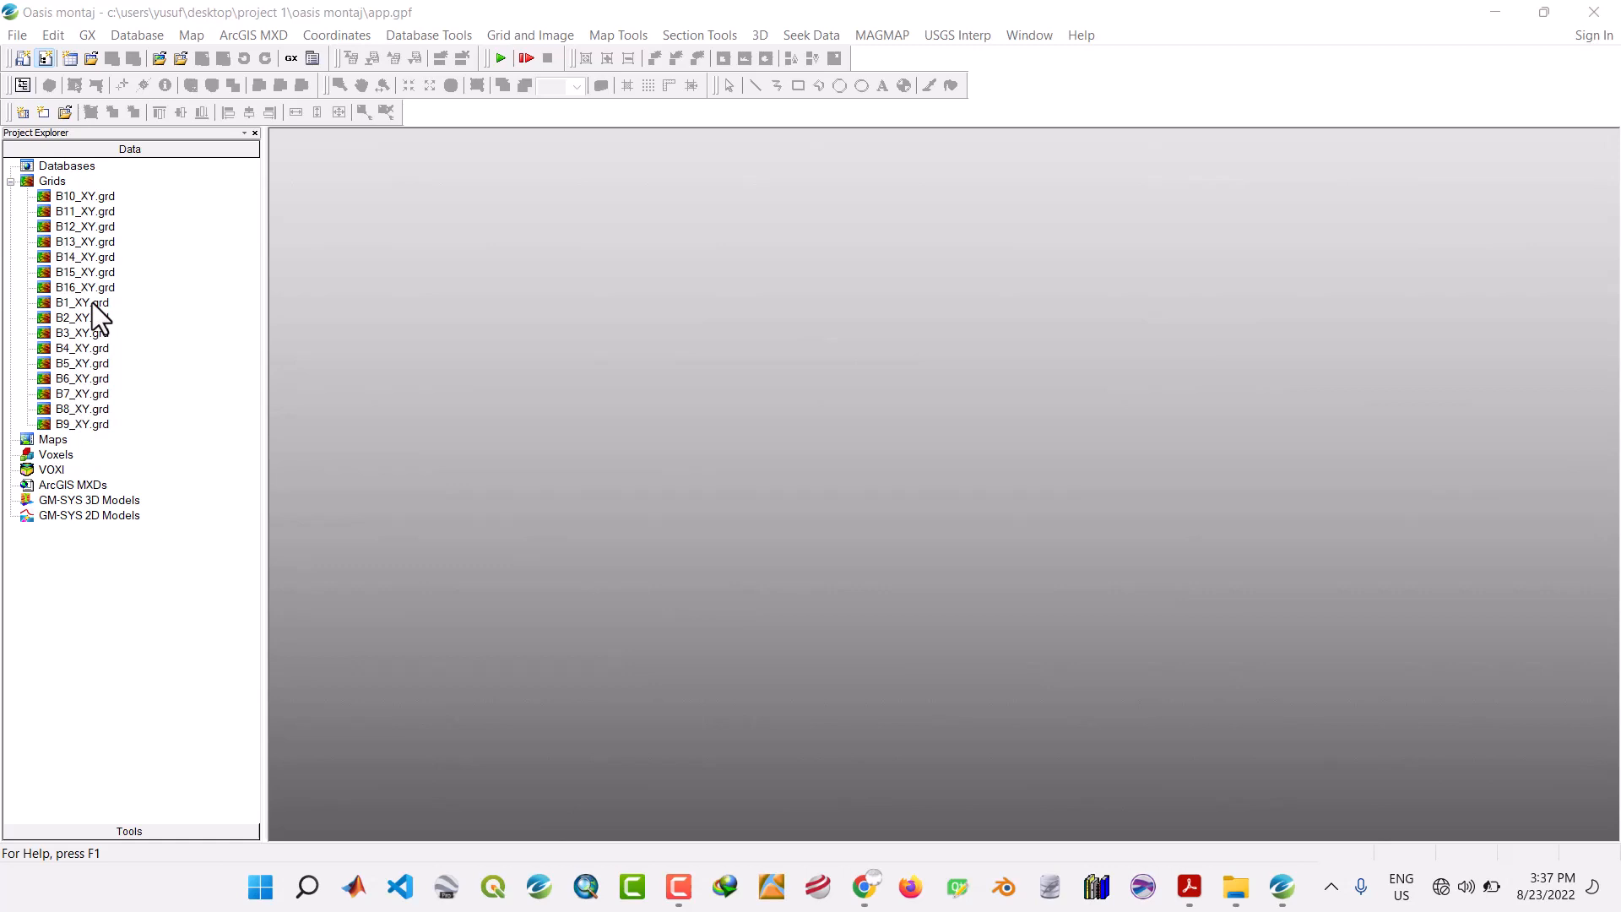
Open the B1_XY.grd grid and maximize its window.
left_click(80, 304)
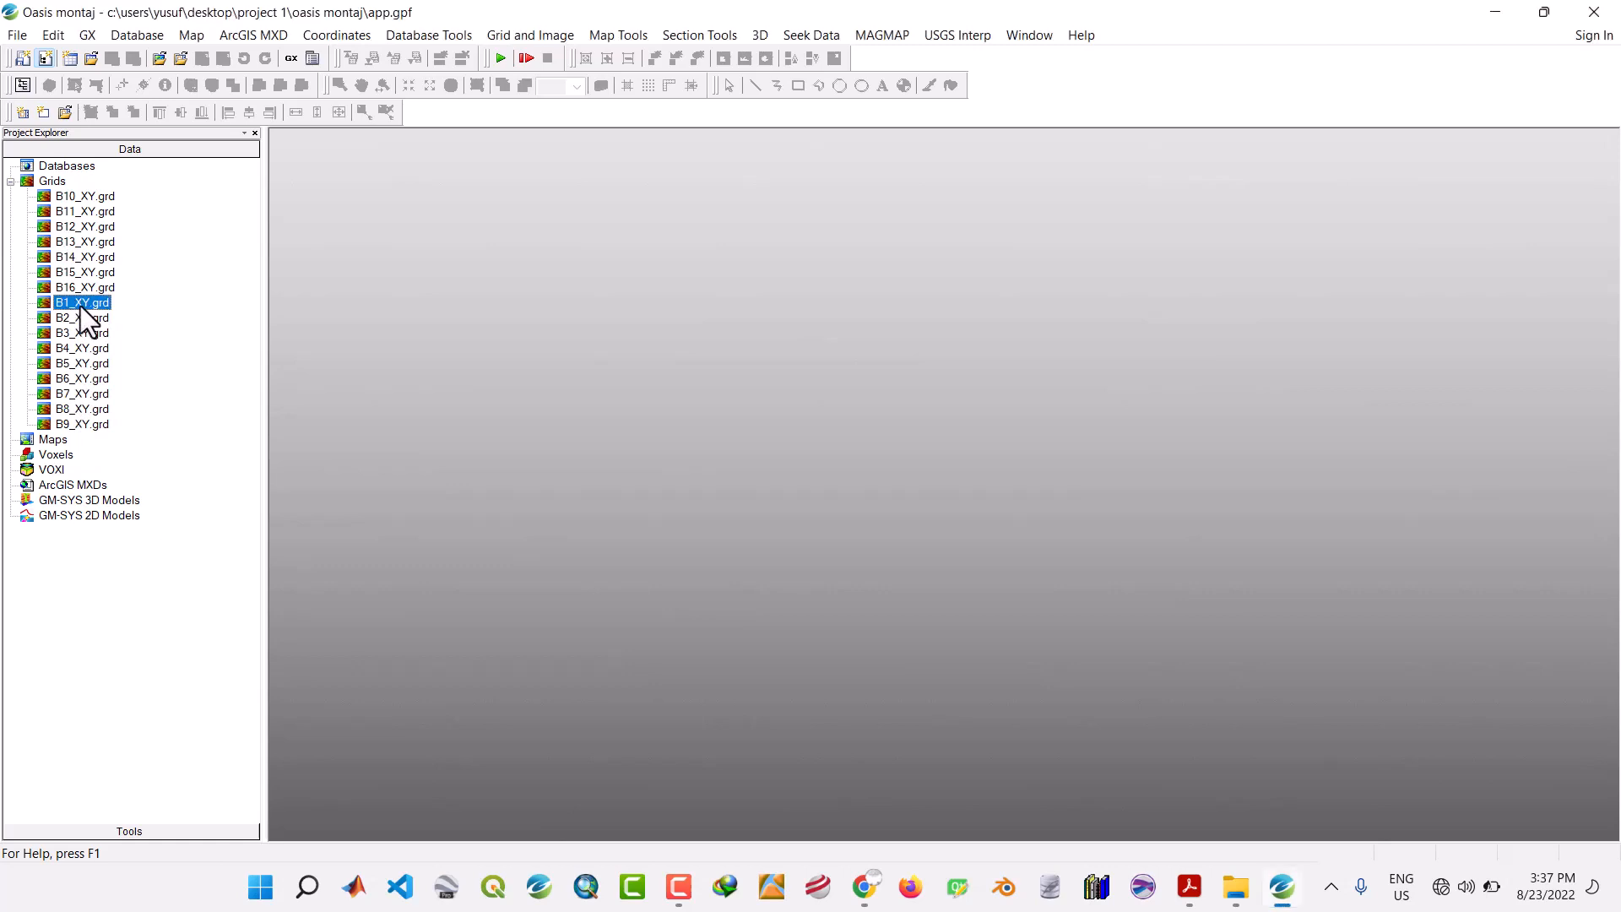
double_click(79, 304)
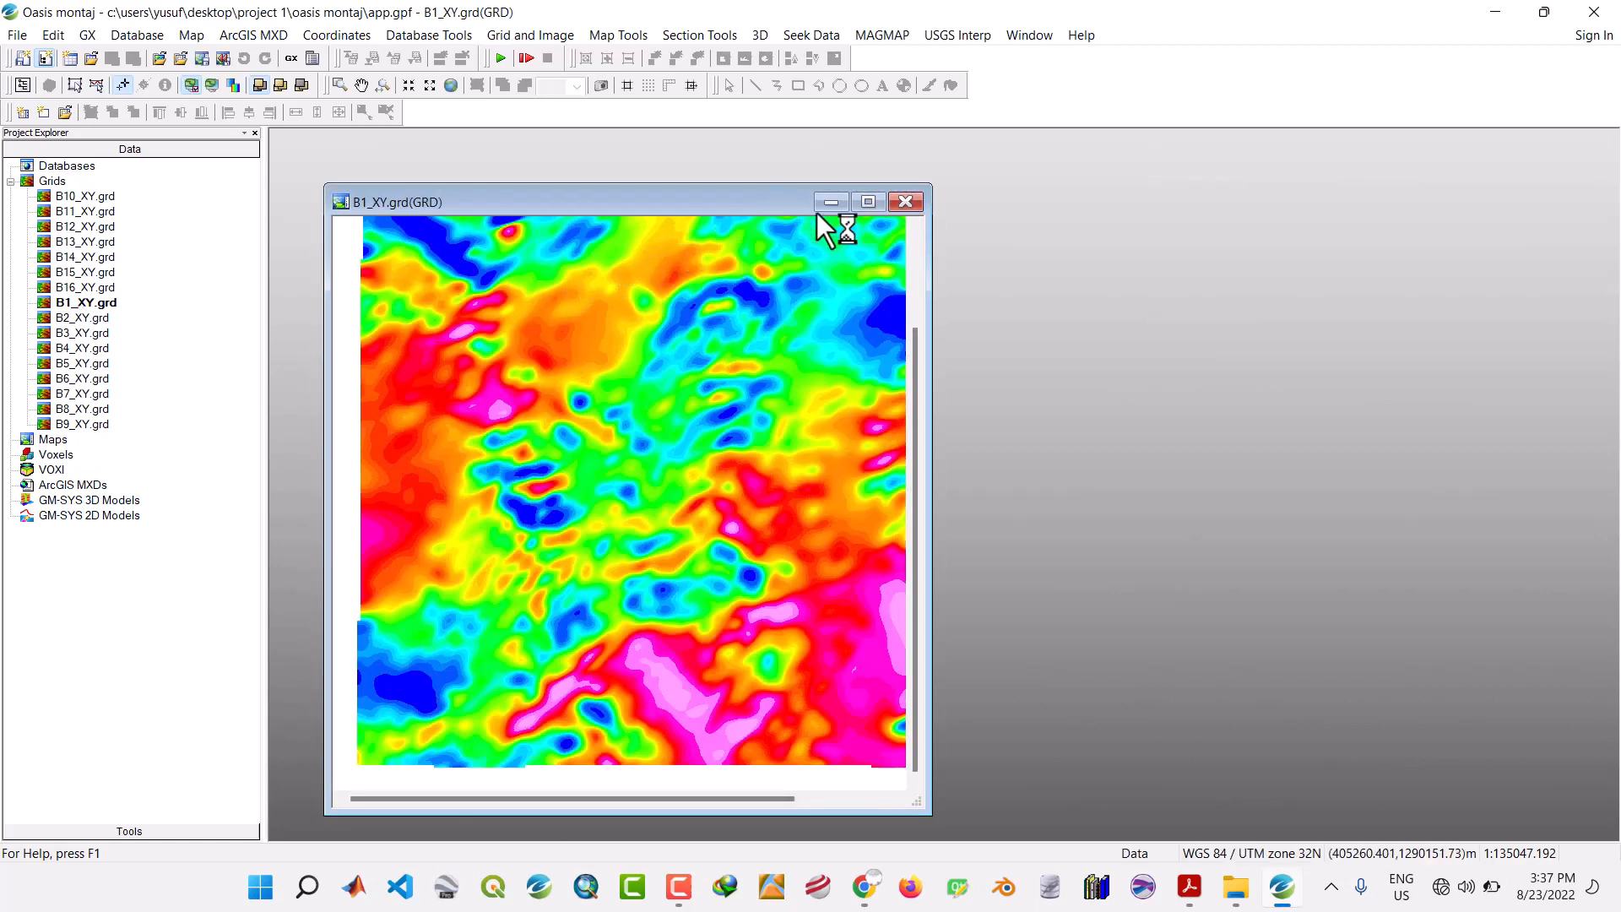
left_click(861, 204)
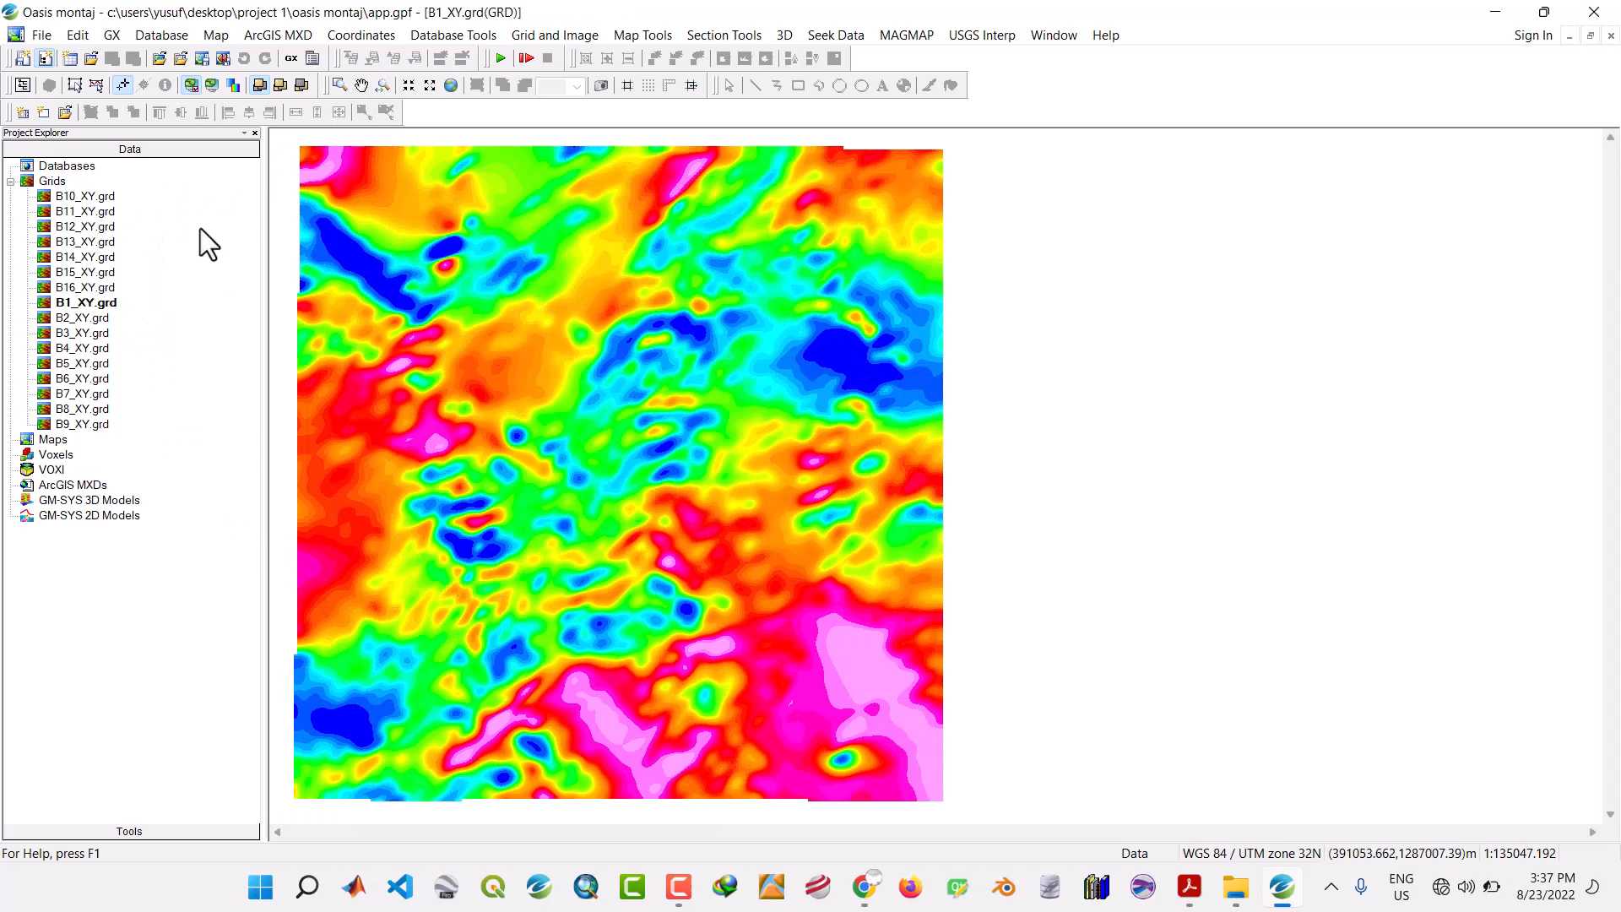
Load the magmap.omn menu file to make the MAGMAP filtering tools available.
left_click(111, 36)
left_click(132, 62)
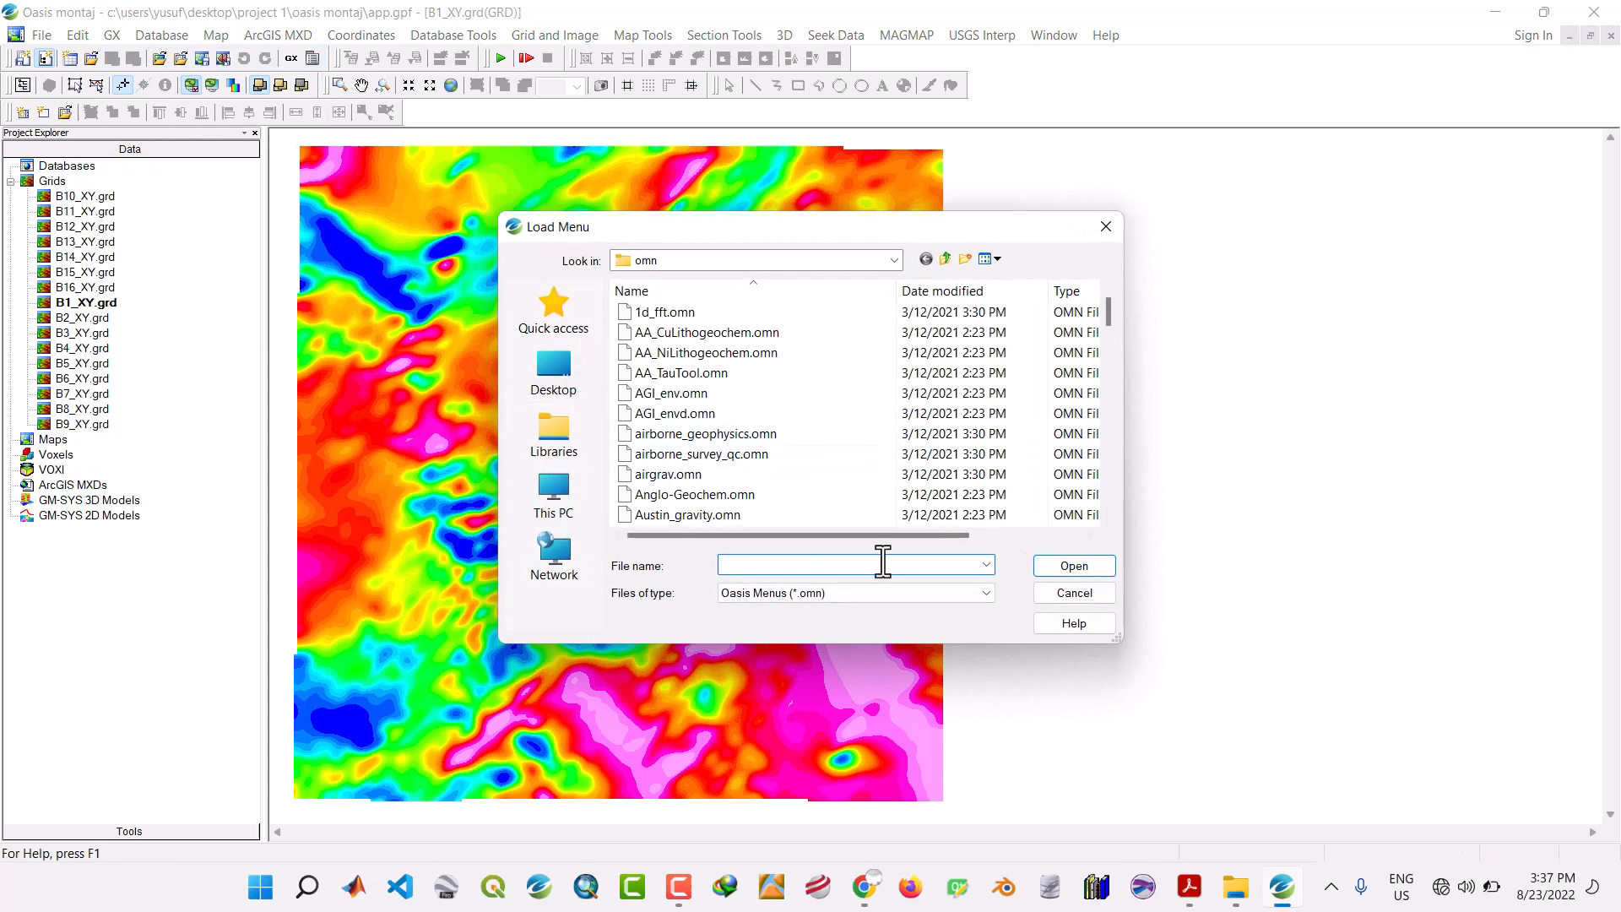
type("mag")
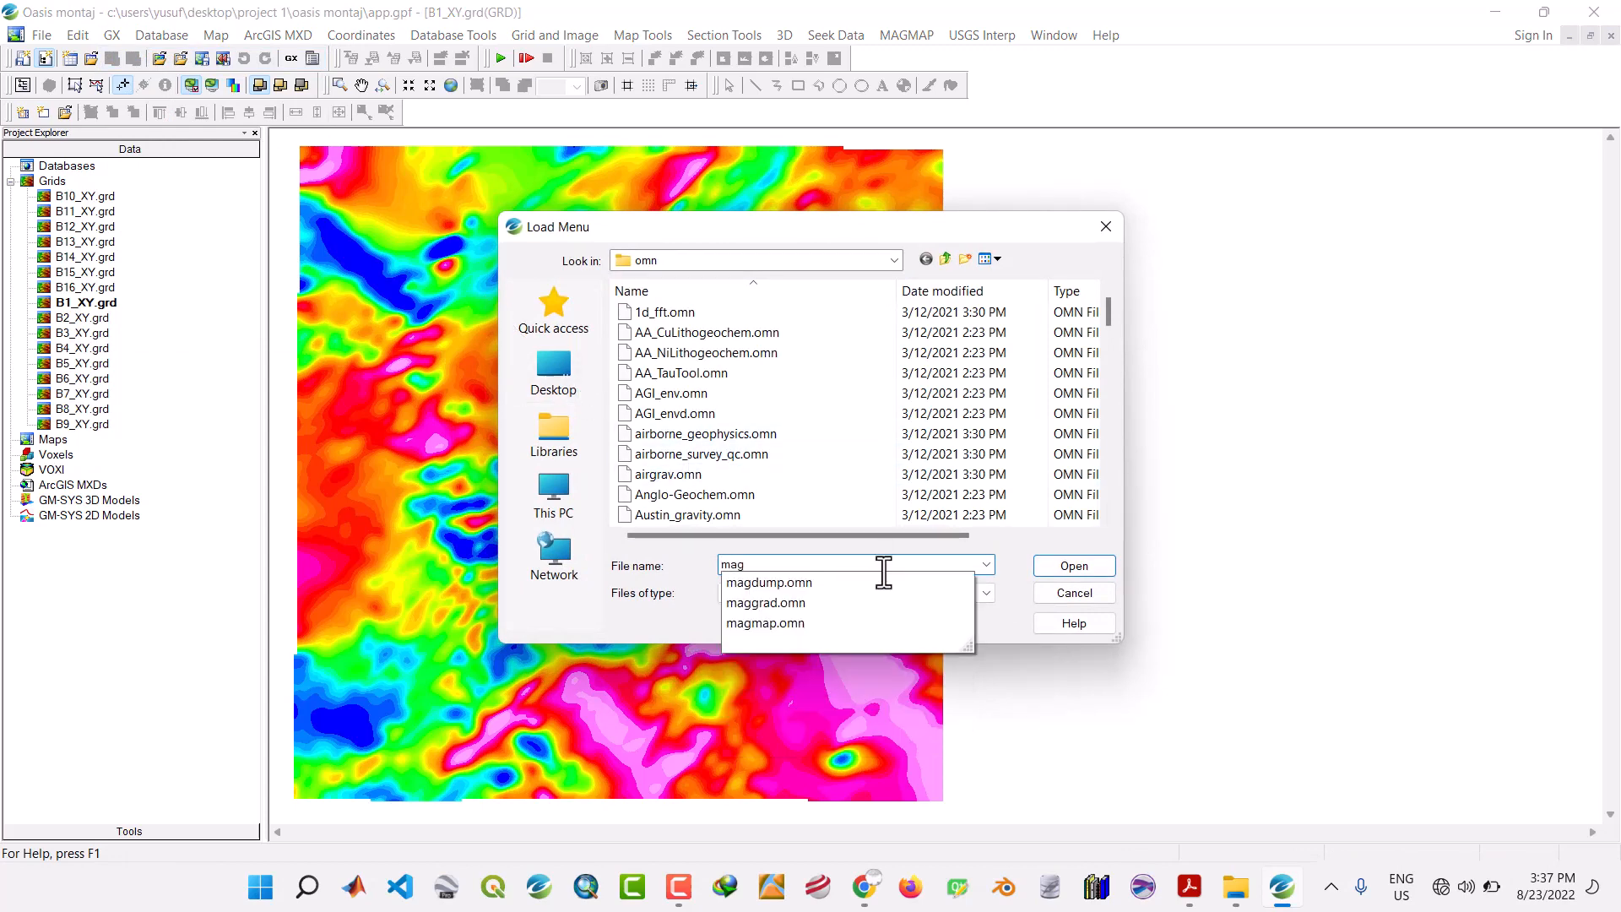
left_click(842, 619)
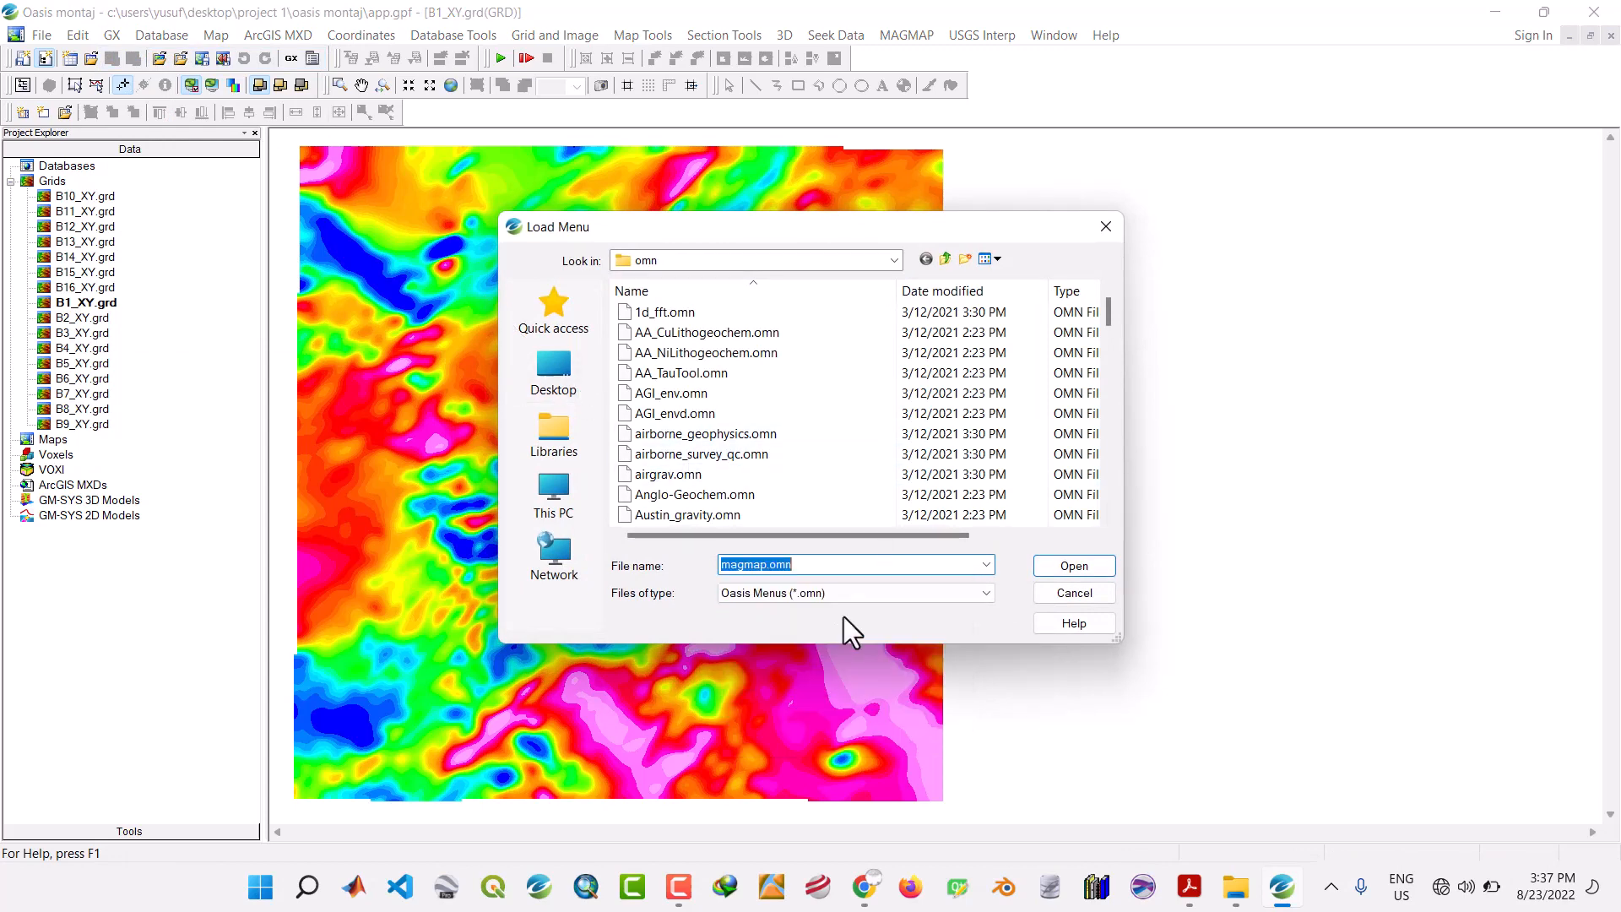
left_click(1066, 574)
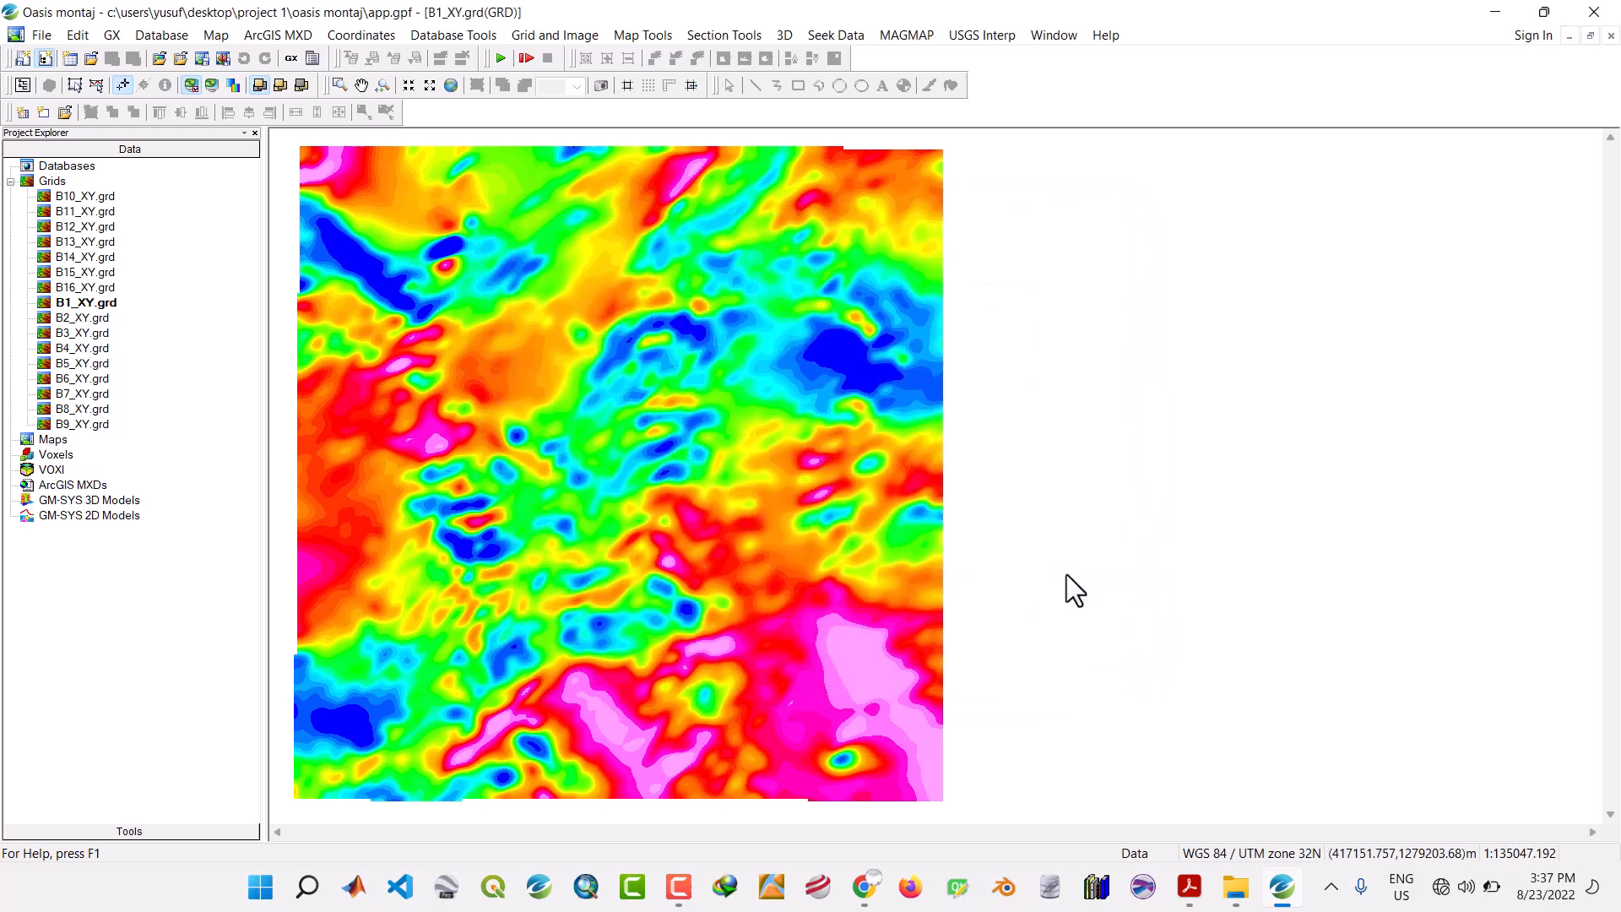
Run the interactive filtering grid preparation on B1_XY.grd with B1_pre as the output grid, keeping the default trend and expansion settings.
left_click(922, 38)
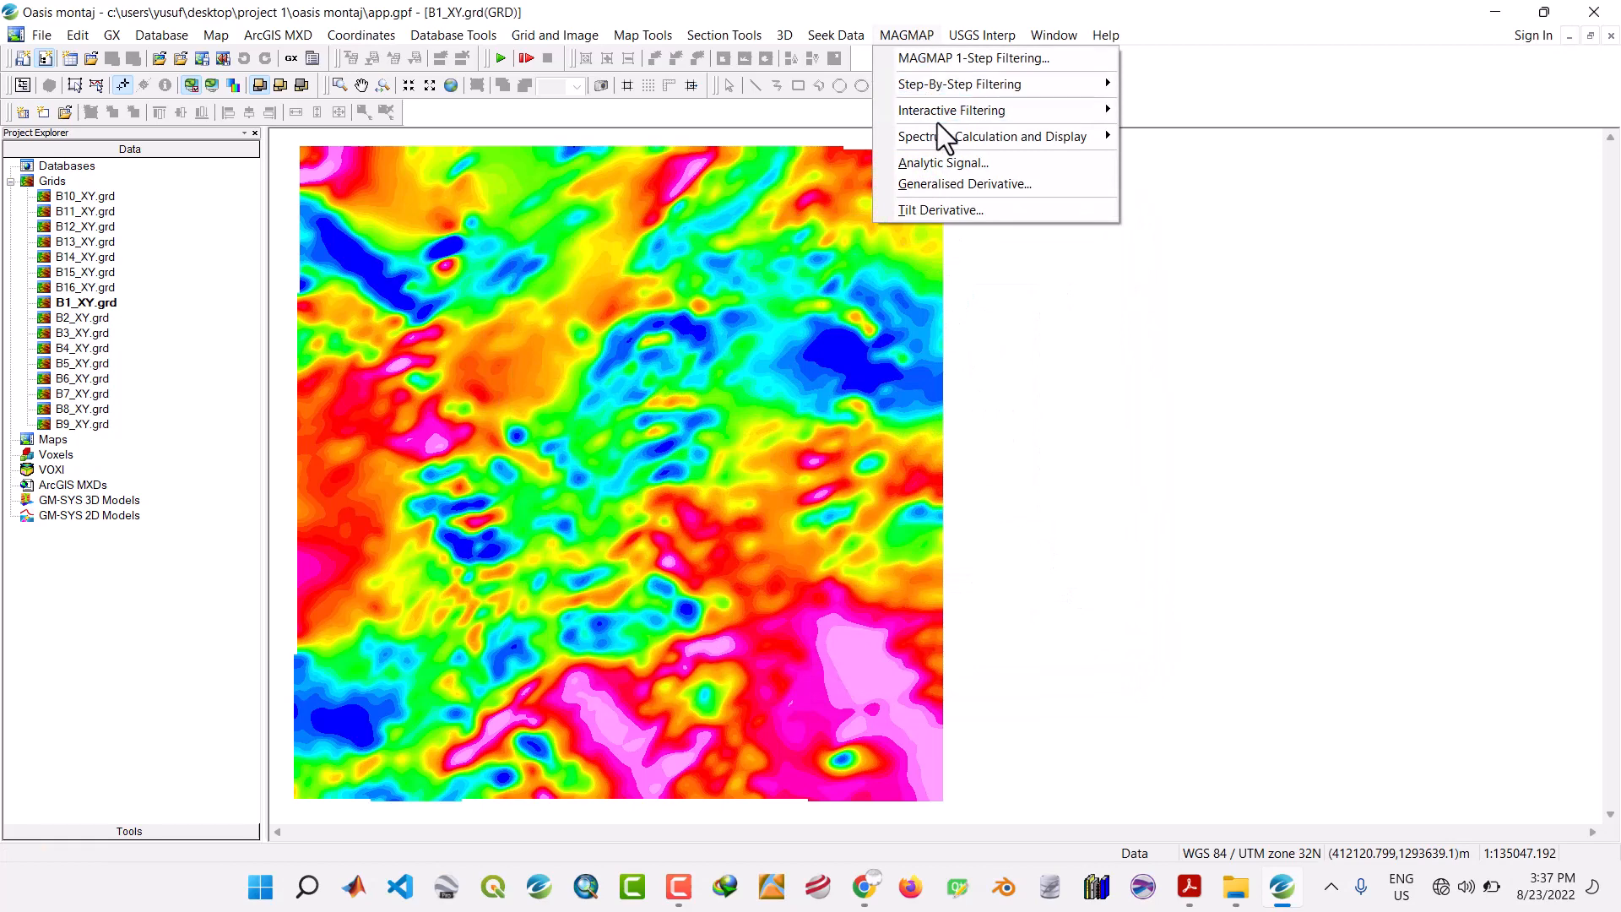
mouse_move(939, 116)
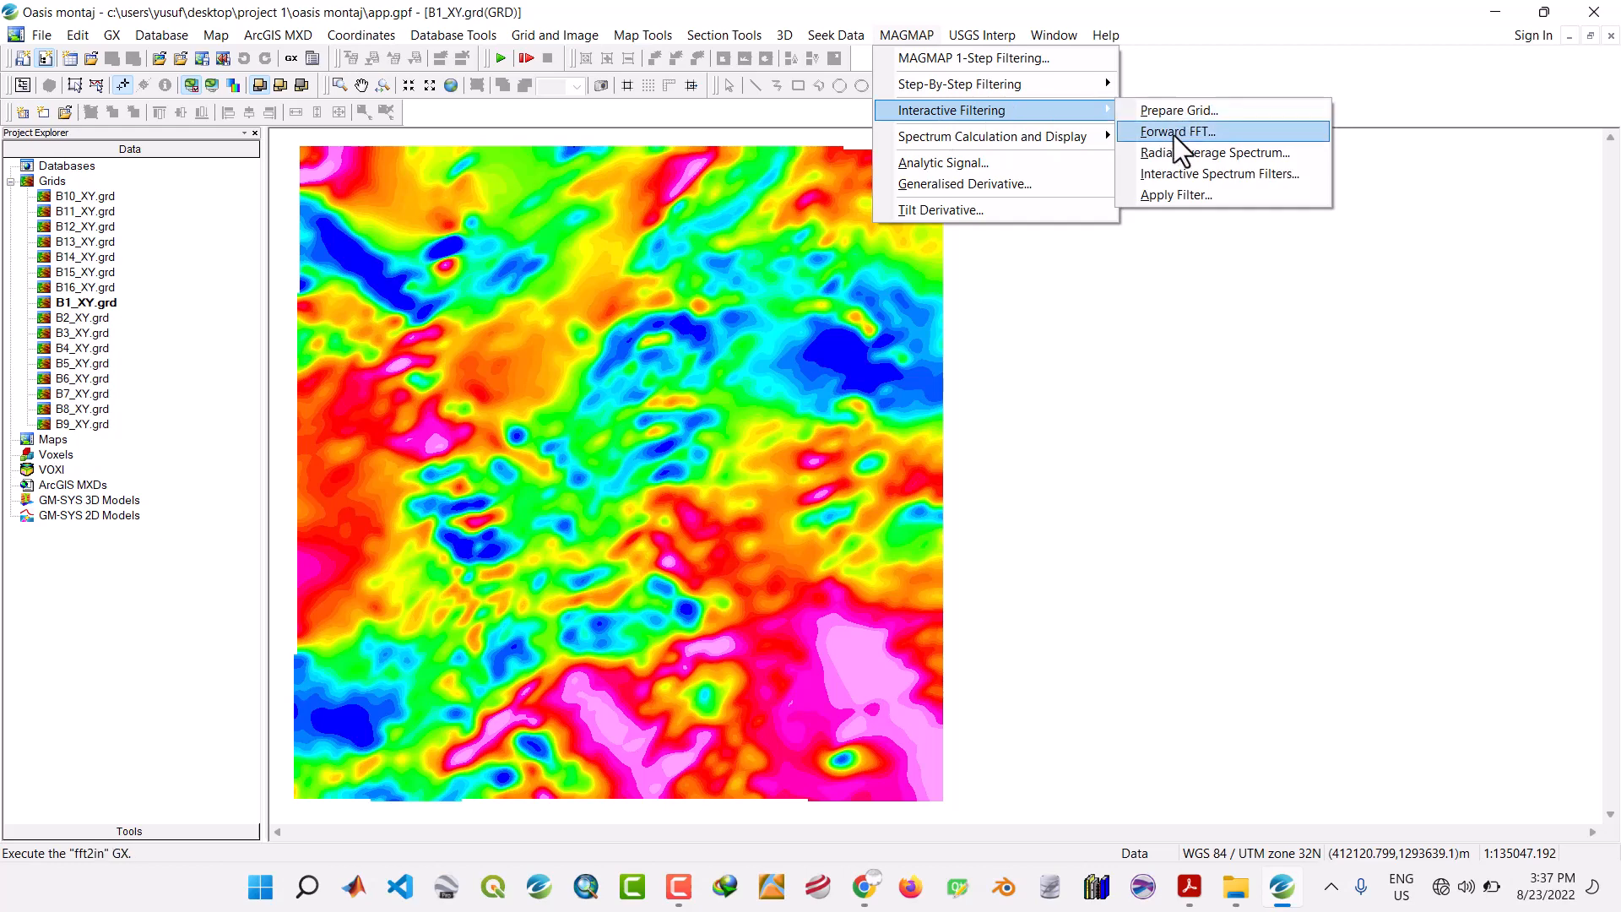
mouse_move(1088, 138)
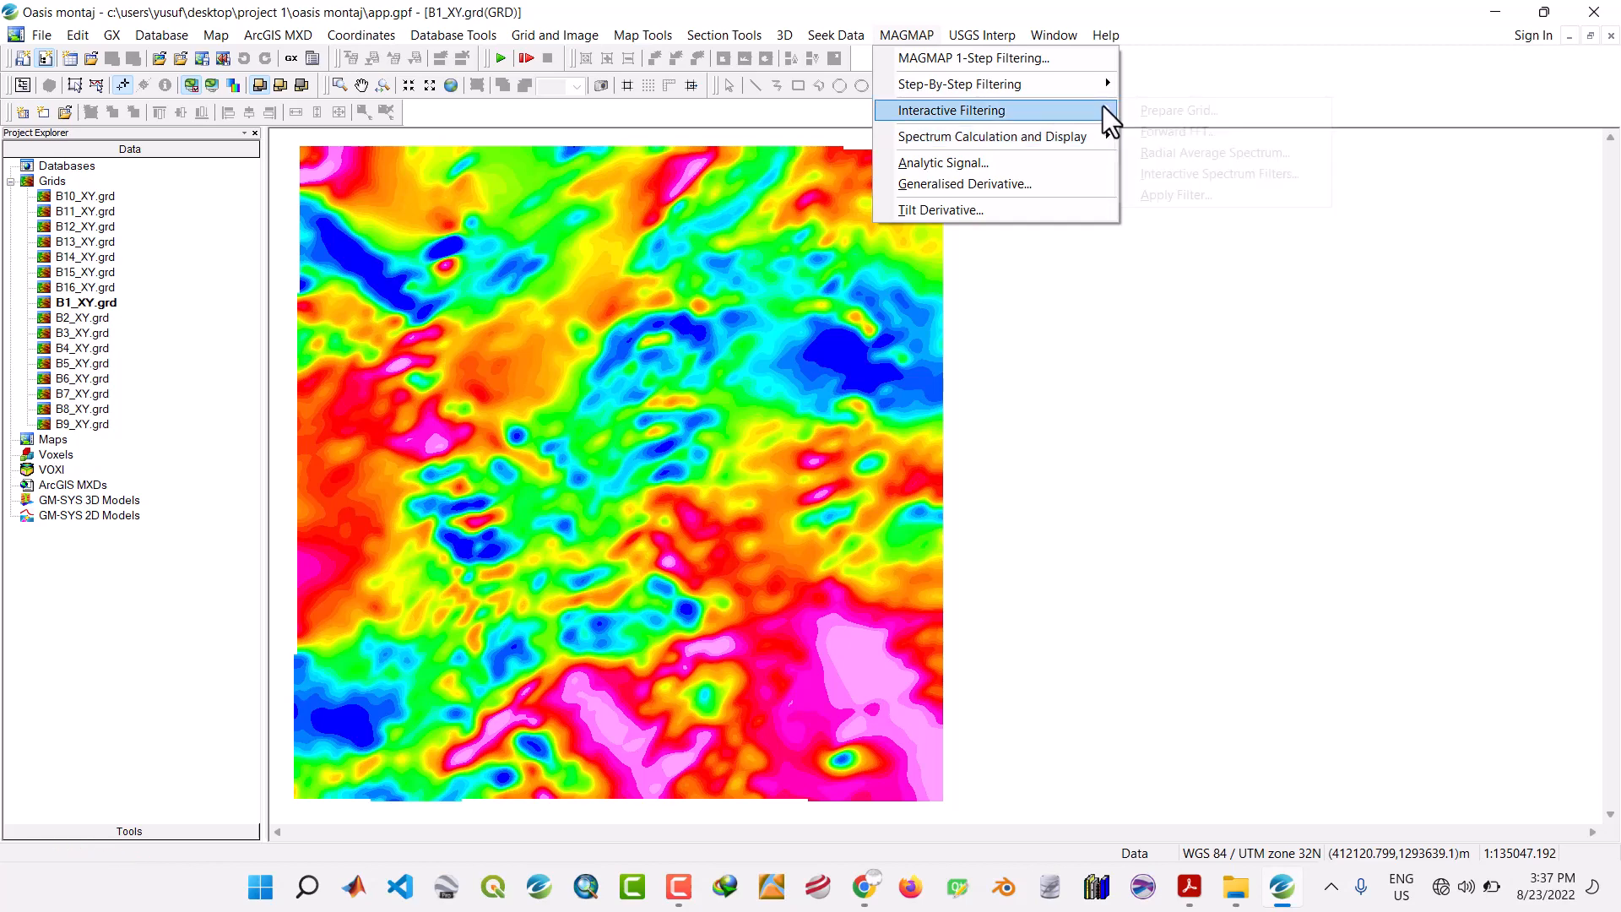
mouse_move(1103, 109)
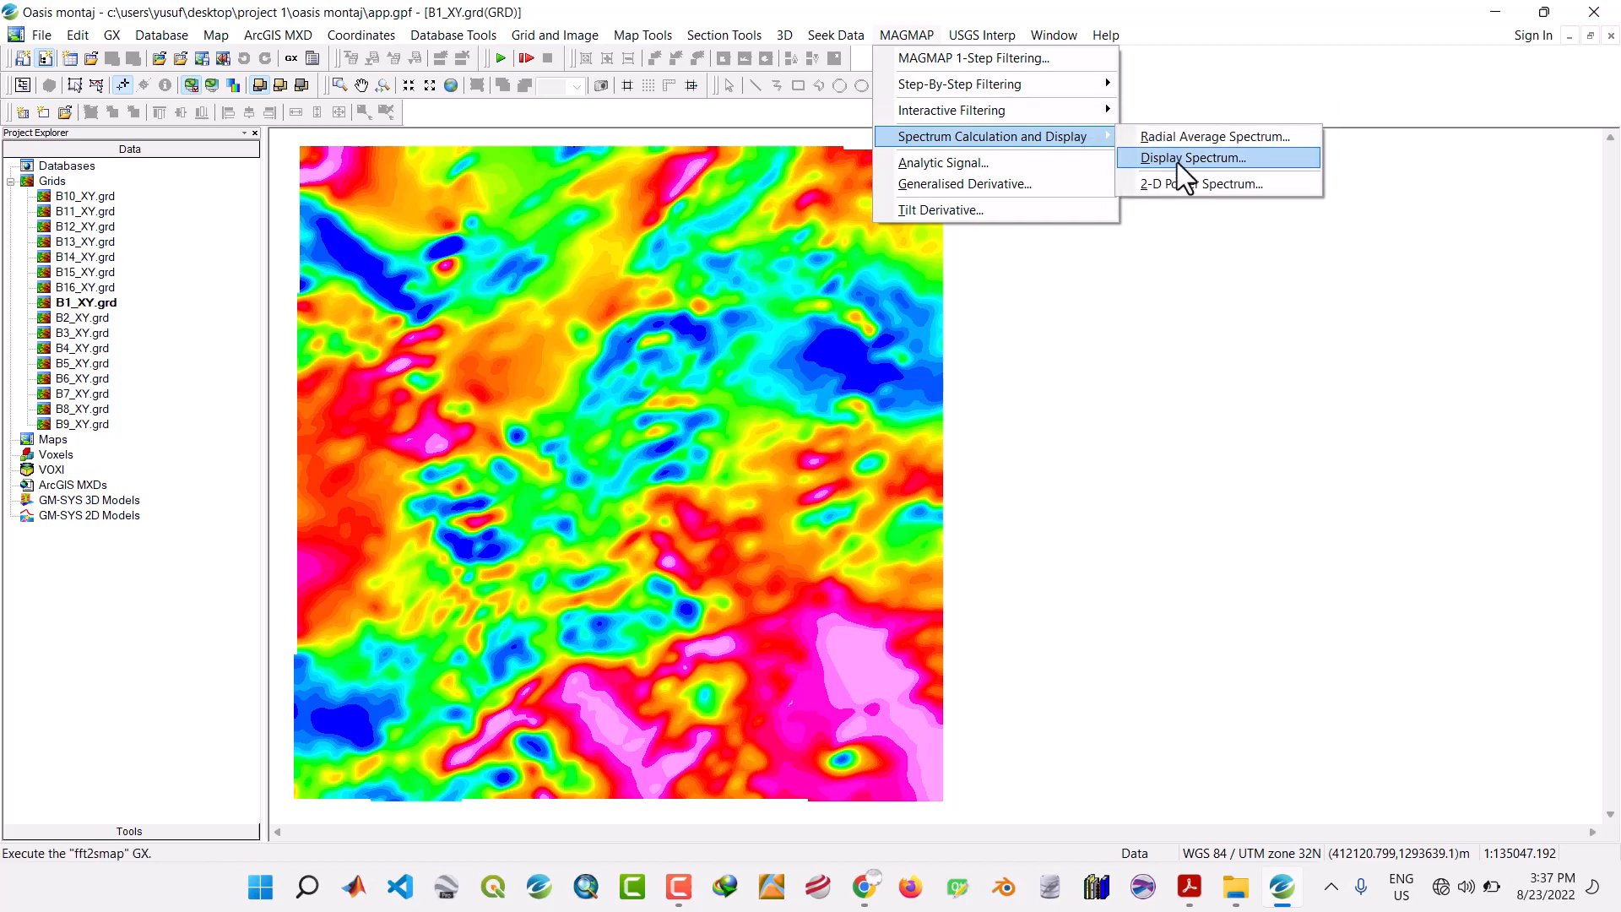
left_click(1165, 112)
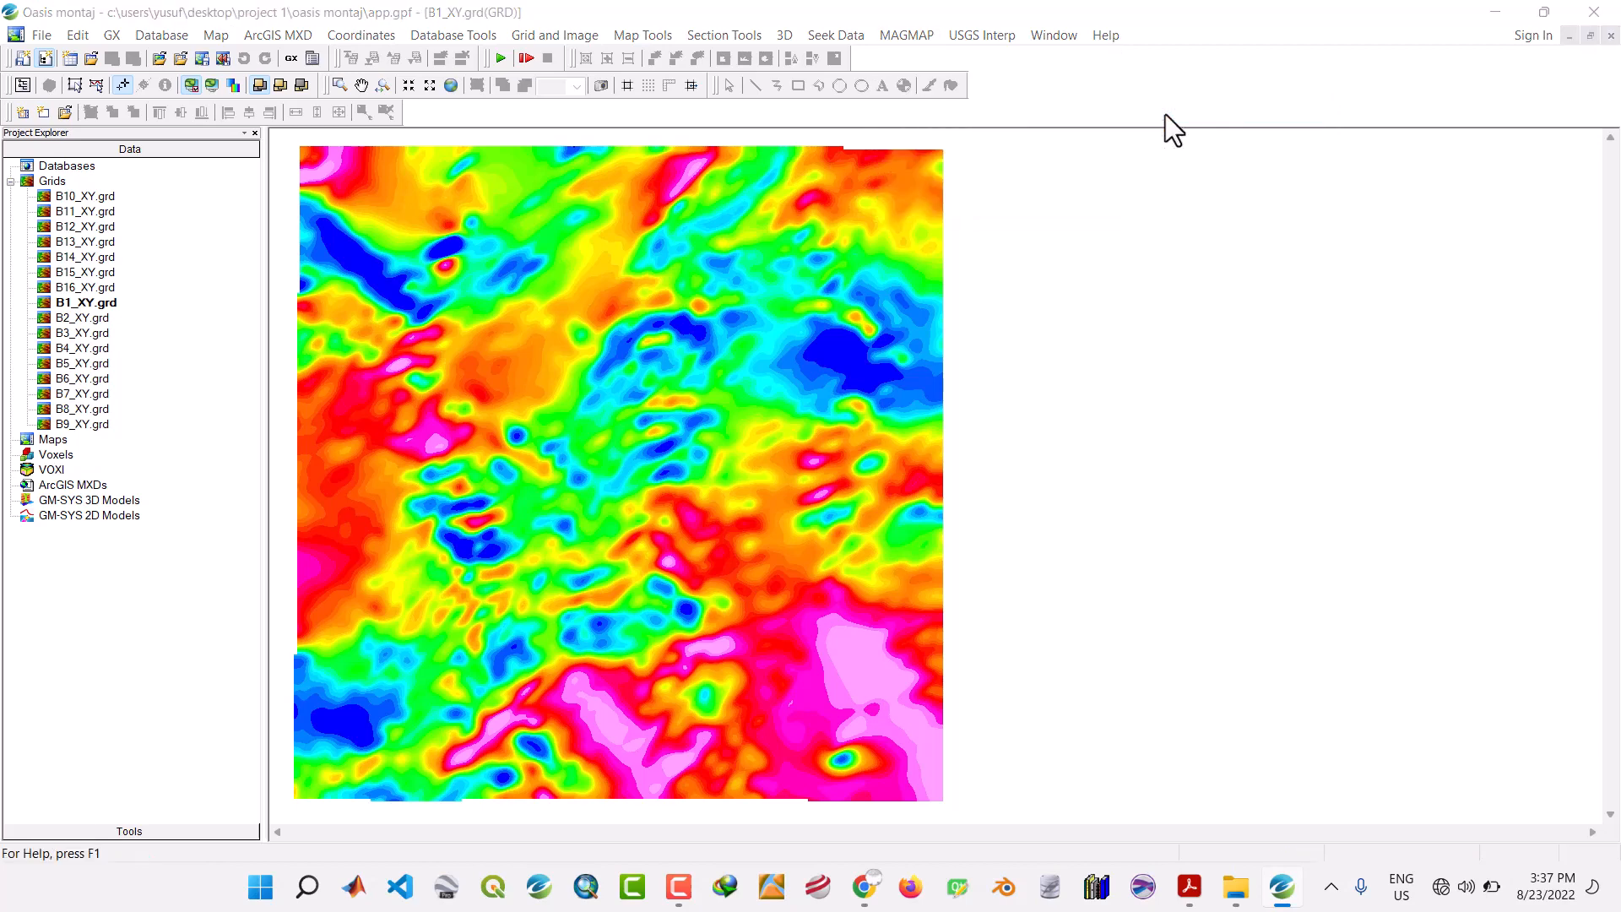
left_click(1001, 318)
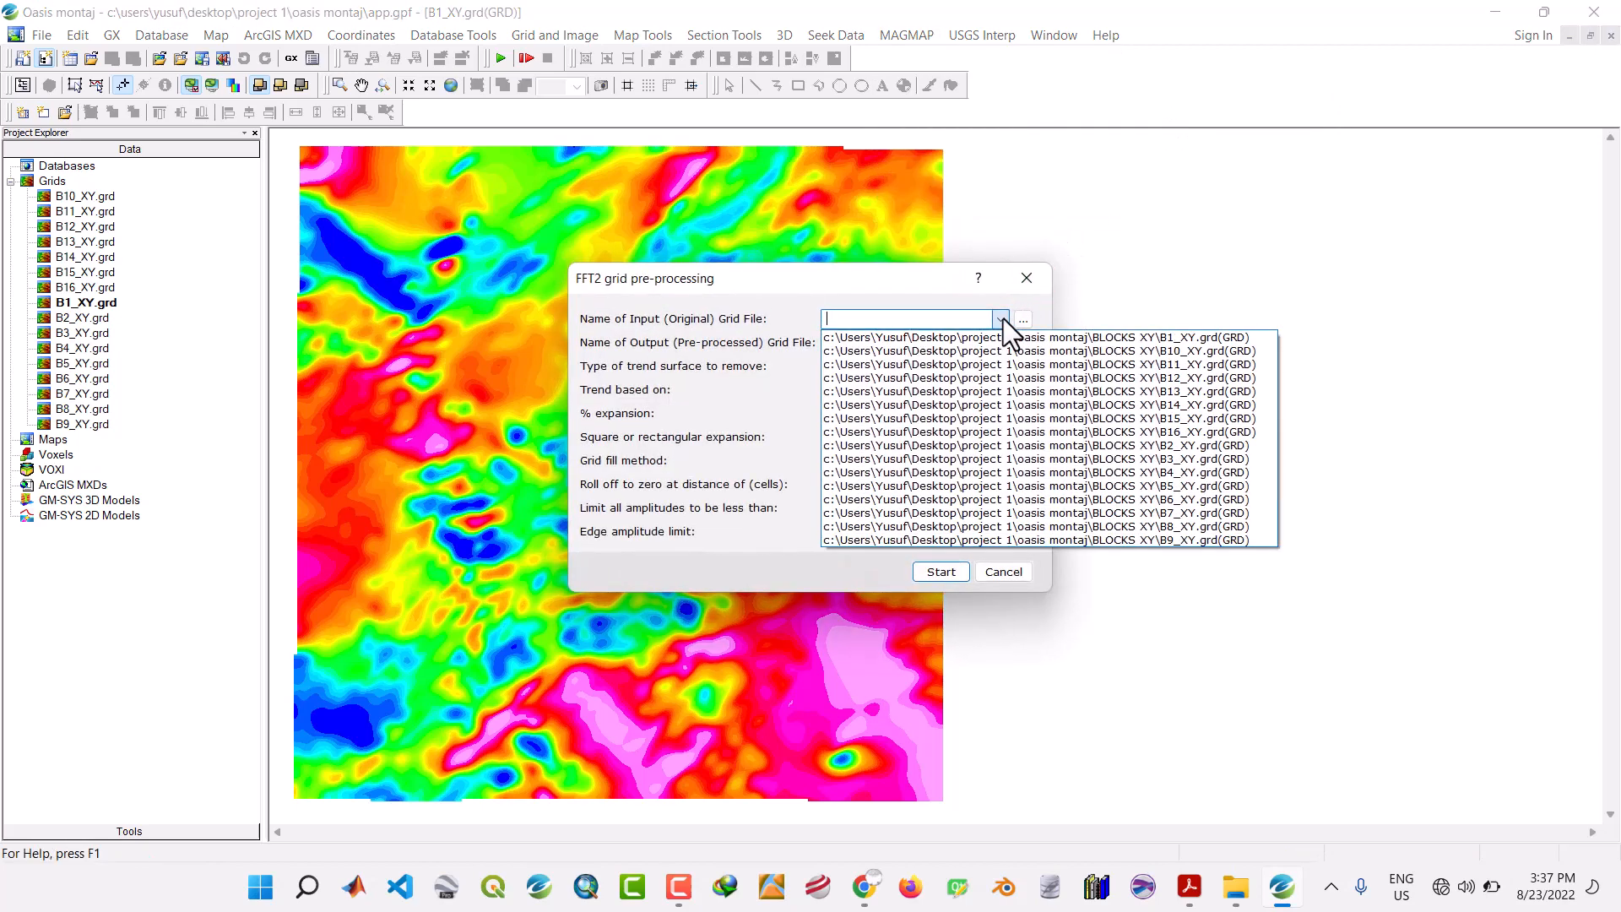
left_click(1142, 341)
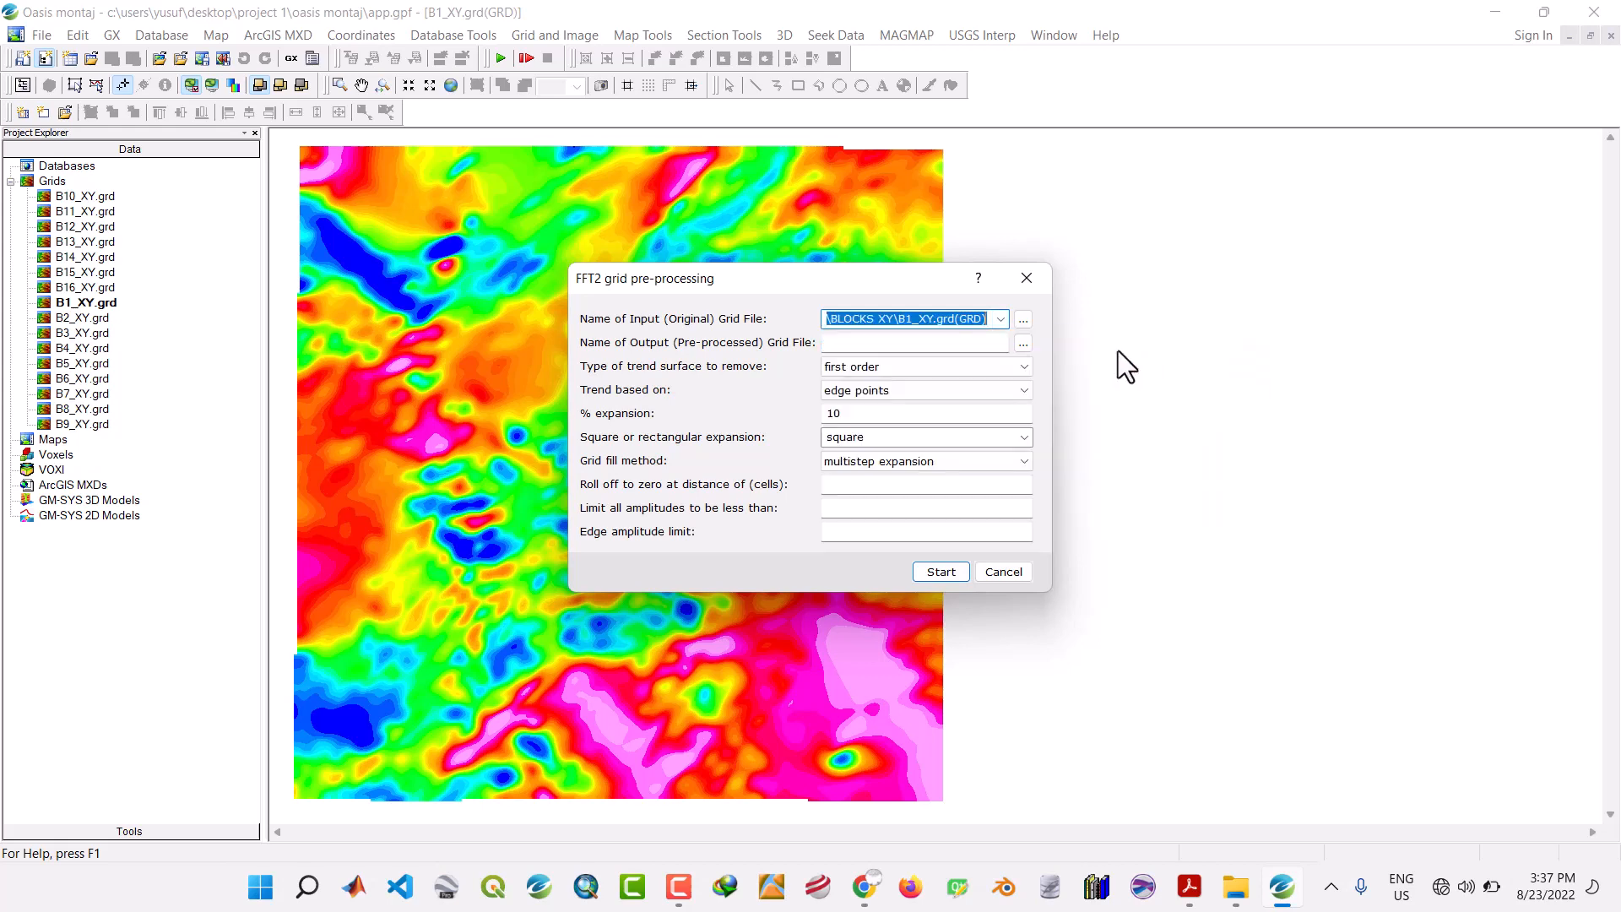
left_click(893, 342)
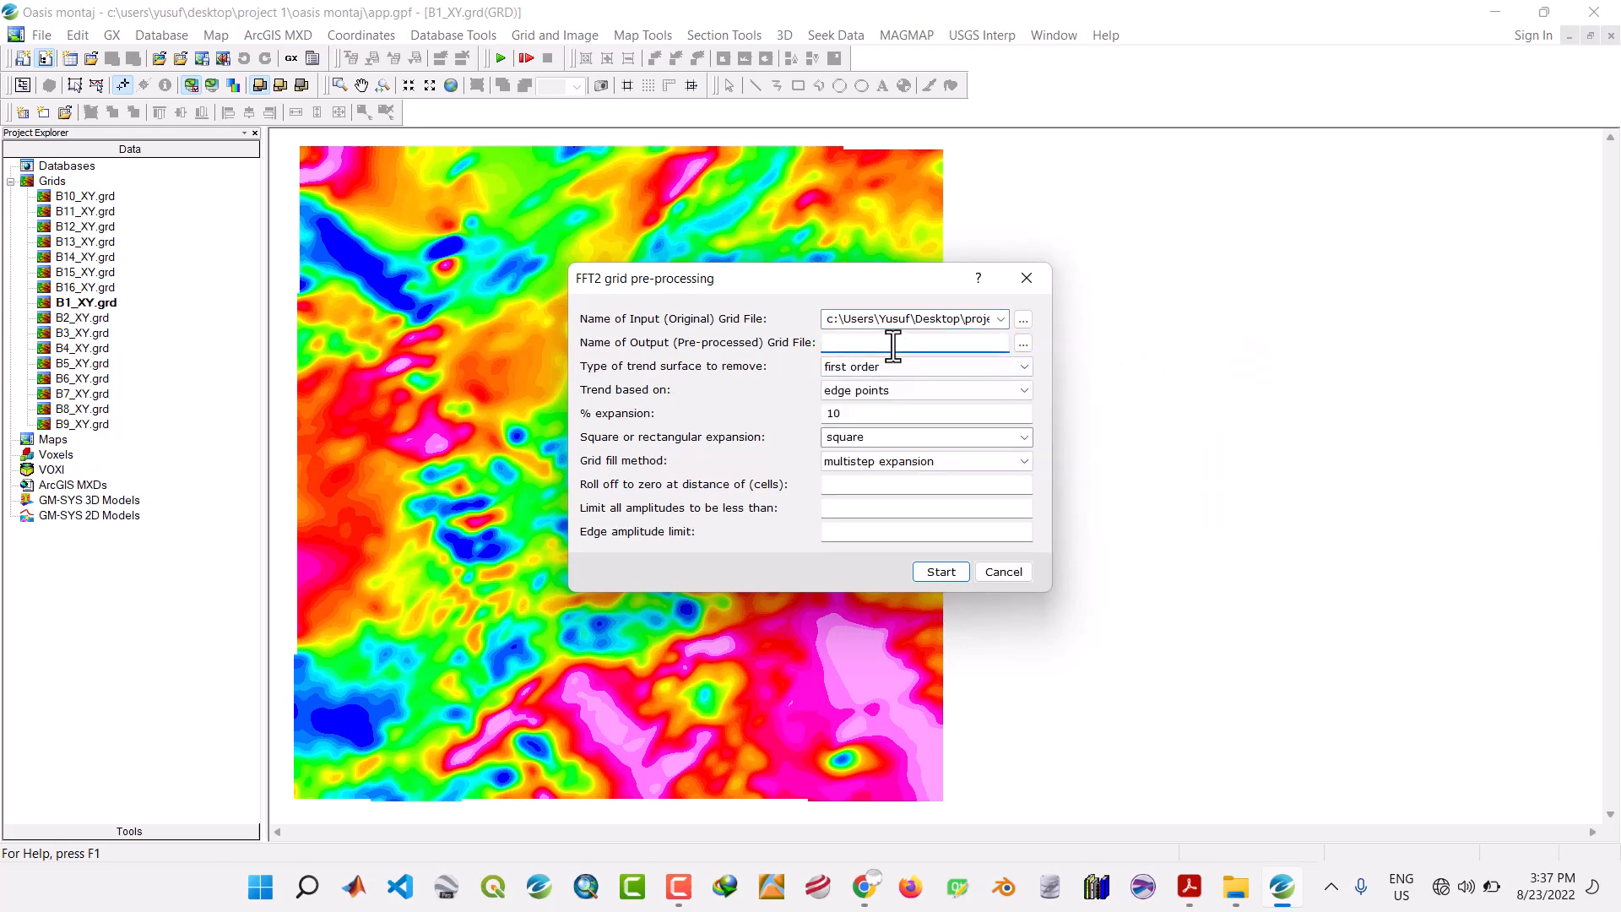
type("B1_pre")
left_click(940, 574)
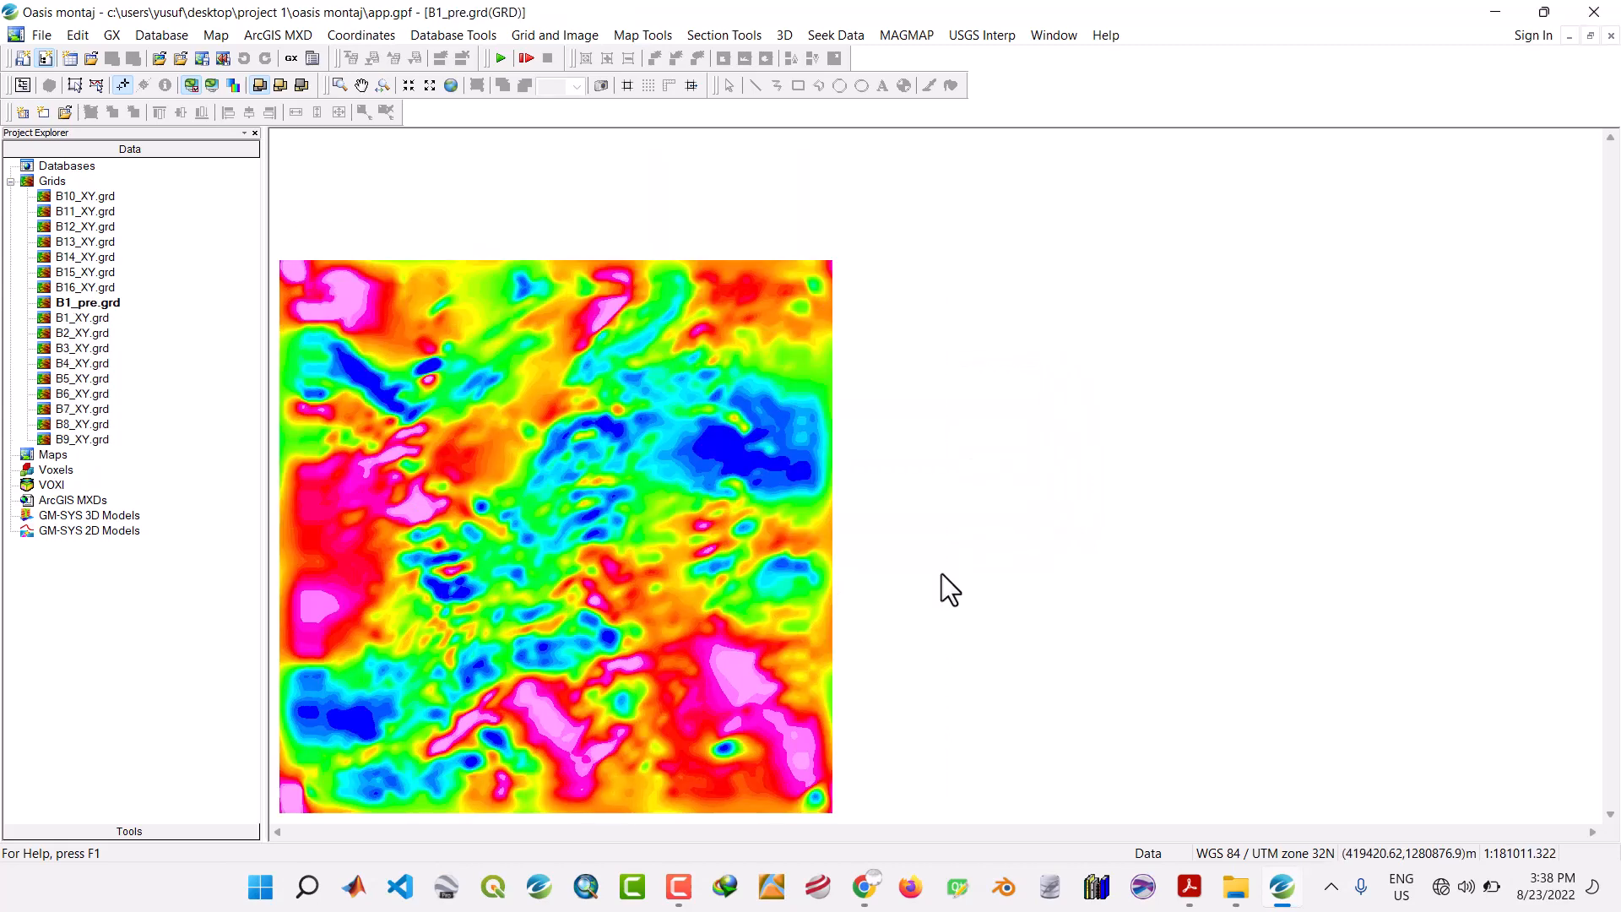
Fit the full pre-processed grid in view and run the Forward FFT on B1_pre.grd.
left_click(452, 84)
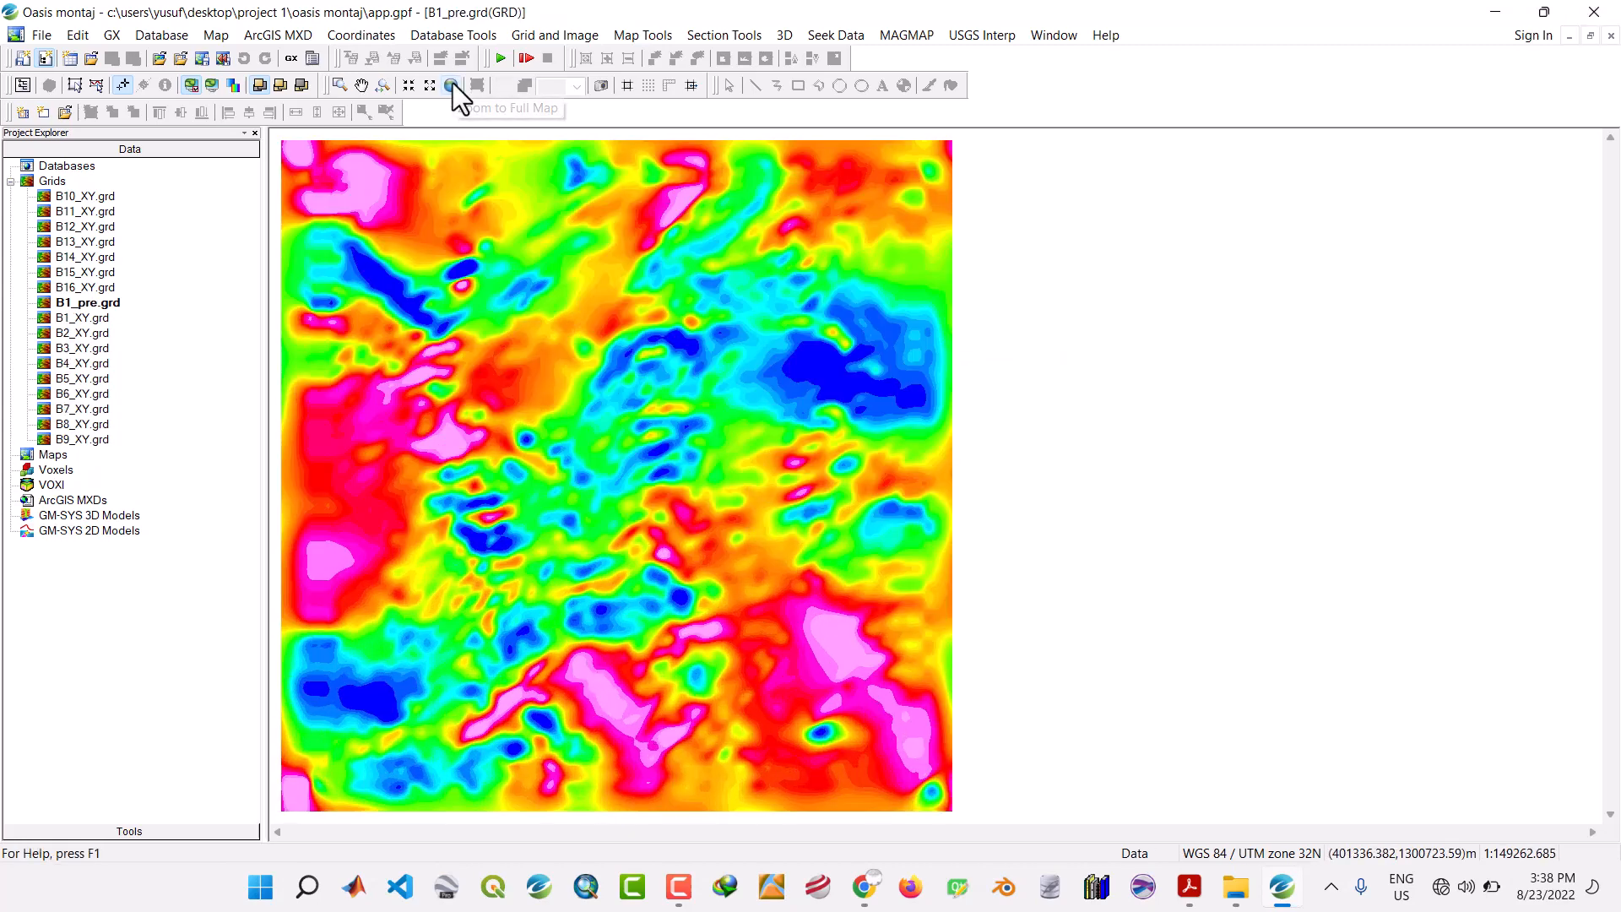
left_click(891, 33)
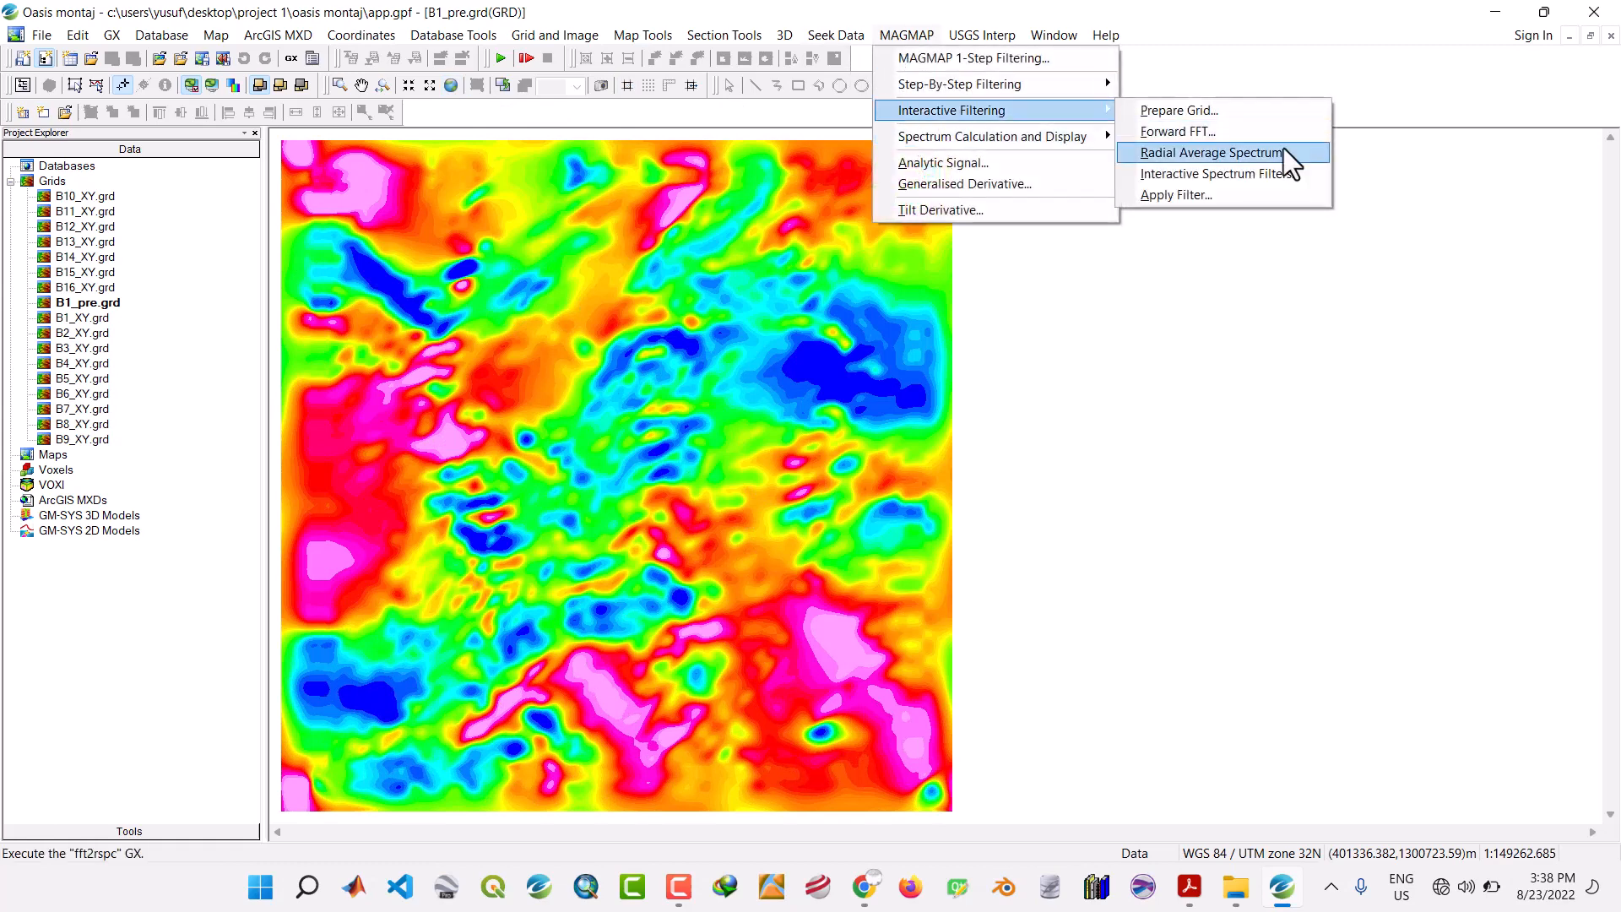
left_click(1181, 131)
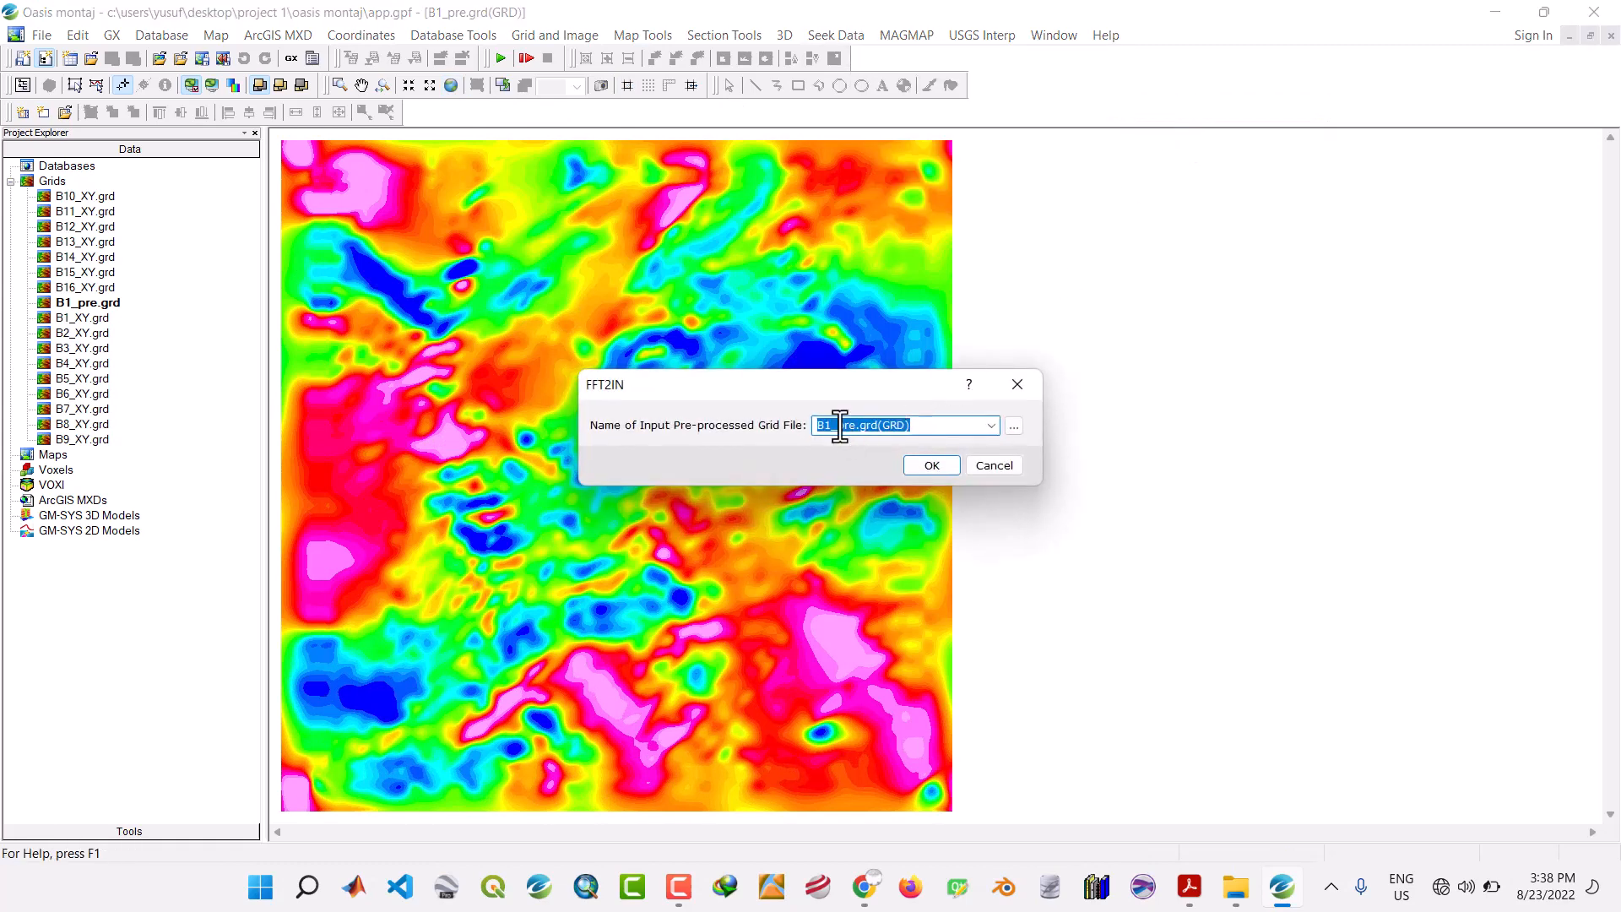
left_click(932, 466)
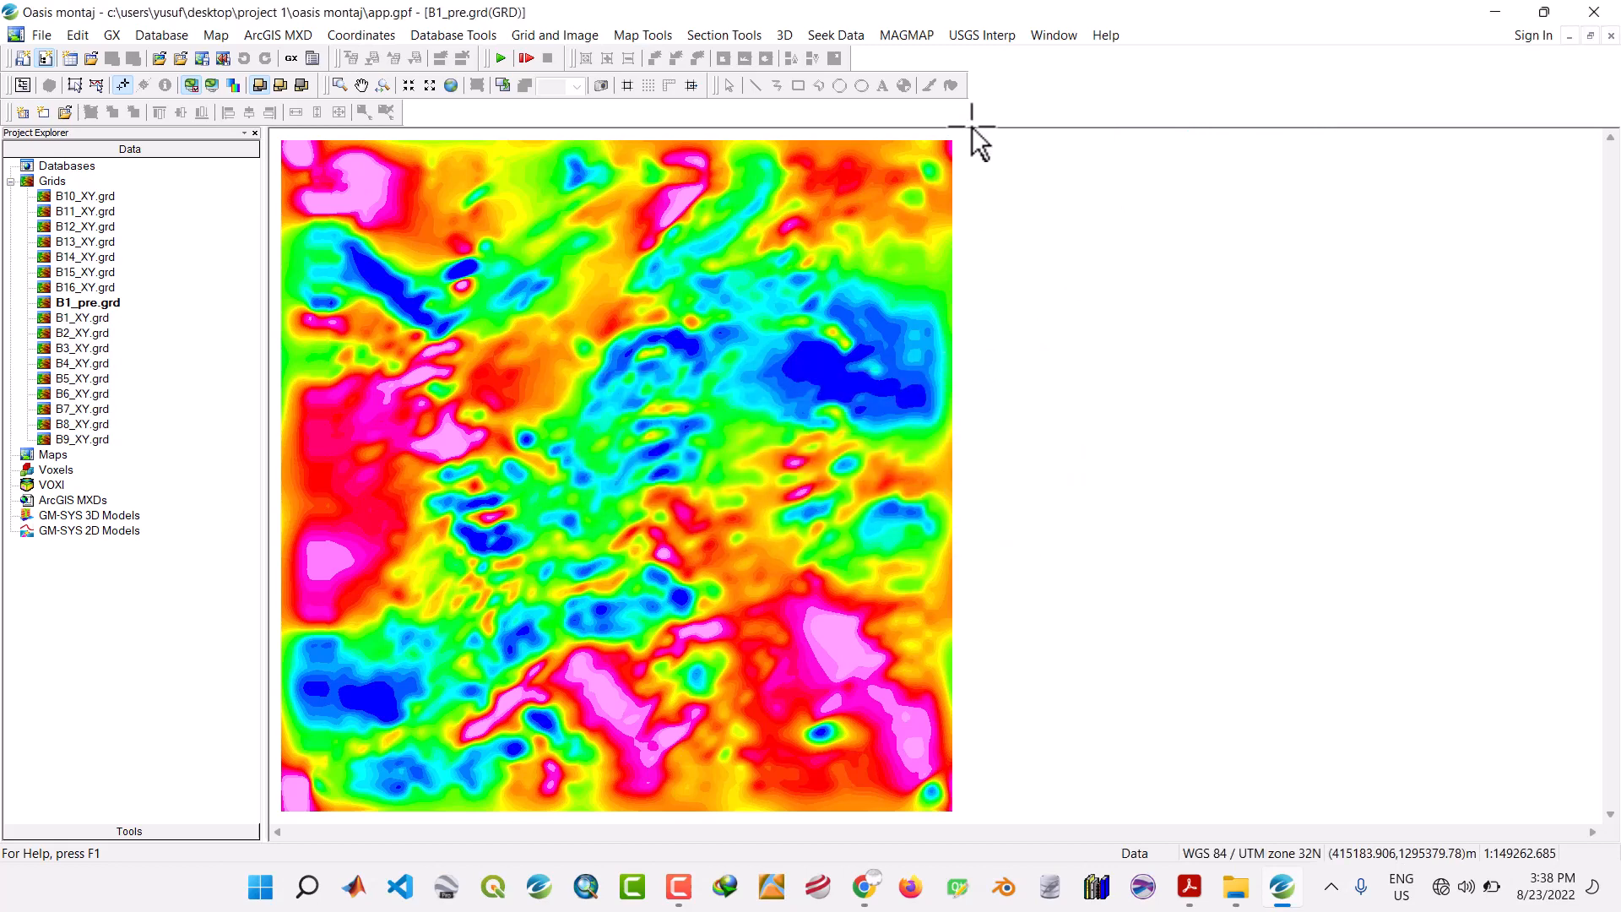
Compute the radial average spectrum of the B1_pre_trn.grd transform, saving the output spectrum file as B1 in the Specs Blocks folder.
left_click(903, 34)
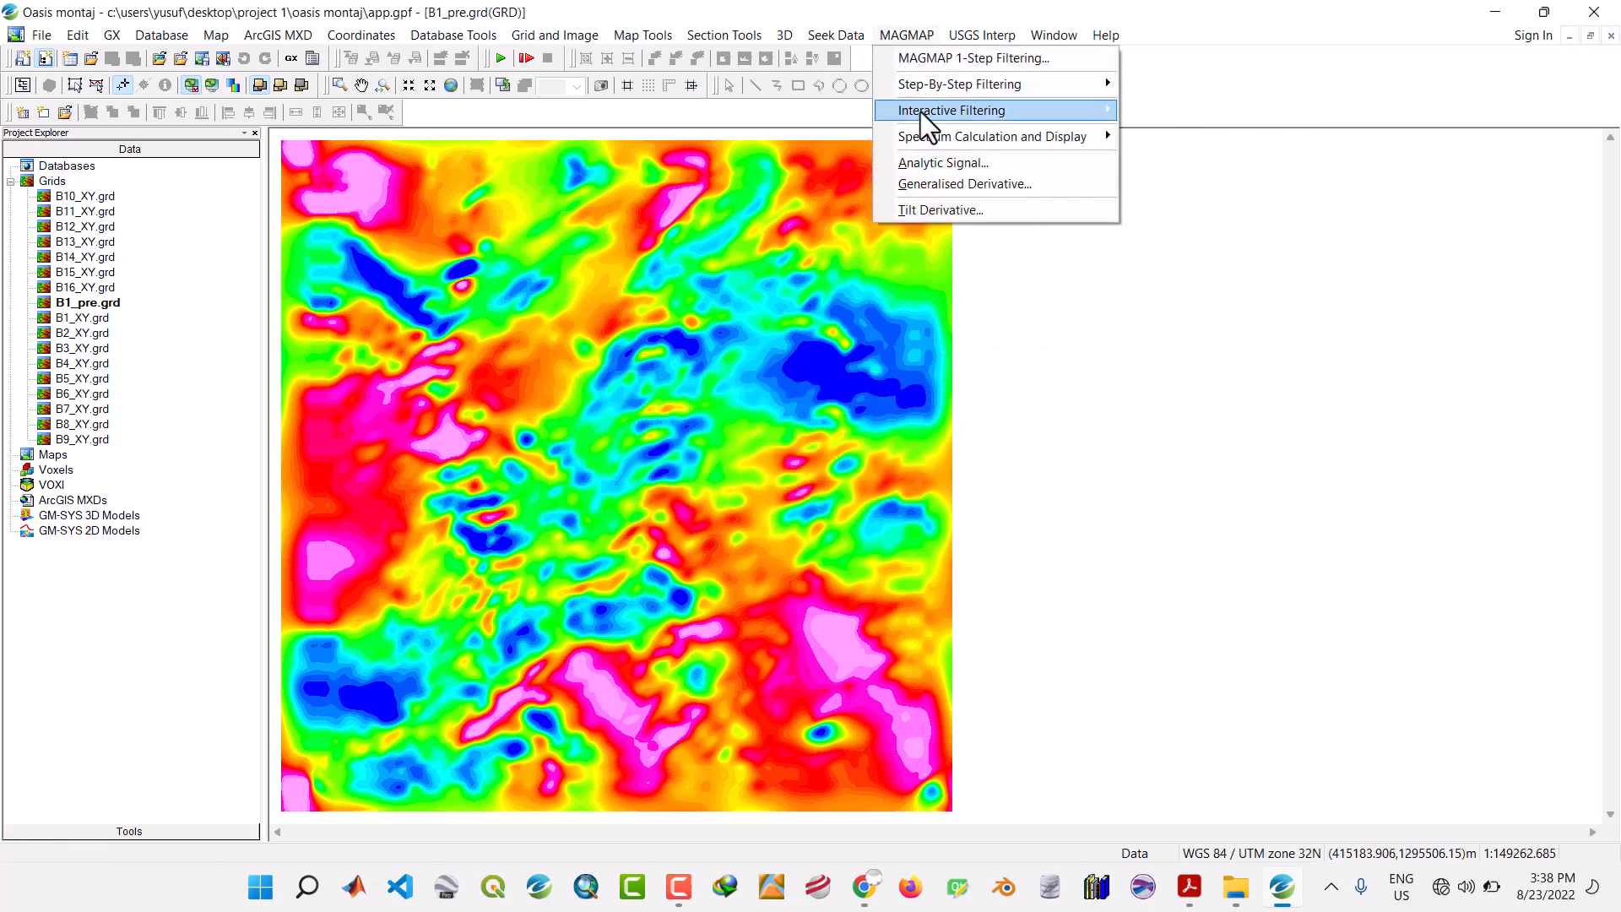
mouse_move(920, 109)
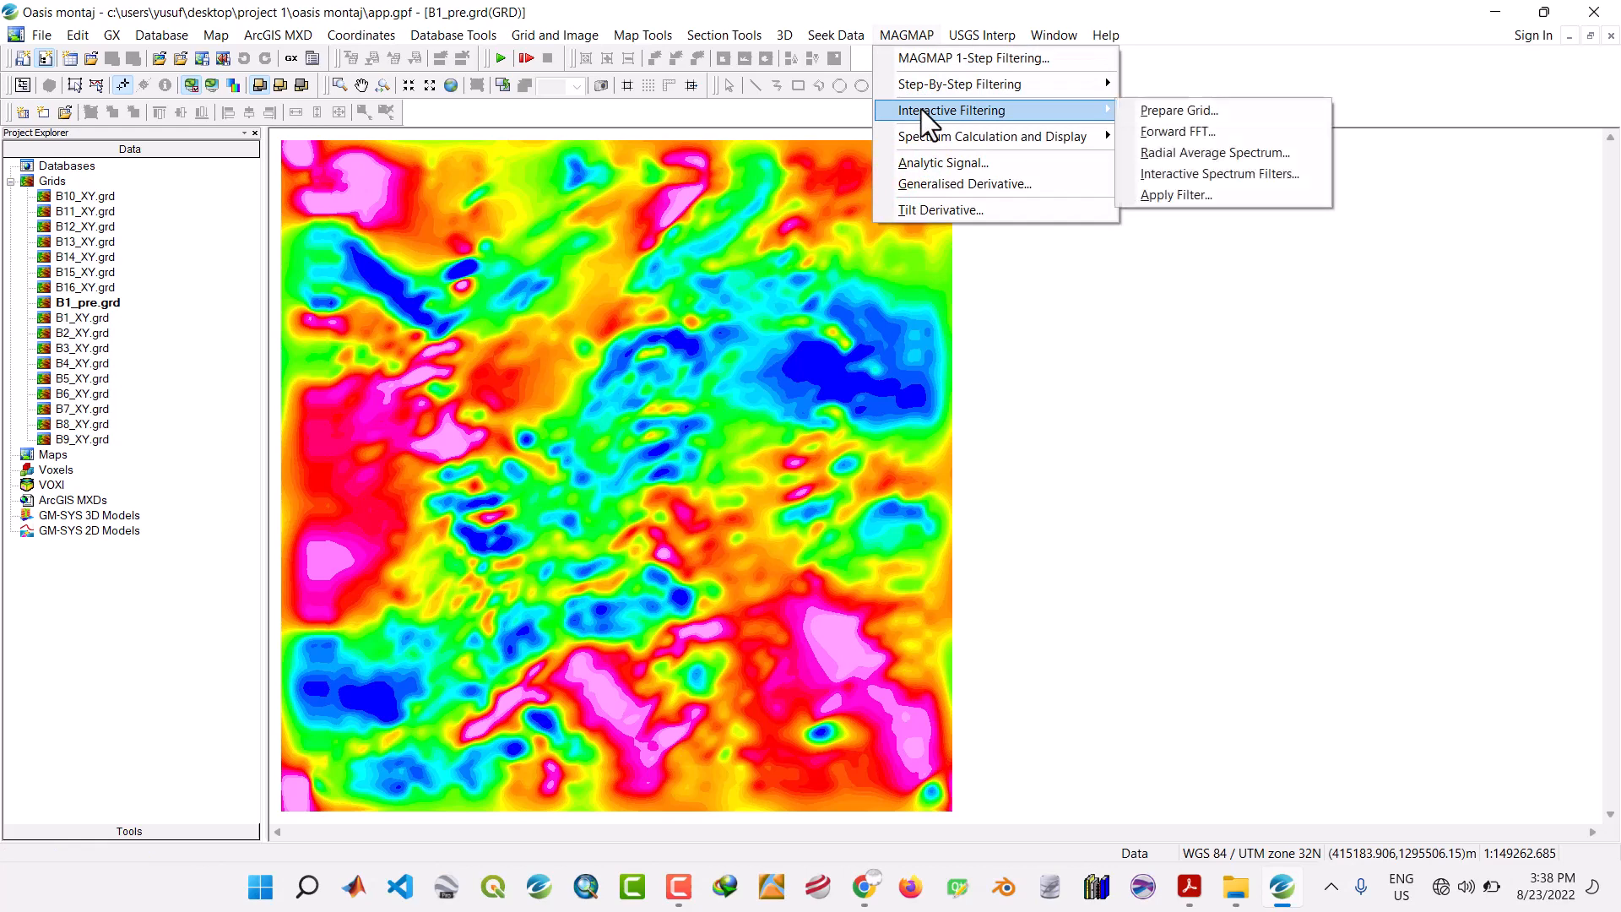
left_click(1147, 153)
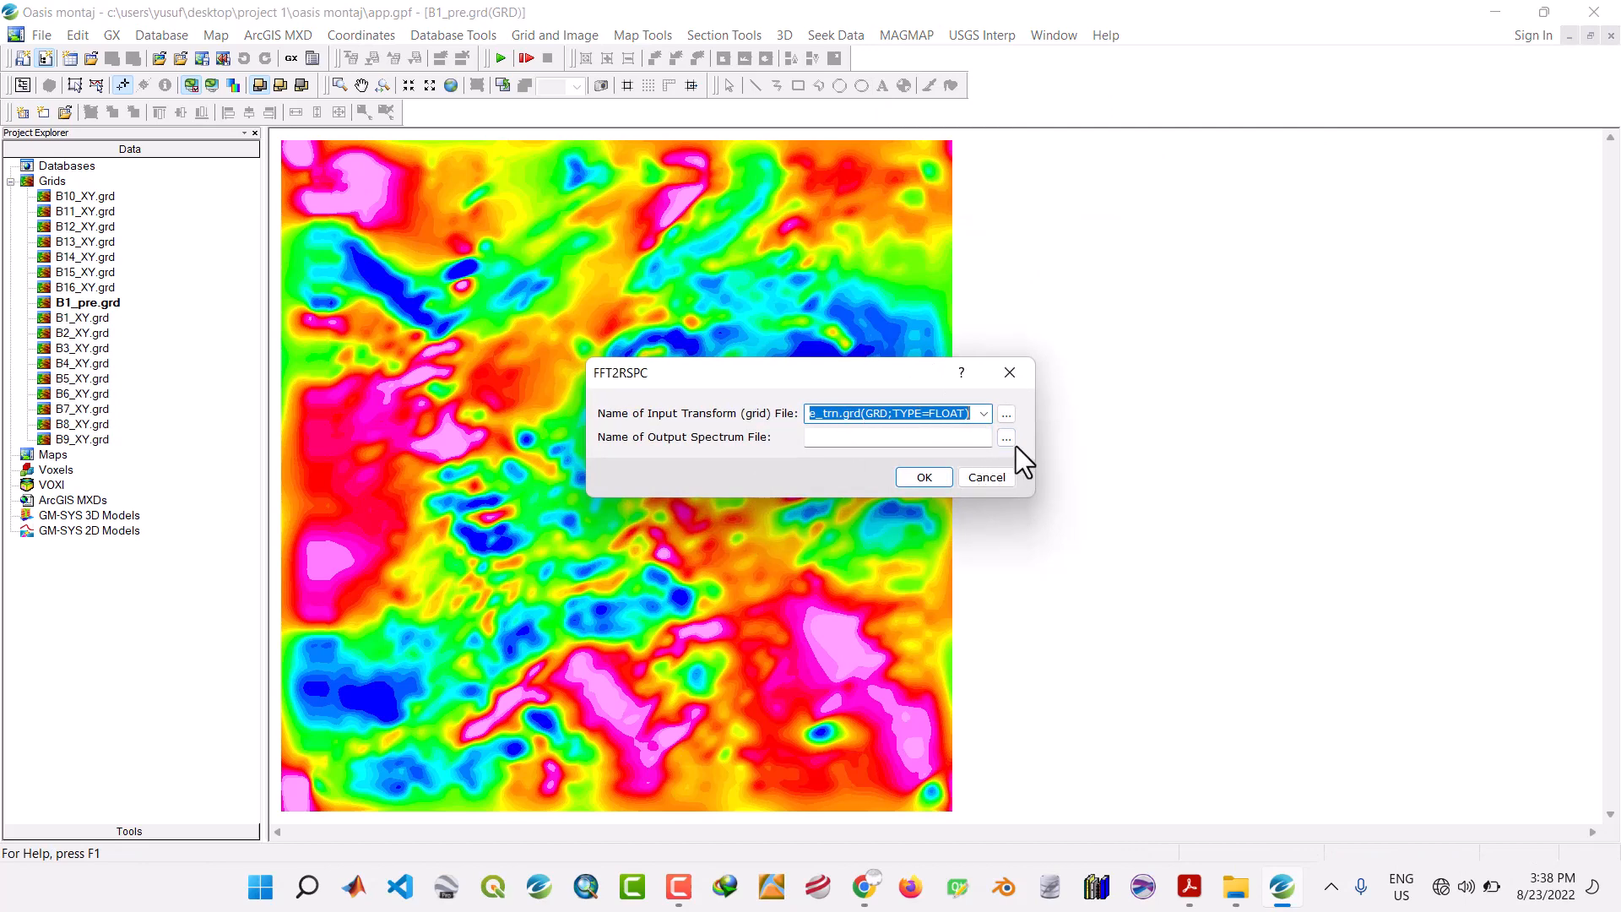
left_click(1009, 443)
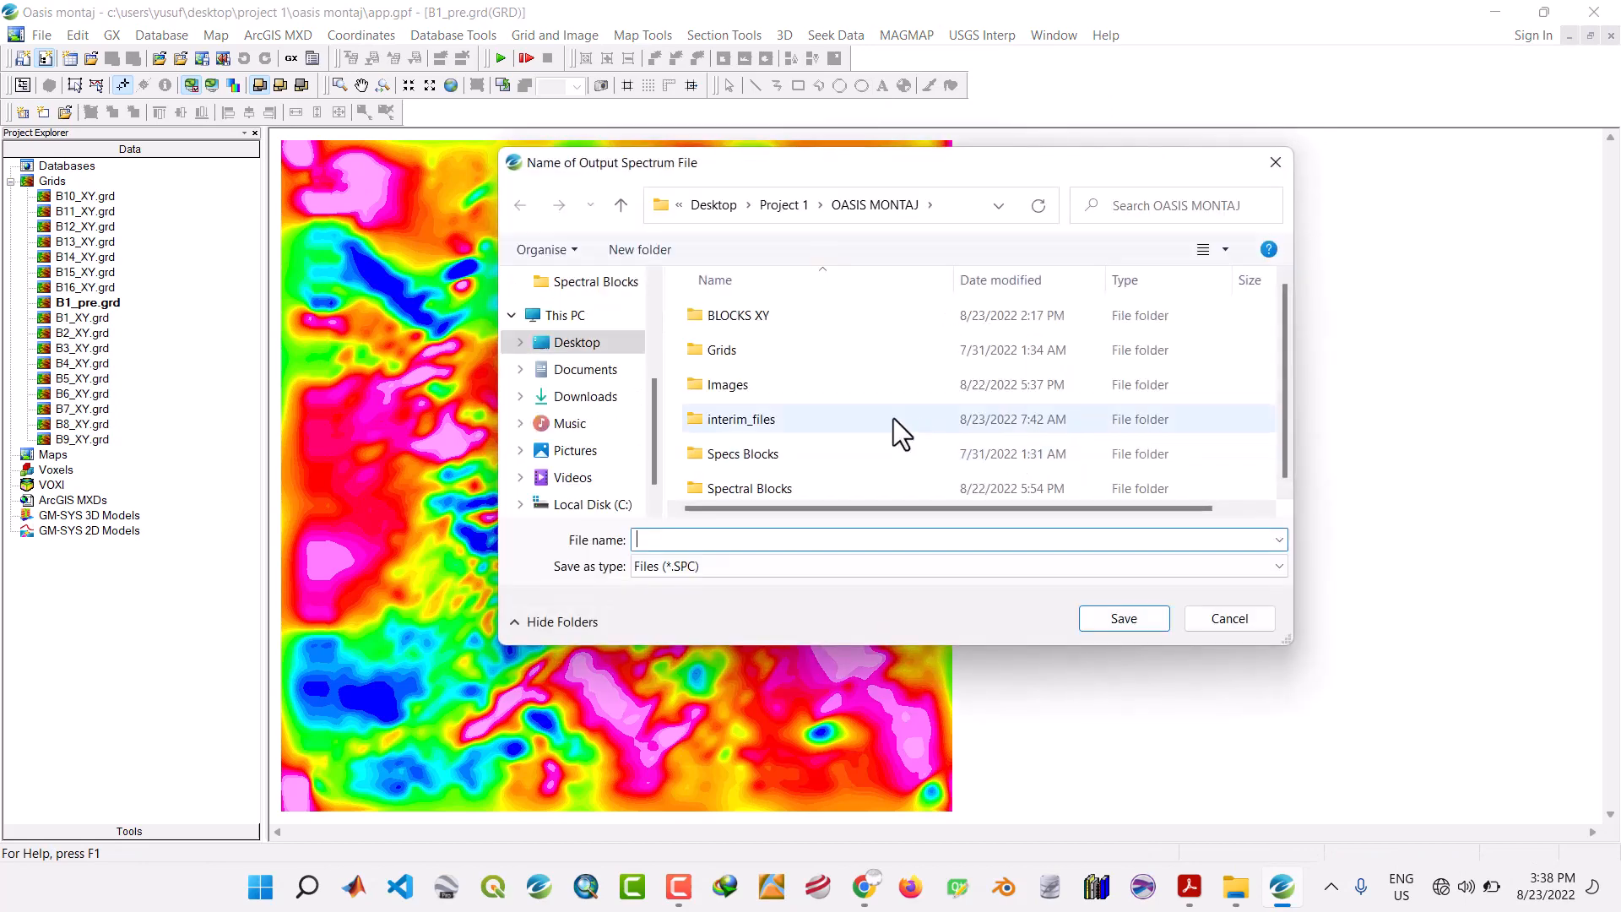
double_click(743, 459)
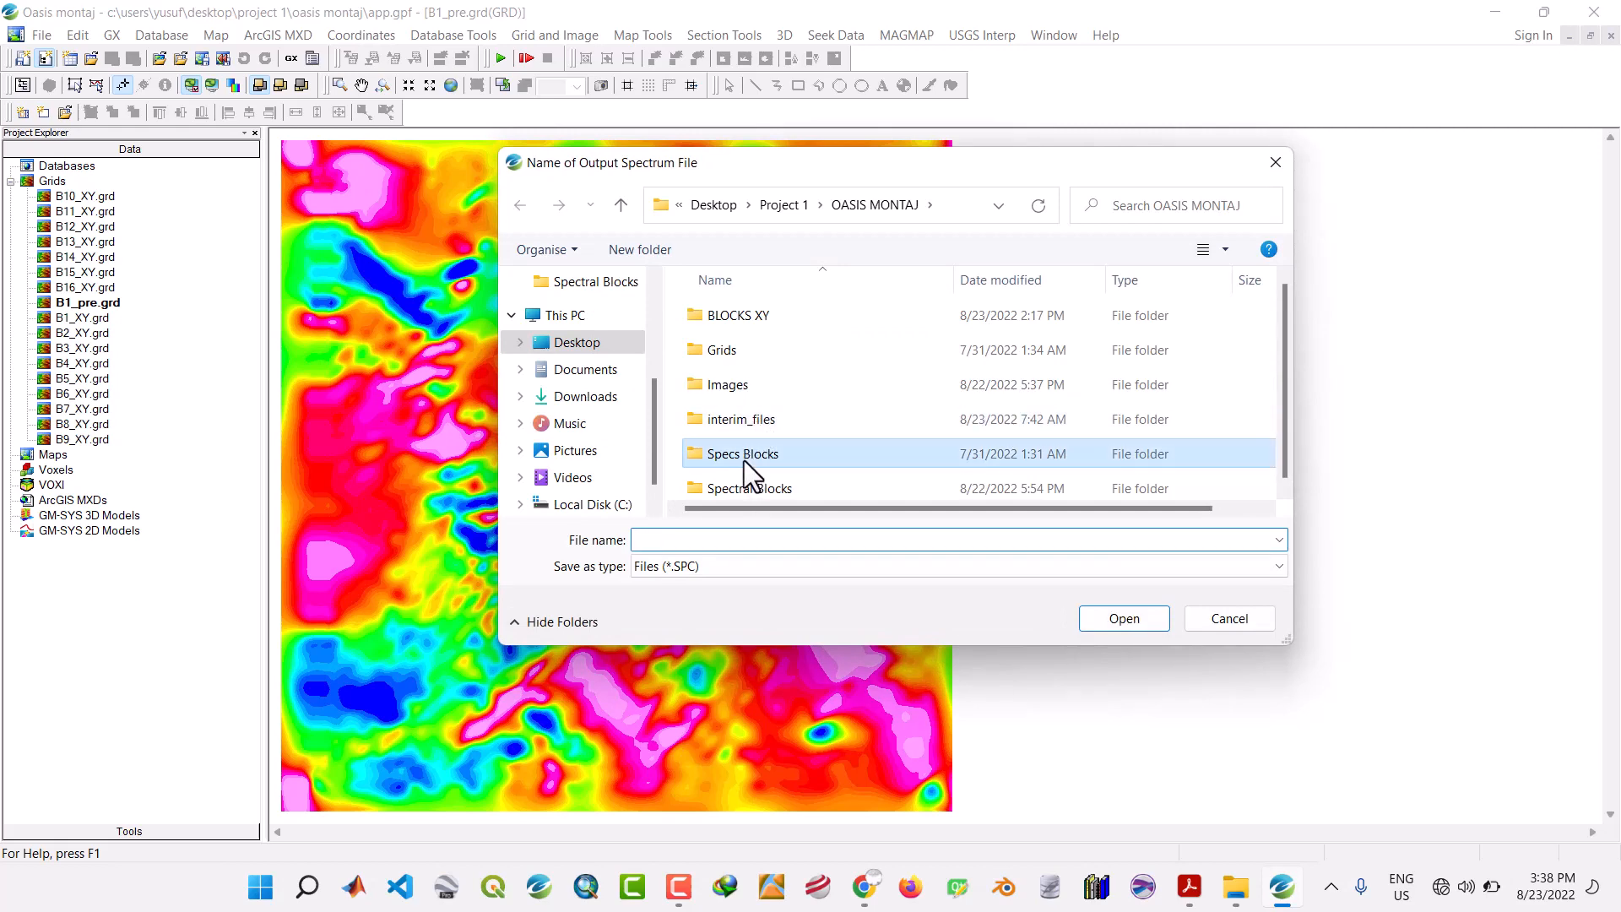
left_click(699, 545)
type("B1")
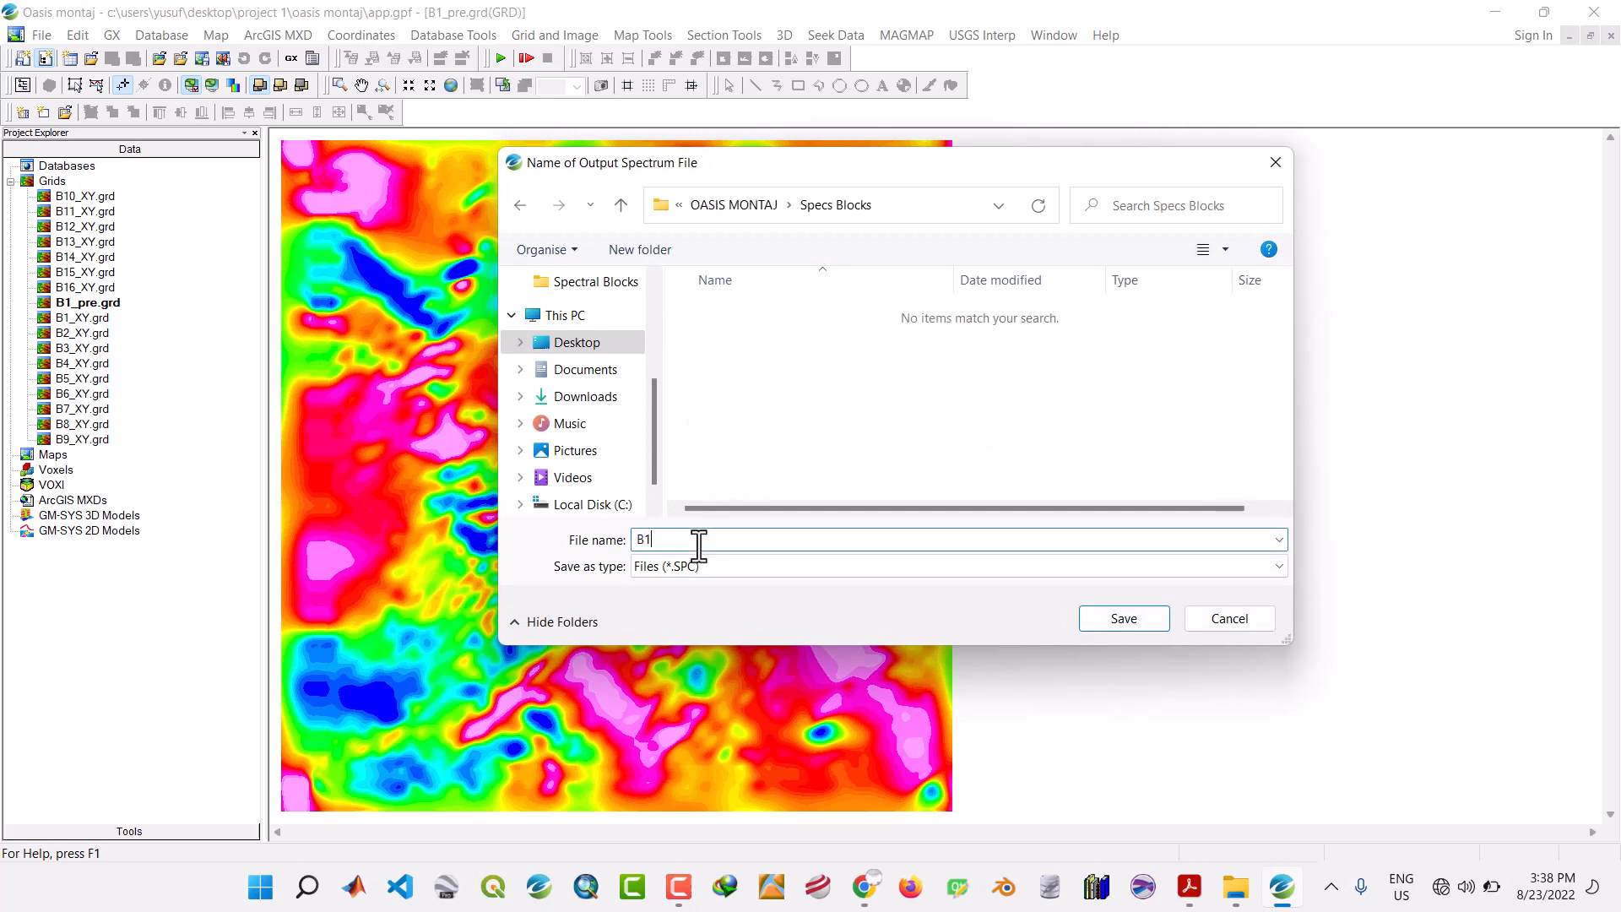
left_click(1125, 620)
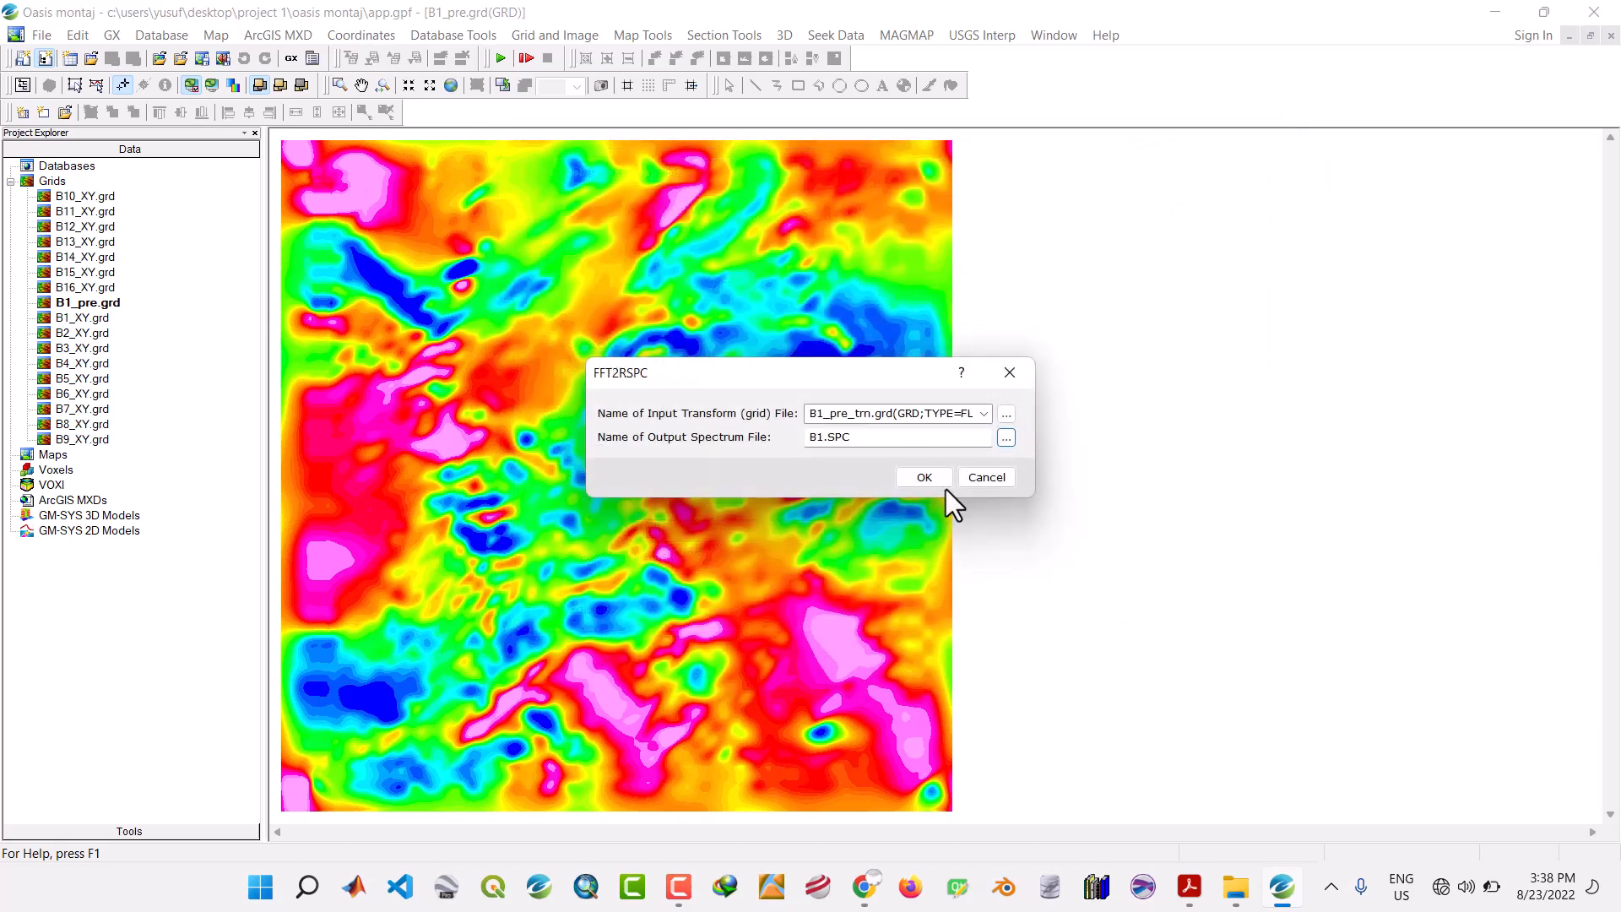
left_click(925, 479)
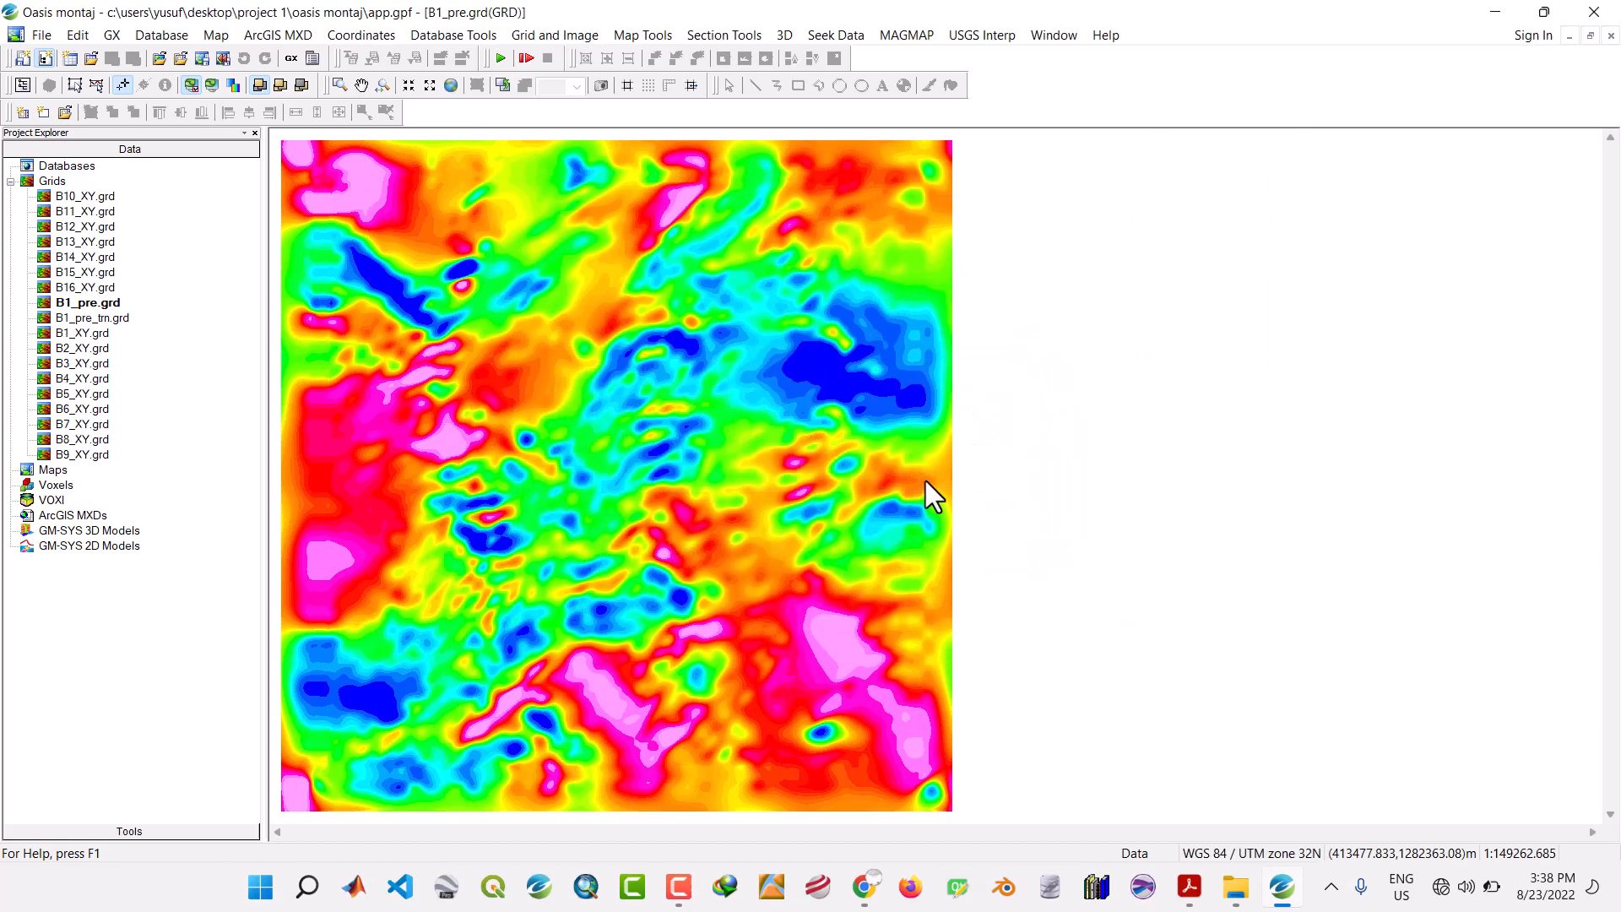
Create and display the spectrum map from the B1.SPC spectrum file.
left_click(896, 34)
mouse_move(920, 135)
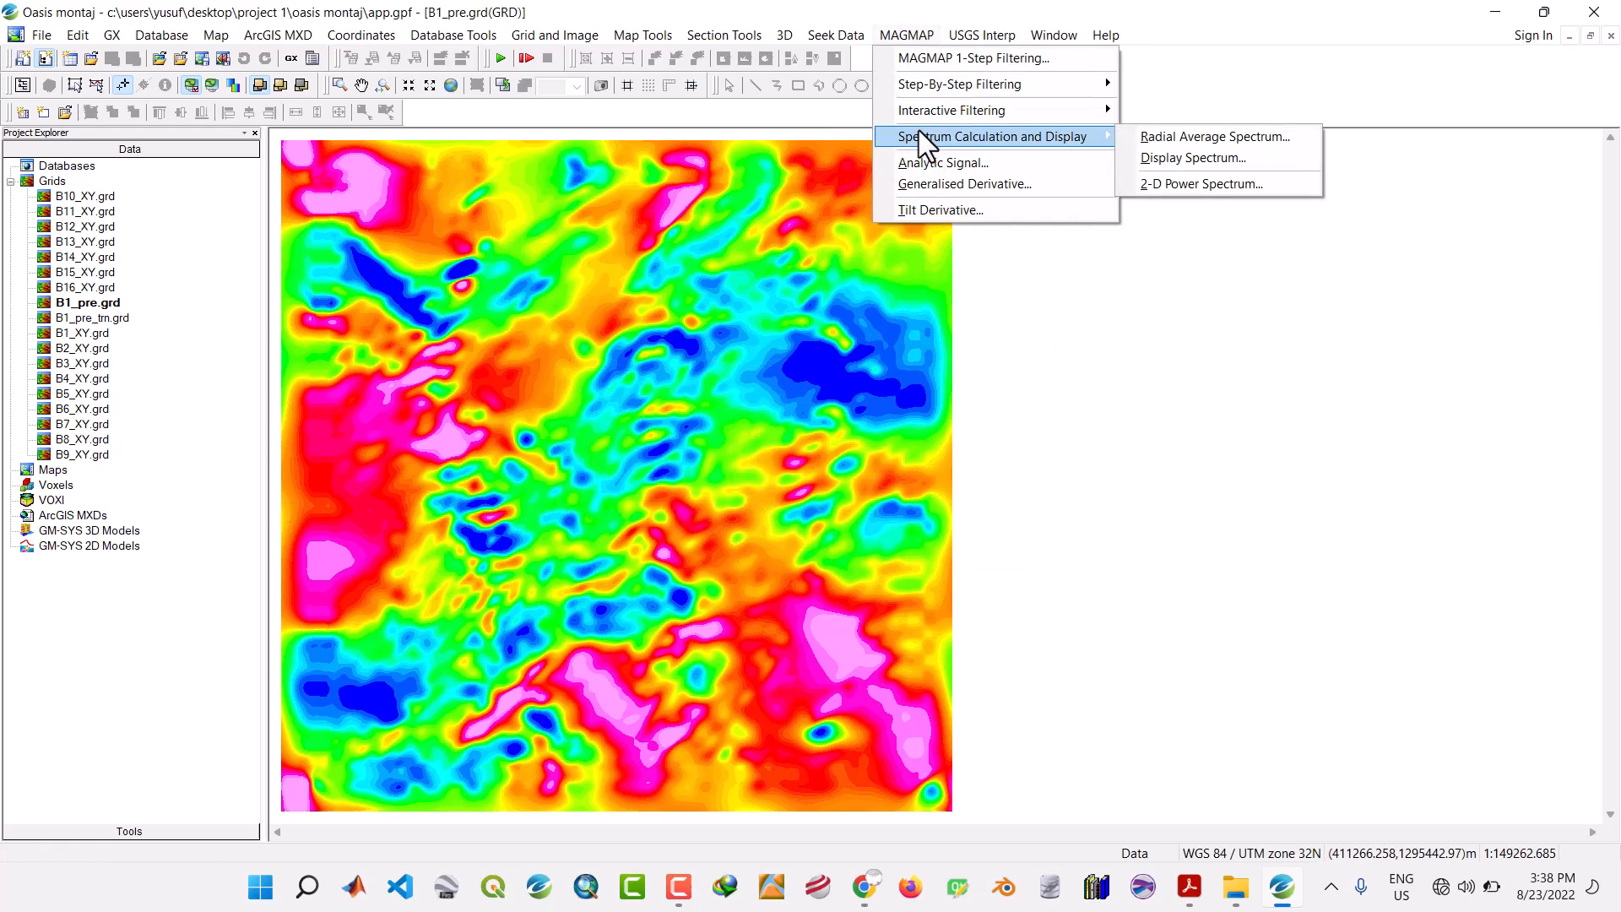
left_click(1184, 160)
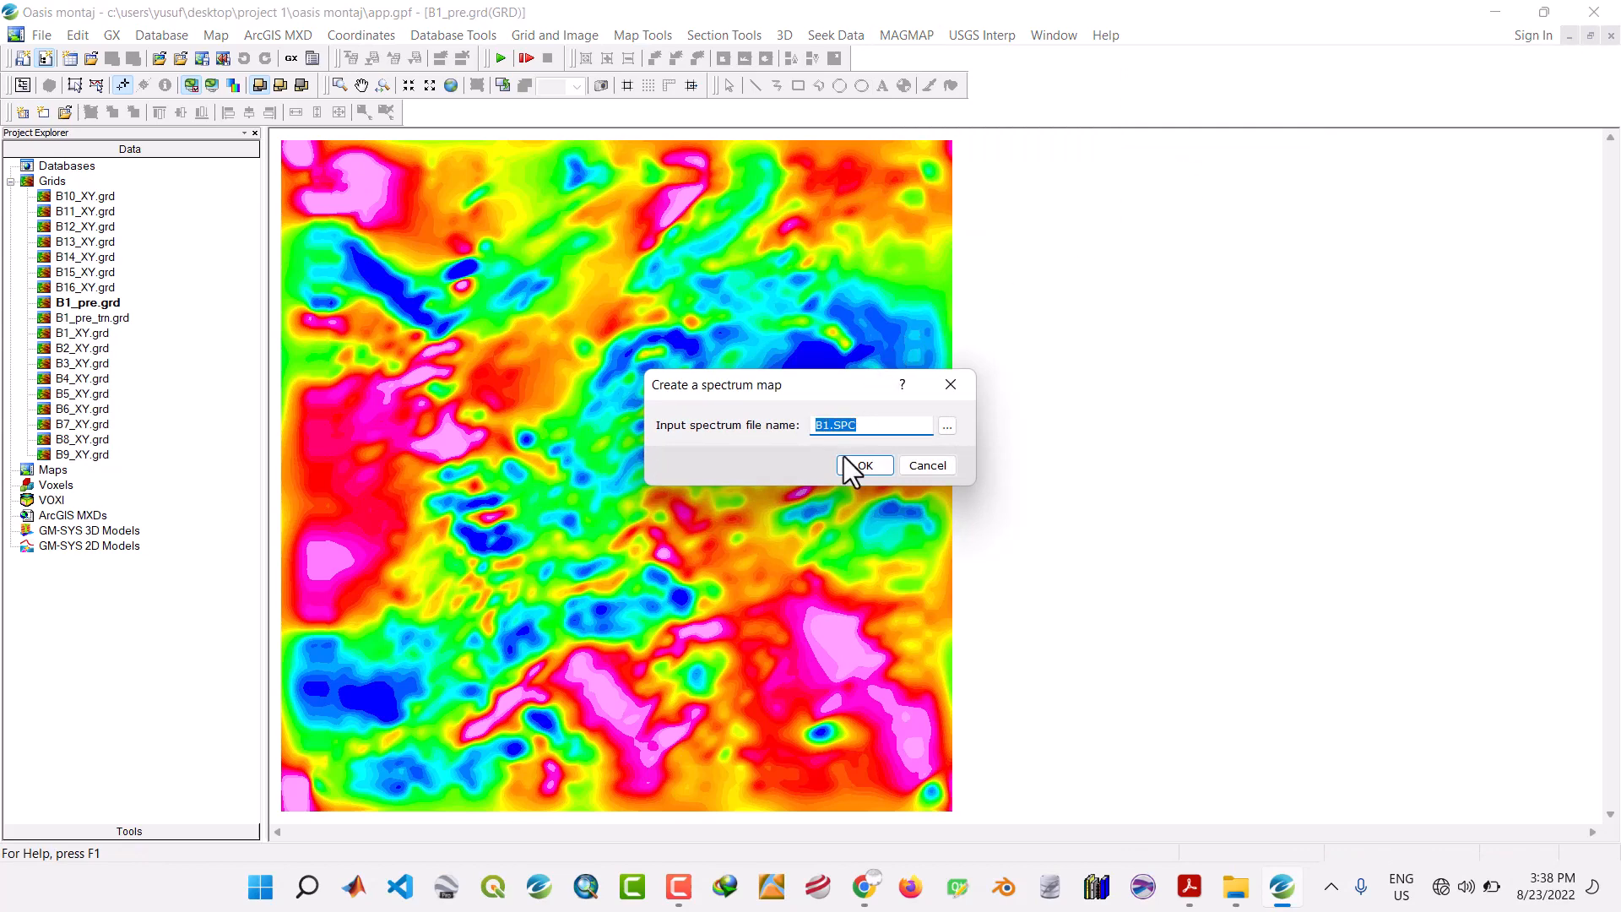
left_click(852, 464)
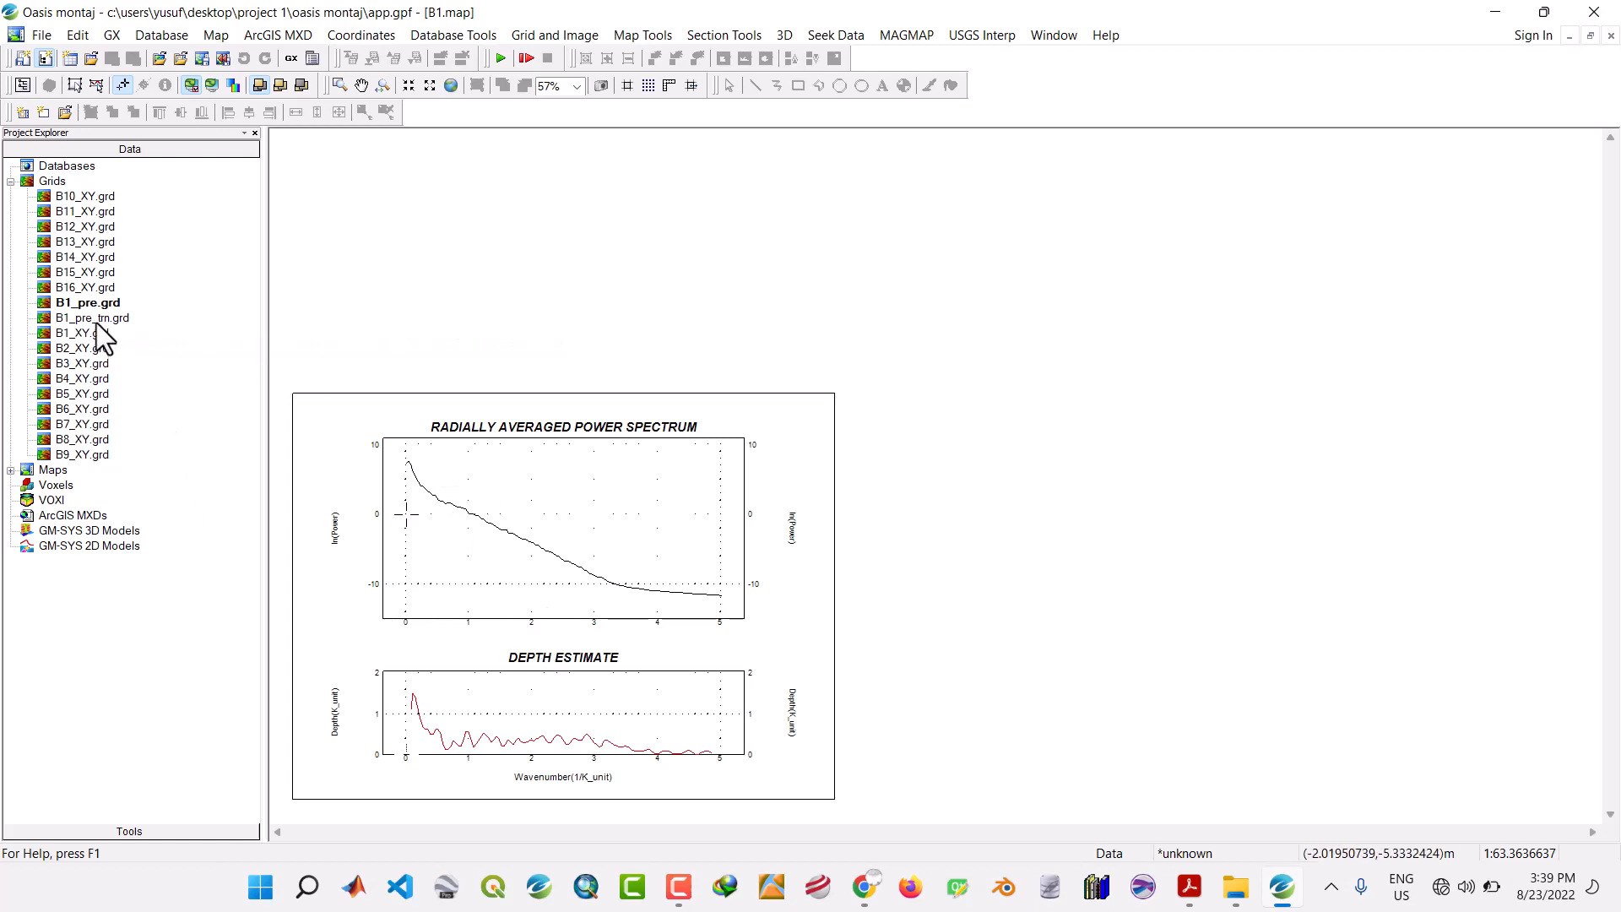
Remove the B1_pre.grd and B1_pre_trn.grd grids from the project and expand the project's Maps group.
left_click(84, 301)
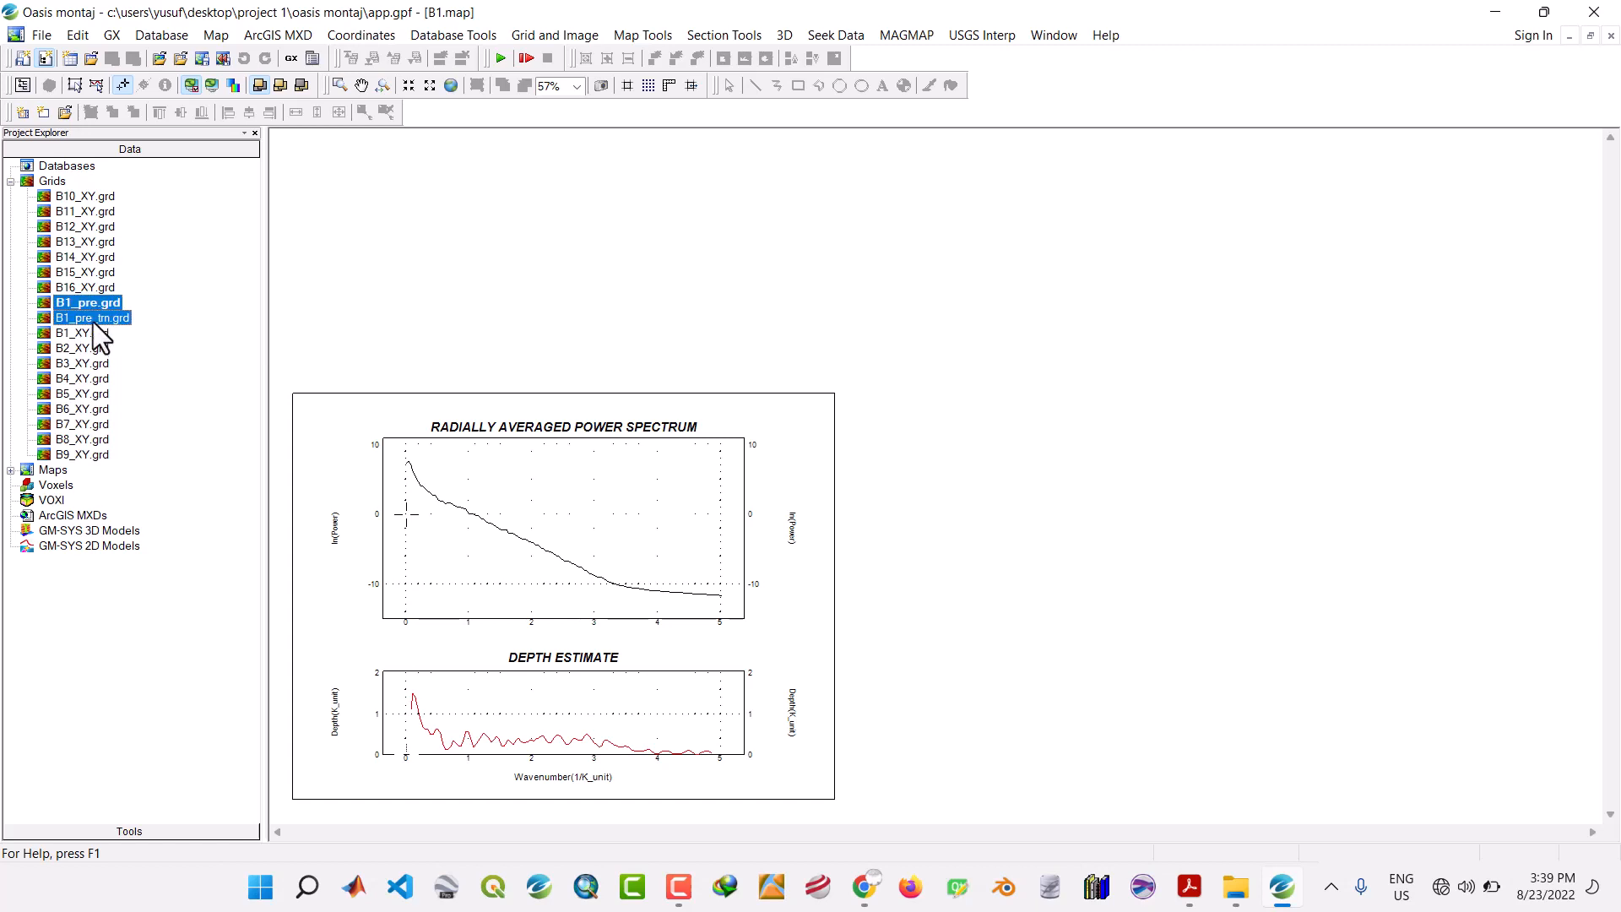
right_click(93, 324)
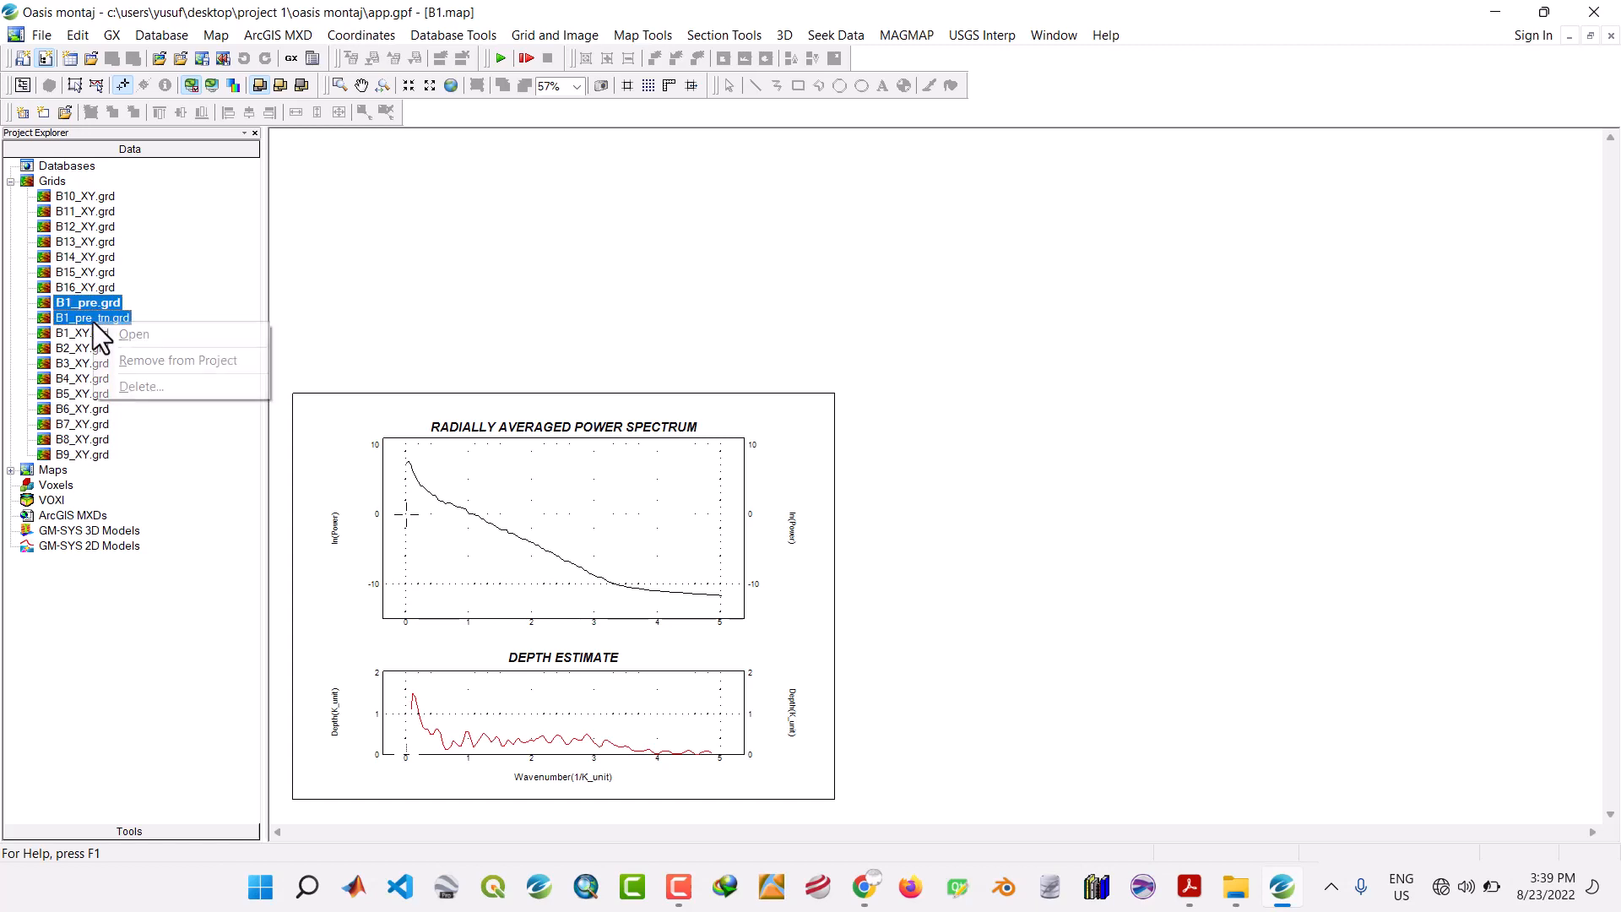
left_click(144, 363)
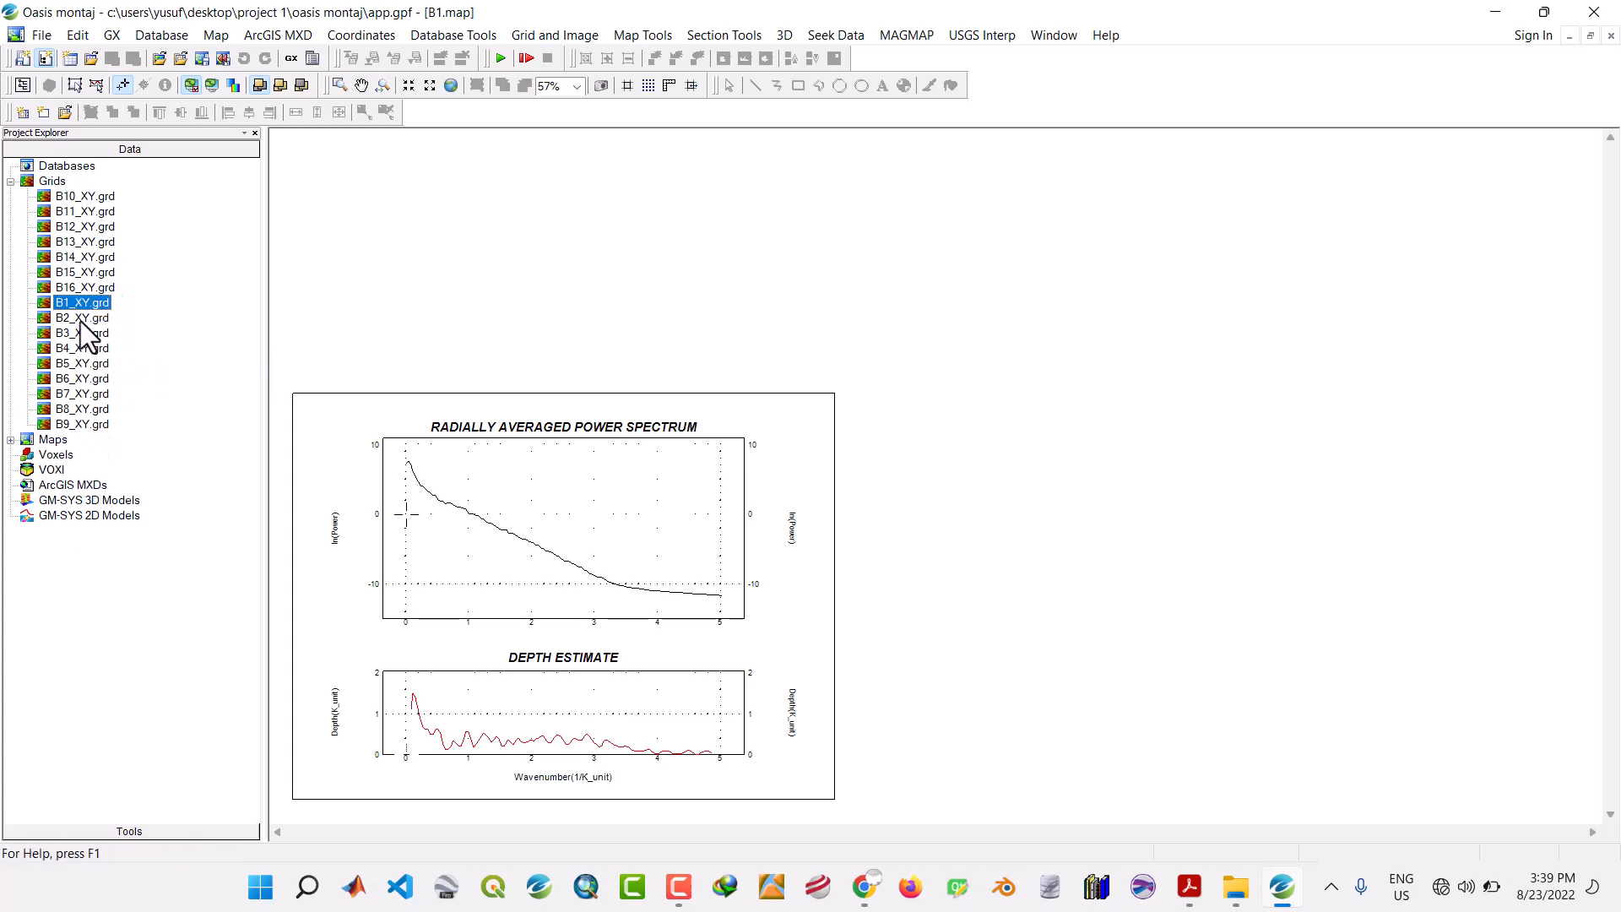
left_click(11, 441)
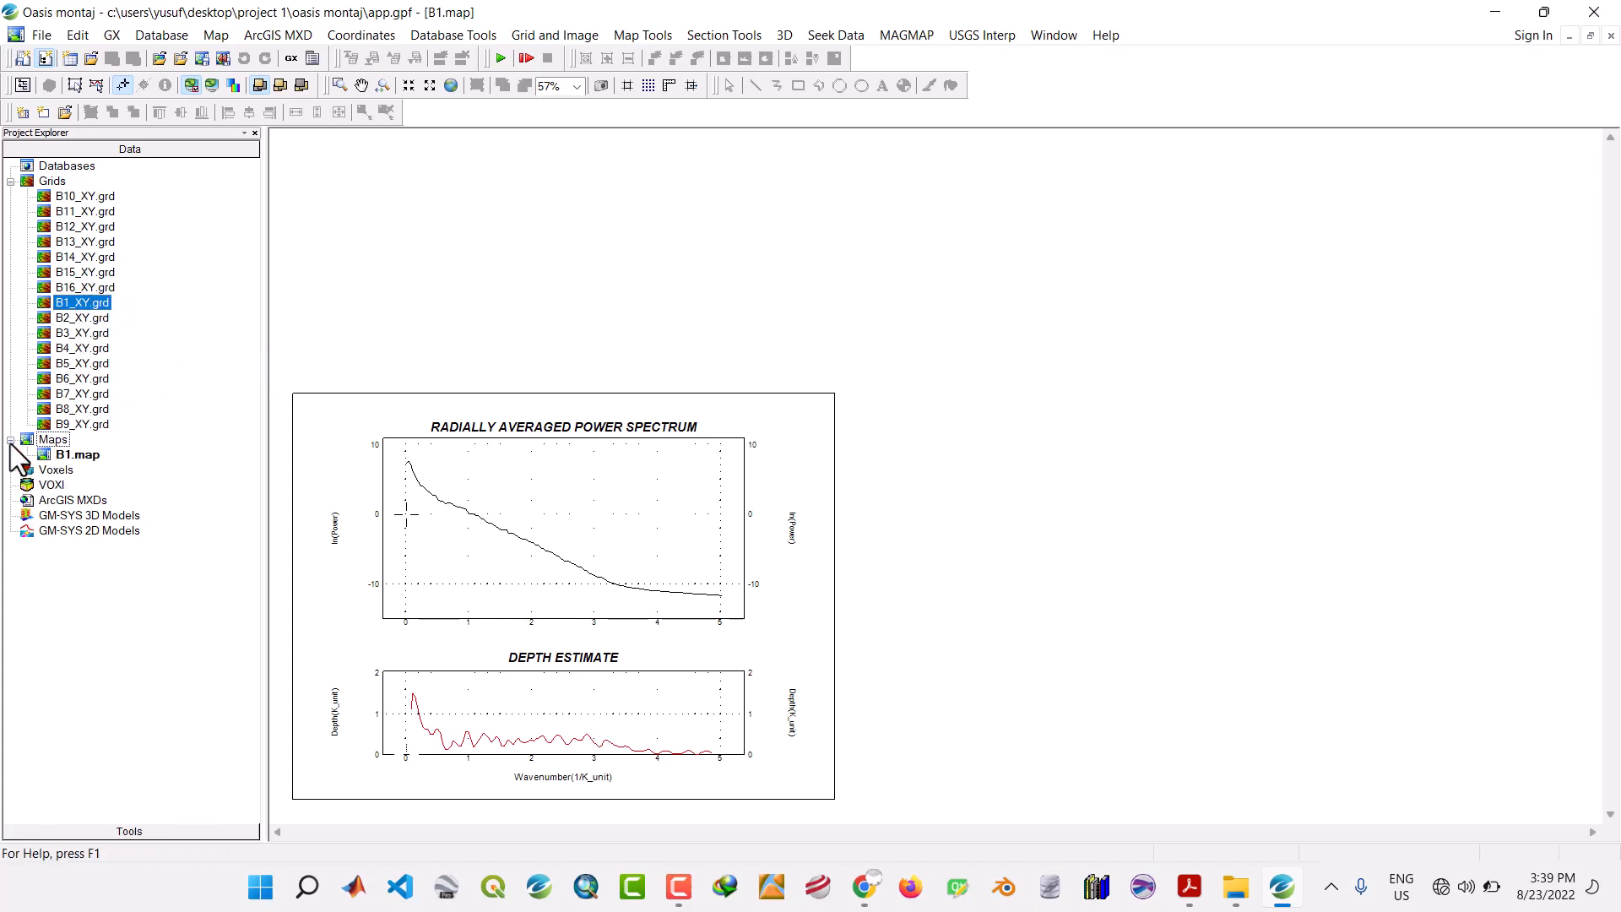
Display the B2_XY.grd grid and prepare it for the FFT, naming the pre-processed output grid B2_pre.grd.
double_click(64, 323)
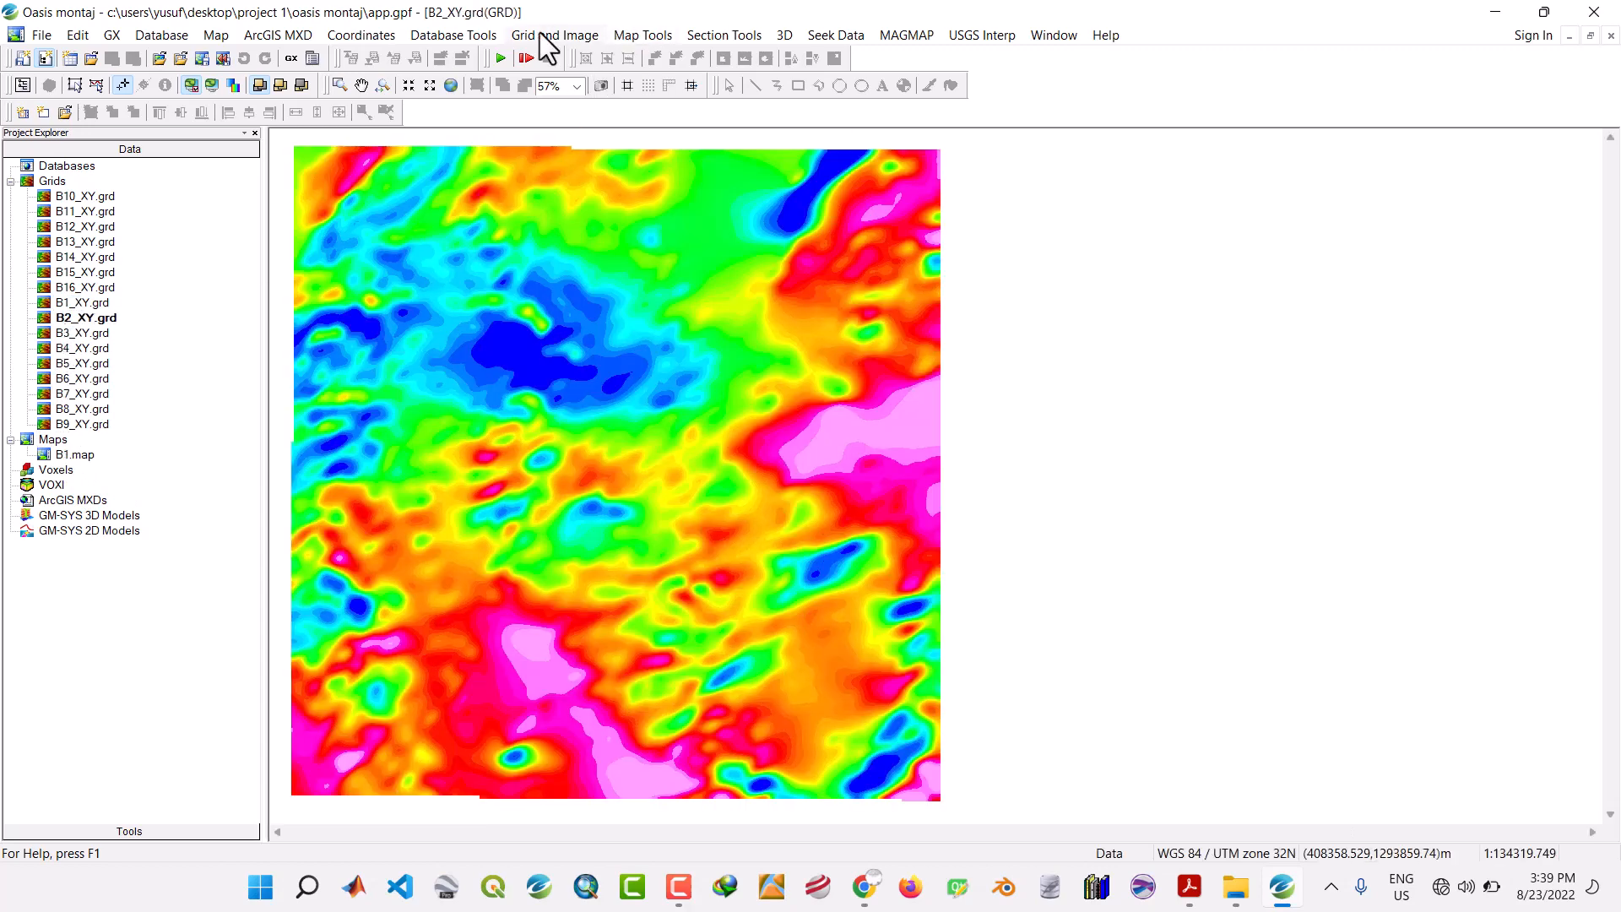
left_click(923, 37)
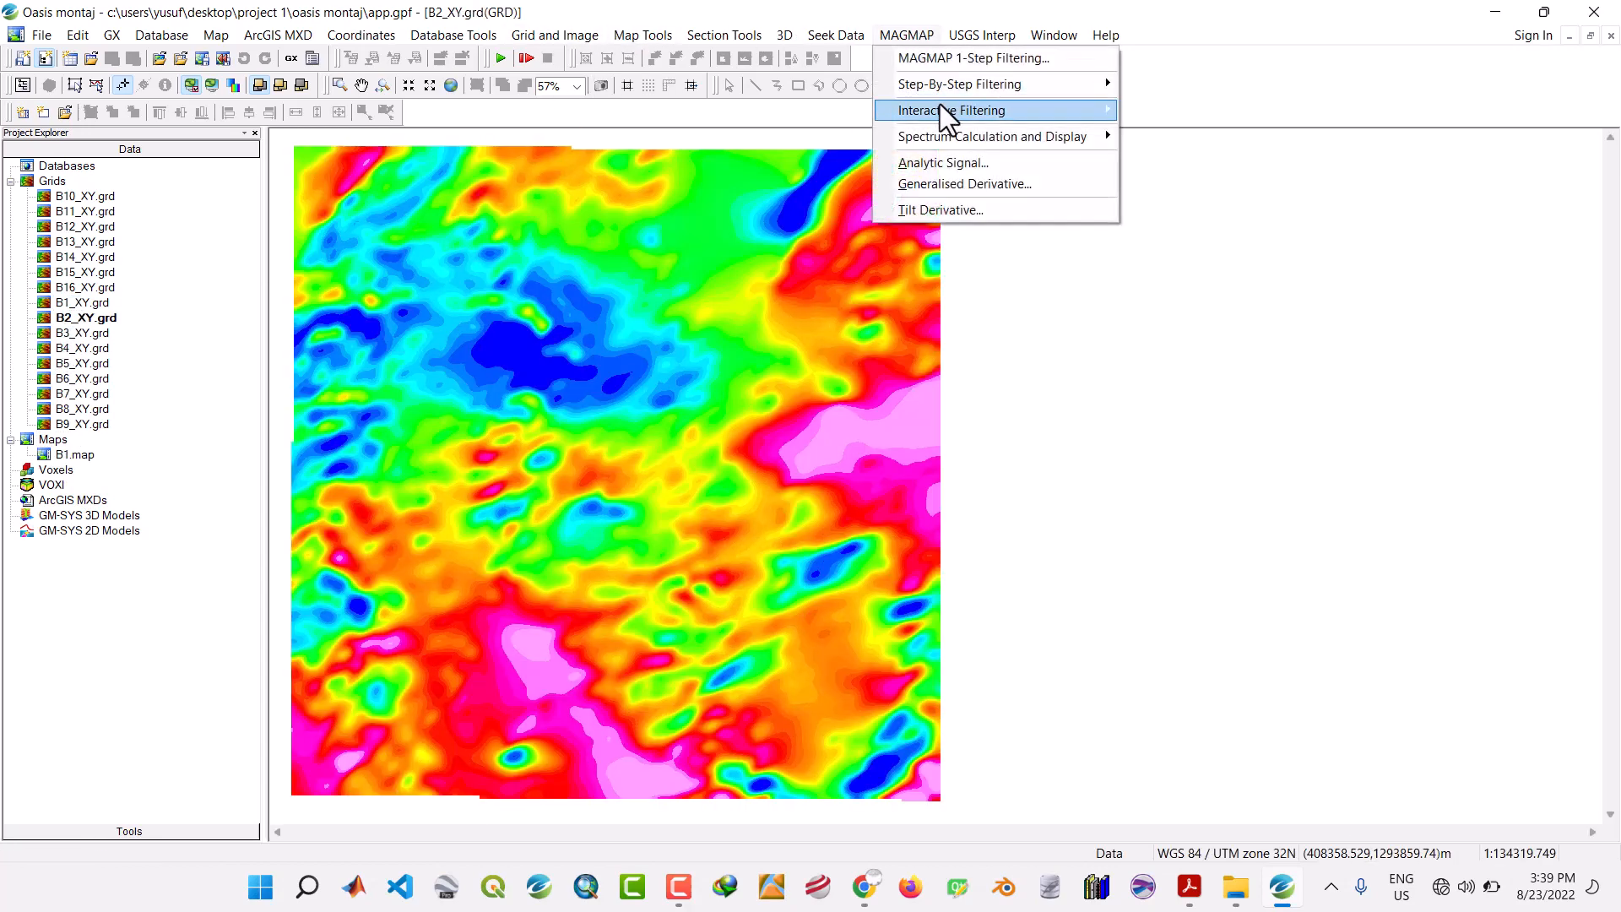
mouse_move(939, 104)
left_click(1145, 111)
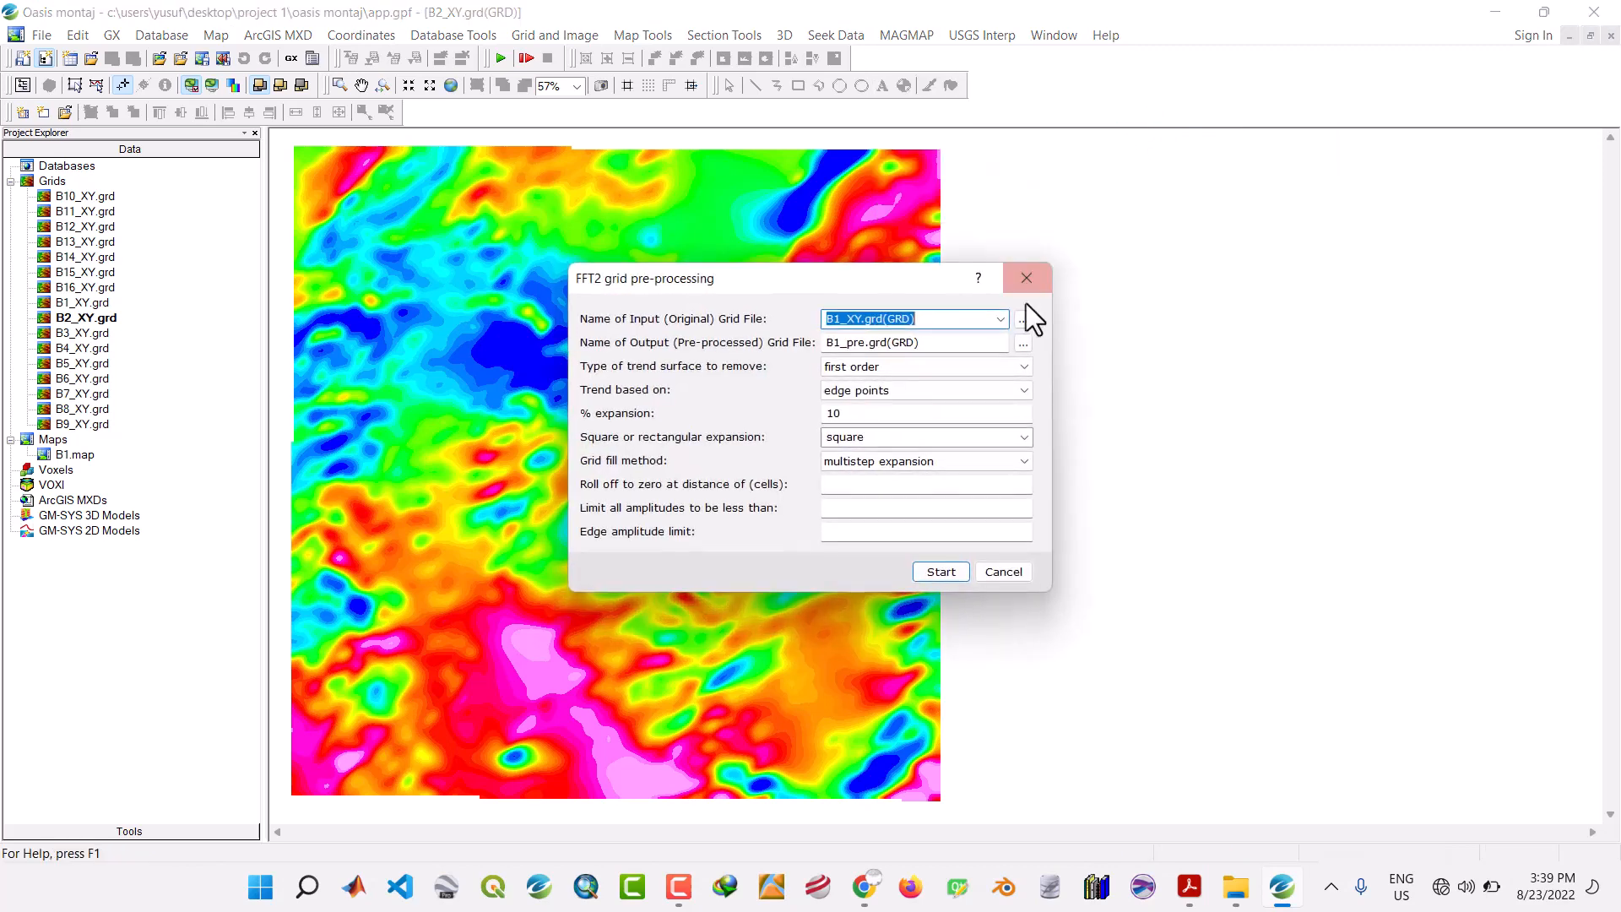
left_click(1001, 317)
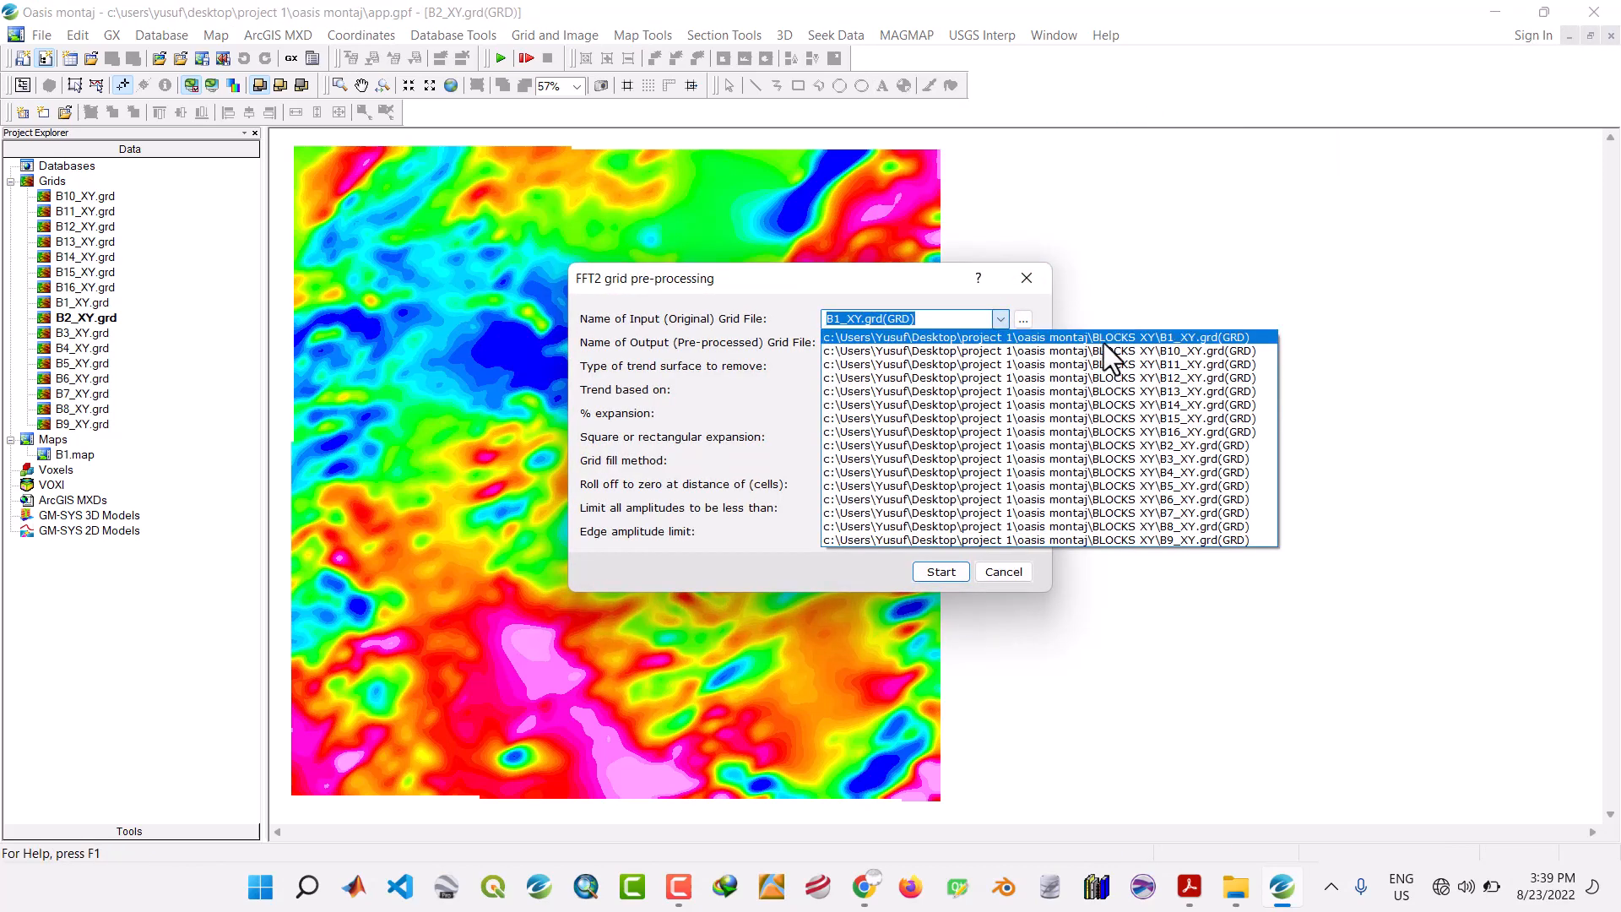
left_click(1173, 447)
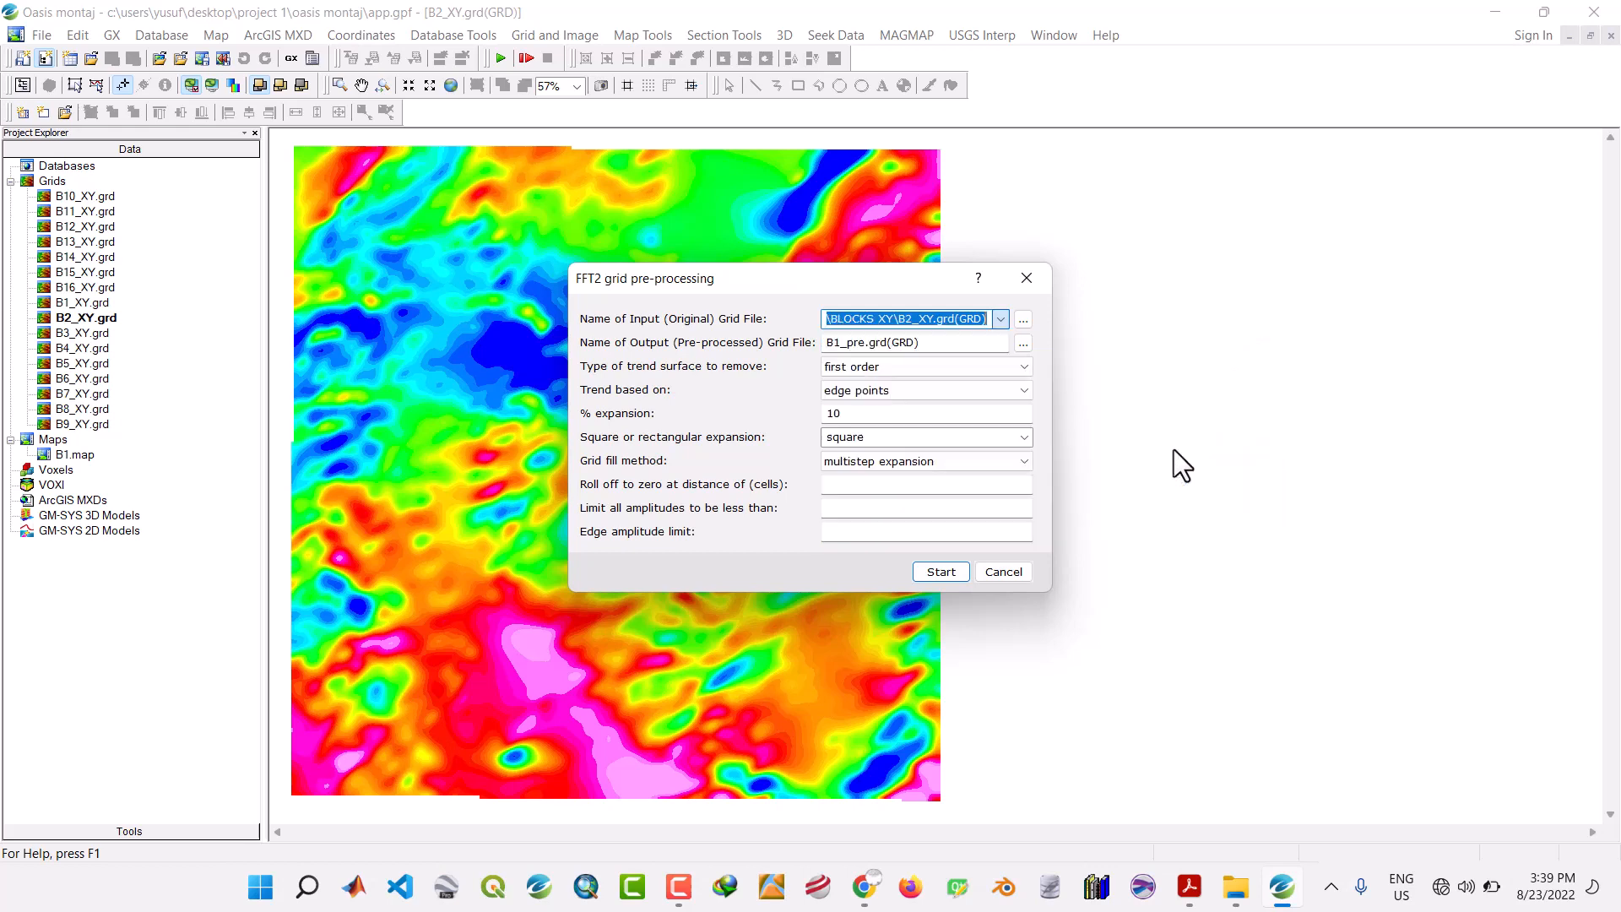
left_click(844, 345)
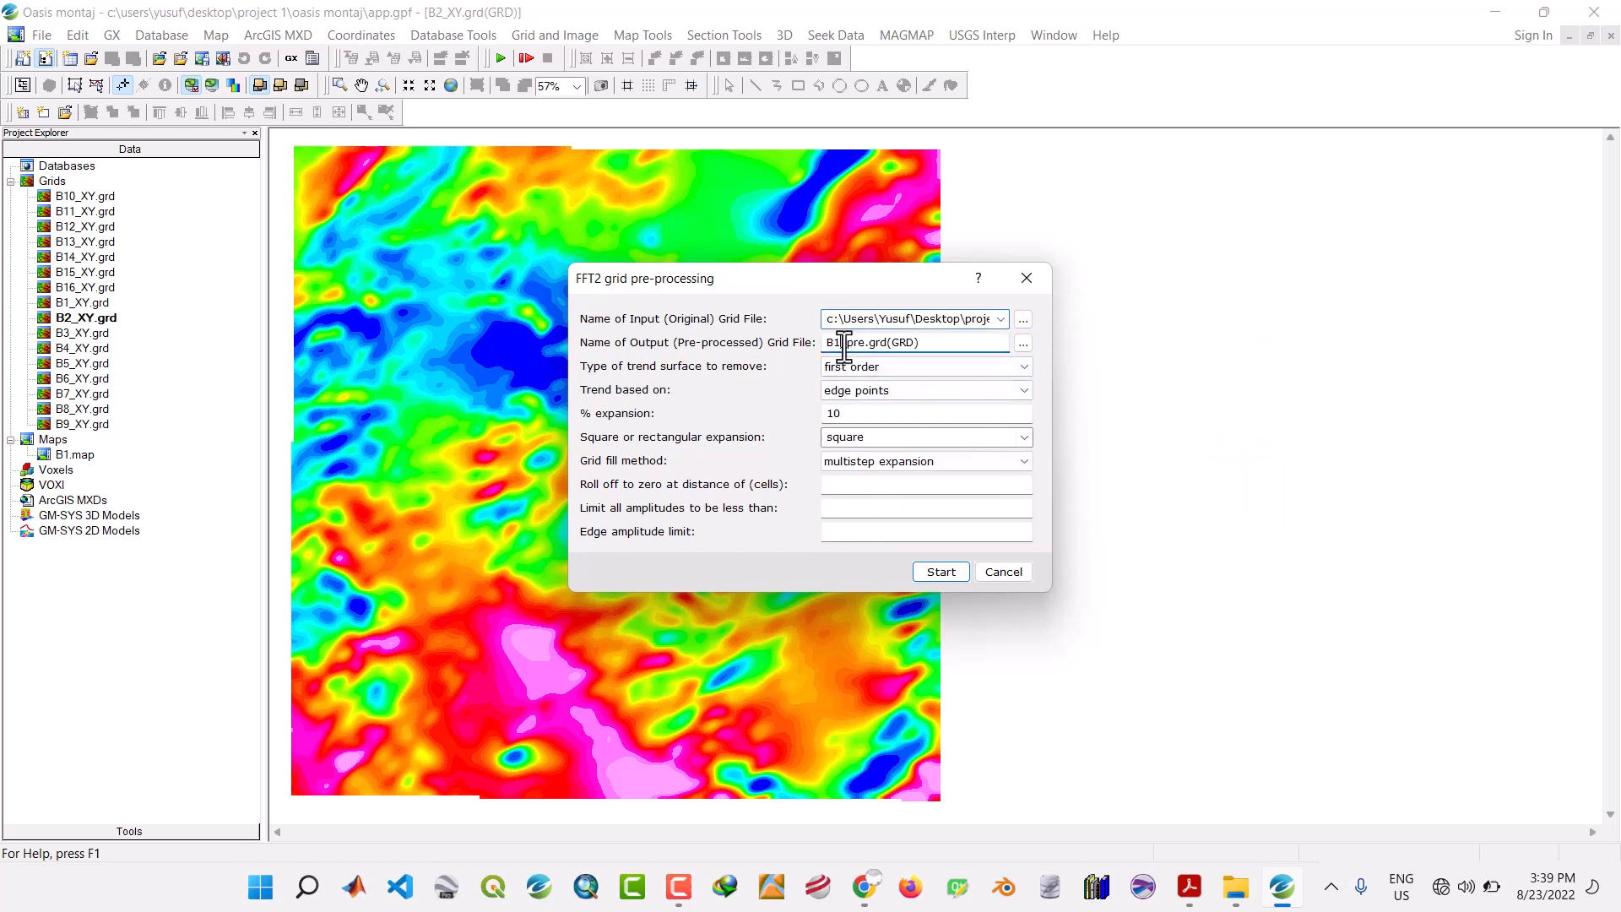
key("BackSpace")
type("2")
left_click(939, 572)
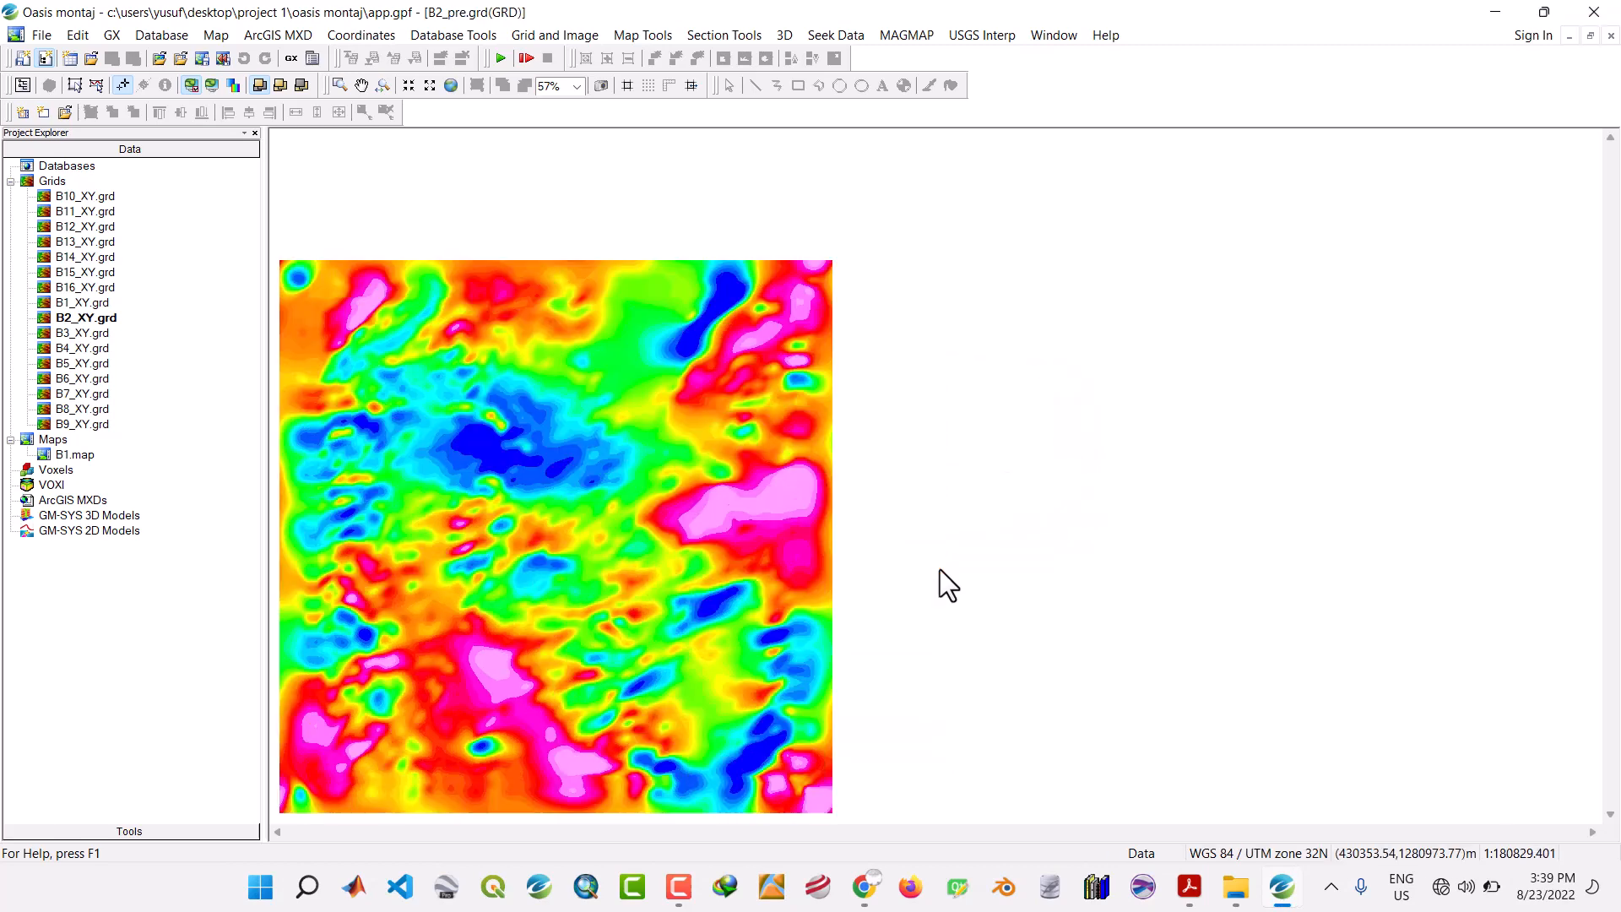
Run the Forward FFT on the pre-processed grid B2_pre.grd.
left_click(925, 34)
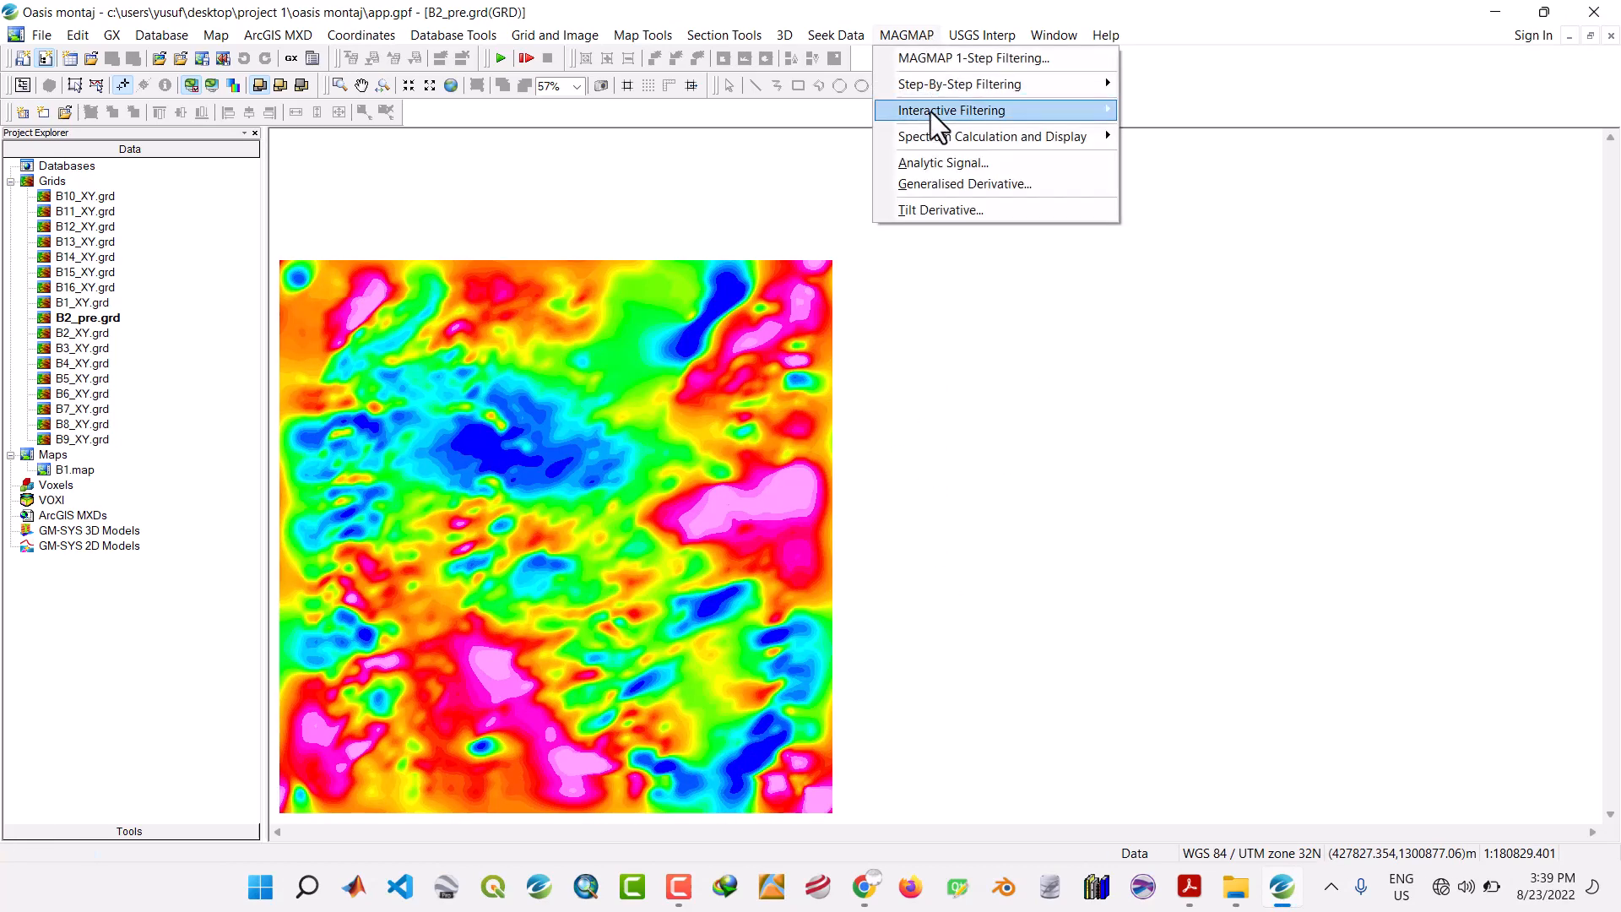
mouse_move(1013, 110)
left_click(1157, 135)
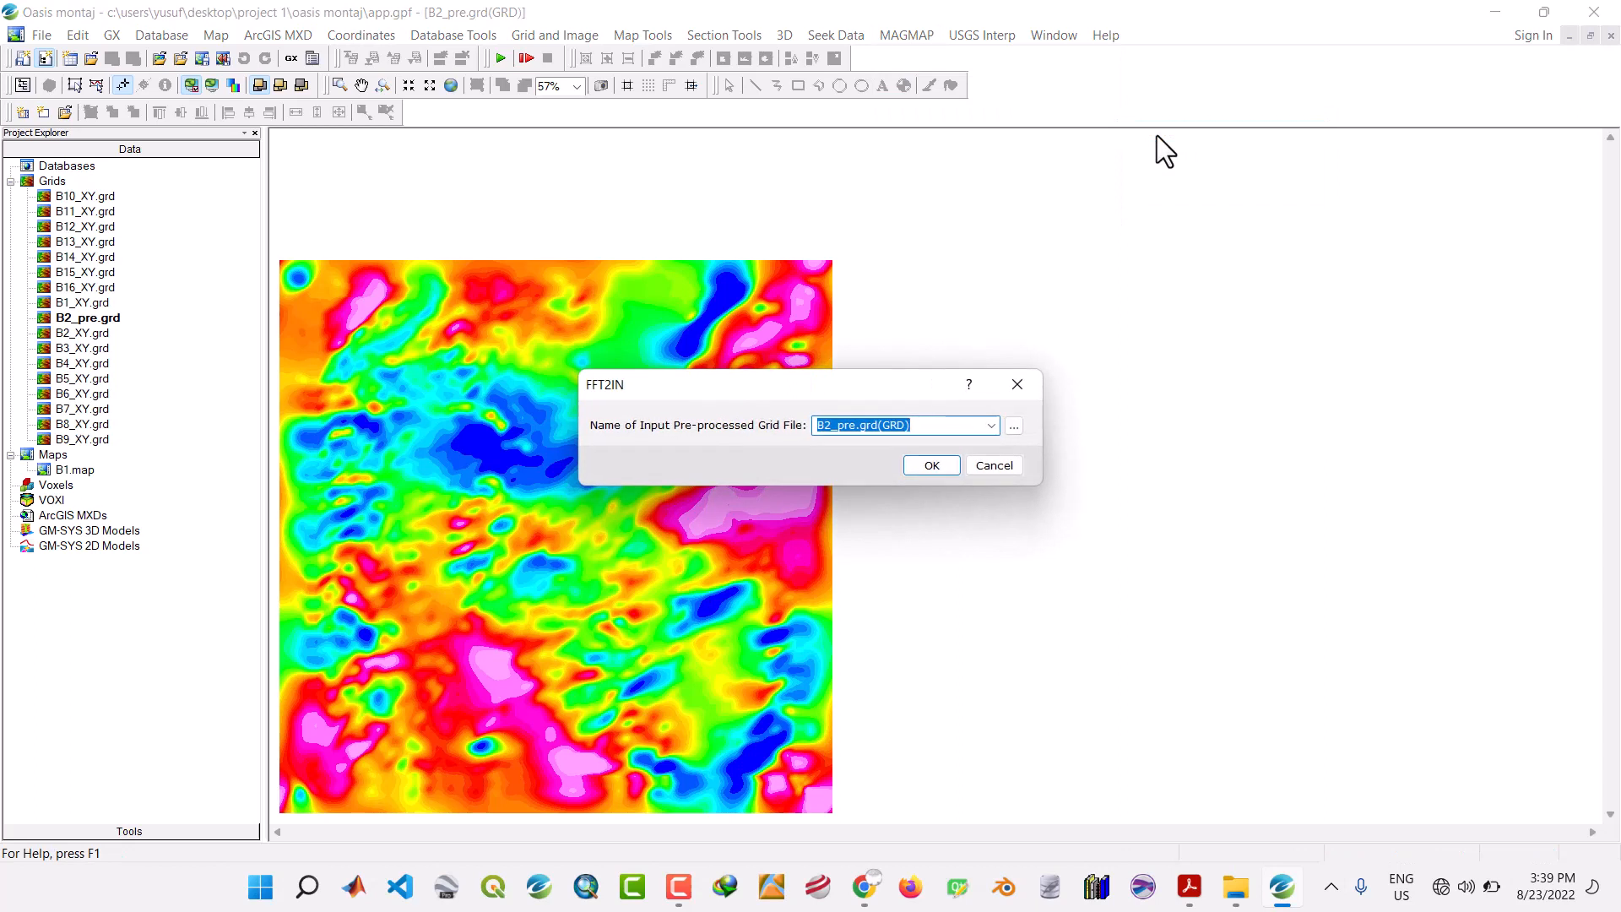
left_click(954, 469)
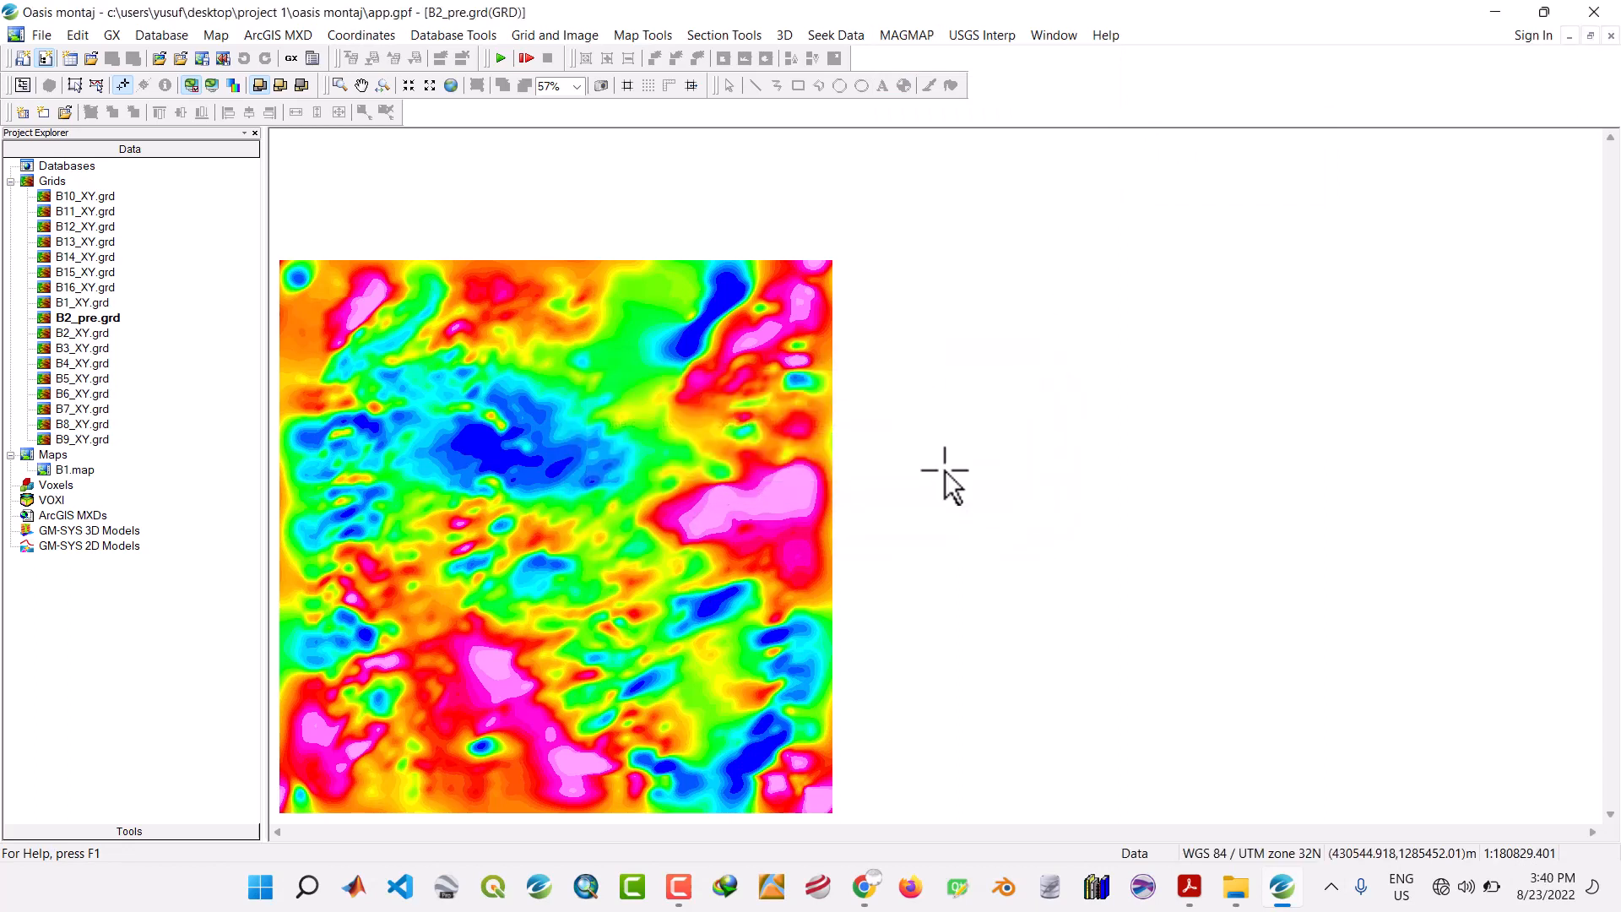
Compute the radial average spectrum of the B2_pre_trn.grd transform, naming the output spectrum file B2.SPC.
left_click(919, 34)
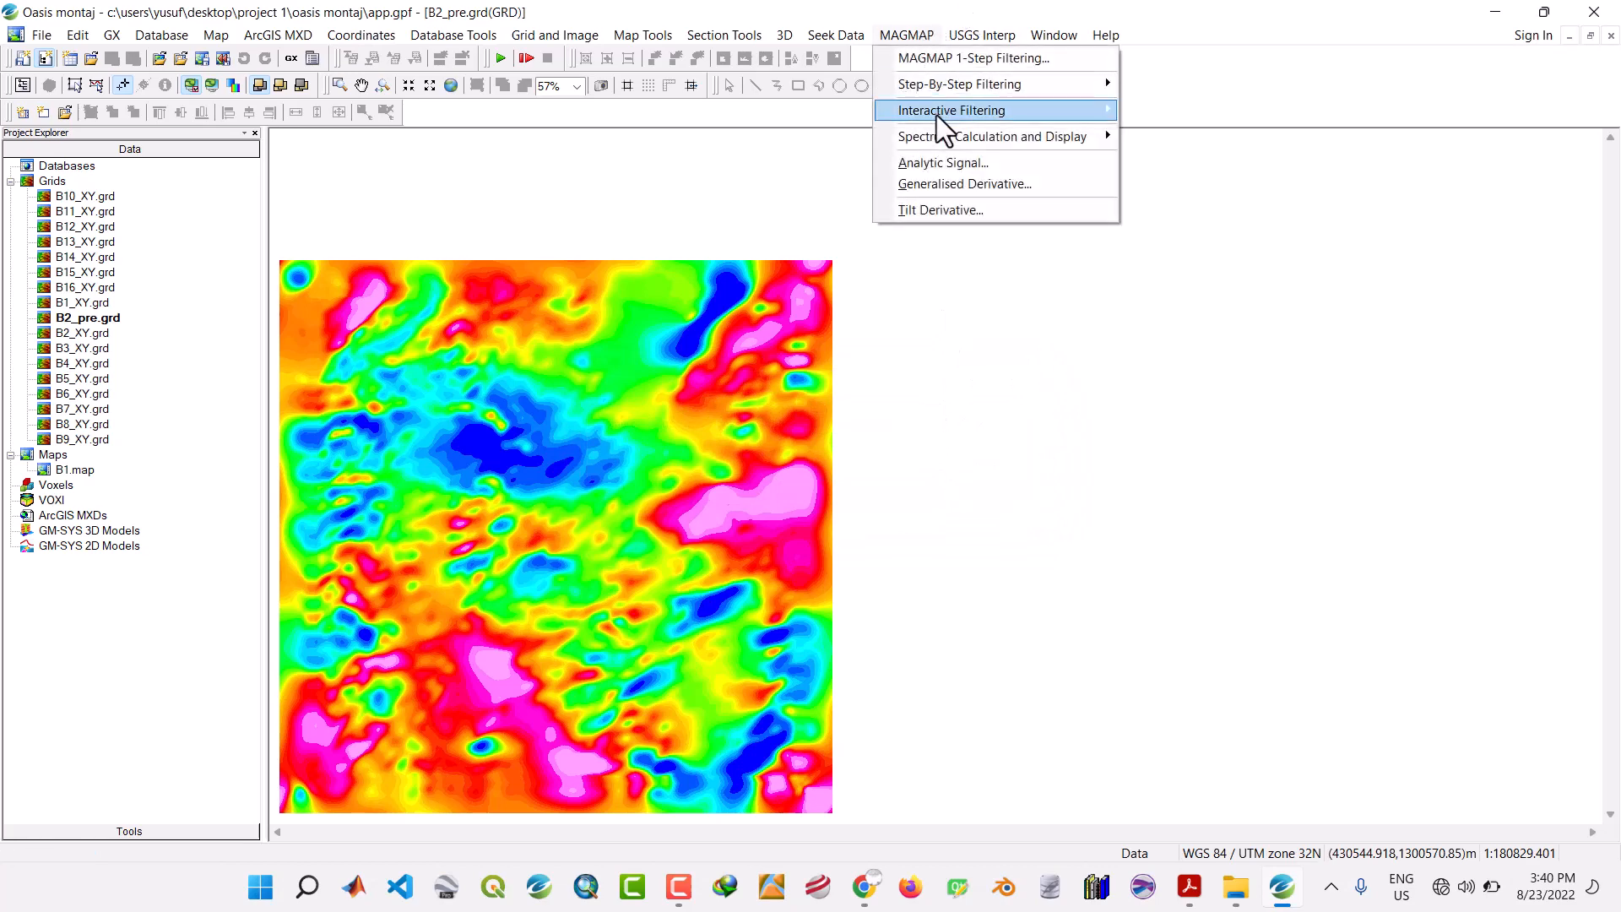
mouse_move(935, 114)
left_click(1194, 156)
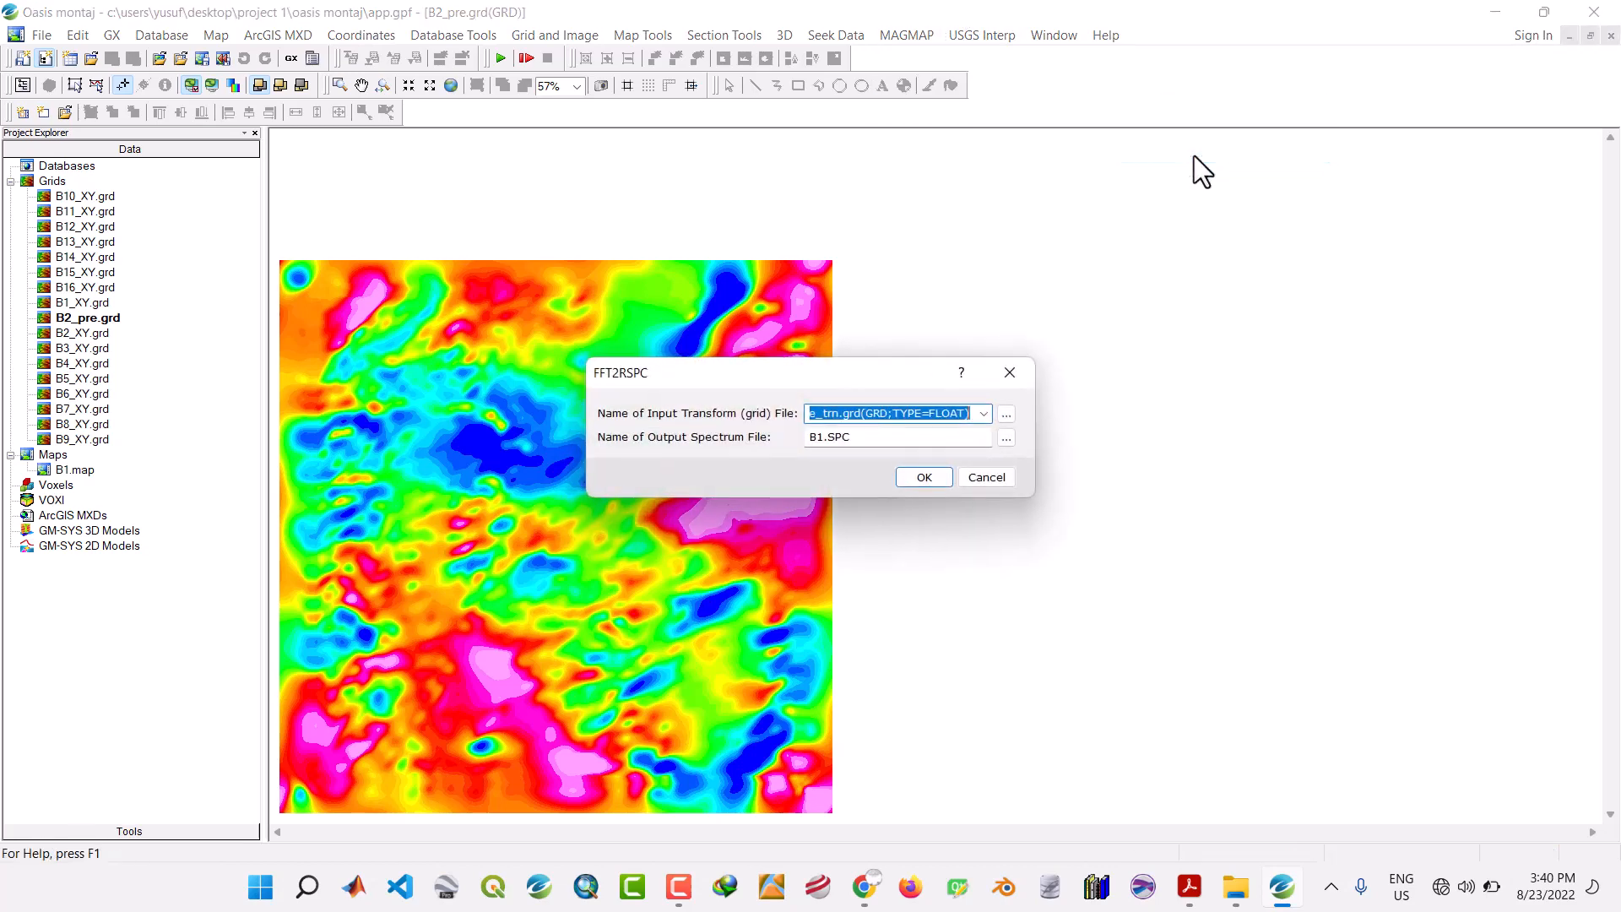
left_click(828, 441)
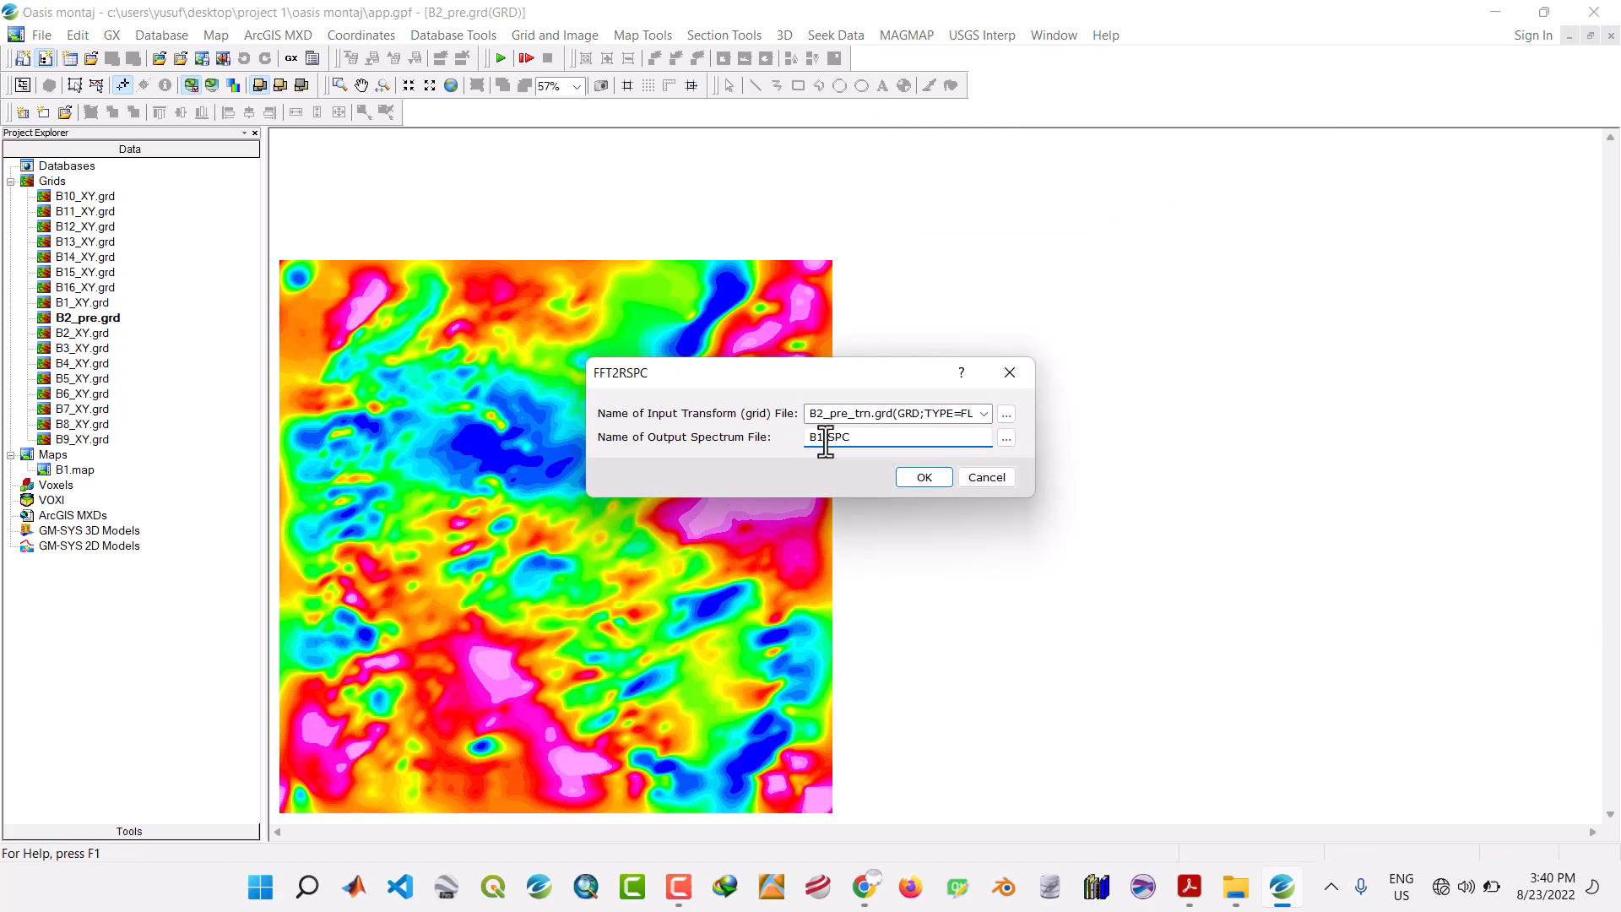
key("BackSpace")
type("2")
left_click(929, 477)
Create and display the spectrum map from the B2.SPC spectrum file and save the changes to the open documents.
left_click(900, 37)
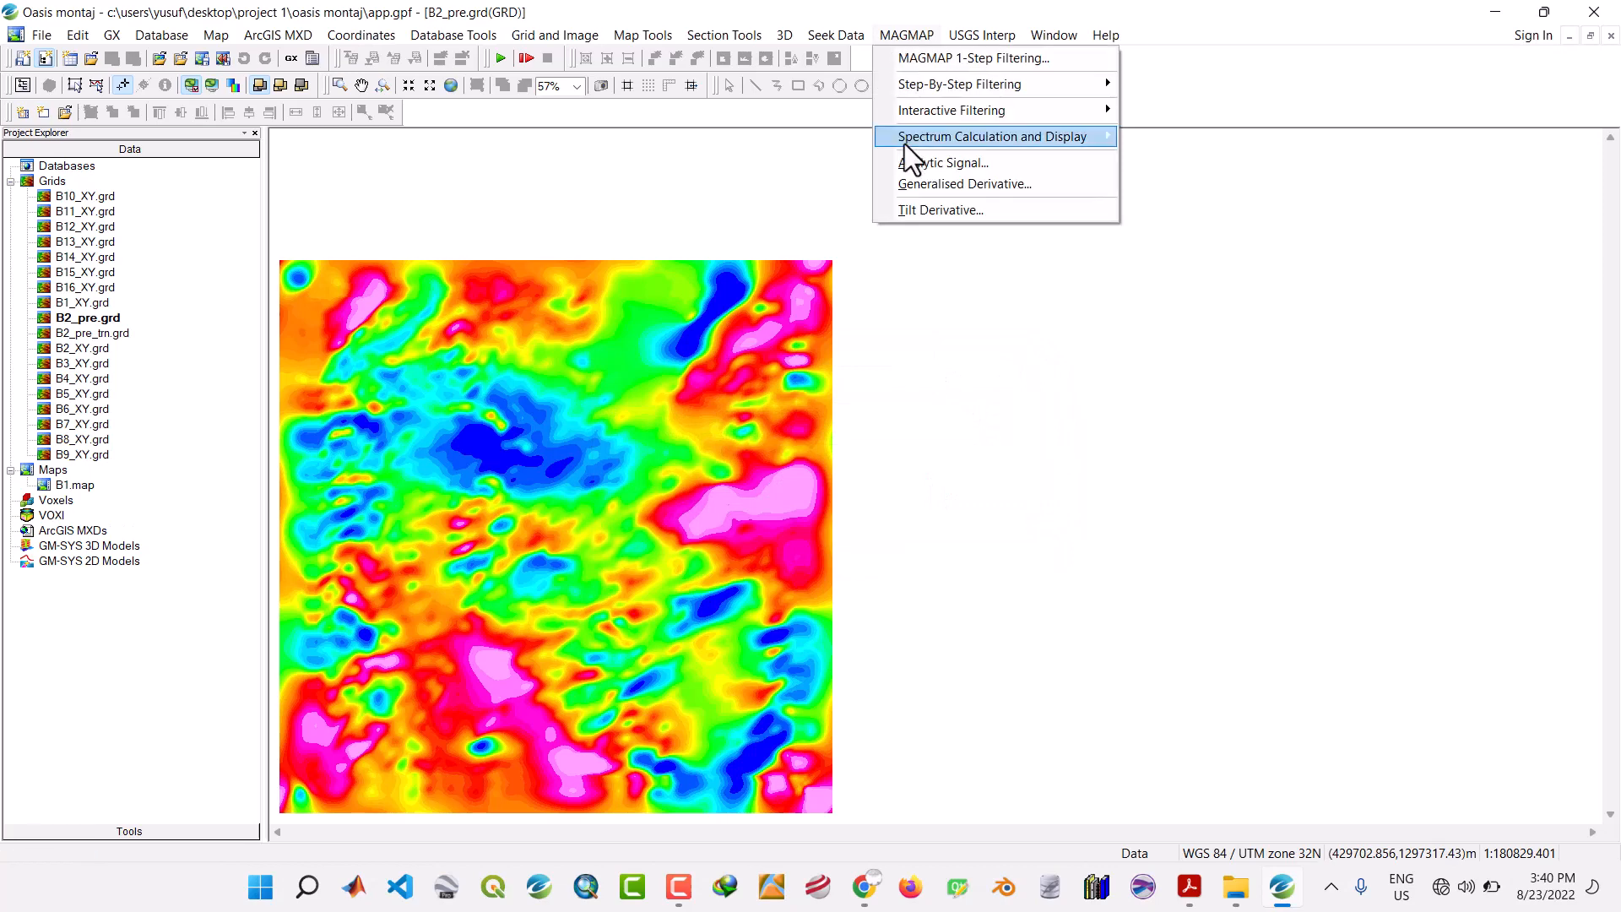
mouse_move(904, 144)
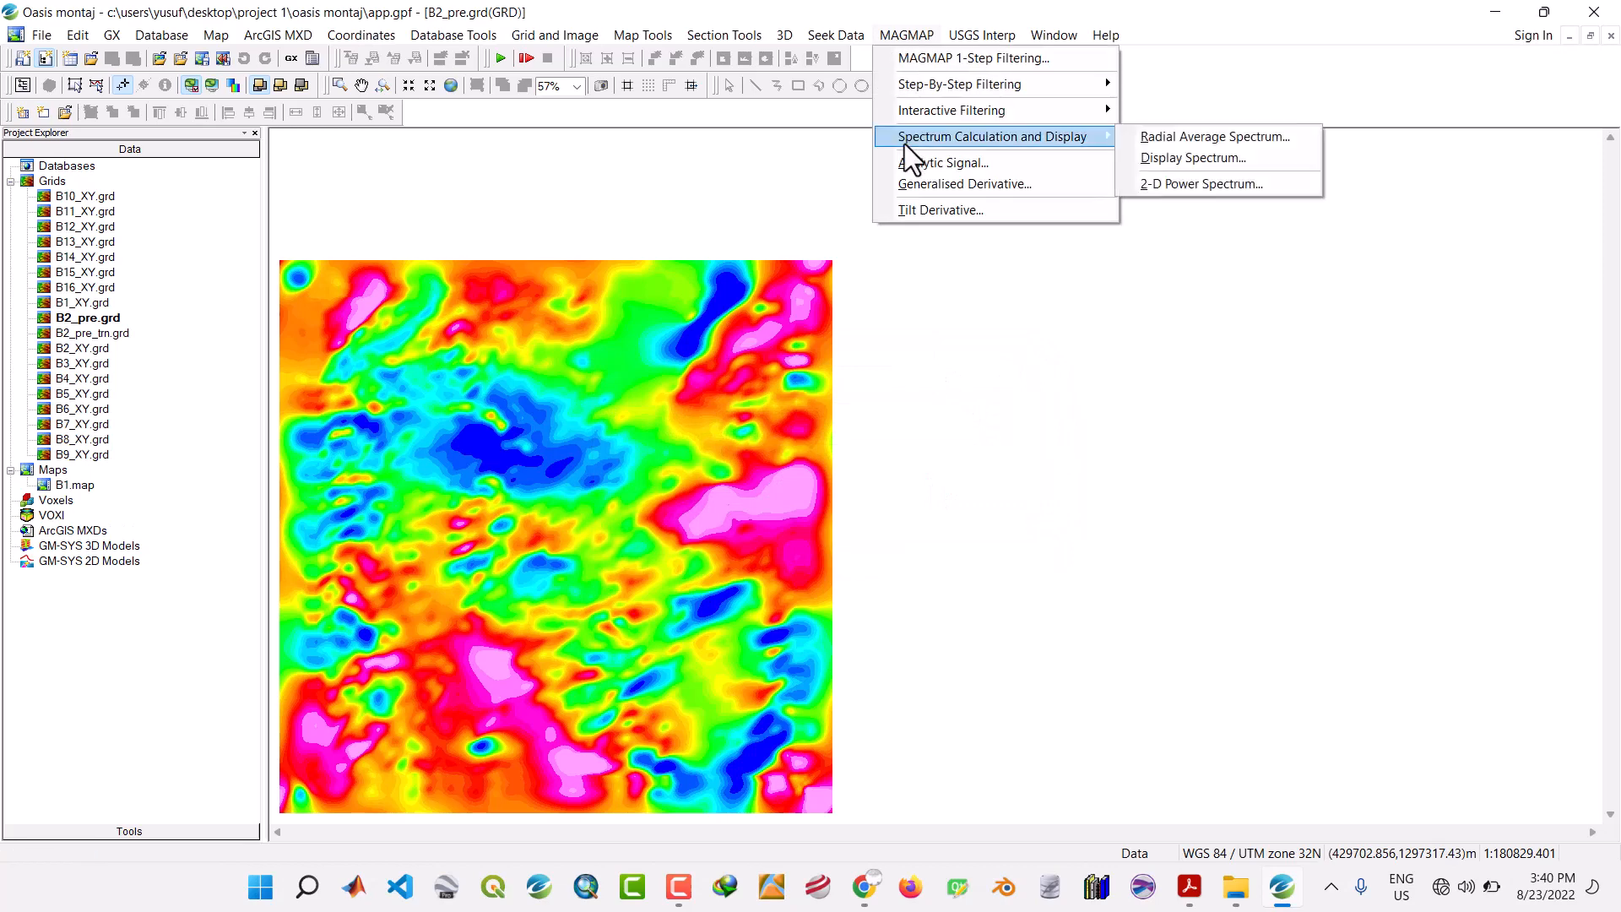
left_click(1146, 161)
left_click(860, 463)
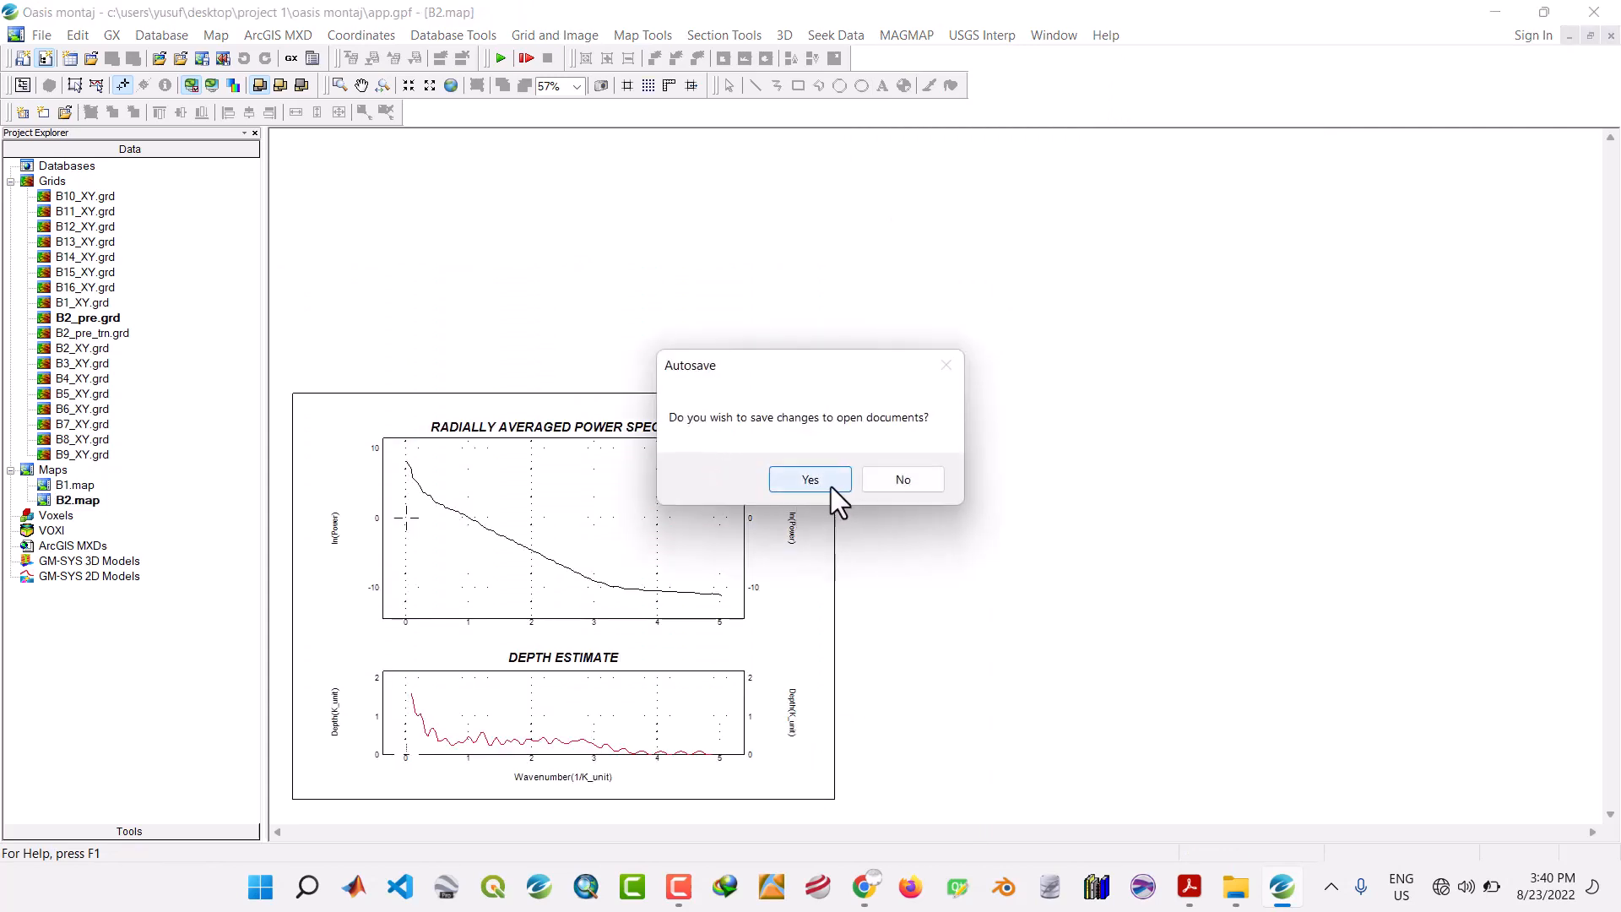
left_click(810, 480)
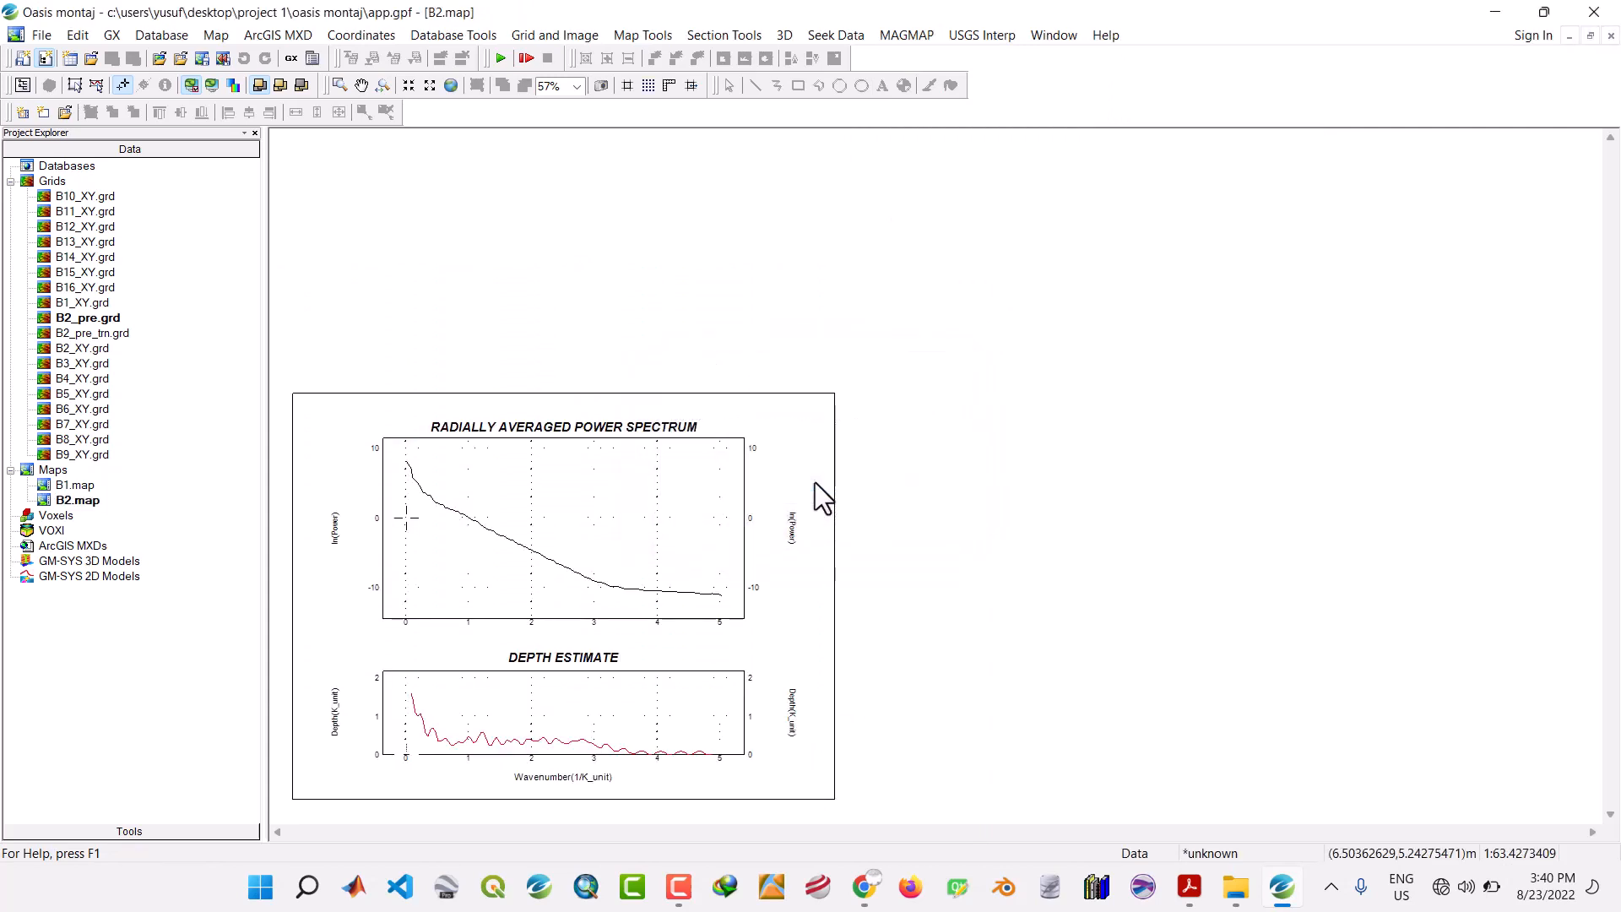
Remove the B1_XY, B2_pre, B2_pre_trn and B2_XY grids from the project, and view the B1 and B2 spectrum maps.
left_click(81, 304)
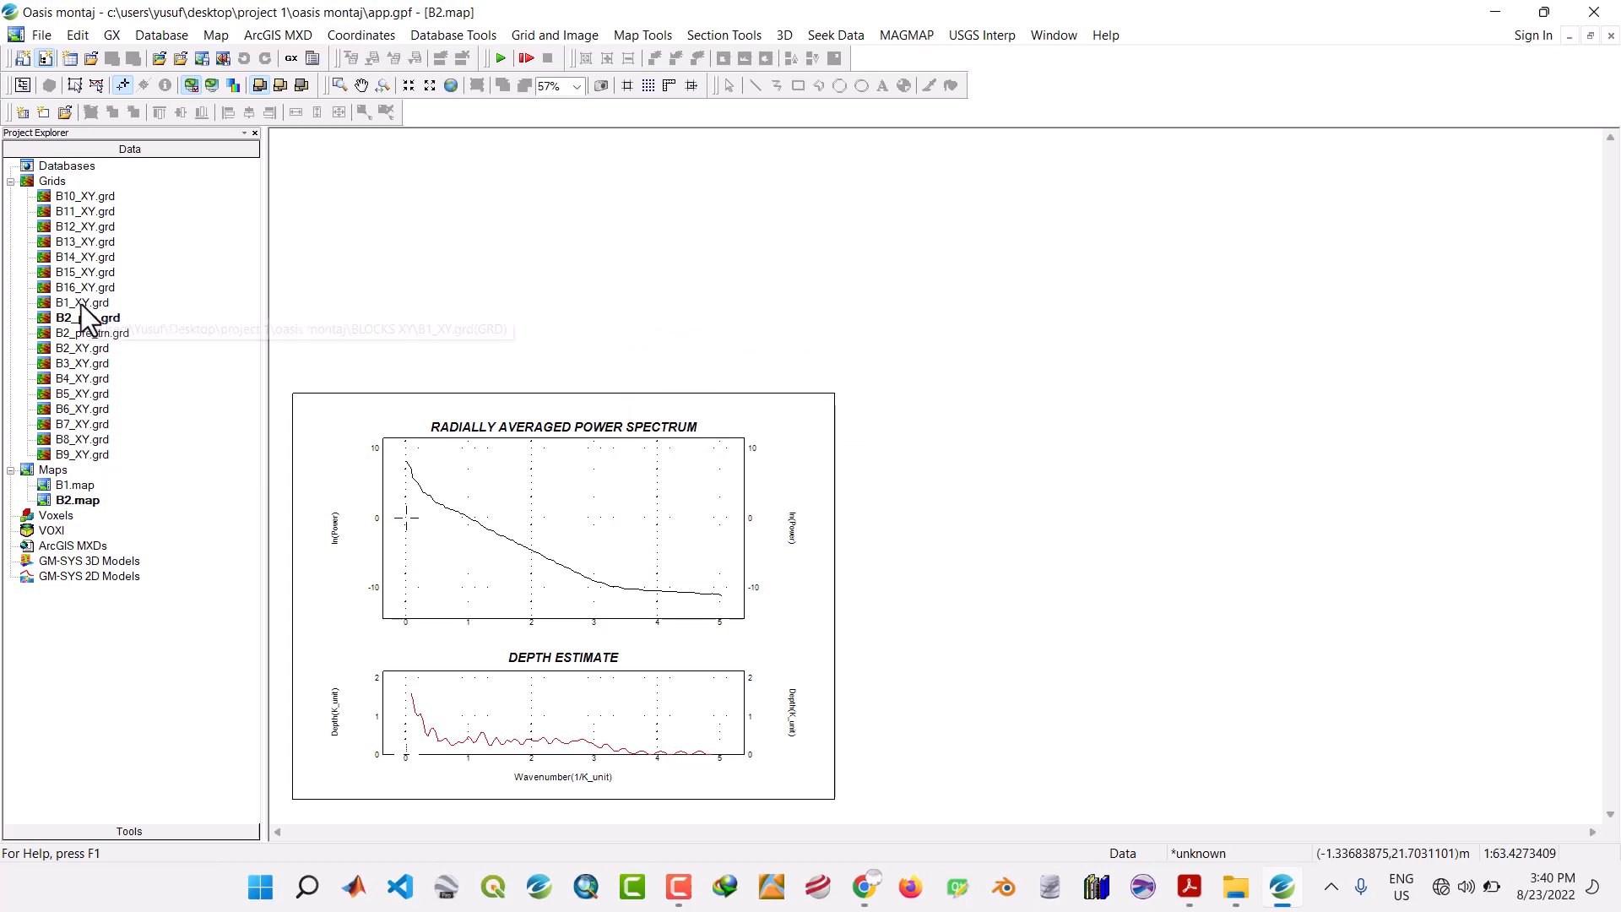
right_click(98, 346)
left_click(170, 379)
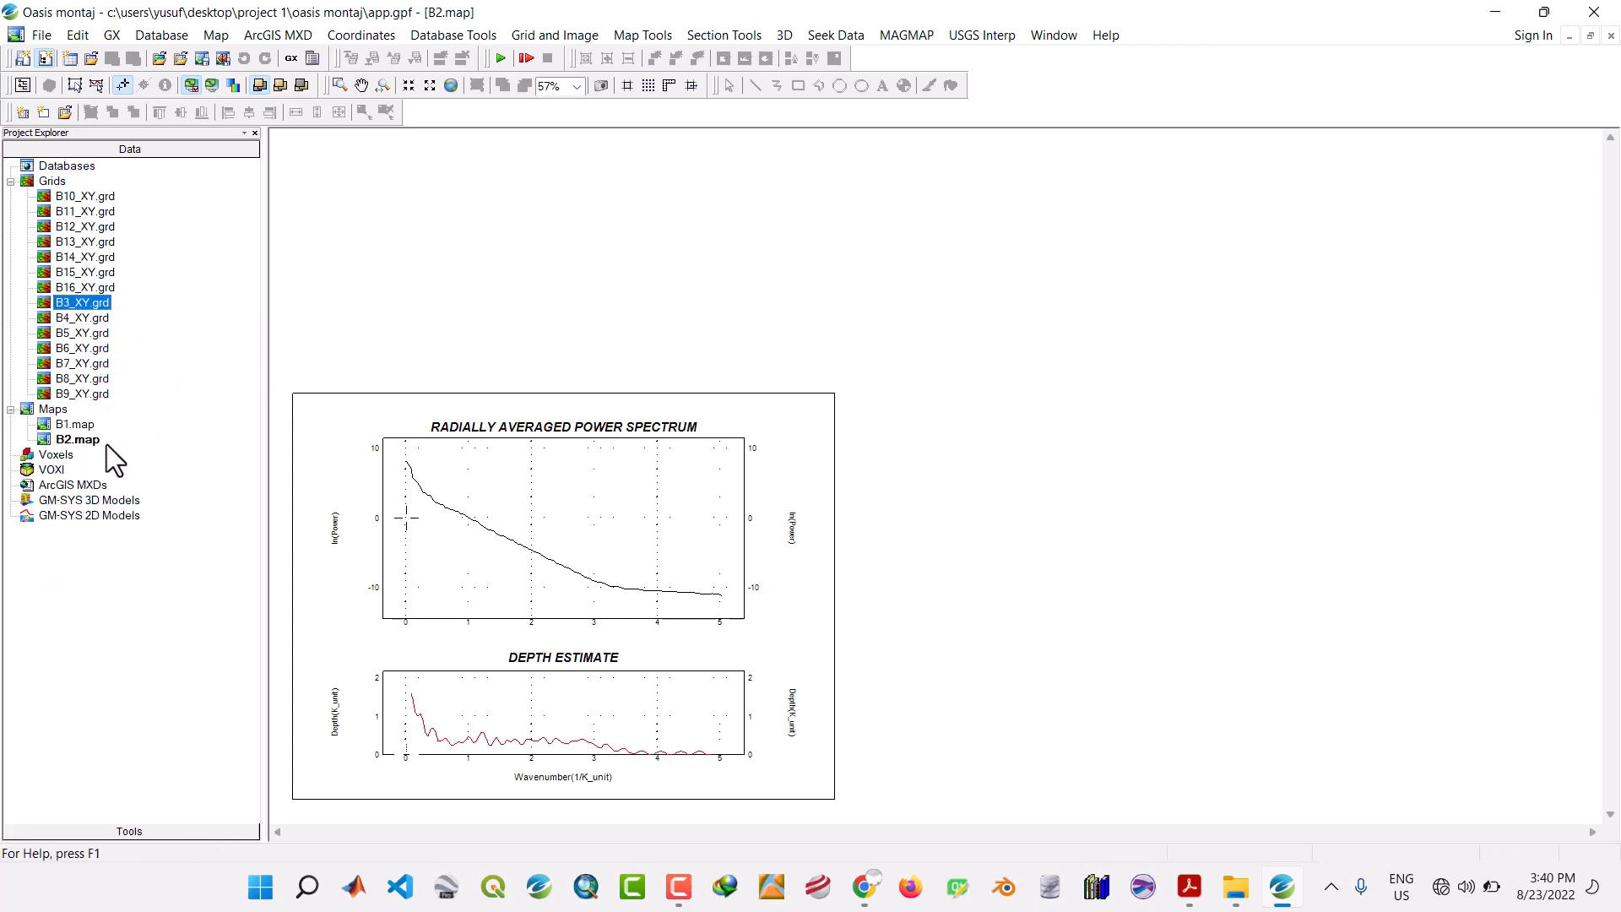
double_click(68, 424)
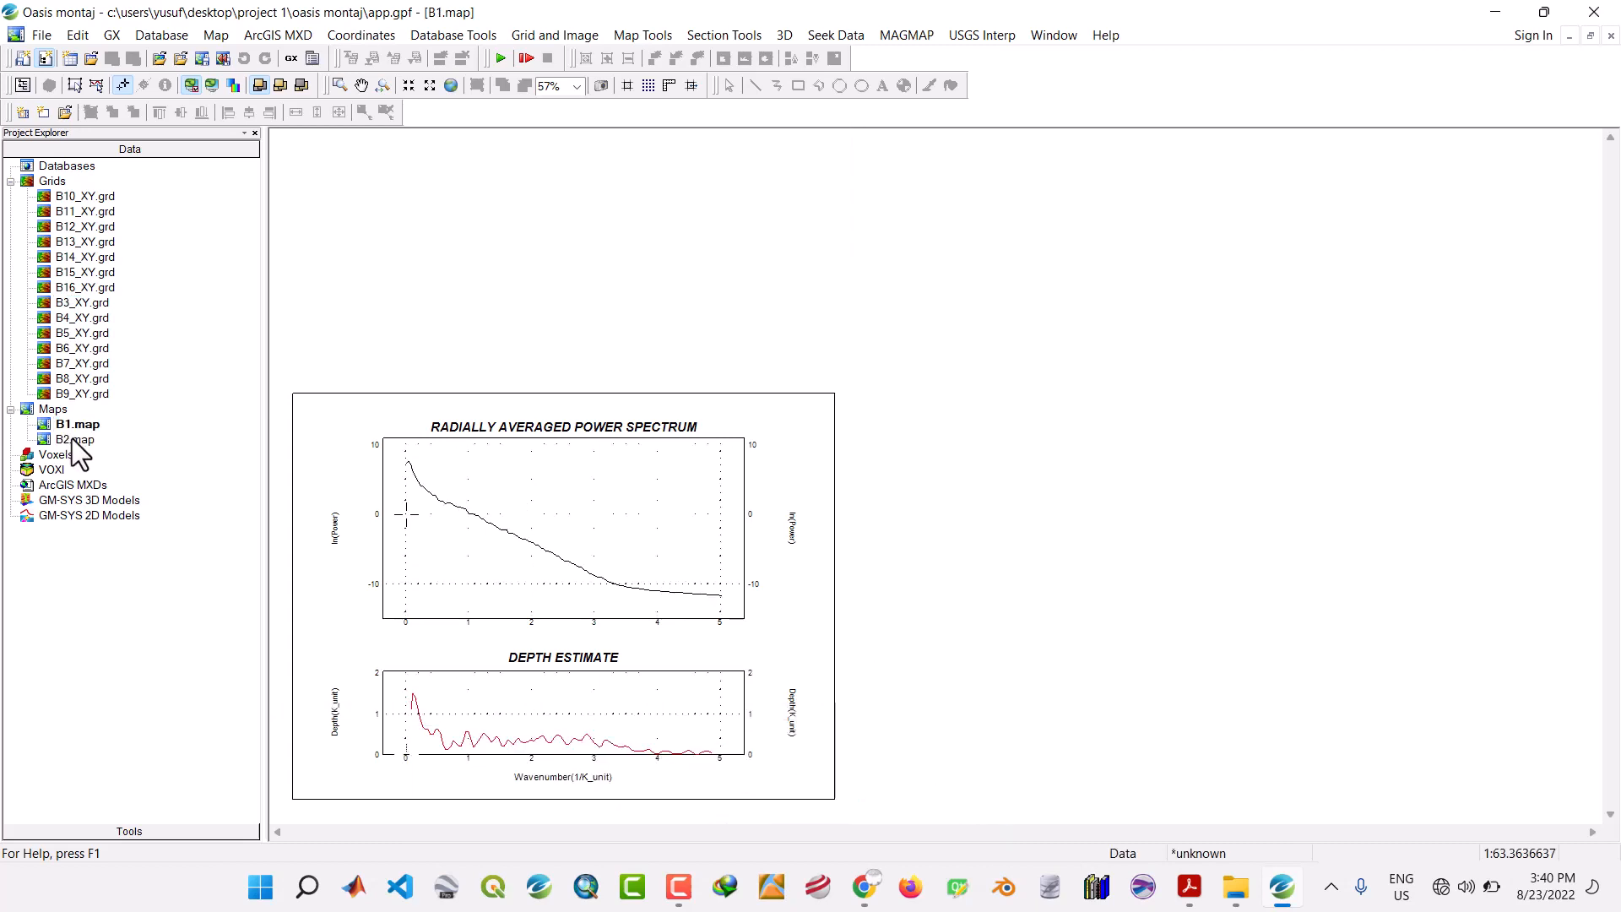
left_click(72, 439)
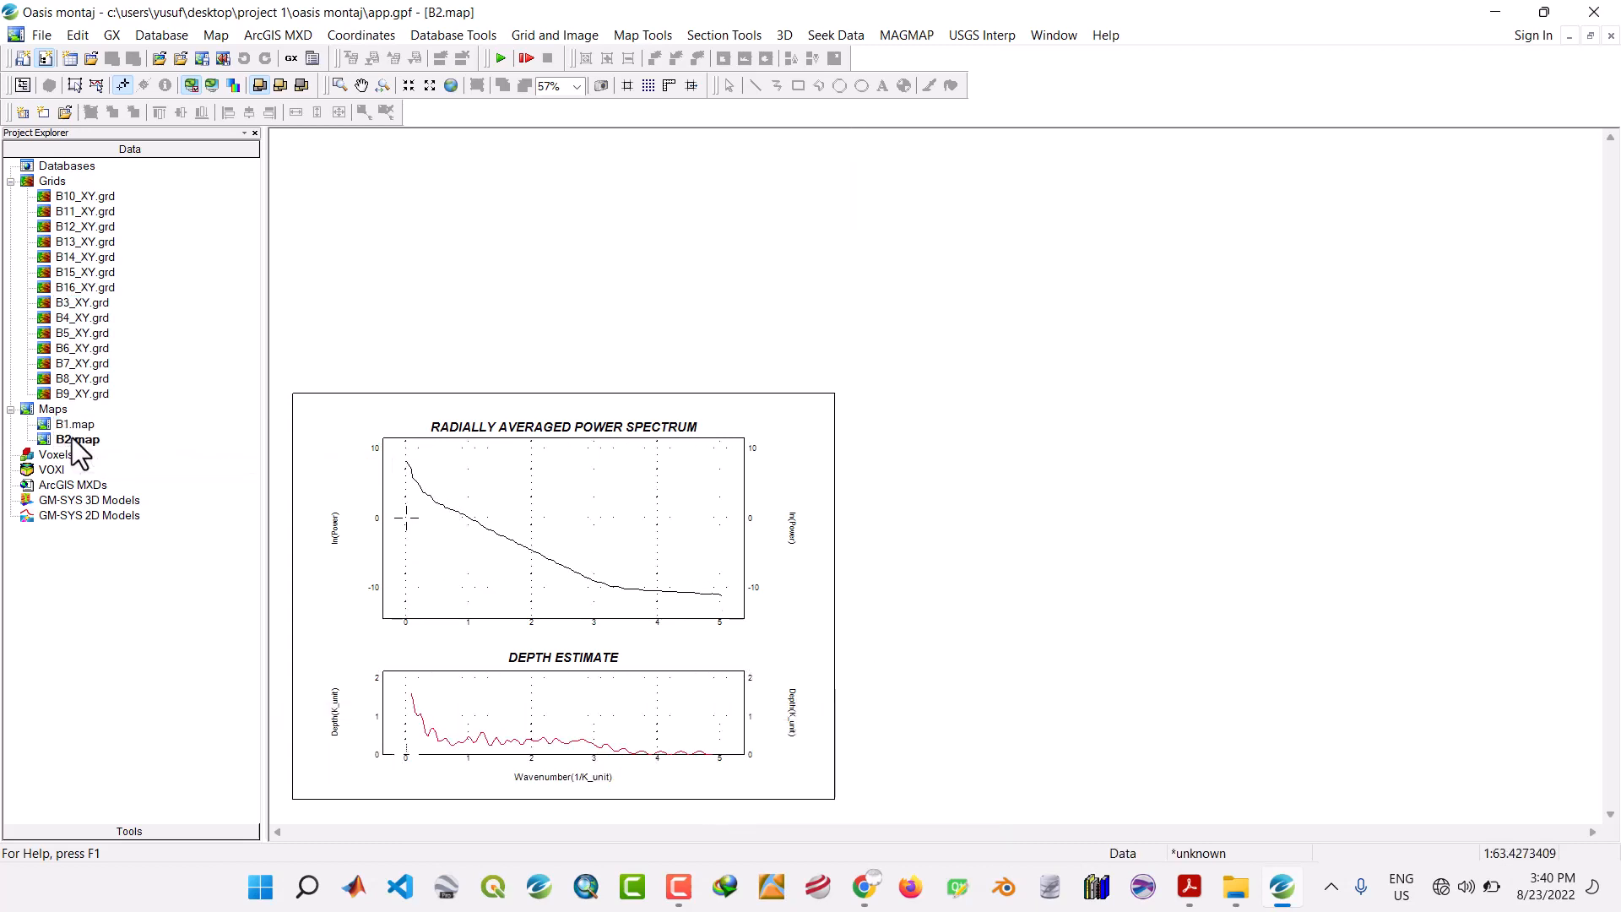
Display the B3_XY.grd grid and prepare it for the FFT, naming the pre-processed output grid B3_pre.grd.
double_click(79, 306)
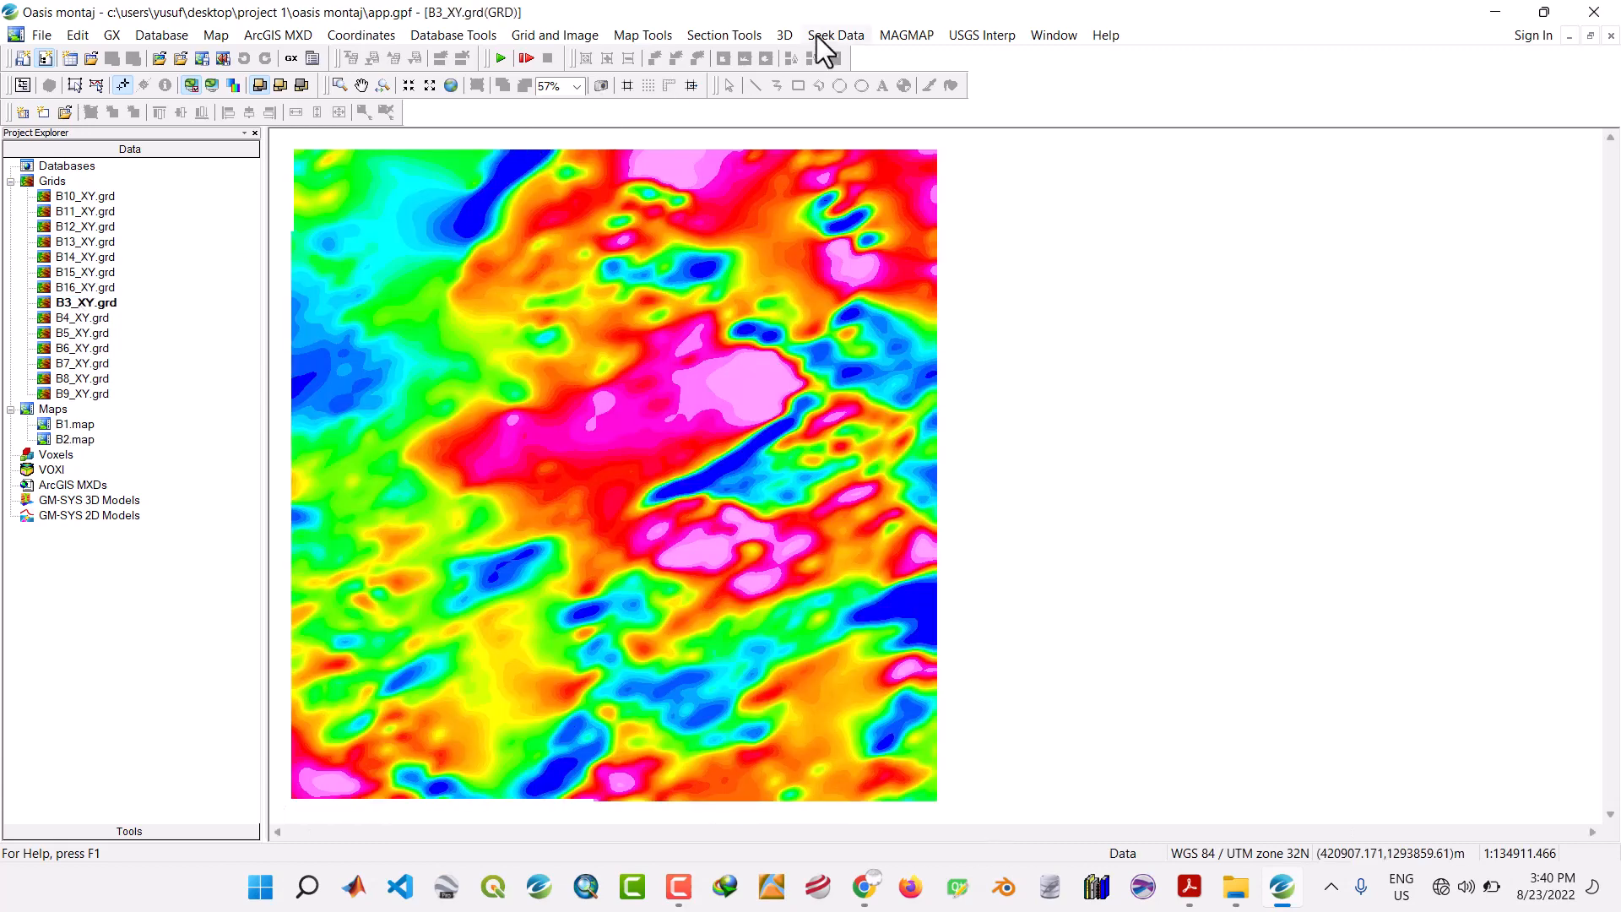
left_click(903, 37)
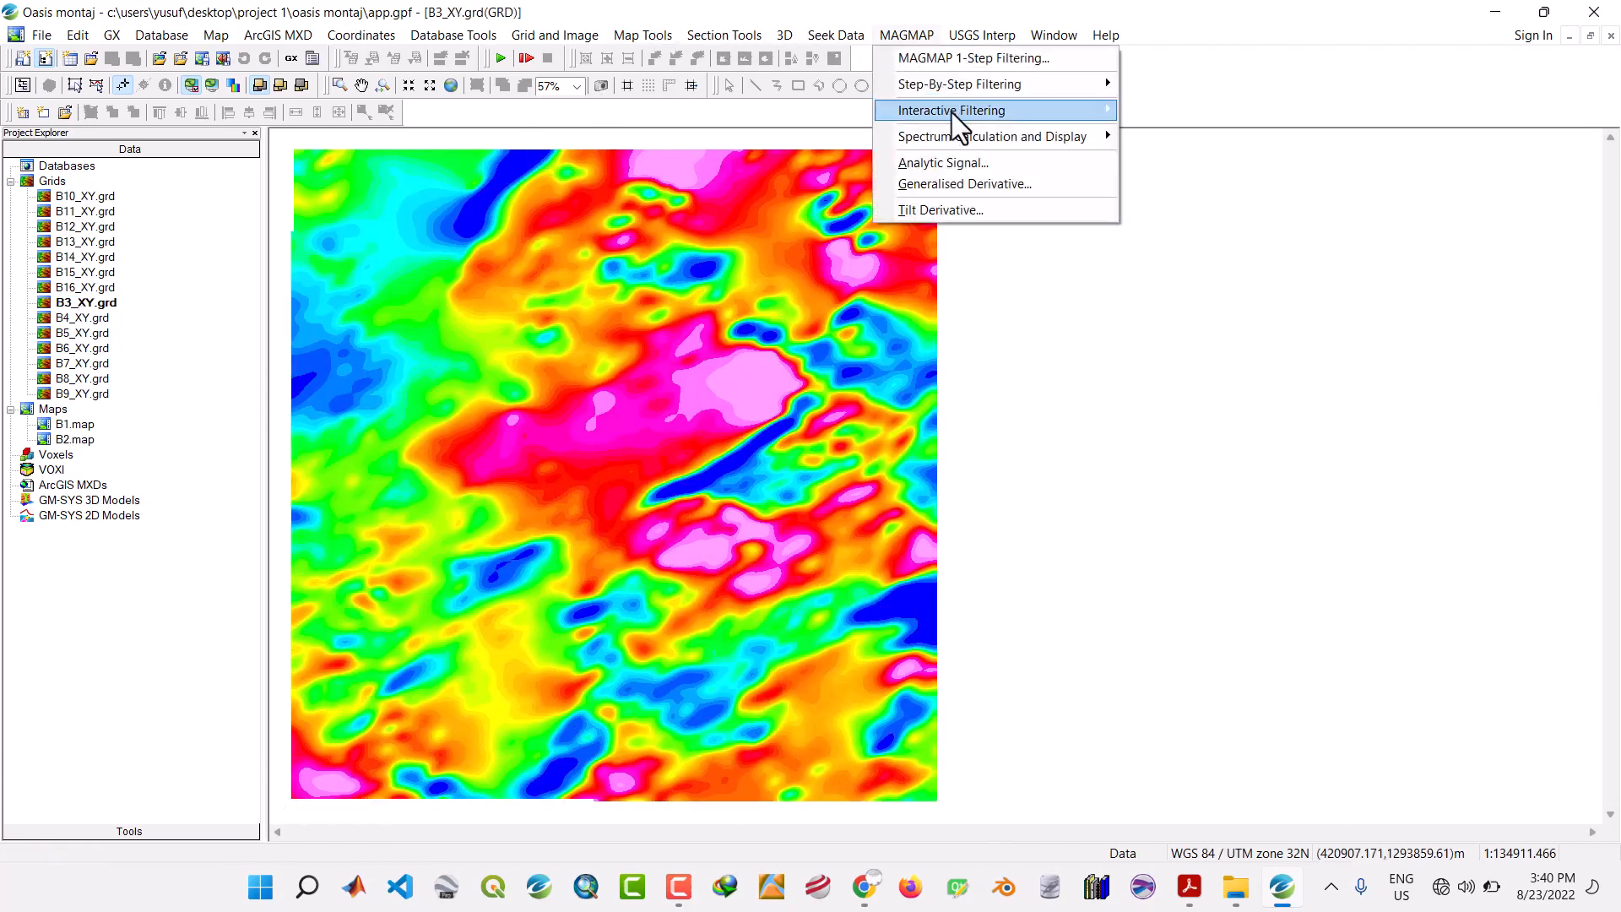
mouse_move(951, 113)
left_click(1197, 109)
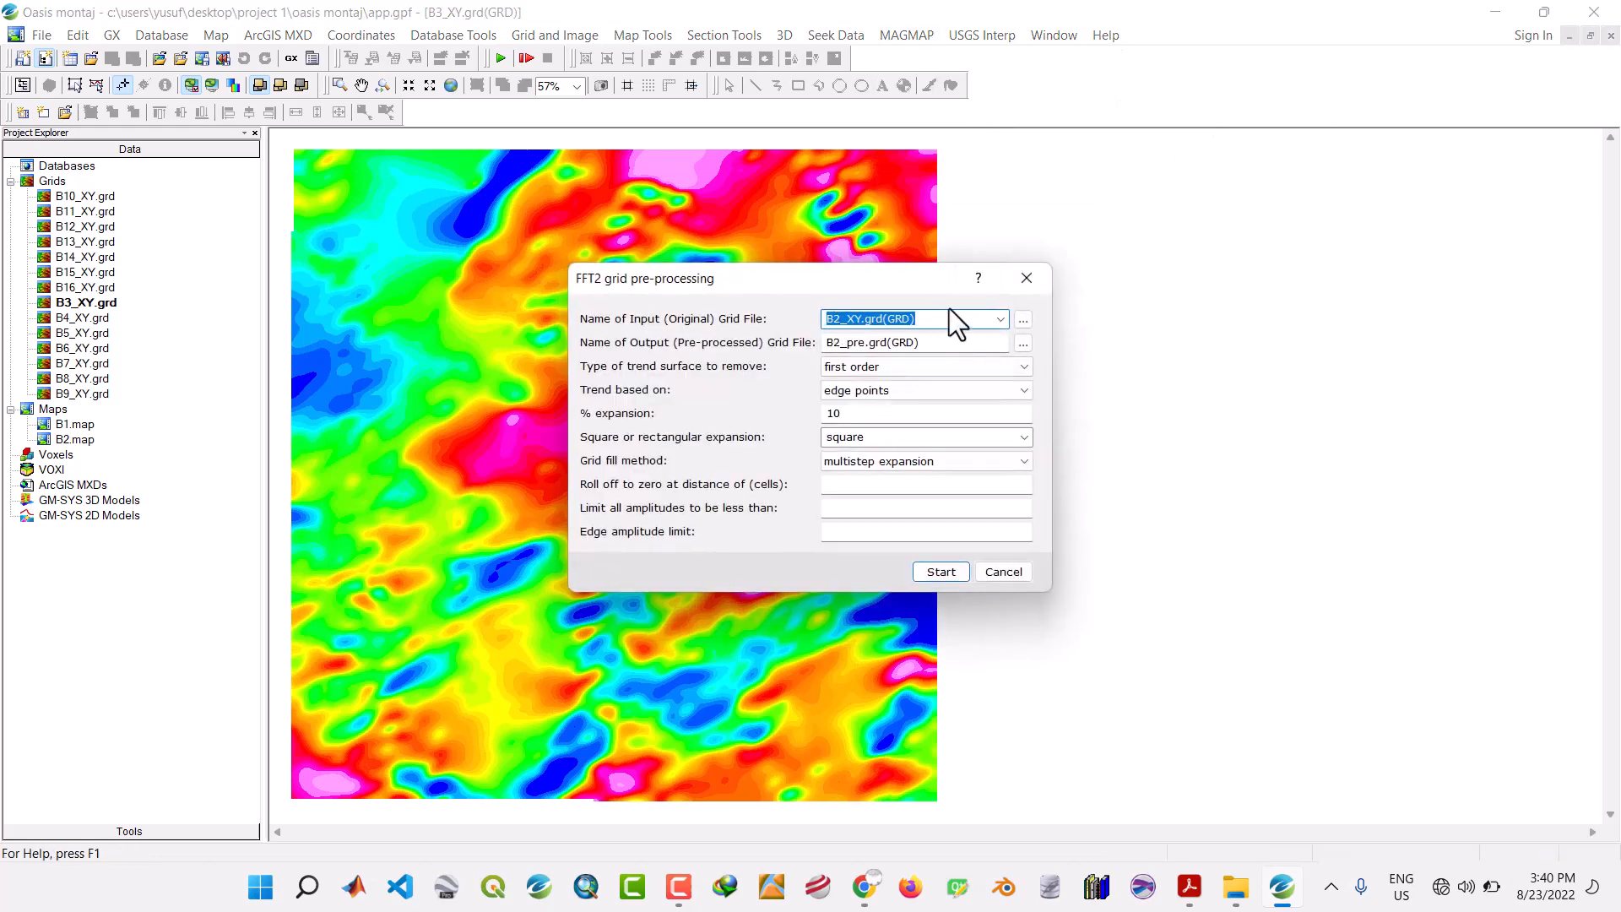
left_click(997, 317)
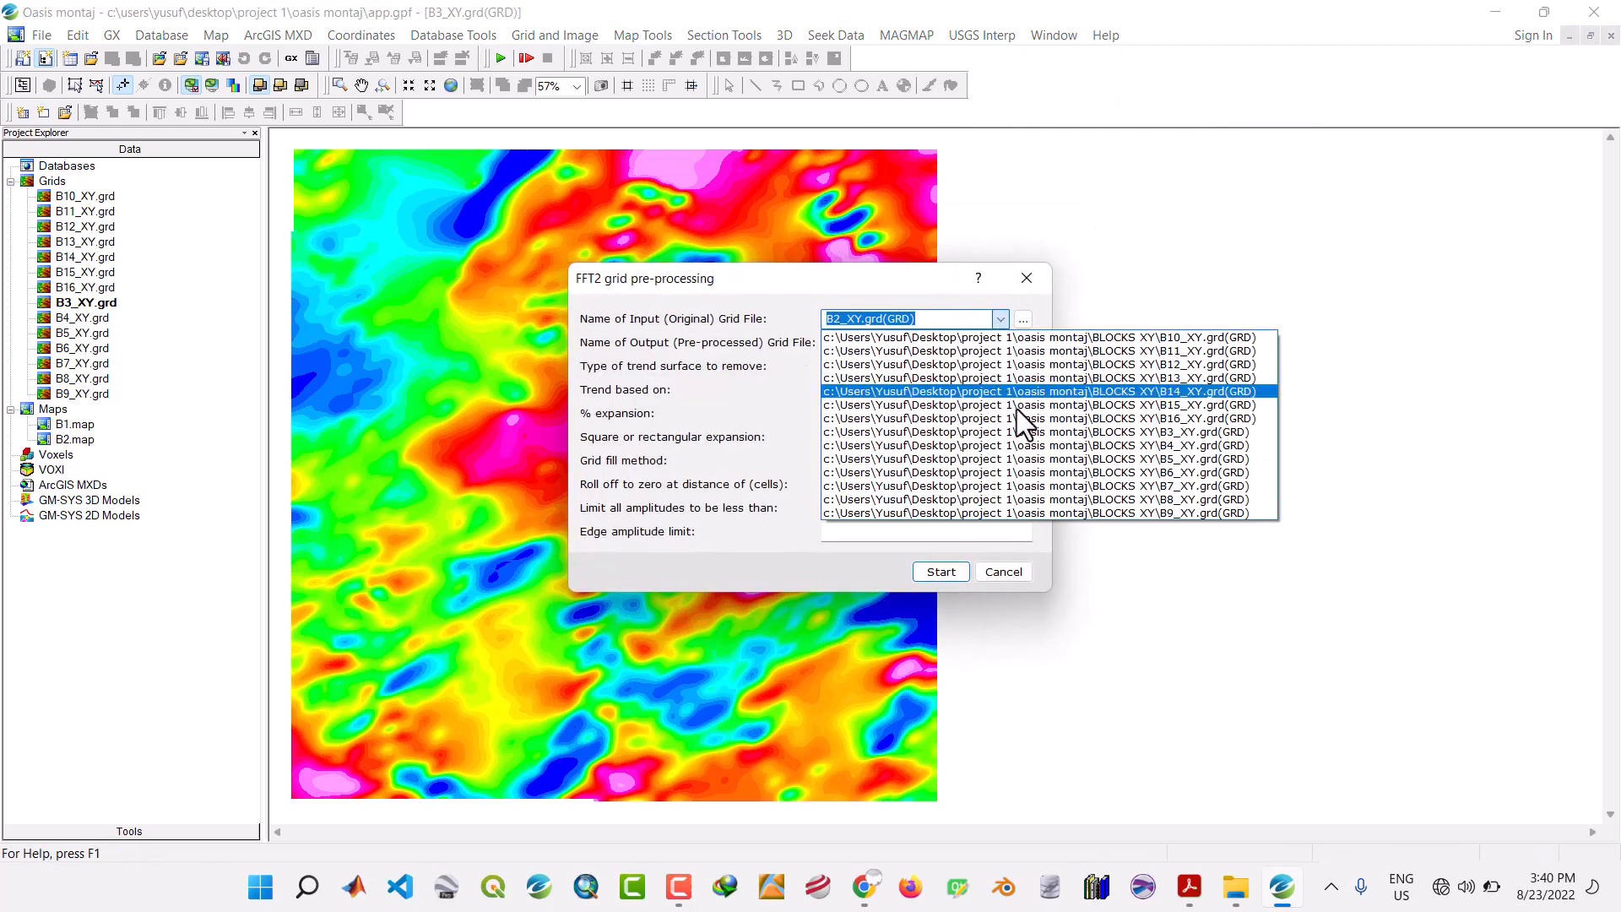
left_click(1190, 432)
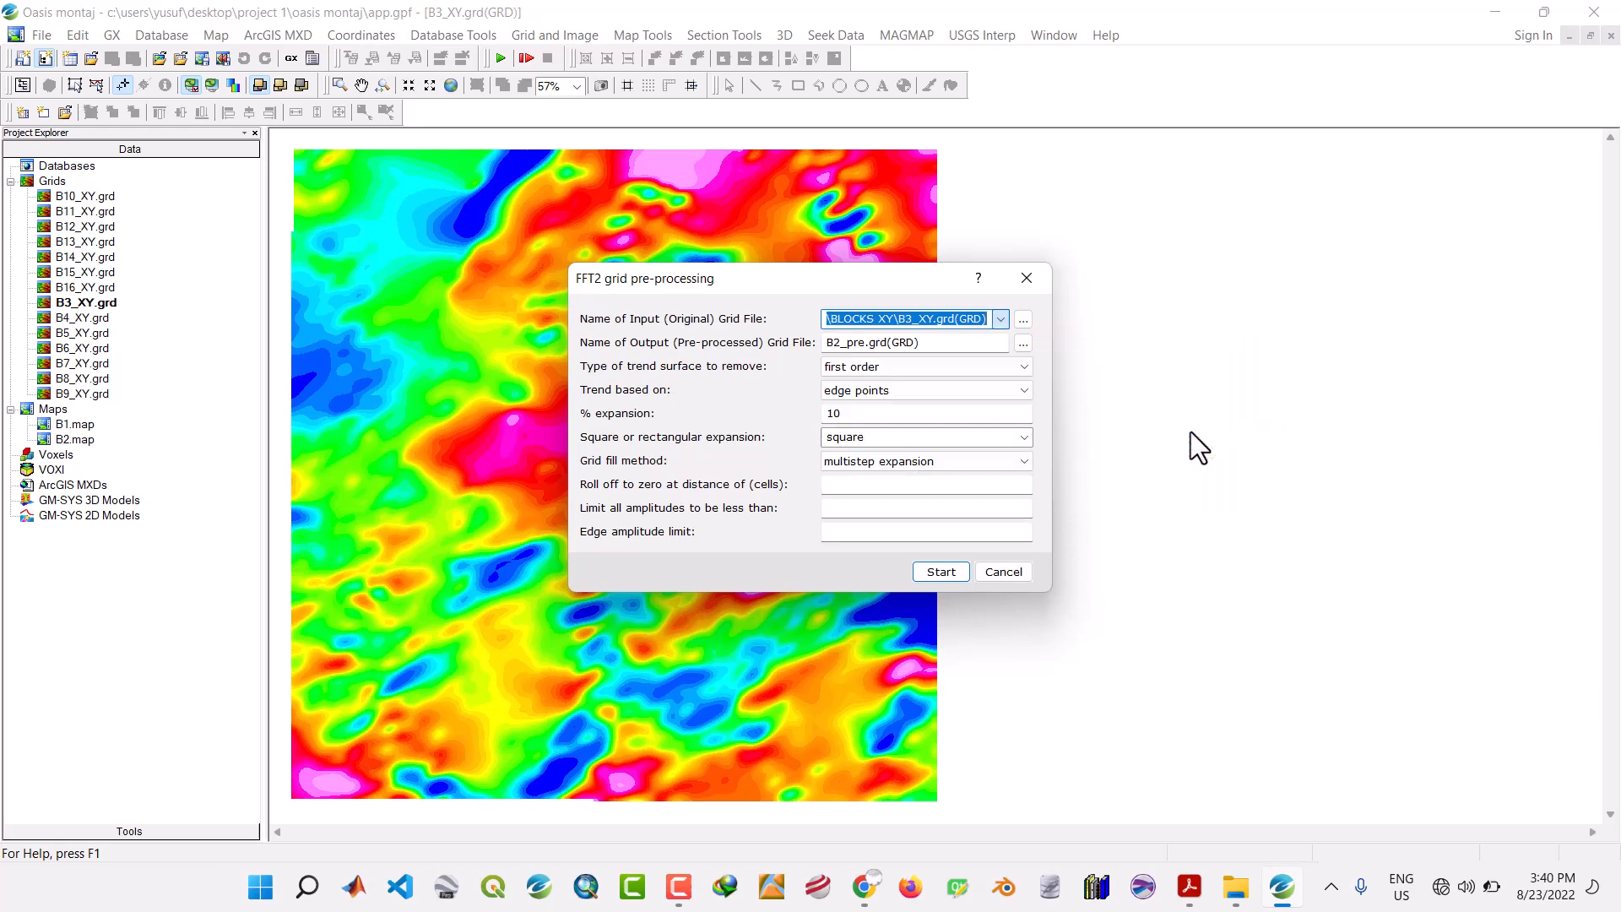
left_click(841, 348)
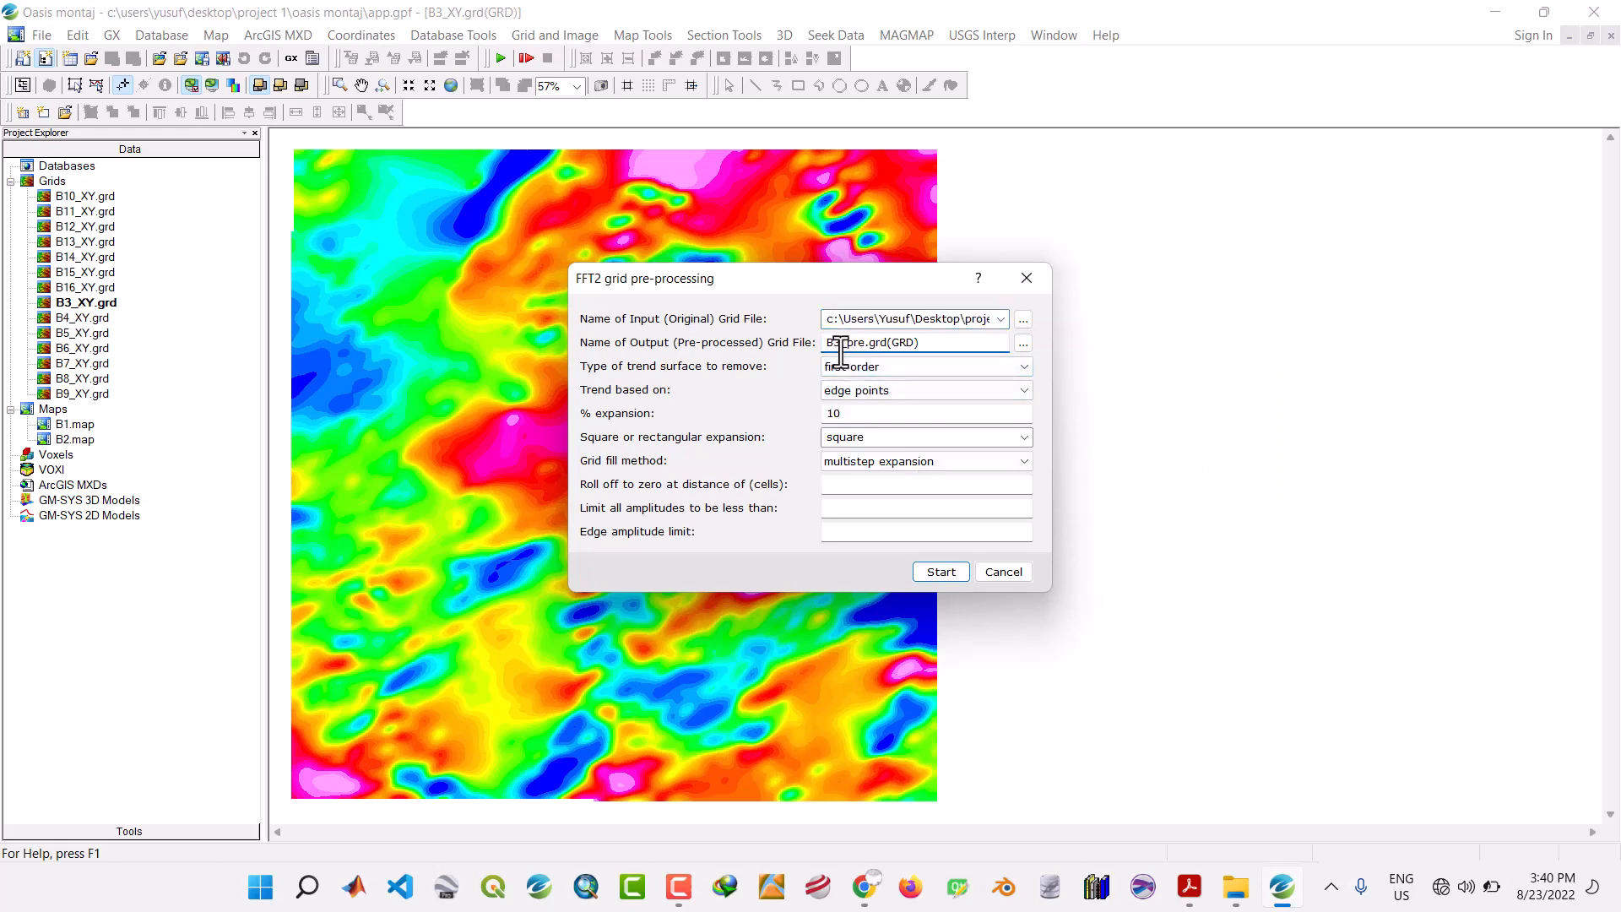
left_click(940, 572)
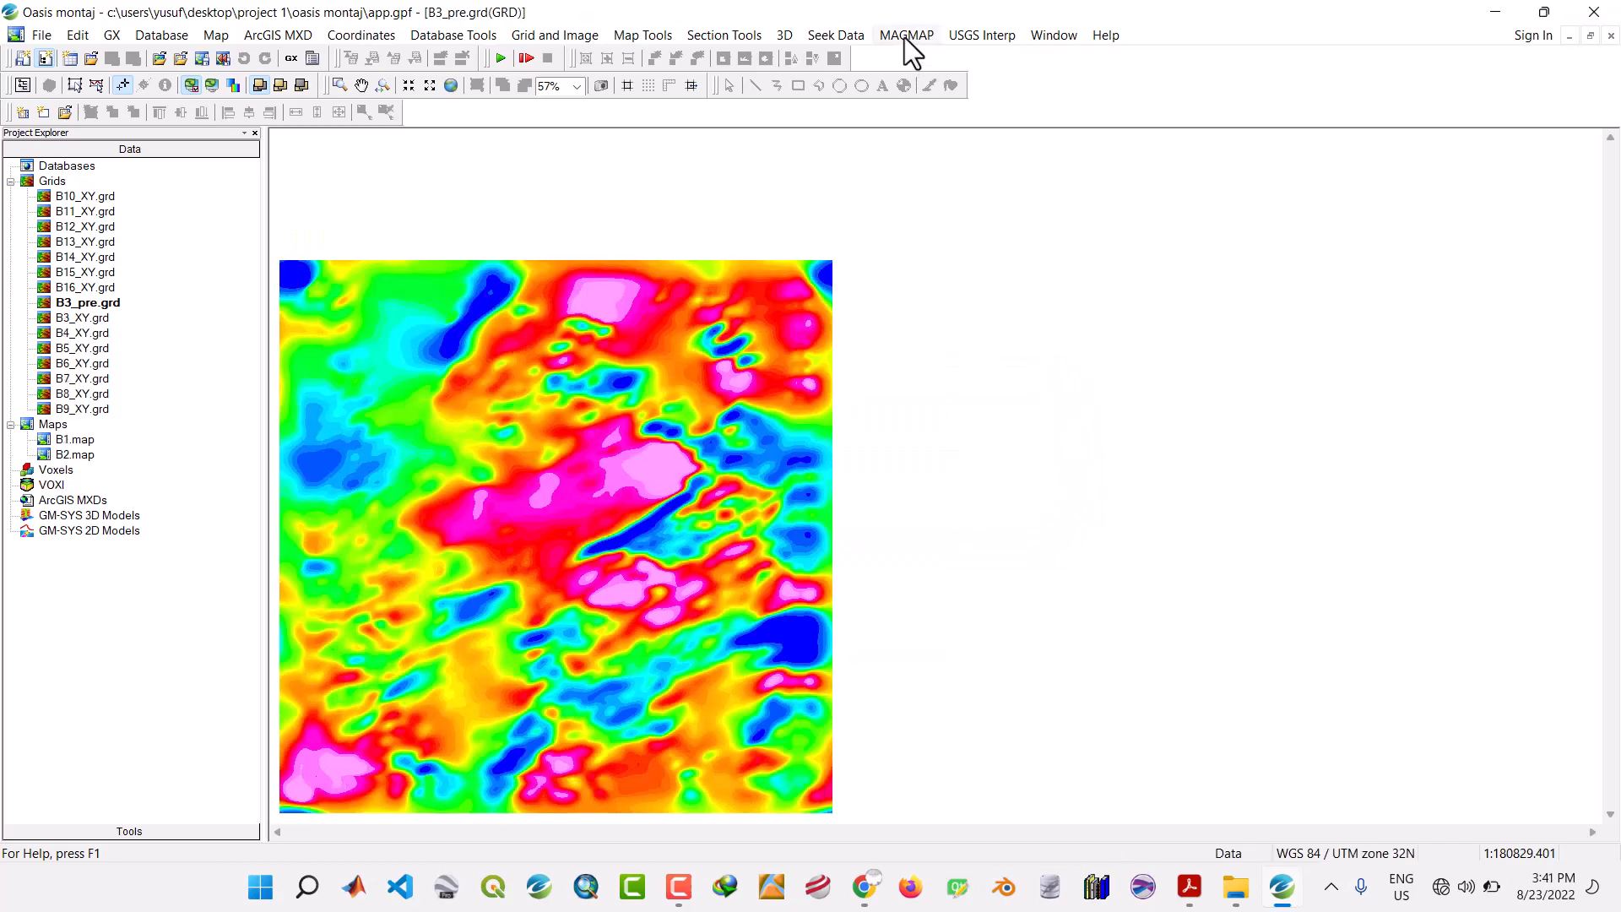
Run the Forward FFT on the pre-processed grid B3_pre.grd.
left_click(904, 37)
mouse_move(937, 110)
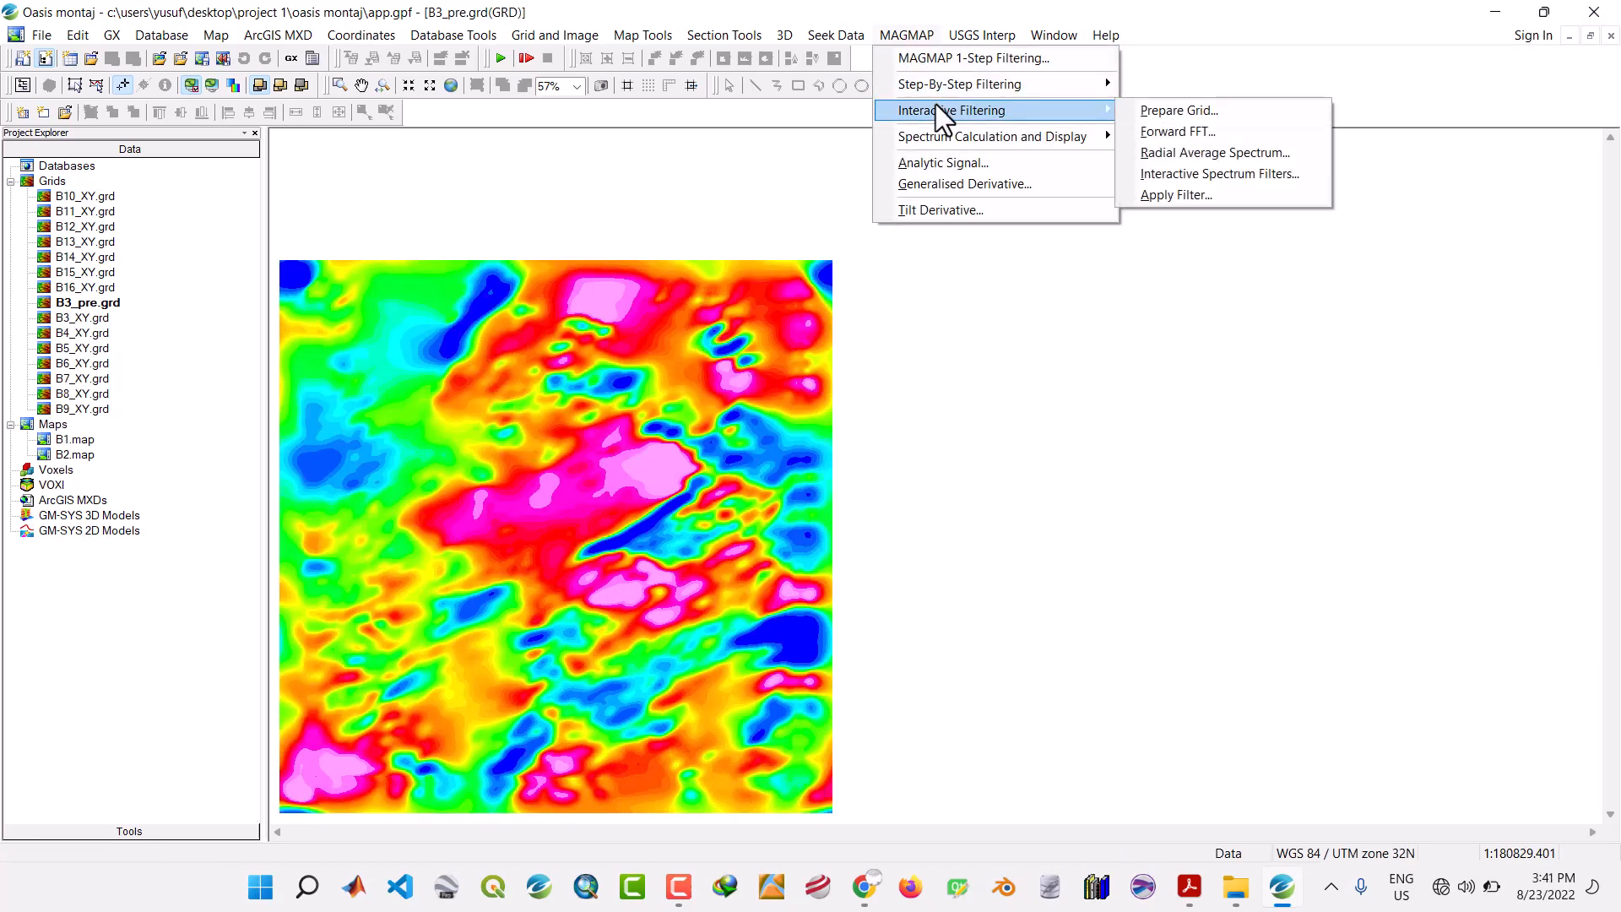
left_click(1151, 134)
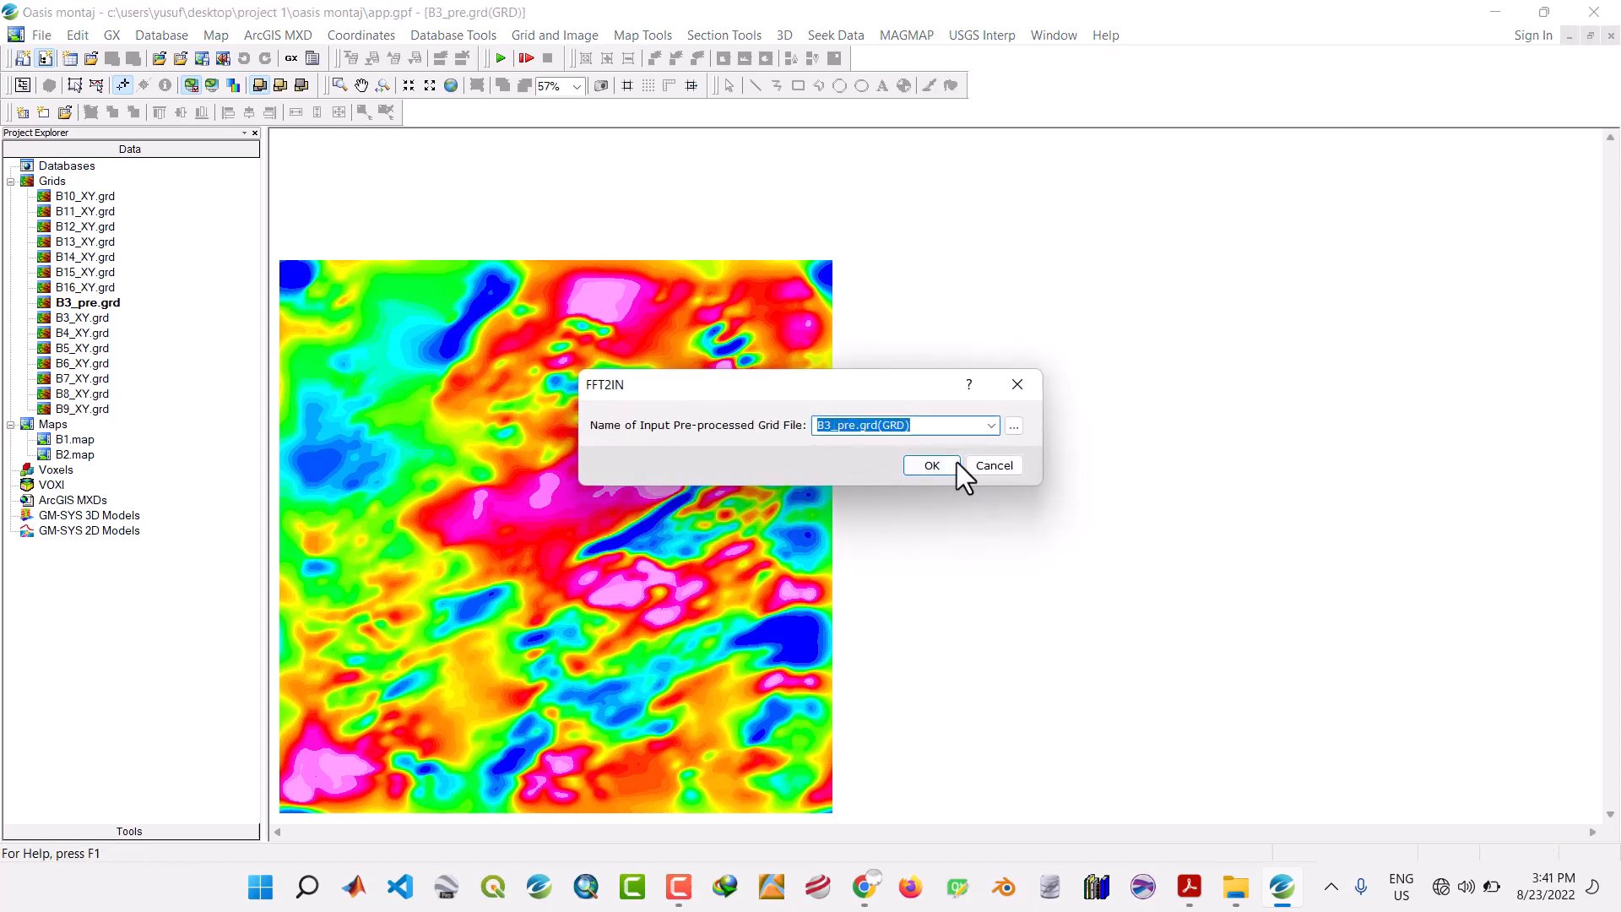
left_click(932, 465)
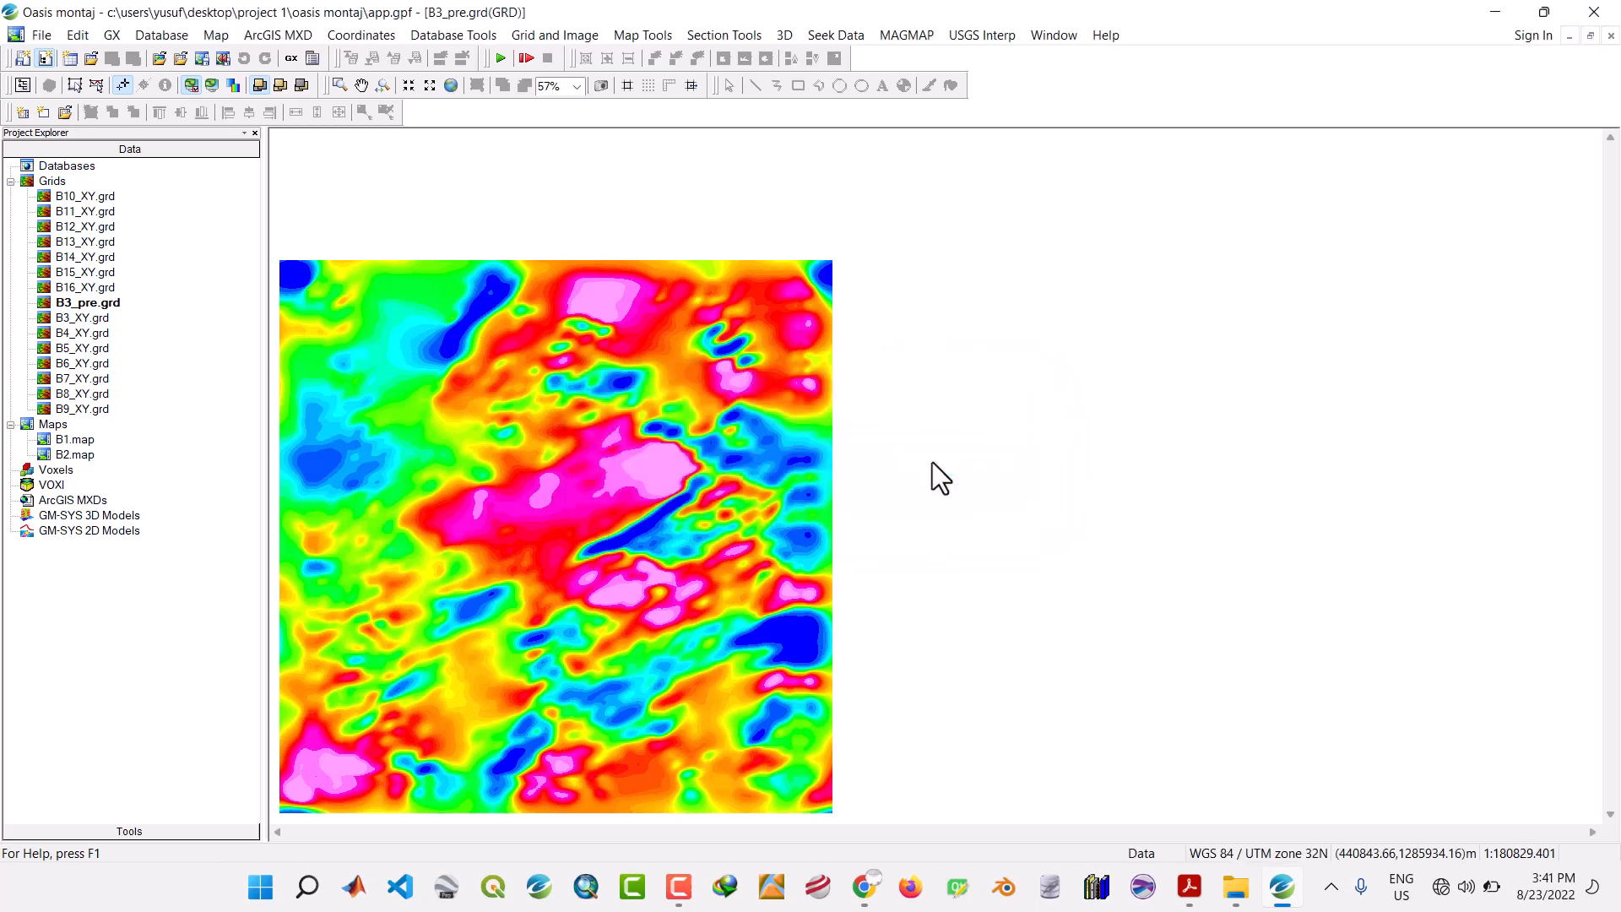
Compute the radial average spectrum of the B3_pre_trn.grd transform, naming the output spectrum file after block B3.
left_click(908, 36)
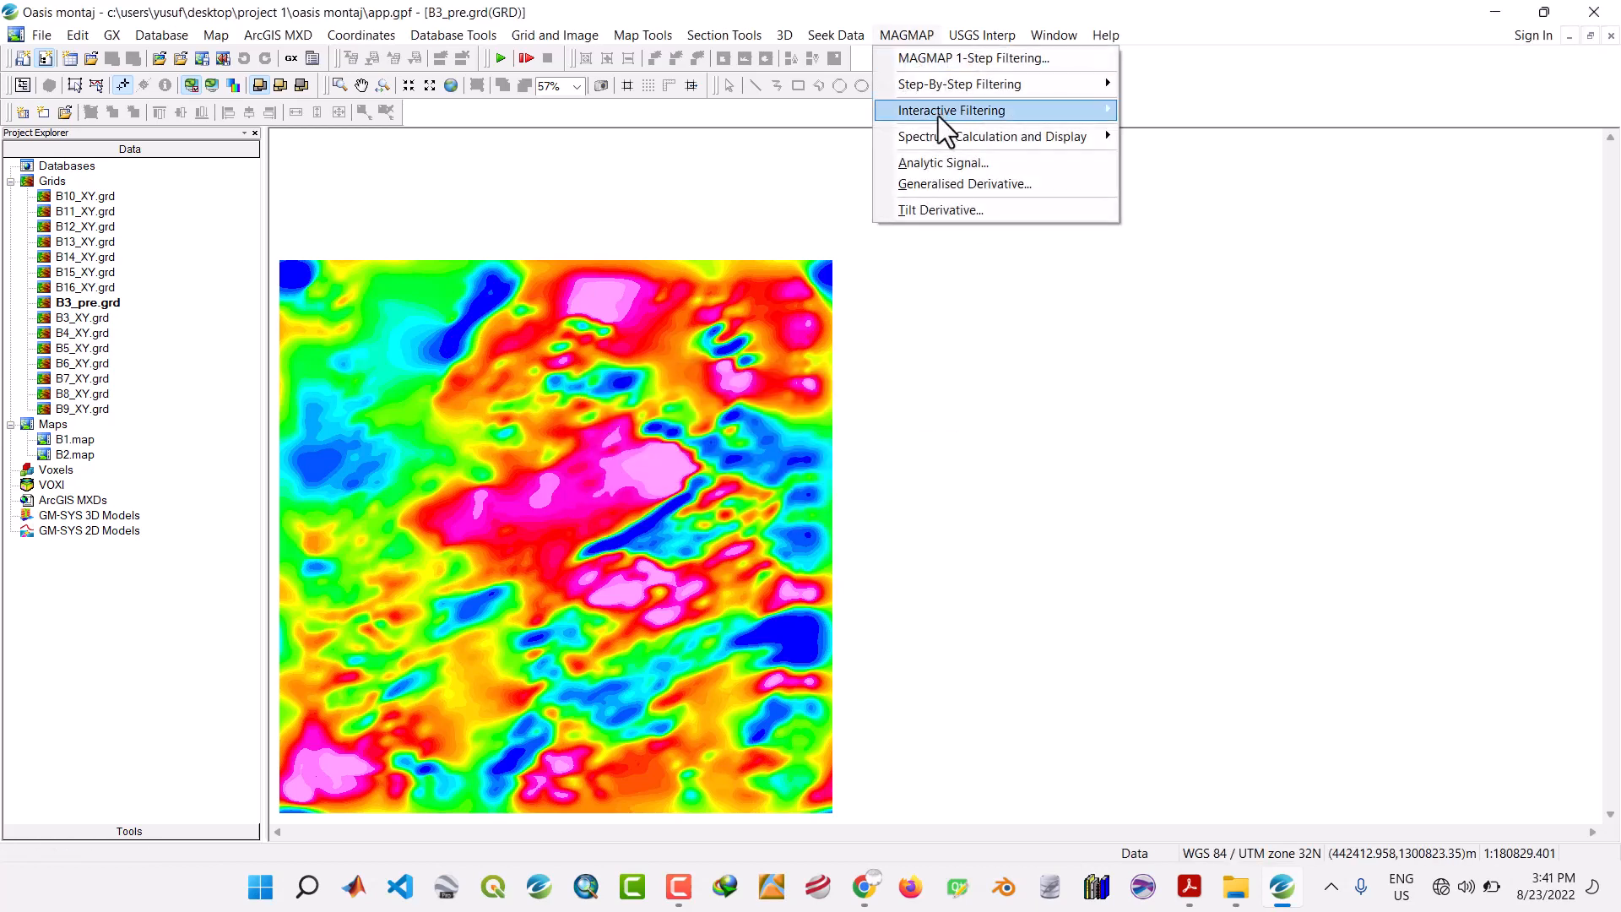
mouse_move(939, 115)
left_click(1183, 154)
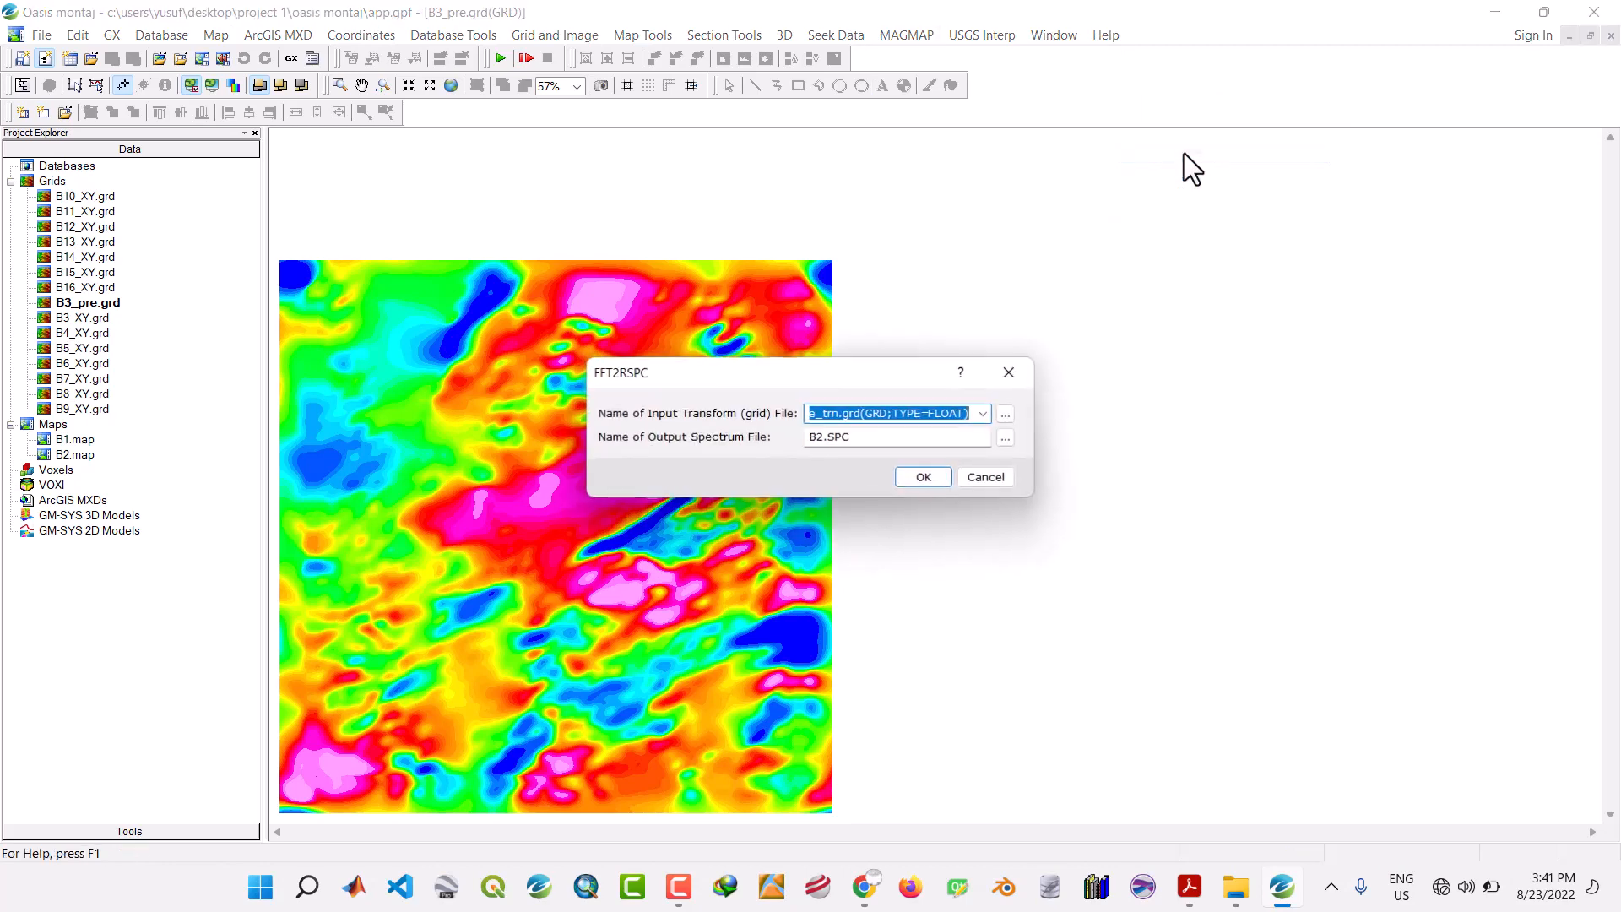
left_click(824, 437)
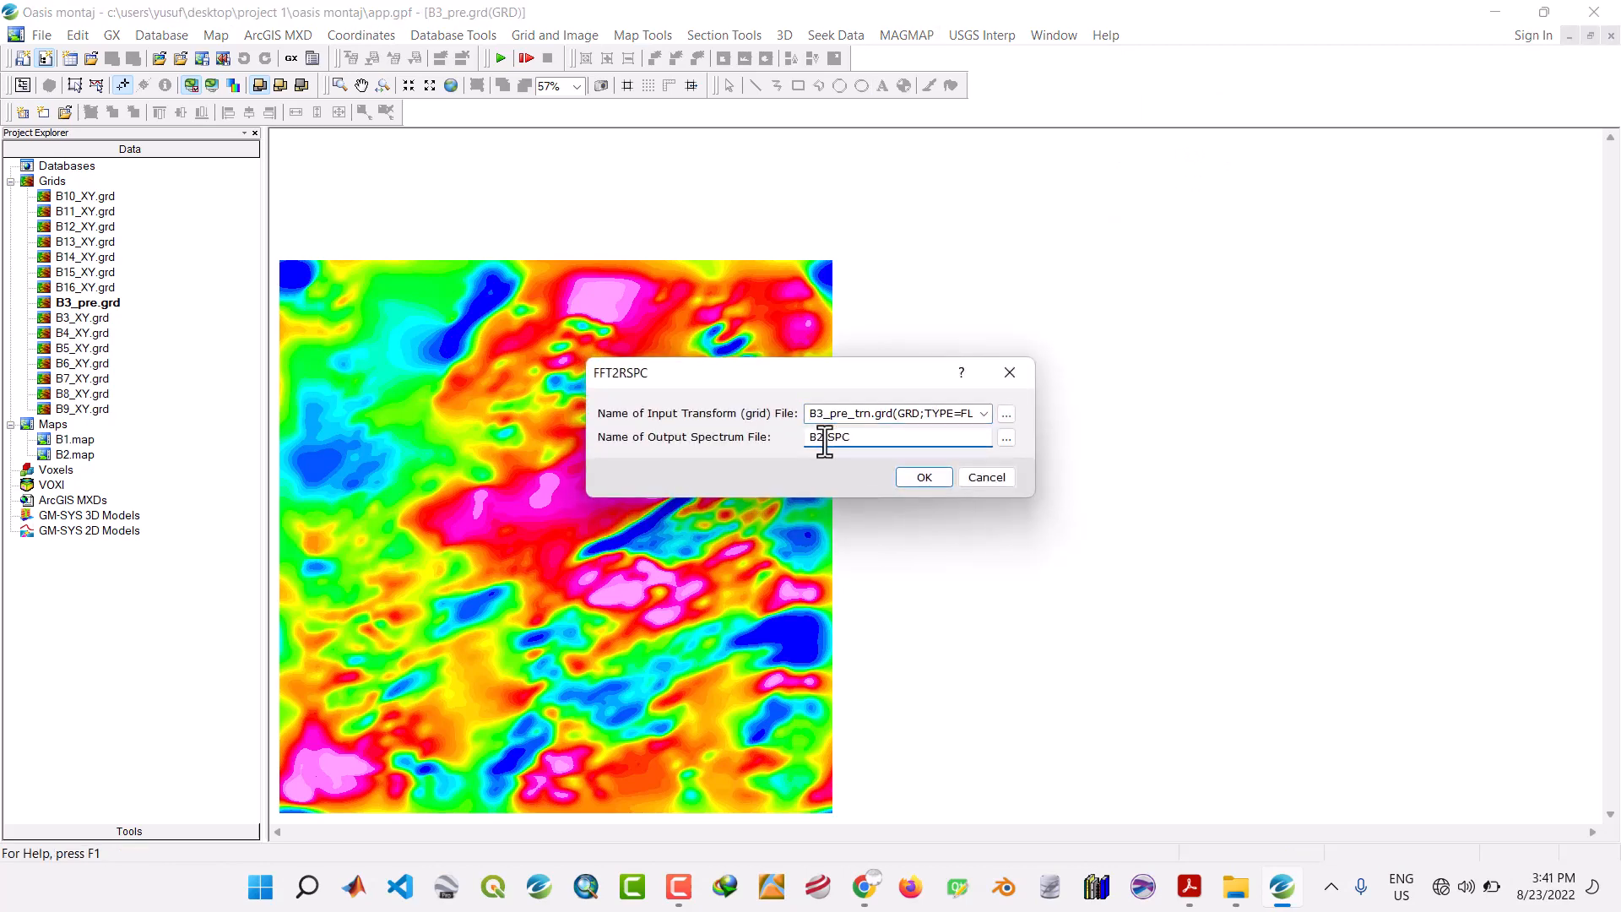
left_click(927, 478)
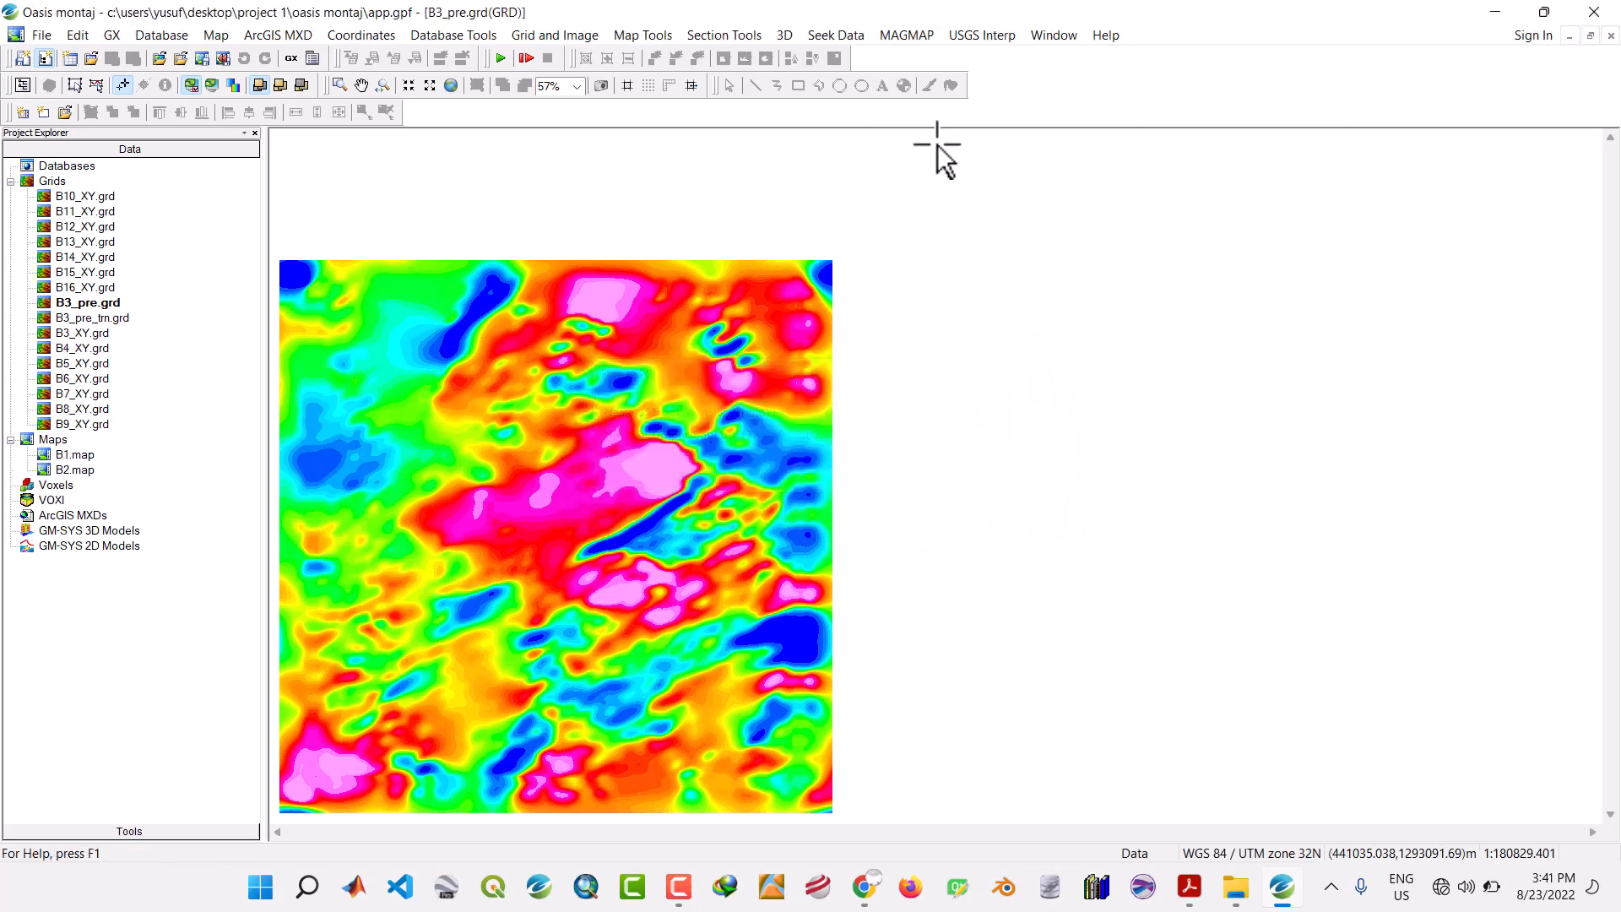
Display the radially averaged power spectrum map from the spectrum file B3.SPC.
left_click(904, 35)
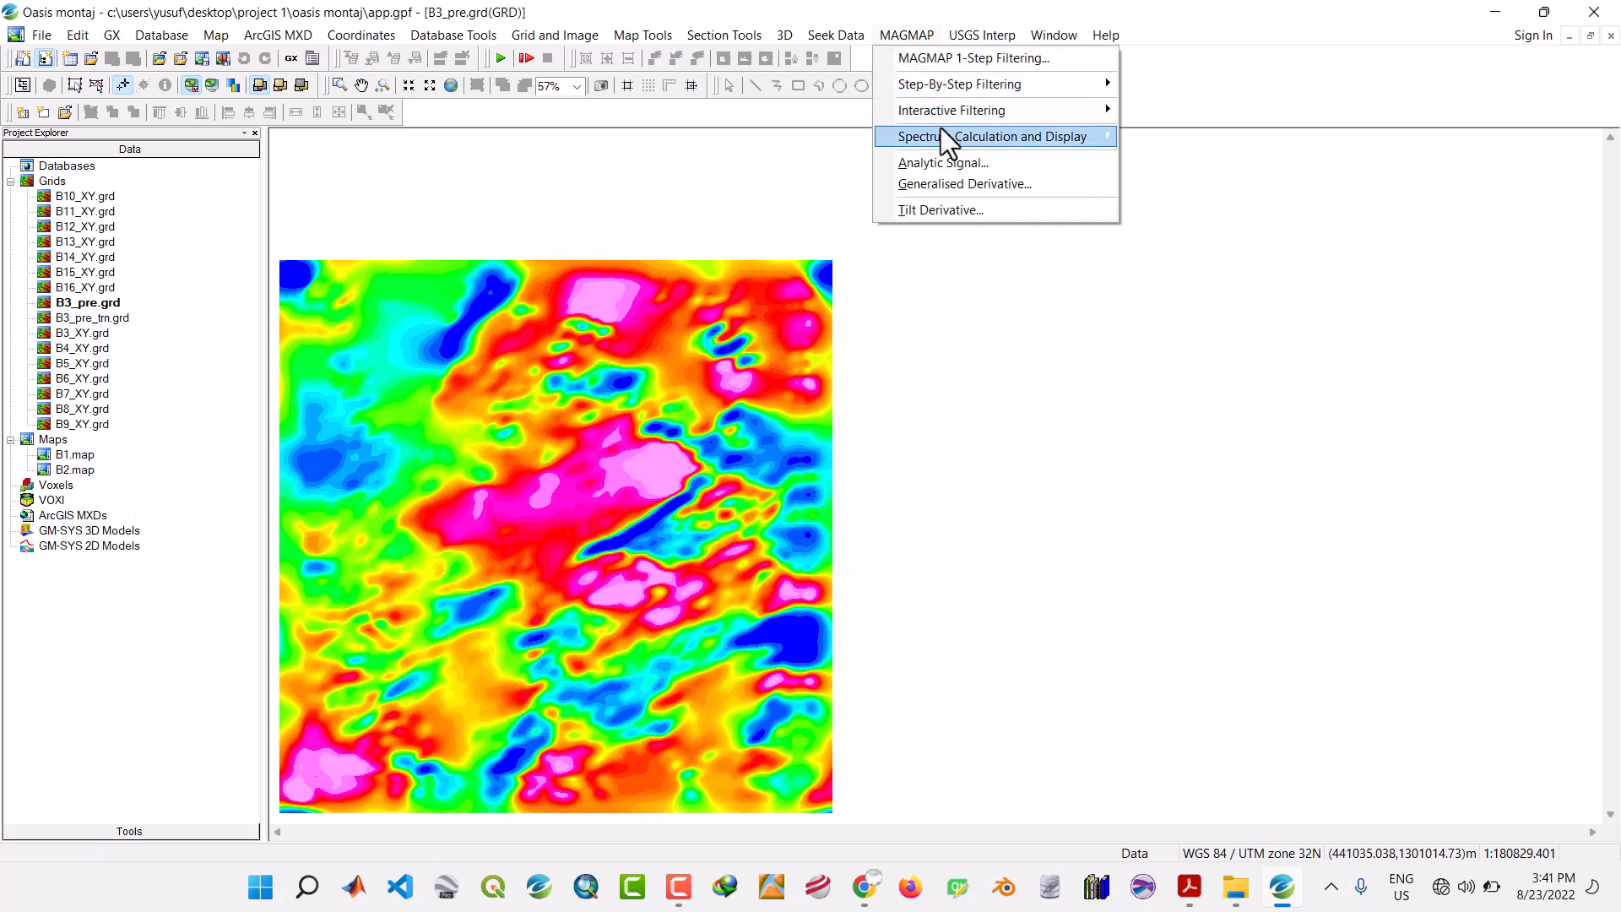
mouse_move(940, 131)
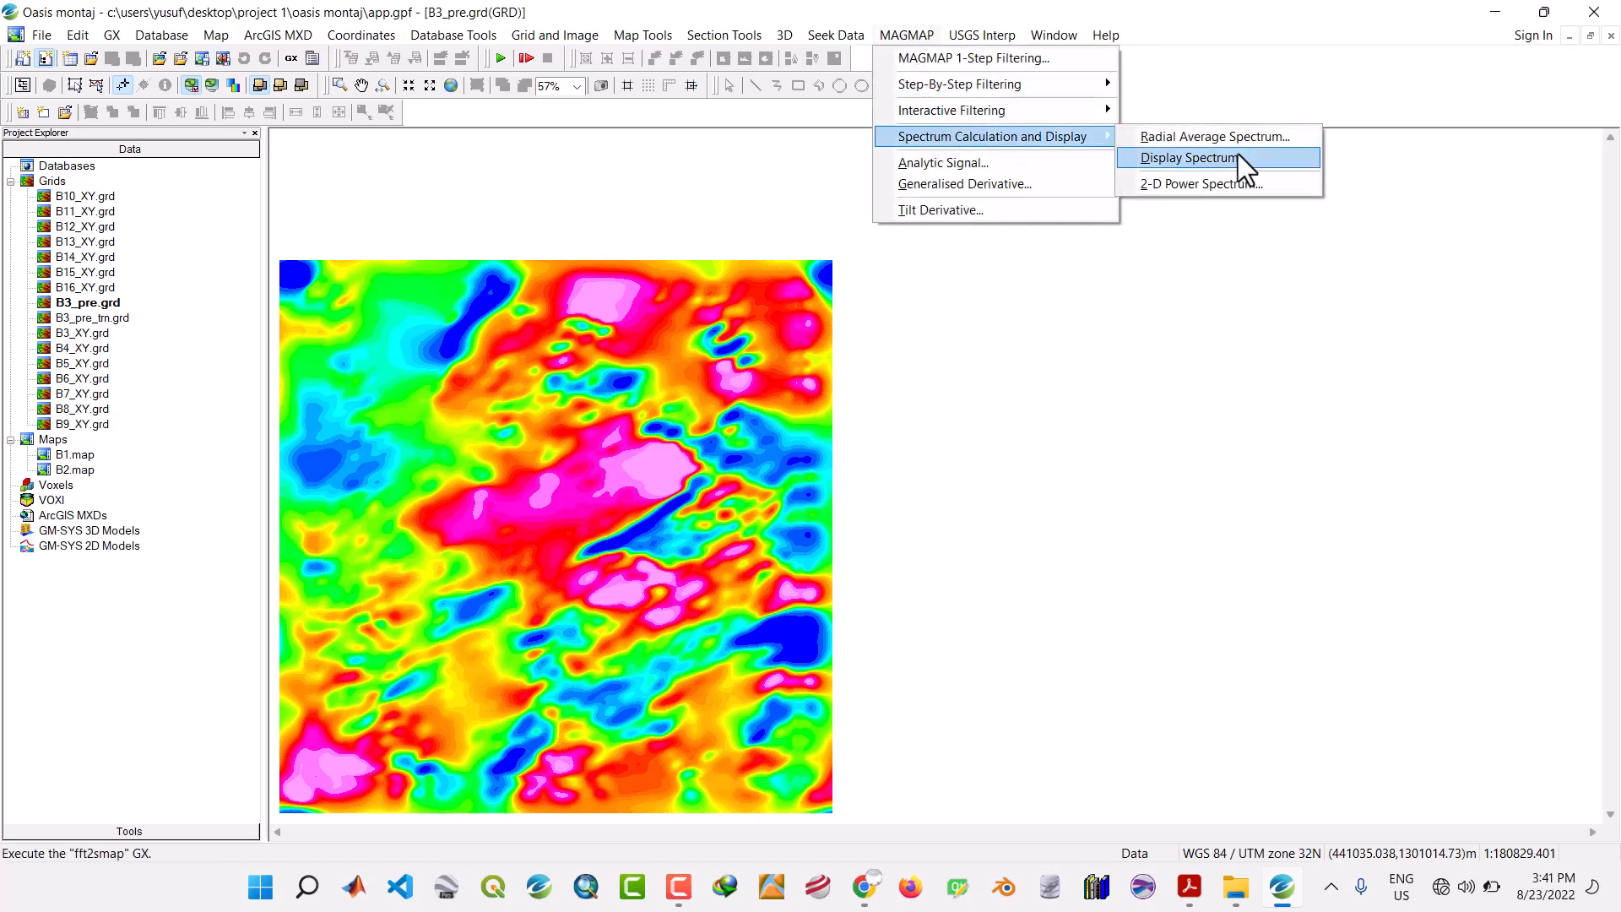
left_click(1189, 155)
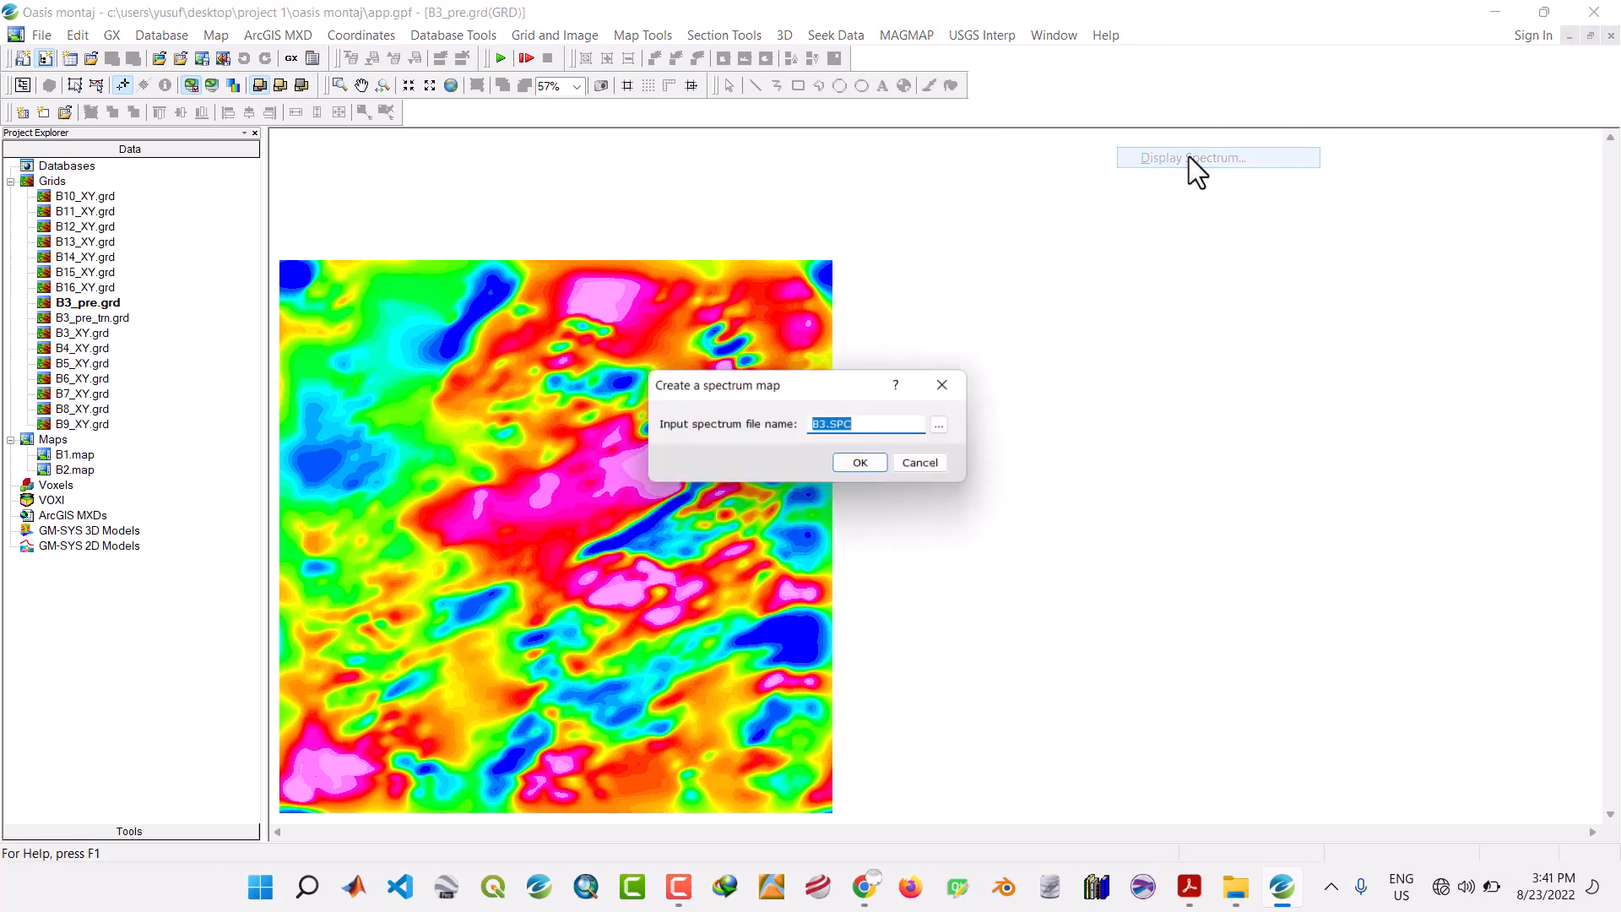
left_click(867, 464)
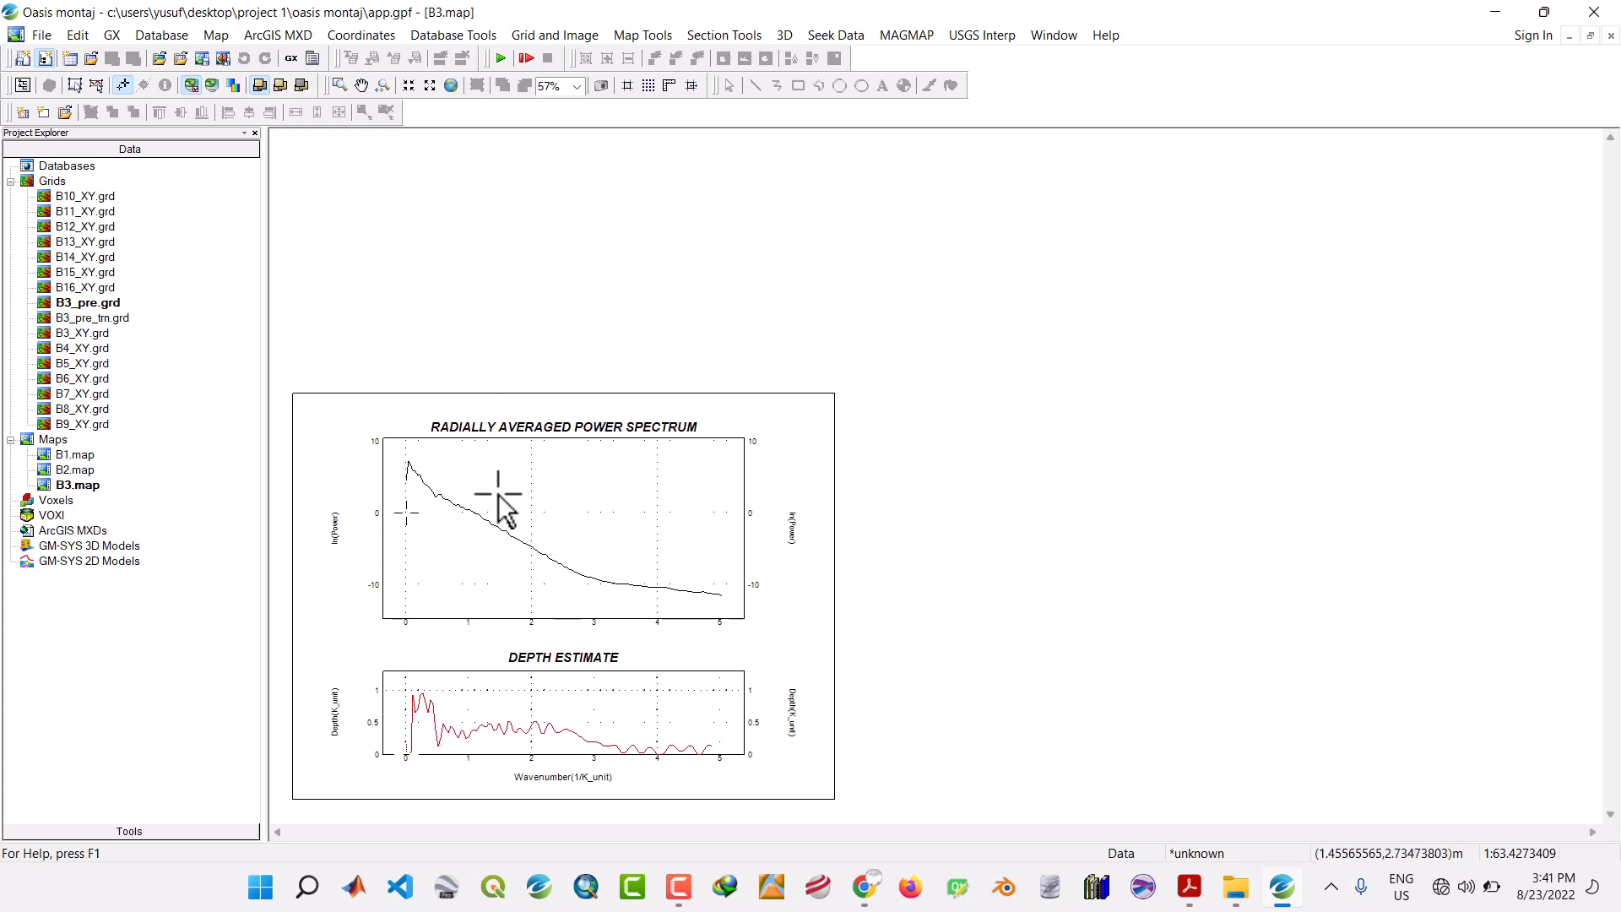
Remove the B3_pre, B3_pre_trn and B3_XY grids from the project, keeping their files.
left_click(80, 302)
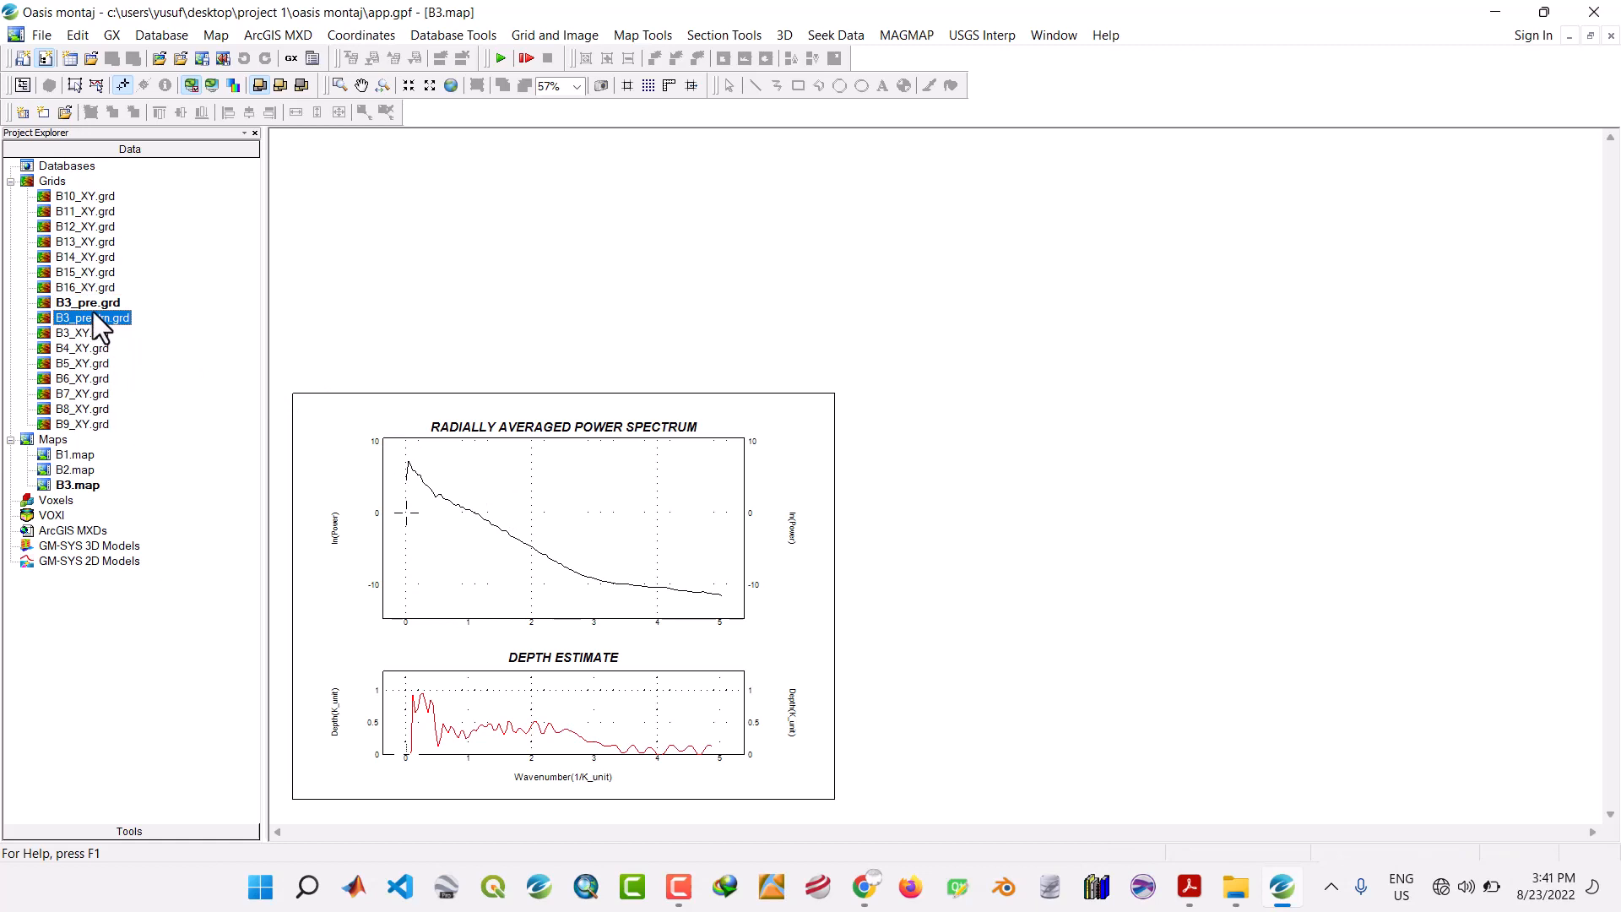
left_click(93, 312)
right_click(84, 328)
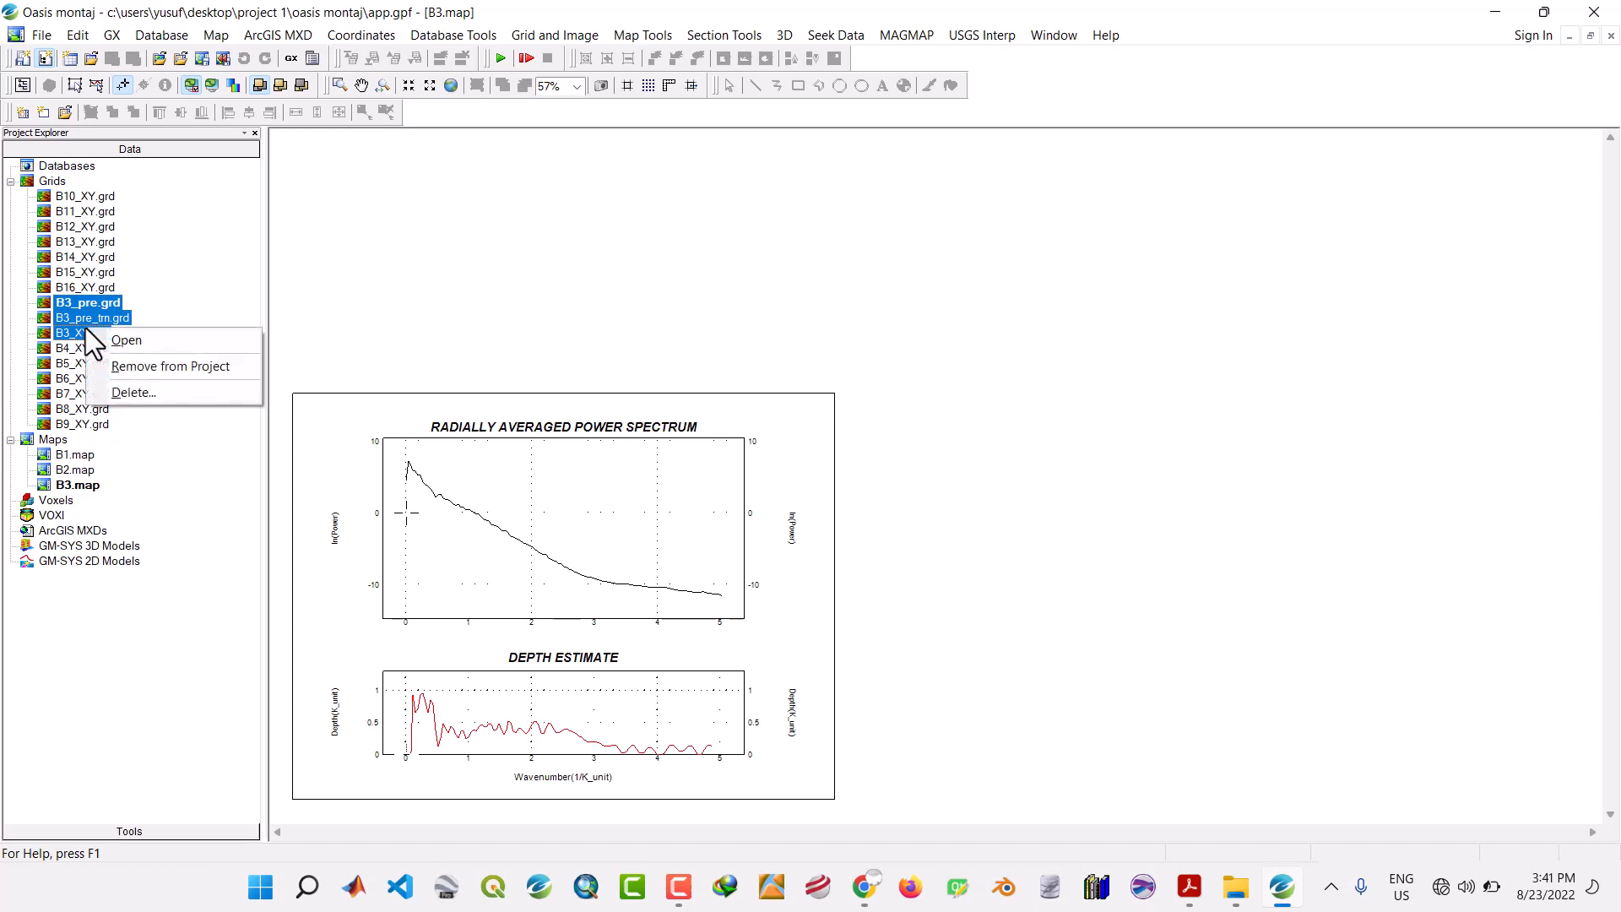
left_click(135, 370)
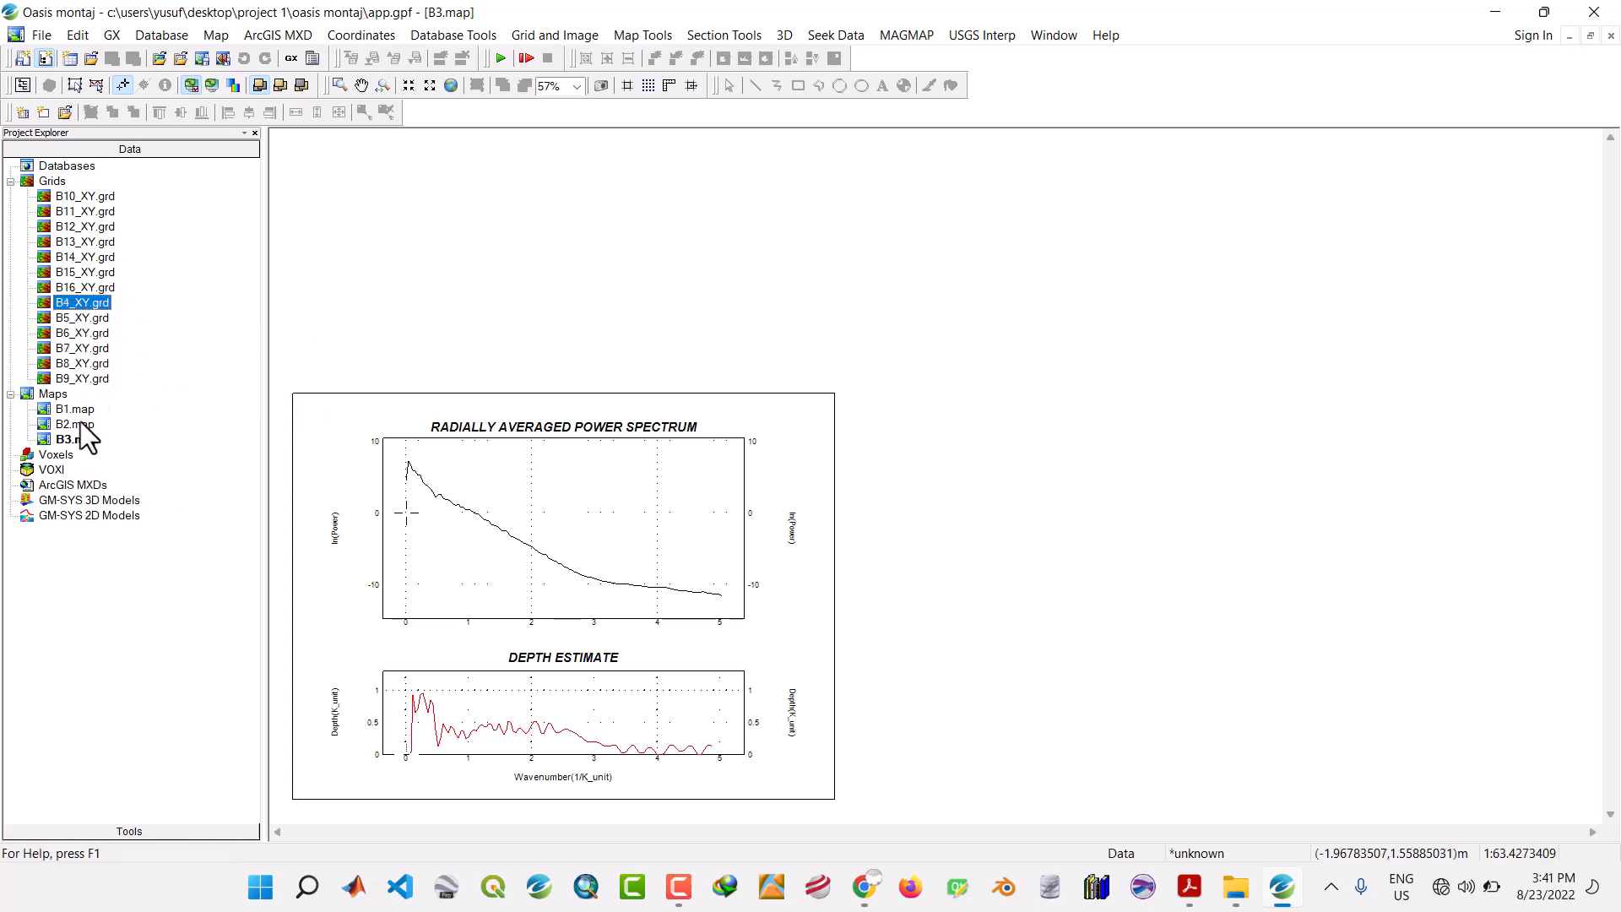
Display the B4_XY.grd grid and prepare it for the FFT, naming the pre-processed output grid B4_pre.grd.
double_click(80, 304)
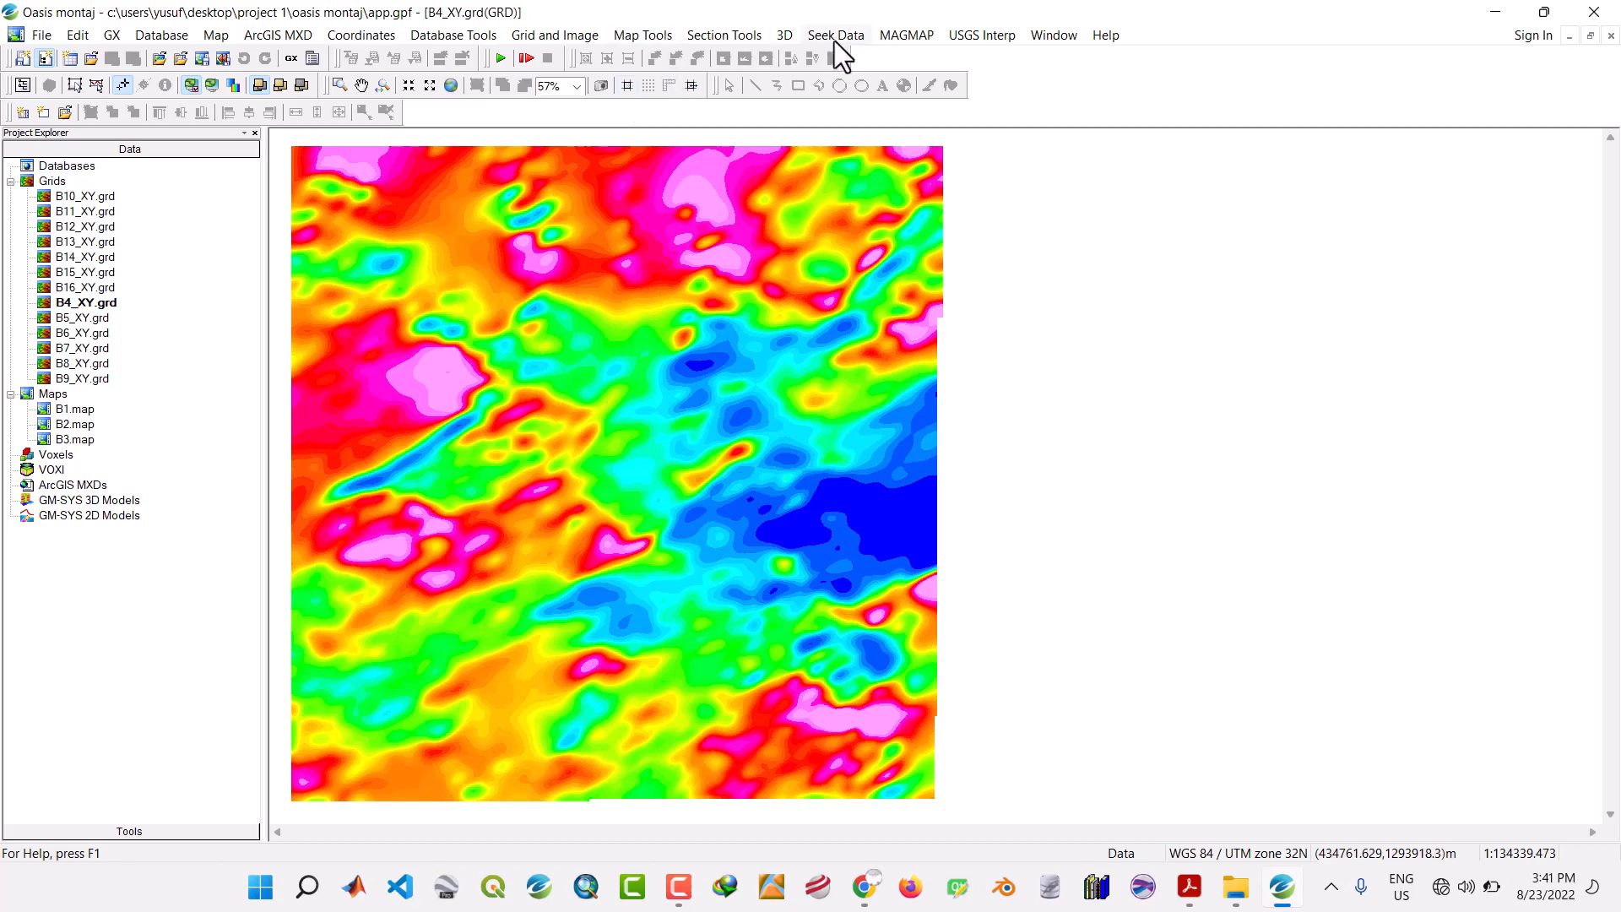
left_click(895, 35)
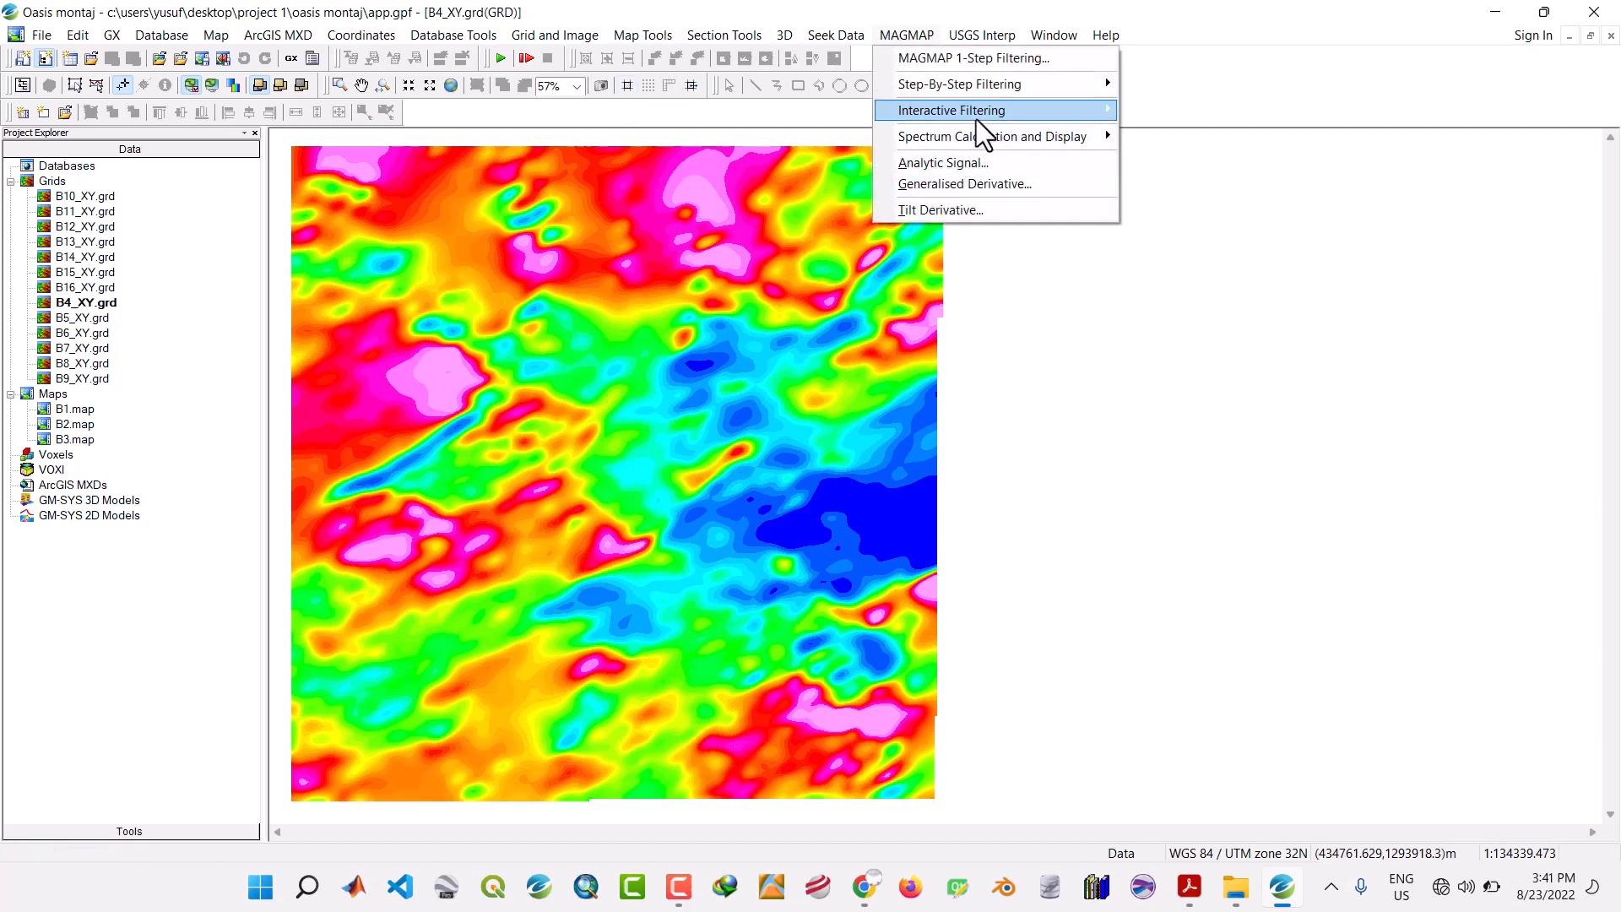
mouse_move(975, 119)
left_click(1177, 109)
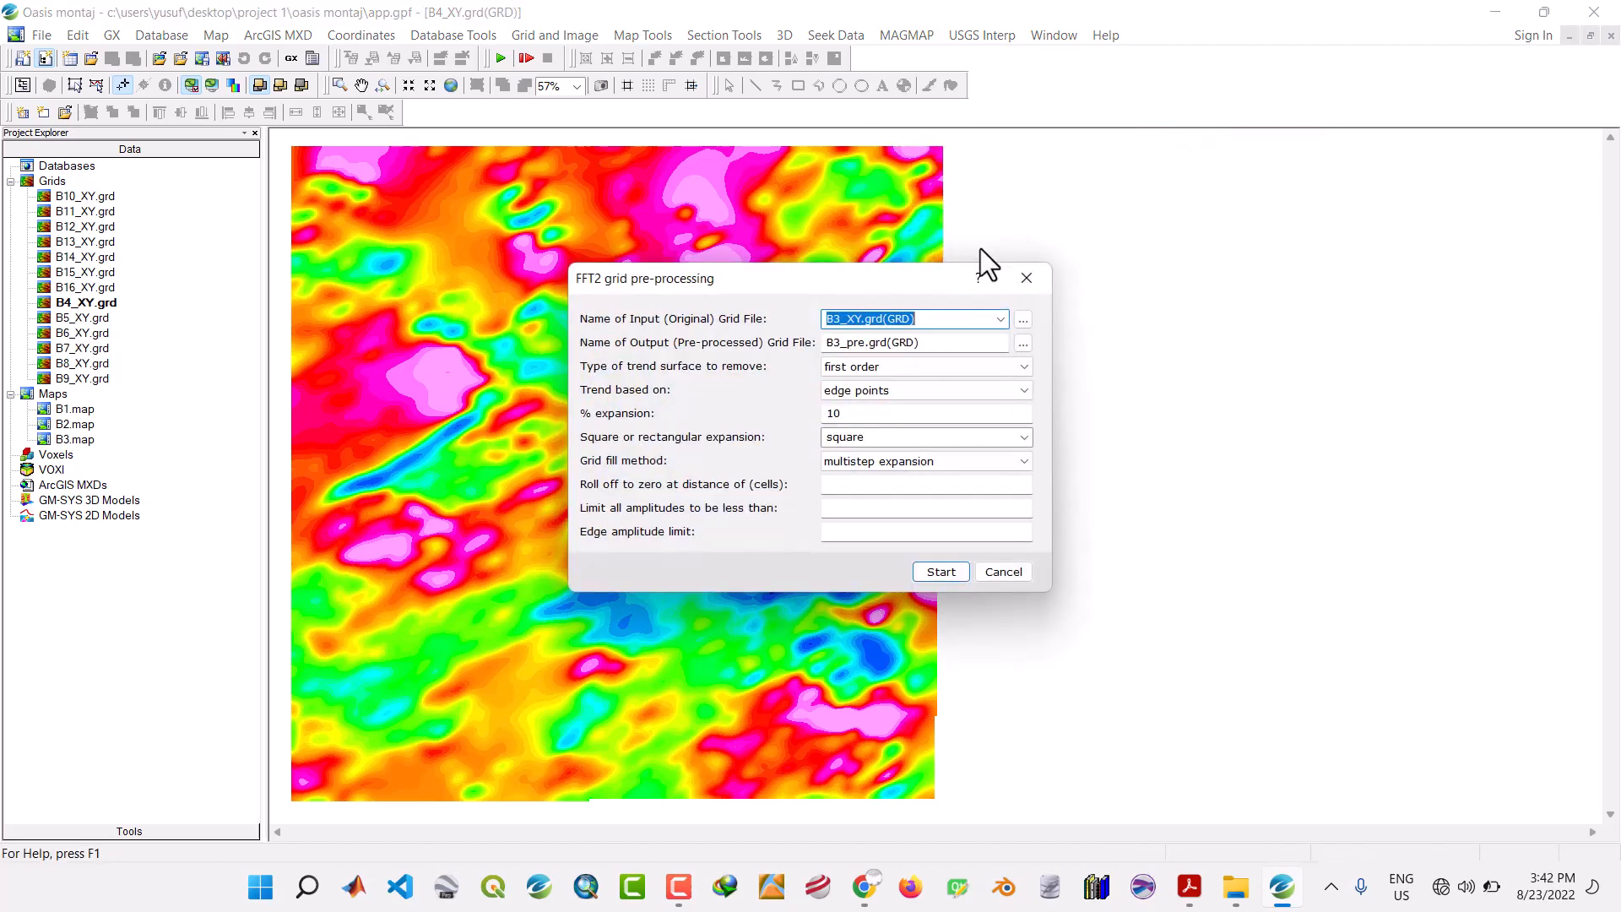
left_click(1000, 319)
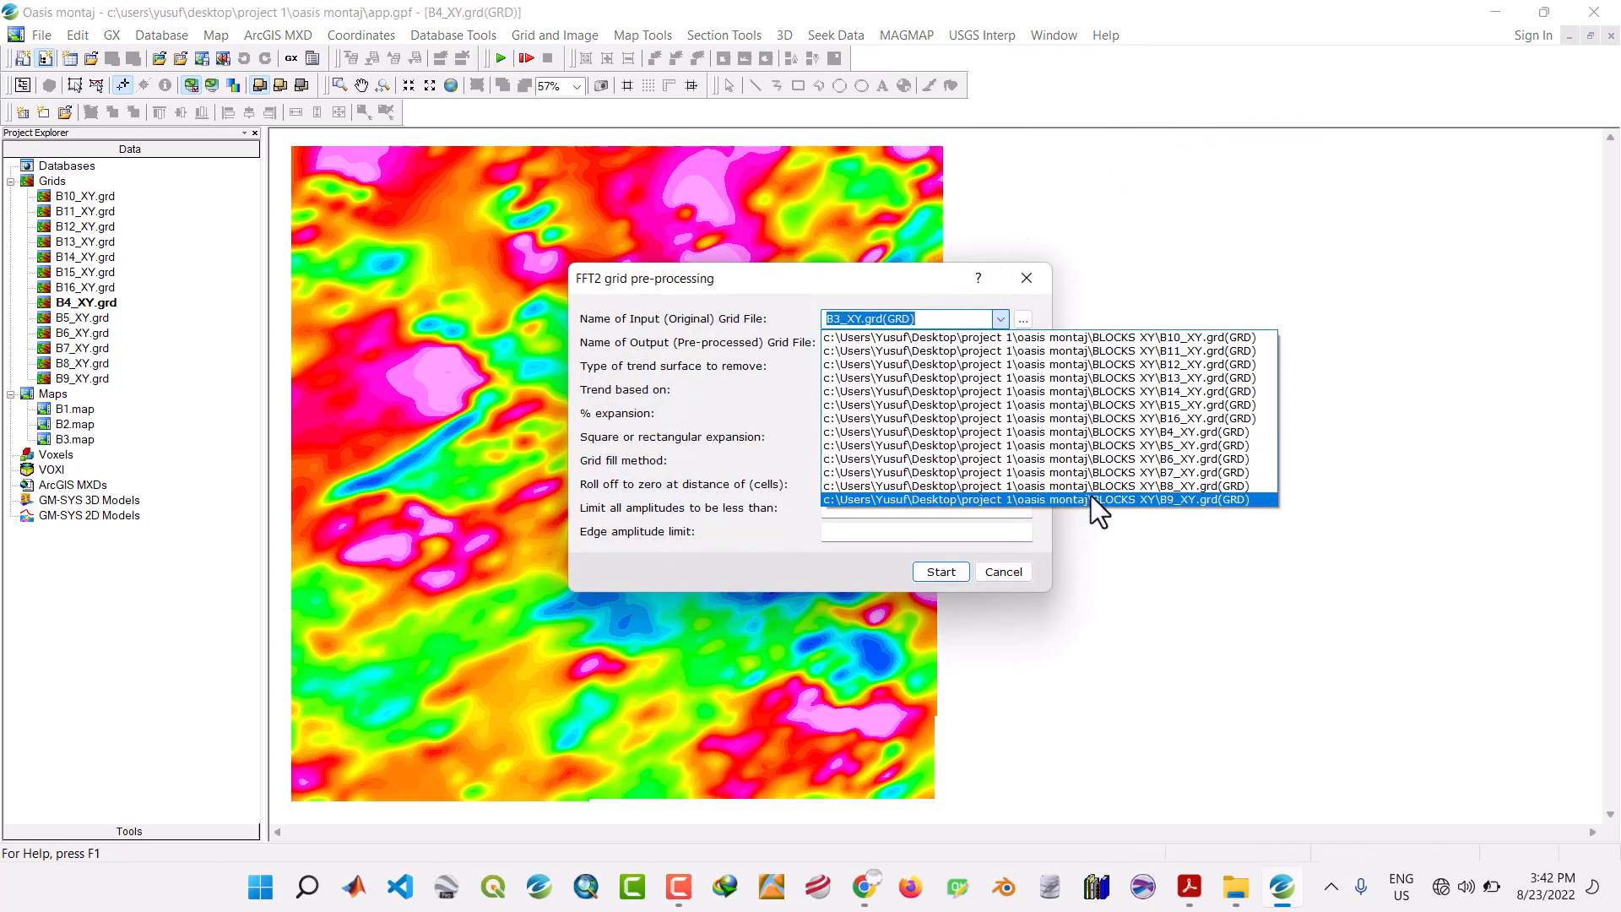
left_click(1167, 429)
left_click(844, 345)
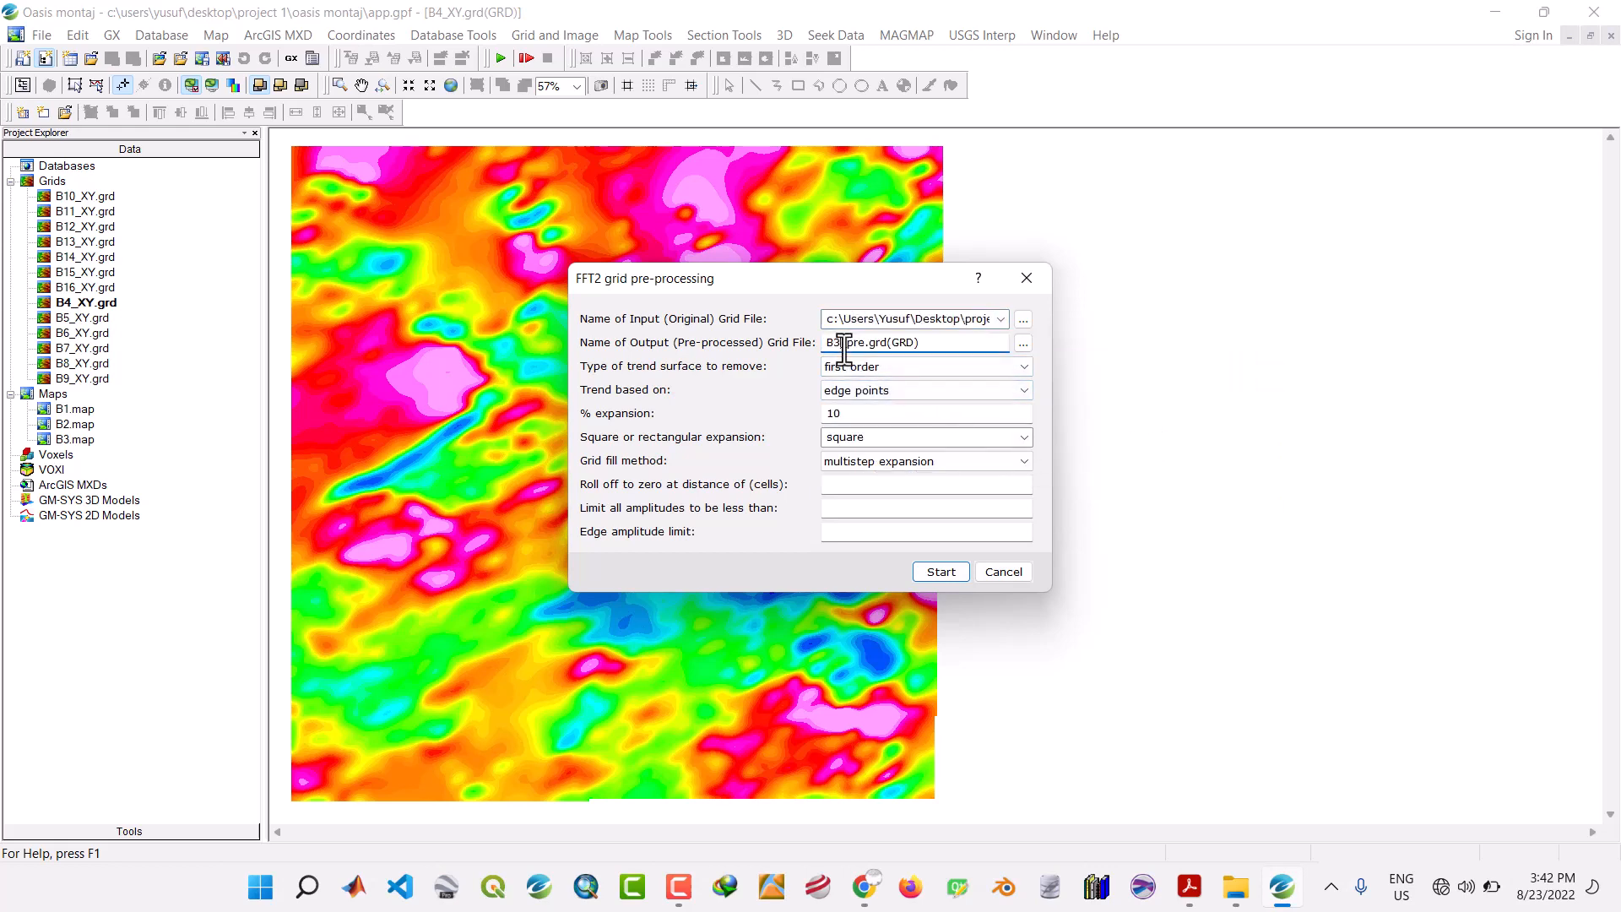
key("BackSpace")
type("4")
left_click(937, 575)
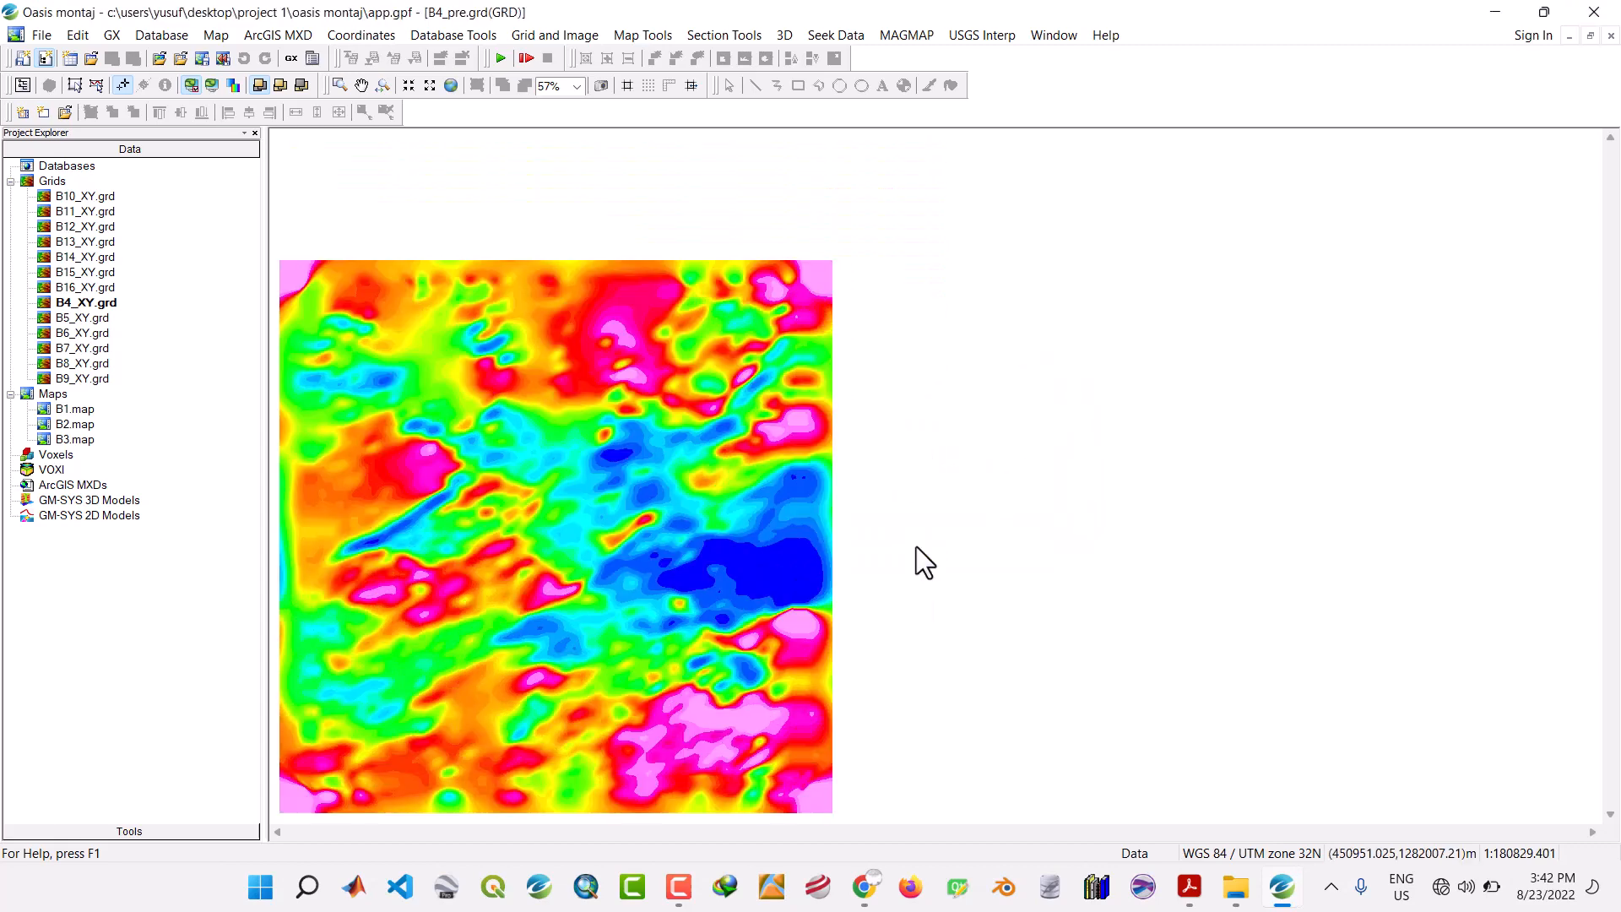
Run the Forward FFT on the pre-processed grid B4_pre.grd.
left_click(912, 36)
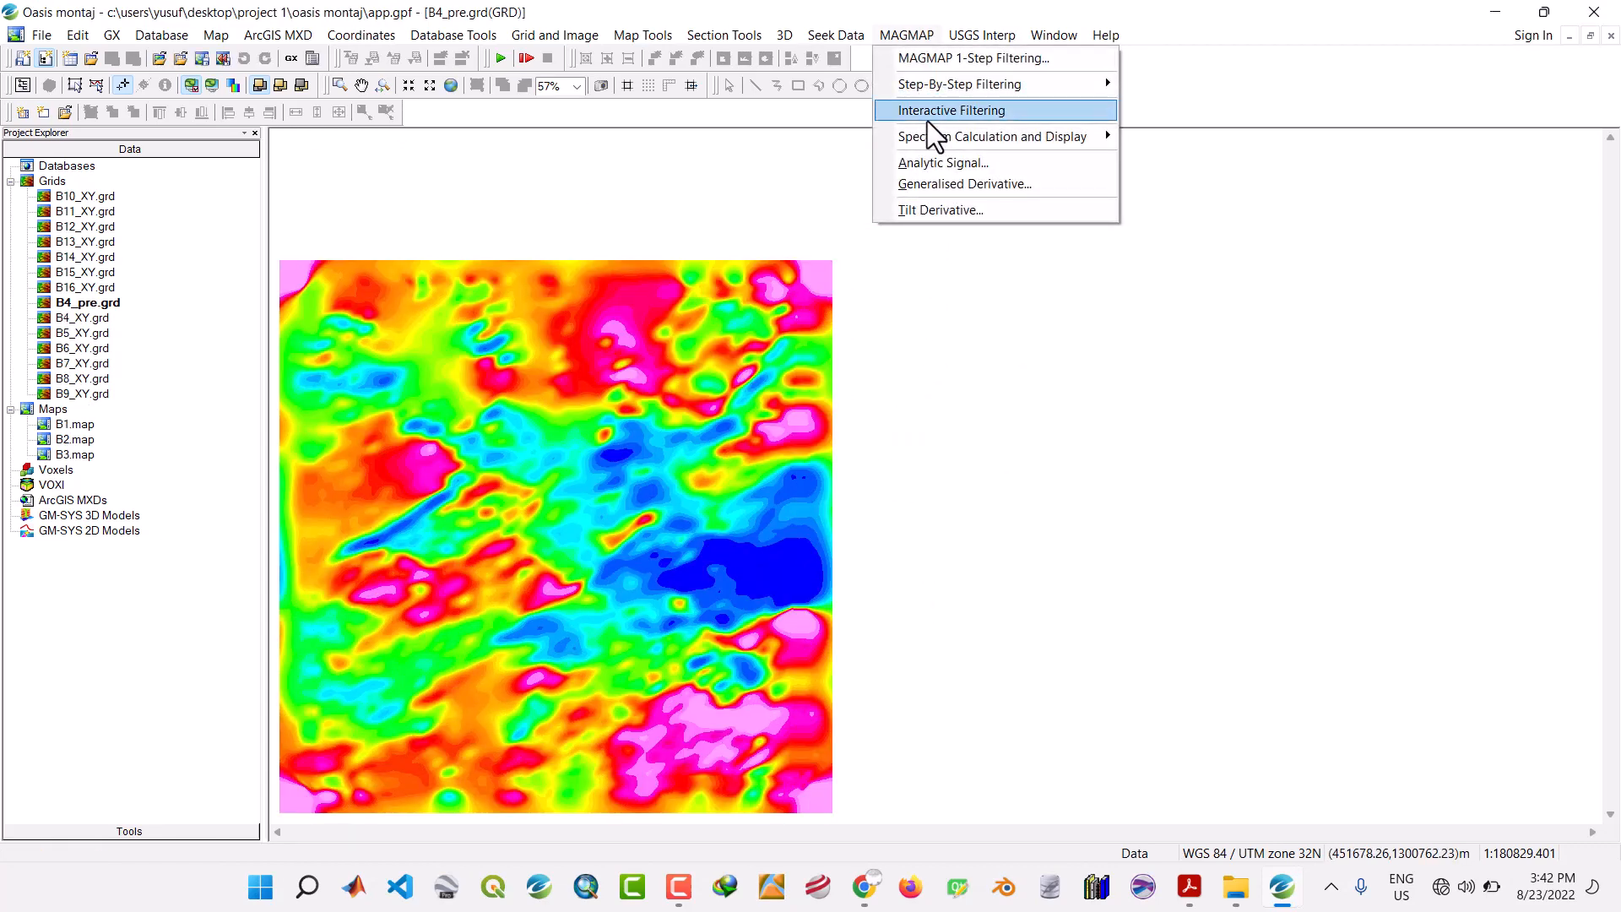
mouse_move(929, 114)
left_click(1154, 130)
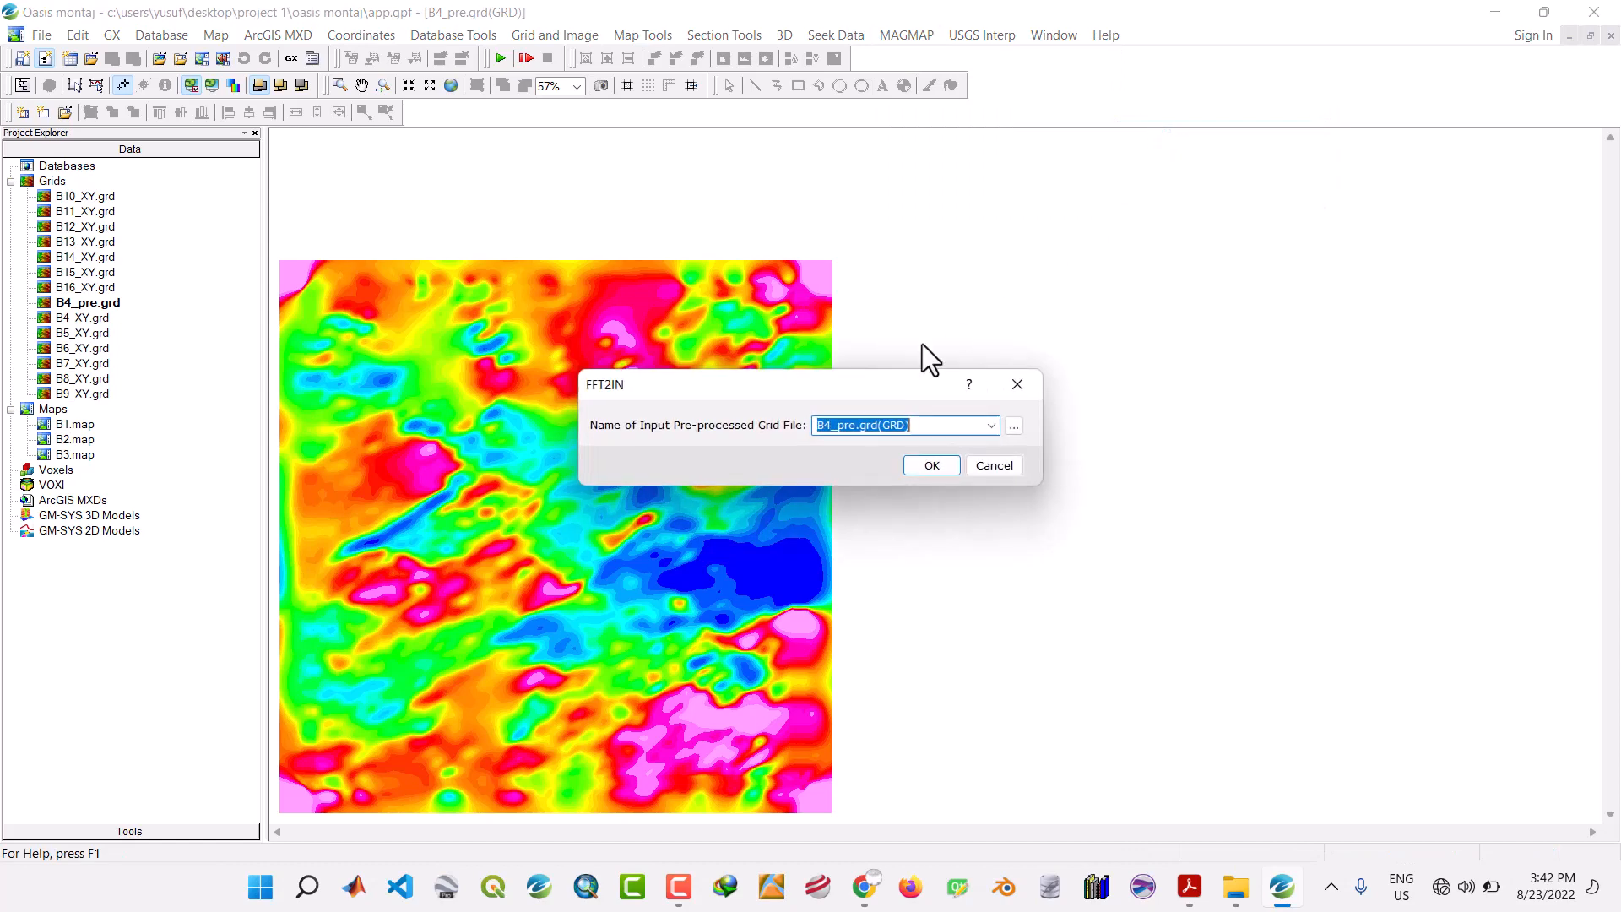
left_click(924, 465)
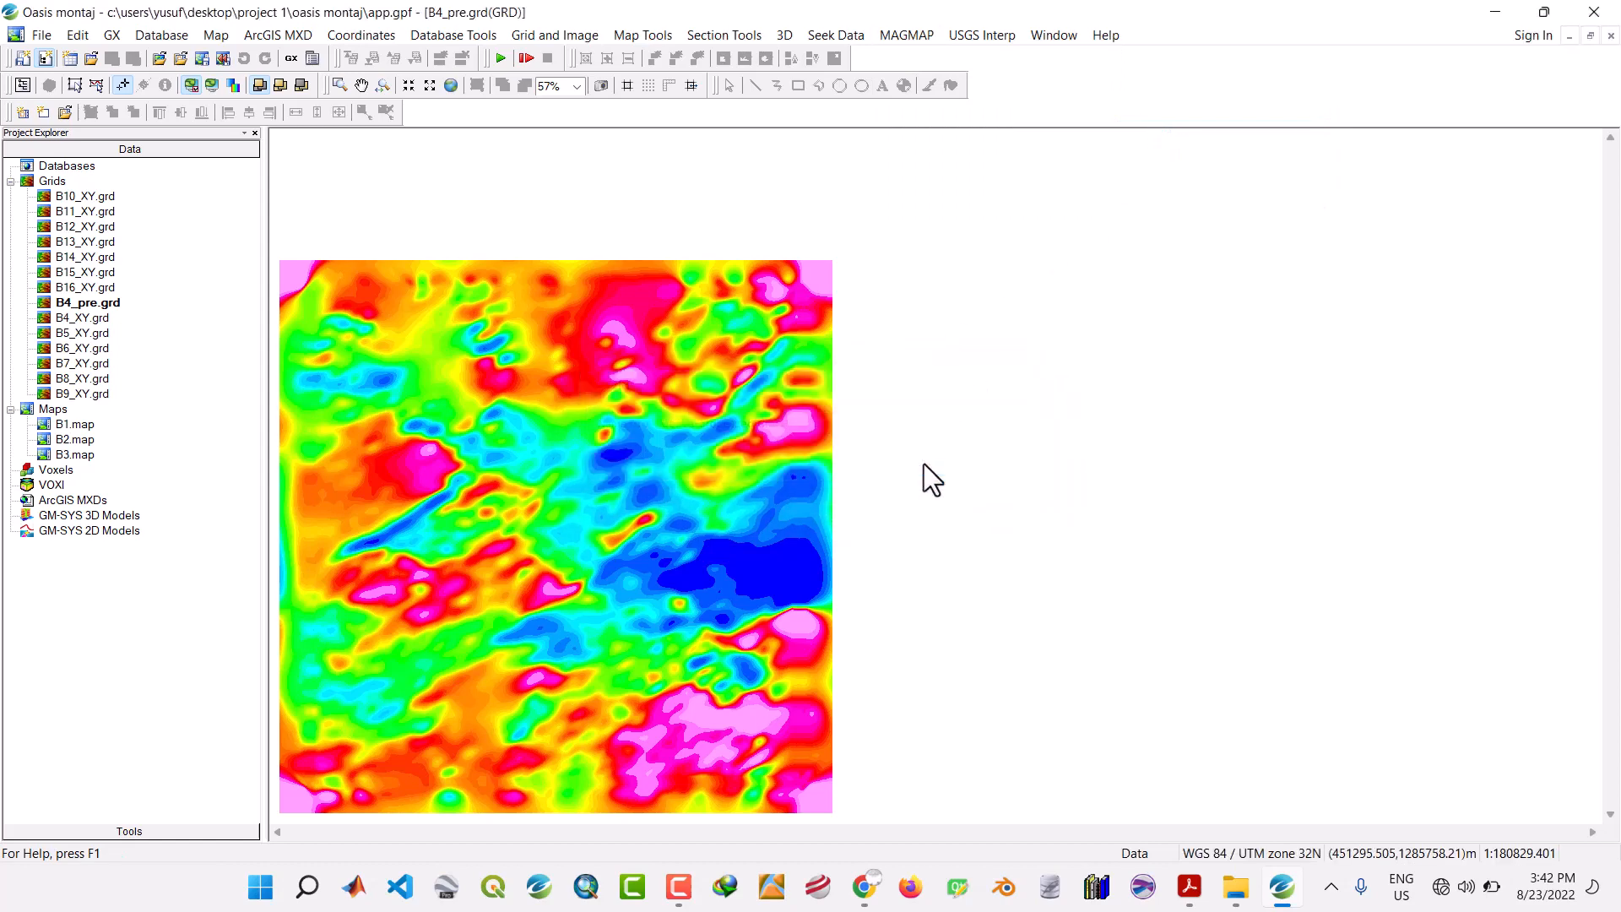
Compute the radial average spectrum of the B4_pre_trn.grd transform, naming the output spectrum file B4.SPC.
left_click(919, 41)
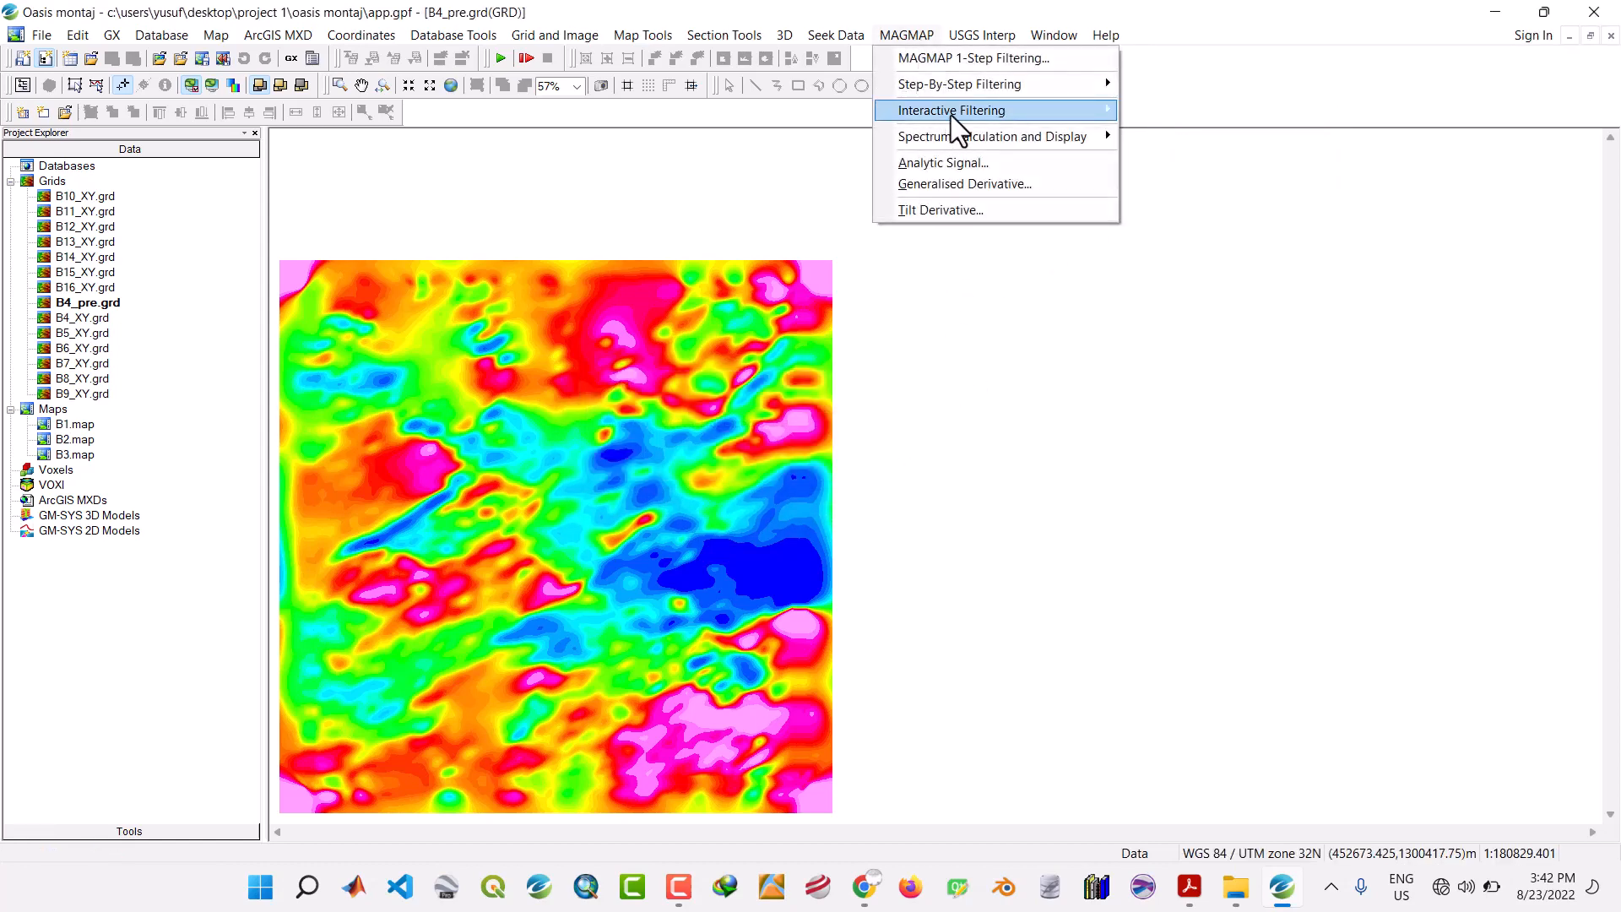
mouse_move(950, 115)
left_click(1171, 156)
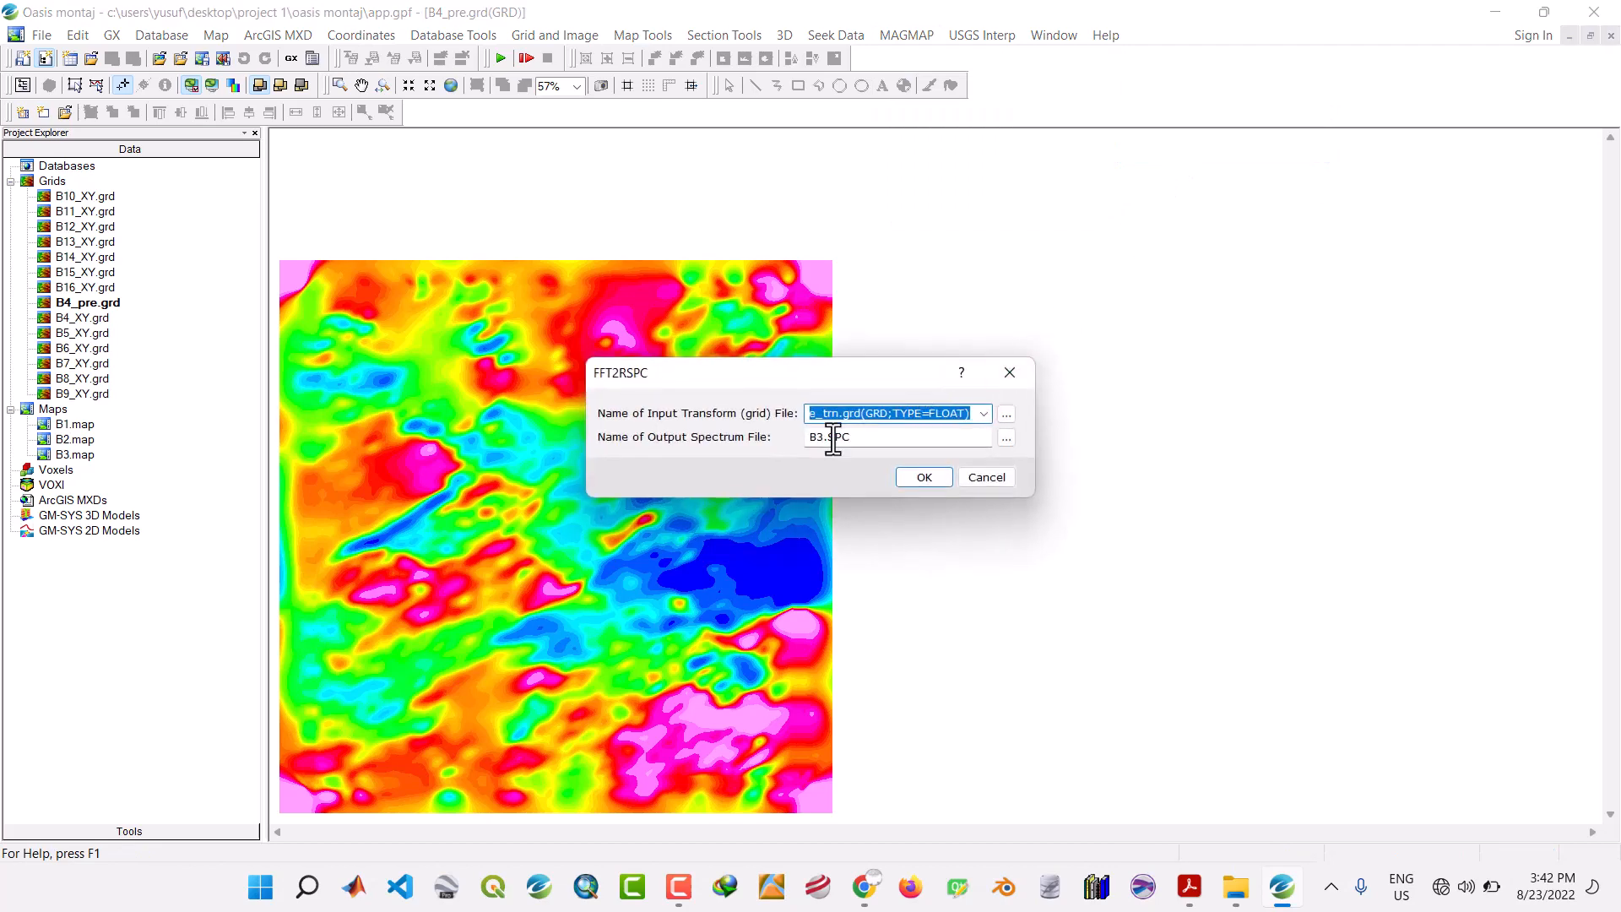
left_click(826, 443)
key("BackSpace")
type("4")
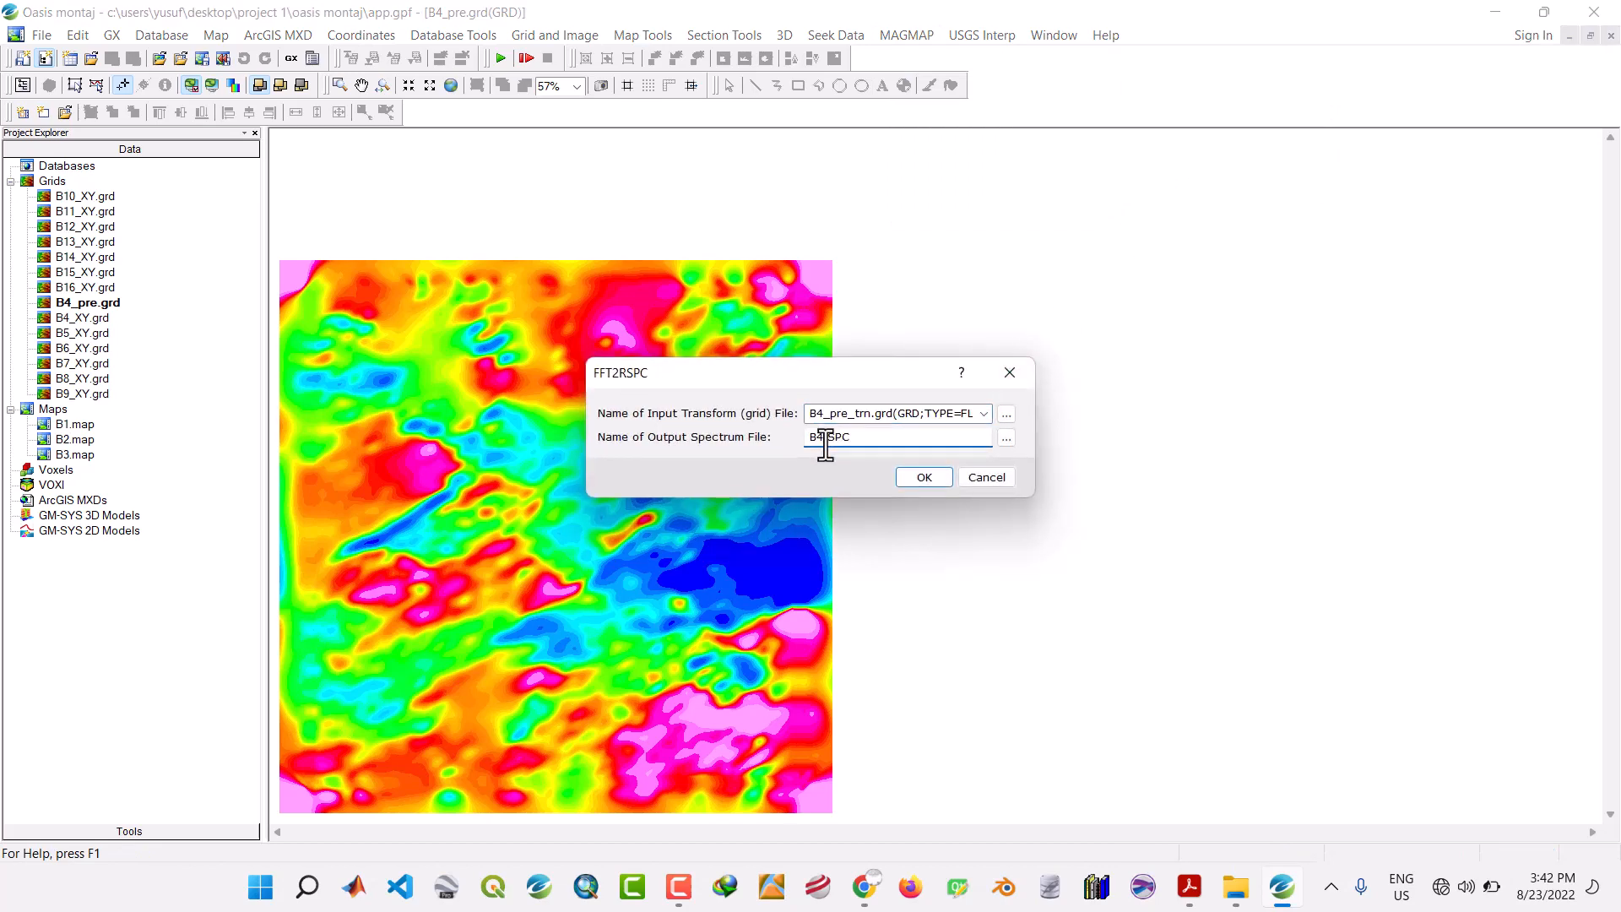
left_click(906, 478)
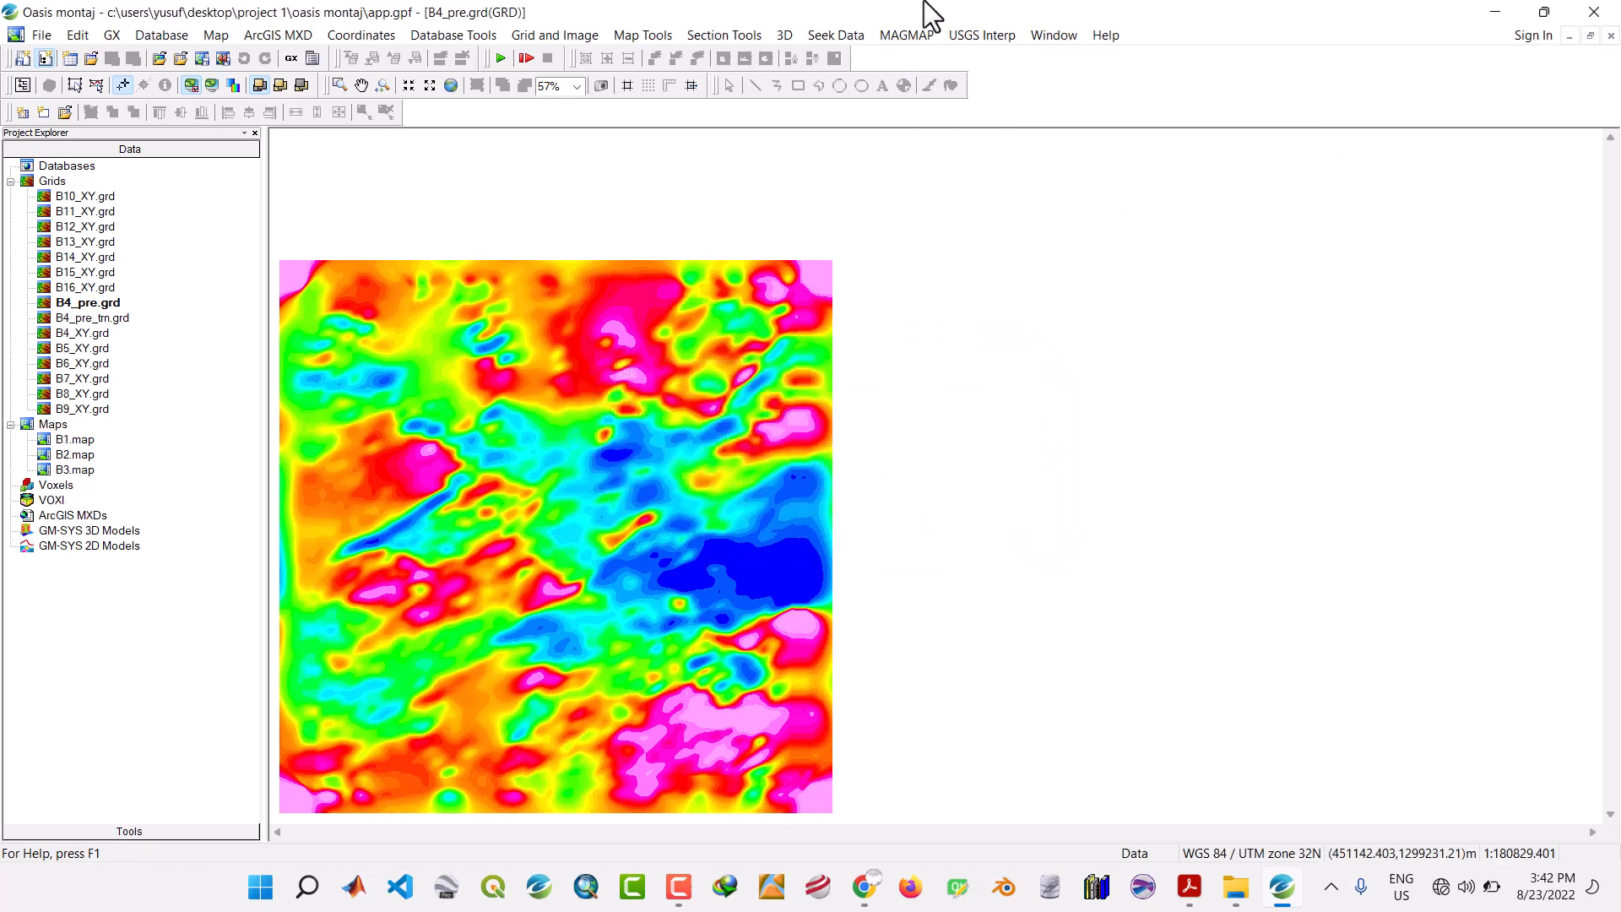
Display the radially averaged power spectrum map from the spectrum file B4.SPC.
left_click(903, 30)
mouse_move(962, 136)
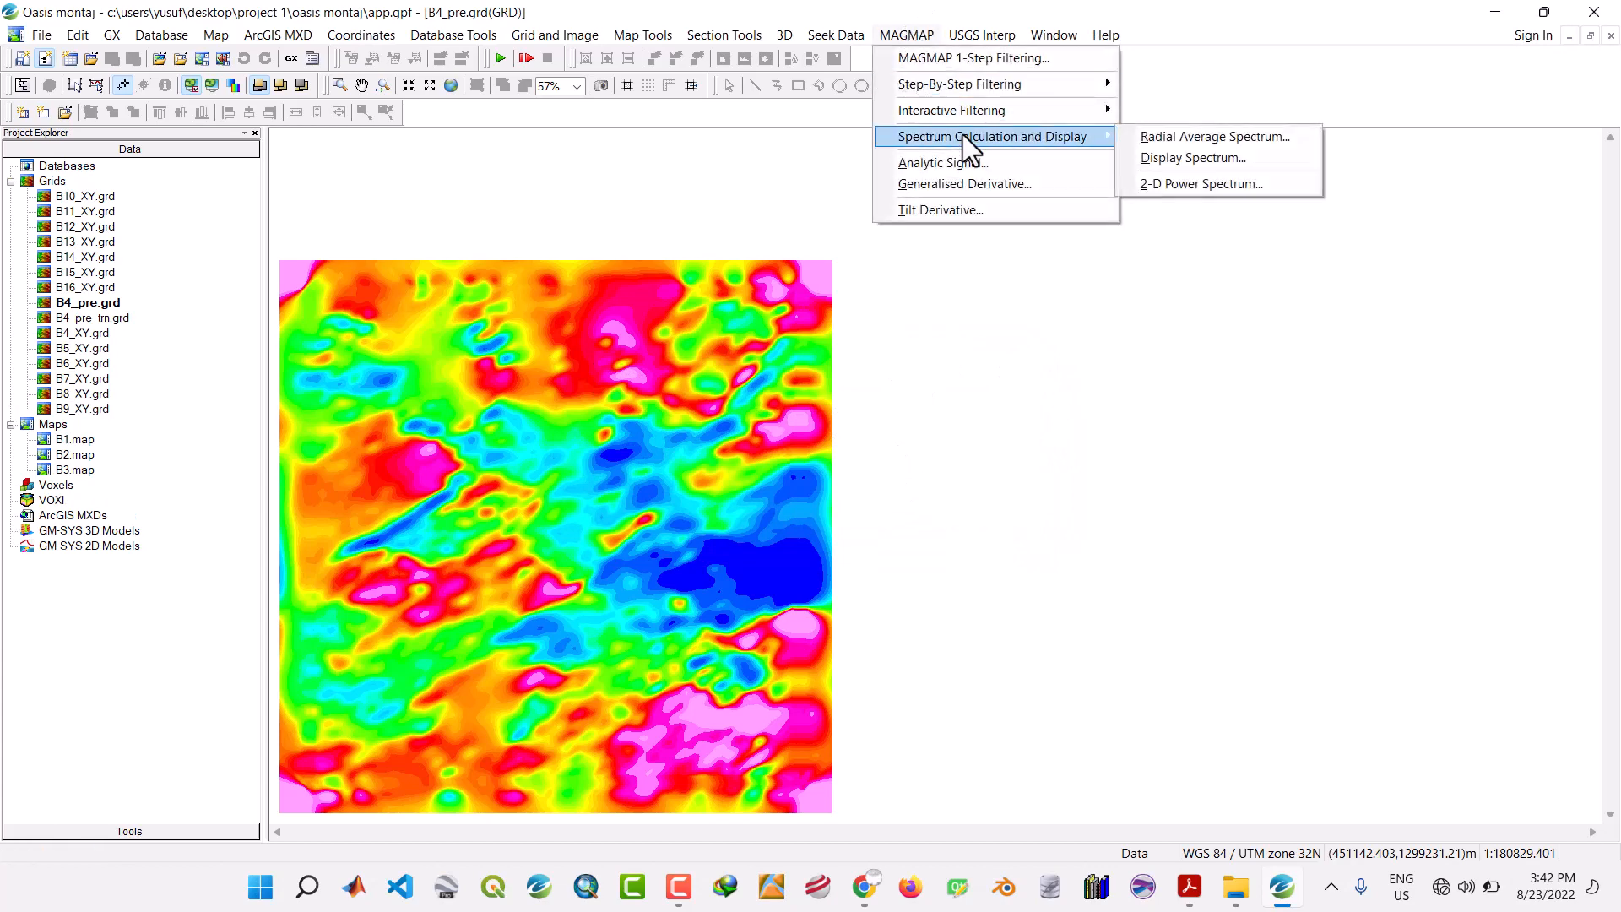
left_click(1163, 162)
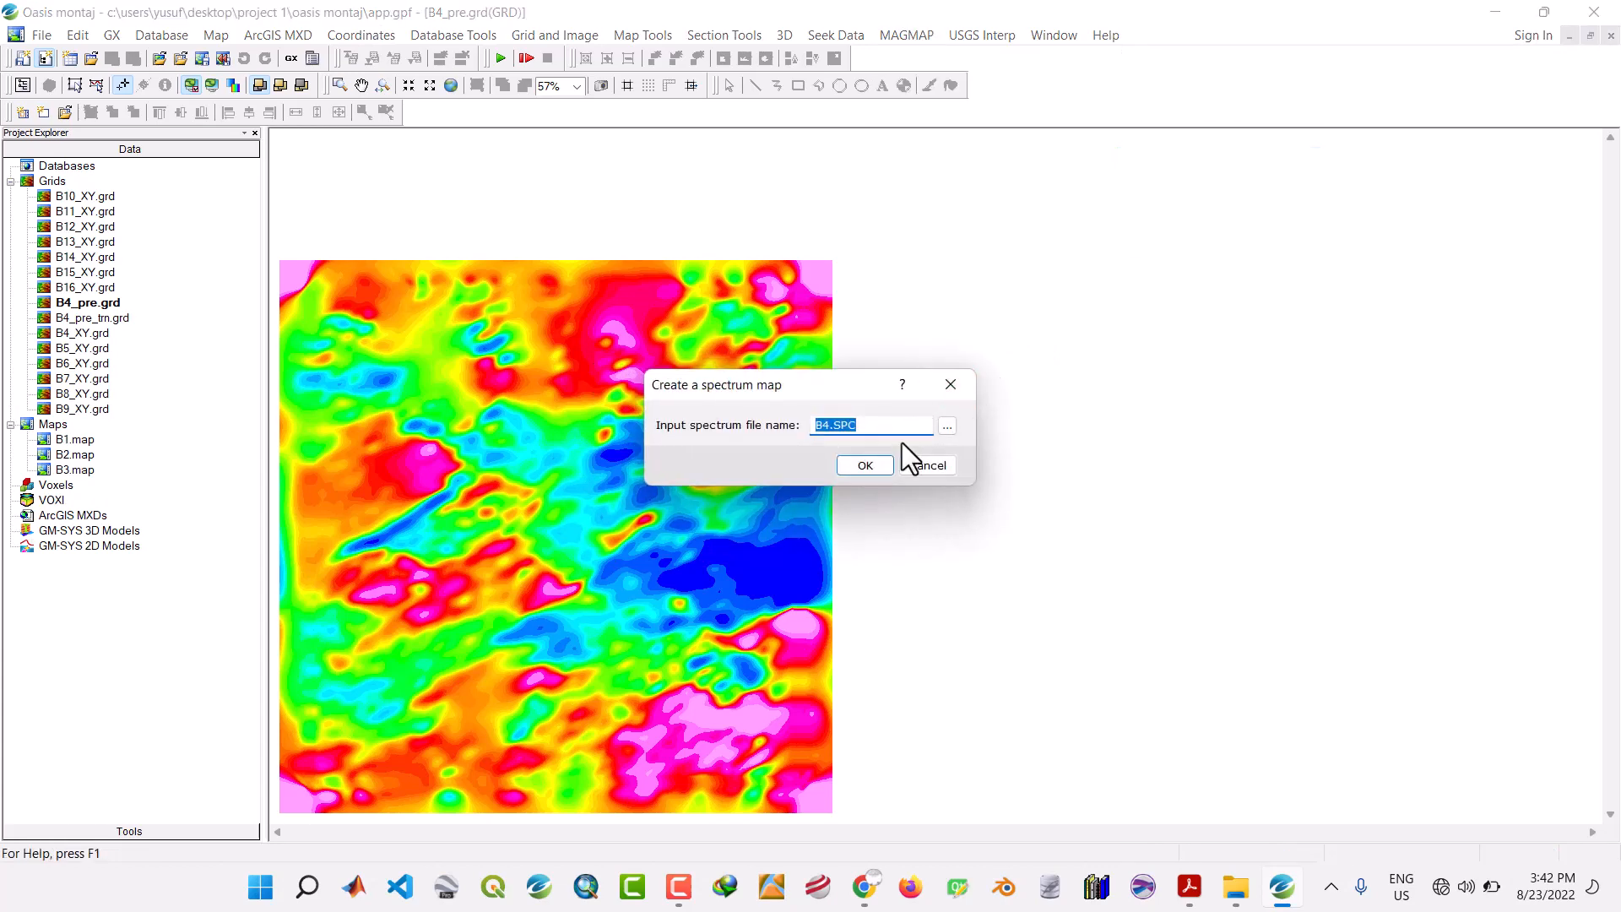
left_click(854, 466)
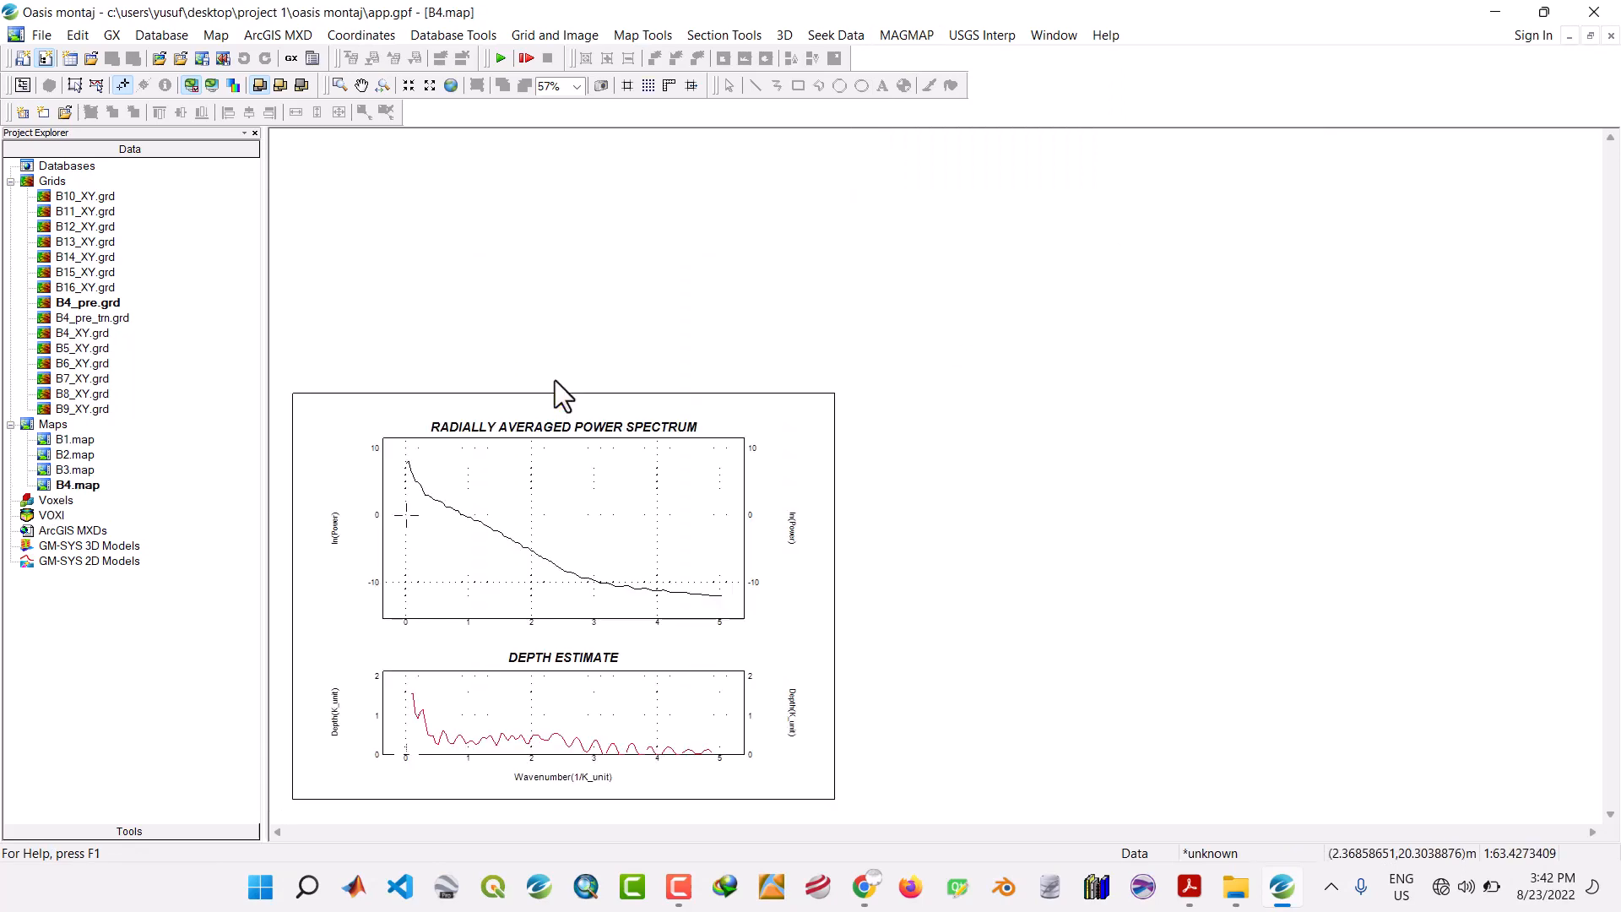
Remove the B4_pre, B4_pre_trn and B4_XY grids from the project, keeping their files.
left_click(73, 308)
left_click(72, 308)
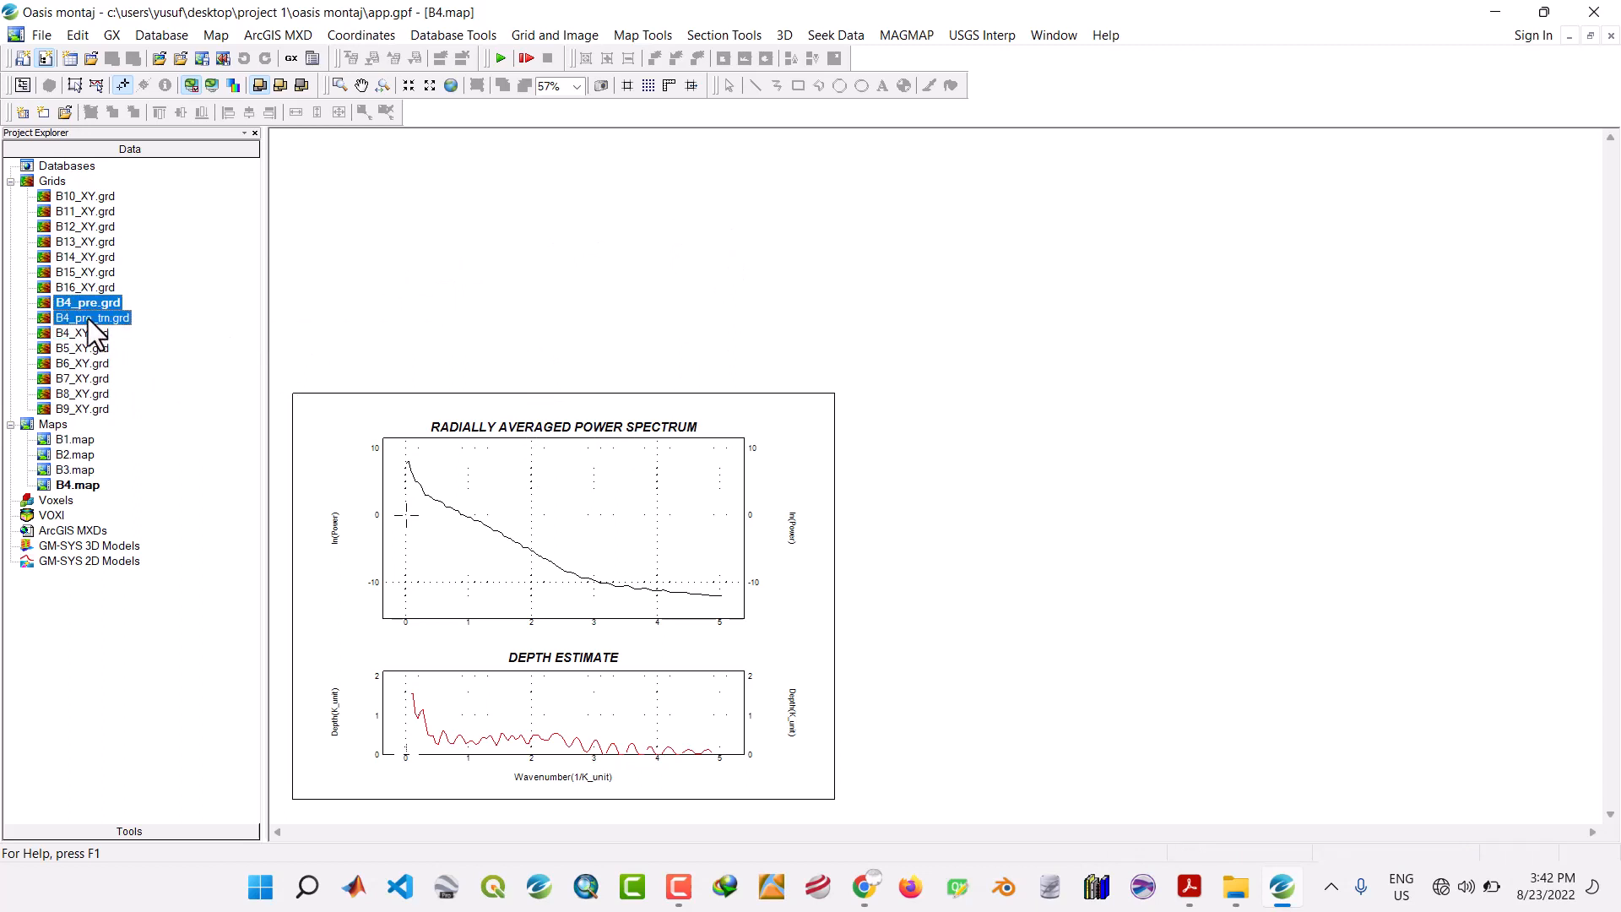
right_click(87, 330)
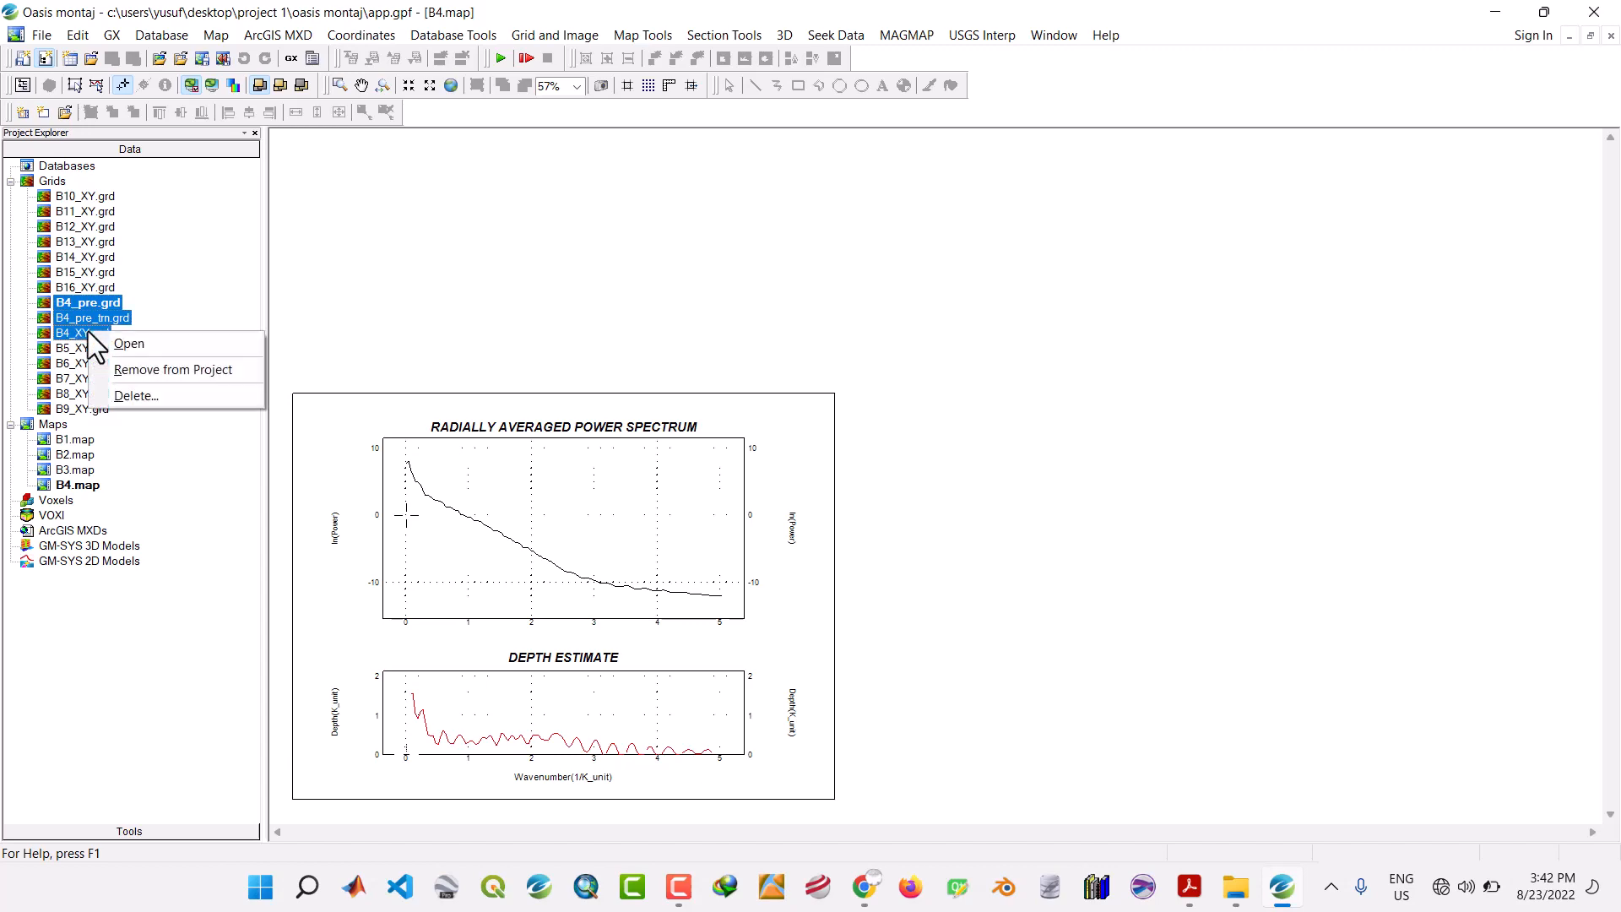
left_click(145, 368)
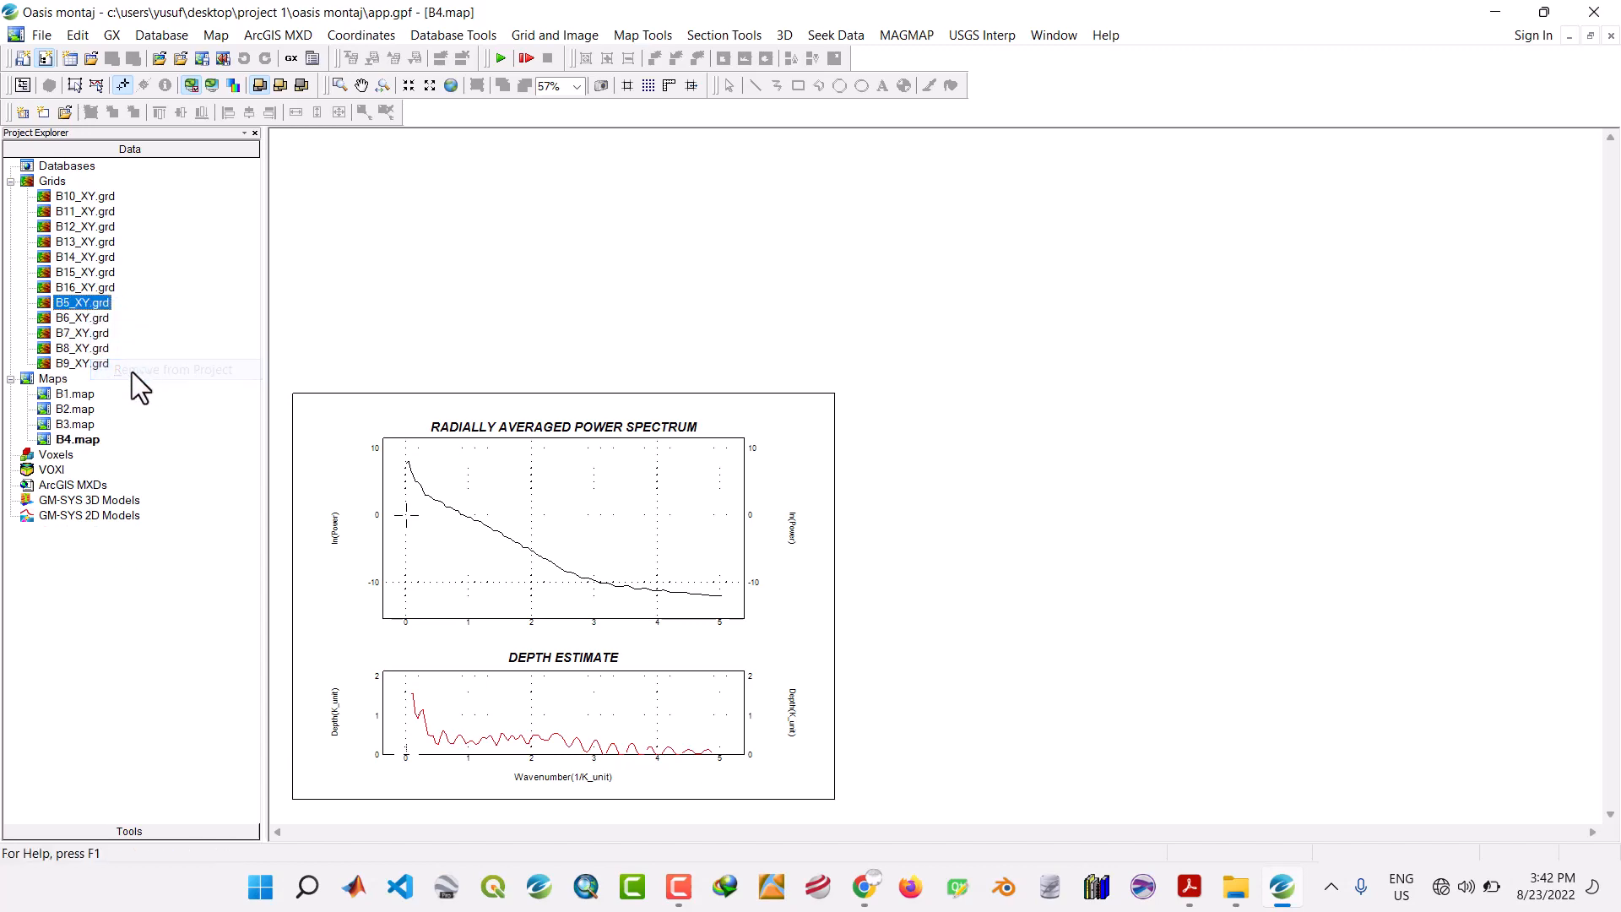
Display the B5_XY.grd grid and prepare it for the FFT, naming the pre-processed output grid B5_pre.grd.
double_click(85, 304)
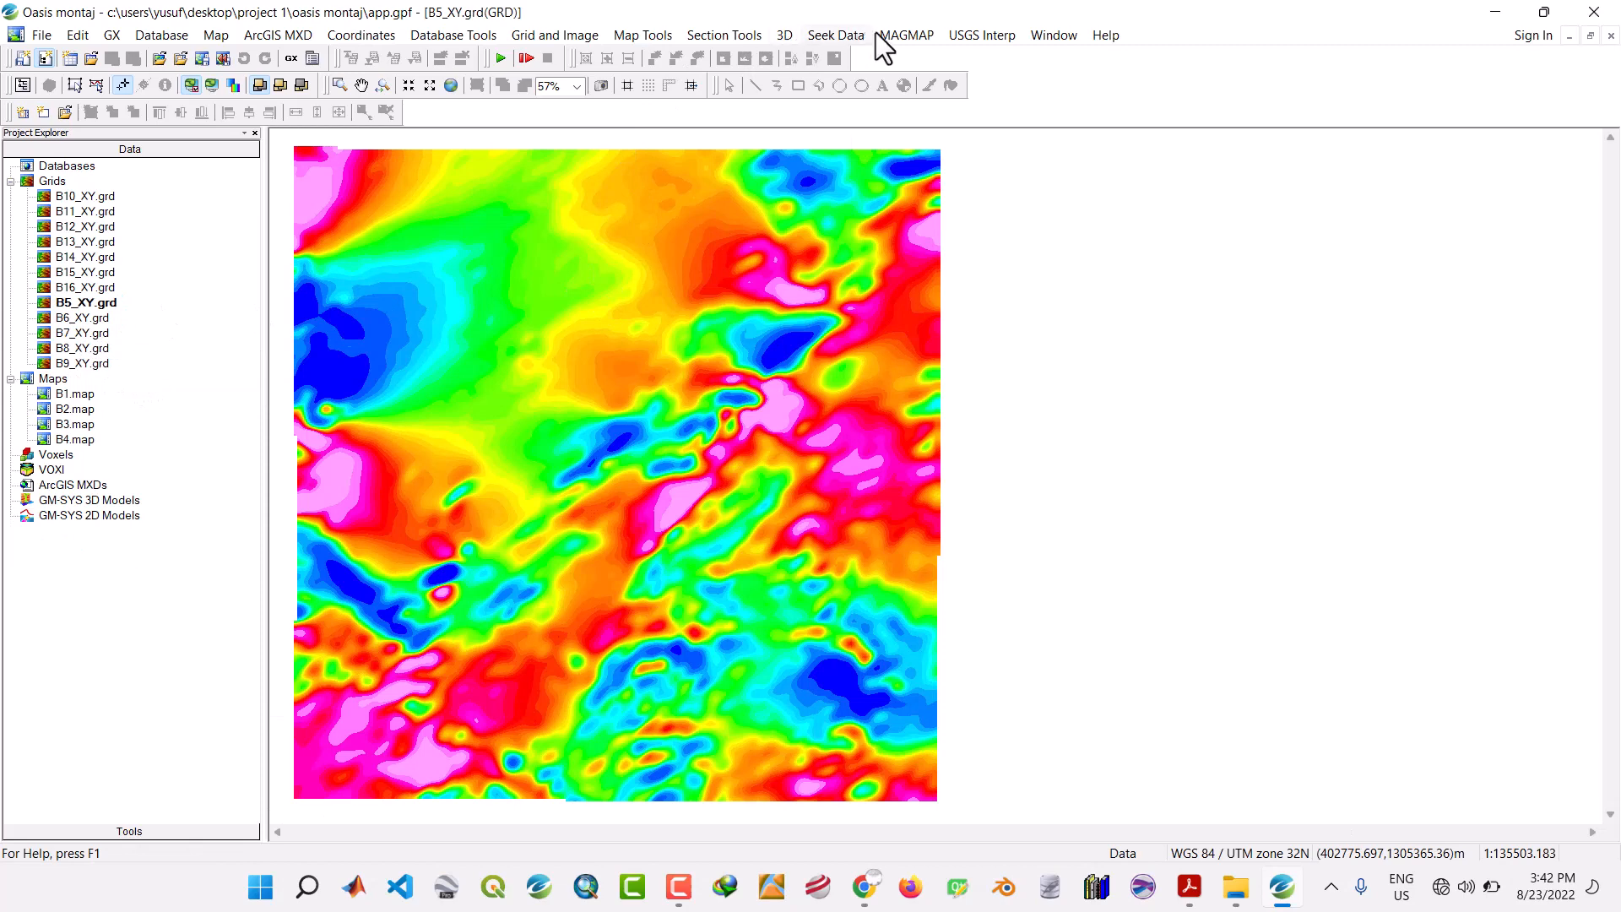
left_click(898, 35)
mouse_move(974, 118)
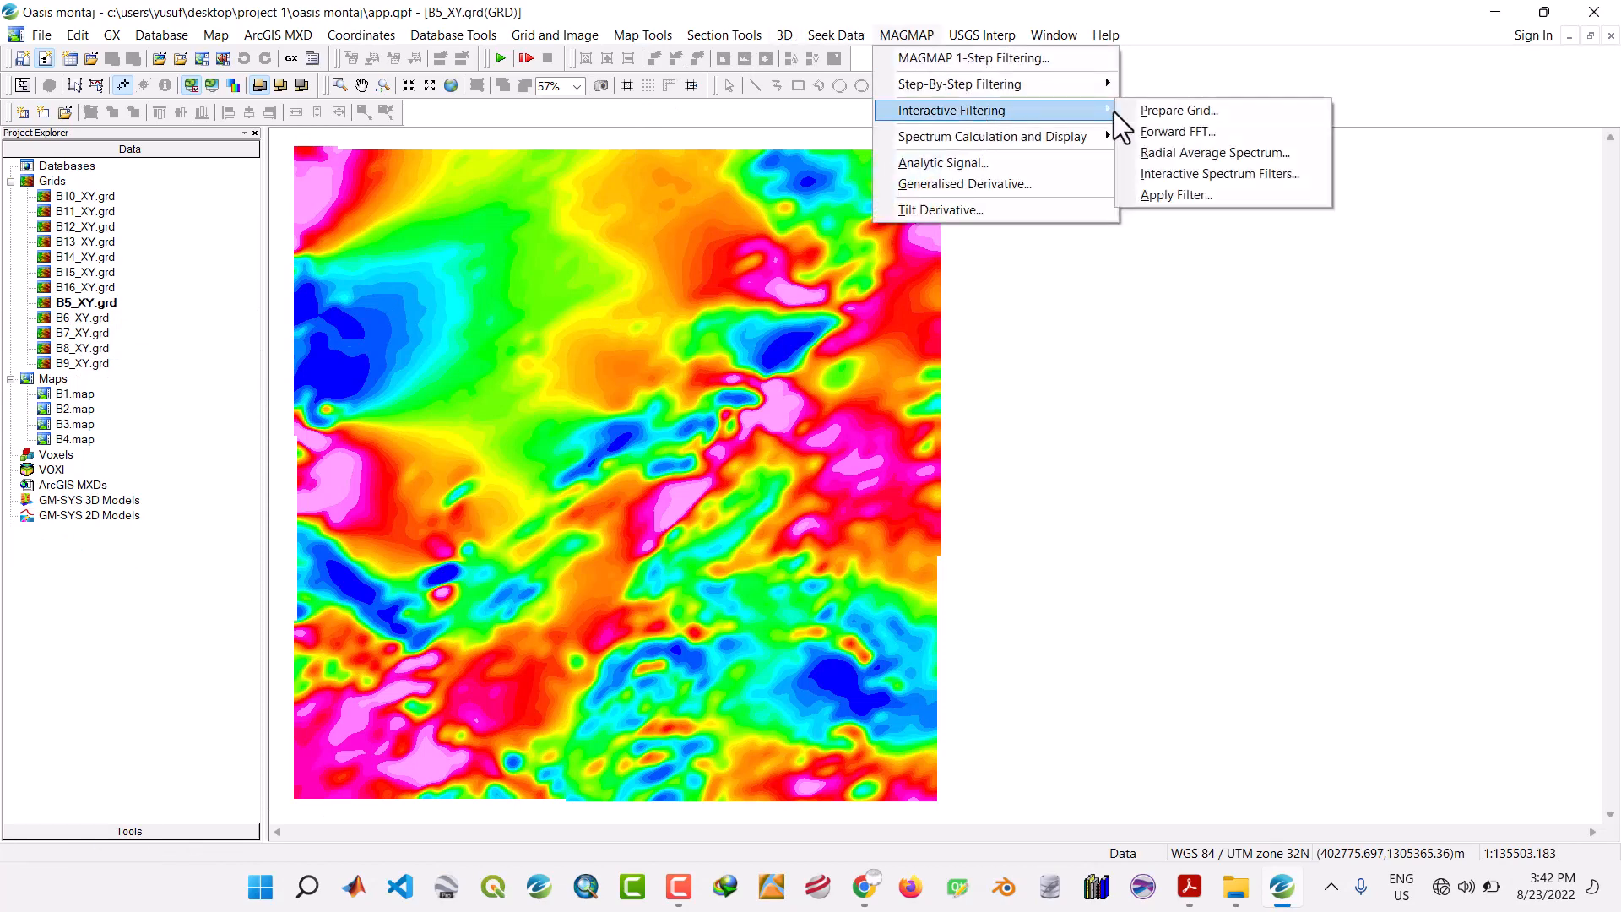
left_click(1177, 111)
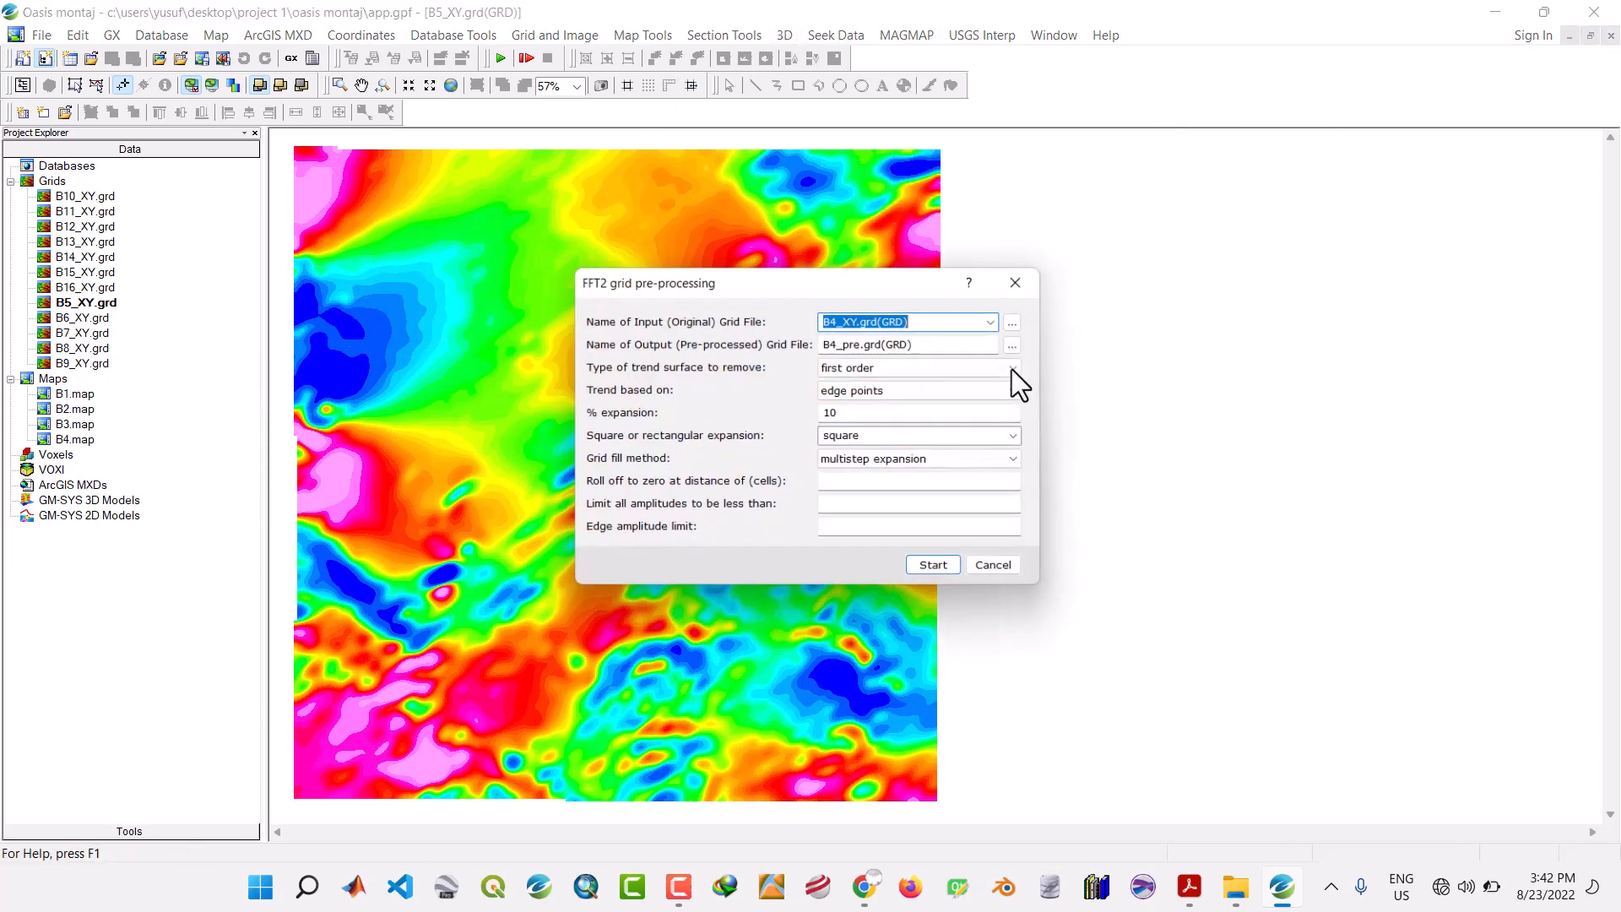
left_click(1000, 318)
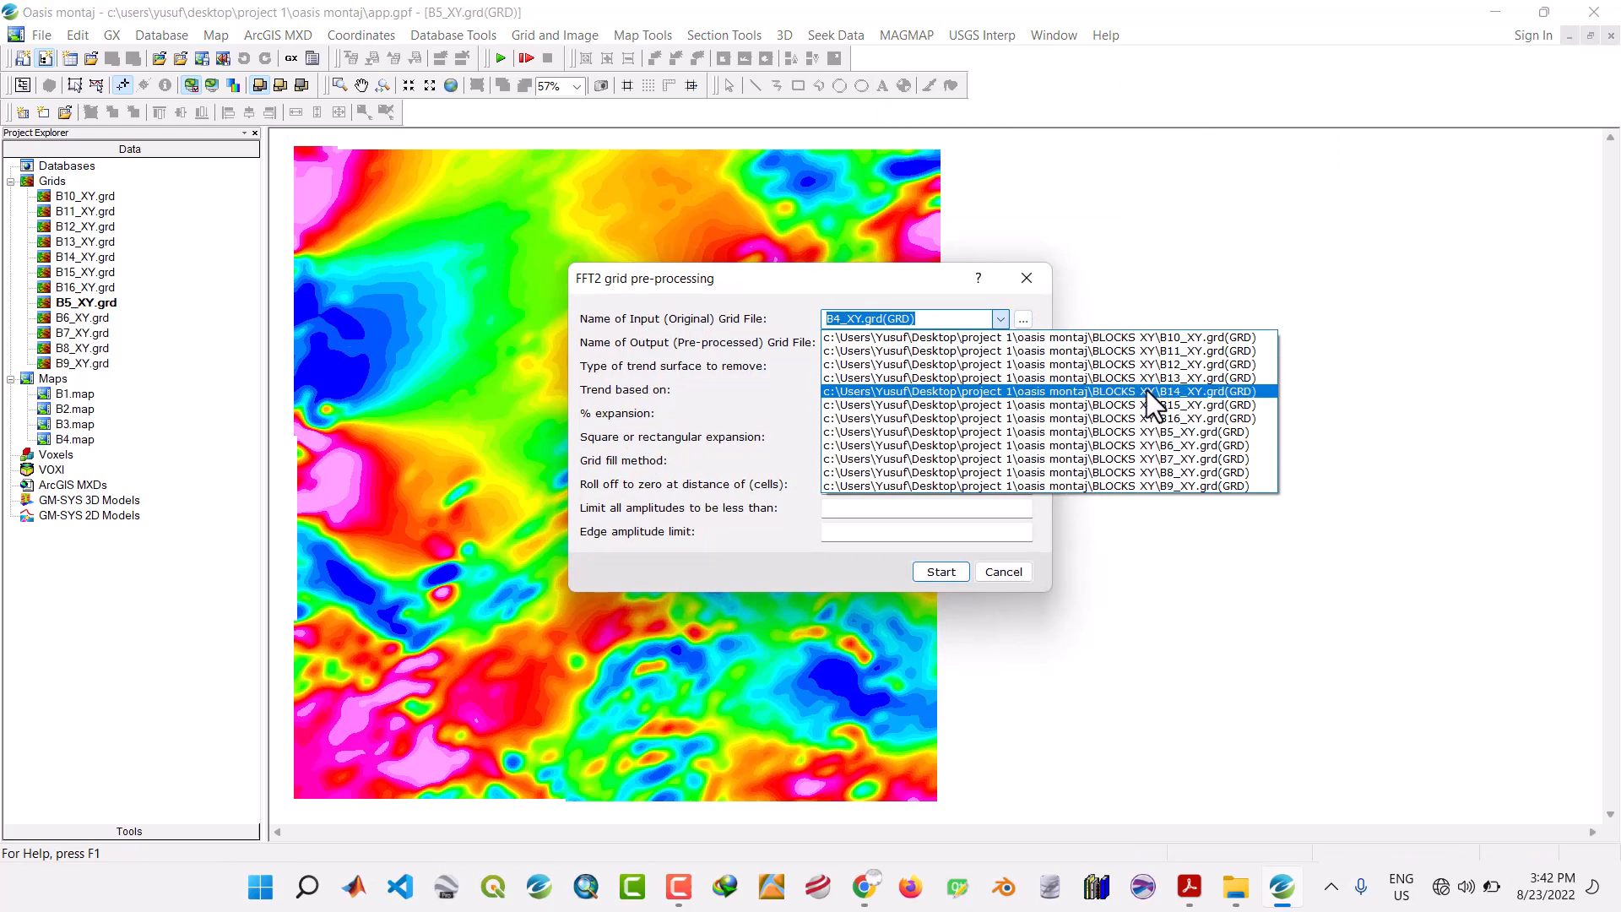
left_click(1154, 433)
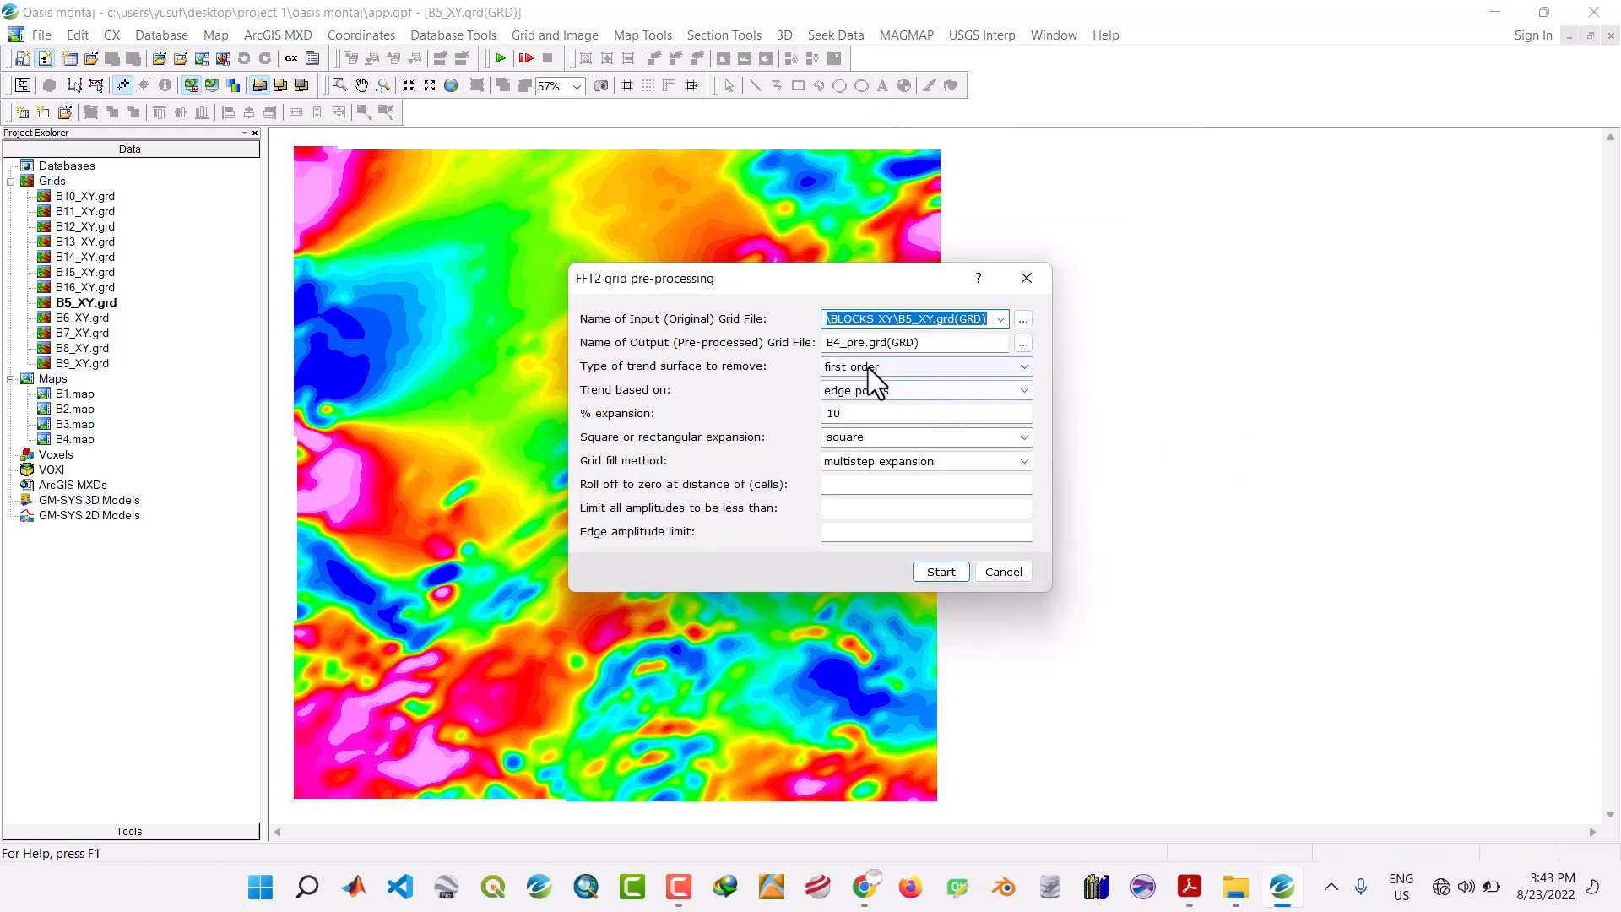
left_click(844, 348)
key("BackSpace")
type("5")
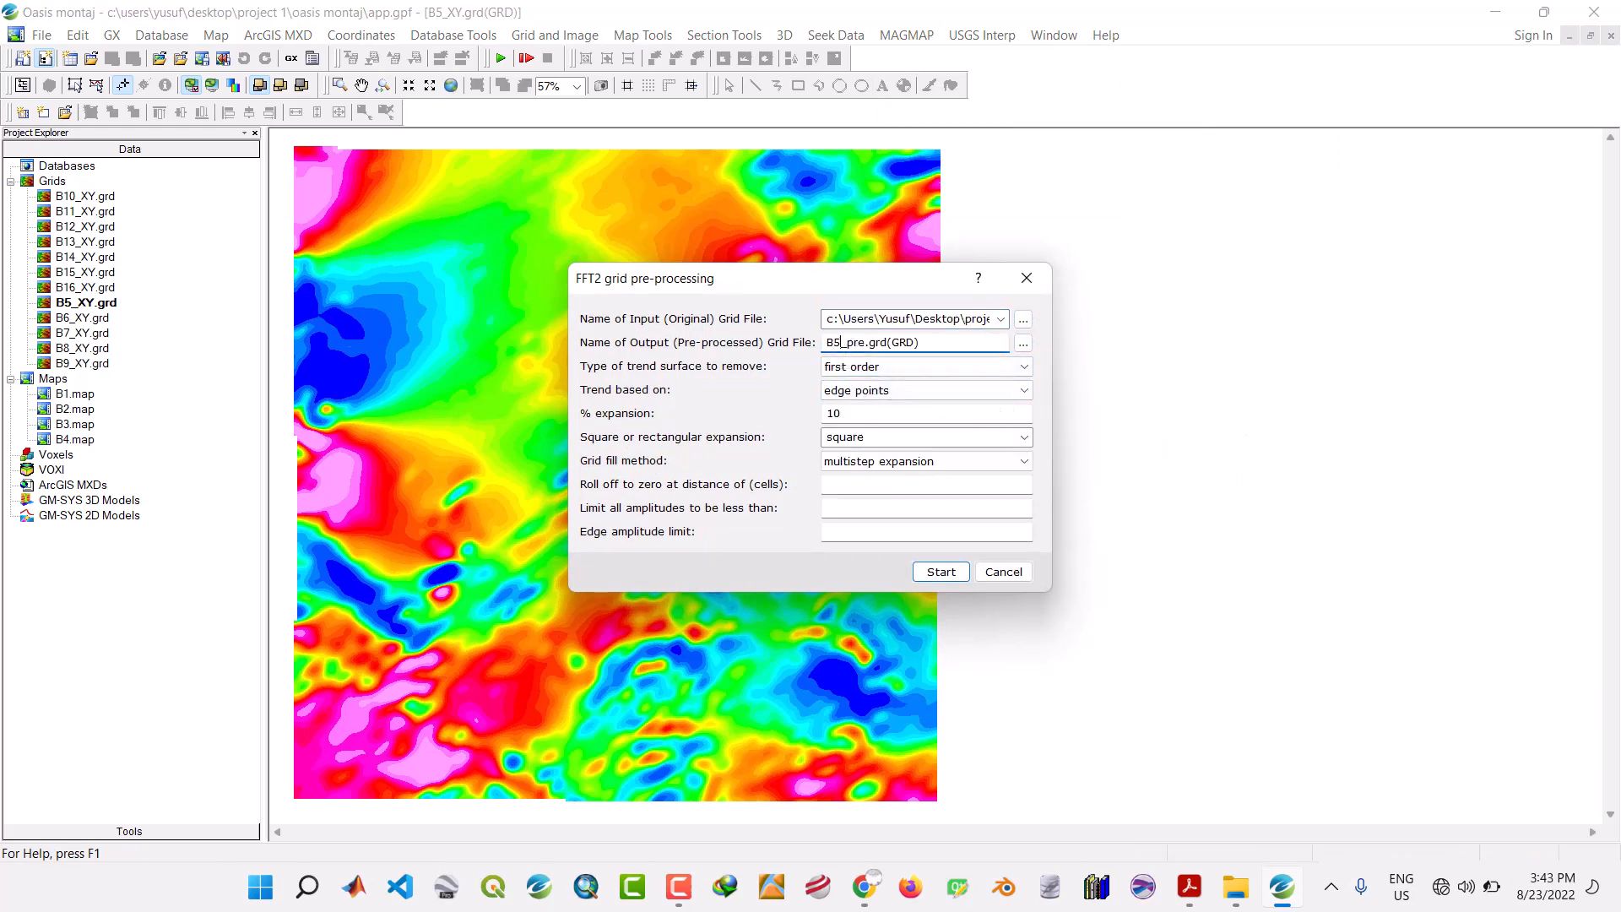
left_click(957, 572)
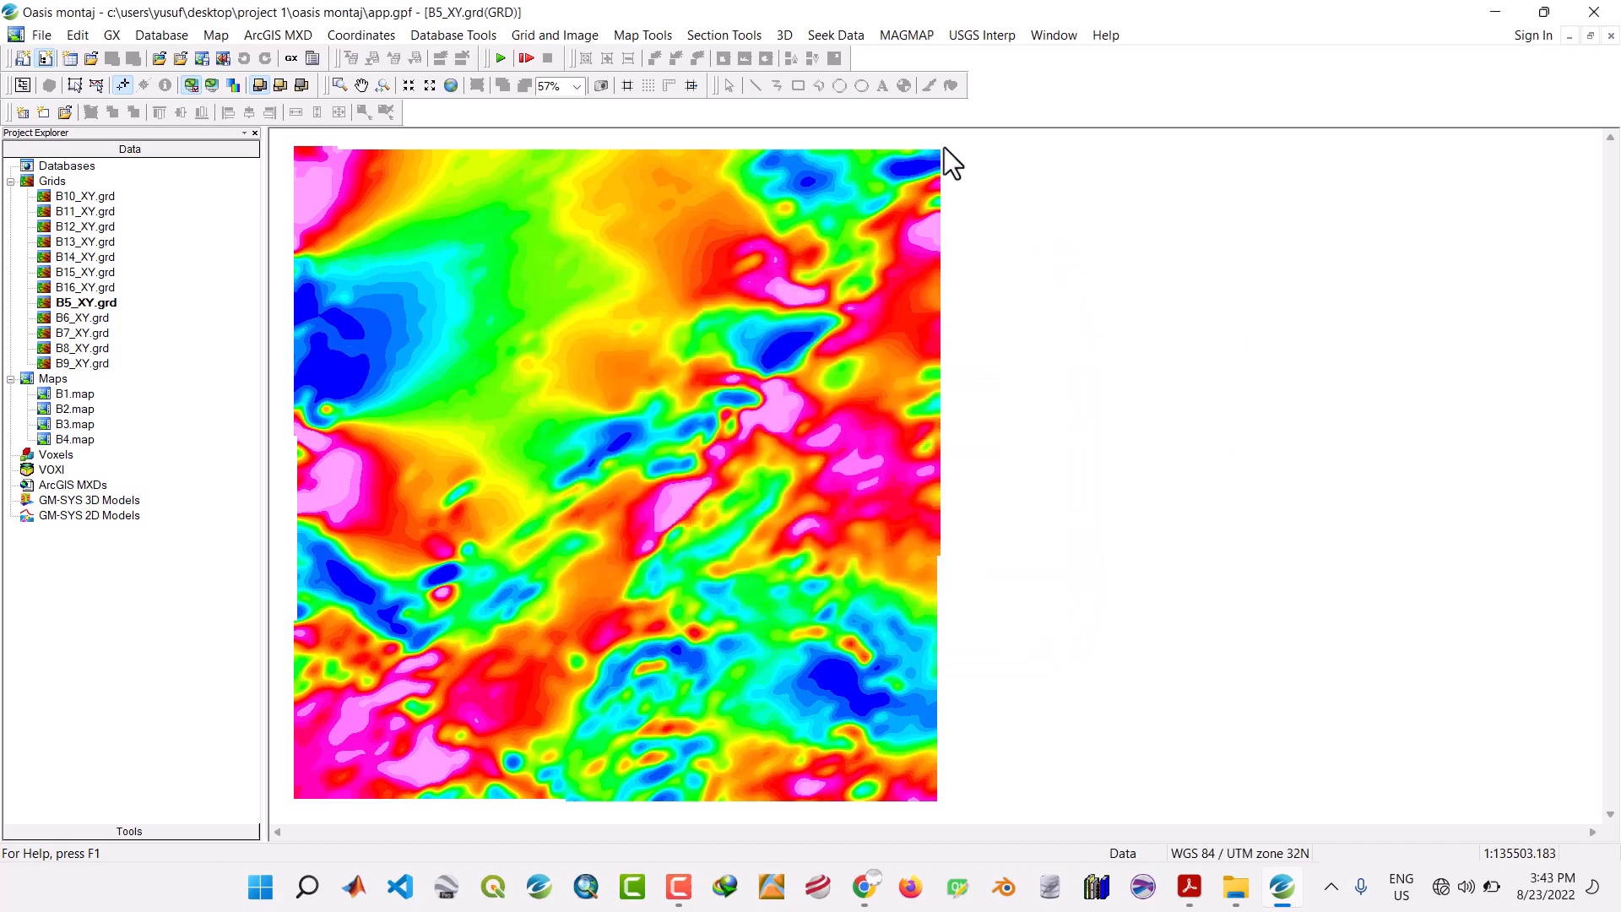
Run the Forward FFT on the pre-processed grid B5_pre.grd.
left_click(910, 38)
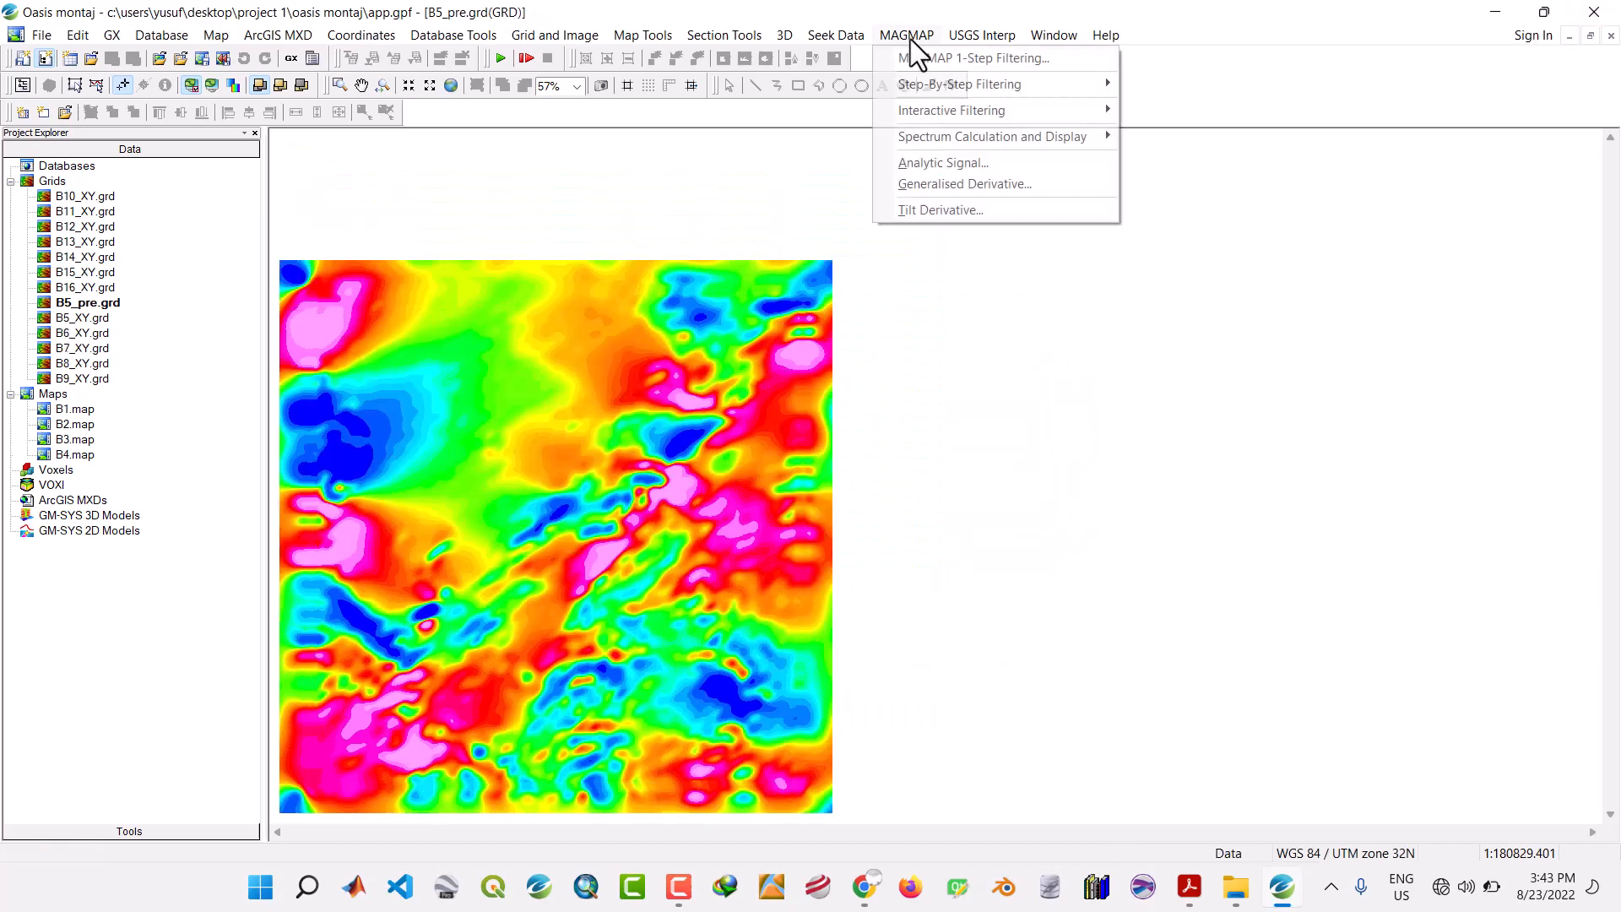
mouse_move(959, 111)
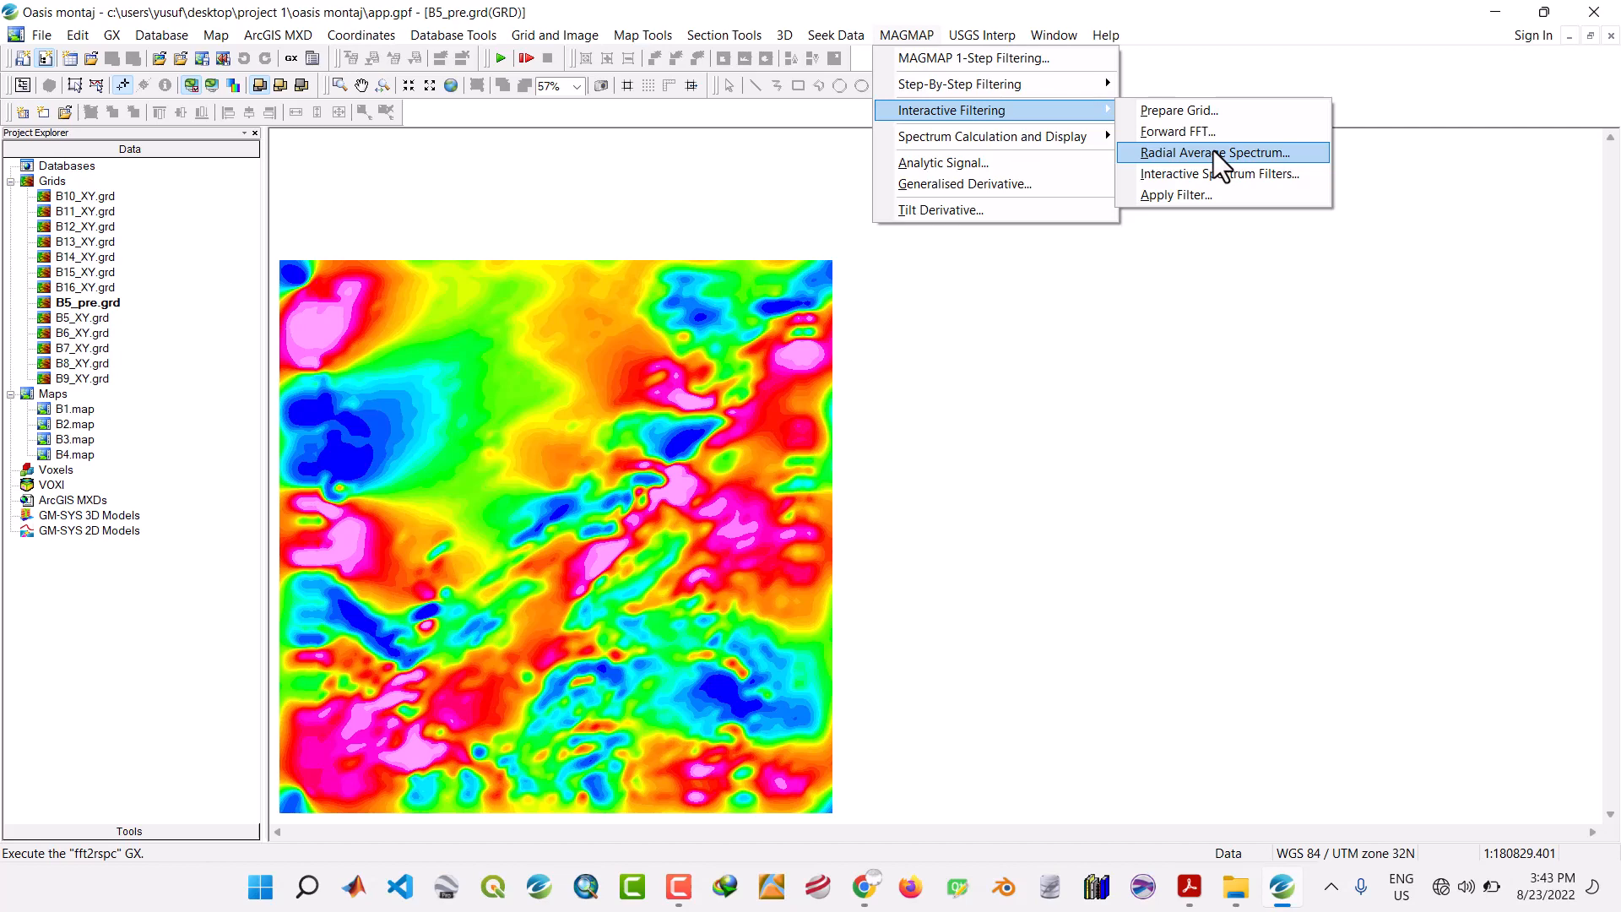
left_click(1213, 138)
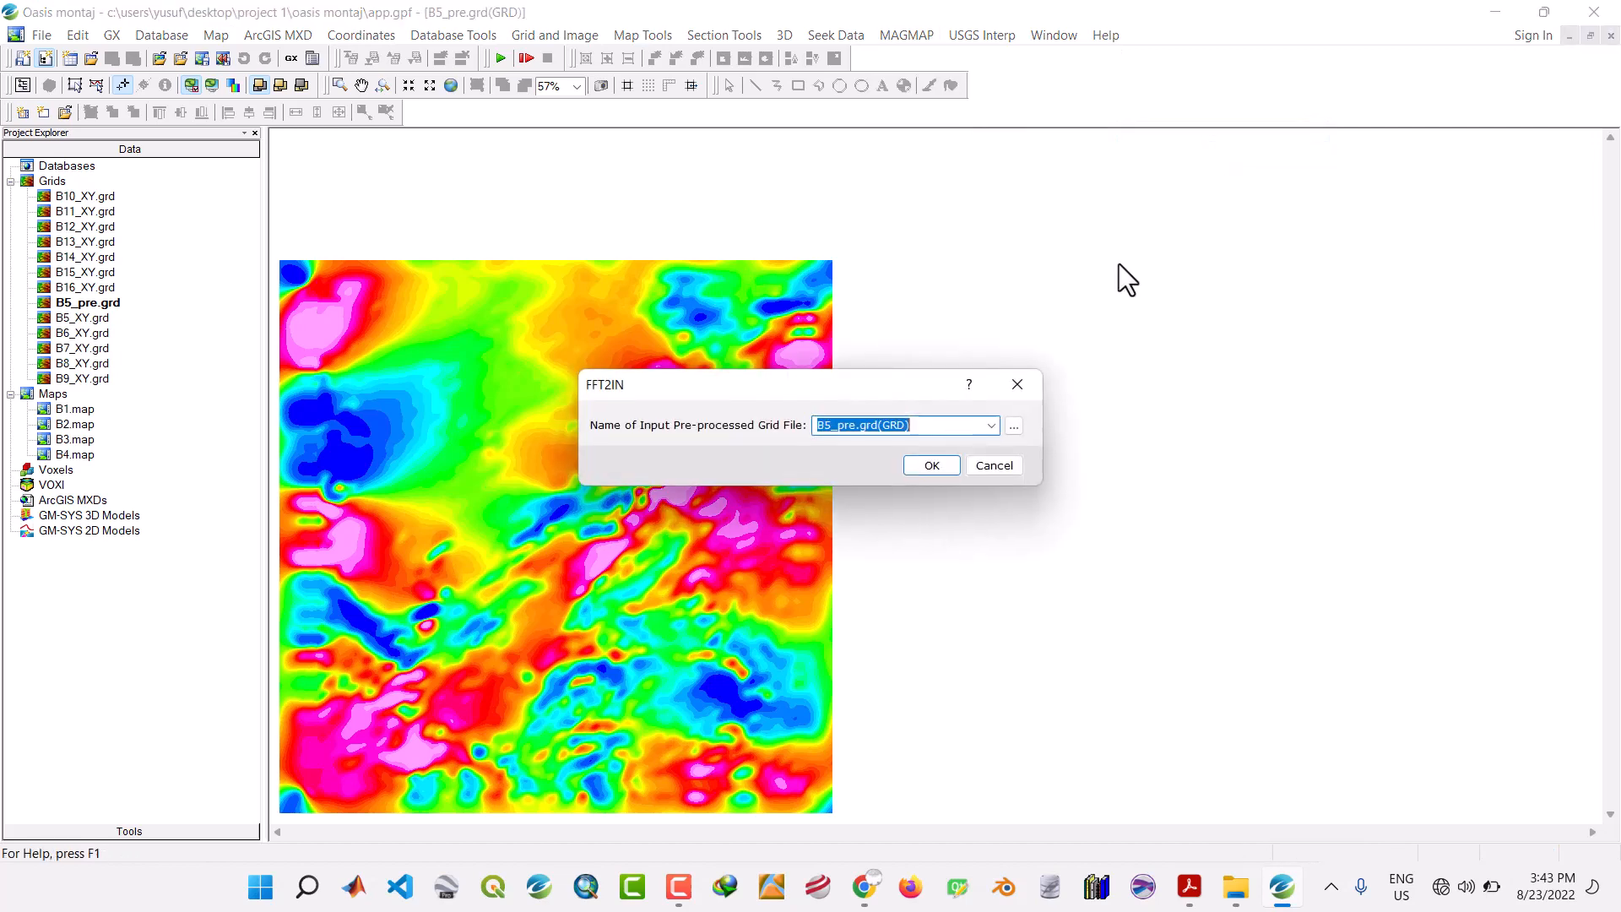
left_click(929, 469)
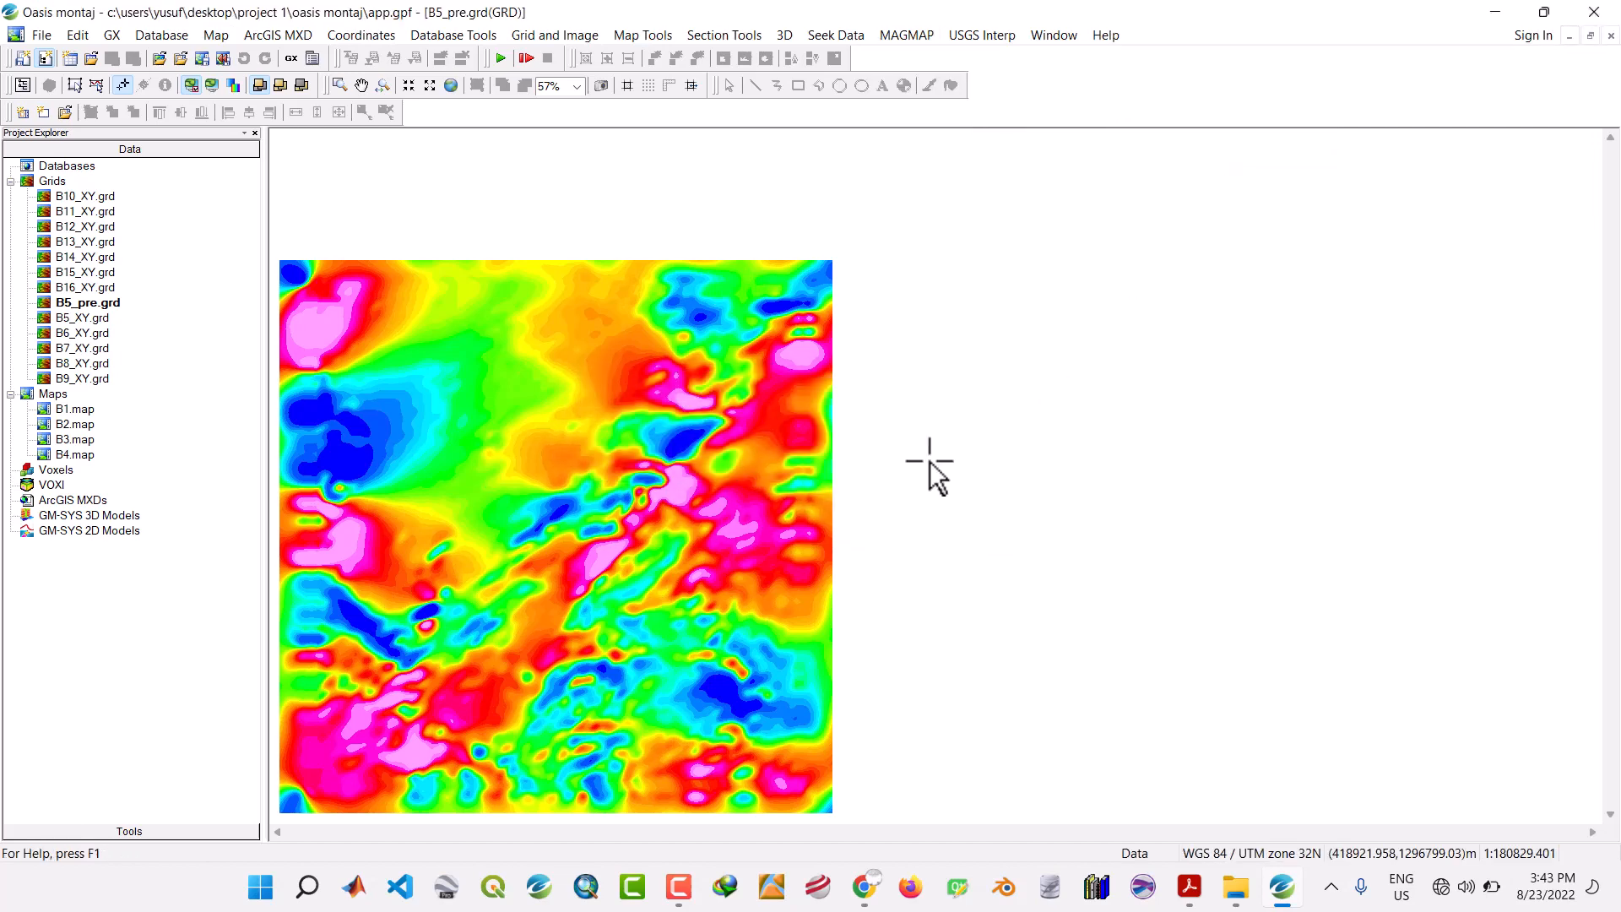
Compute the radial average spectrum of the B5_pre_trn.grd transform, naming the output spectrum file B5.SPC.
left_click(907, 35)
mouse_move(950, 115)
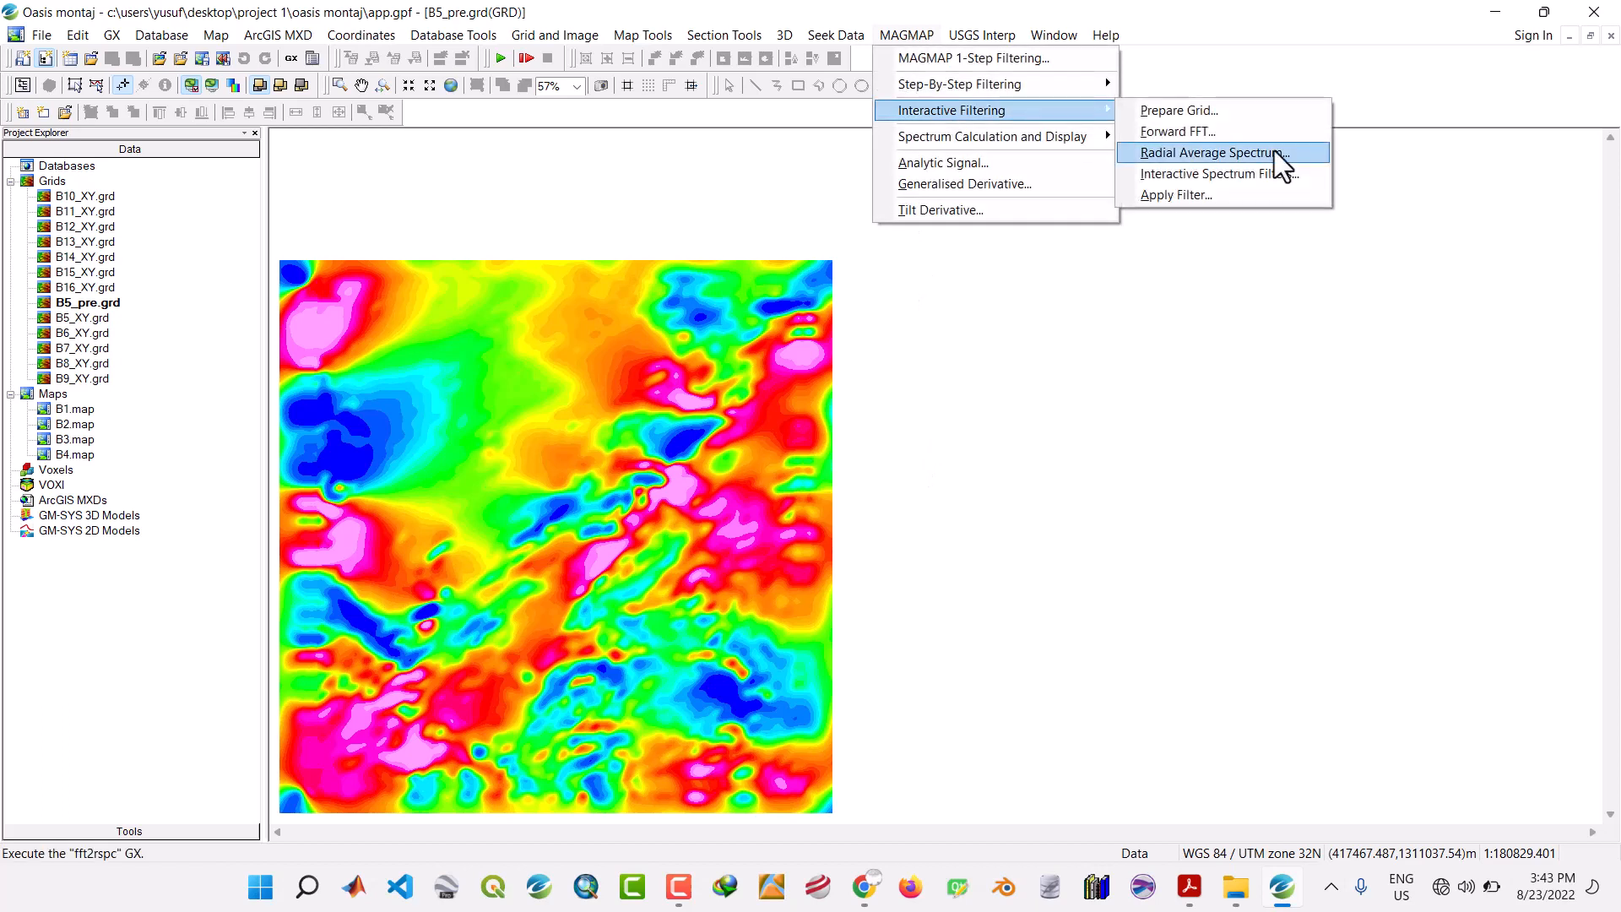
left_click(1198, 153)
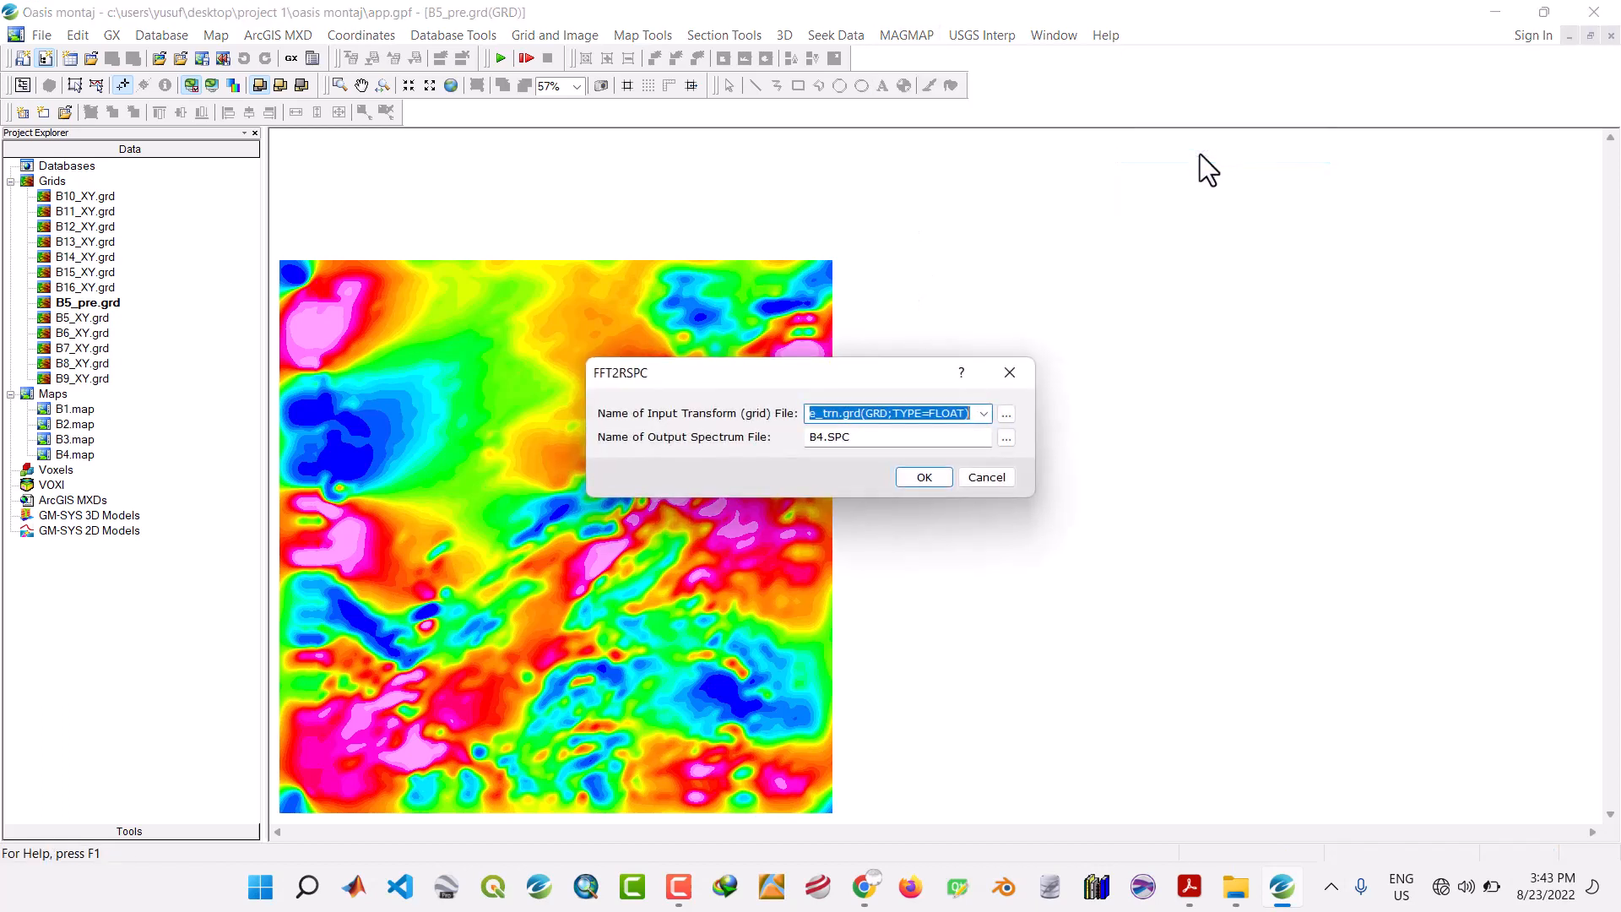
left_click(827, 438)
key("BackSpace")
type("5")
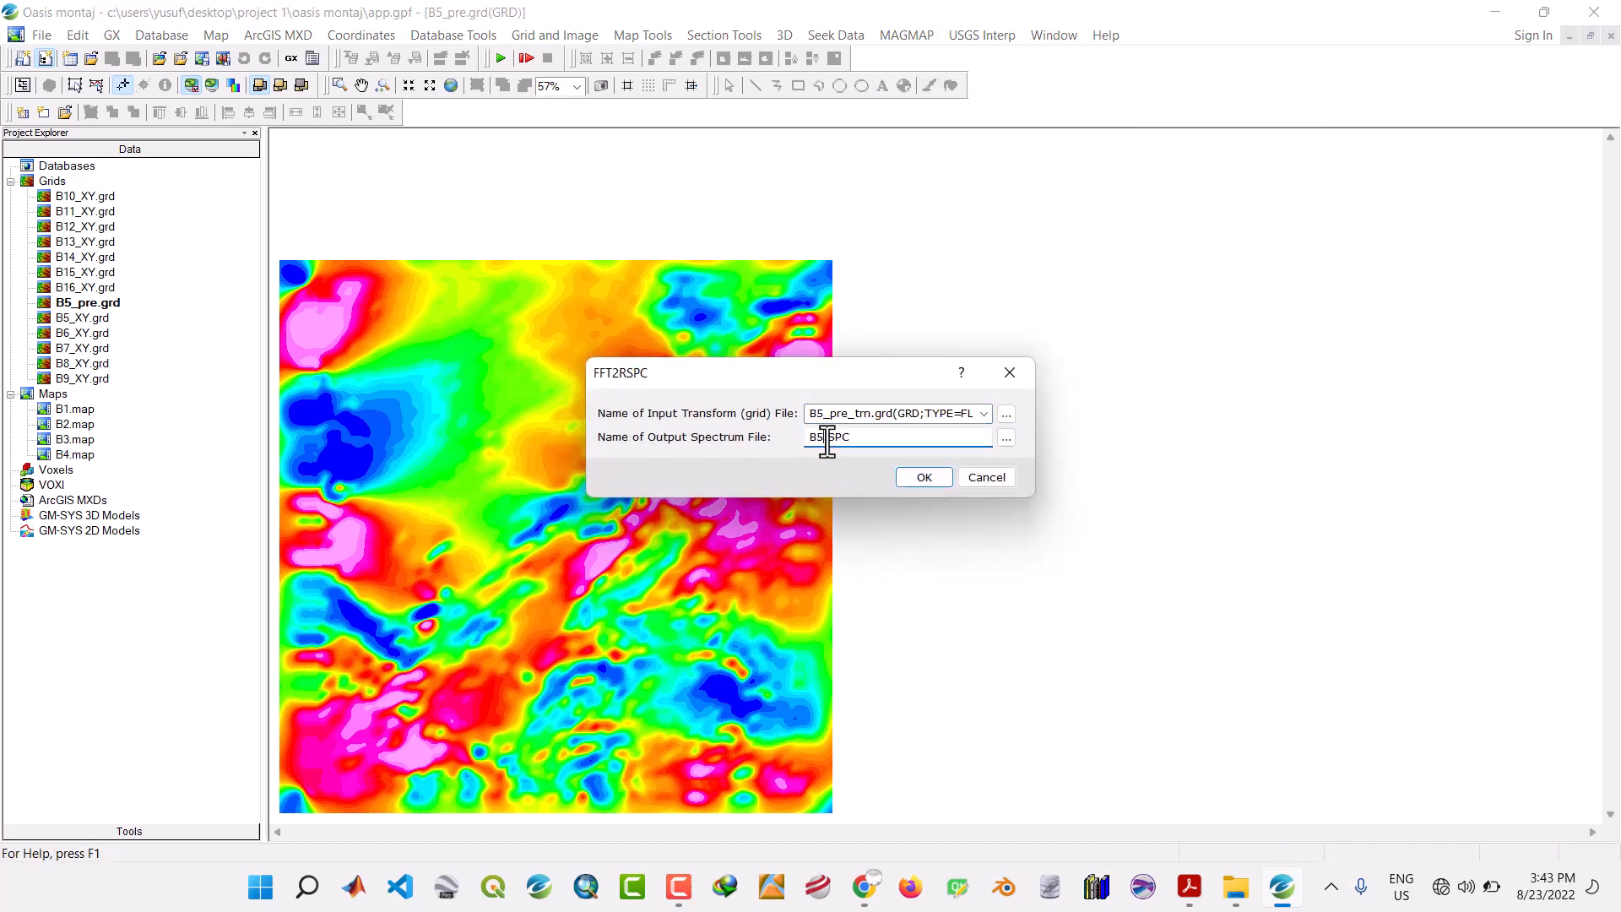
left_click(919, 478)
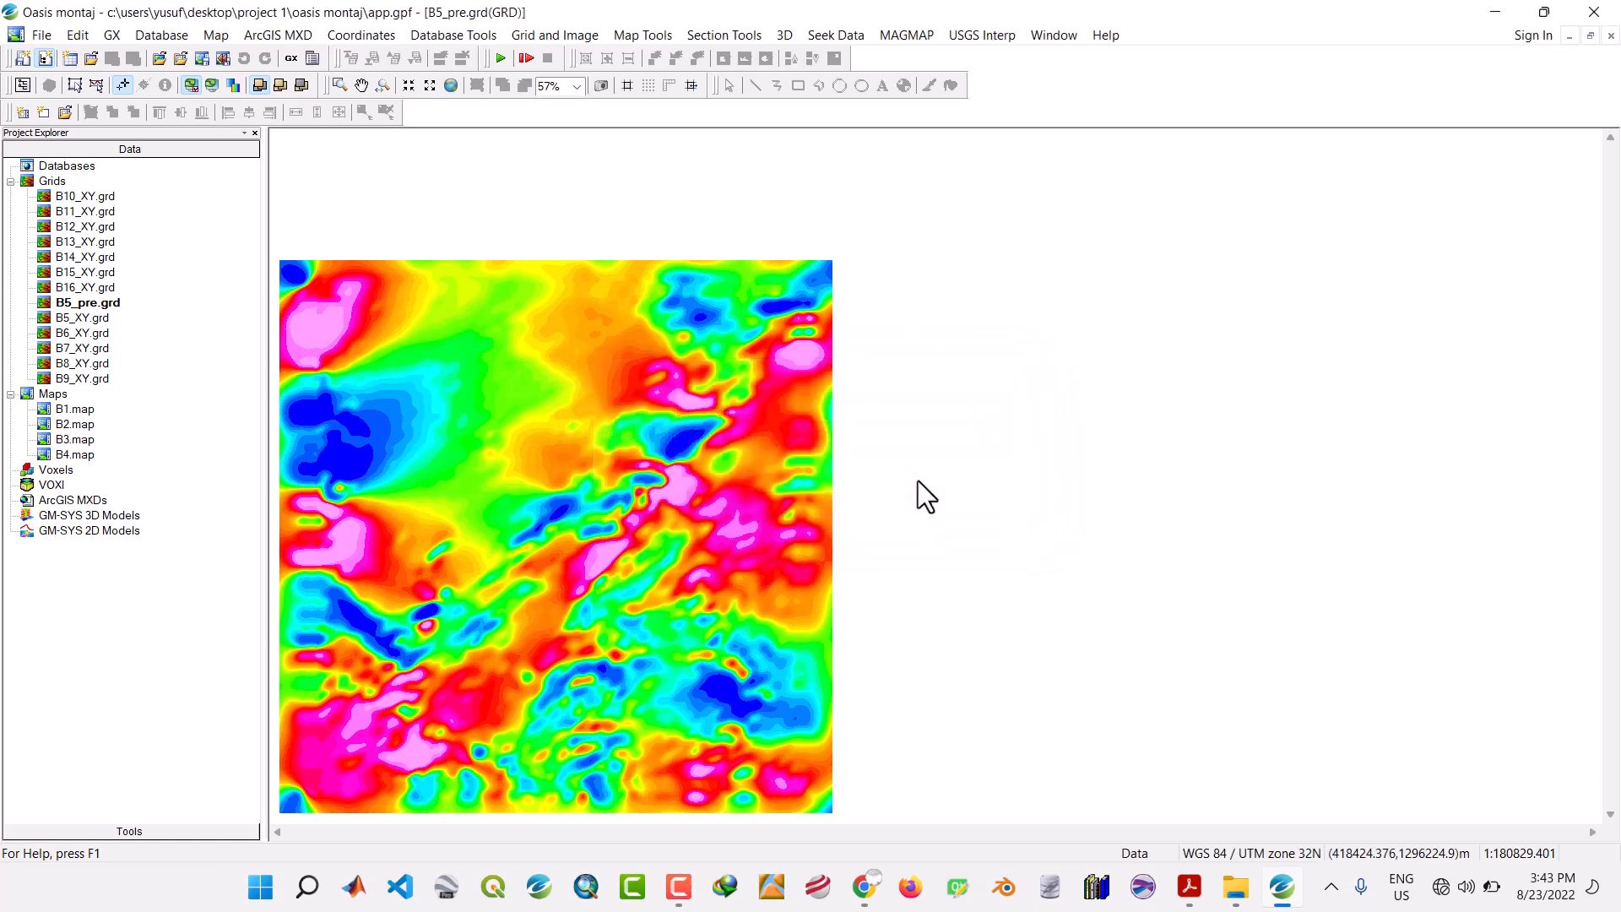
Display the radially averaged power spectrum map from the spectrum file B5.SPC.
left_click(897, 38)
mouse_move(928, 140)
left_click(1197, 160)
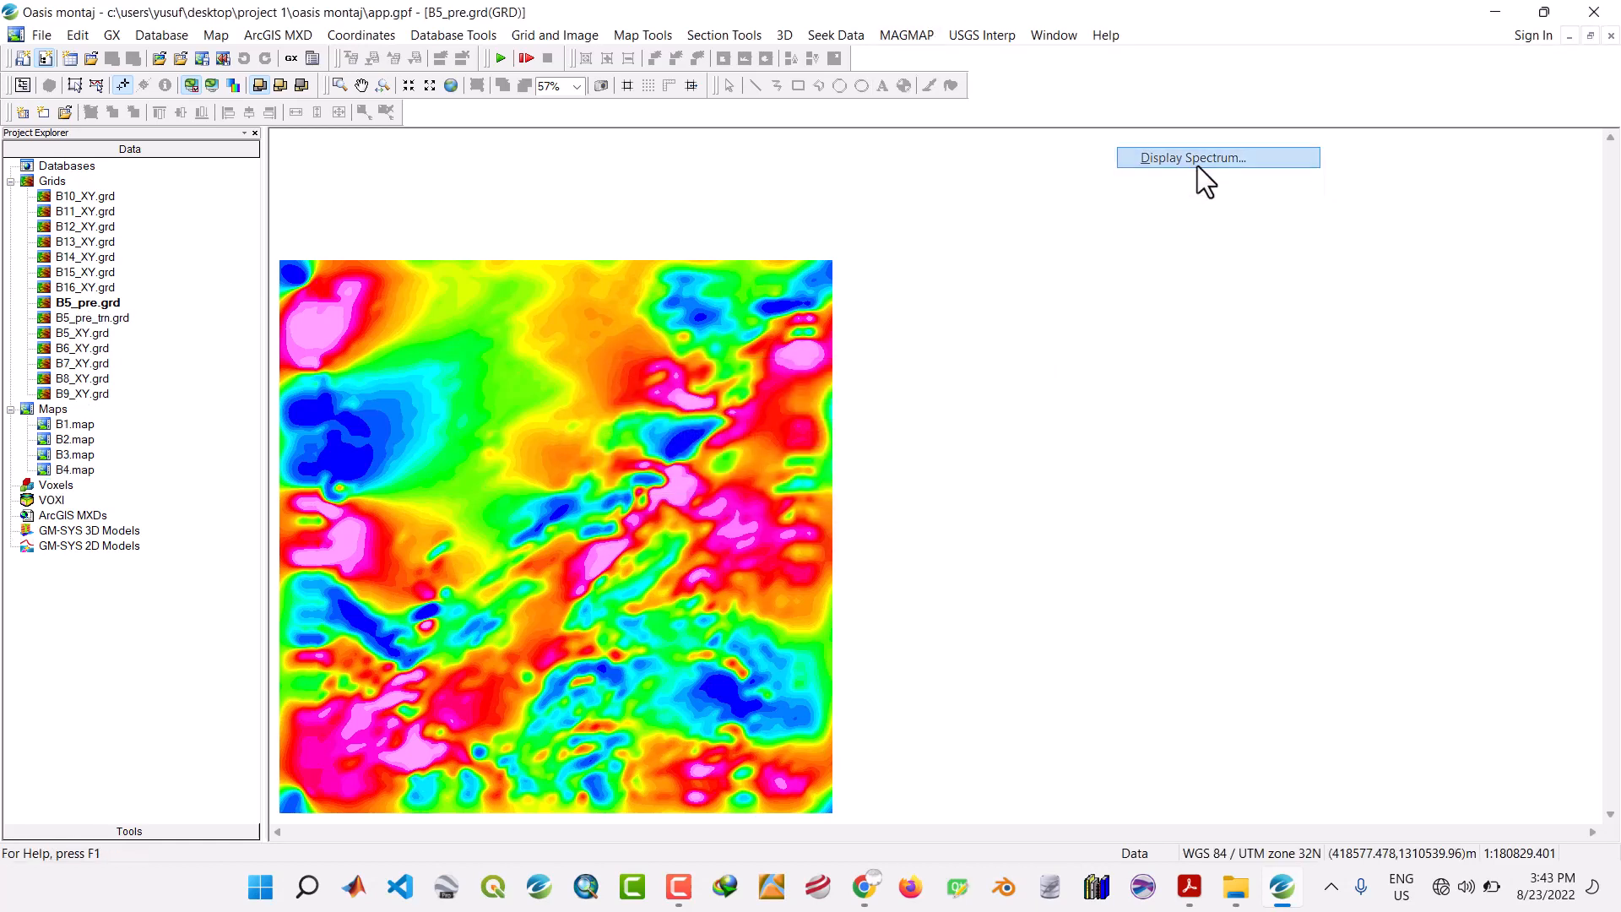
left_click(859, 462)
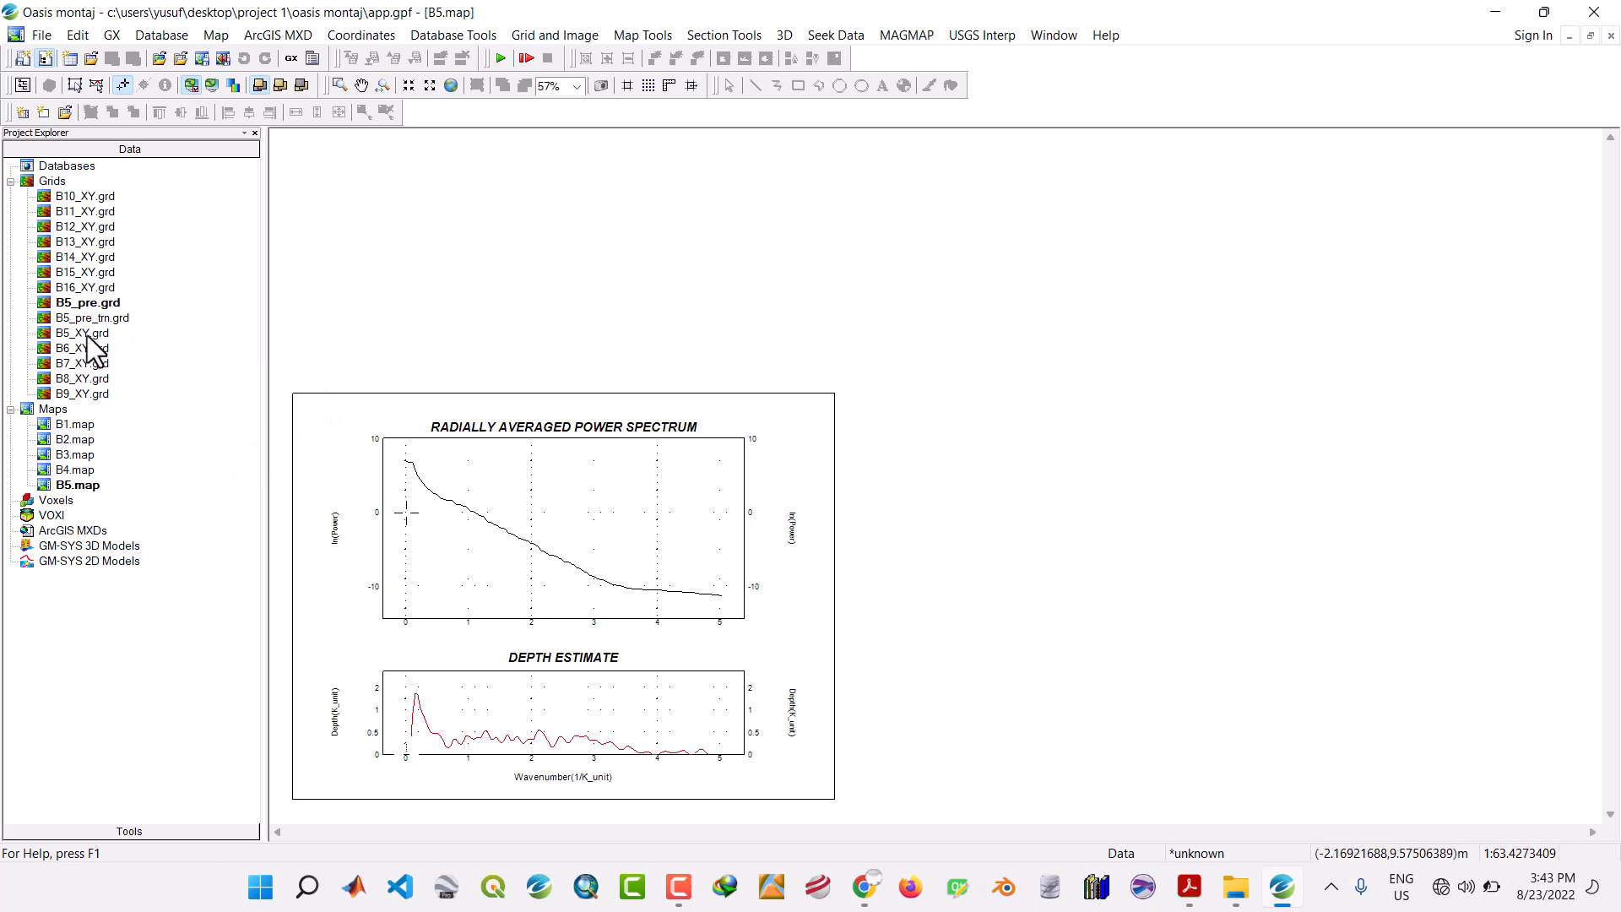
Remove the B5_pre, B5_pre_trn and B5_XY grids from the project.
right_click(86, 306)
left_click(134, 345)
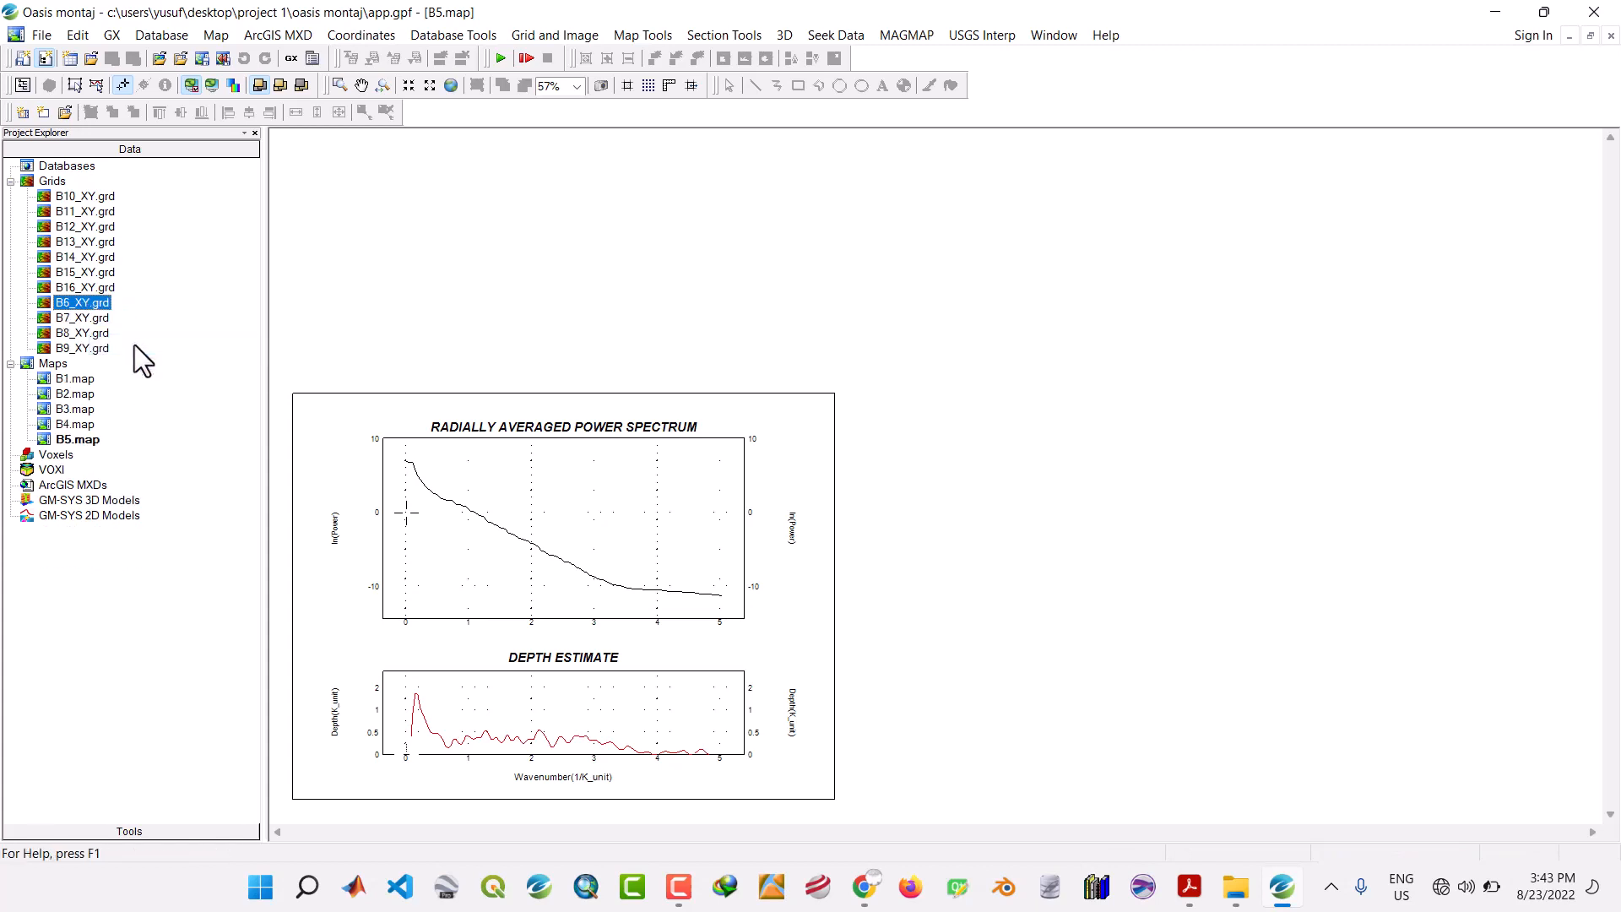
Display the B6_XY.grd grid and prepare it for the FFT, naming the pre-processed output grid B6_pre.grd.
double_click(79, 307)
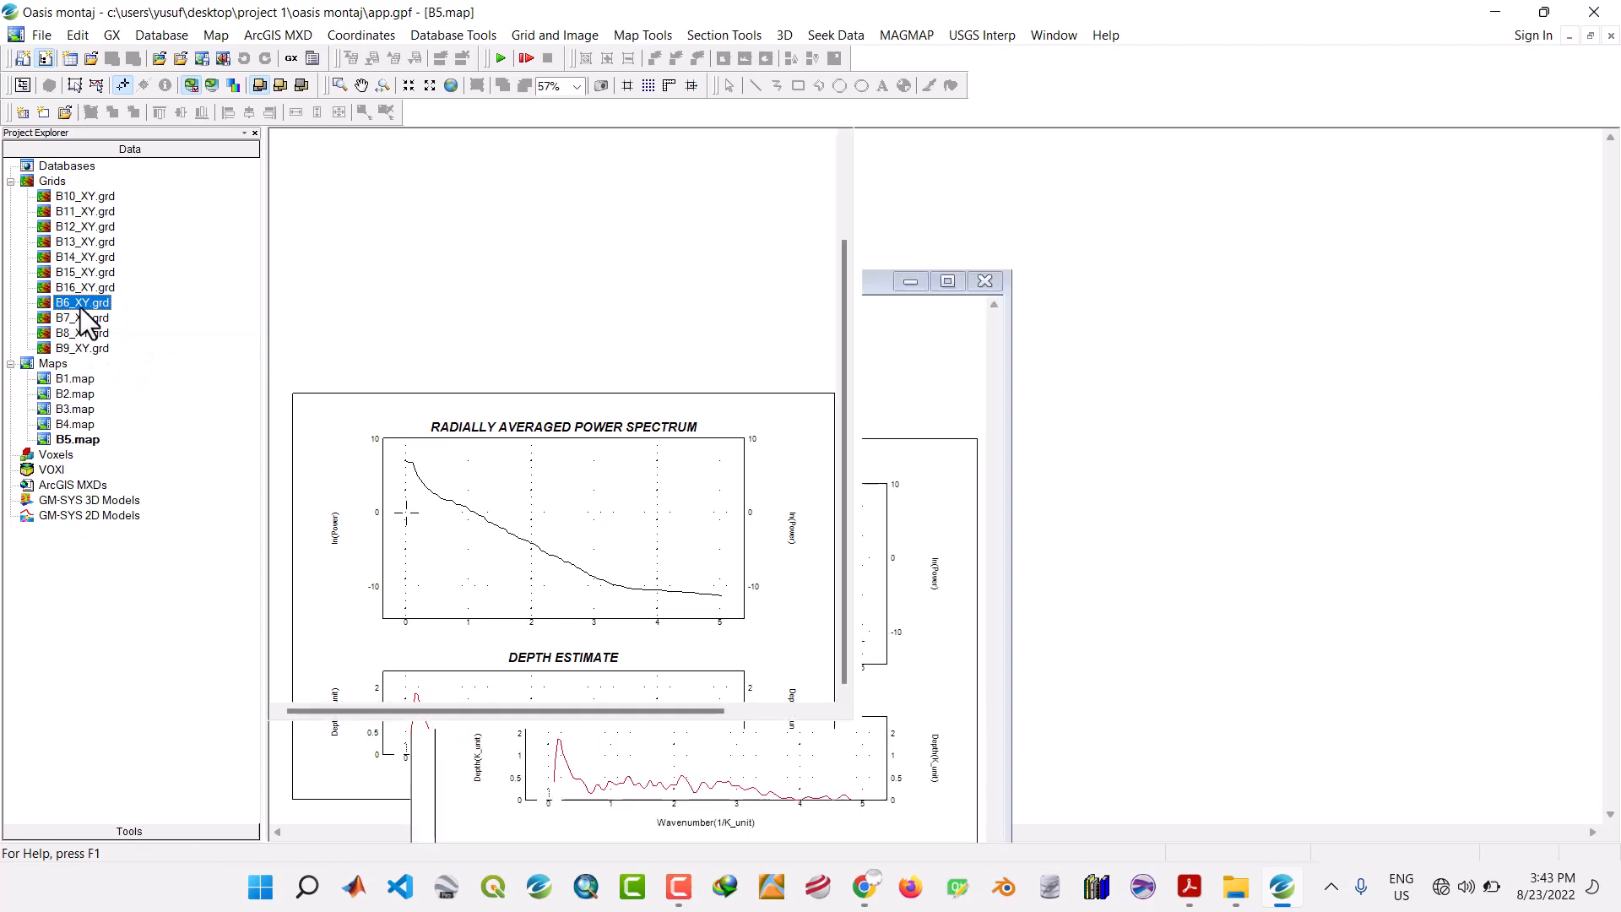
left_click(918, 34)
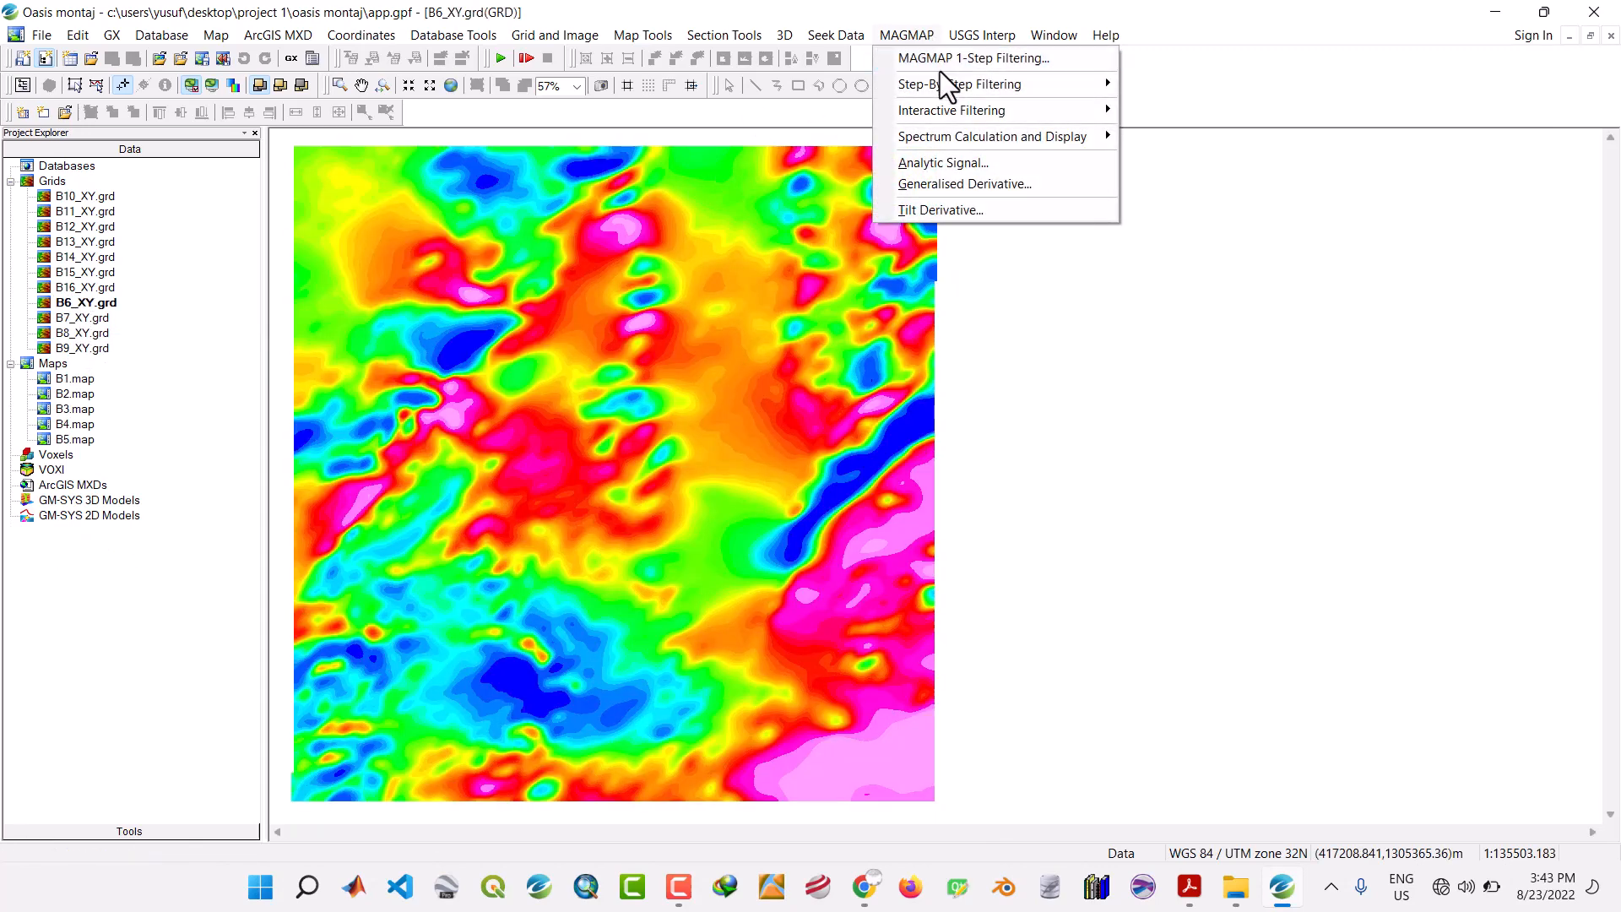
mouse_move(942, 107)
left_click(1182, 110)
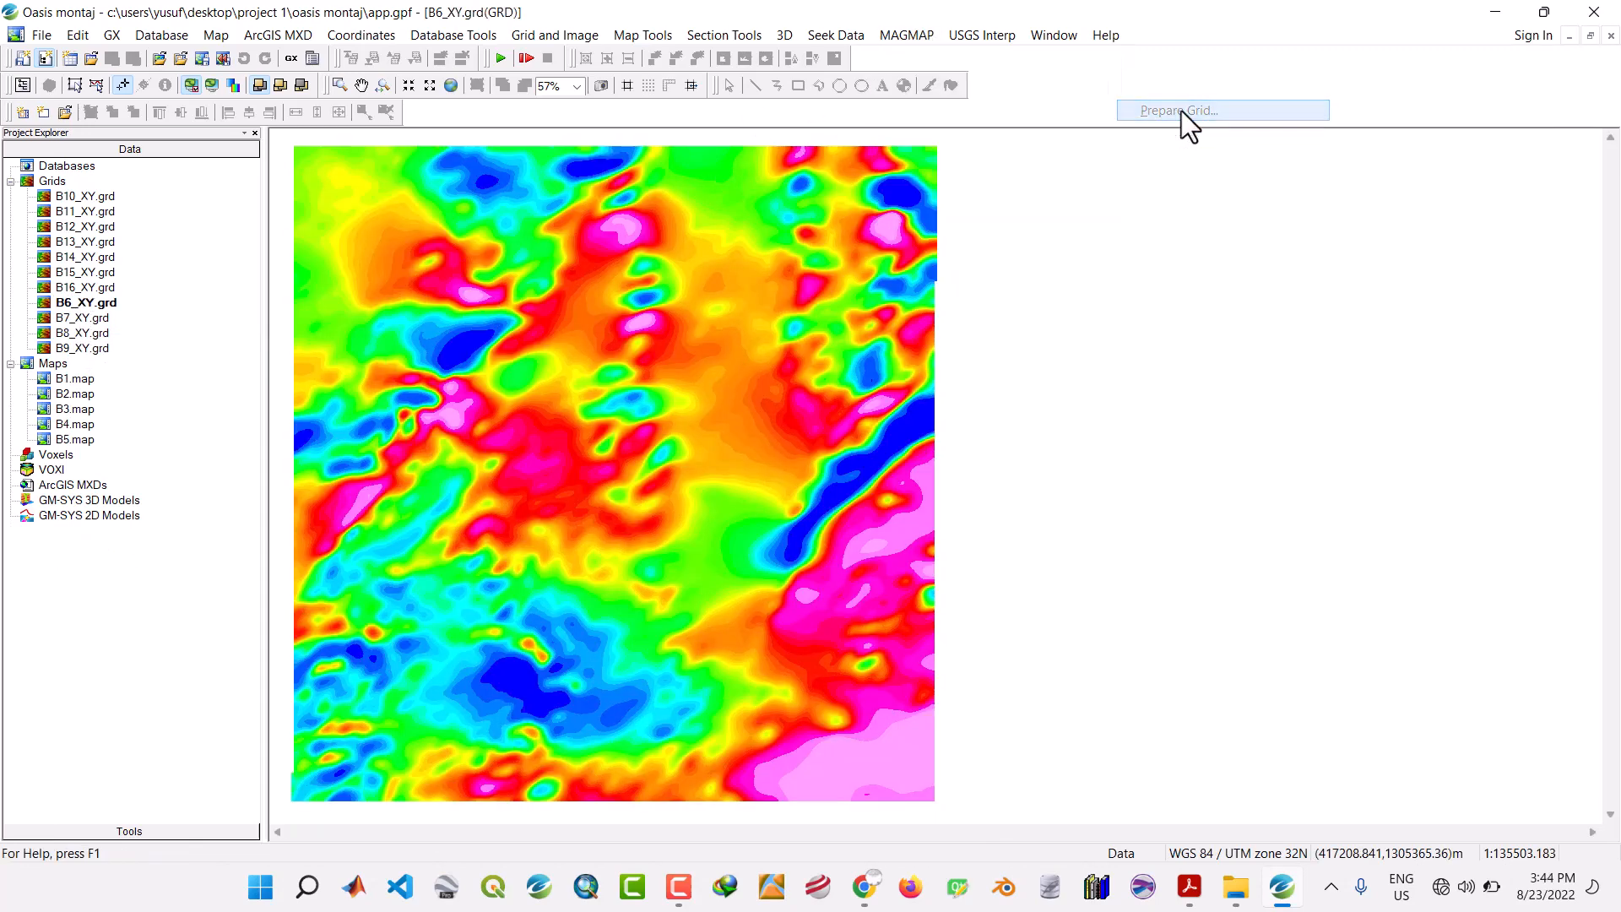
left_click(995, 321)
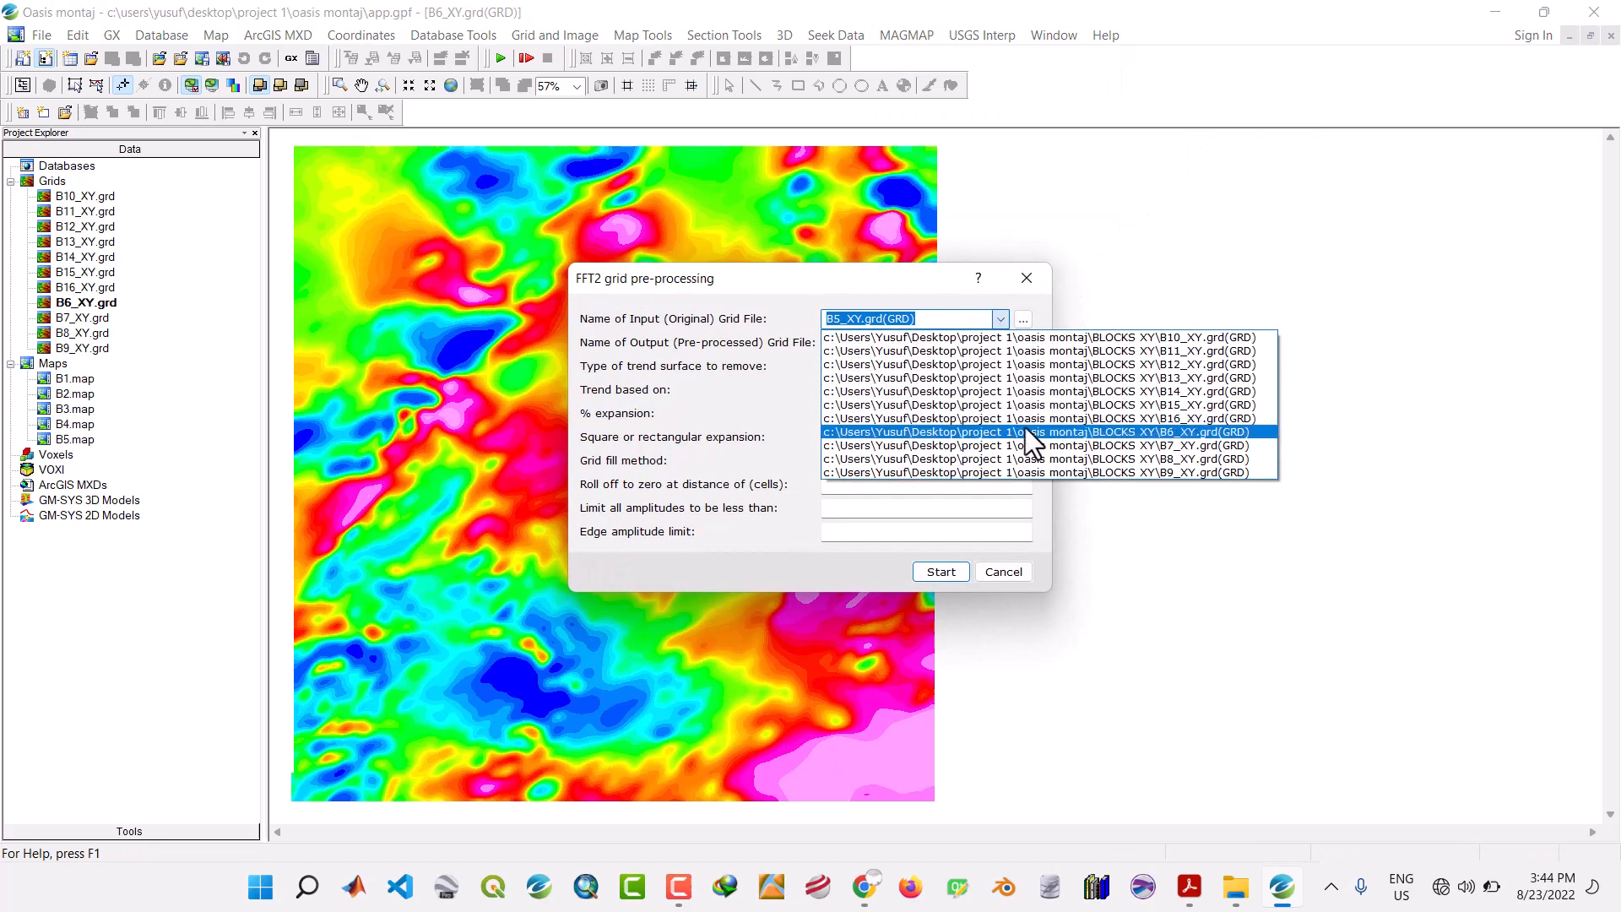
left_click(1163, 433)
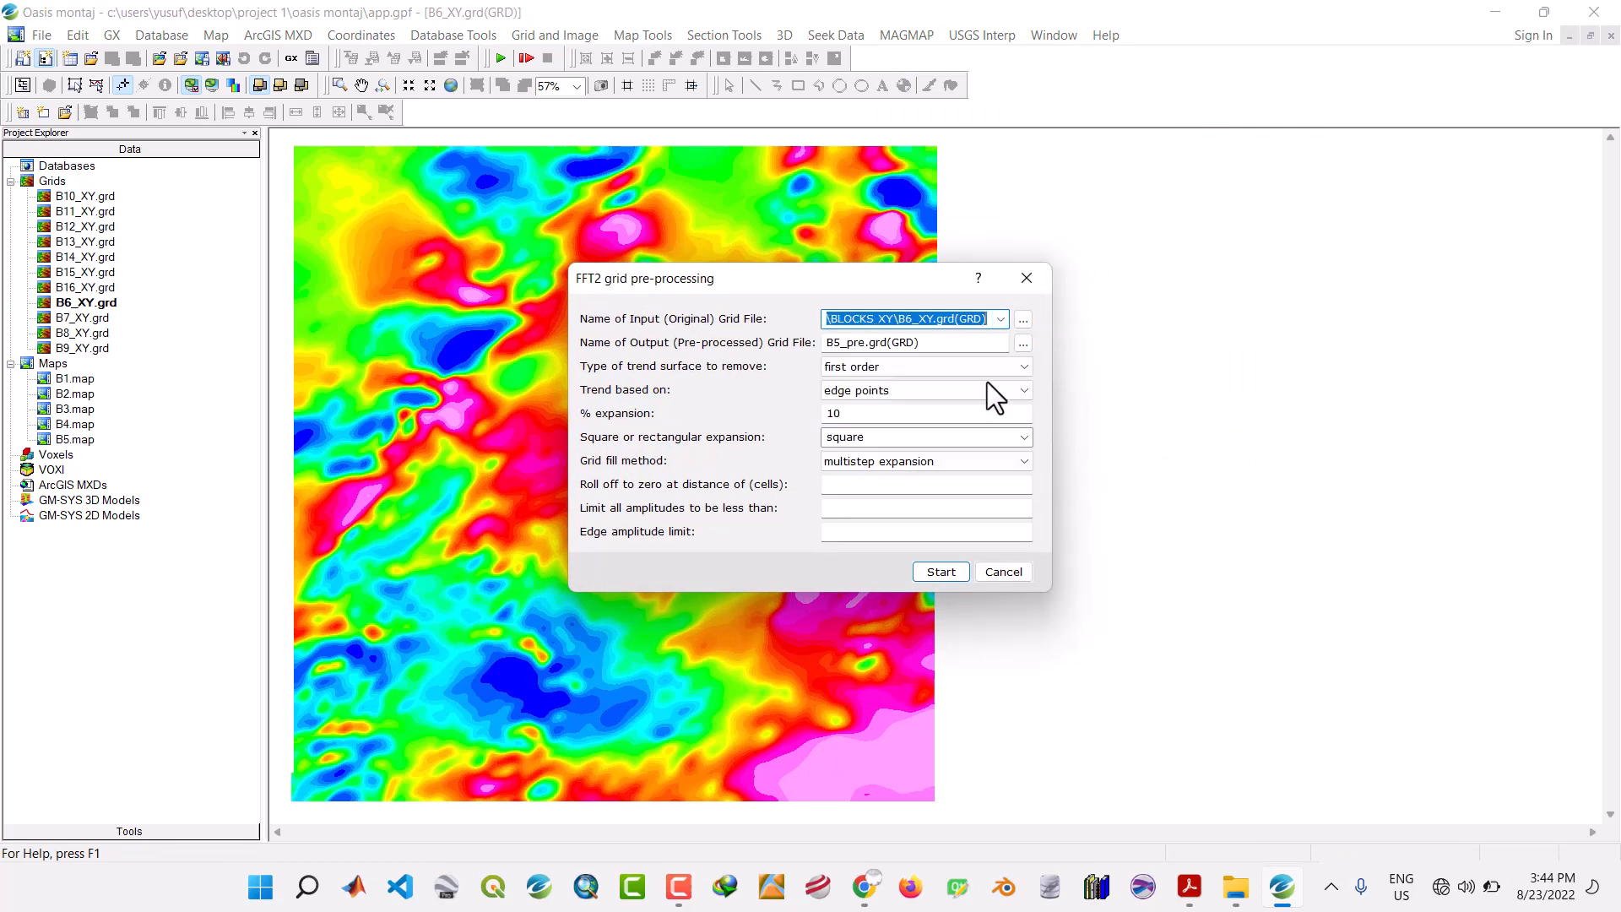
left_click(843, 342)
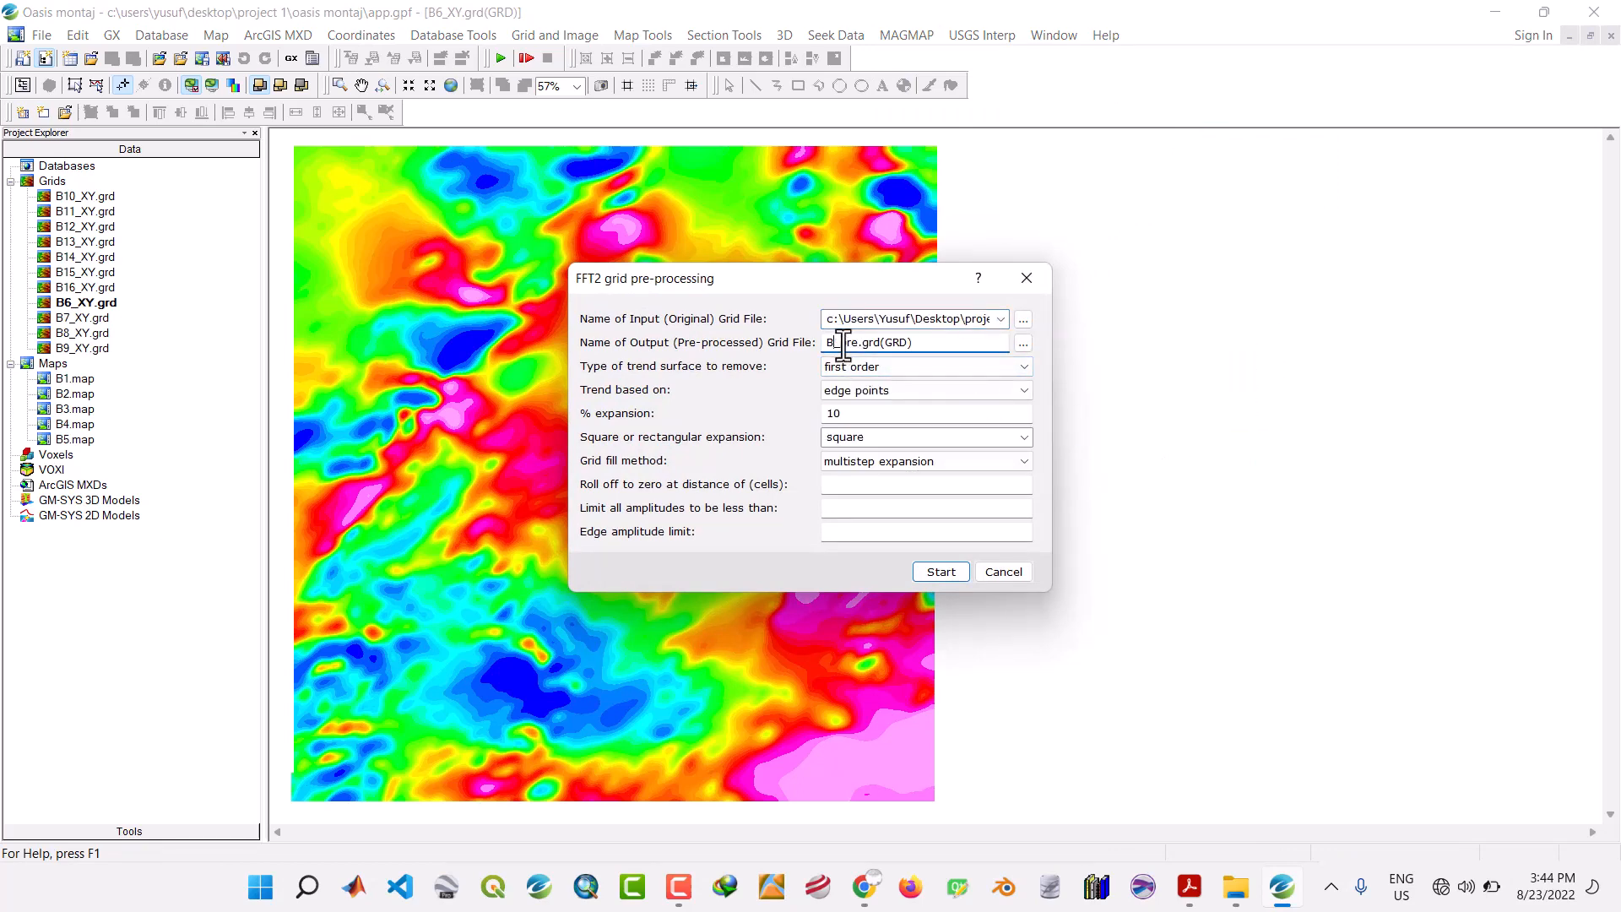
left_click(947, 567)
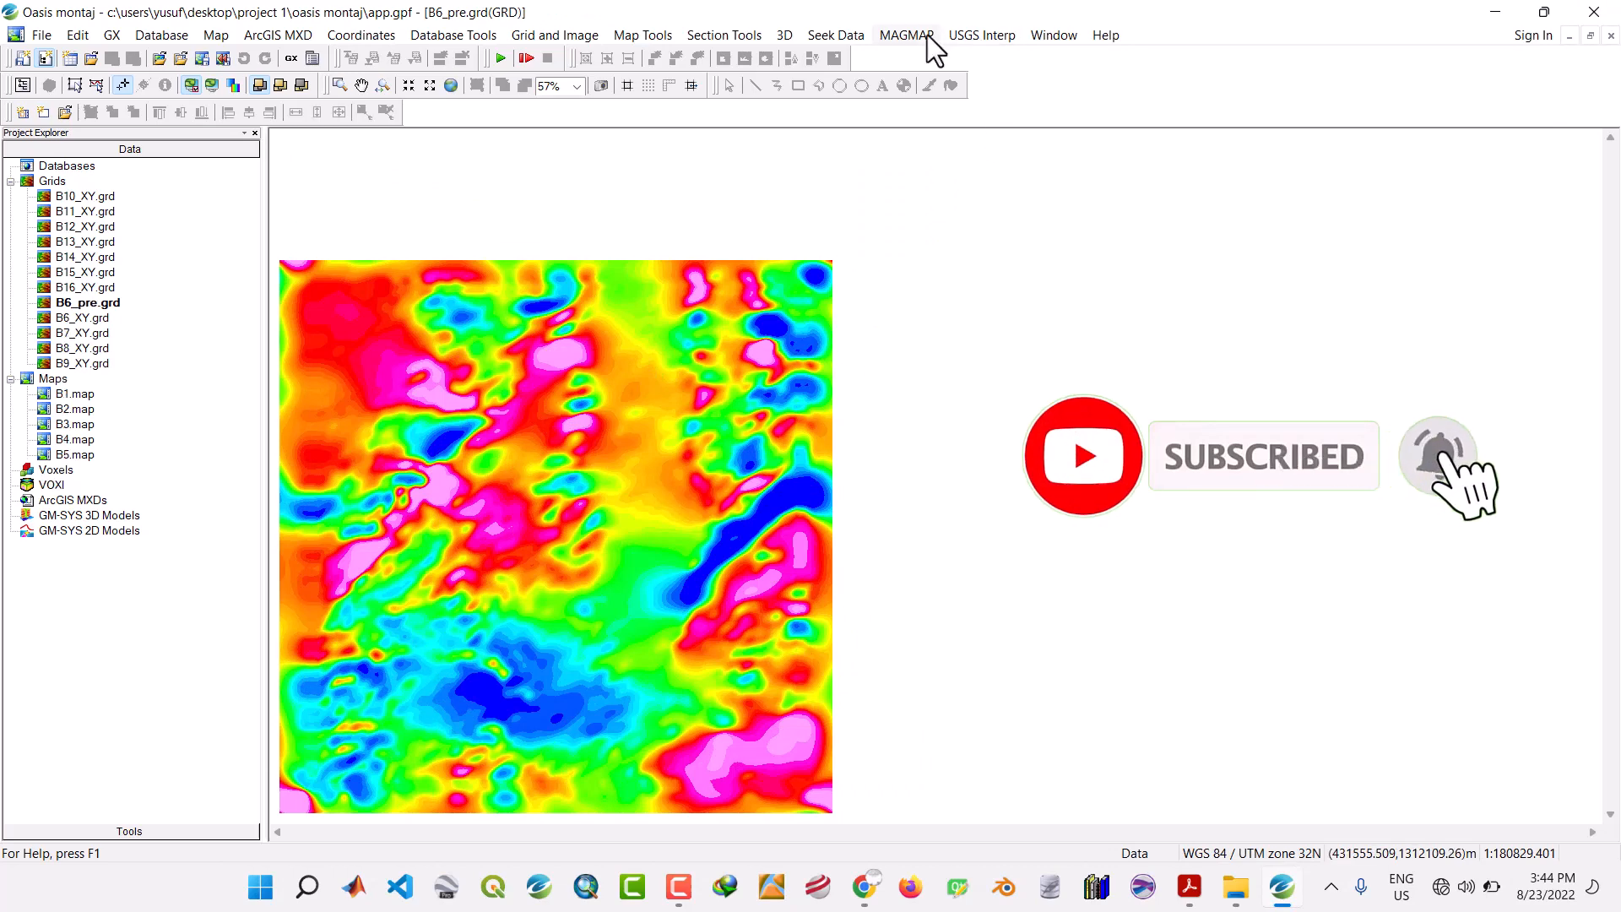
Run the Forward FFT on the pre-processed grid B6_pre.grd.
left_click(927, 34)
mouse_move(933, 112)
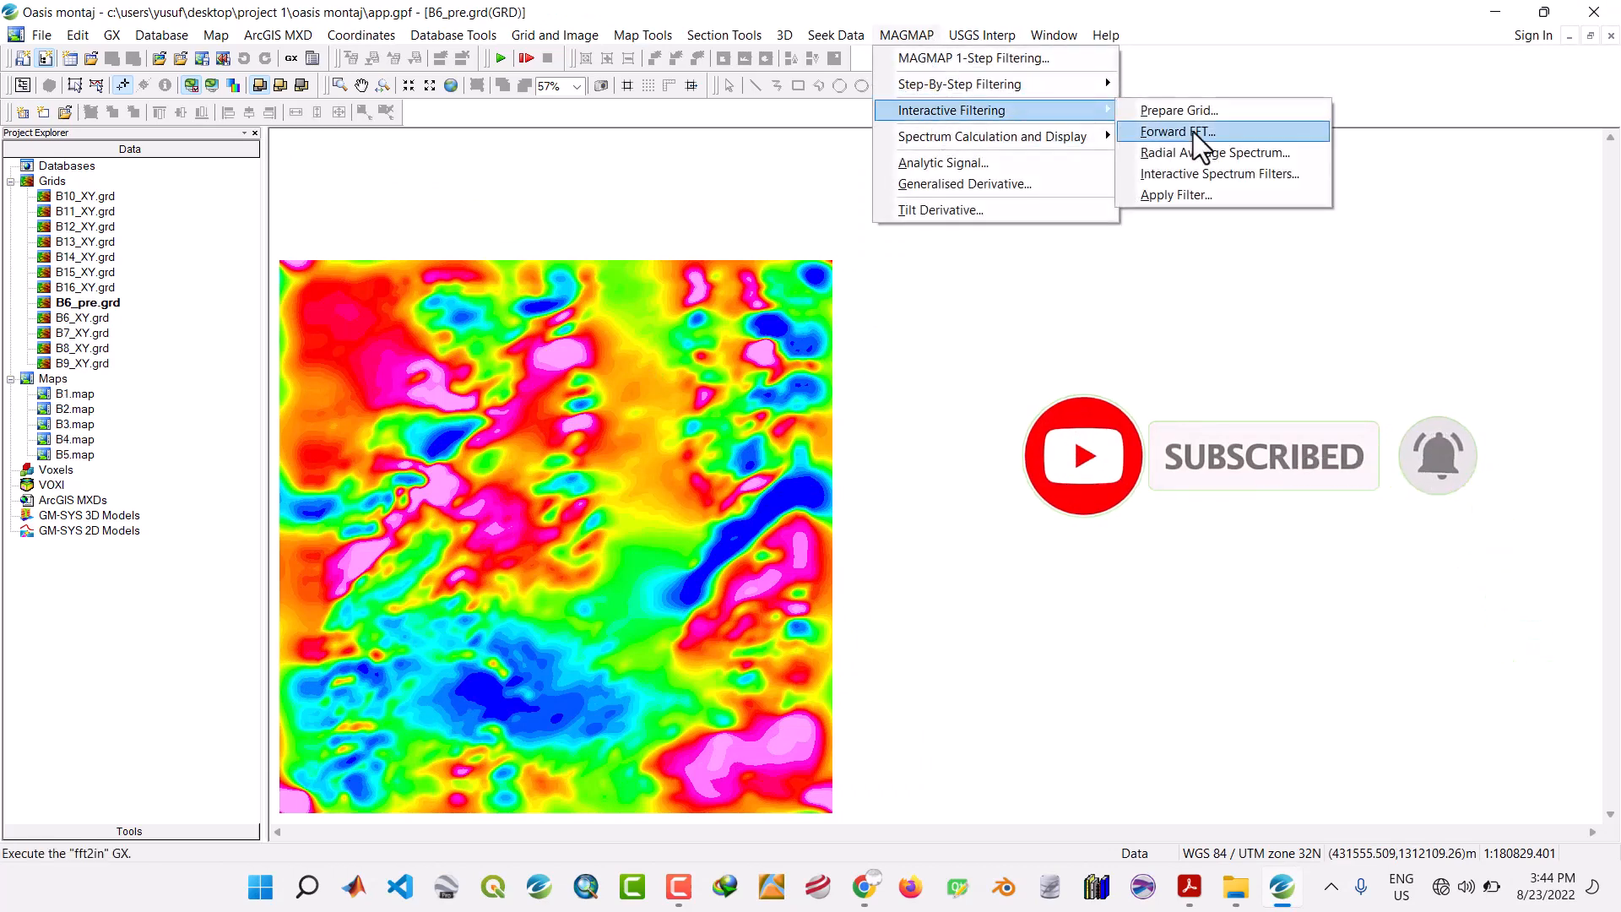
left_click(1197, 131)
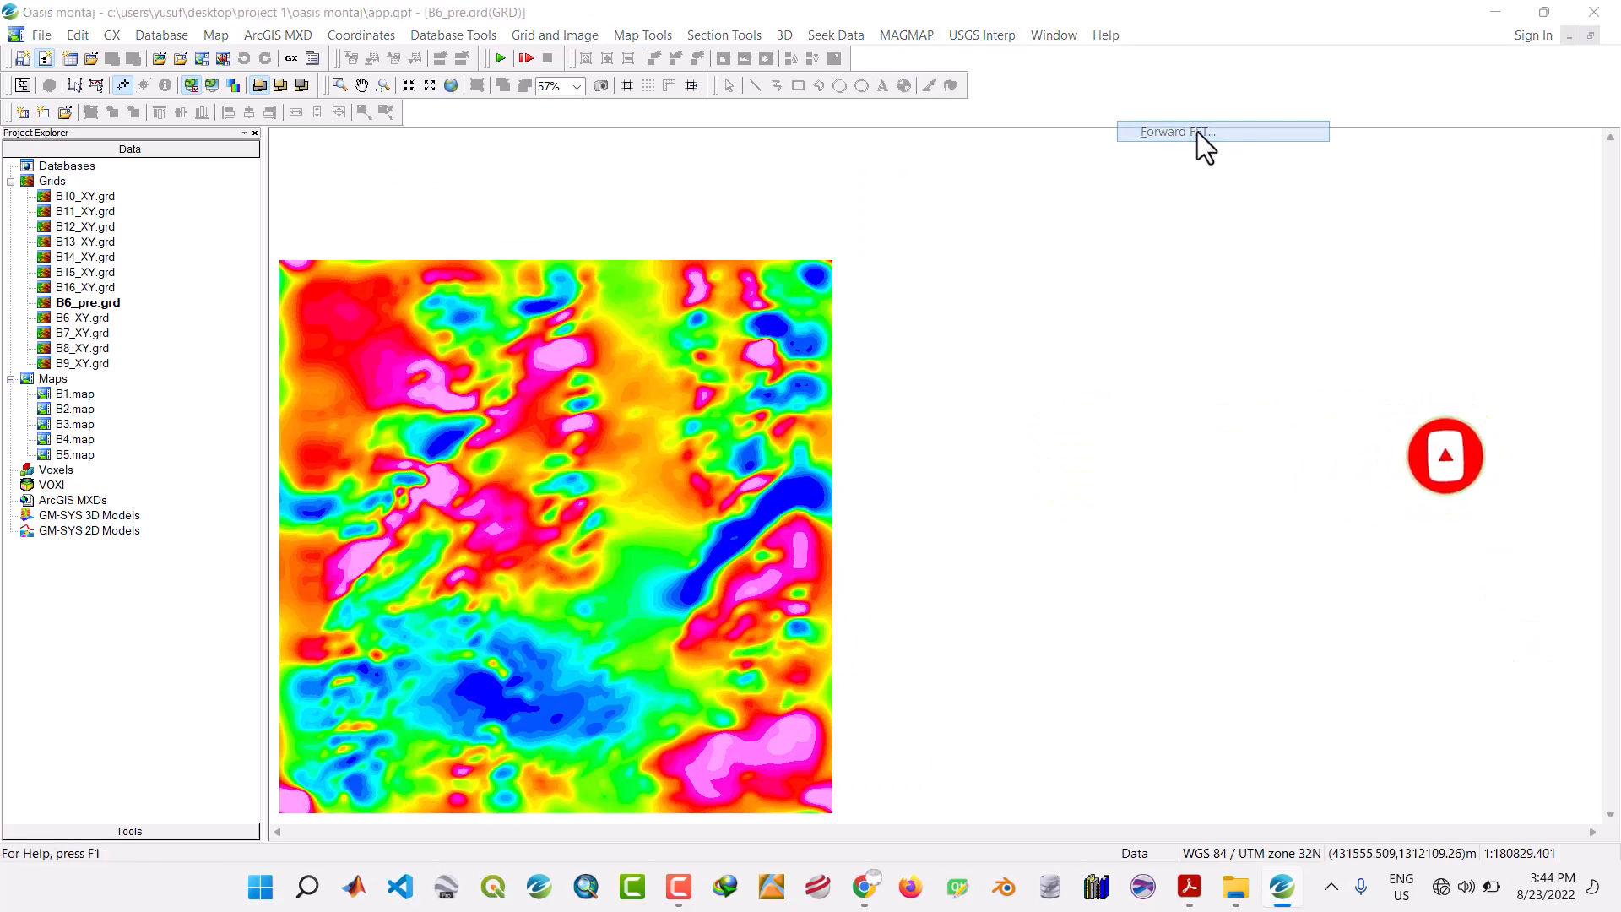
left_click(930, 462)
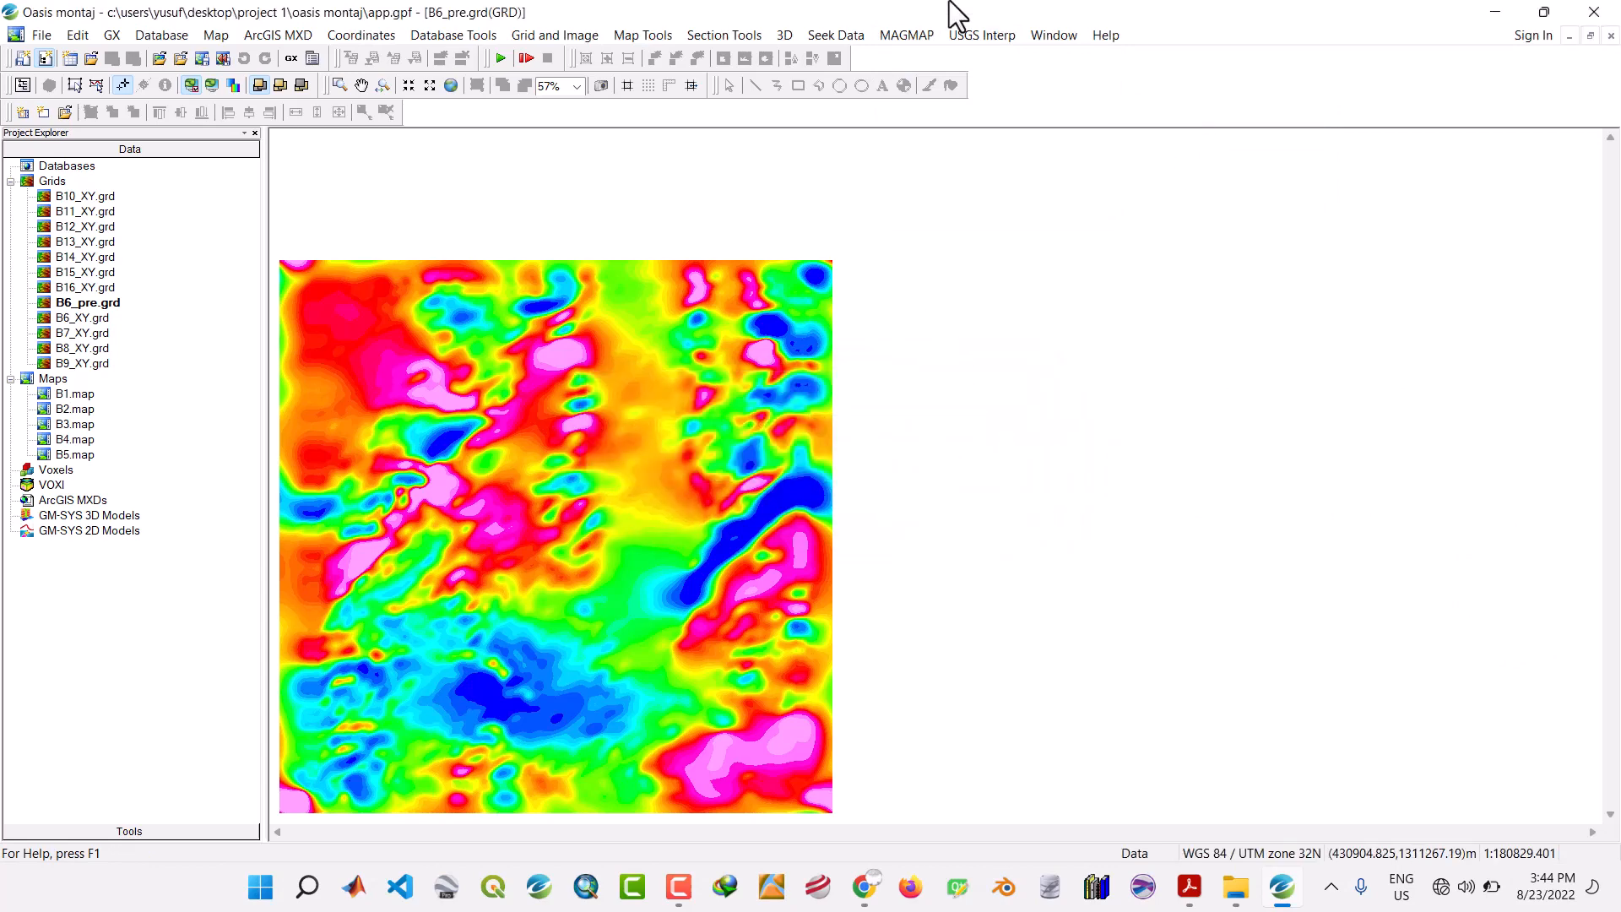
Compute the radial average spectrum of the B6_pre_trn.grd transform, naming the output spectrum file B6.SPC.
left_click(916, 30)
mouse_move(936, 104)
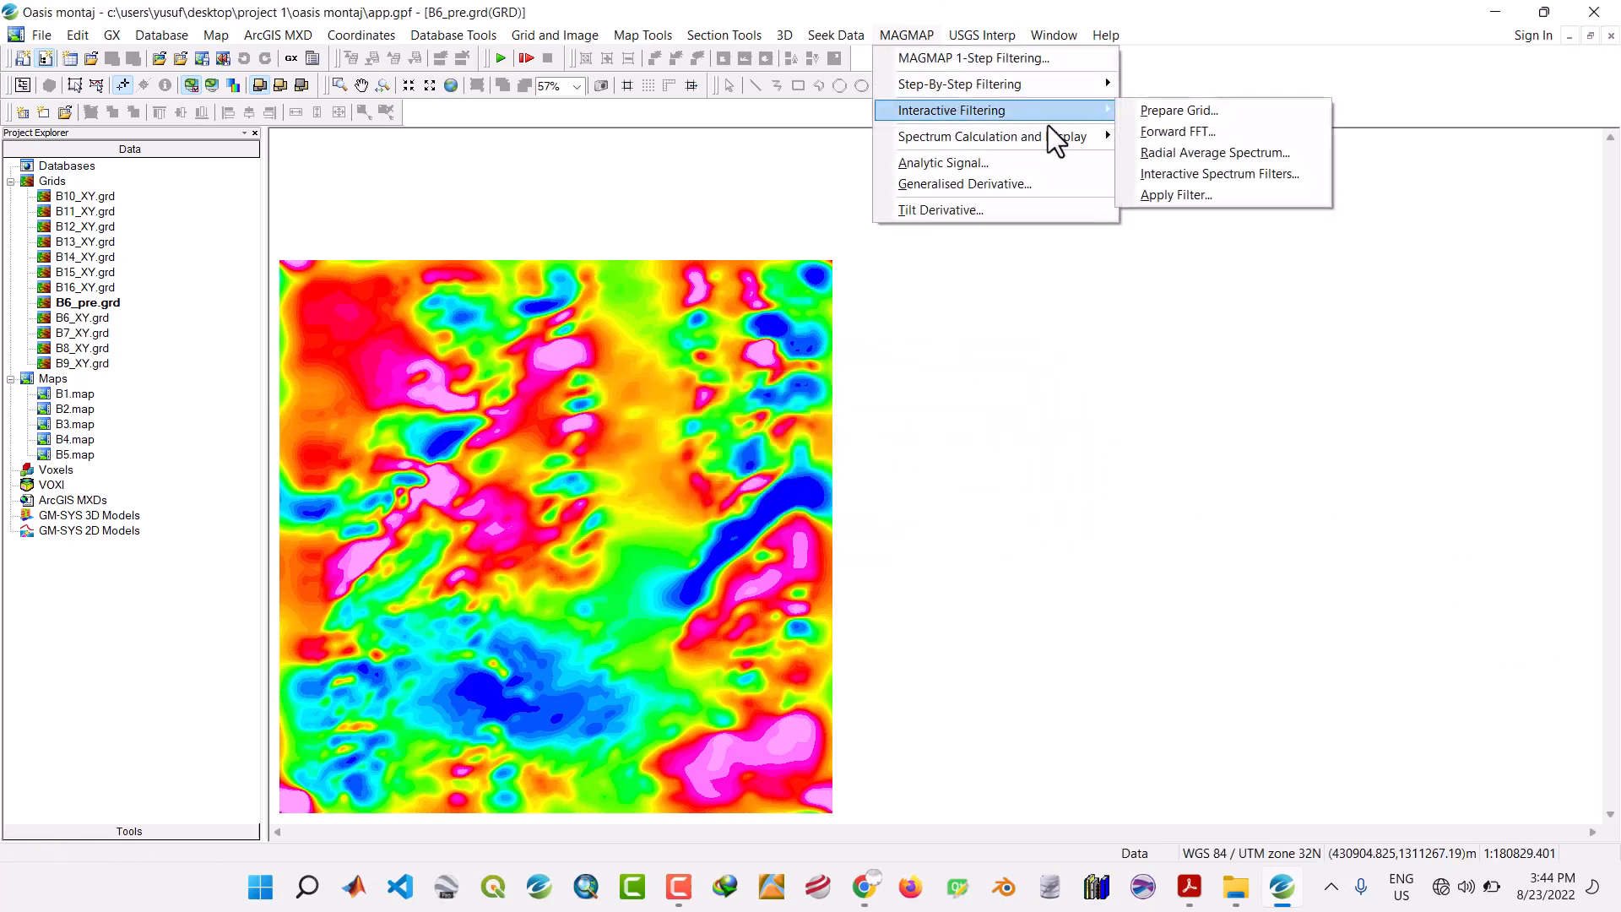
left_click(1194, 160)
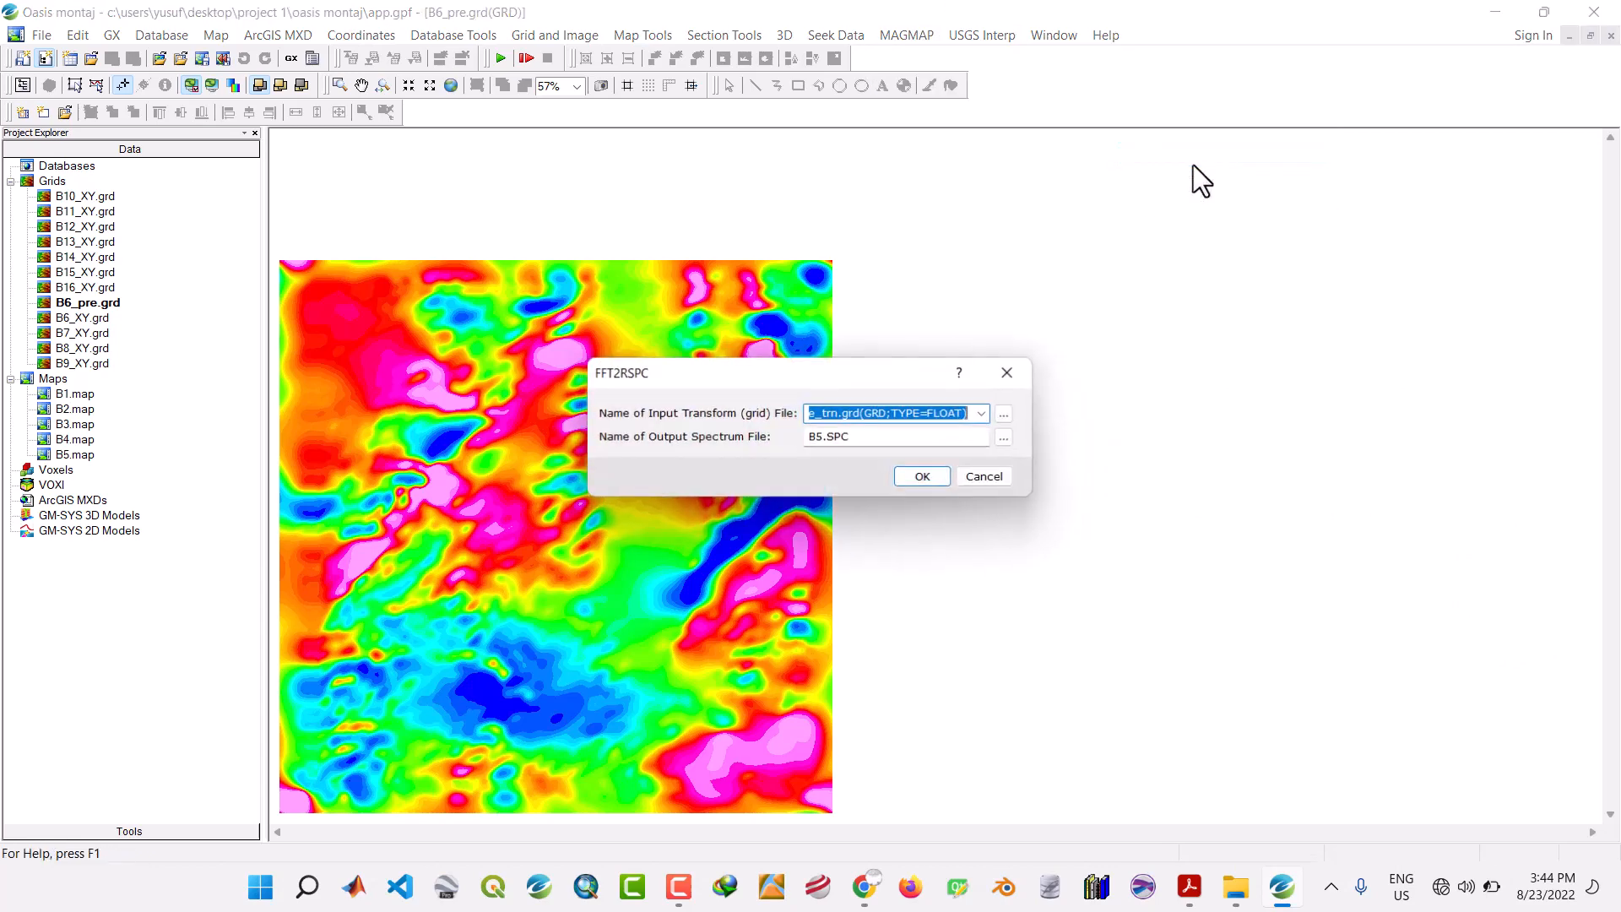
left_click(827, 438)
left_click(826, 438)
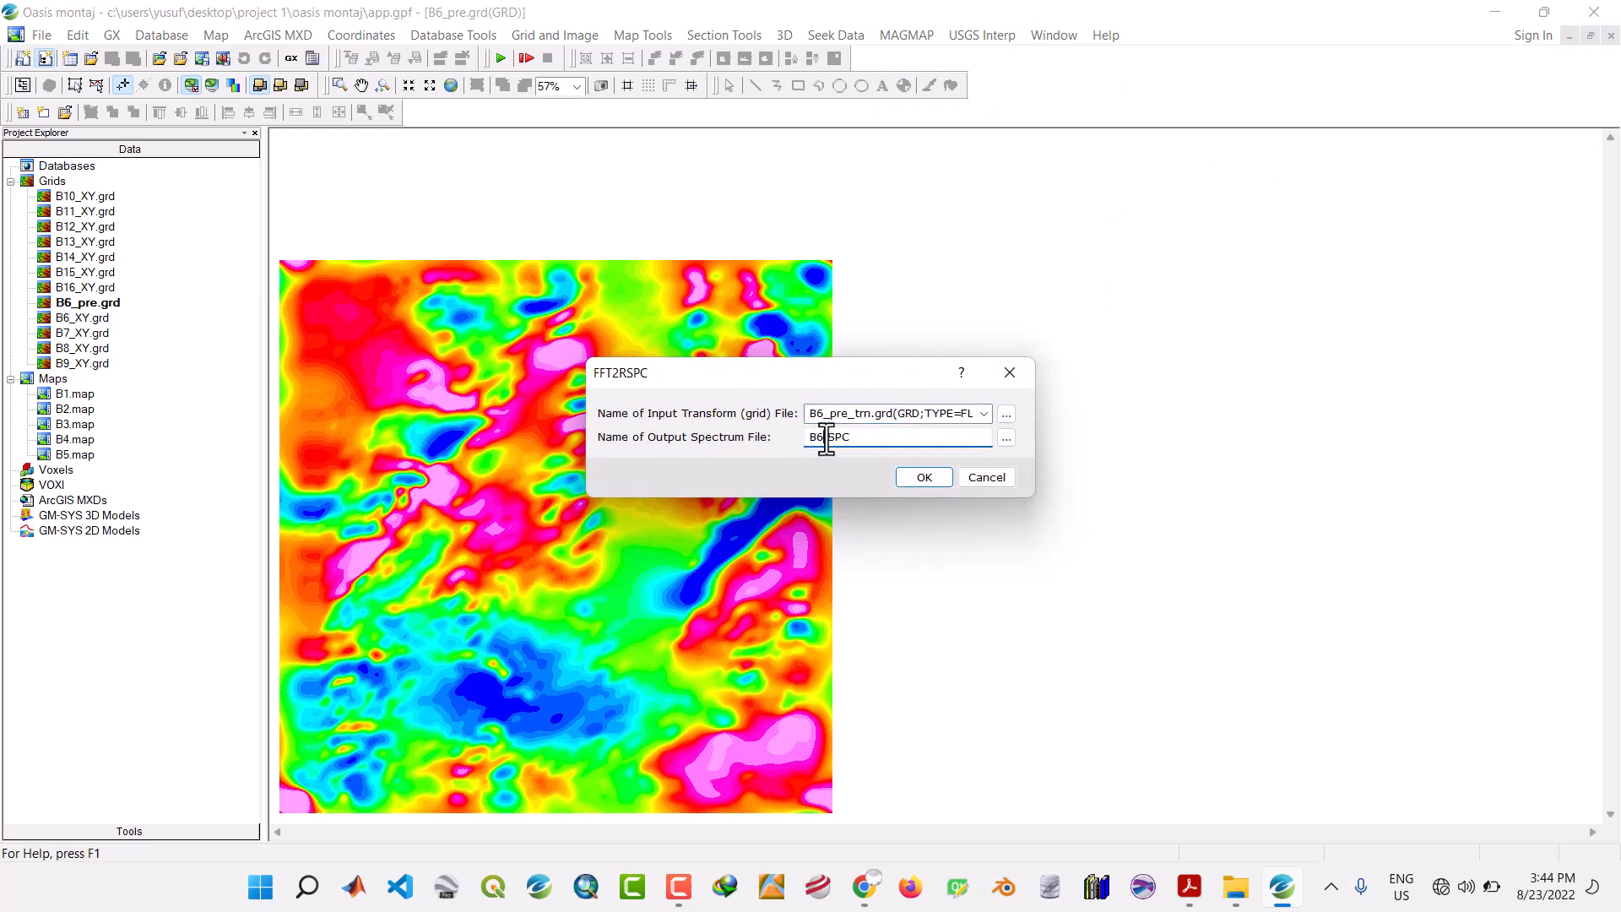
left_click(919, 475)
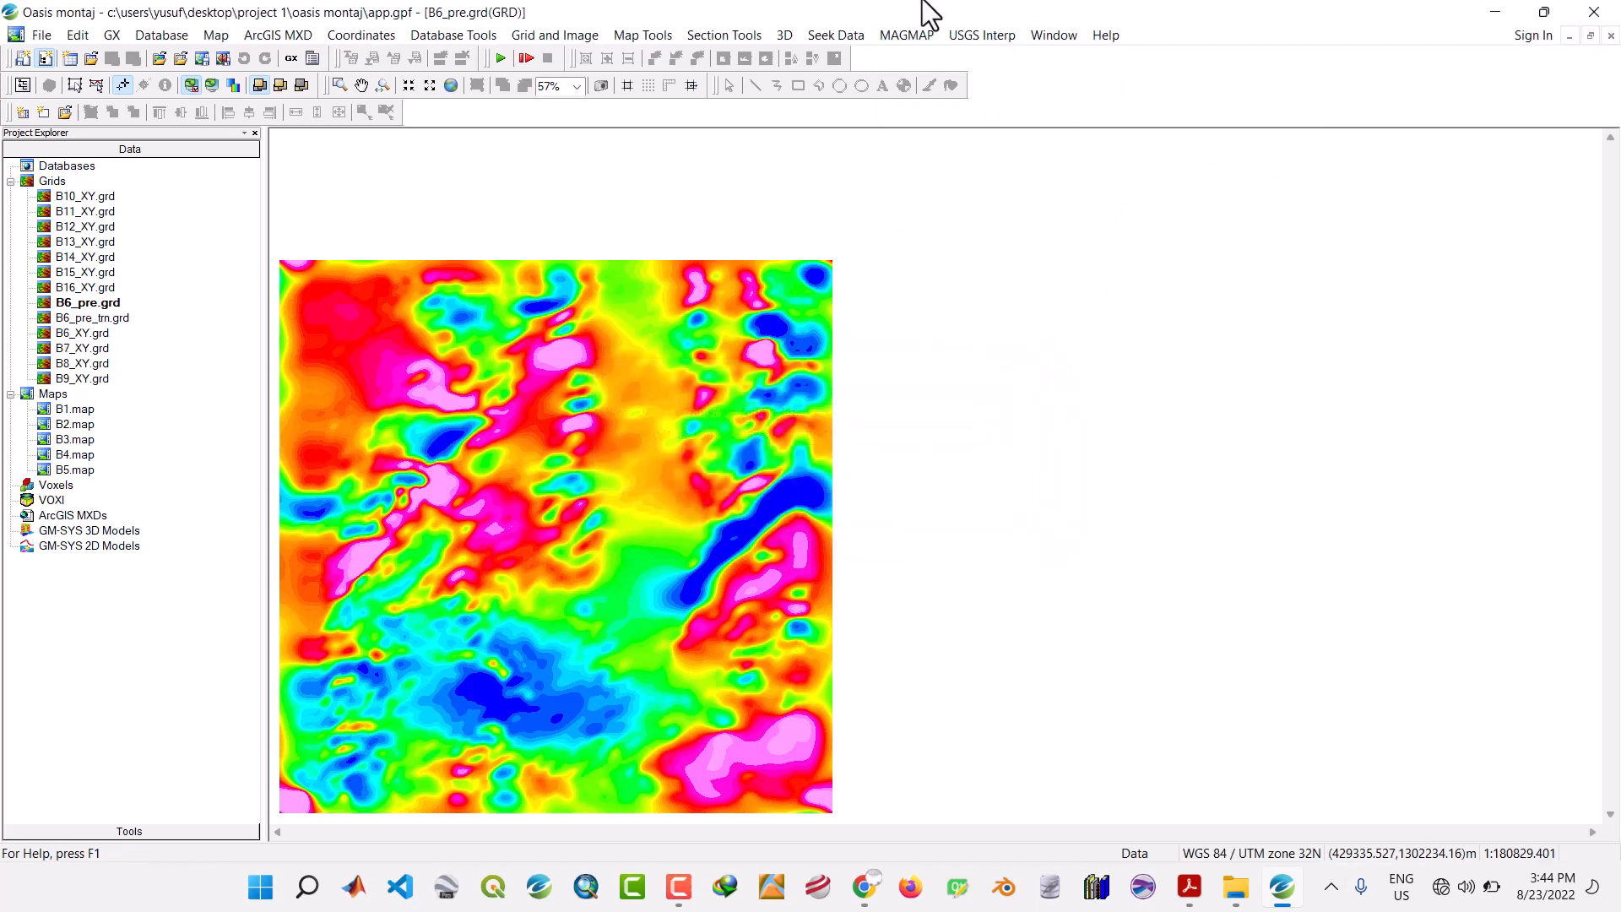
Display the radially averaged power spectrum map from the spectrum file B6.SPC.
left_click(912, 29)
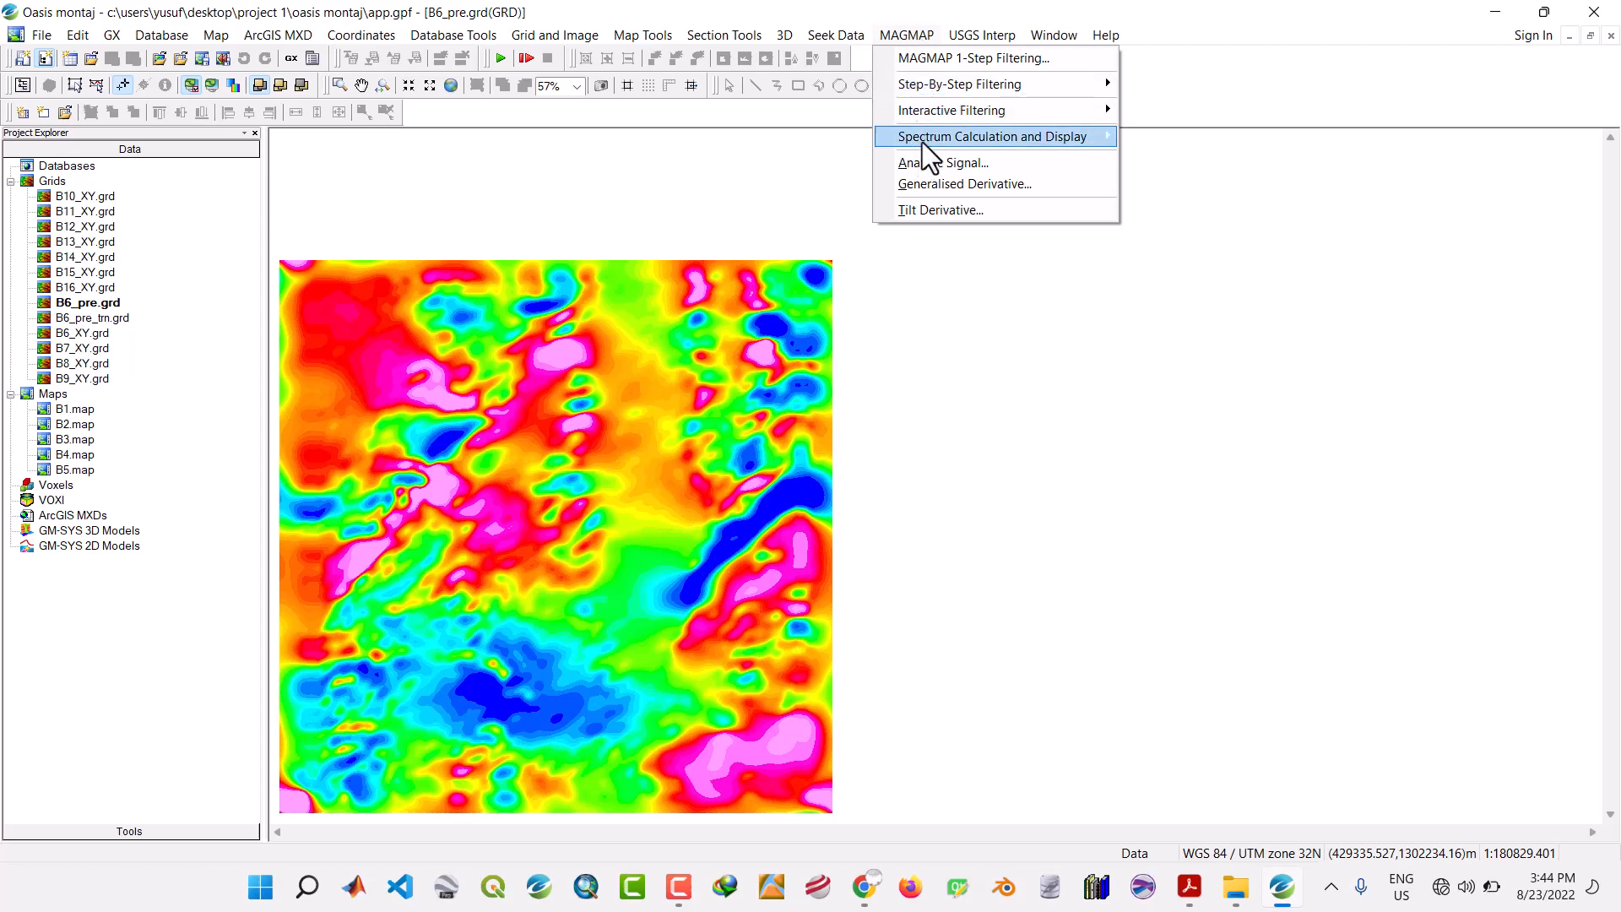
mouse_move(921, 139)
left_click(1191, 157)
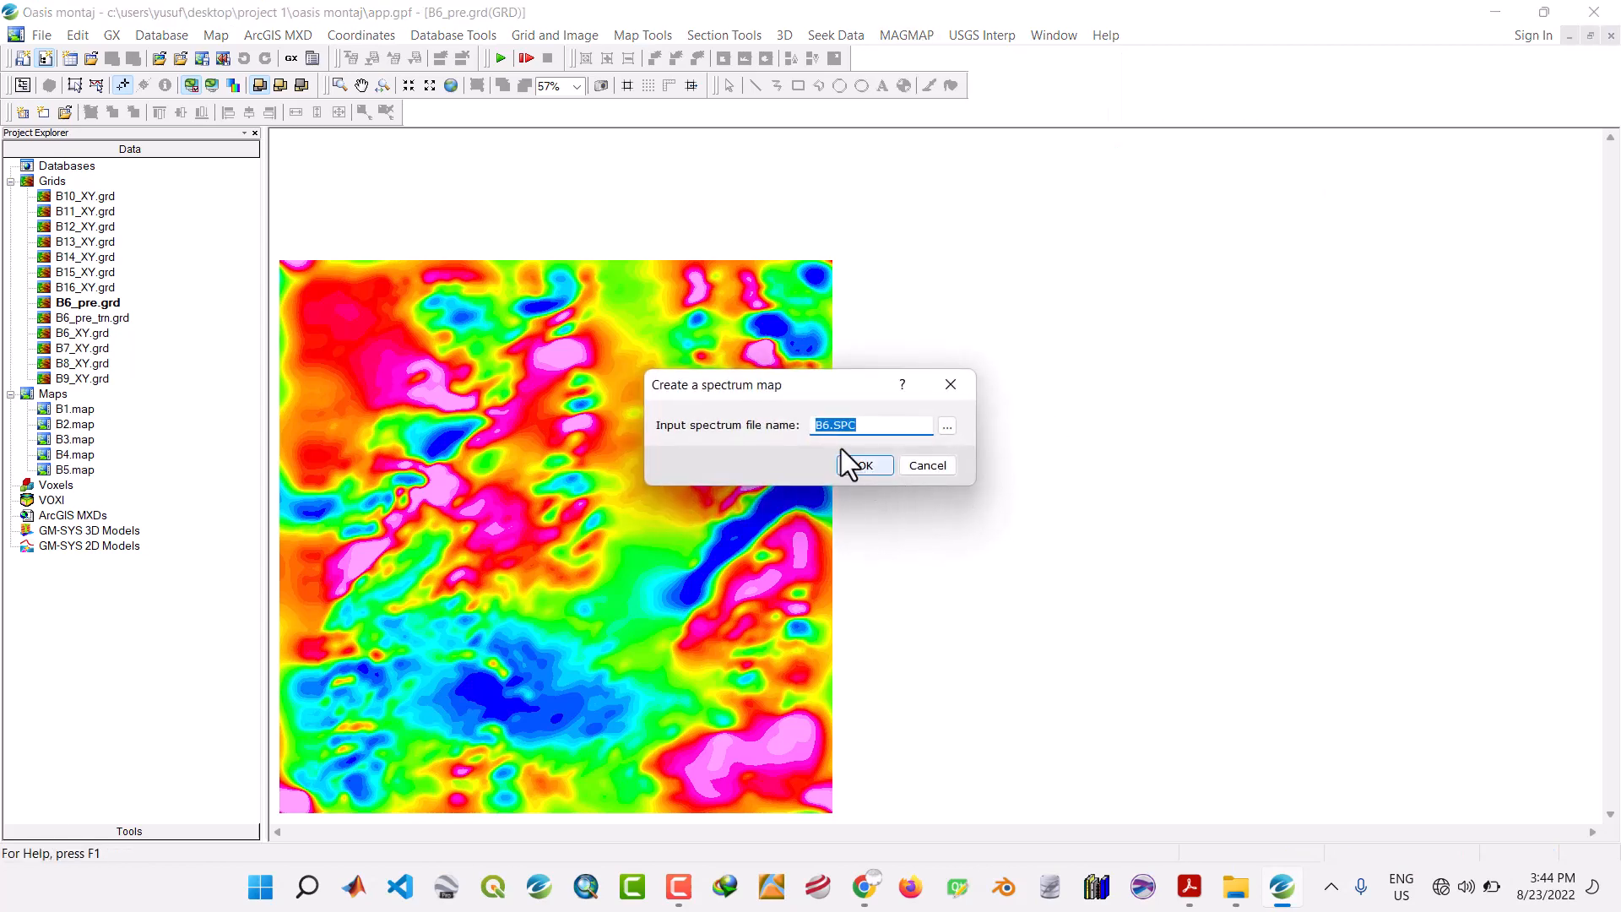
left_click(863, 466)
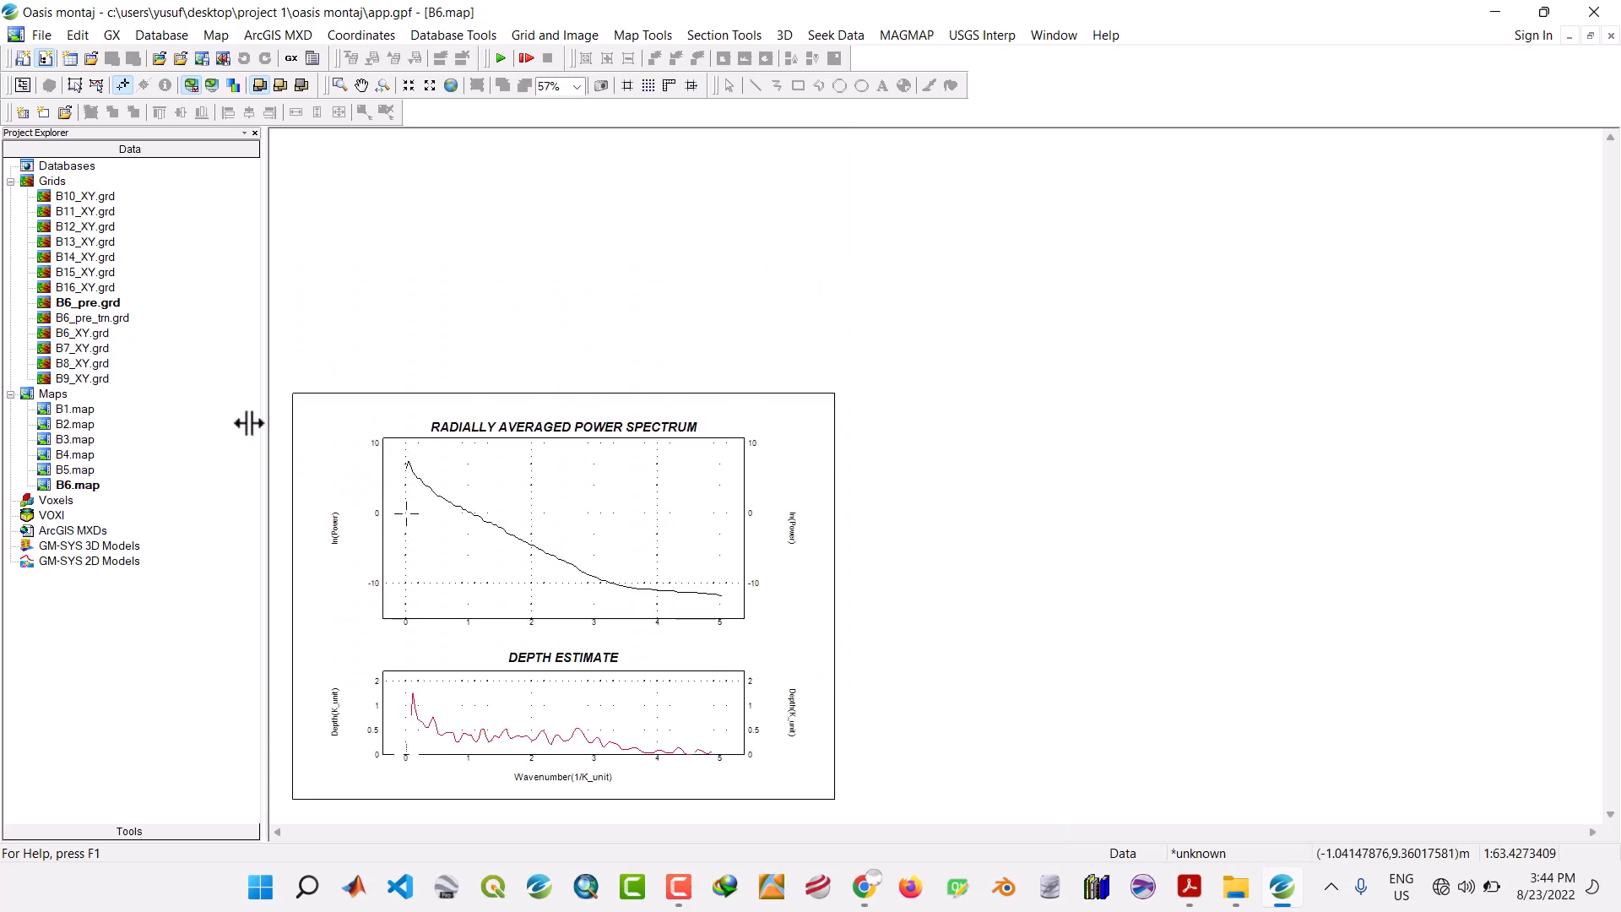
Remove the B6_pre, B6_pre_trn and B6_XY grids from the project.
left_click(83, 320, "shift")
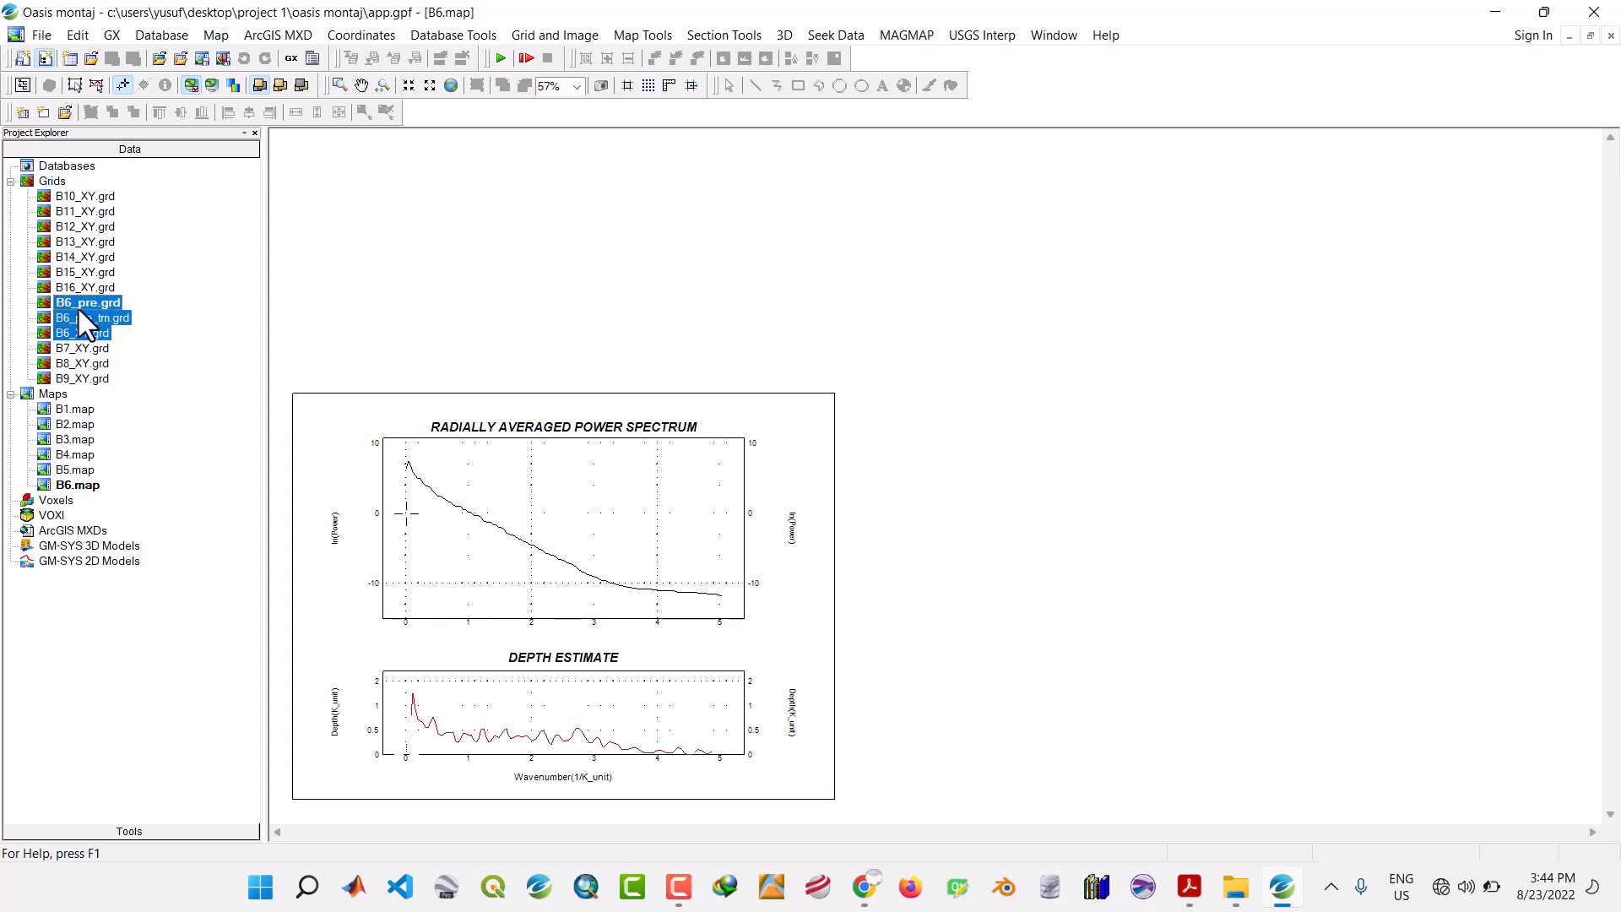
right_click(79, 309)
left_click(115, 343)
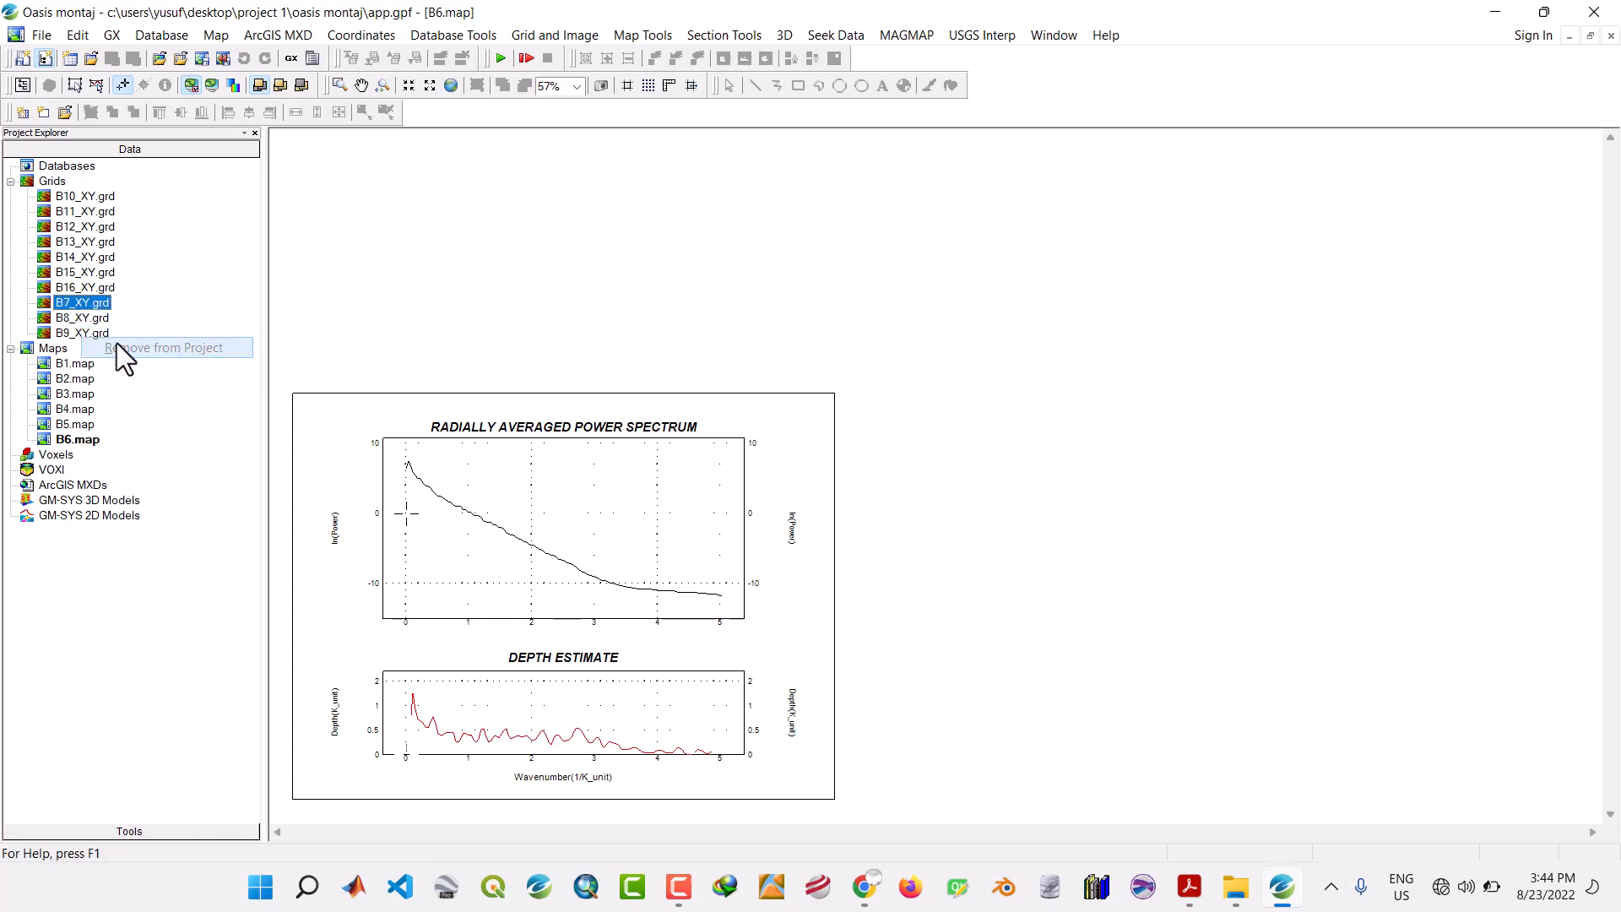
Open the grid B7_XY.grd and prepare it with FFT2 pre-processing, naming the output grid B7_pre.grd.
double_click(82, 304)
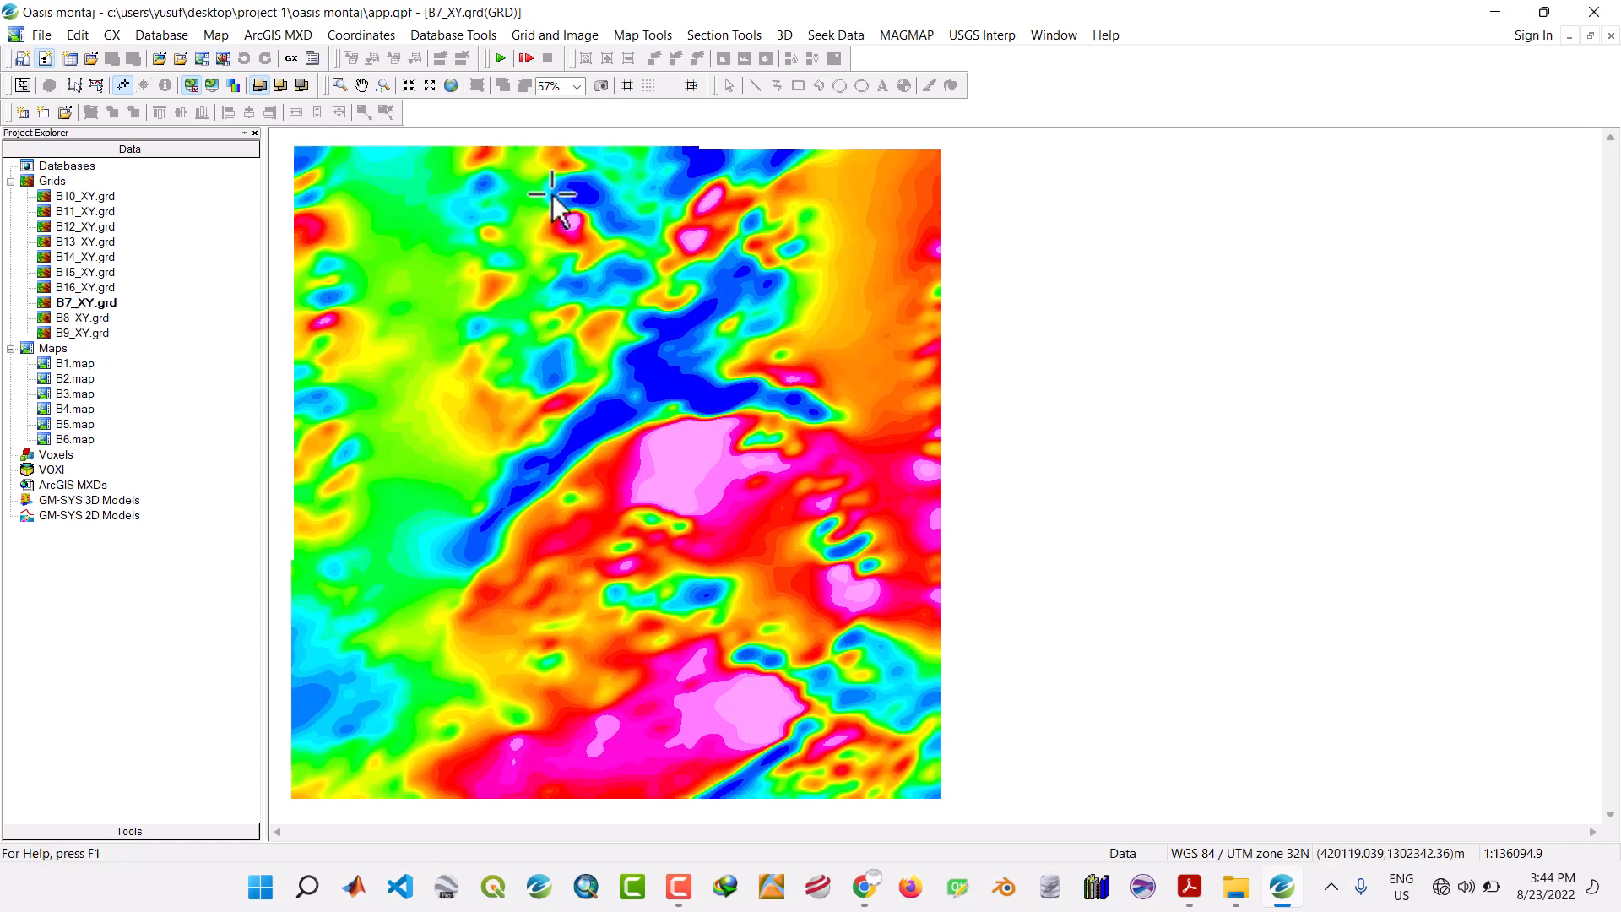
left_click(900, 39)
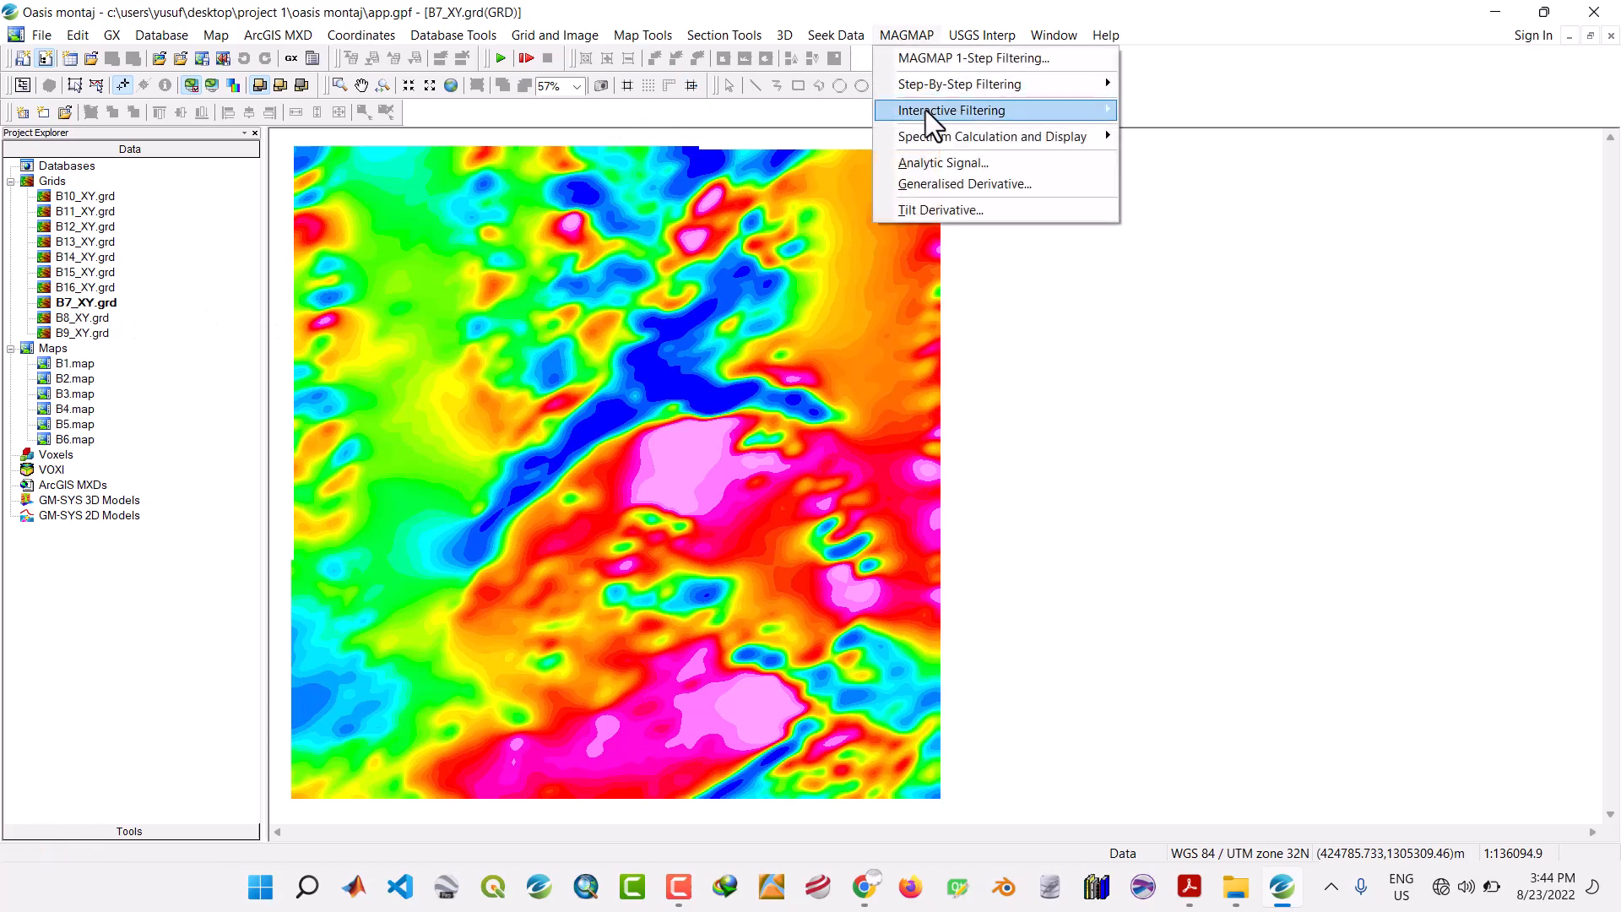
mouse_move(925, 110)
left_click(1182, 110)
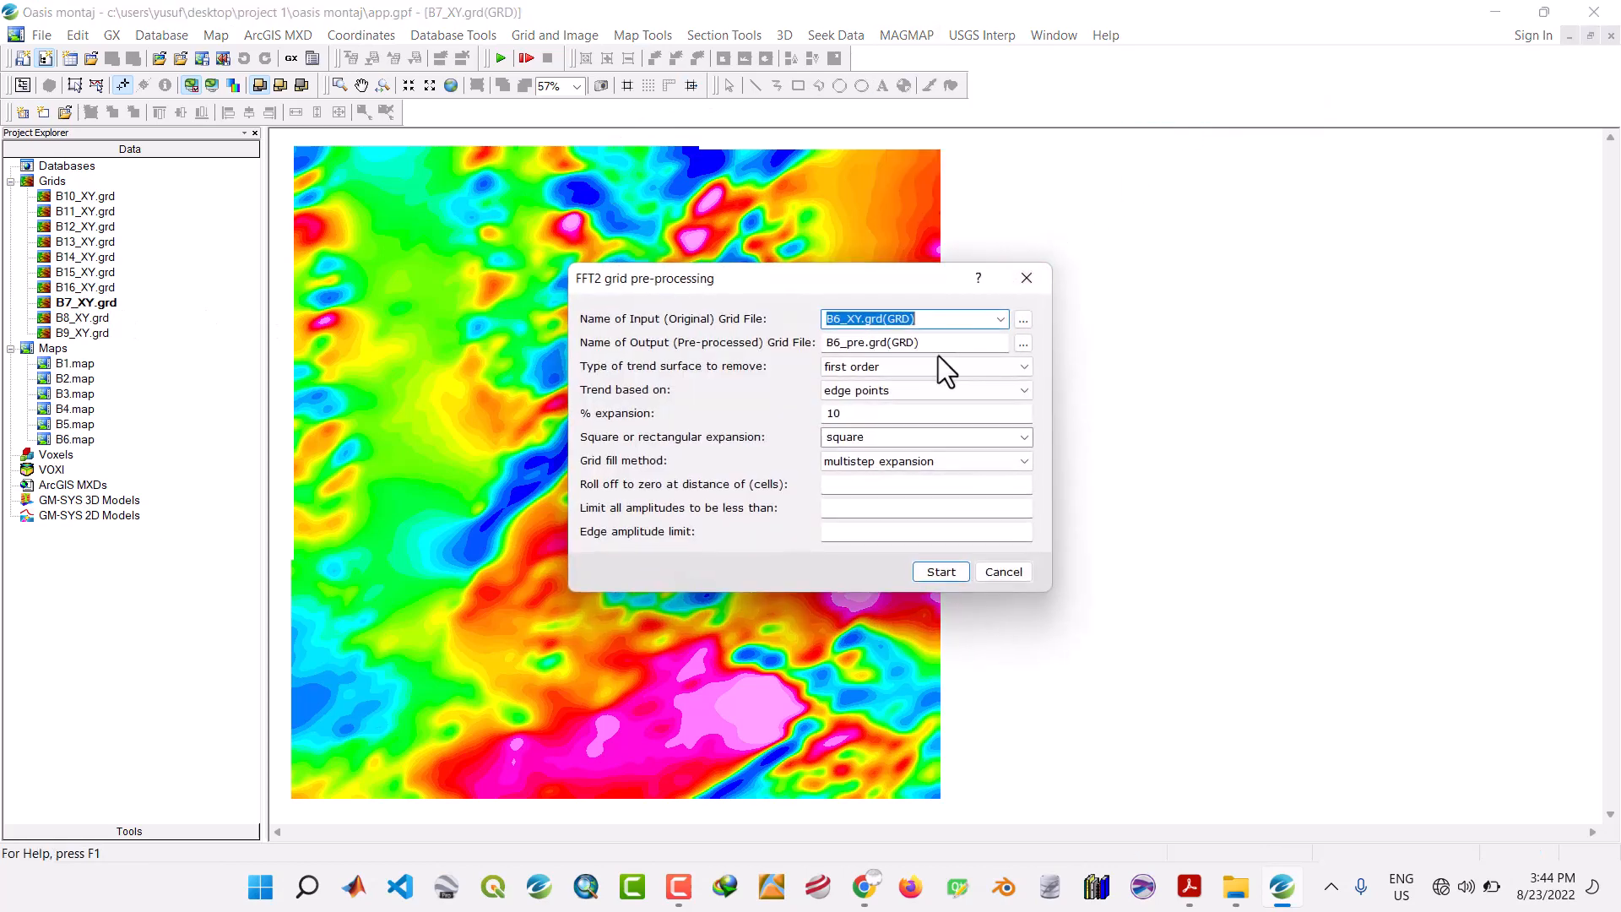
left_click(1000, 320)
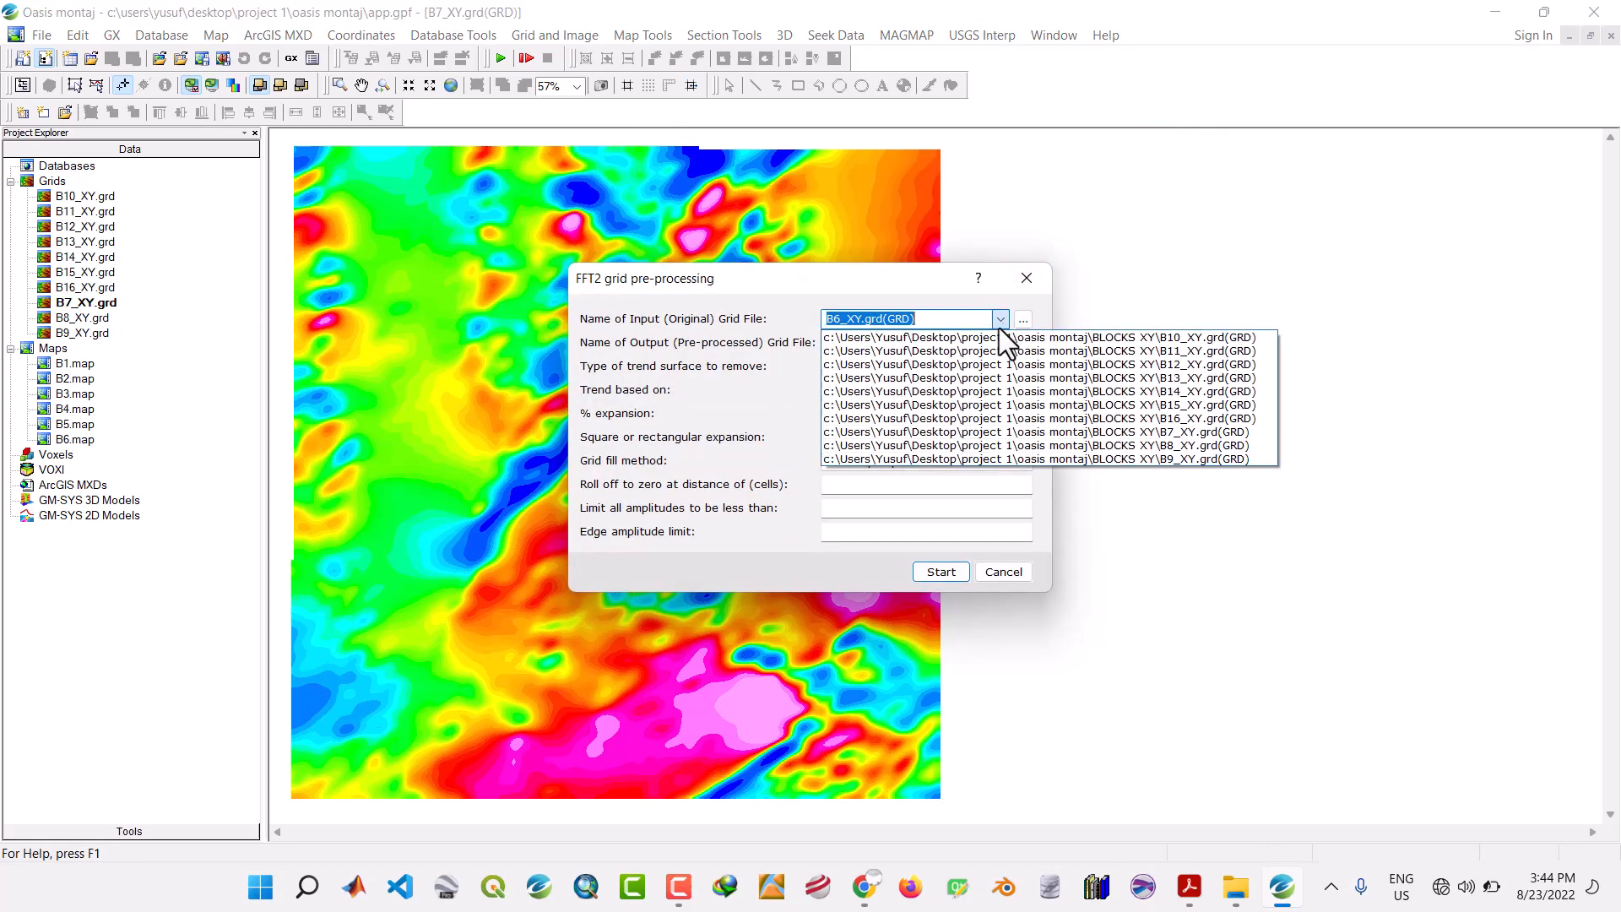
left_click(1070, 431)
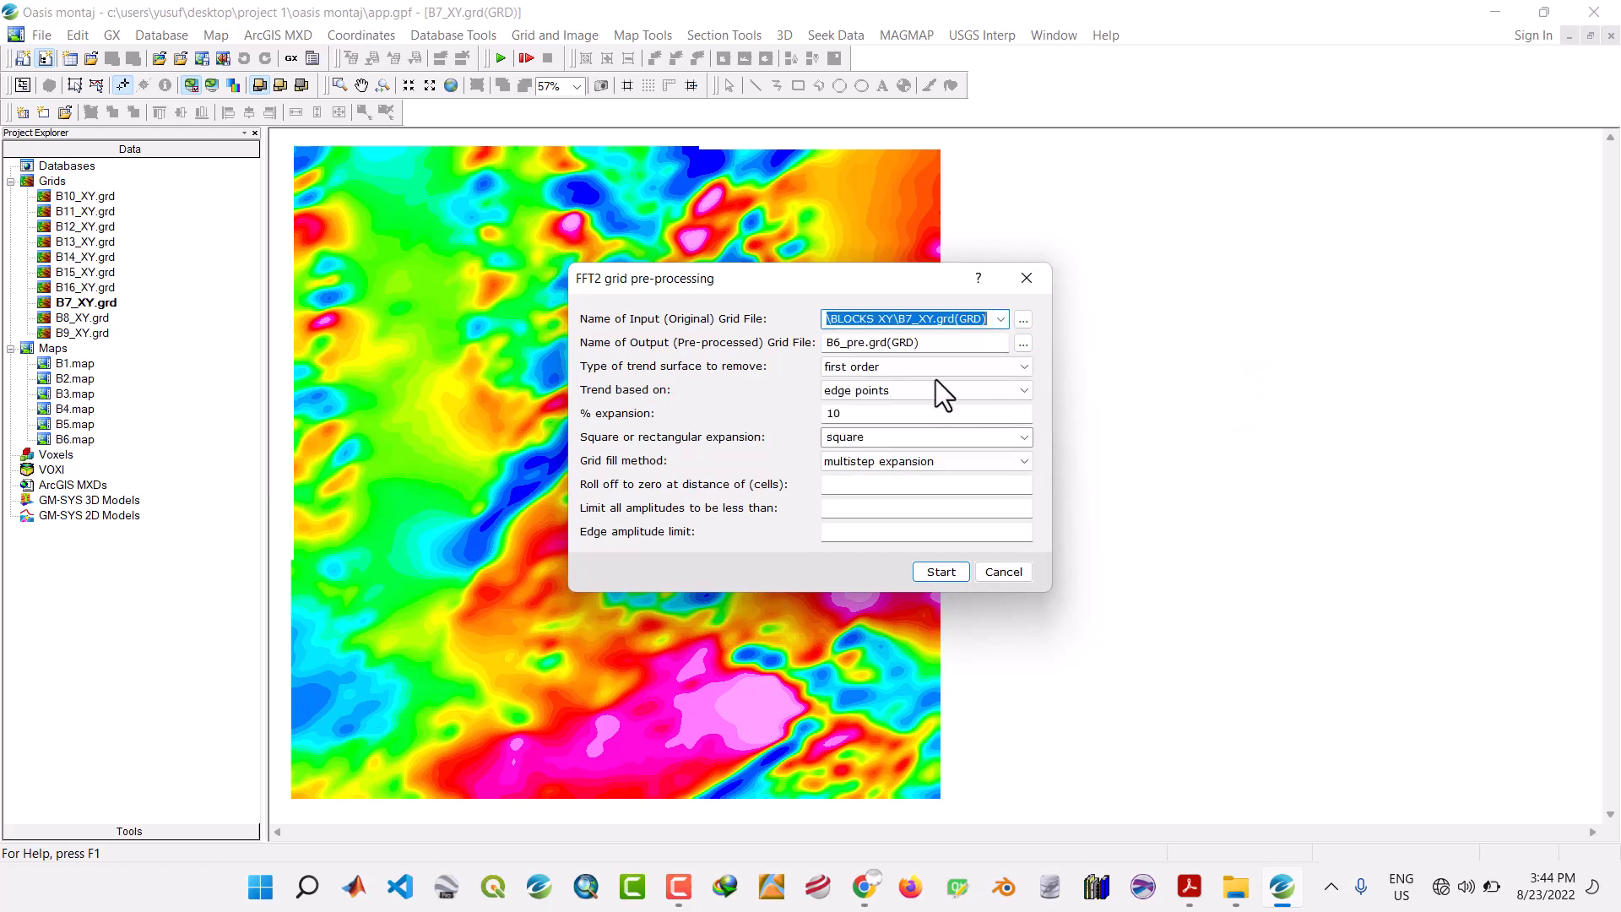
left_click(845, 345)
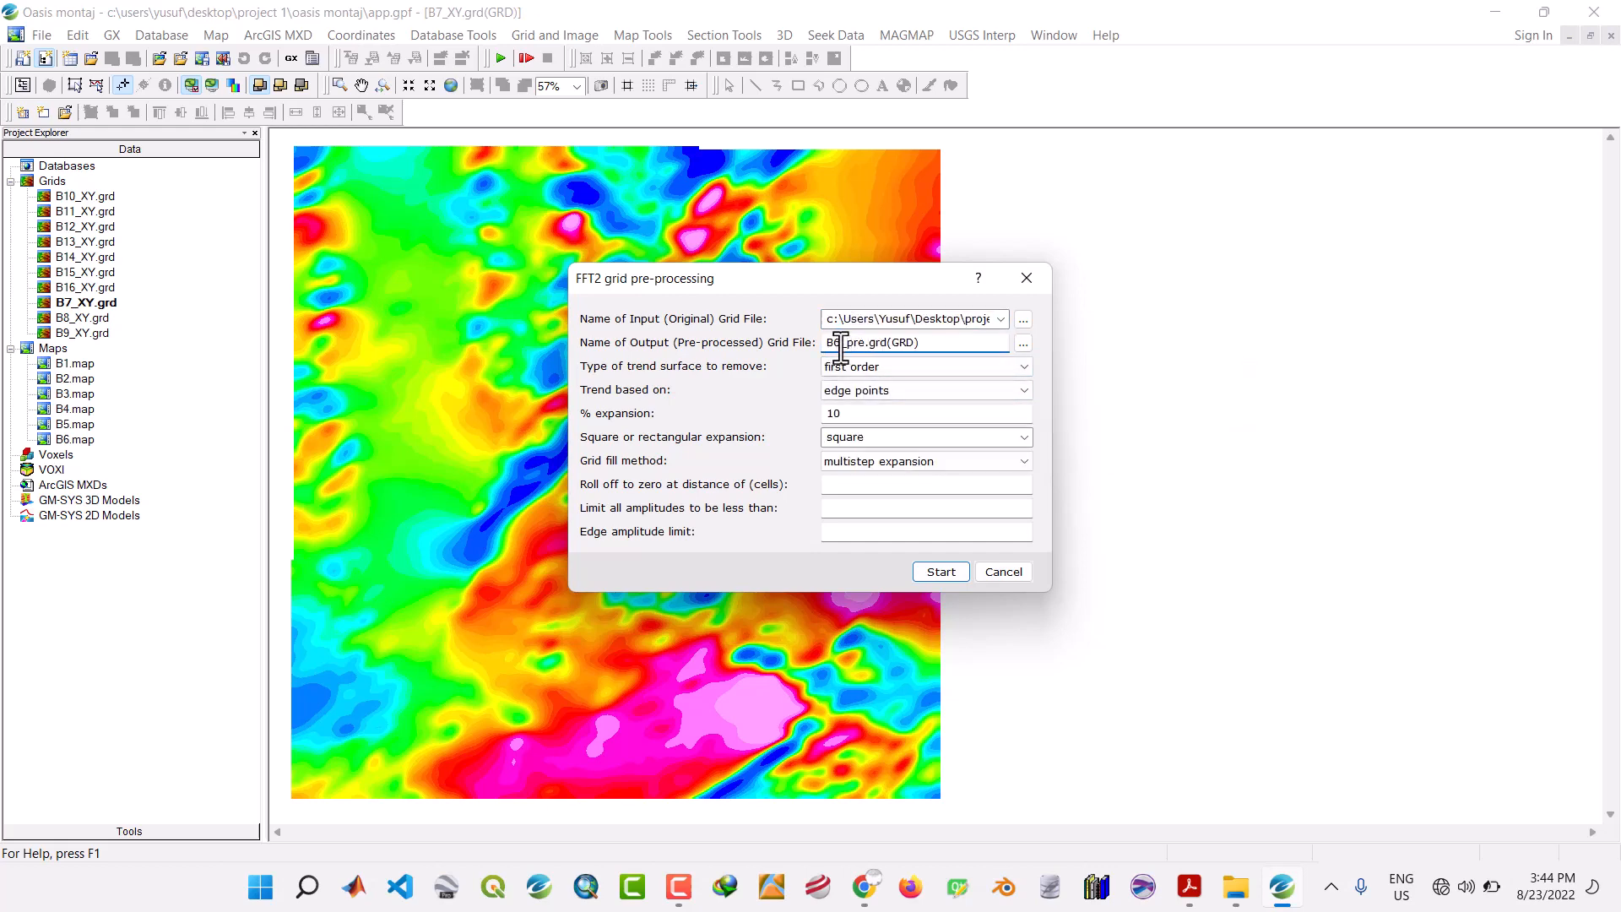
key("BackSpace")
type("7")
left_click(951, 573)
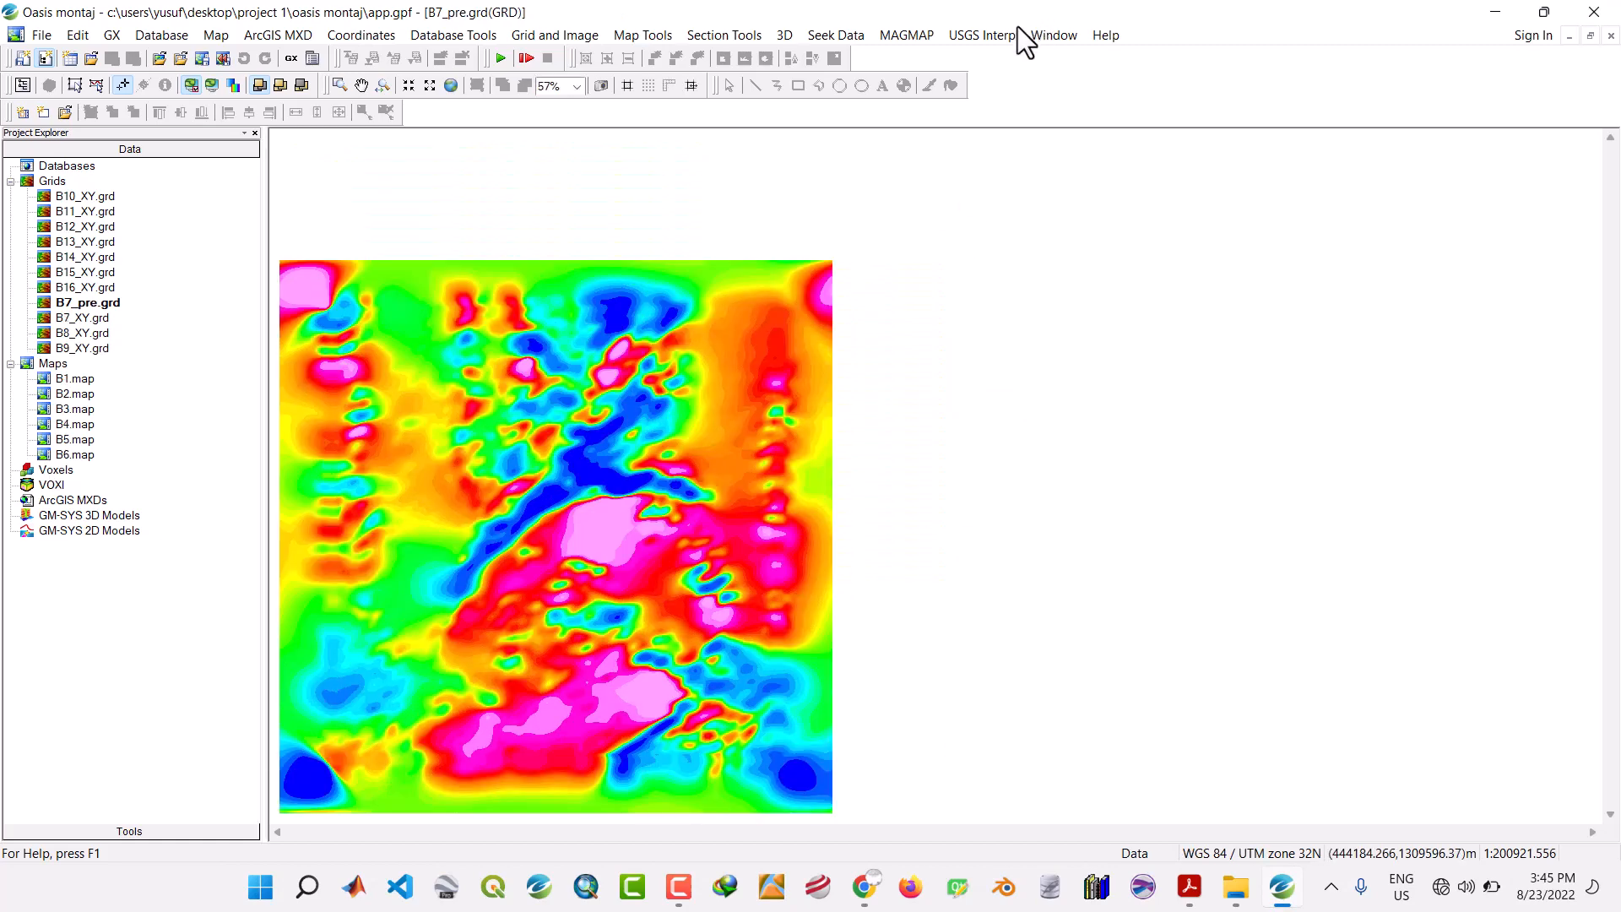
Run the Forward FFT on the pre-processed grid B7_pre.grd.
left_click(910, 34)
mouse_move(945, 111)
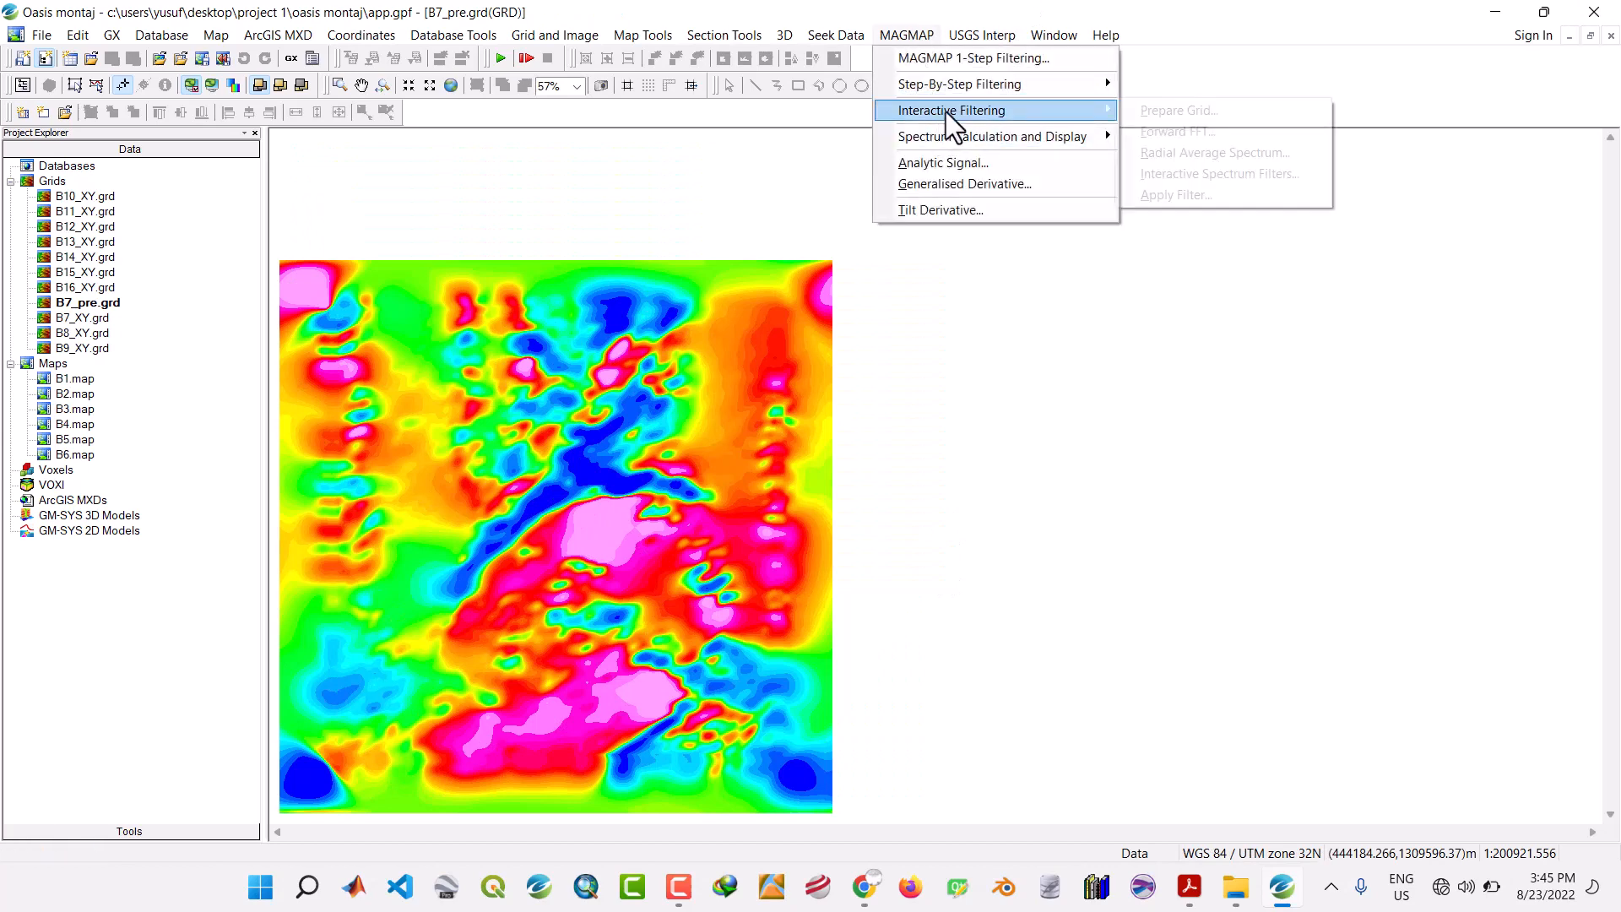
left_click(1182, 131)
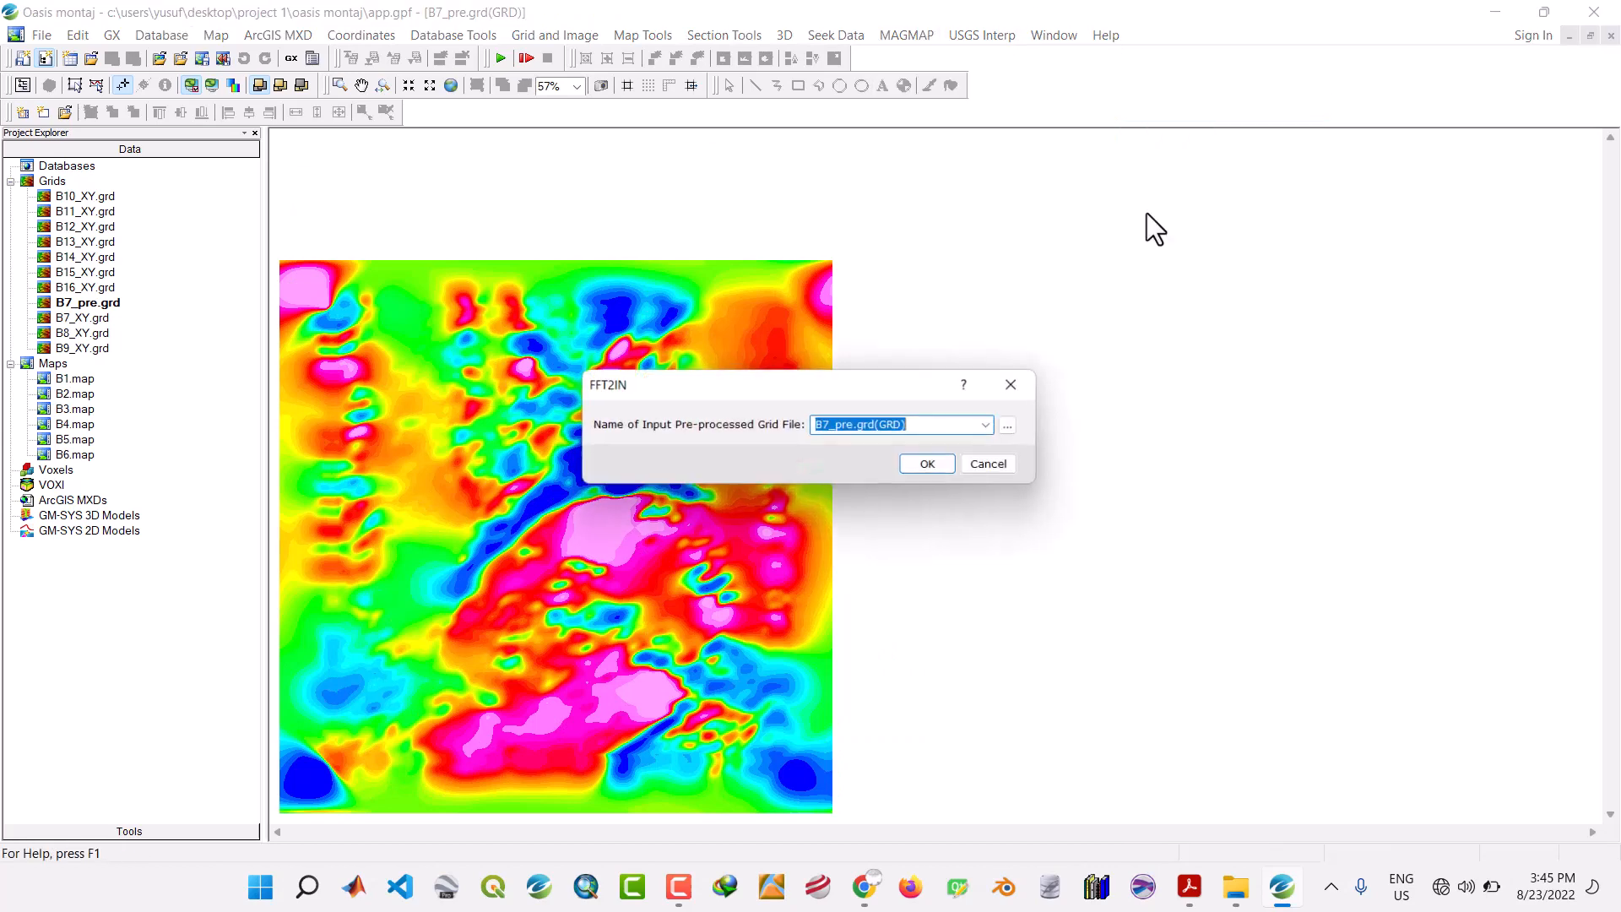
left_click(942, 466)
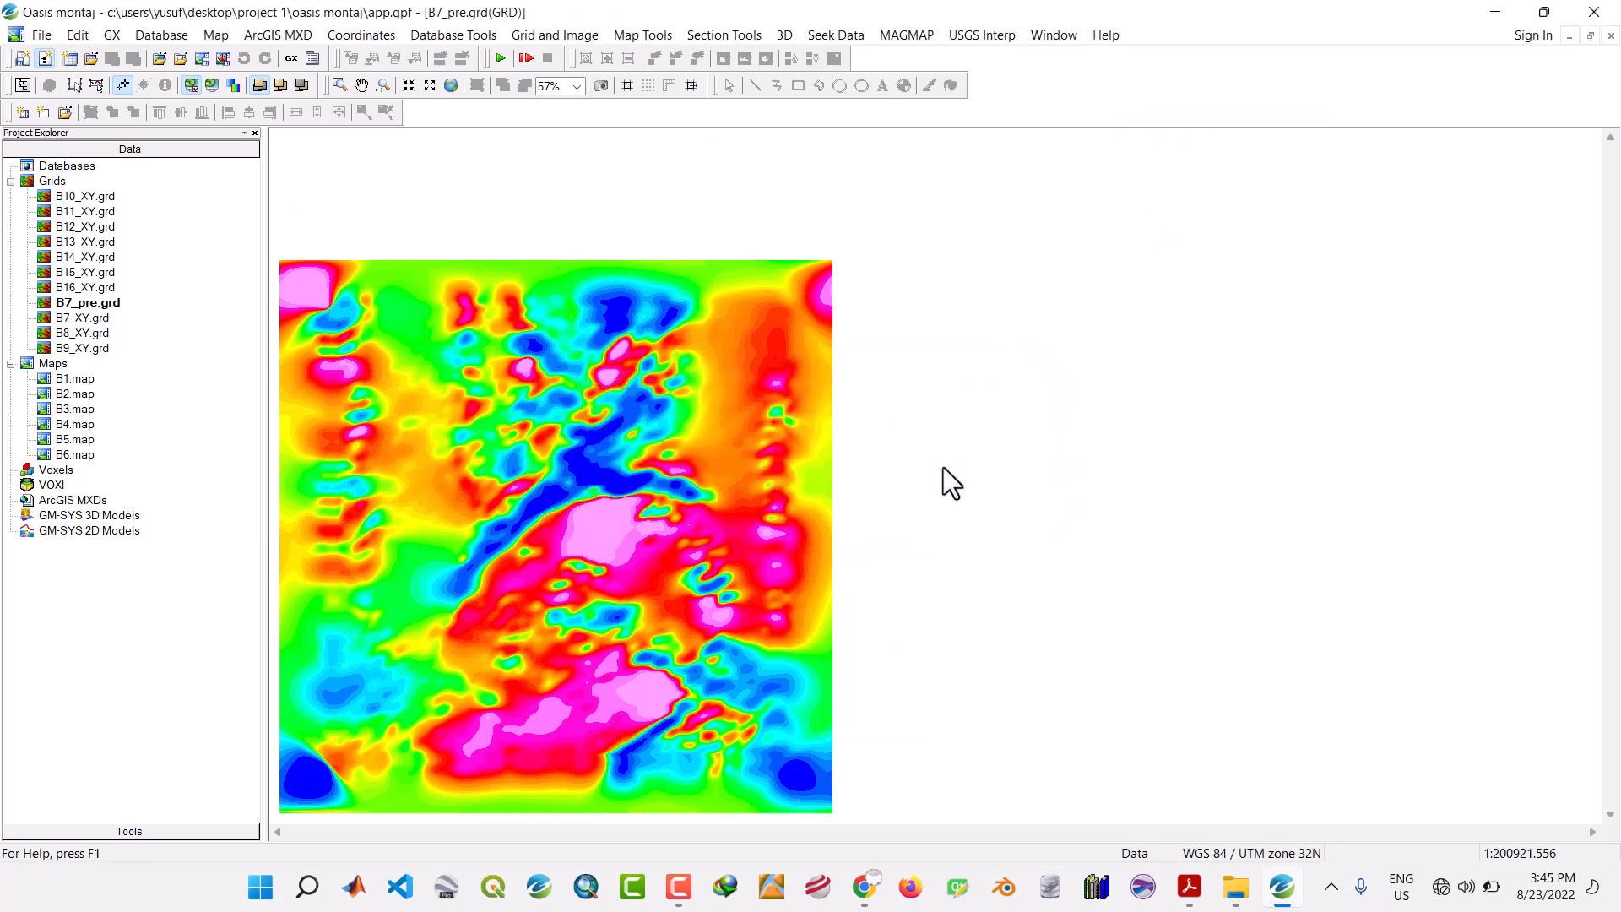
Compute the radial average spectrum of the B7_pre_trn.grd transform, naming the output spectrum file B7.SPC.
left_click(910, 35)
mouse_move(926, 113)
left_click(1182, 144)
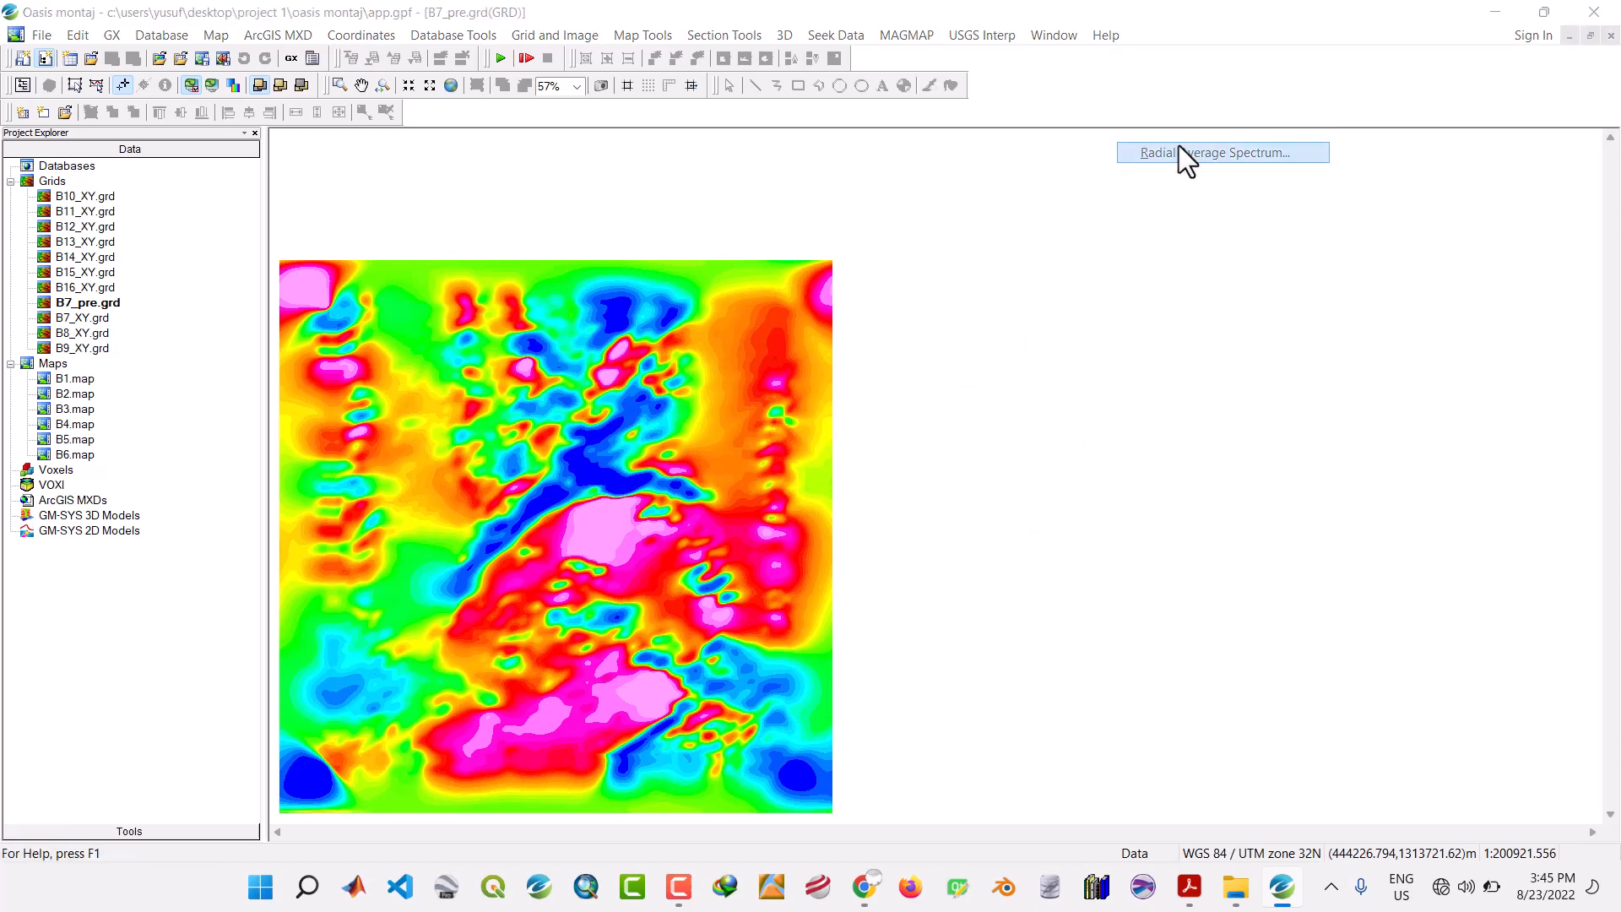
left_click(823, 442)
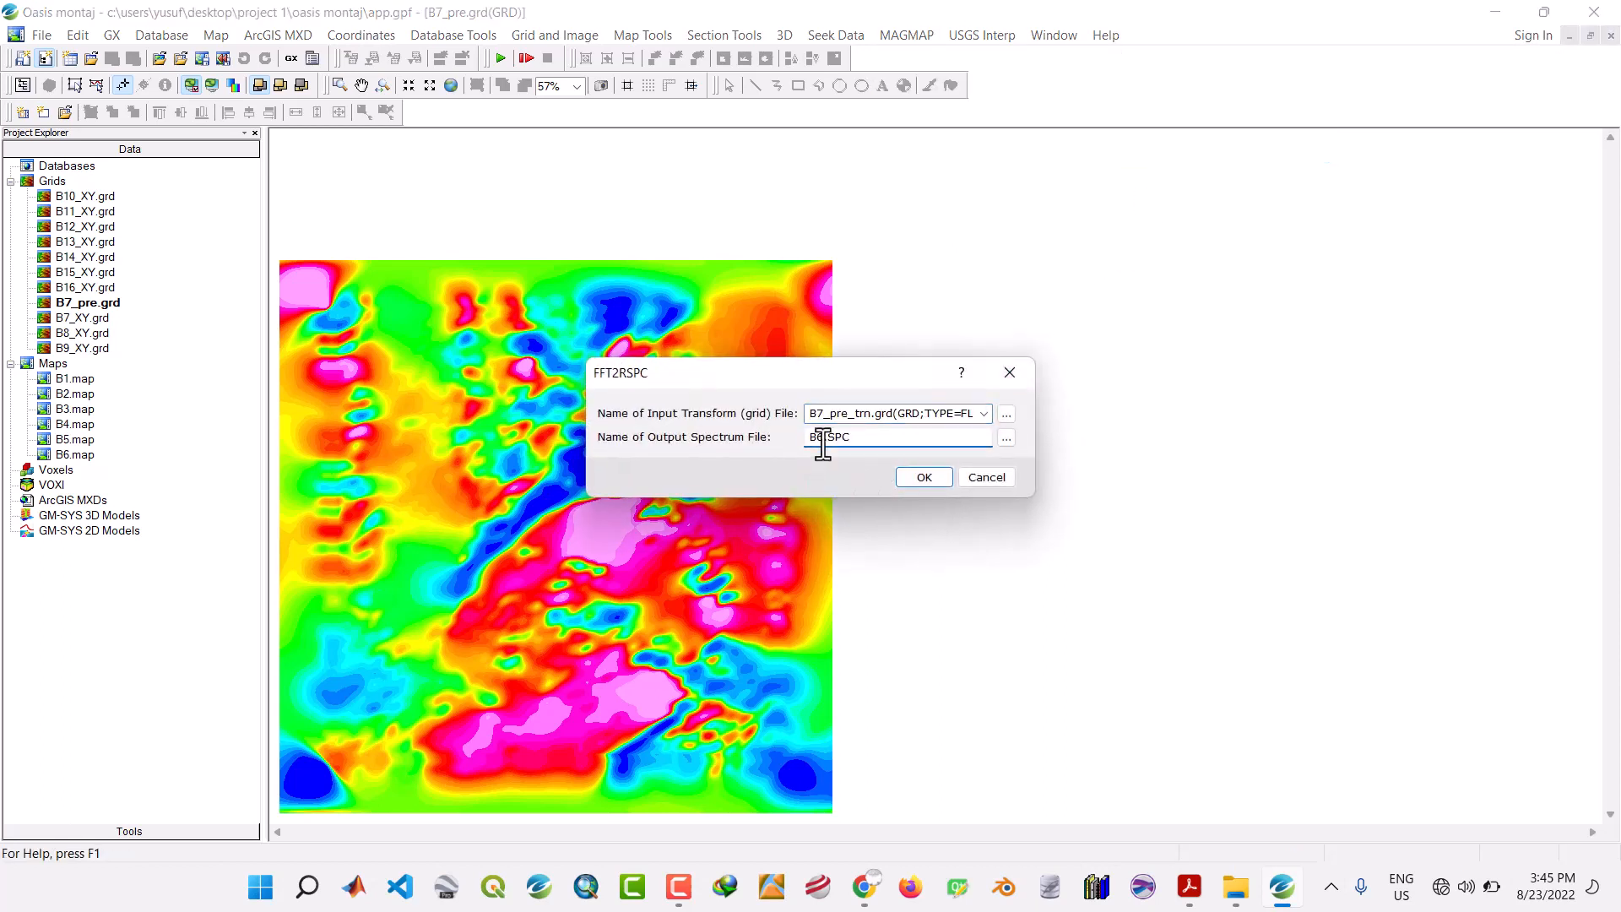
left_click(919, 480)
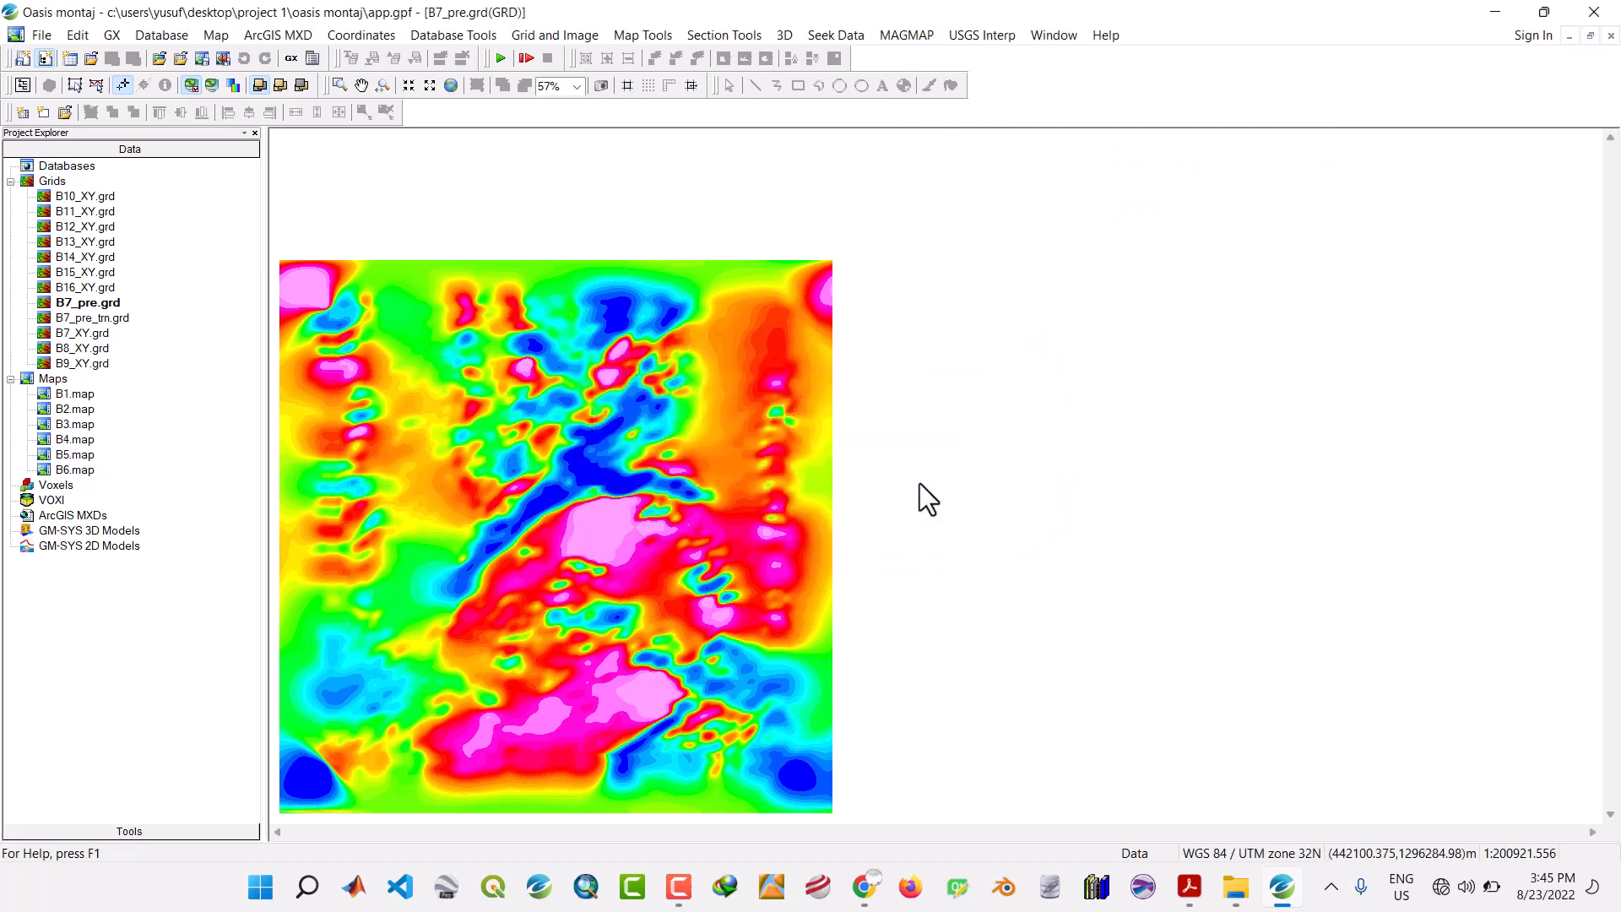
Display the radially averaged power spectrum map from the spectrum file B7.SPC.
left_click(903, 37)
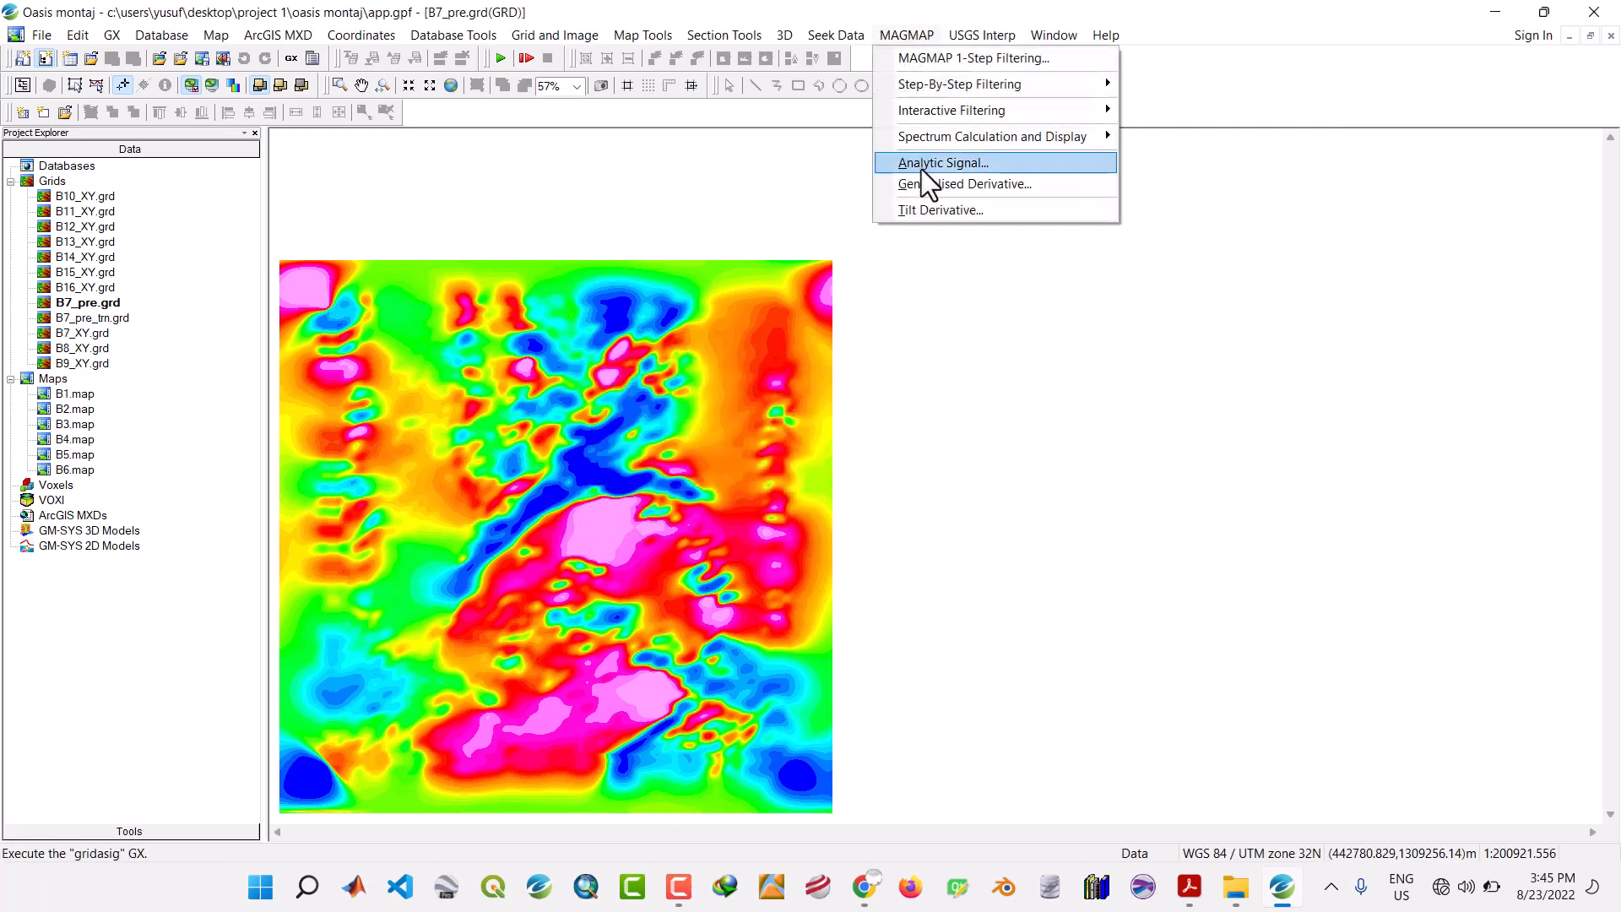
mouse_move(925, 142)
left_click(1152, 158)
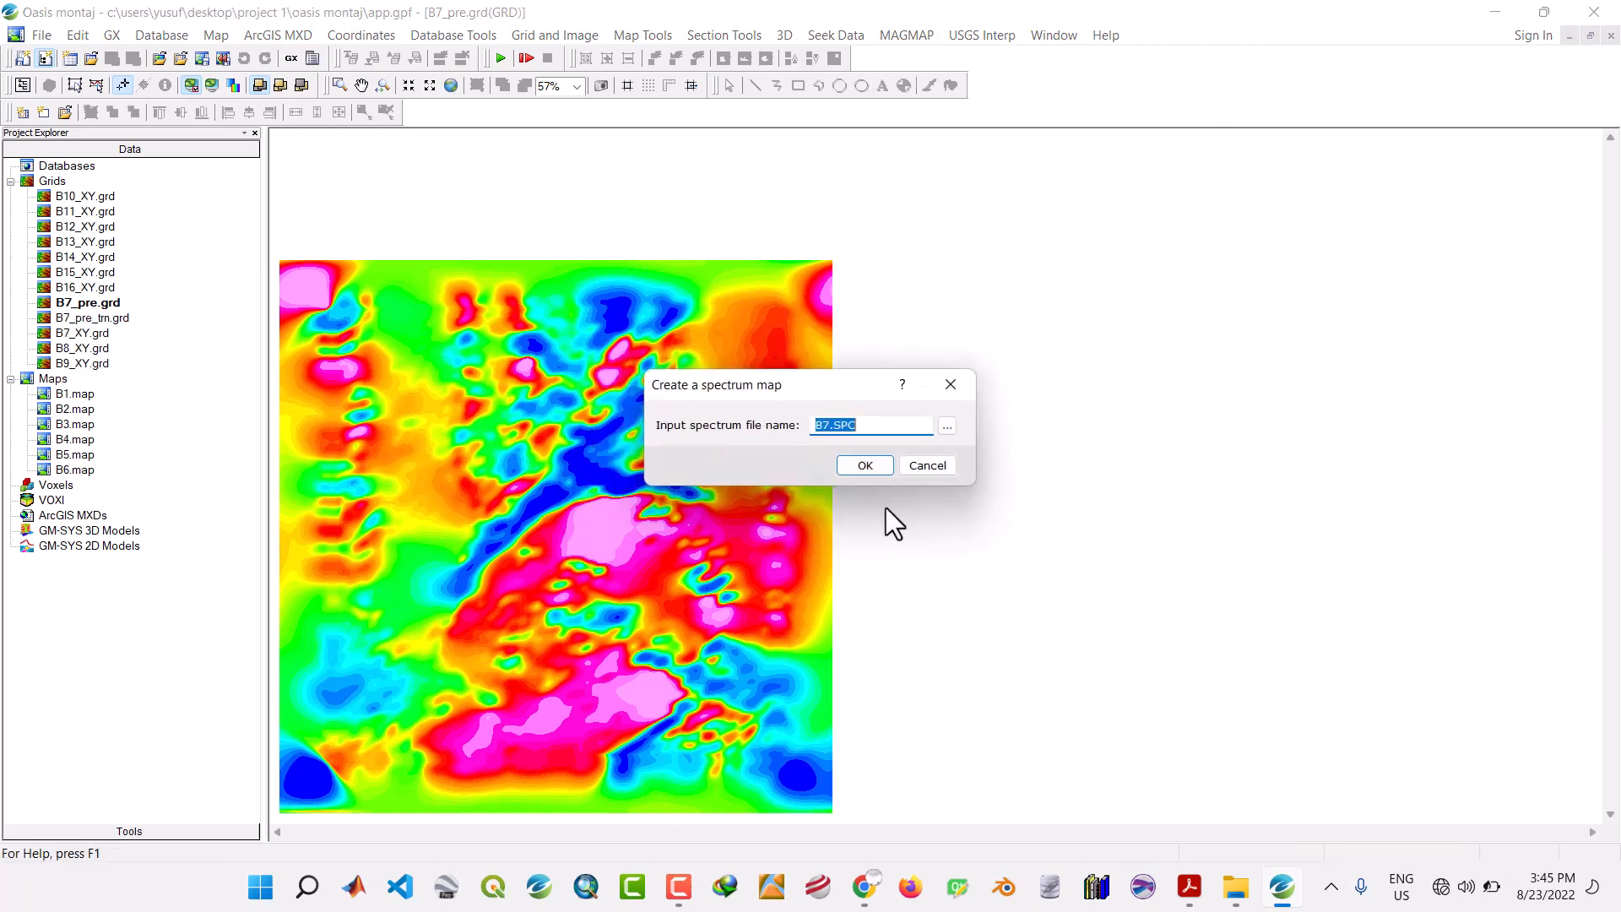
left_click(865, 466)
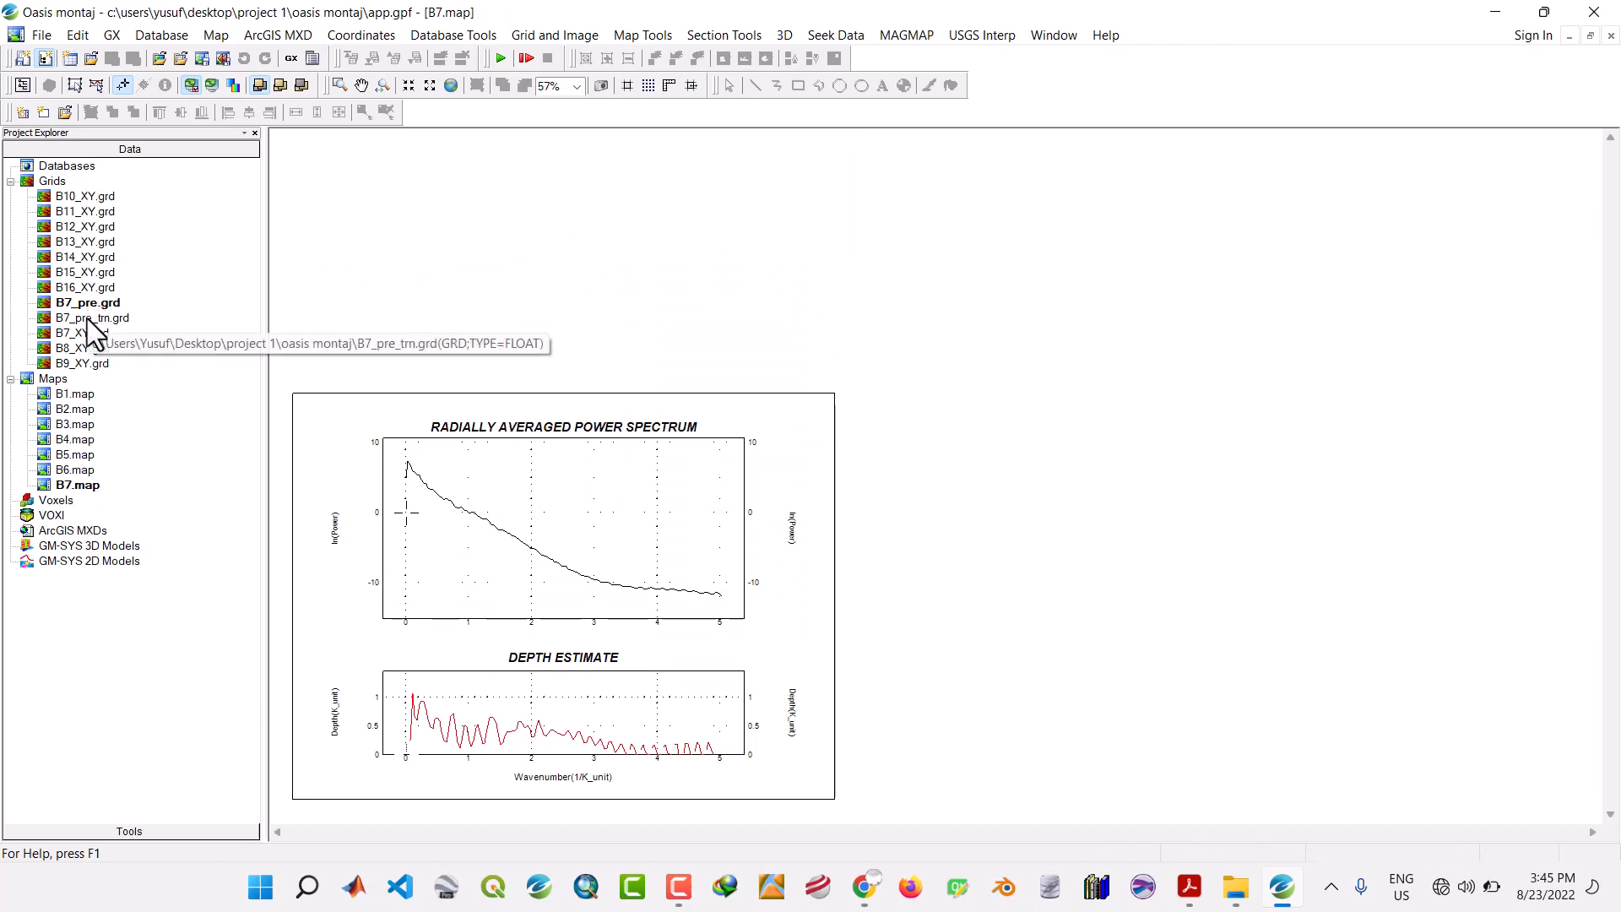
Remove the B7_pre, B7_pre_trn and B7_XY grids from the project.
left_click_drag(88, 318, 82, 330)
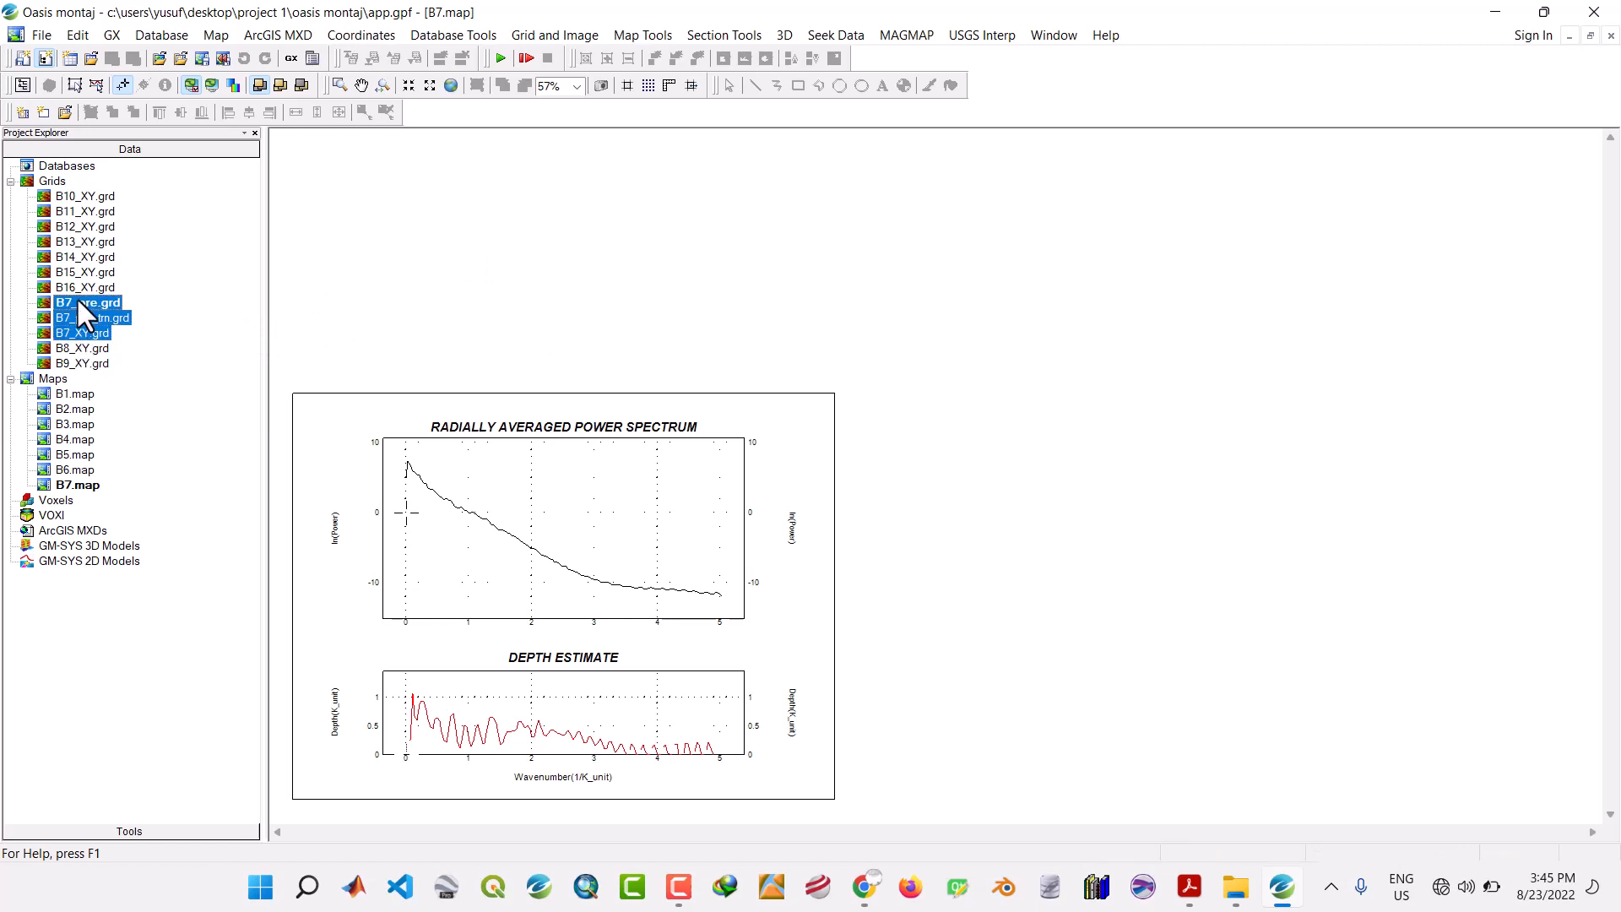
right_click(77, 301)
left_click(118, 332)
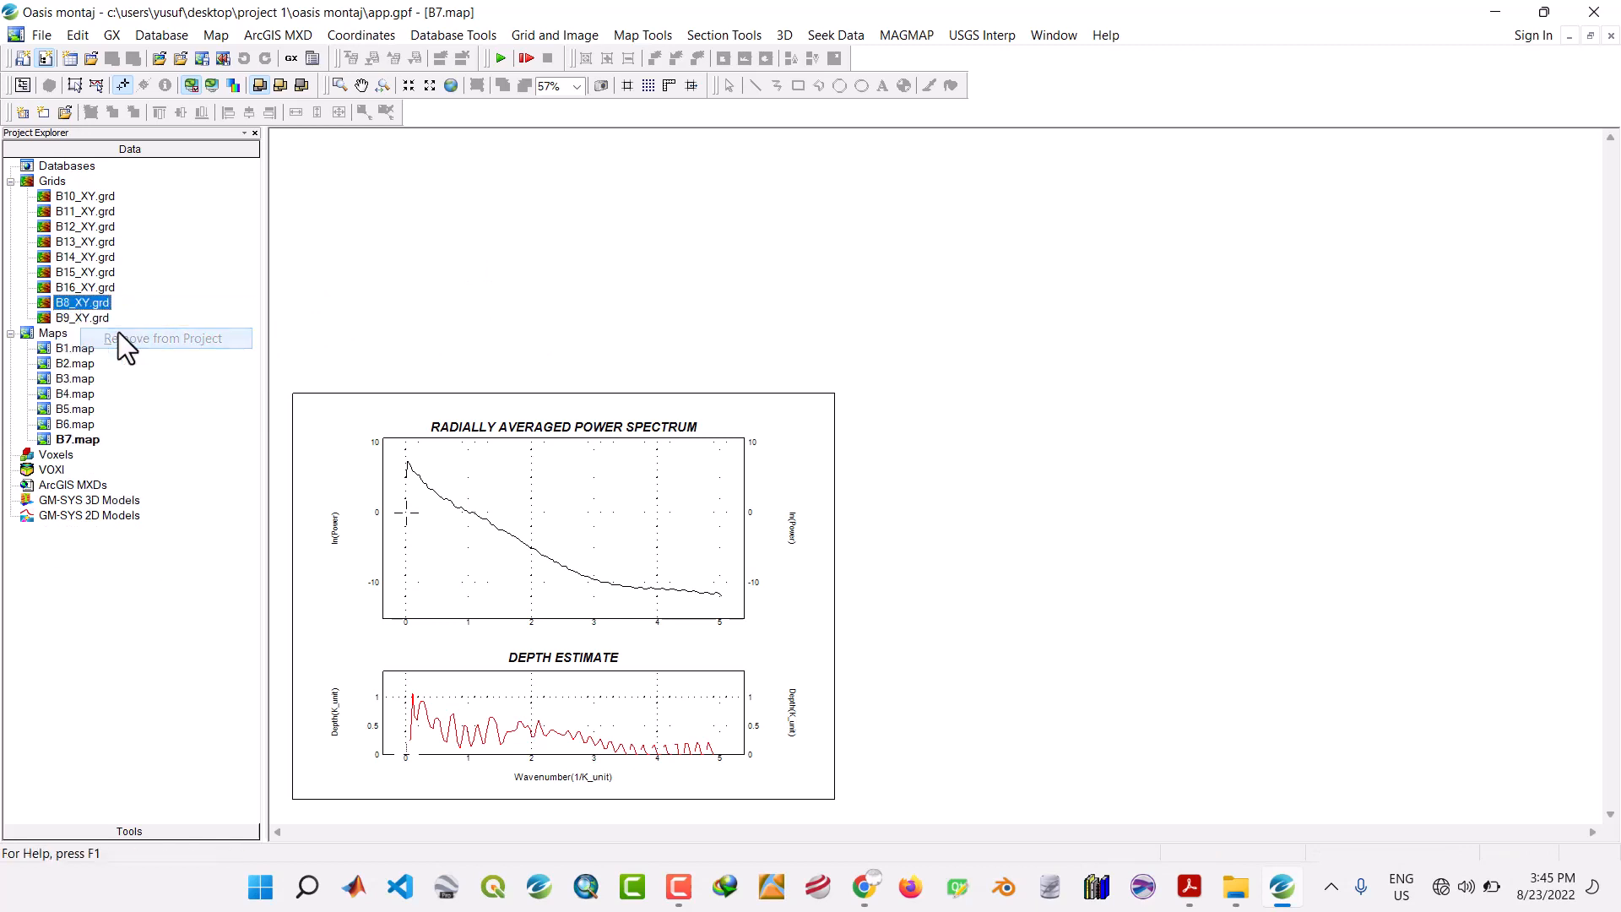
Open the grid B8_XY.grd and prepare it with FFT2 pre-processing, naming the output grid B8_pre.grd.
double_click(81, 306)
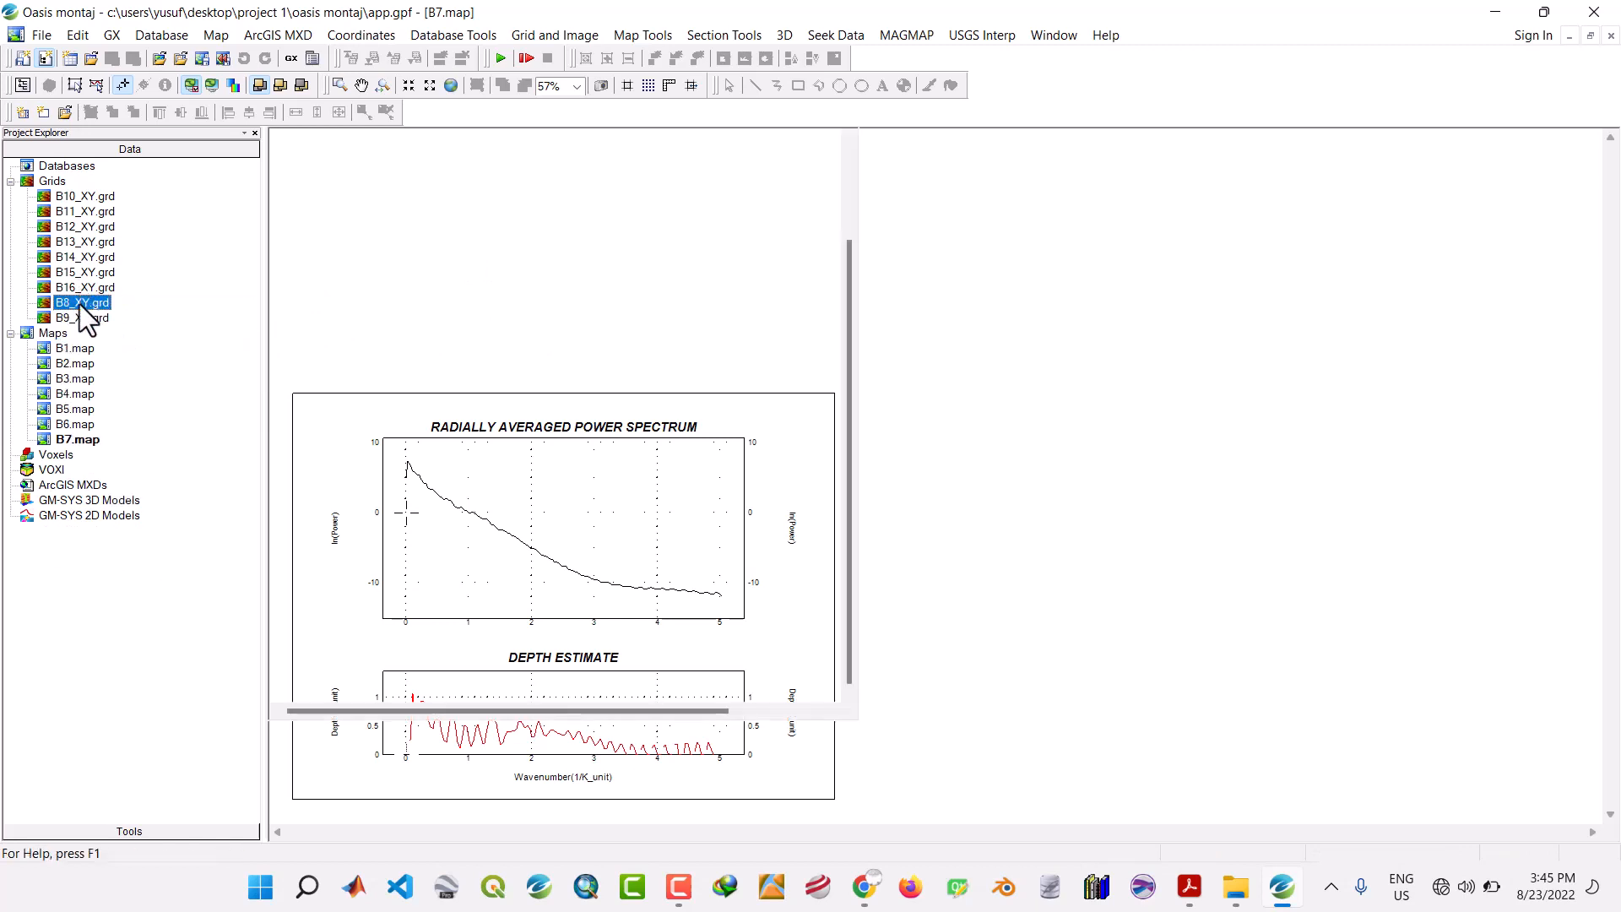
left_click(896, 39)
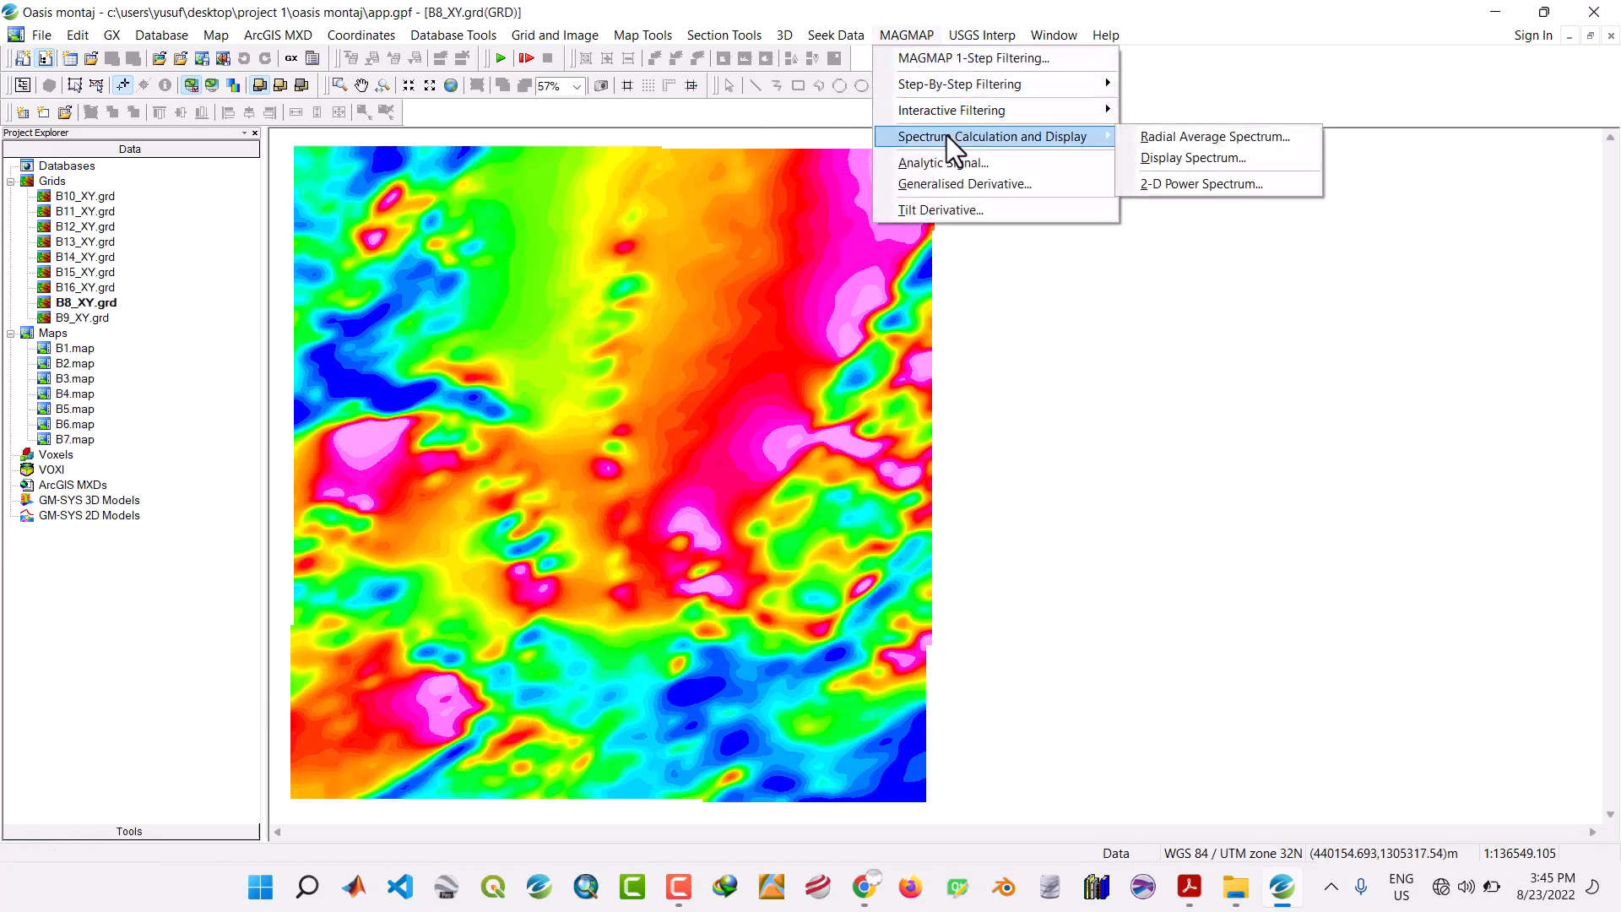
mouse_move(944, 108)
left_click(1203, 115)
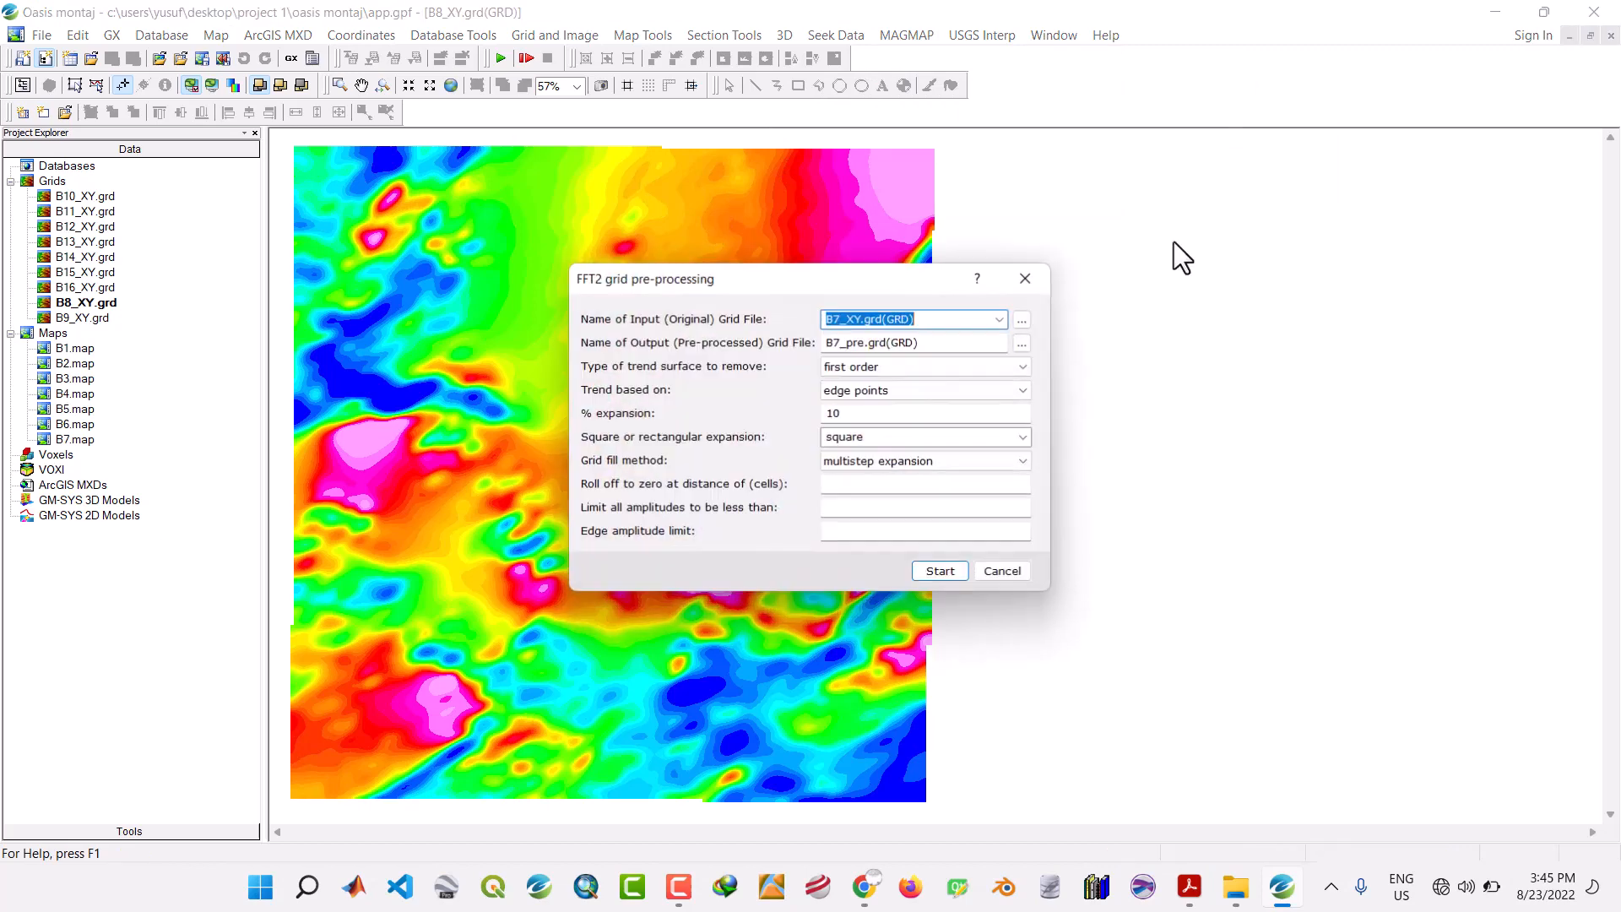
left_click(1003, 318)
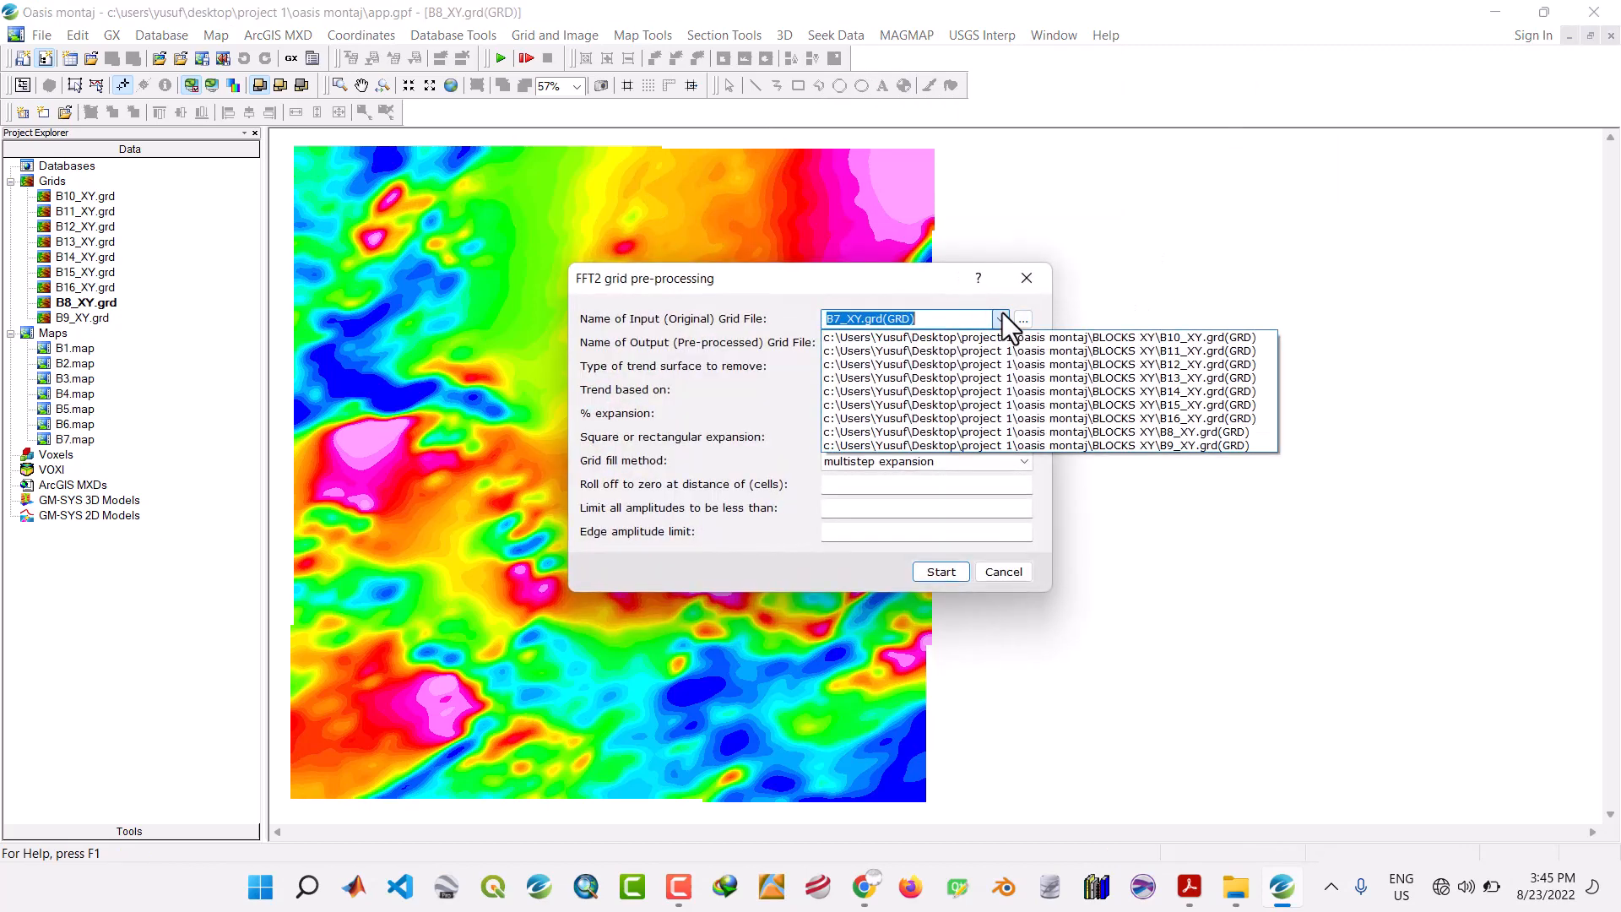
left_click(1160, 434)
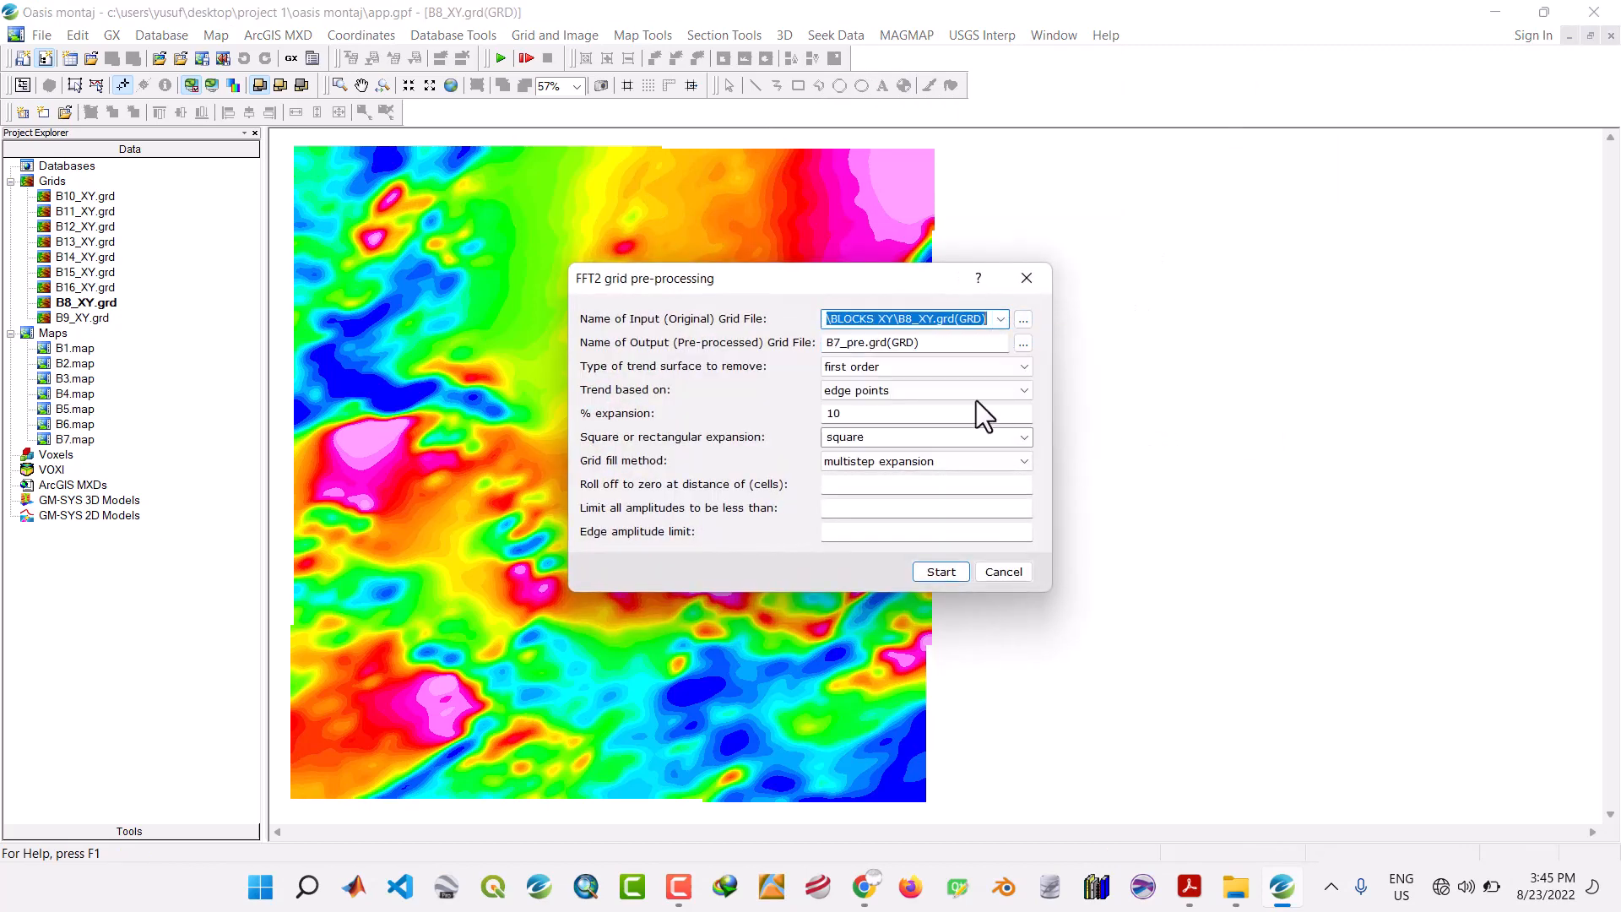
left_click(839, 344)
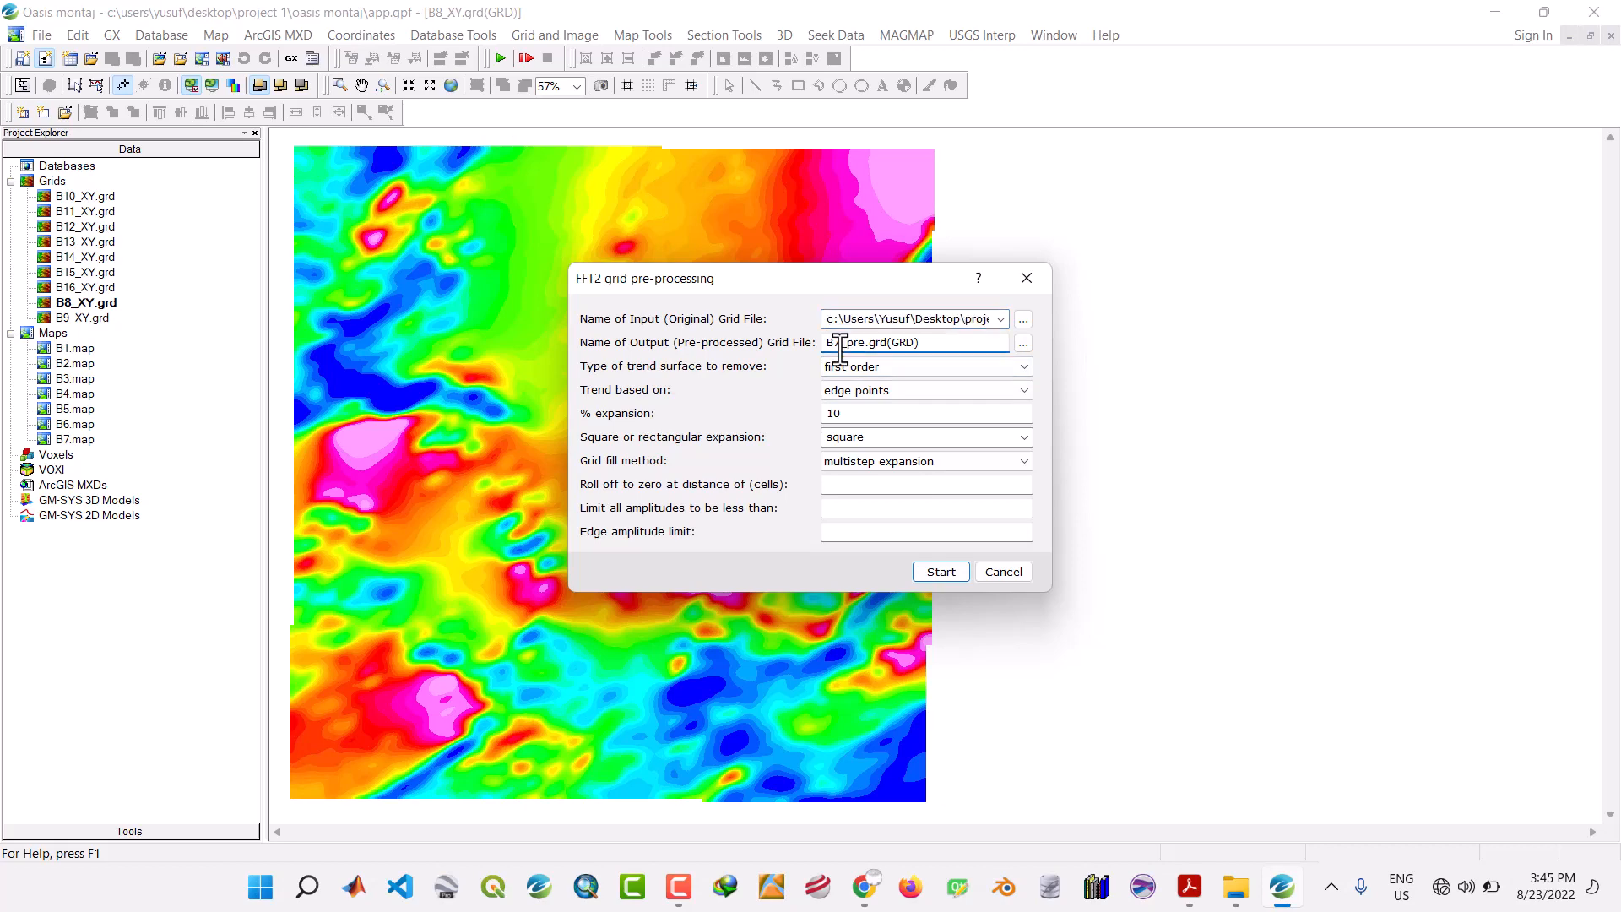
key("BackSpace")
type("8")
left_click(951, 579)
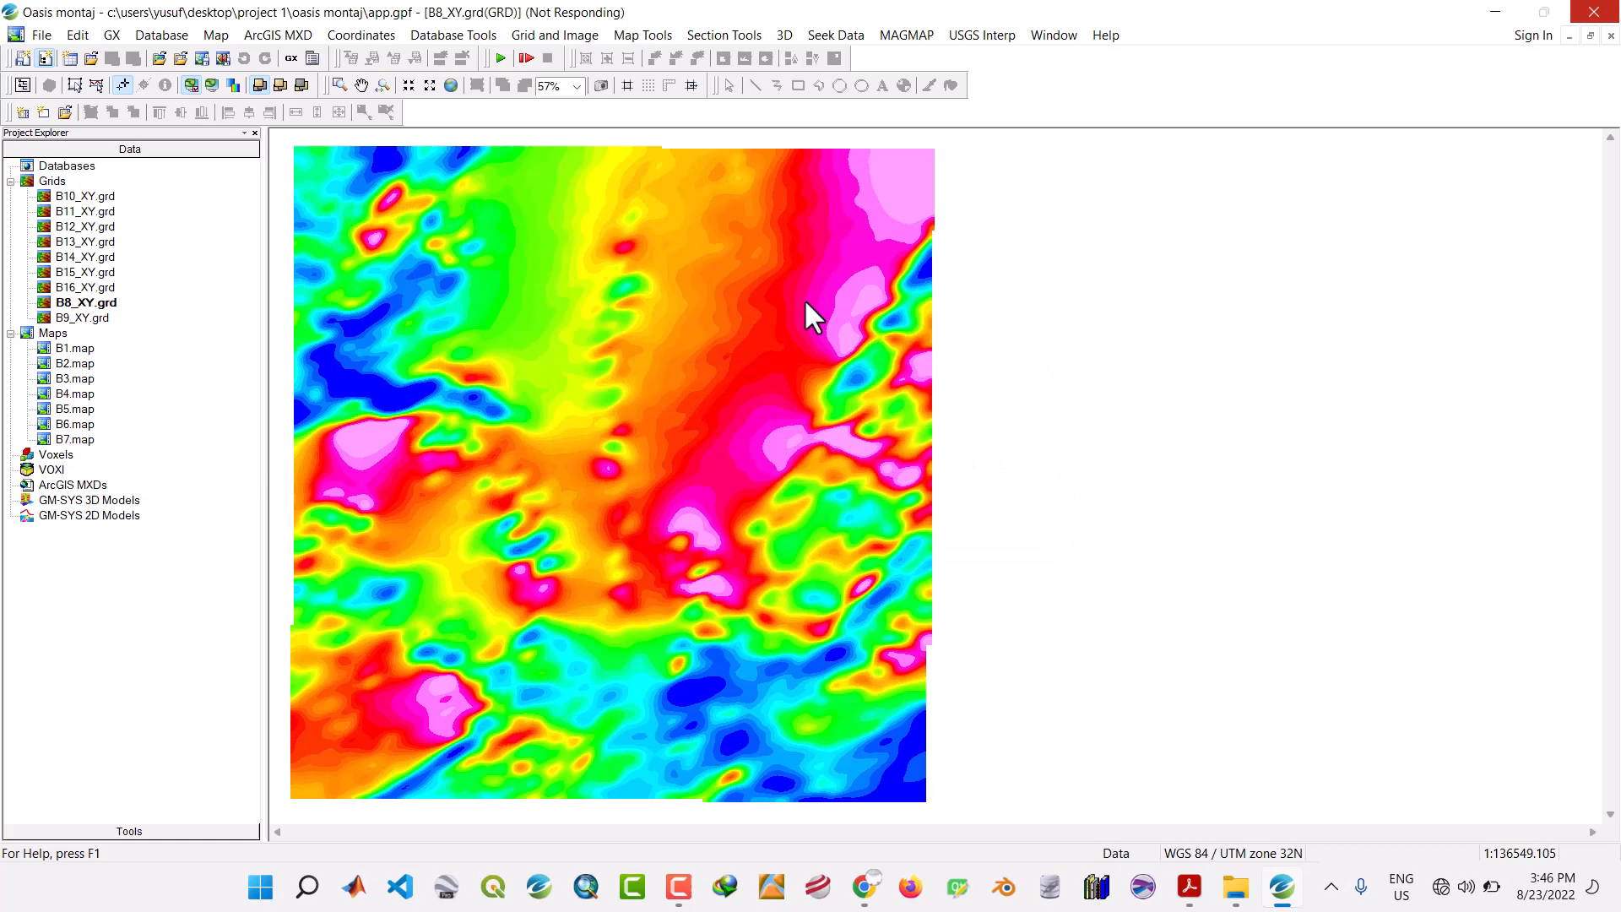
Run the Forward FFT on the pre-processed grid B8_pre.grd.
left_click(902, 35)
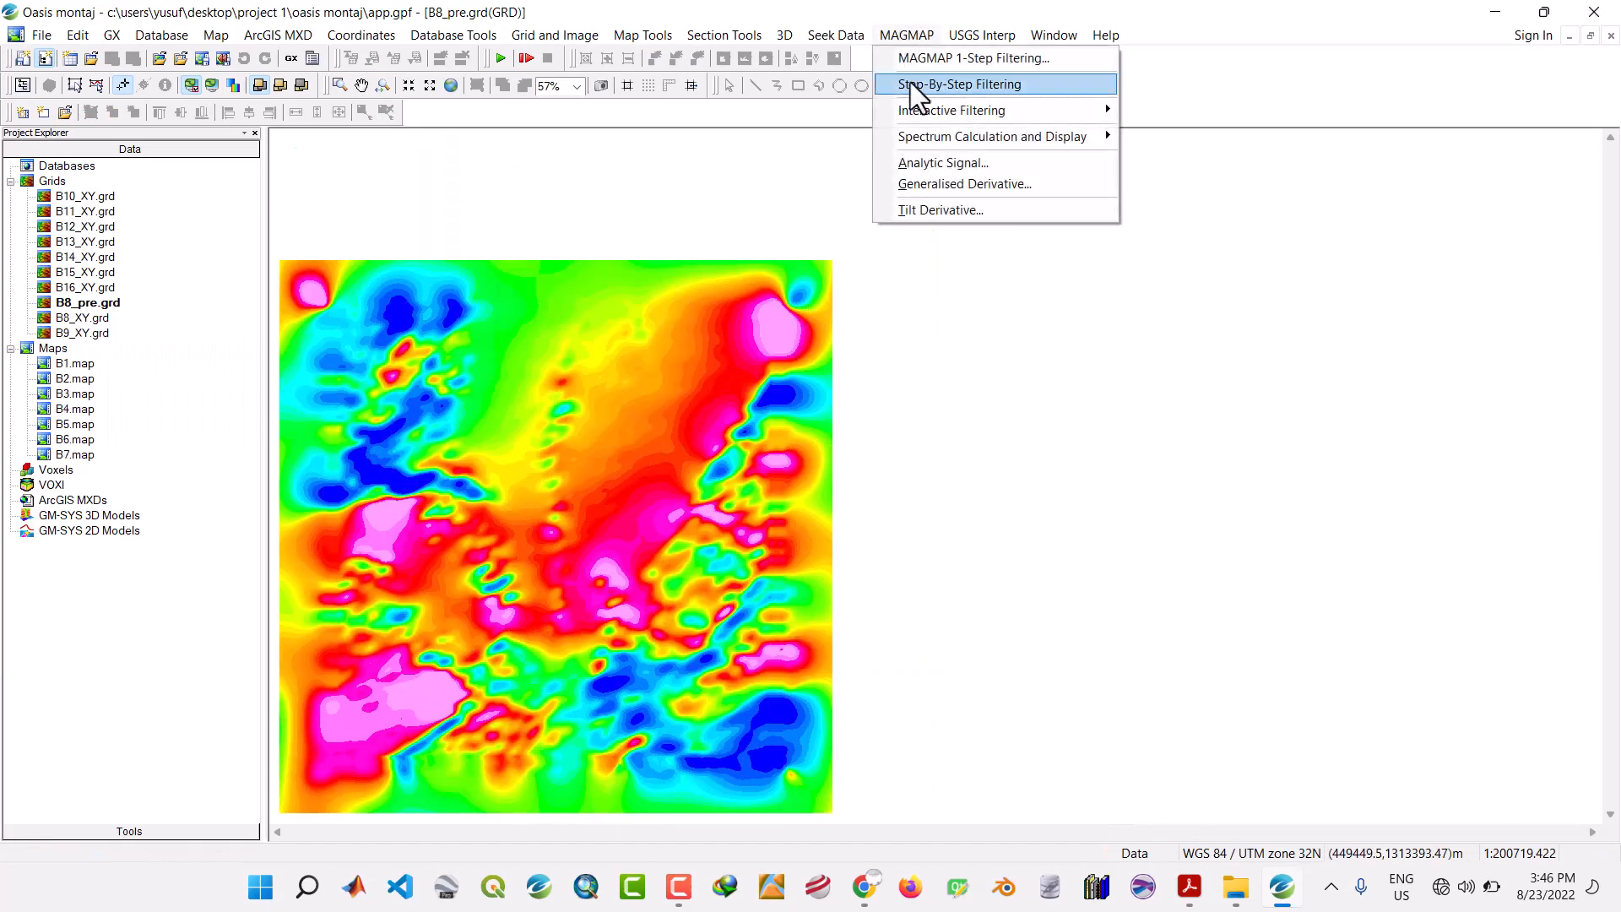
mouse_move(929, 140)
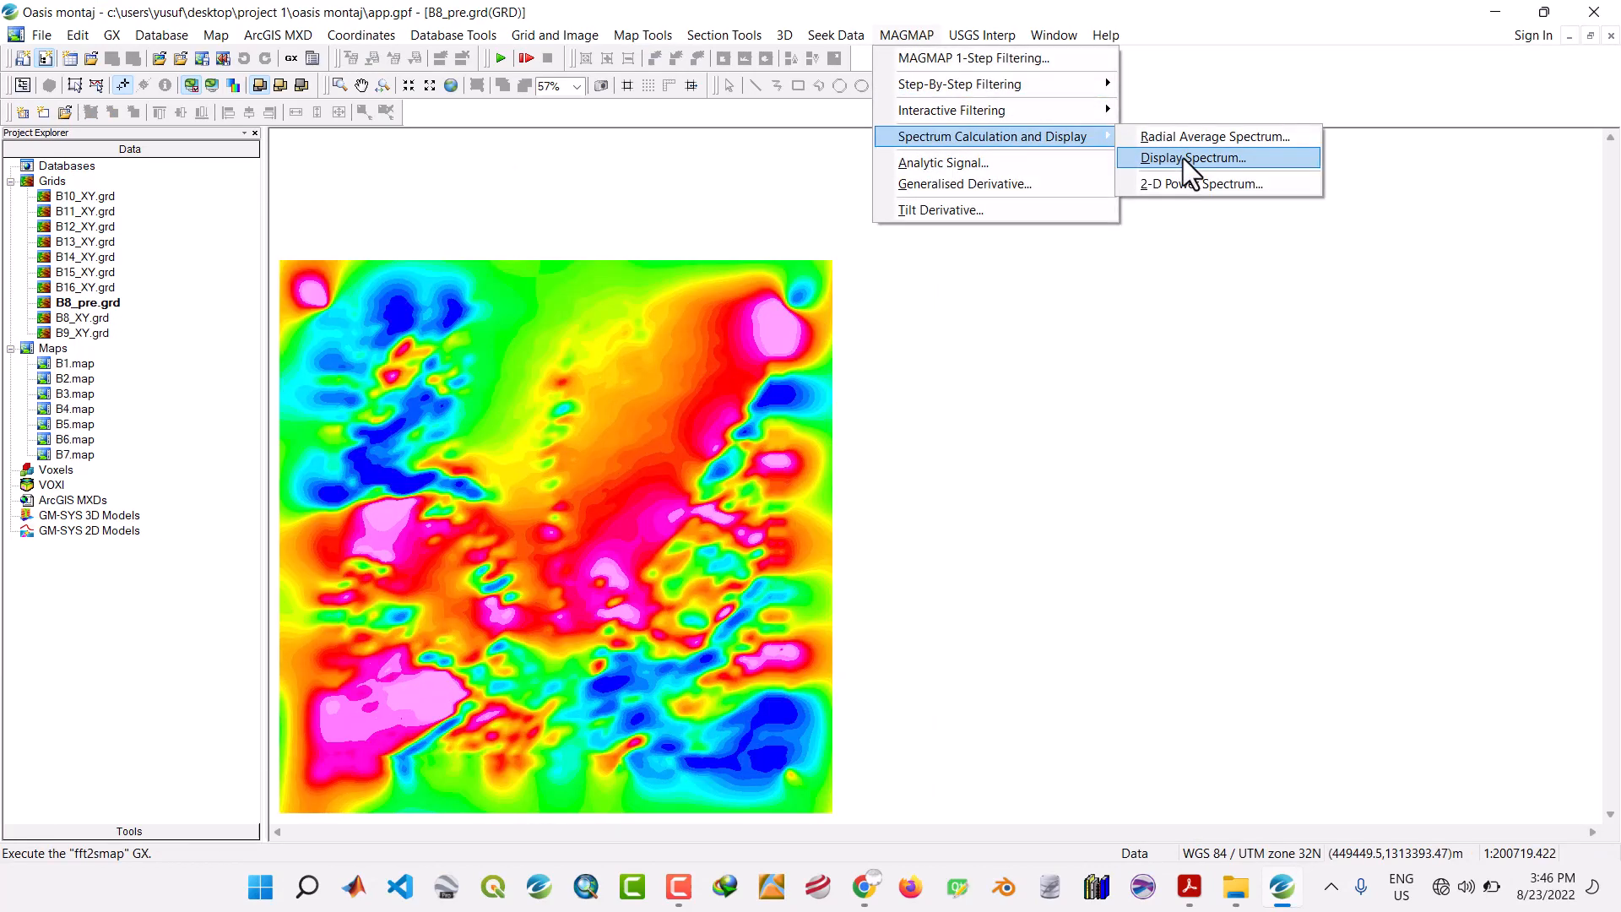
mouse_move(1011, 104)
left_click(1148, 128)
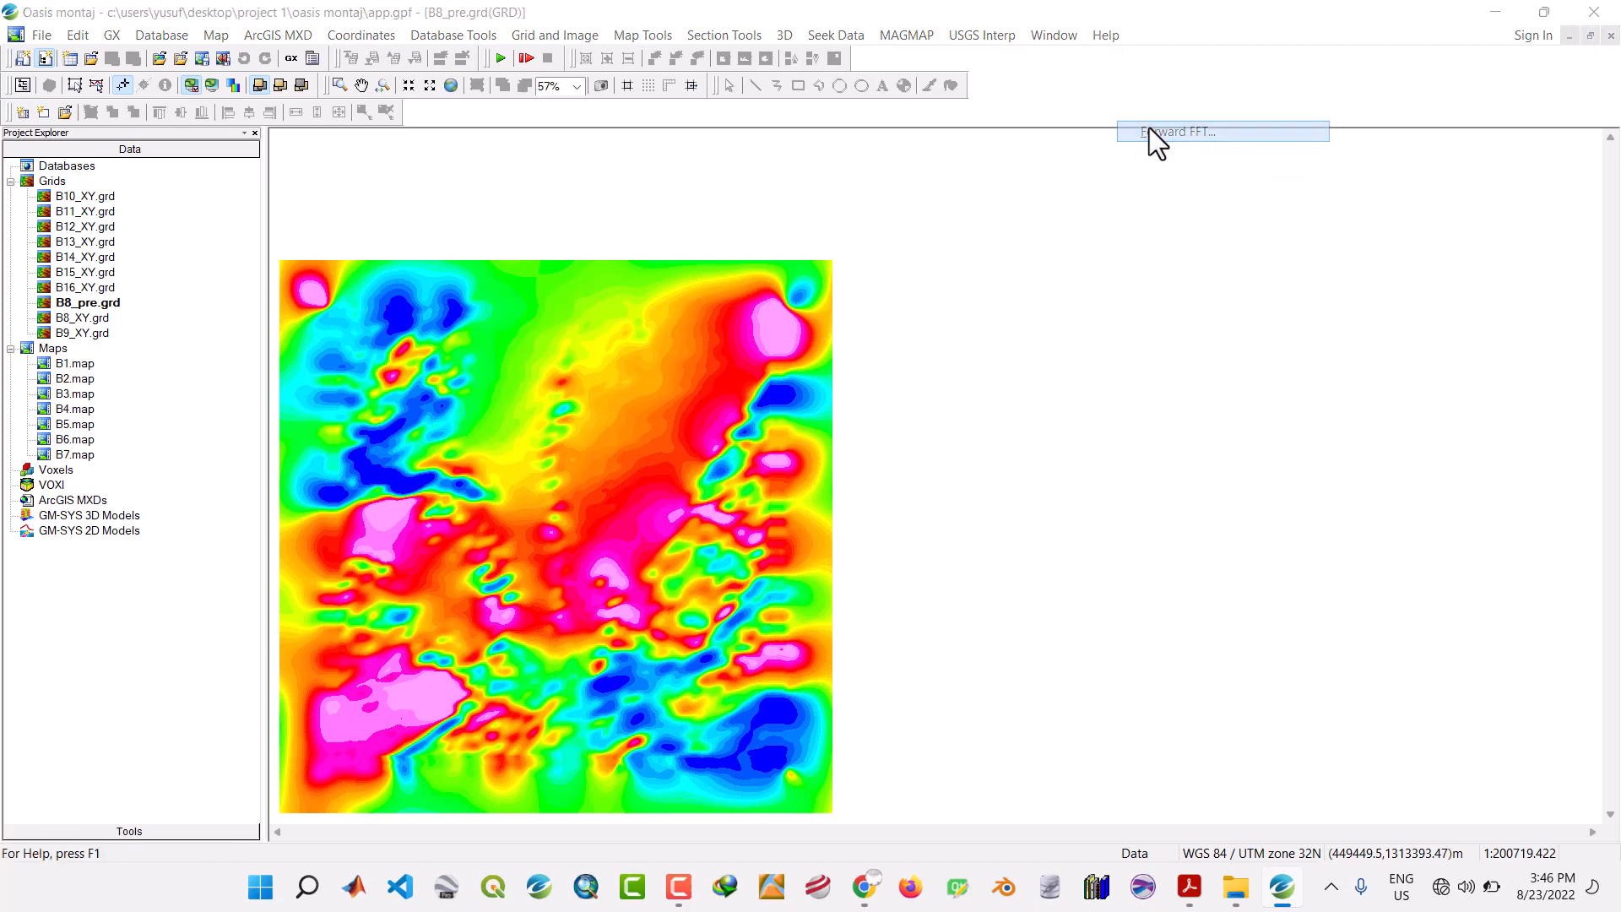
left_click(920, 471)
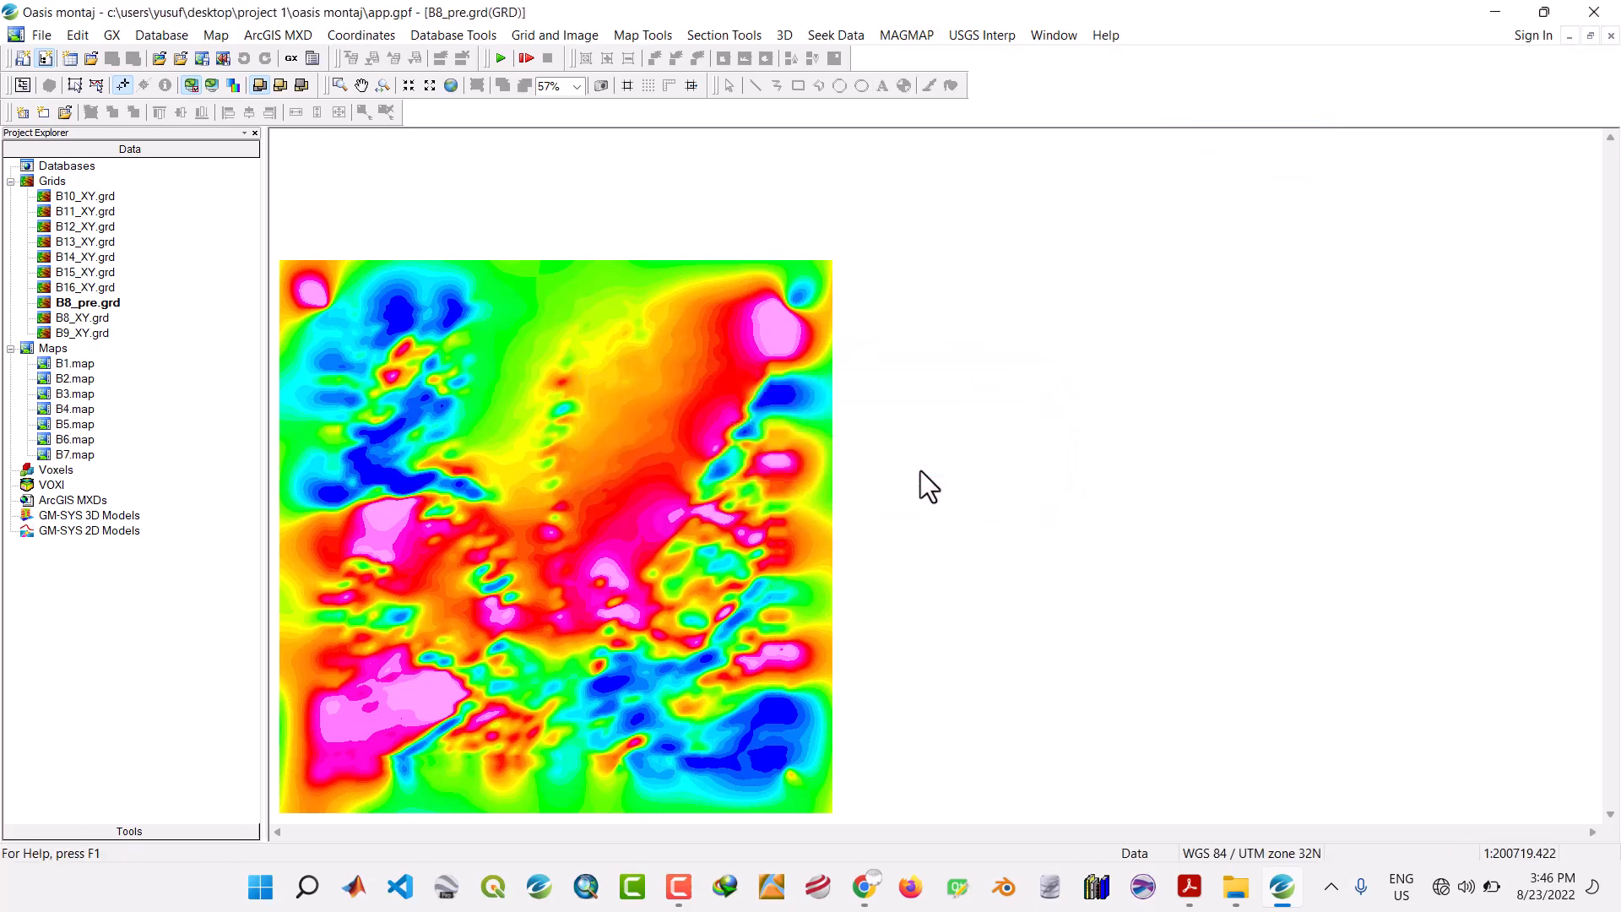
Compute the radial average spectrum of the B8_pre_trn.grd transform, naming the output spectrum file B8.SPC.
left_click(910, 34)
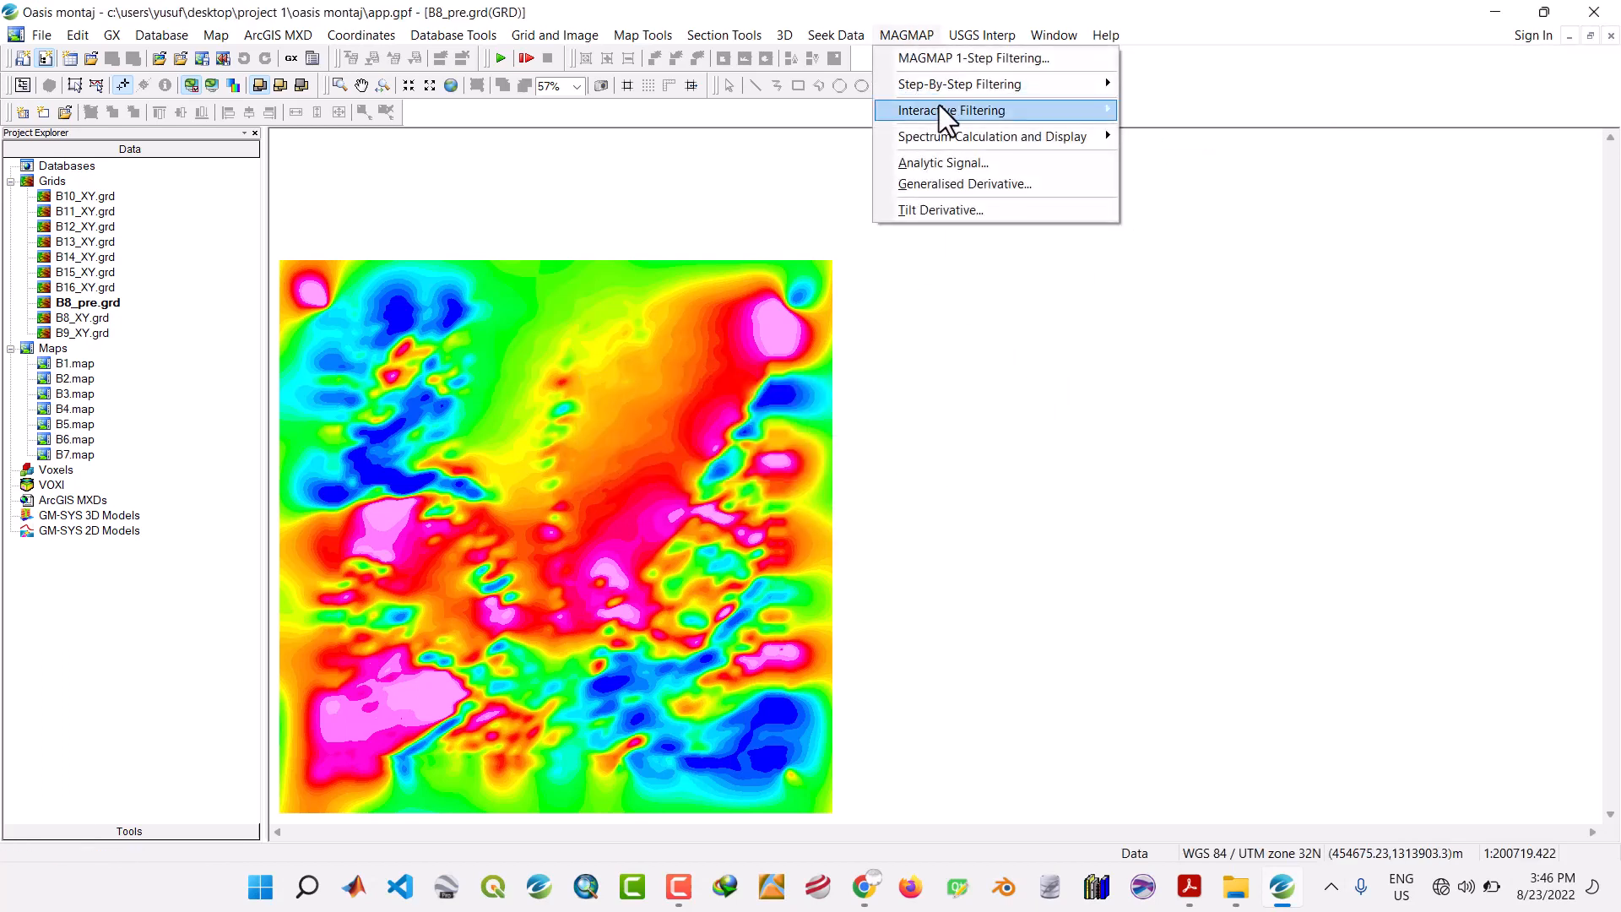
mouse_move(939, 105)
left_click(1157, 150)
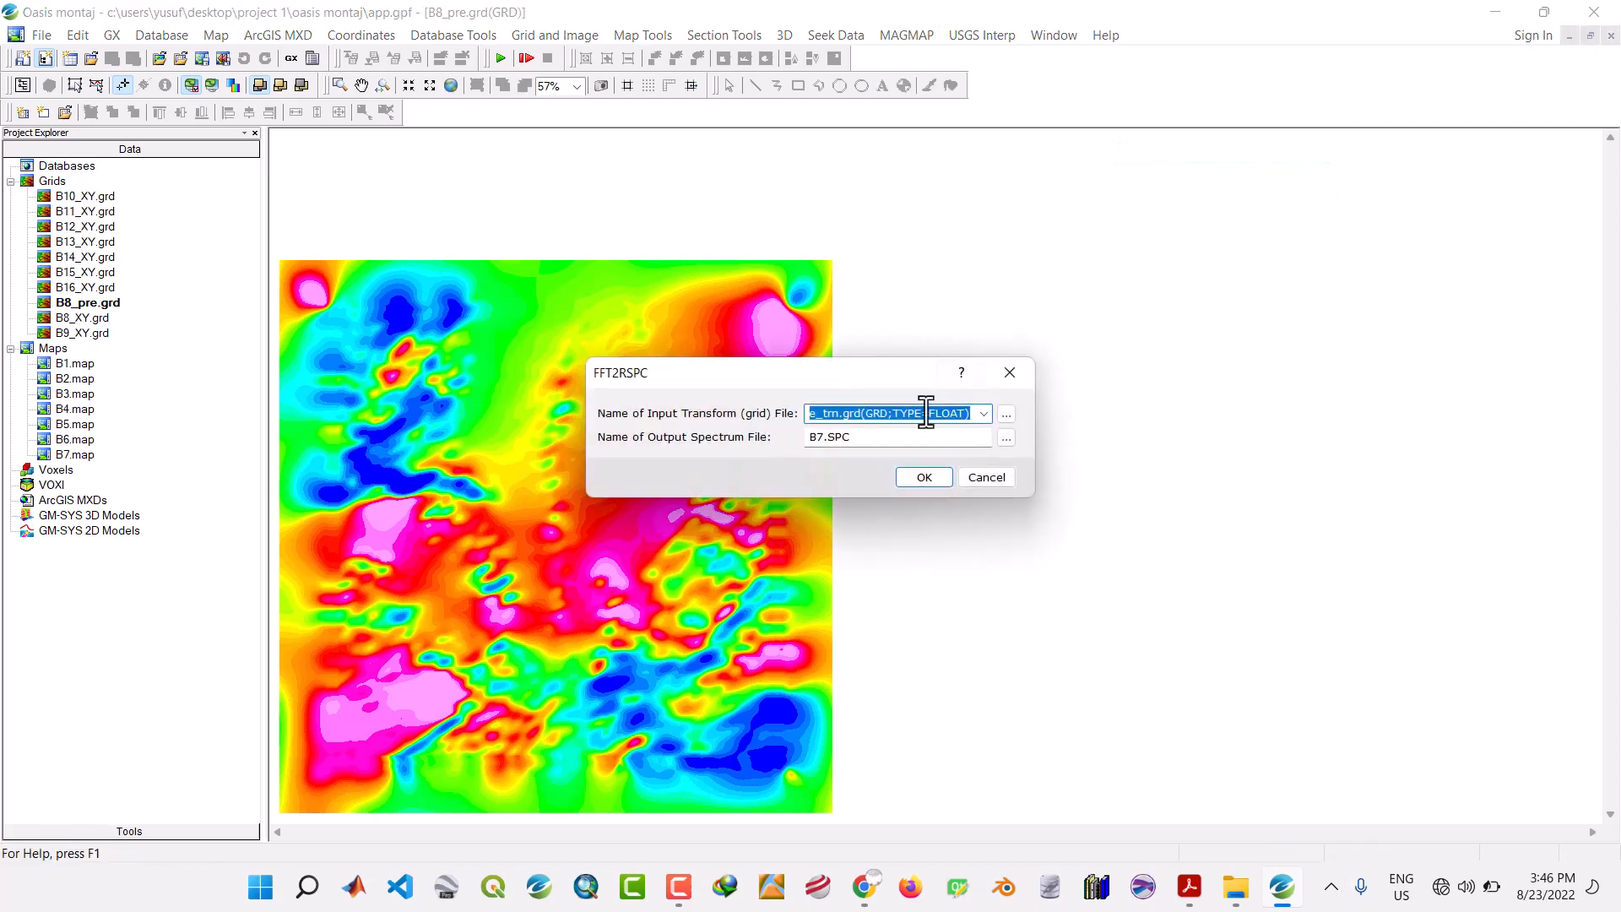
left_click(824, 436)
key("BackSpace")
type("8")
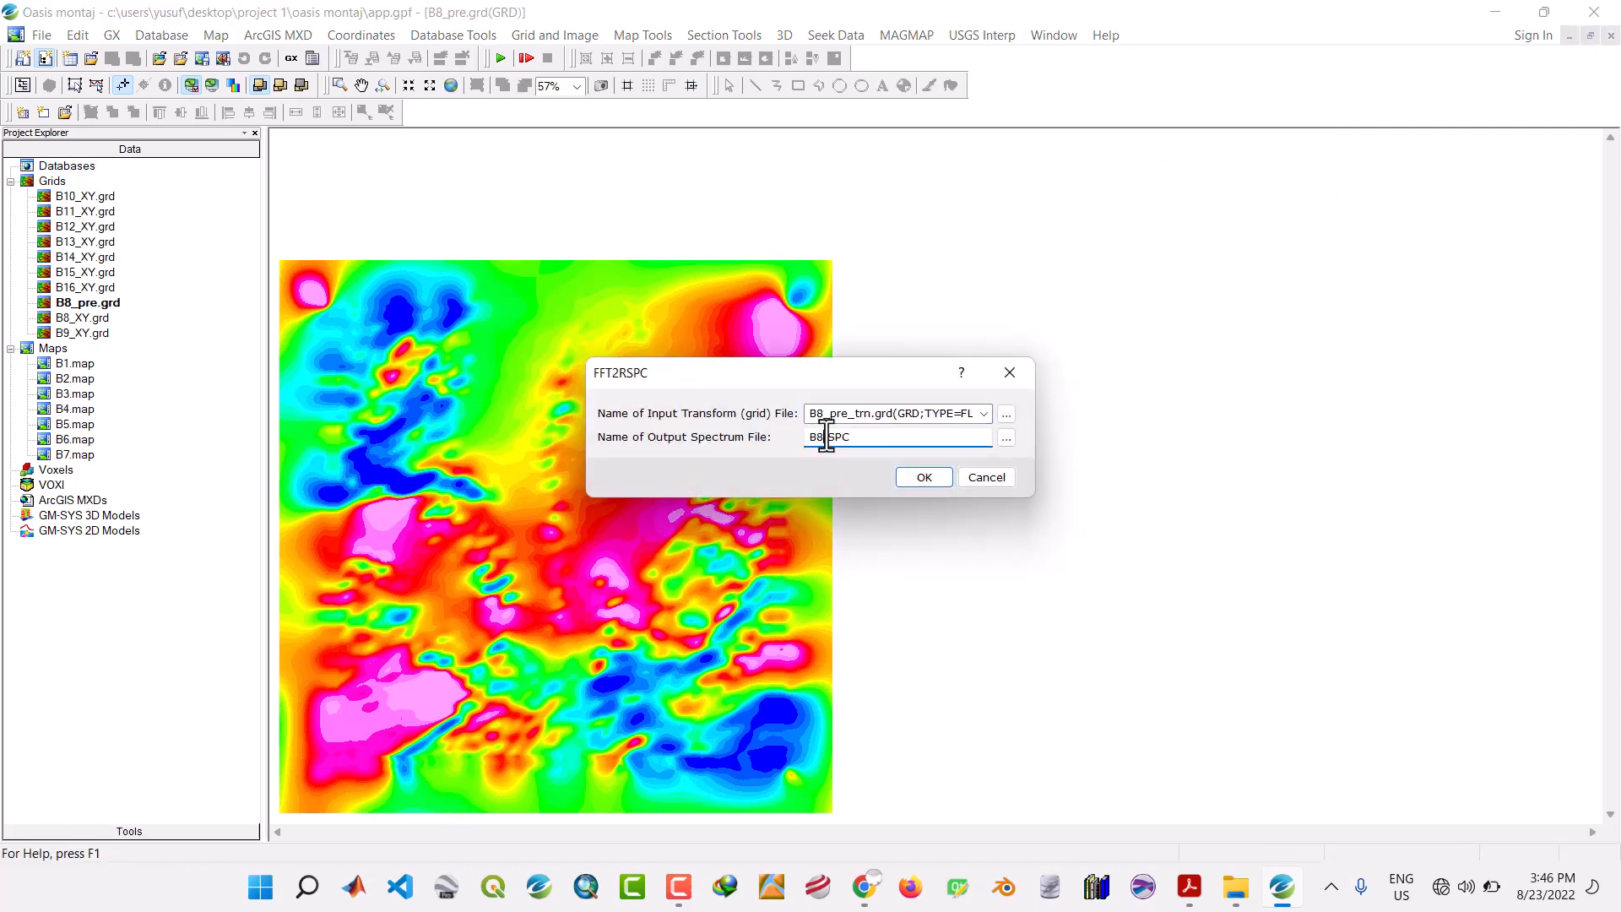
left_click(909, 474)
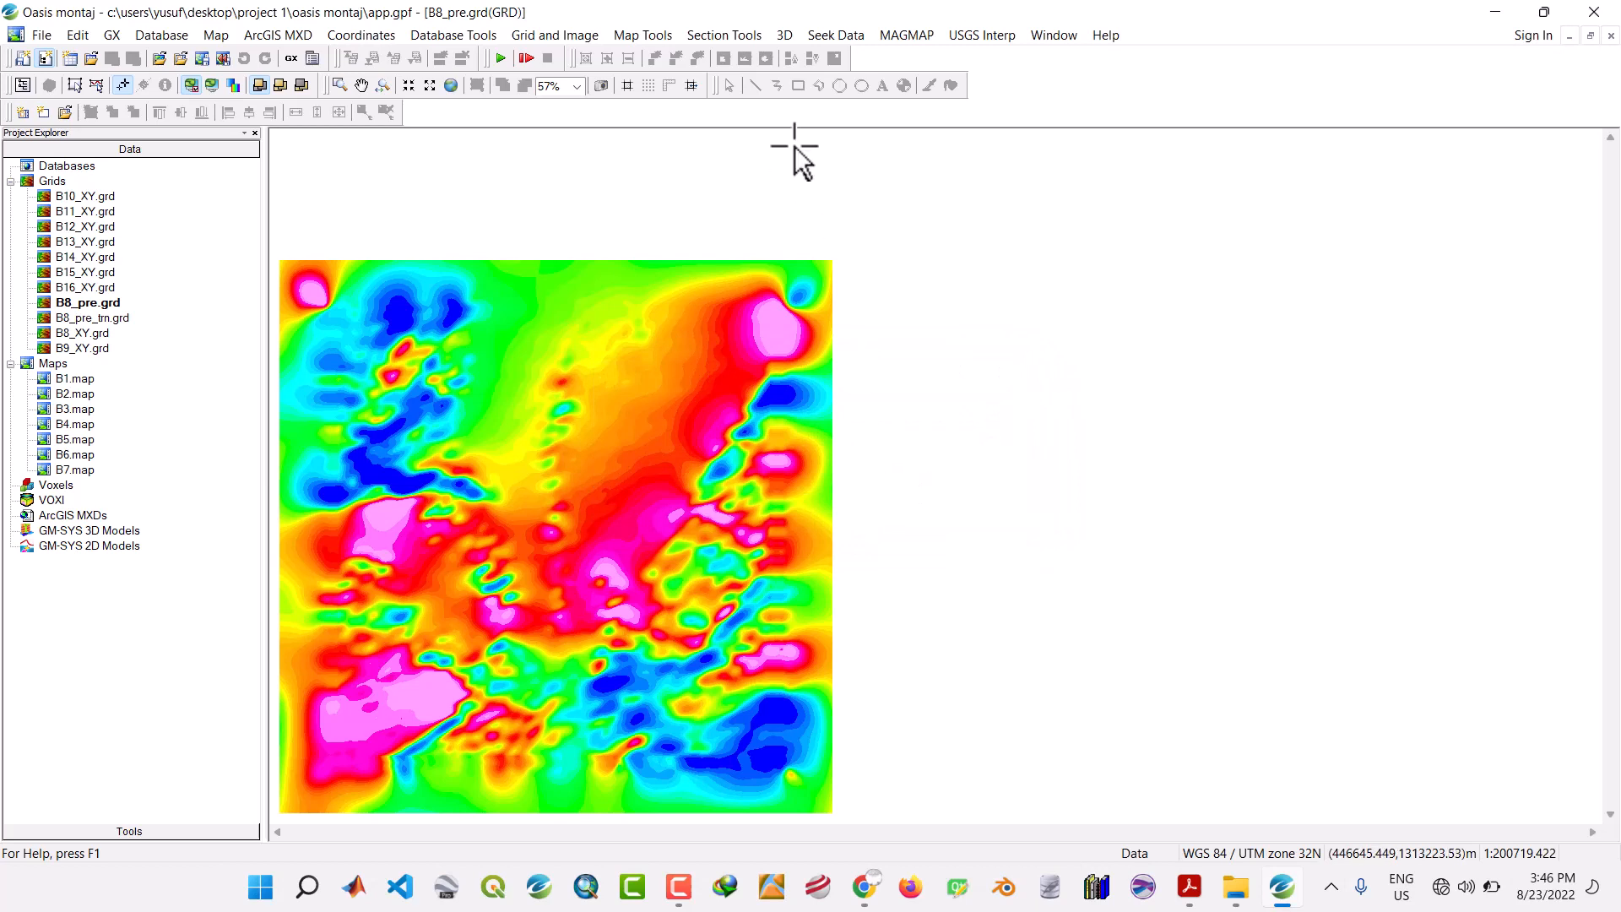
Display the radially averaged power spectrum from B8.SPC as a spectrum map.
left_click(903, 32)
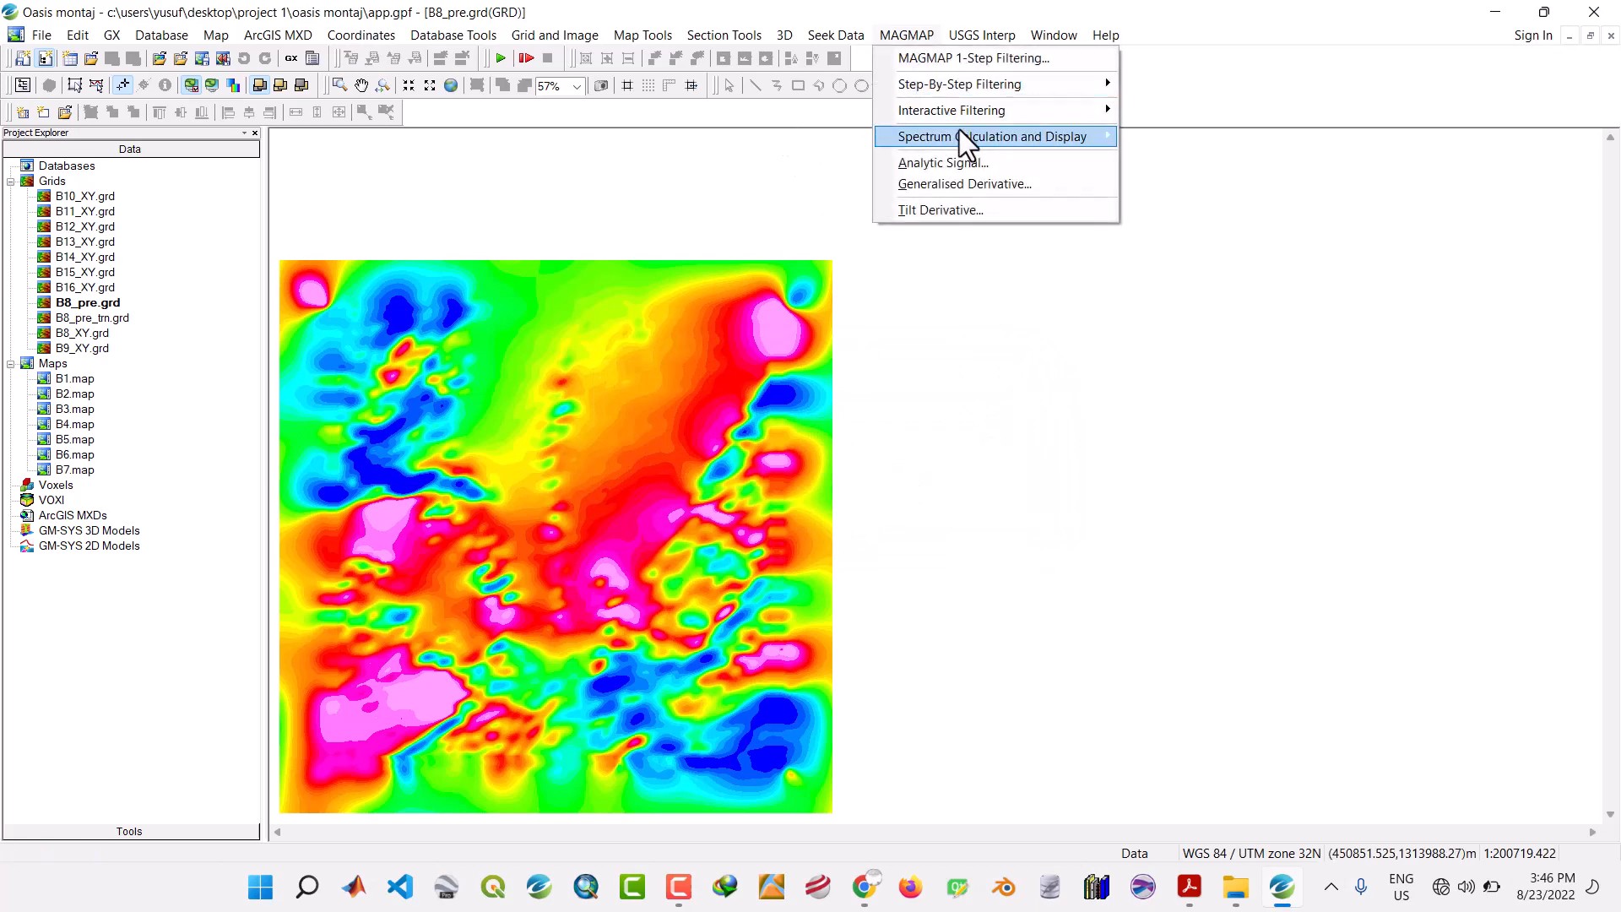
mouse_move(963, 134)
left_click(1151, 163)
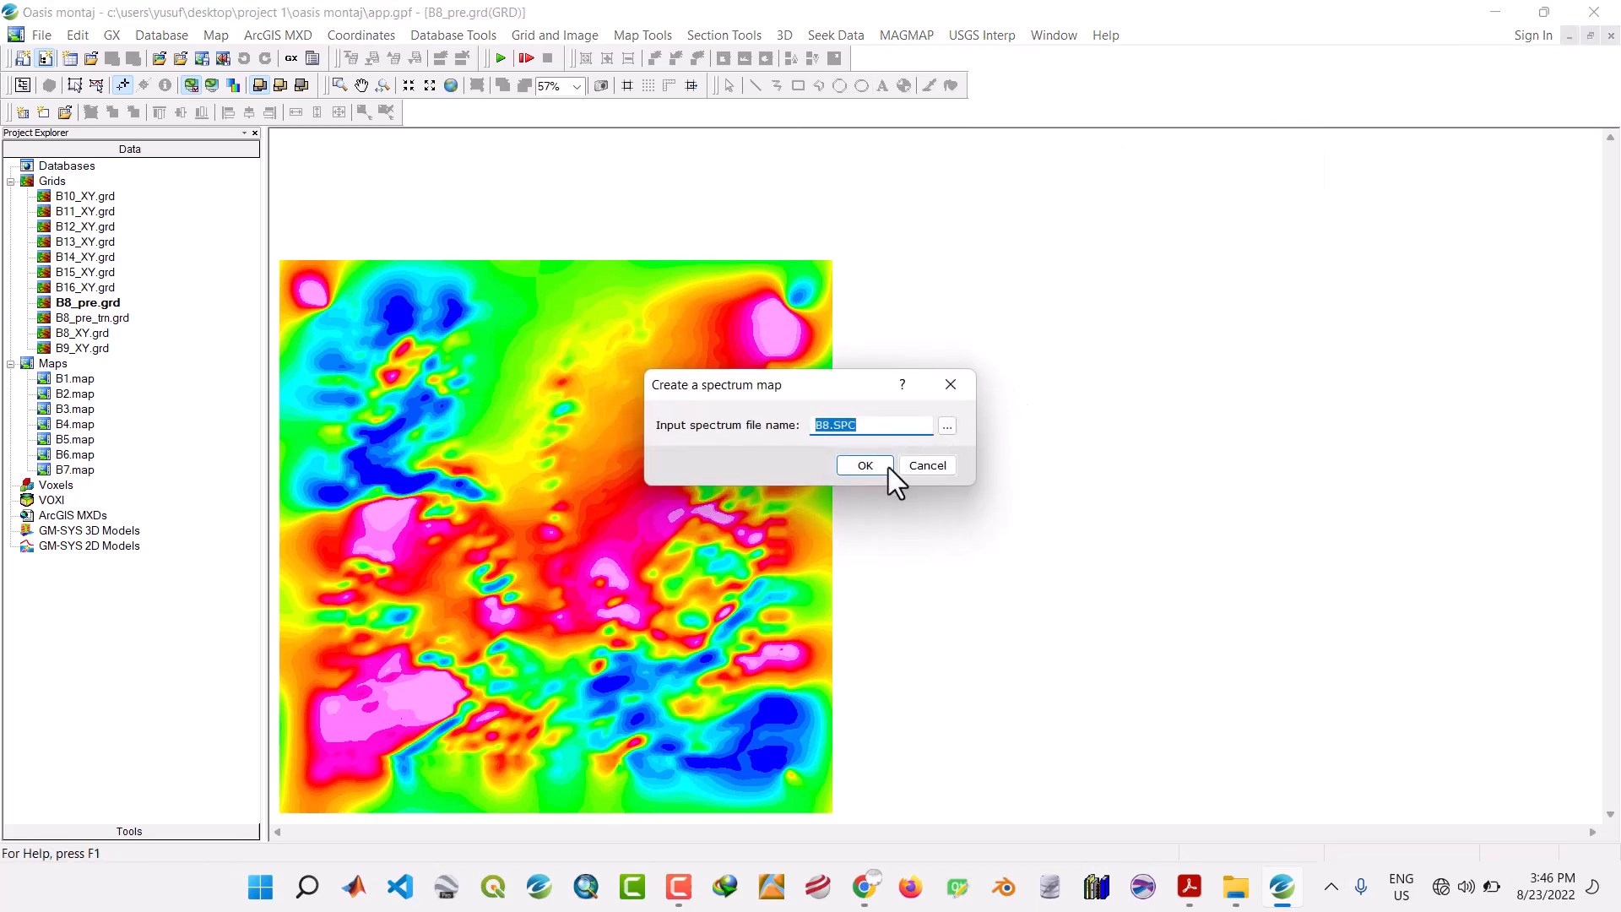
left_click(888, 468)
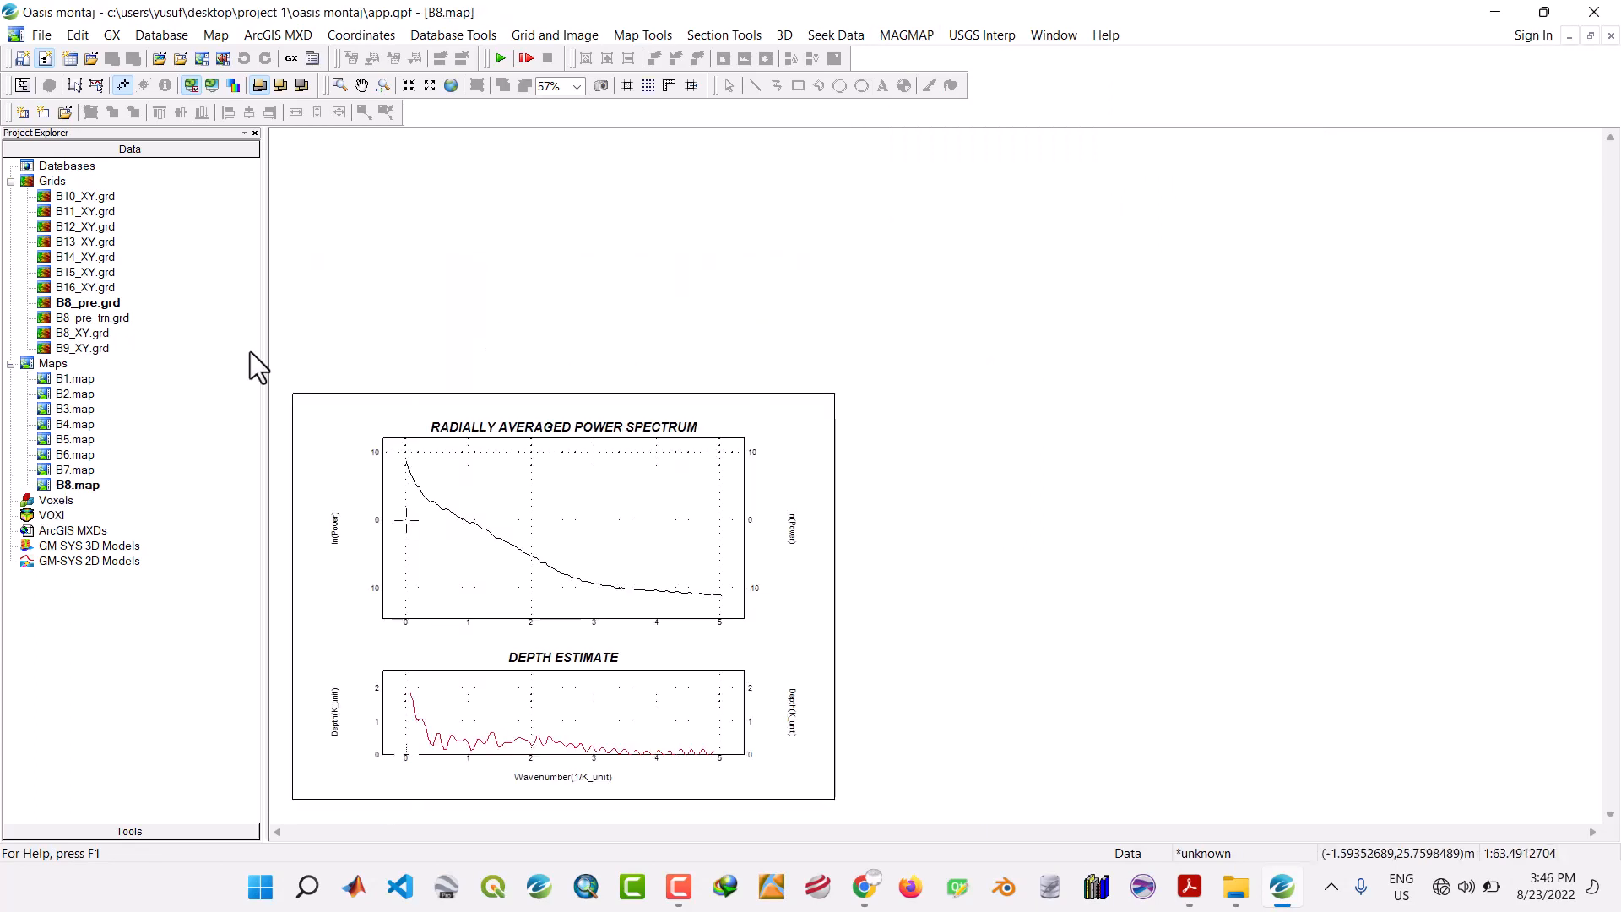
Remove the B8_pre, B8_pre_trn and B8_XY grids from the project.
left_click(77, 318)
left_click(82, 334, "ctrl")
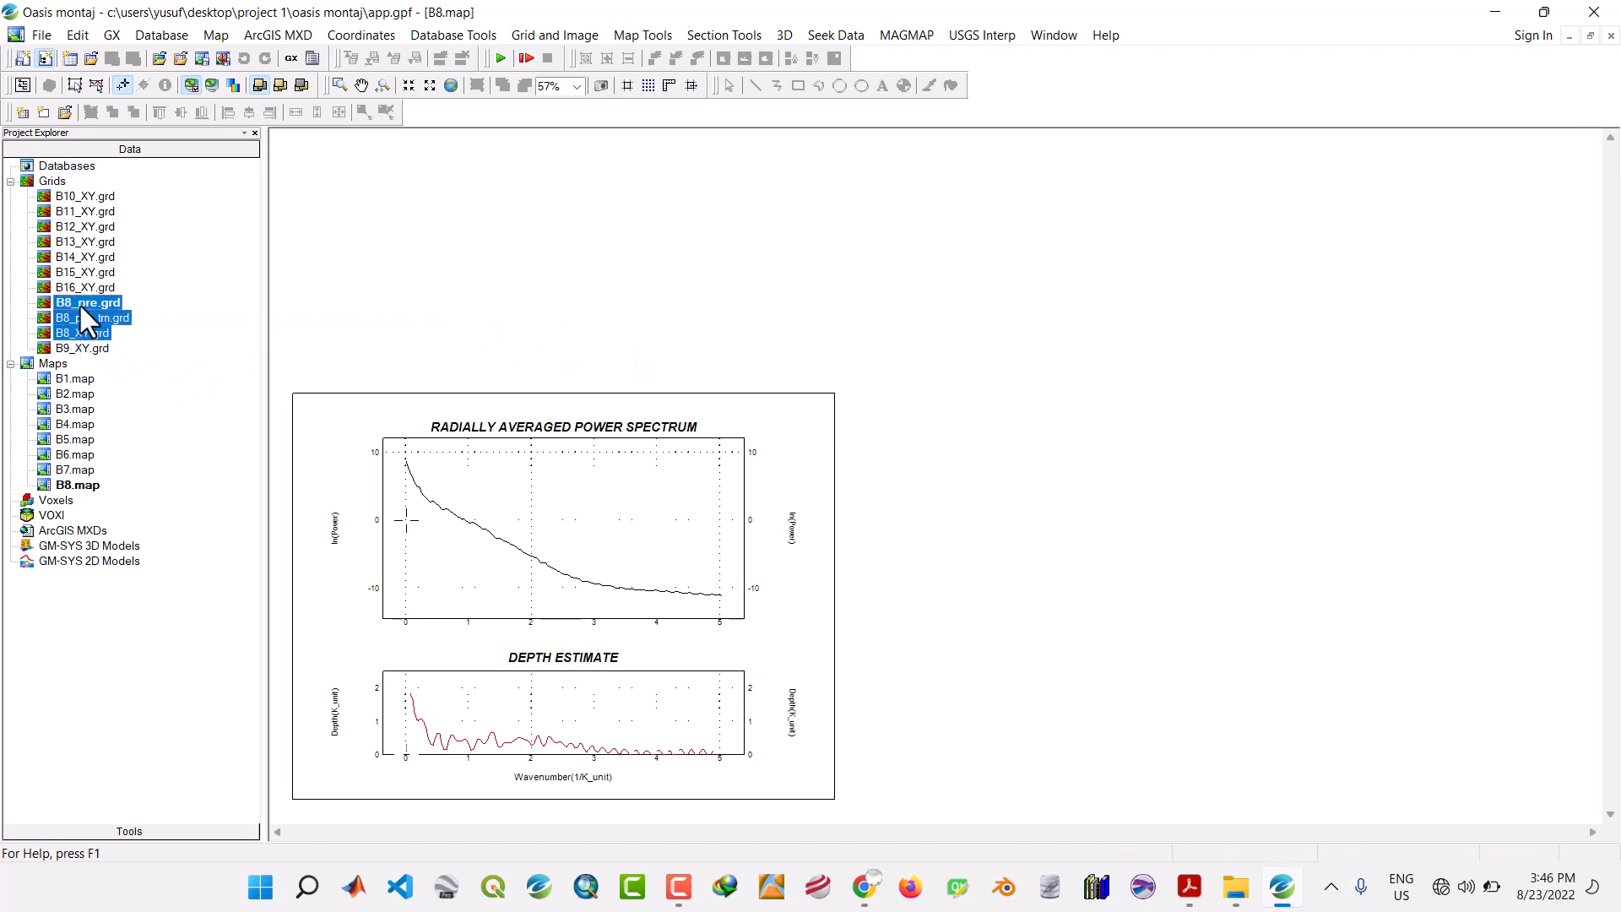
right_click(81, 307)
left_click(133, 343)
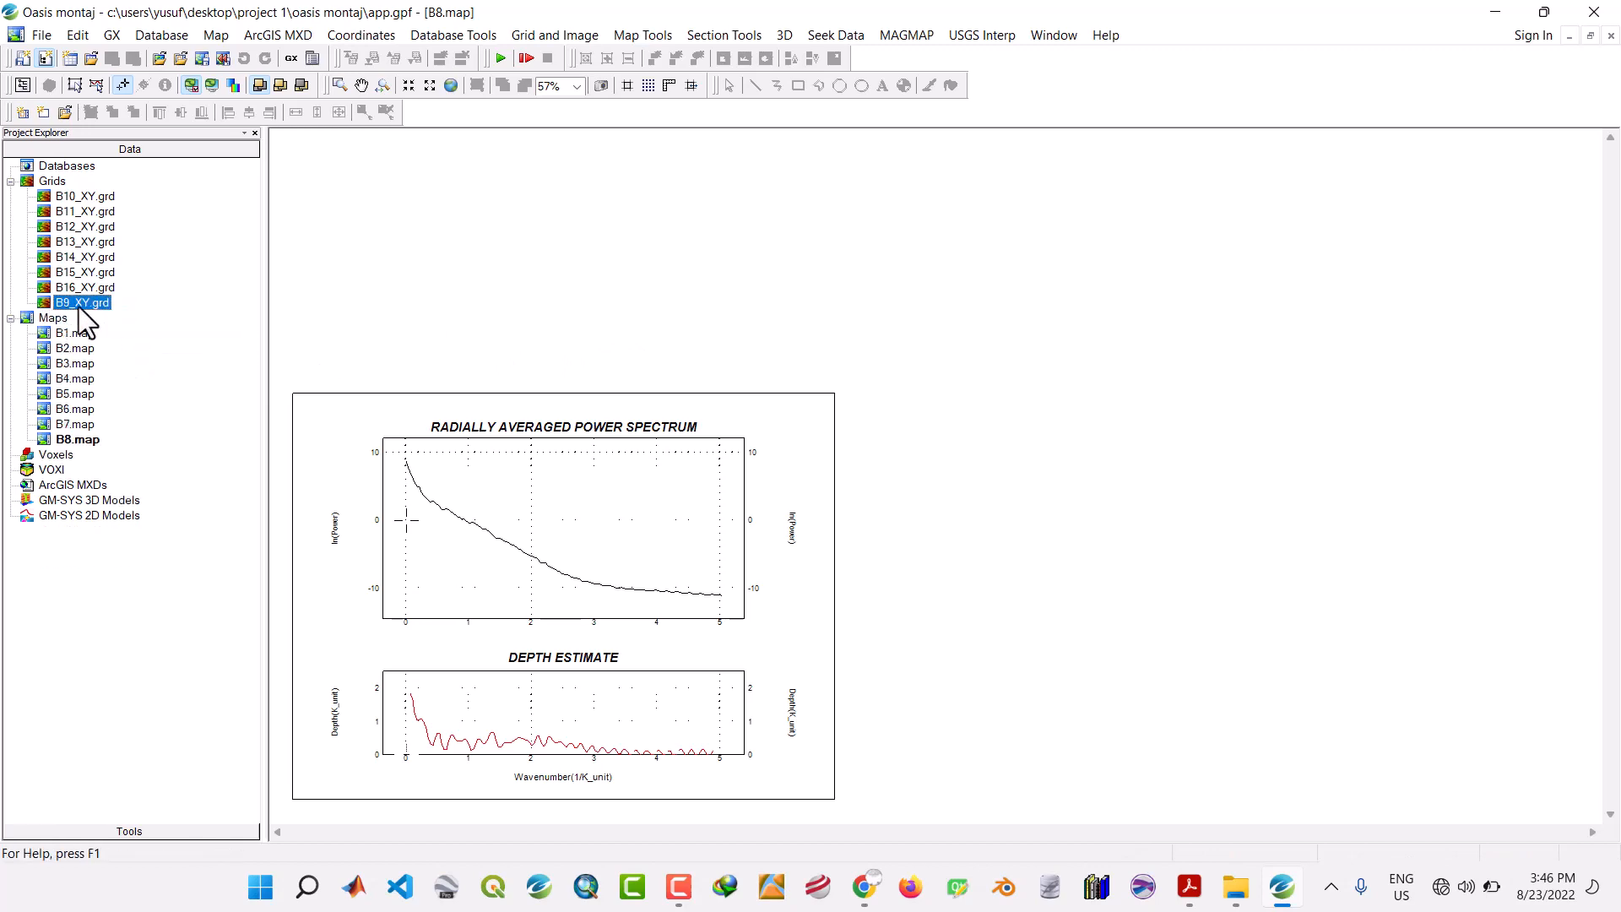
Open the grid B9_XY.grd and prepare it with FFT2 pre-processing, naming the output grid B9_pre.grd.
double_click(78, 304)
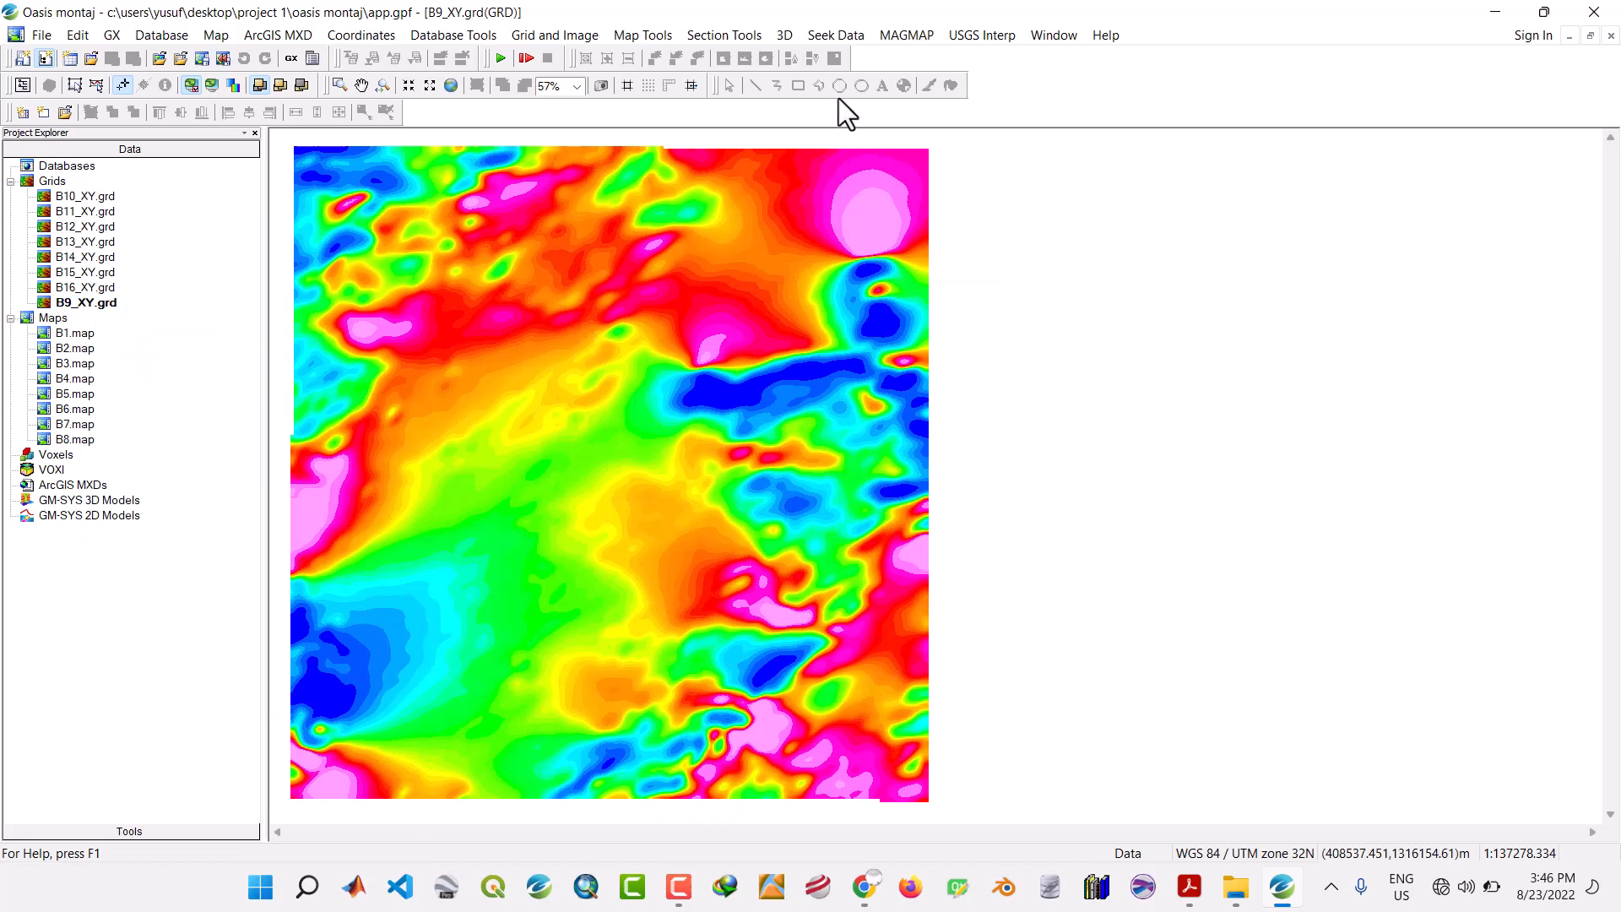
left_click(897, 37)
mouse_move(949, 113)
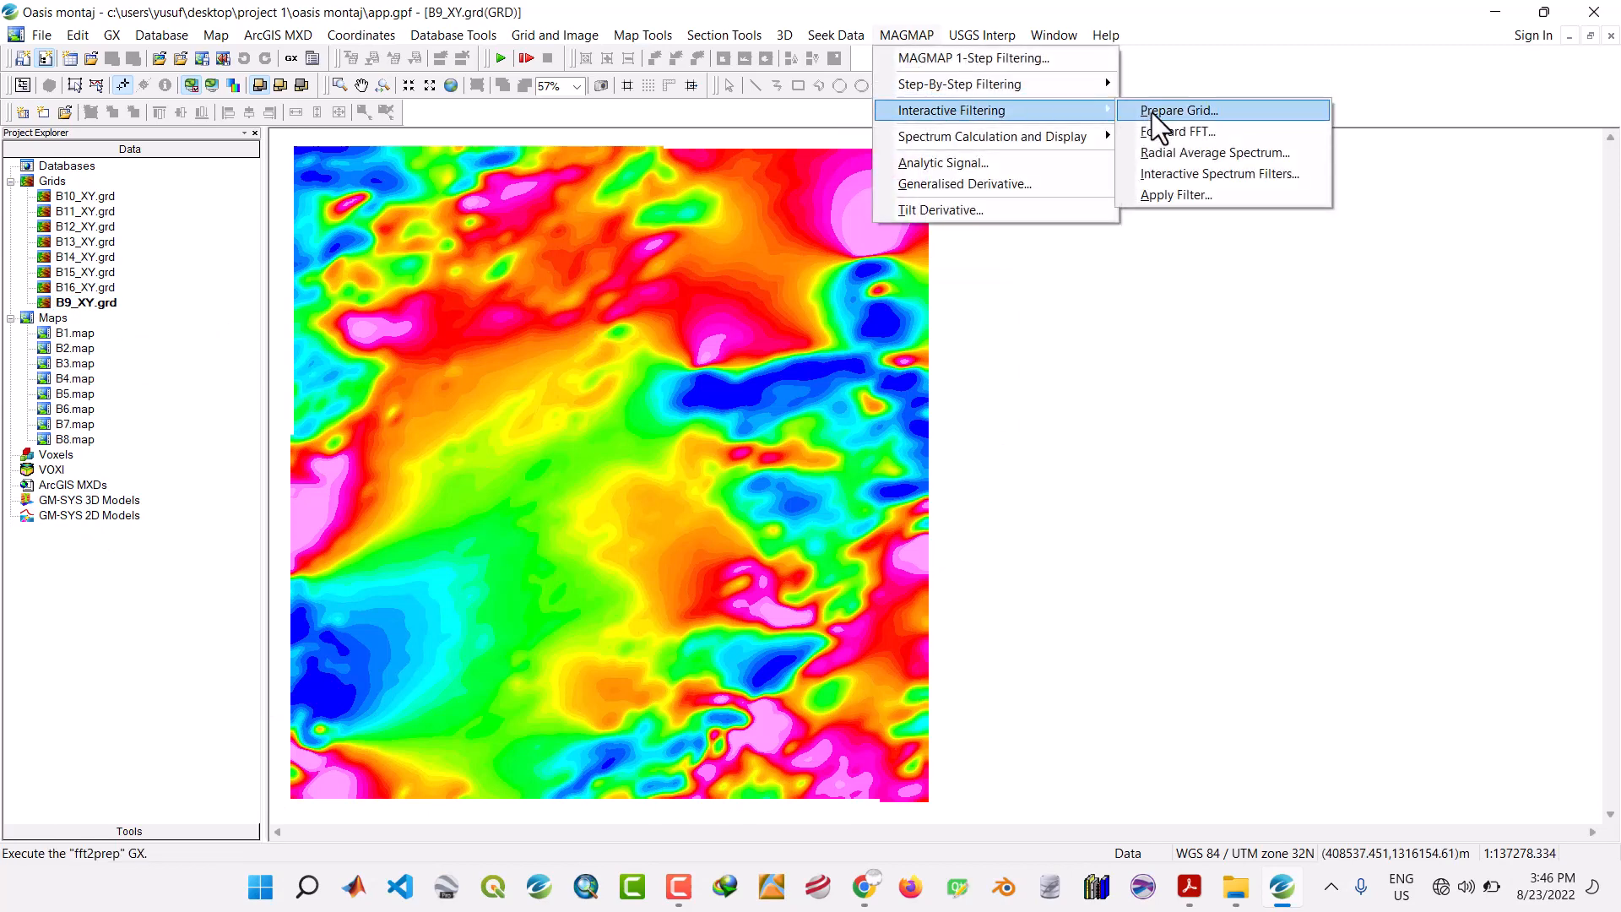
left_click(1153, 113)
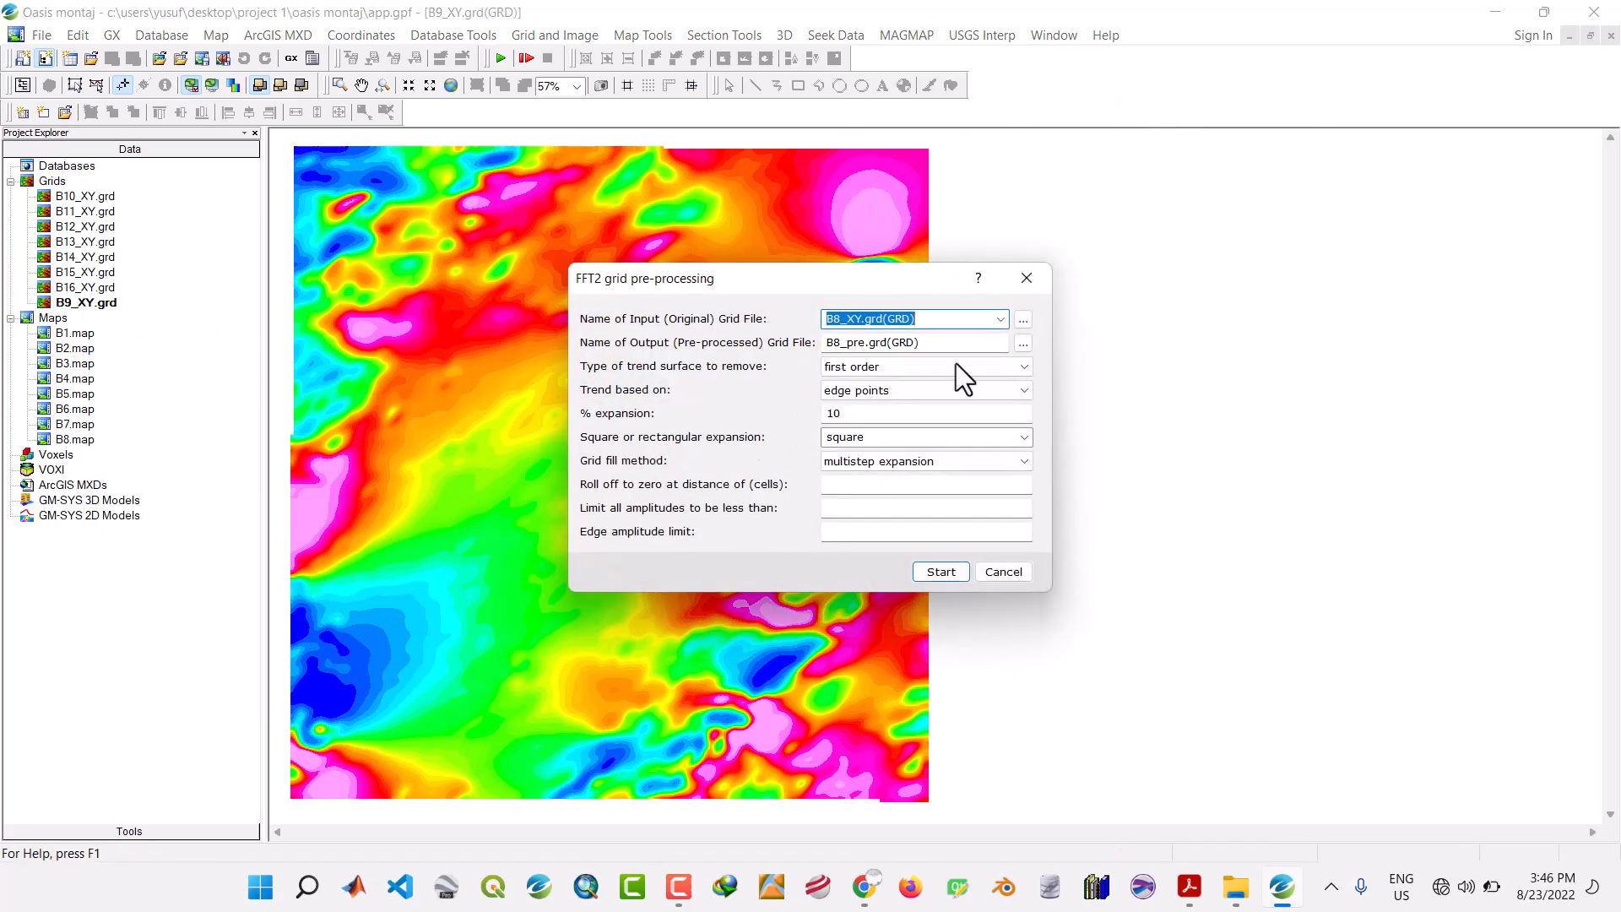
left_click(1000, 323)
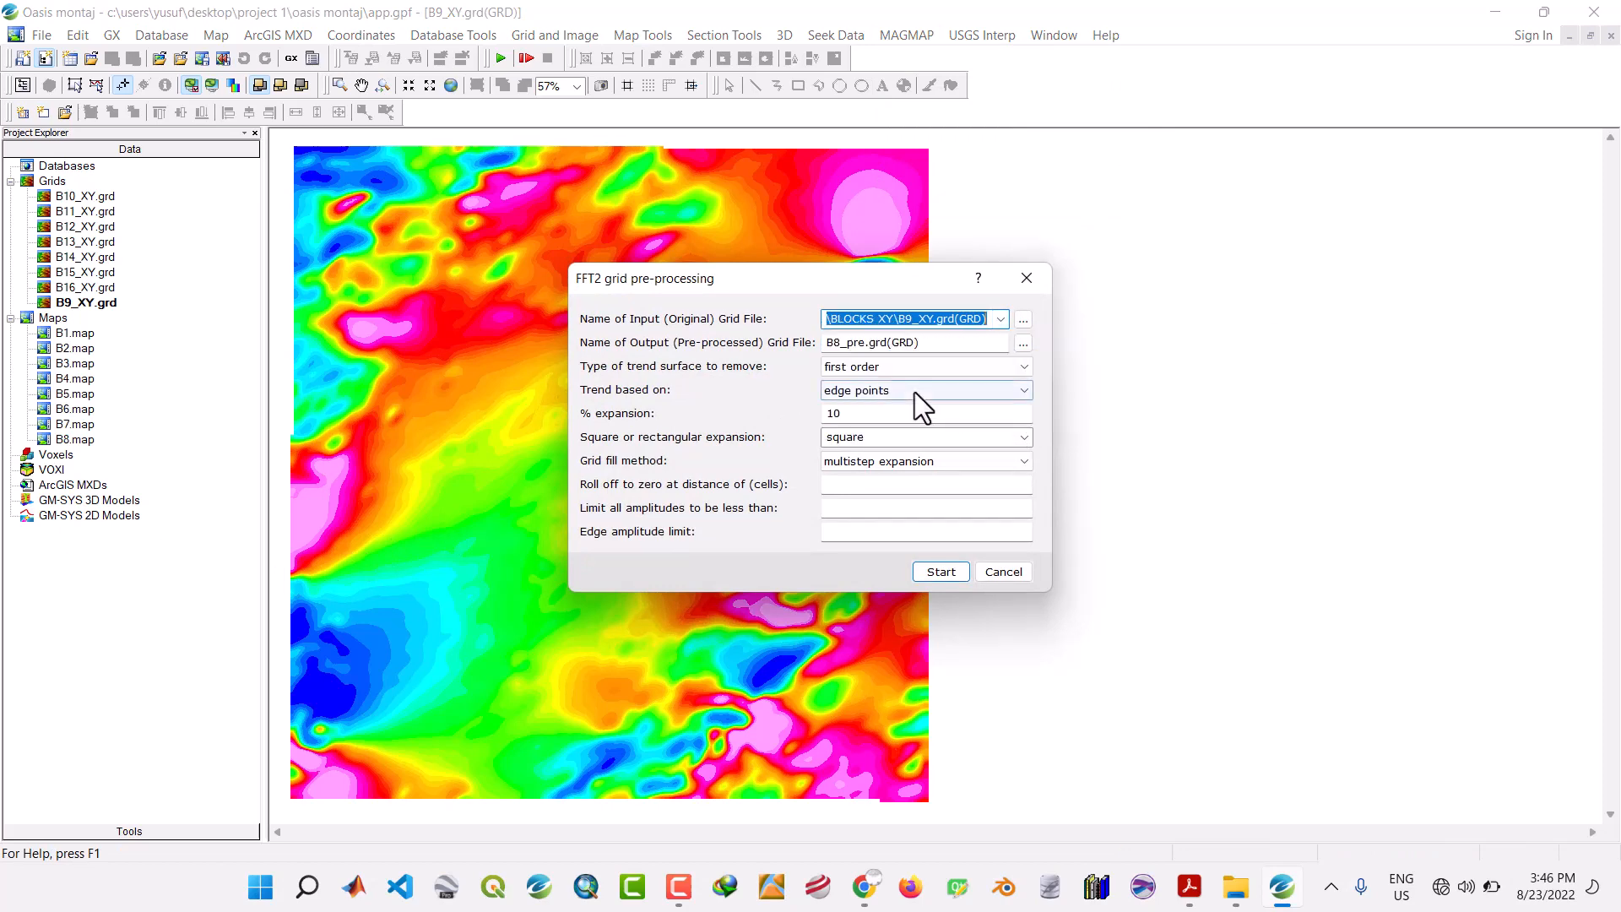
left_click(844, 343)
key("BackSpace")
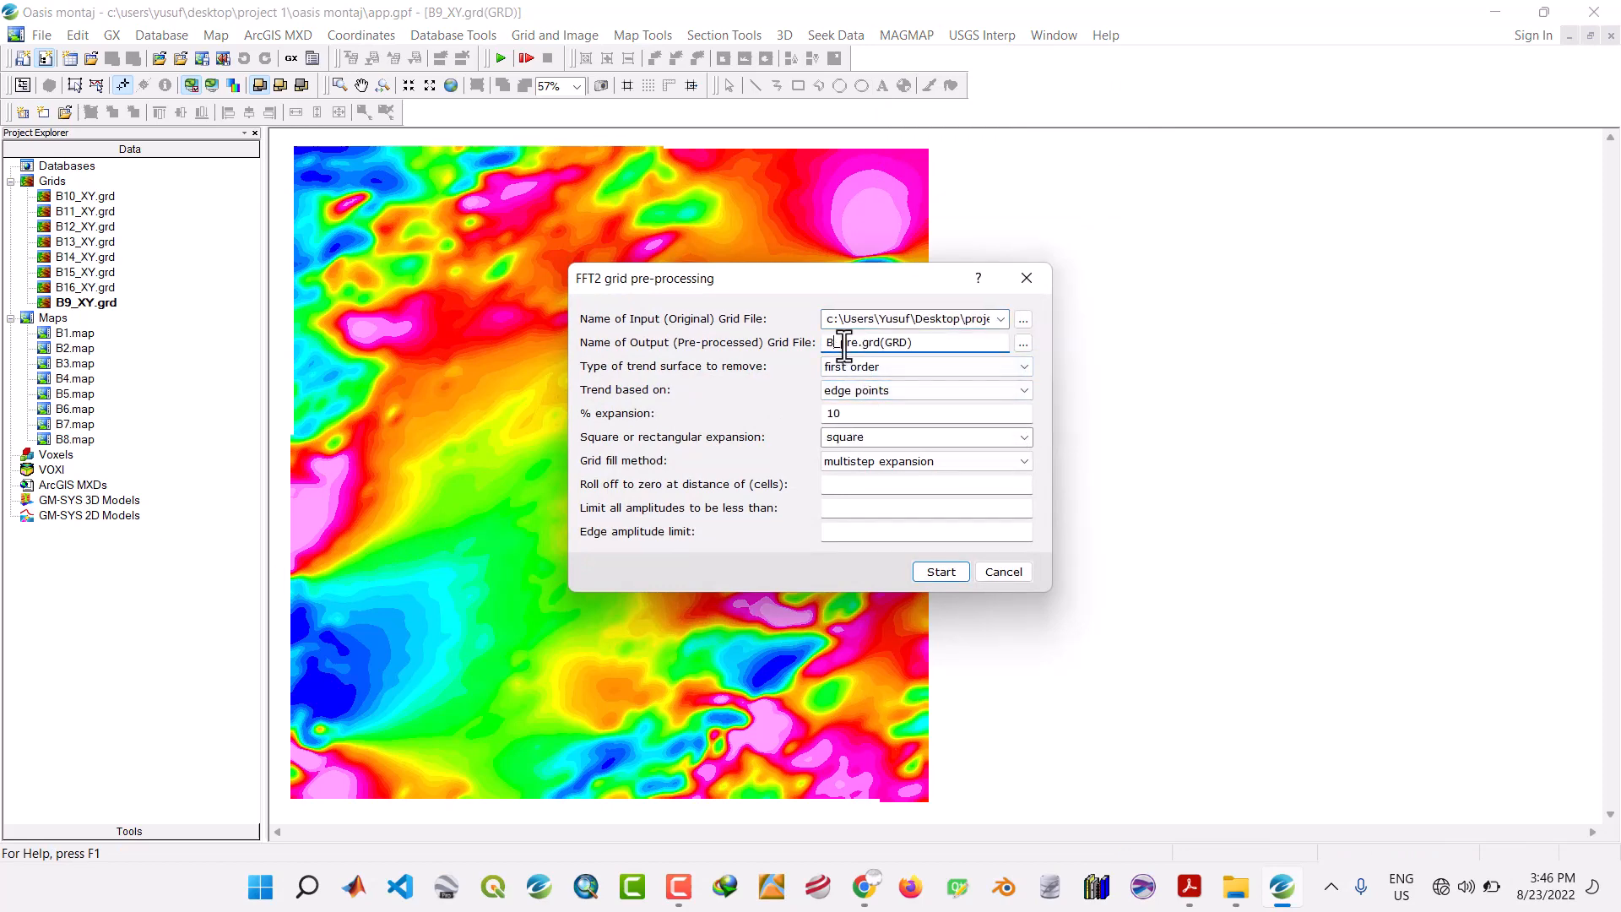
type("9")
left_click(941, 573)
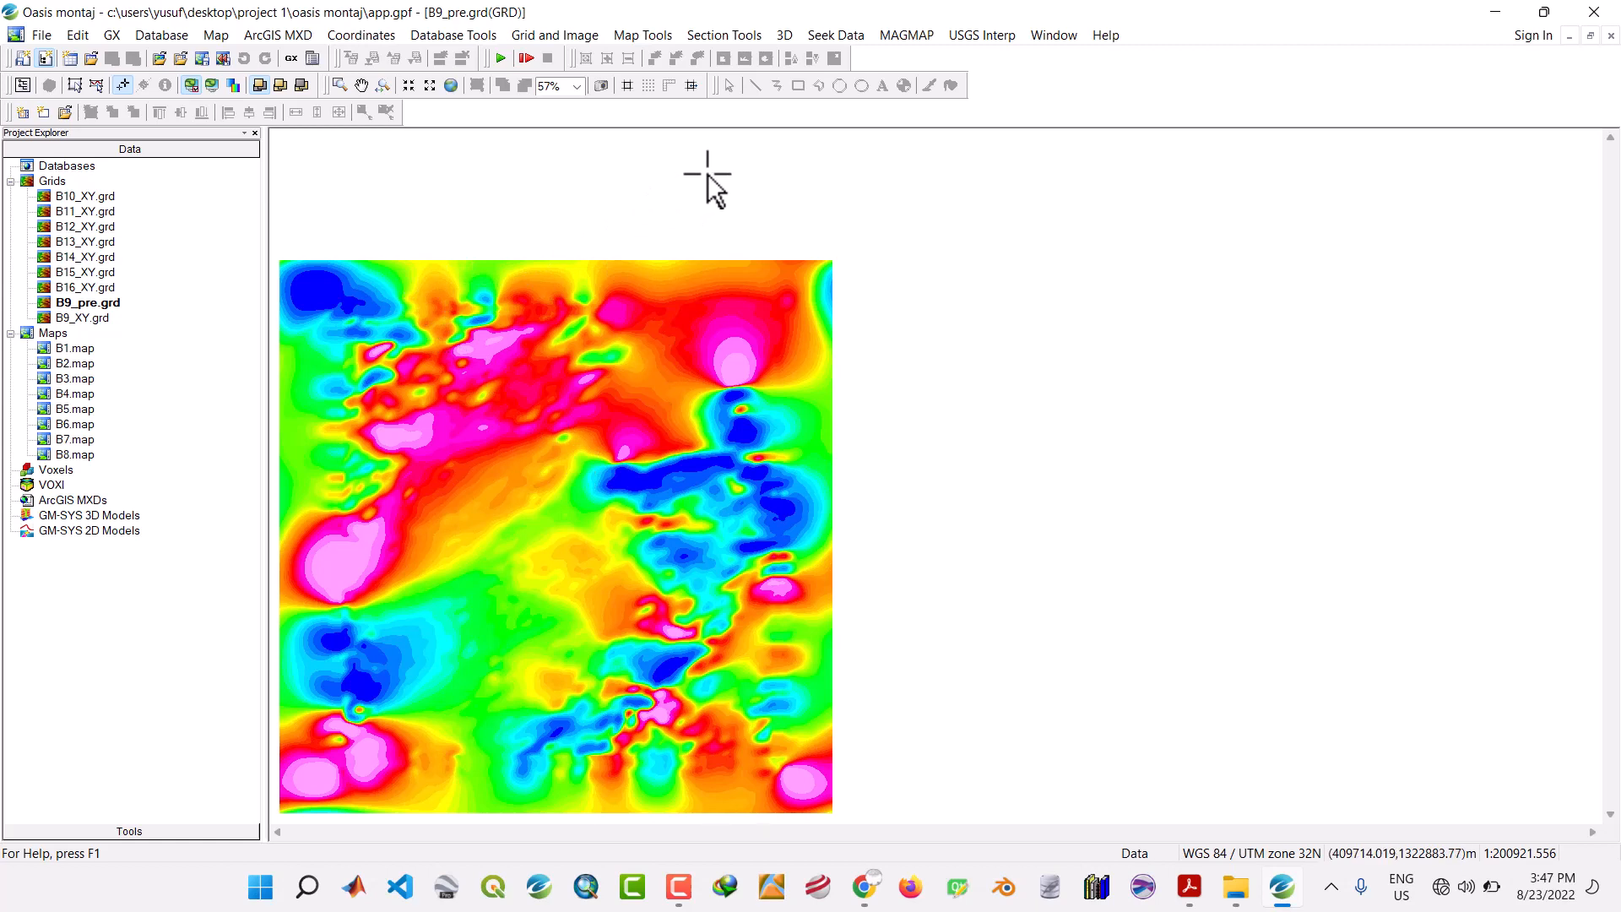
left_click(898, 37)
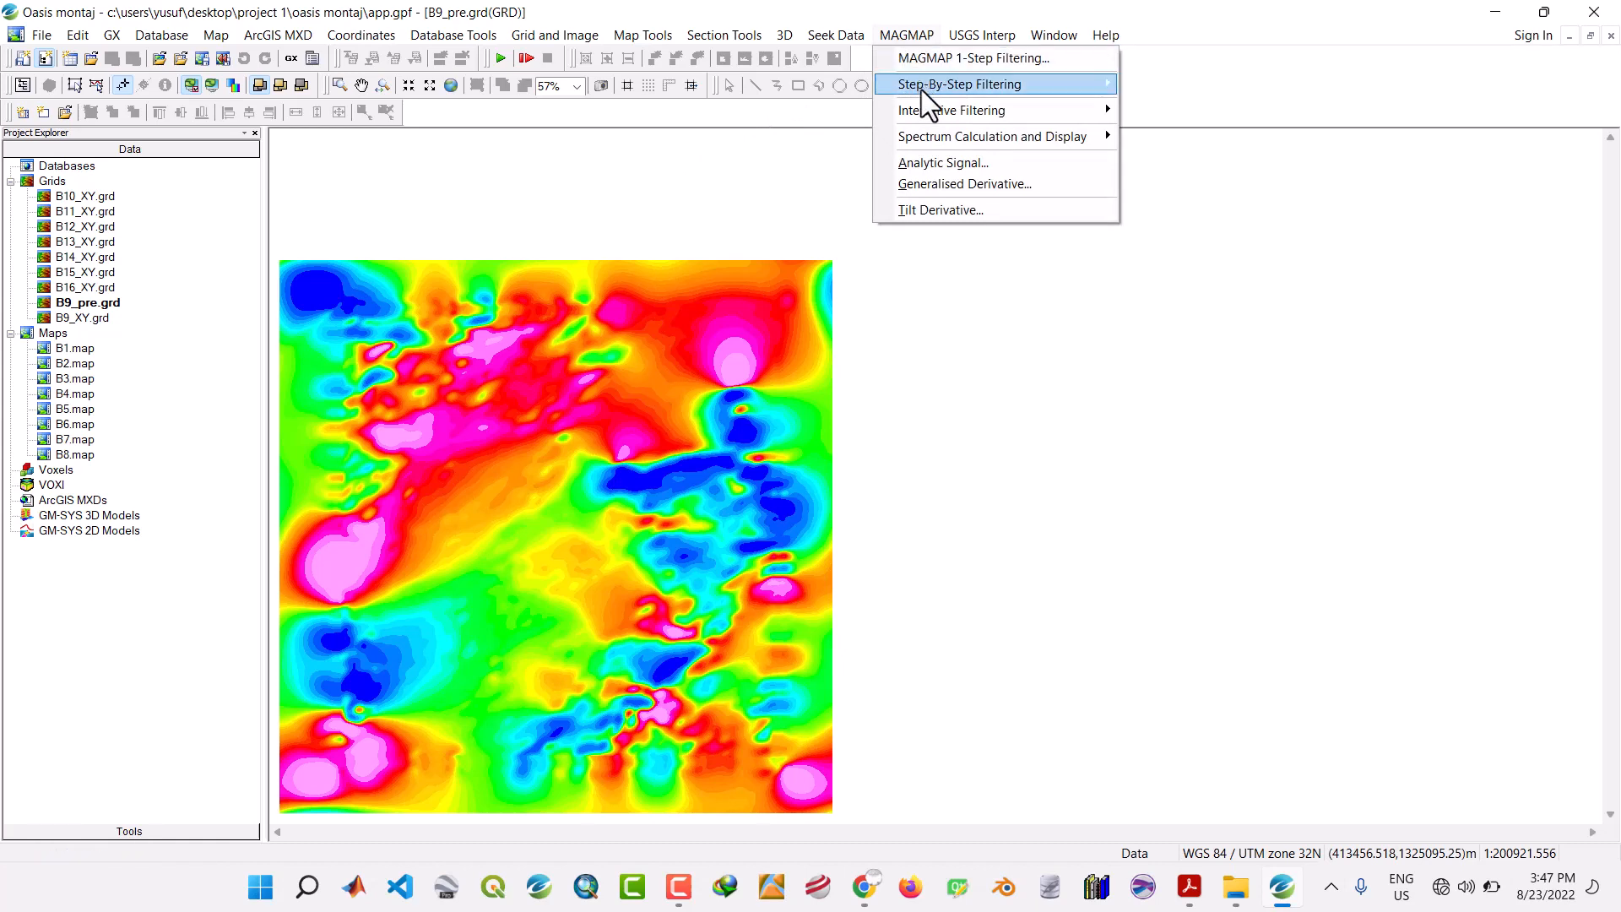
mouse_move(925, 114)
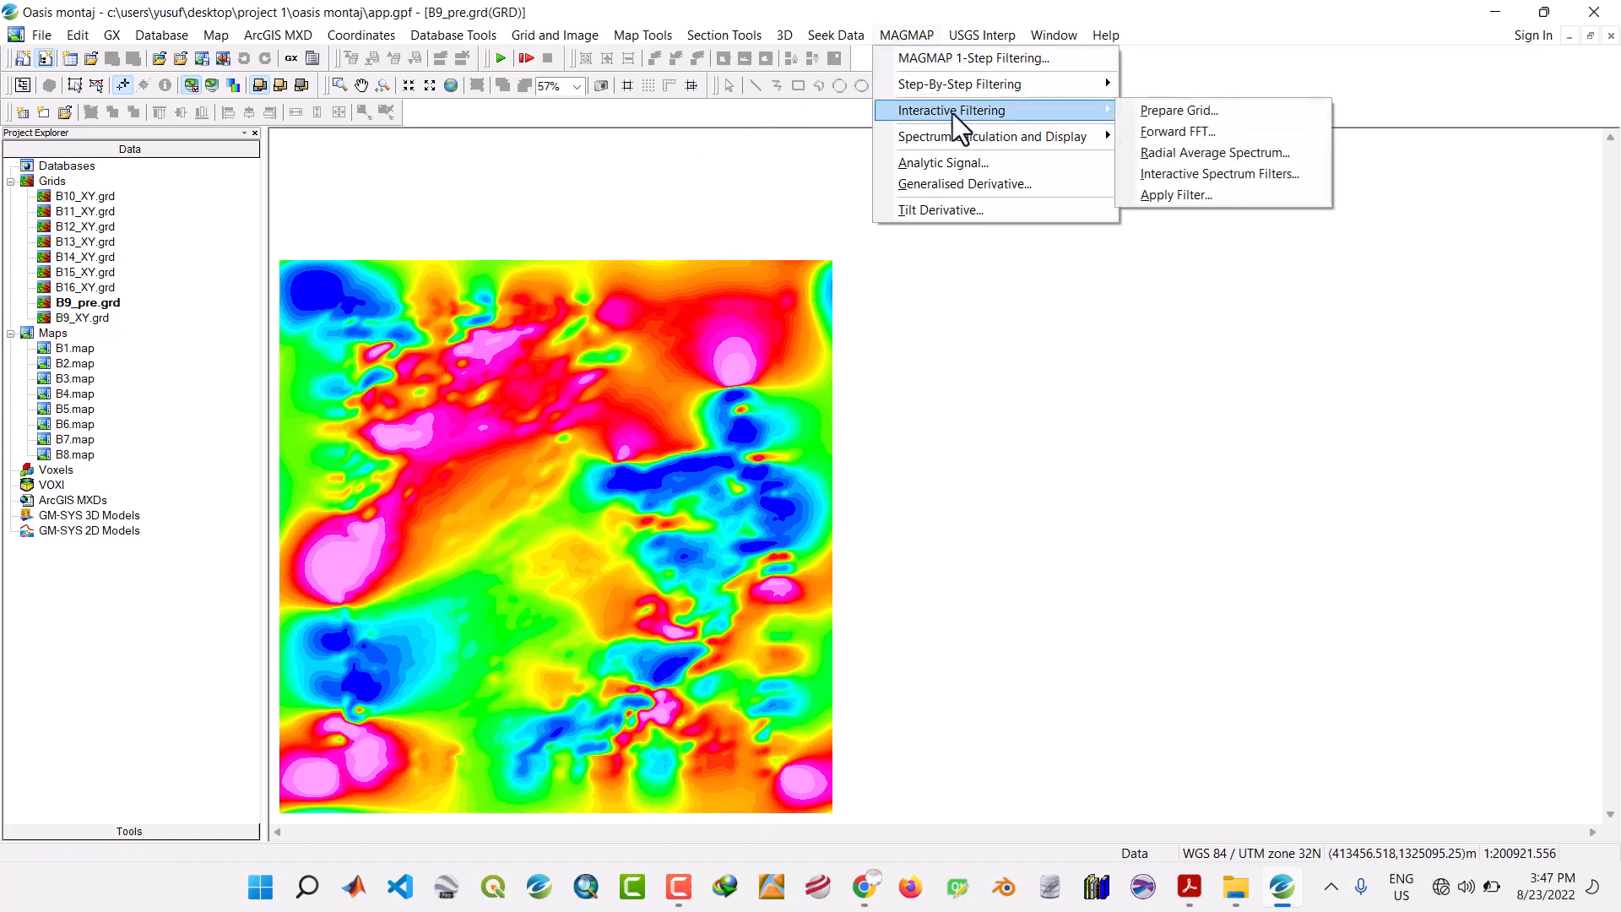
left_click(1185, 152)
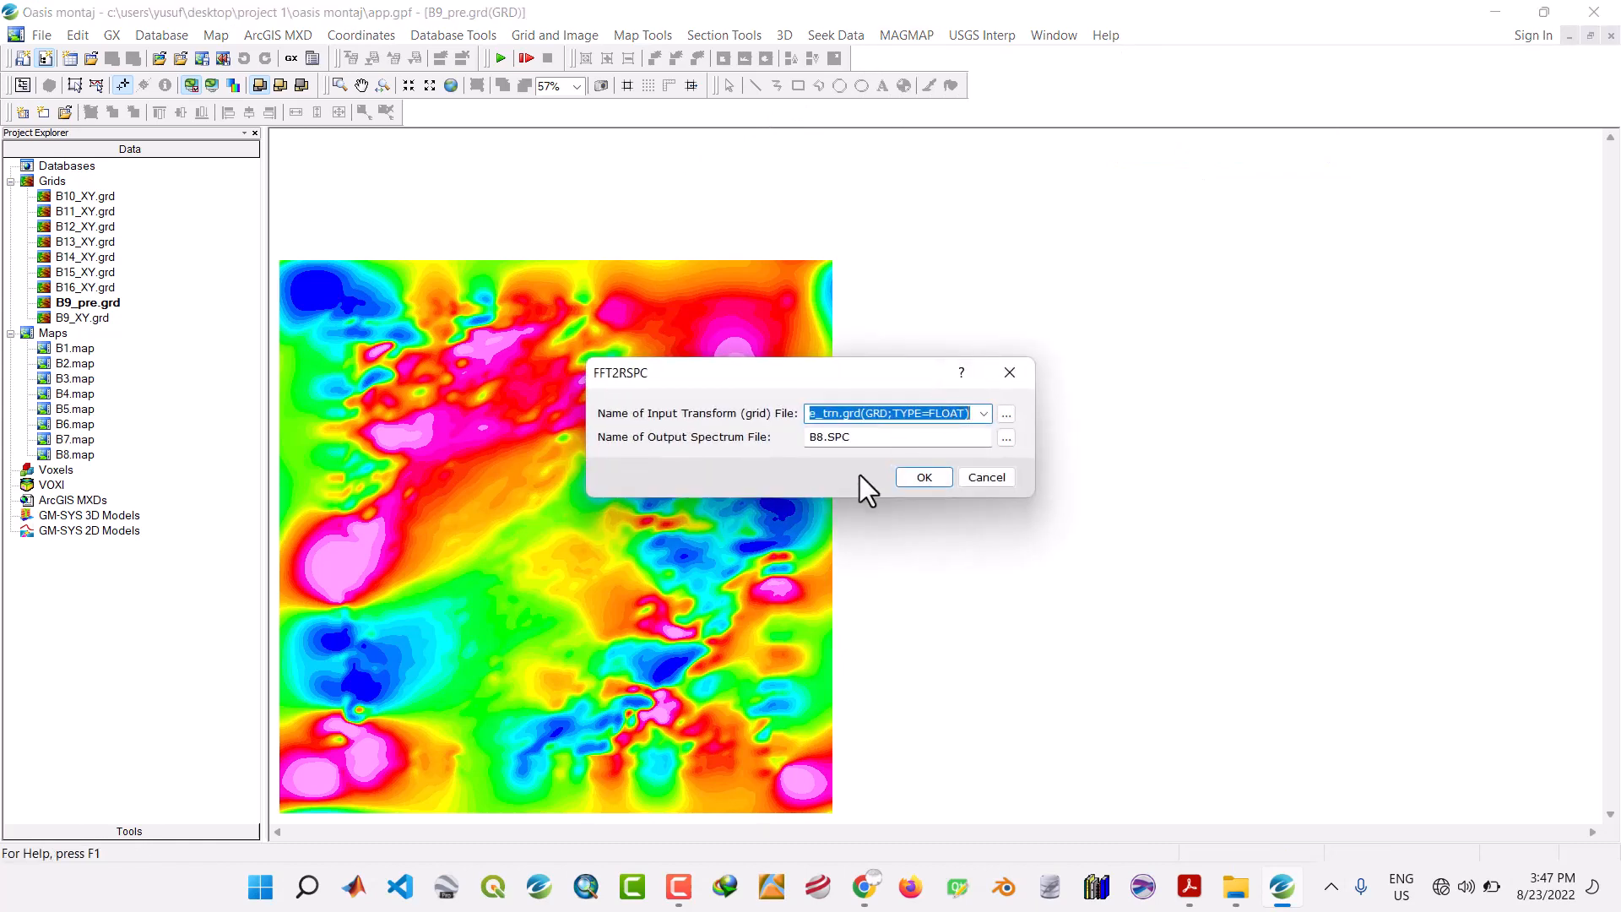
left_click(827, 441)
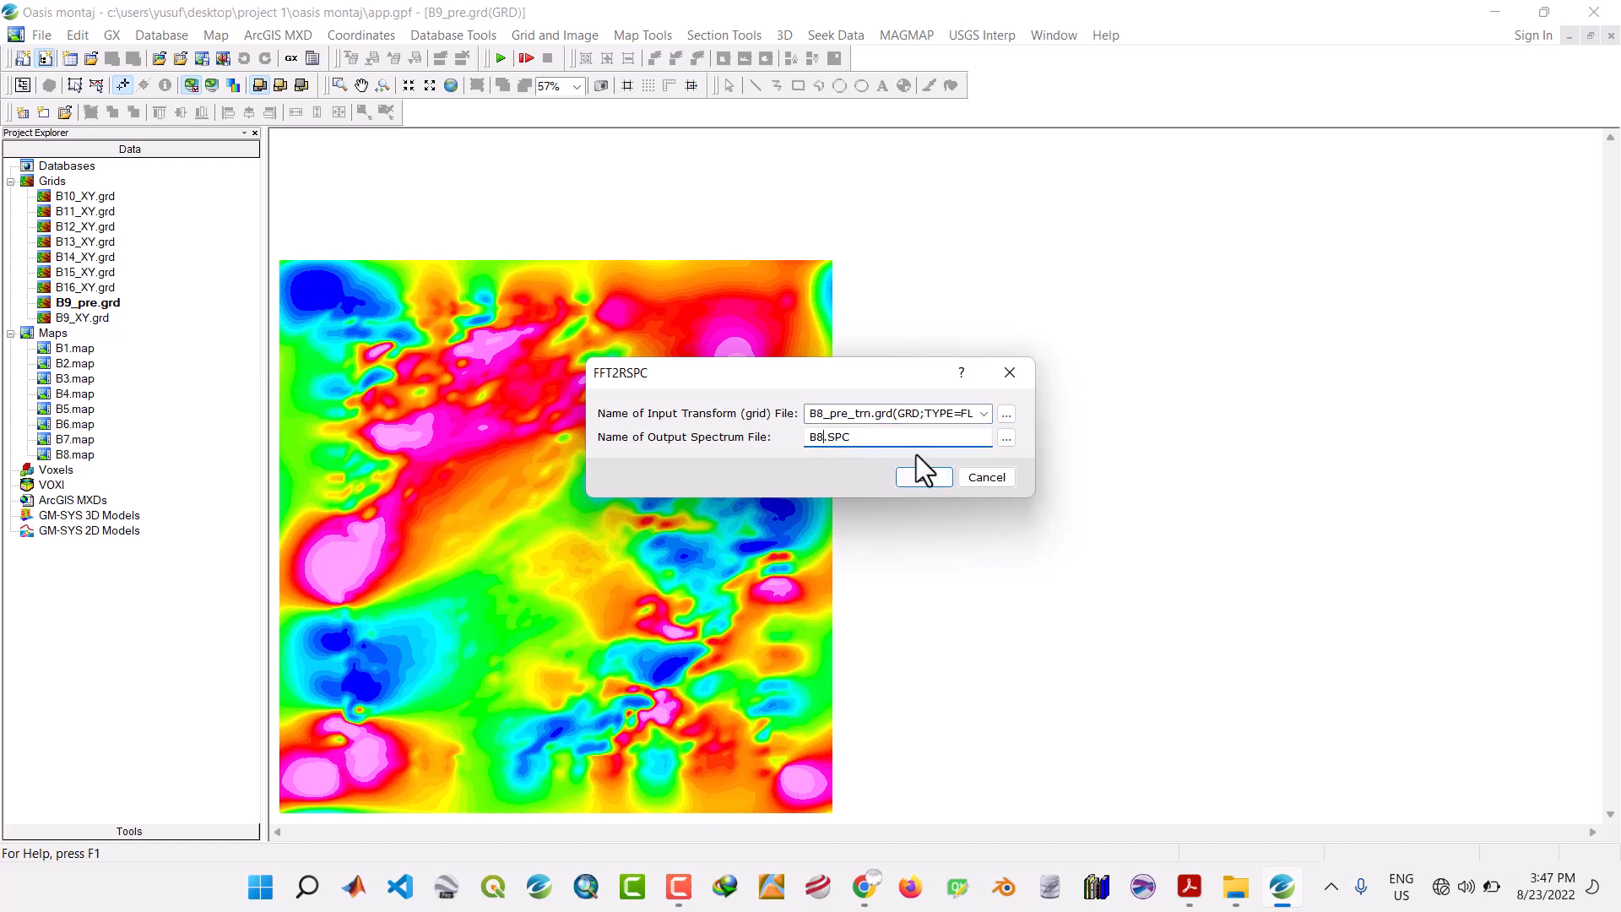
left_click(987, 478)
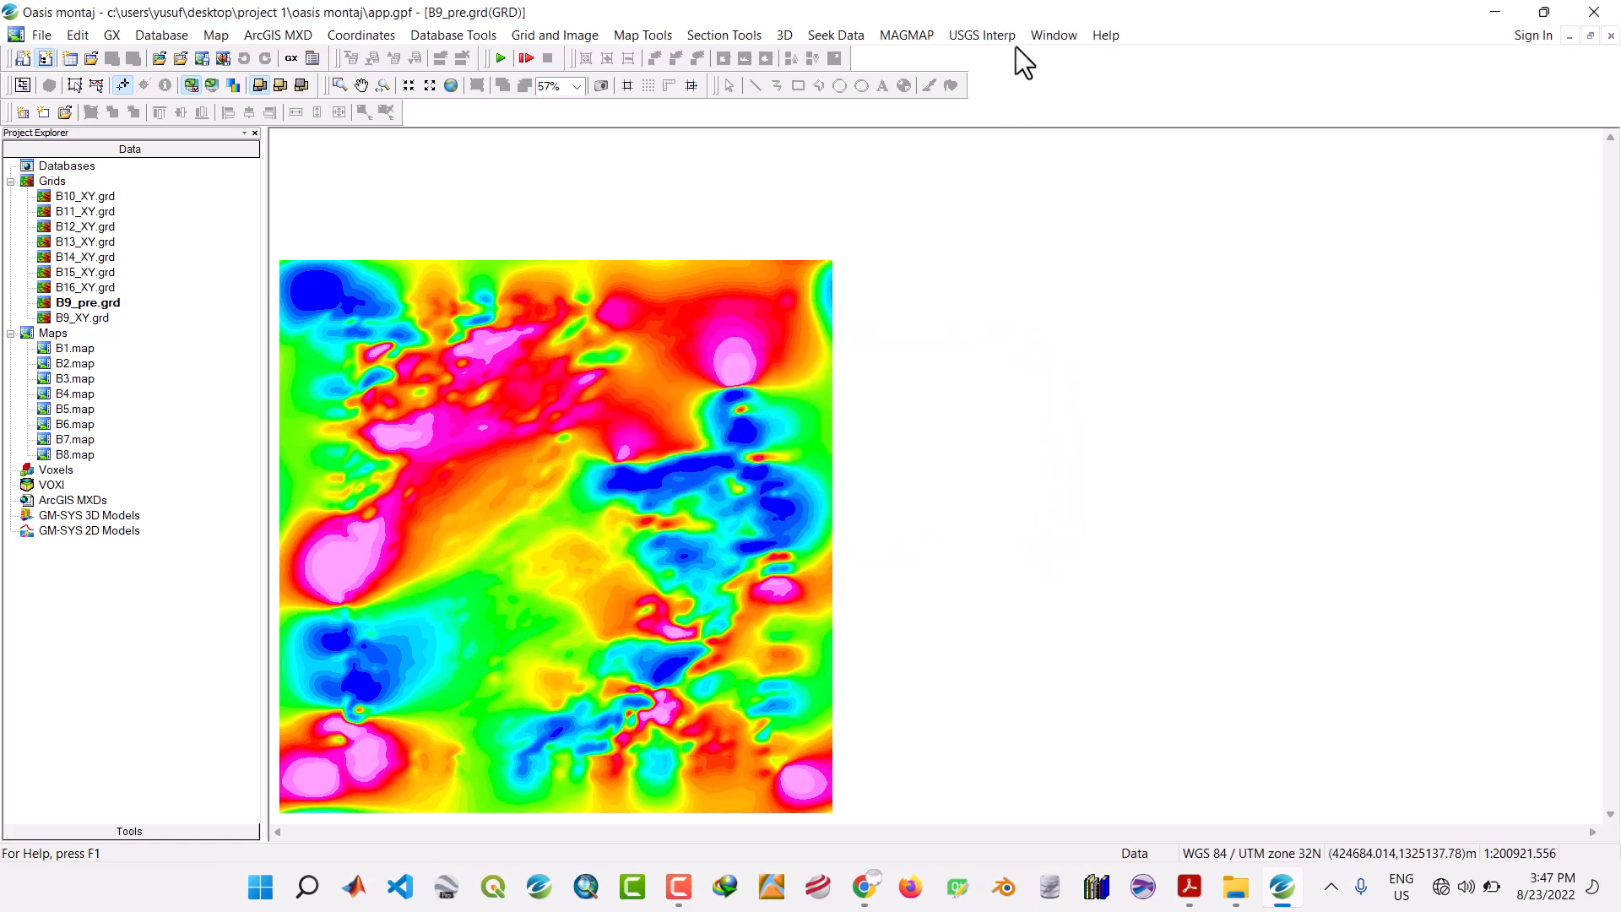
Run the Forward FFT on the pre-processed grid B9_pre.grd.
left_click(910, 36)
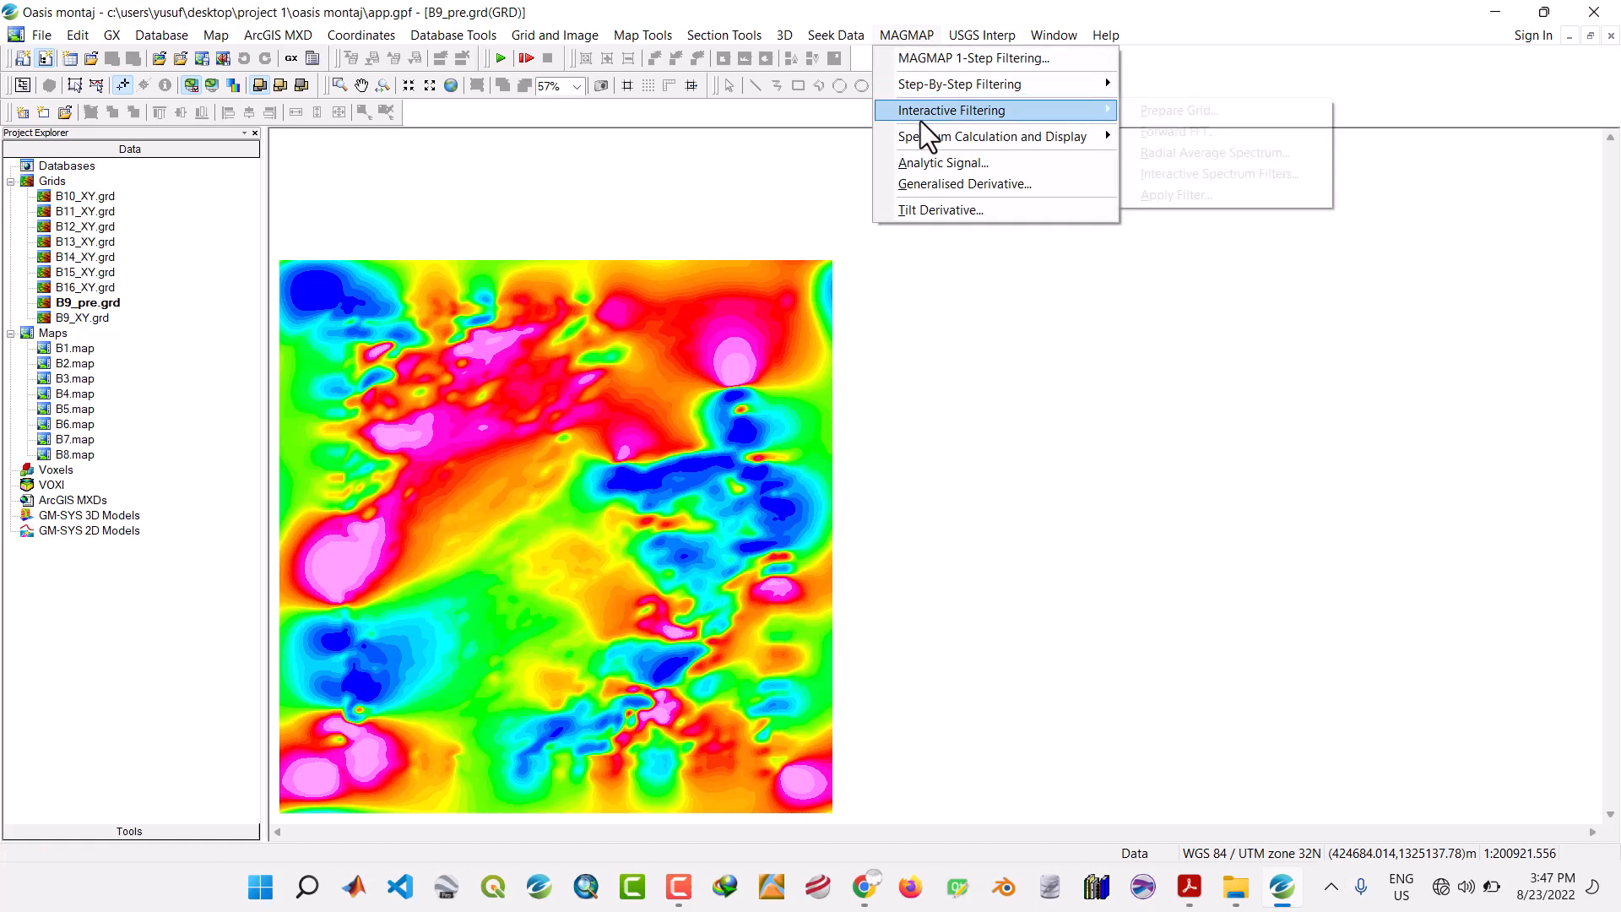
left_click(1141, 131)
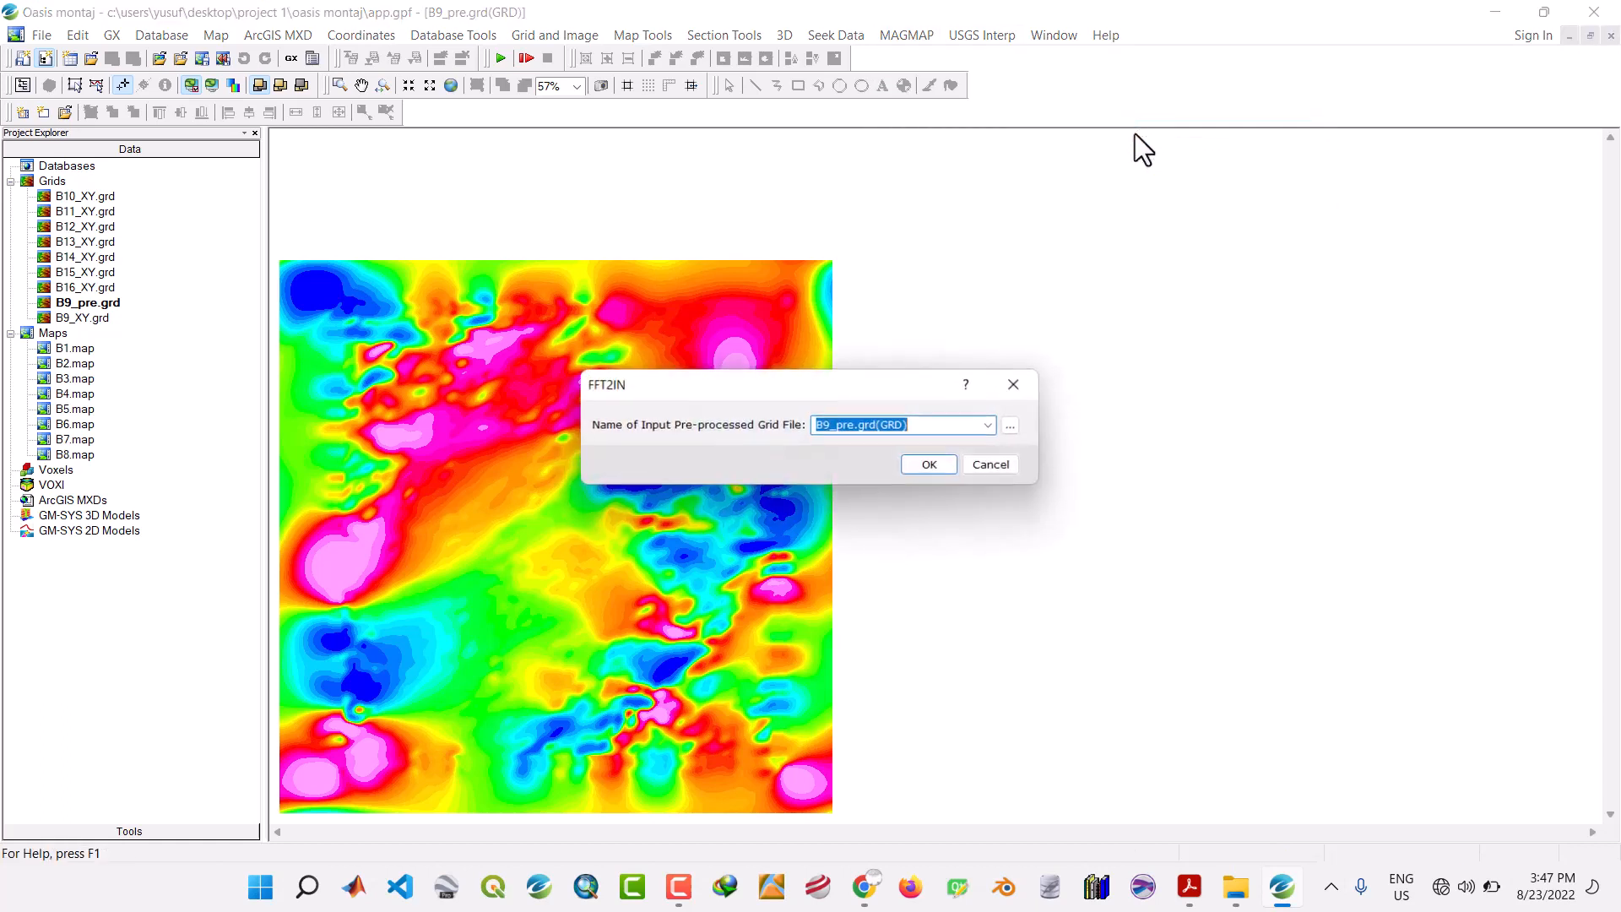
left_click(929, 463)
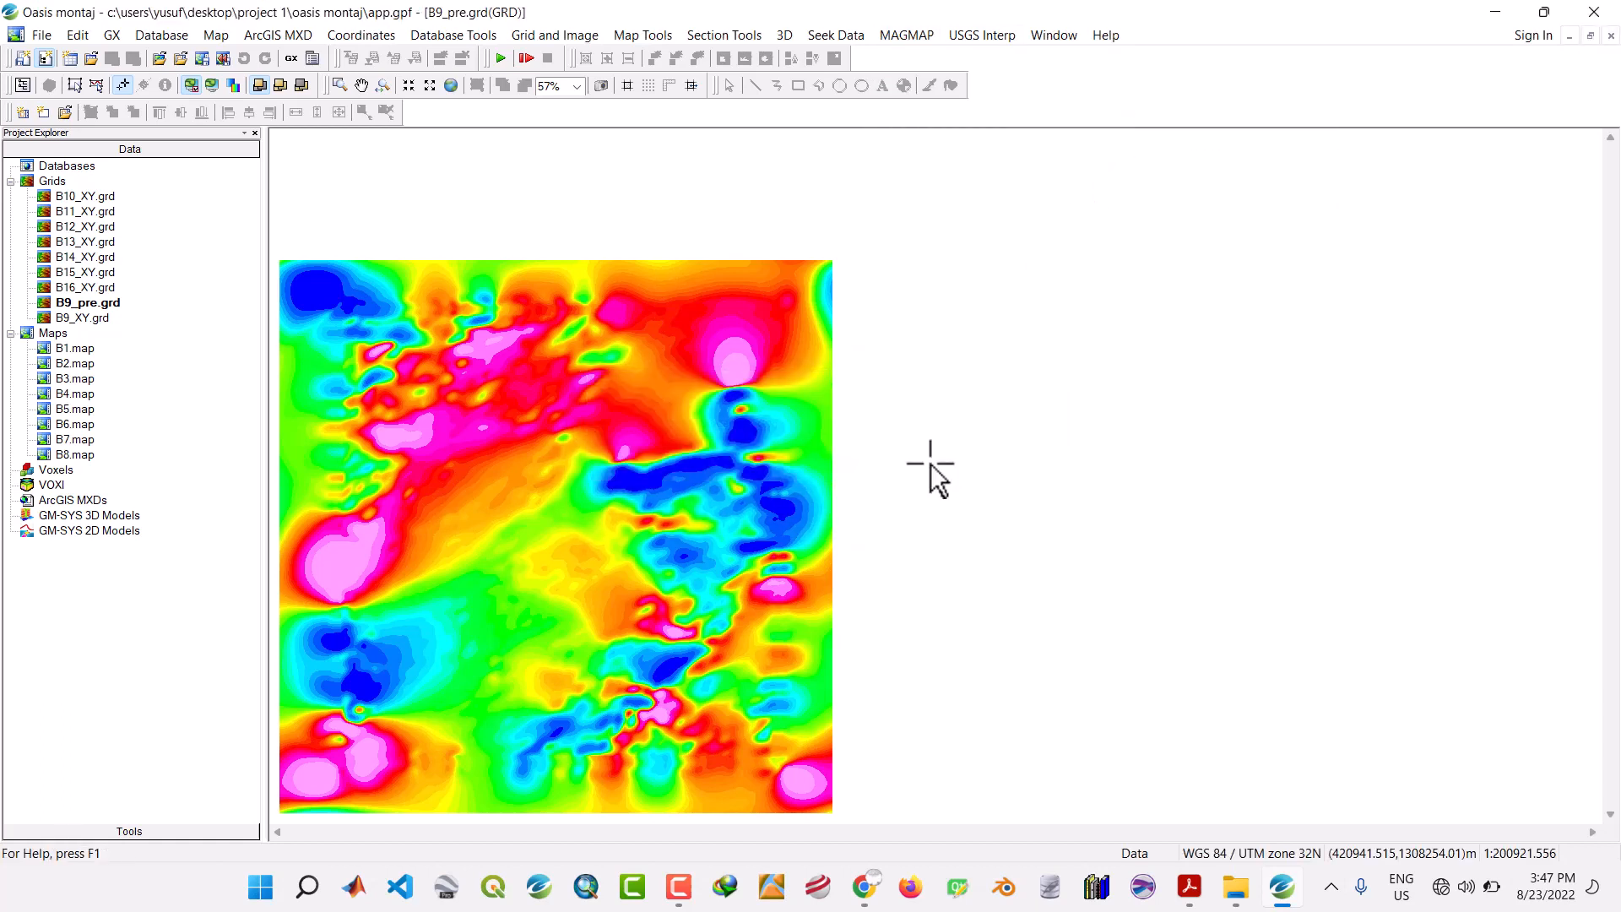
Compute the radial average spectrum of the B9_pre_trn.grd transform, naming the output spectrum file B9.SPC.
left_click(925, 34)
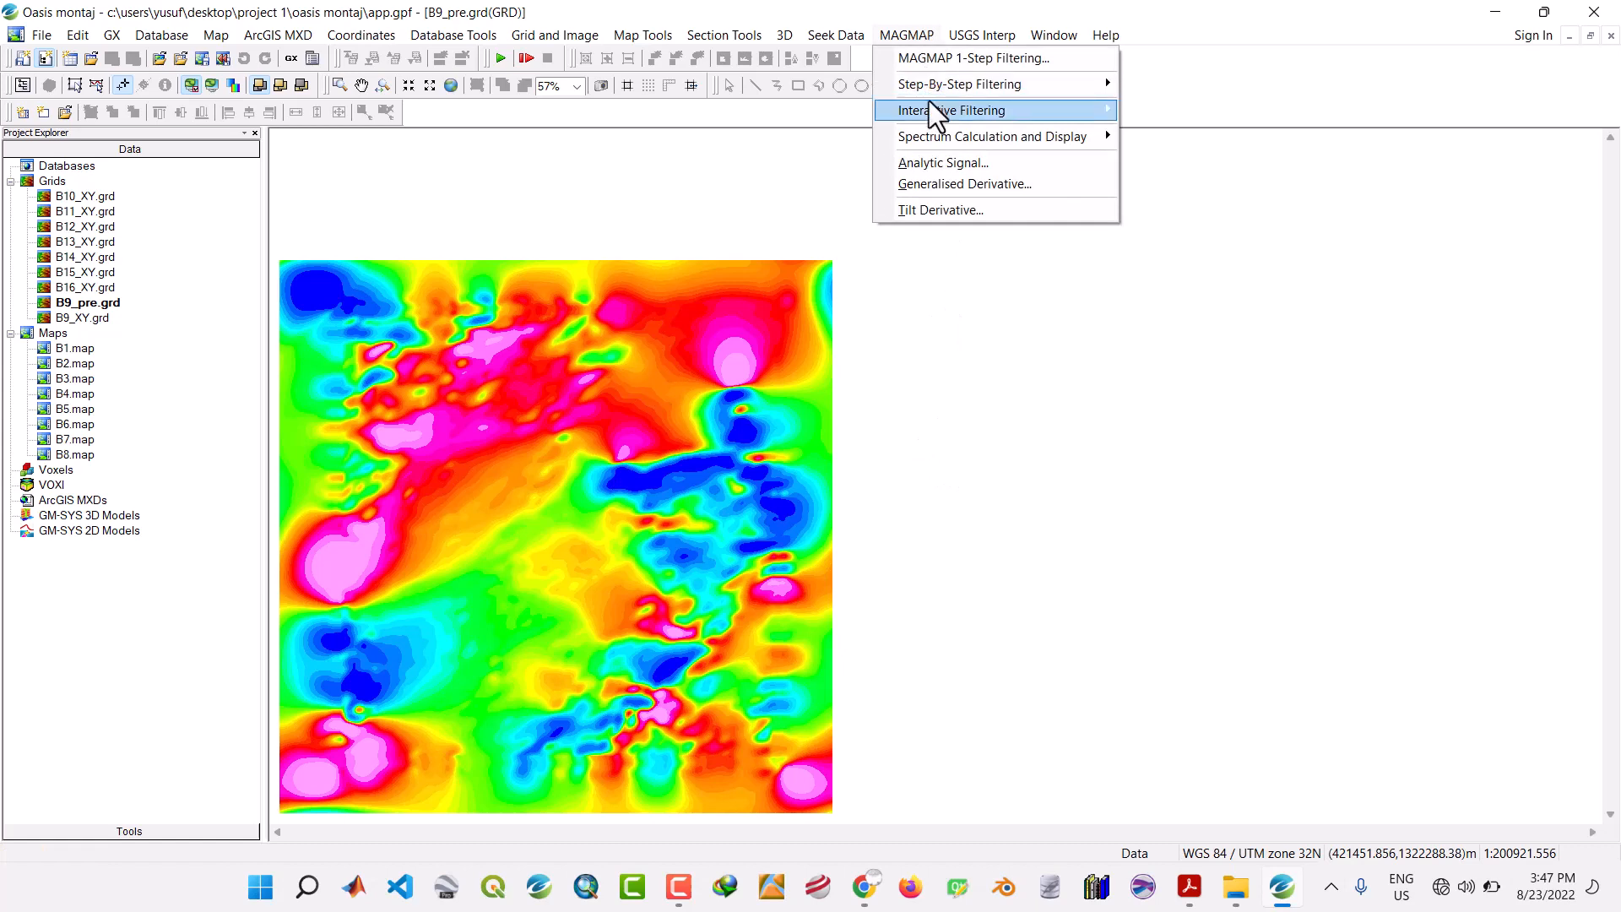
mouse_move(929, 109)
left_click(1138, 152)
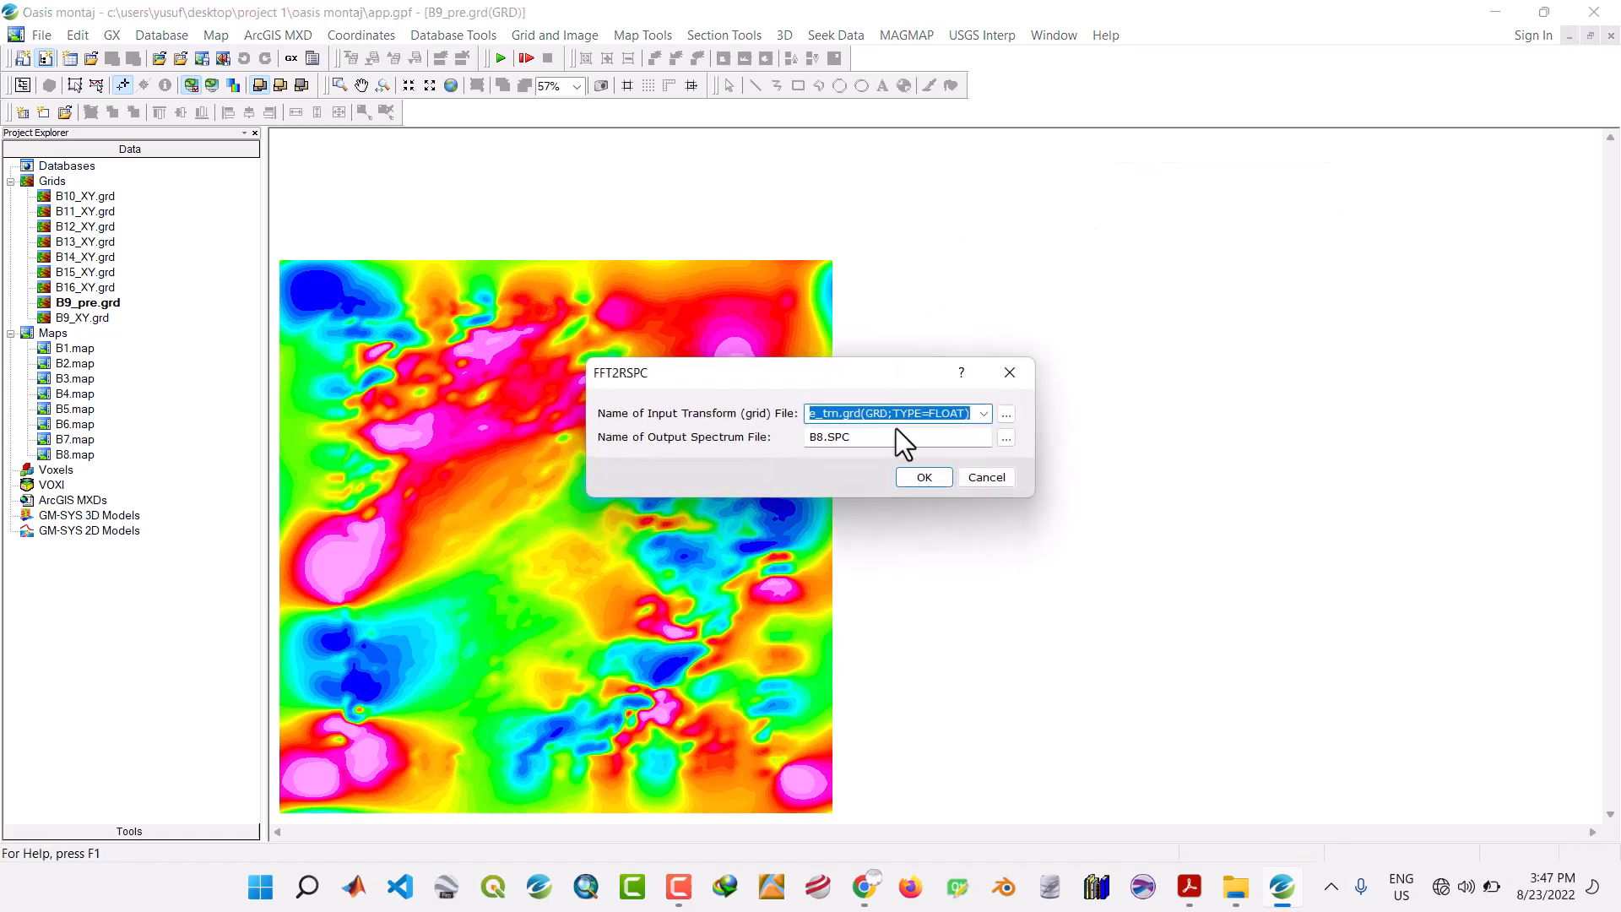
left_click(827, 439)
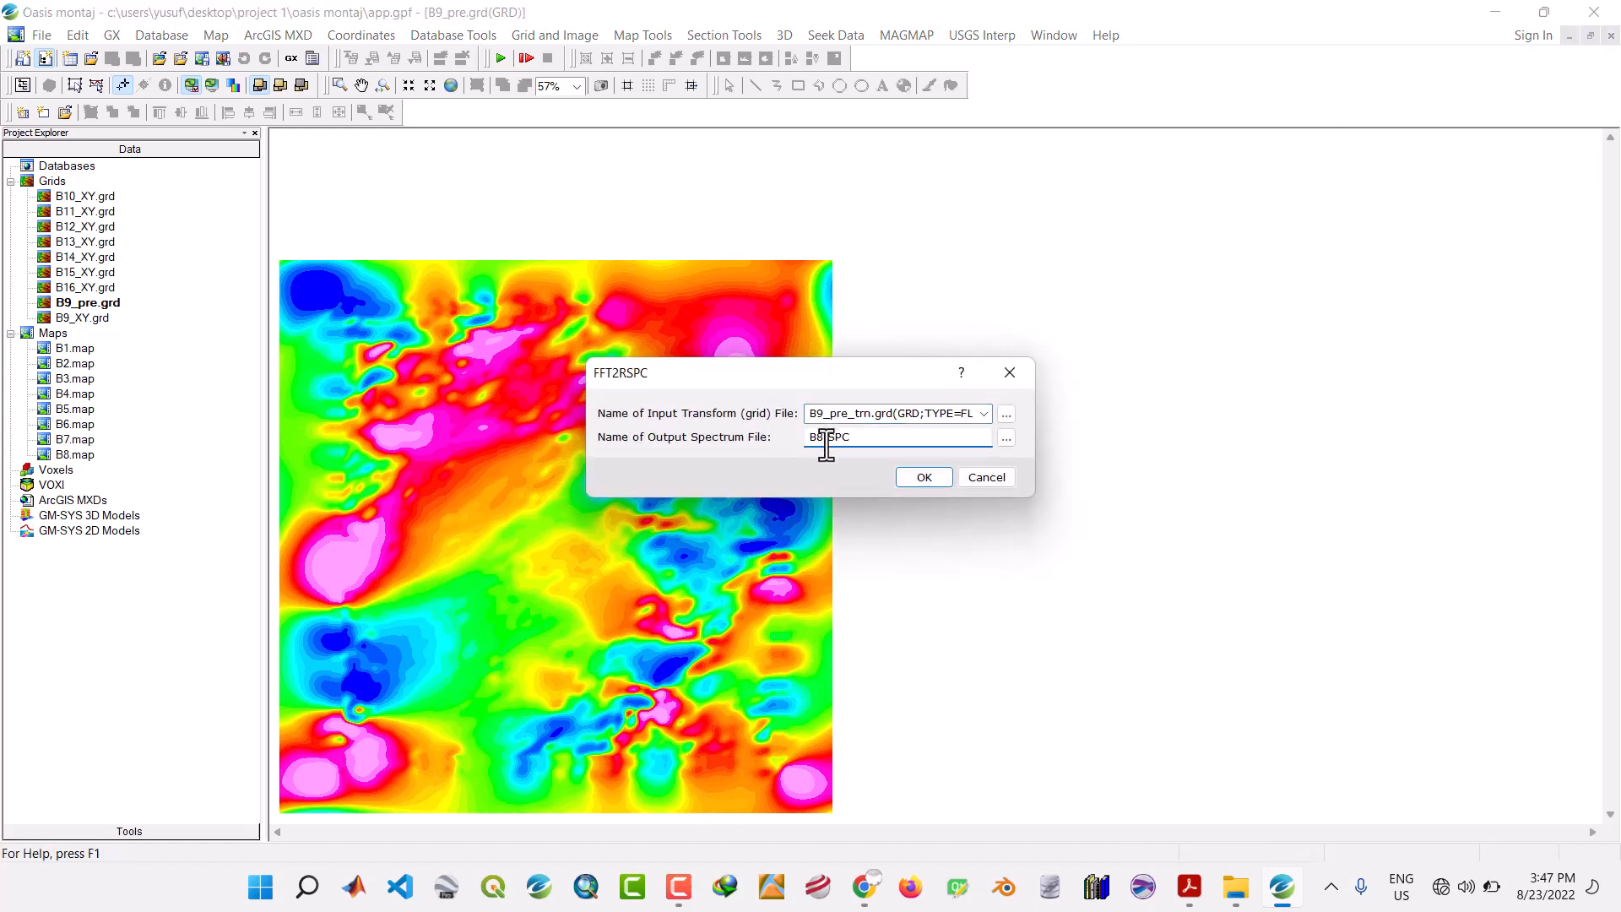
key("BackSpace")
type("9")
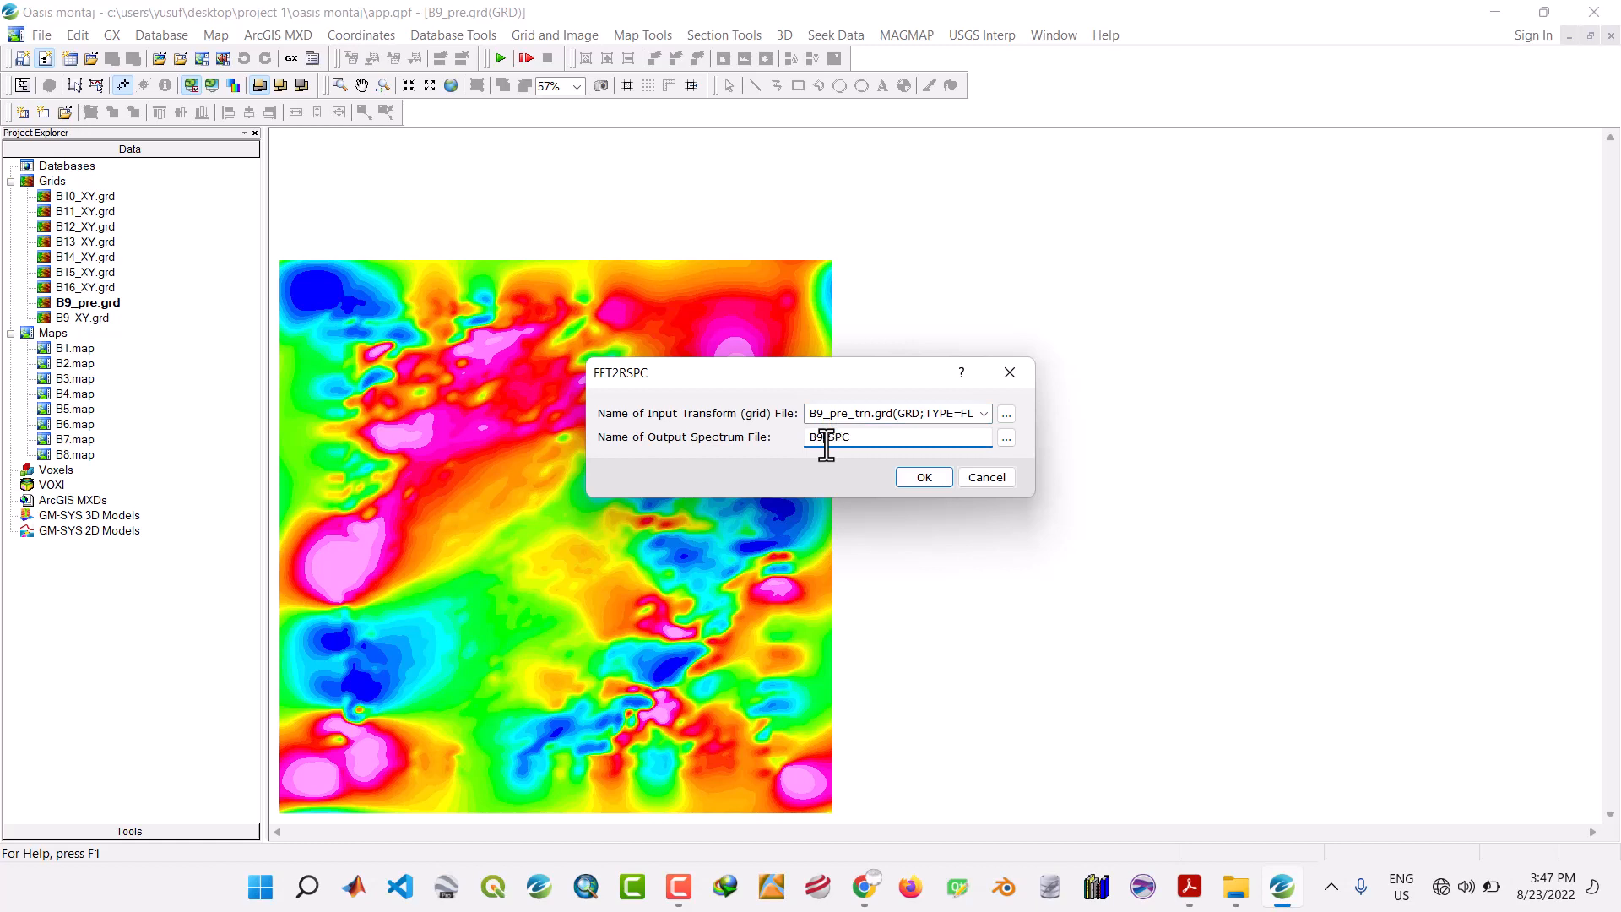
left_click(922, 478)
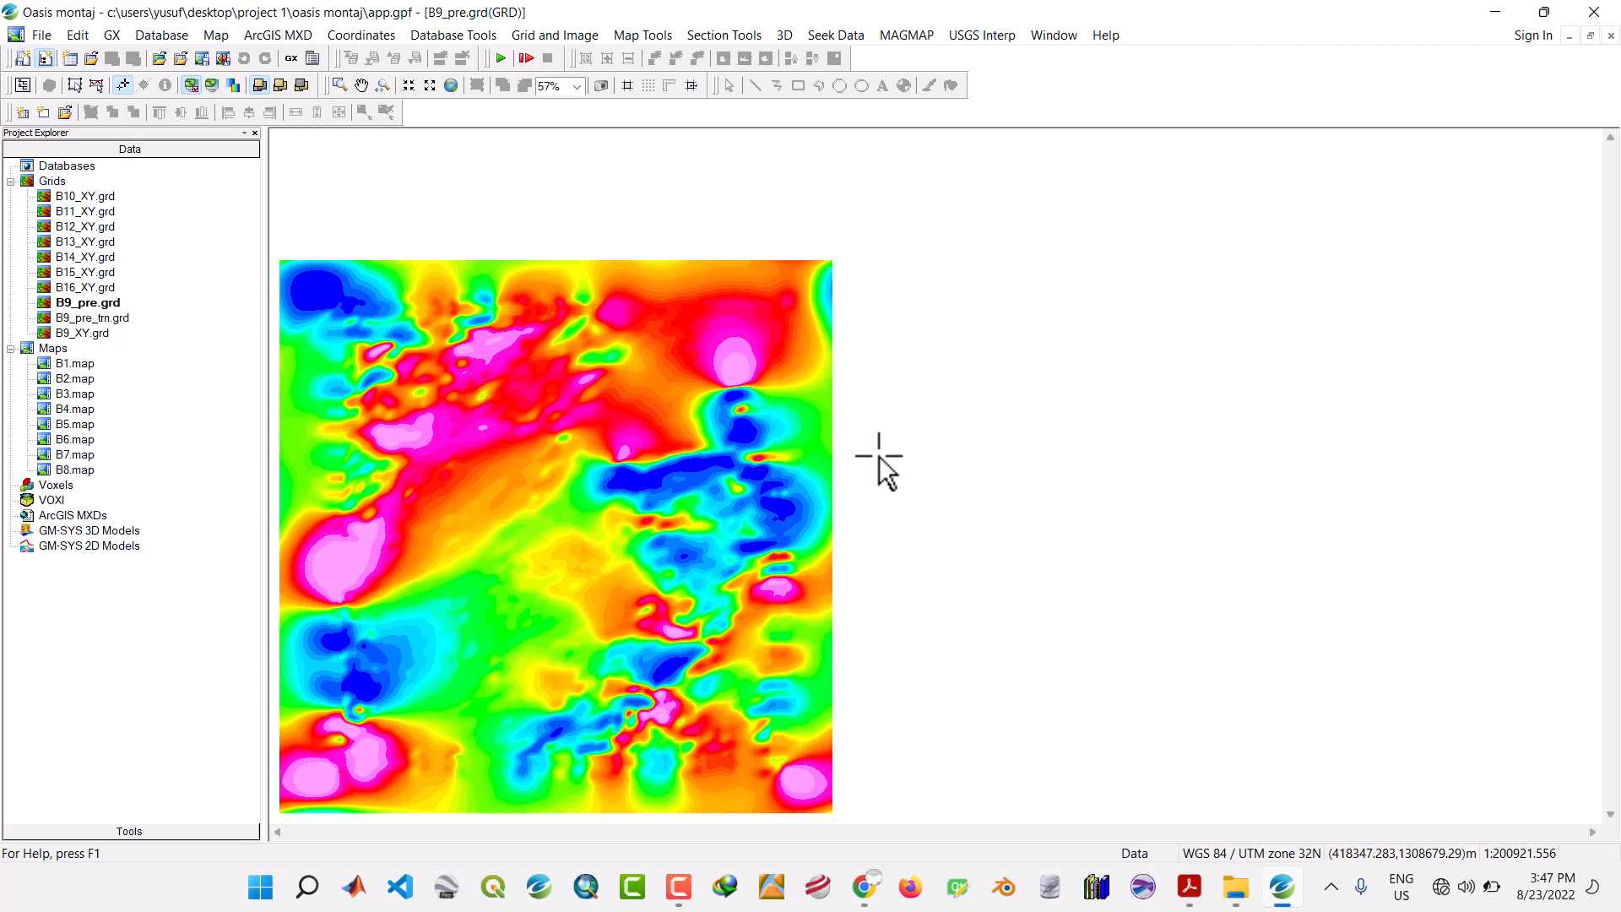
Display the radially averaged power spectrum from B9.SPC as a spectrum map.
left_click(896, 35)
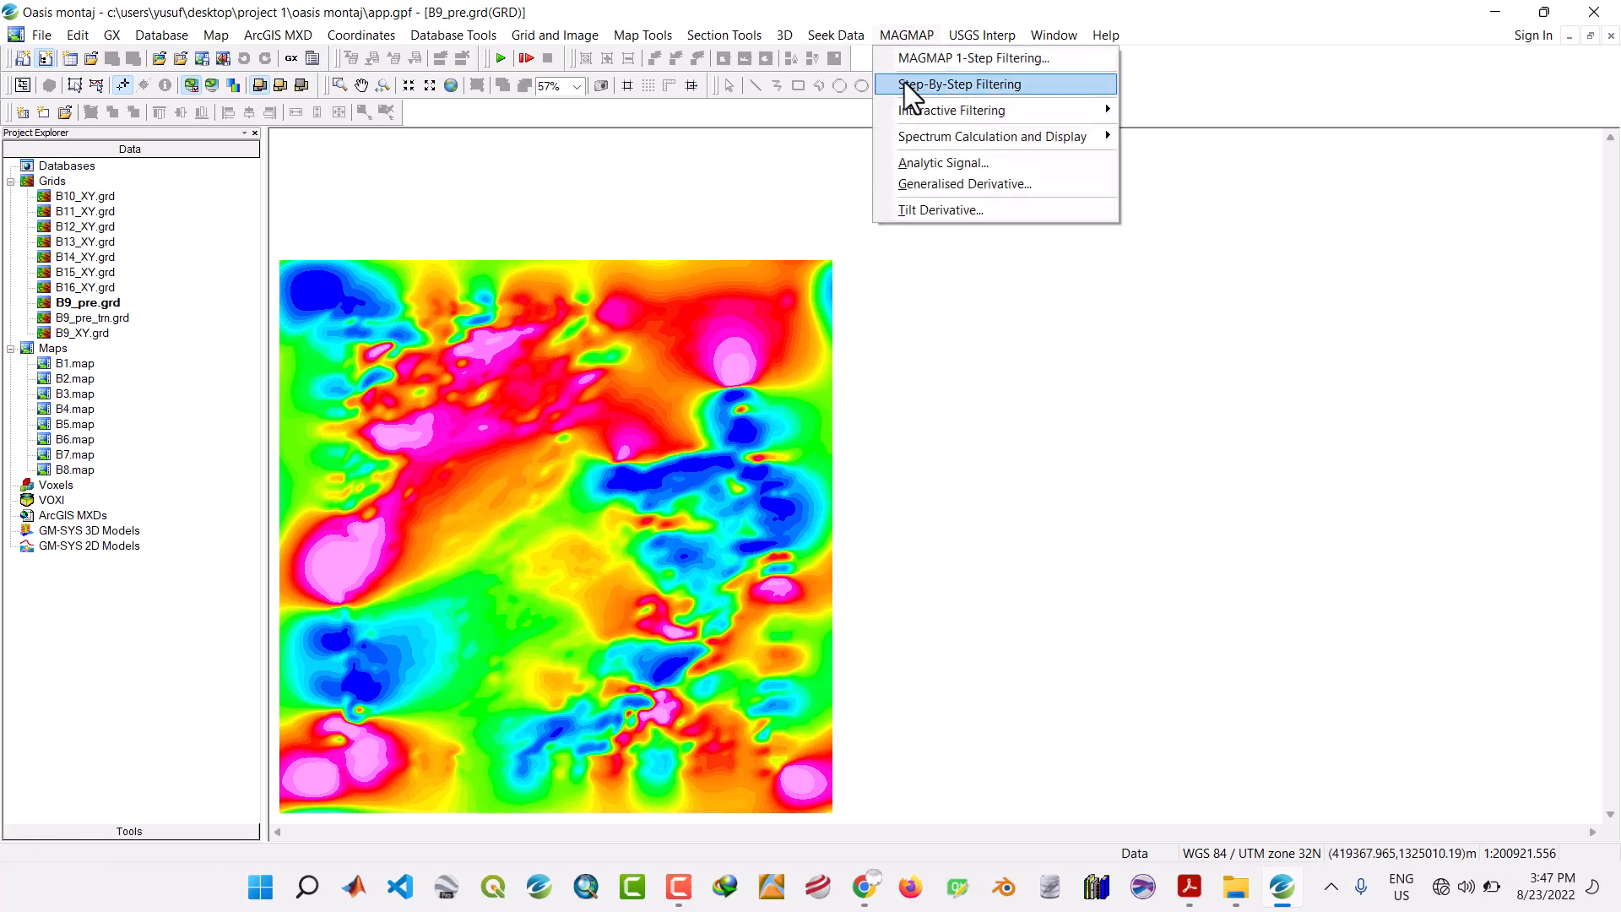
mouse_move(905, 136)
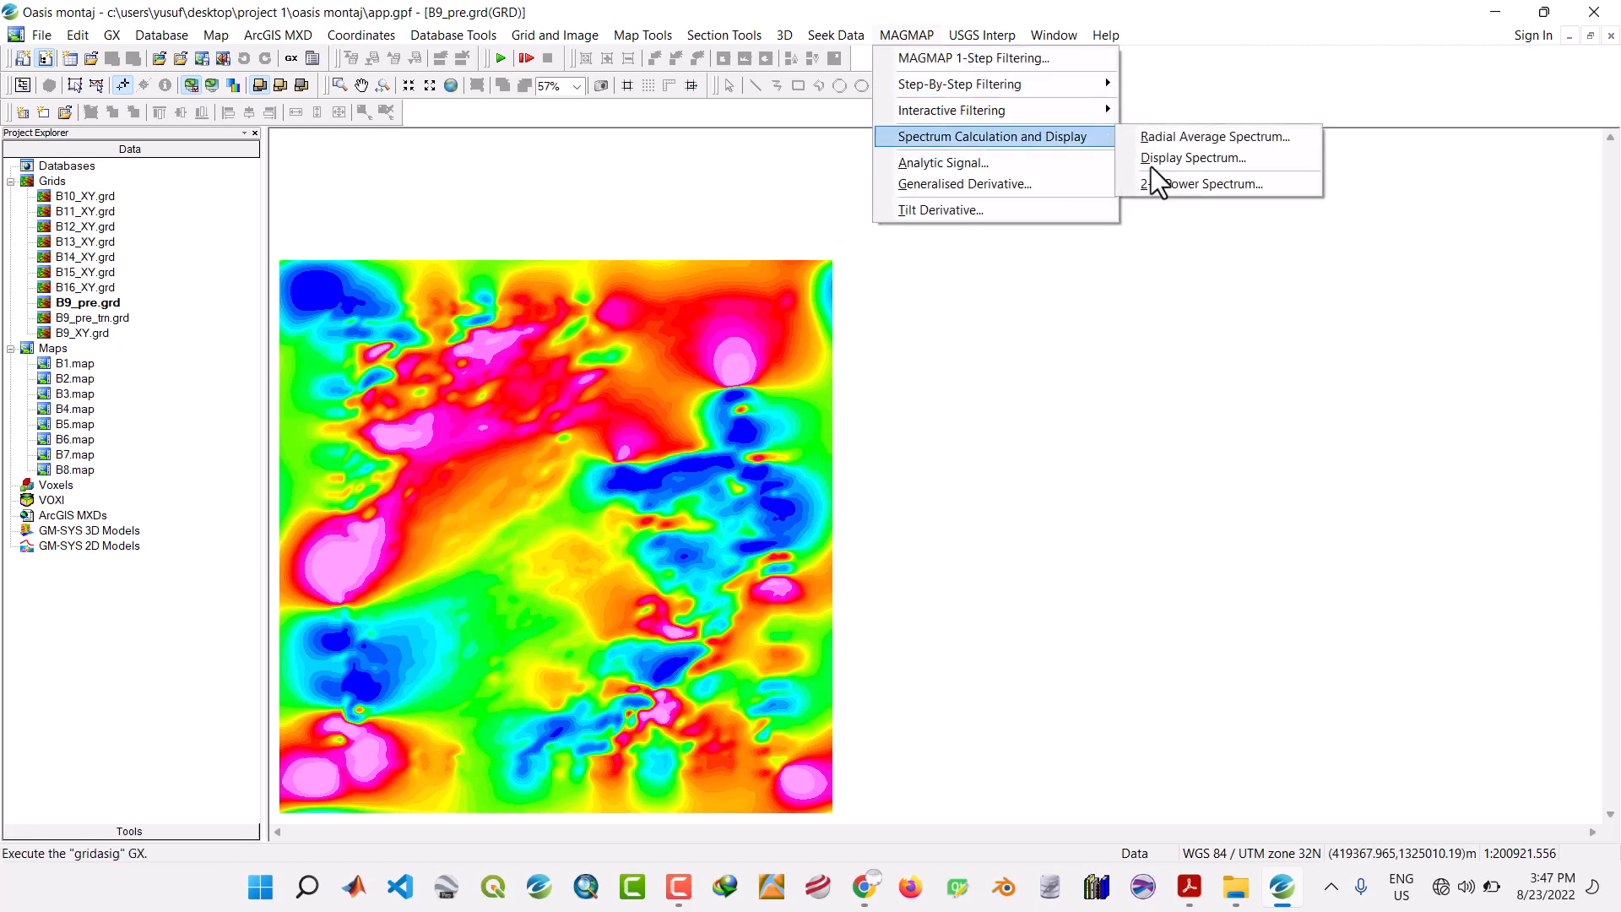
left_click(1182, 160)
left_click(866, 465)
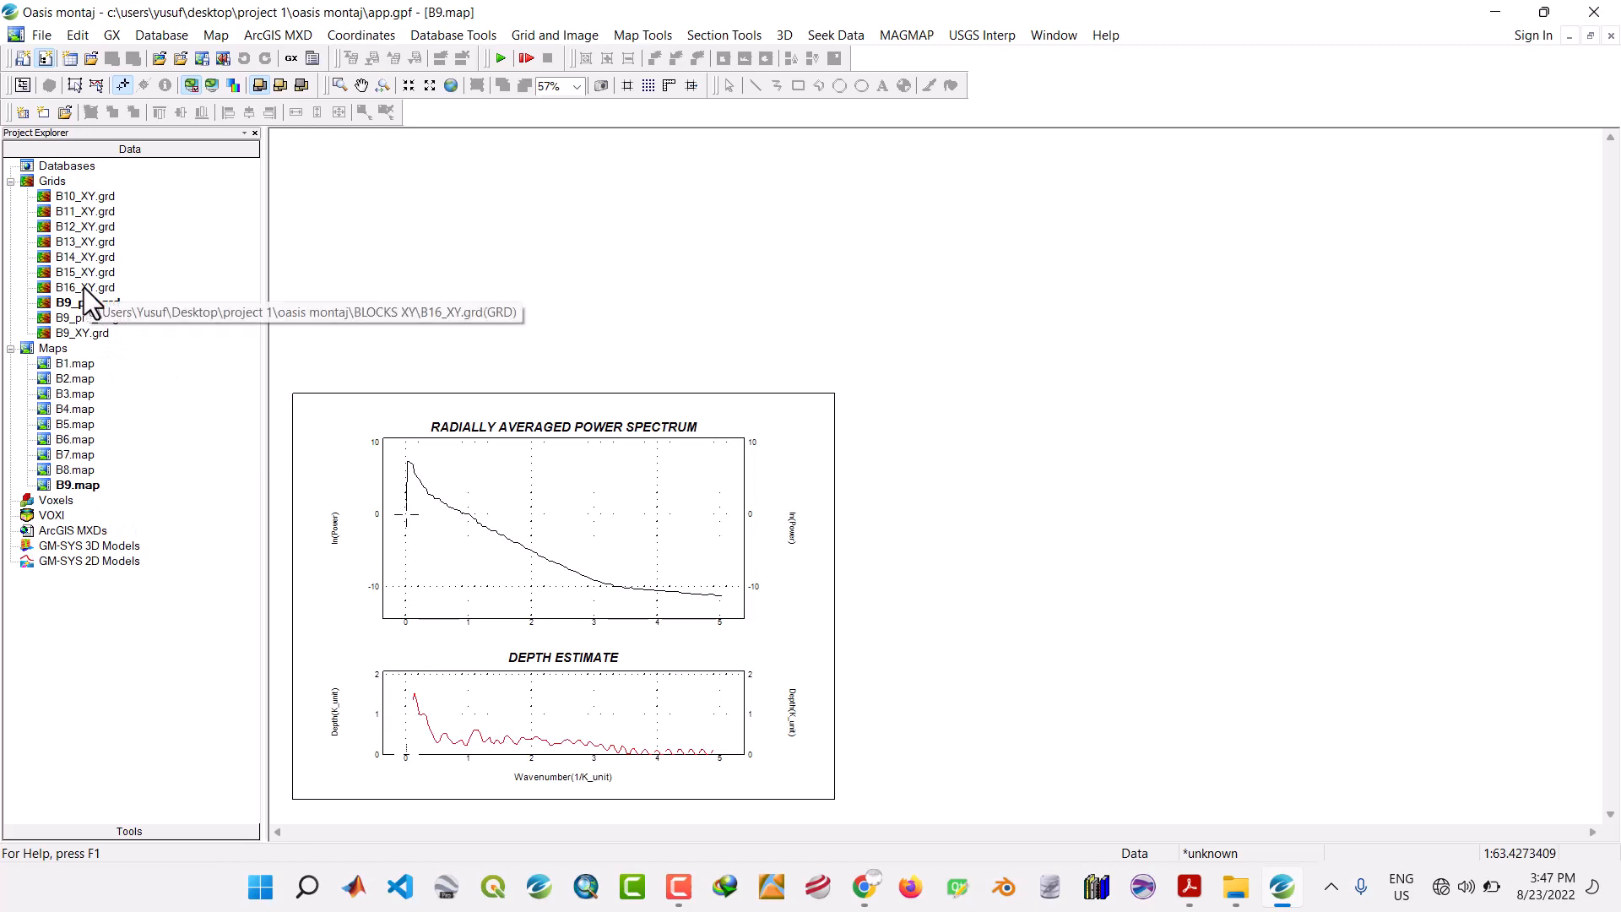
Remove the B9_pre, B9_pre_trn and B9_XY grids from the project.
left_click(74, 318)
left_click(78, 329, "shift")
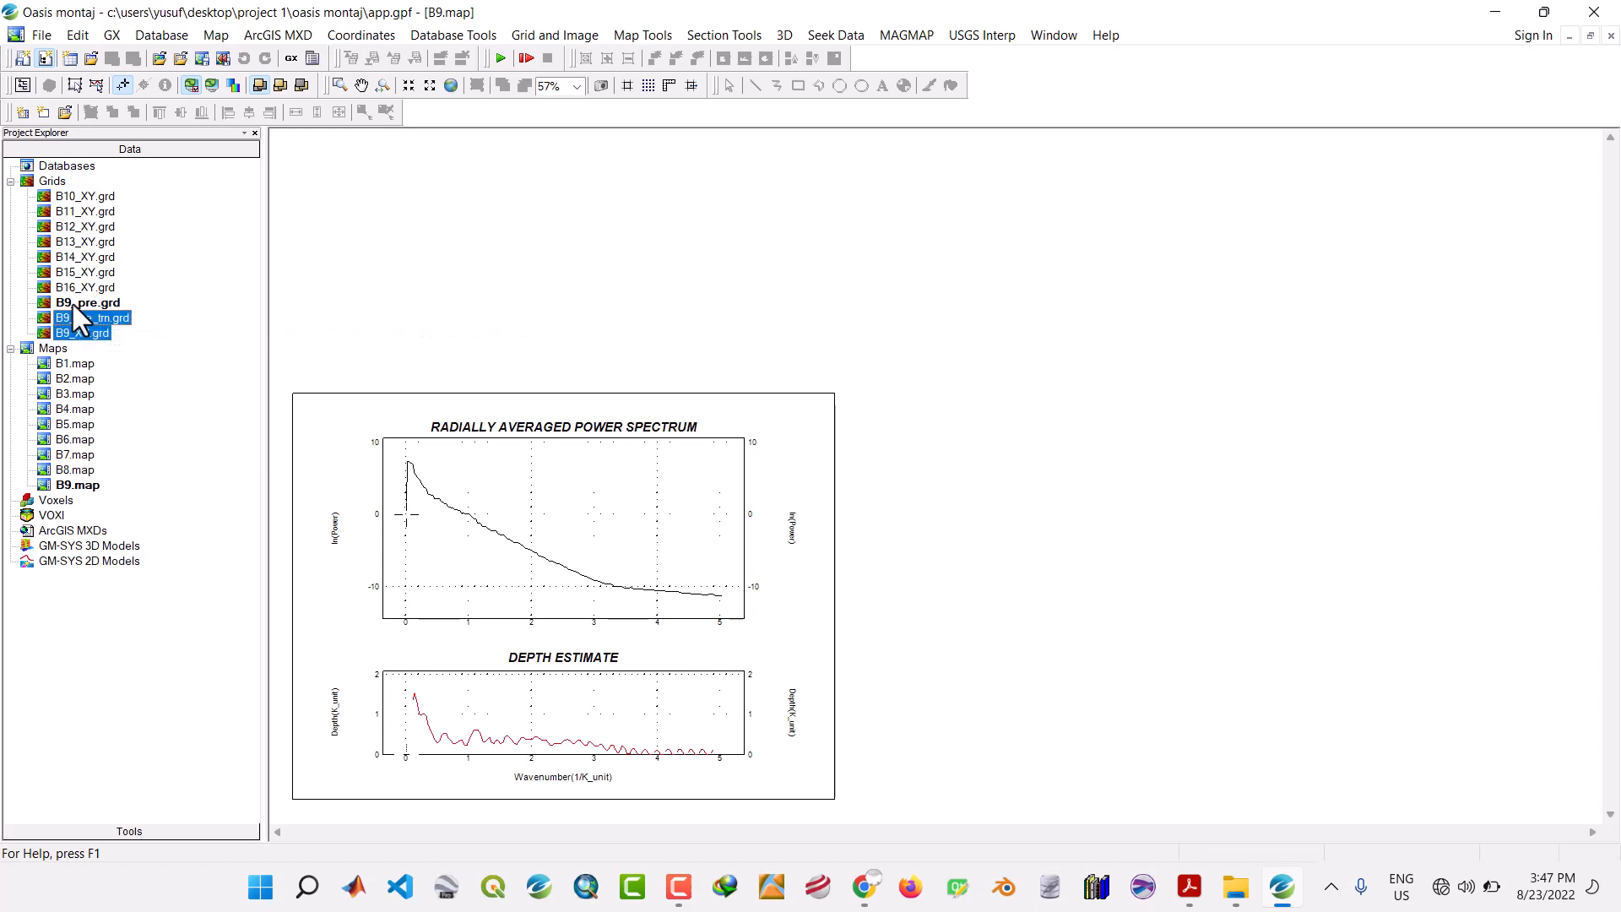
right_click(71, 300)
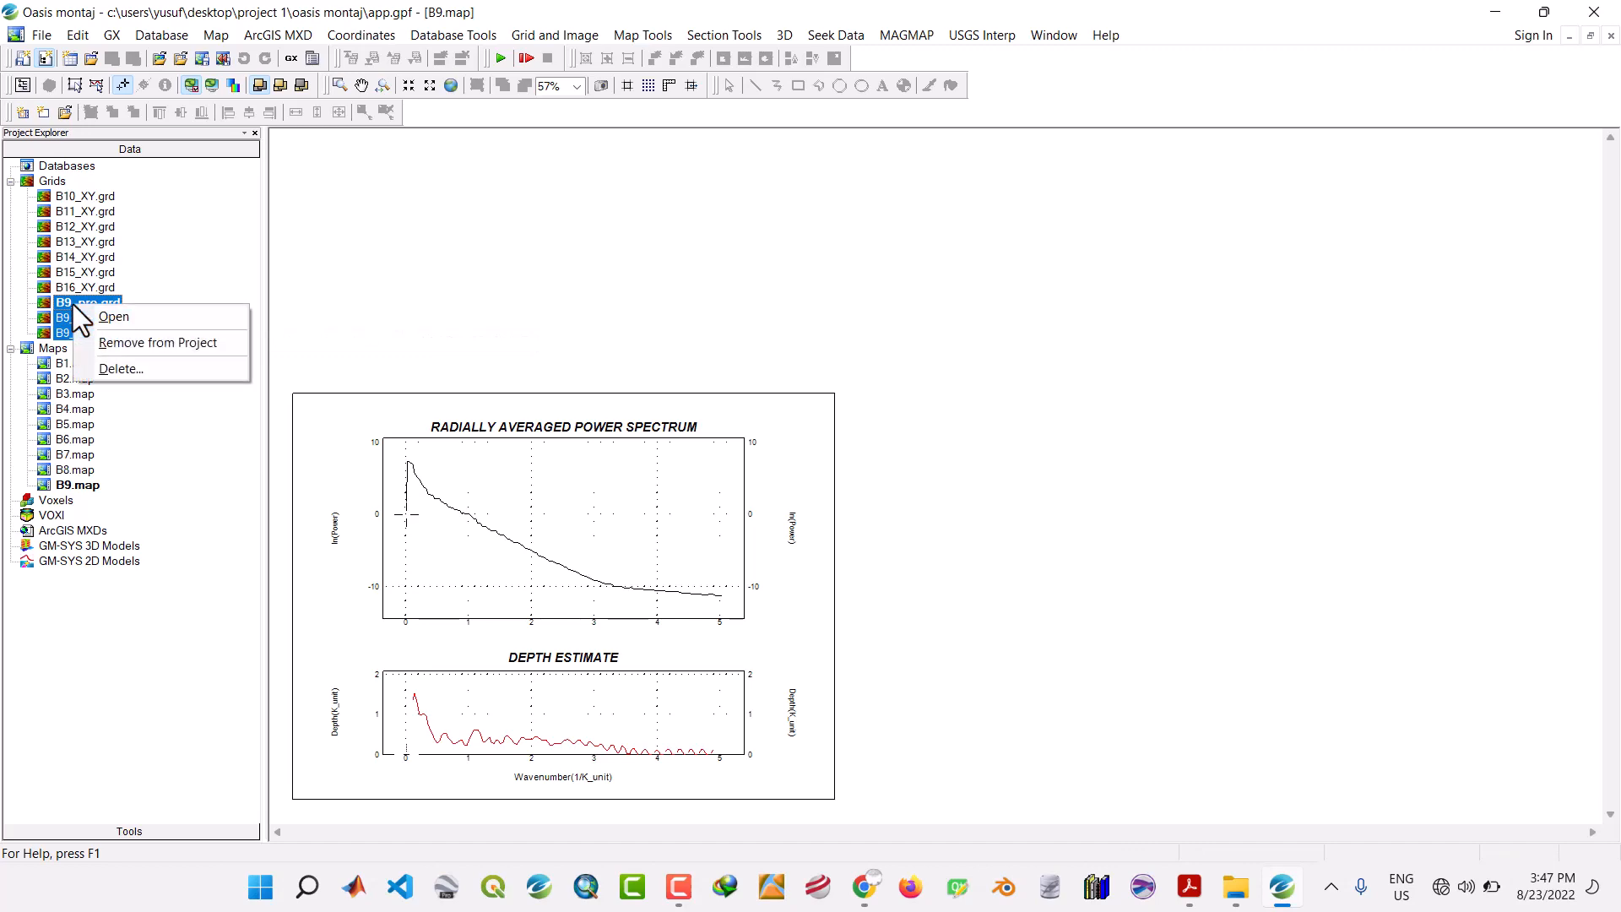
left_click(125, 342)
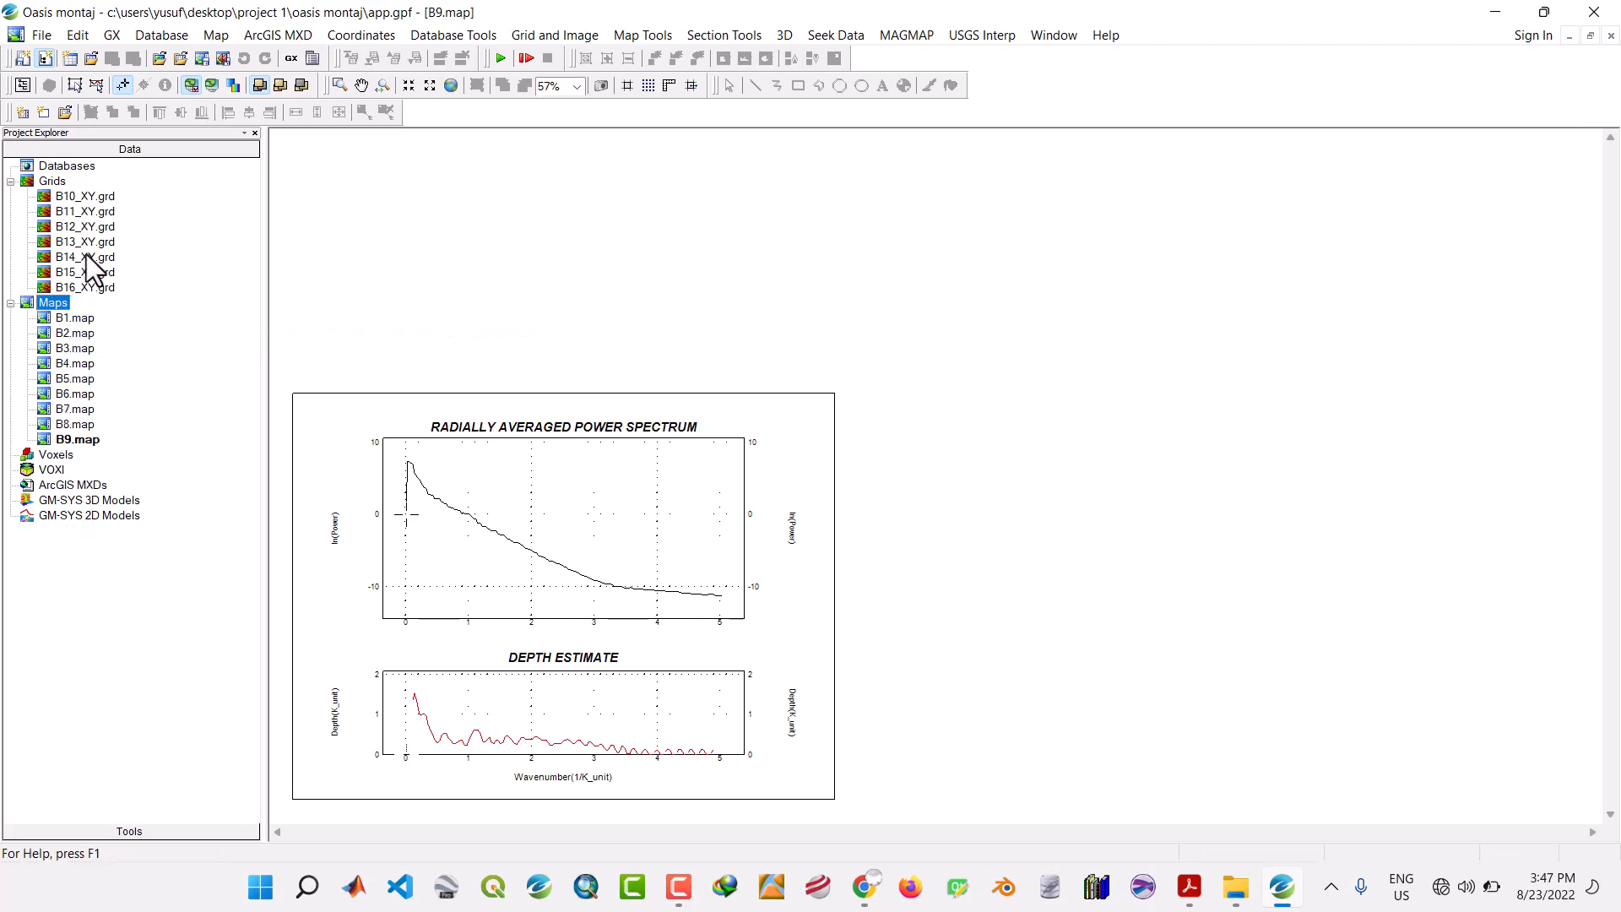
Open the B10_XY.grd grid and prepare it for FFT, naming the pre-processed output grid B10_pre.grd.
double_click(83, 197)
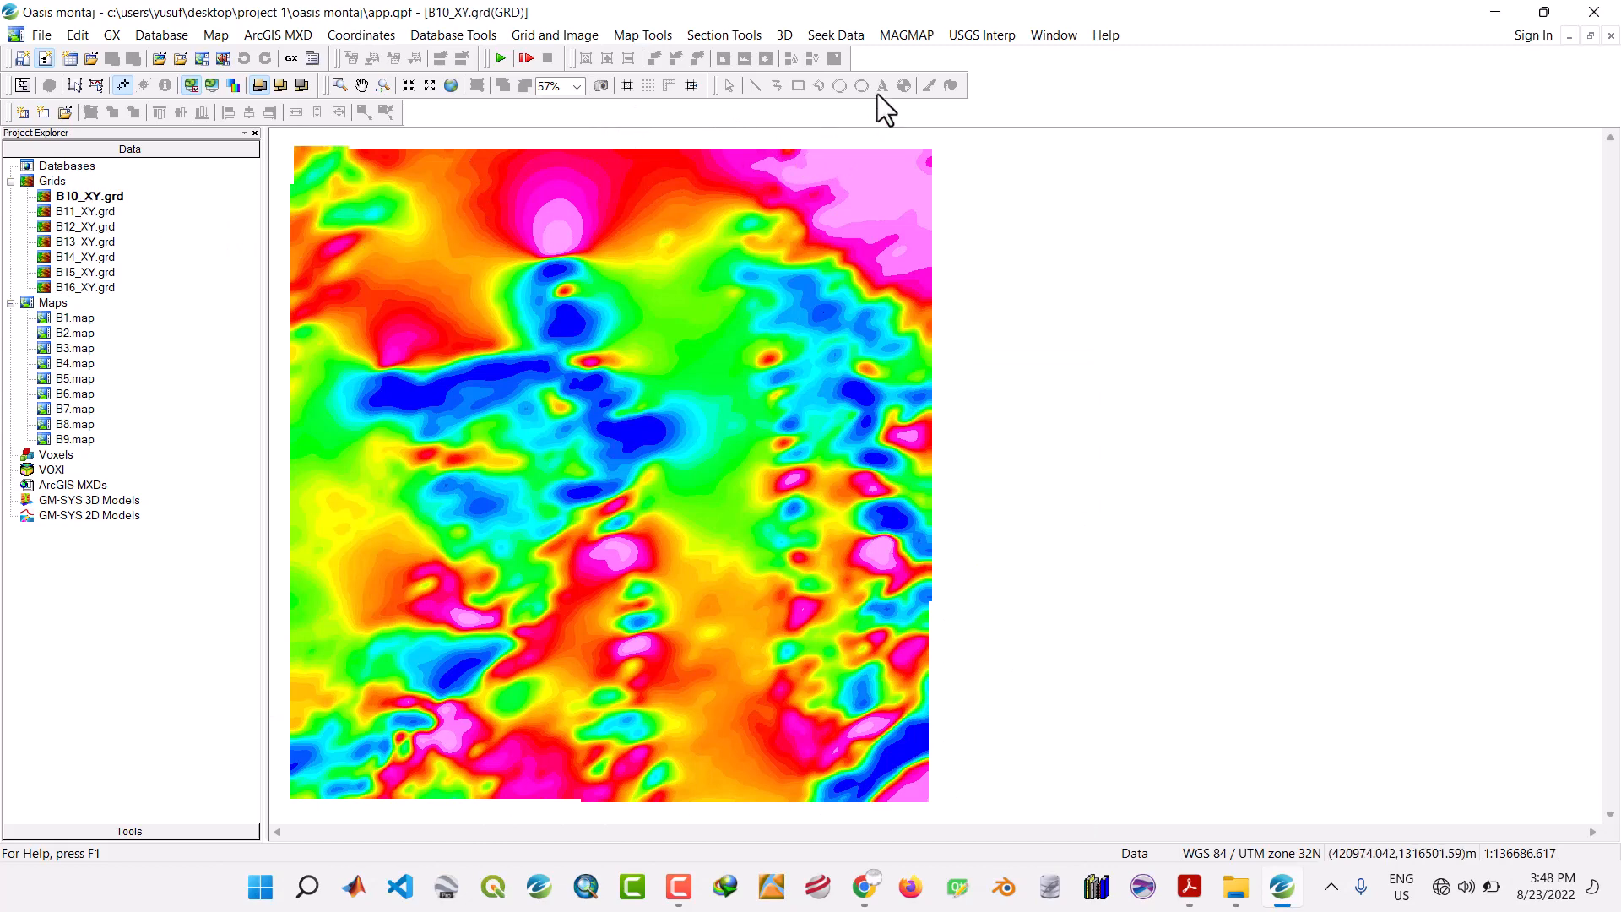
left_click(889, 41)
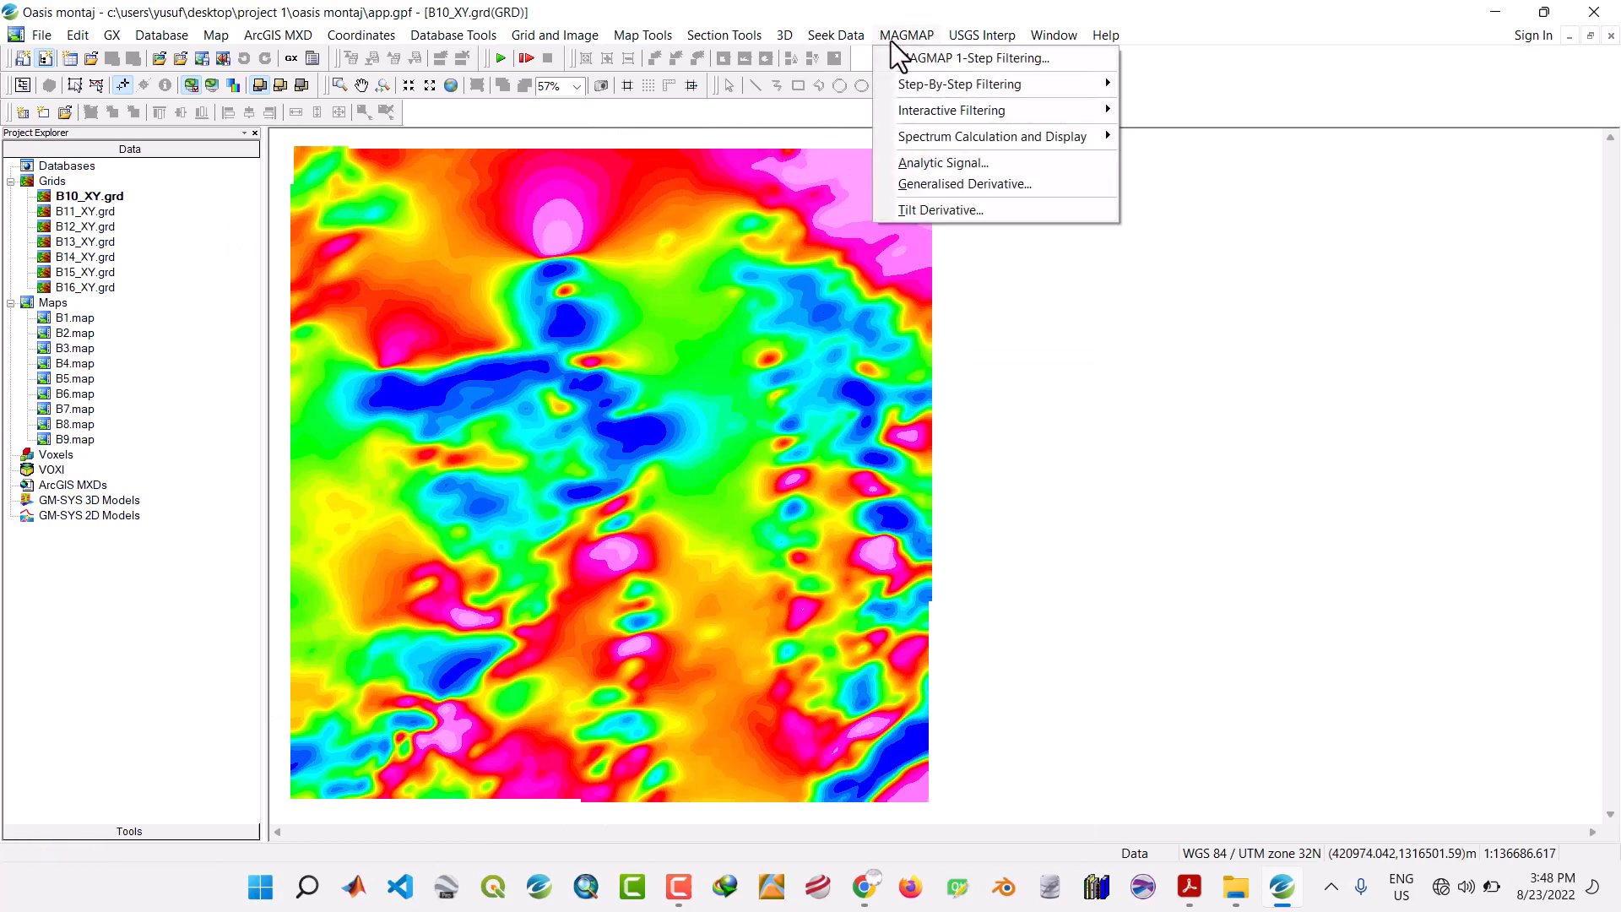
mouse_move(1039, 111)
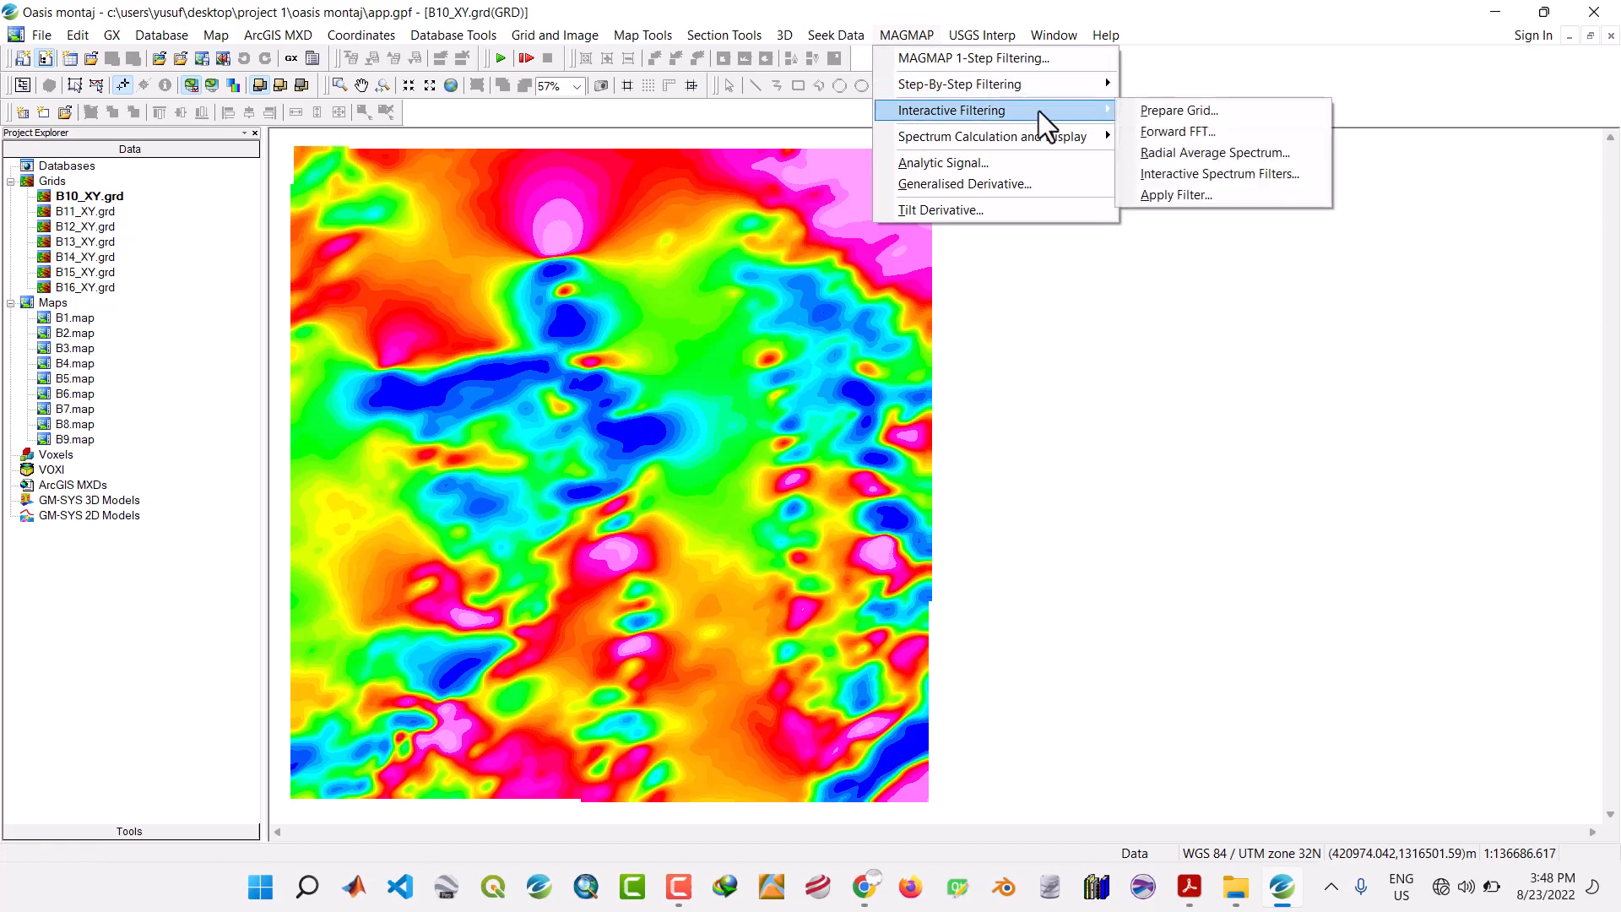
left_click(1156, 110)
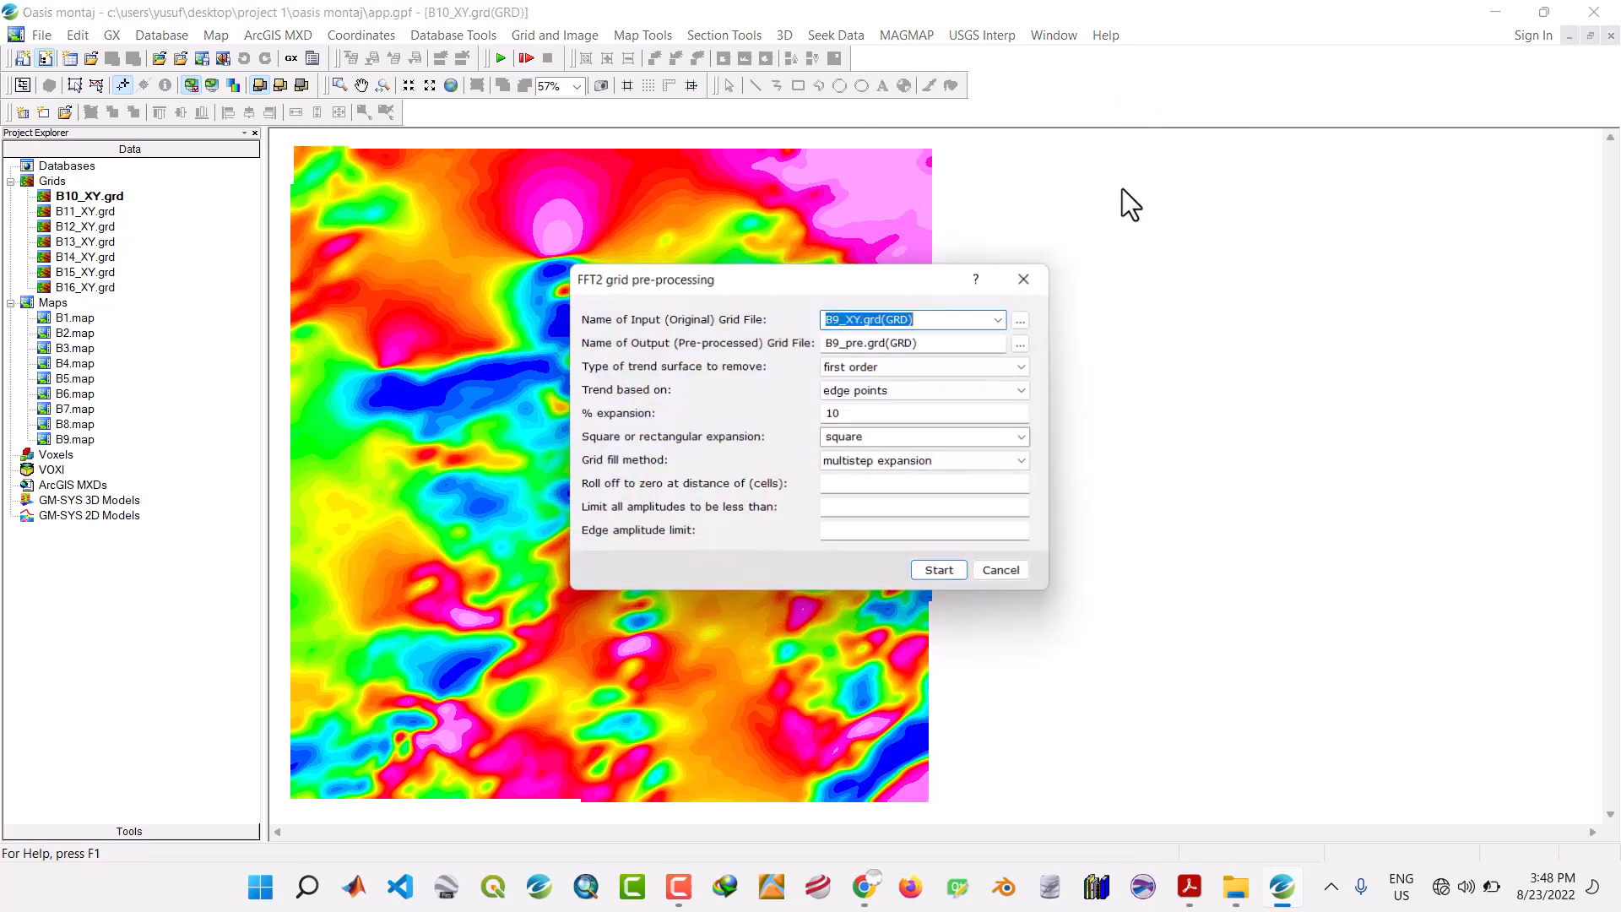
left_click(1000, 319)
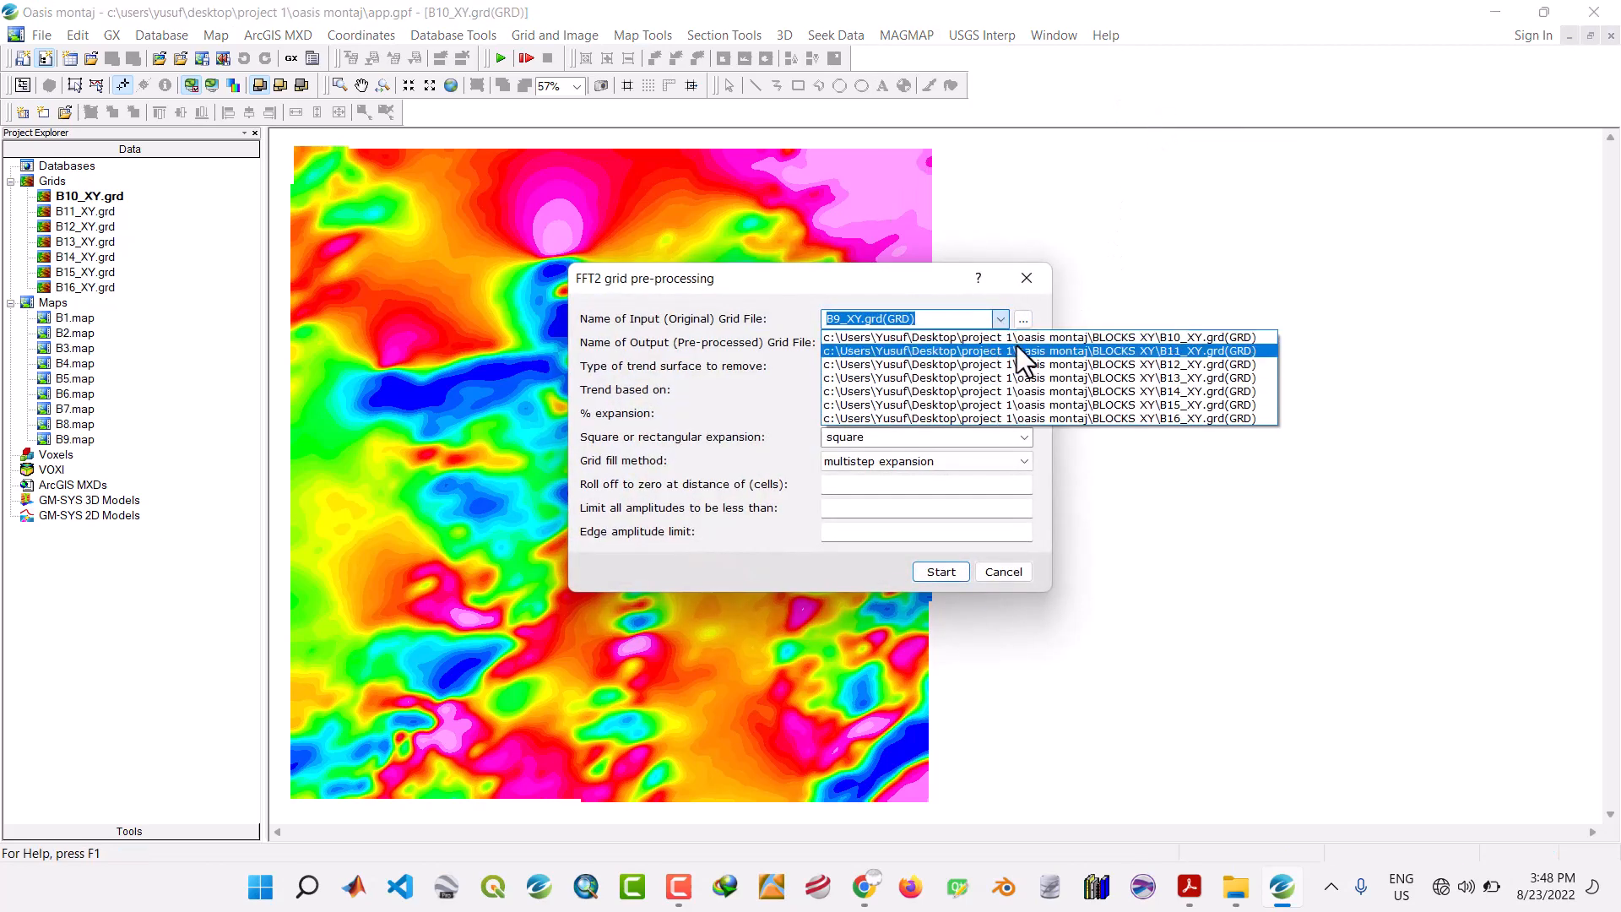
left_click(1017, 342)
left_click(841, 344)
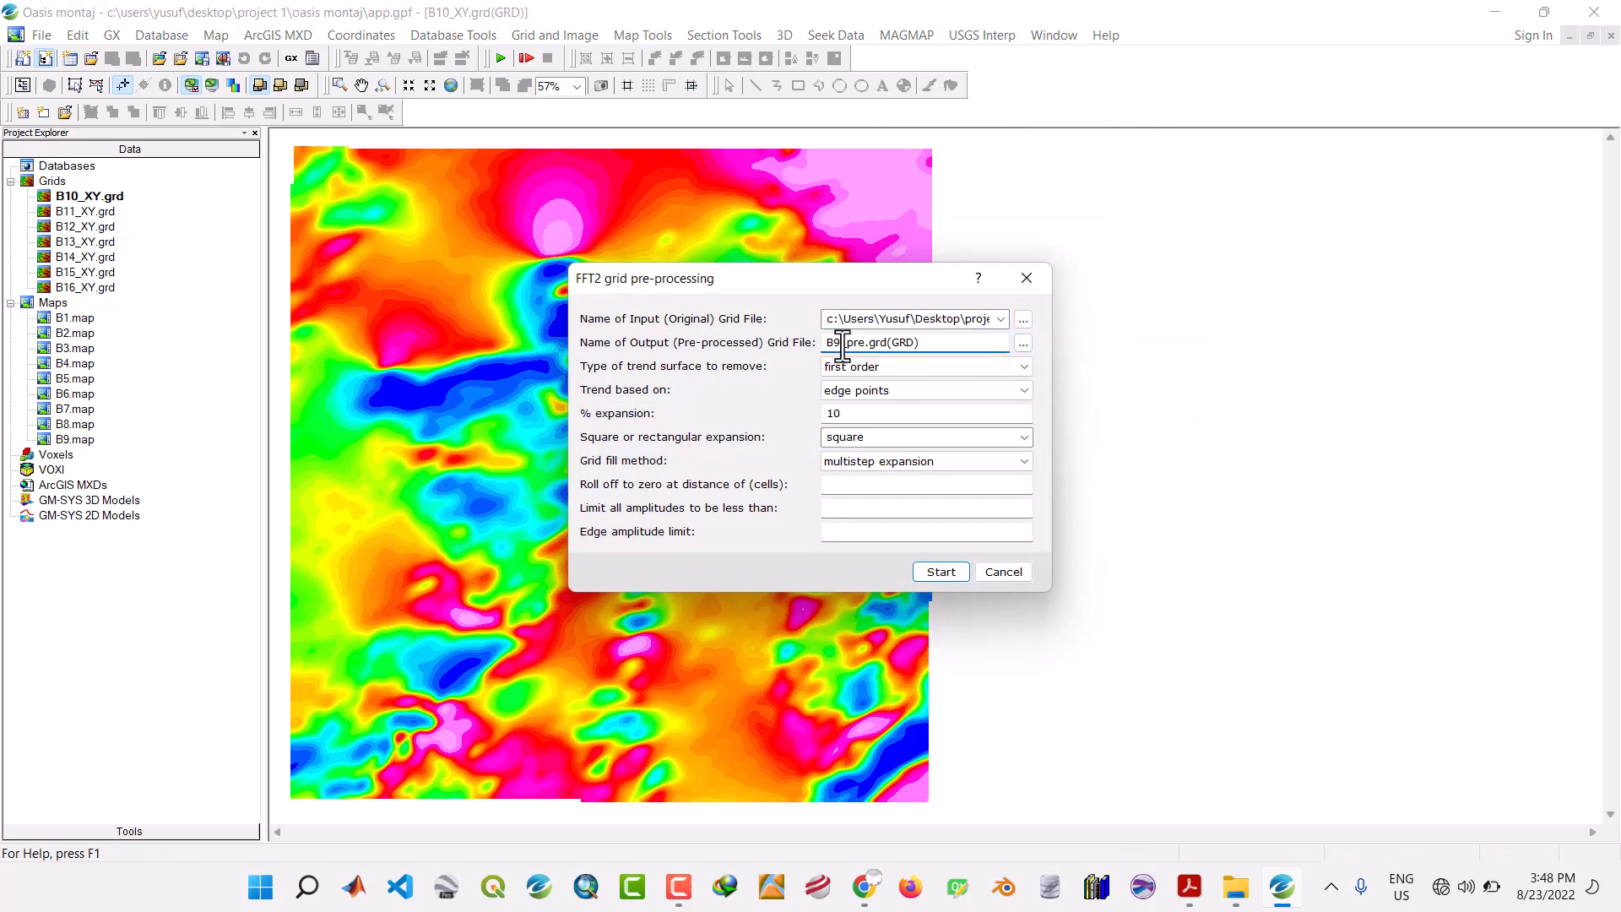
left_click(931, 578)
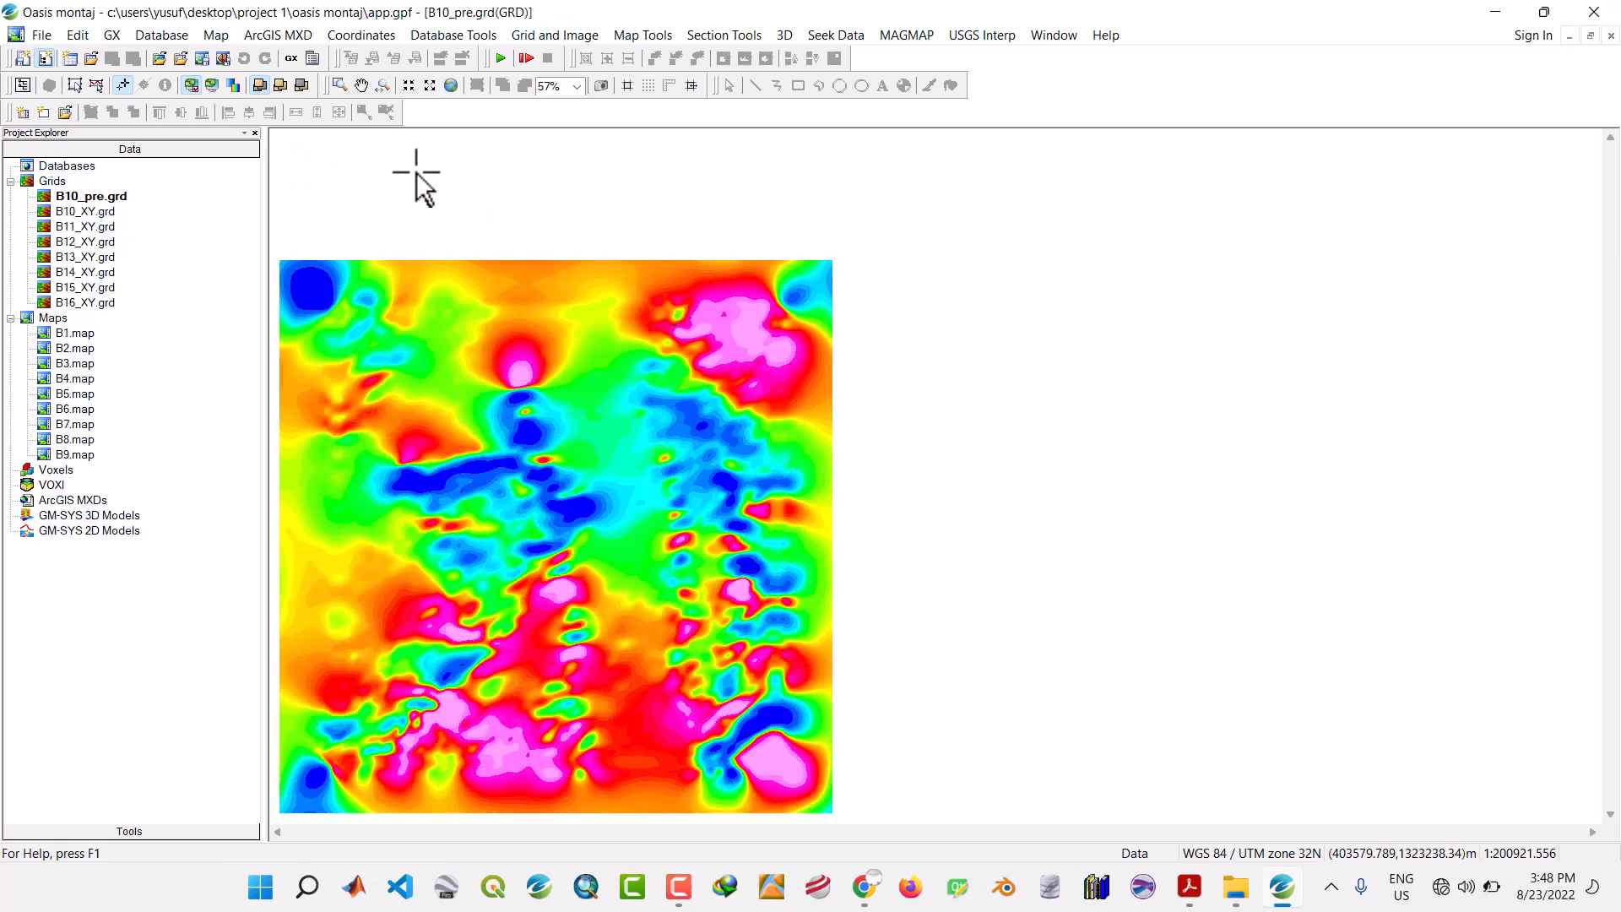
Run the Forward FFT on the pre-processed grid B10_pre.grd.
left_click(909, 34)
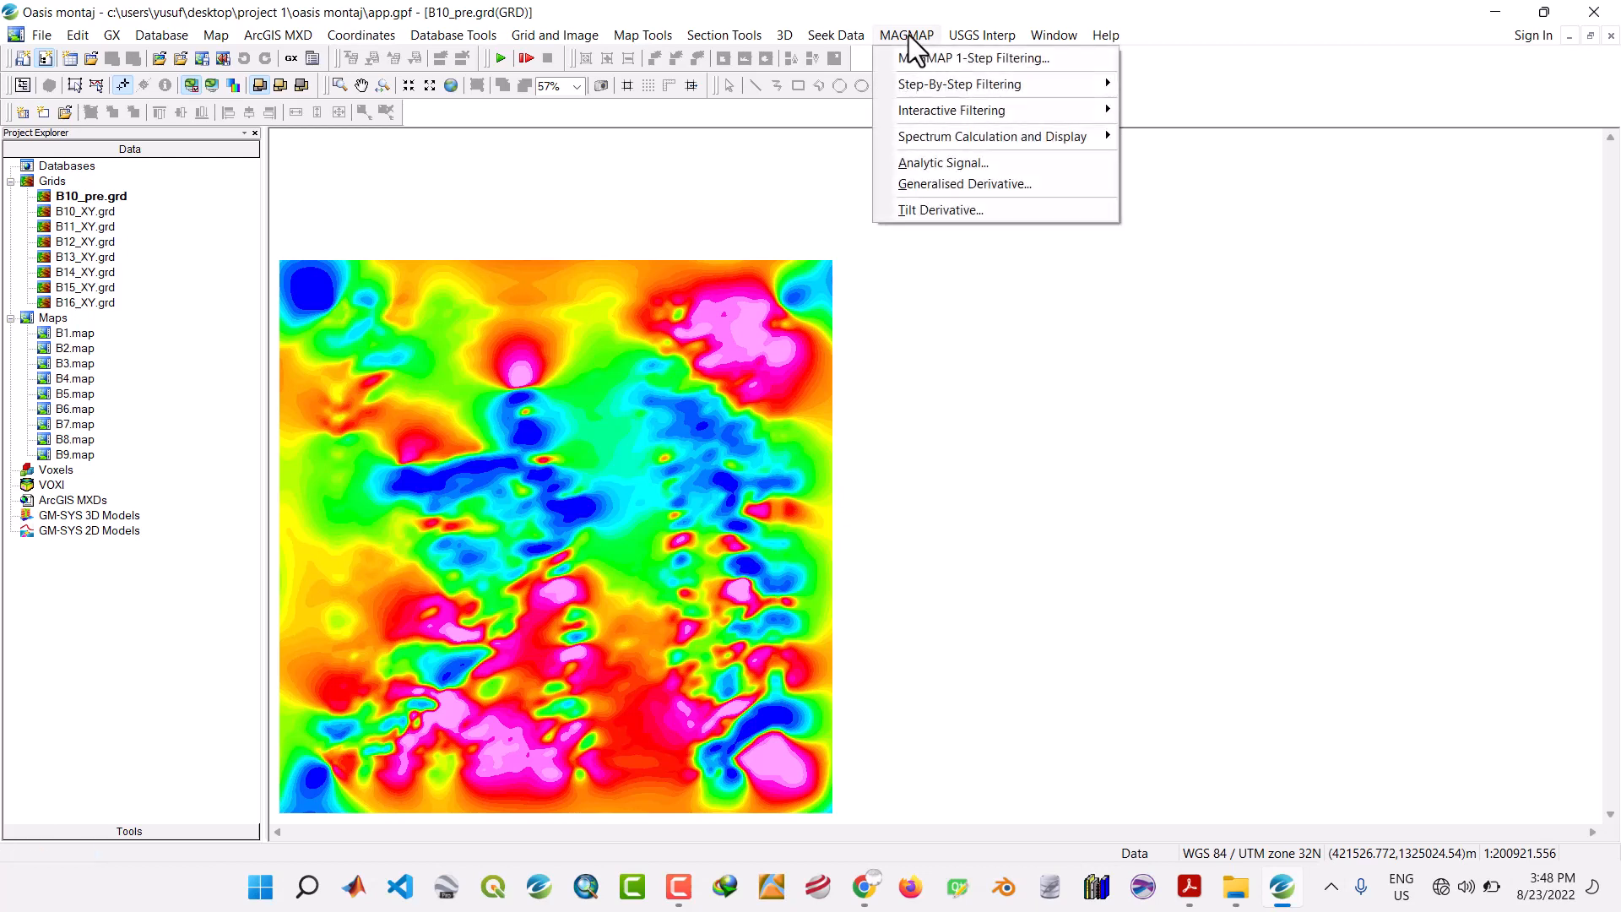
mouse_move(946, 114)
left_click(1214, 127)
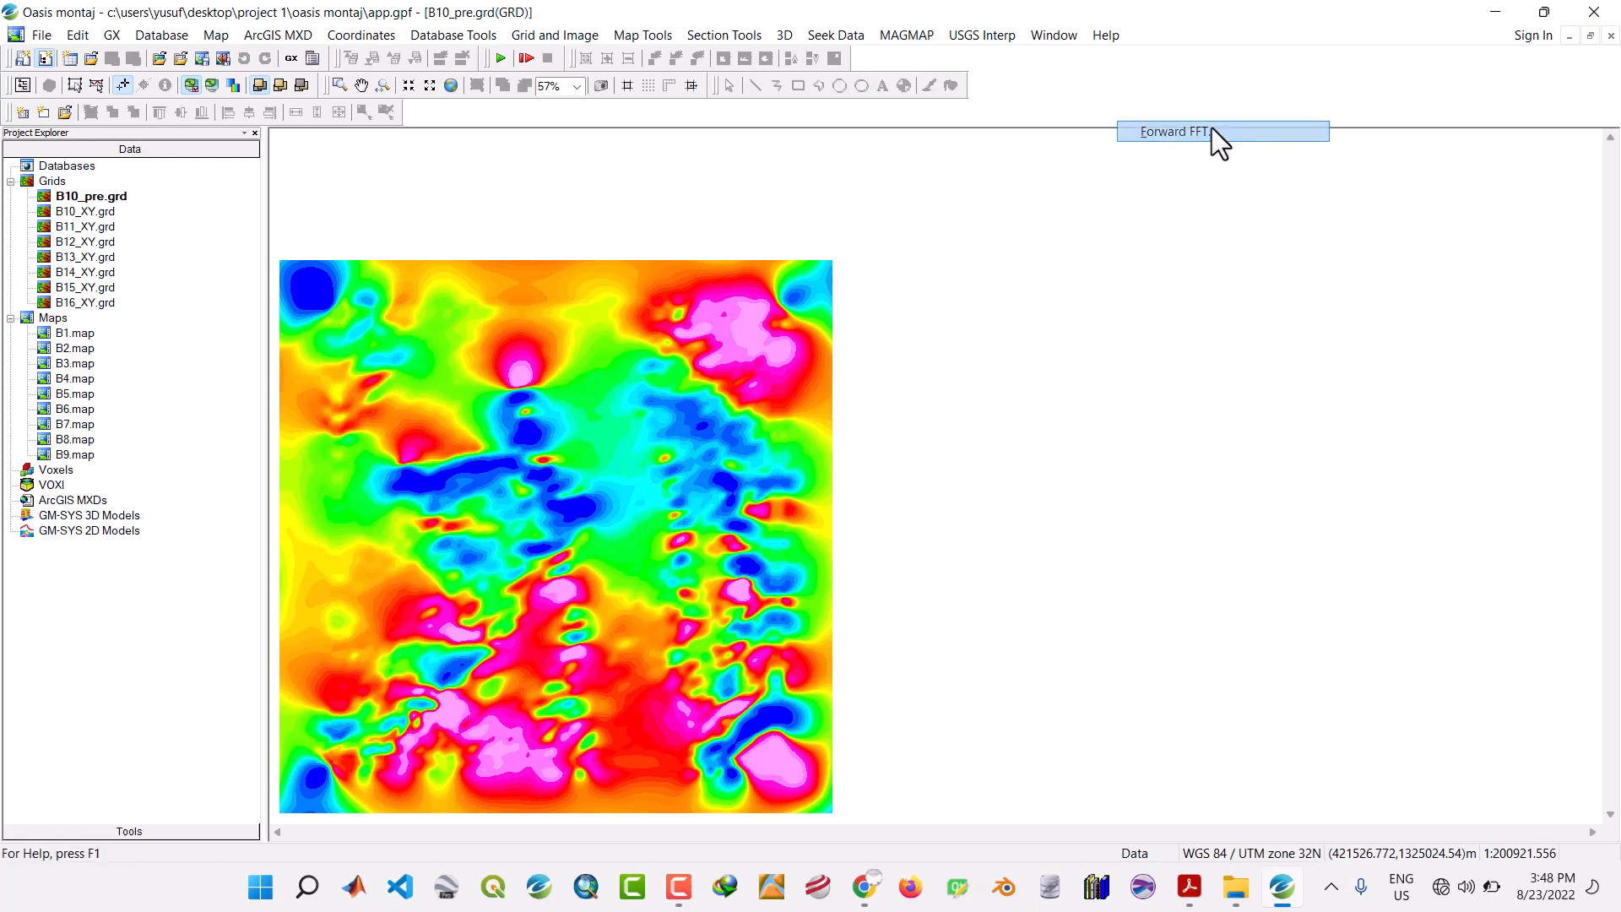
left_click(924, 467)
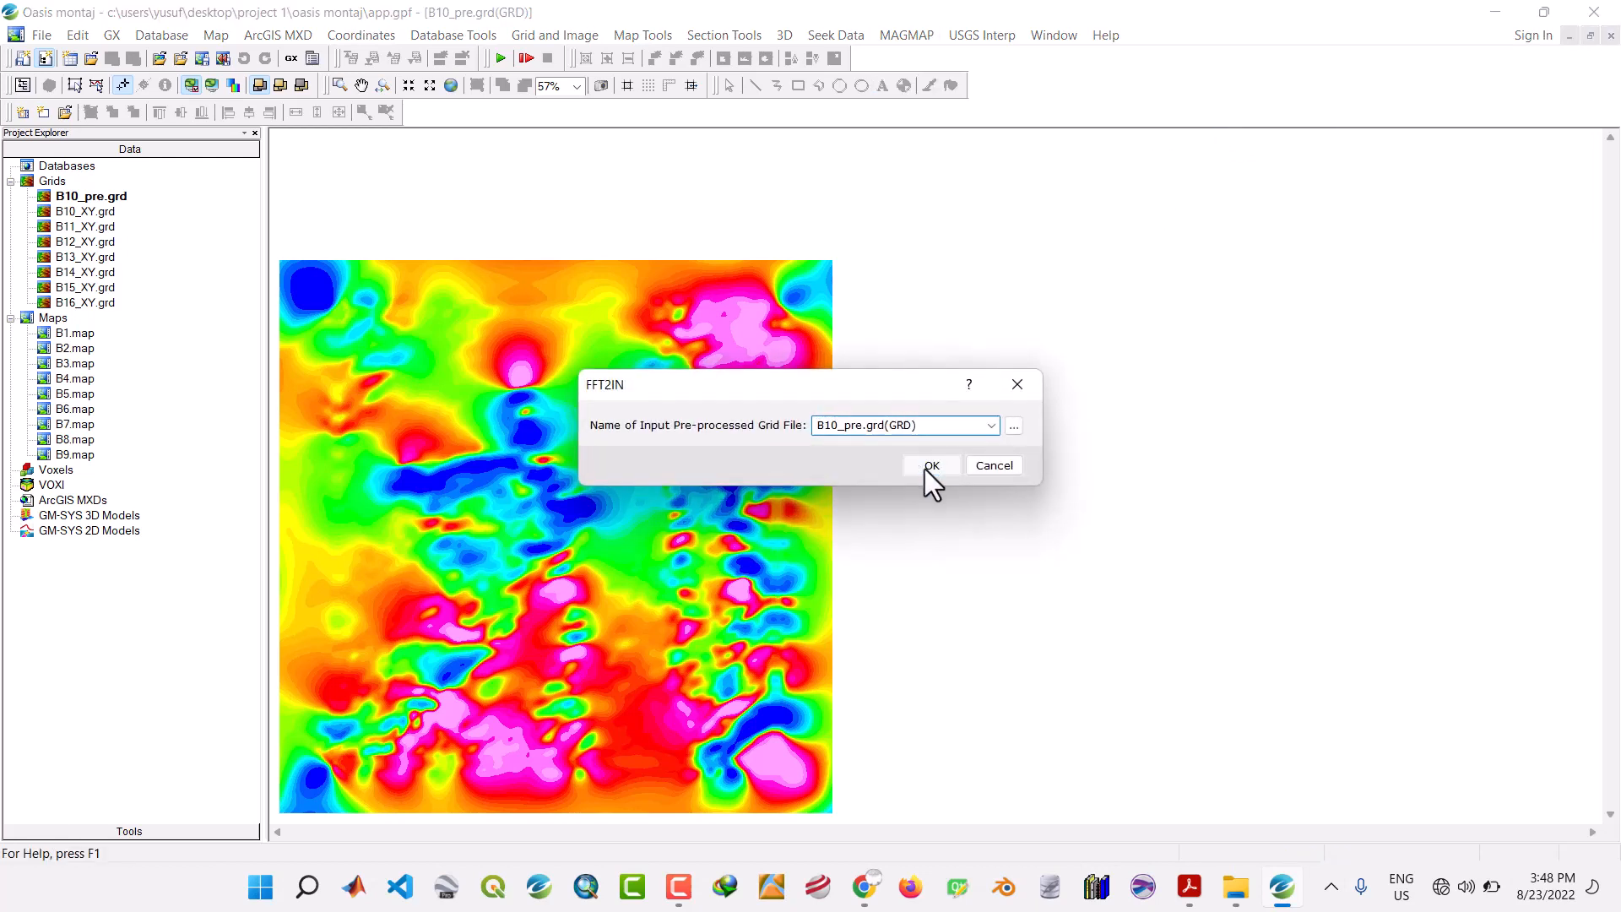
Compute the radial average spectrum of the B10_pre_trn.grd transform, naming the output spectrum file B10.SPC.
left_click(899, 37)
mouse_move(932, 110)
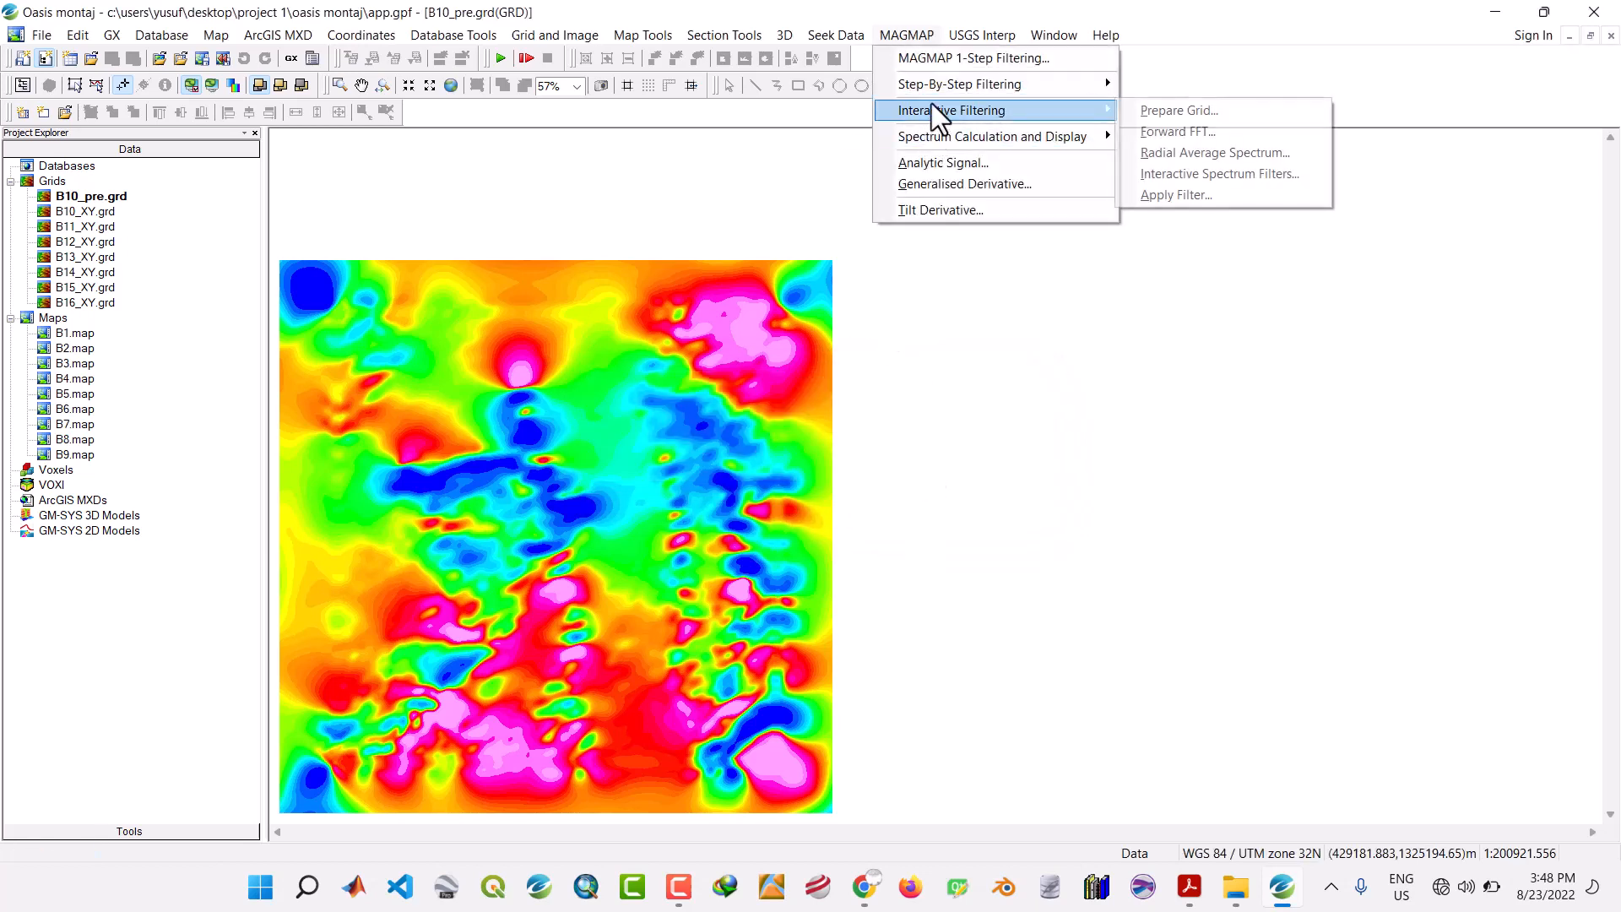
left_click(1173, 157)
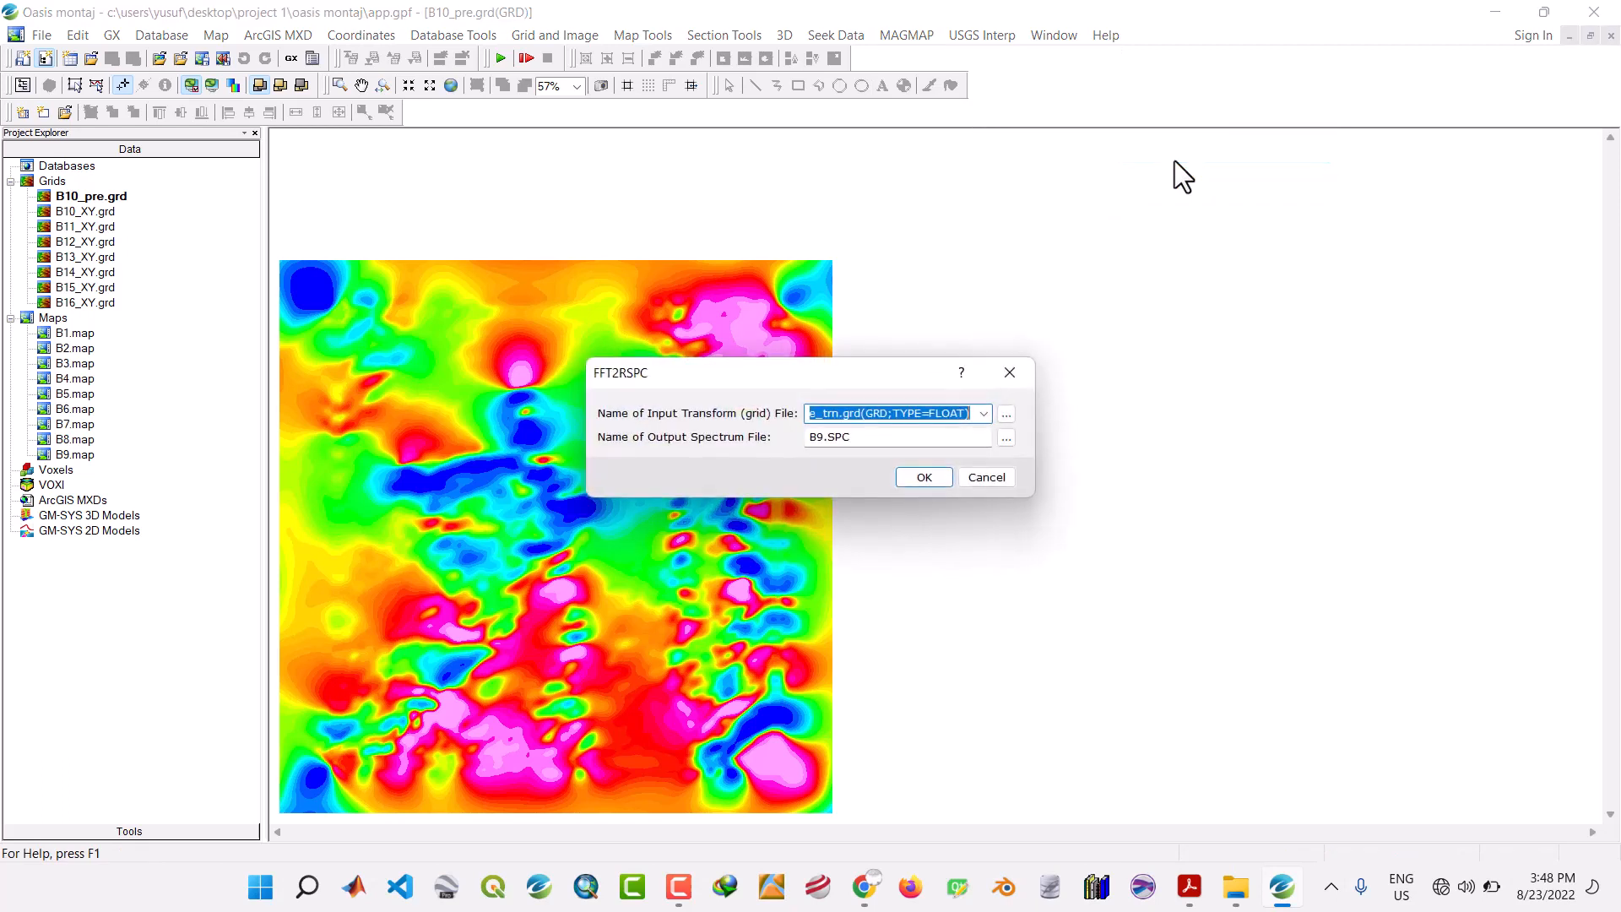
left_click(828, 438)
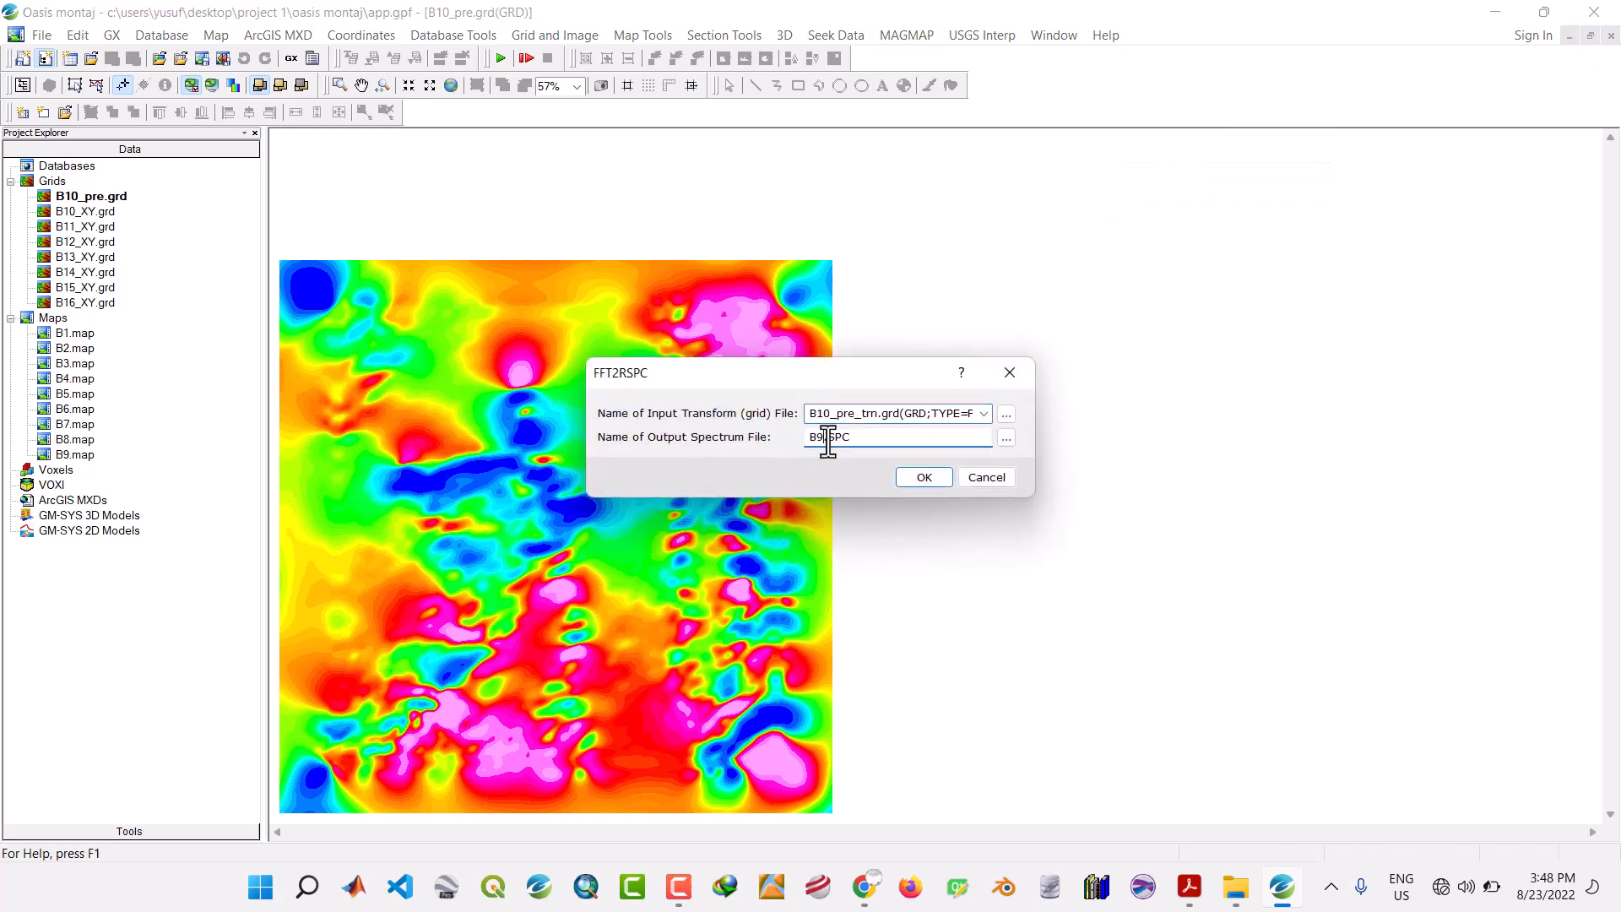
key("BackSpace")
type("10")
left_click(928, 479)
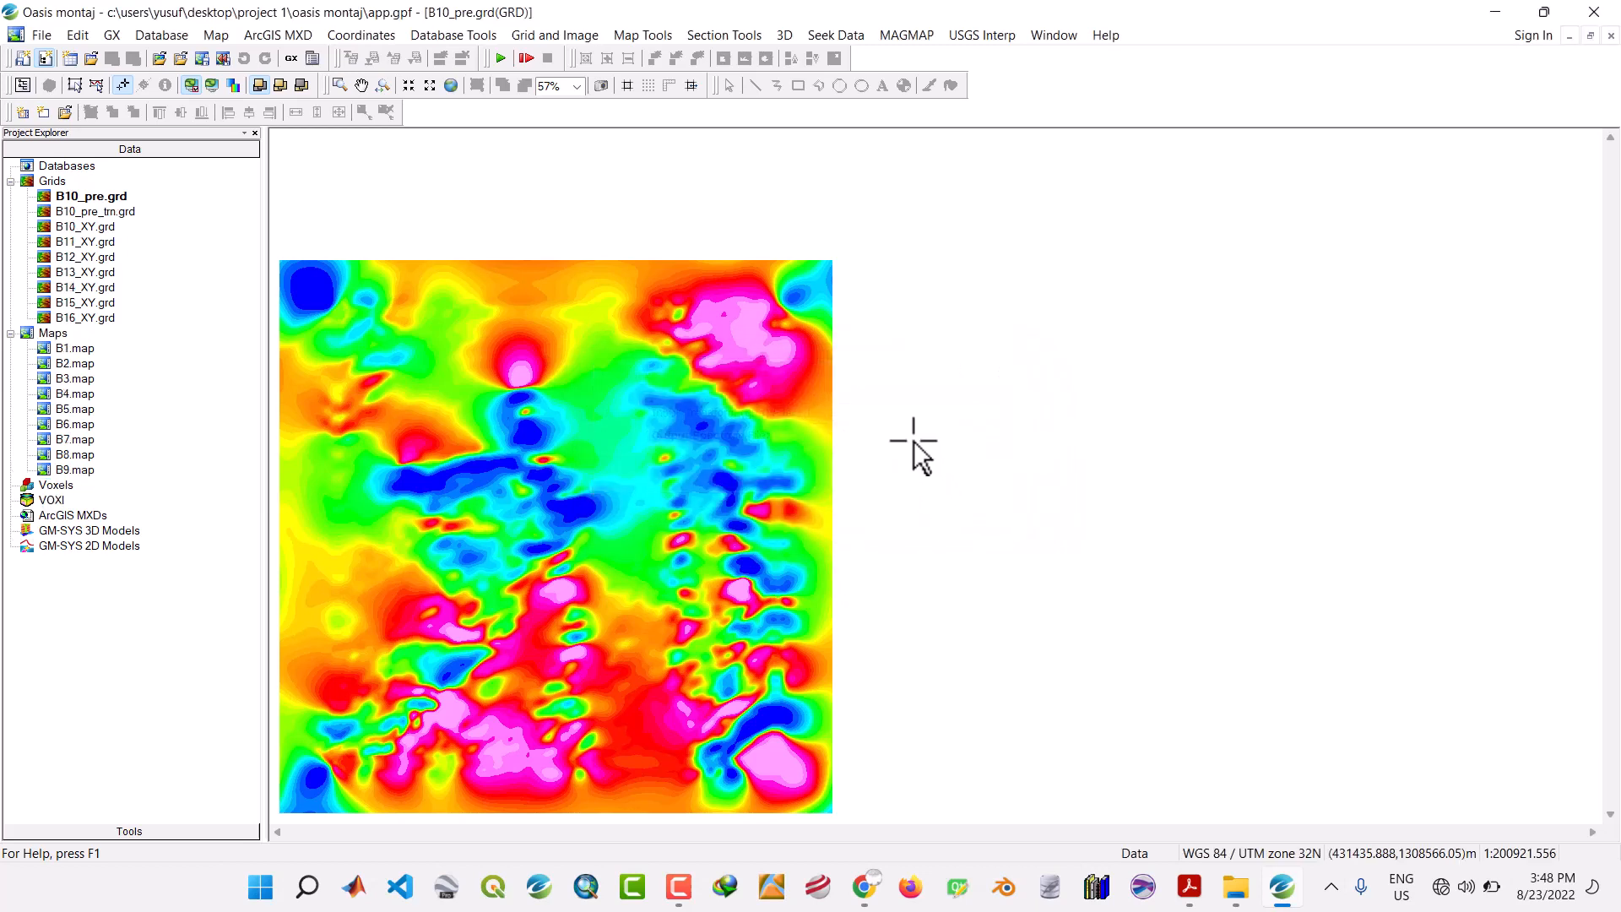
Display the radially averaged power spectrum from B10.SPC as a spectrum map.
left_click(894, 34)
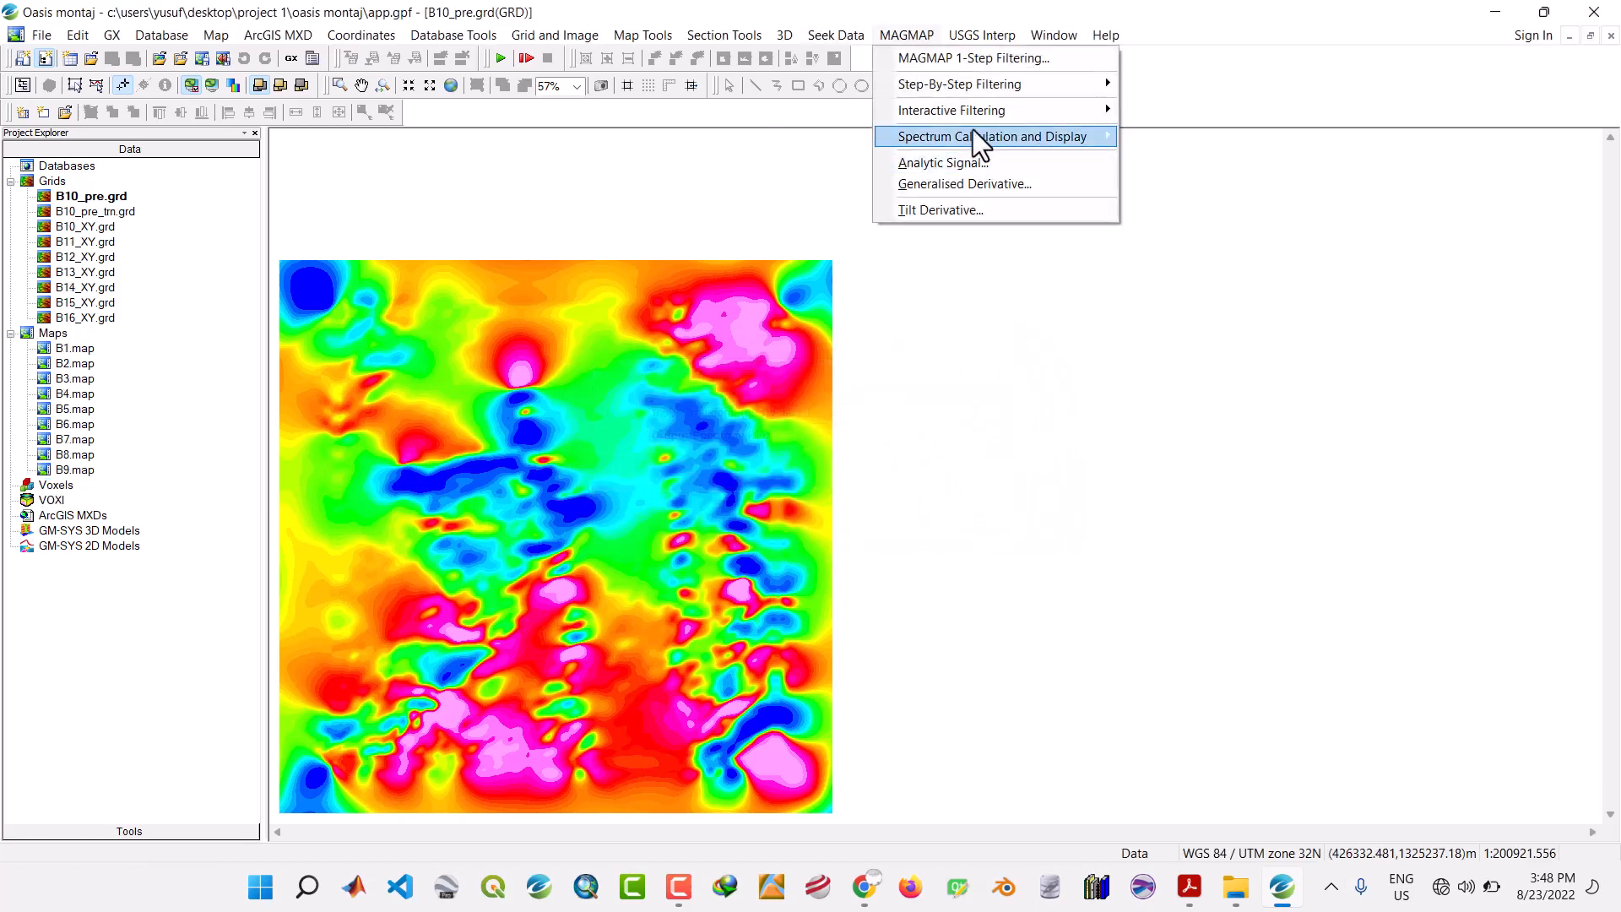
mouse_move(973, 132)
left_click(1143, 155)
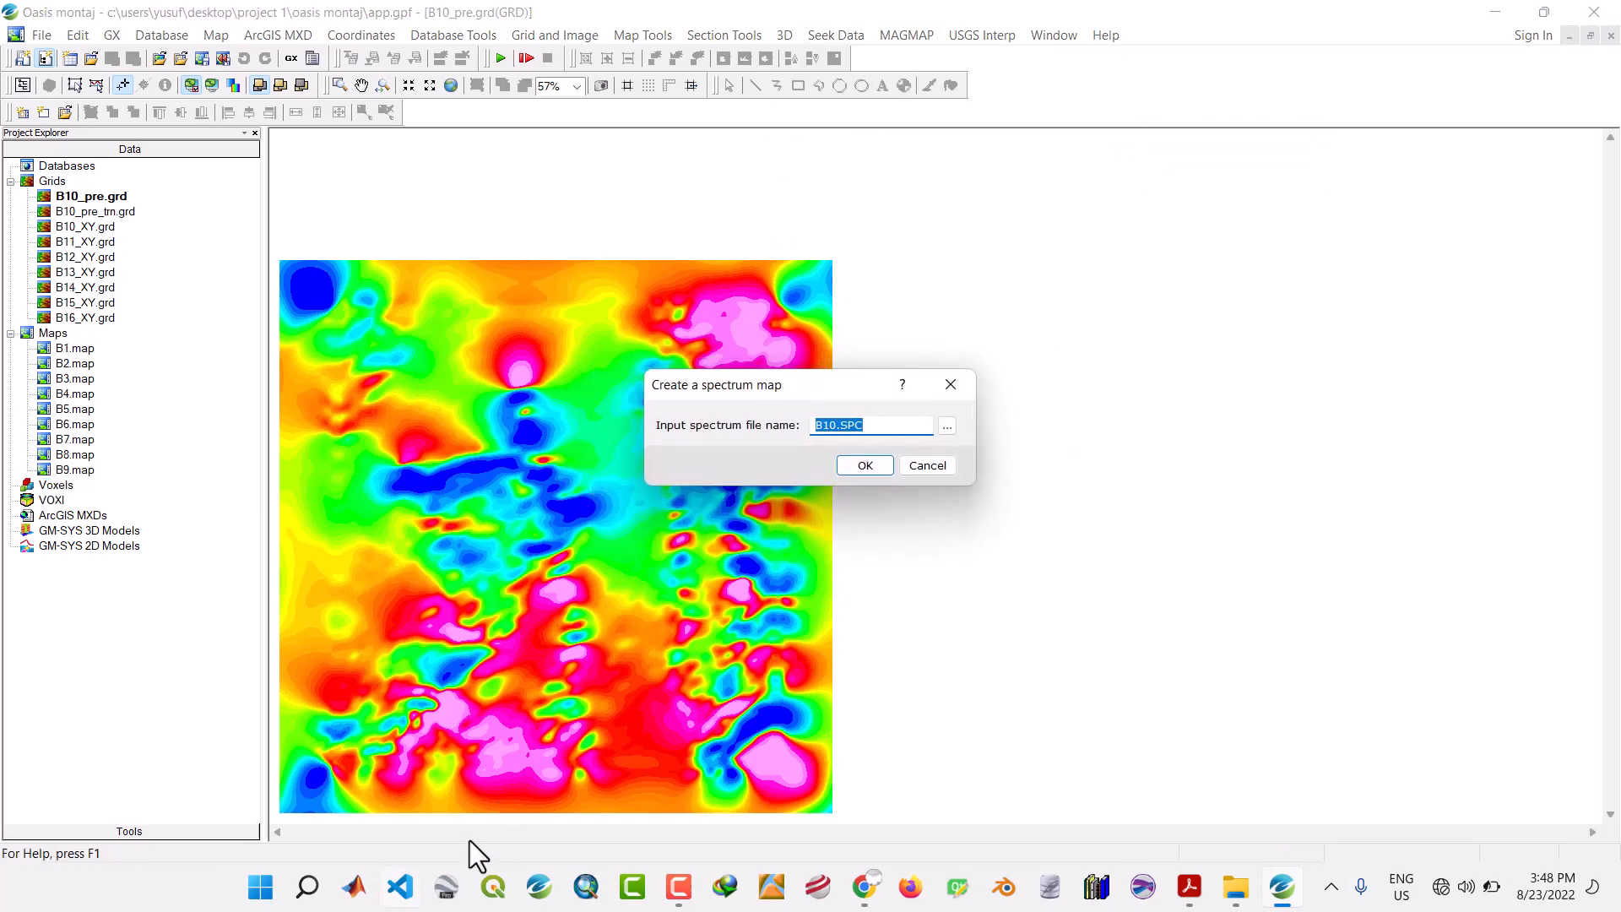
left_click(864, 465)
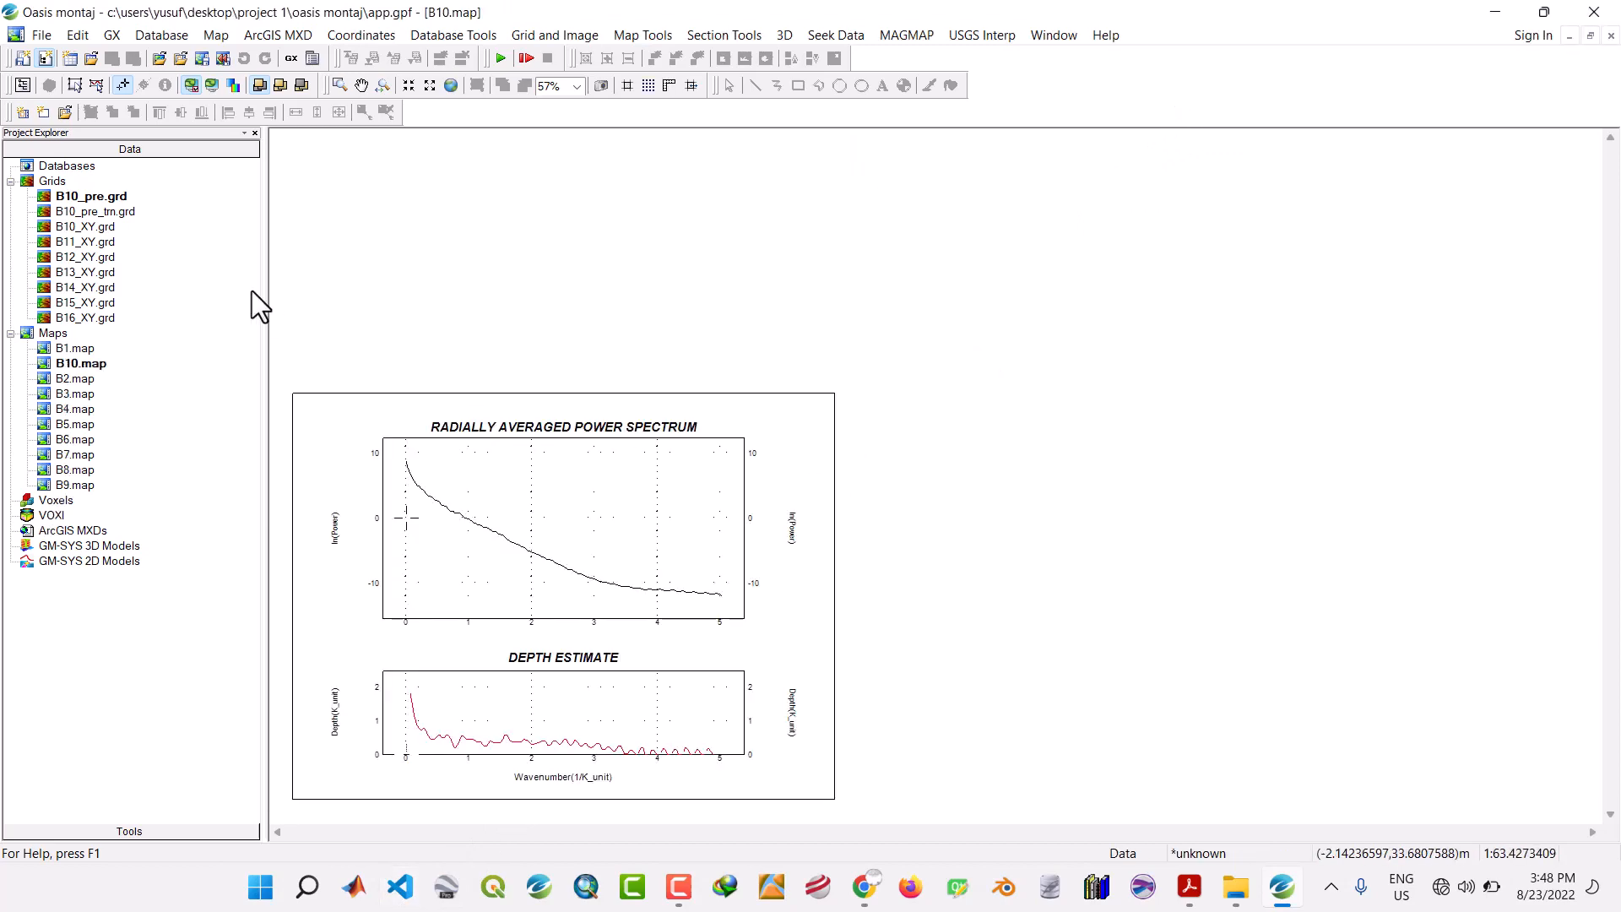
Remove the B10_pre, B10_pre_trn and B10_XY grids from the project.
left_click(85, 211, "ctrl")
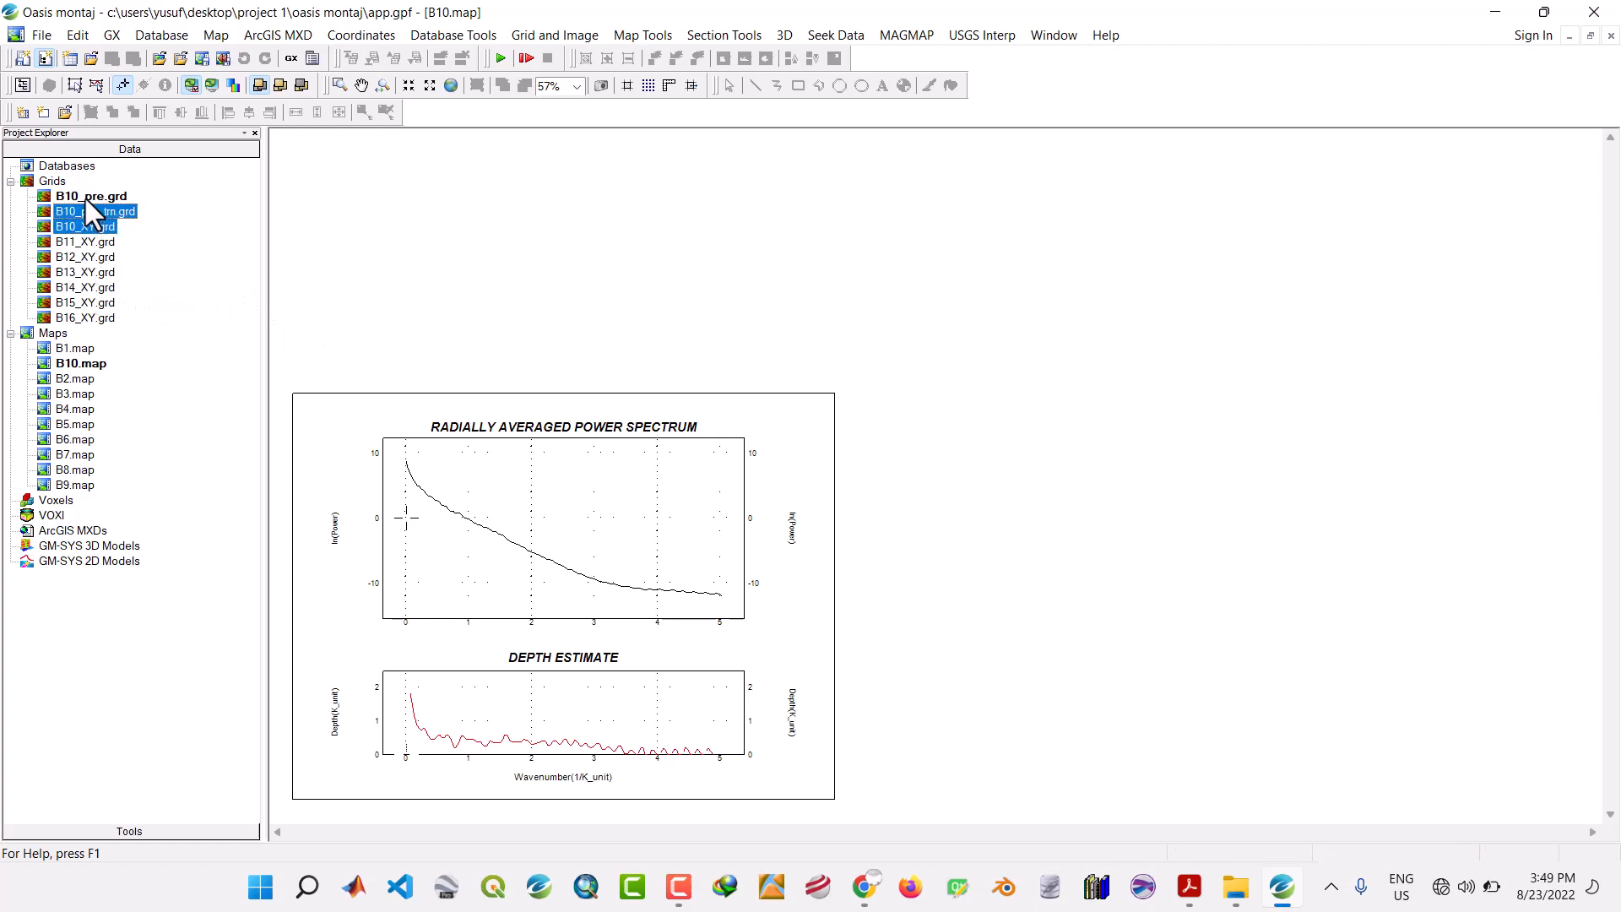
left_click(83, 195, "ctrl")
right_click(84, 195)
left_click(131, 239)
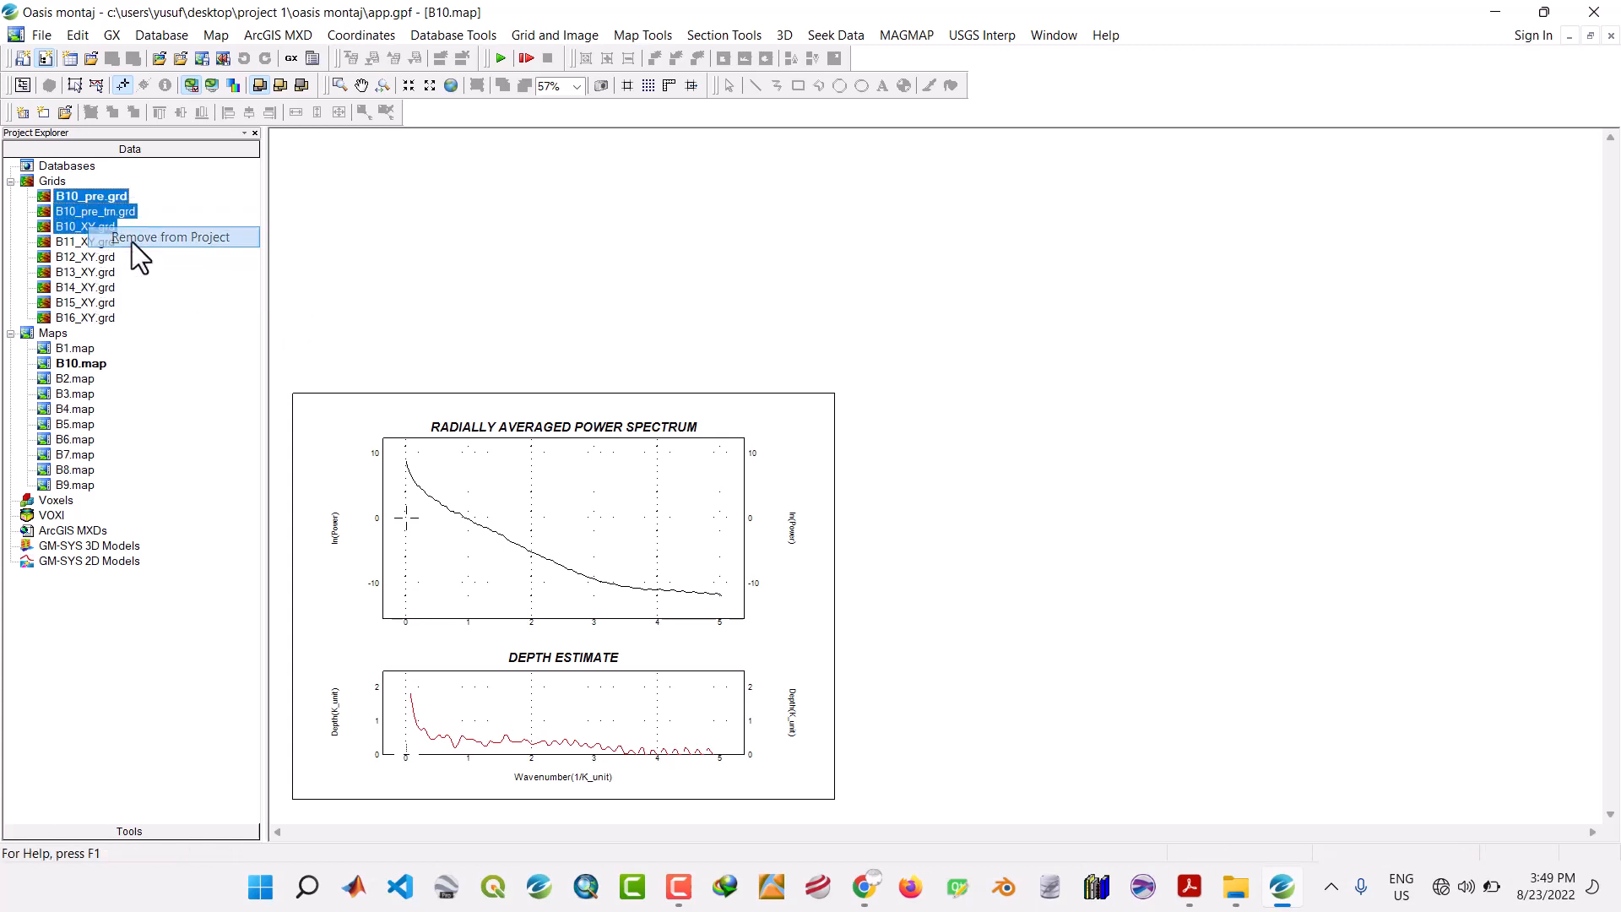
Open the B11_XY.grd grid and prepare it for FFT, naming the pre-processed output grid B11_pre.grd.
double_click(76, 200)
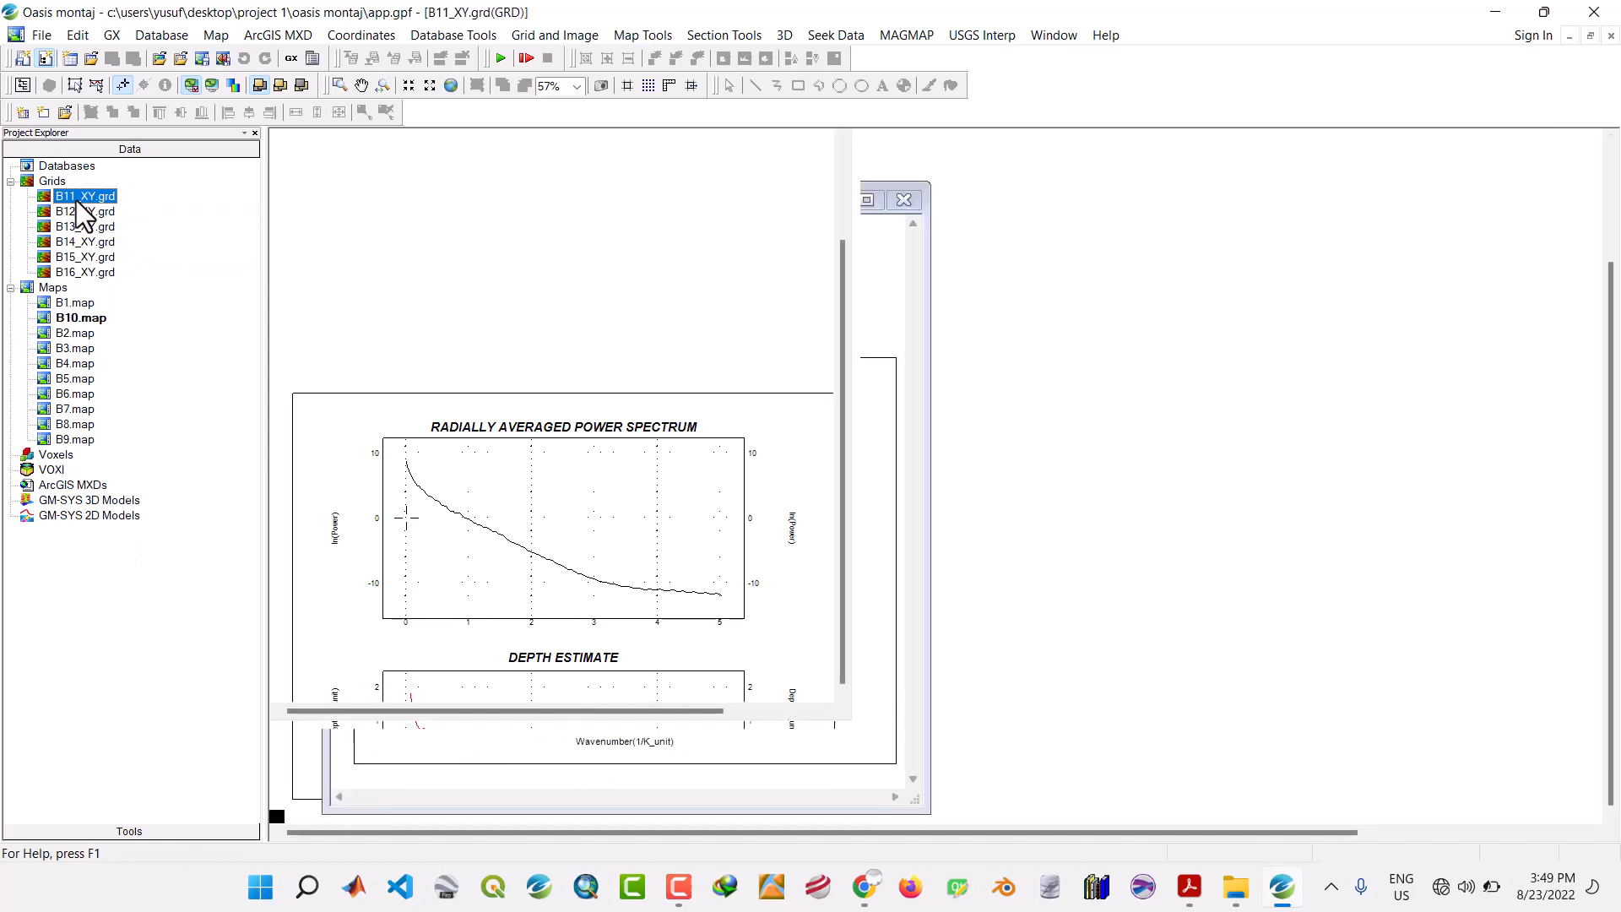
left_click(910, 36)
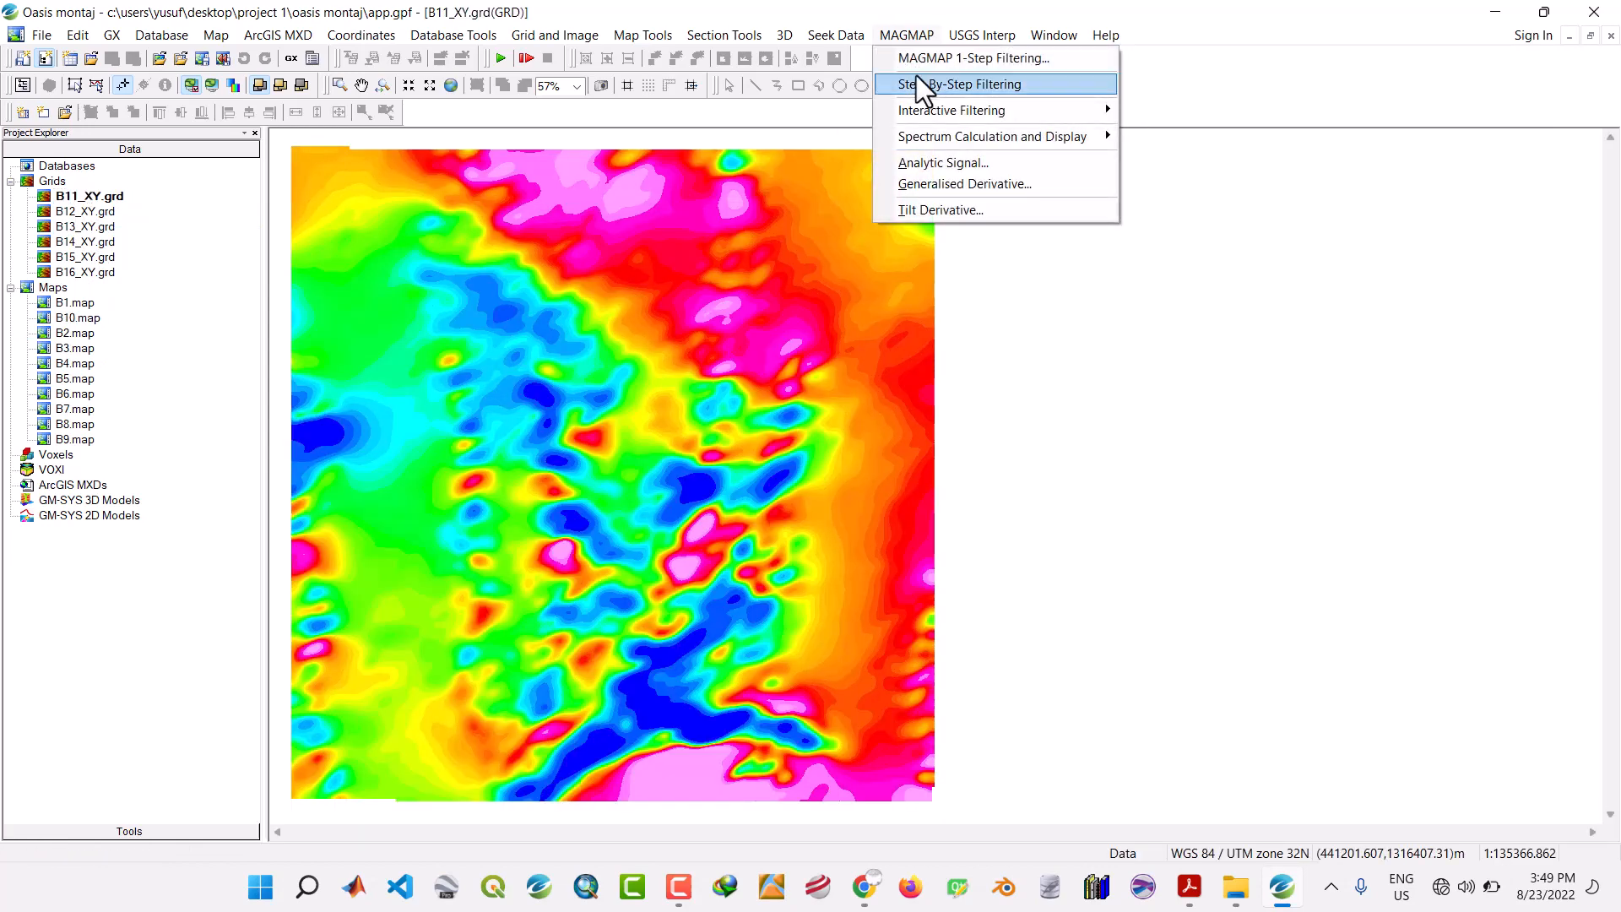
mouse_move(924, 109)
left_click(1157, 113)
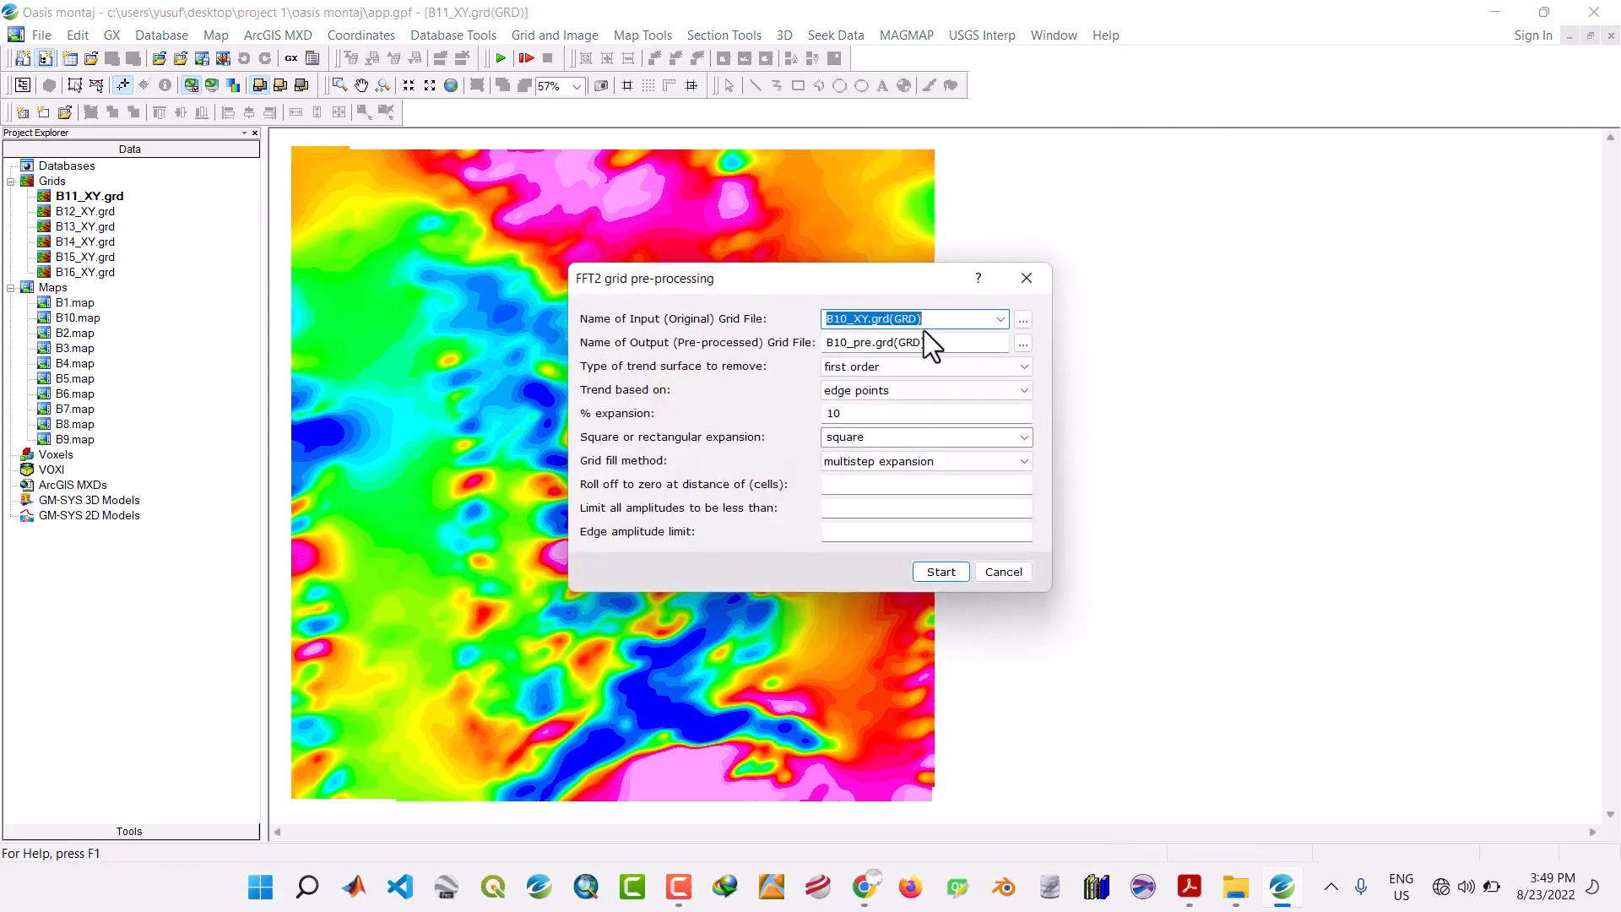
left_click(999, 319)
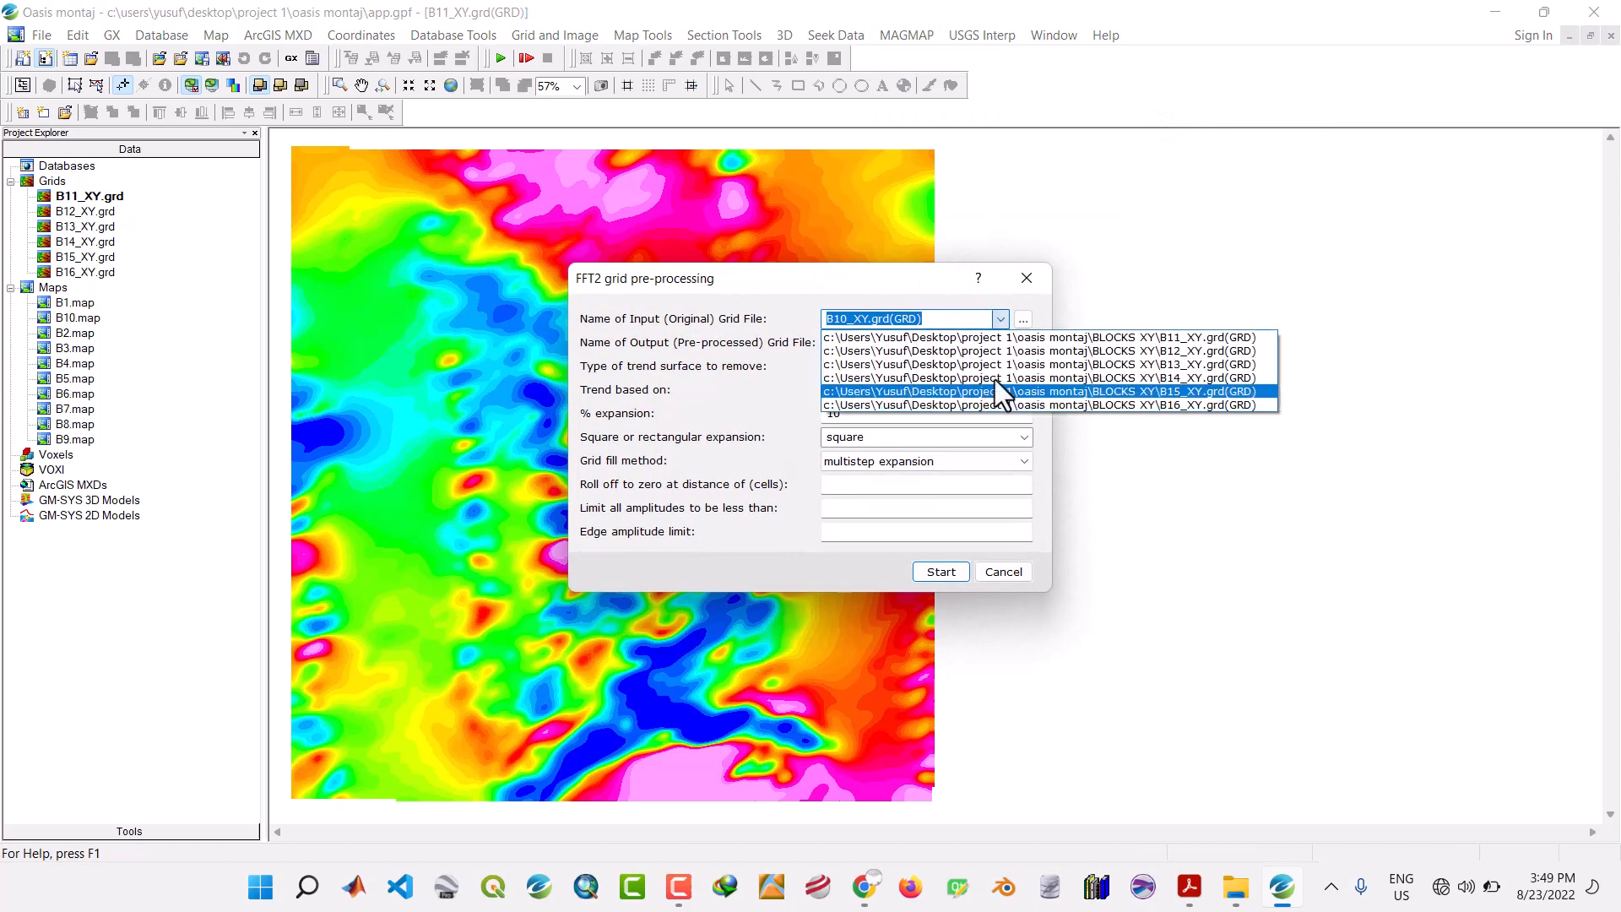
left_click(1006, 340)
left_click(849, 342)
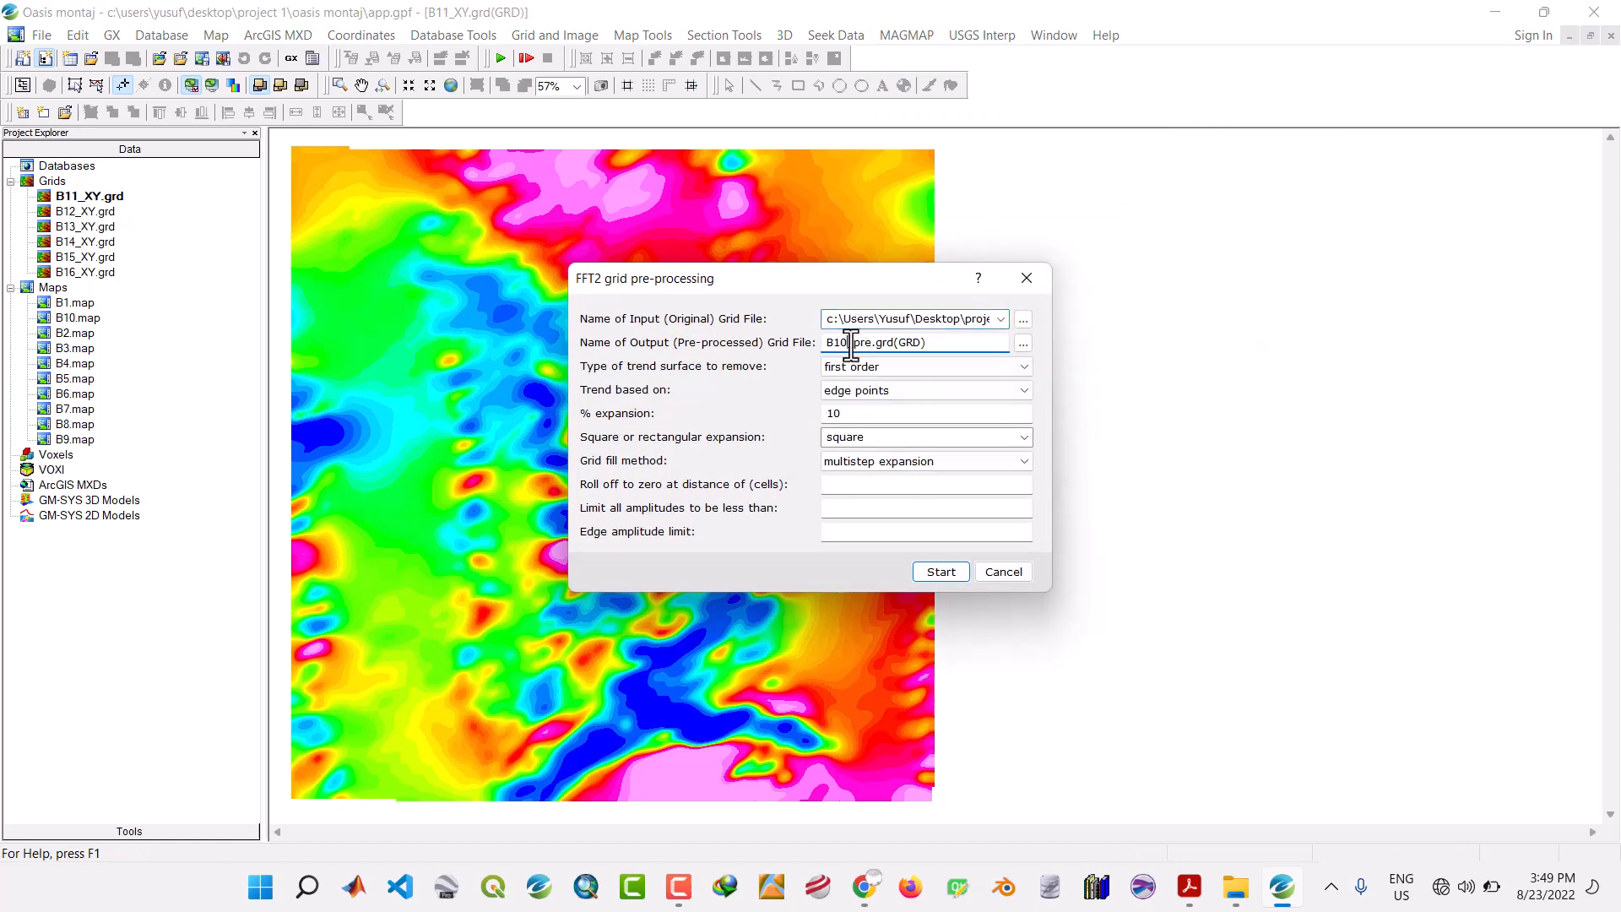
key("BackSpace")
type("1")
left_click(941, 572)
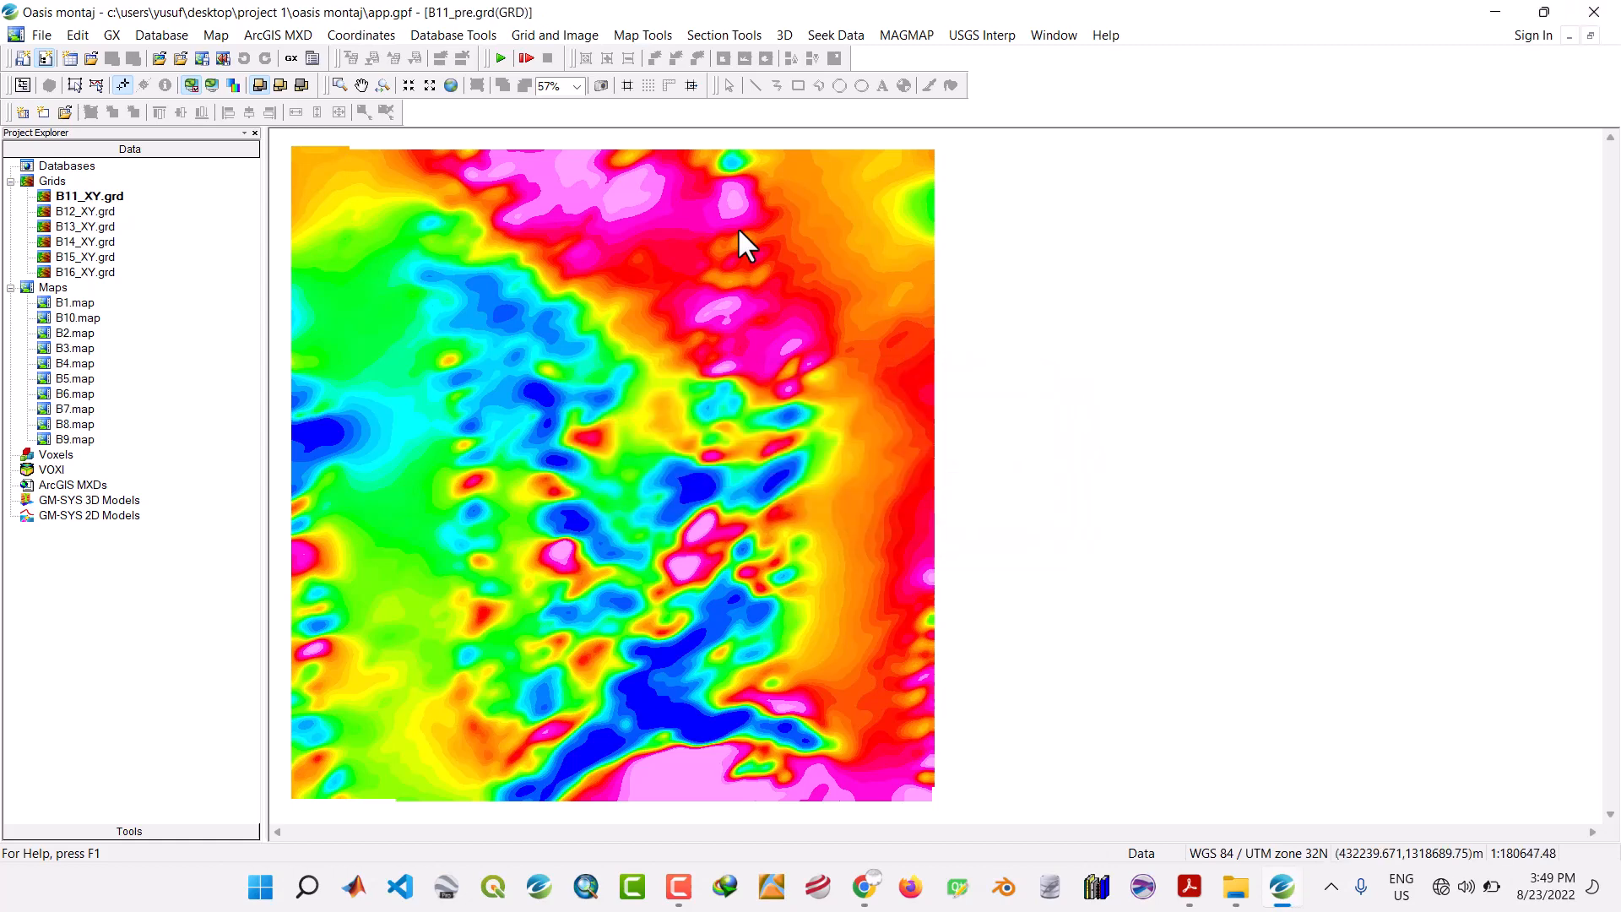
Run the Forward FFT on the pre-processed grid B11_pre.grd.
left_click(917, 34)
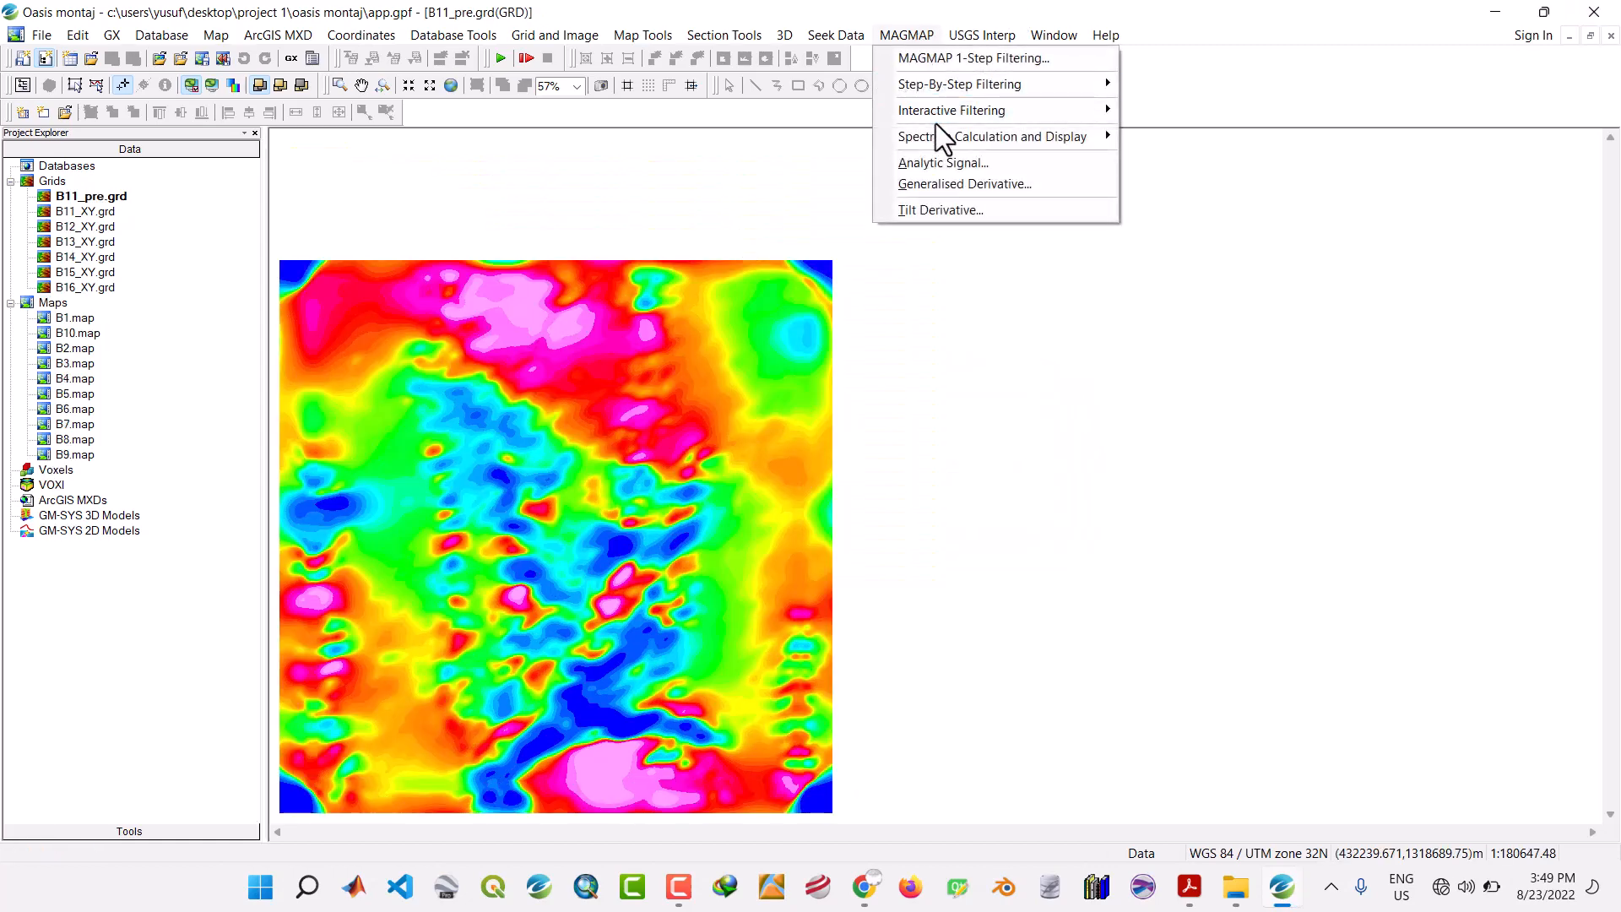
mouse_move(949, 111)
left_click(1147, 131)
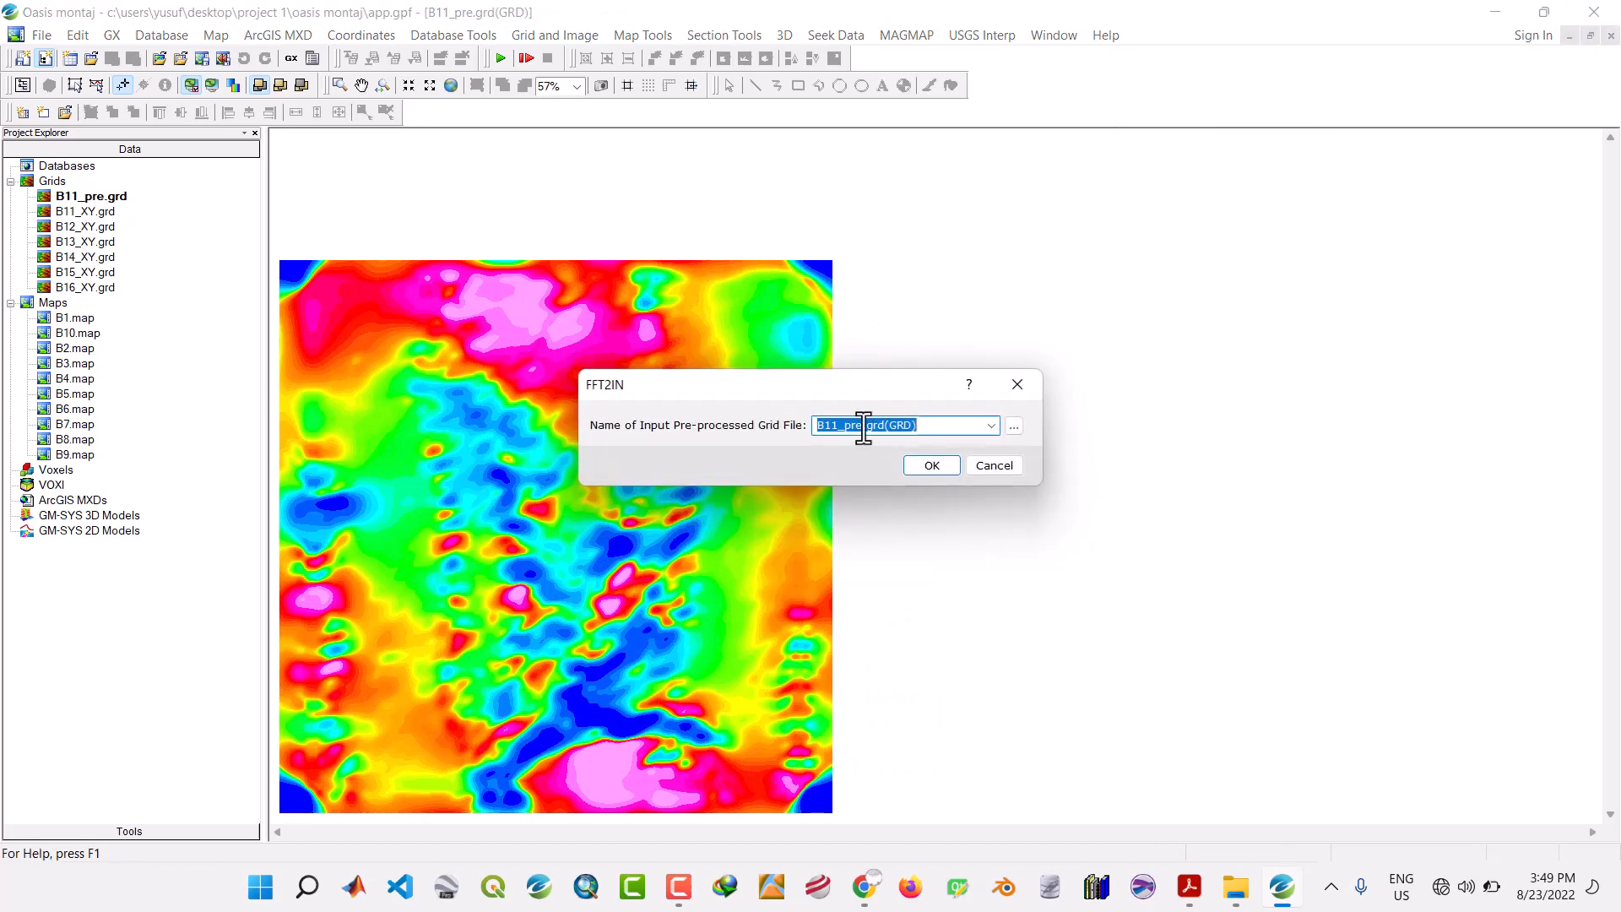
left_click(944, 468)
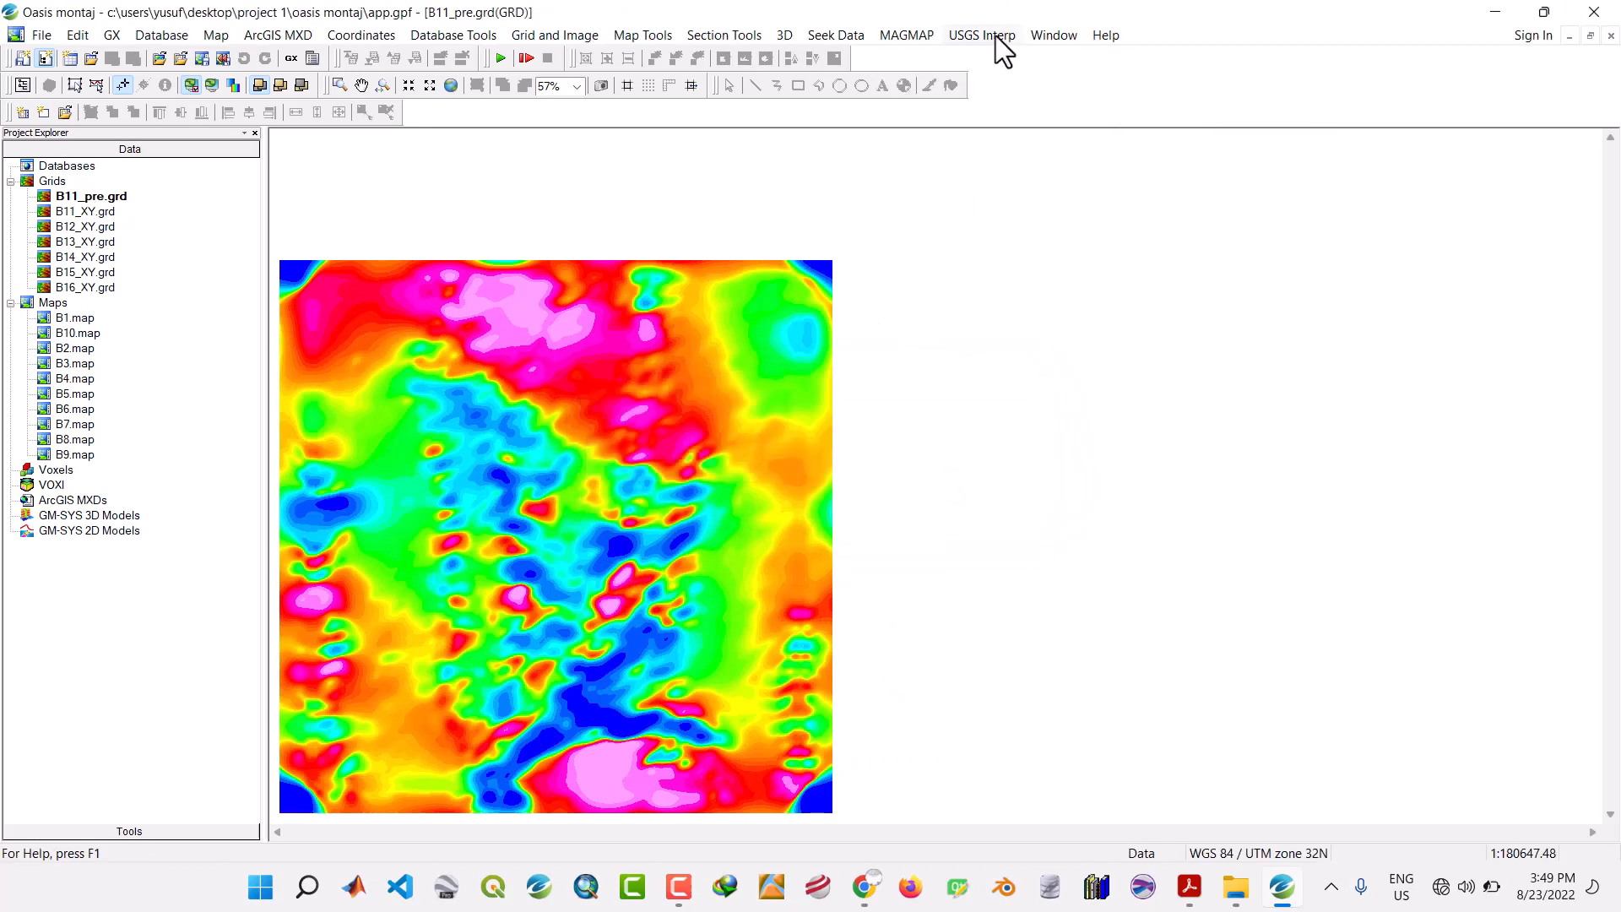
Compute the radial average spectrum of the B11_pre_trn.grd transform, naming the output spectrum file B11.SPC.
left_click(904, 36)
mouse_move(949, 111)
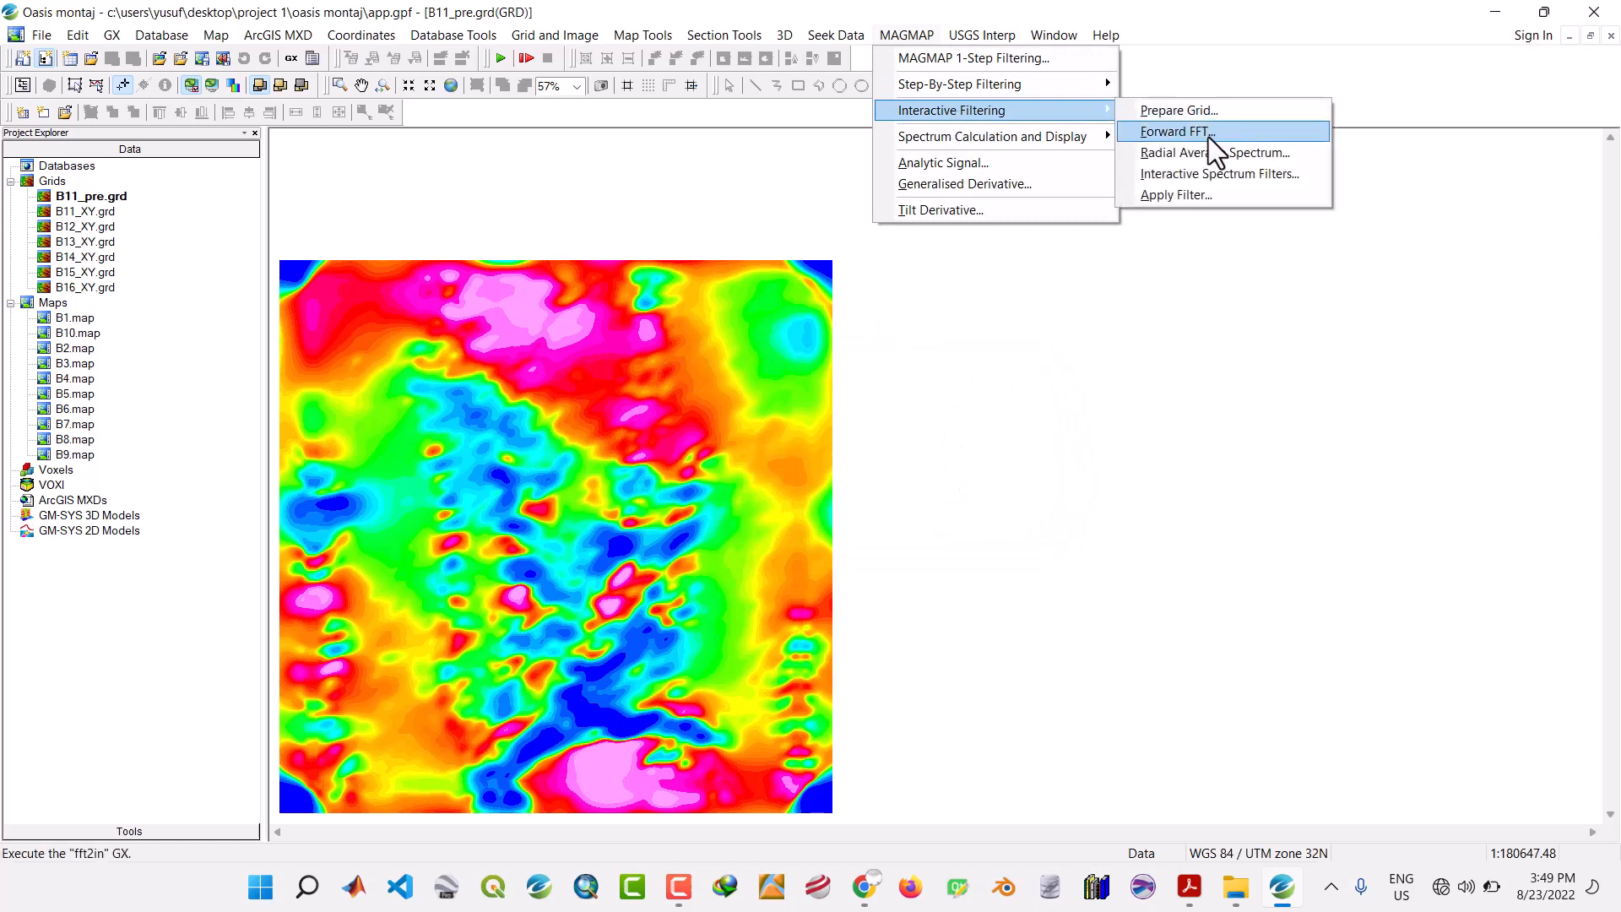
left_click(1202, 148)
left_click(830, 439)
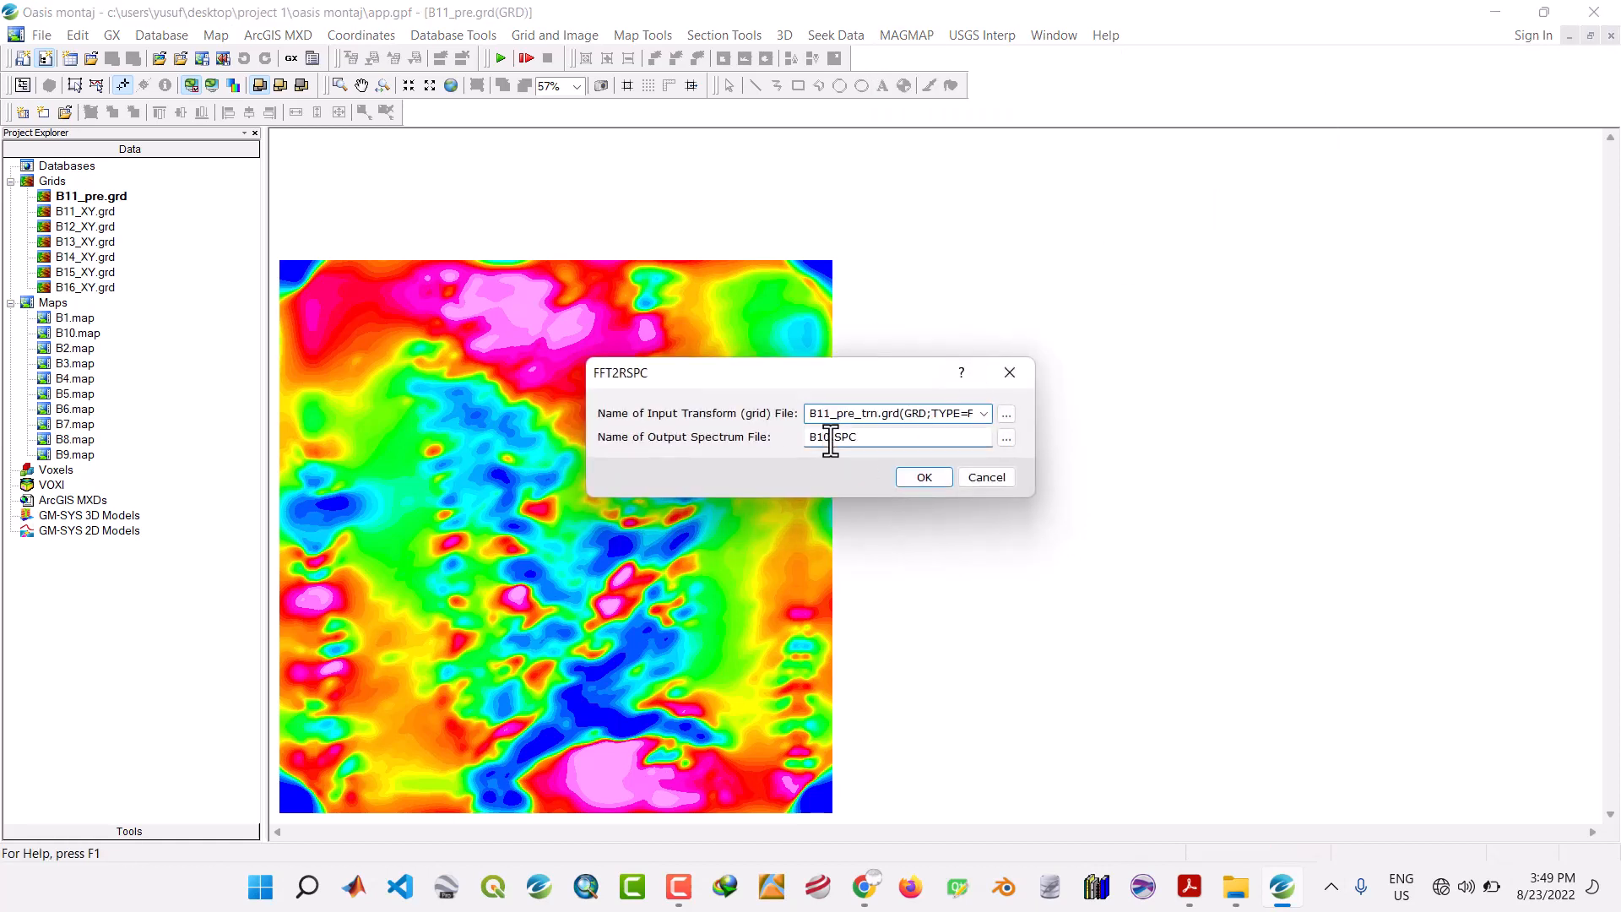
left_click(940, 478)
Display the radially averaged power spectrum from B11.SPC as a spectrum map.
left_click(910, 35)
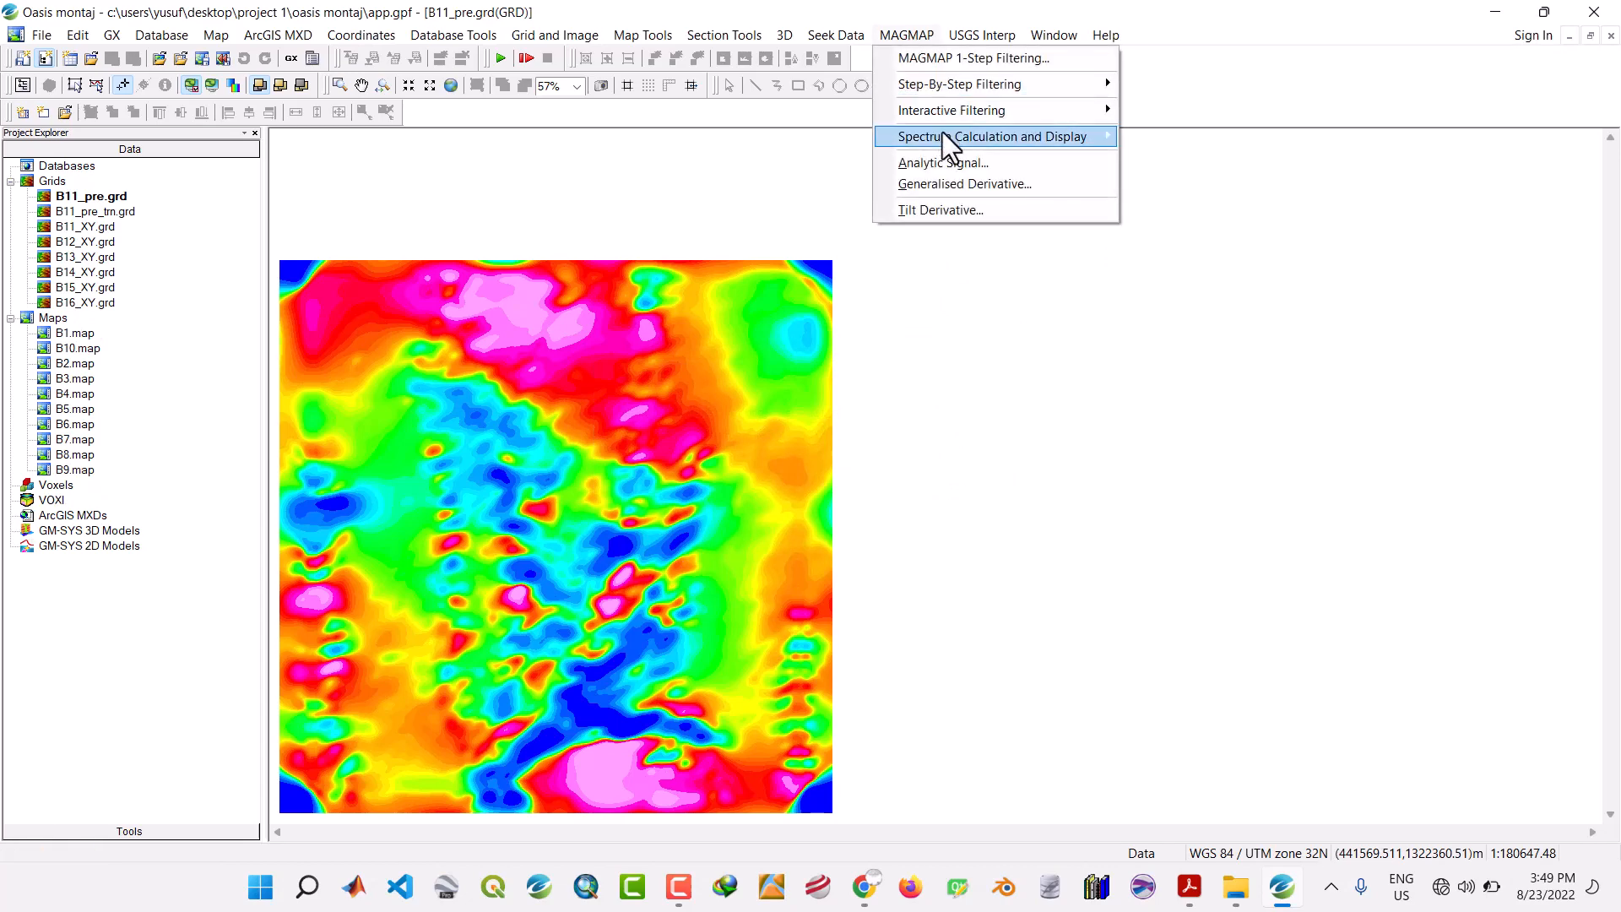
mouse_move(942, 135)
left_click(1175, 157)
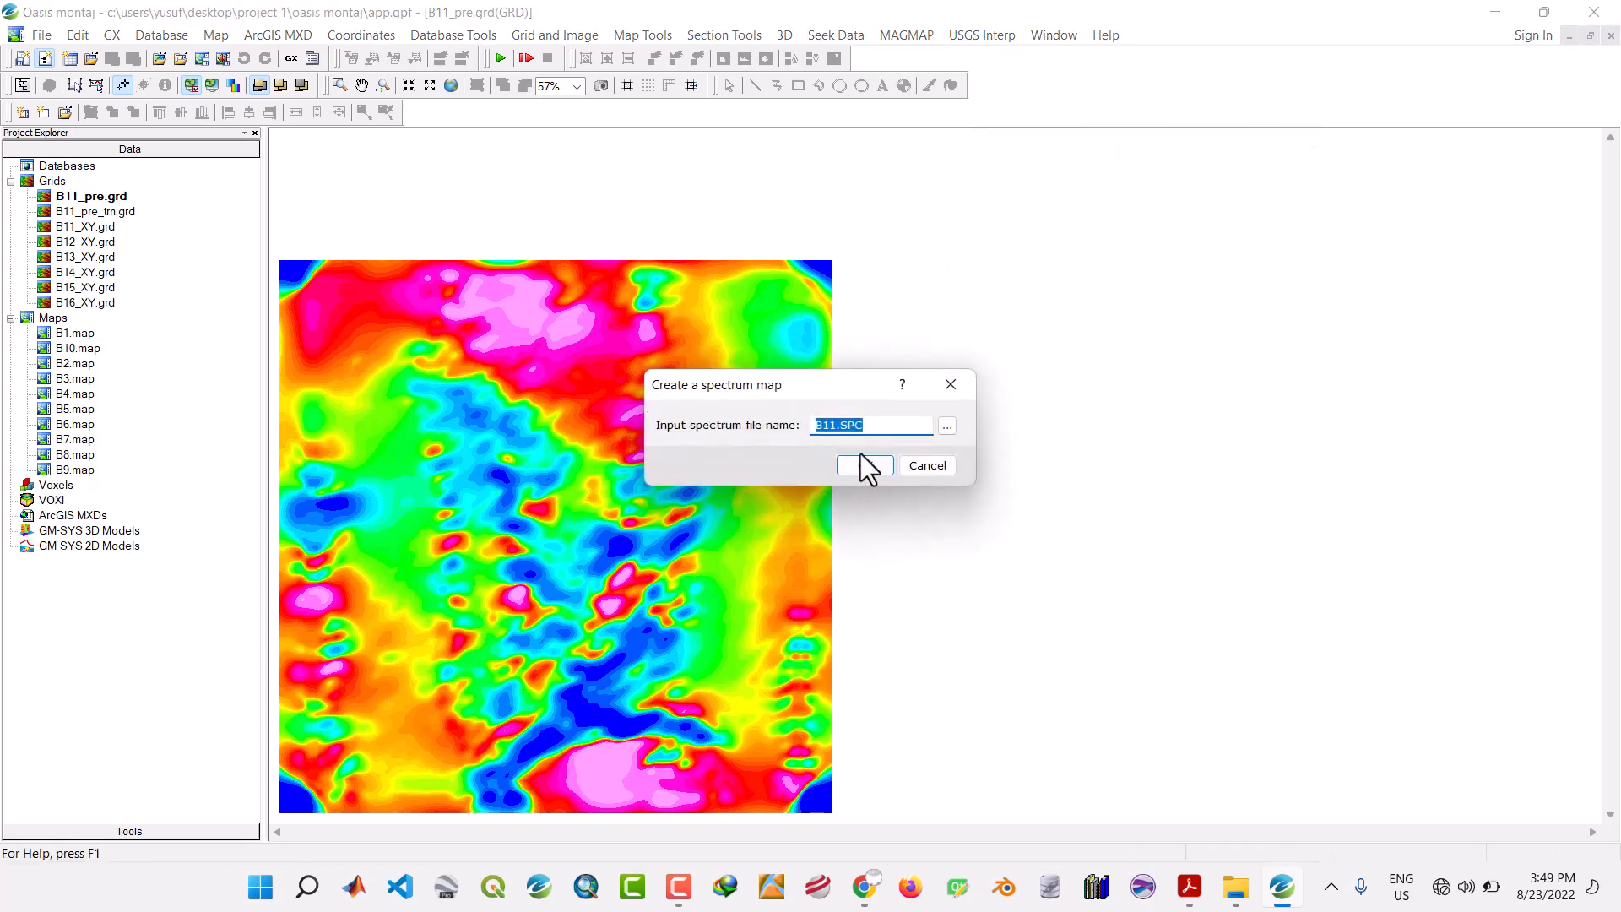
left_click(869, 468)
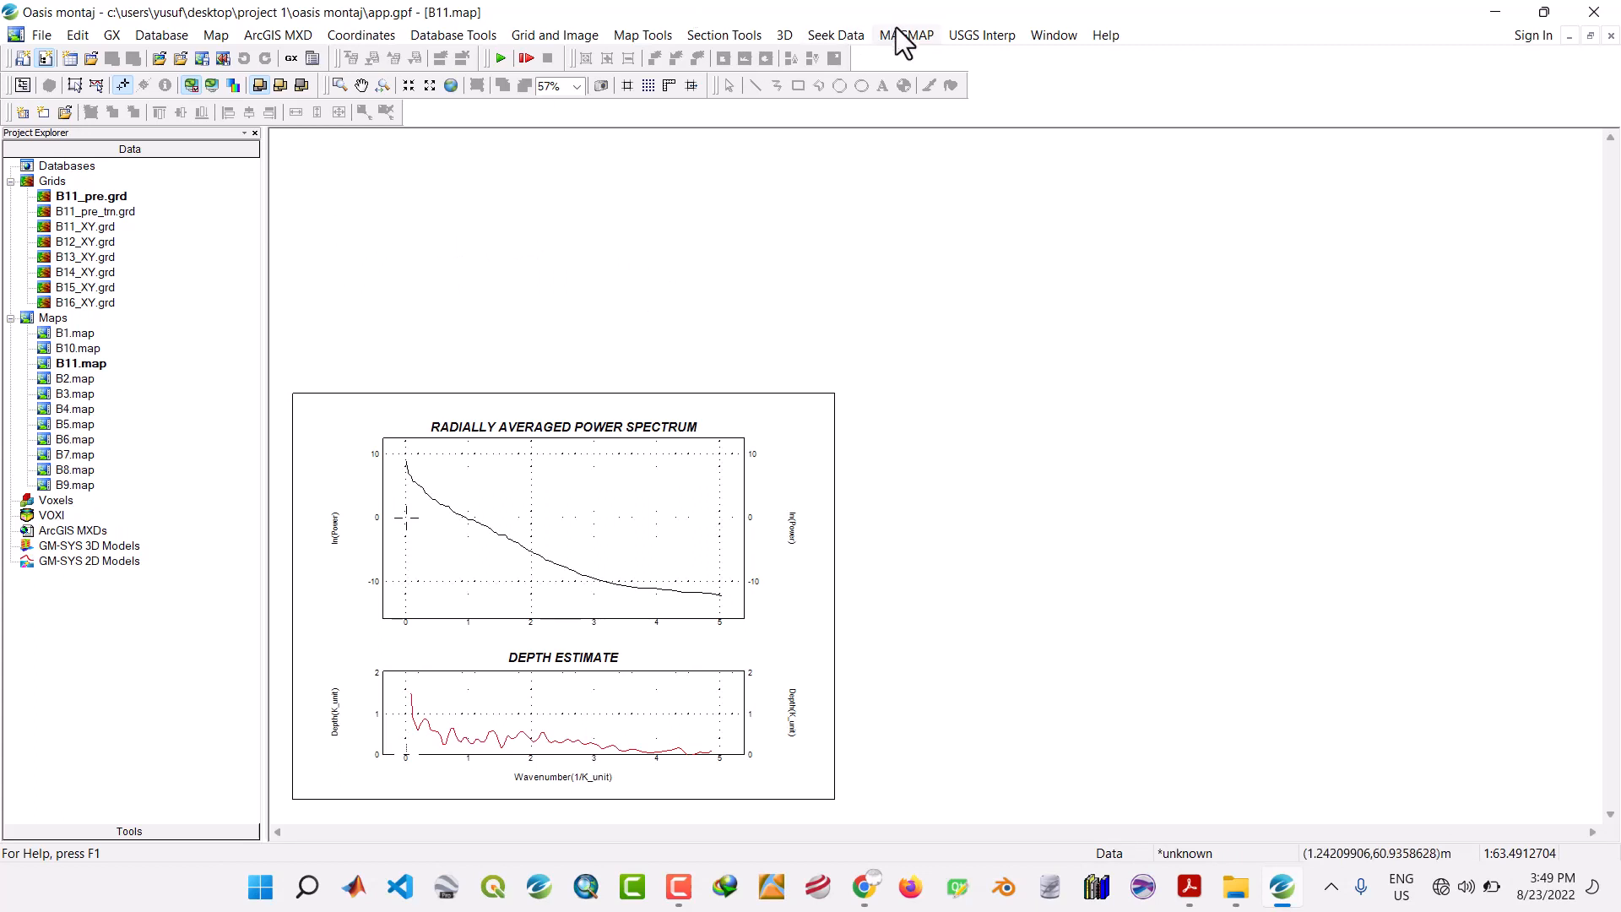
Remove the B11_pre.grd, B11_pre_trn.grd and B11_XY.grd grids from the project.
left_click(92, 203)
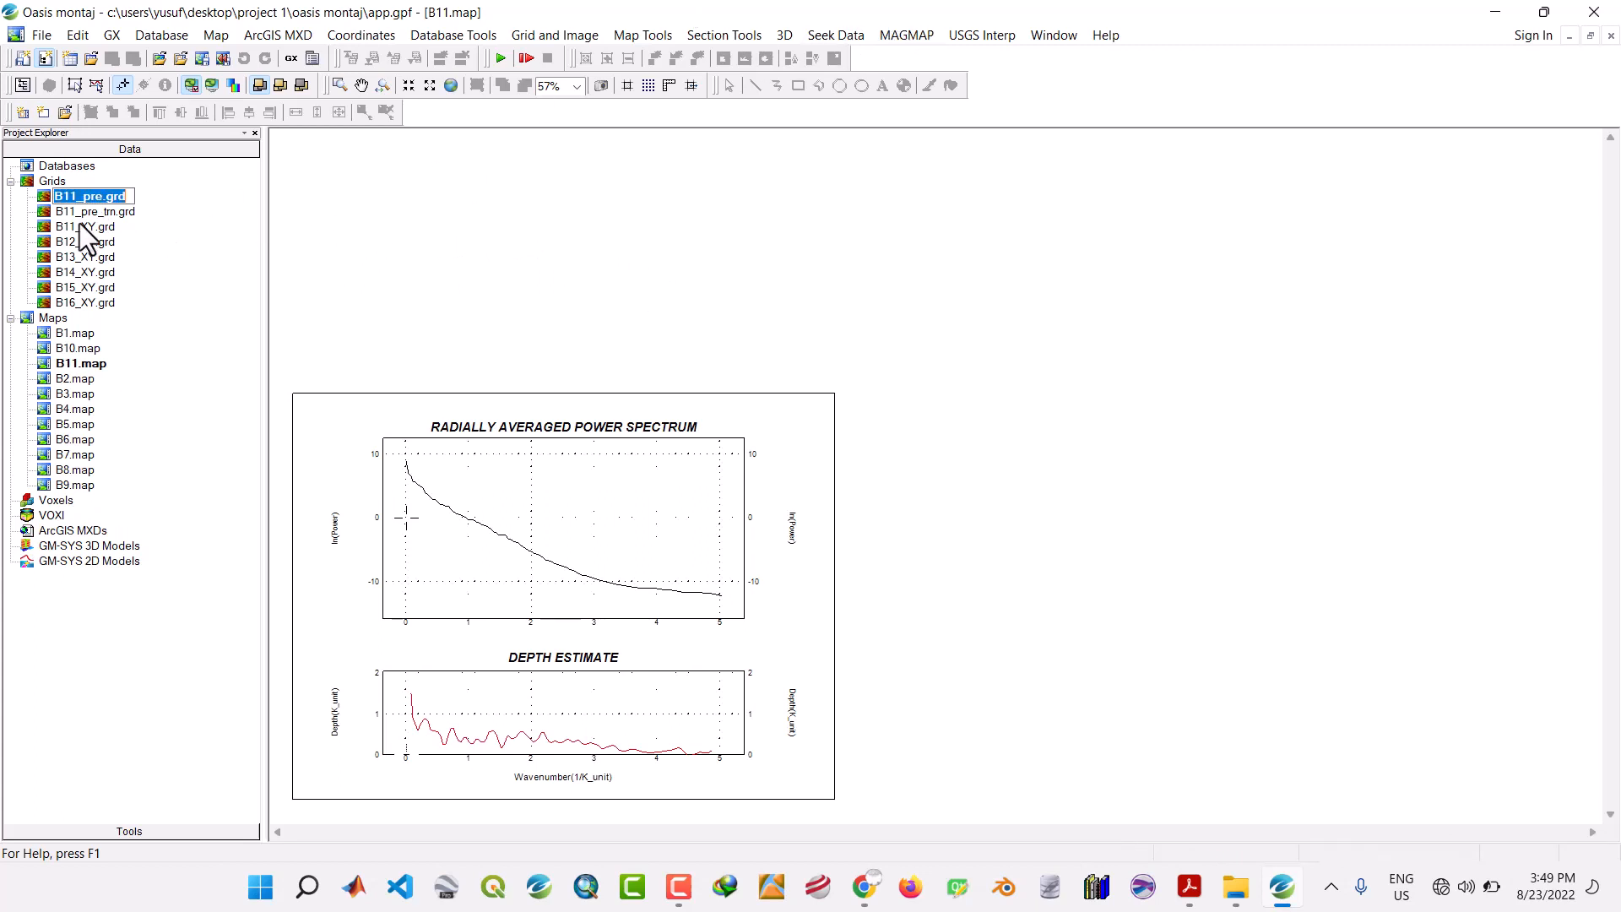
left_click(84, 211, "ctrl")
left_click(79, 230, "ctrl")
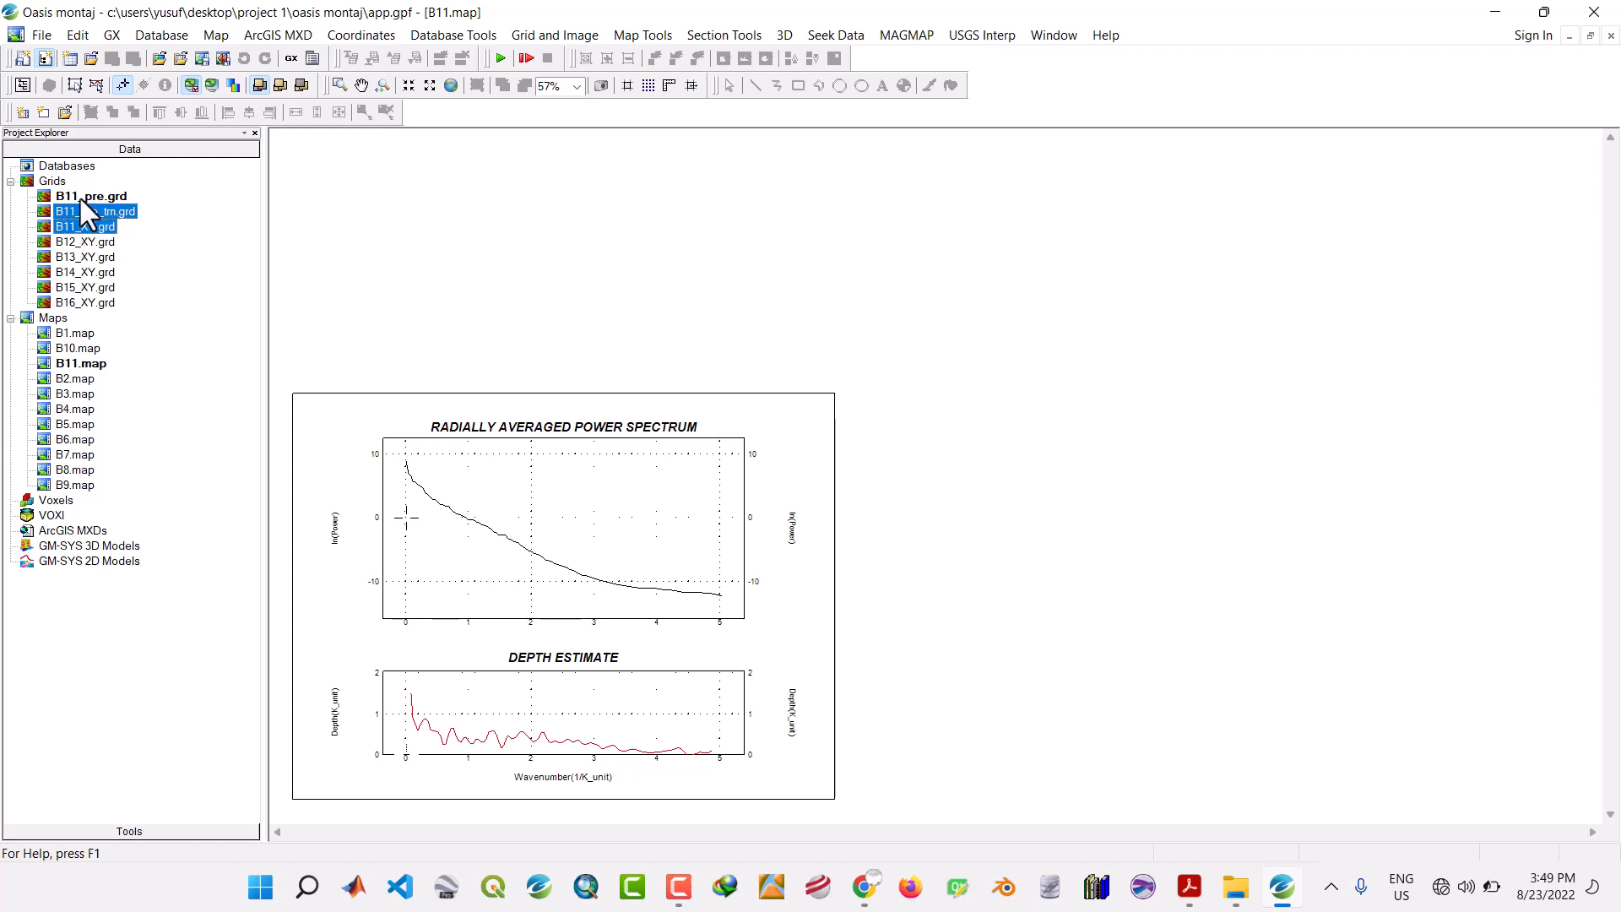
right_click(81, 211)
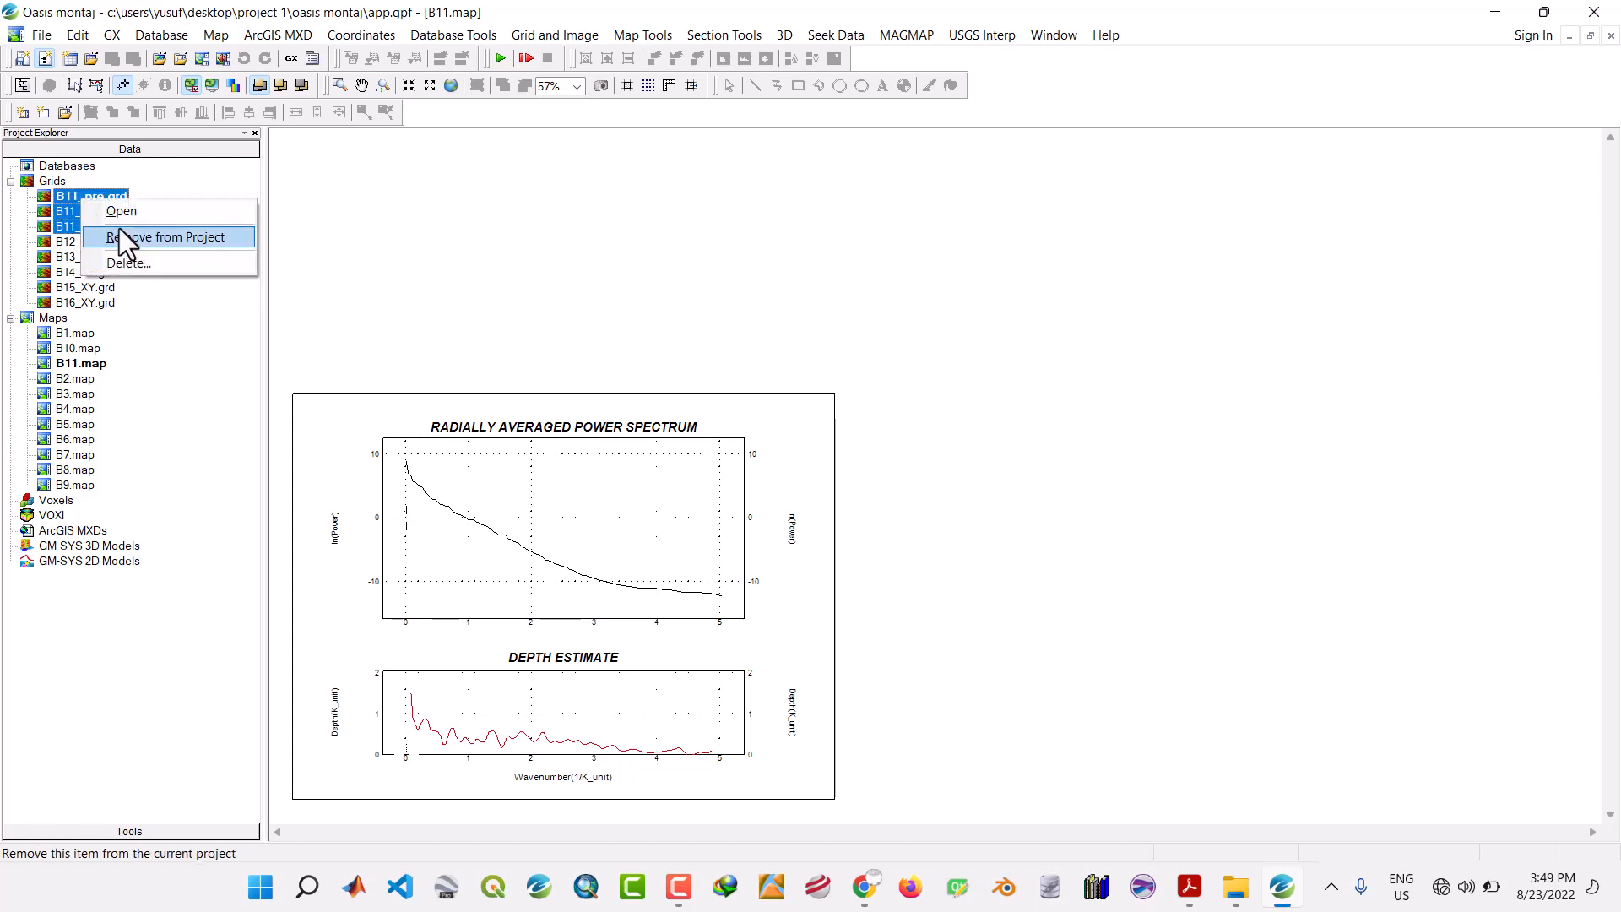
left_click(119, 237)
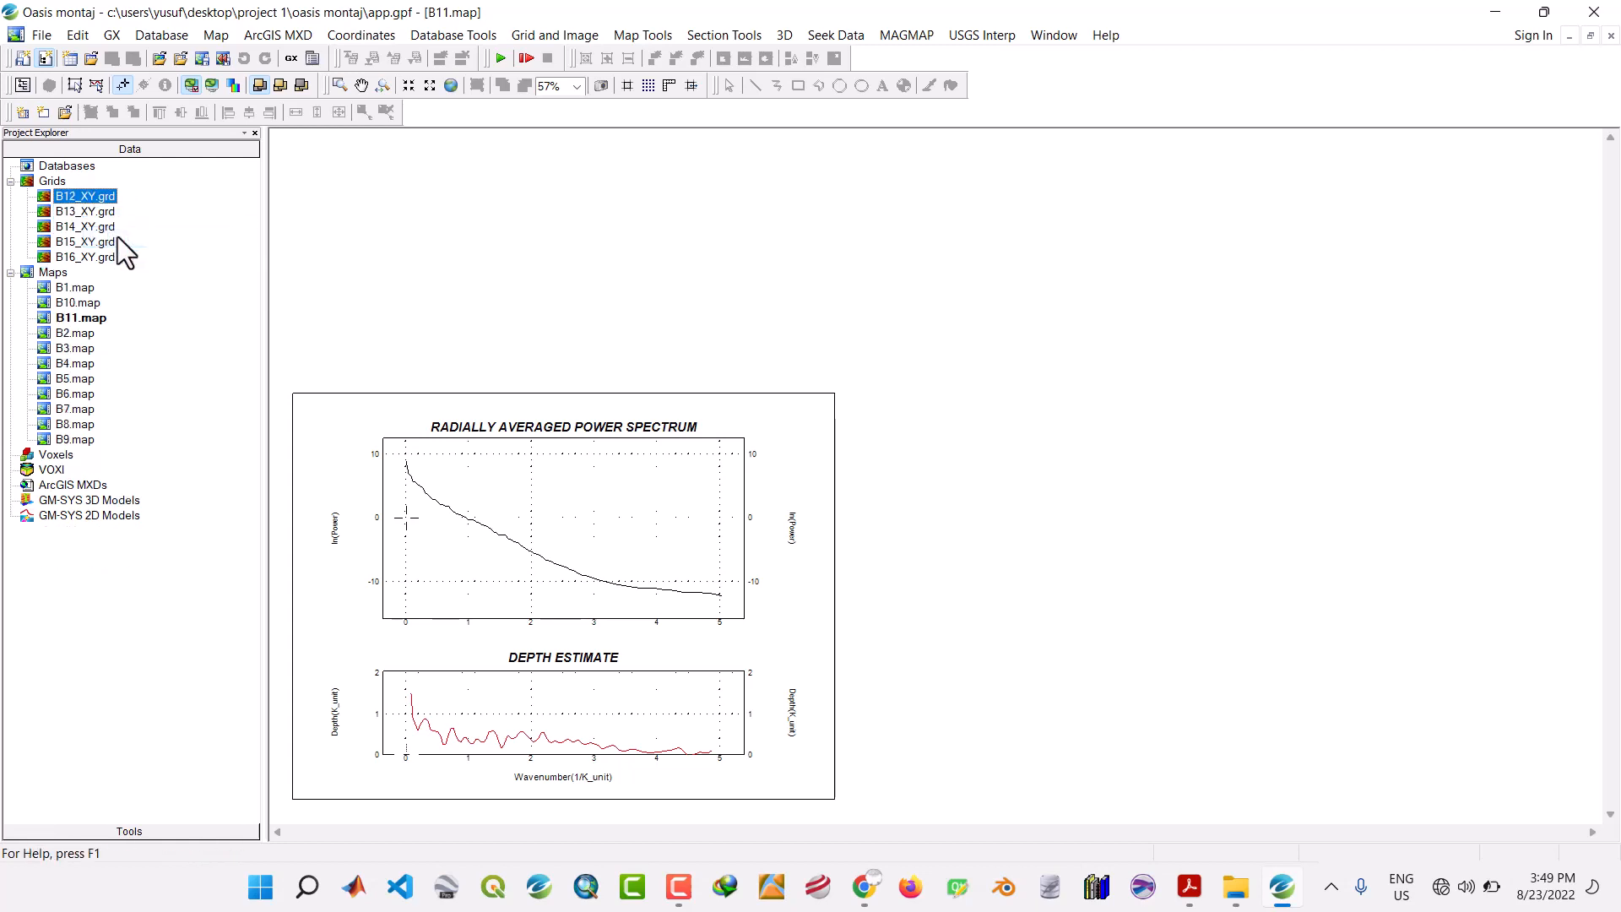
Open the B12_XY.grd grid and prepare it for FFT, naming the pre-processed output grid B12_pre.grd.
double_click(71, 195)
left_click(905, 35)
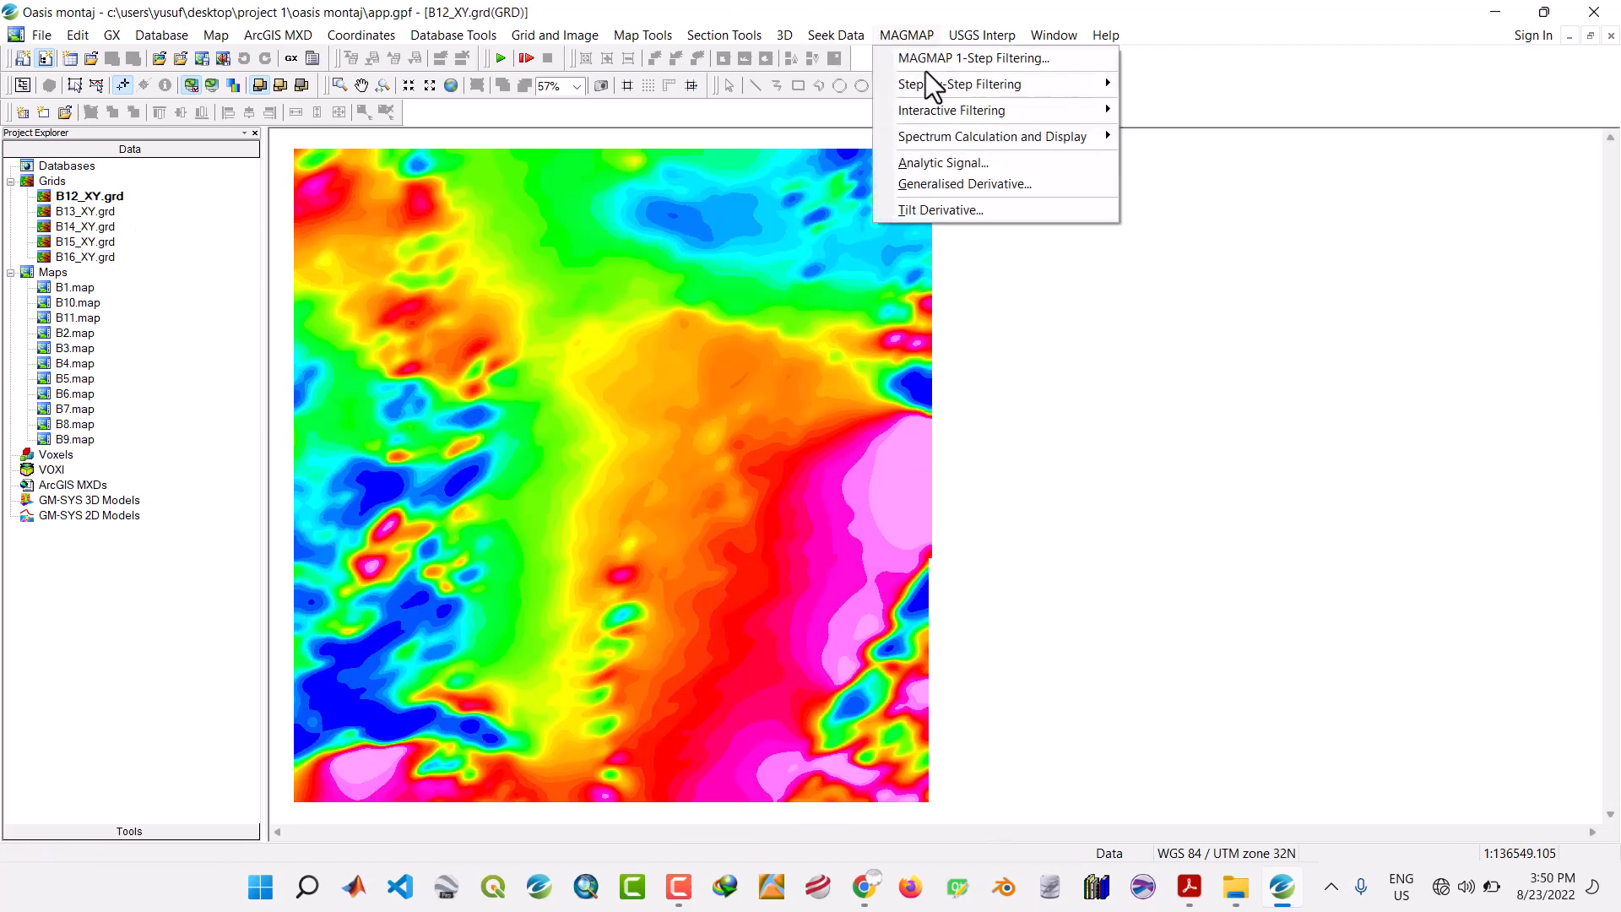
mouse_move(966, 134)
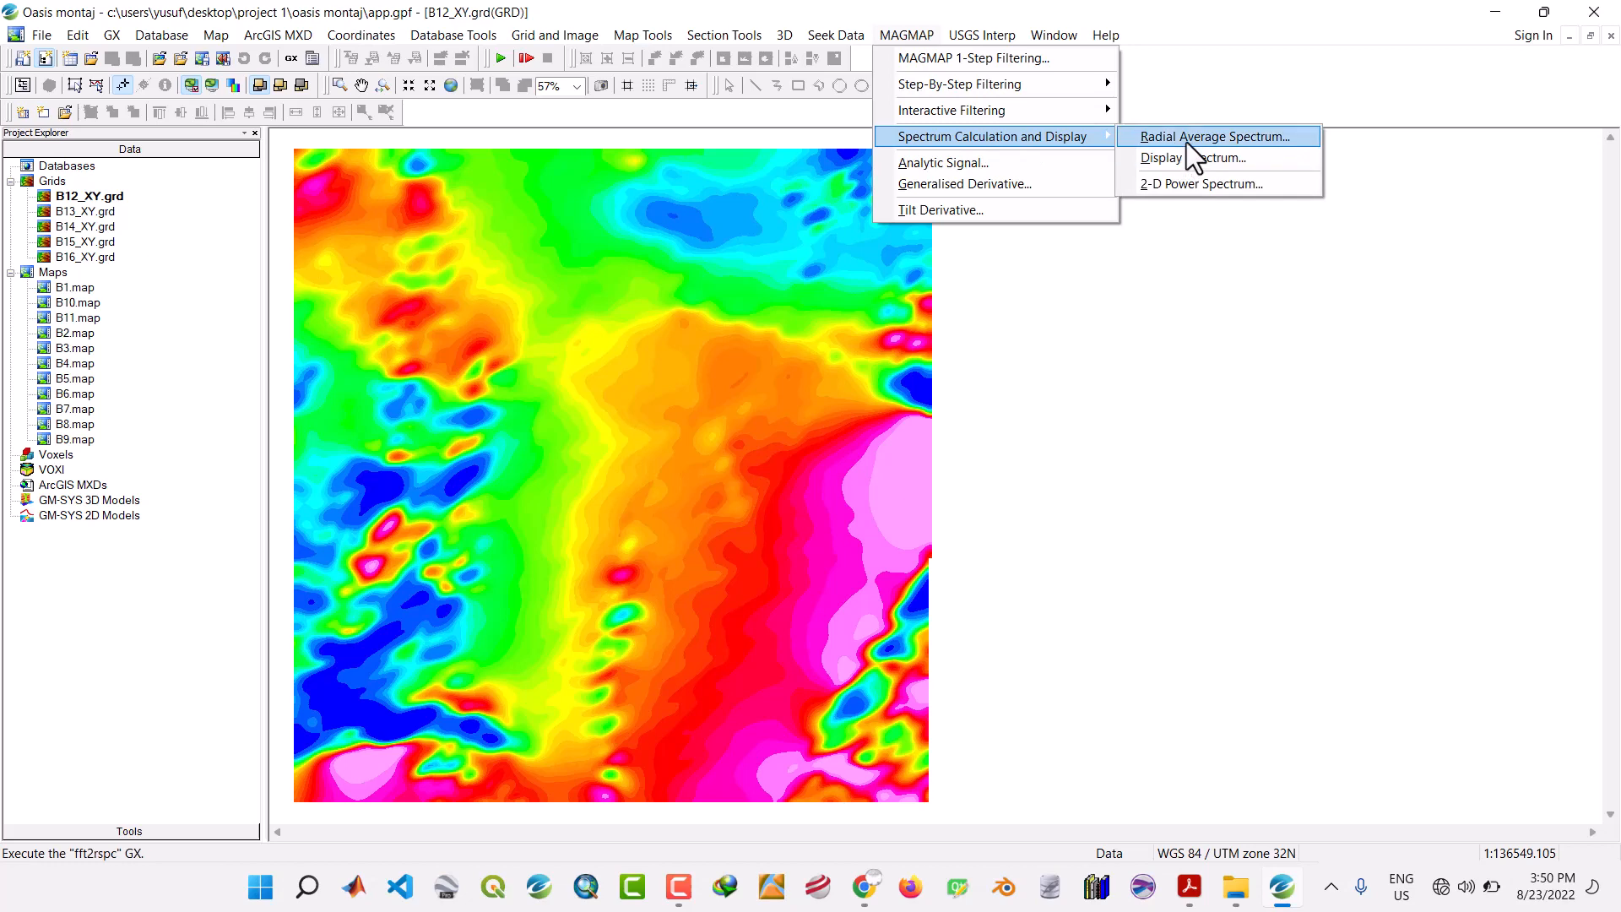
mouse_move(1026, 108)
left_click(1194, 116)
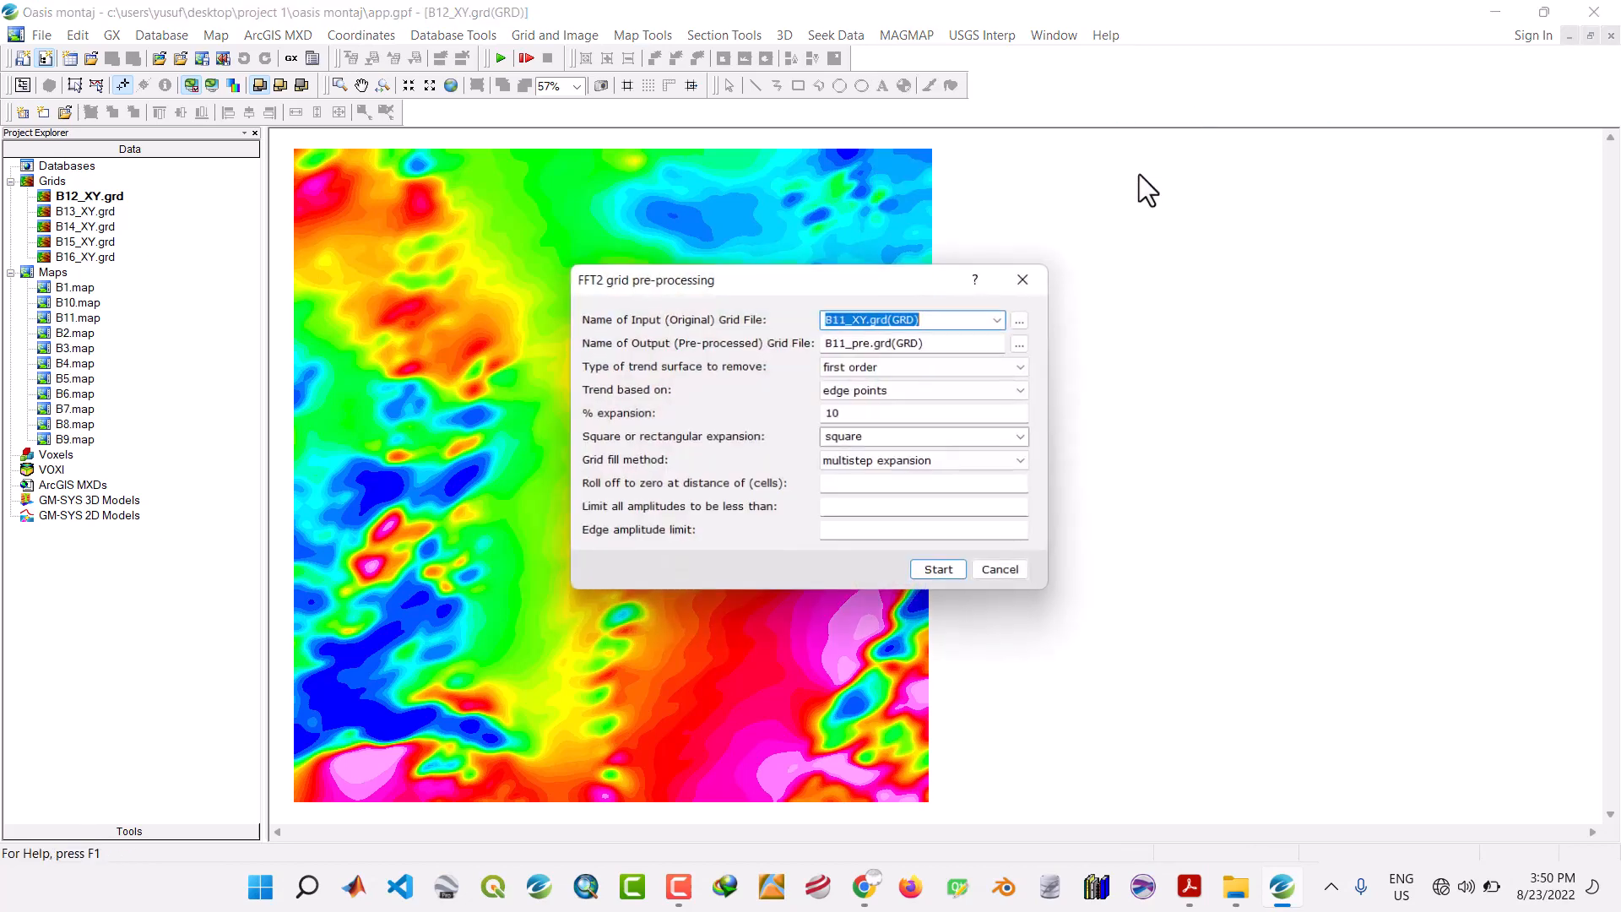
left_click(1001, 319)
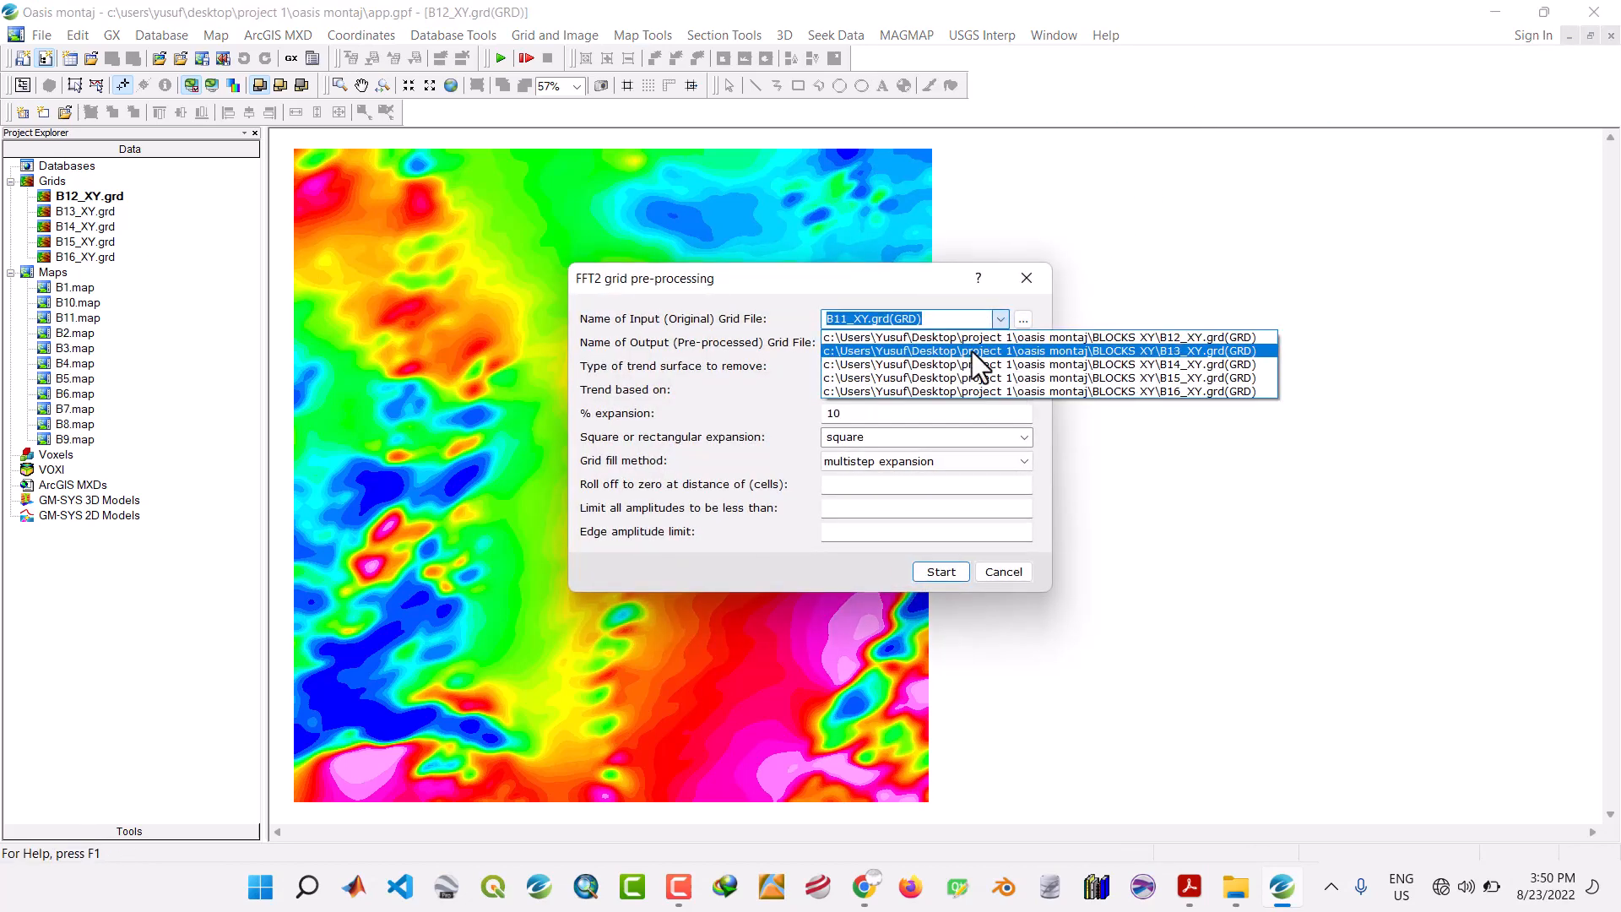
left_click(976, 338)
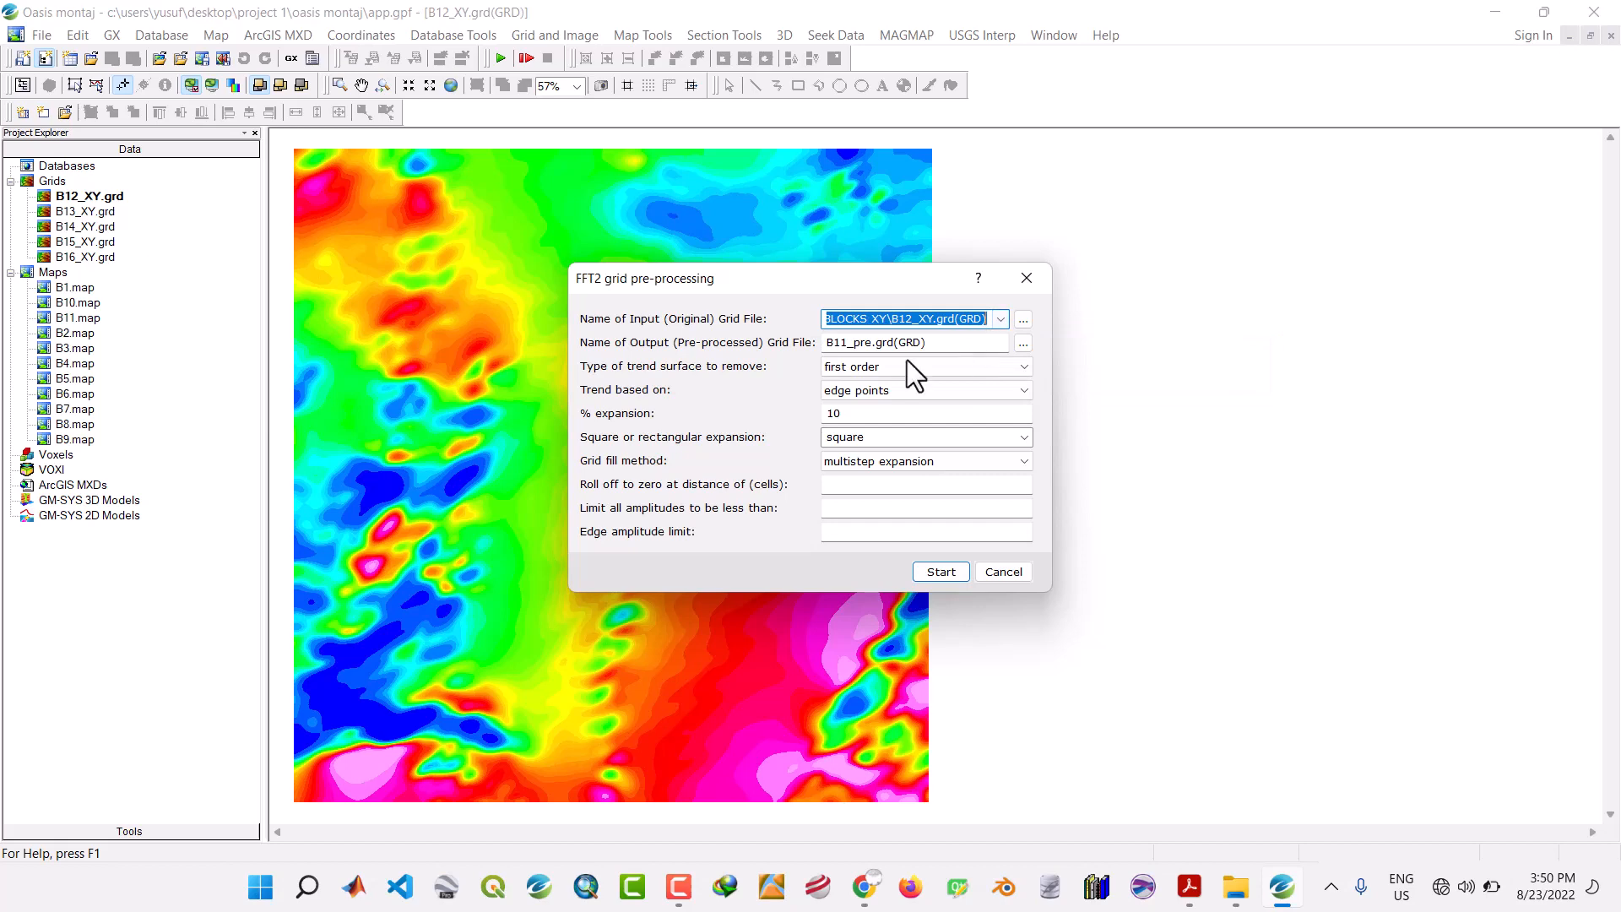
left_click(850, 342)
key("BackSpace")
type("2")
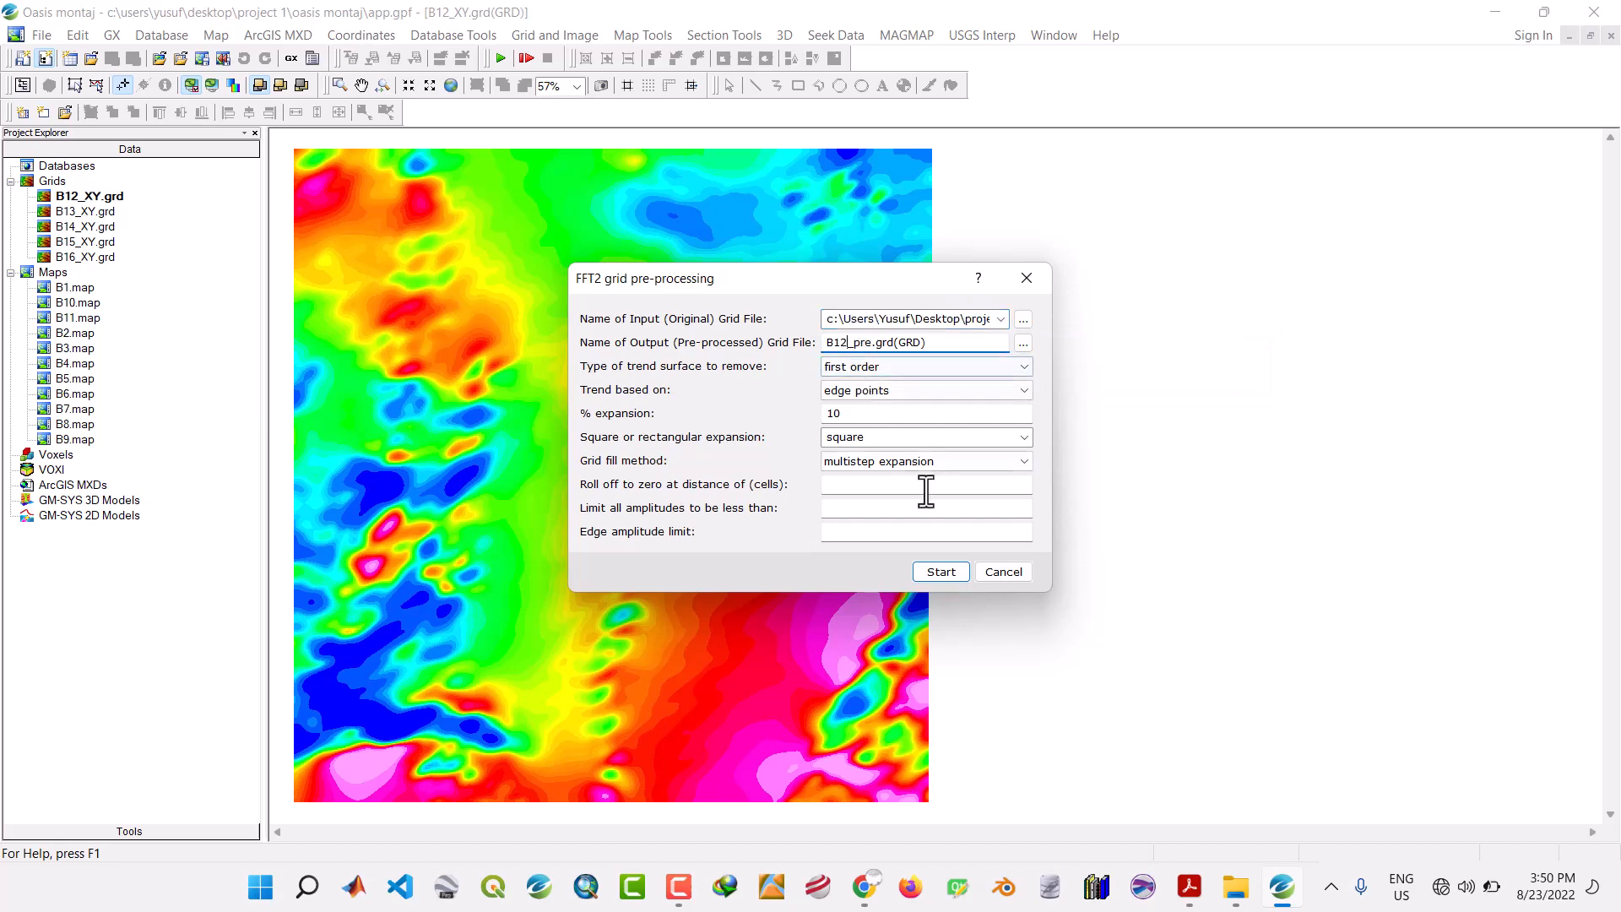
left_click(930, 565)
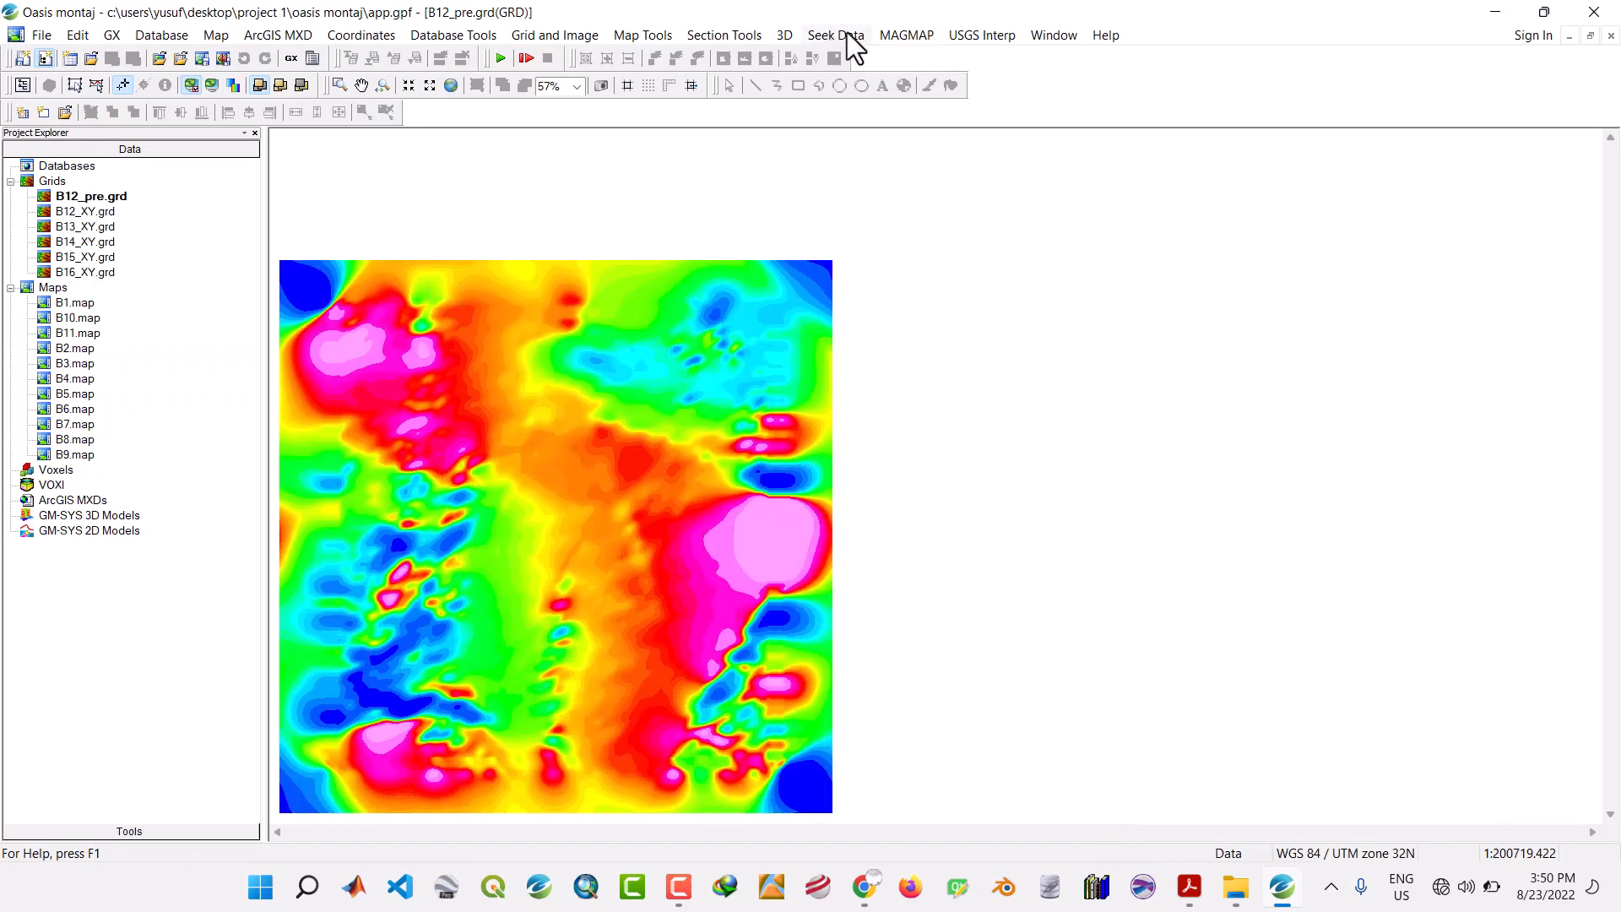
Run the Forward FFT on the pre-processed grid B12_pre.grd.
left_click(920, 38)
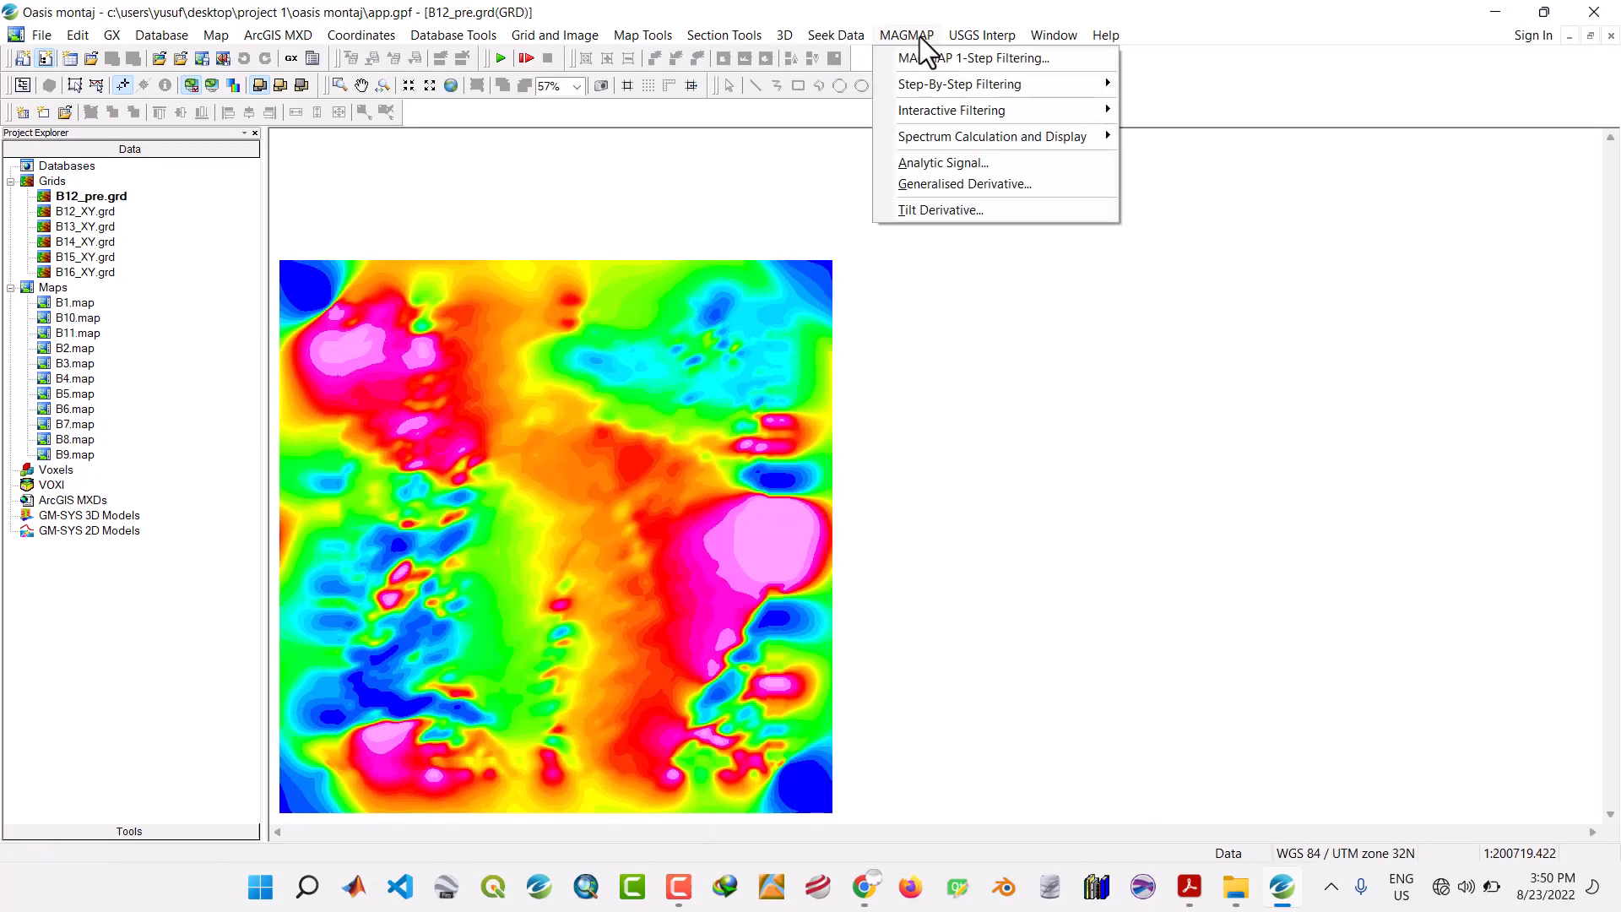
mouse_move(925, 108)
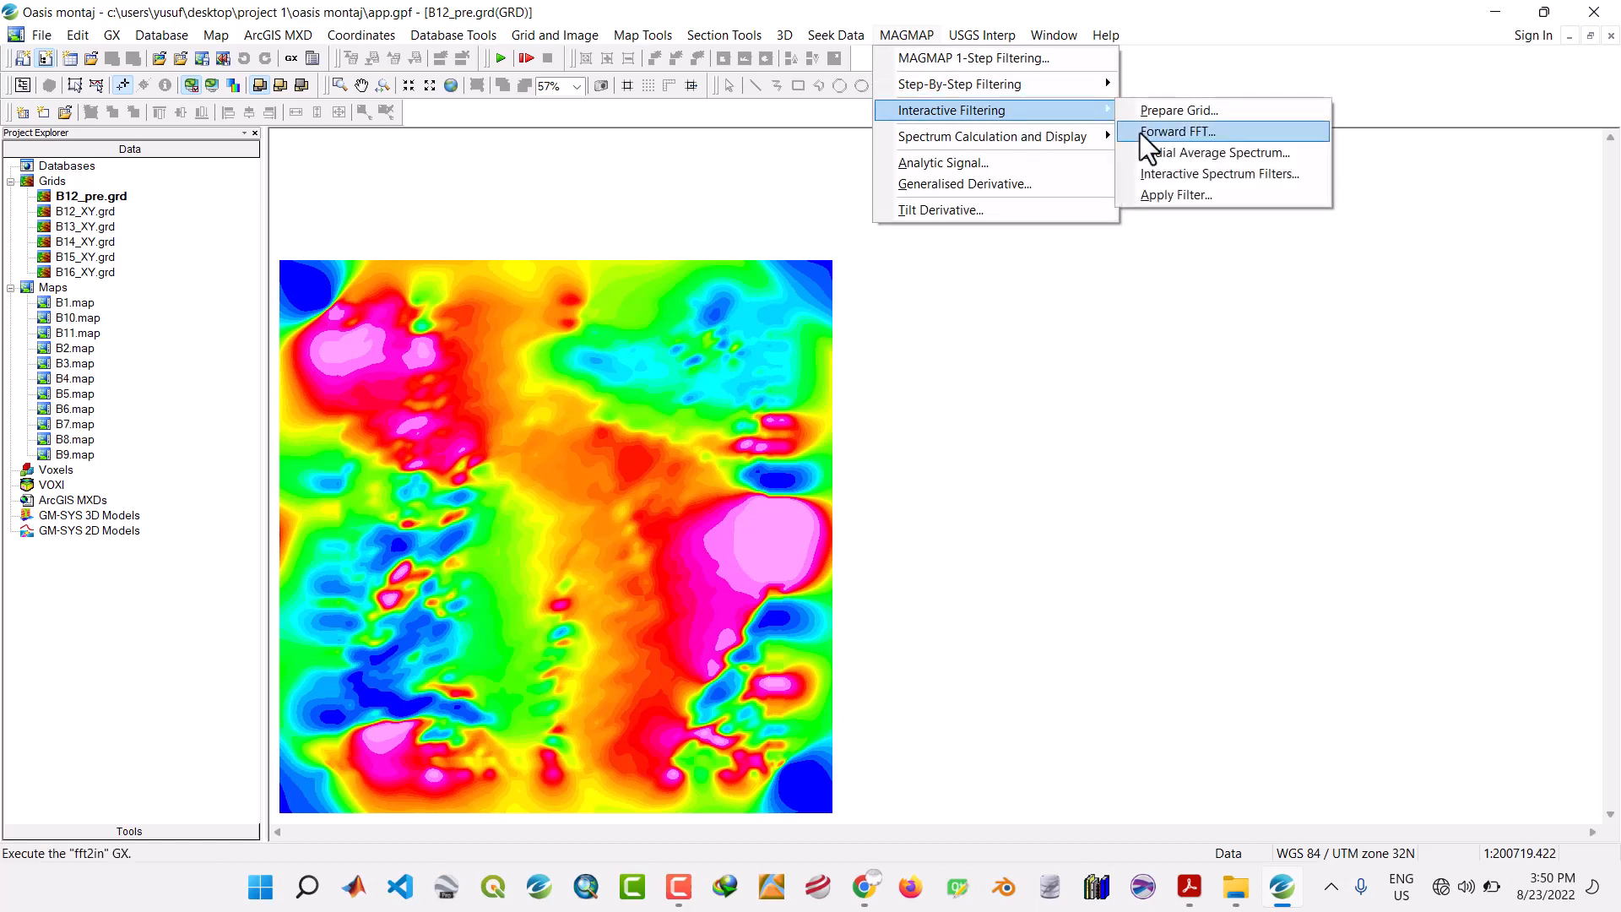
left_click(1140, 134)
left_click(928, 462)
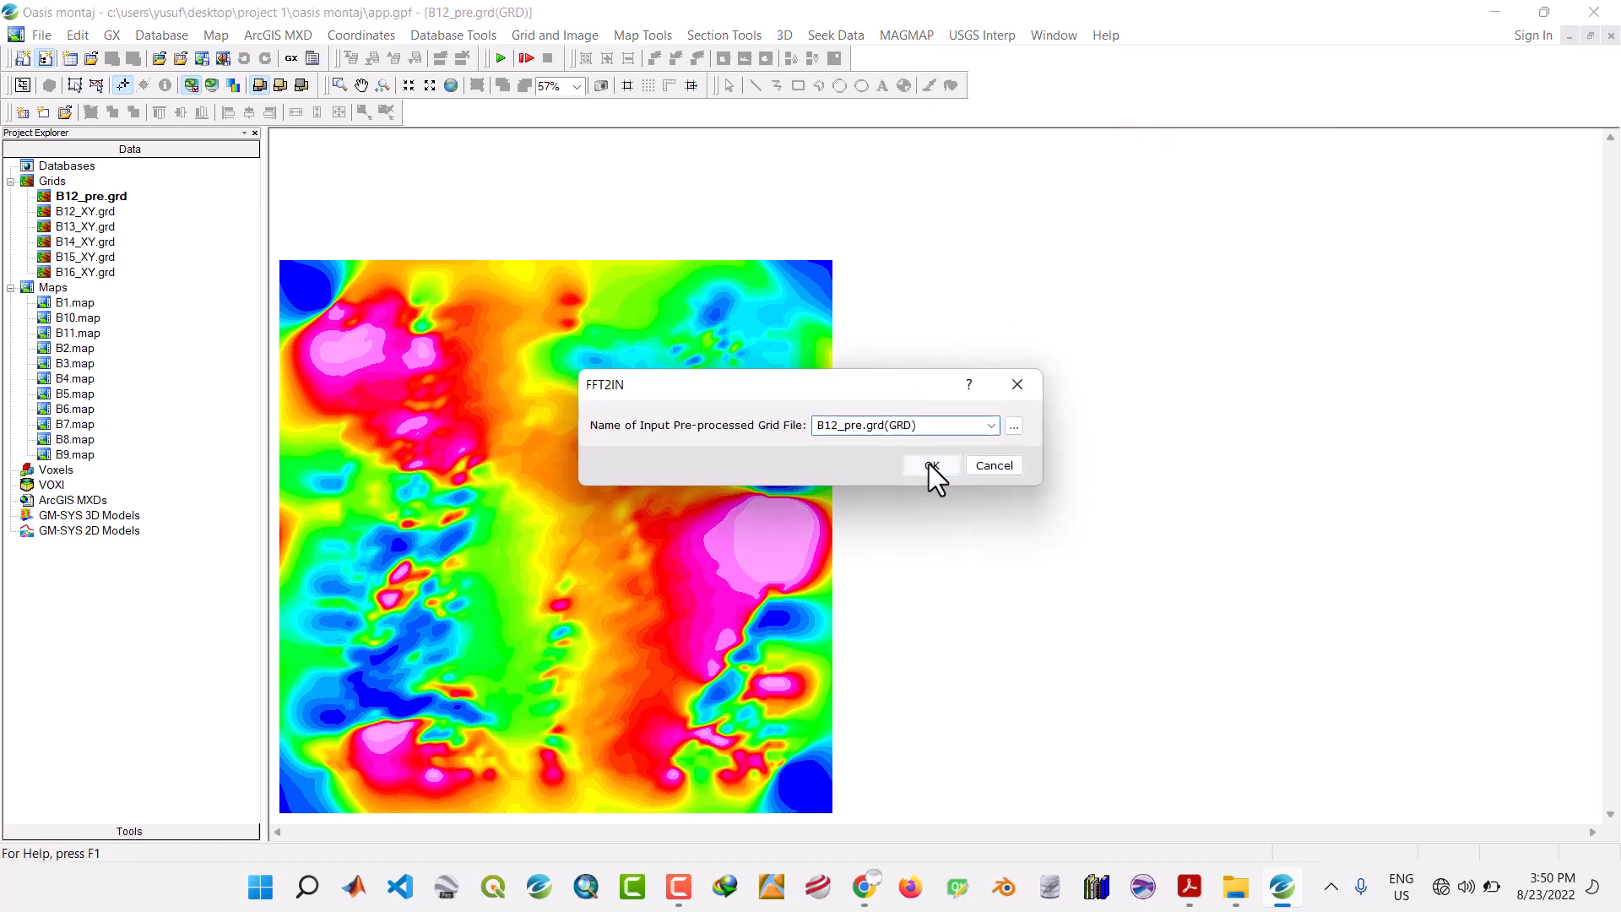
Compute the radial average spectrum of the B12_pre_trn.grd transform, naming the output spectrum file B12.SPC.
left_click(899, 35)
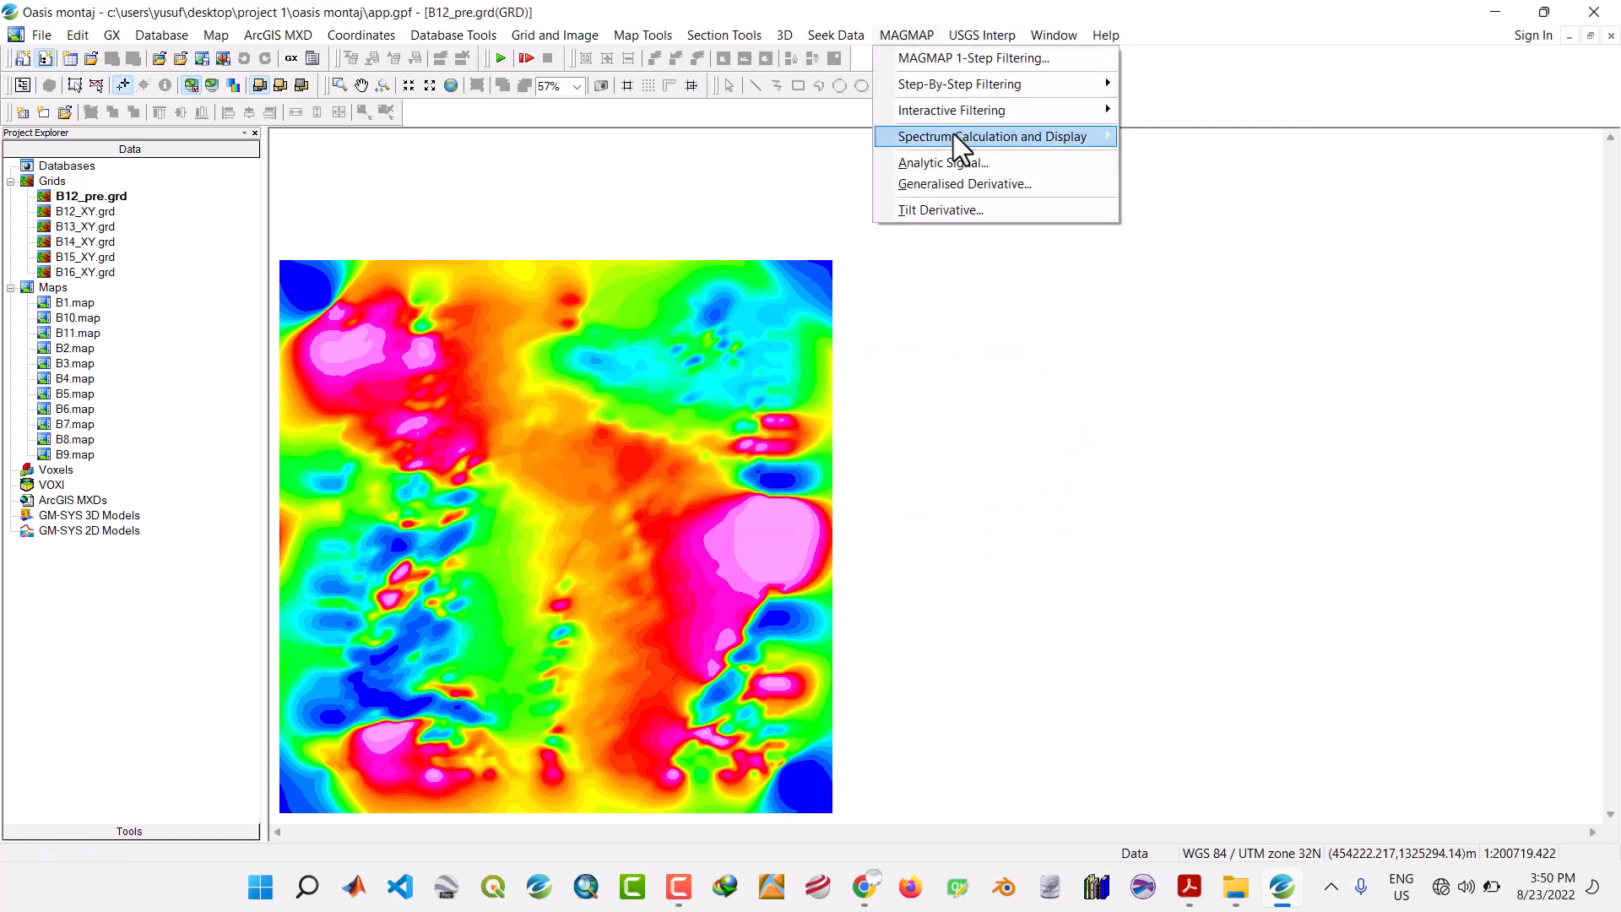
mouse_move(965, 110)
left_click(1175, 153)
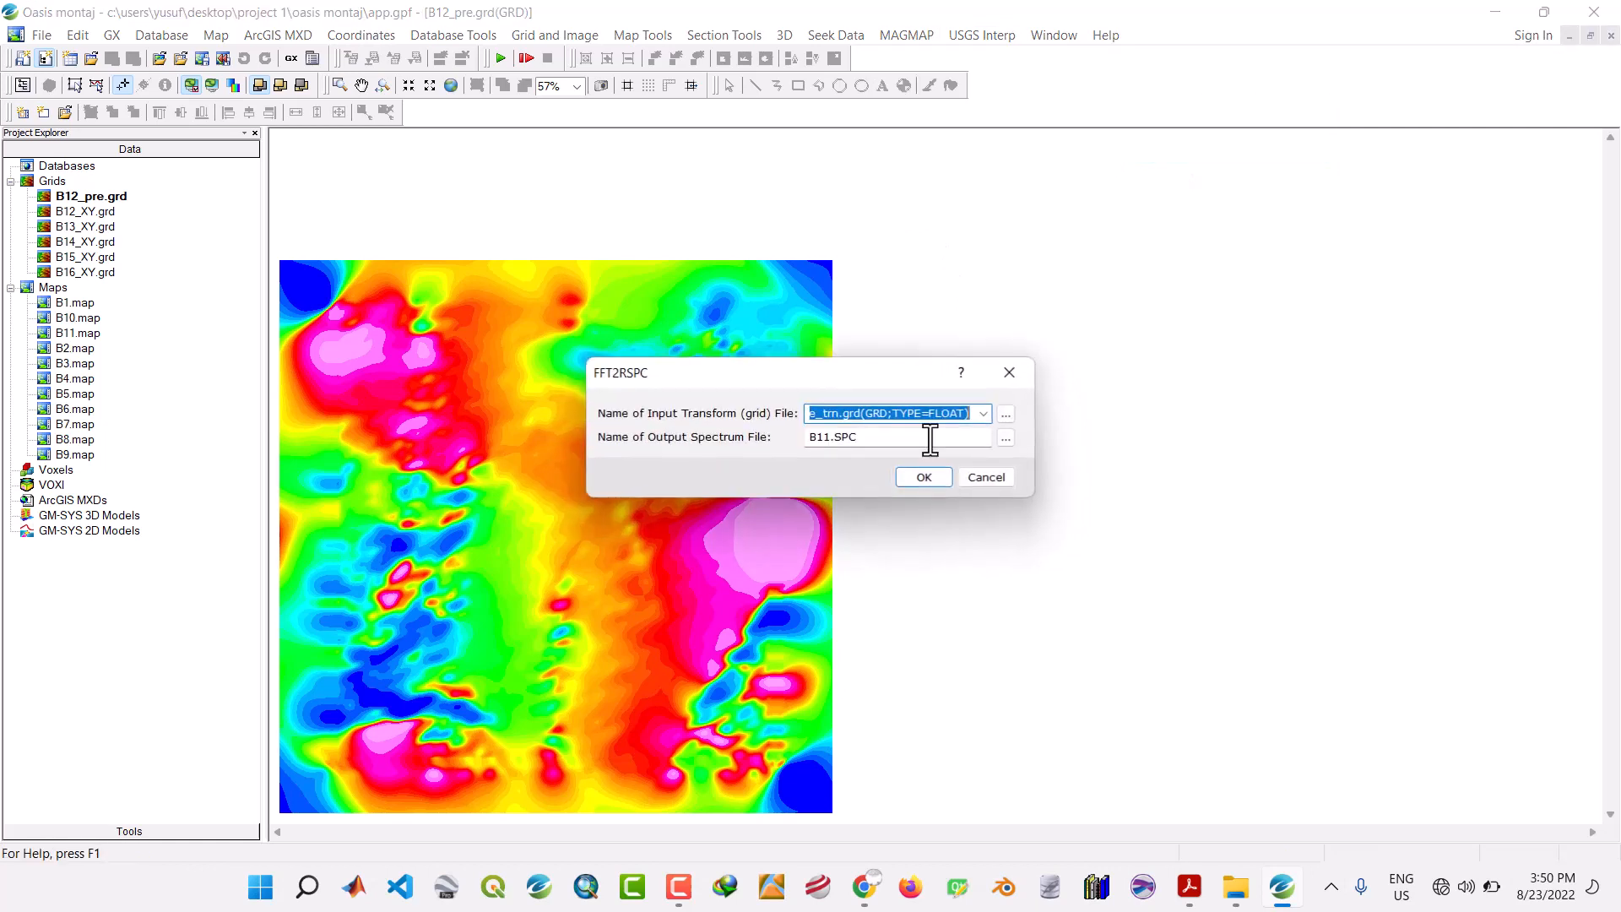
left_click(831, 438)
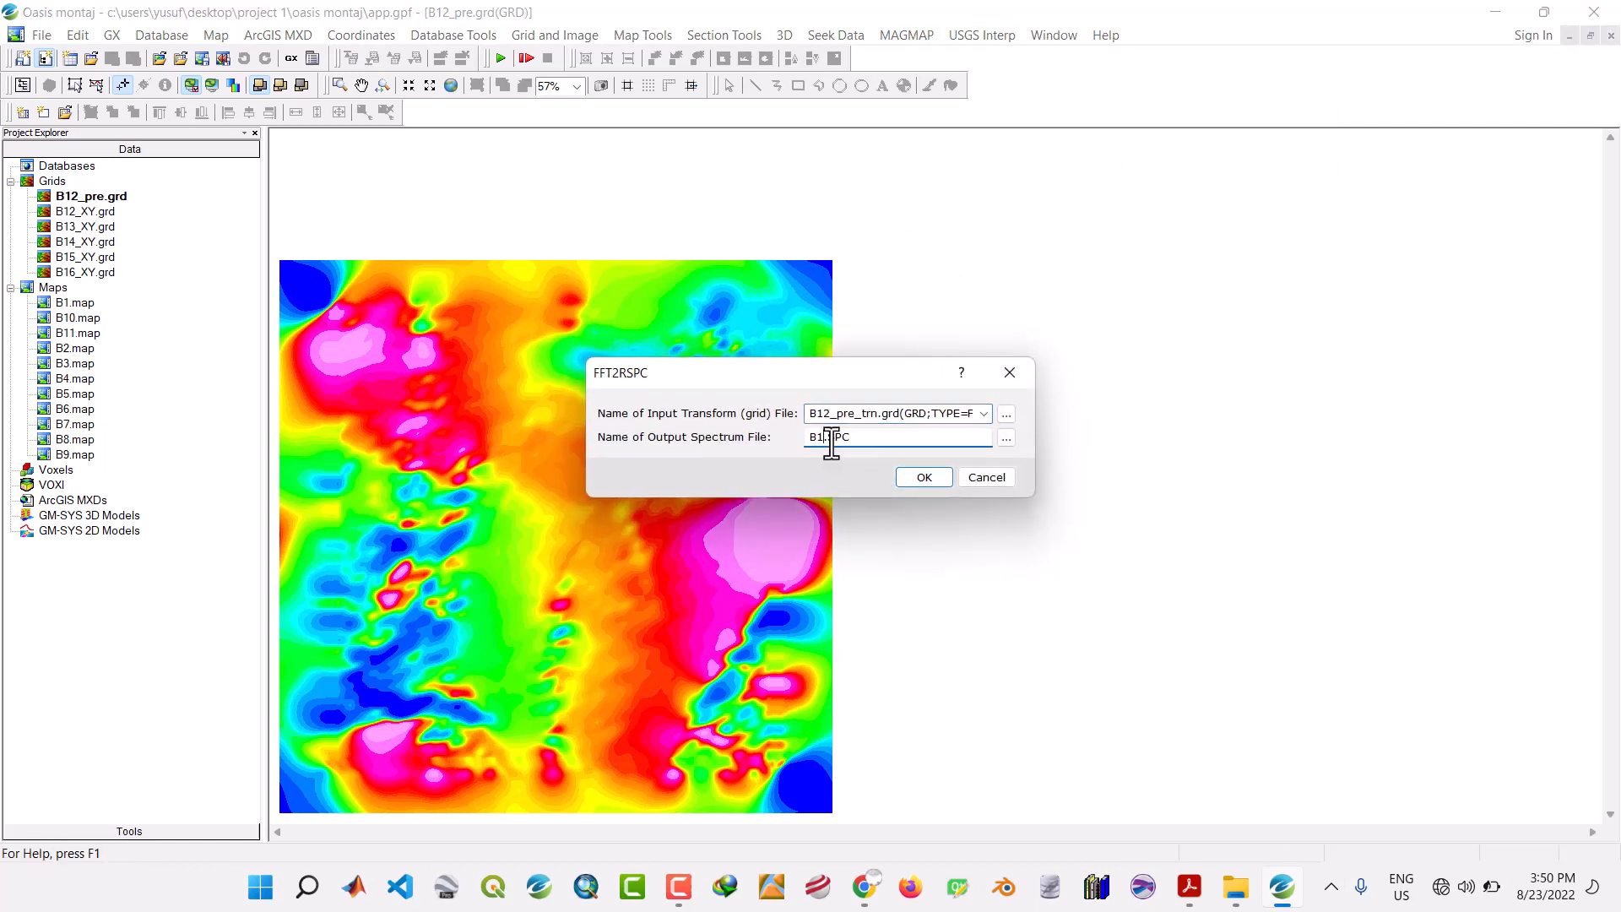
left_click(937, 474)
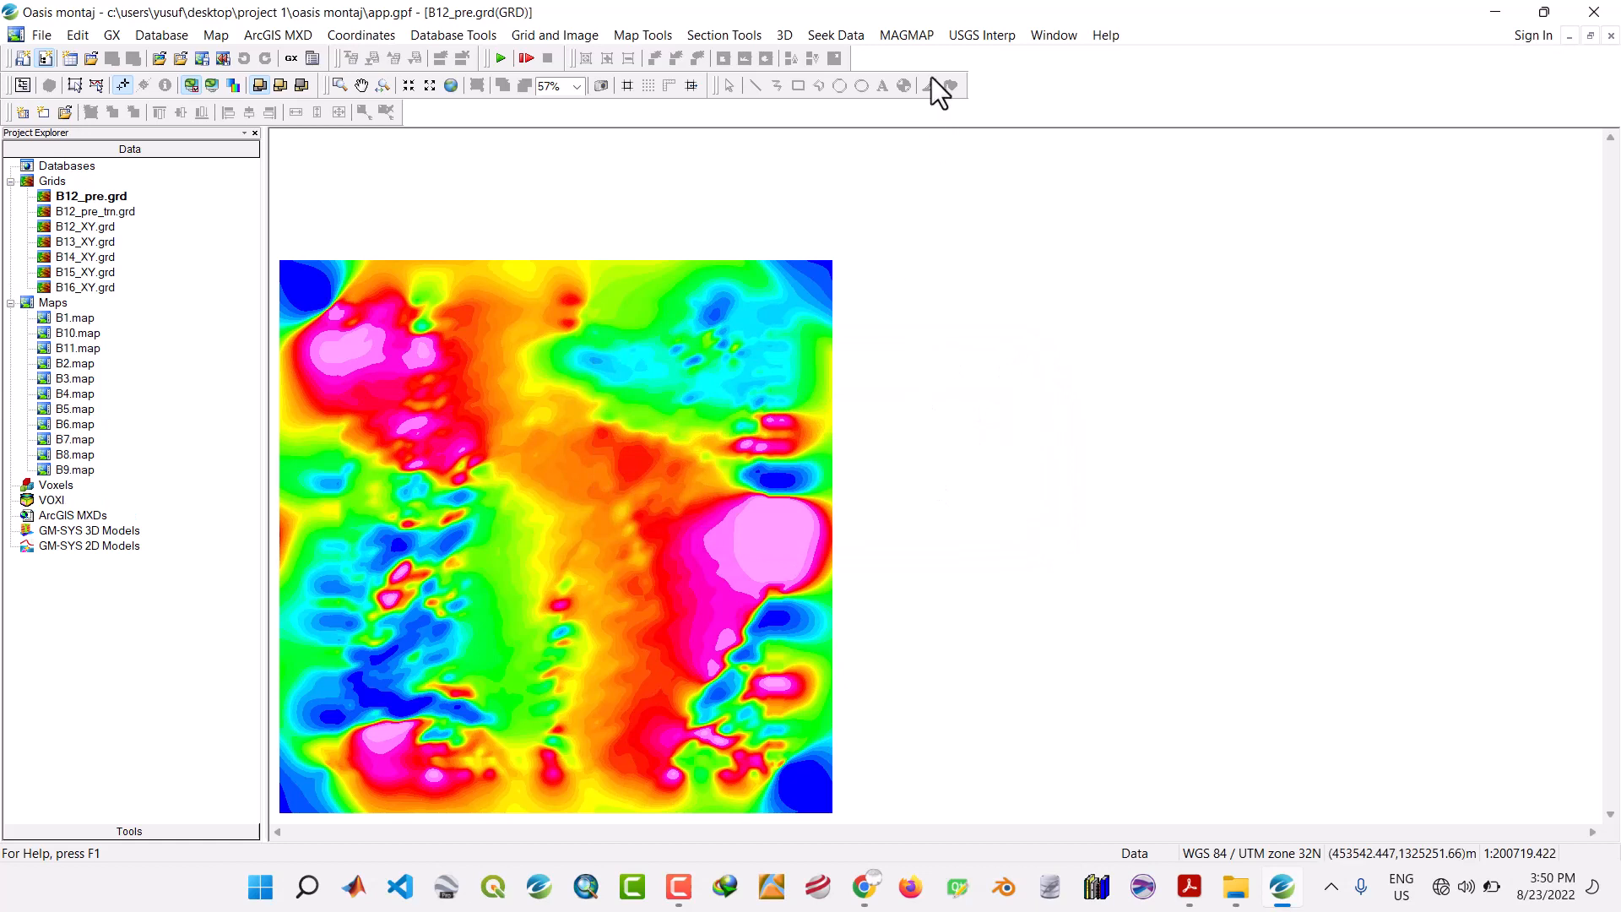
Display the radially averaged power spectrum from B12.SPC as a spectrum map.
left_click(912, 35)
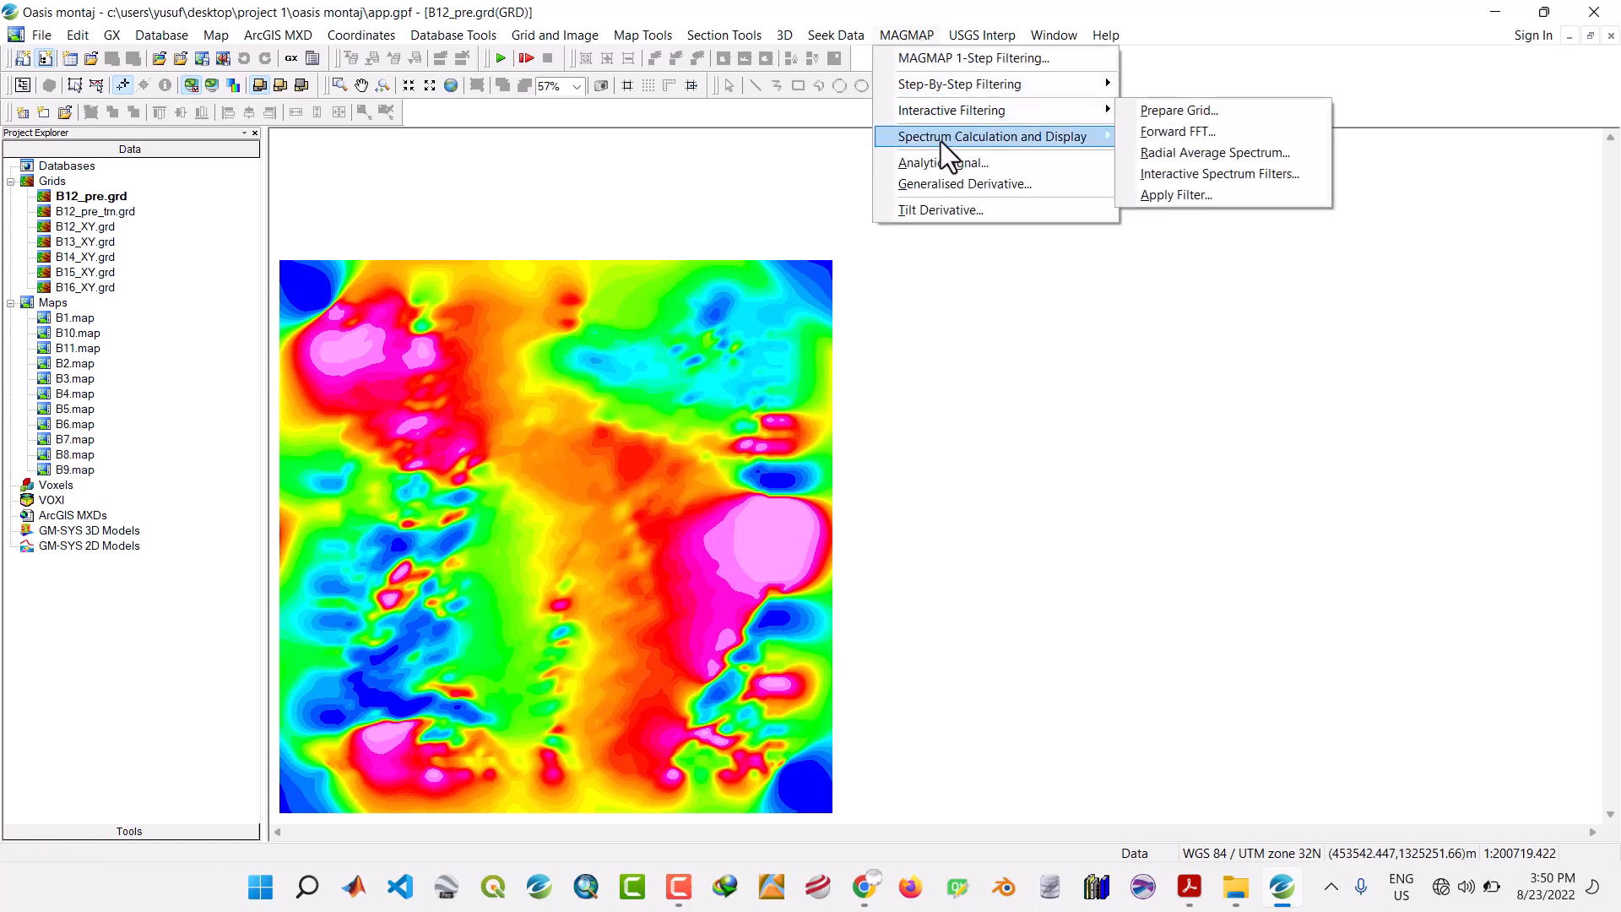
mouse_move(940, 136)
left_click(1138, 161)
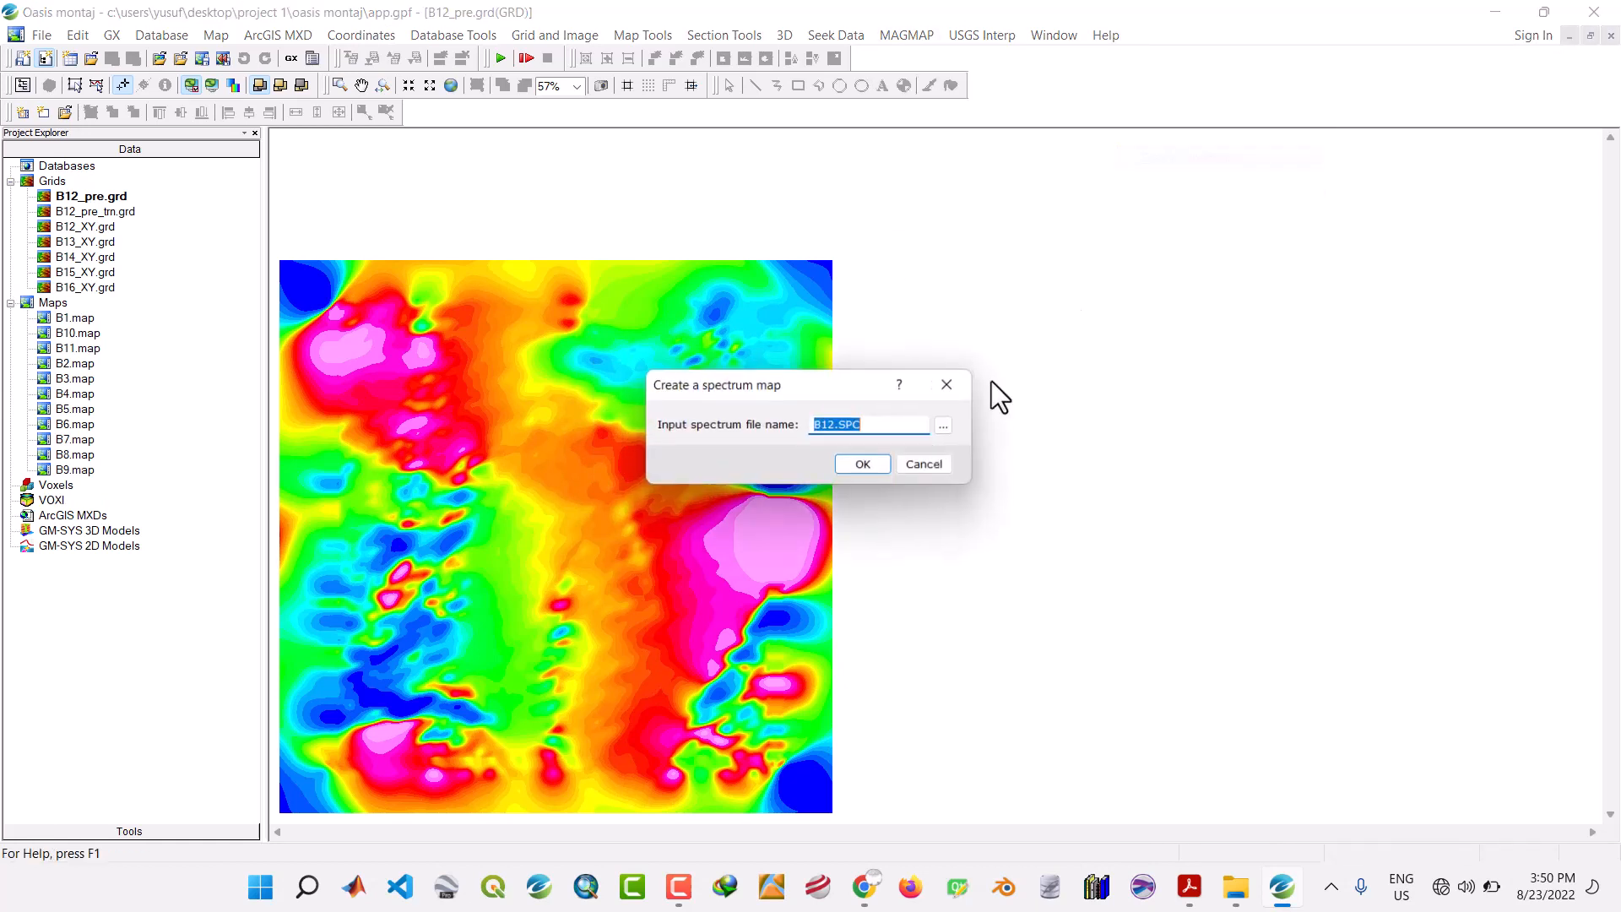
left_click(864, 467)
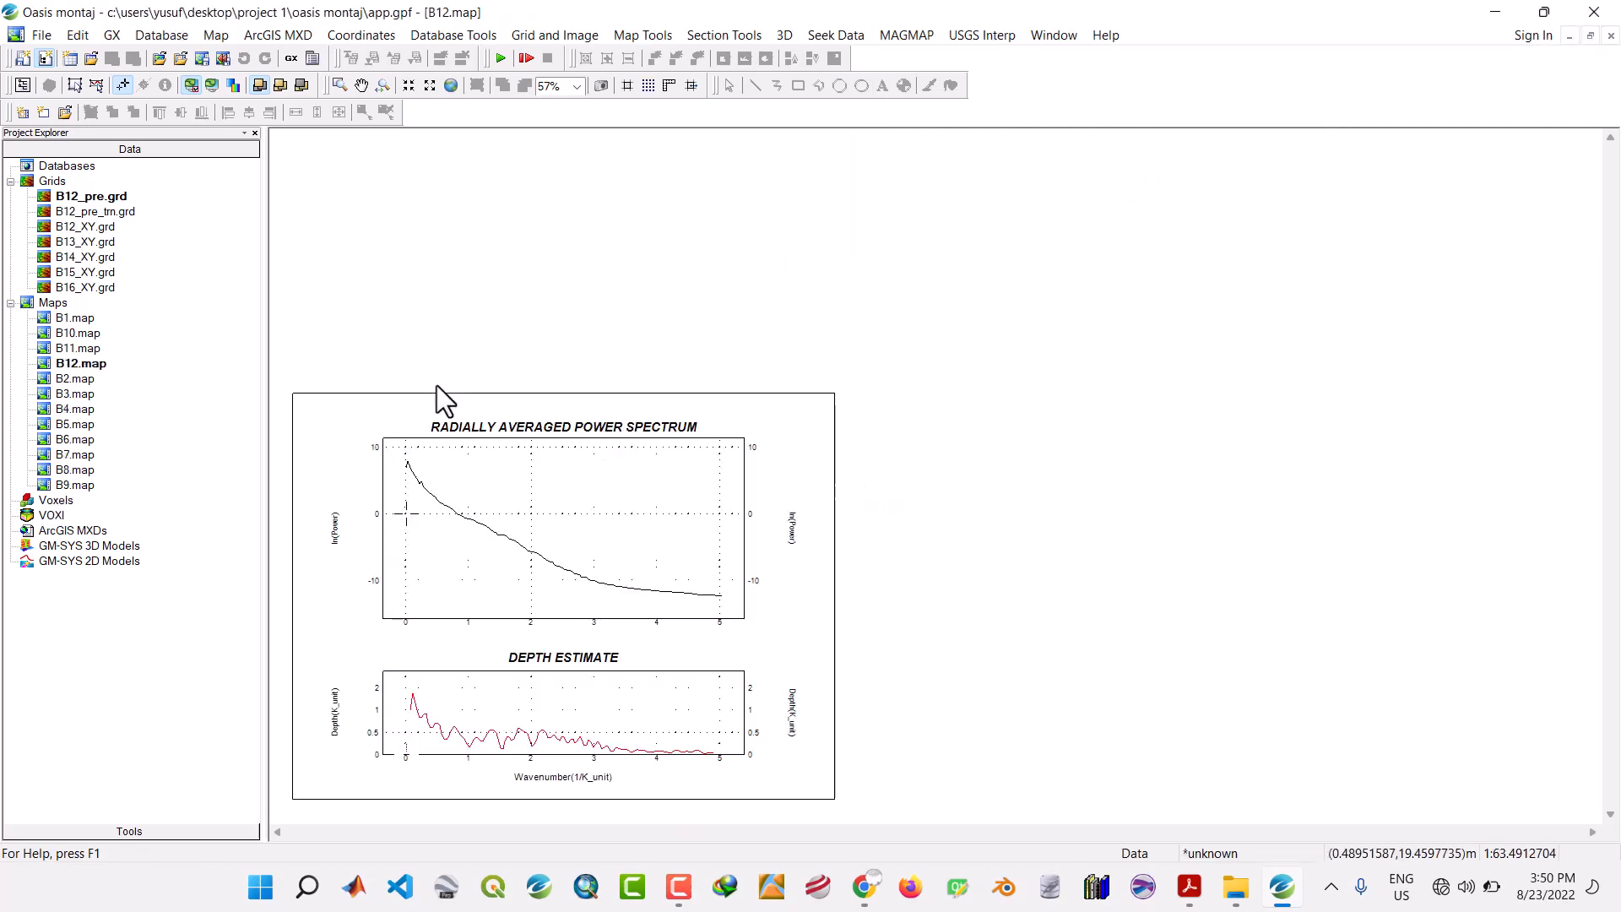
Remove the B12_pre.grd, B12_pre_trn.grd and B12_XY.grd grids from the project.
left_click_drag(78, 228, 76, 214)
right_click(75, 198)
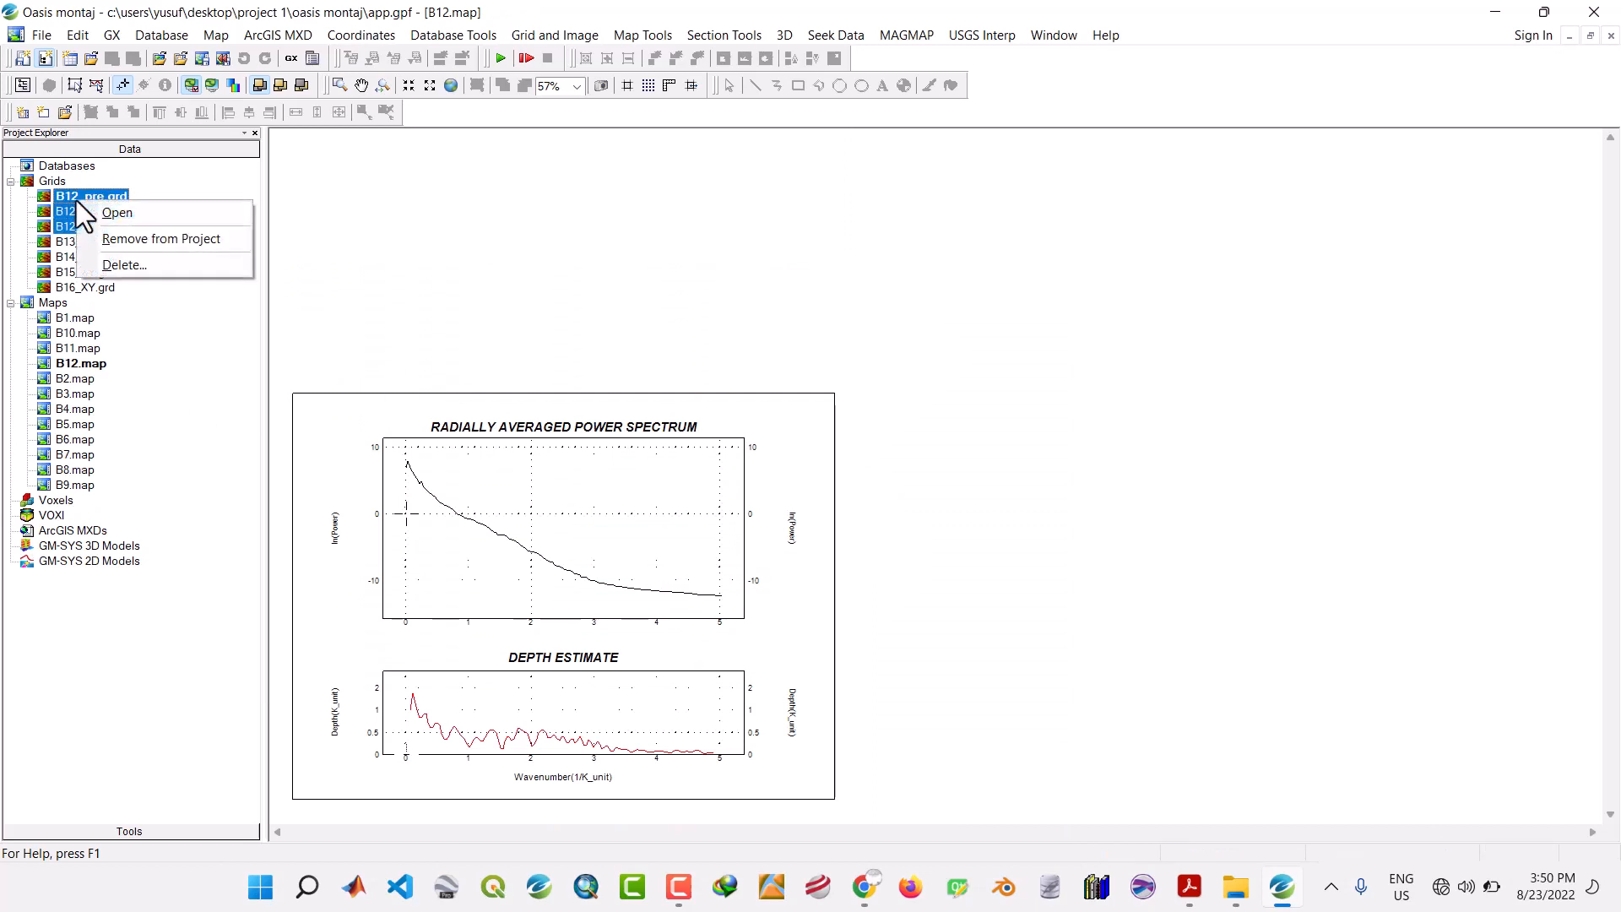
left_click(127, 239)
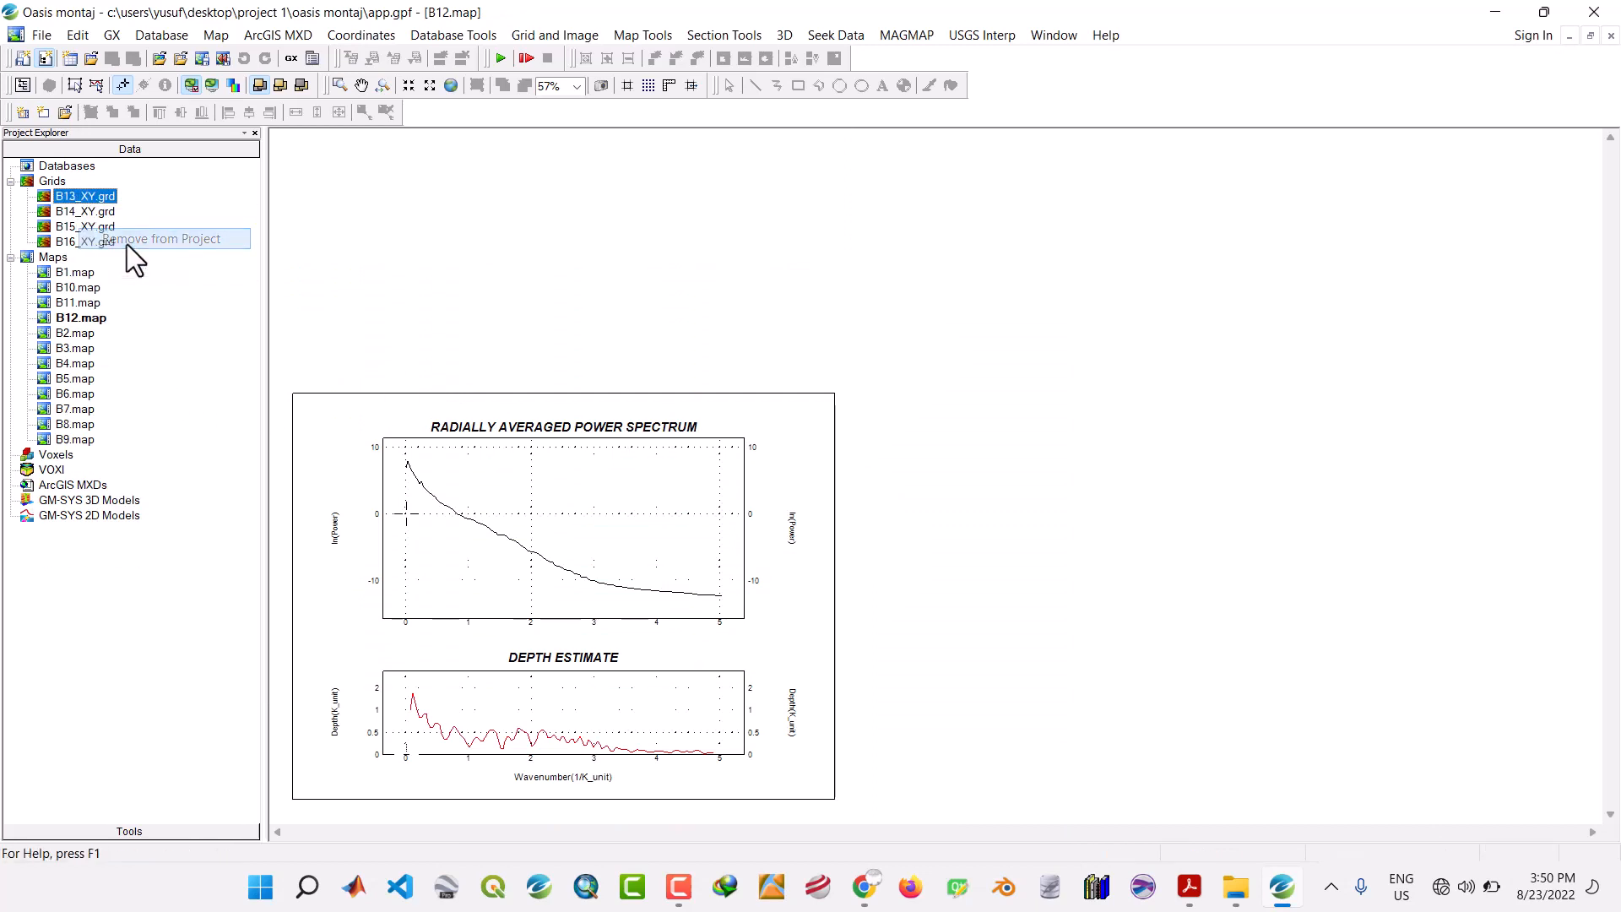
Open the B13_XY.grd grid and prepare it for FFT, naming the pre-processed output grid B13_pre.grd.
double_click(79, 196)
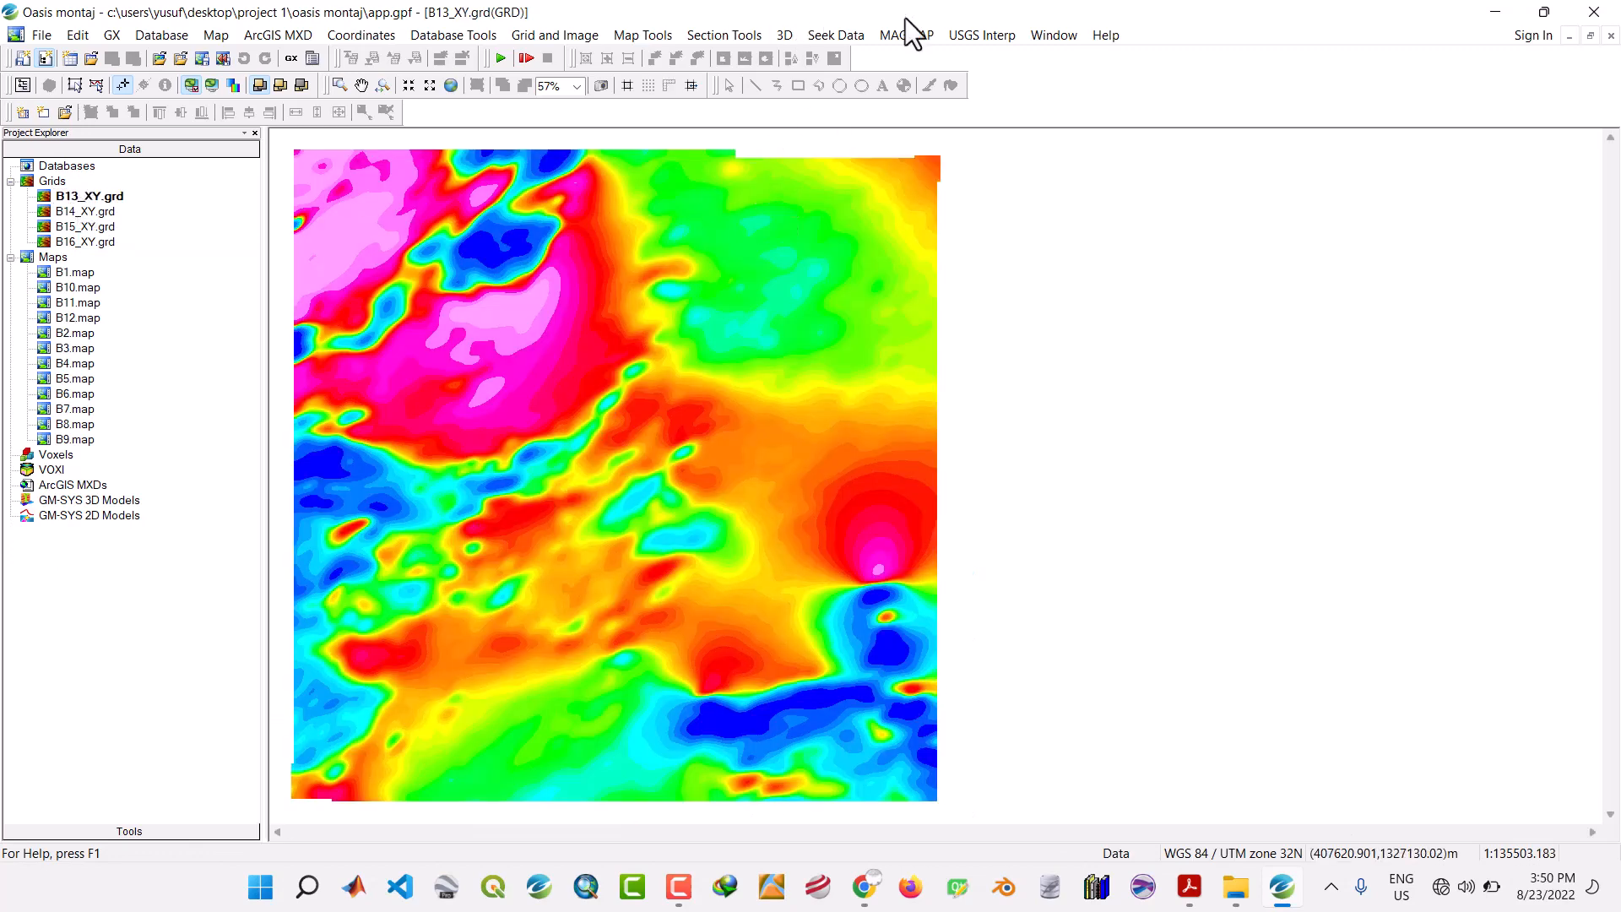
left_click(917, 30)
mouse_move(945, 115)
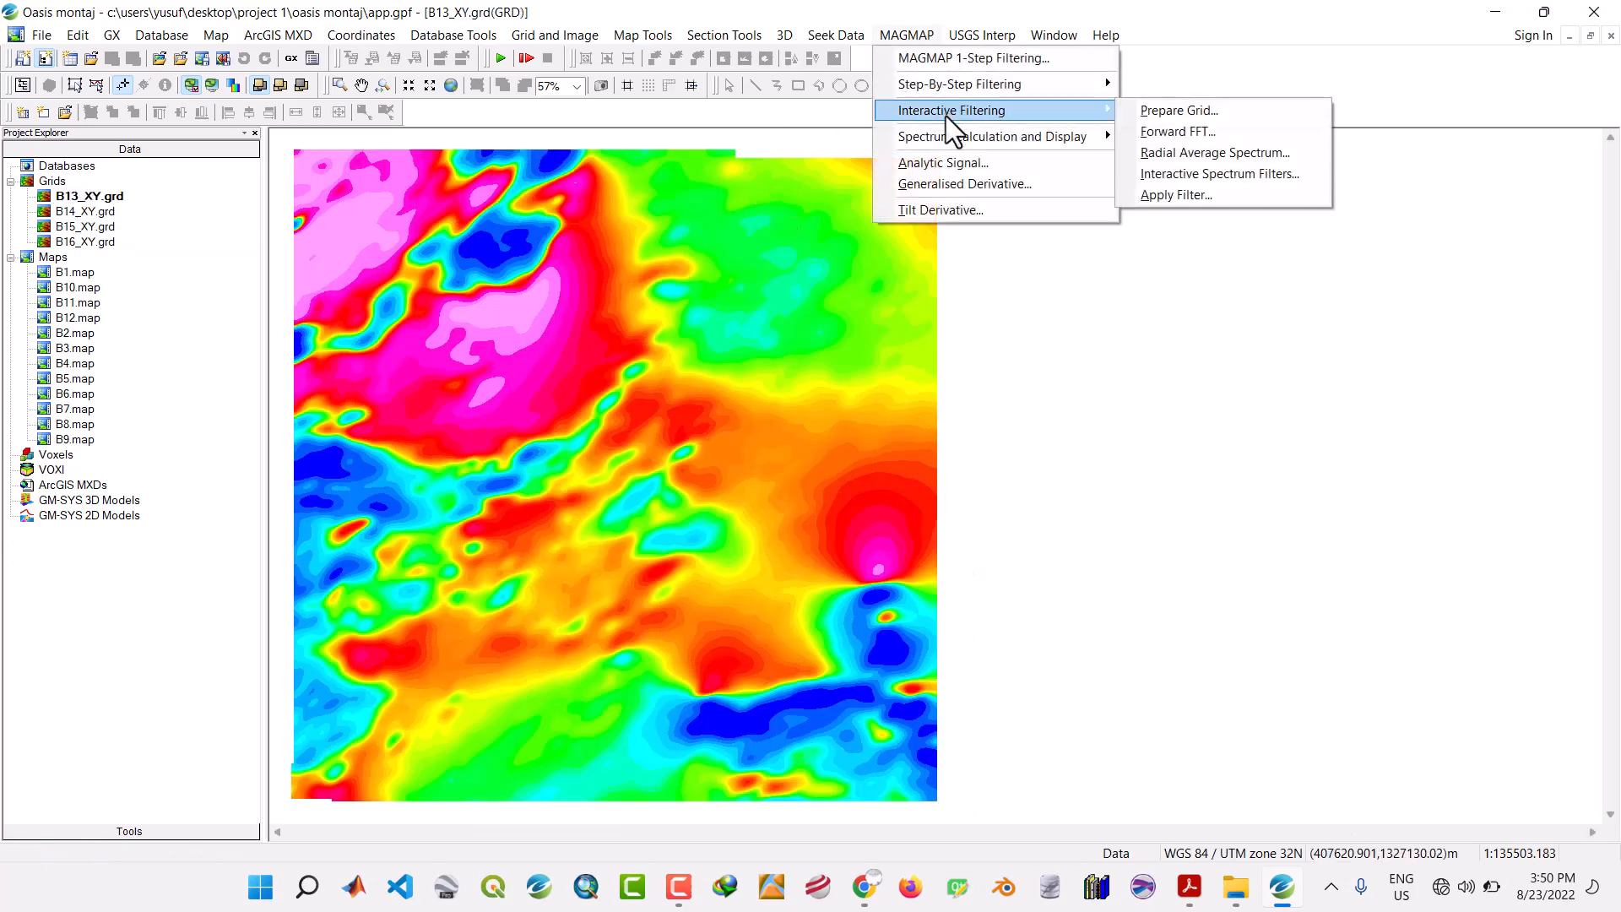
left_click(1207, 109)
left_click(1000, 318)
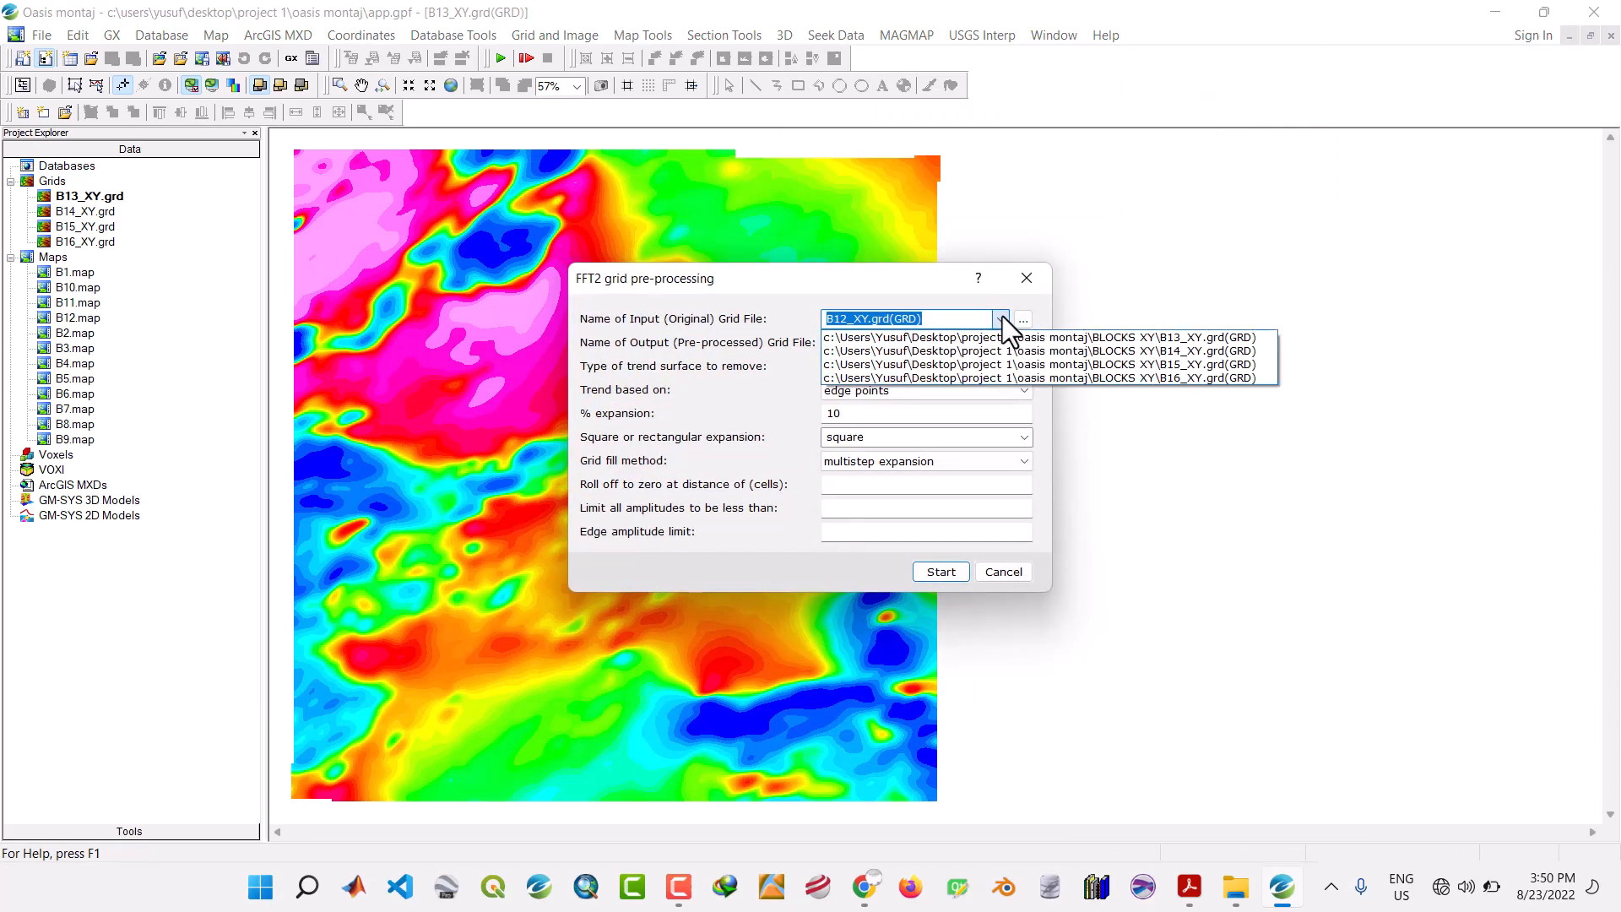
left_click(997, 340)
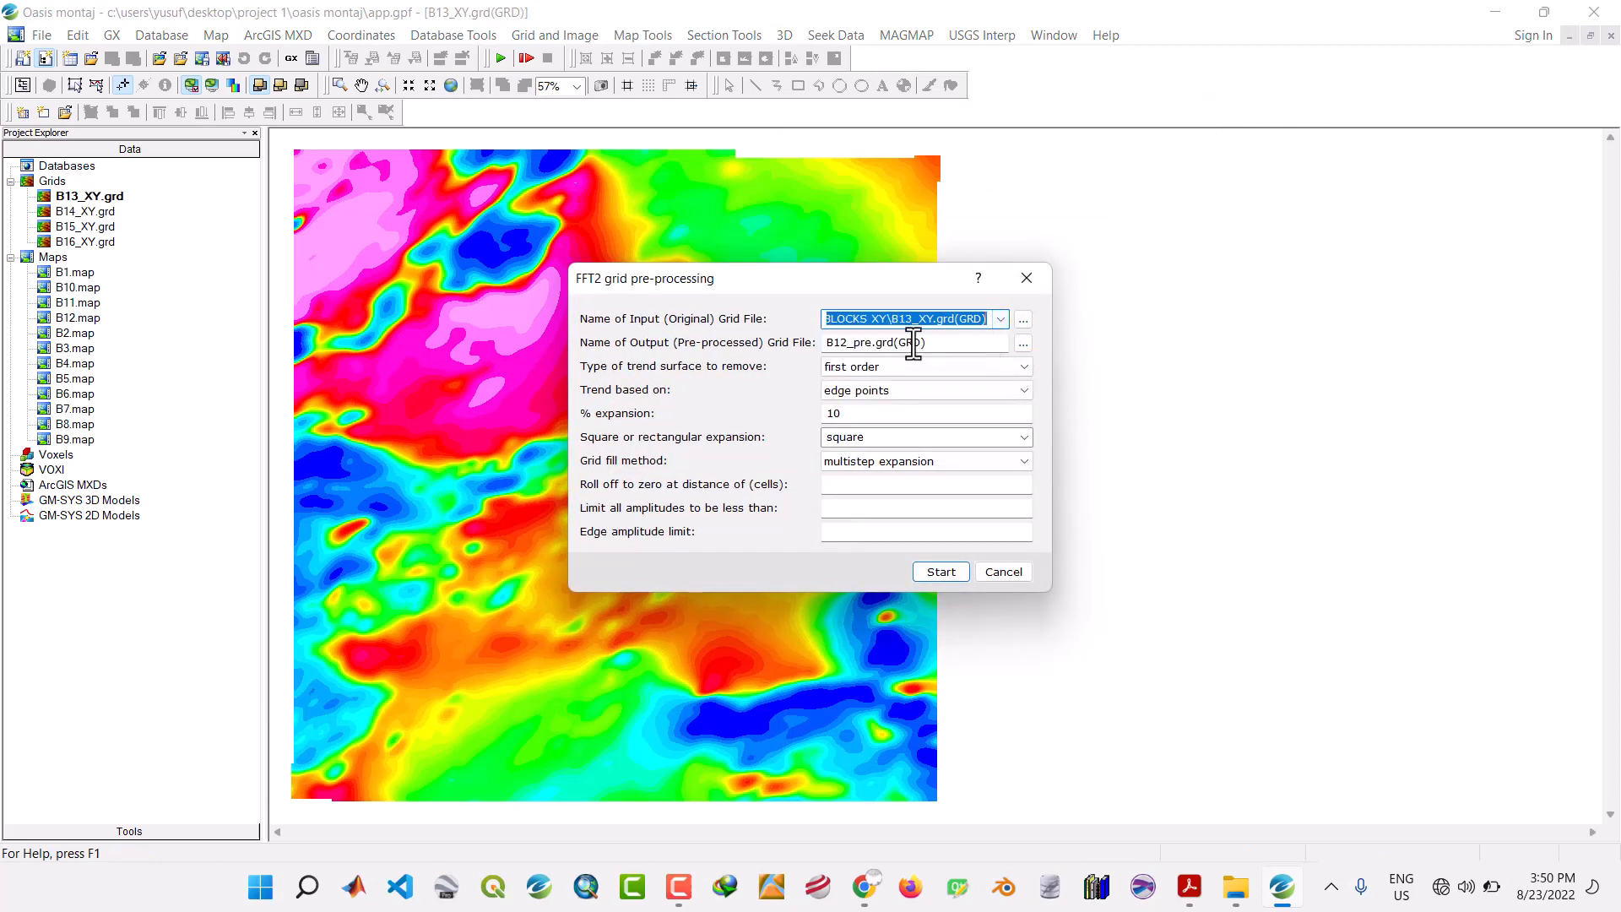
left_click(851, 342)
key("BackSpace")
type("3")
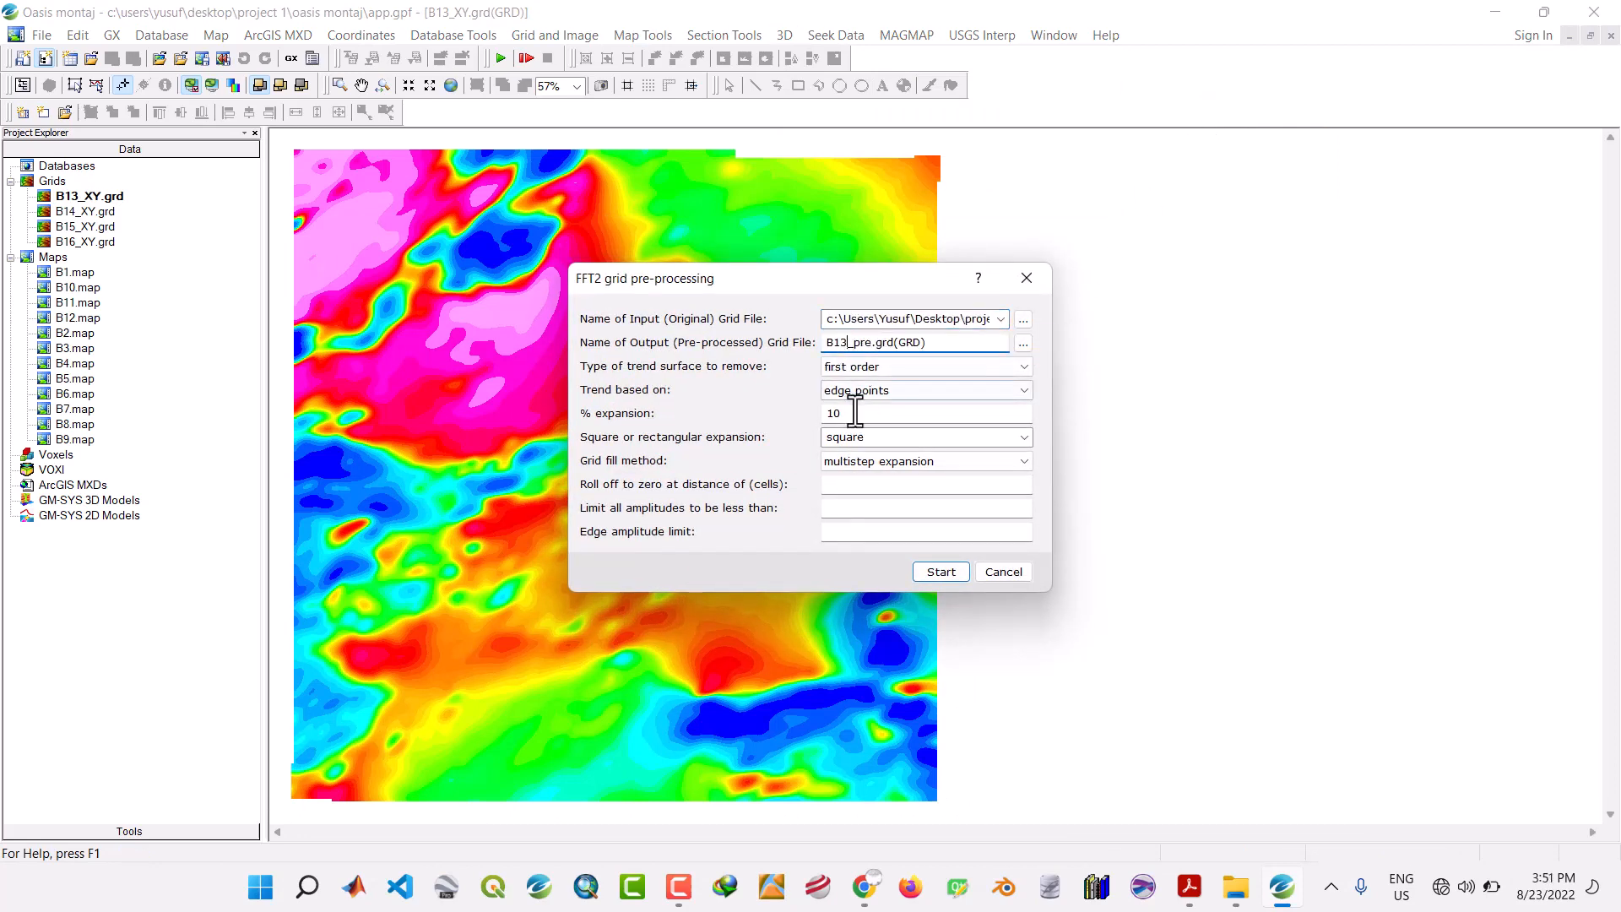
left_click(929, 574)
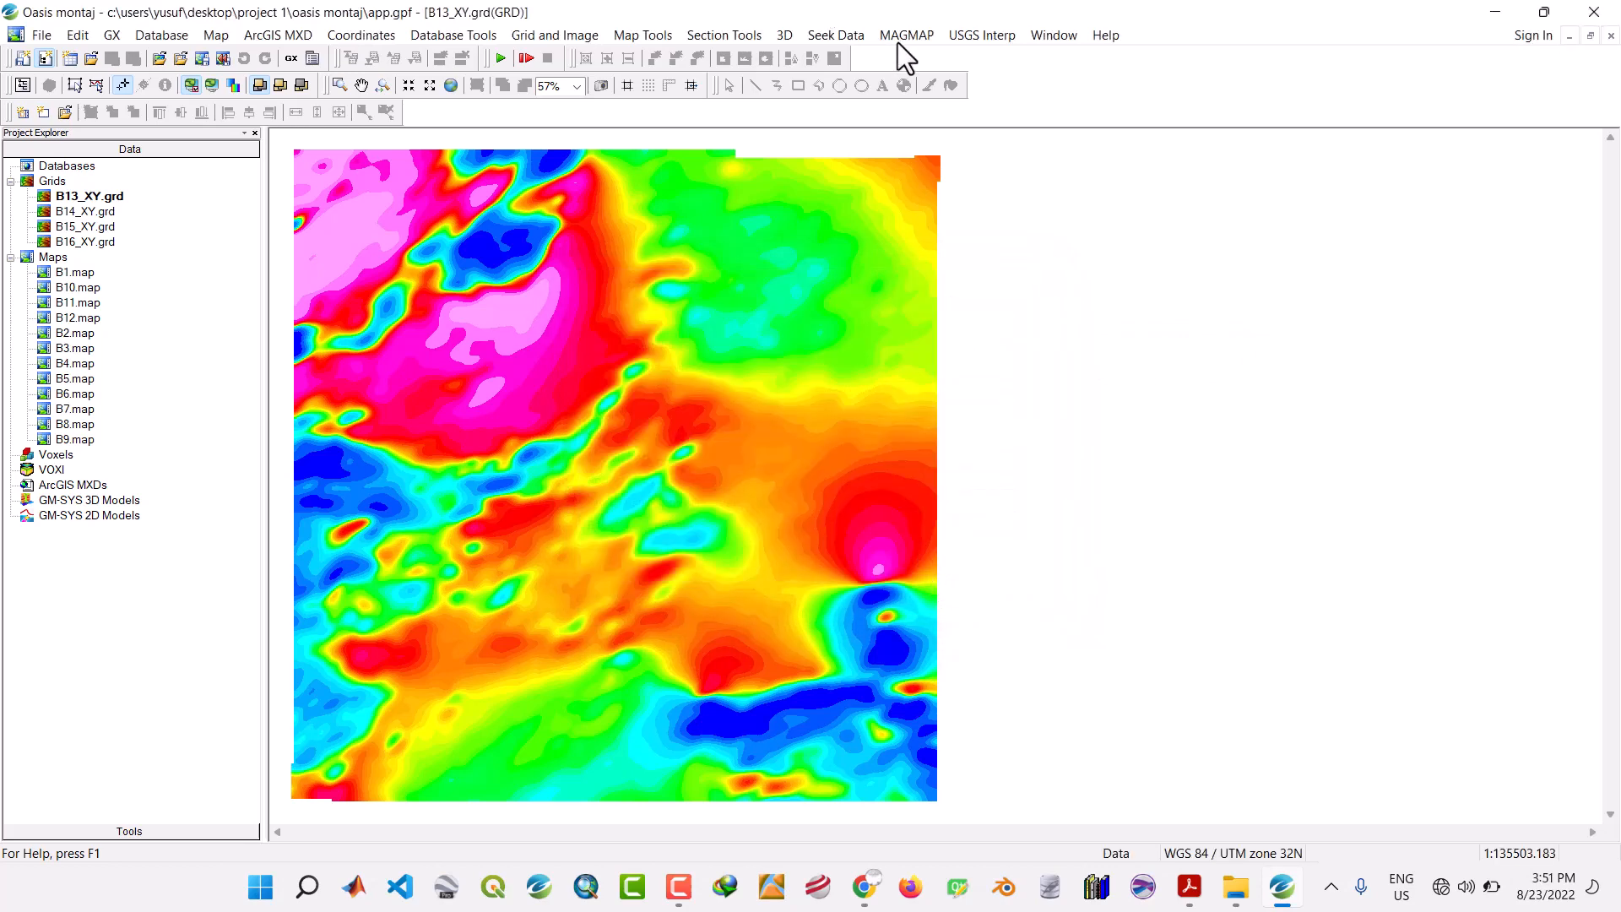
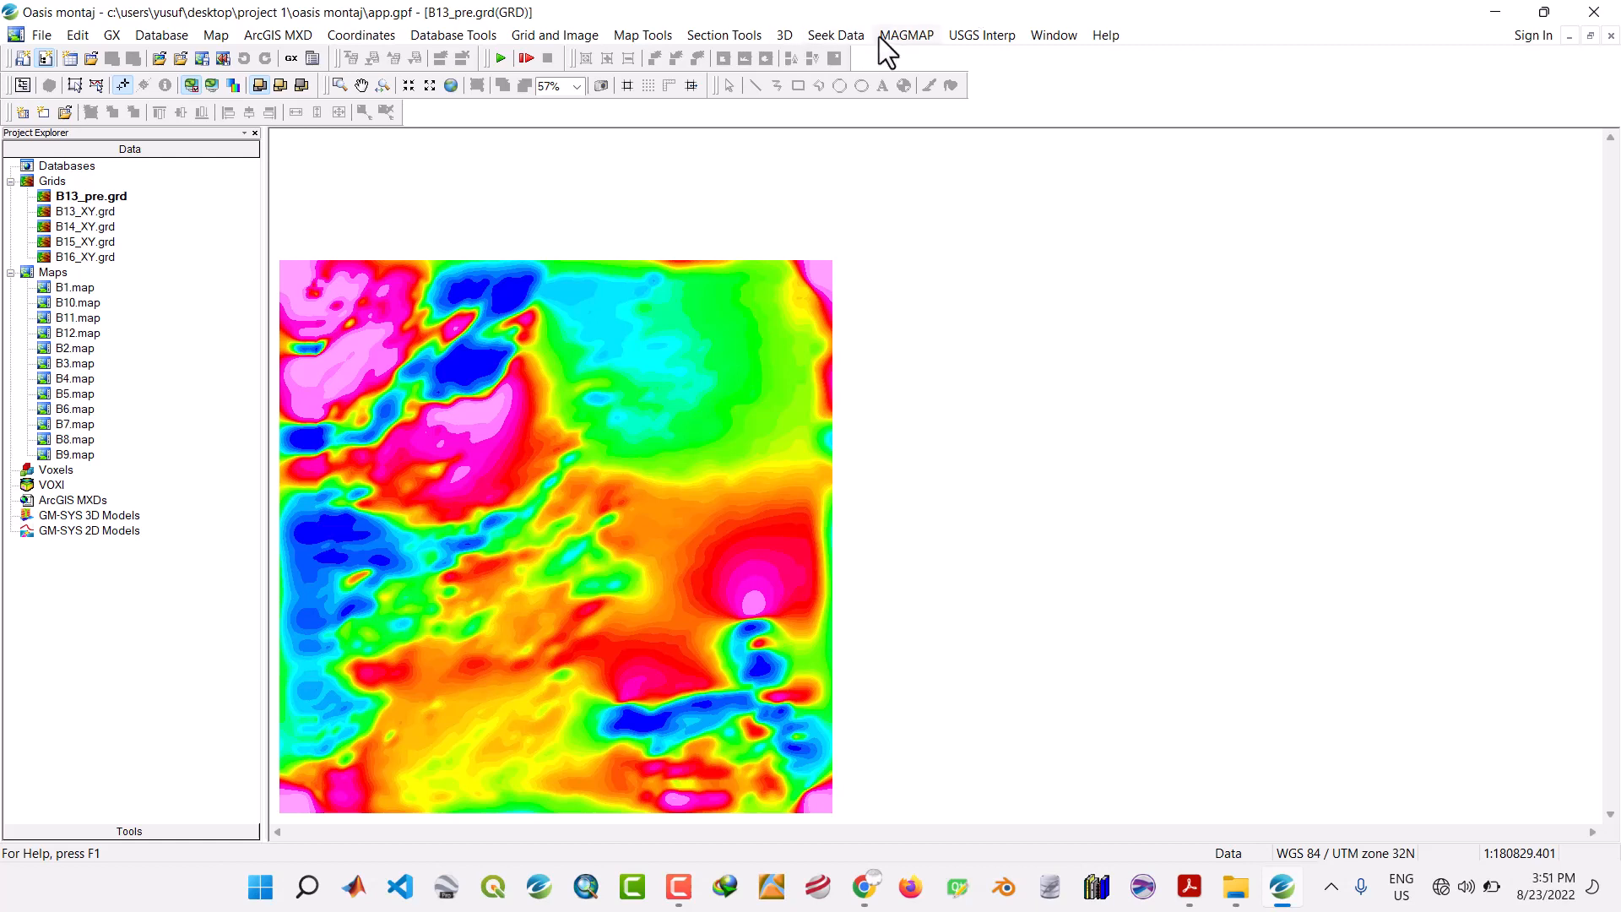
Run the Forward FFT on the pre-processed grid B13_pre.grd.
left_click(881, 36)
mouse_move(927, 104)
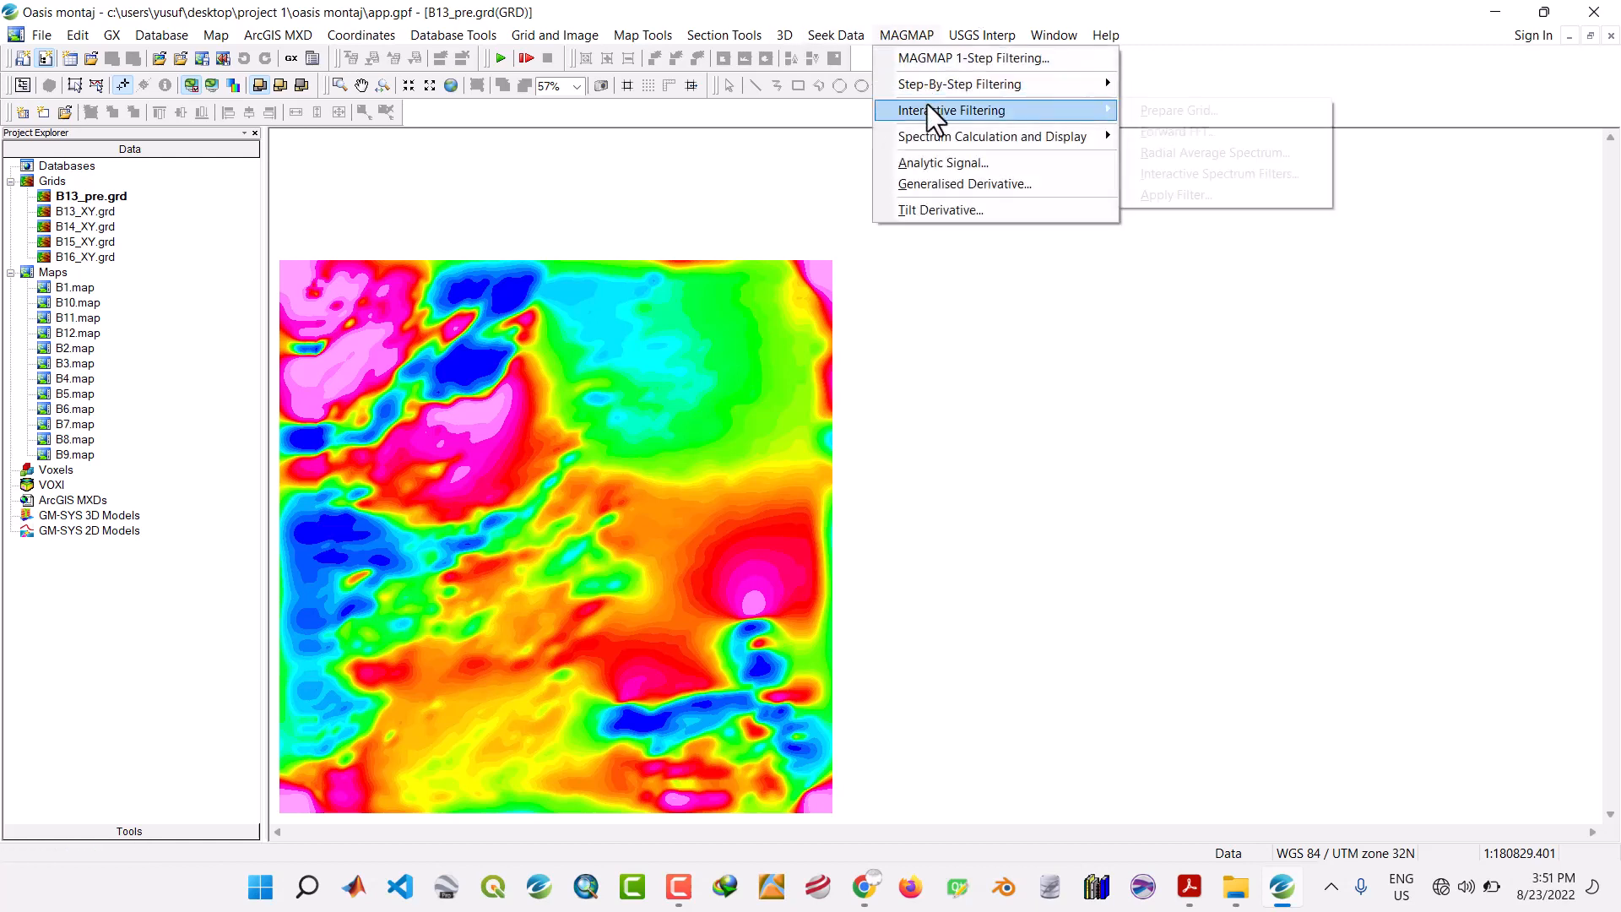
left_click(1199, 132)
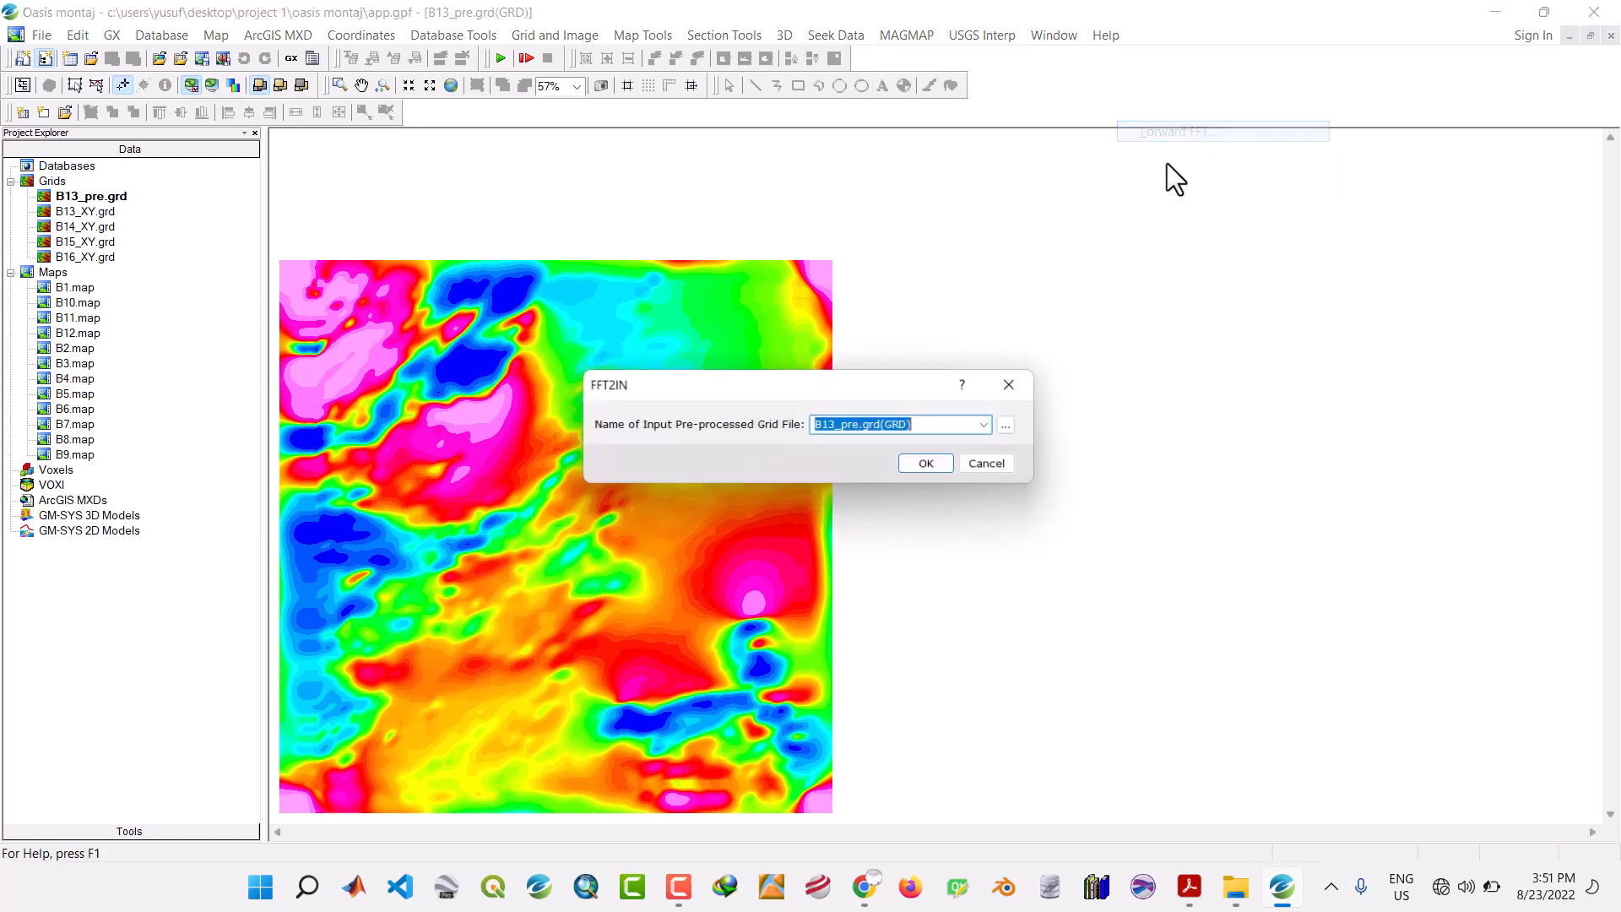
left_click(933, 469)
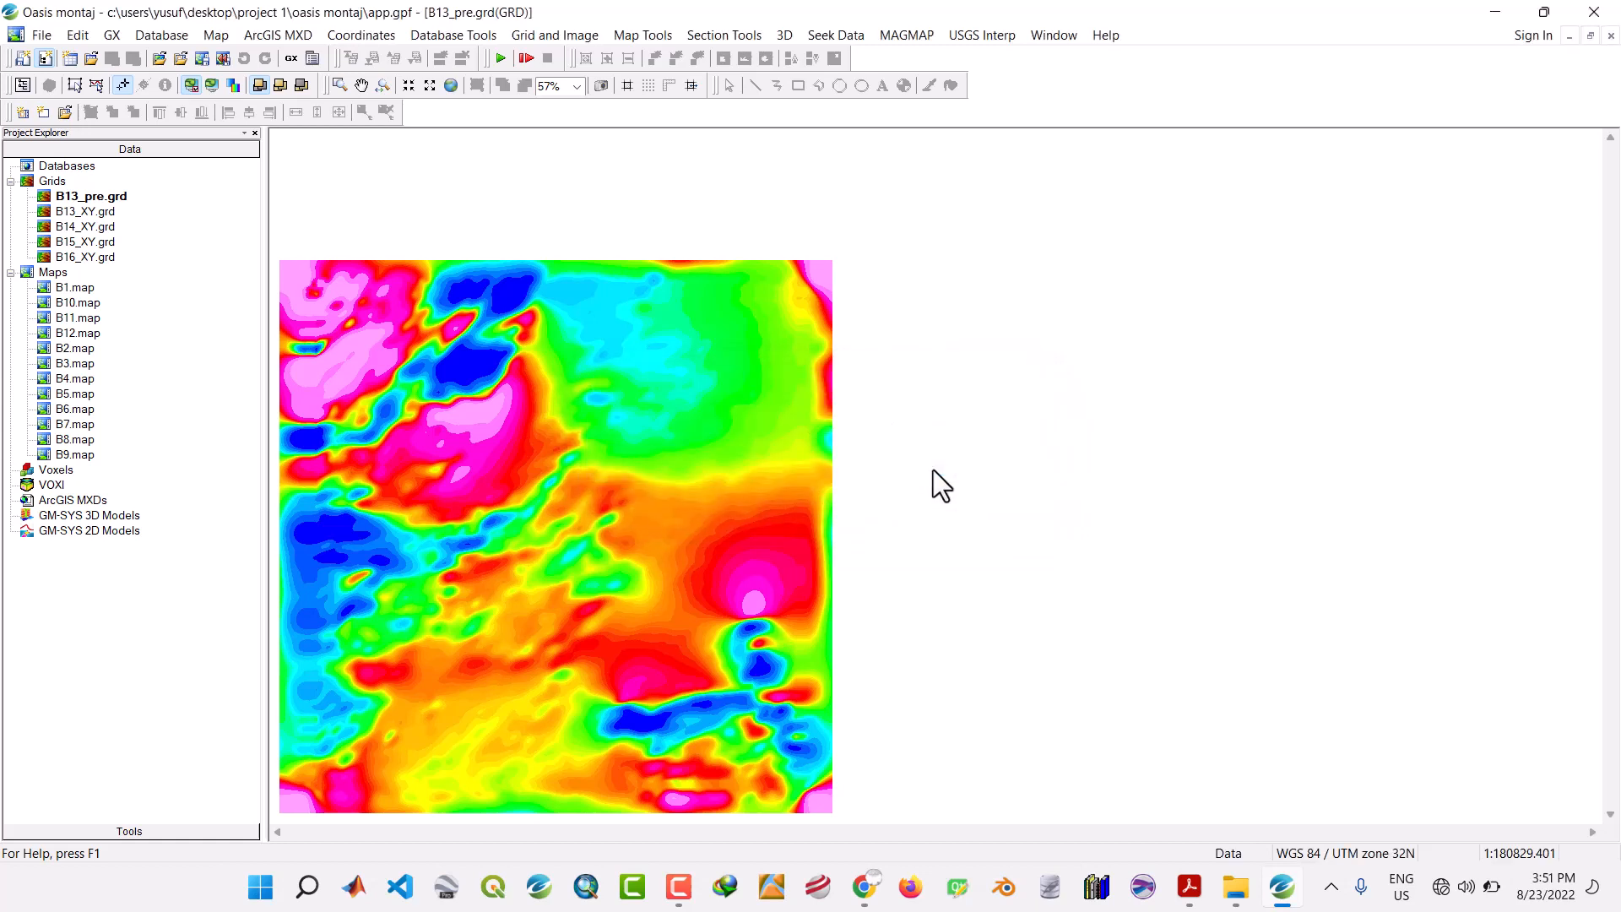
Calculate the radial average spectrum of the B13_pre_trn.grd transform, naming the output spectrum file B13.SPC.
left_click(897, 40)
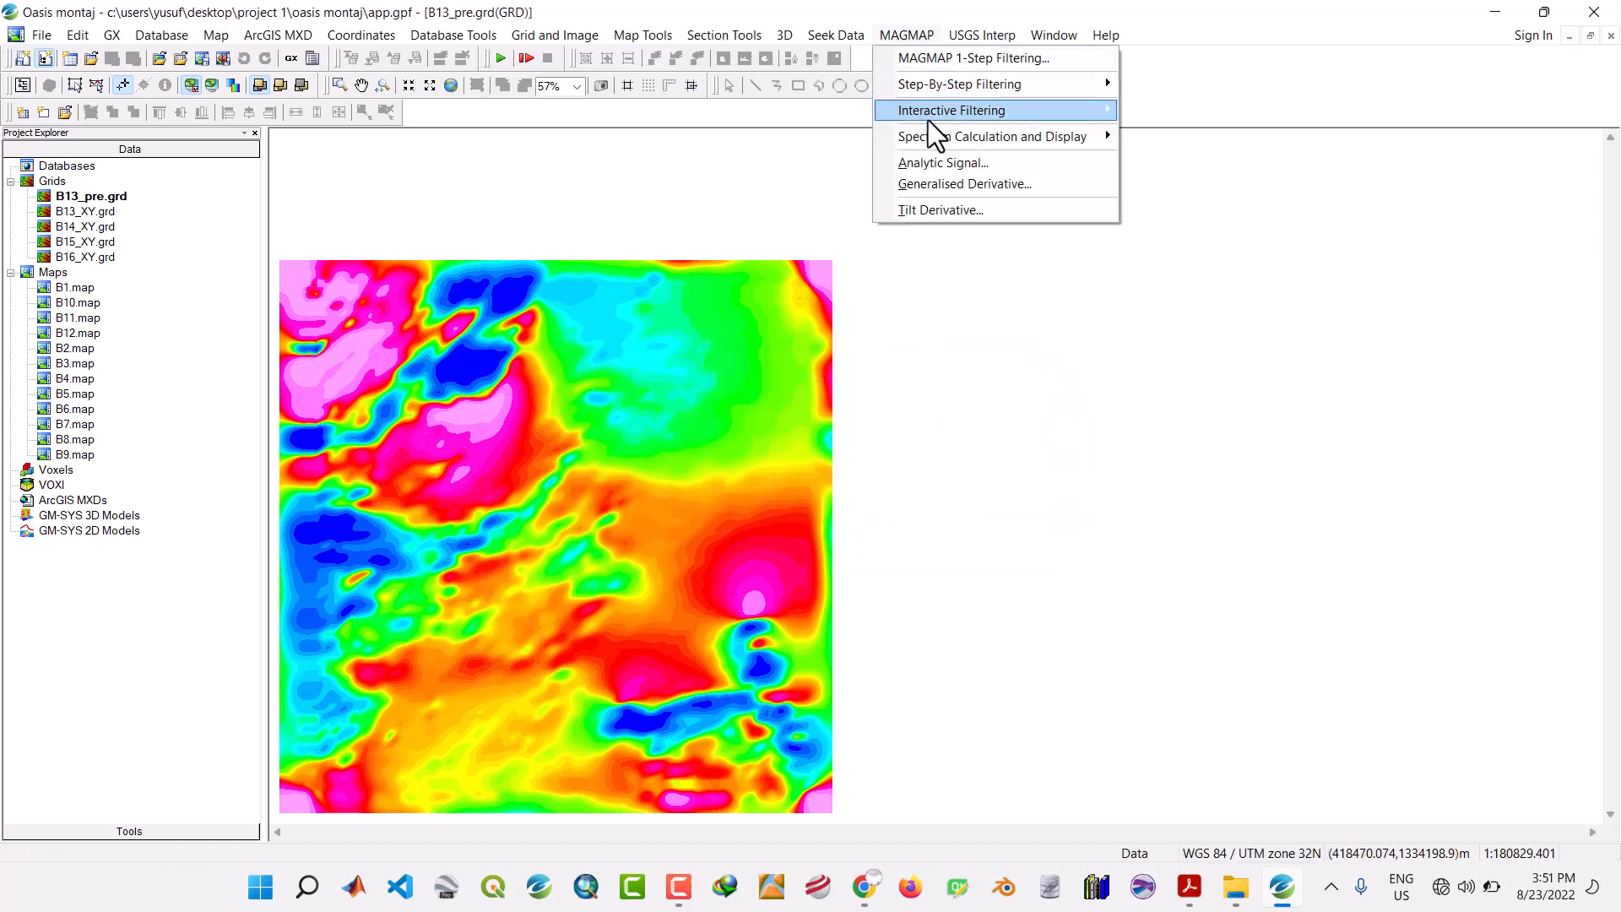
mouse_move(933, 128)
left_click(1268, 152)
left_click(831, 438)
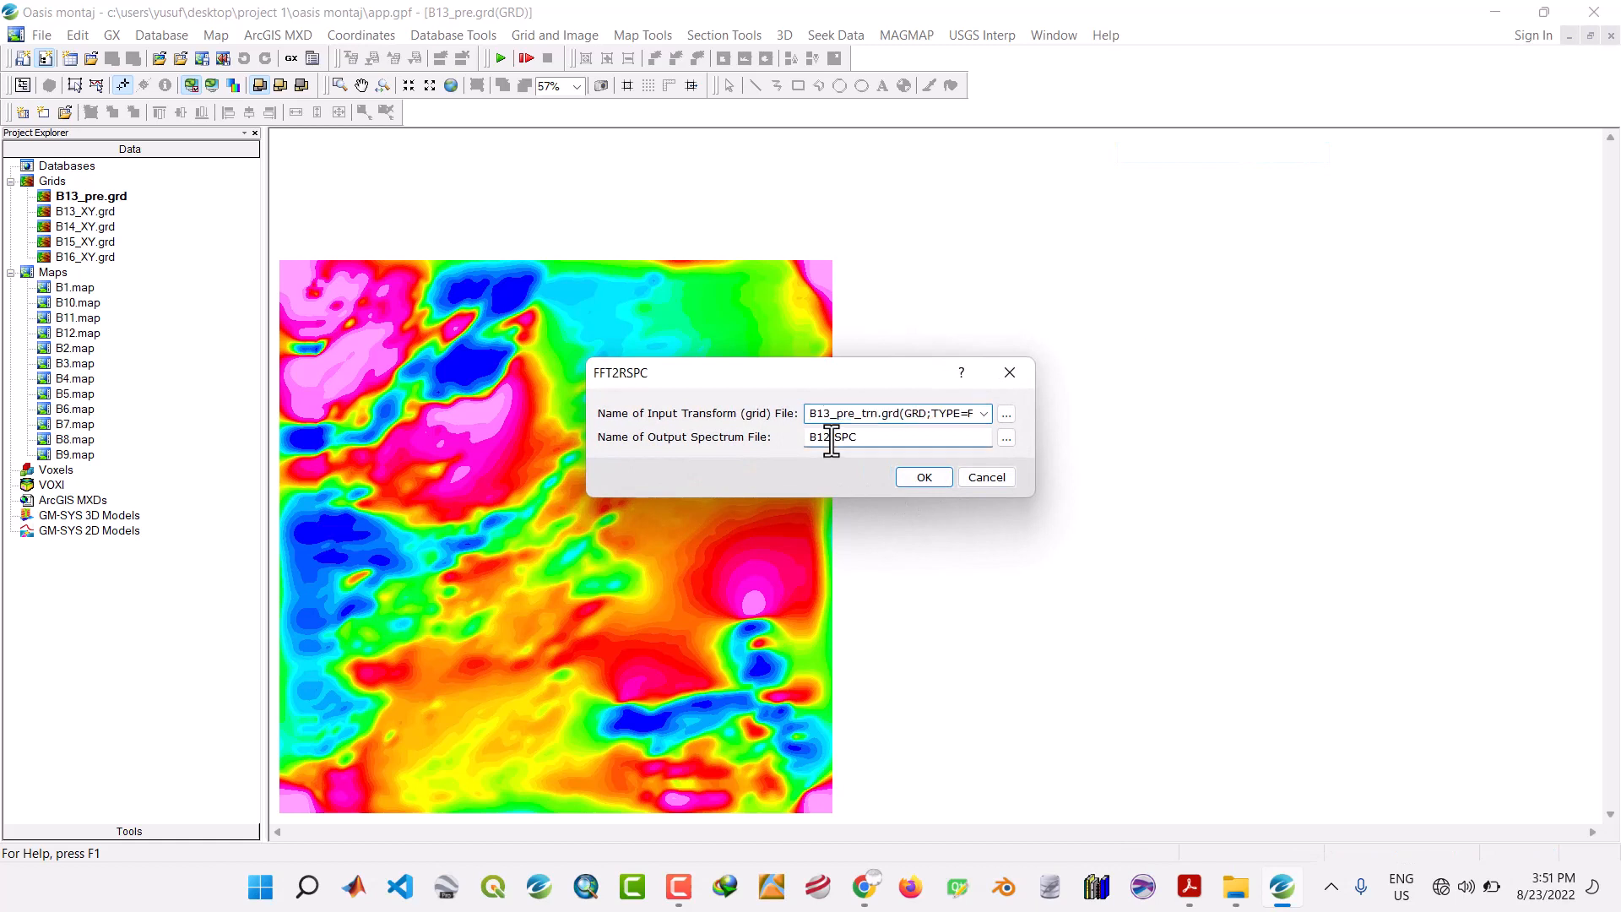
left_click(914, 474)
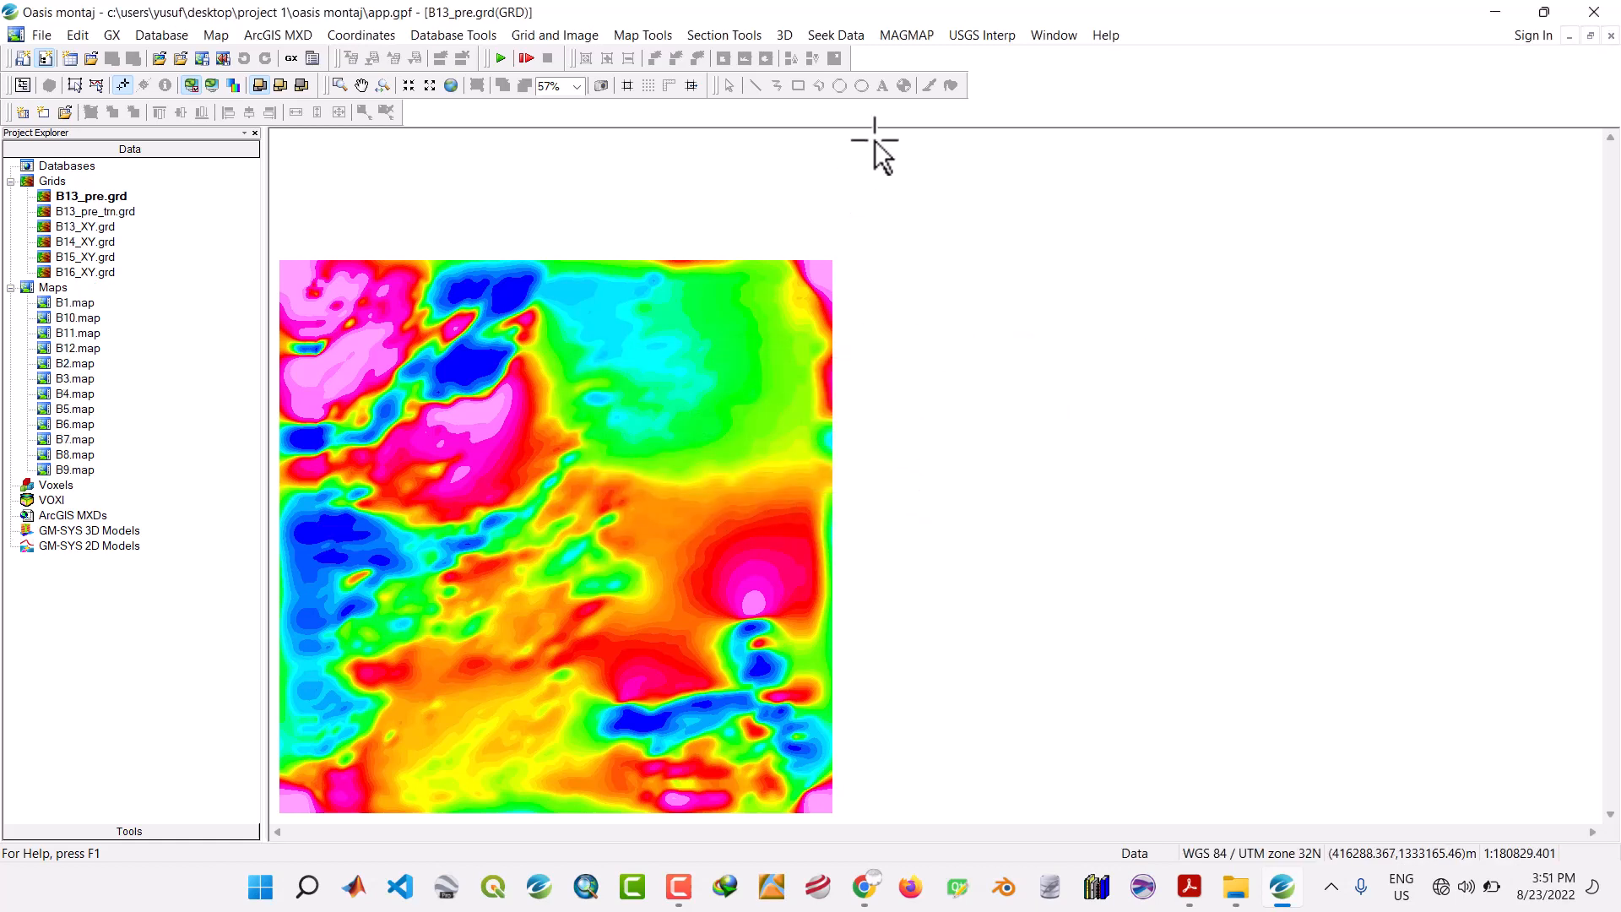
Display the radially averaged power spectrum from B13.SPC as a spectrum map.
left_click(904, 39)
mouse_move(939, 137)
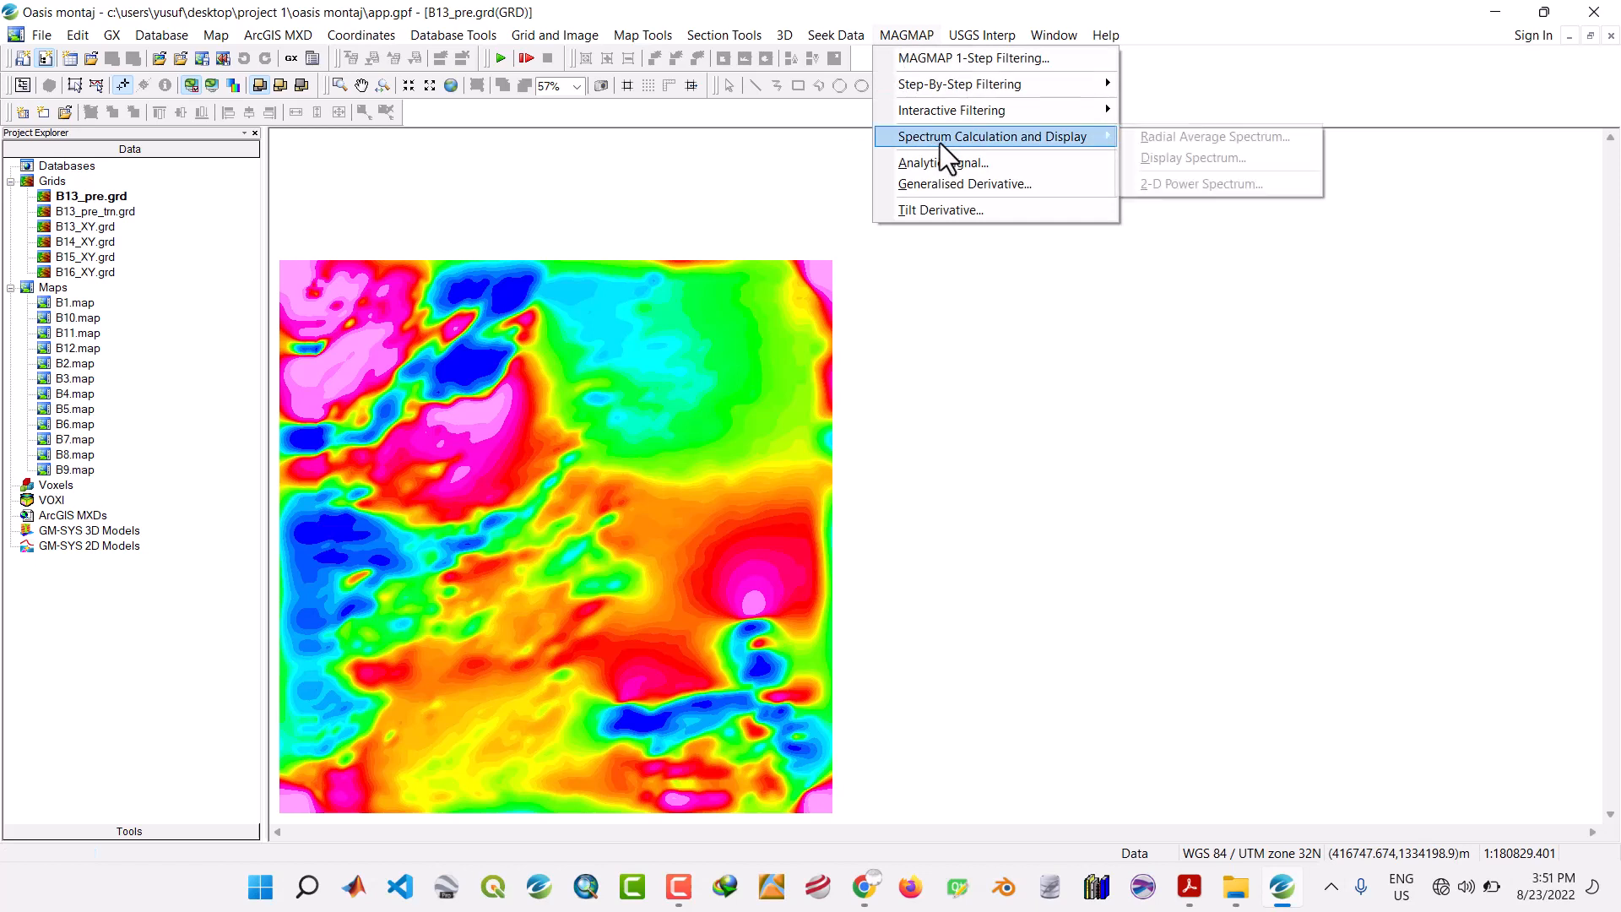
left_click(1214, 151)
left_click(863, 466)
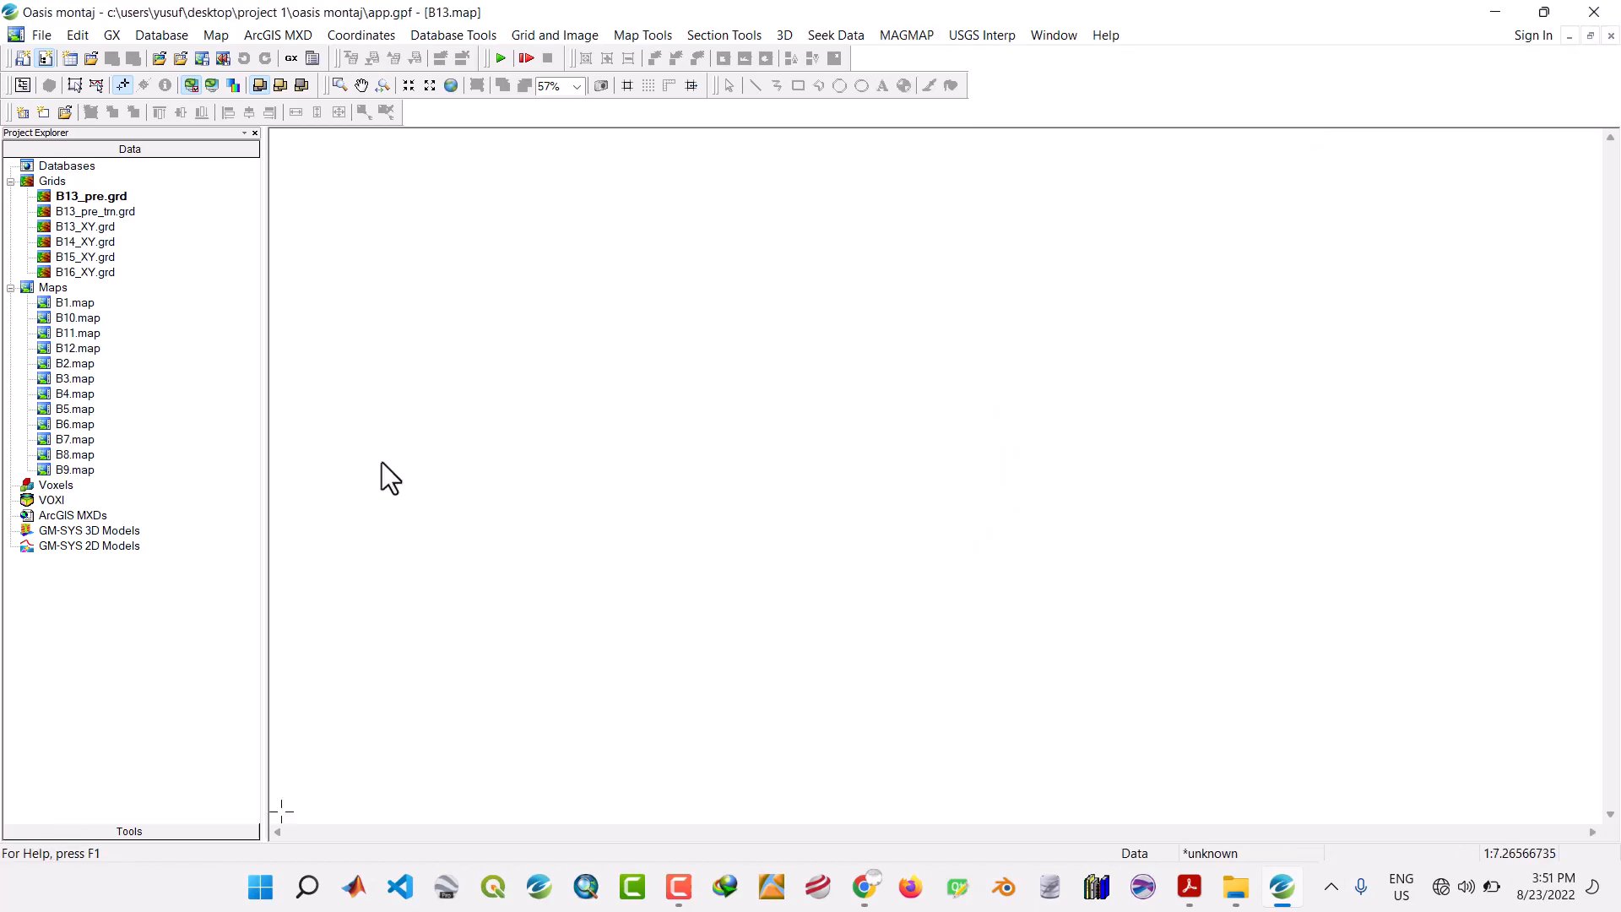
Remove the B13_pre.grd, B13_pre_trn.grd and B13_XY.grd grids from the project.
left_click(78, 226)
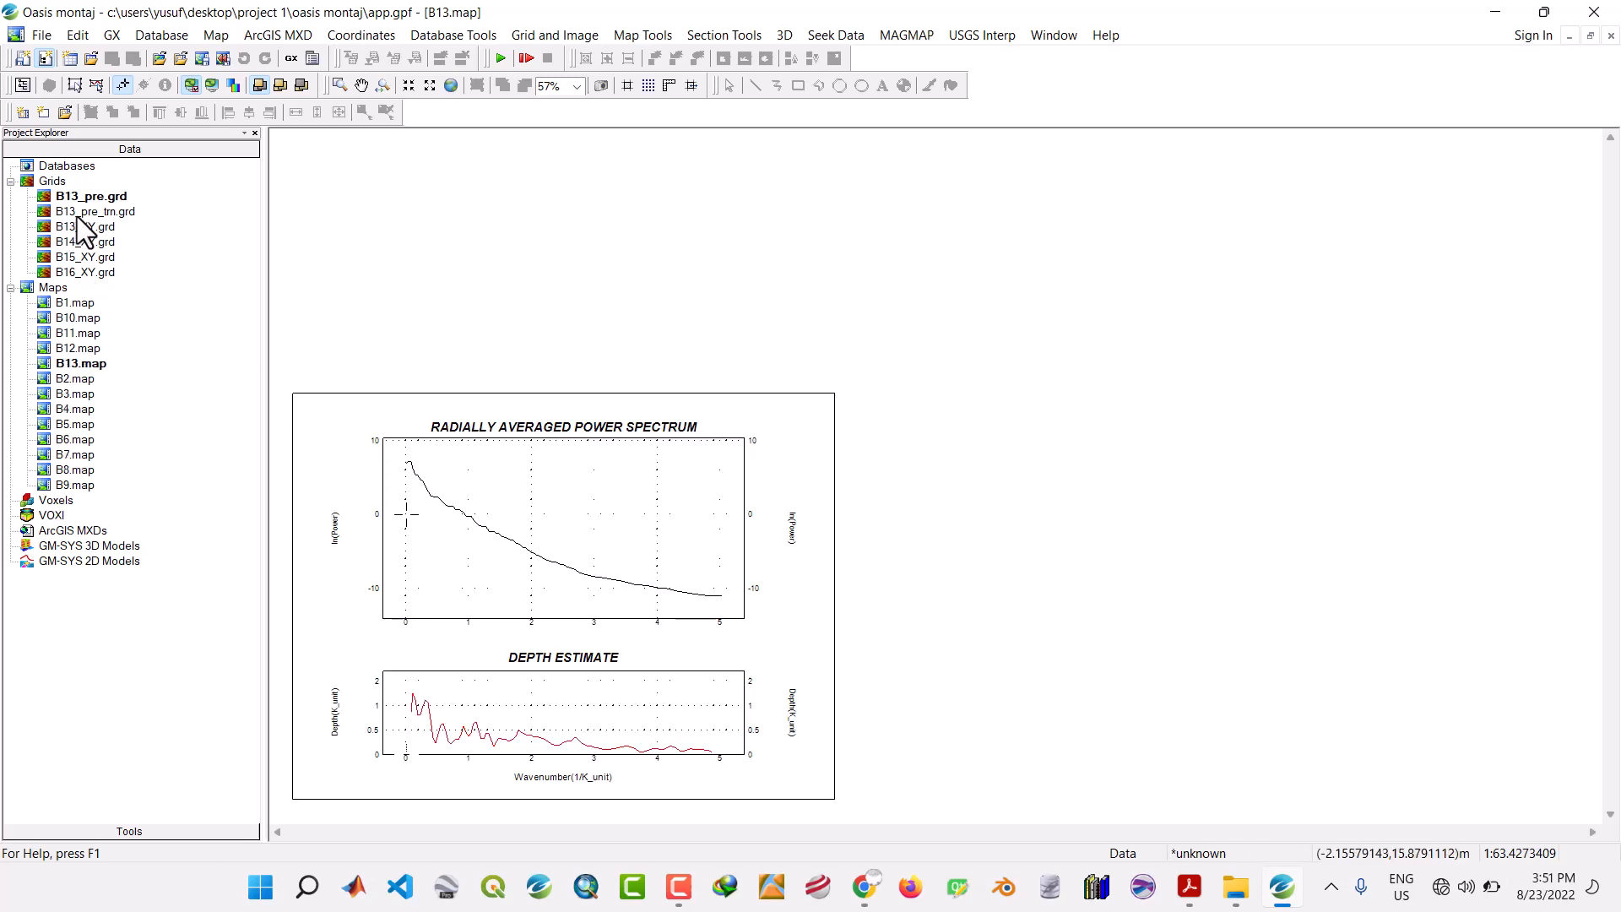
left_click(79, 211, "ctrl")
right_click(77, 194)
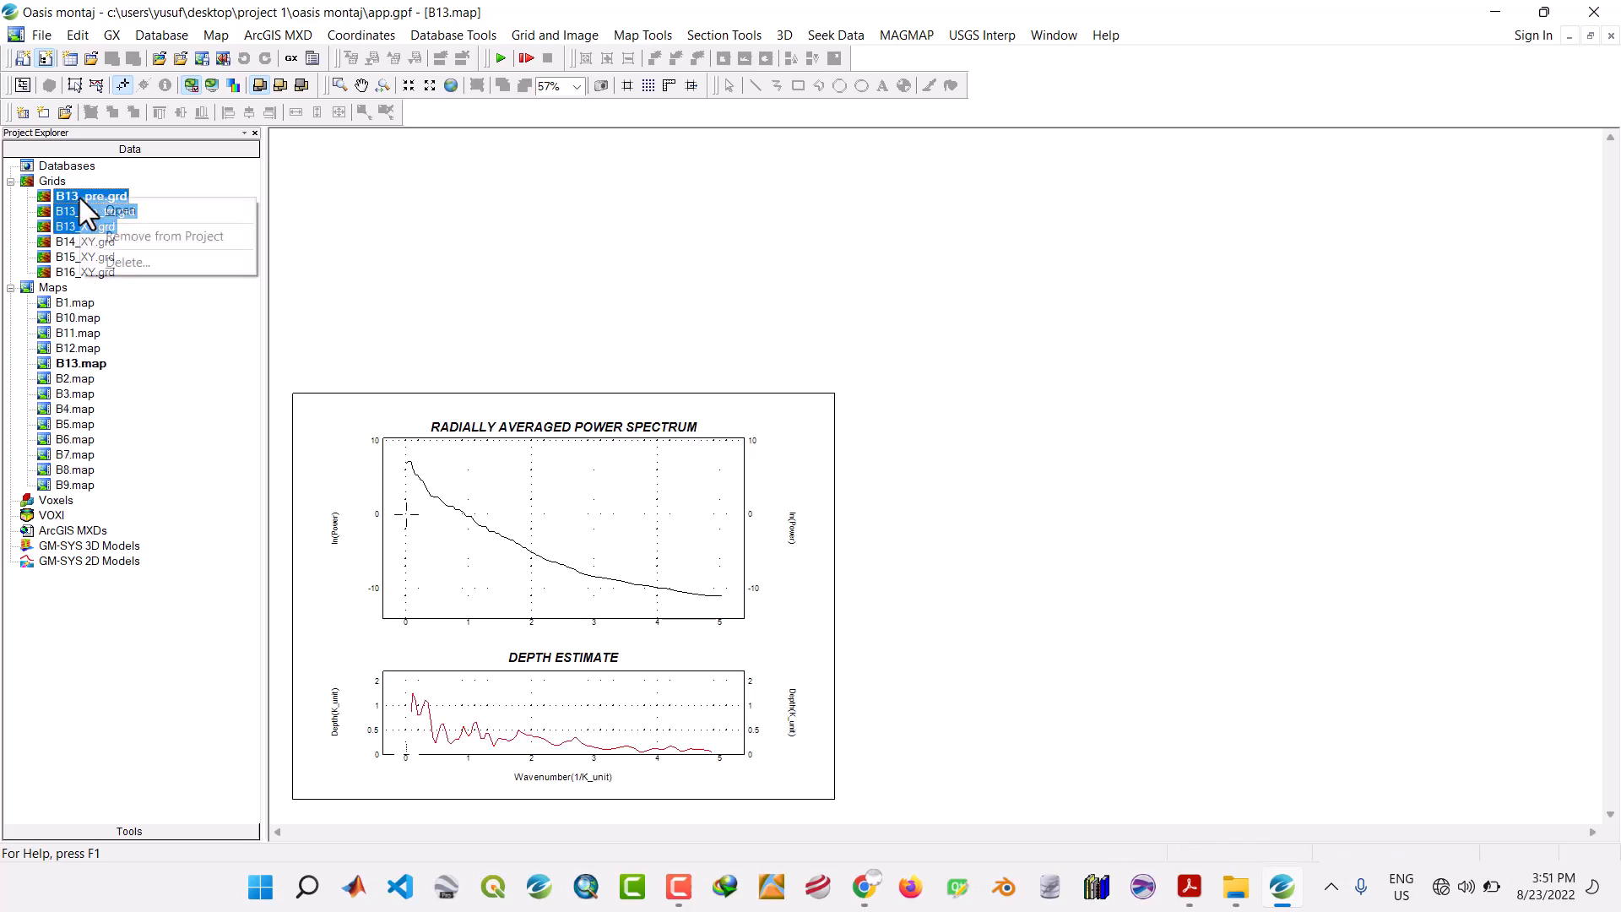
left_click(109, 230)
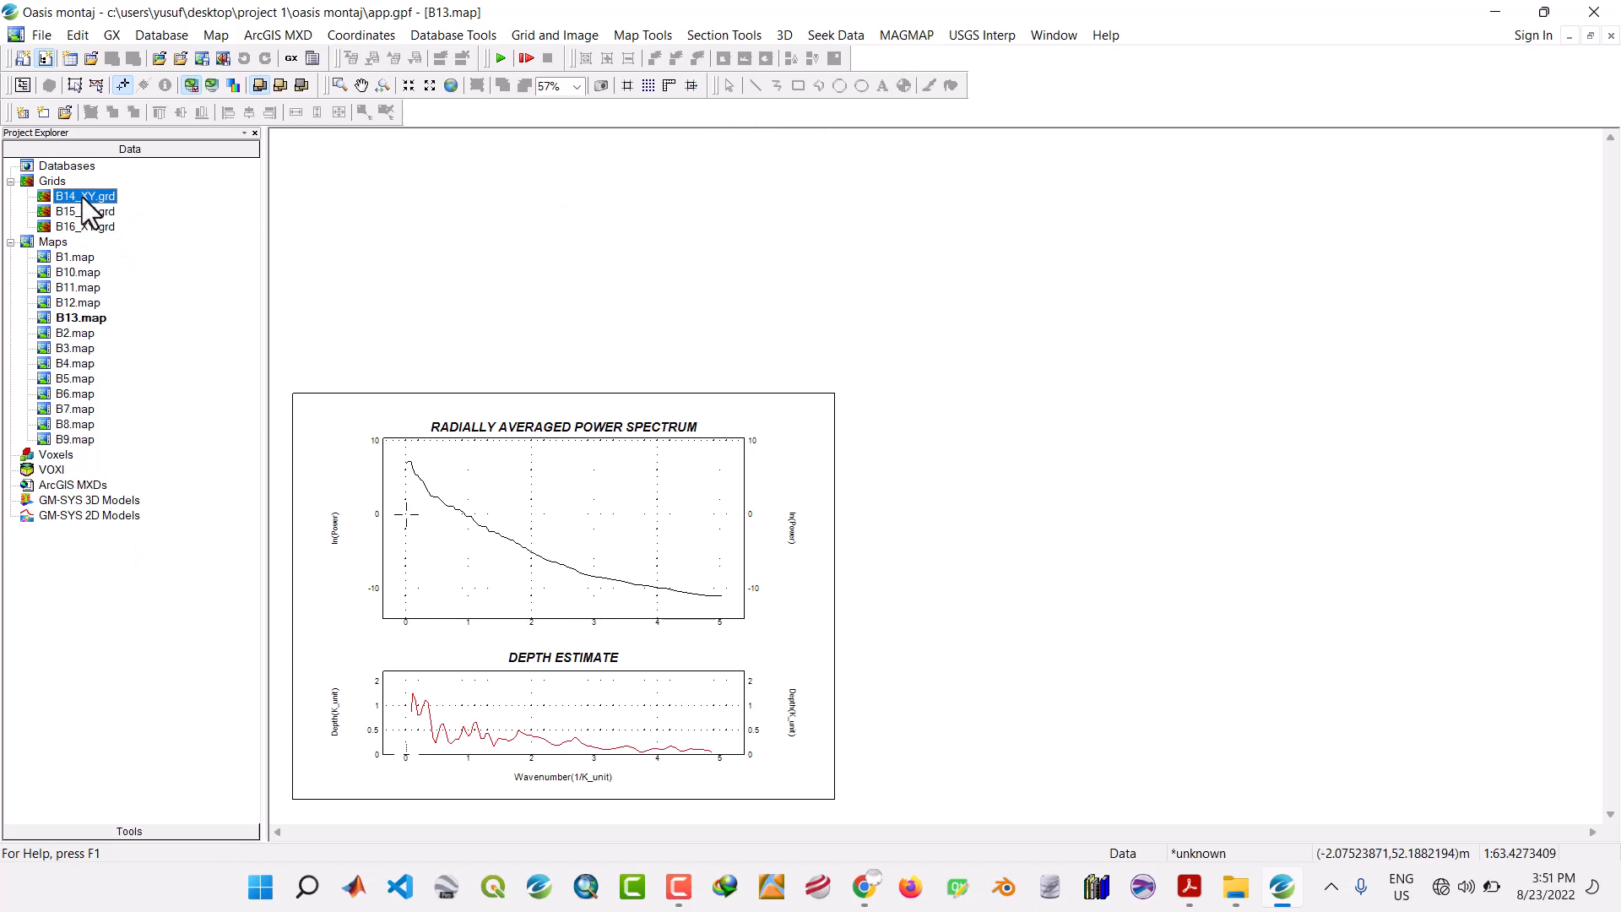
Open the B14_XY.grd grid and prepare it for FFT, naming the pre-processed output grid B14_pre.grd.
double_click(82, 196)
left_click(894, 39)
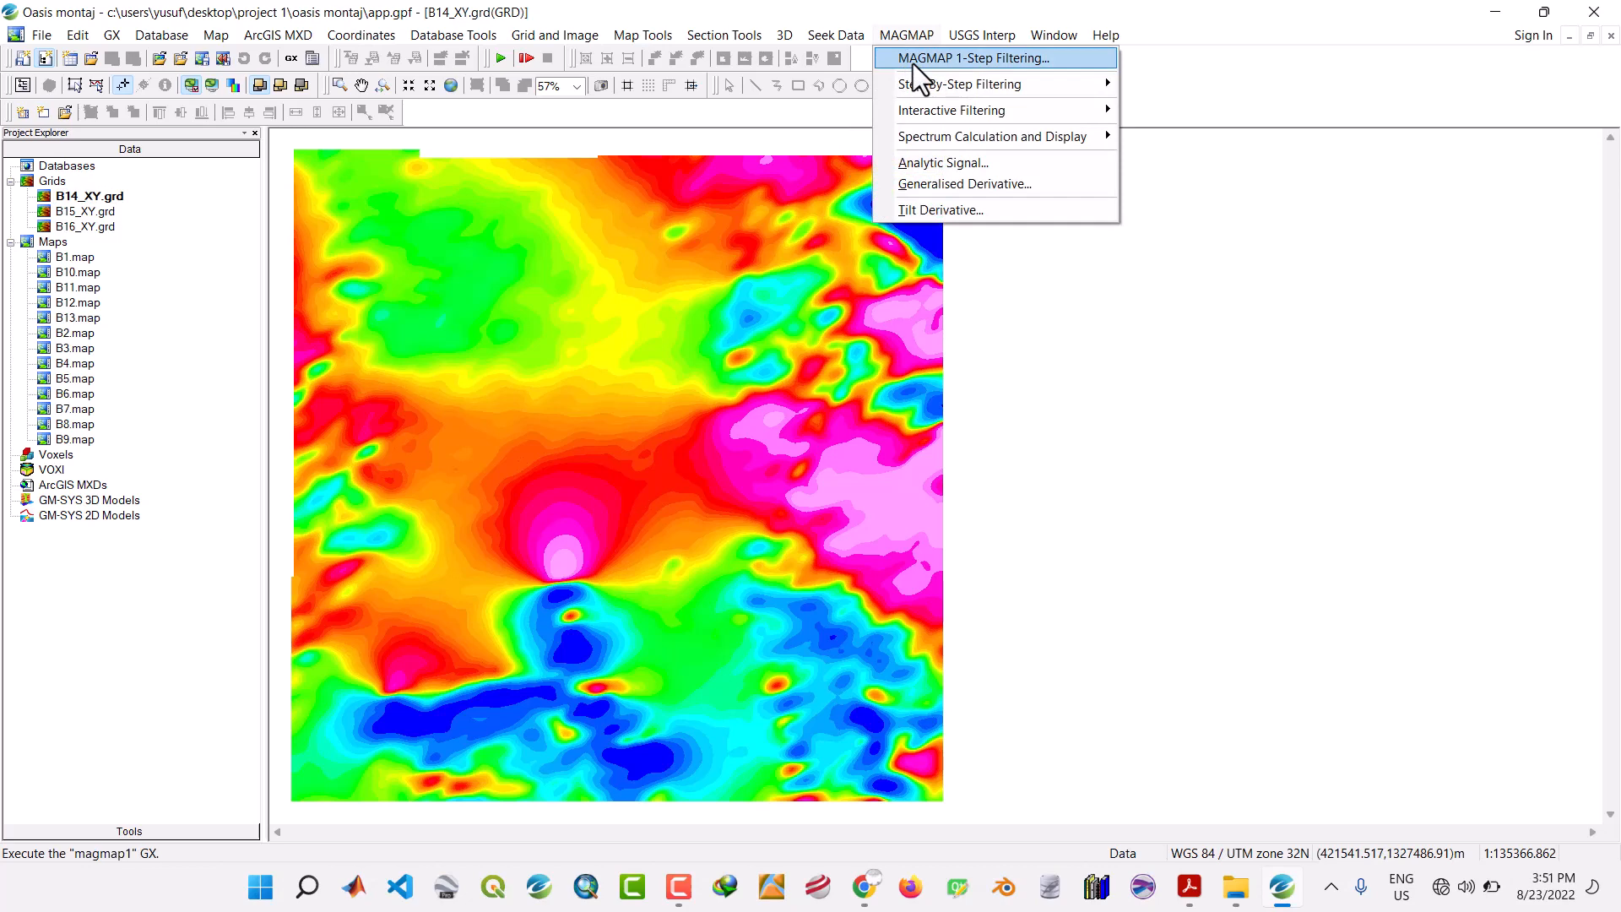
mouse_move(931, 115)
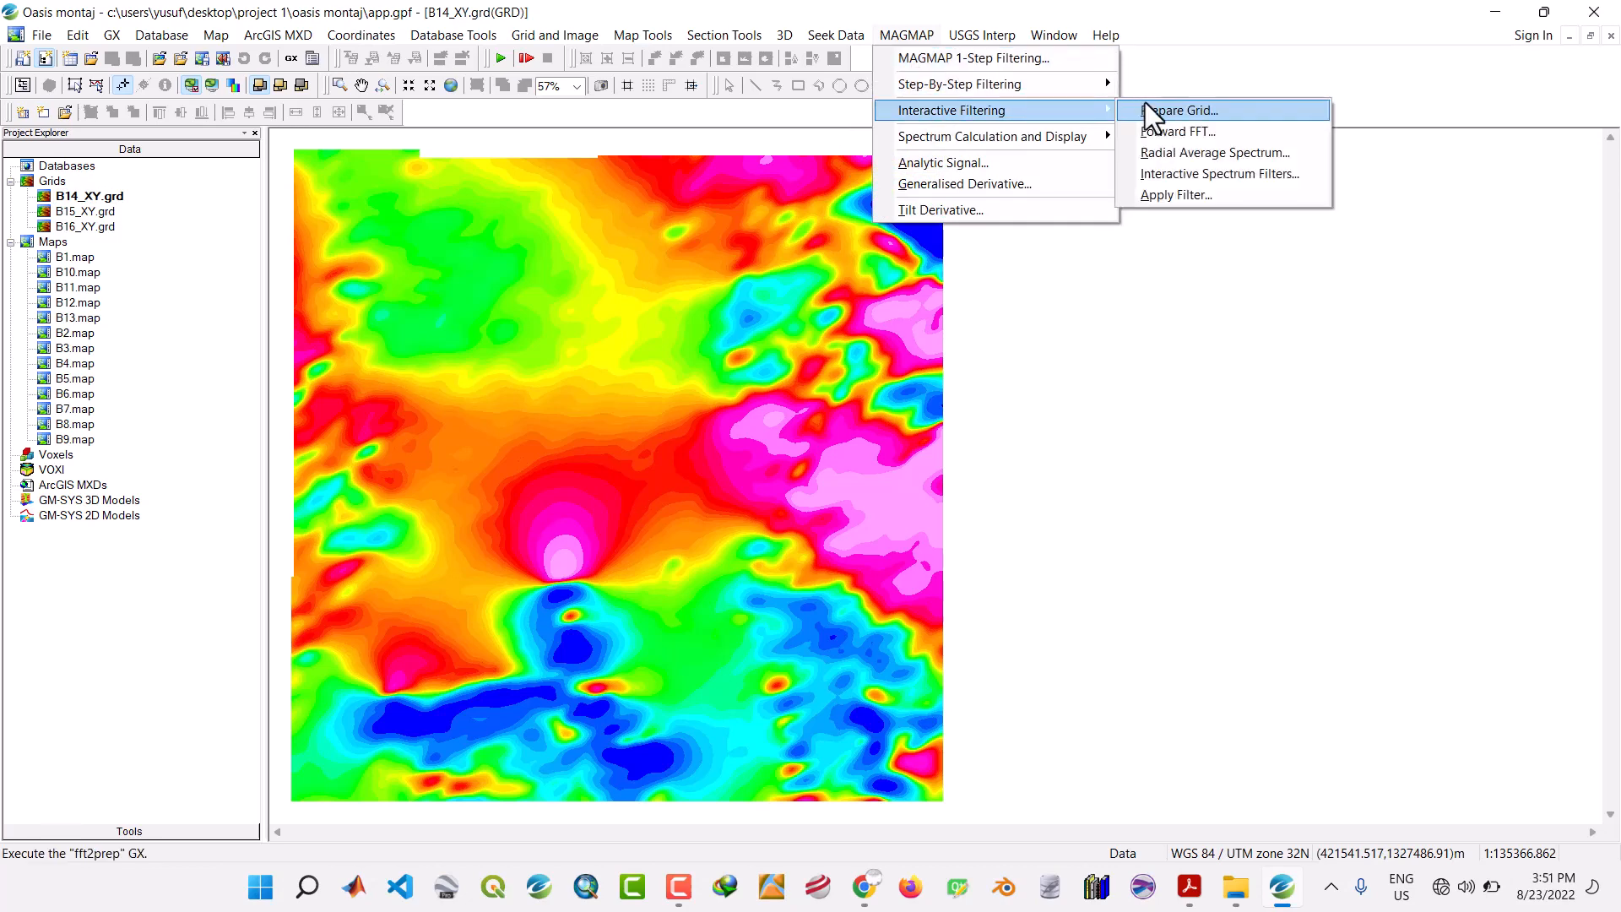
left_click(1144, 107)
left_click(1000, 320)
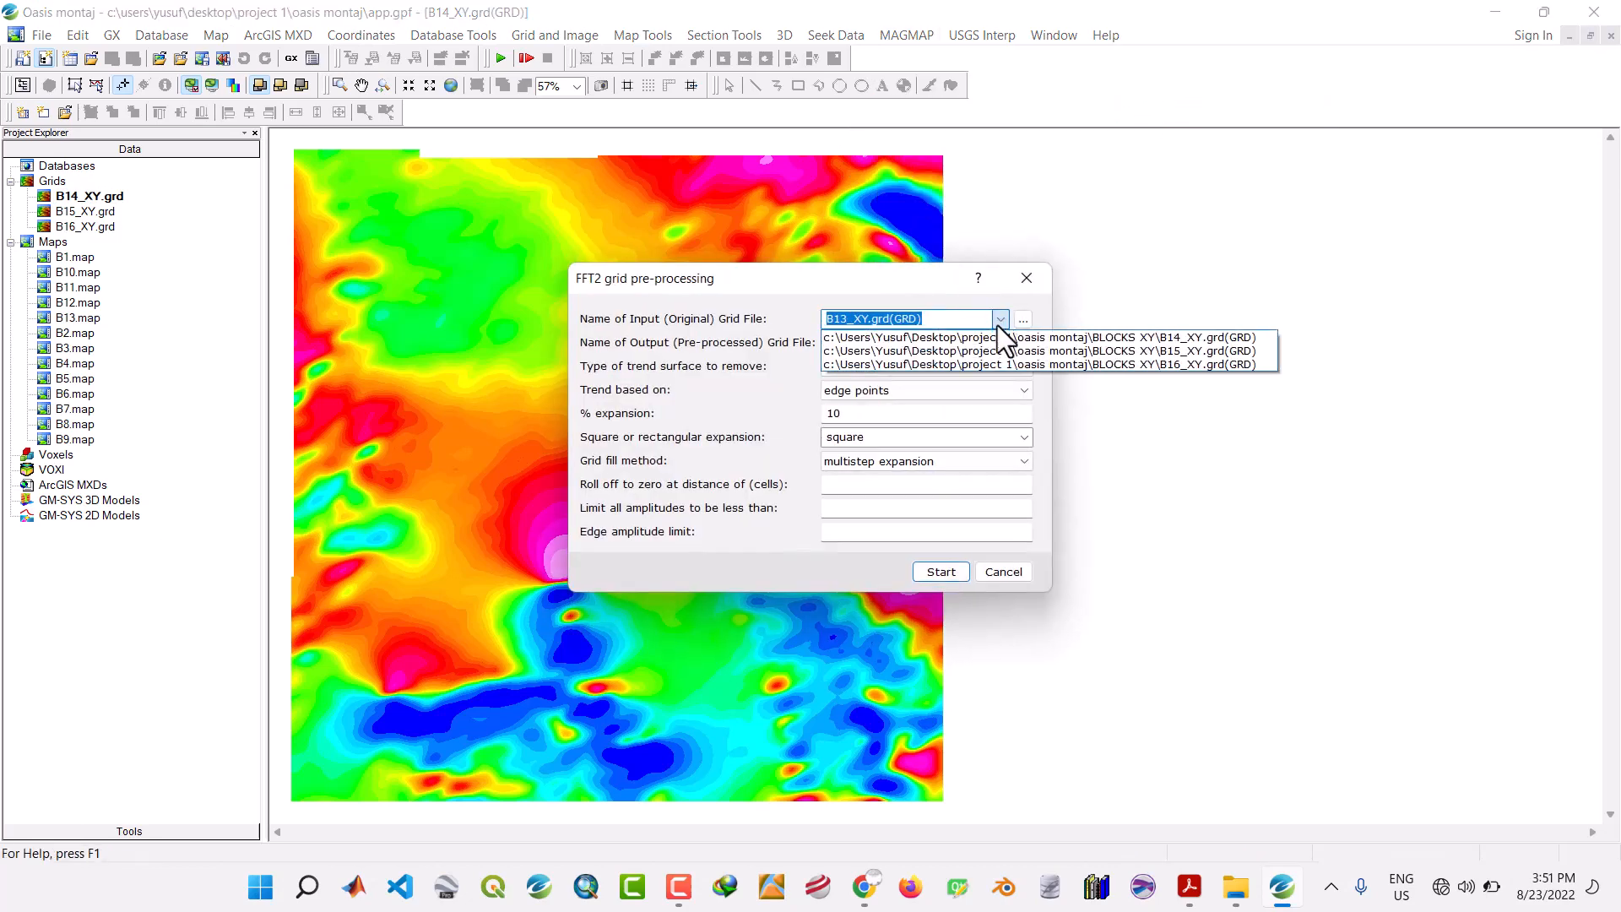
left_click(1023, 338)
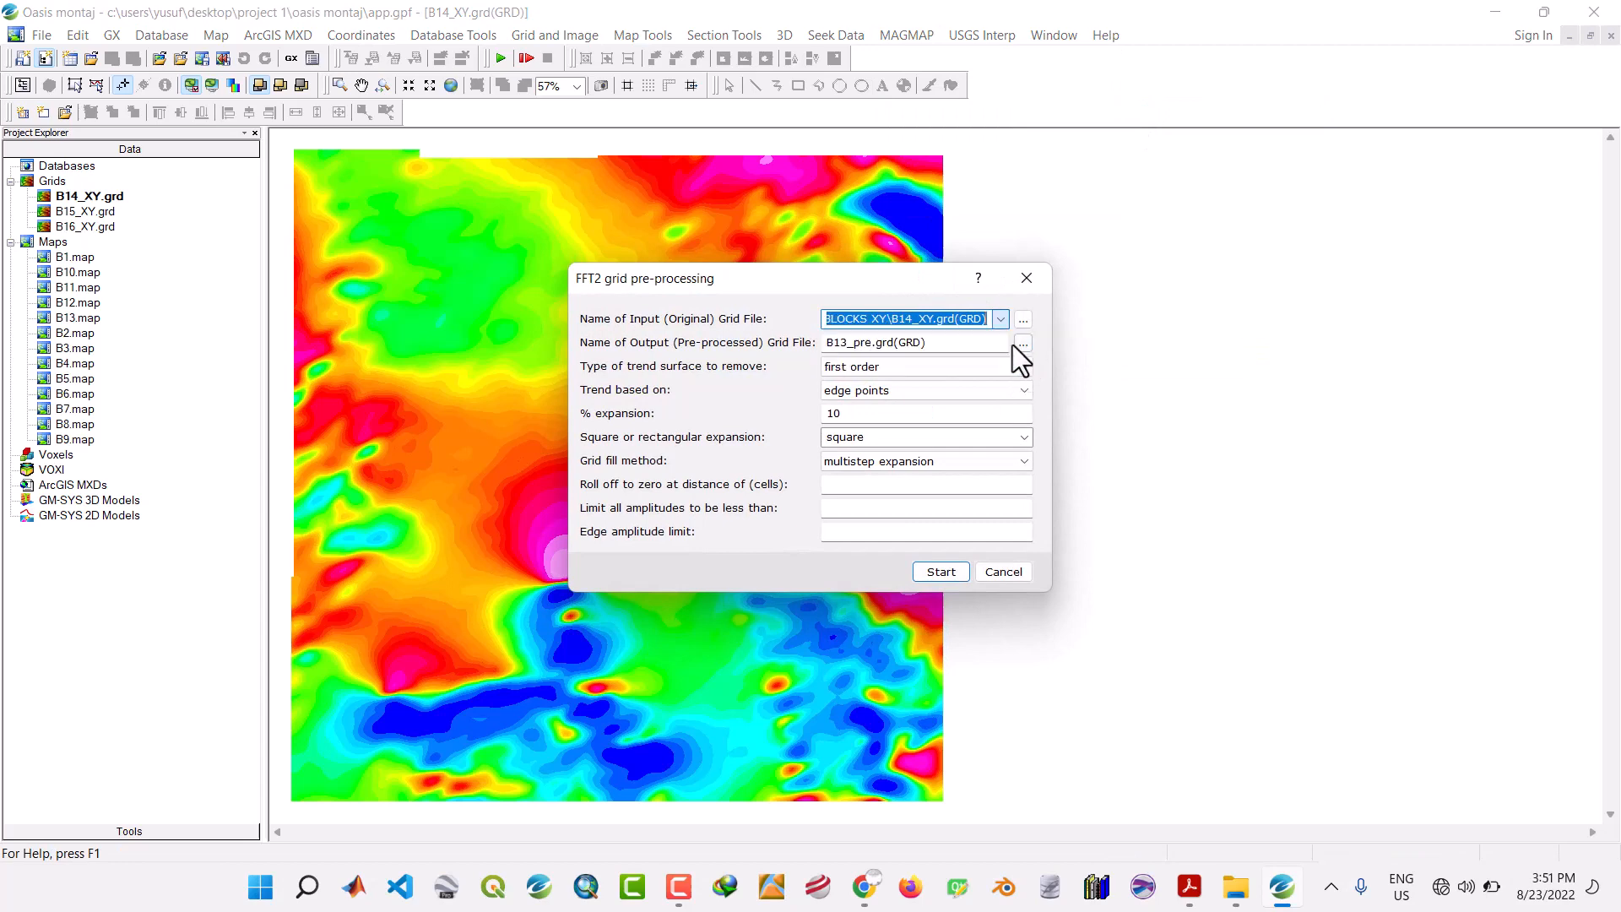
left_click(848, 342)
key("BackSpace")
type("4")
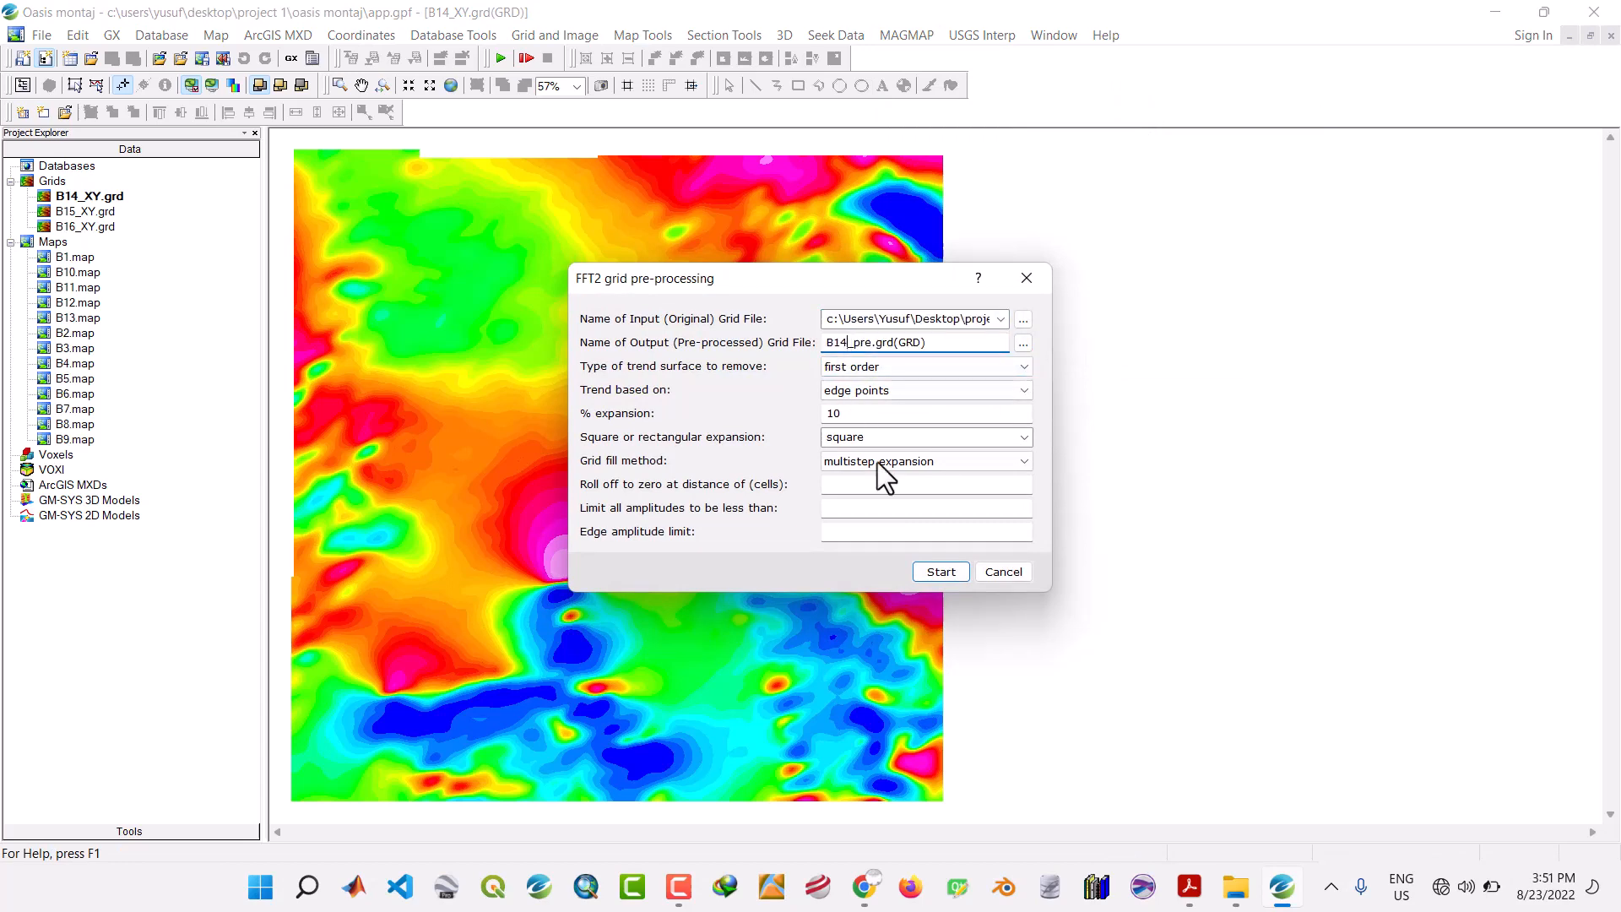
left_click(930, 570)
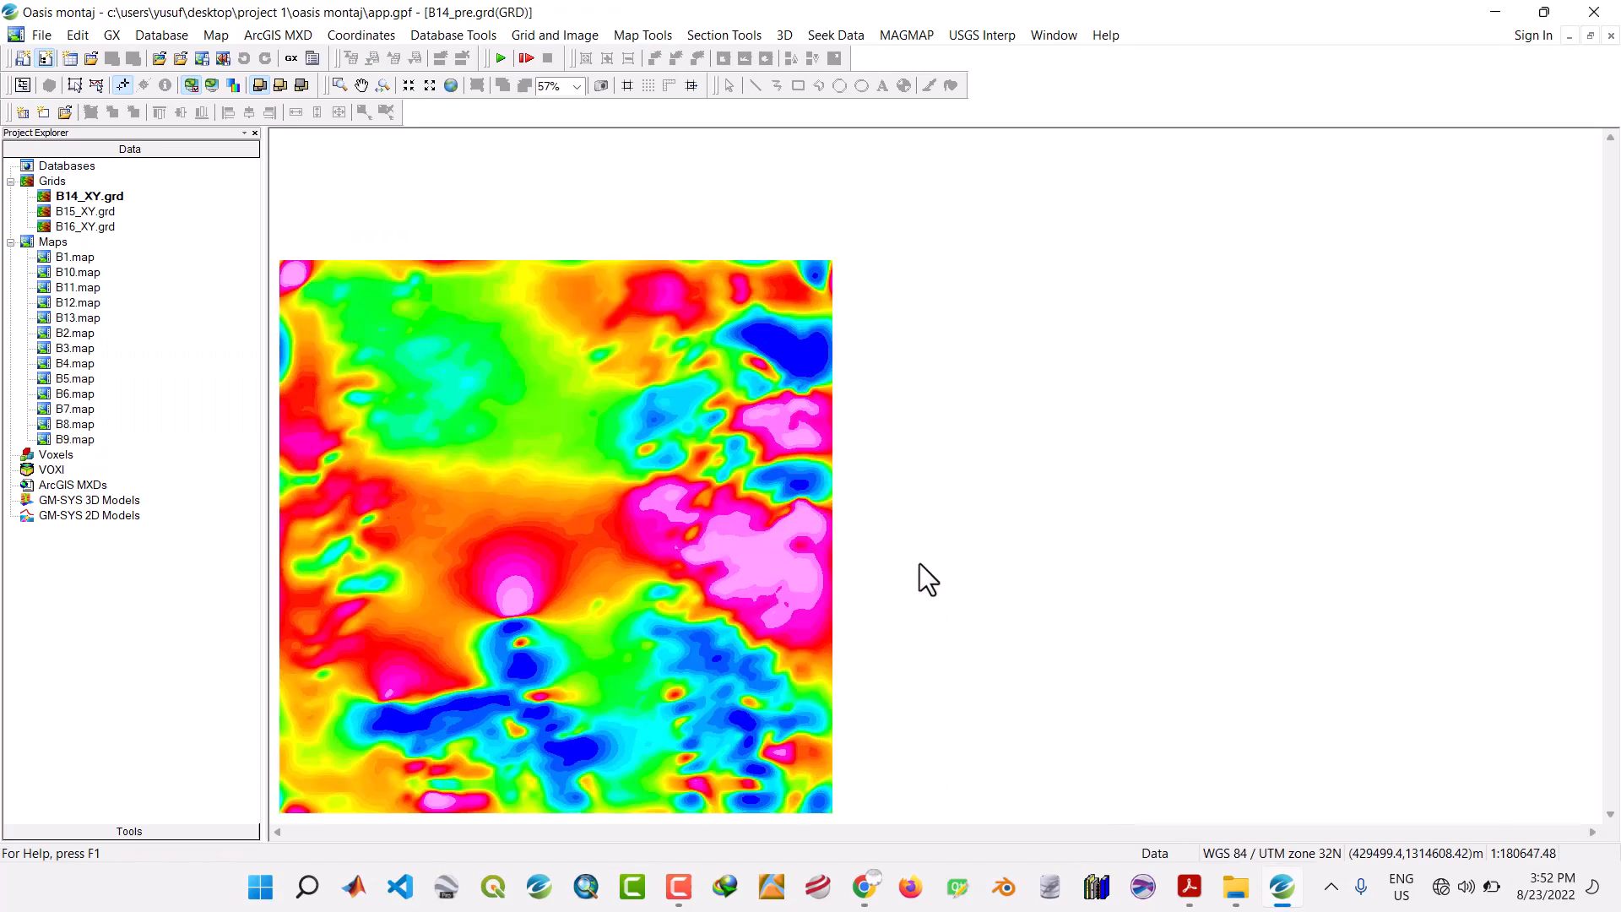
Run the Forward FFT on the pre-processed grid B14_pre.grd.
left_click(905, 37)
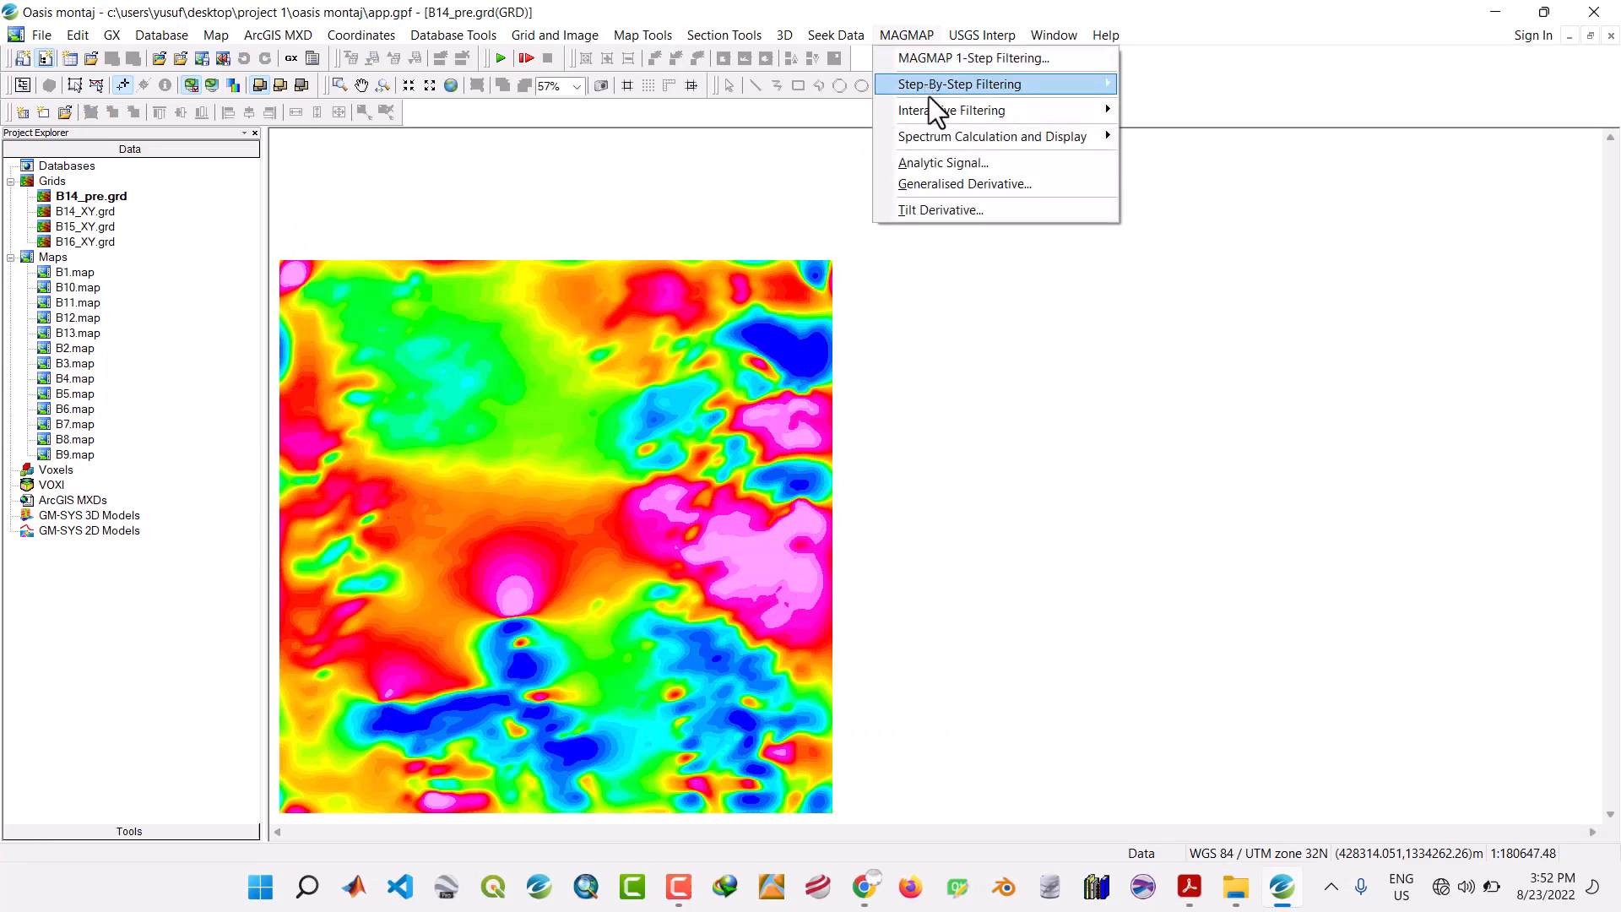
mouse_move(932, 109)
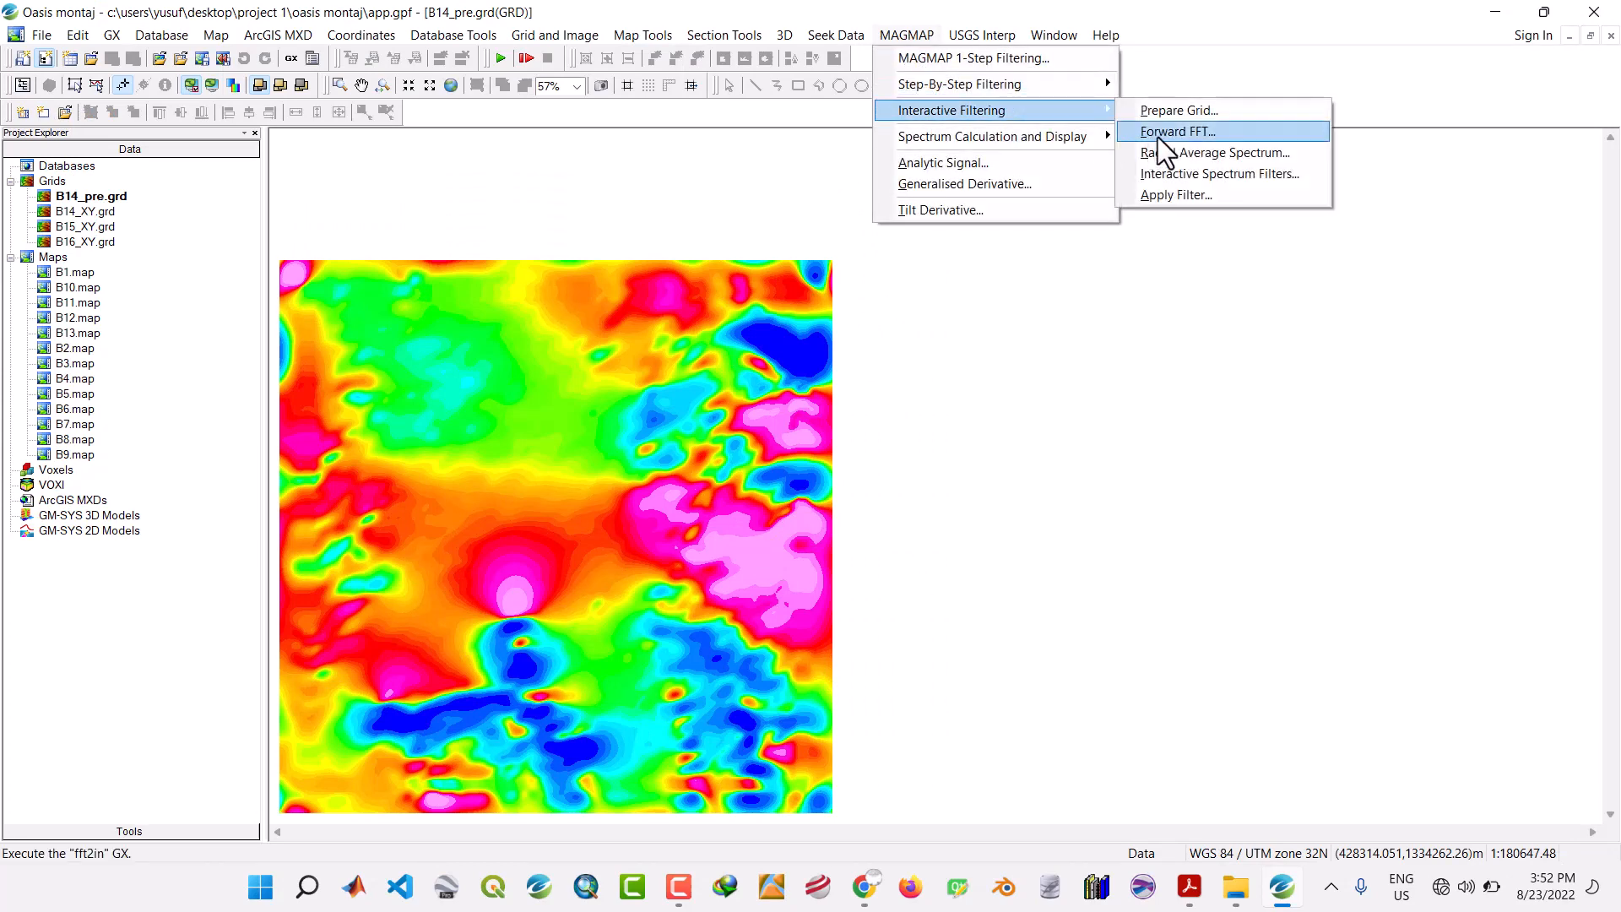
left_click(1158, 133)
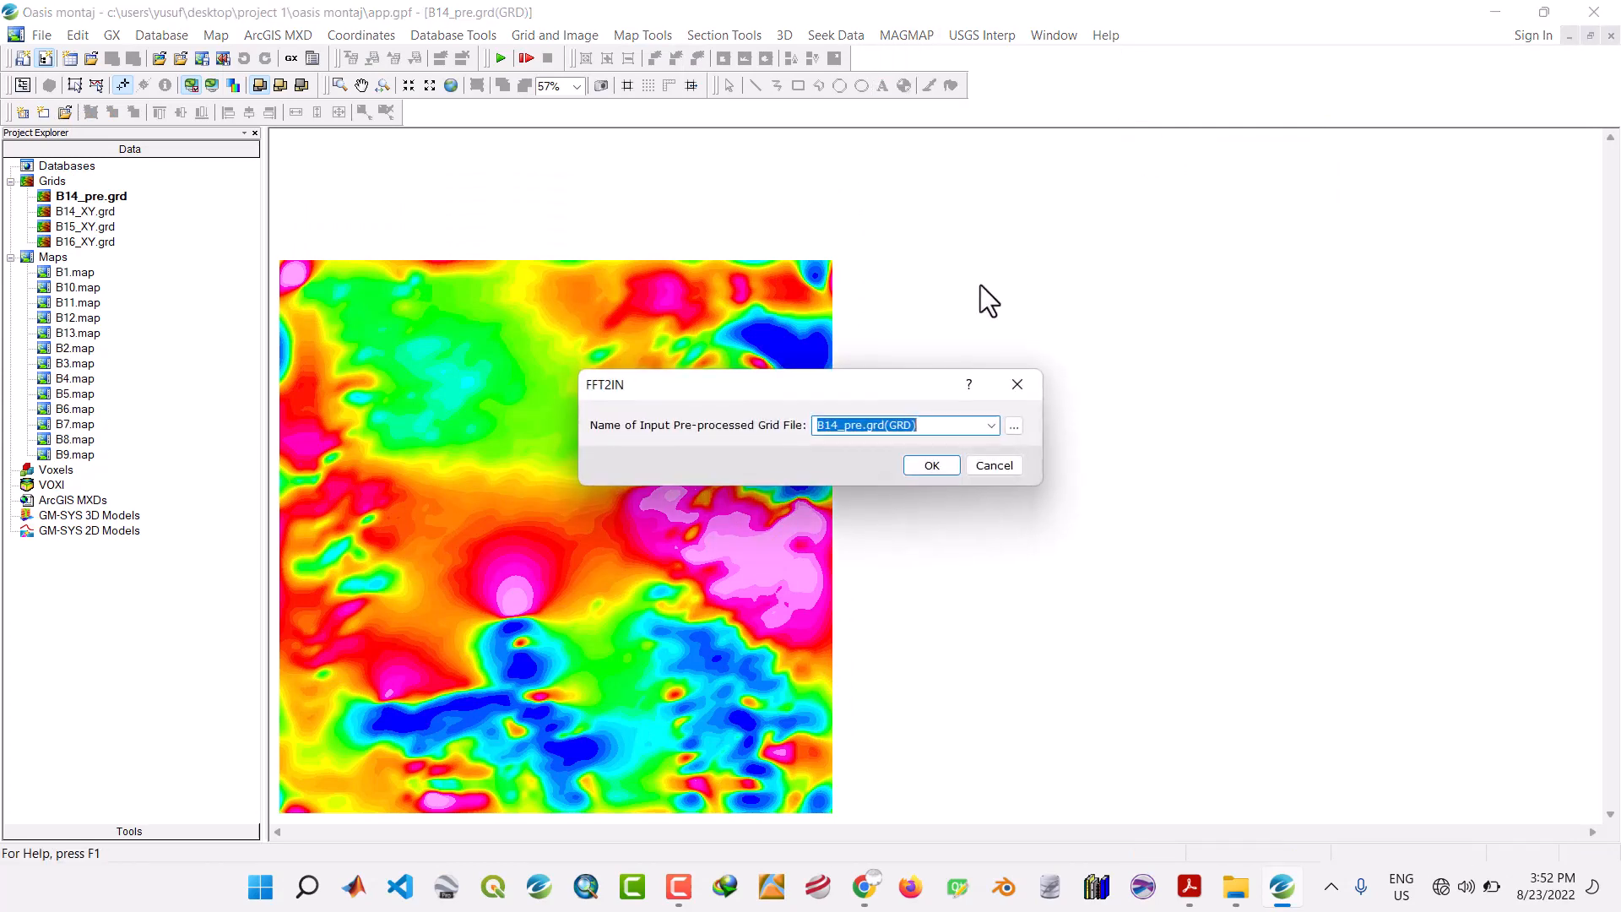
left_click(923, 463)
Calculate the radial average spectrum of the B14_pre_trn.grd transform, naming the output spectrum file B14.SPC.
left_click(905, 32)
mouse_move(940, 111)
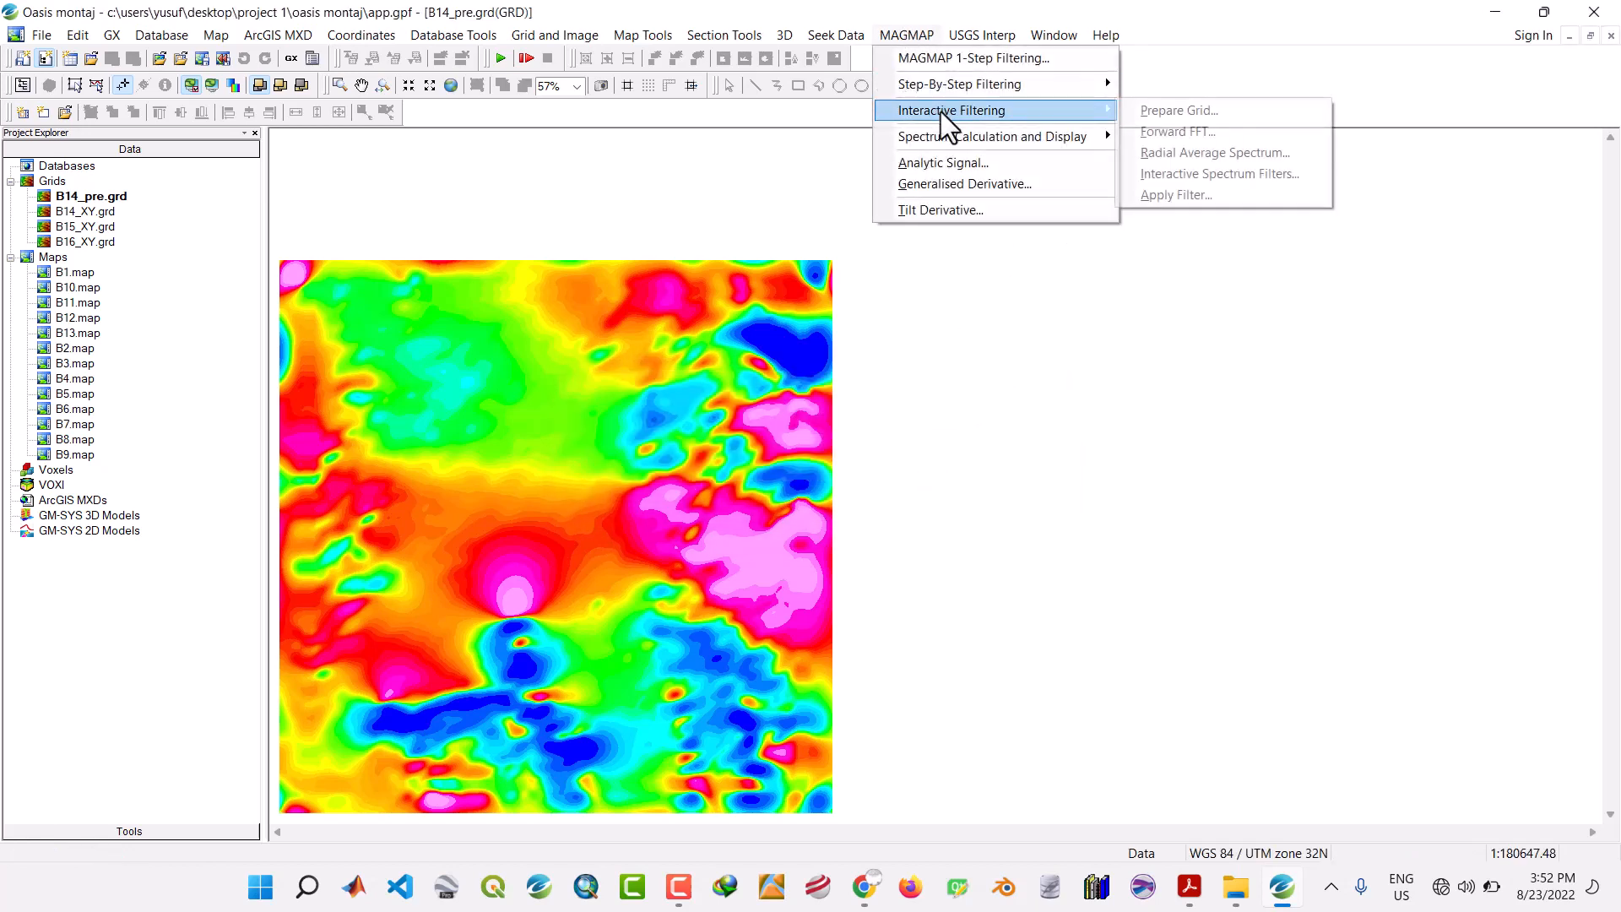
left_click(1227, 153)
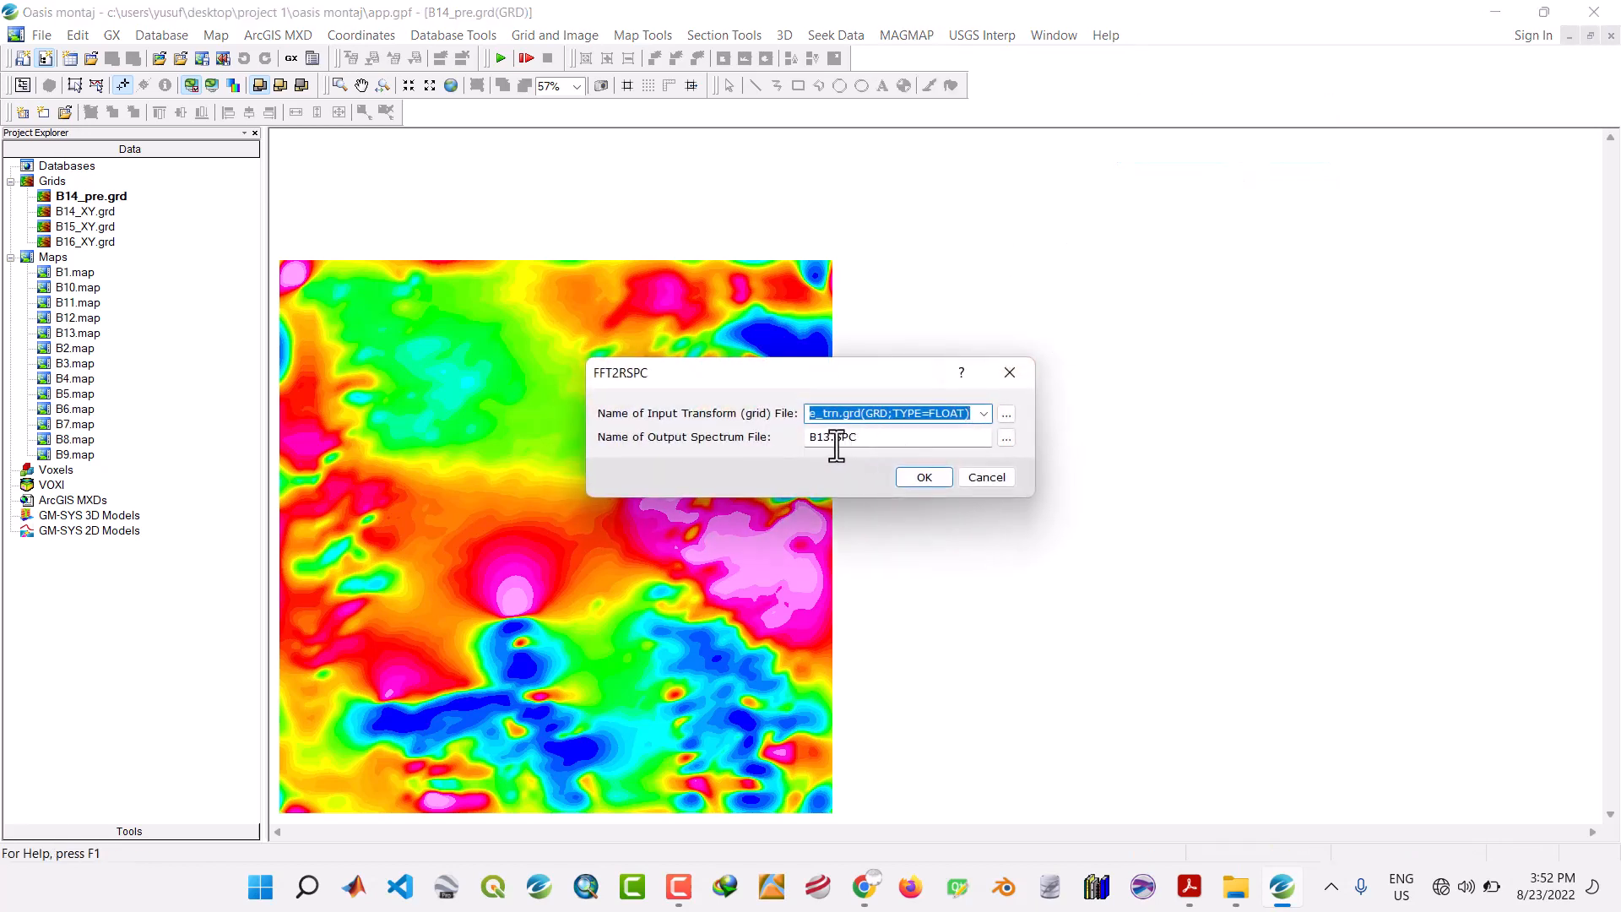
left_click(832, 438)
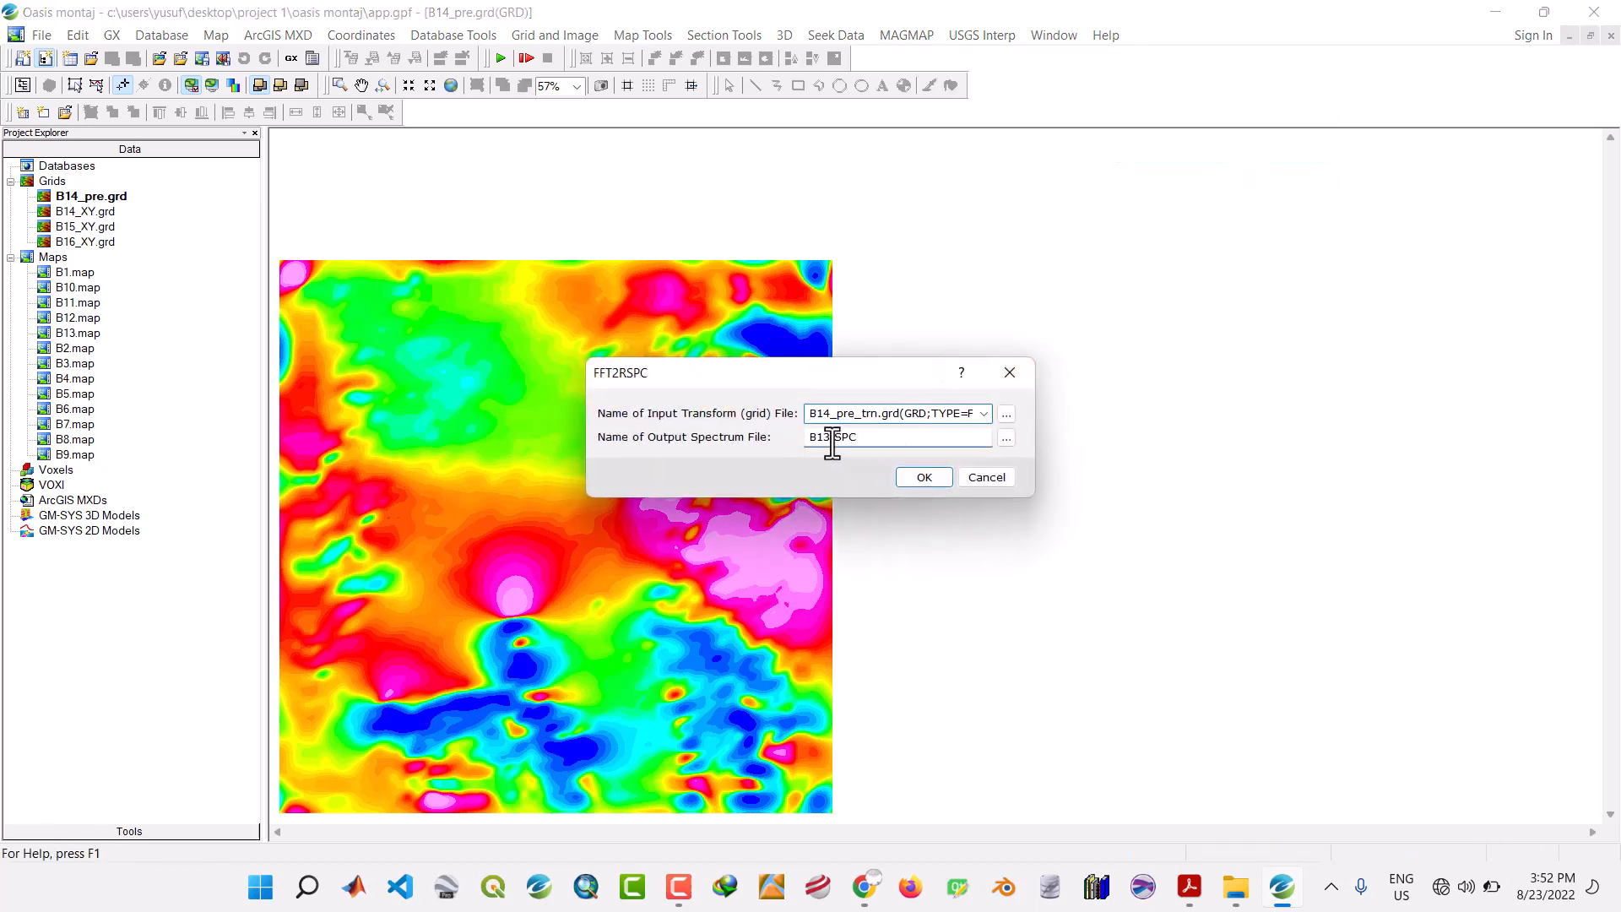
left_click(923, 478)
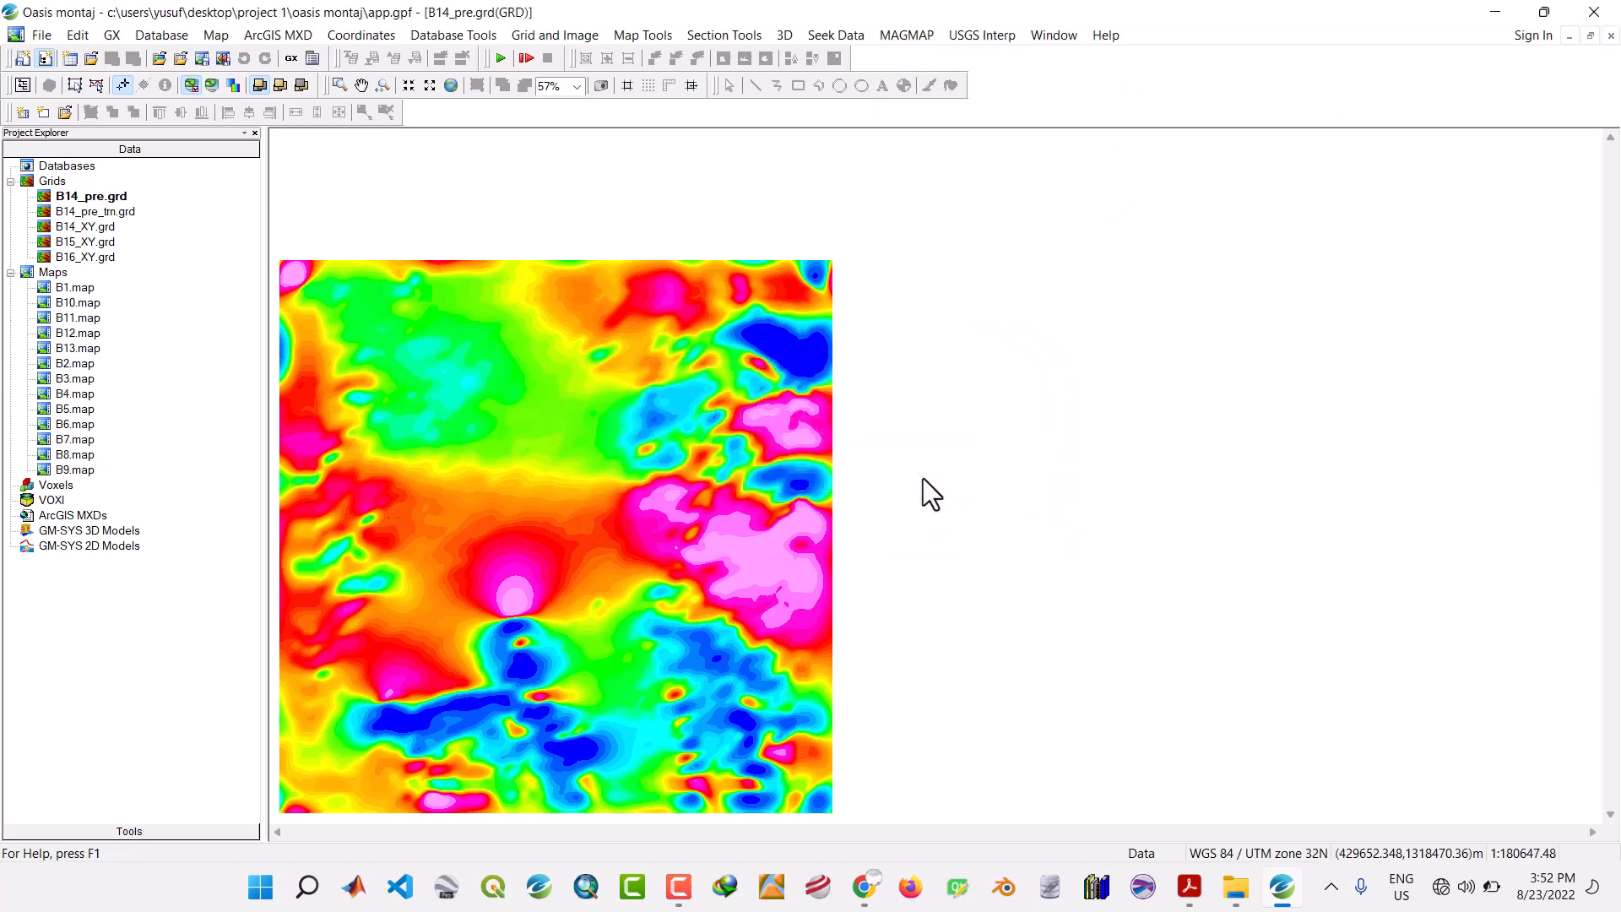
Display the radially averaged power spectrum from B14.SPC as a spectrum map.
left_click(904, 38)
mouse_move(929, 137)
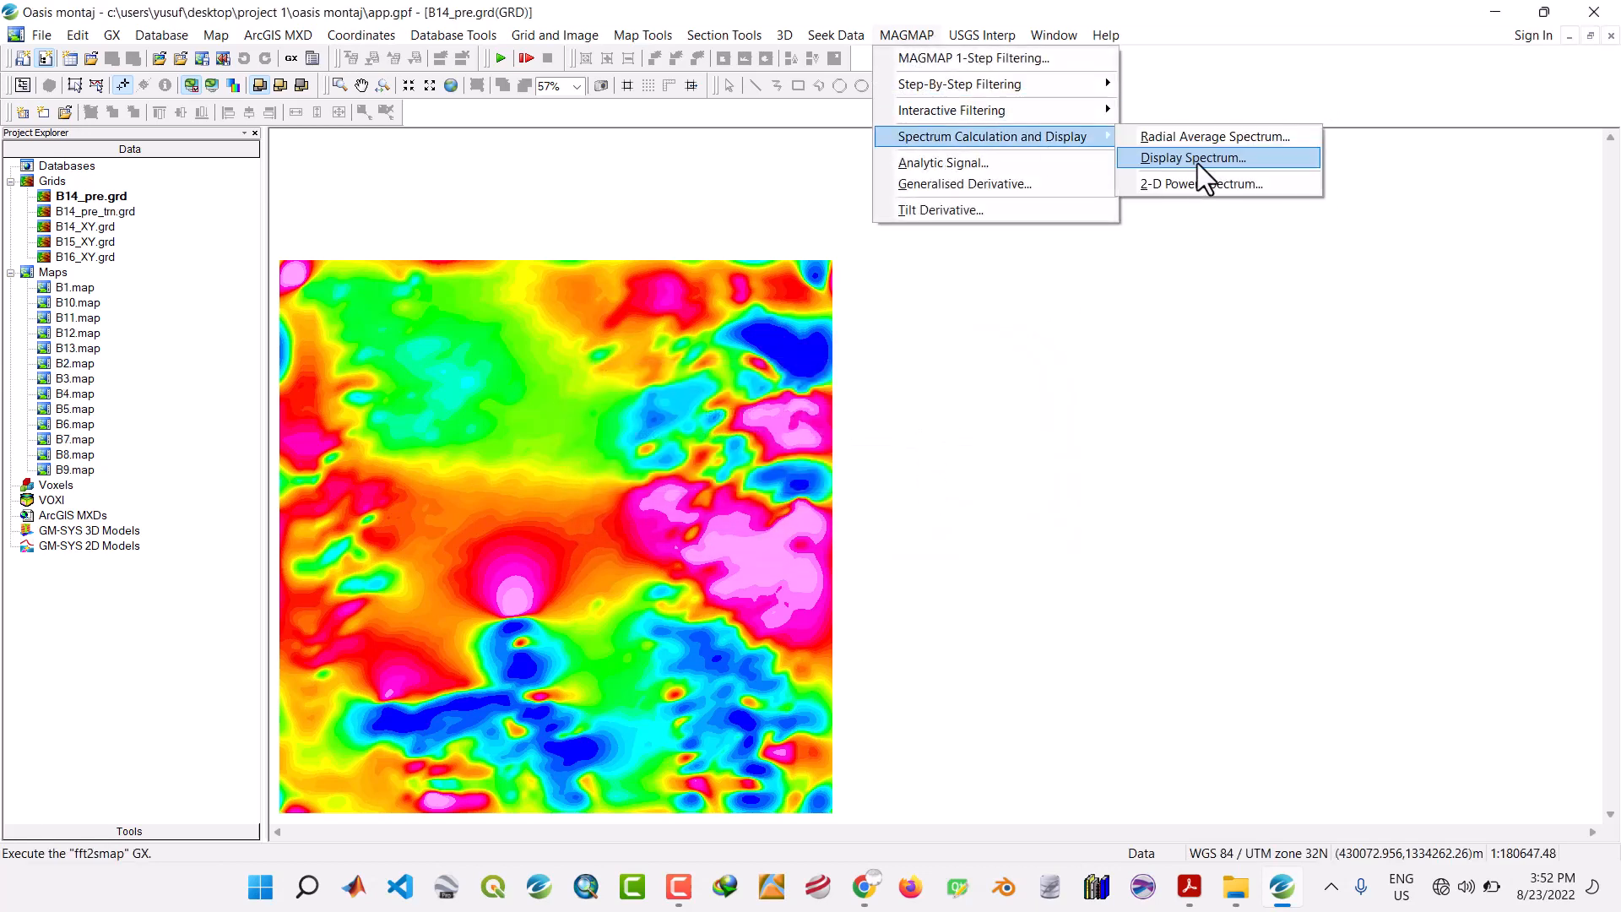
left_click(1197, 160)
left_click(865, 467)
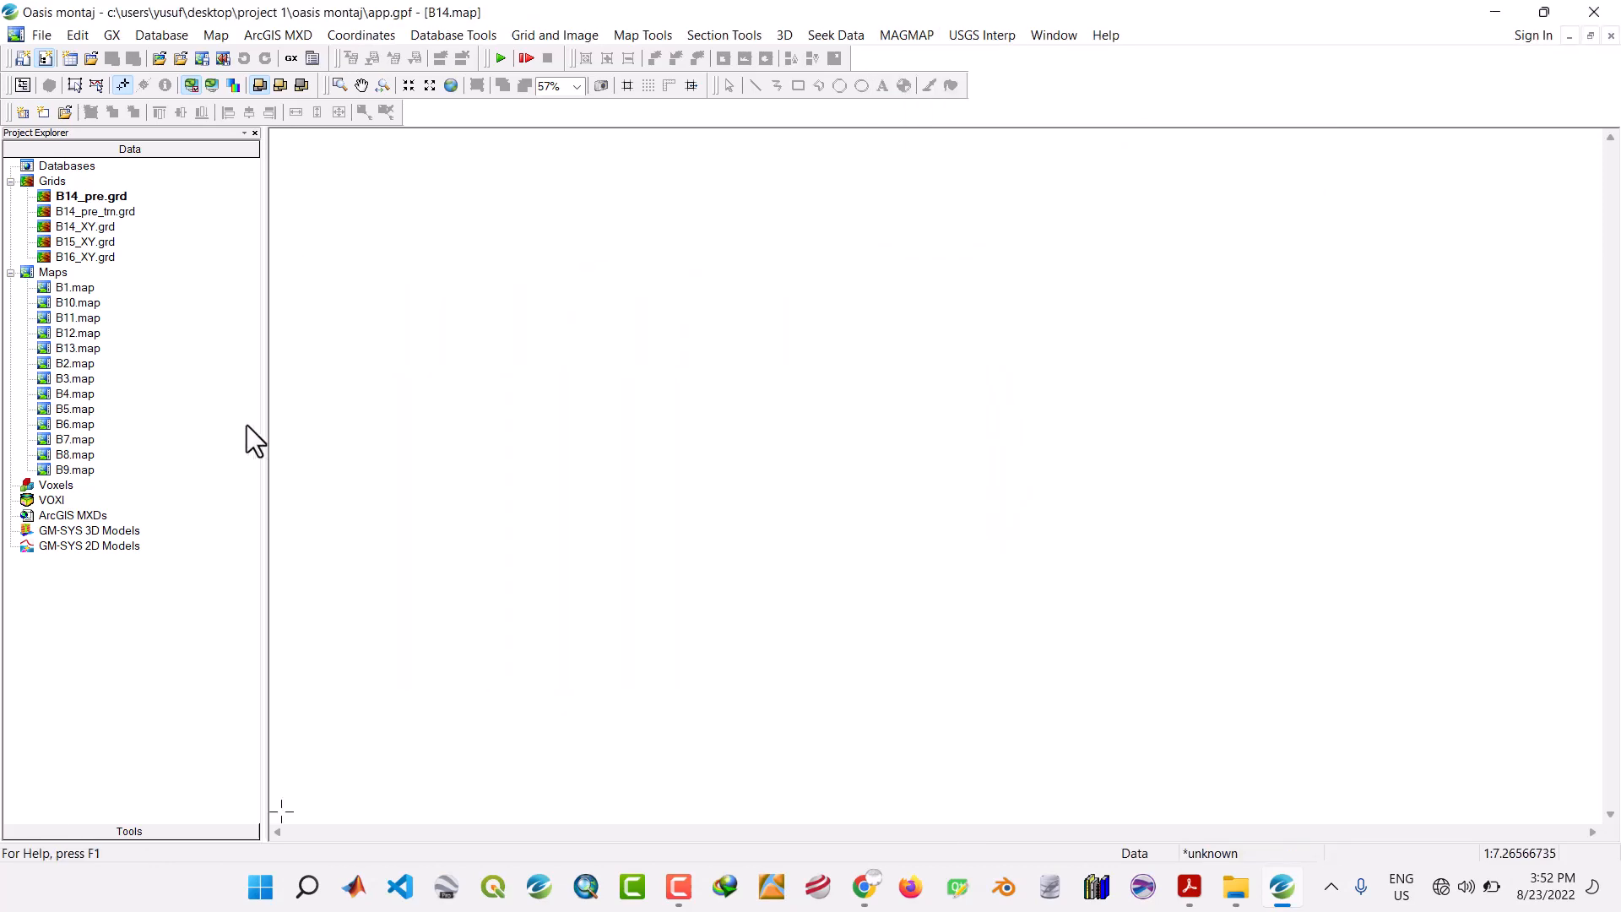
Remove the B14_pre.grd, B14_pre_trn.grd and B14_XY.grd grids from the project.
left_click(100, 227)
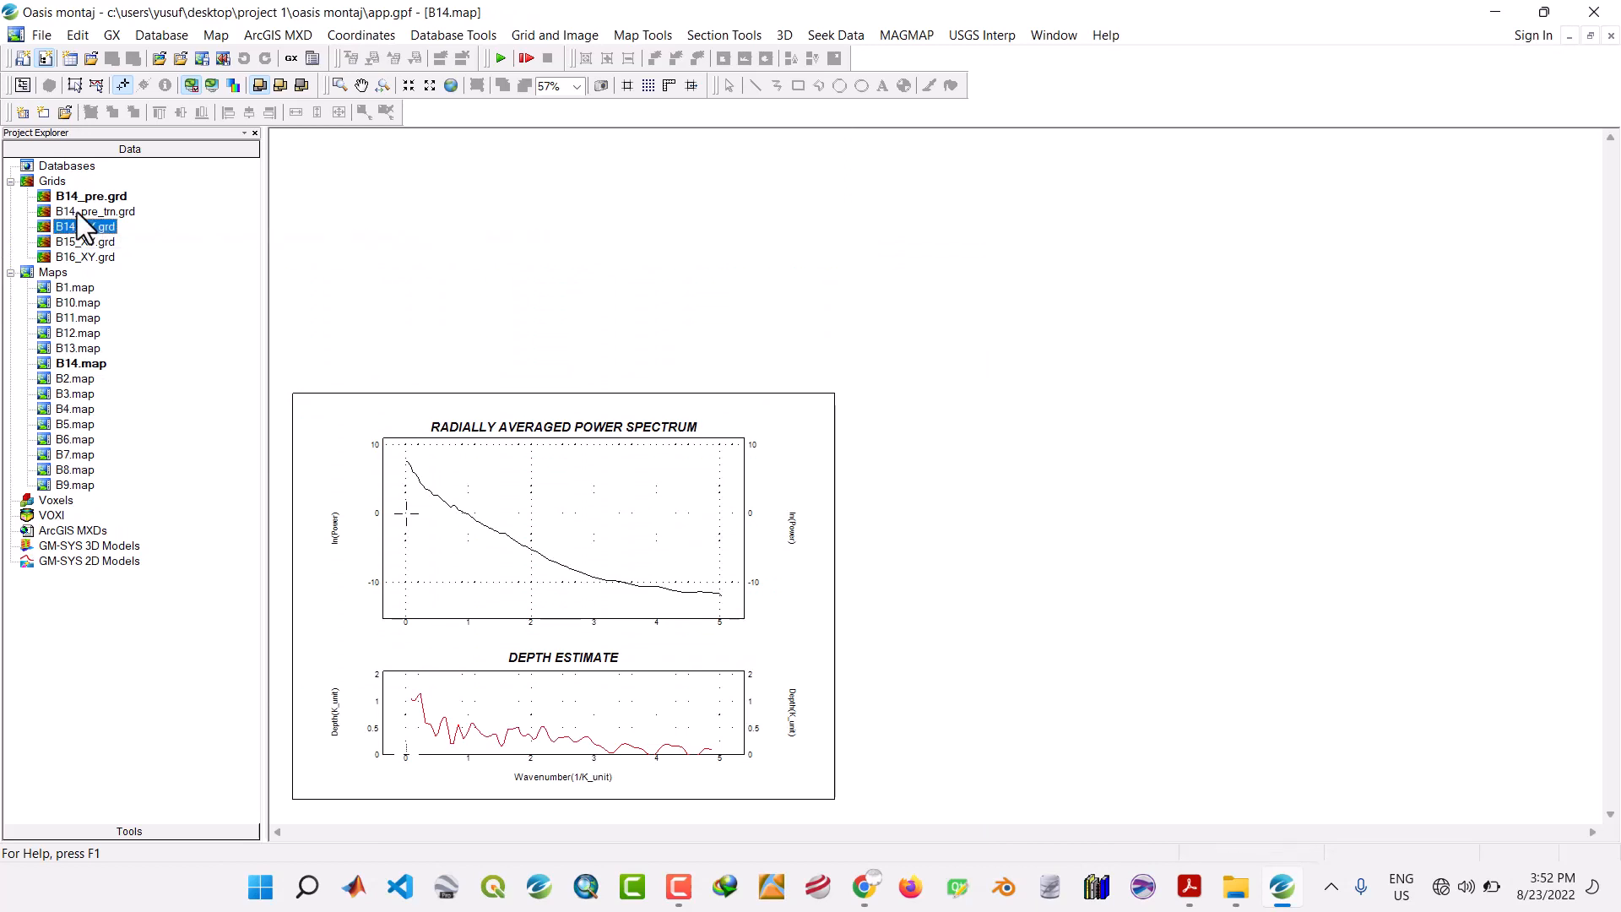
left_click(80, 207, "ctrl")
right_click(78, 201)
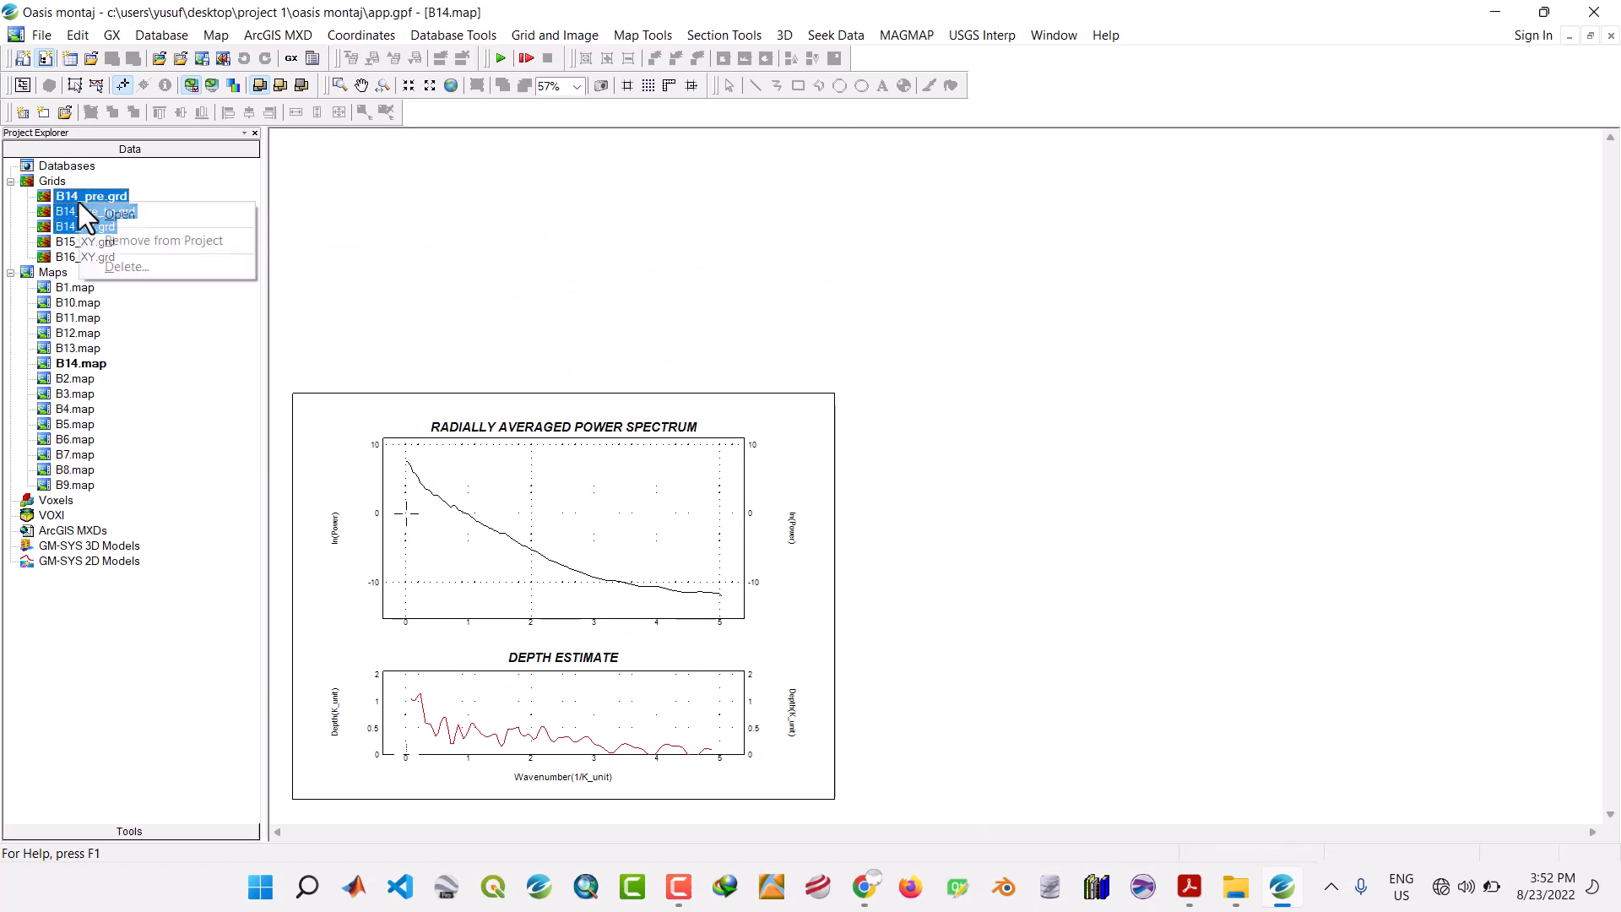
left_click(120, 237)
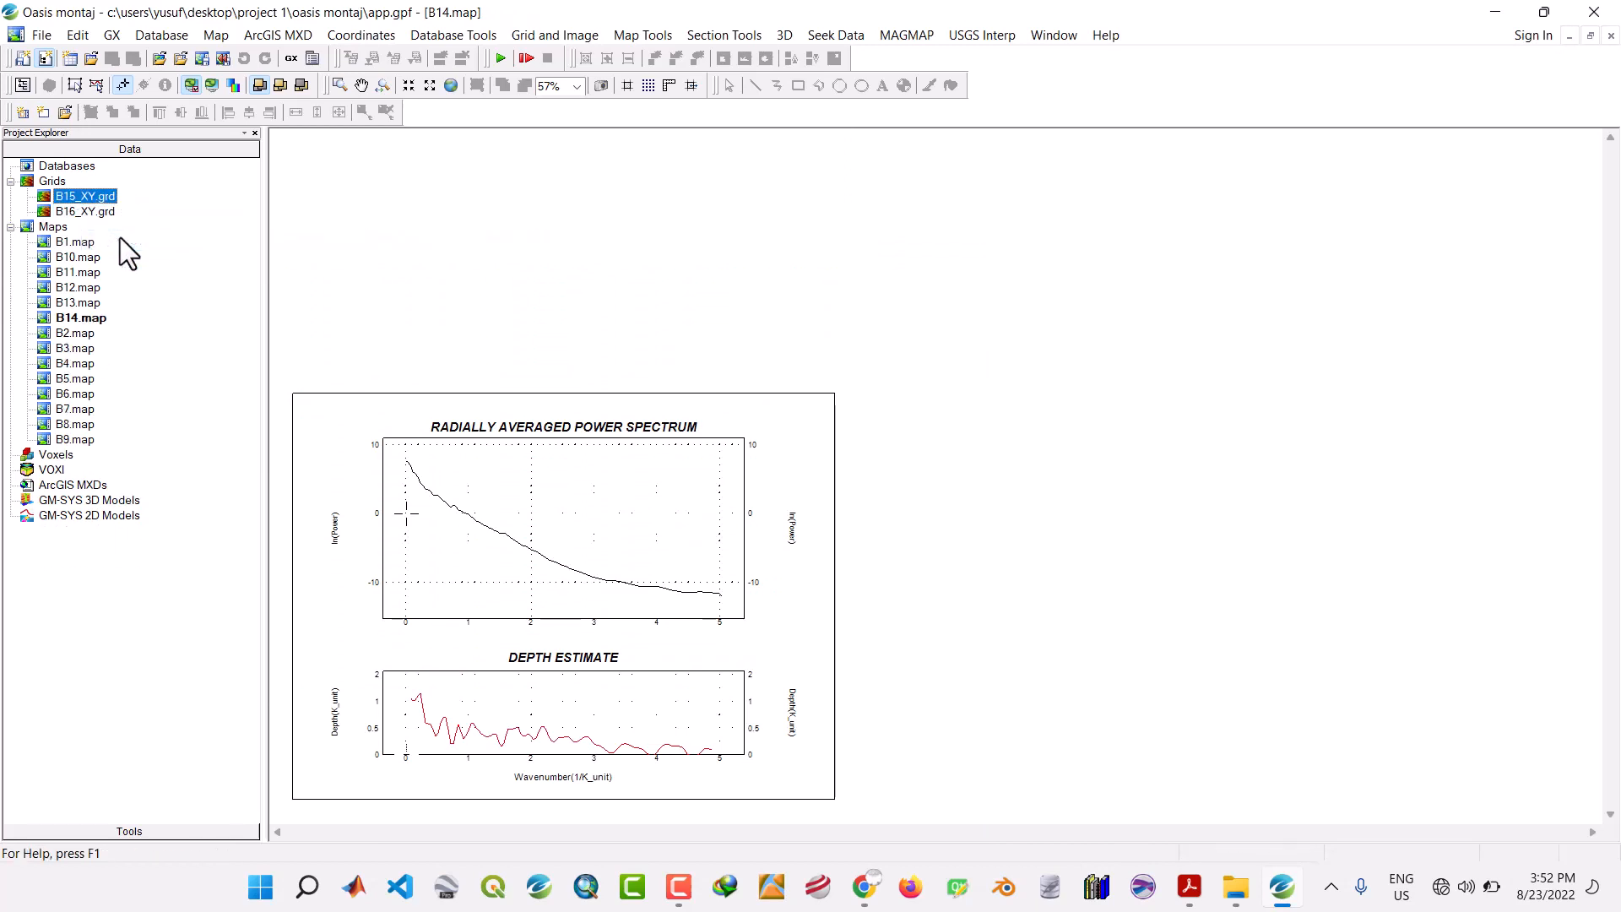
Open the B15_XY.grd grid and prepare it for FFT, naming the pre-processed output grid B15_pre.grd.
double_click(93, 199)
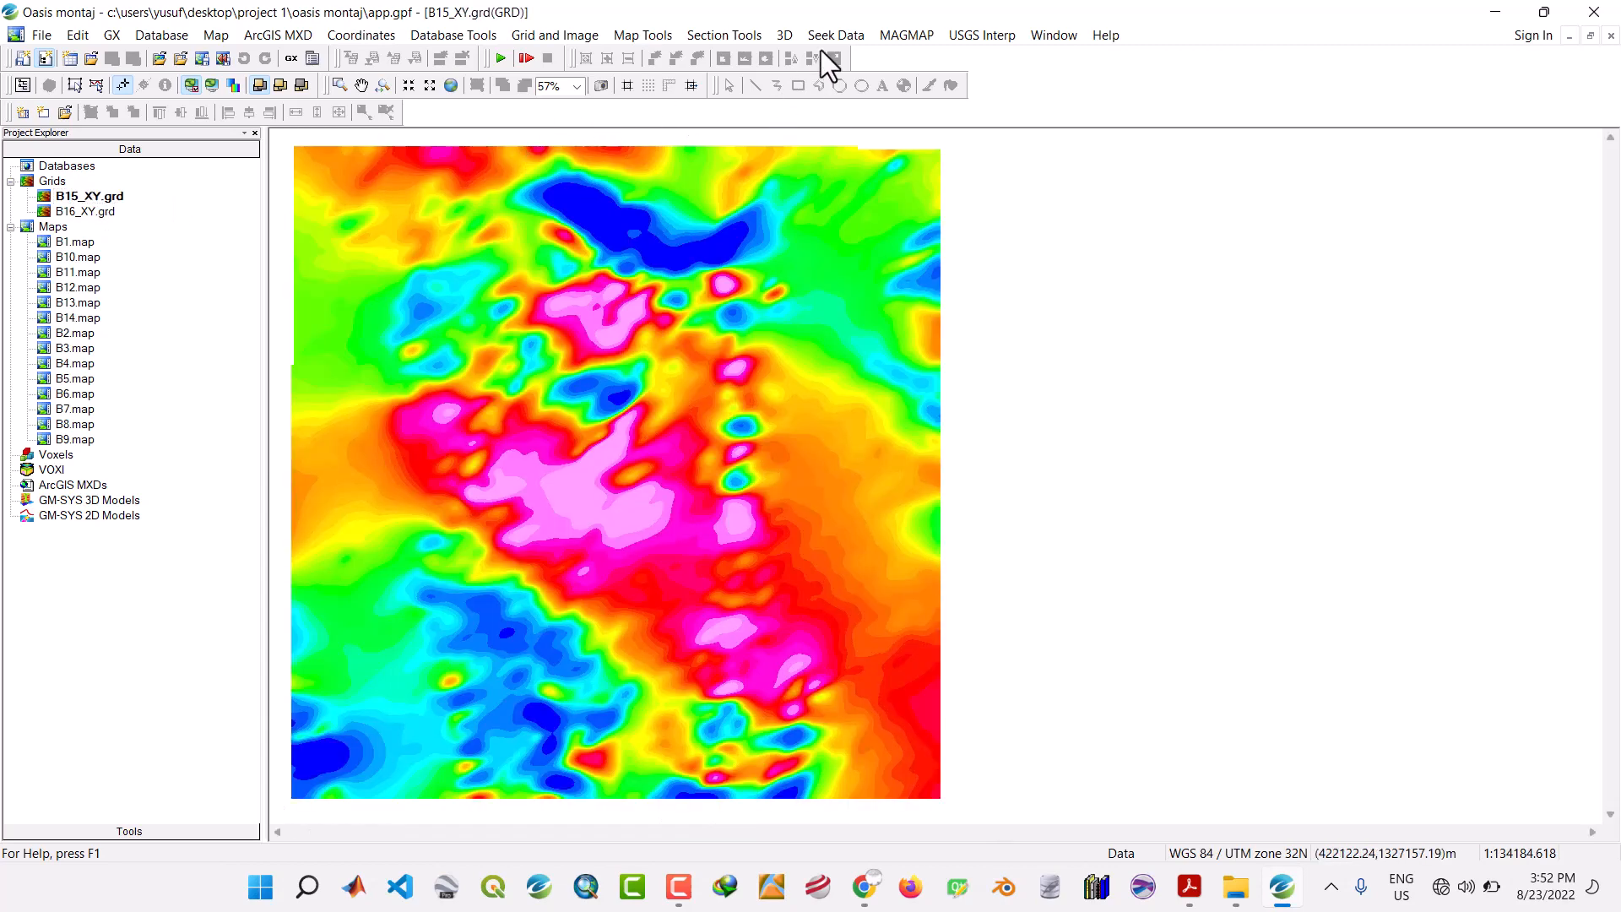
left_click(895, 37)
mouse_move(945, 108)
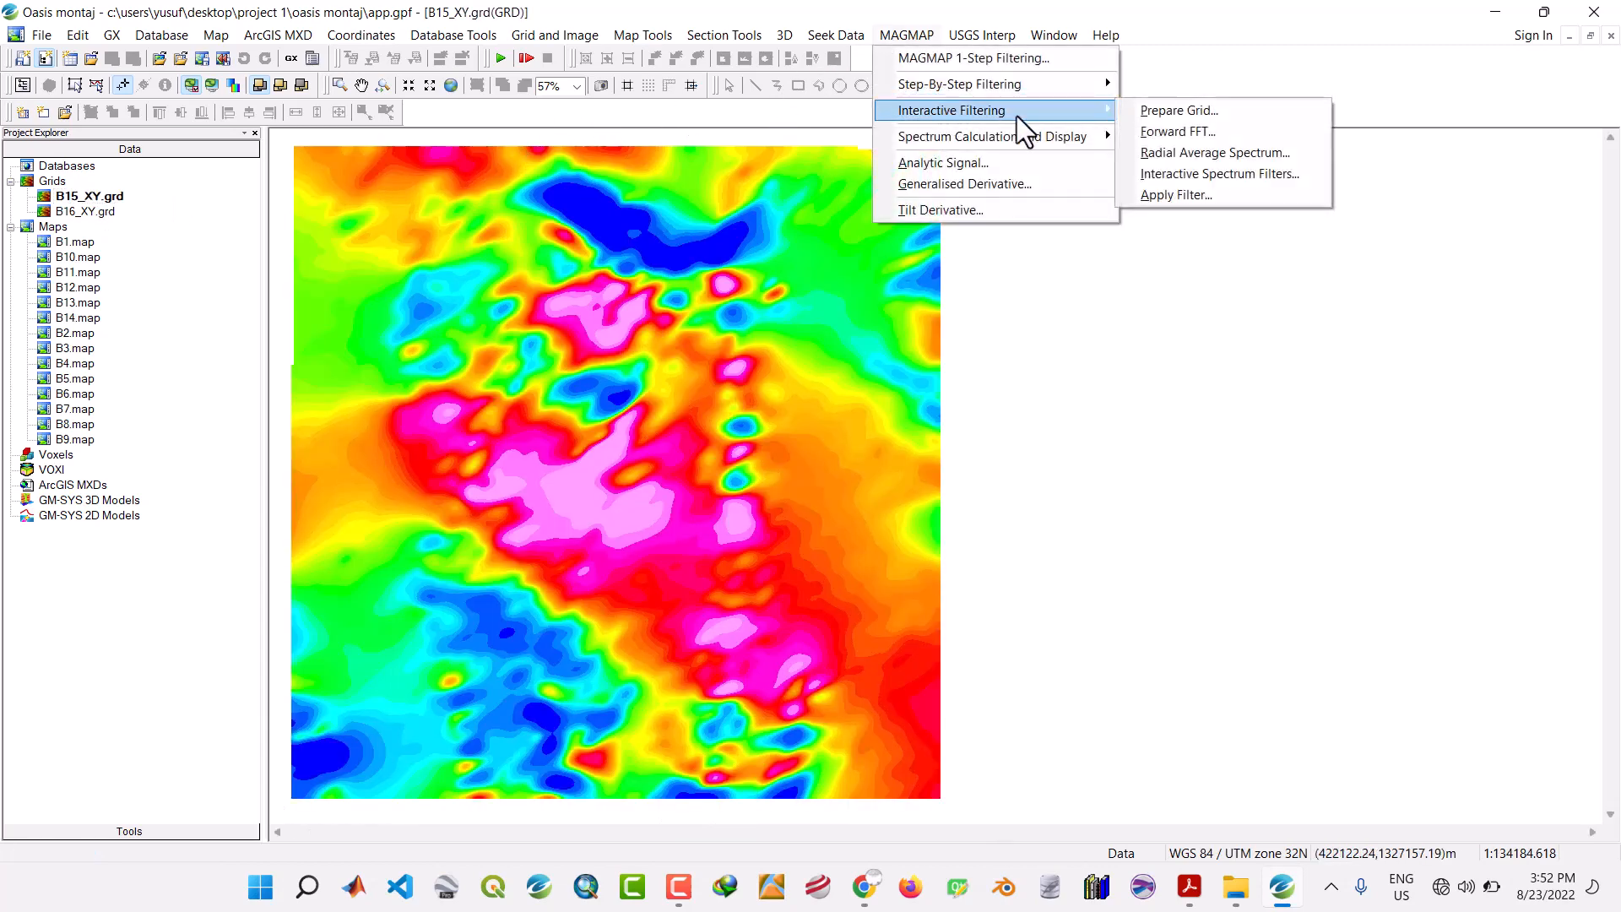
left_click(1148, 118)
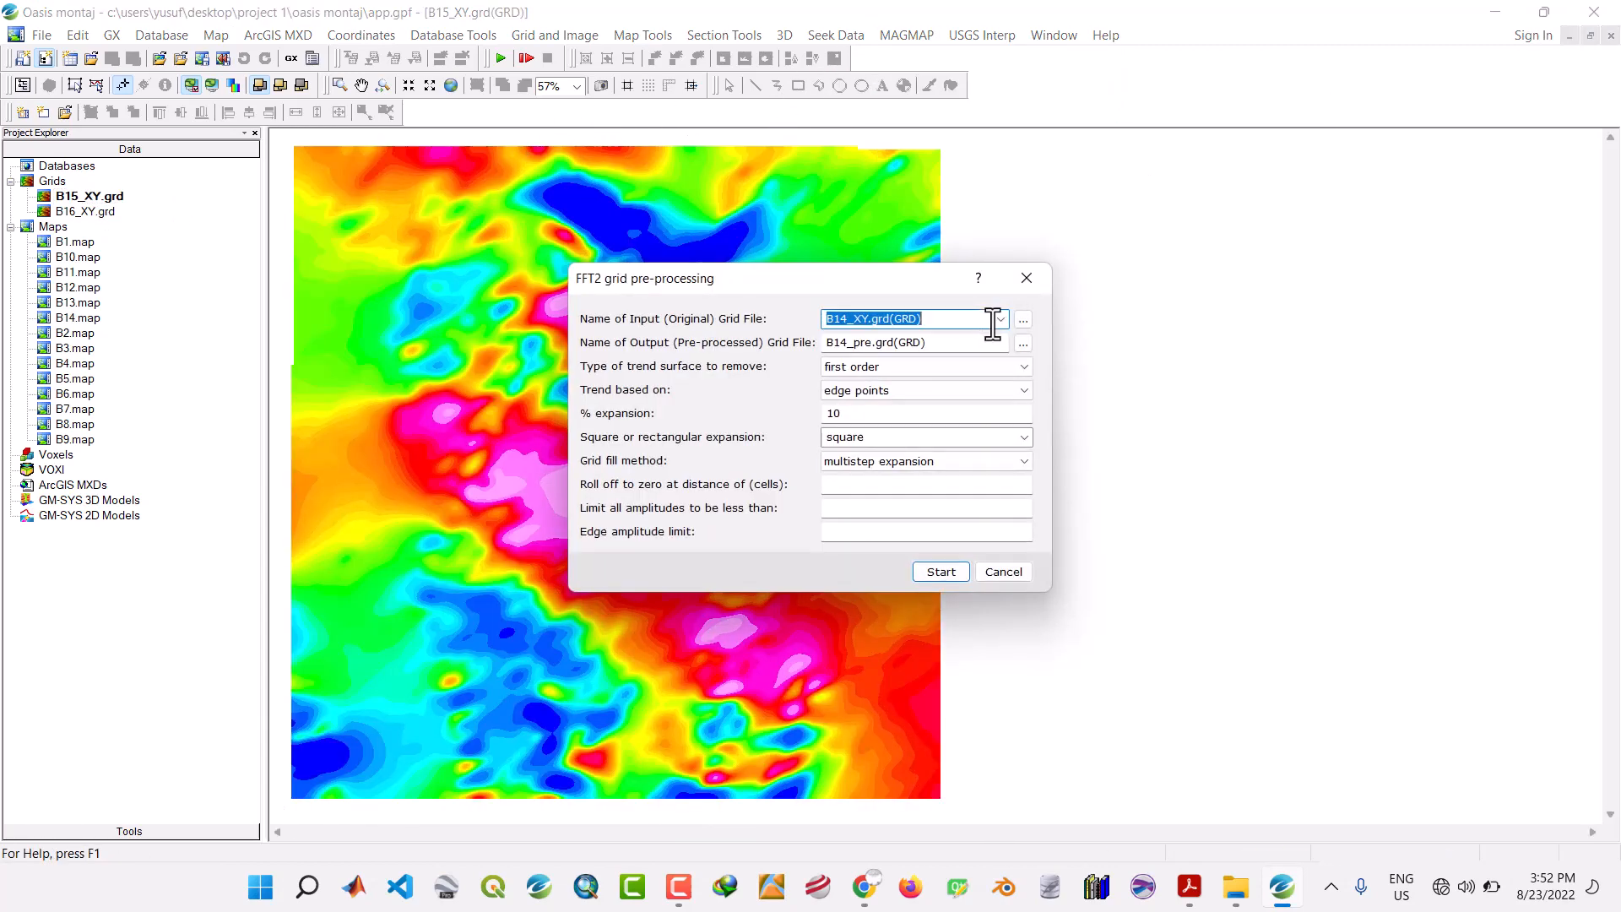
left_click(999, 319)
left_click(994, 336)
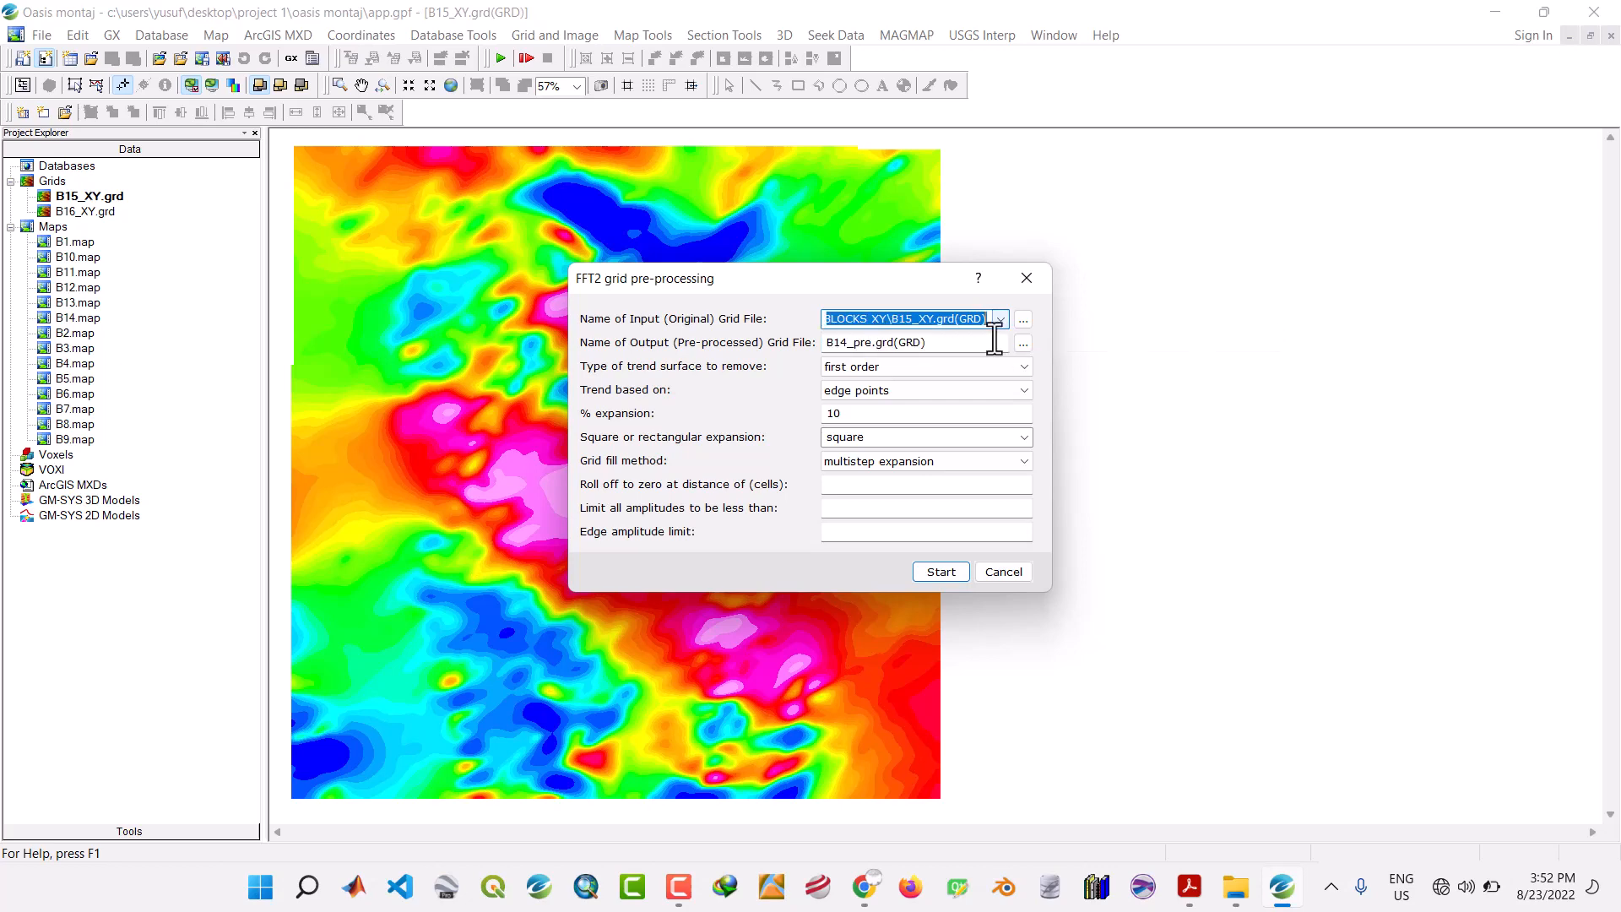
left_click(848, 342)
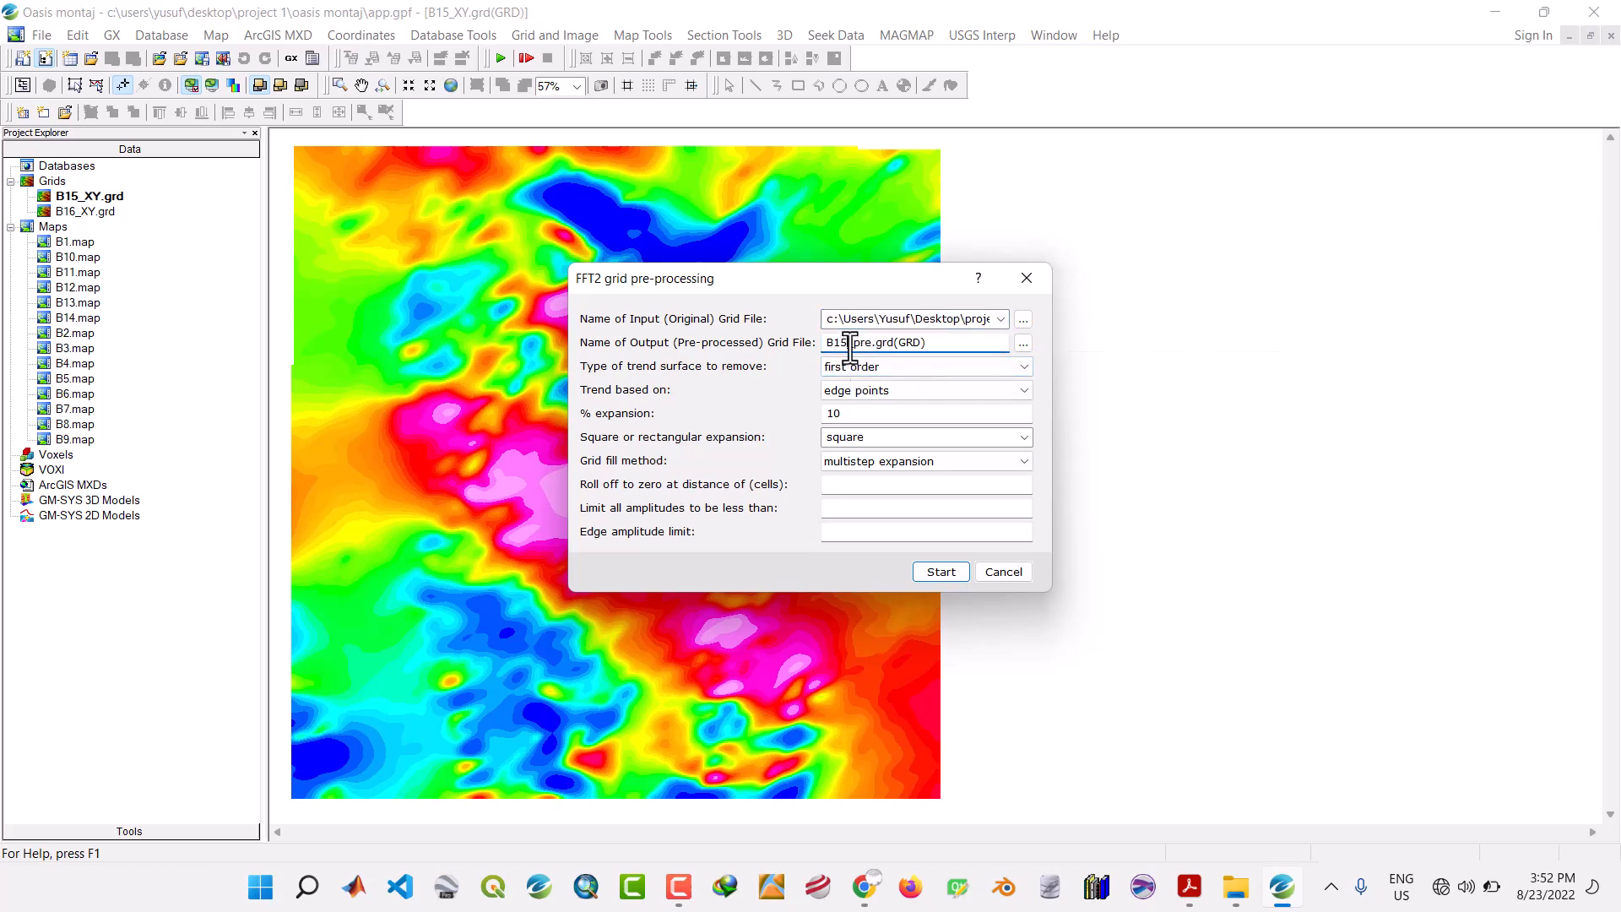
left_click(933, 572)
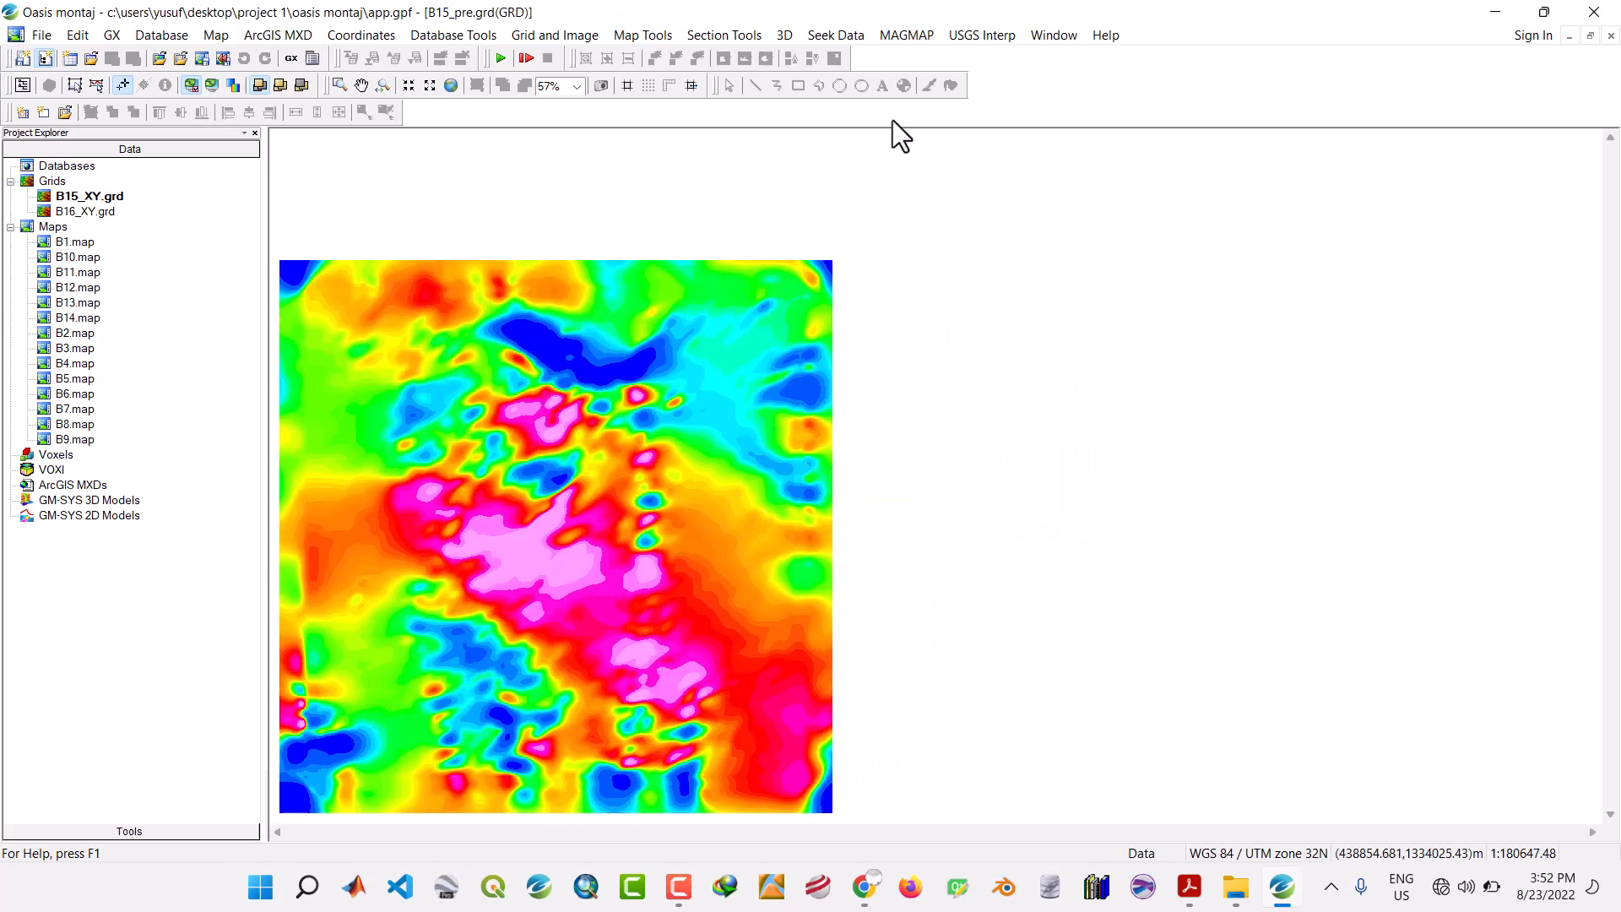
Run the Forward FFT on the pre-processed grid B15_pre.grd.
left_click(909, 34)
mouse_move(933, 110)
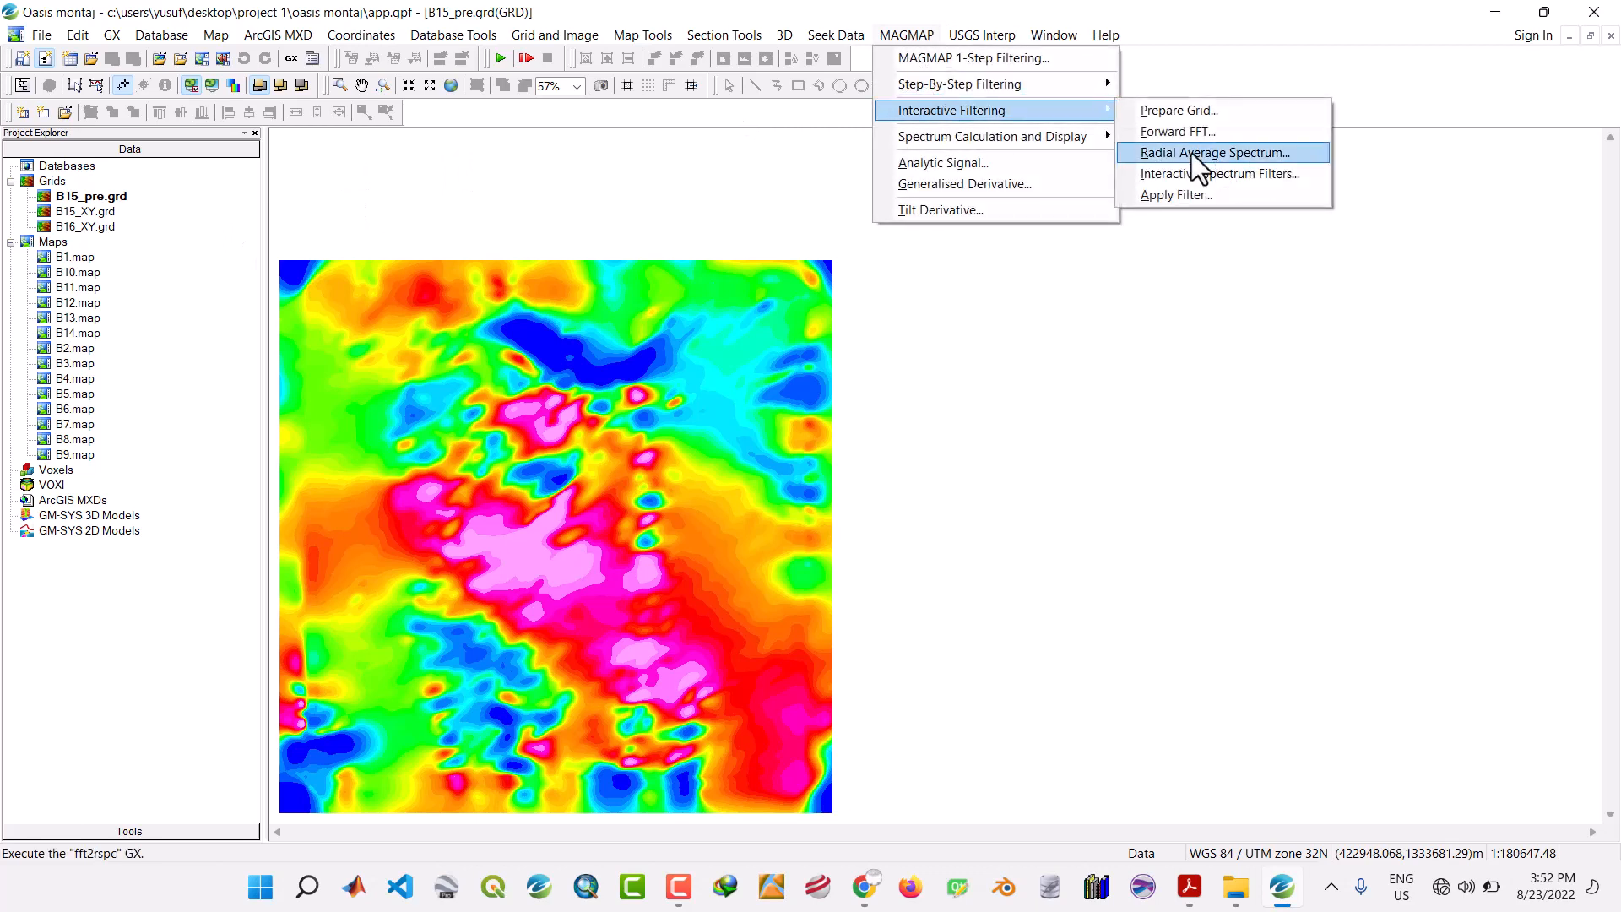
left_click(1153, 130)
left_click(930, 466)
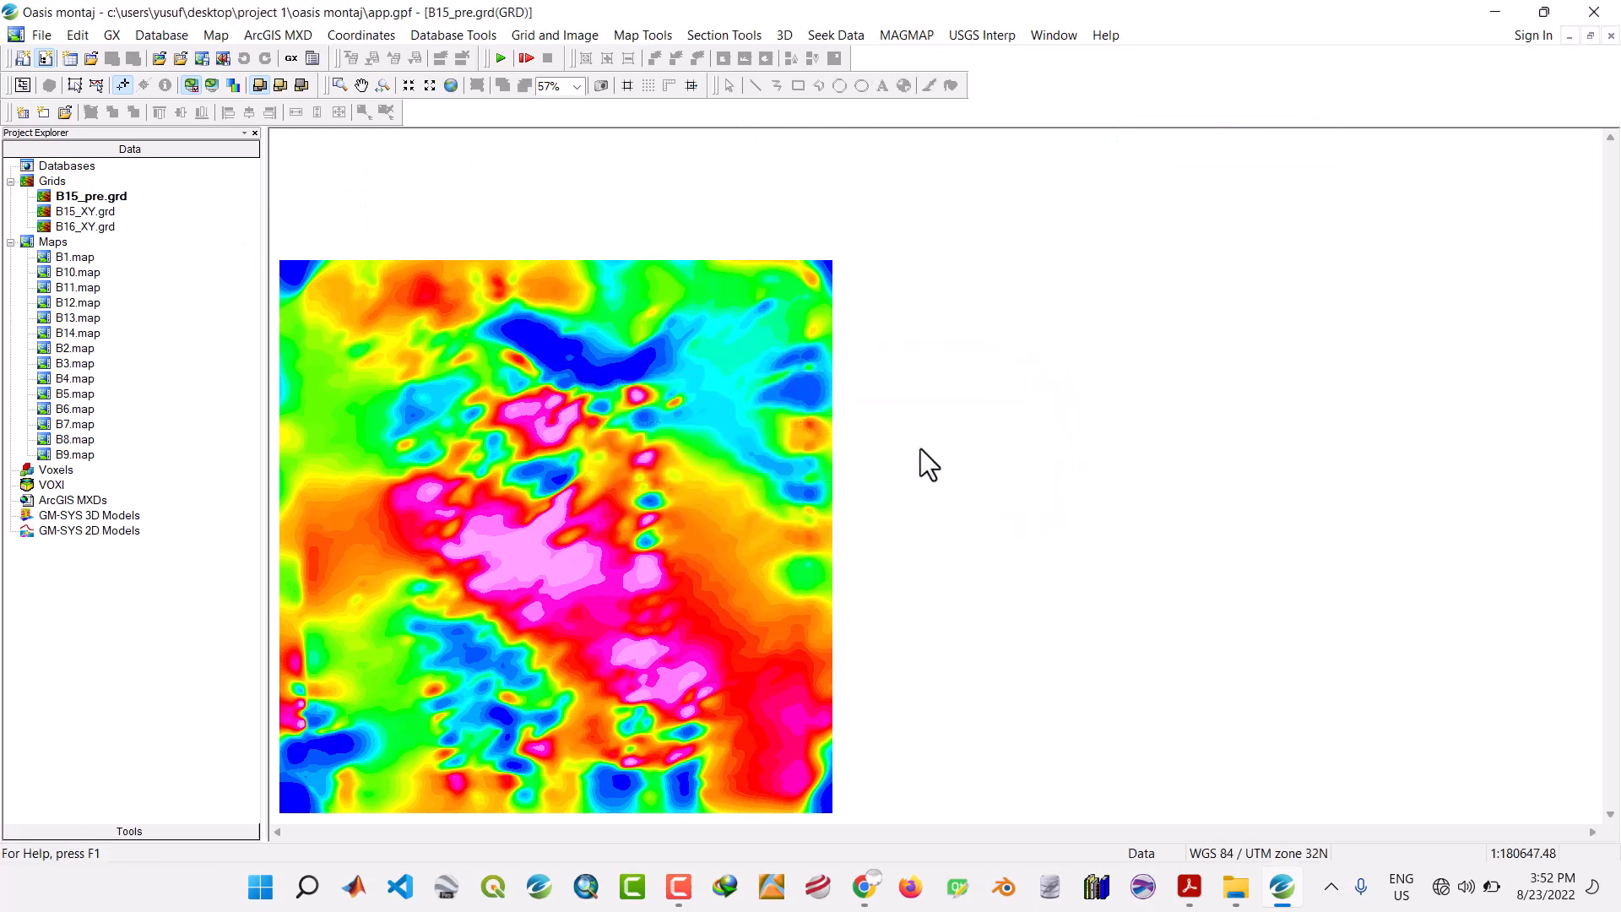
Compute the radial average spectrum of the B15_pre_trn.grd transform grid, naming the output spectrum file B15.SPC.
left_click(906, 34)
mouse_move(931, 112)
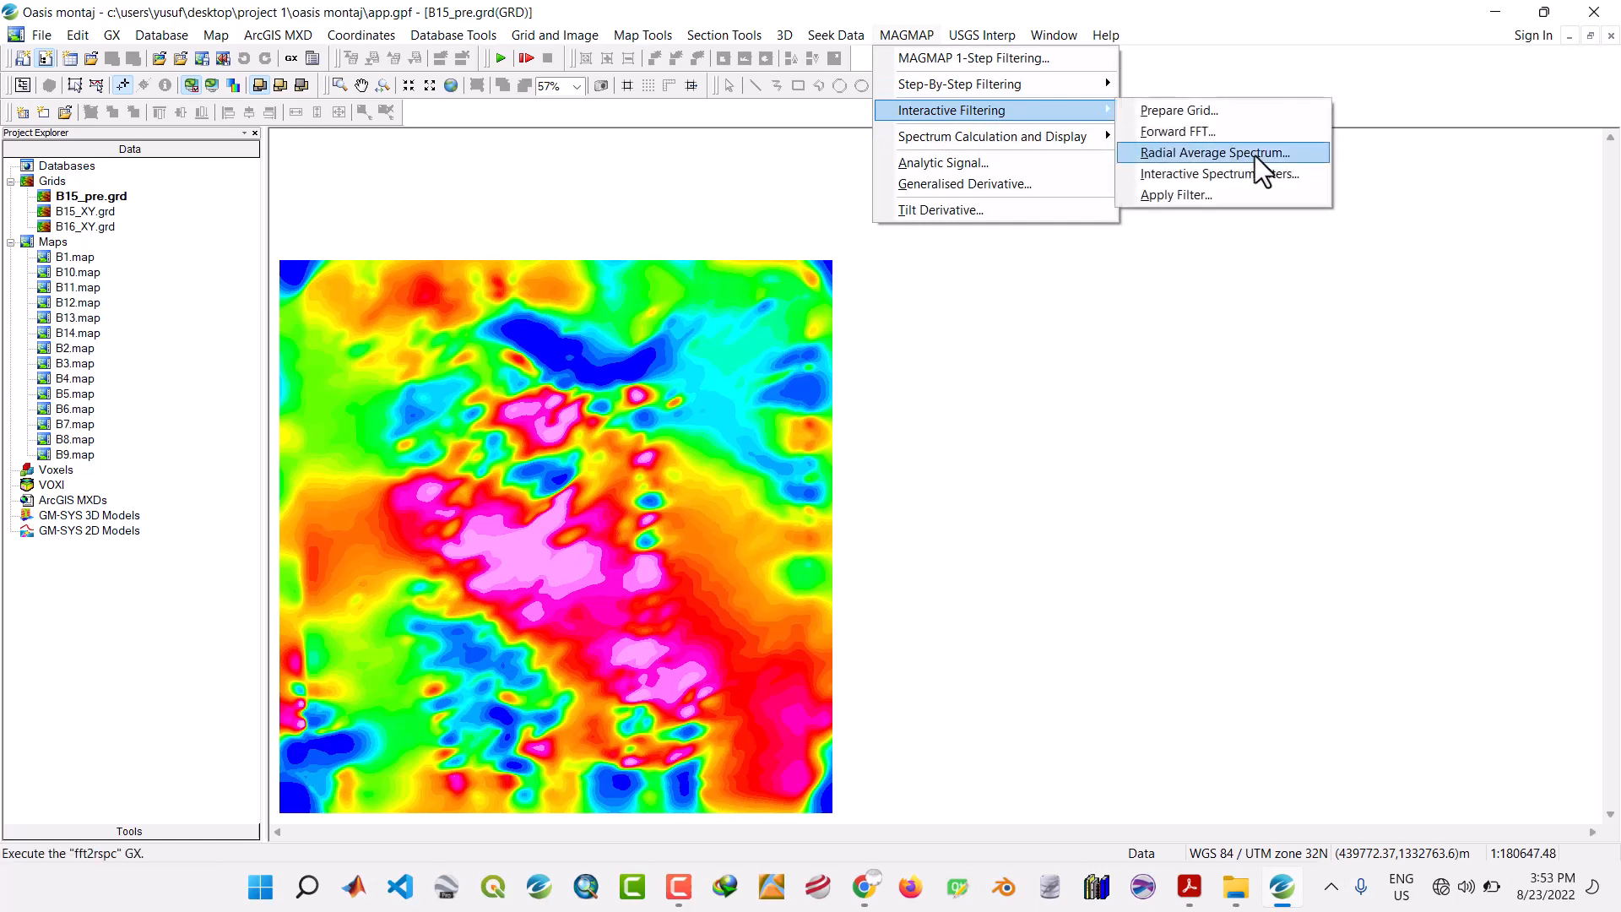
left_click(1252, 156)
left_click(830, 445)
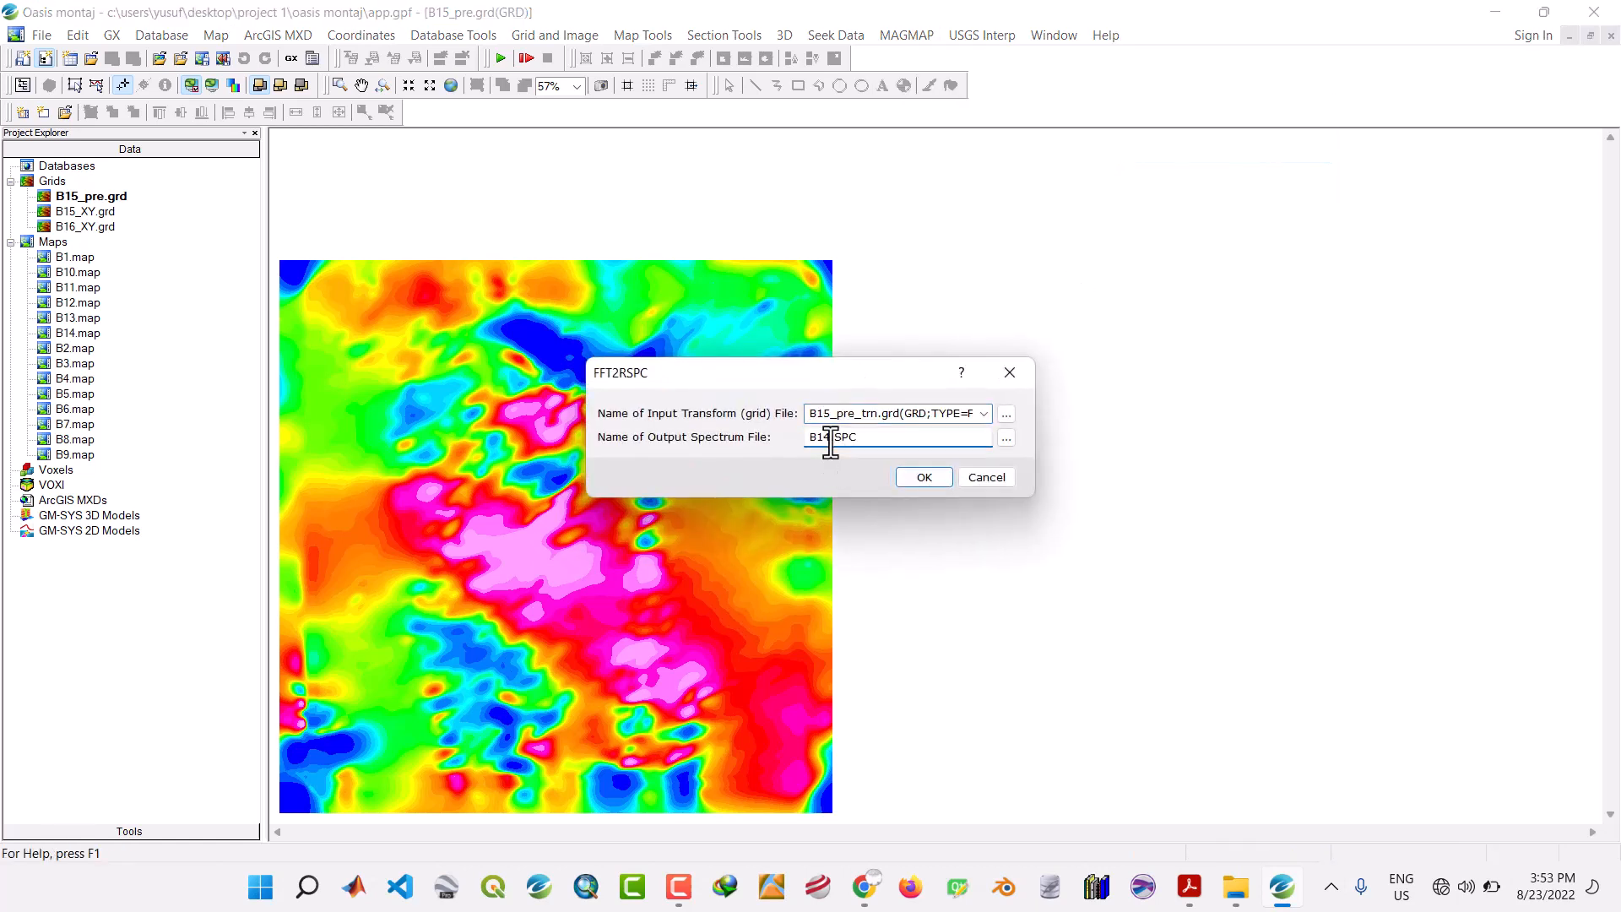
left_click(920, 476)
Display the radially averaged power spectrum from B15.SPC as a spectrum map.
left_click(903, 34)
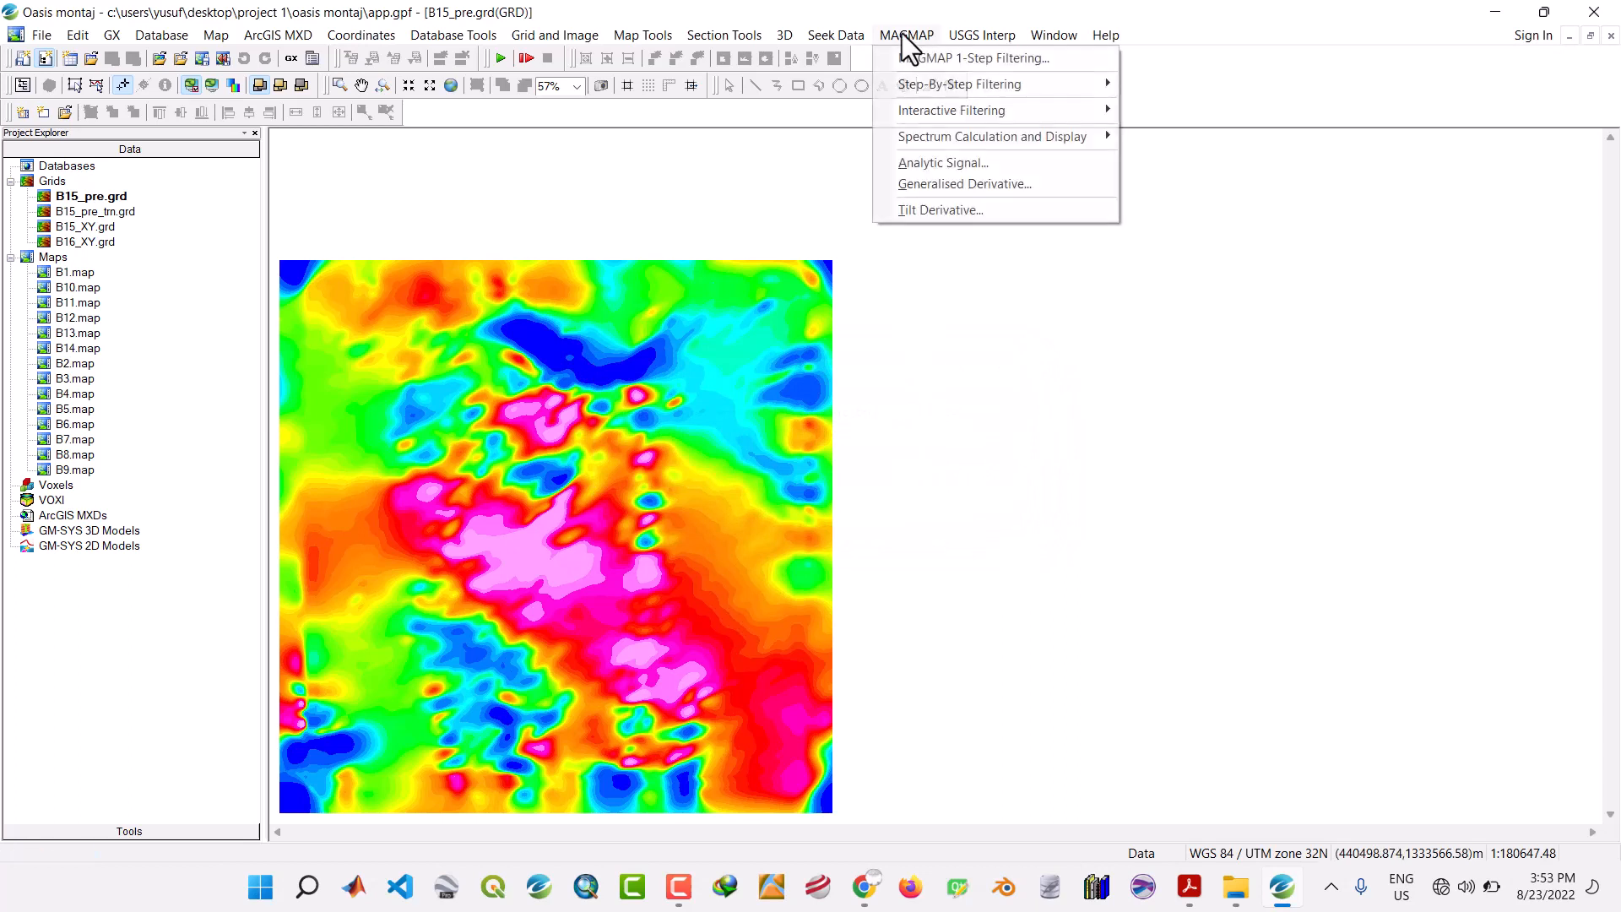
mouse_move(1079, 136)
left_click(1151, 152)
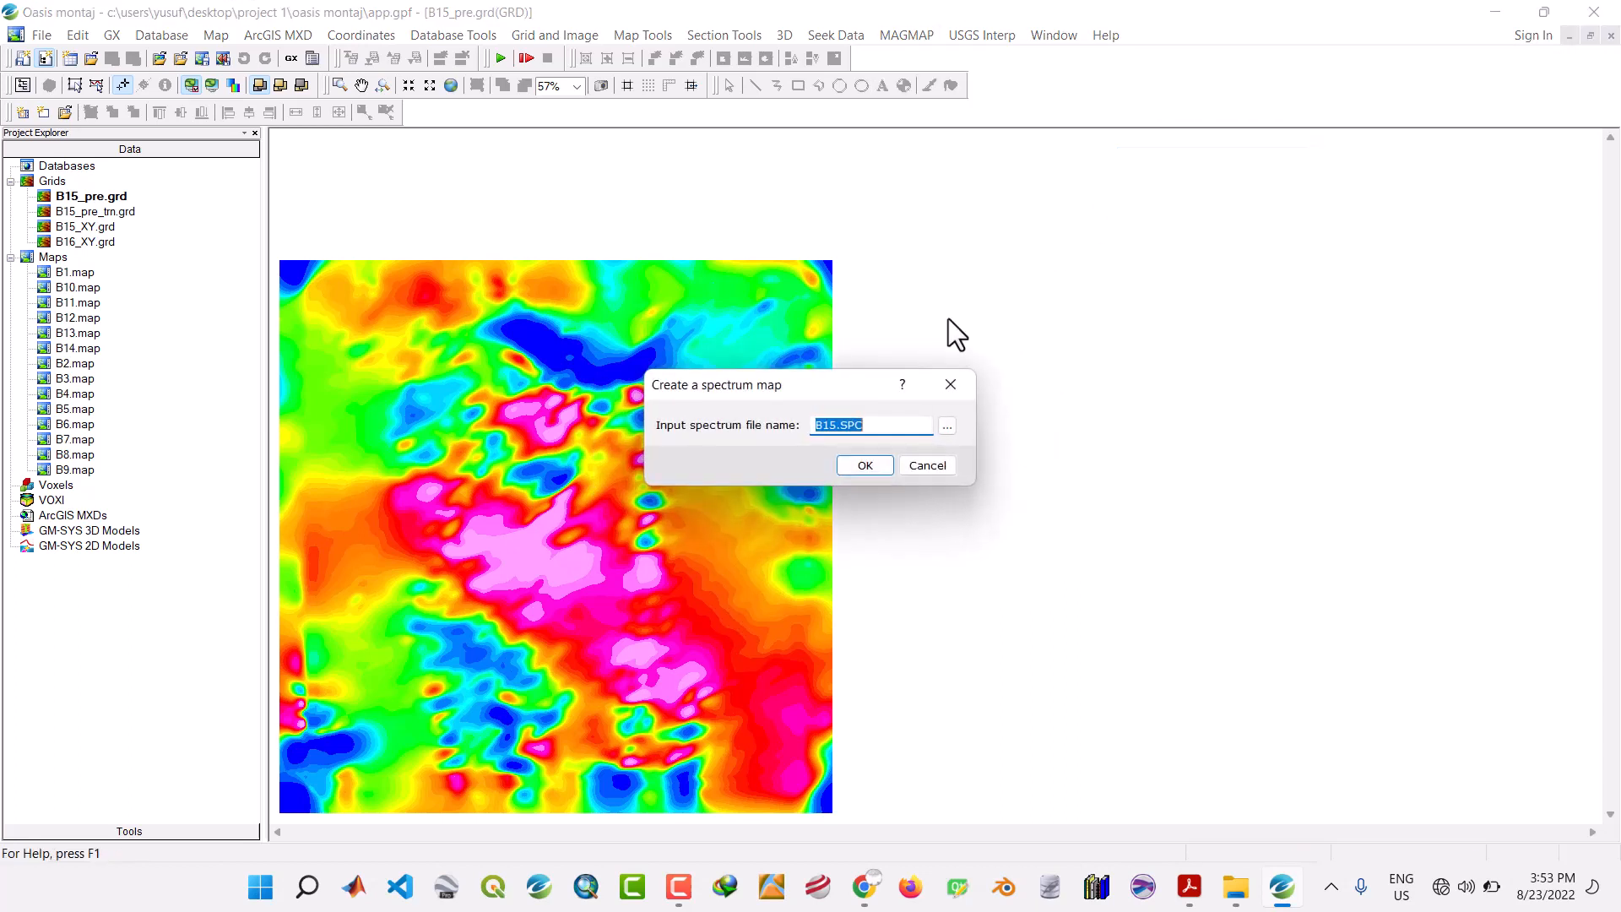
left_click(863, 466)
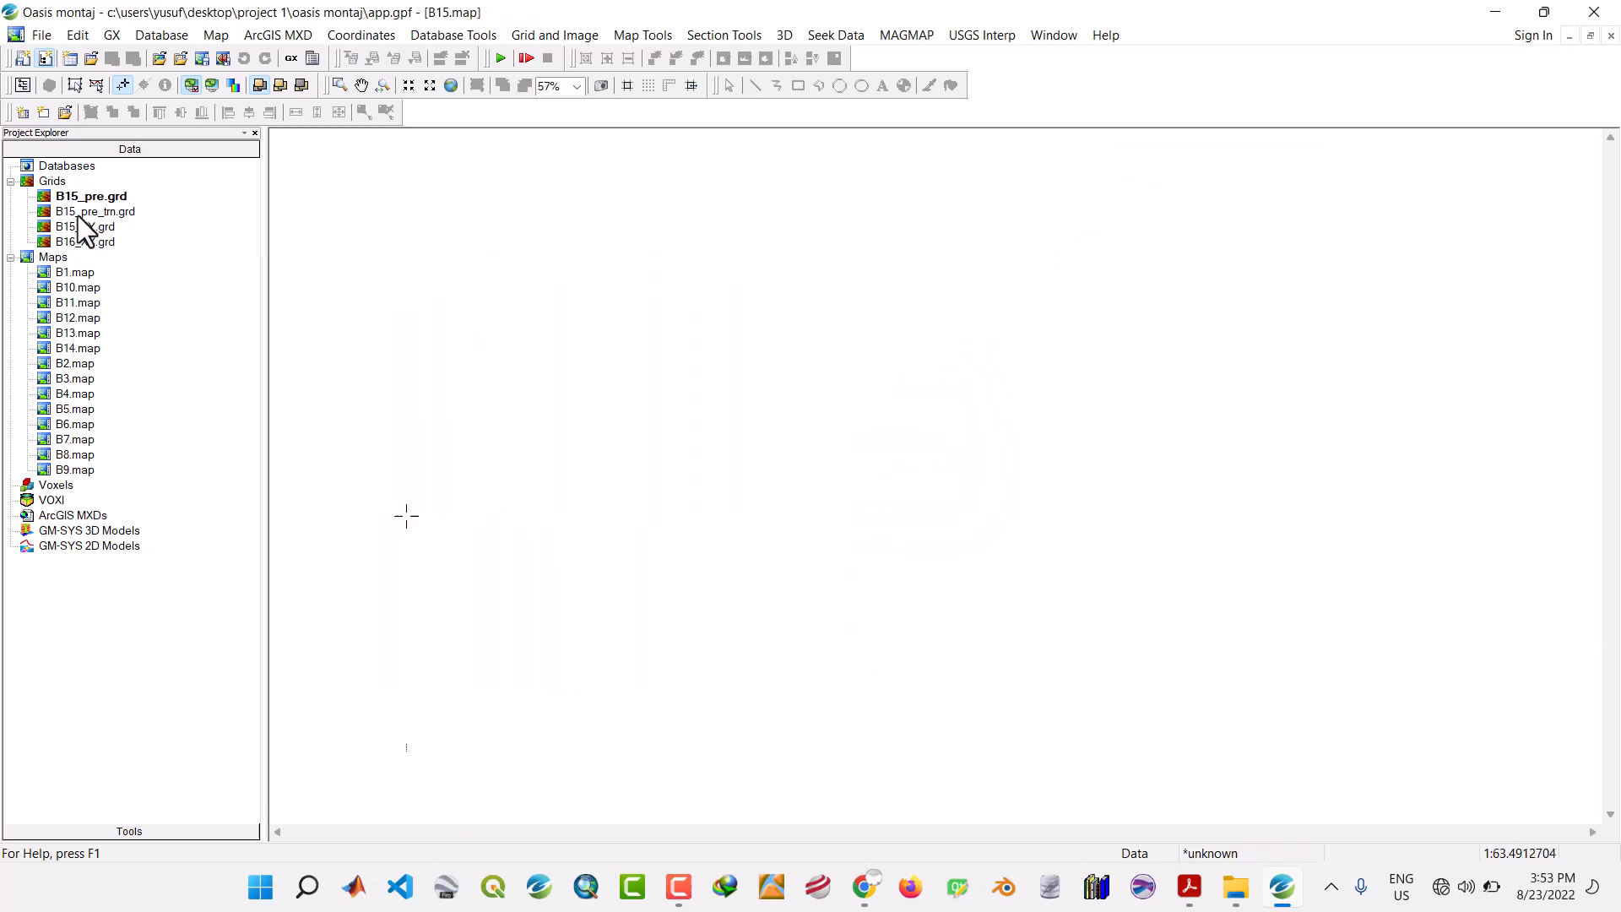
Remove the B15_pre.grd, B15_pre_trn.grd and B15_XY.grd grids from the project.
left_click(77, 214, "ctrl")
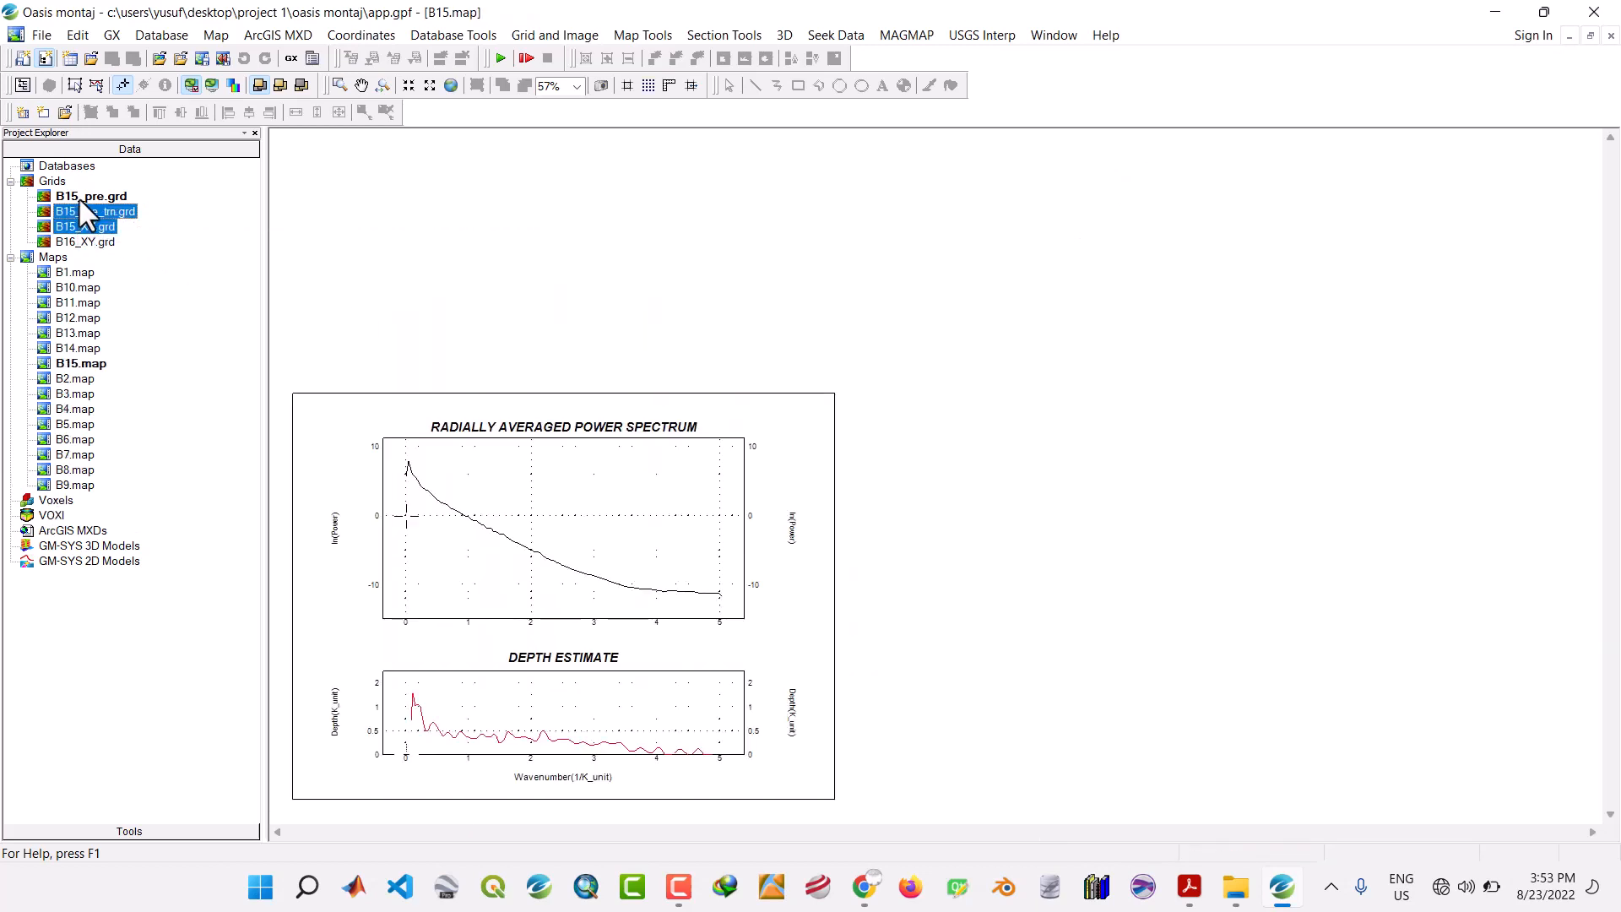
right_click(80, 201)
left_click(130, 234)
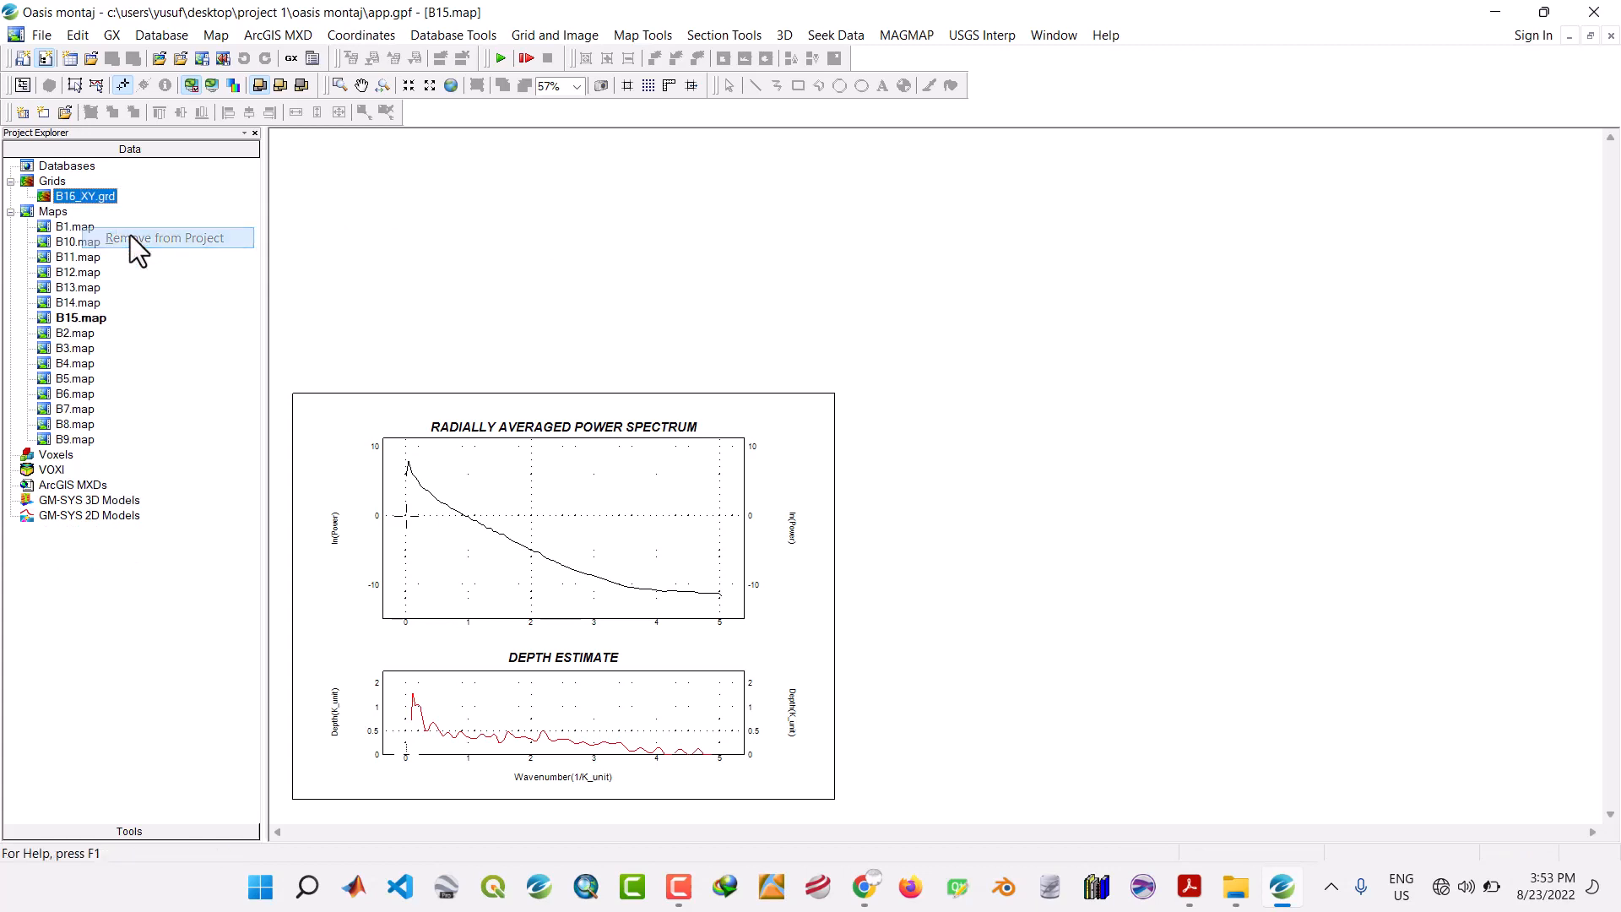
Open the B16_XY.grd grid and prepare it for FFT, naming the pre-processed output grid B16_pre.grd.
double_click(86, 201)
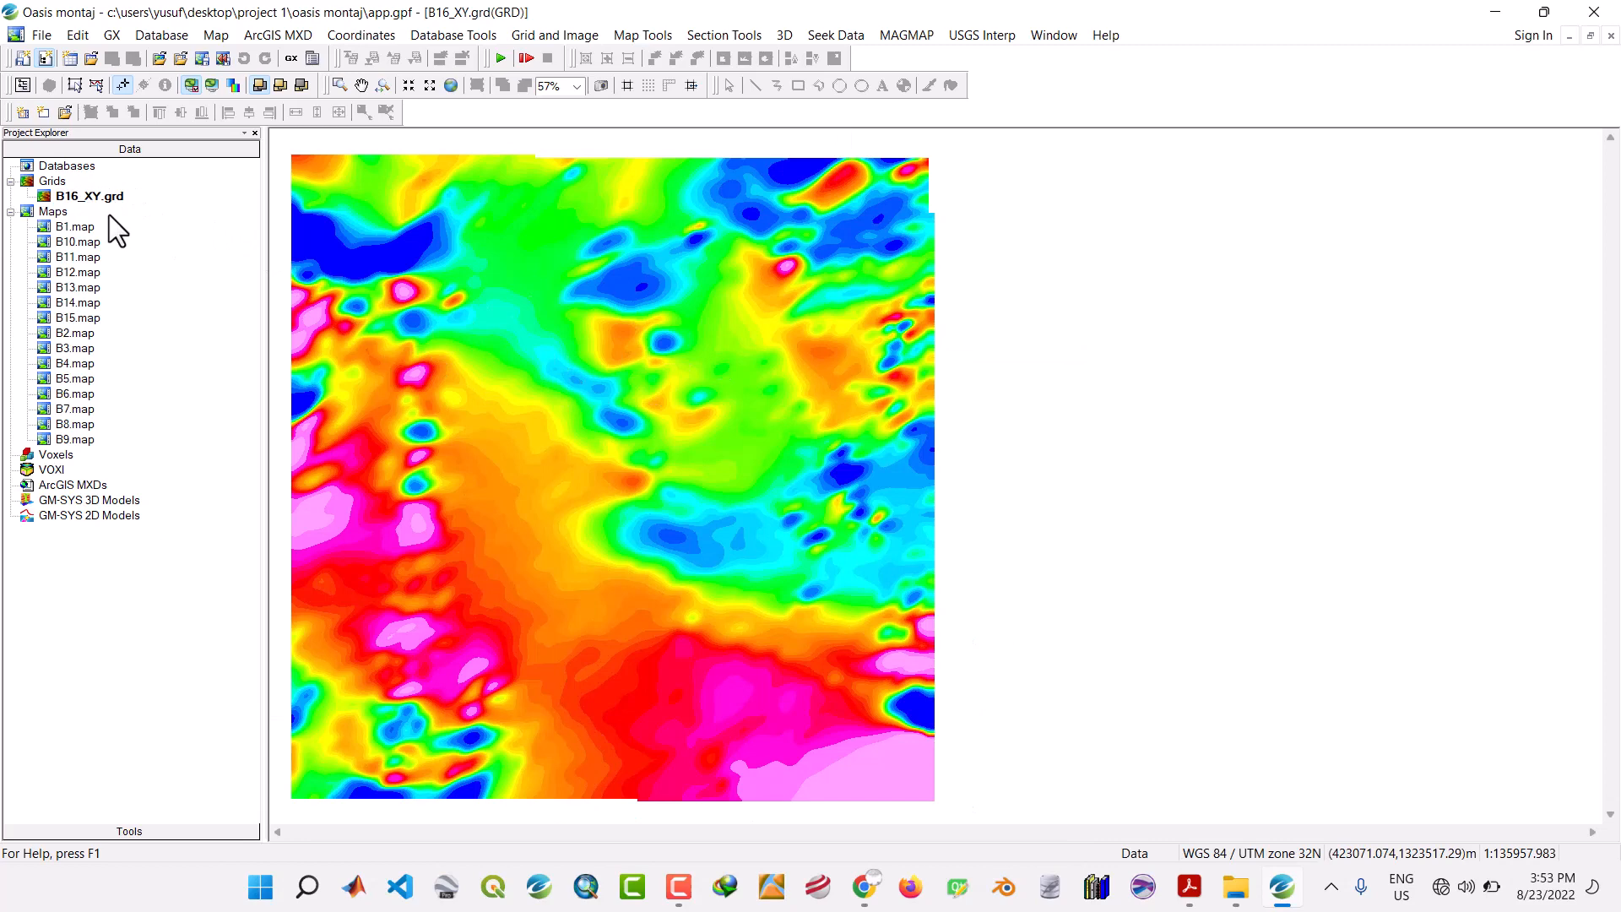
left_click(904, 34)
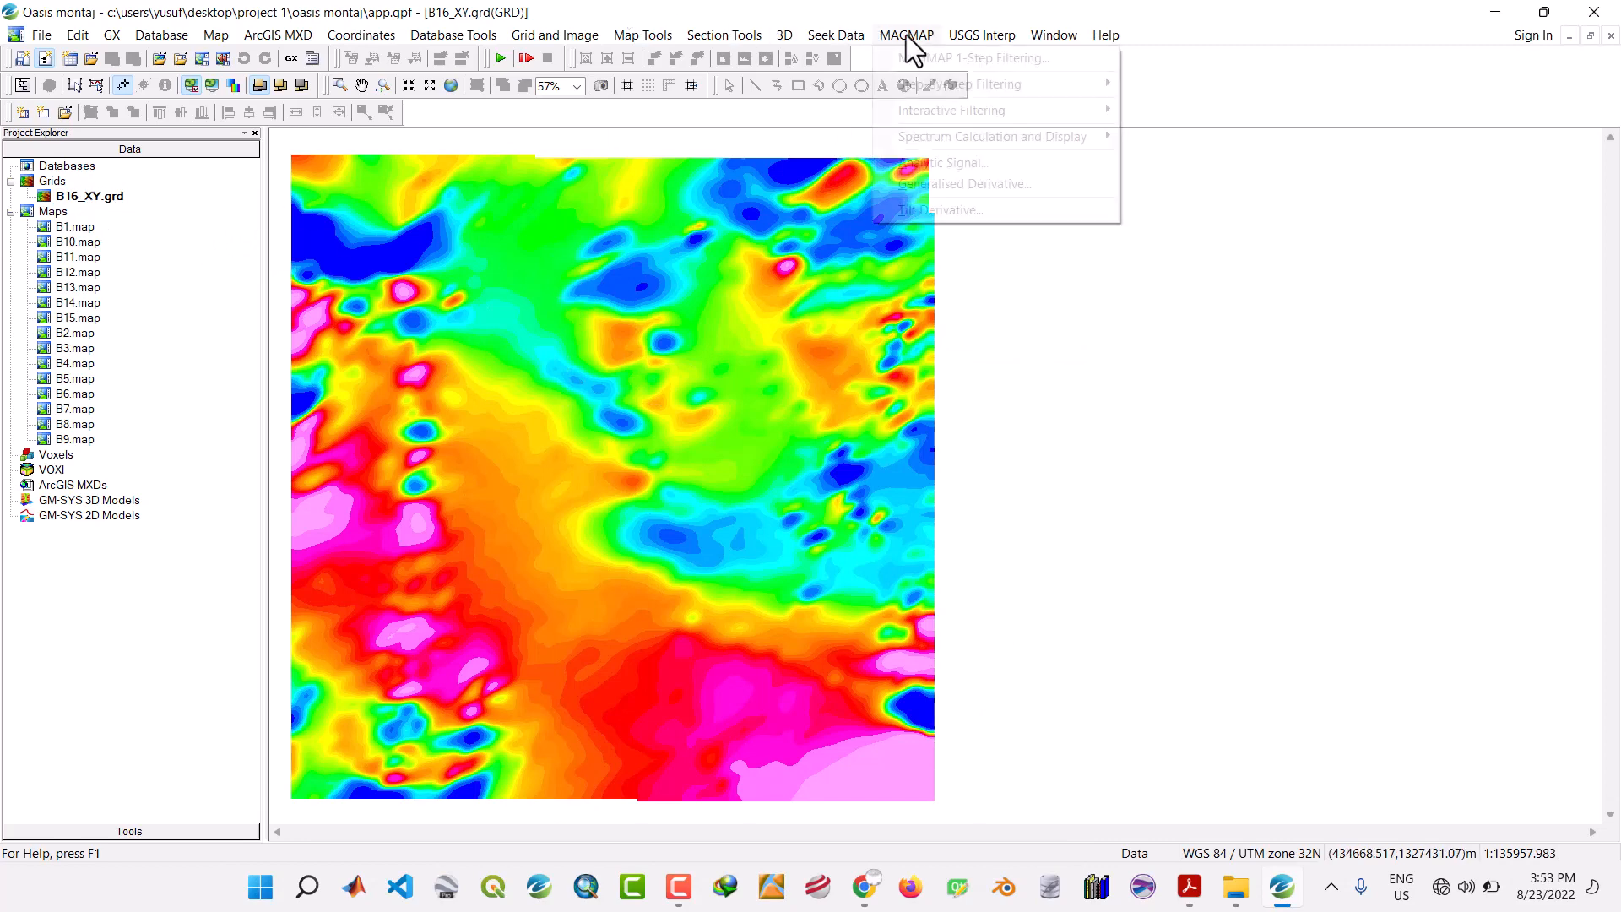
mouse_move(949, 113)
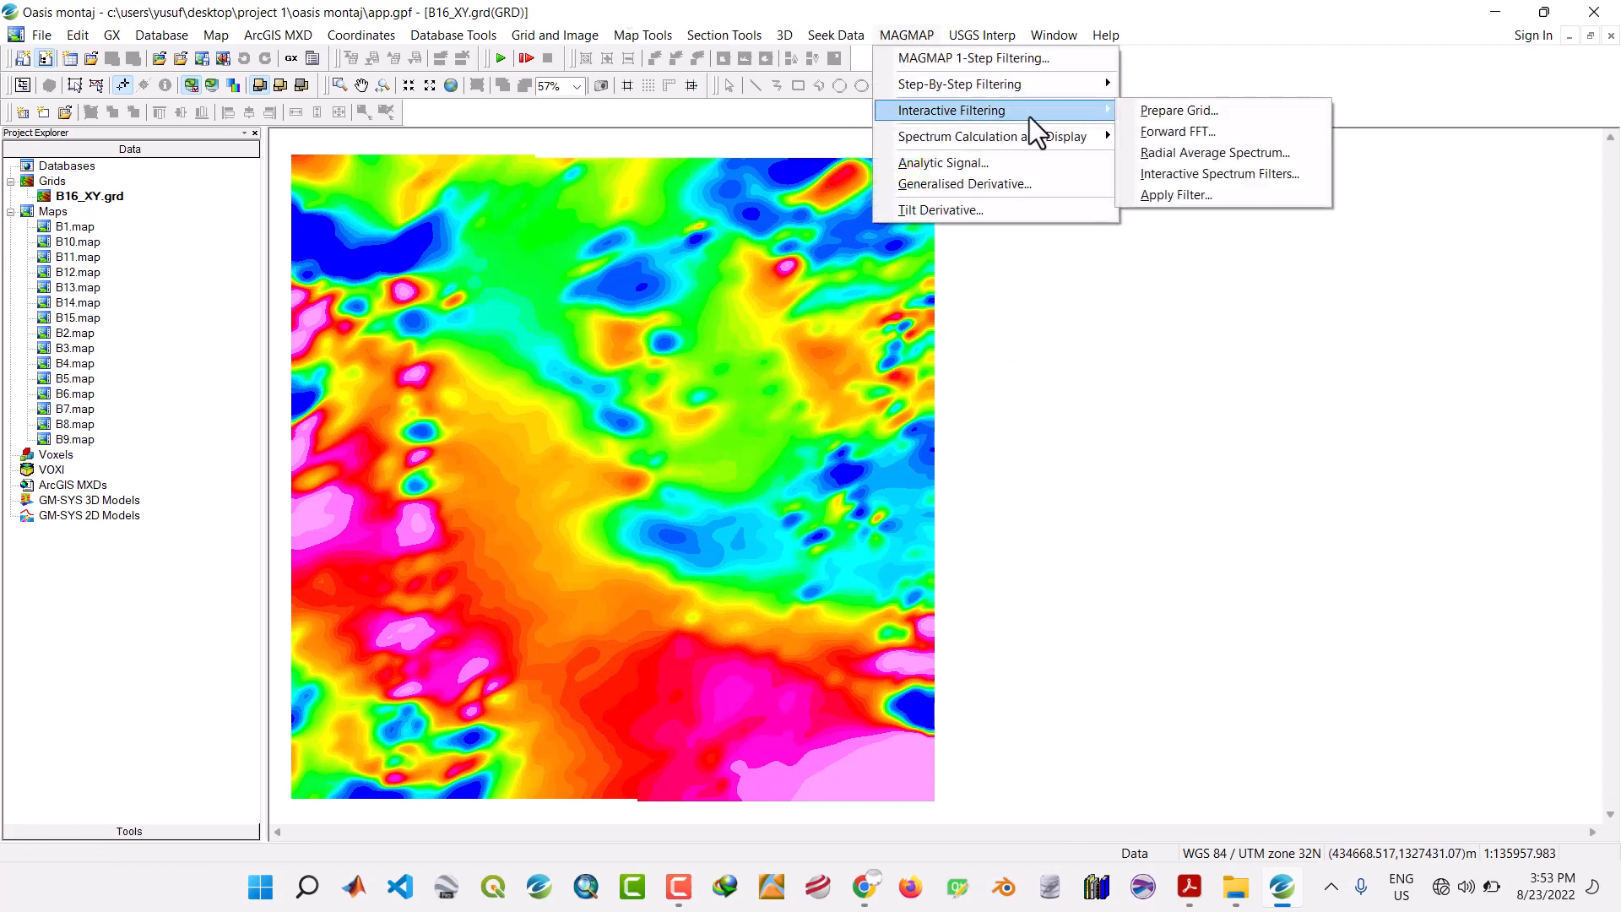
left_click(1148, 112)
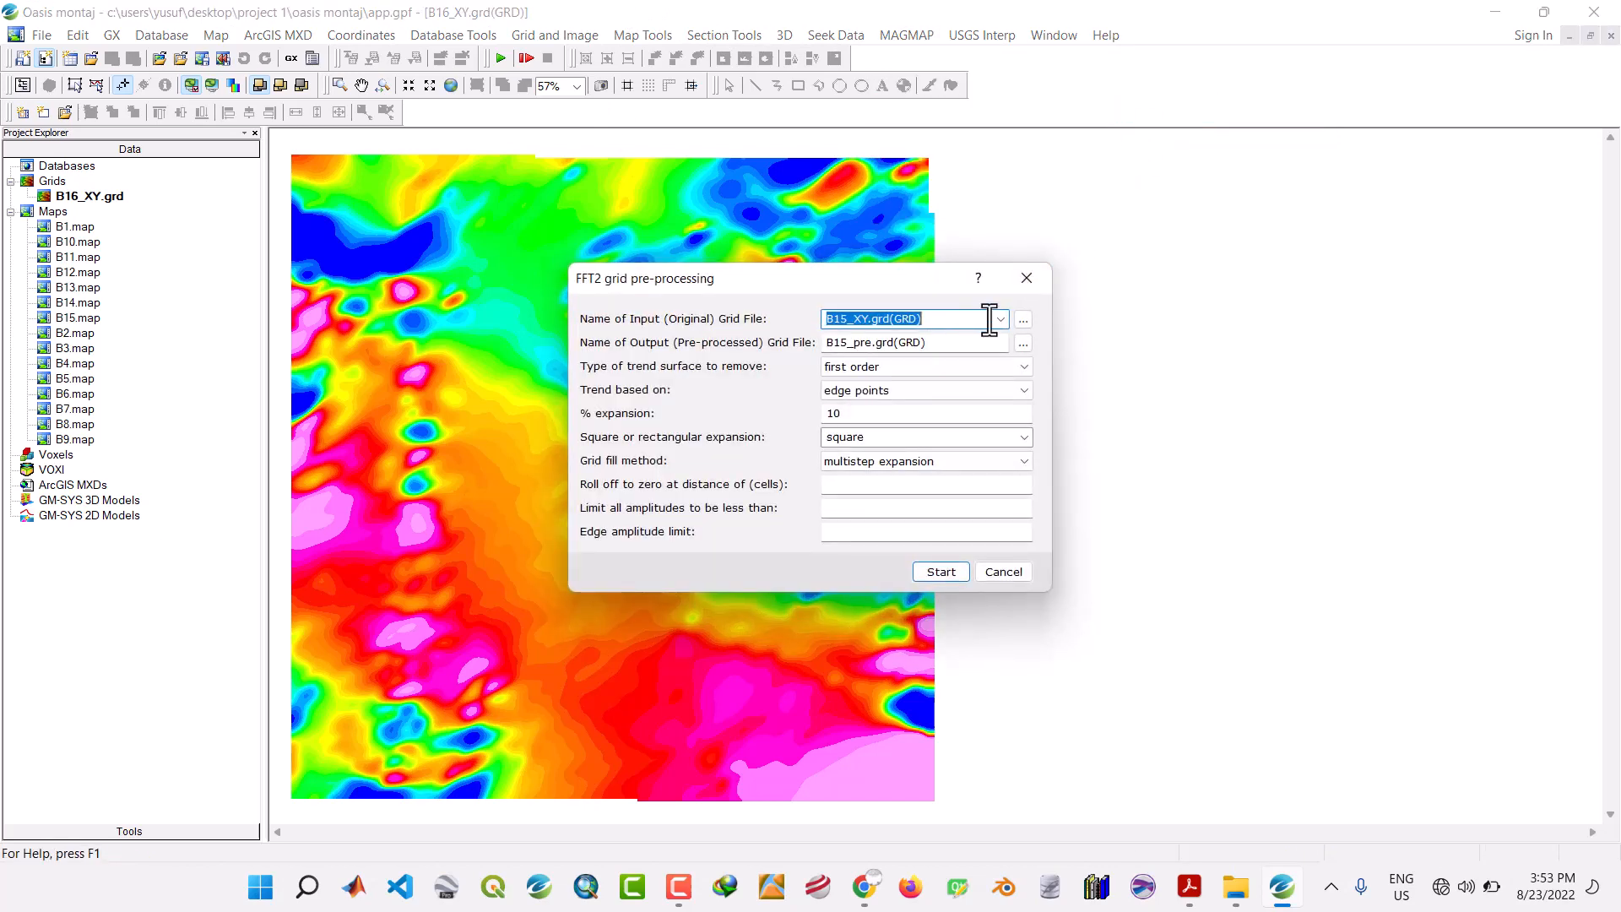
left_click(999, 319)
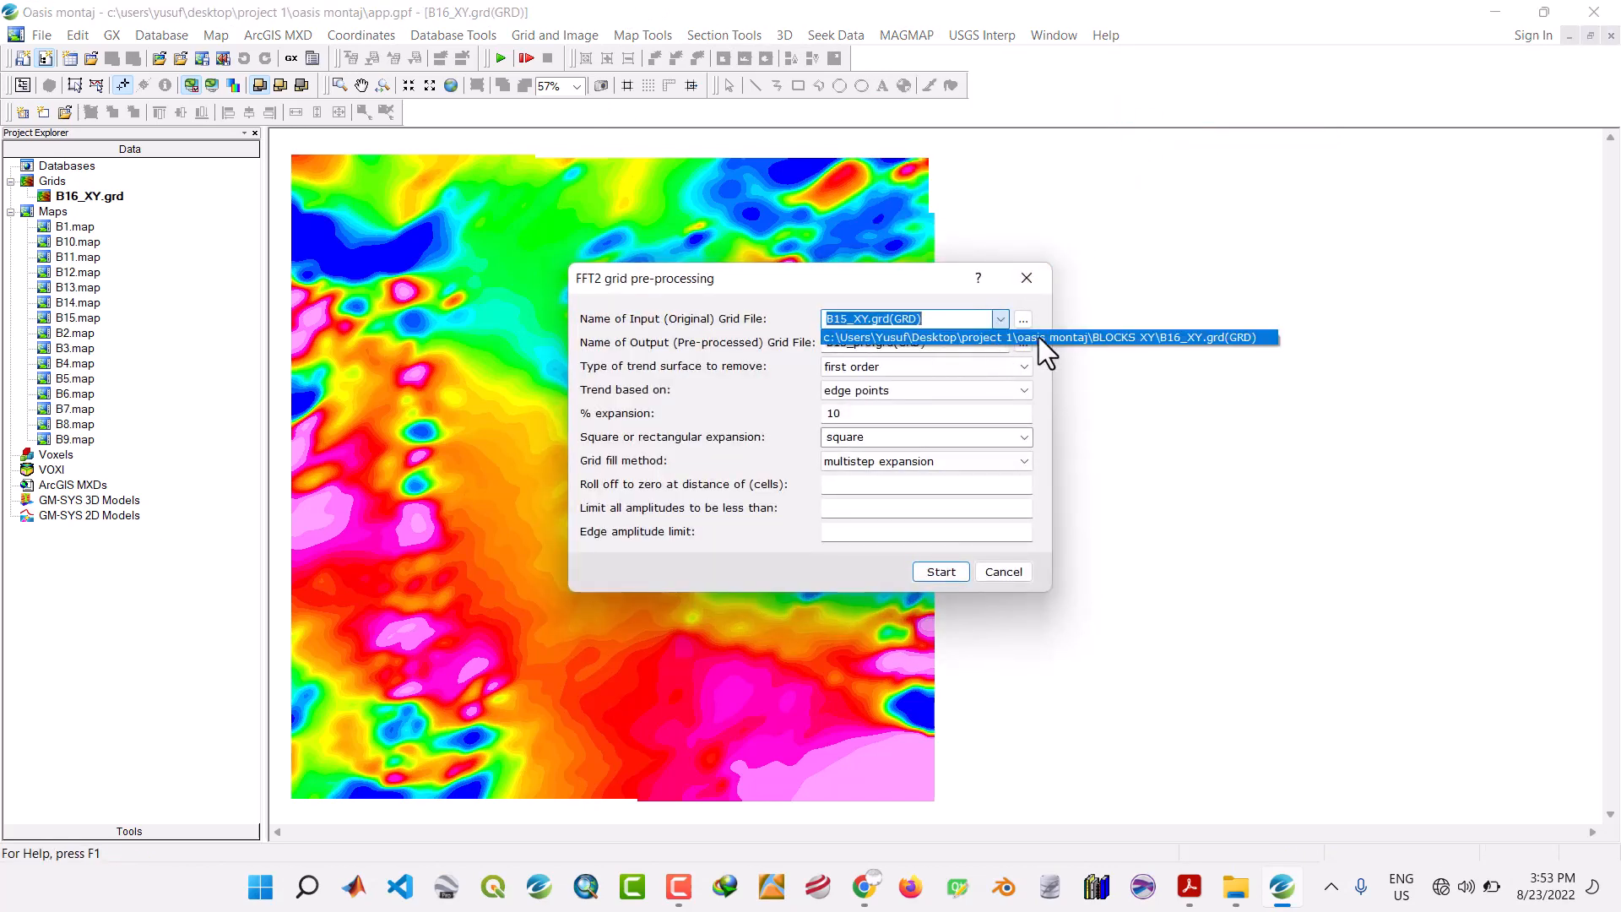
left_click(1038, 337)
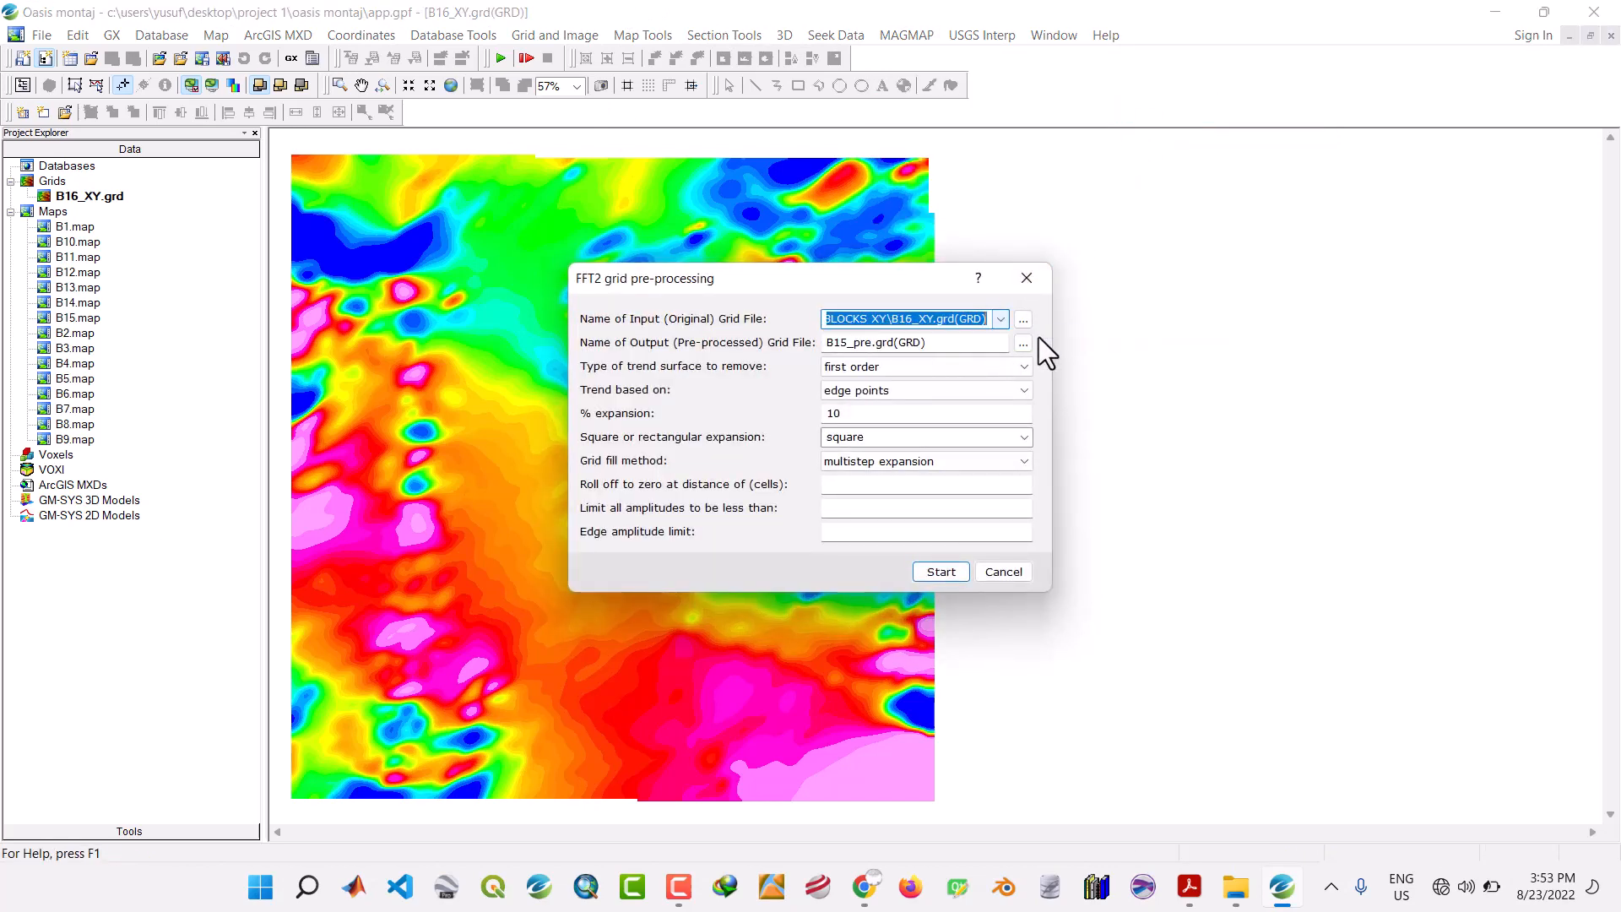
left_click(848, 341)
key("BackSpace")
type("6")
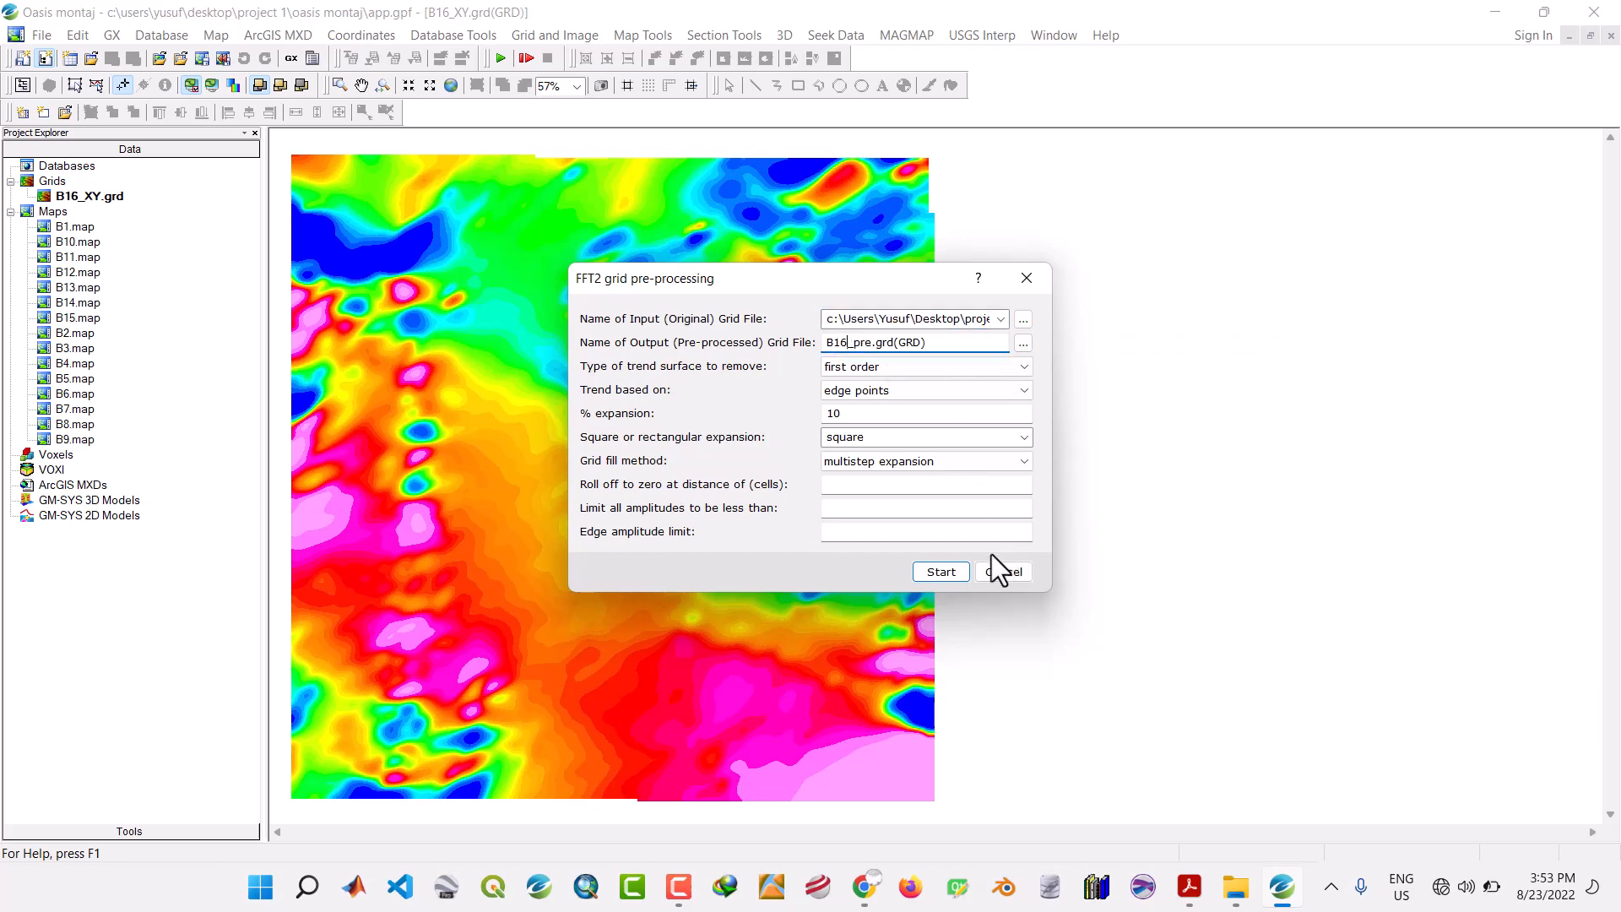
left_click(941, 573)
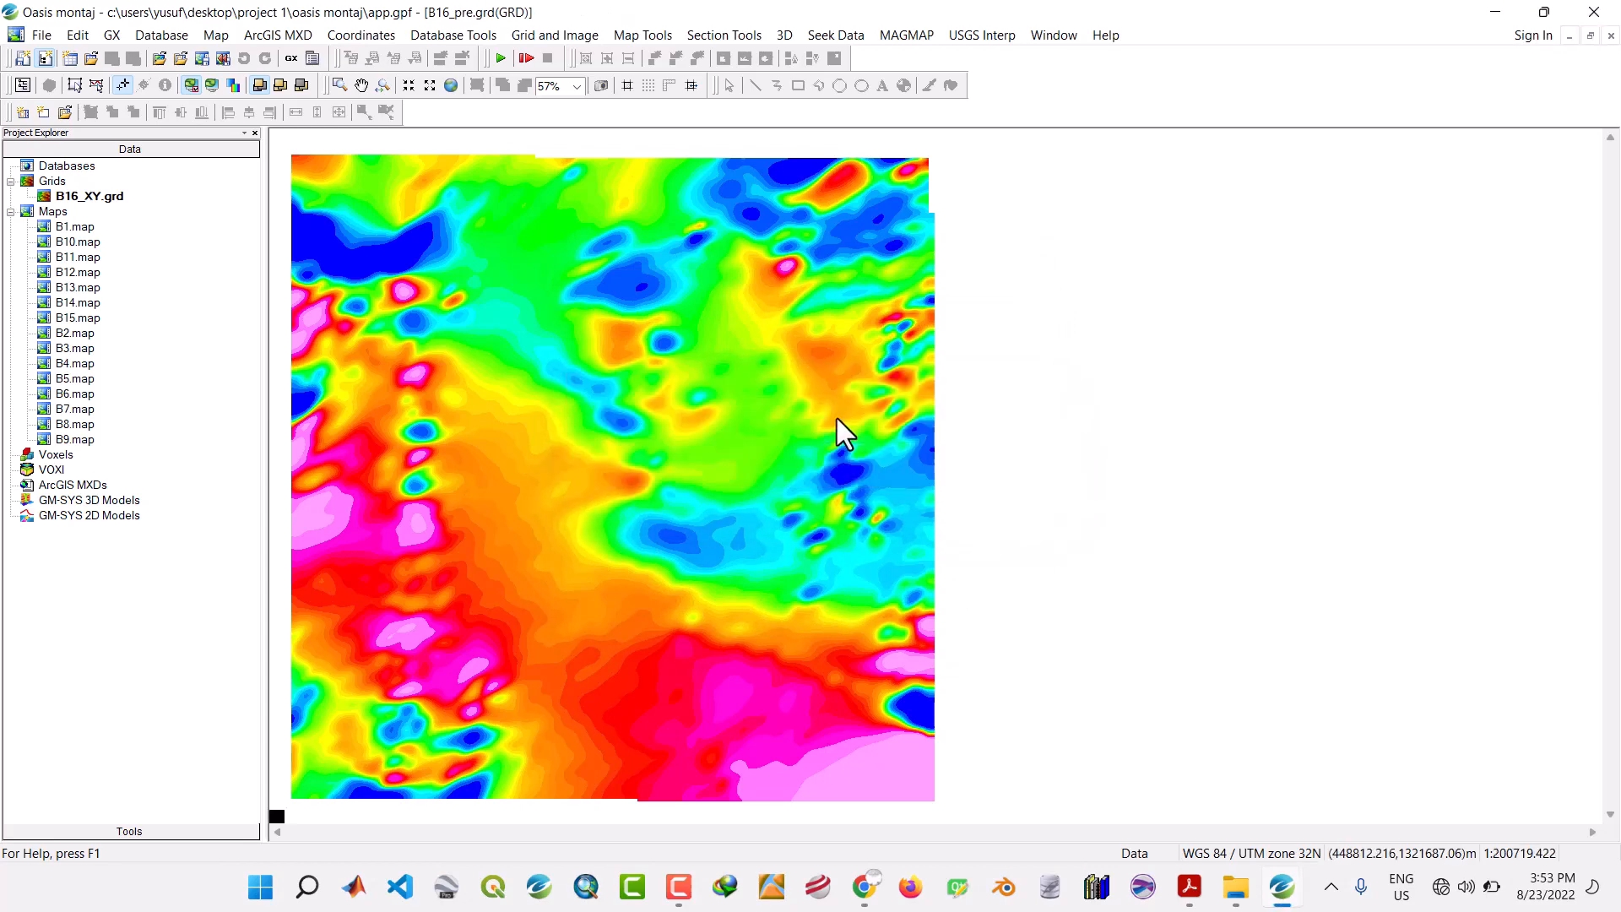
Run the Forward FFT on the pre-processed grid B16_pre.grd.
left_click(908, 36)
mouse_move(934, 107)
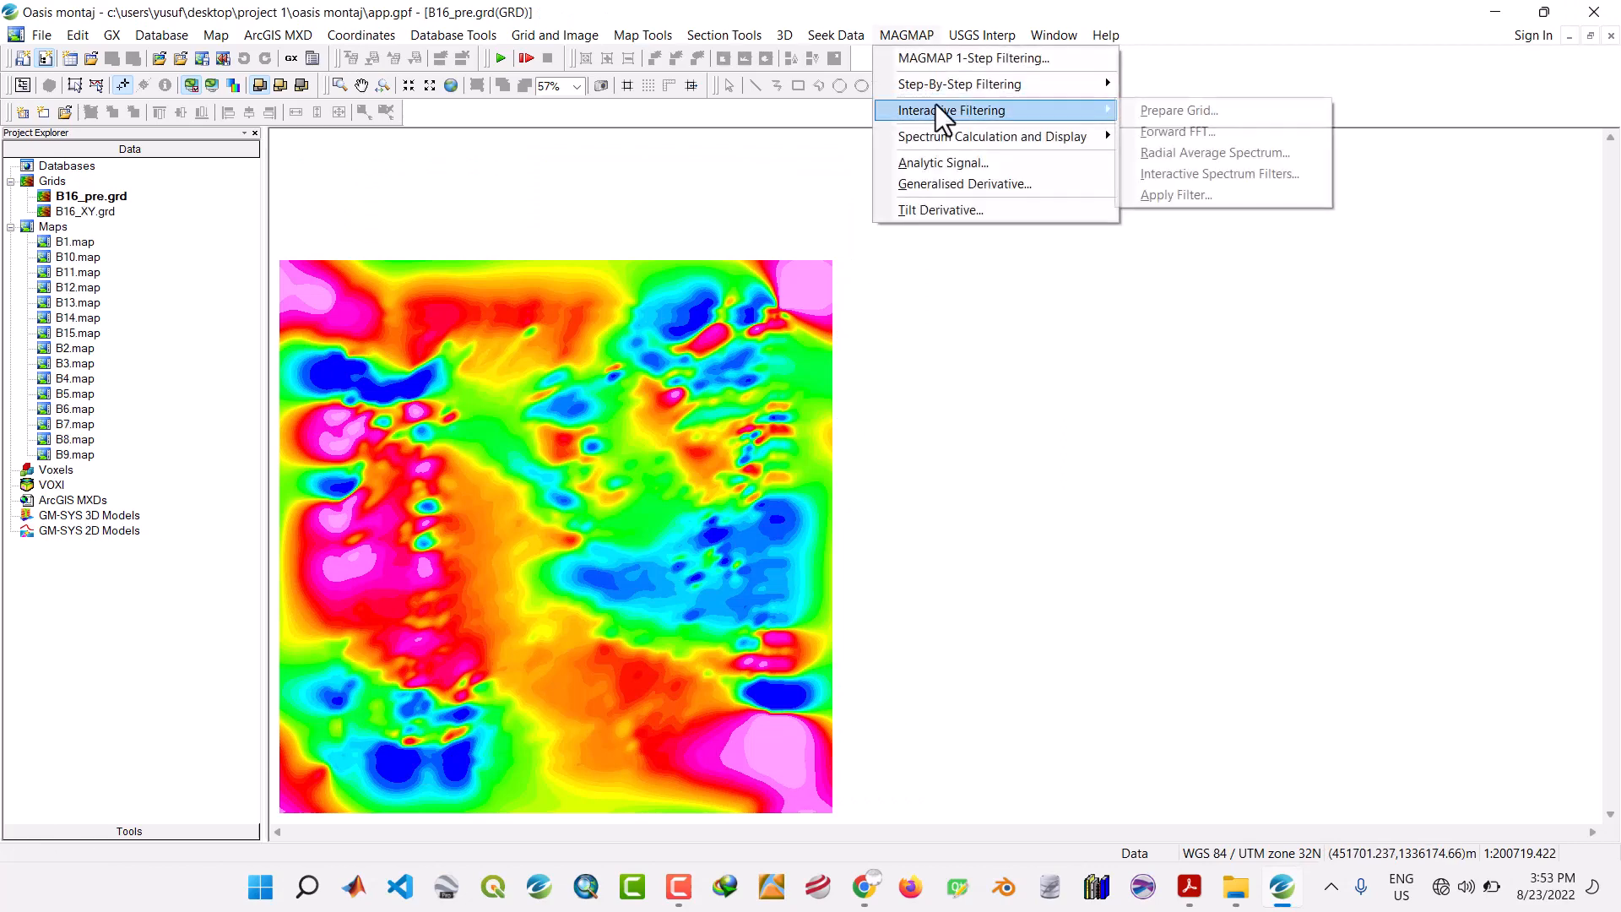
left_click(1141, 130)
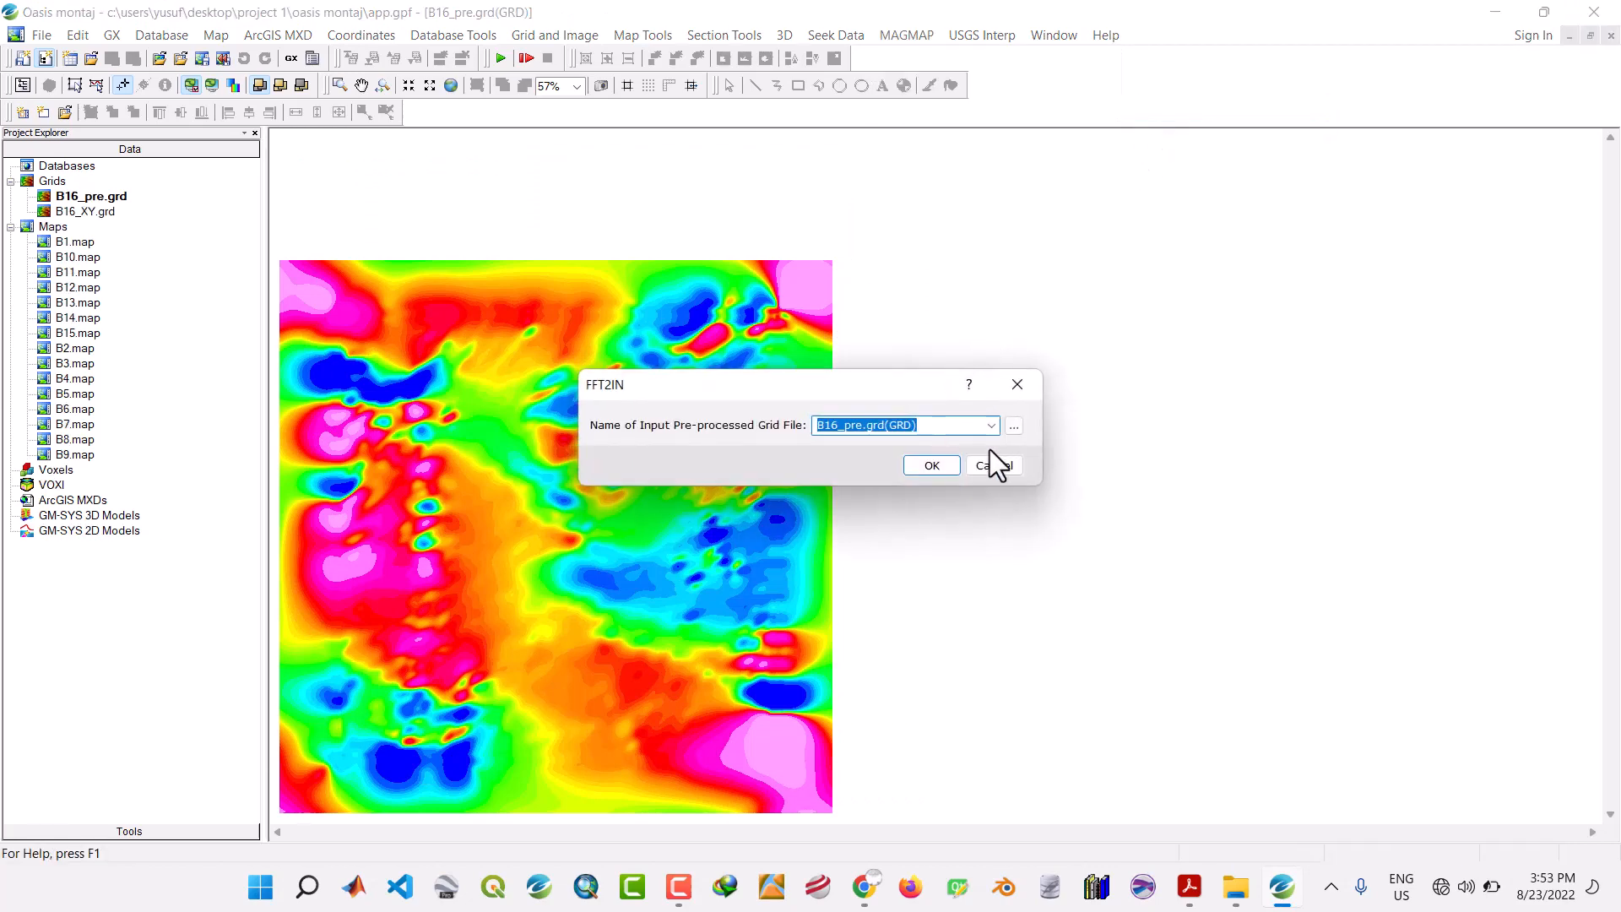
left_click(939, 466)
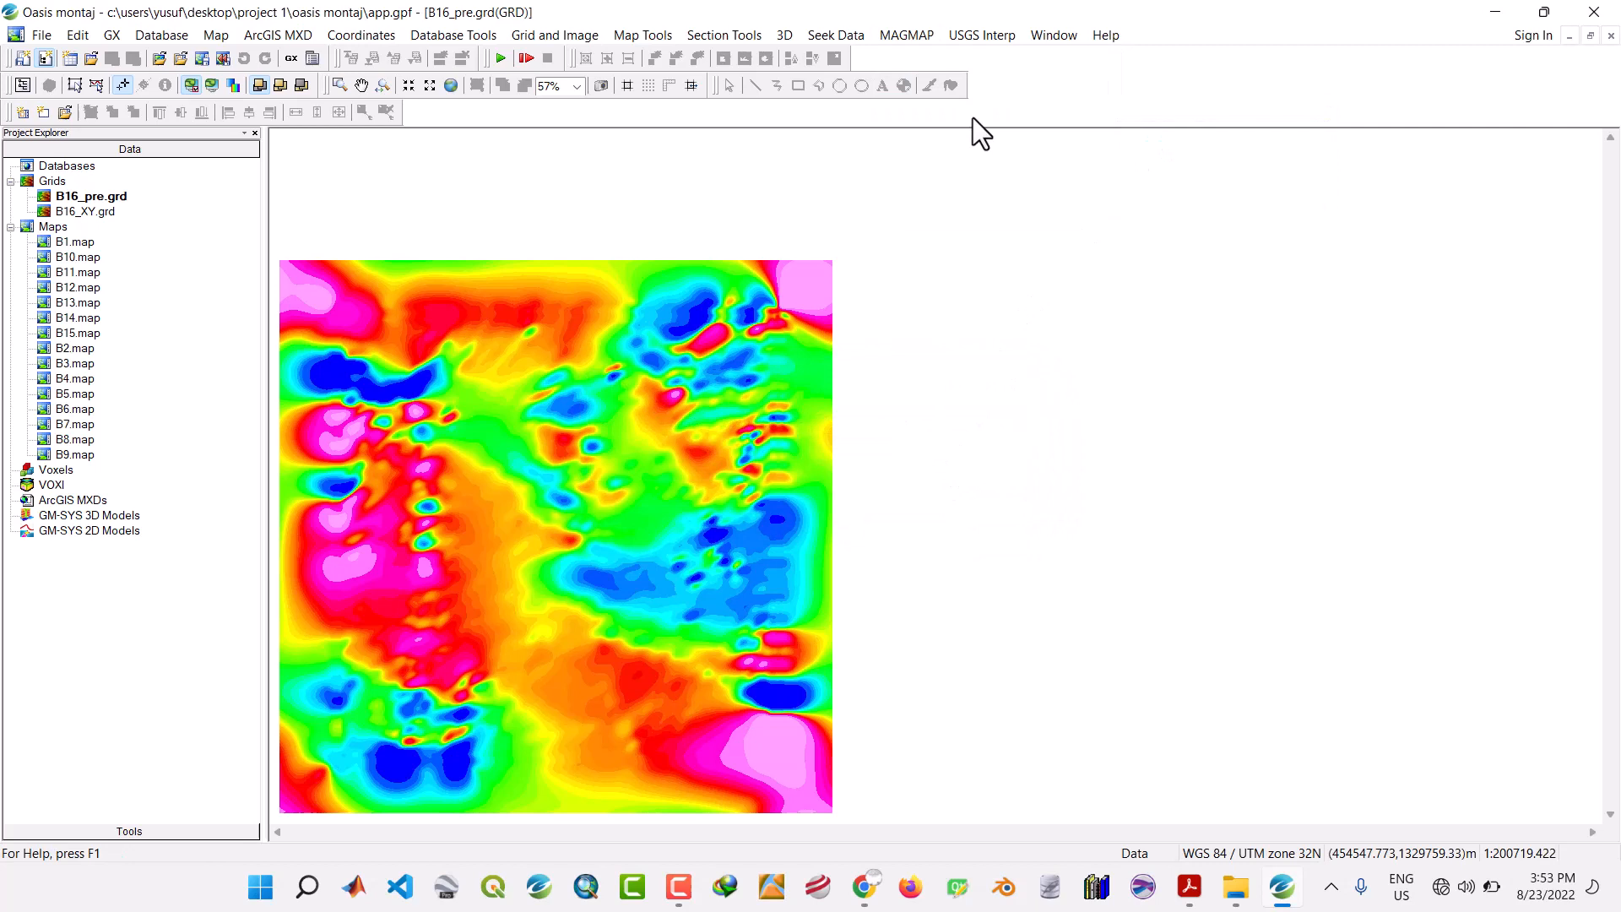
Compute the radial average spectrum of the B16_pre_trn.grd transform grid, naming the output spectrum file B16.SPC.
left_click(906, 34)
mouse_move(939, 113)
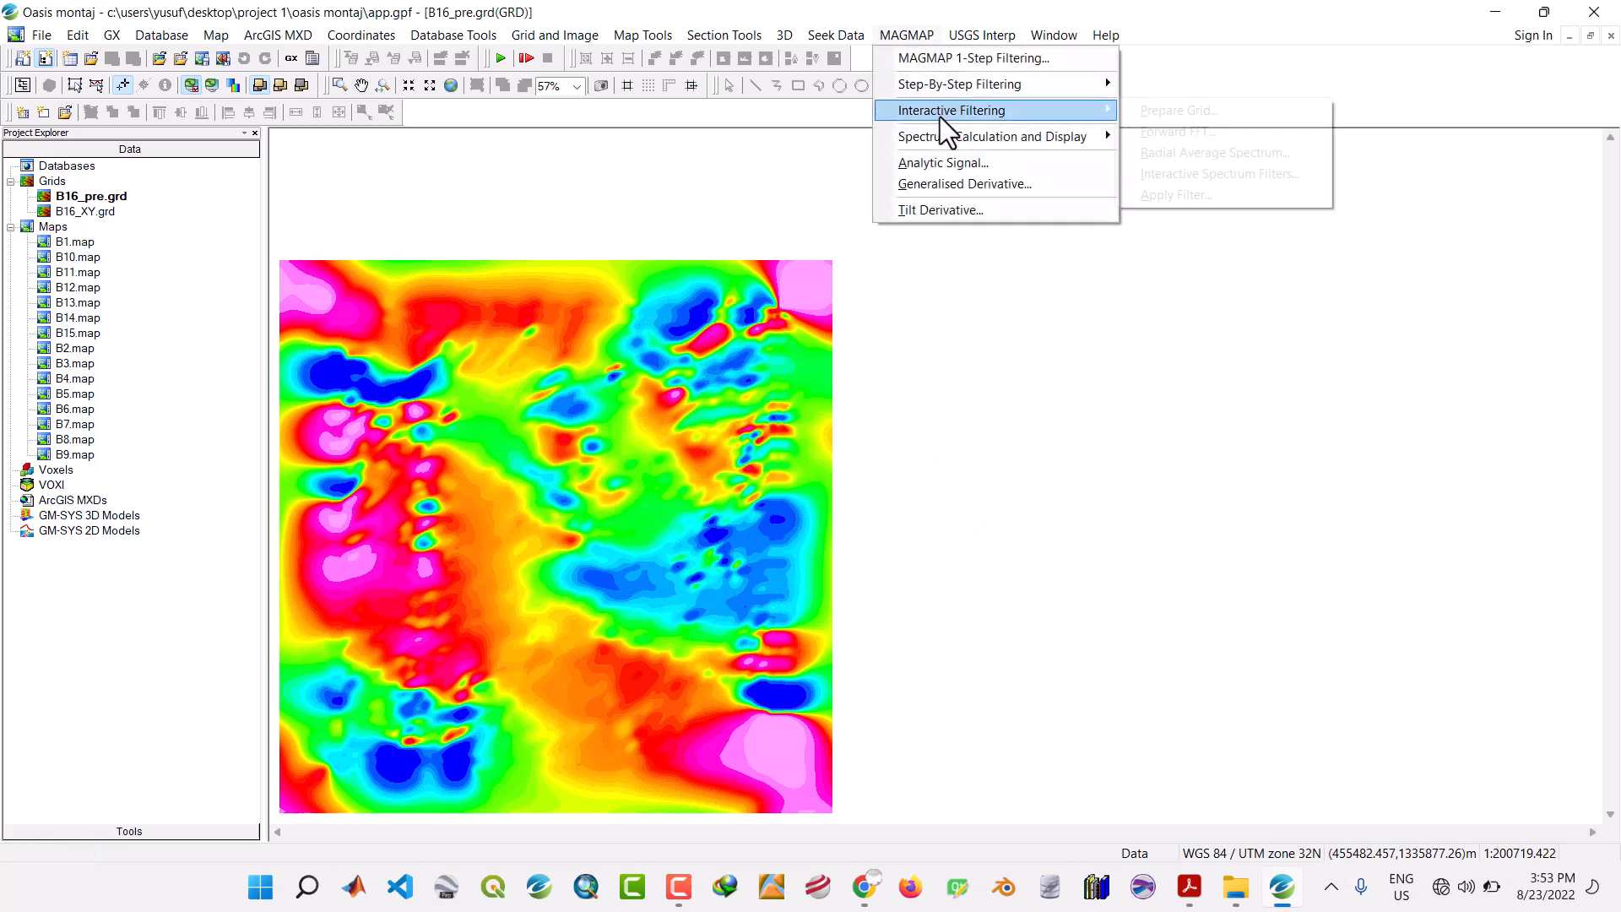
left_click(1192, 155)
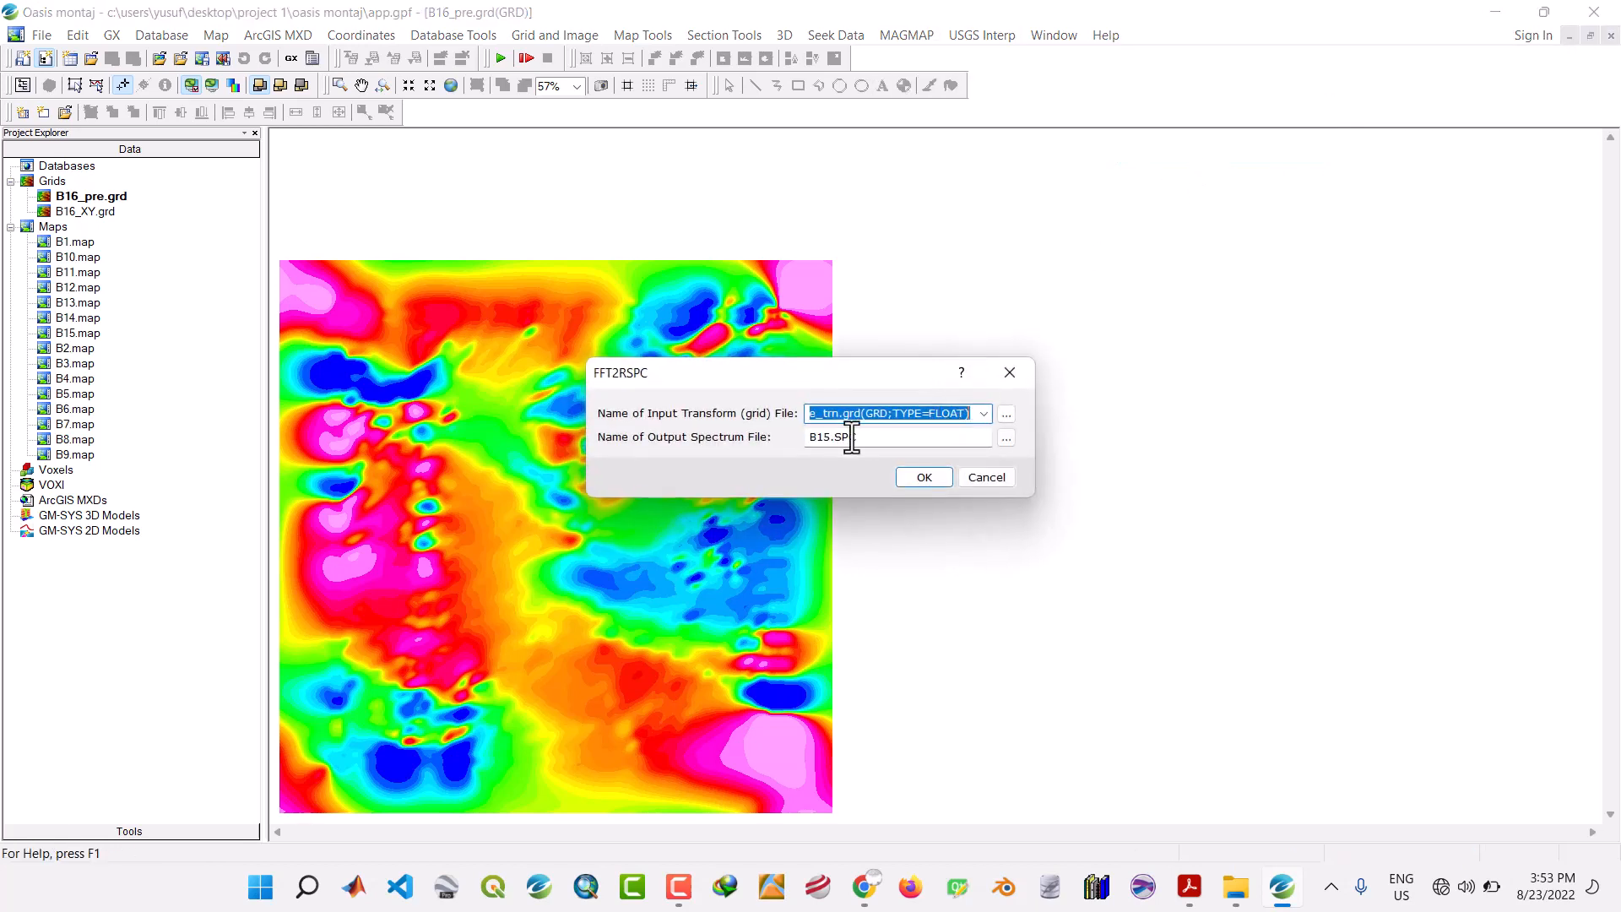
left_click(835, 442)
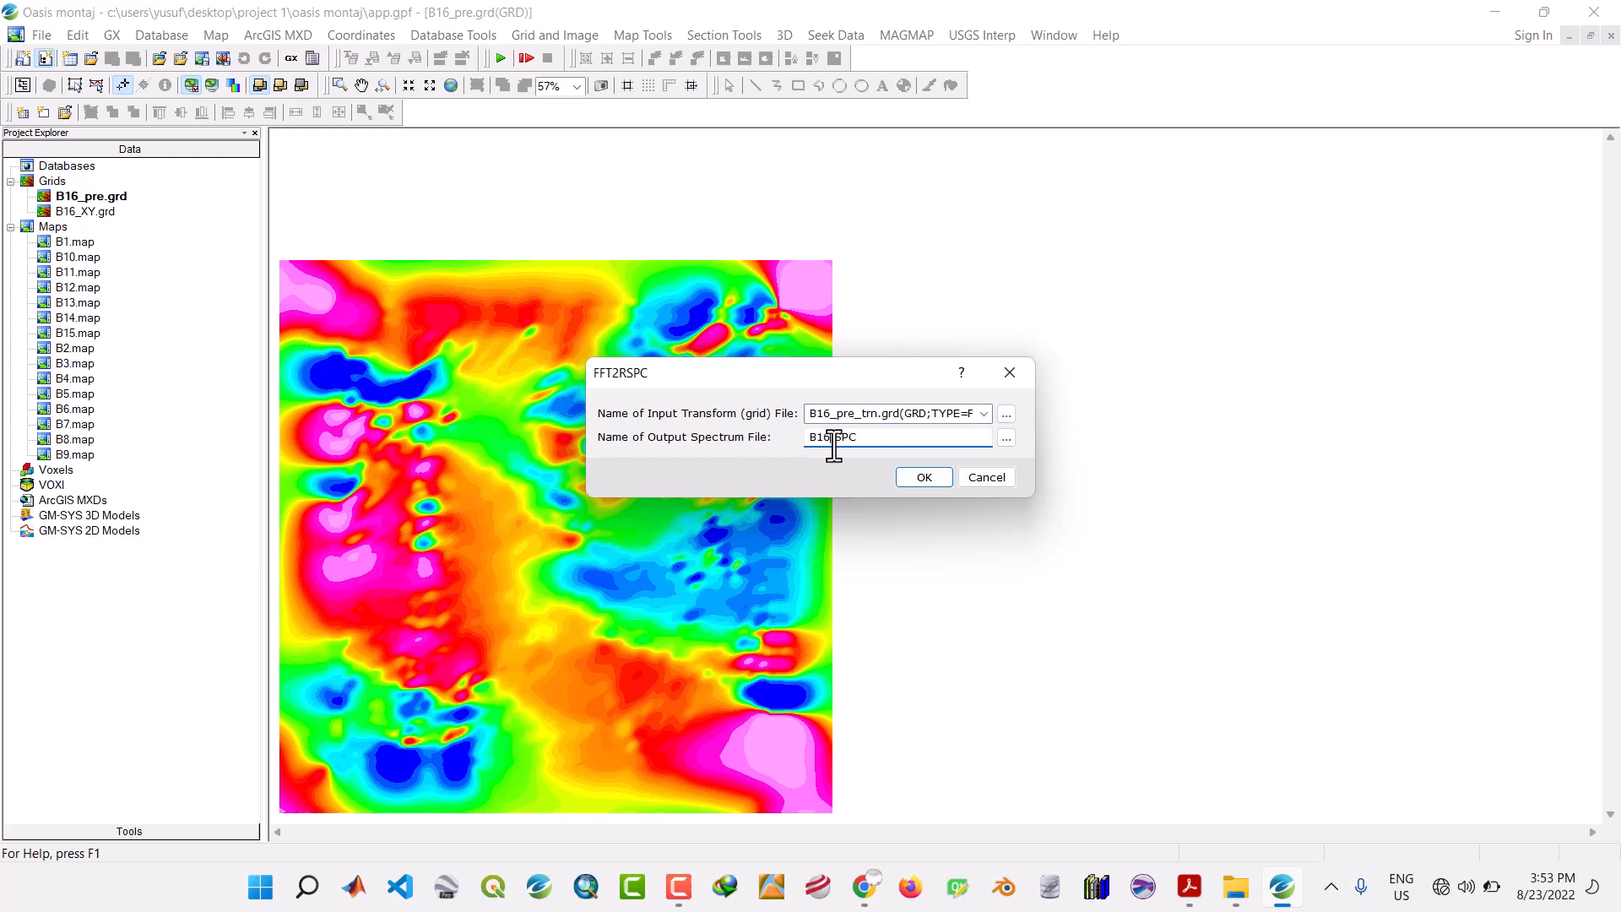
left_click(915, 480)
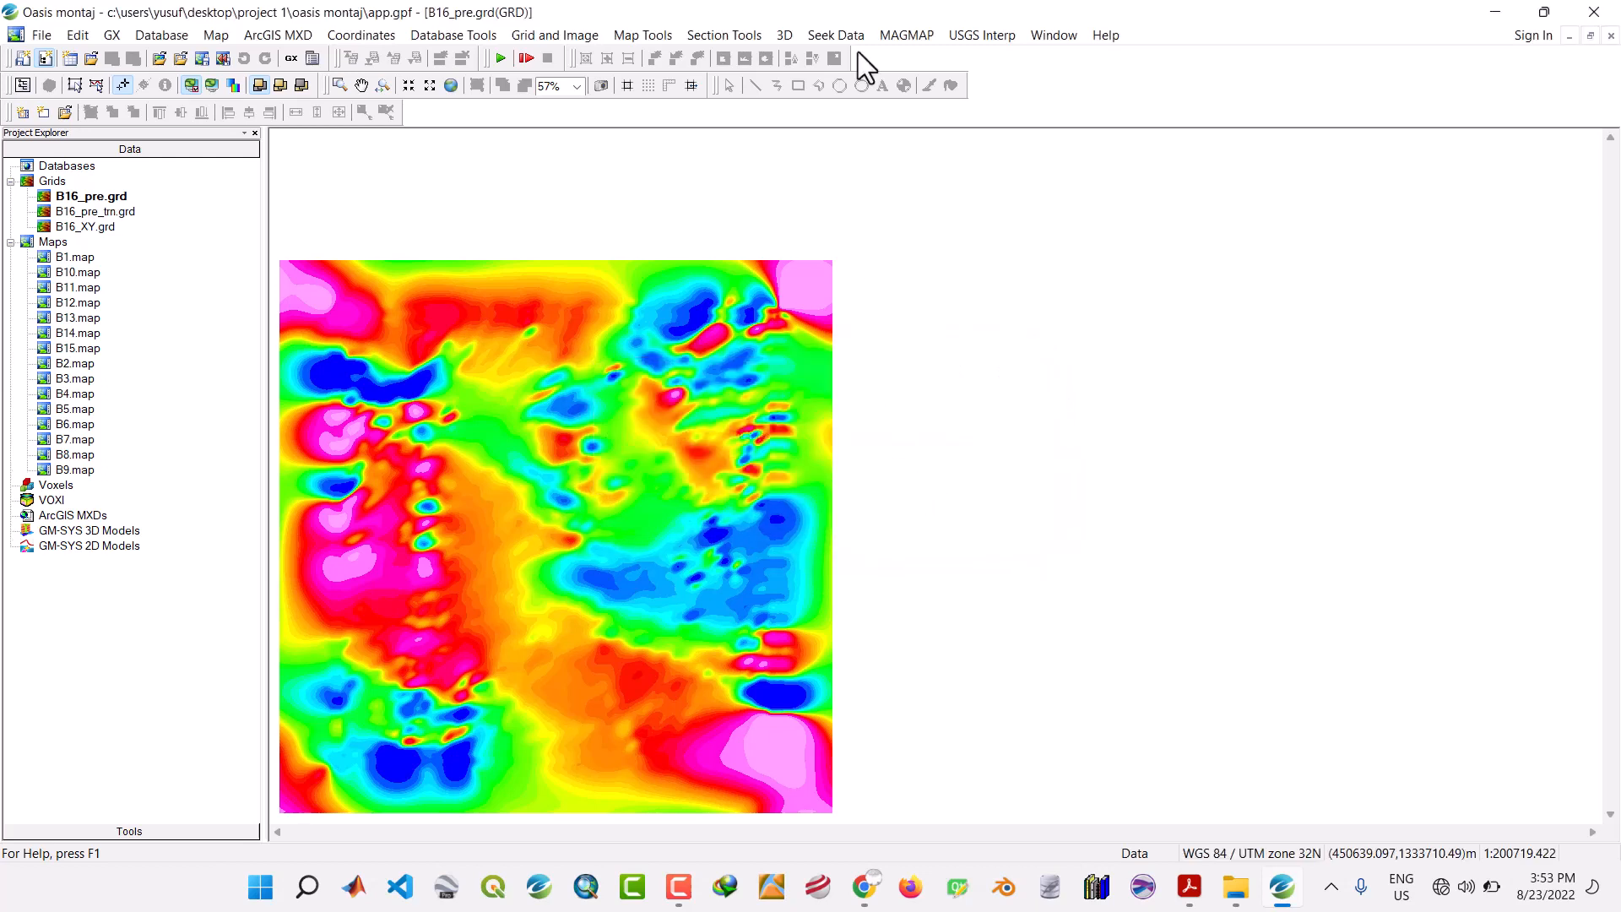
Display the radially averaged power spectrum from B16.SPC as a spectrum map.
left_click(907, 34)
mouse_move(921, 140)
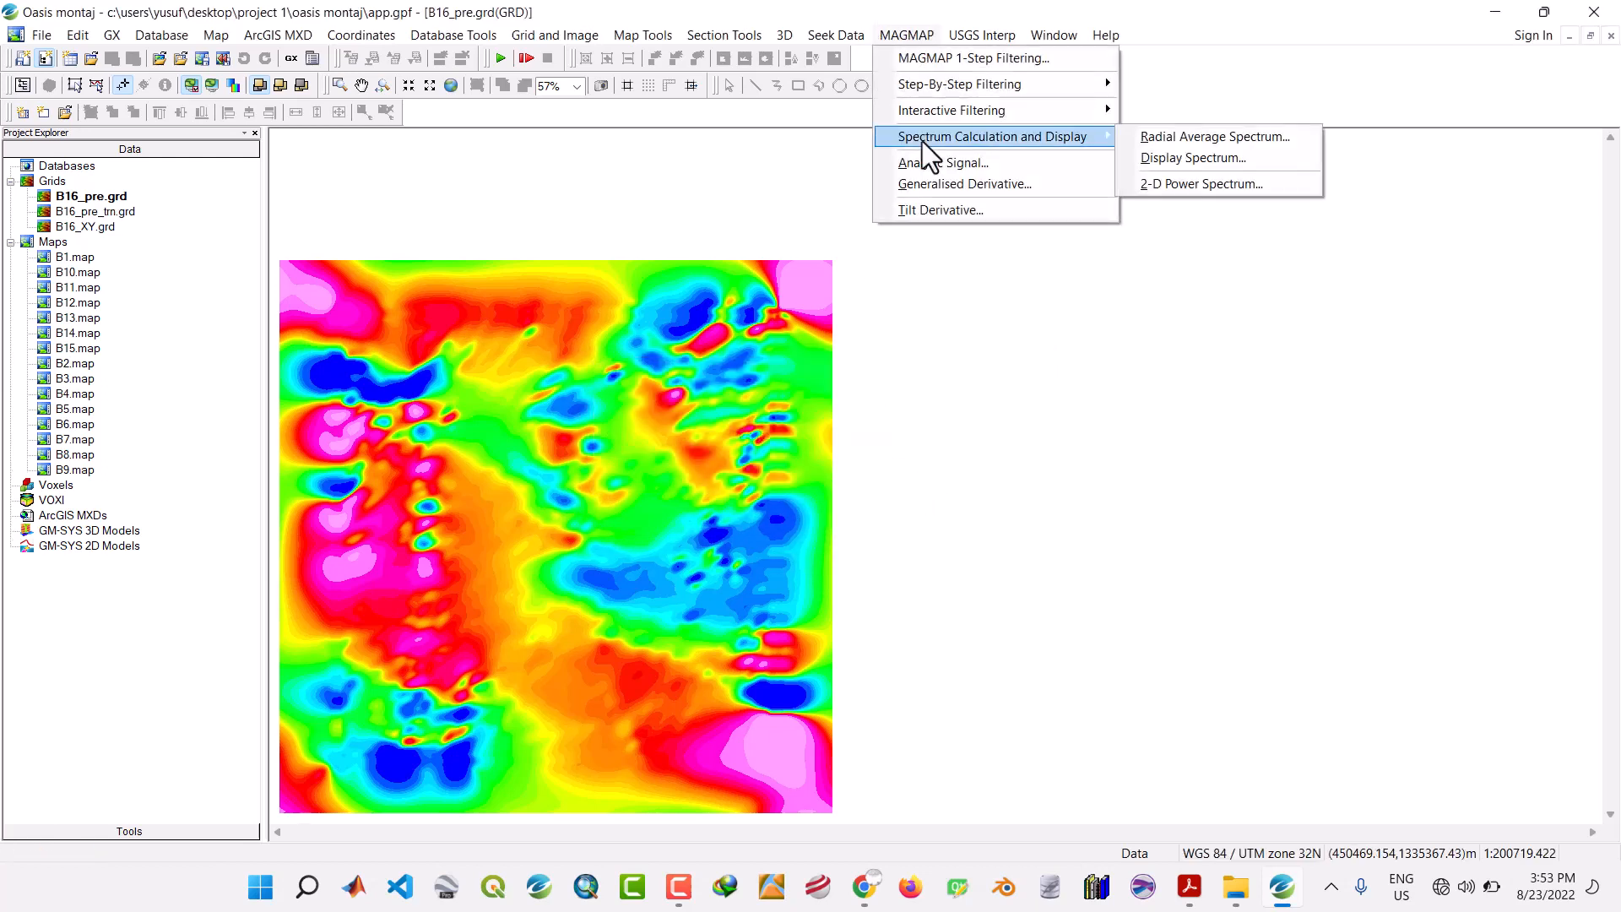
left_click(1157, 157)
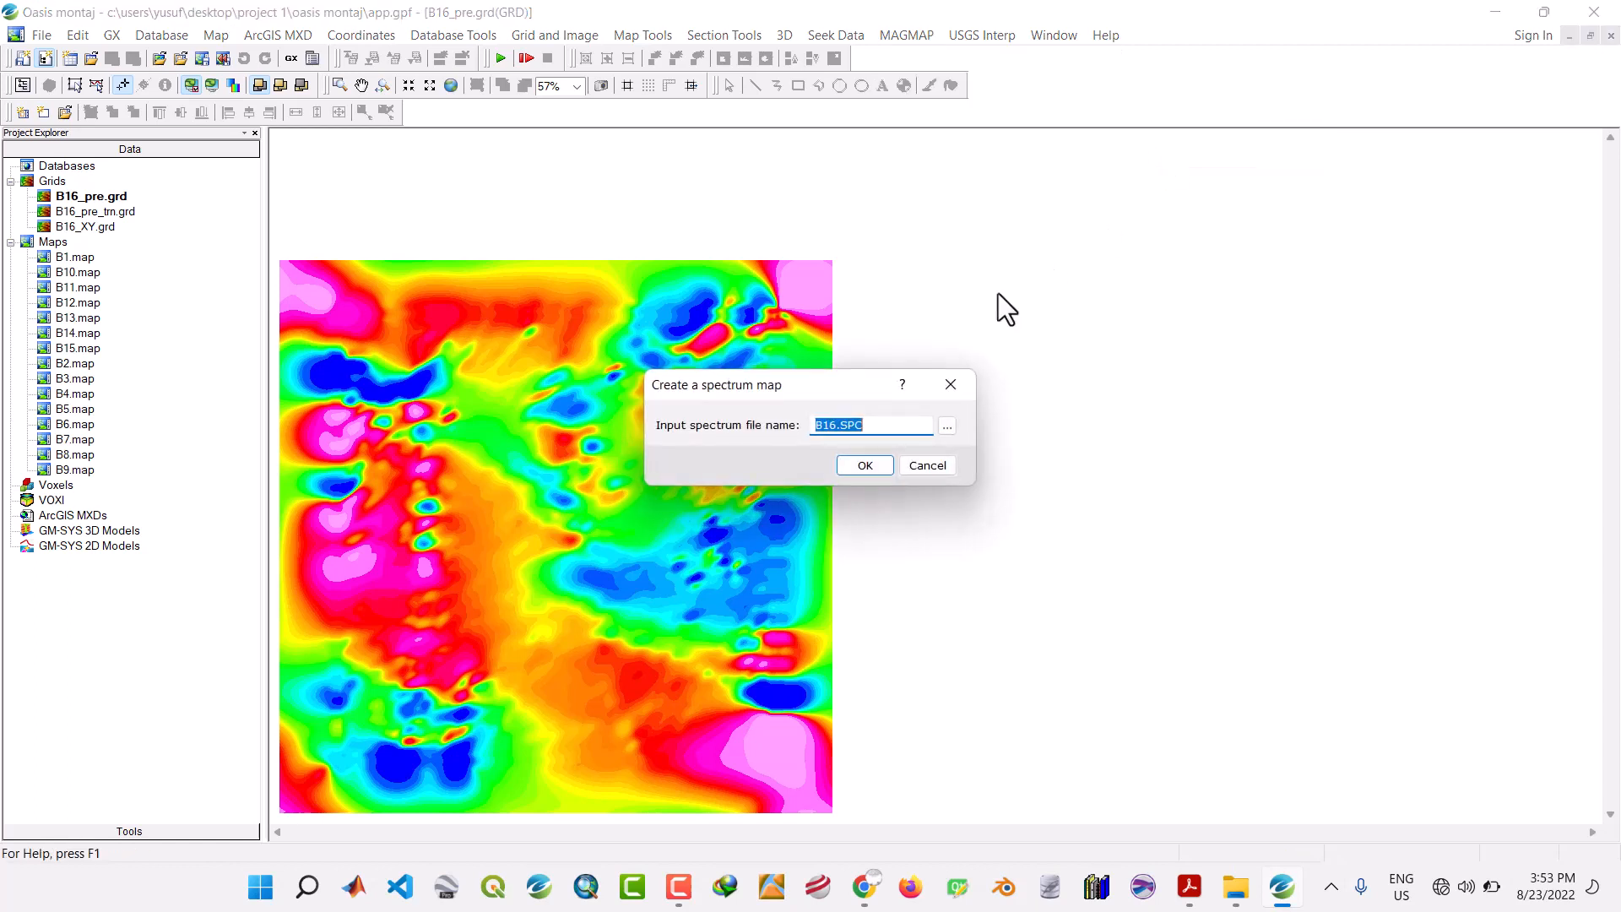
Create the spectrum map from B16.SPC and remove the B16_pre, B16_pre_trn and B16_XY grids from the project.
left_click(859, 466)
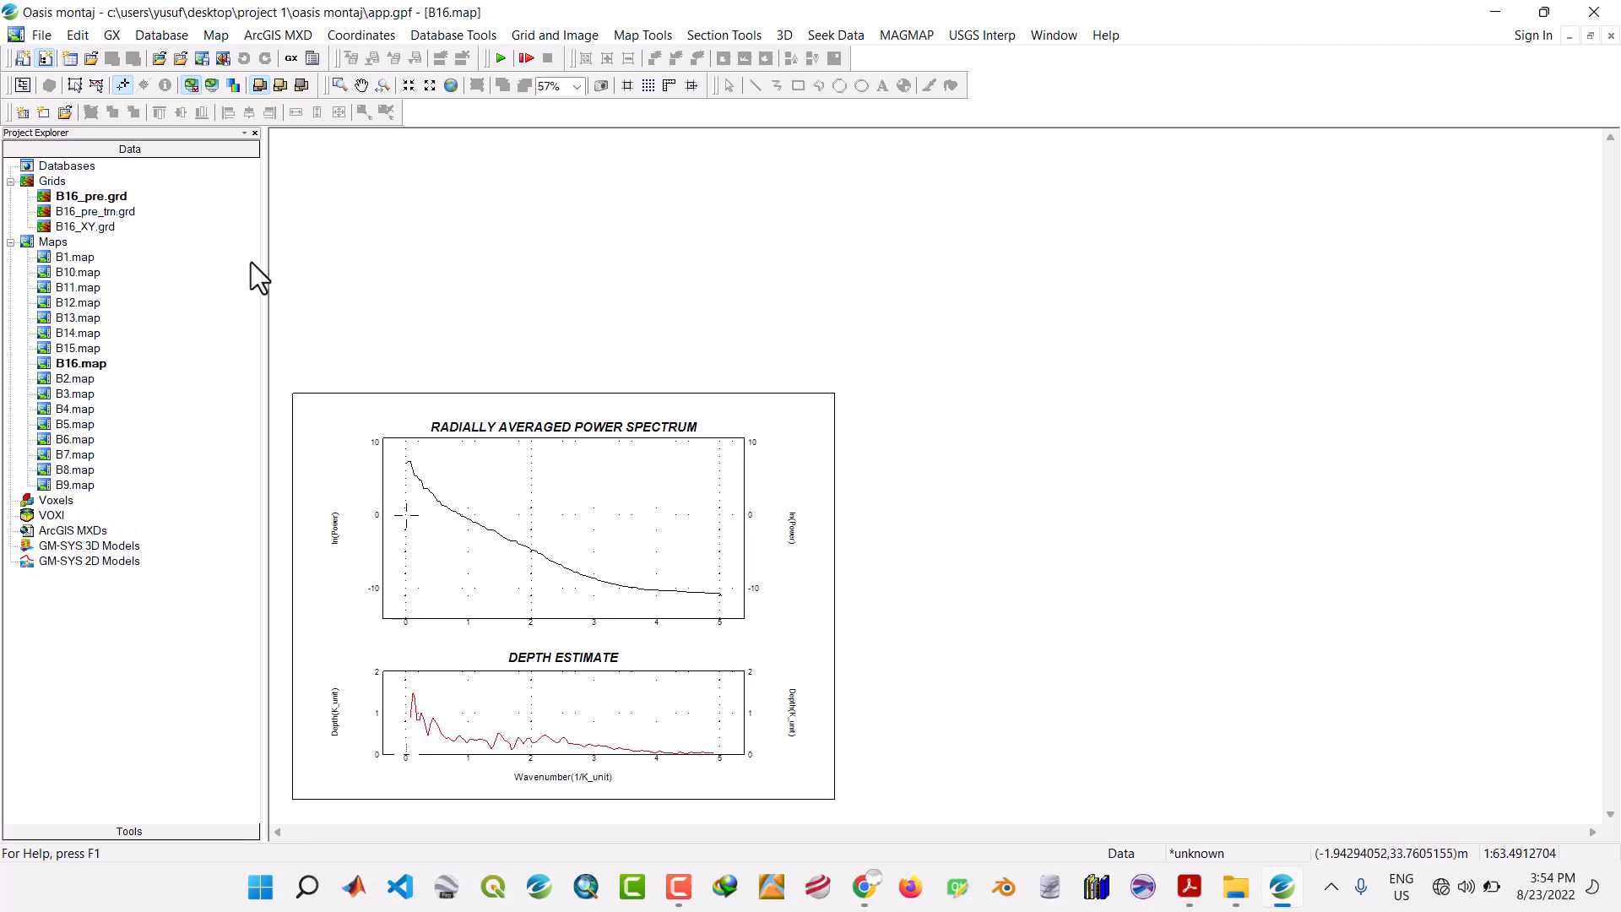
left_click(80, 220)
left_click(83, 211, "ctrl")
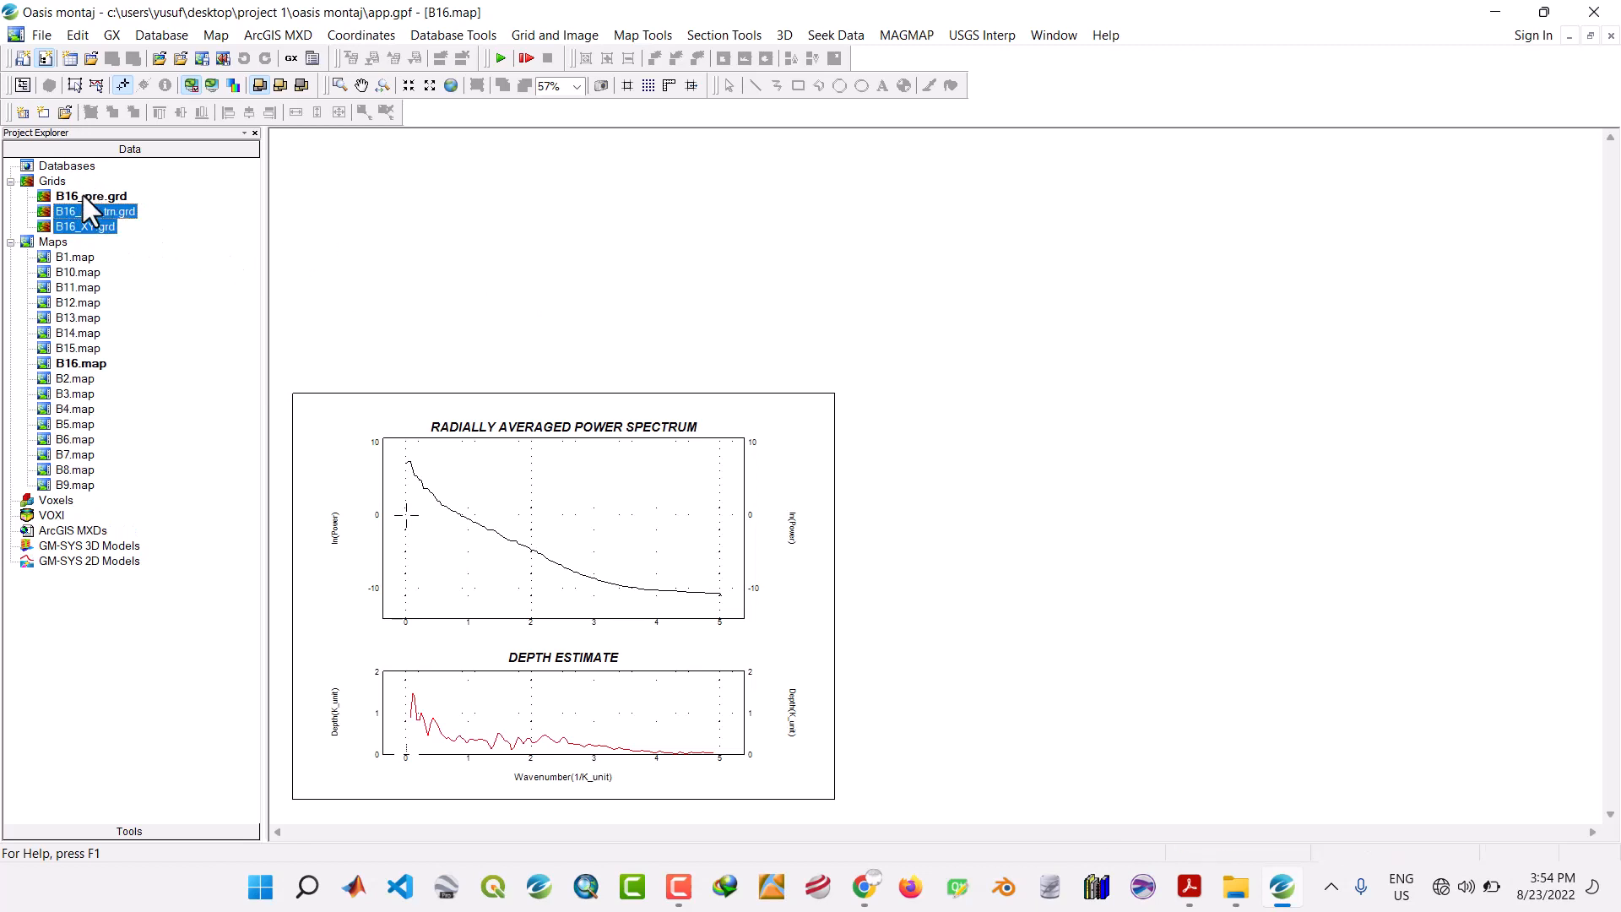
right_click(81, 193)
left_click(130, 232)
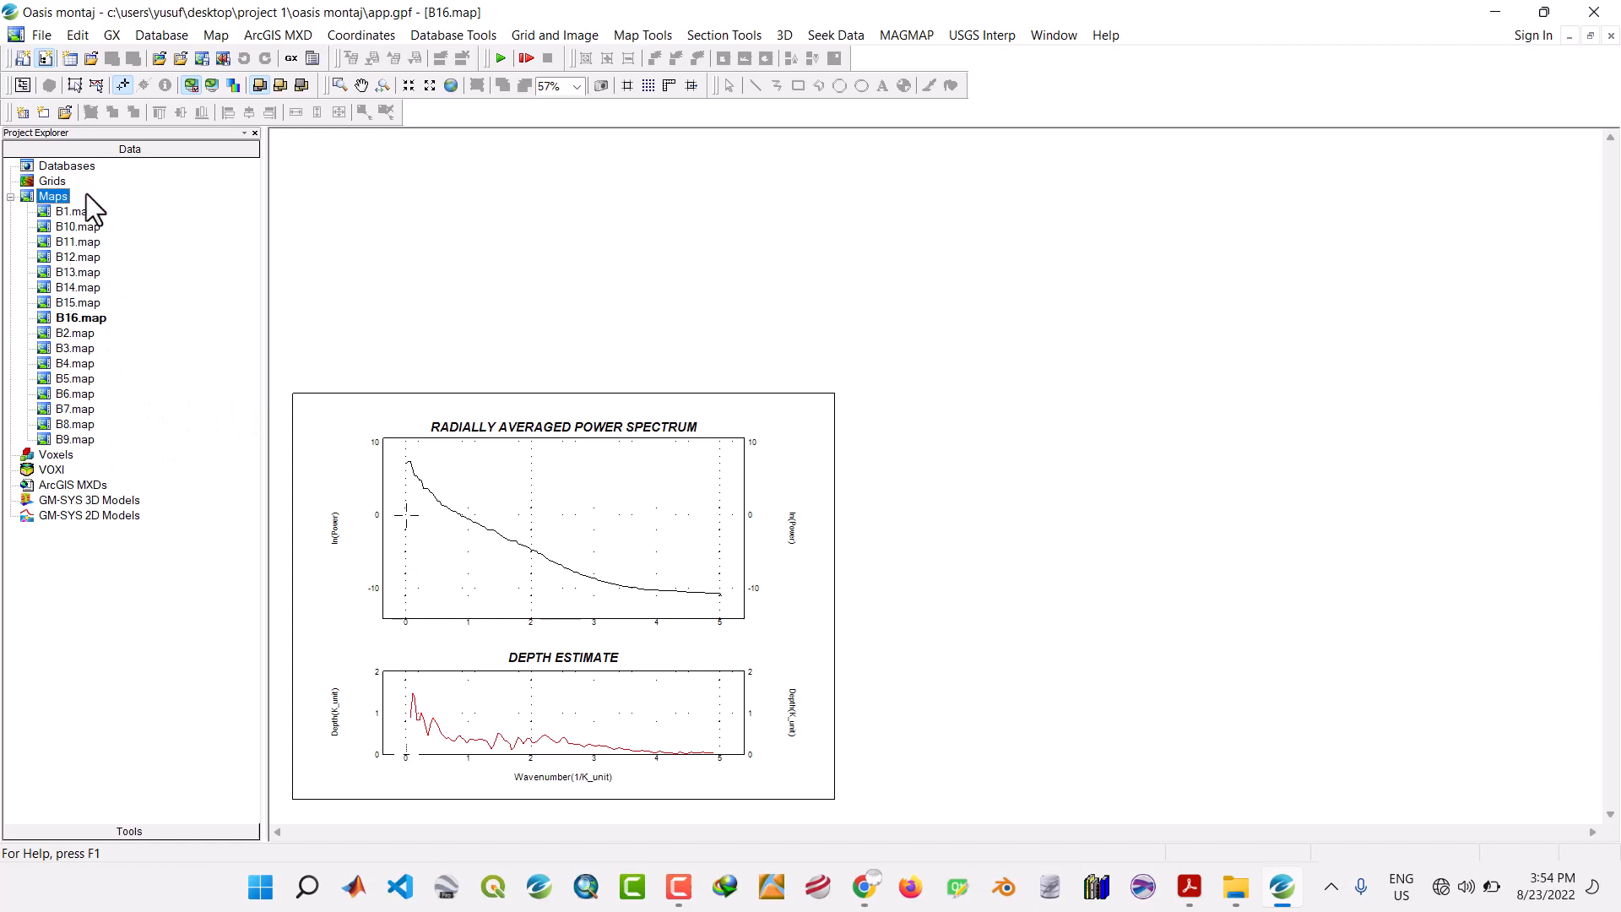
Display each block map from B1 to B16 in turn to examine its radially averaged power spectrum and depth estimate.
double_click(74, 210)
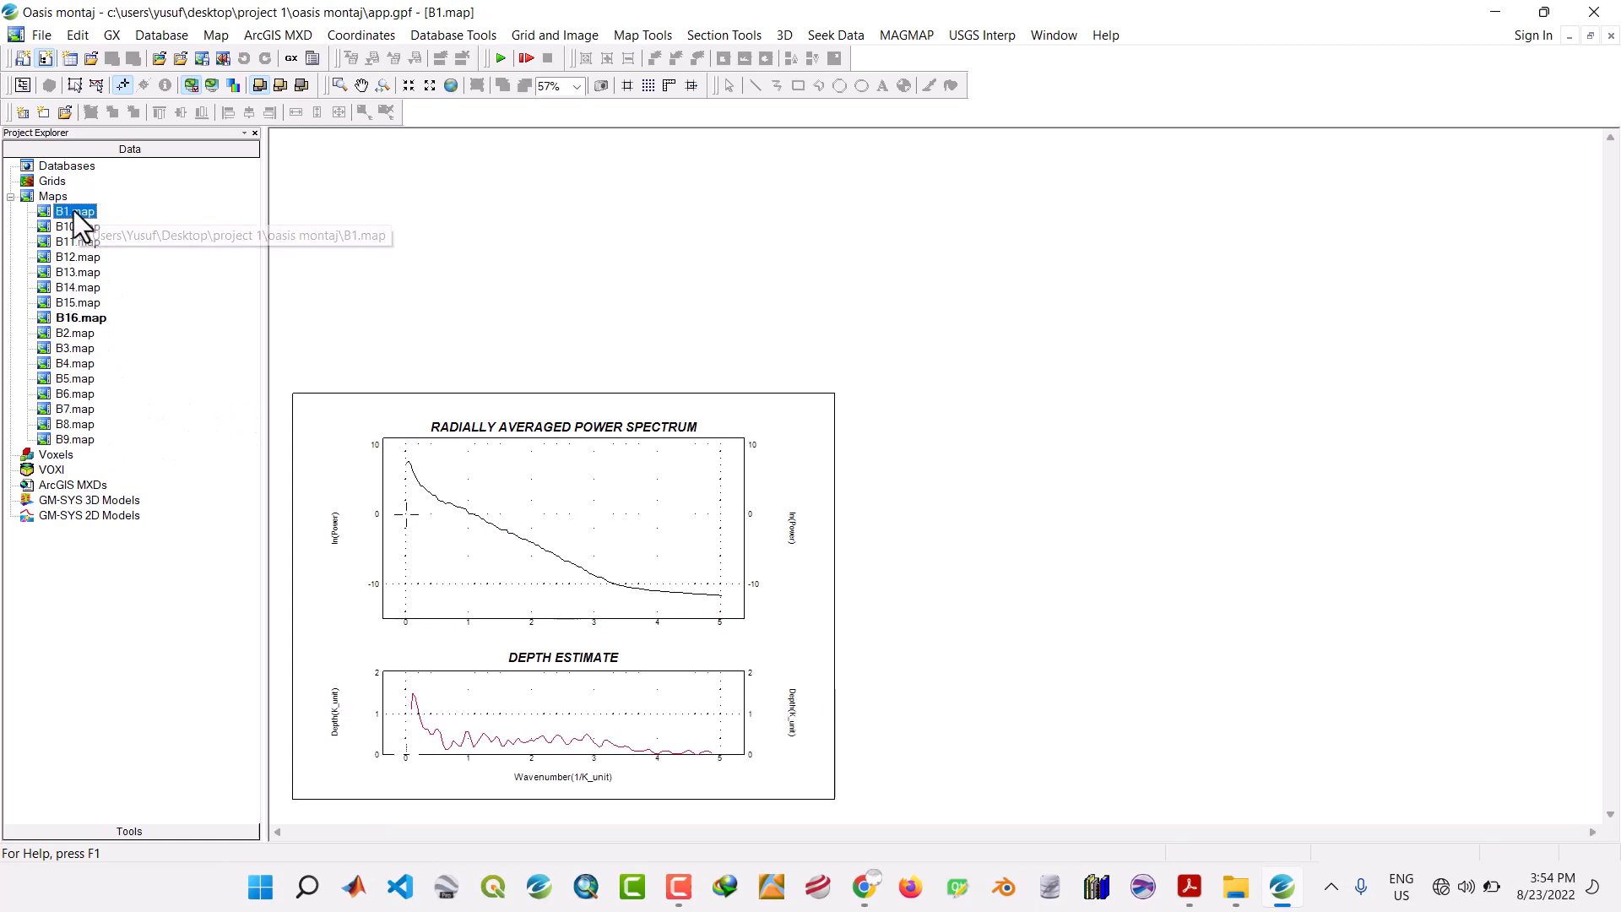
double_click(85, 228)
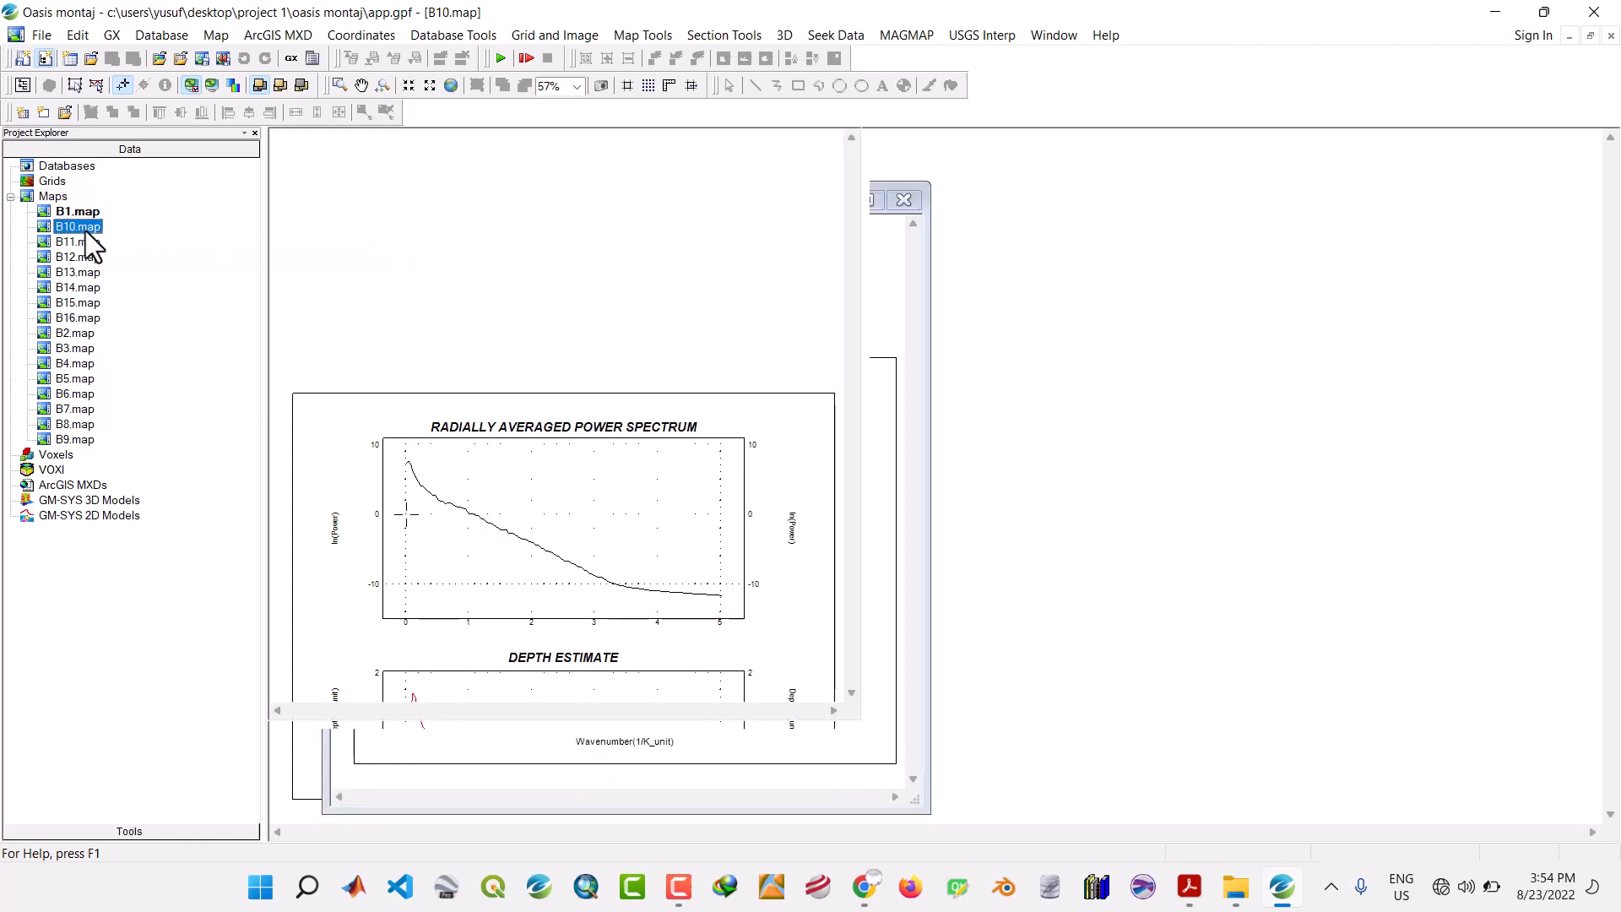
double_click(85, 242)
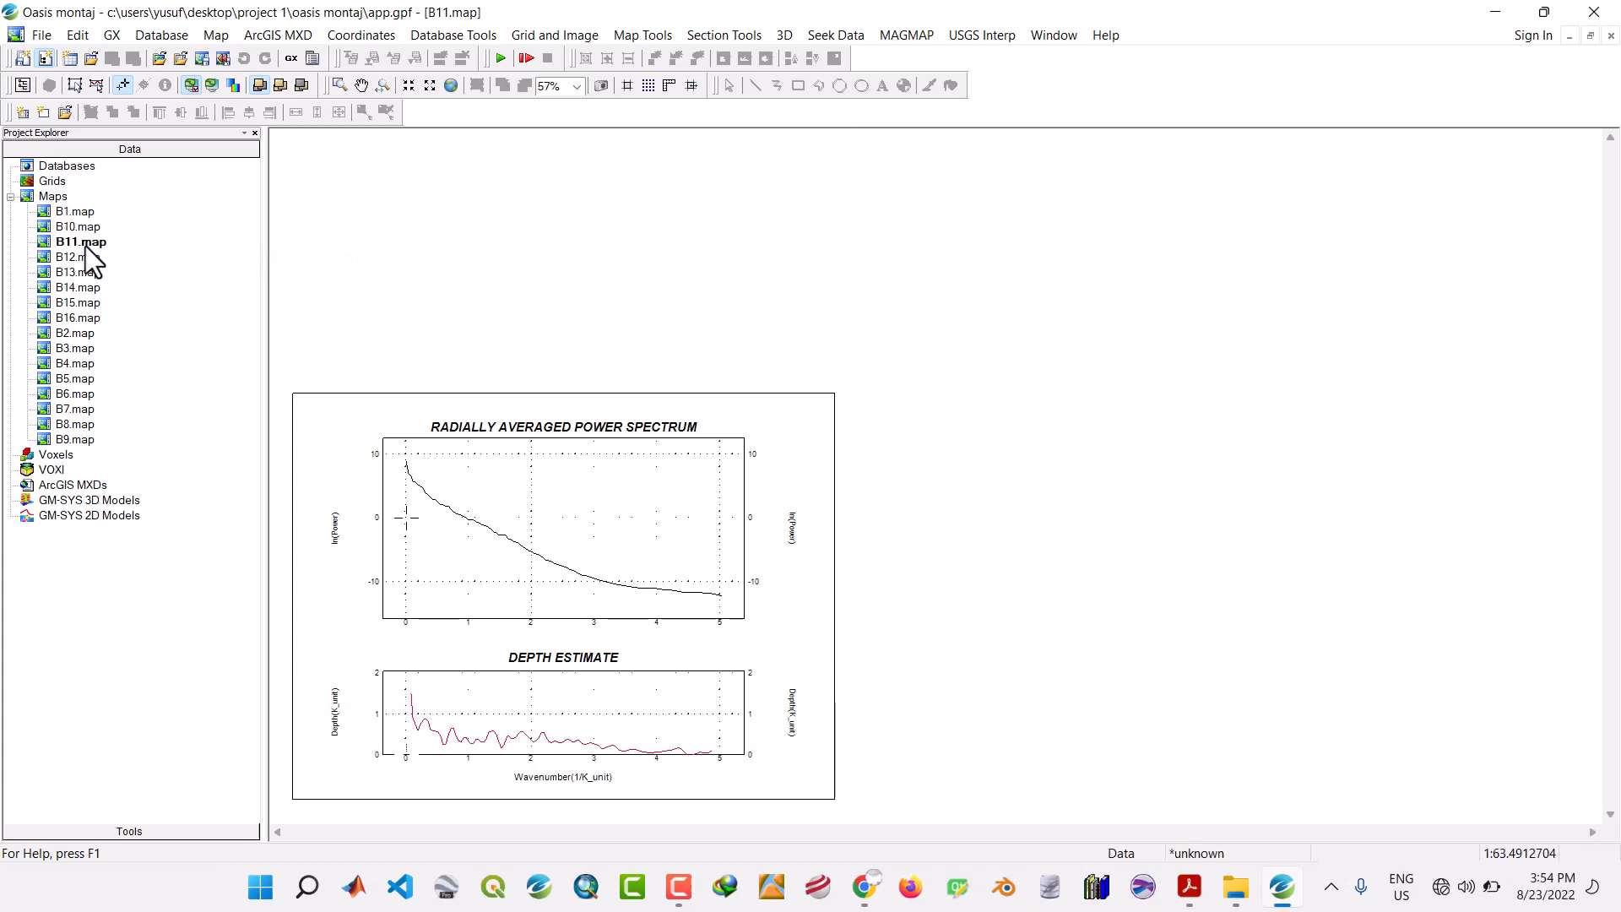
double_click(84, 253)
double_click(89, 273)
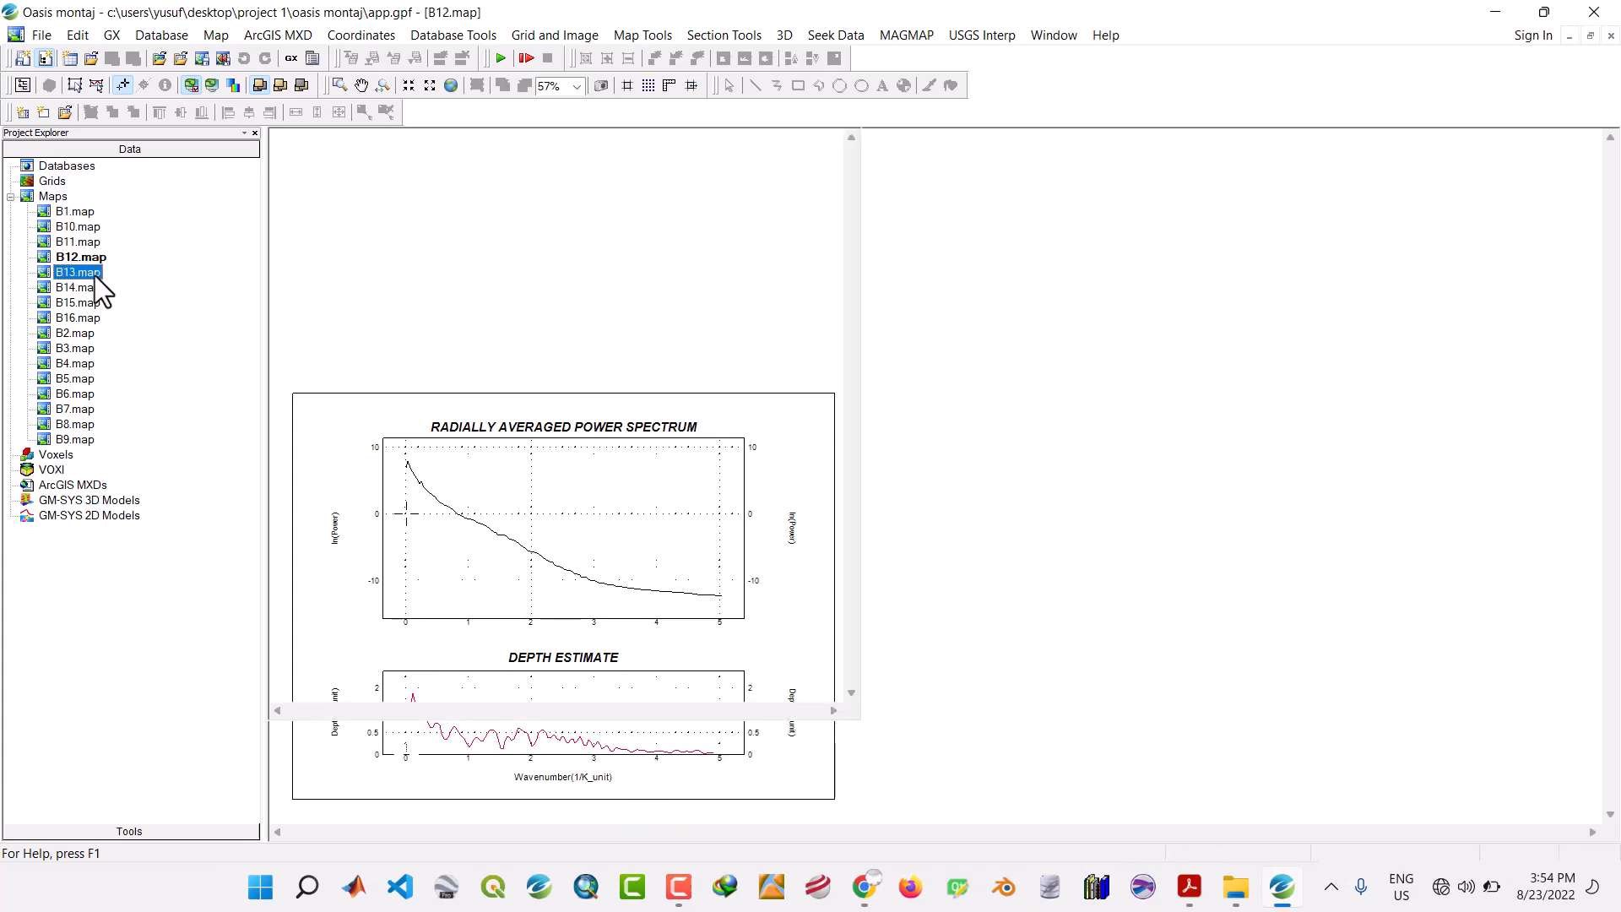
double_click(84, 287)
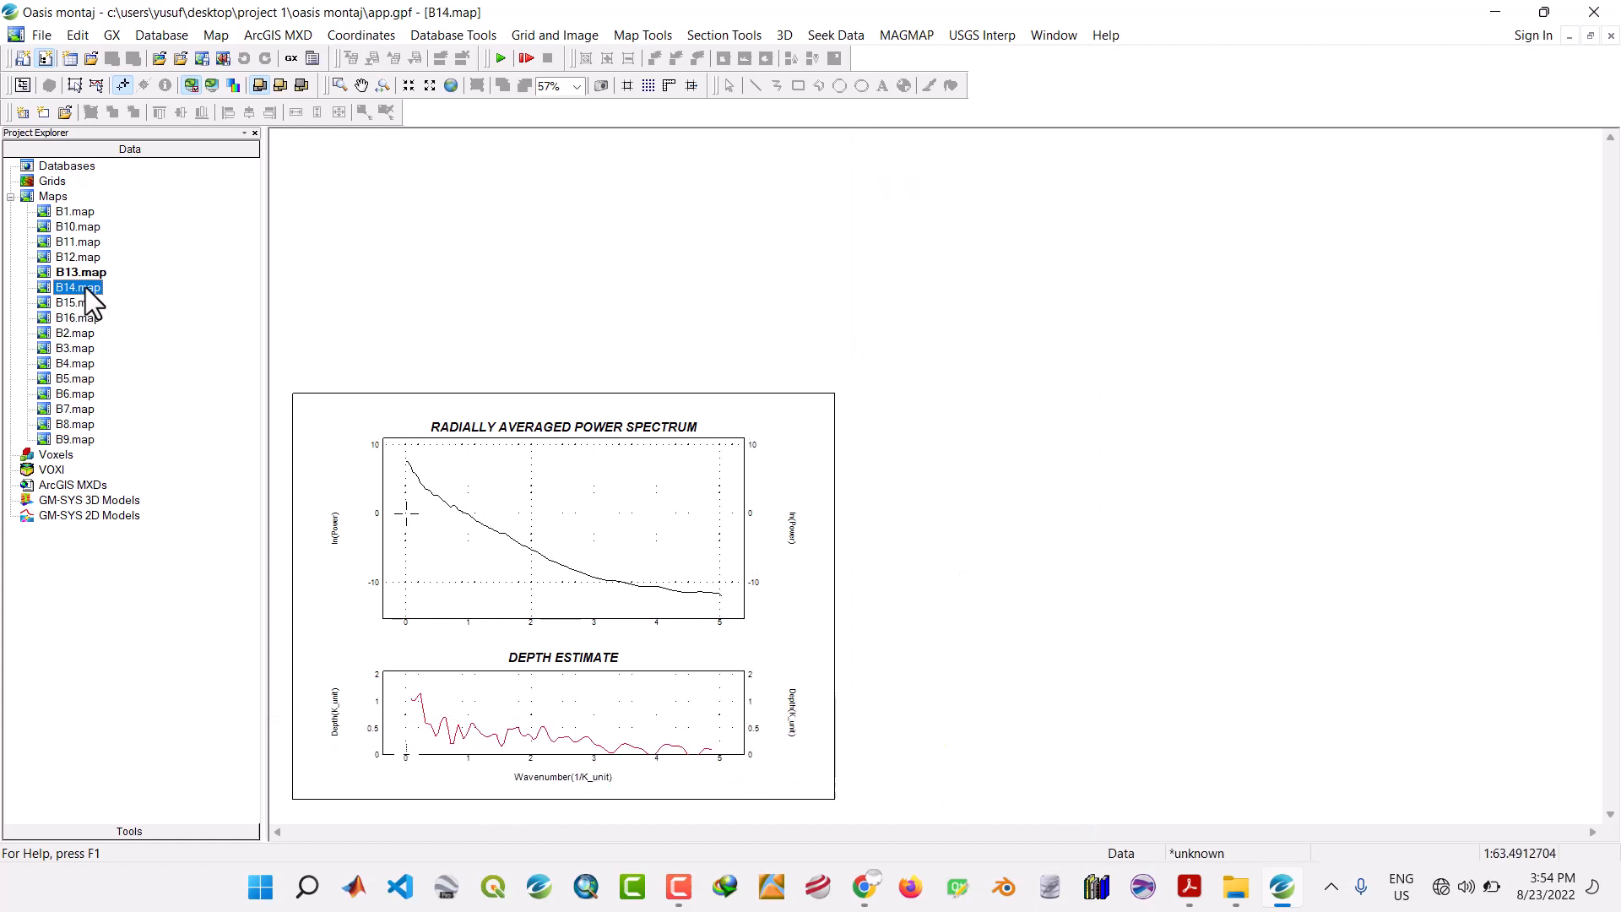
double_click(85, 302)
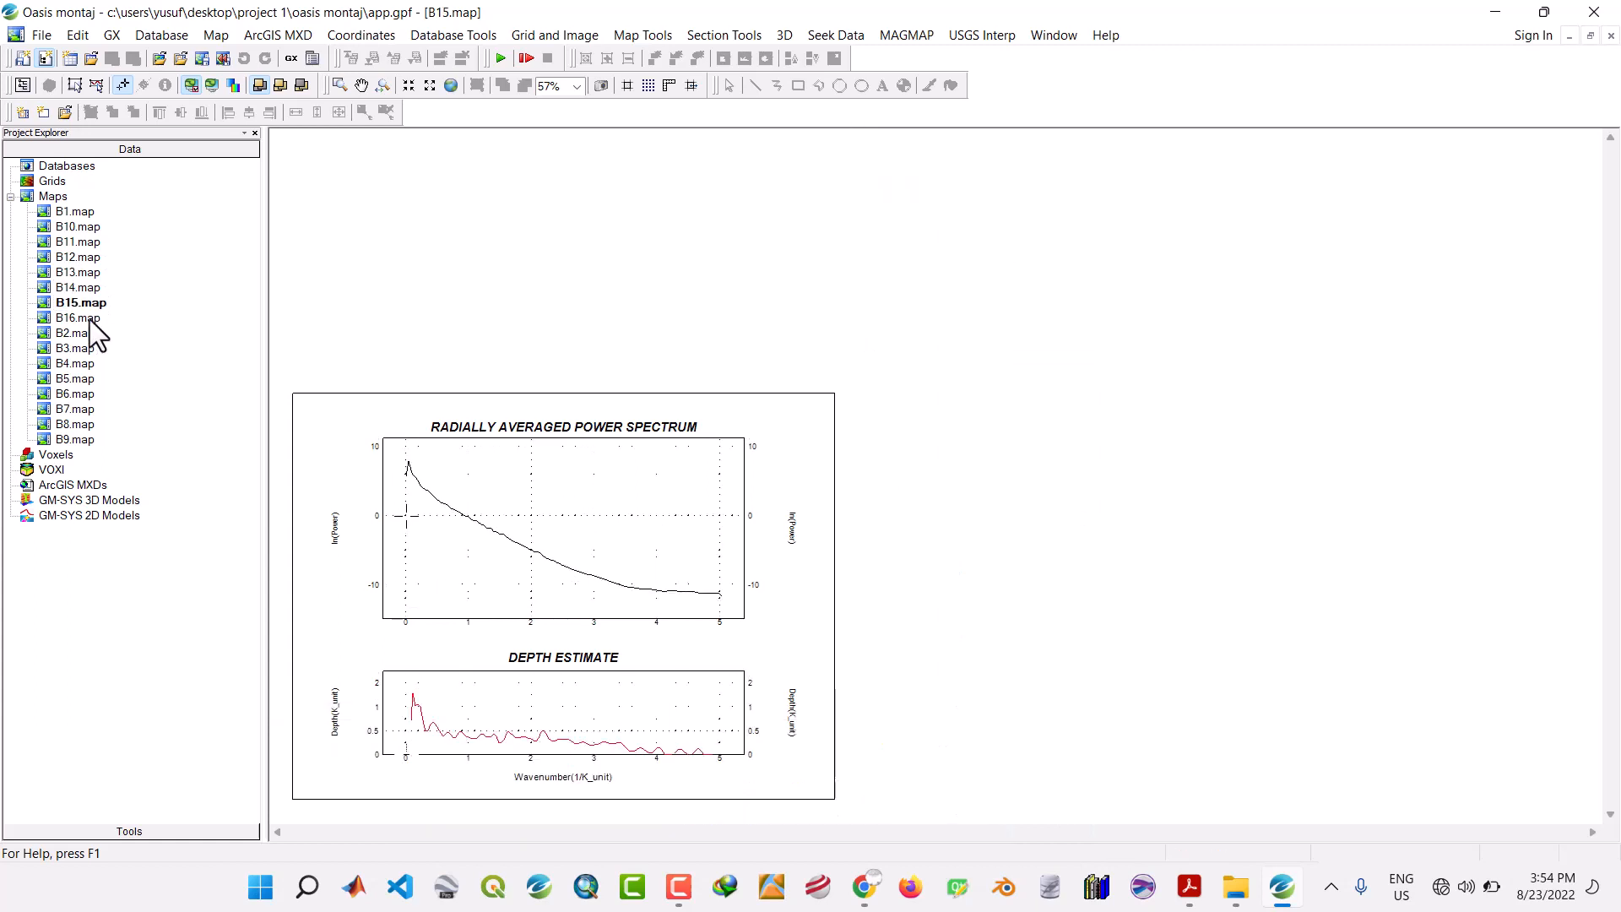
double_click(84, 317)
double_click(84, 335)
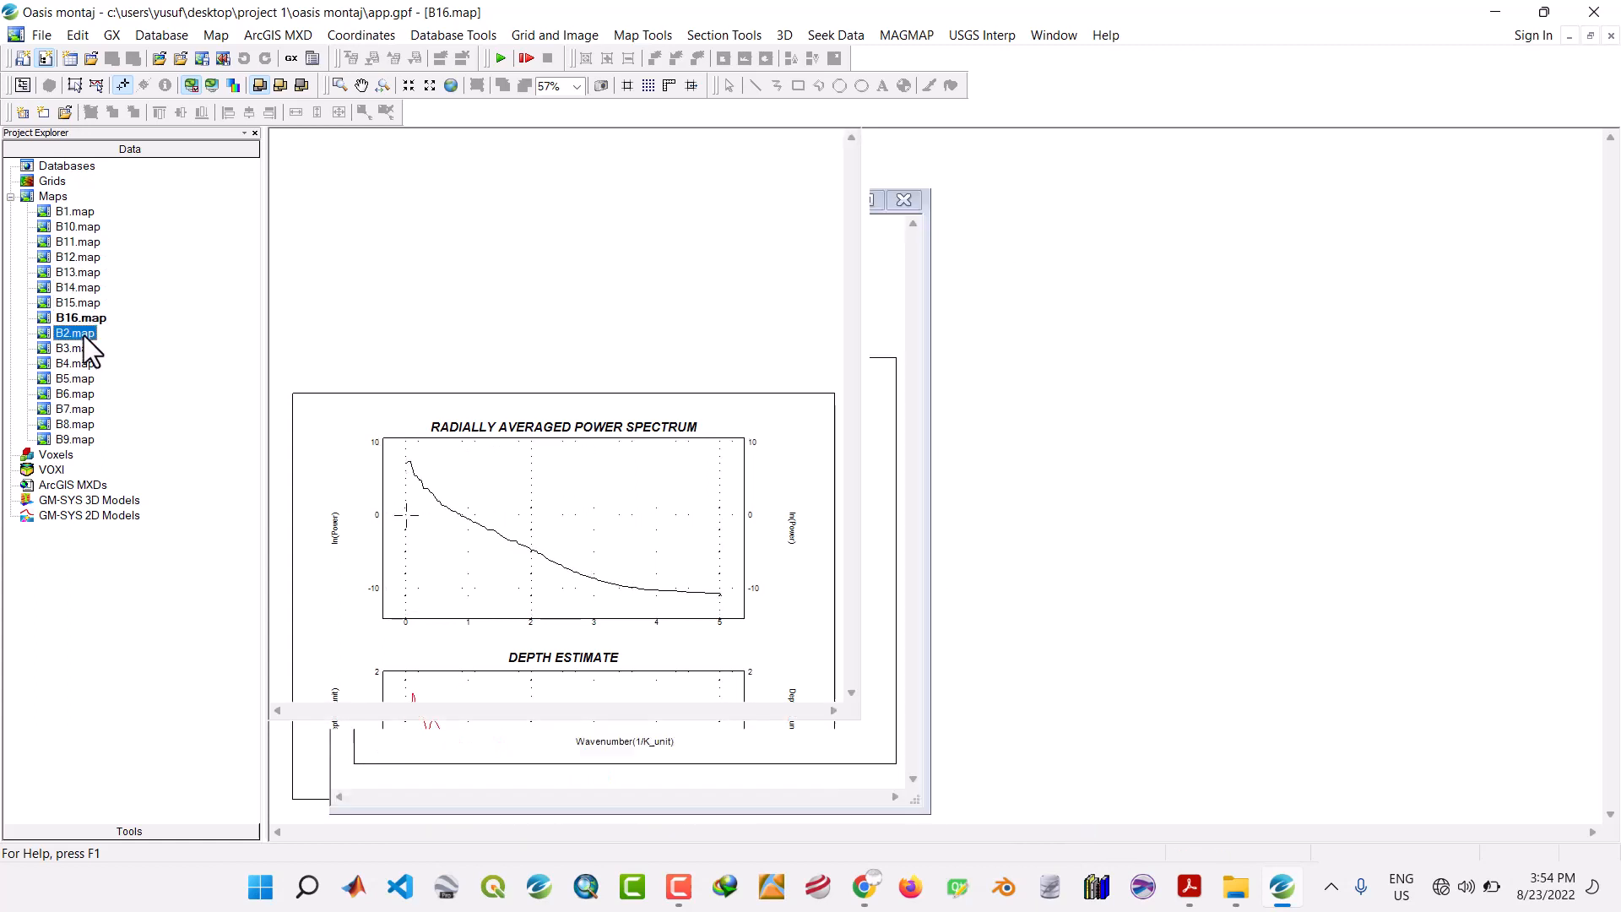
double_click(79, 348)
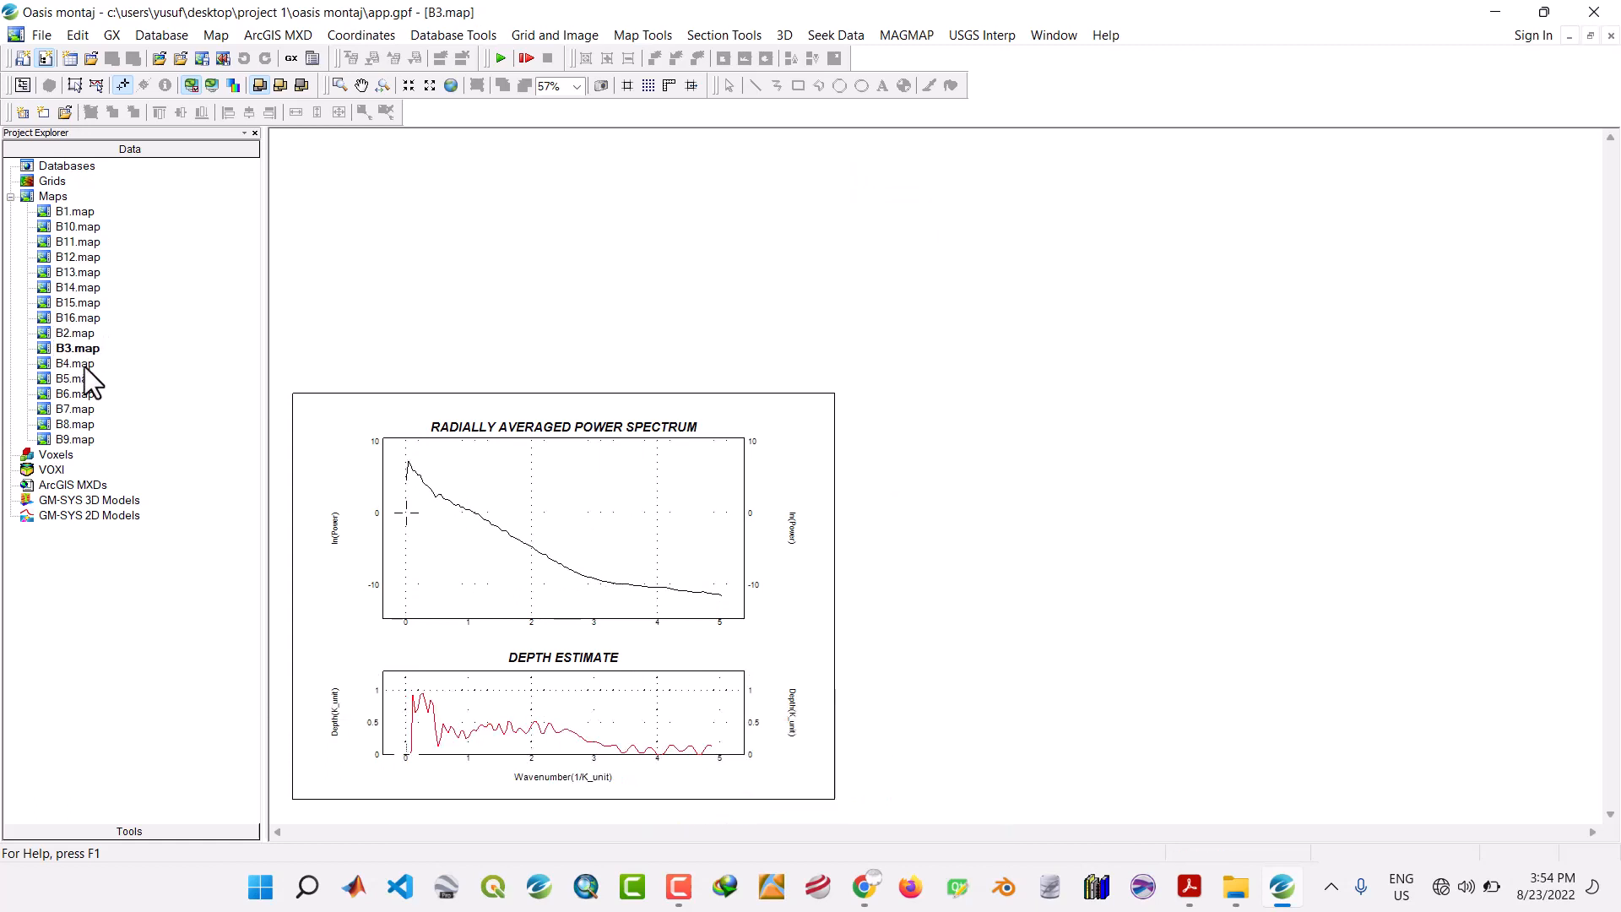
double_click(84, 365)
double_click(84, 380)
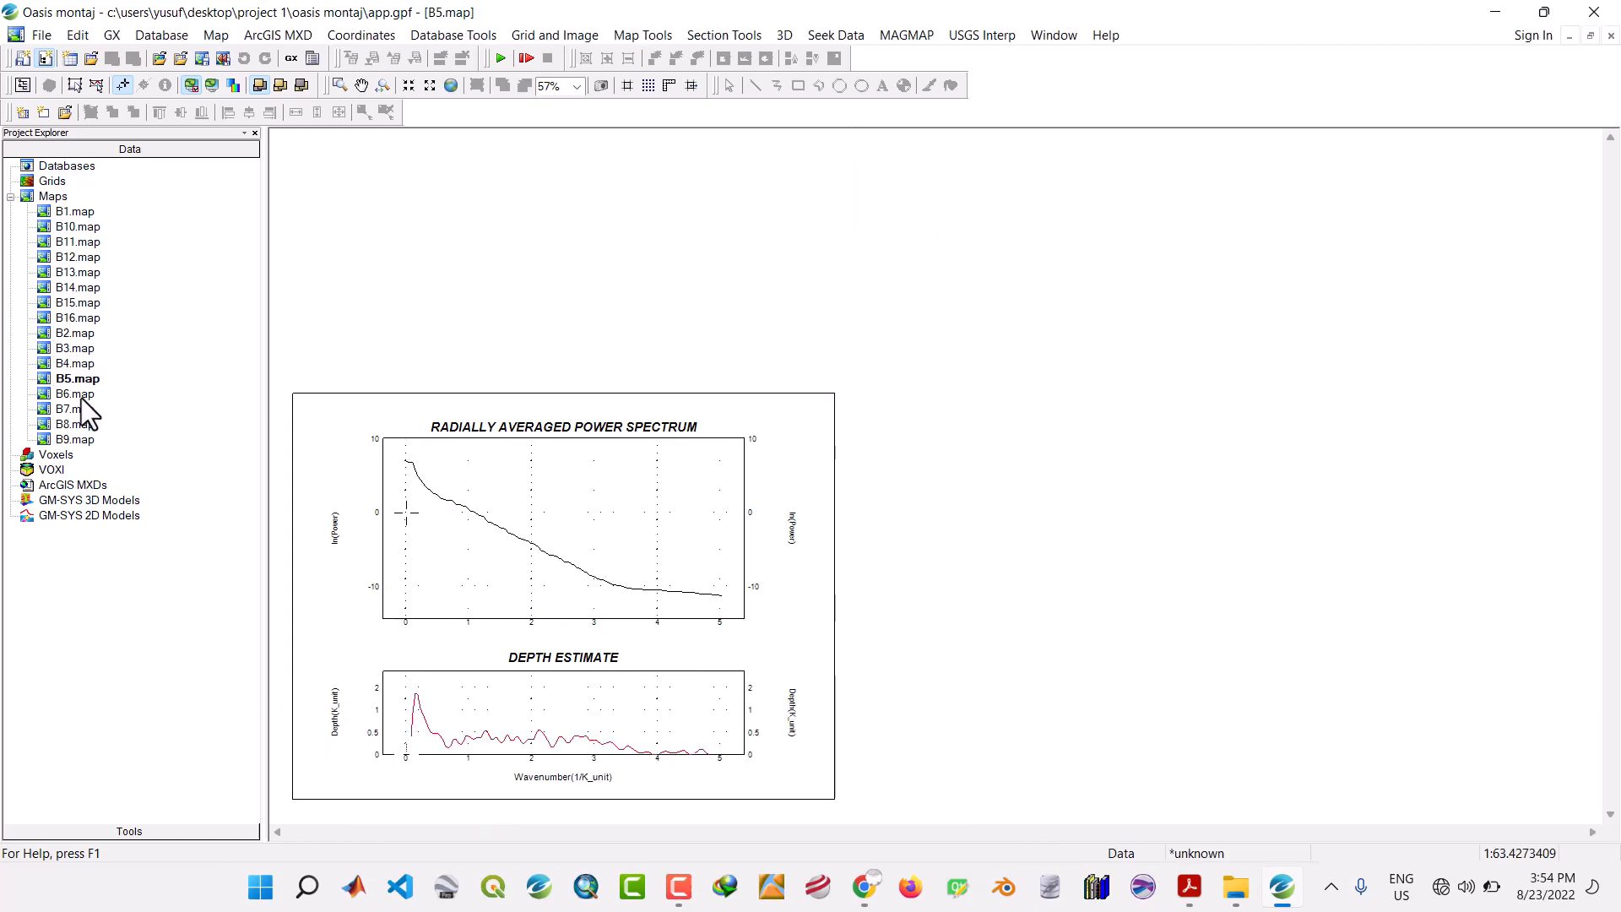
double_click(81, 395)
double_click(82, 410)
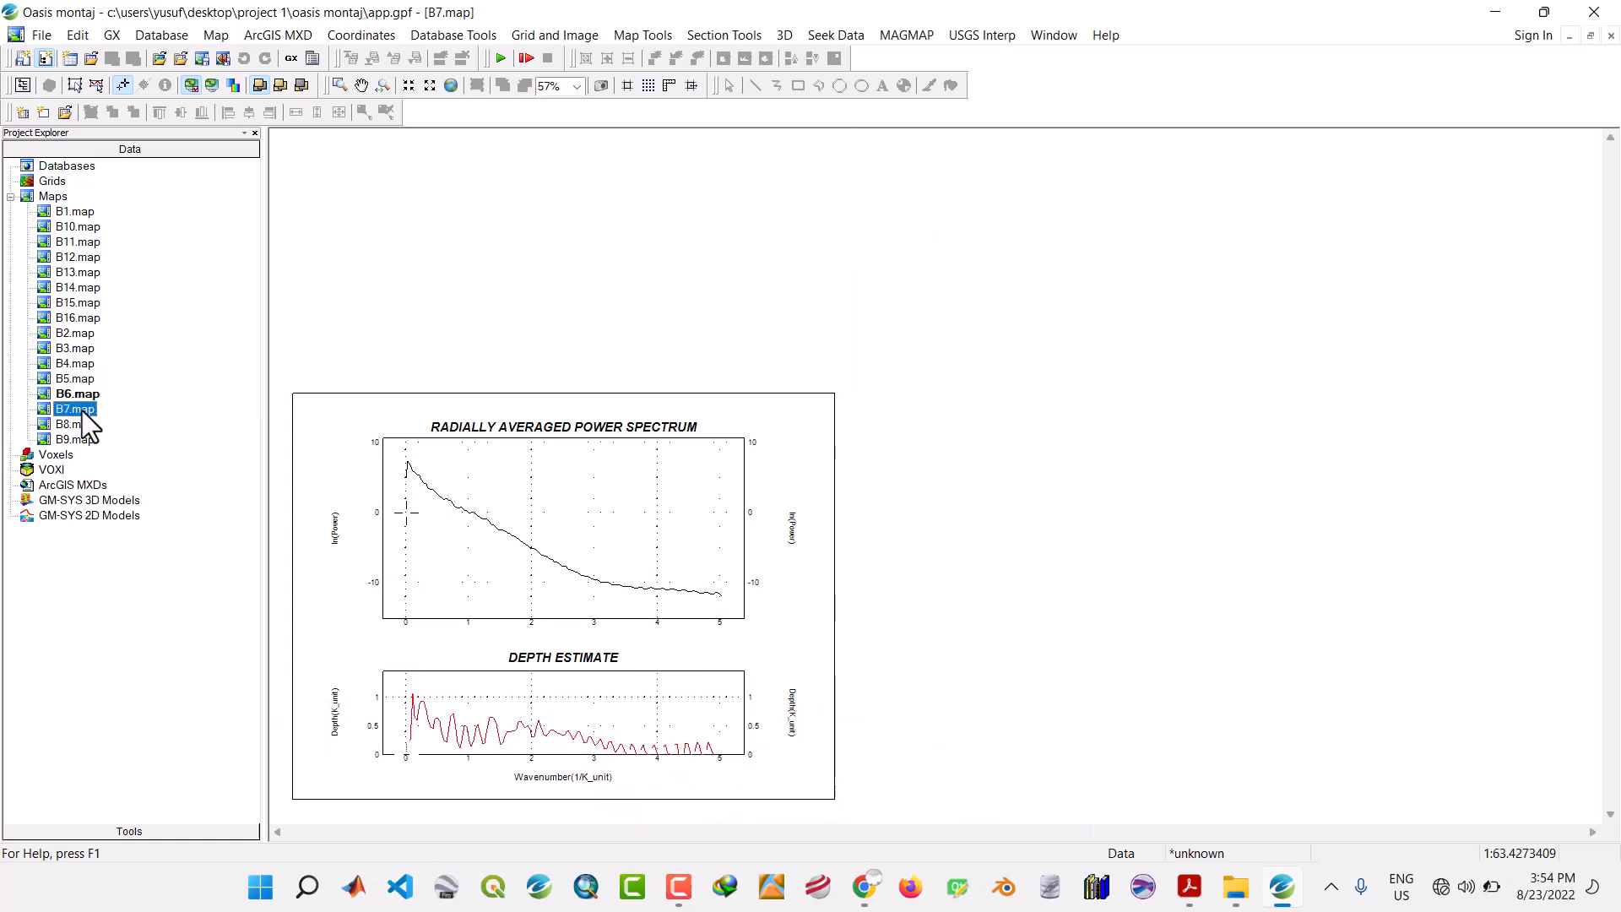
double_click(81, 425)
double_click(80, 441)
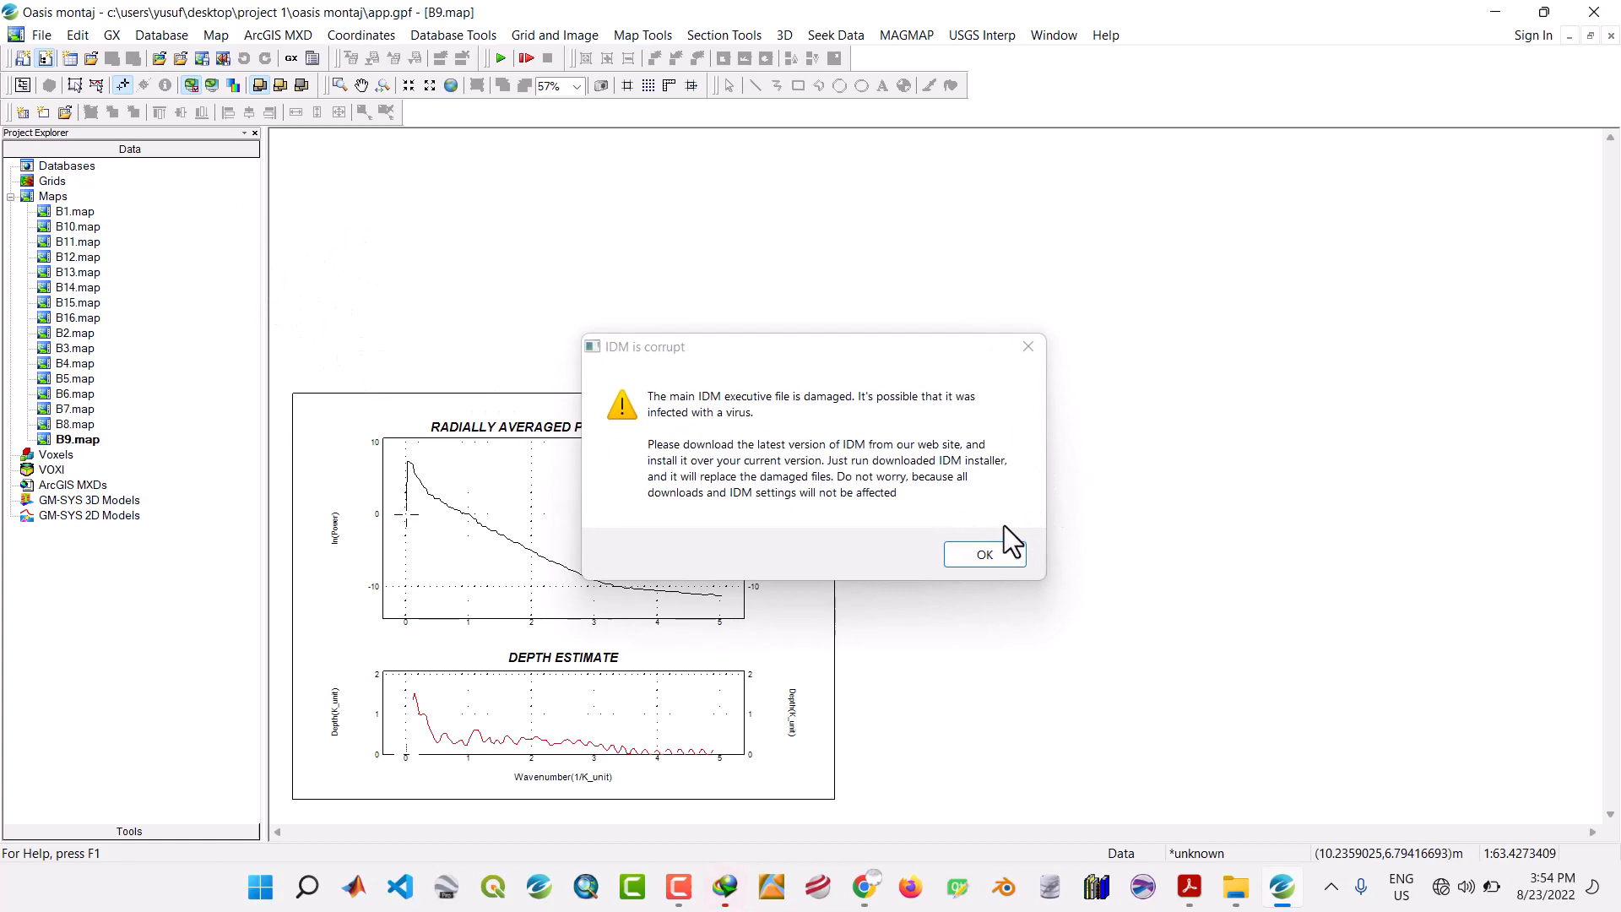
Dismiss the IDM warning, close the download manager web page and return to Oasis montaj.
left_click(1027, 347)
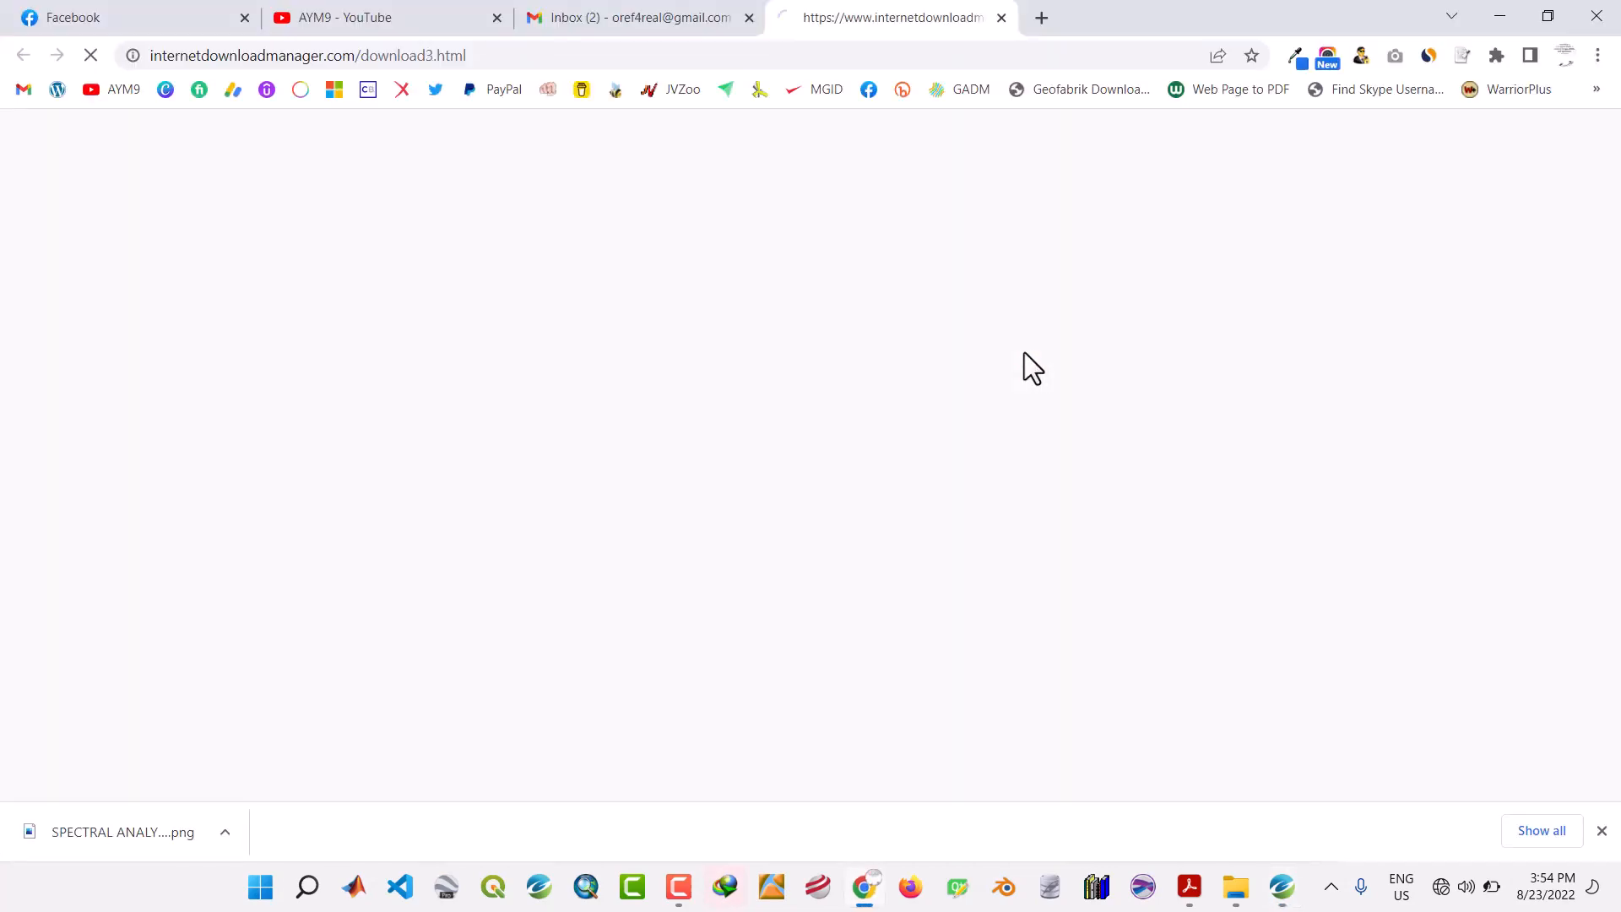
left_click(1001, 17)
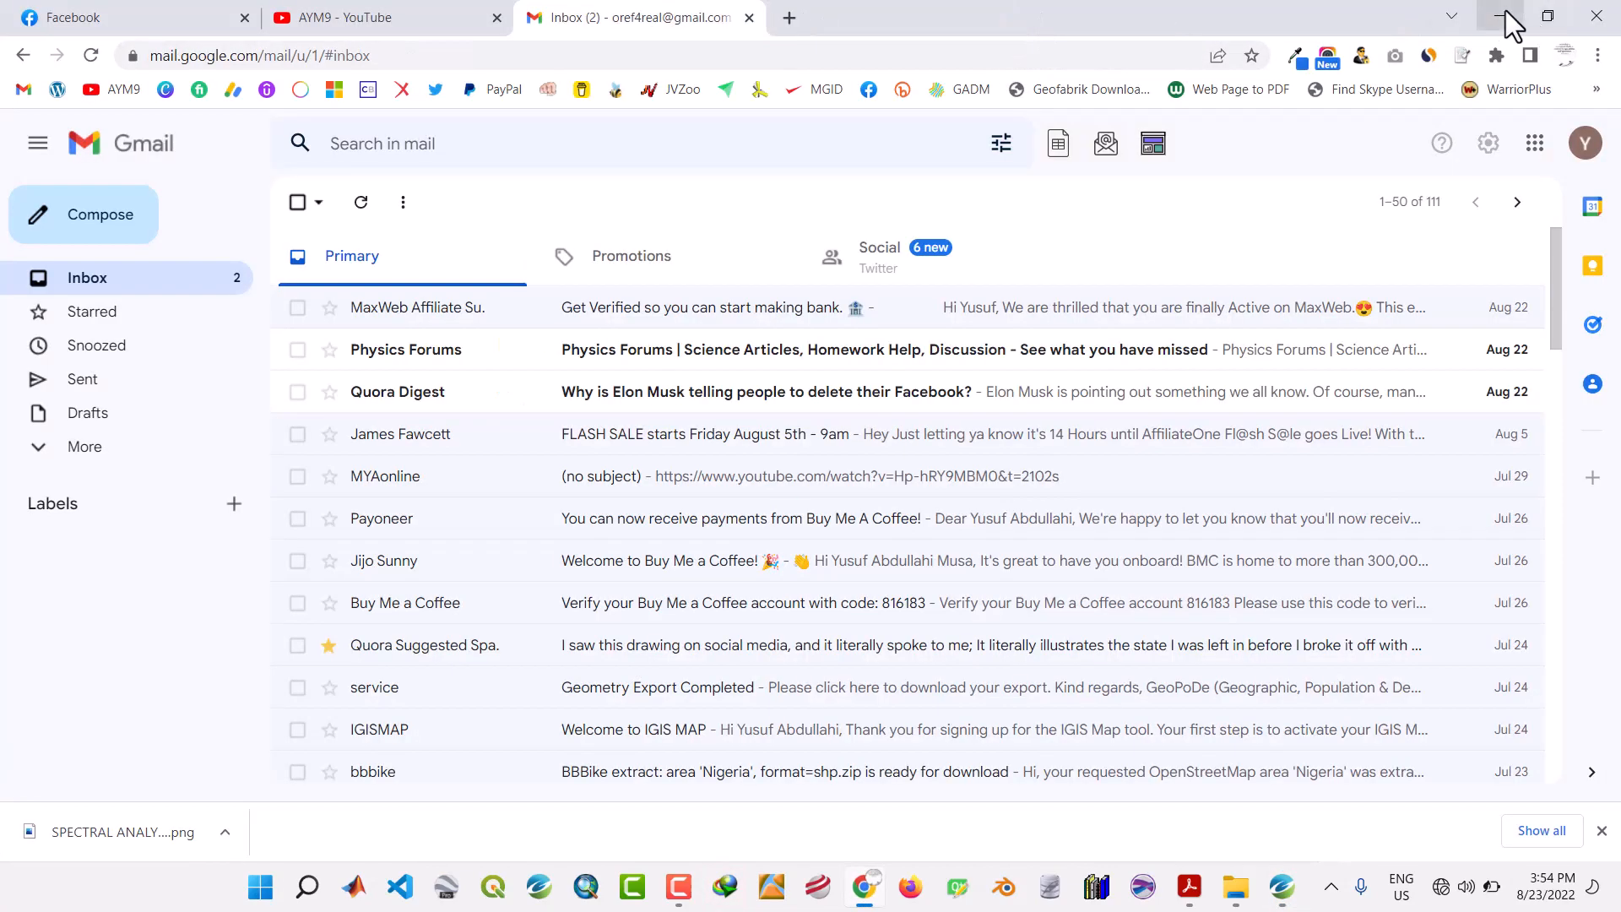
left_click(1502, 12)
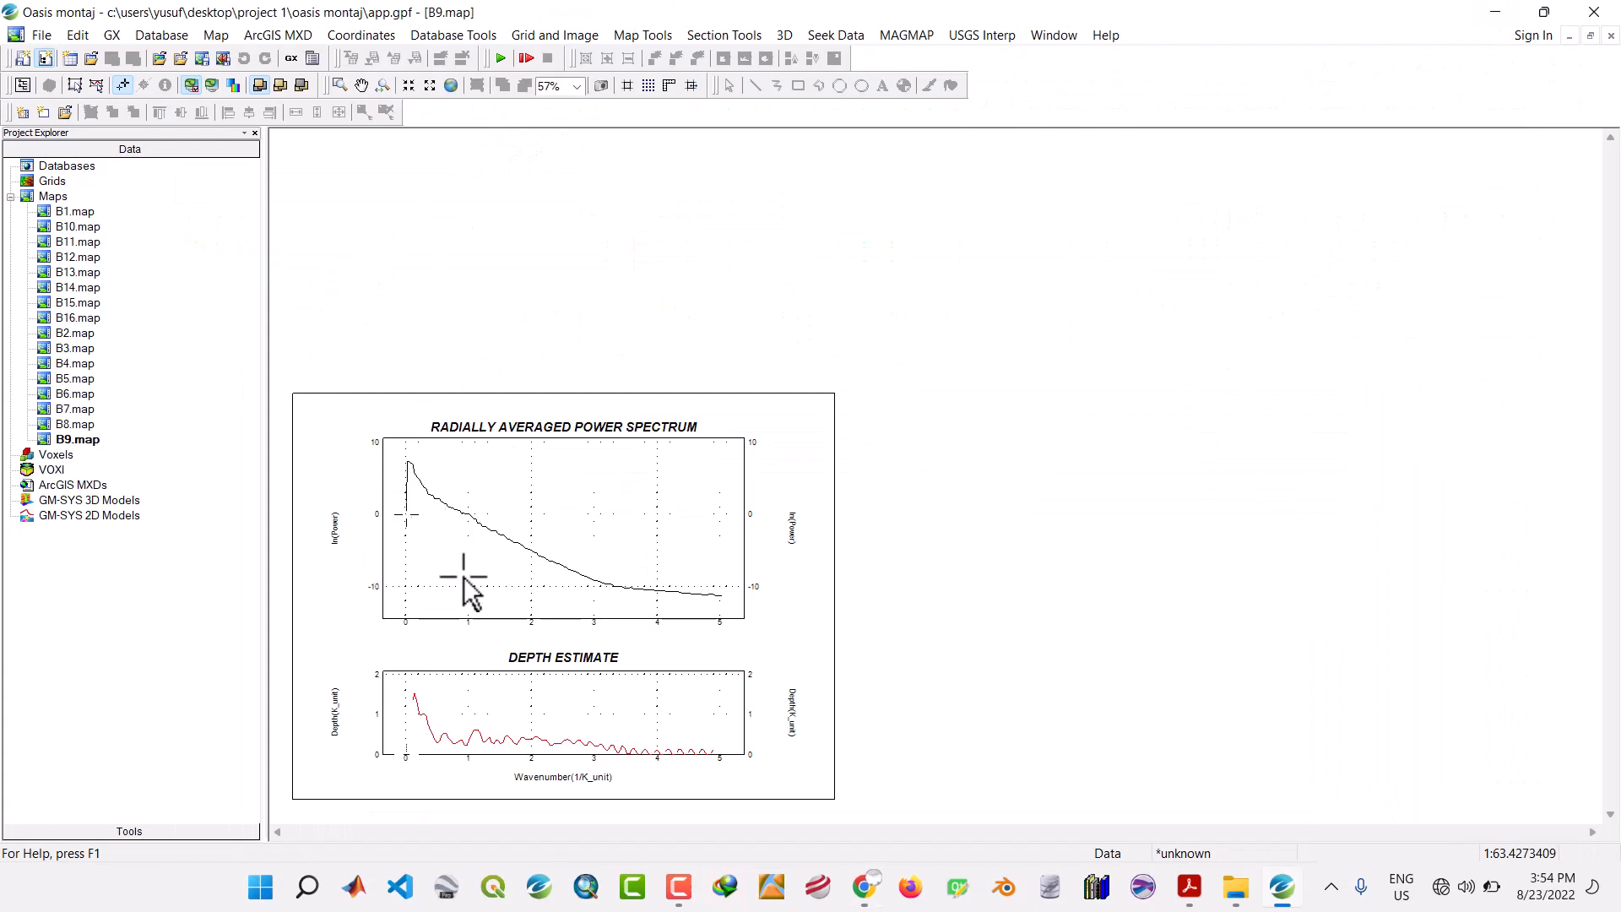
Save the current Oasis montaj project with its block maps.
left_click(78, 213)
left_click(75, 319)
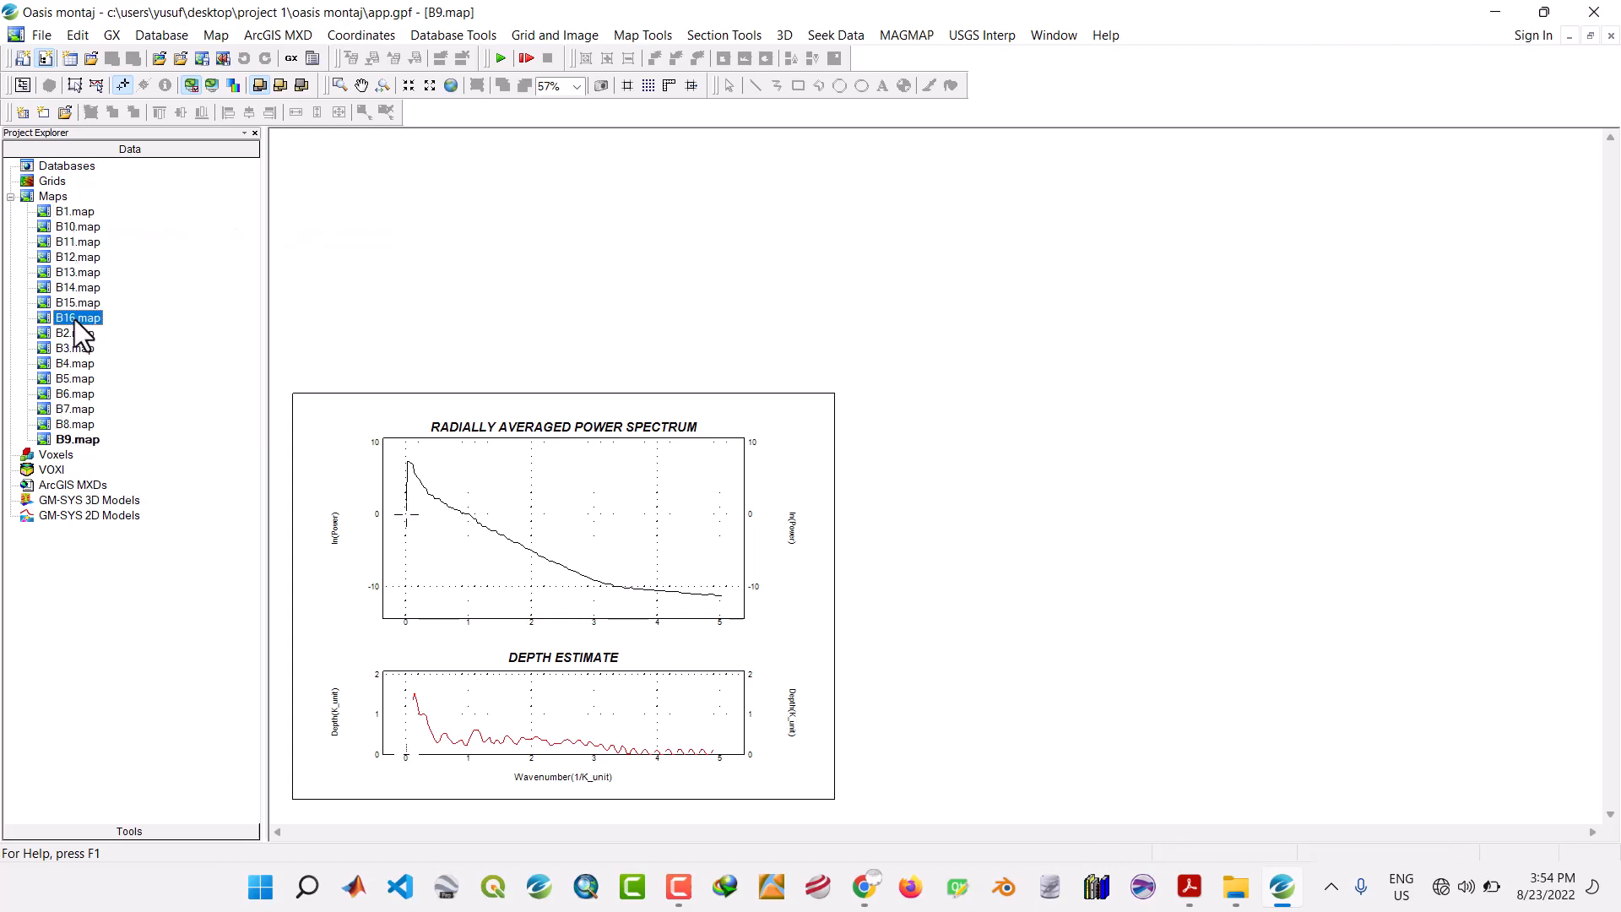
left_click(40, 37)
mouse_move(73, 59)
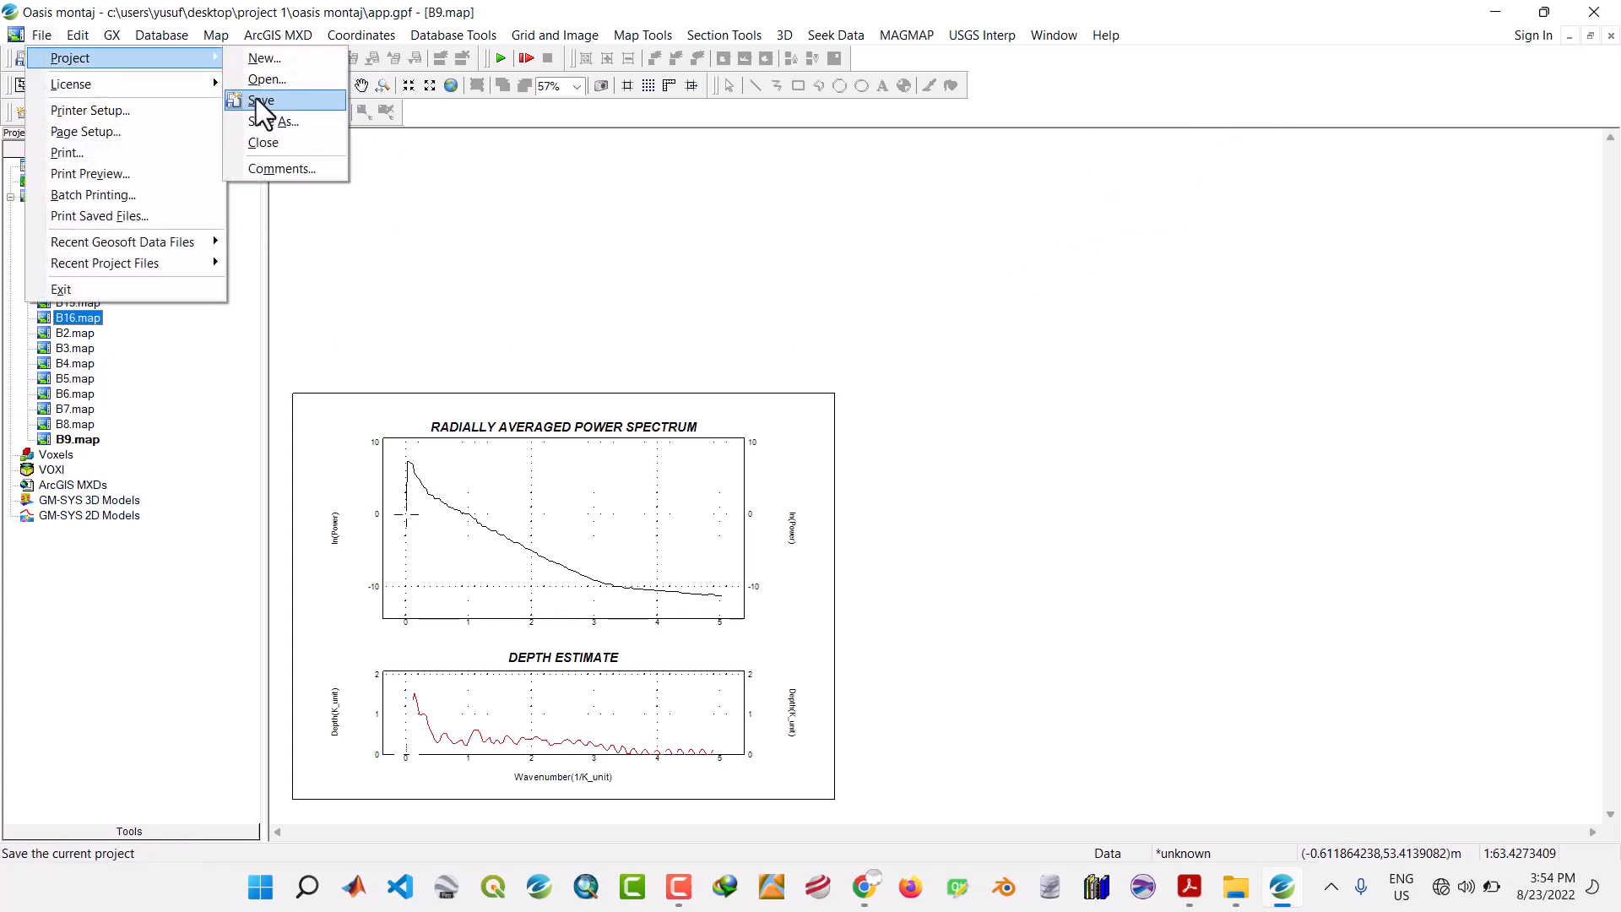
left_click(261, 102)
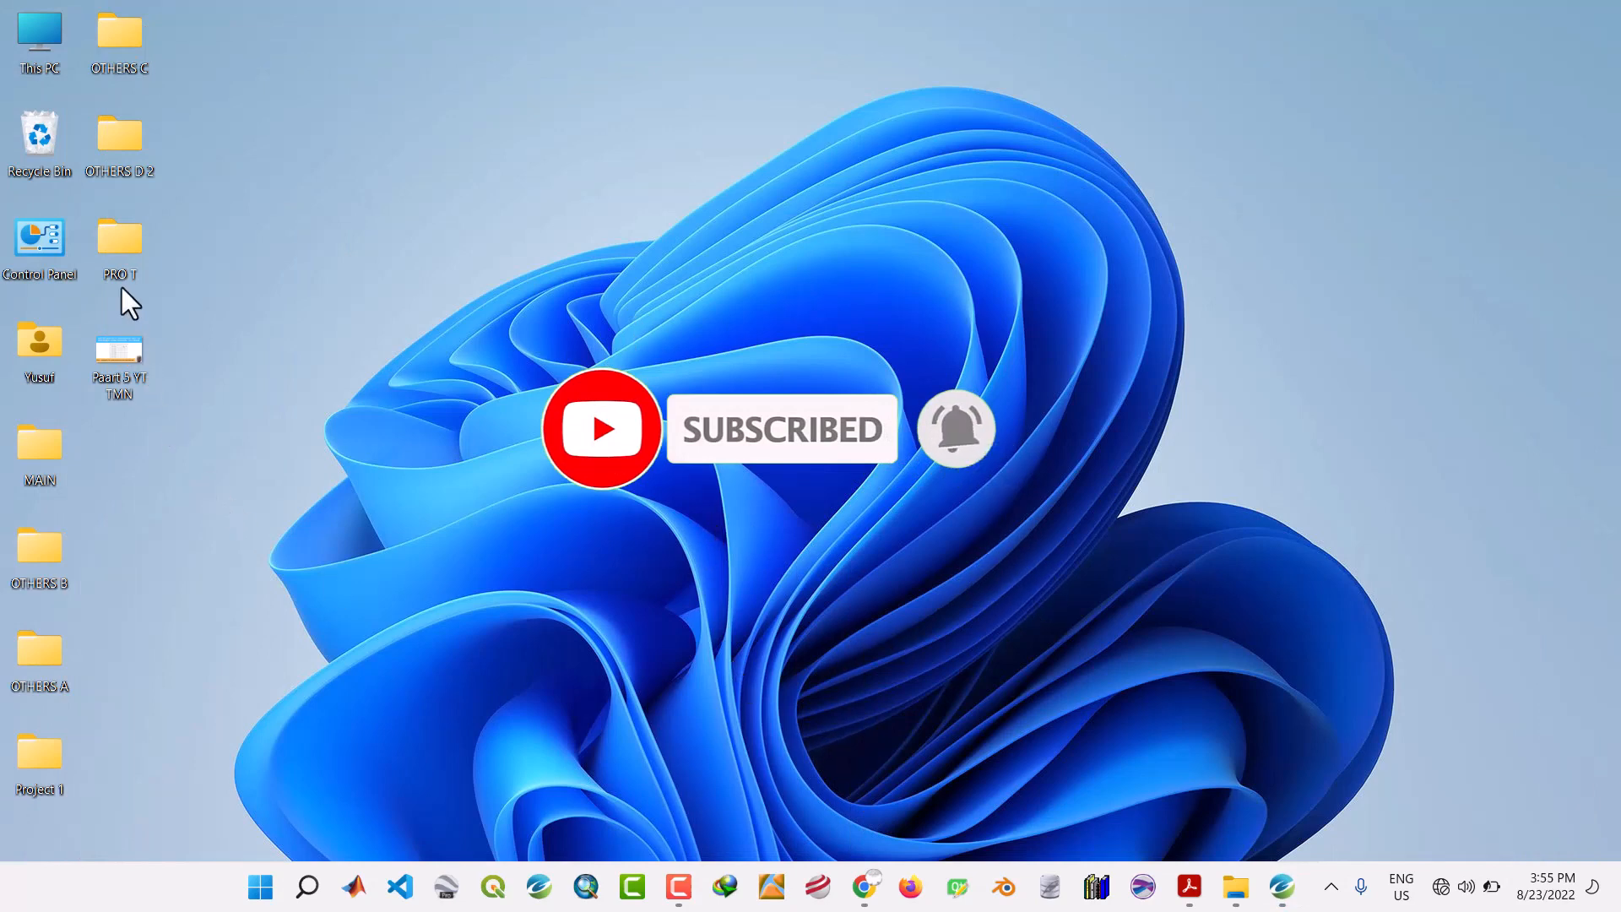
Open the Specs Blocks folder inside Project 1 > OASIS MONTAJ and examine the spectrum files in a smaller, repositioned window.
double_click(29, 748)
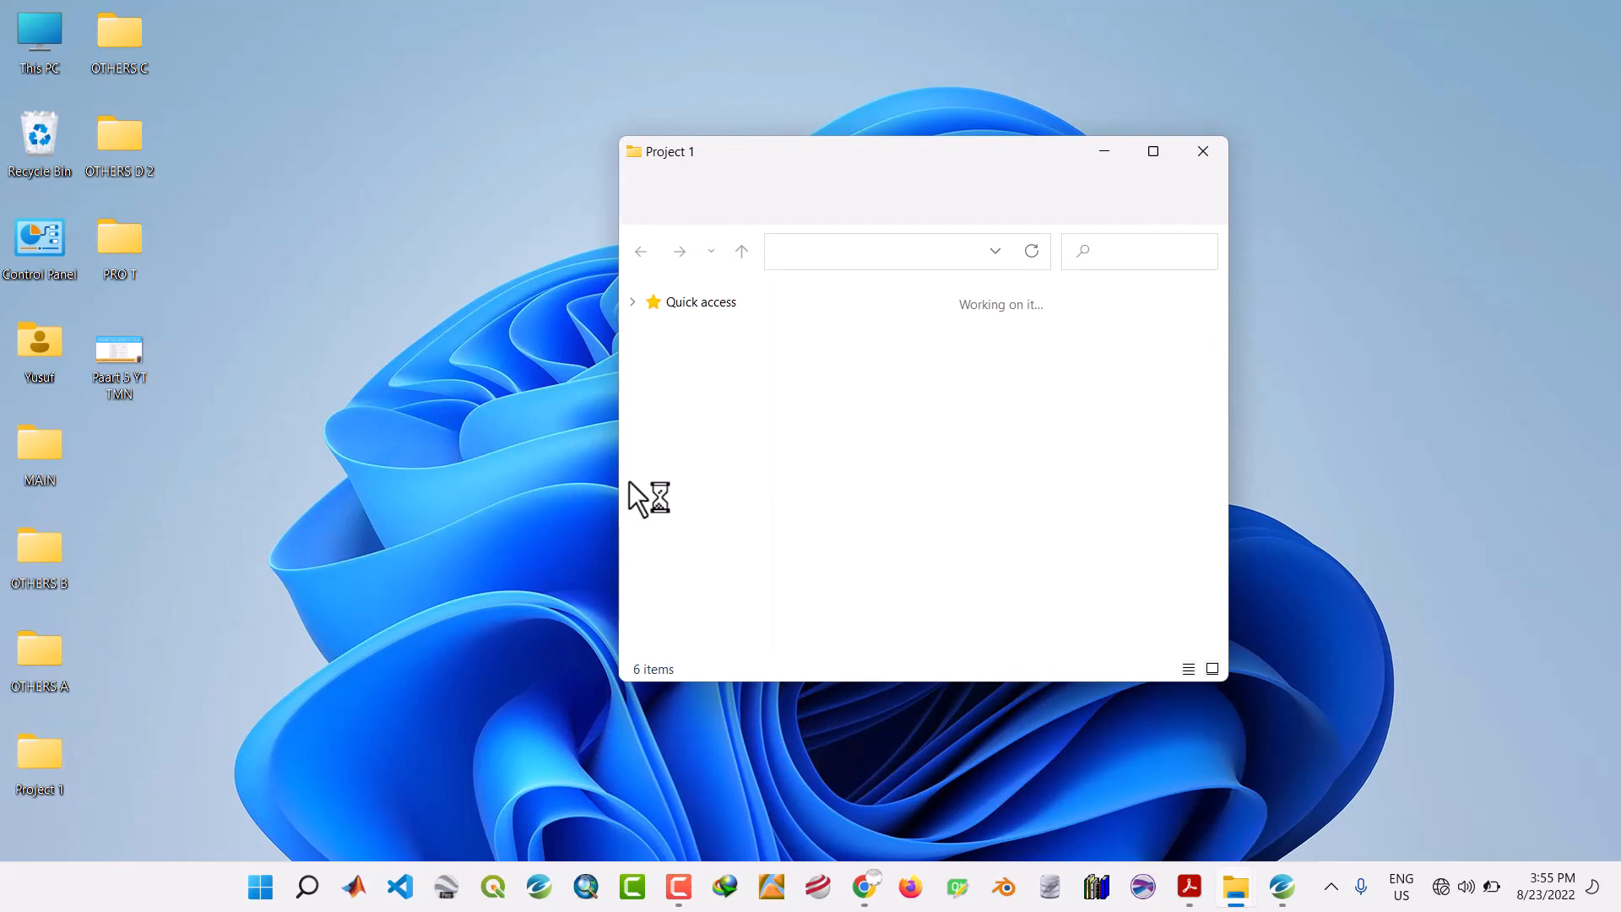
left_click(1152, 154)
double_click(240, 271)
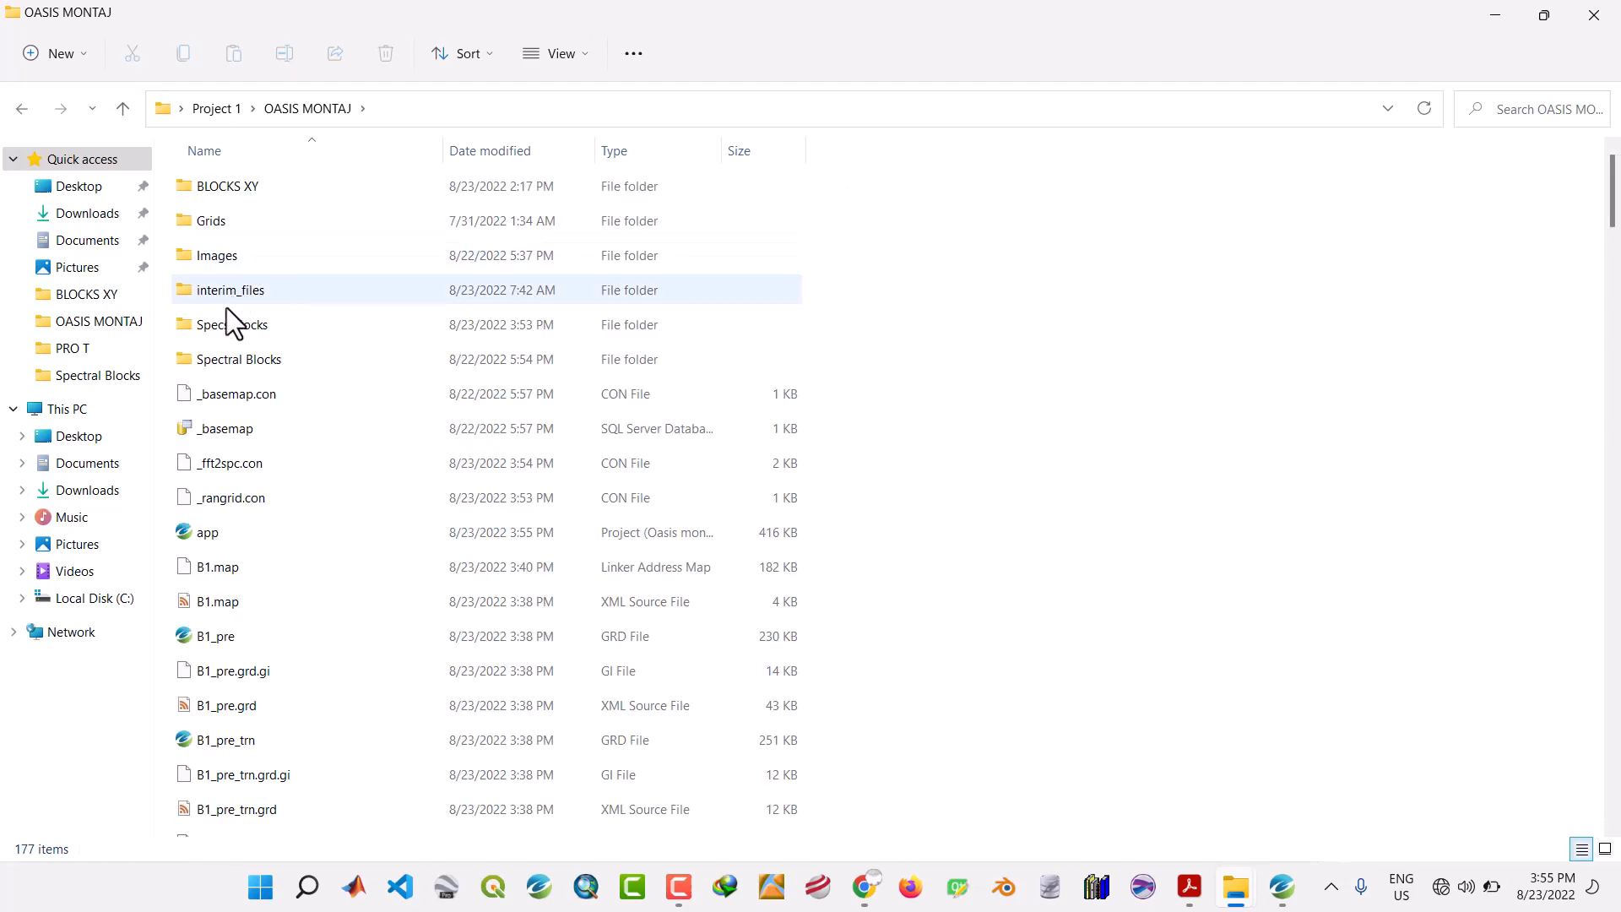
double_click(228, 324)
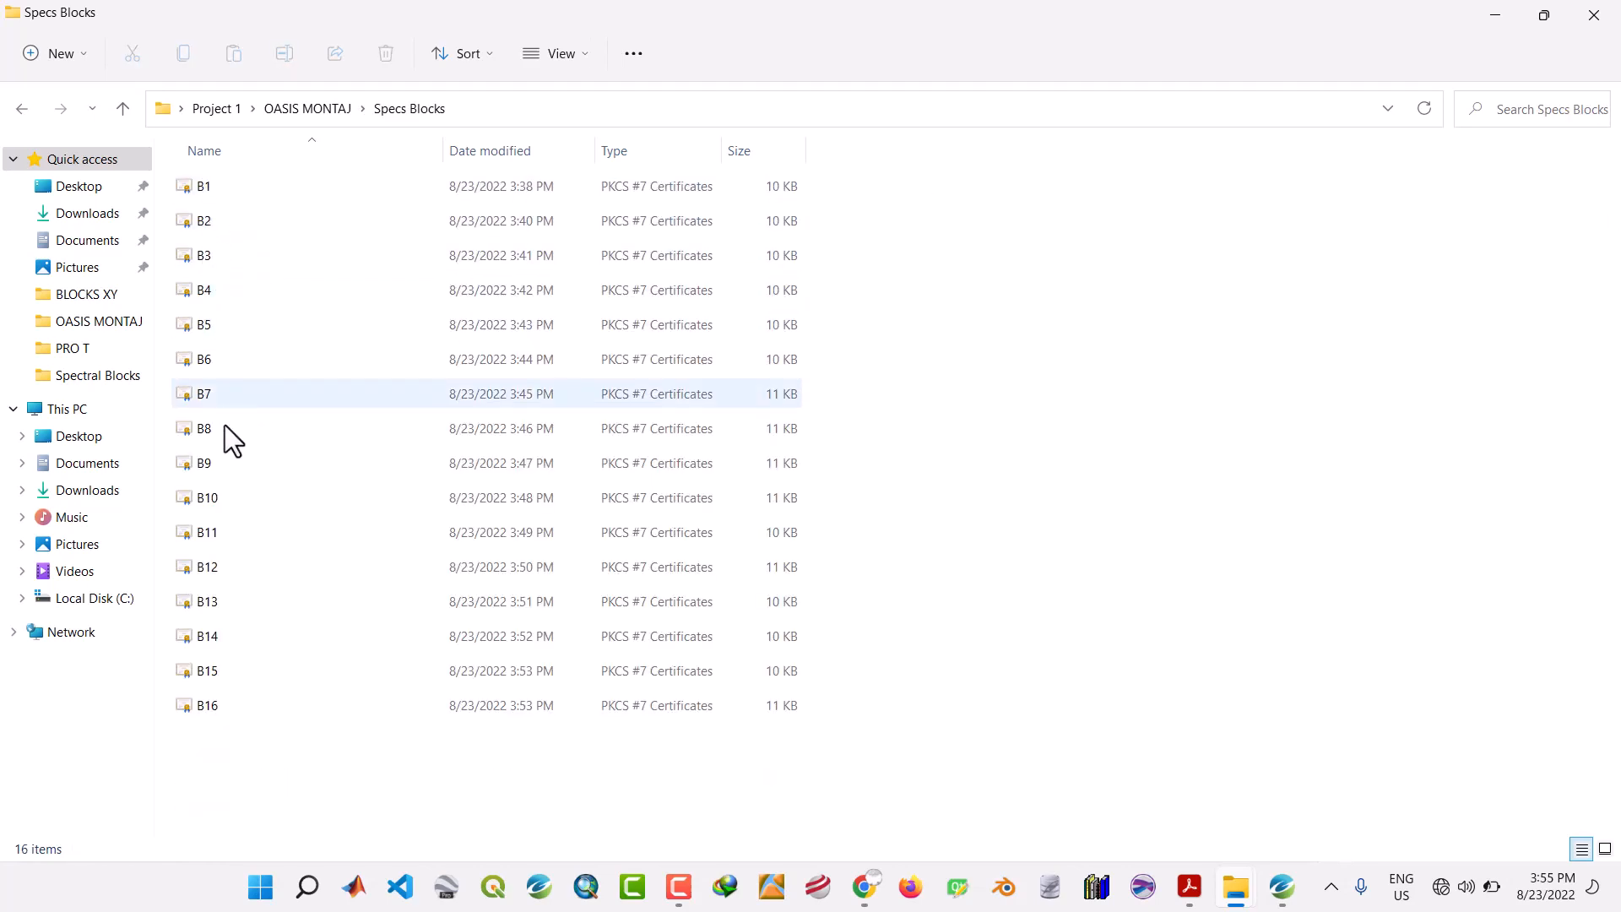
left_click(1543, 15)
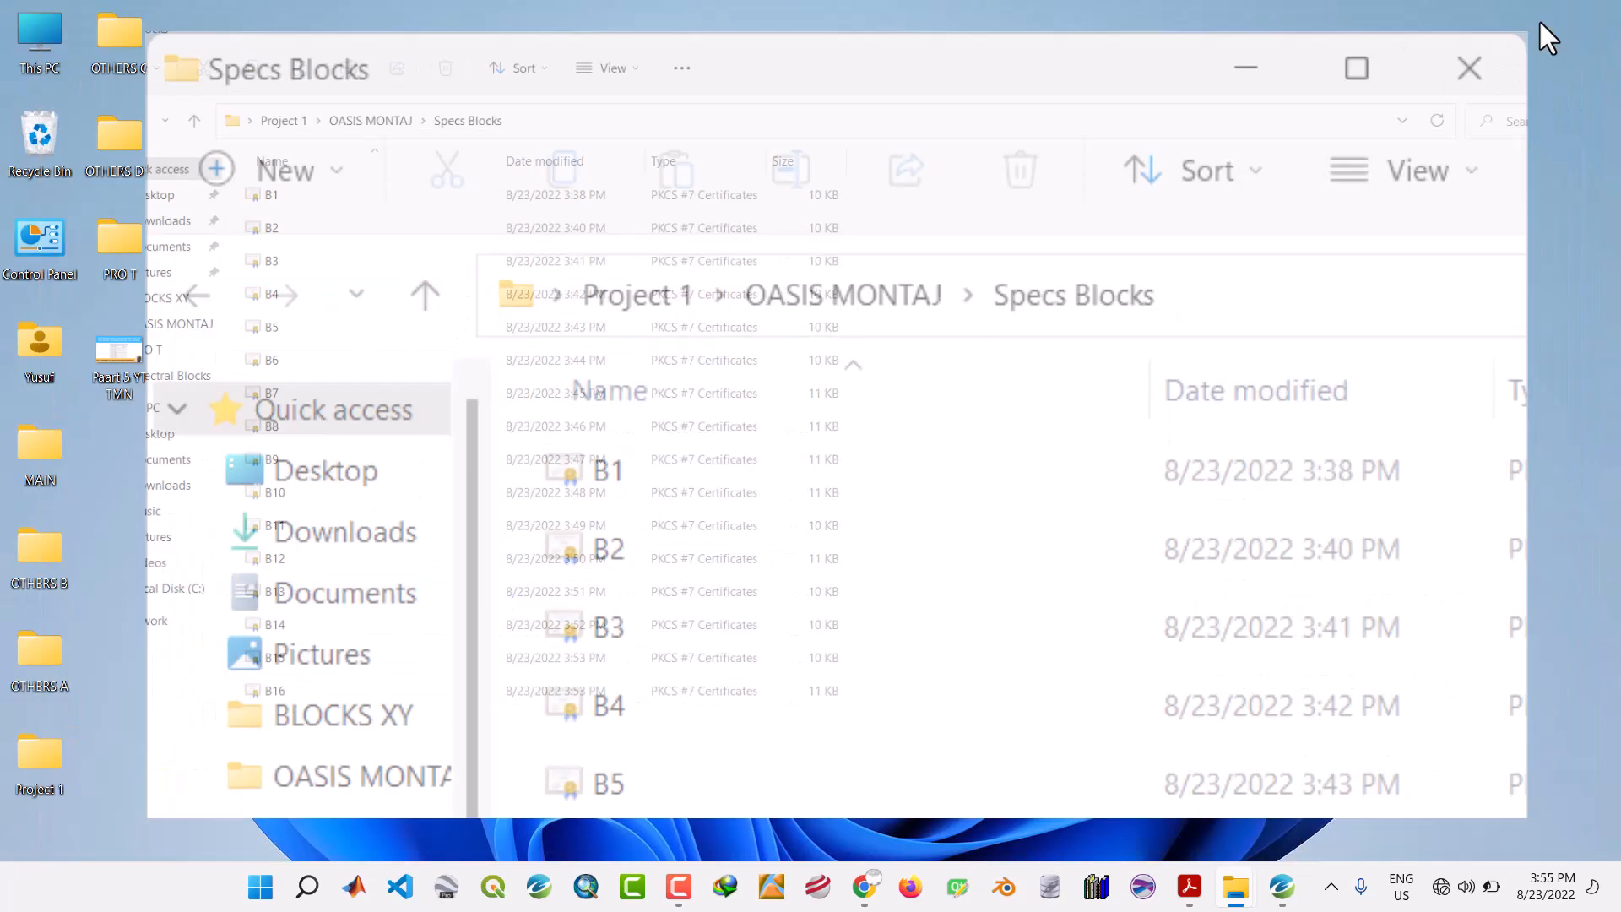
left_click_drag(808, 164, 1103, 96)
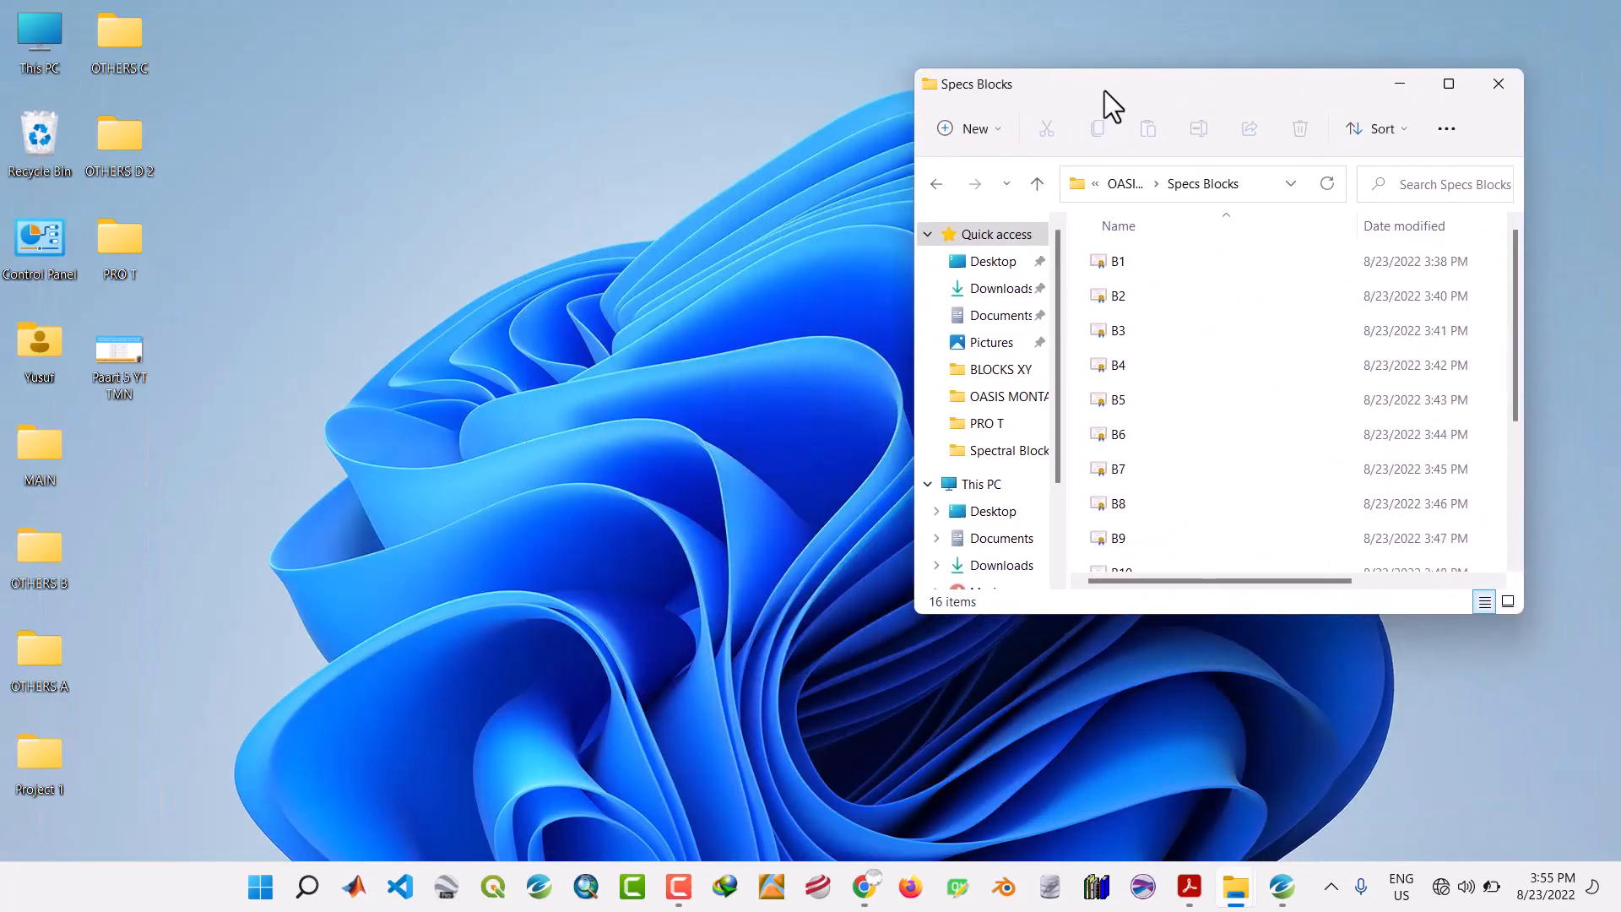
Switch back to Oasis montaj, save the project once more and close all open map windows.
left_click(1282, 888)
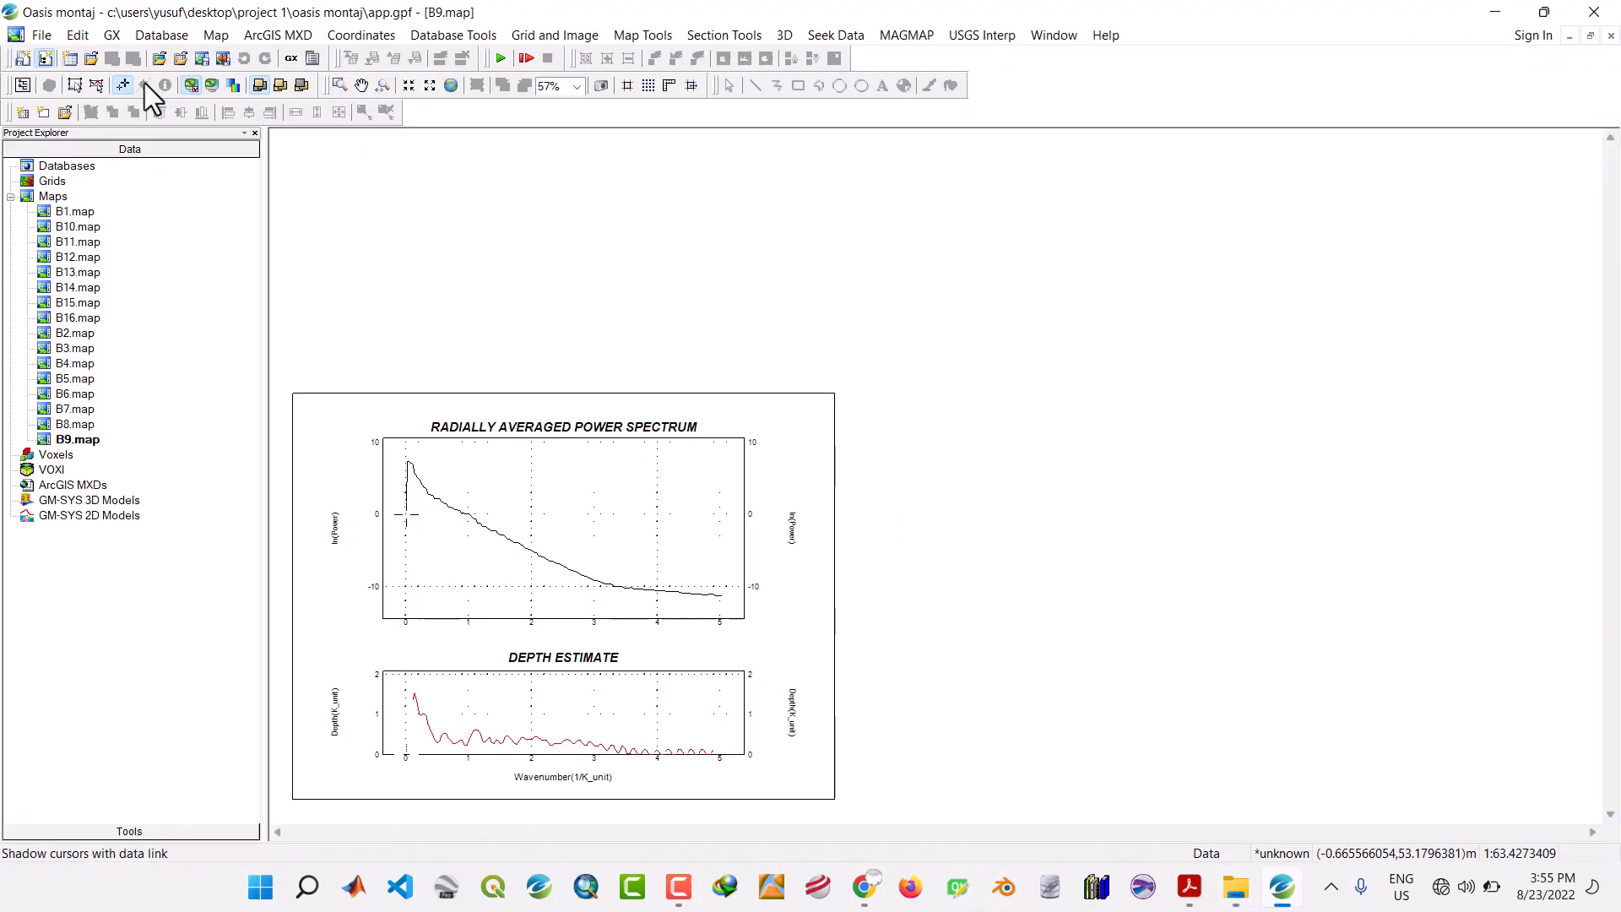
left_click(43, 38)
mouse_move(52, 58)
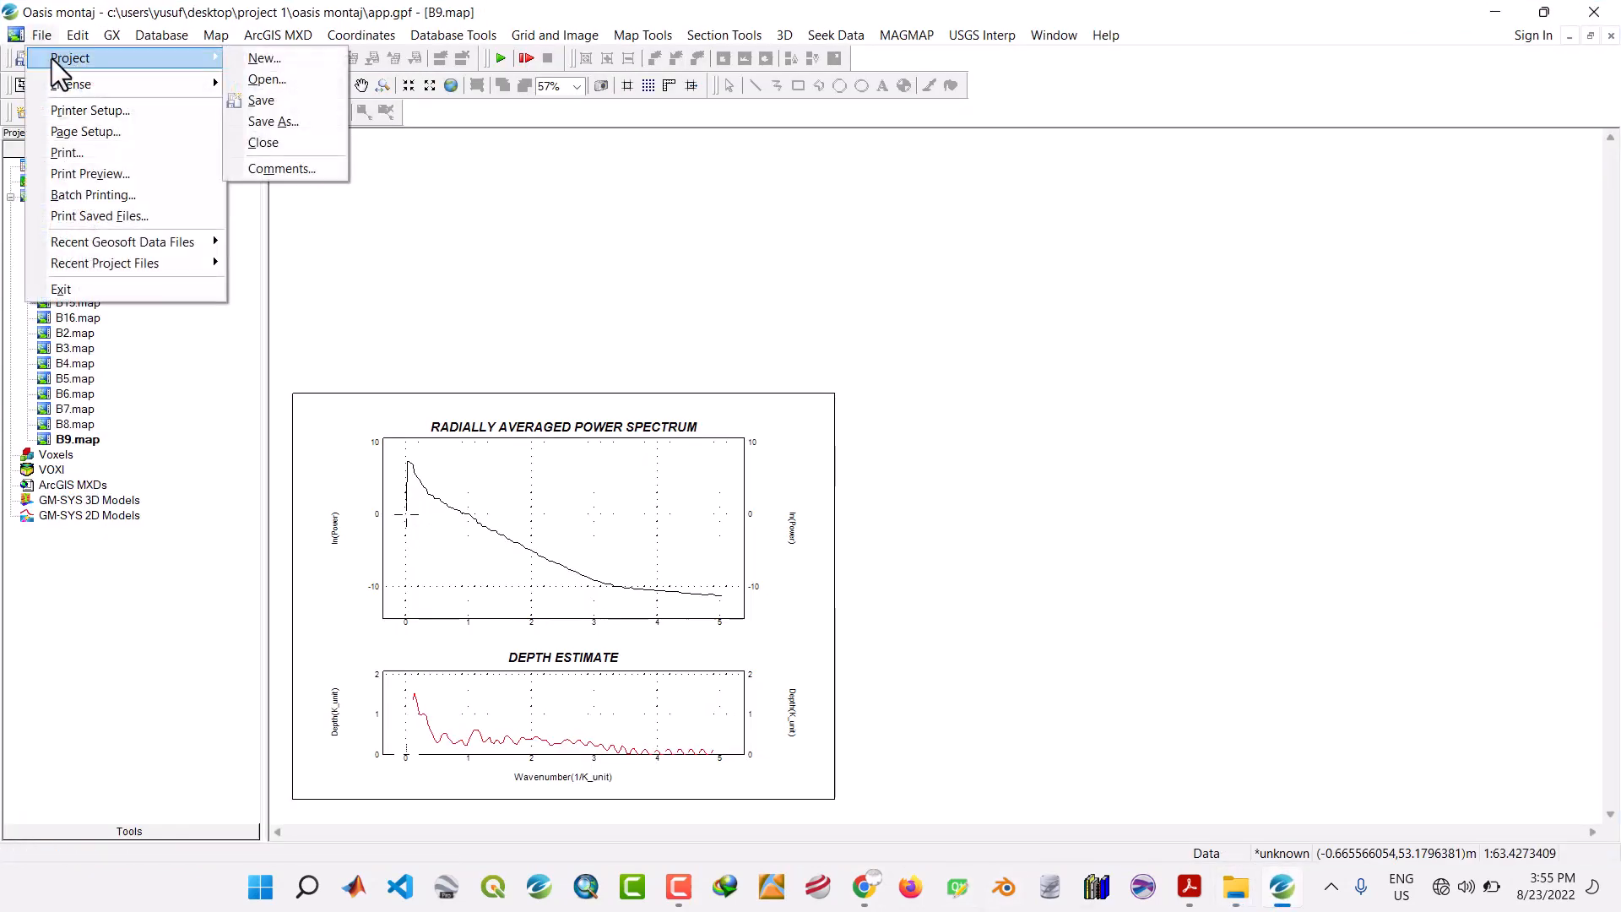
left_click(271, 94)
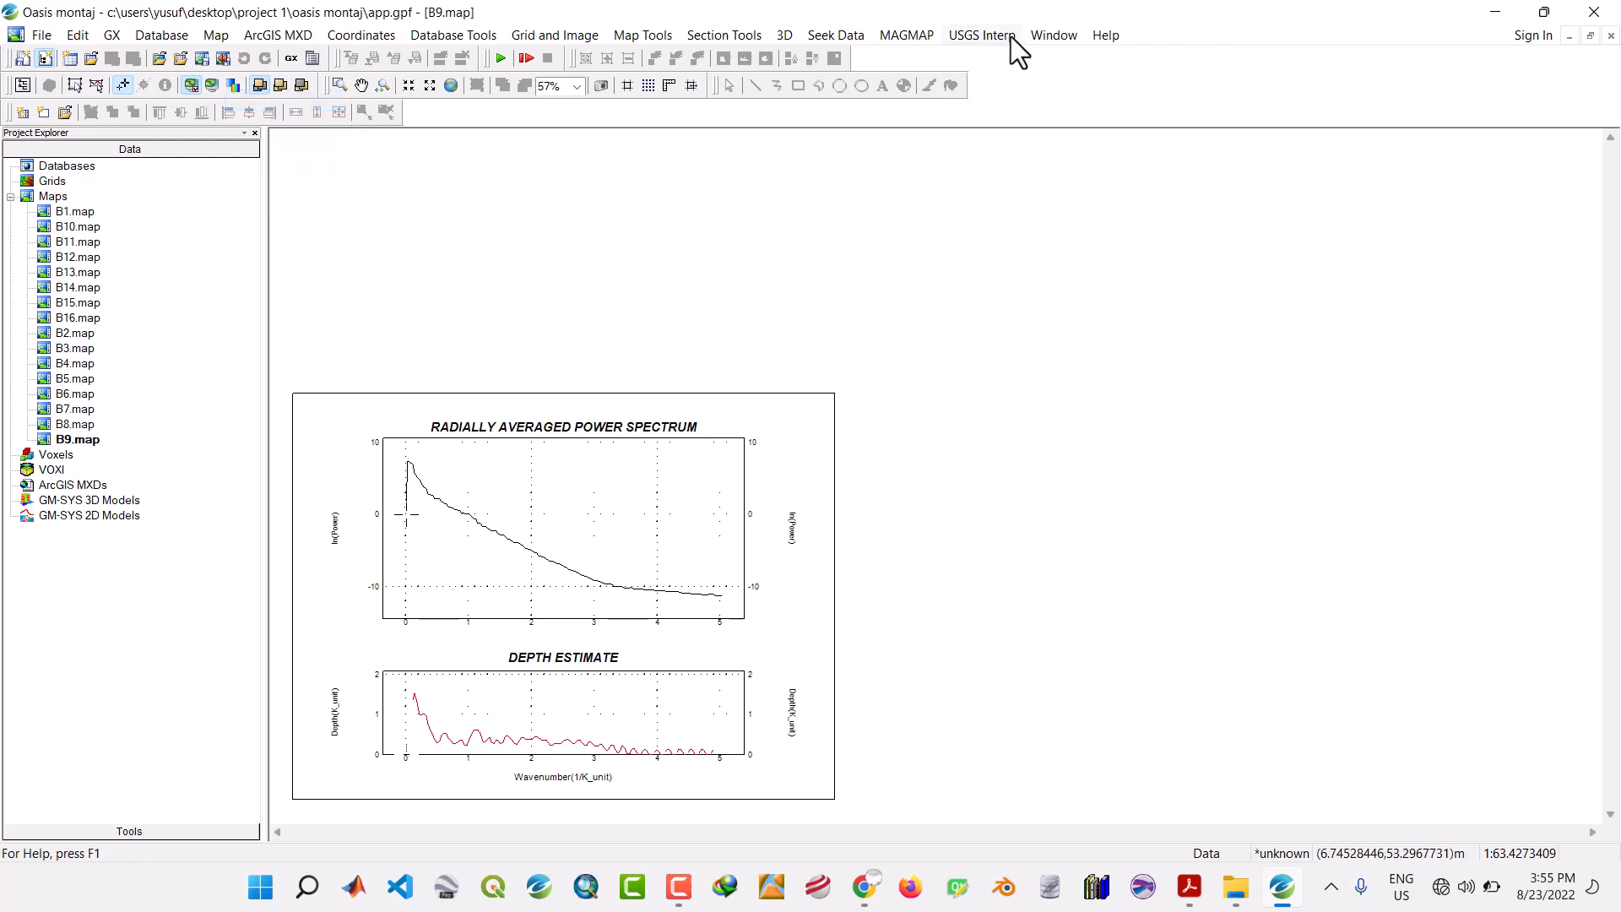
left_click(1047, 36)
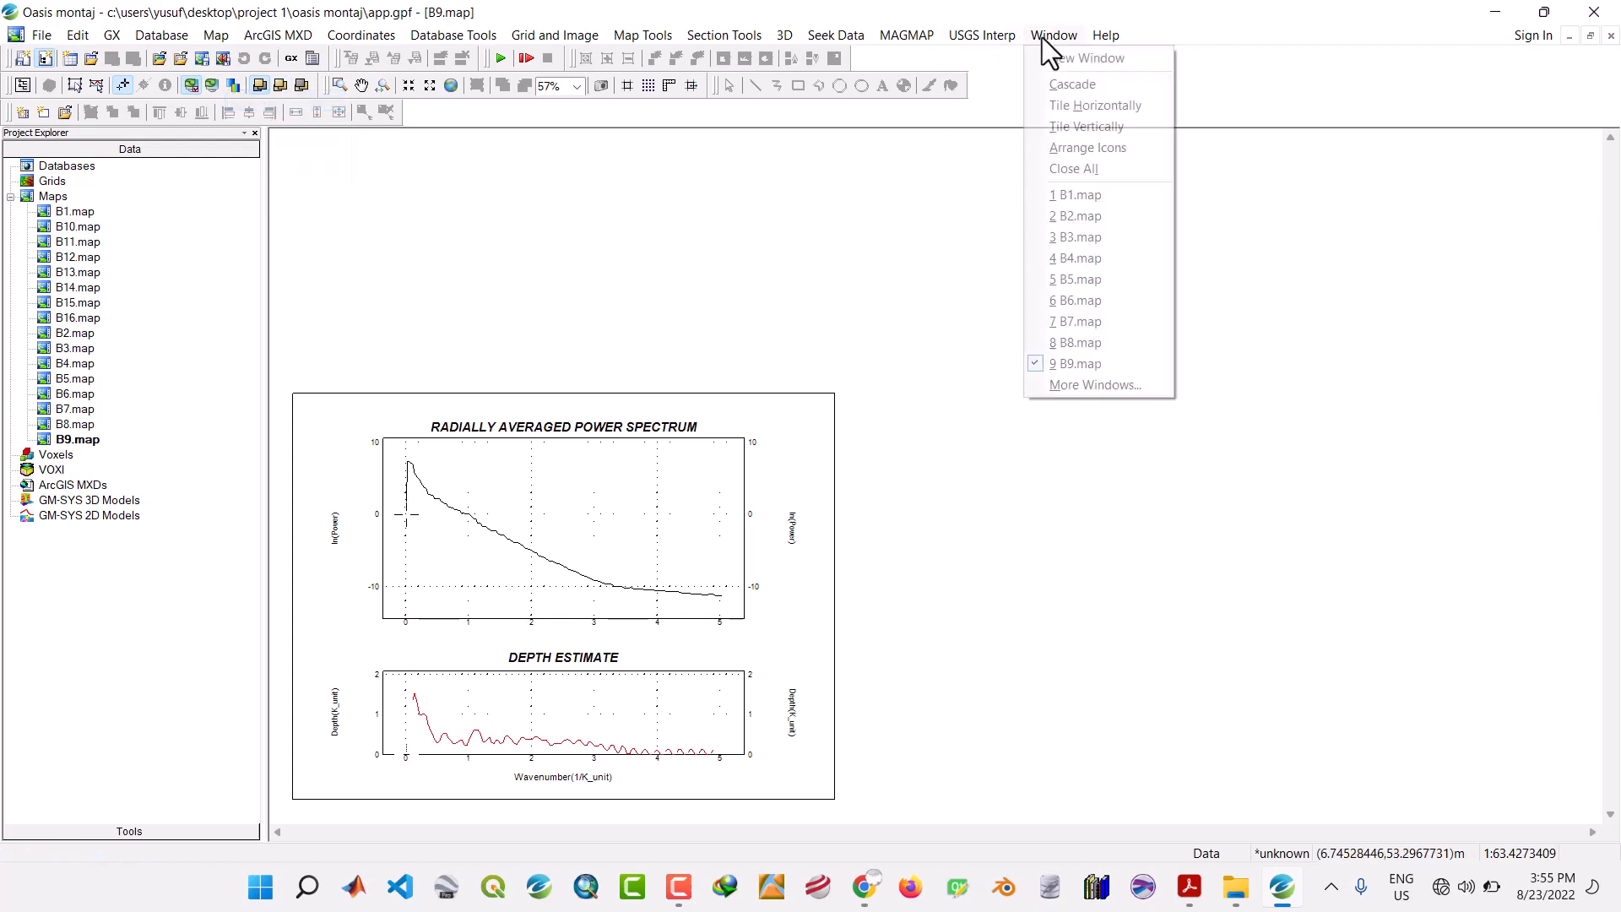
left_click(1070, 162)
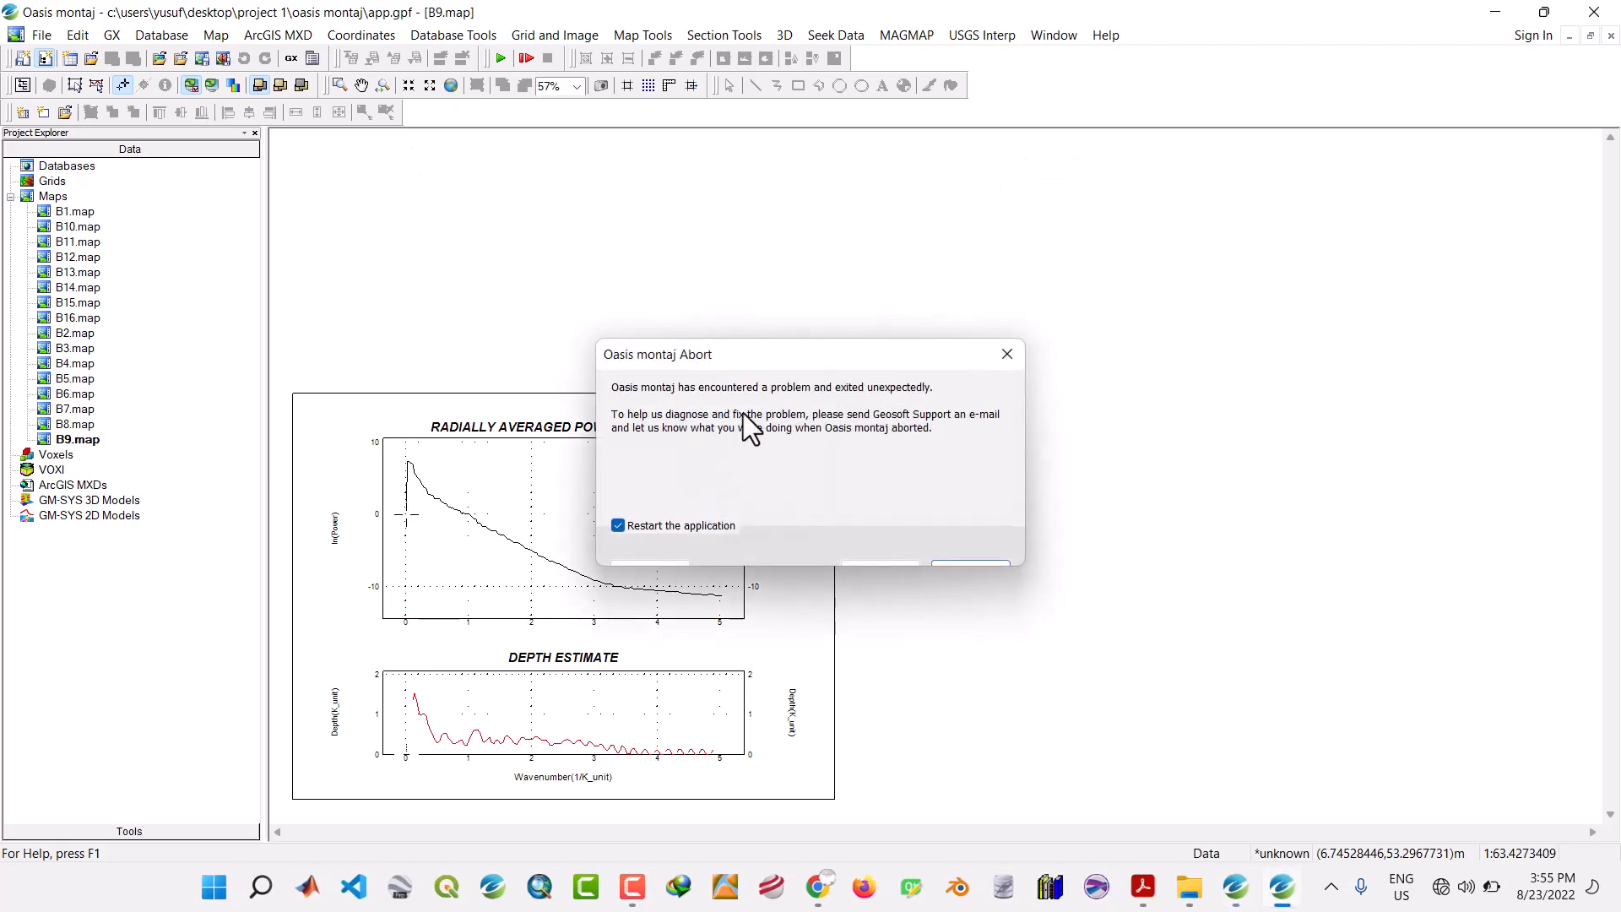
Dismiss the Oasis montaj Abort dialog and close the restarting Oasis montaj window.
left_click_drag(751, 352, 754, 300)
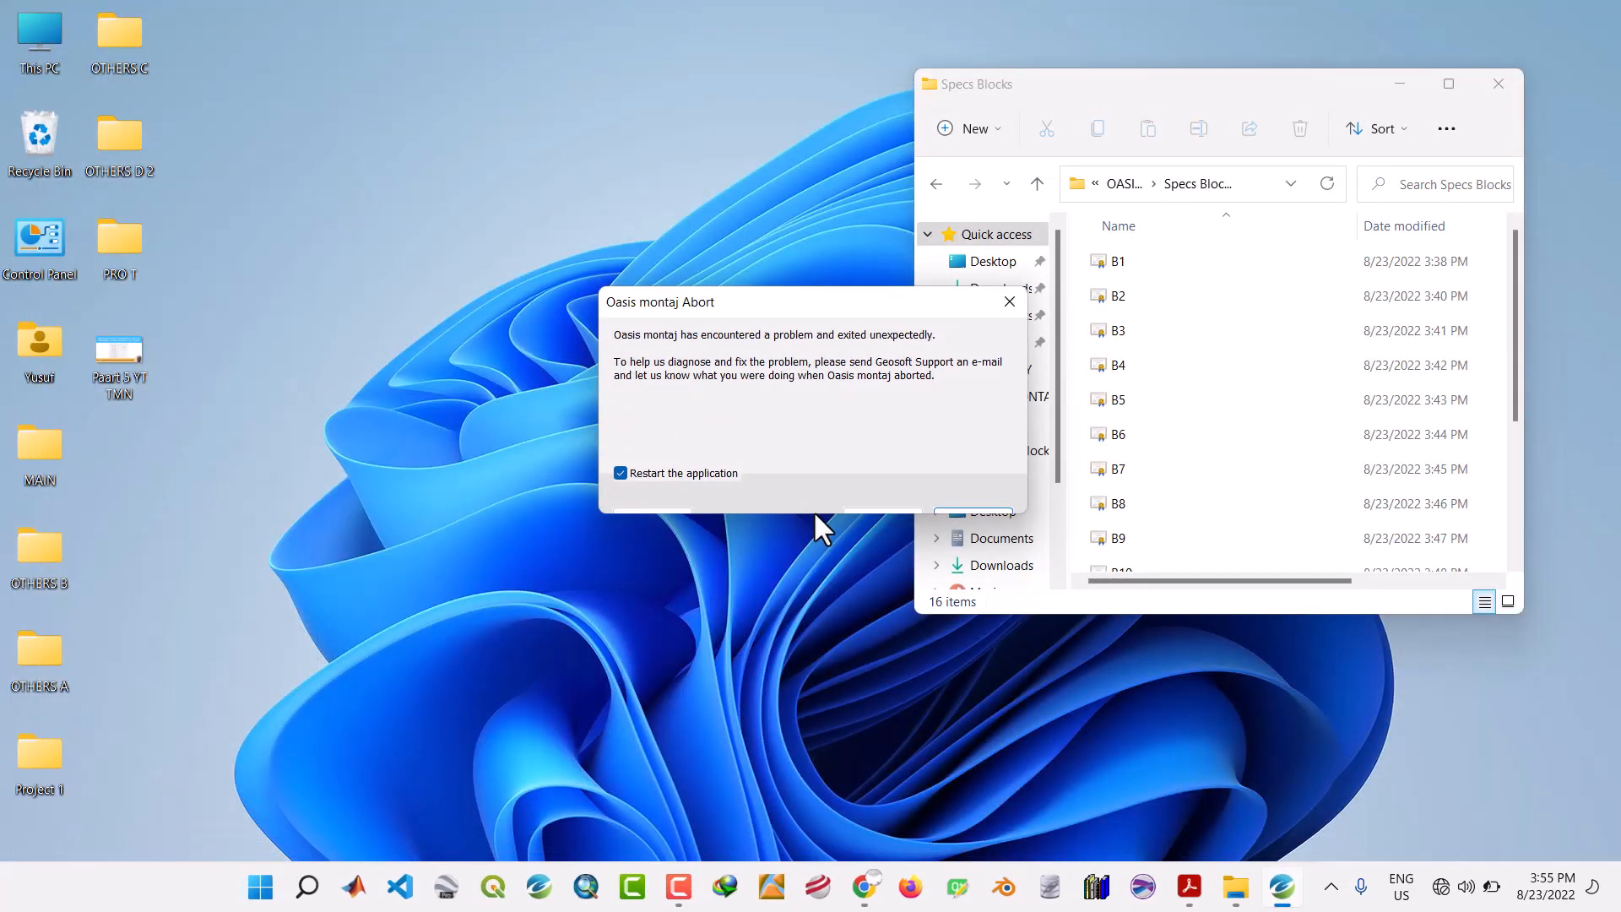
left_click(965, 510)
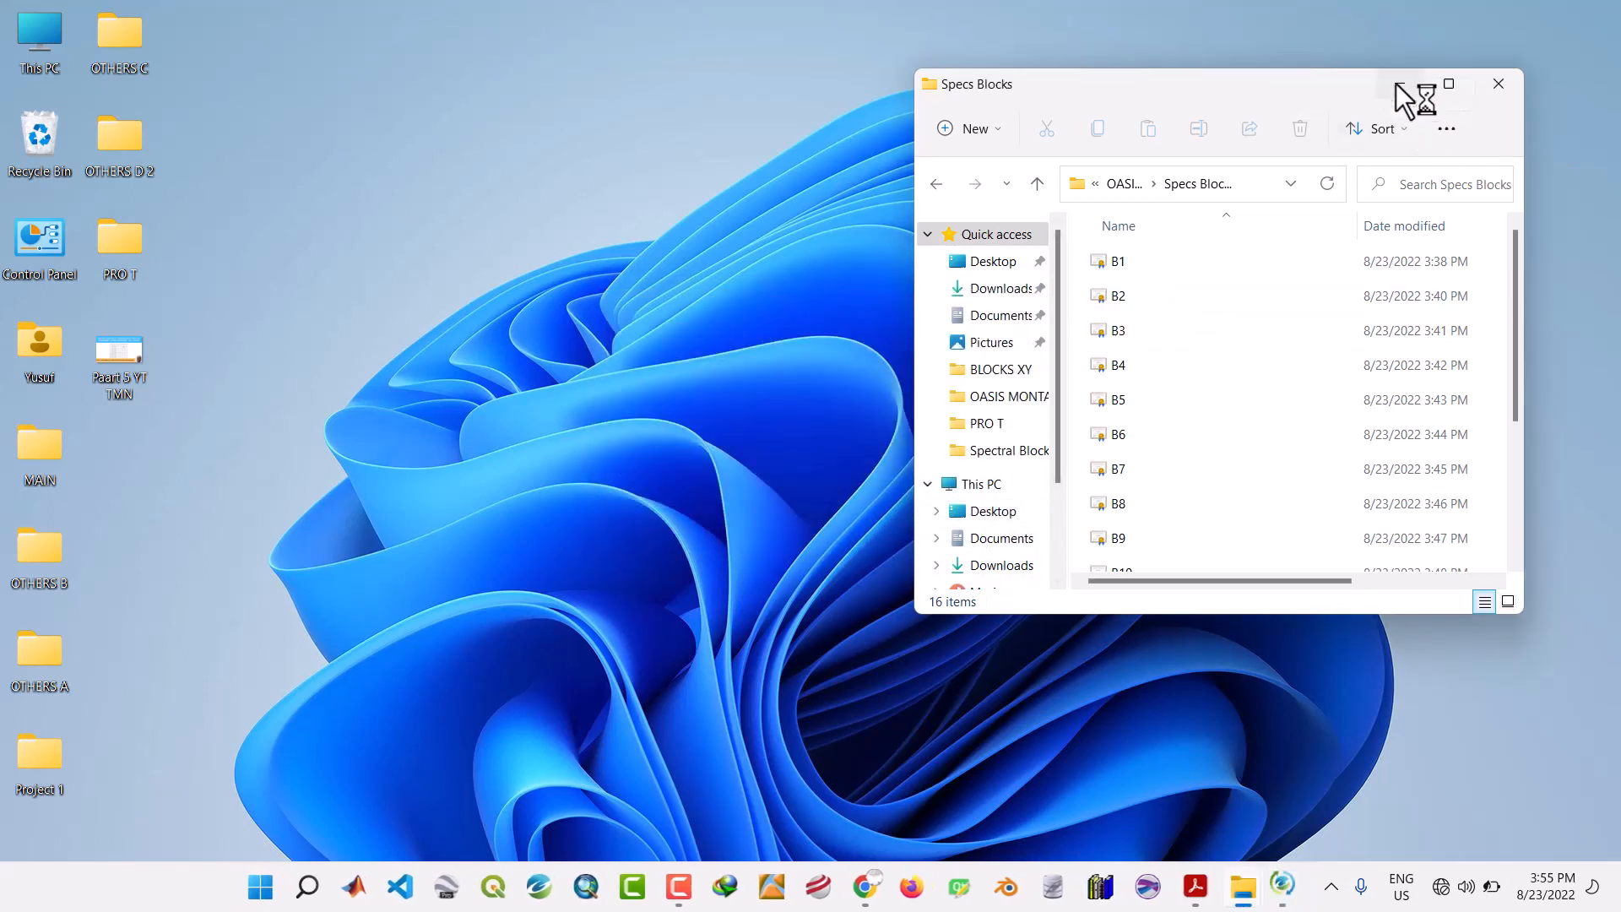
right_click(1282, 885)
left_click(1232, 831)
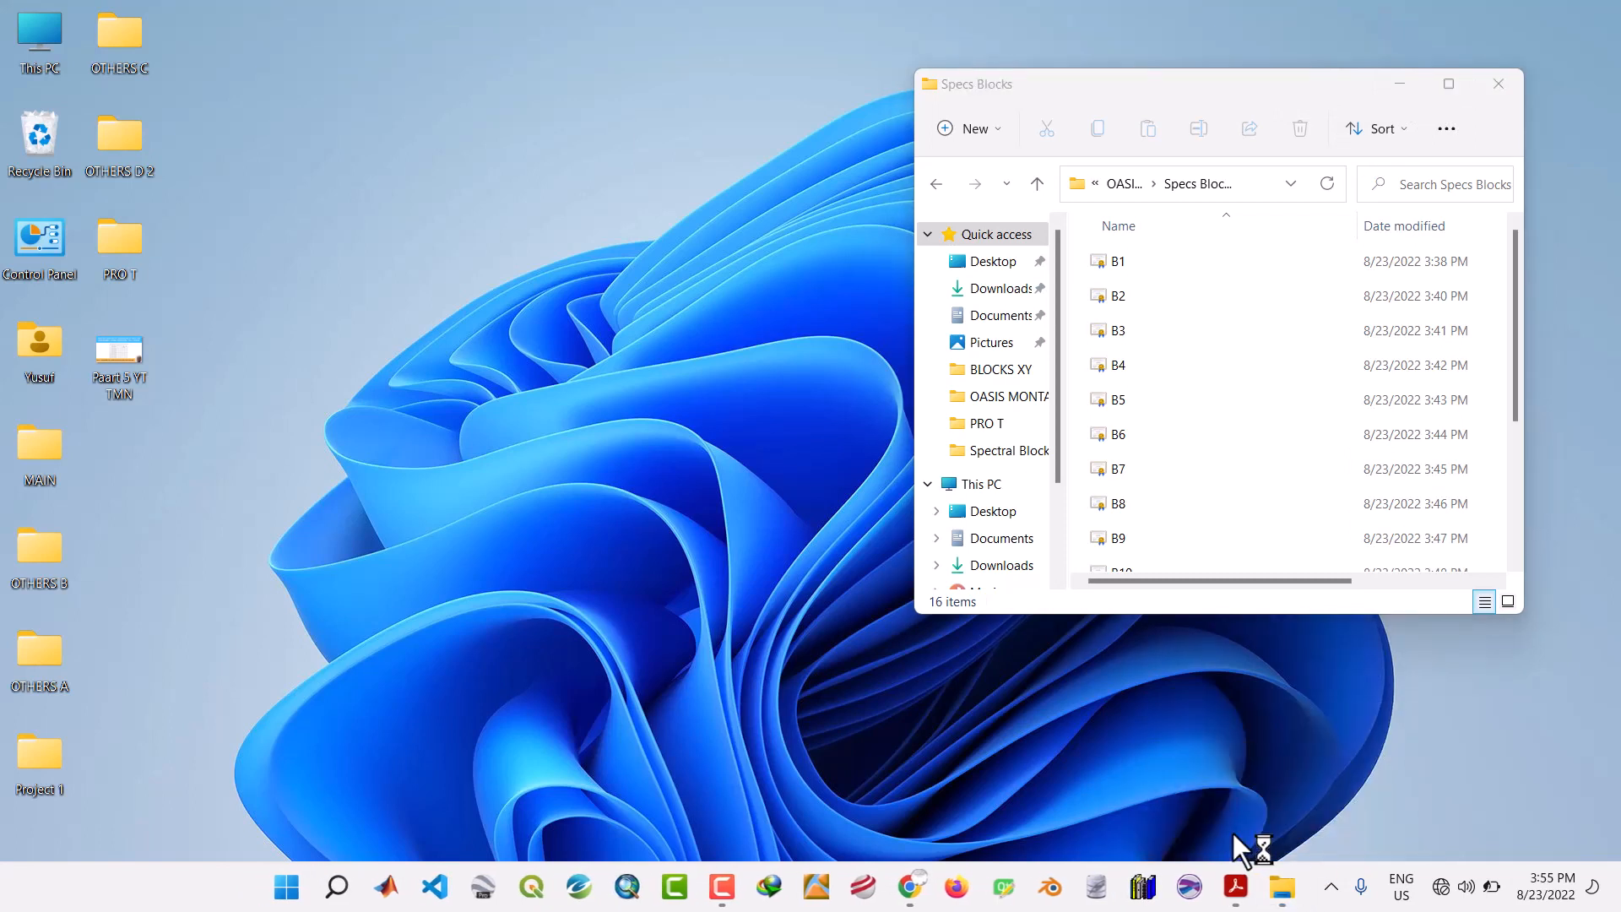
Exit the Icons8 app that is running in the background.
left_click(1332, 884)
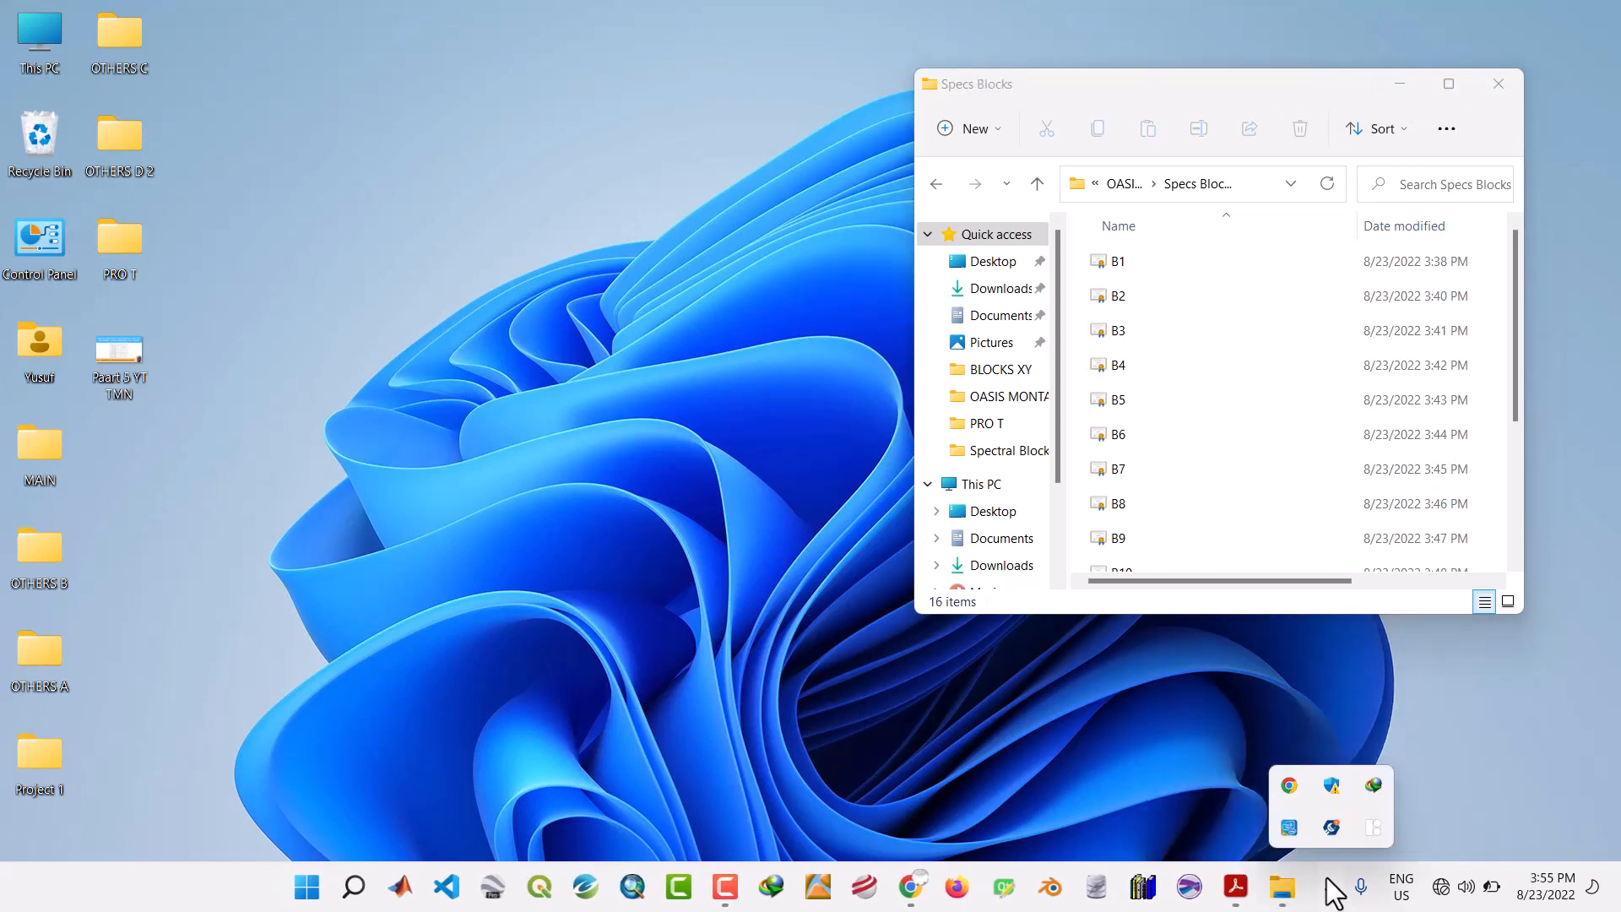
right_click(1372, 829)
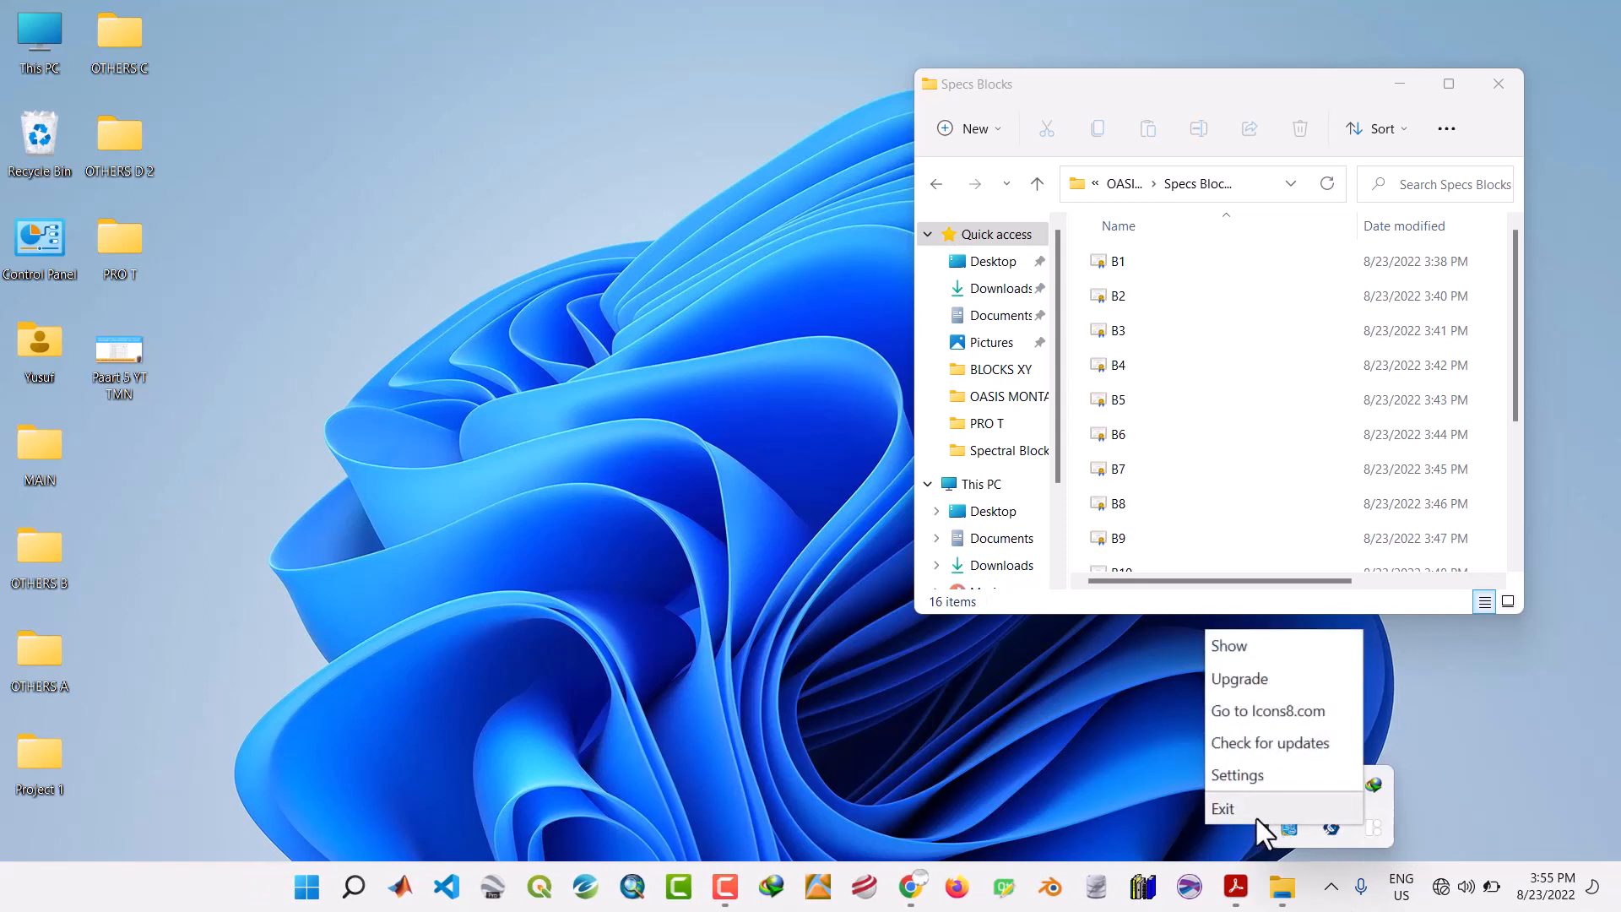
left_click(1238, 812)
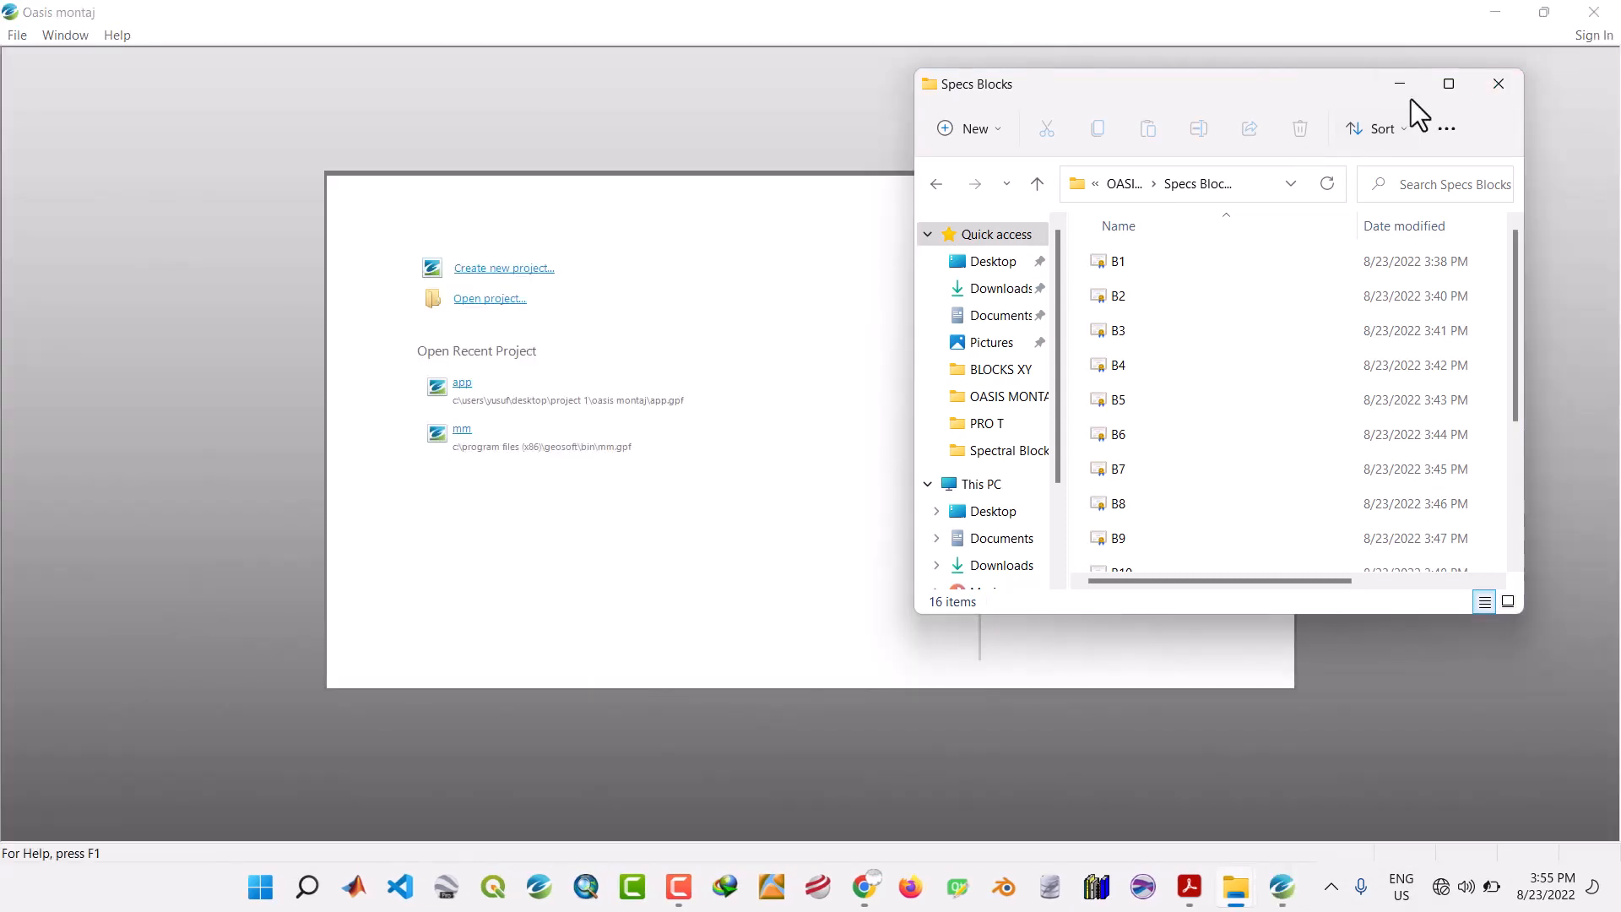
Dismiss the Oasis montaj start page and clear the desktop by minimising that program and the Specs Blocks folder, refreshing the desktop.
left_click(1406, 82)
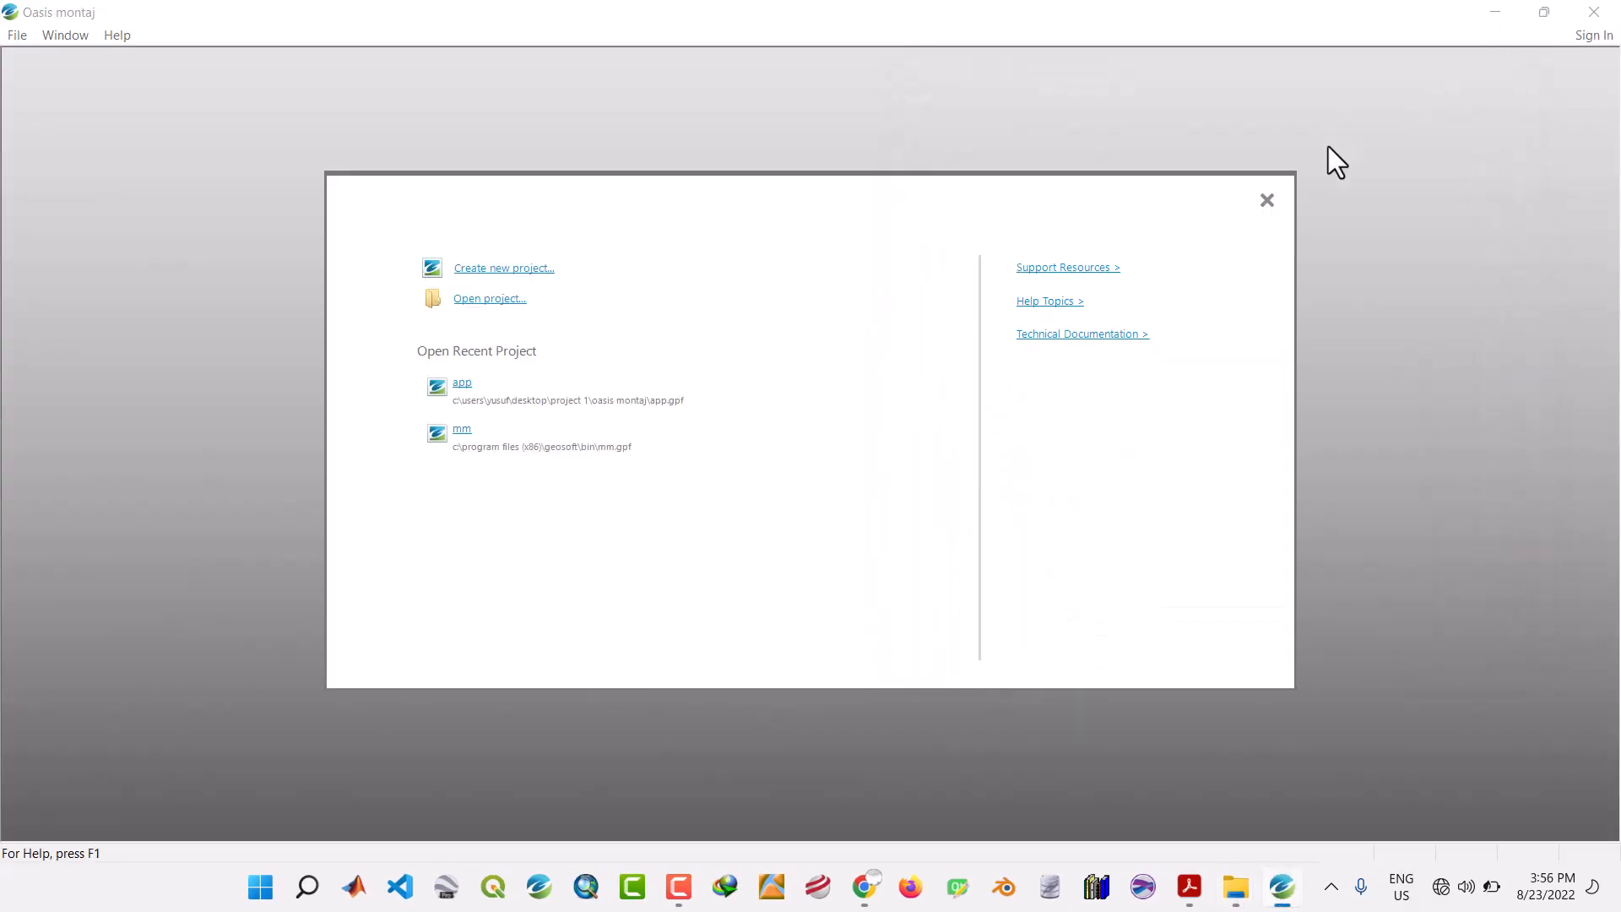
left_click(1266, 201)
left_click(1495, 12)
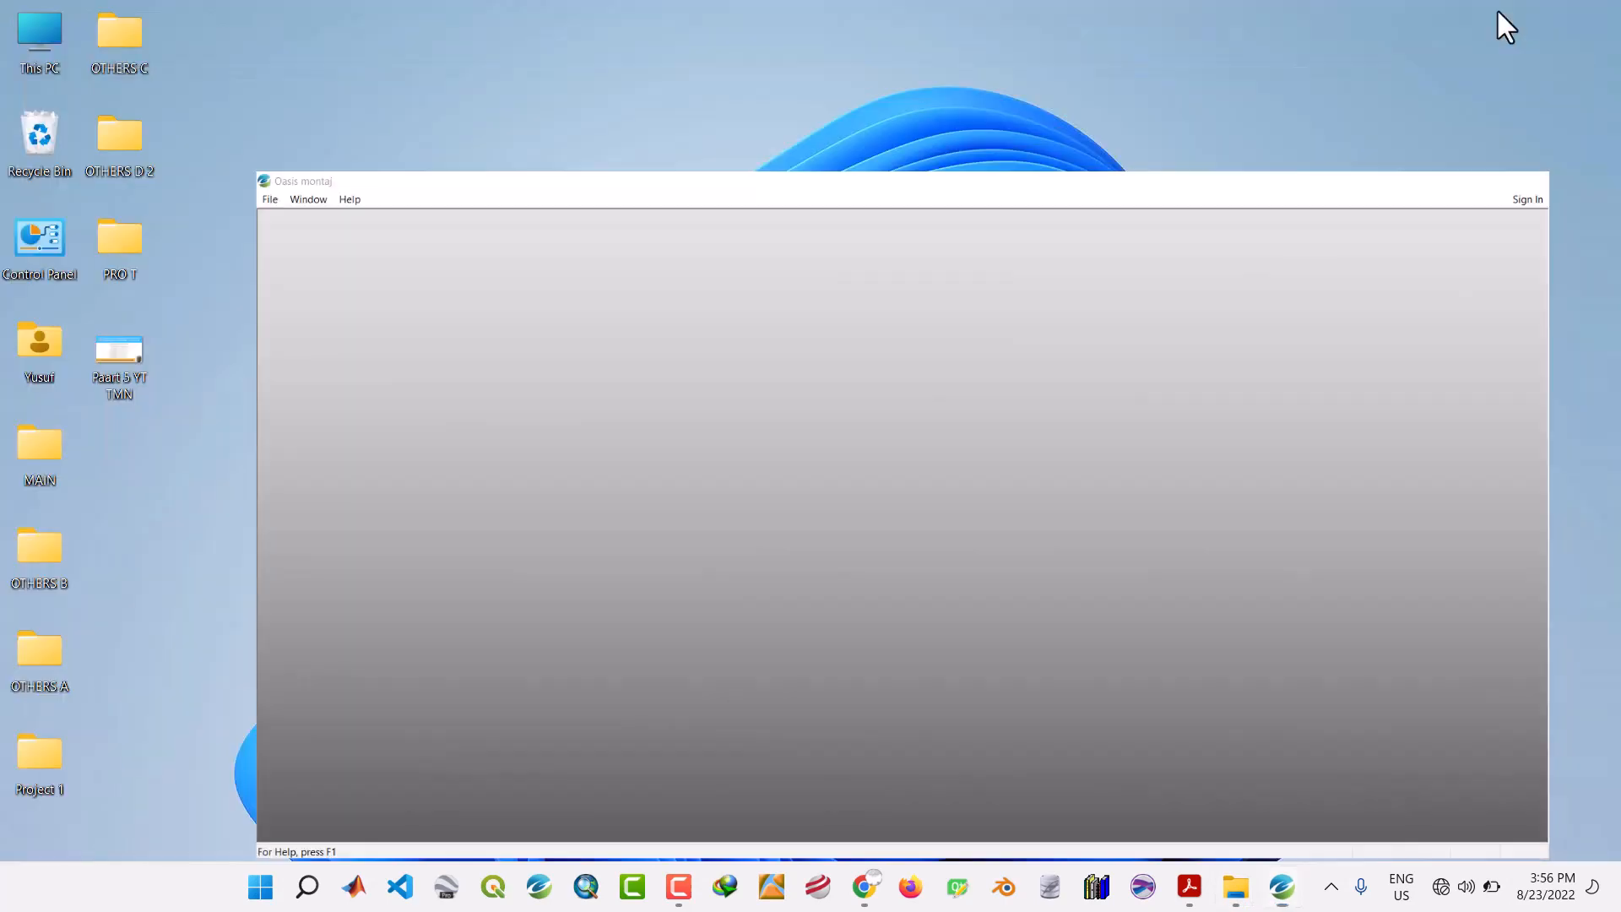
right_click(675, 212)
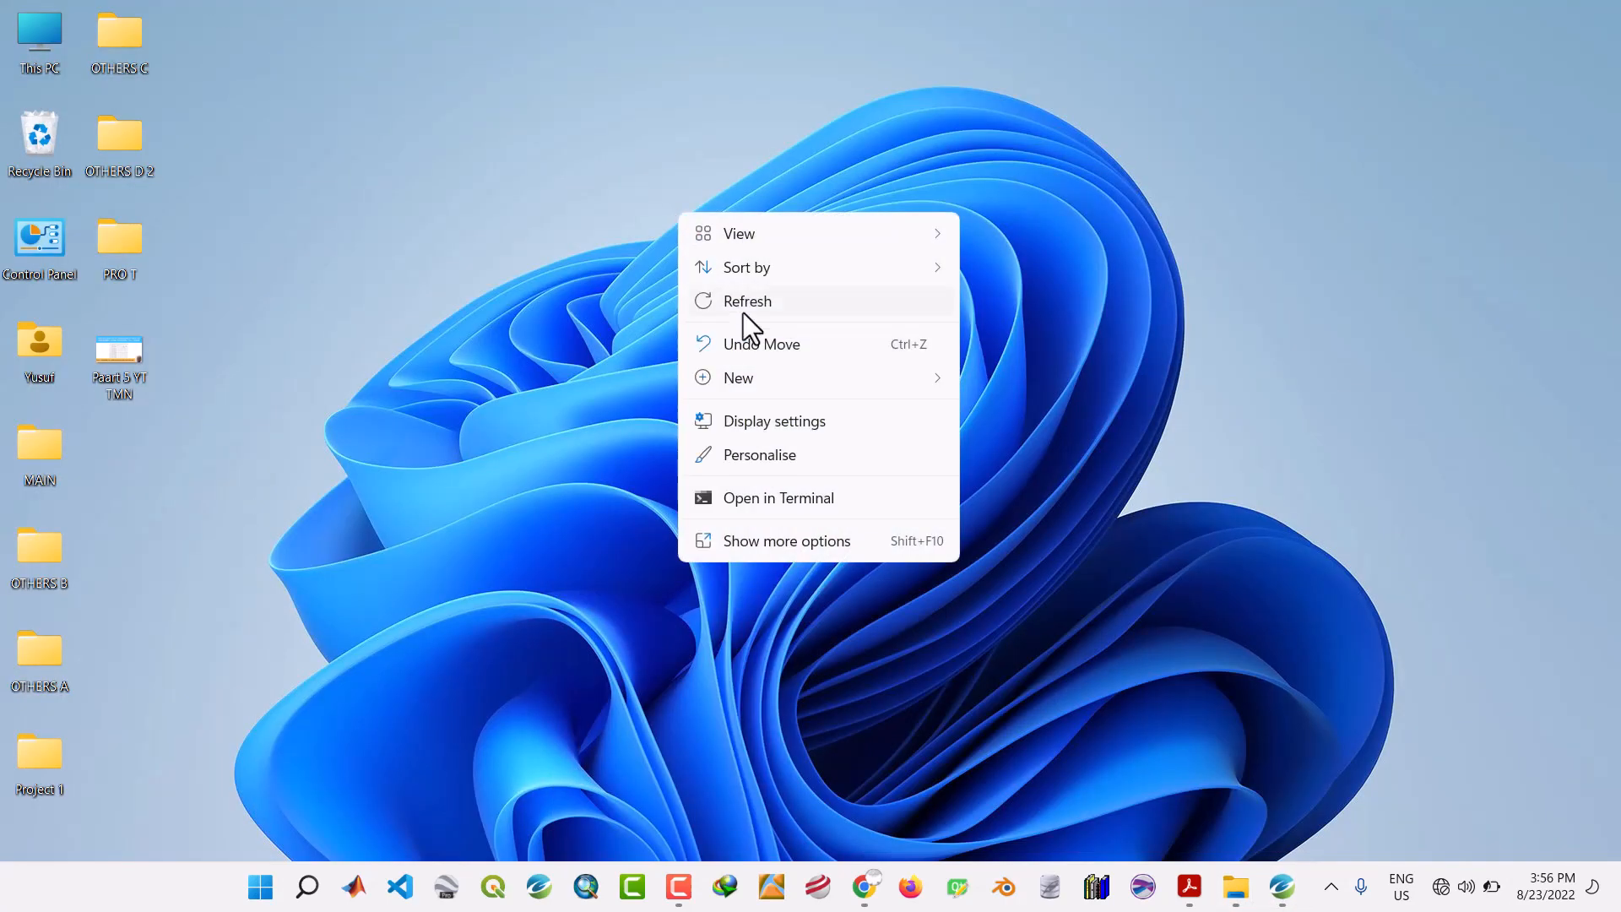
left_click(751, 302)
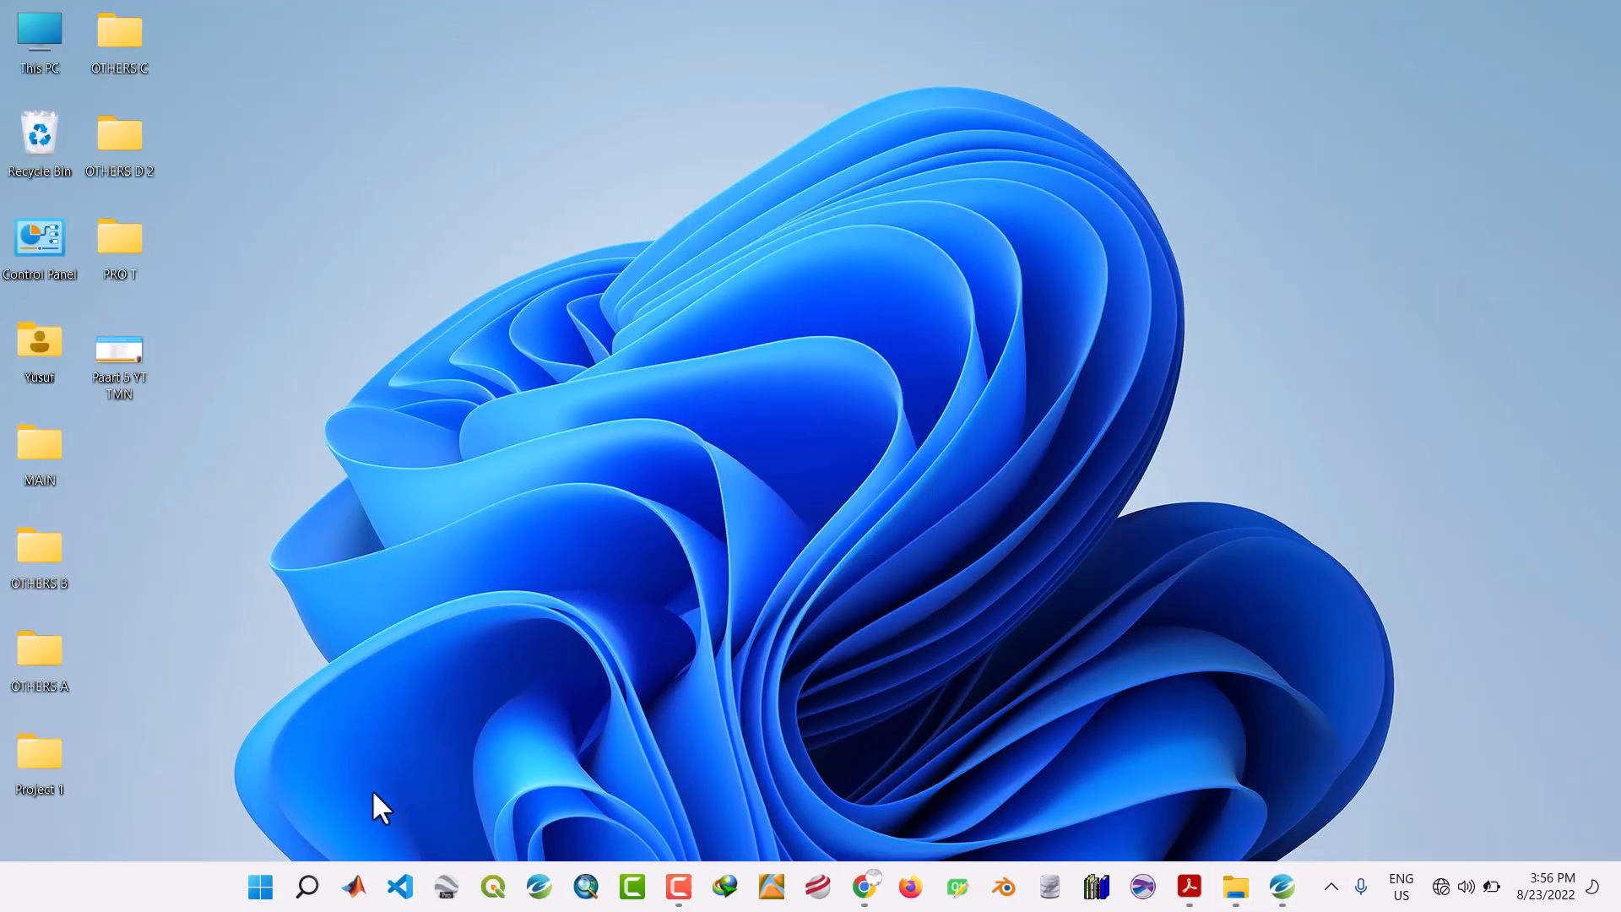
Open Excel in a maximised window, create a blank workbook and dismiss the Office update notice.
left_click(268, 902)
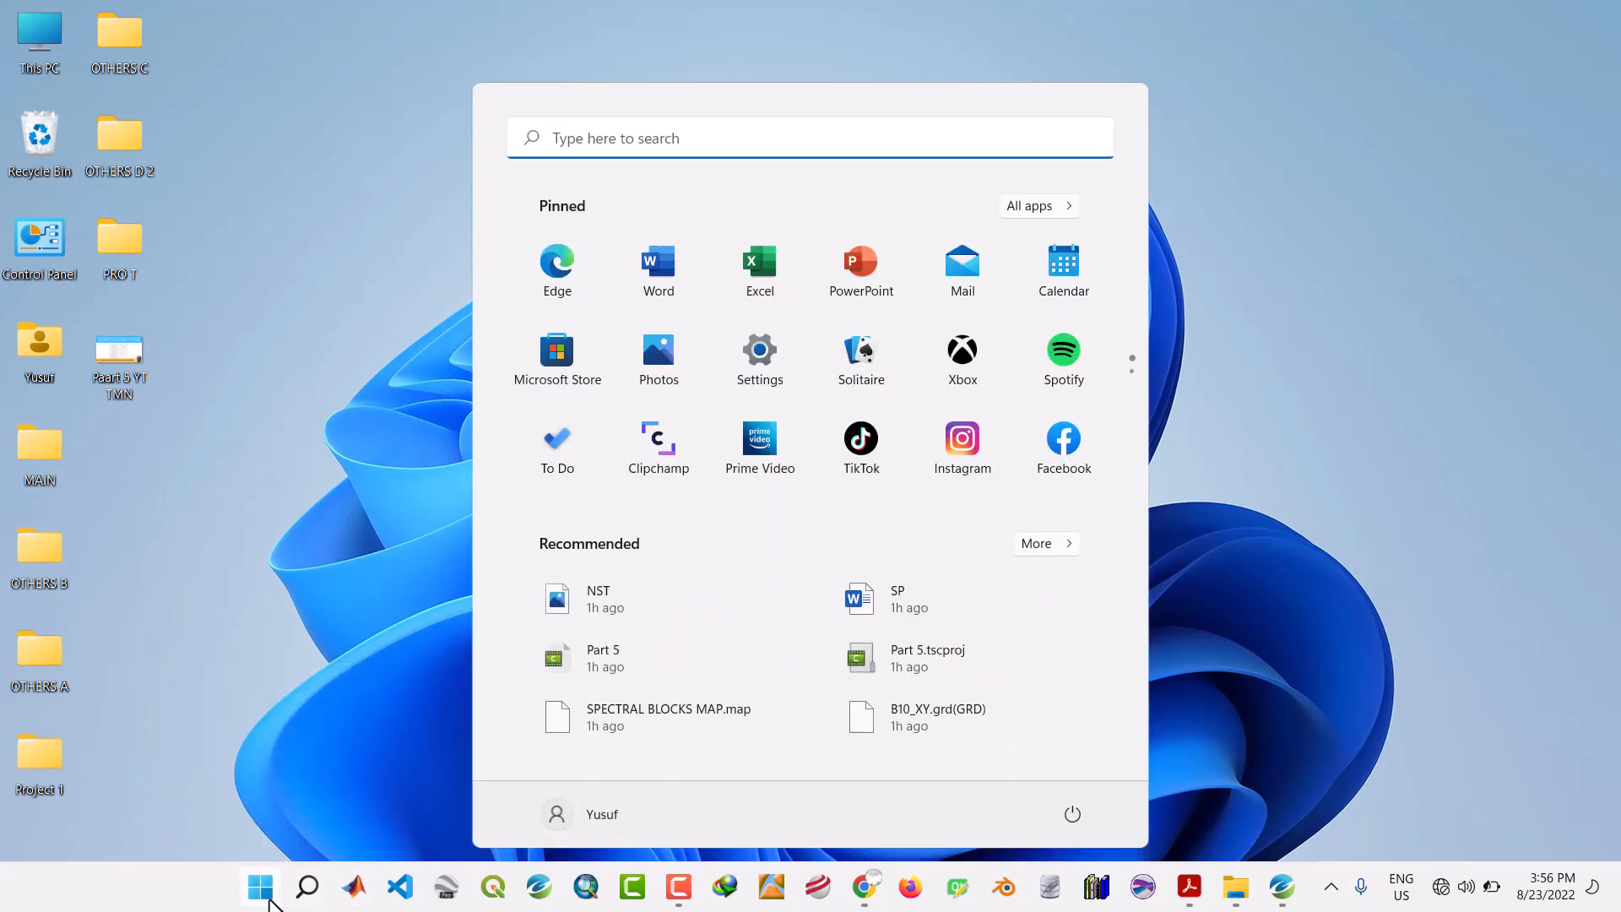
left_click(756, 268)
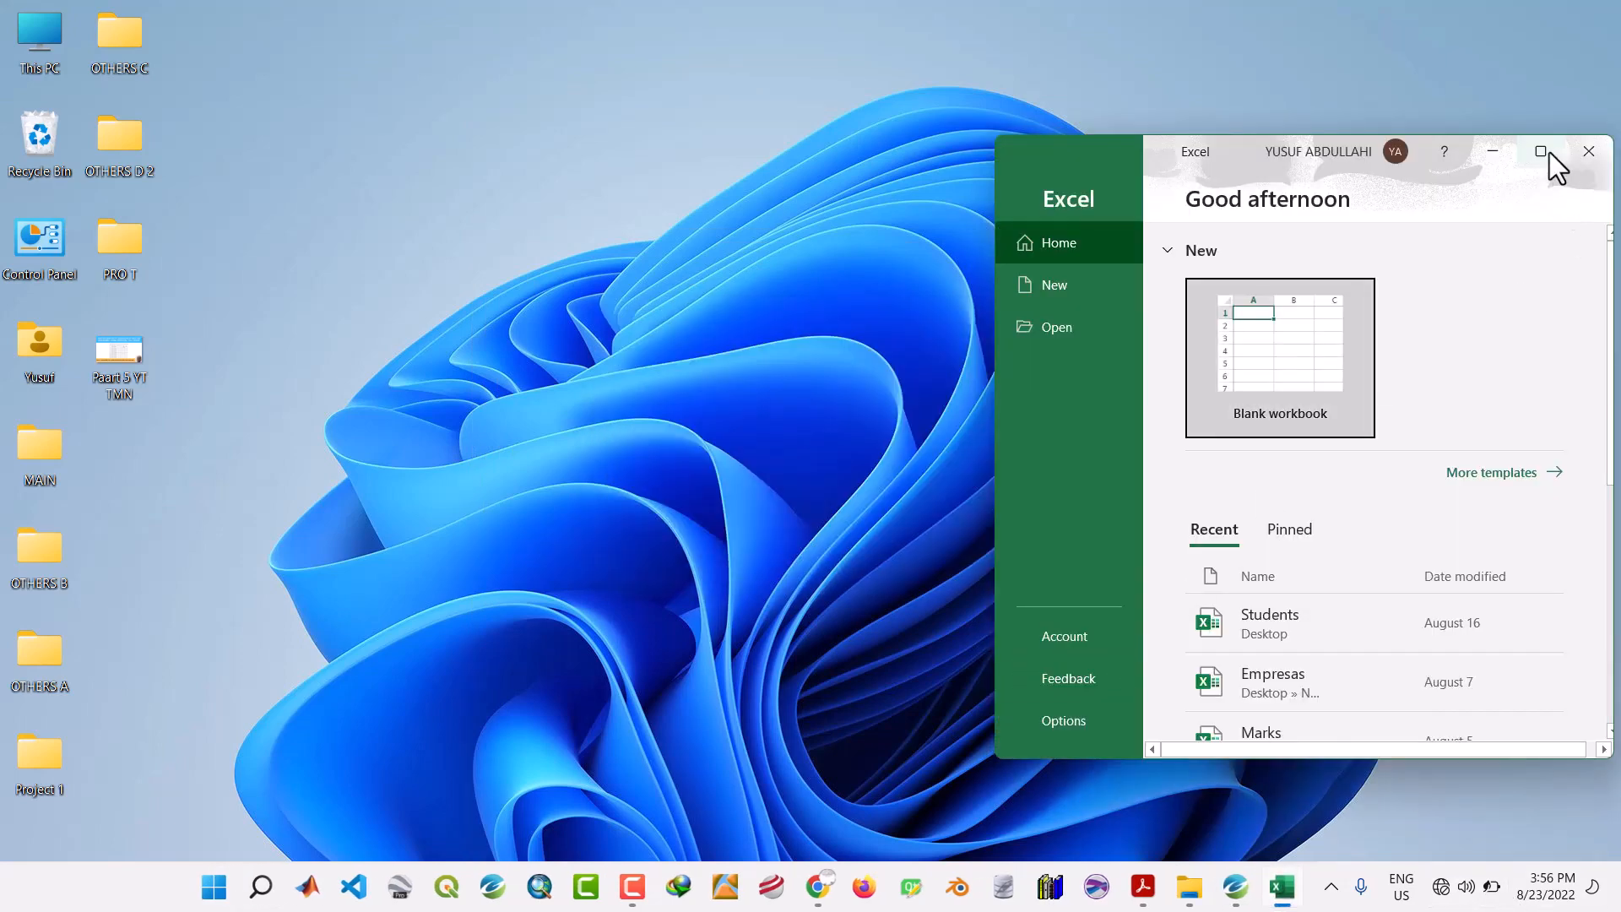
left_click(1542, 152)
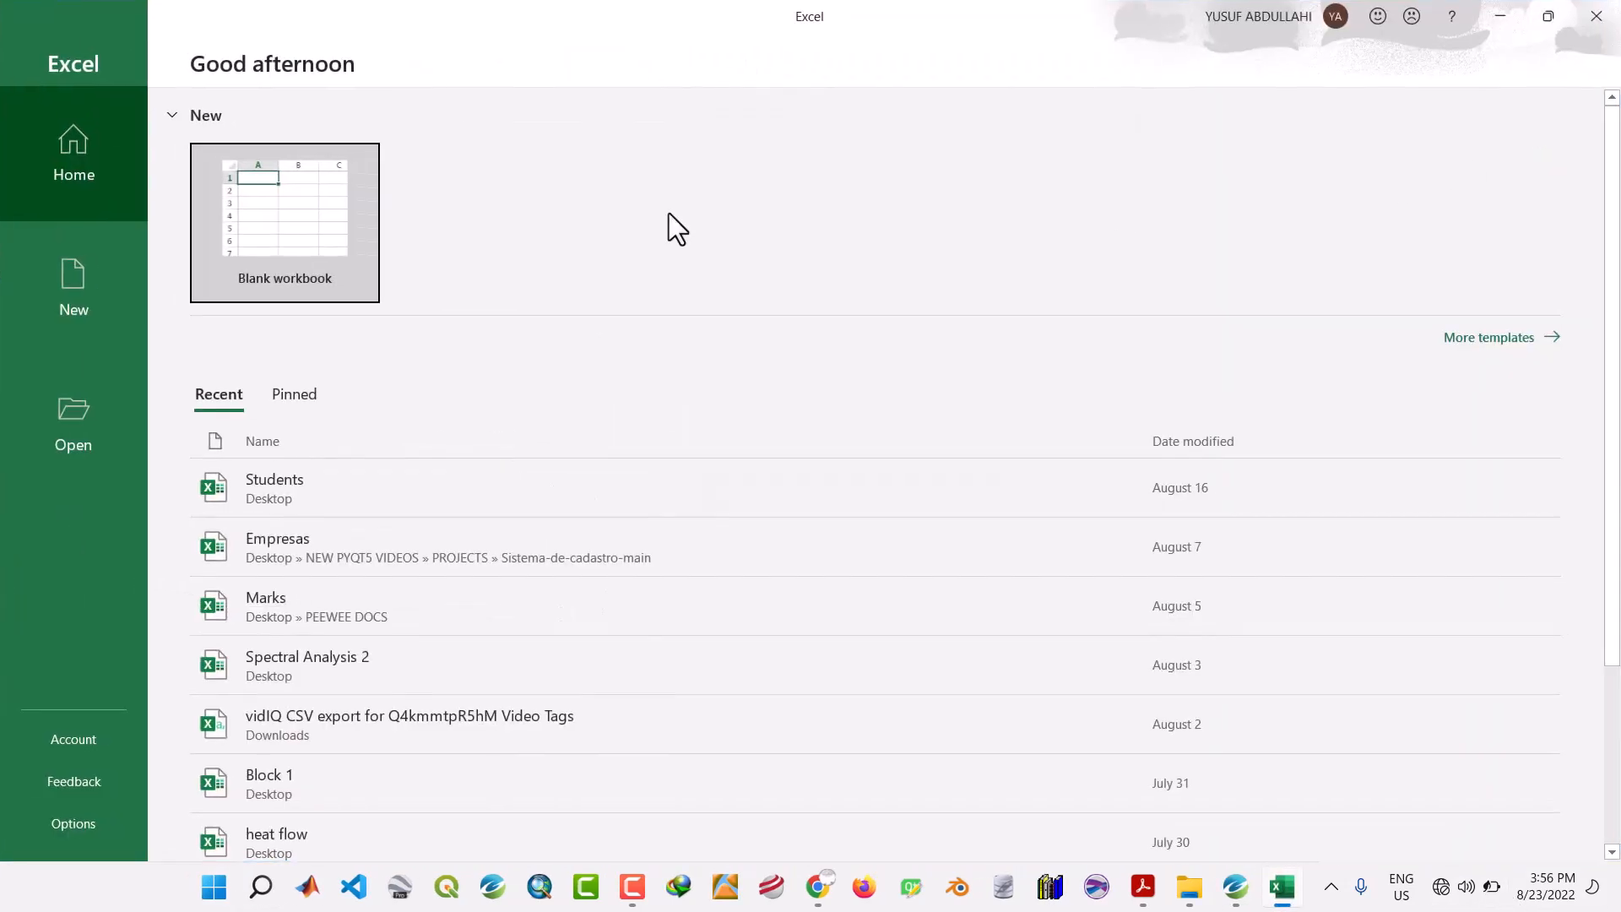
left_click(267, 218)
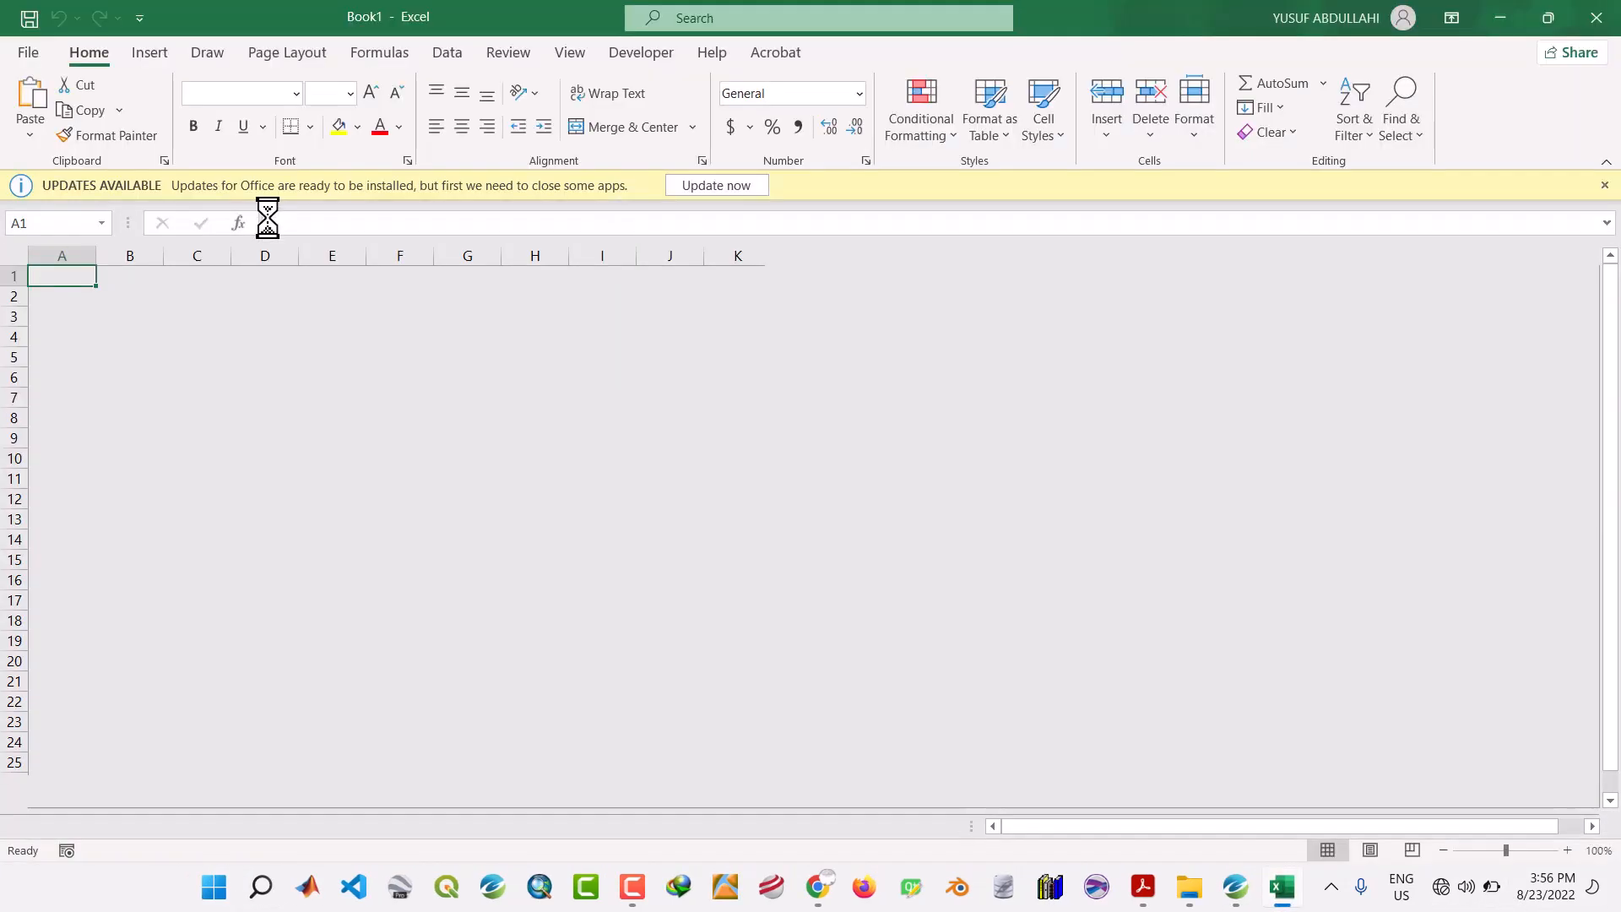
left_click(1188, 226)
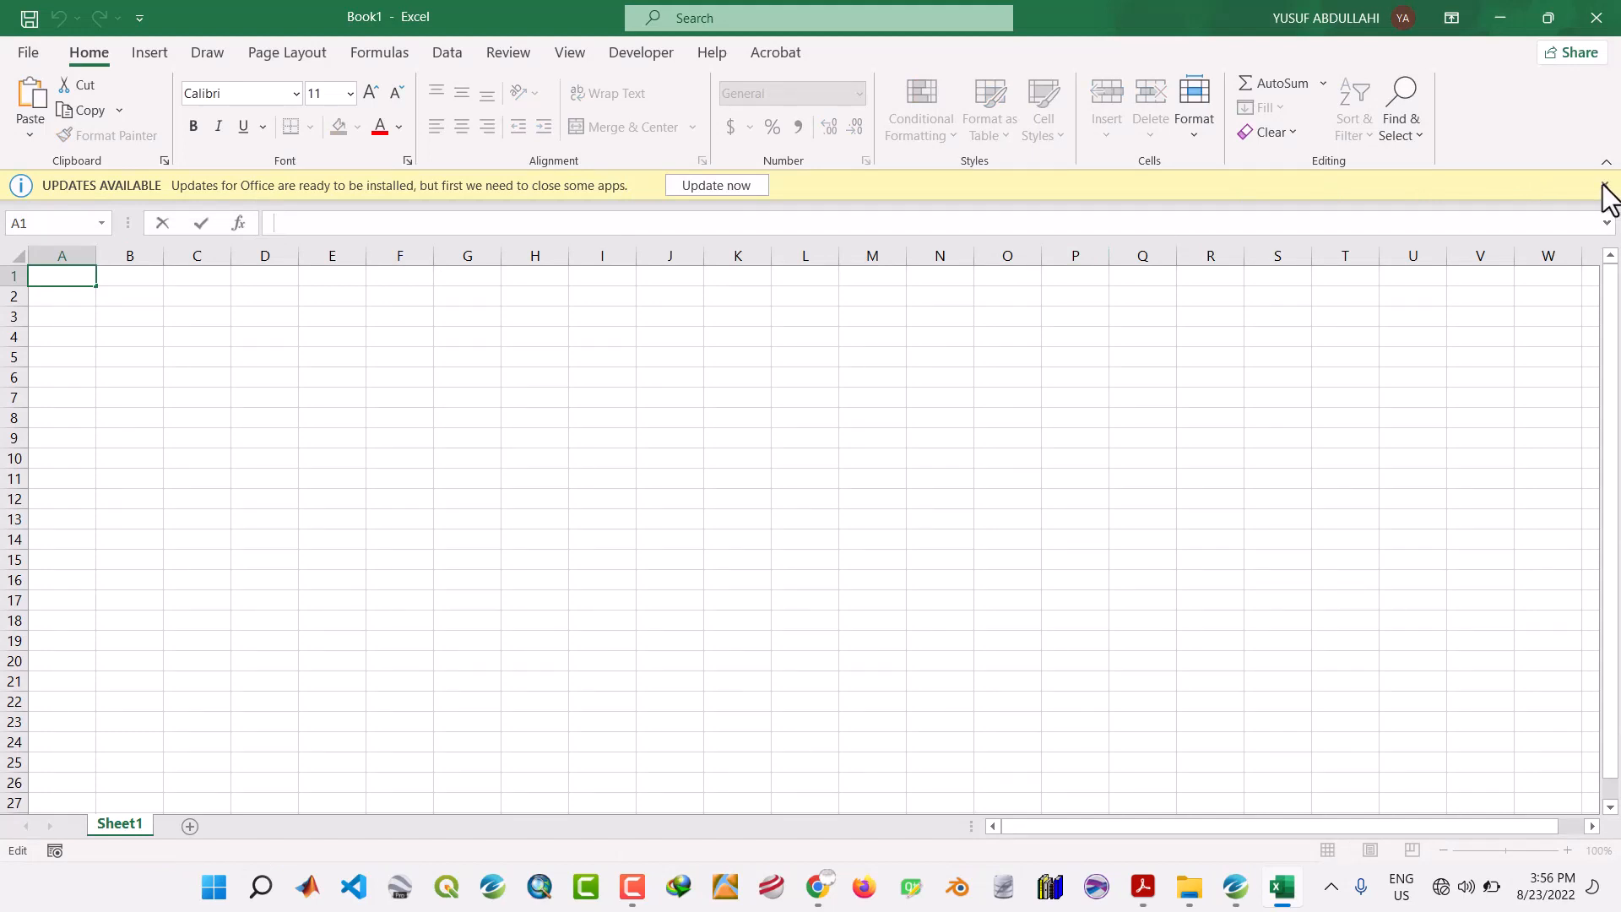
left_click(265, 403)
left_click(138, 356)
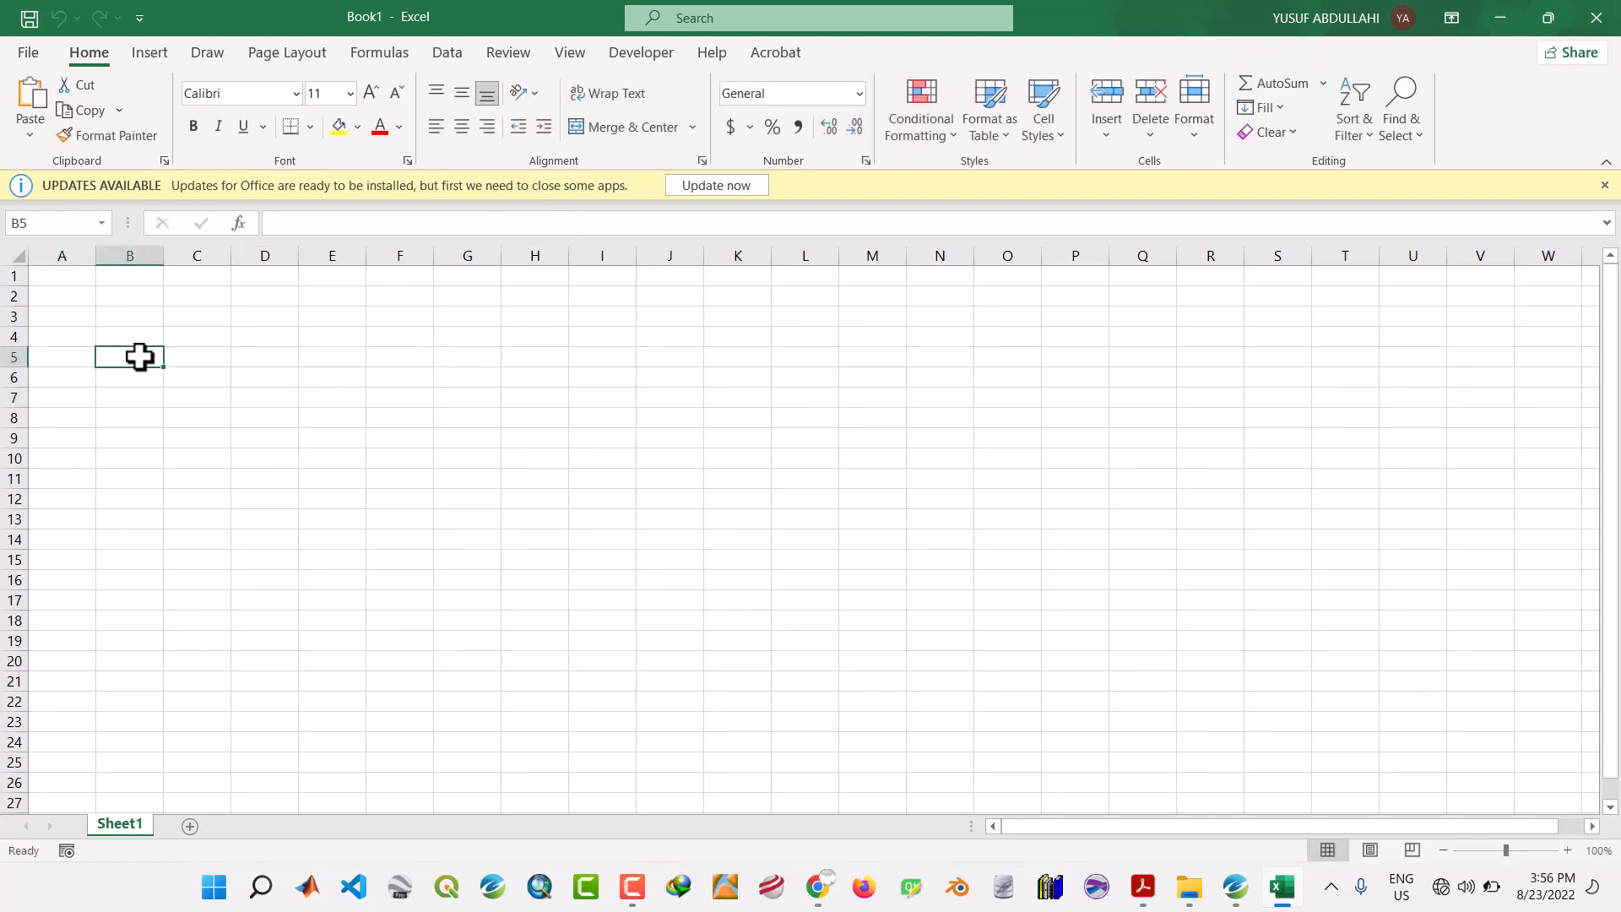
left_click(1604, 185)
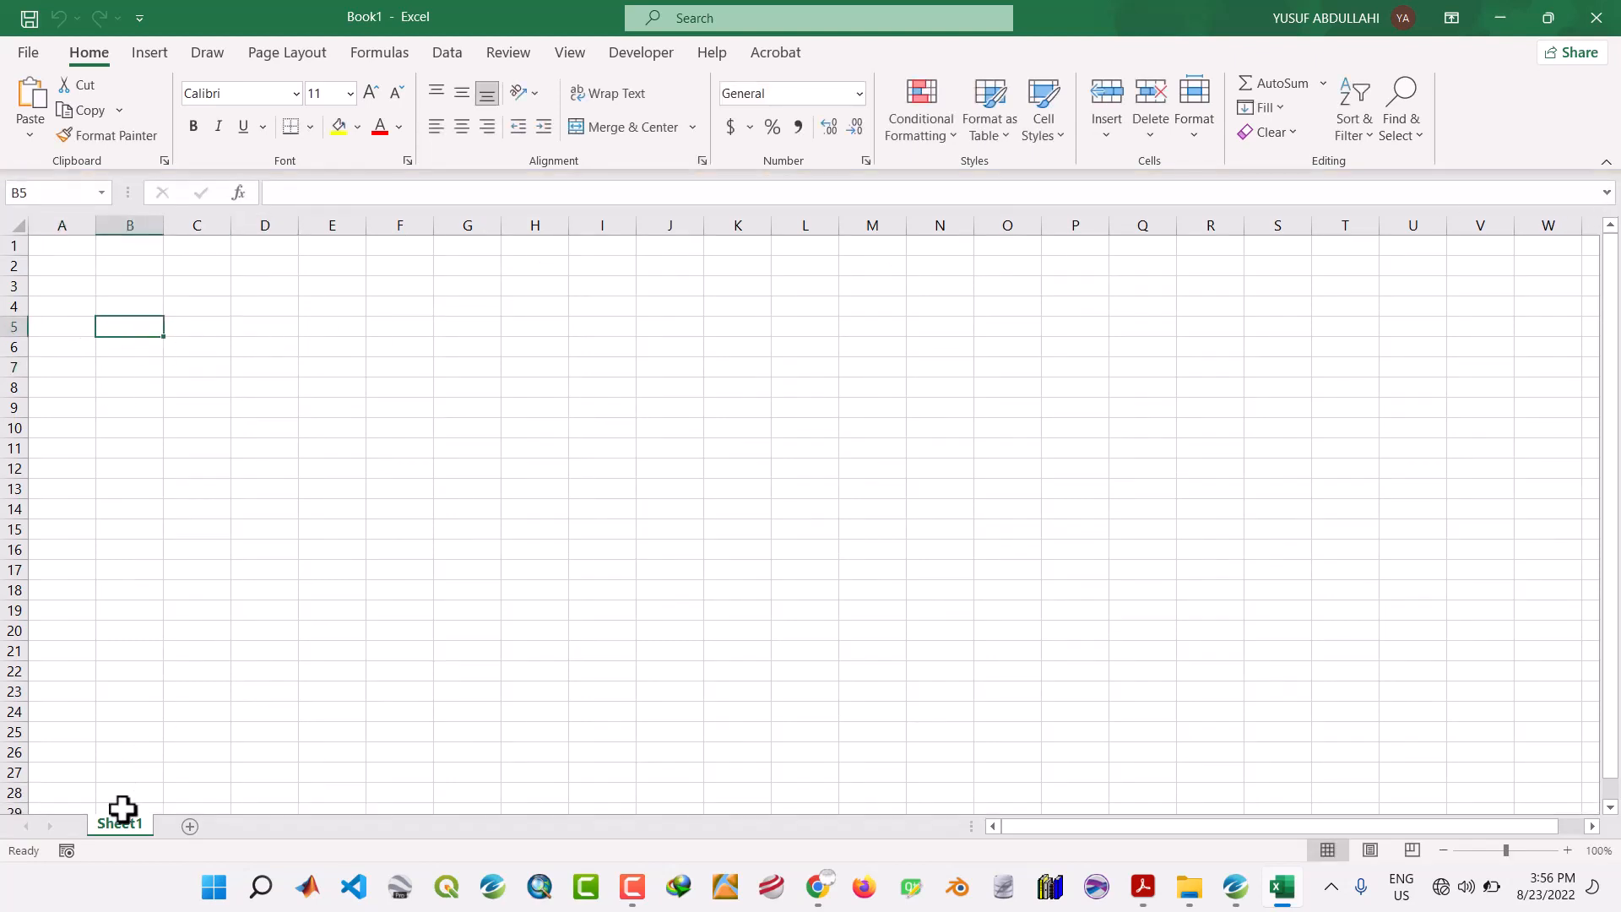
Rename the workbook's first sheet as B1 and add a second sheet named B2.
right_click(125, 828)
left_click(190, 589)
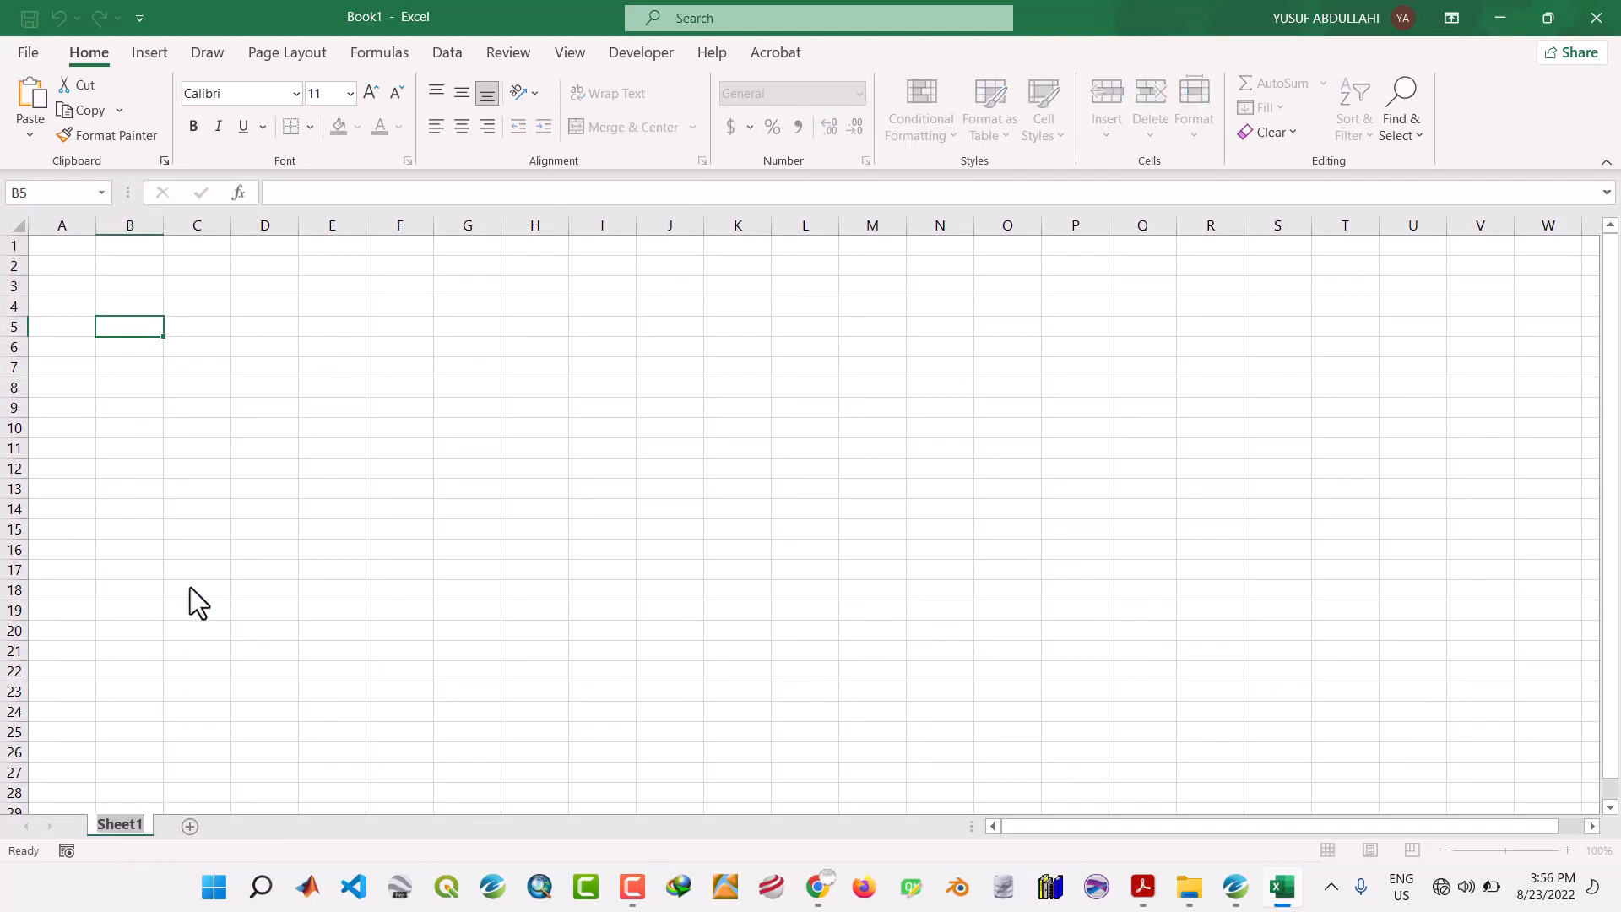
type("B1")
left_click(163, 826)
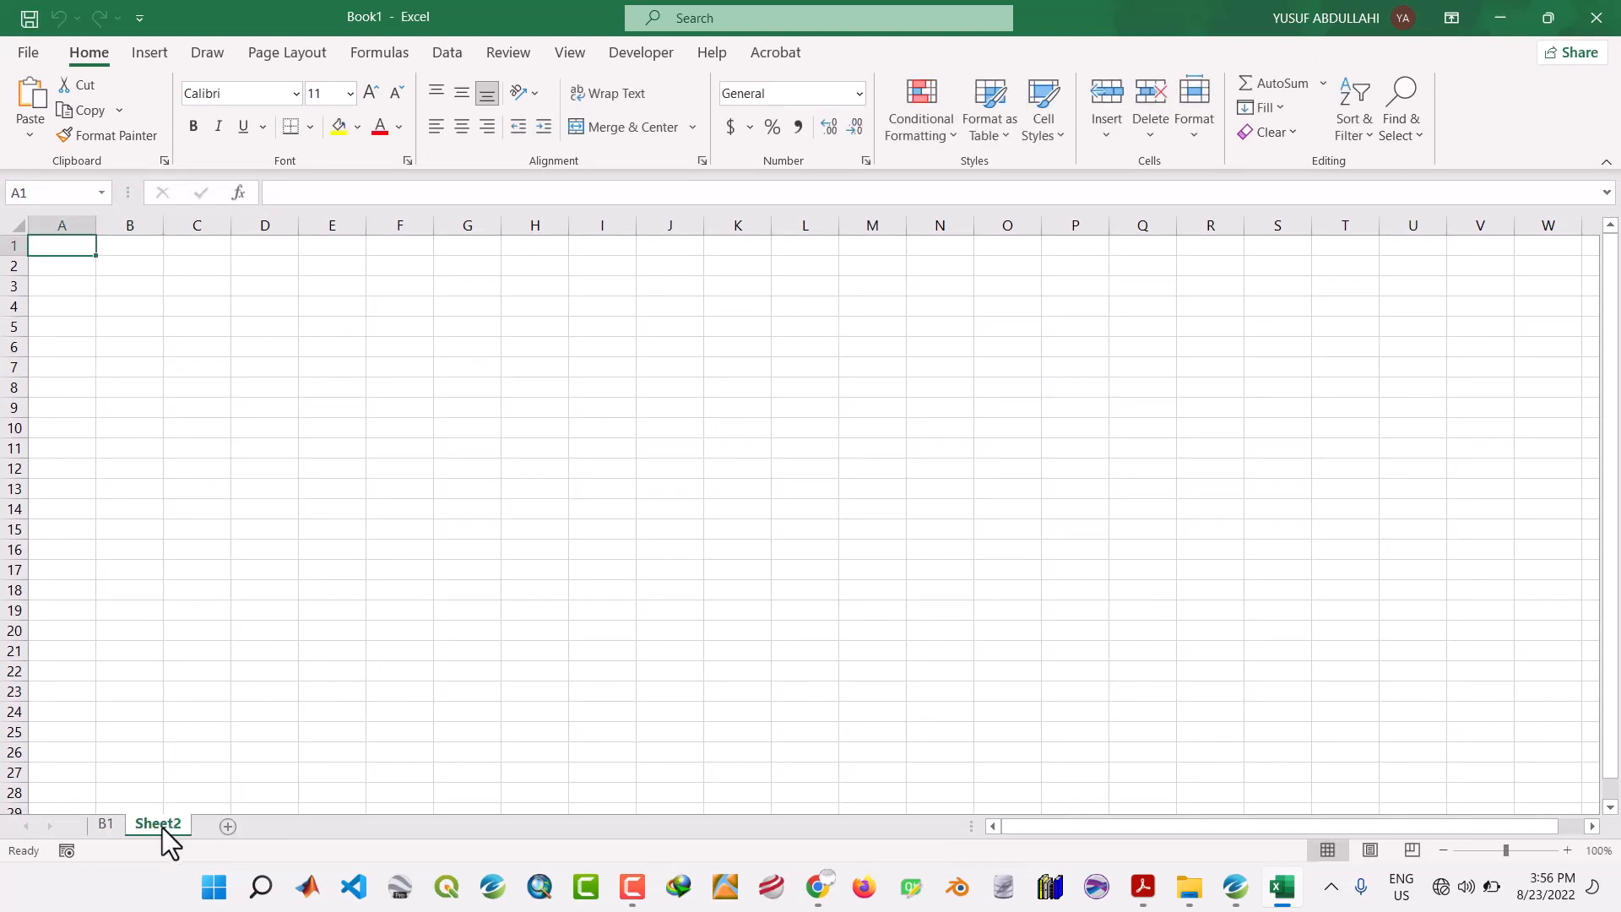
type("B2")
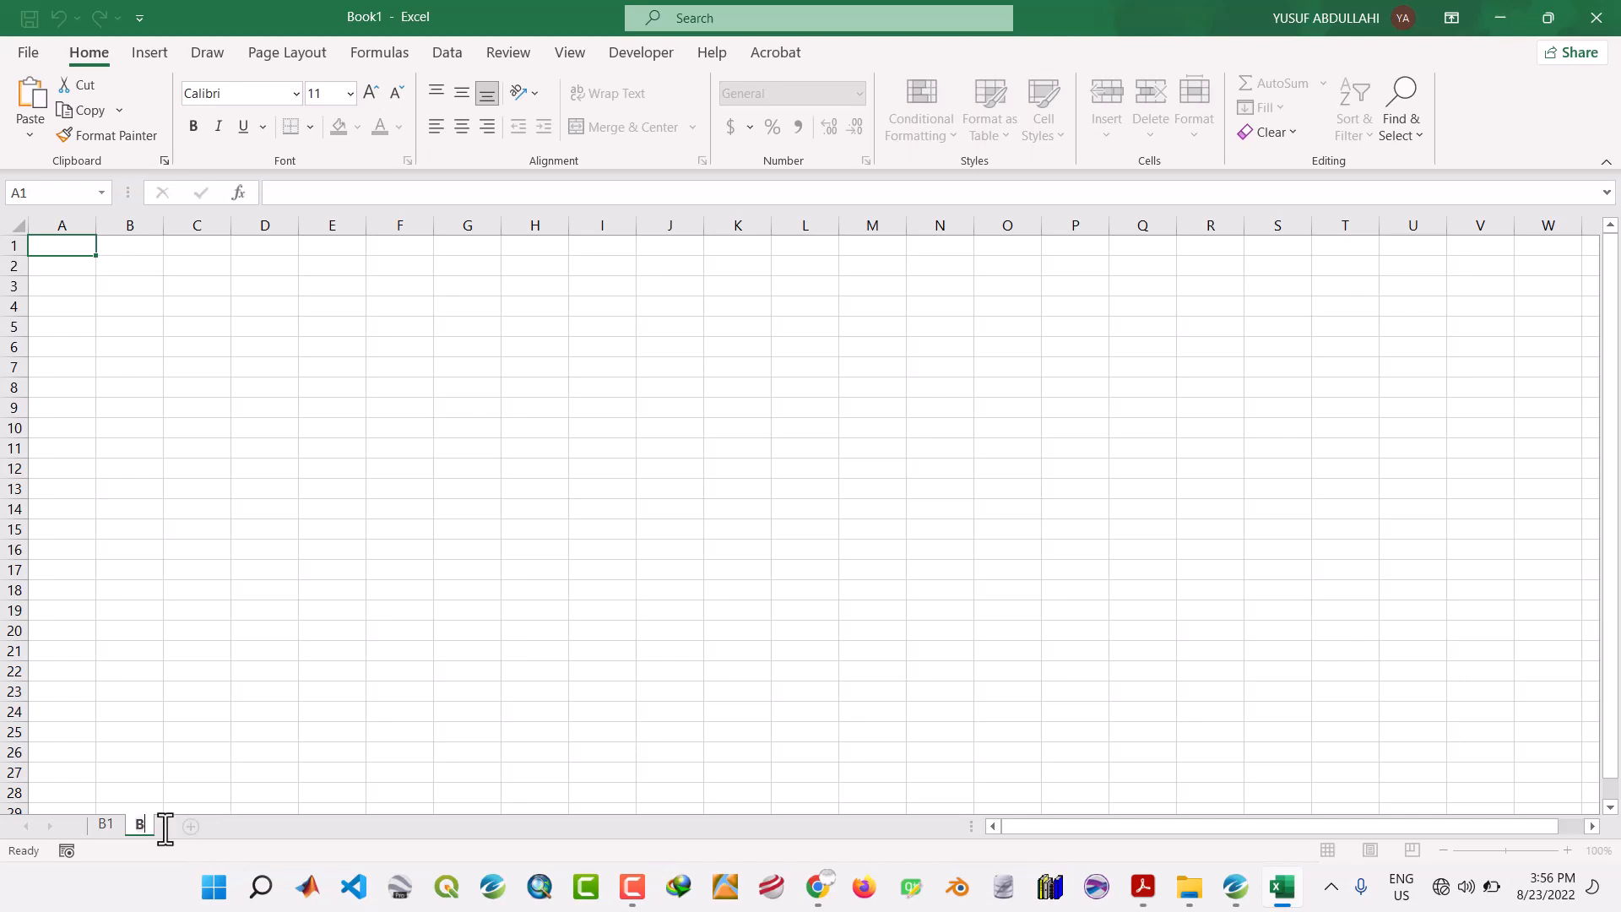
Add a third worksheet after B2 and name it B3.
left_click(195, 824)
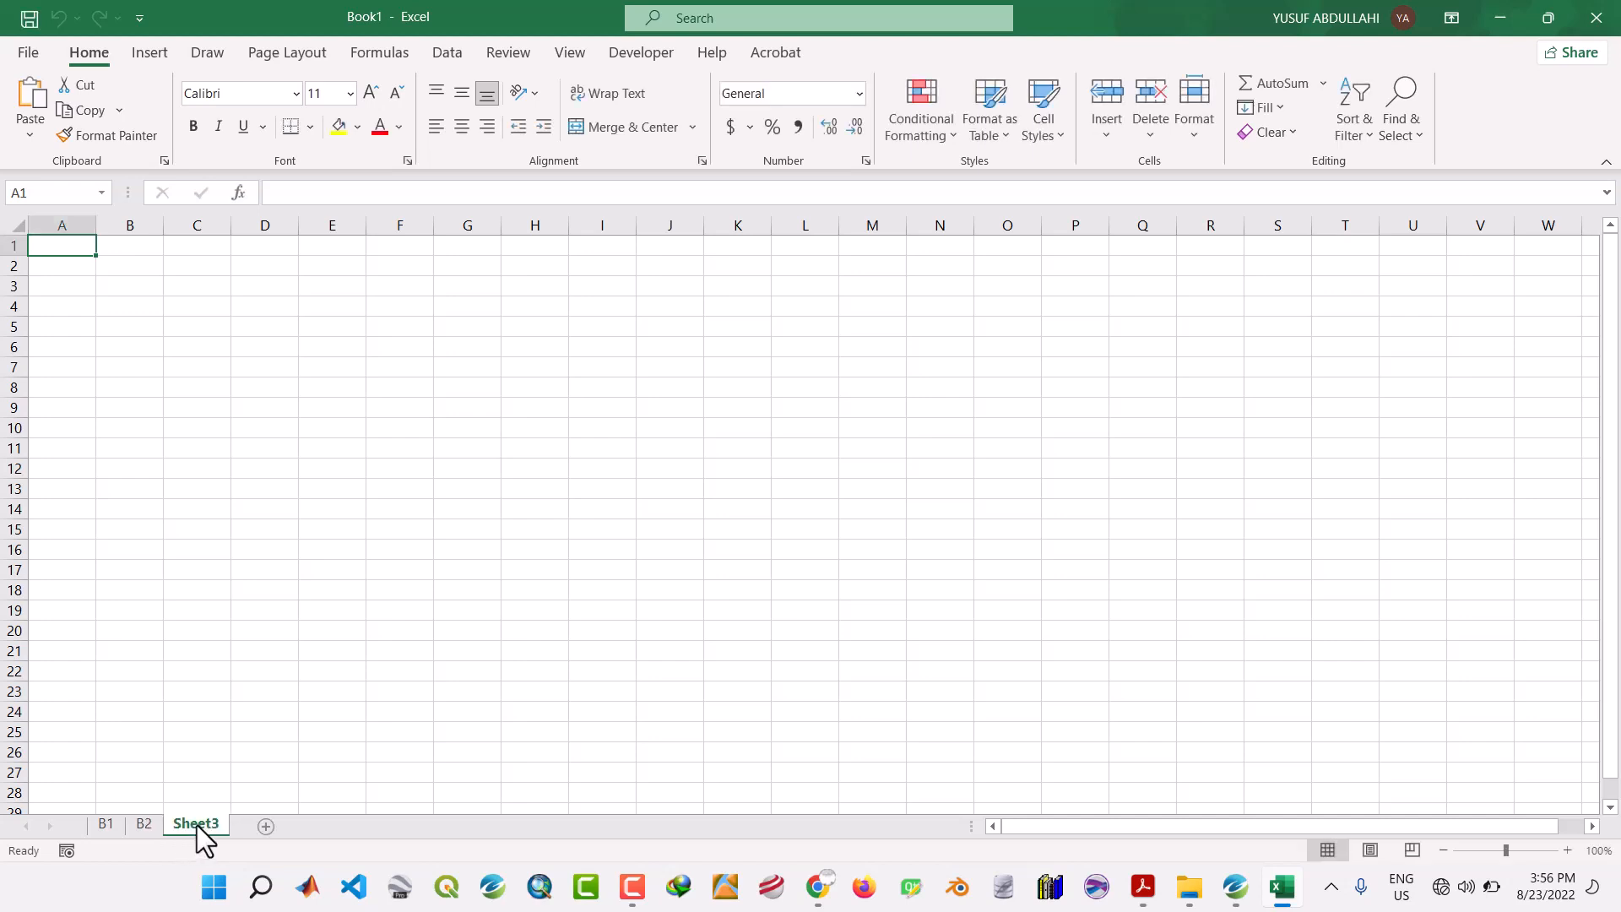
double_click(196, 824)
type("B3")
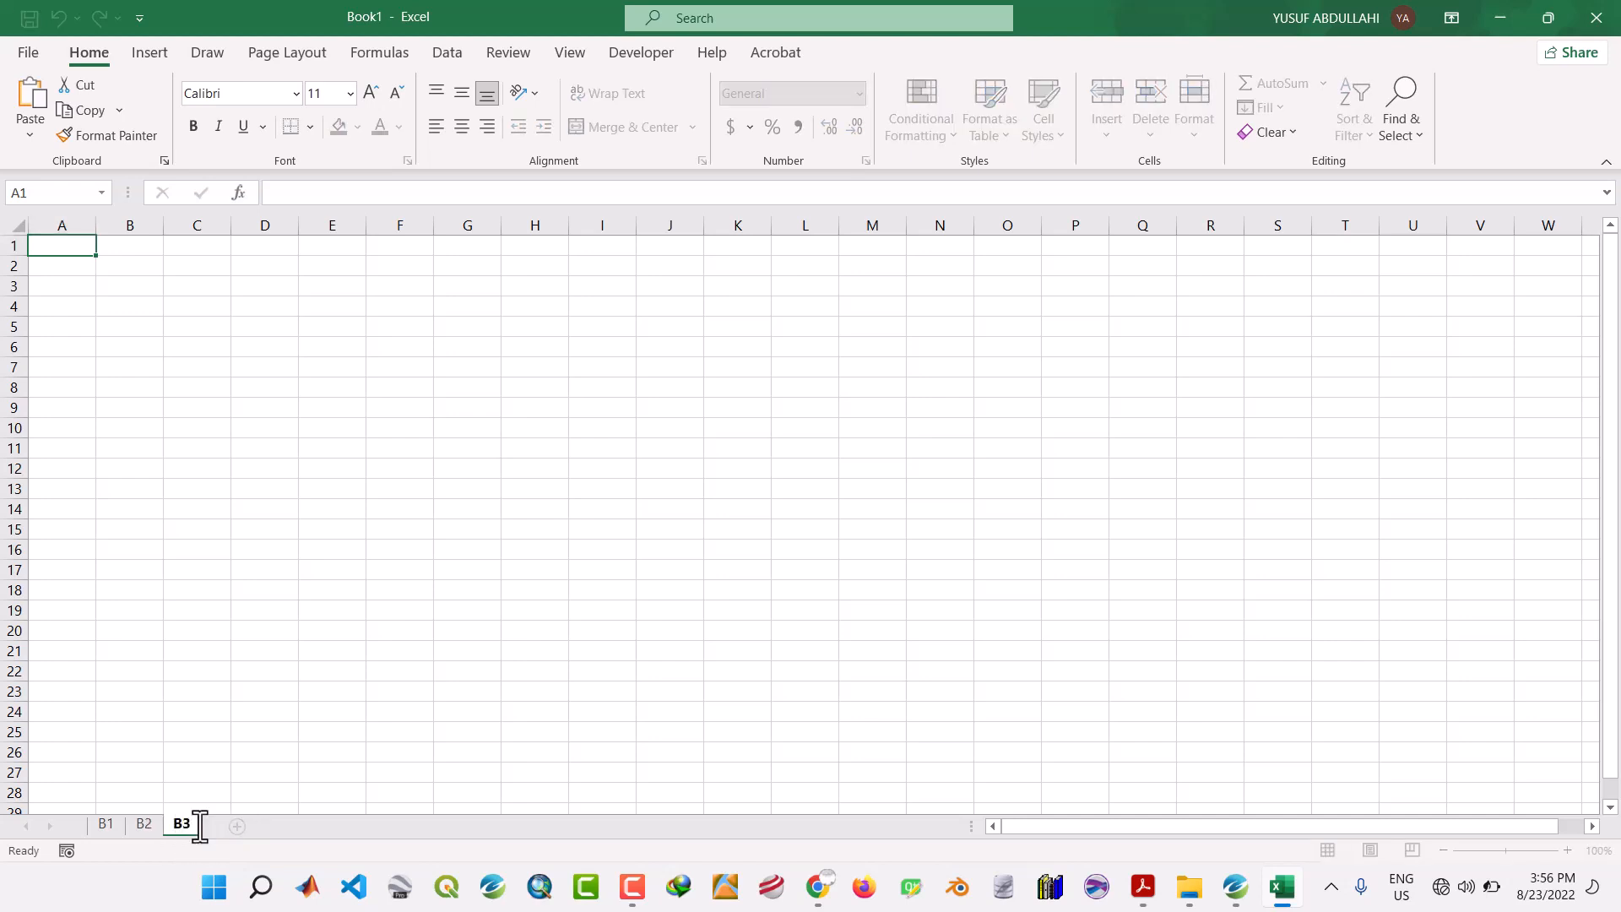
key("Return")
Add a fourth worksheet, enter B4 in its cell A1 and name the sheet B4.
left_click(238, 831)
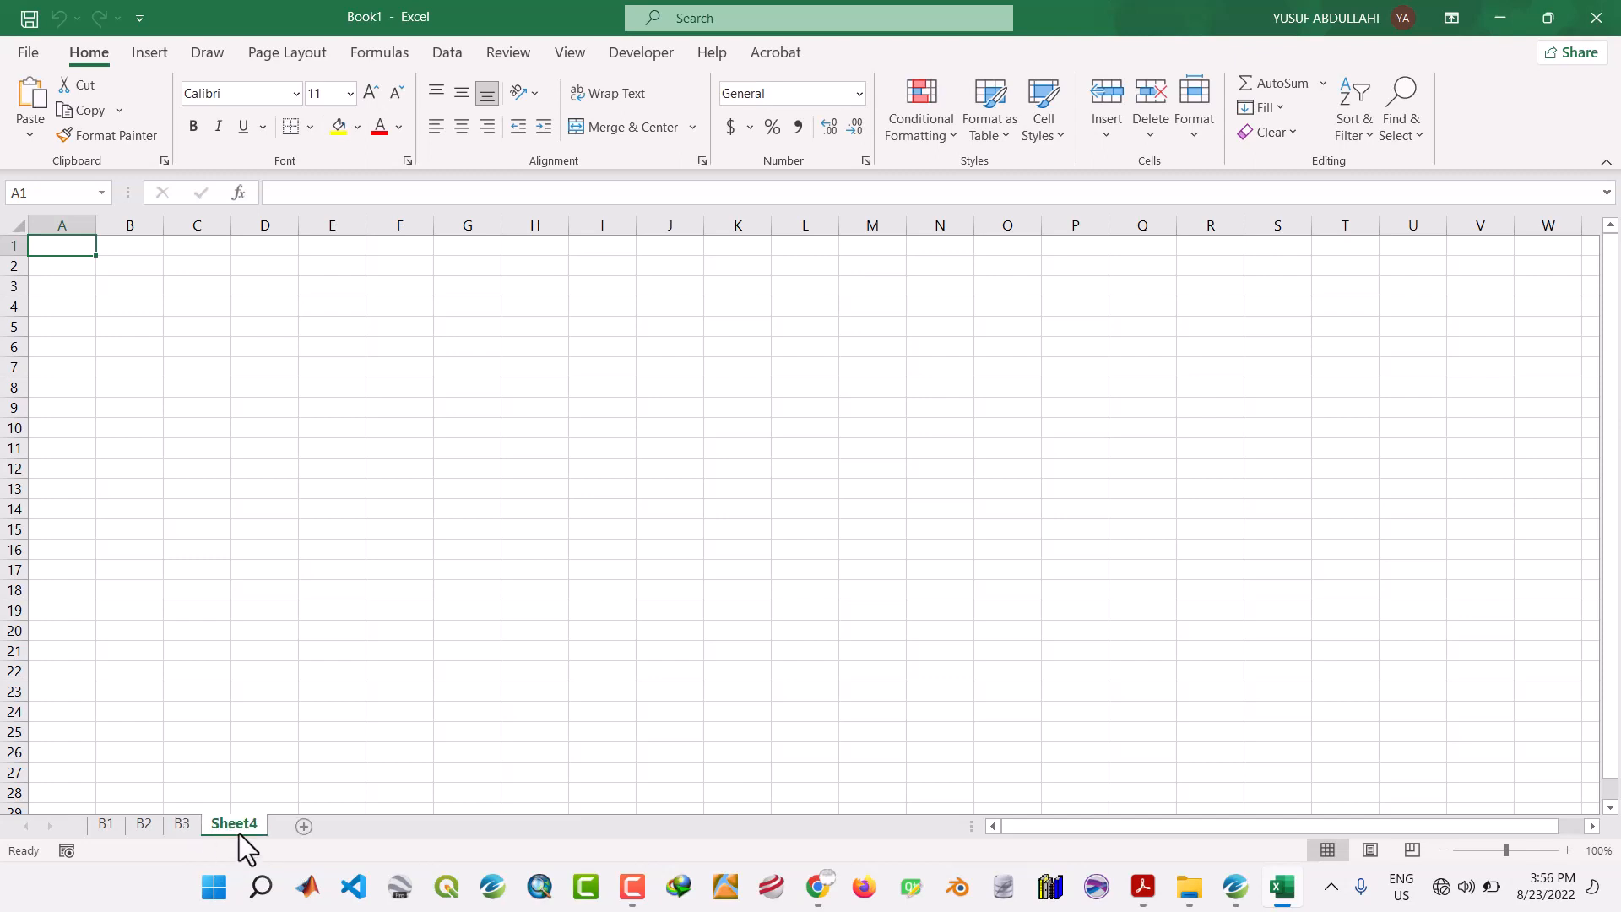
type("B4")
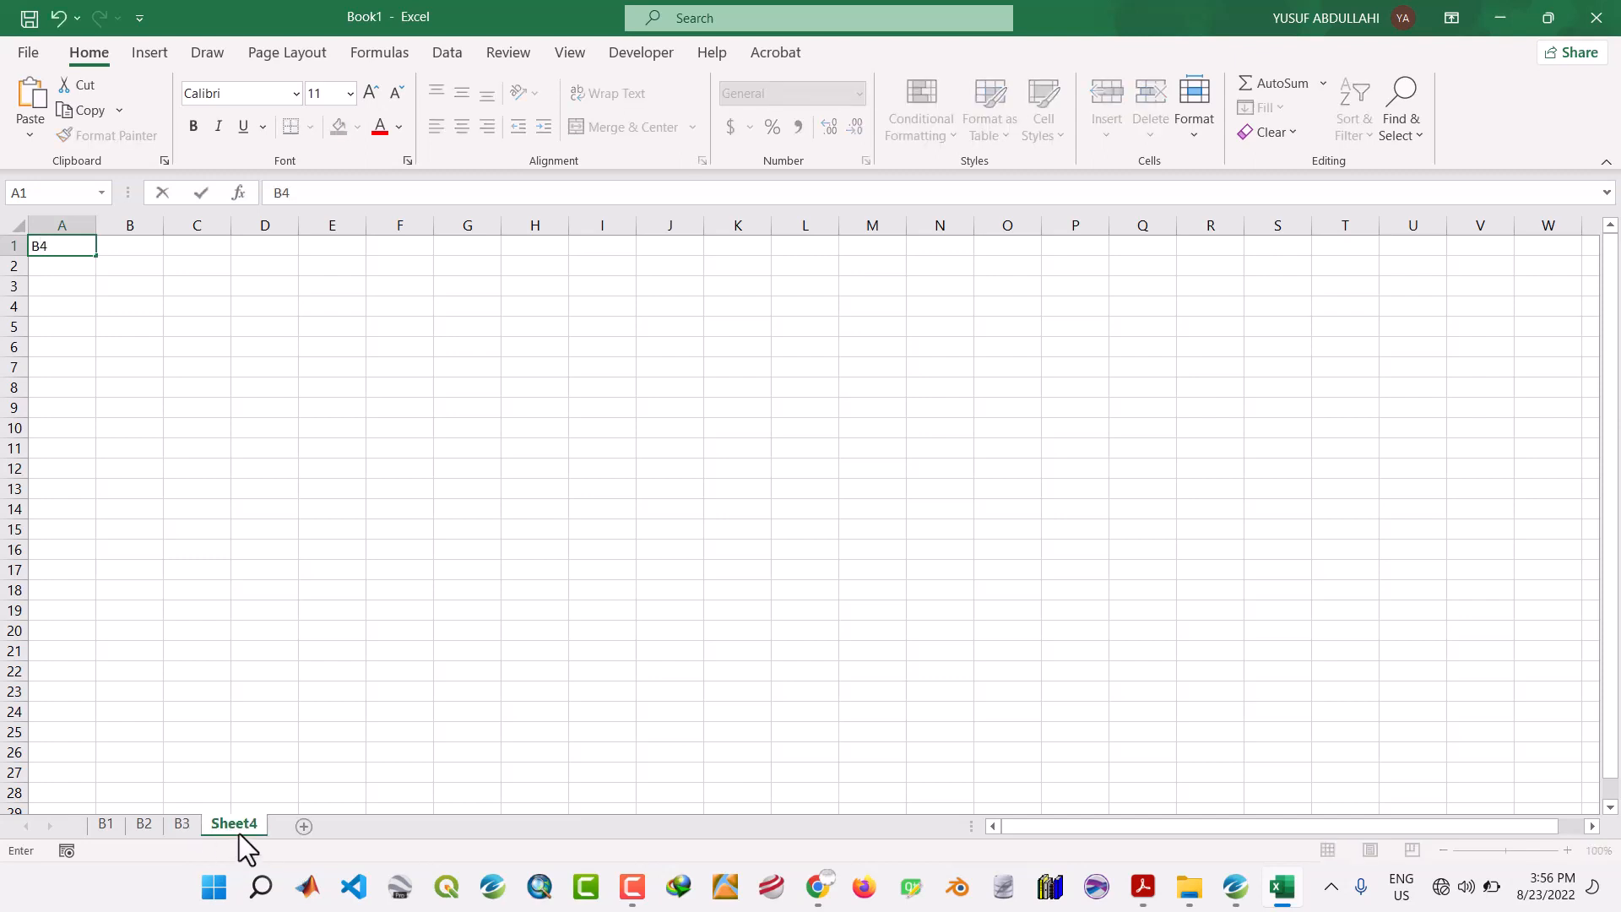
double_click(243, 831)
type("B")
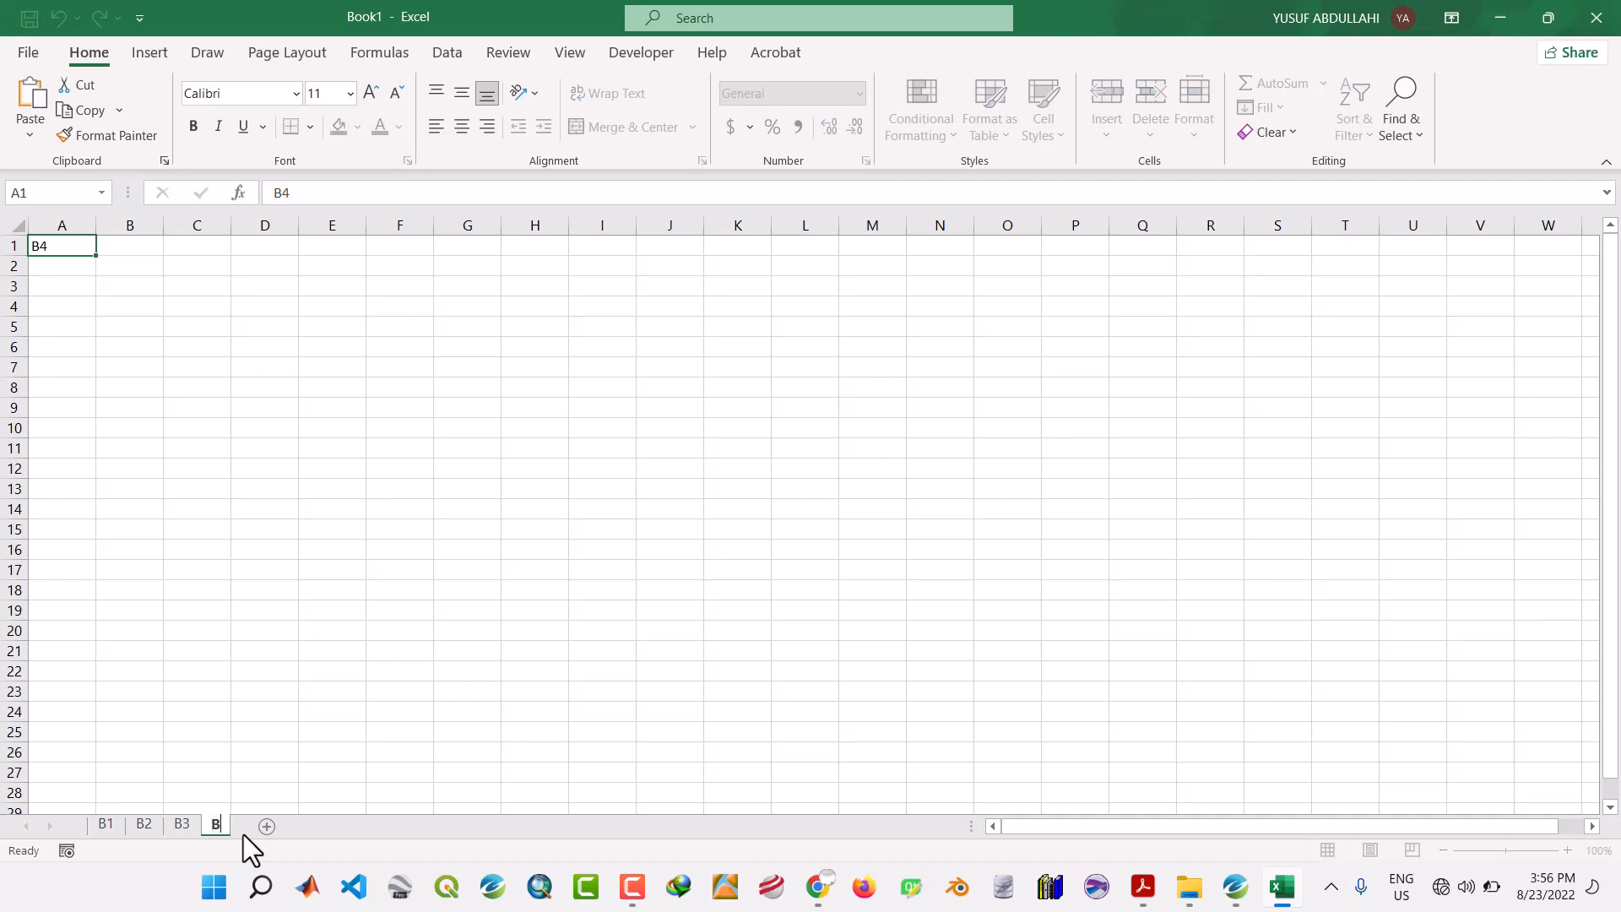
type("4")
key("Return")
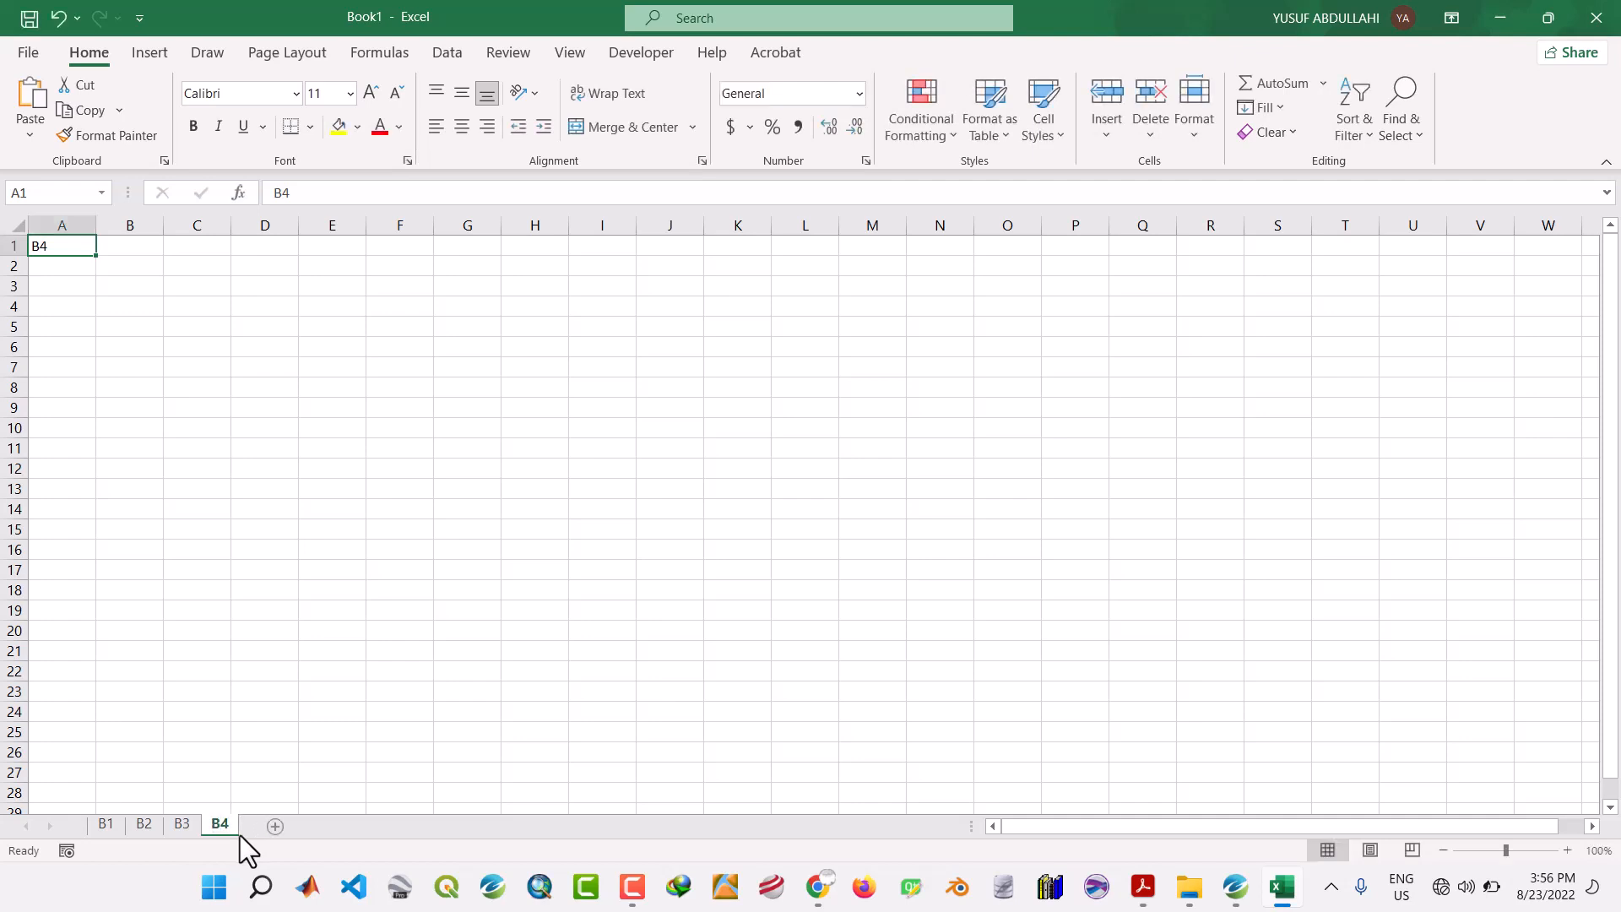
Add two more worksheets after B4, naming them B5 and B6.
left_click(279, 827)
double_click(281, 824)
type("B")
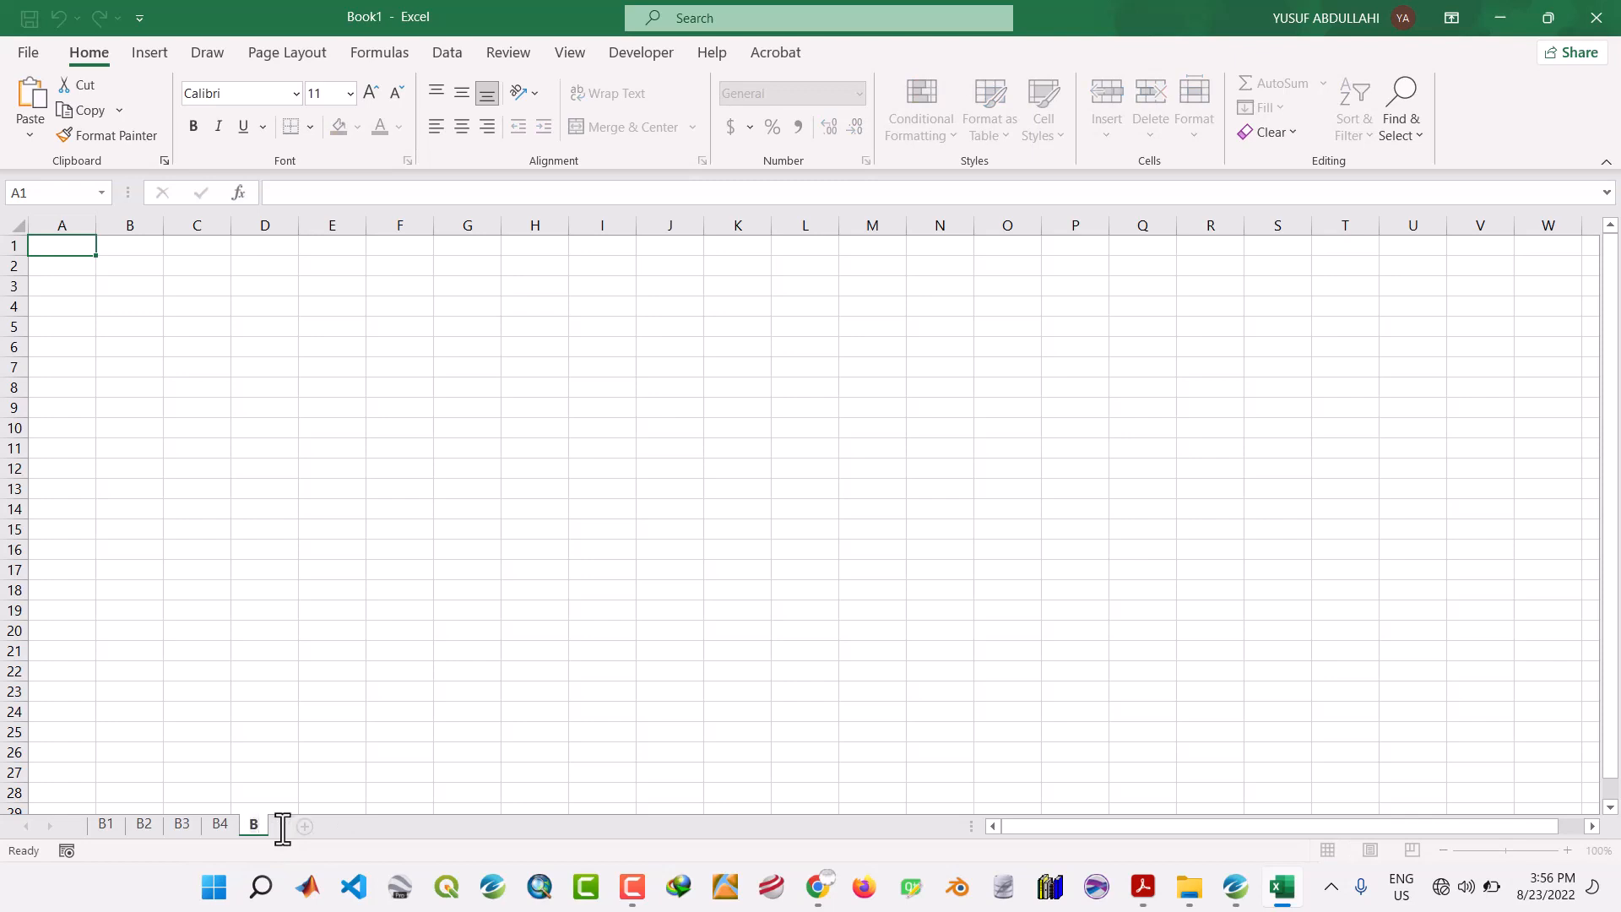
type("5")
key("Return")
left_click(312, 825)
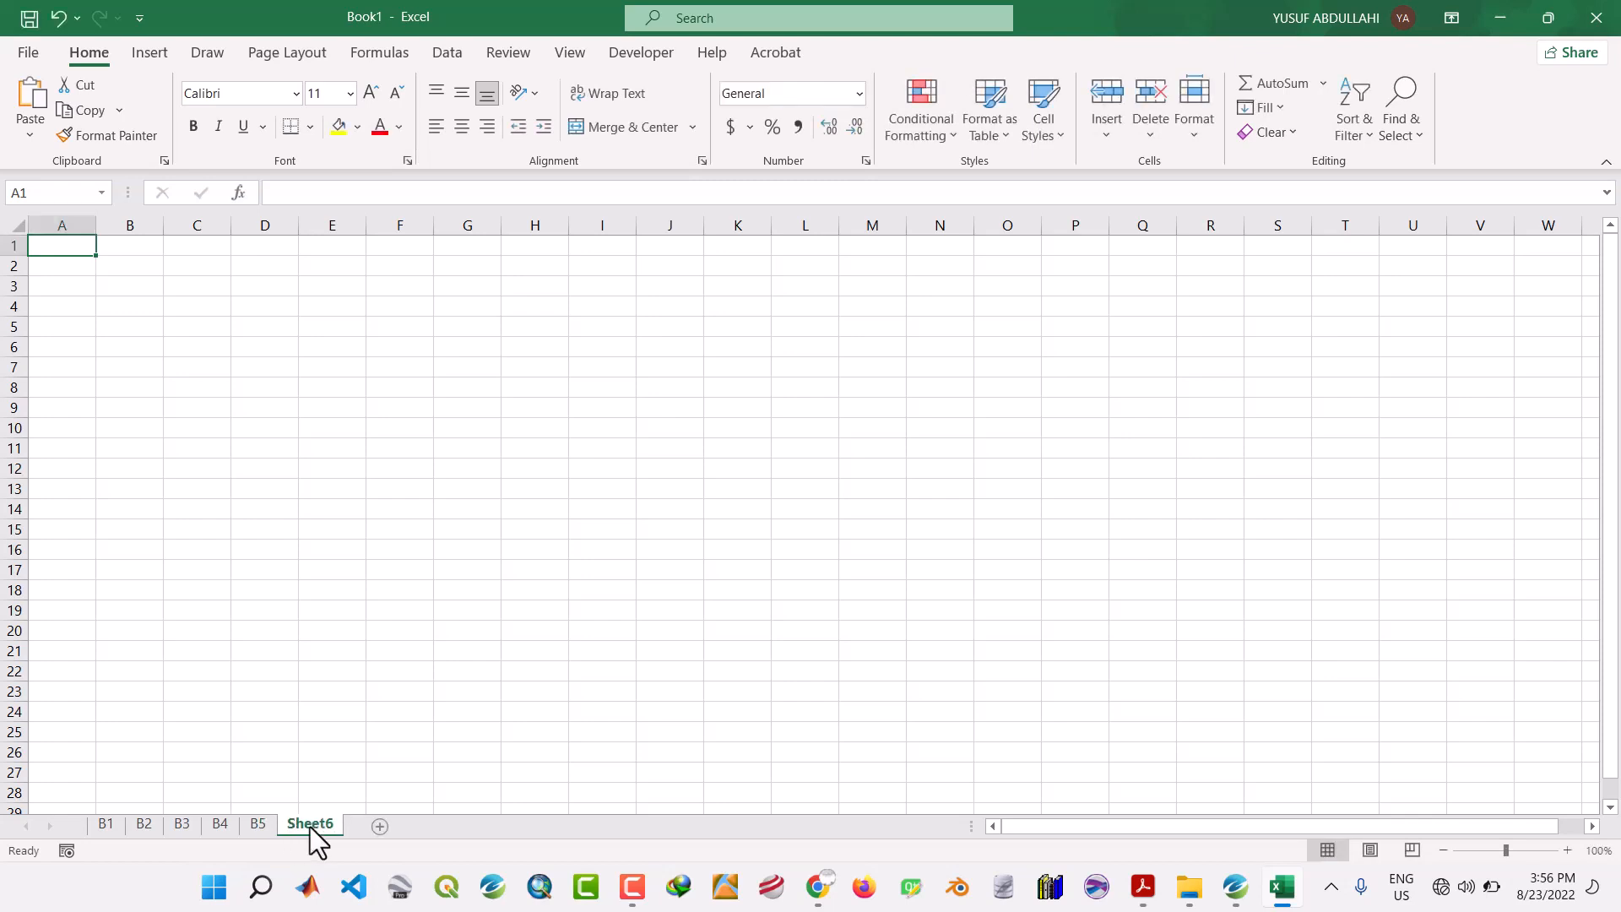
double_click(311, 826)
type("B6")
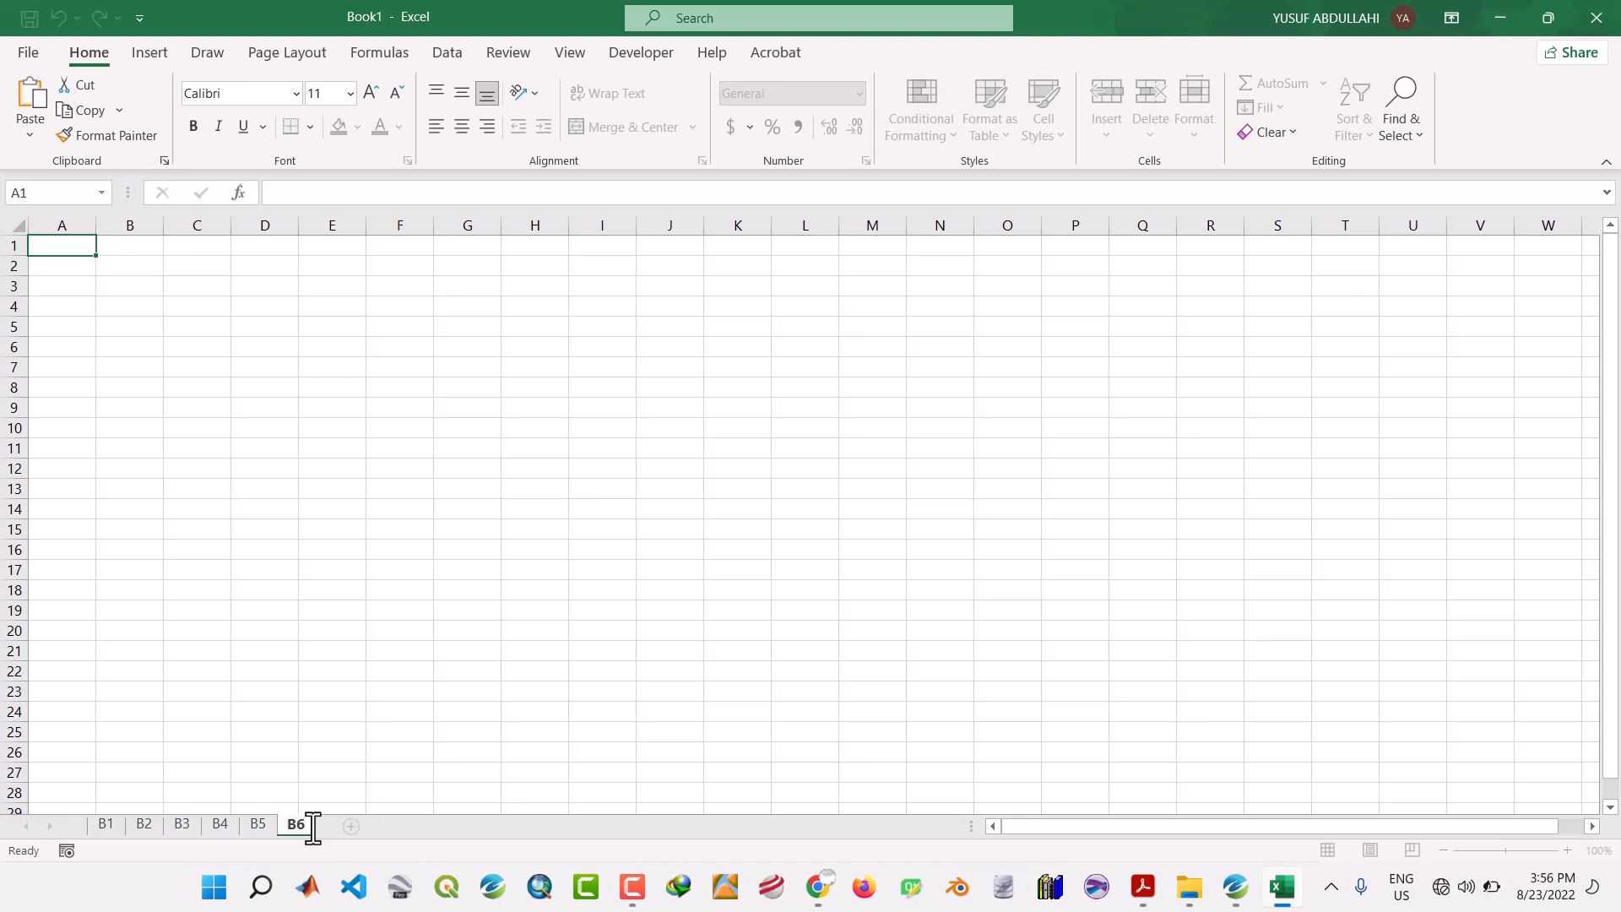
key("Return")
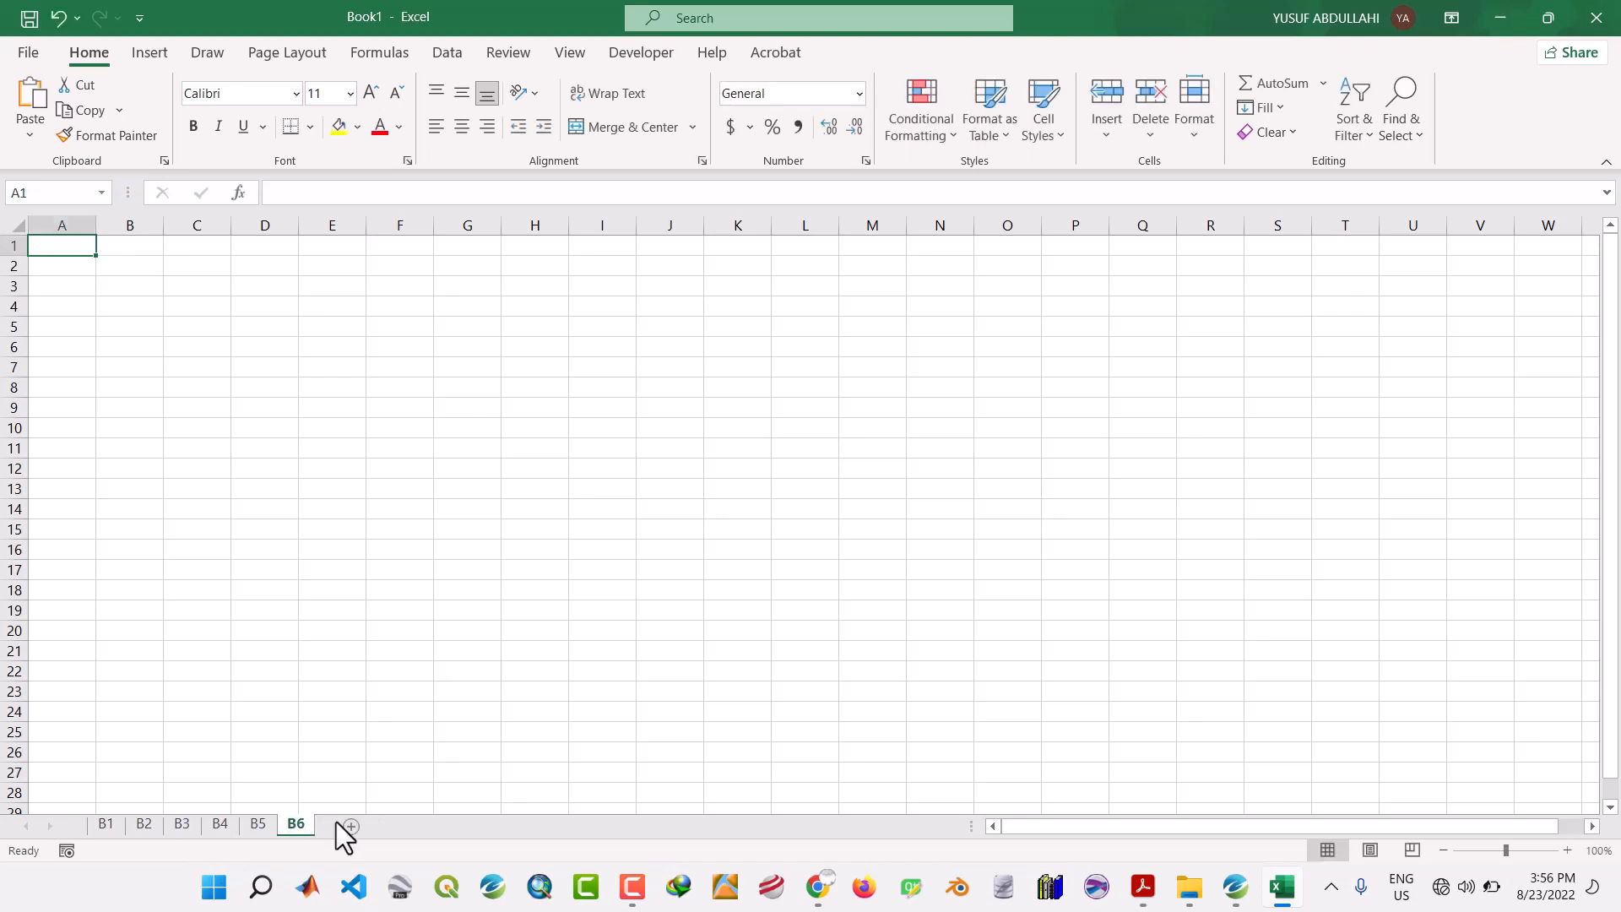
Add two more worksheets after B6, naming them B7 and B8.
left_click(352, 827)
double_click(352, 824)
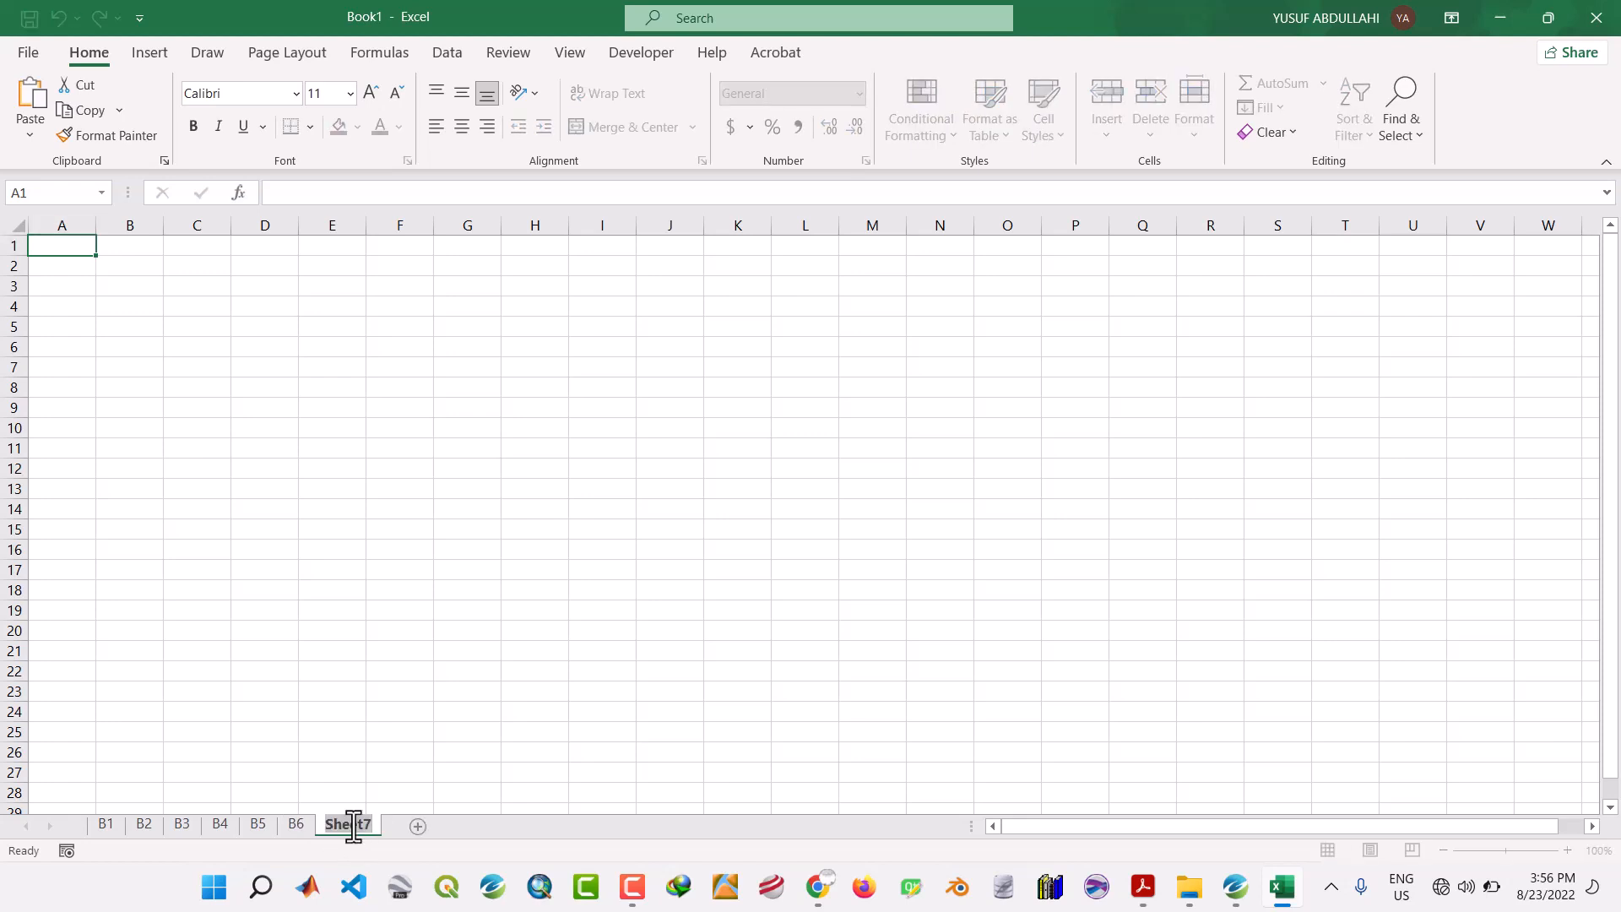
type("B7")
key("Return")
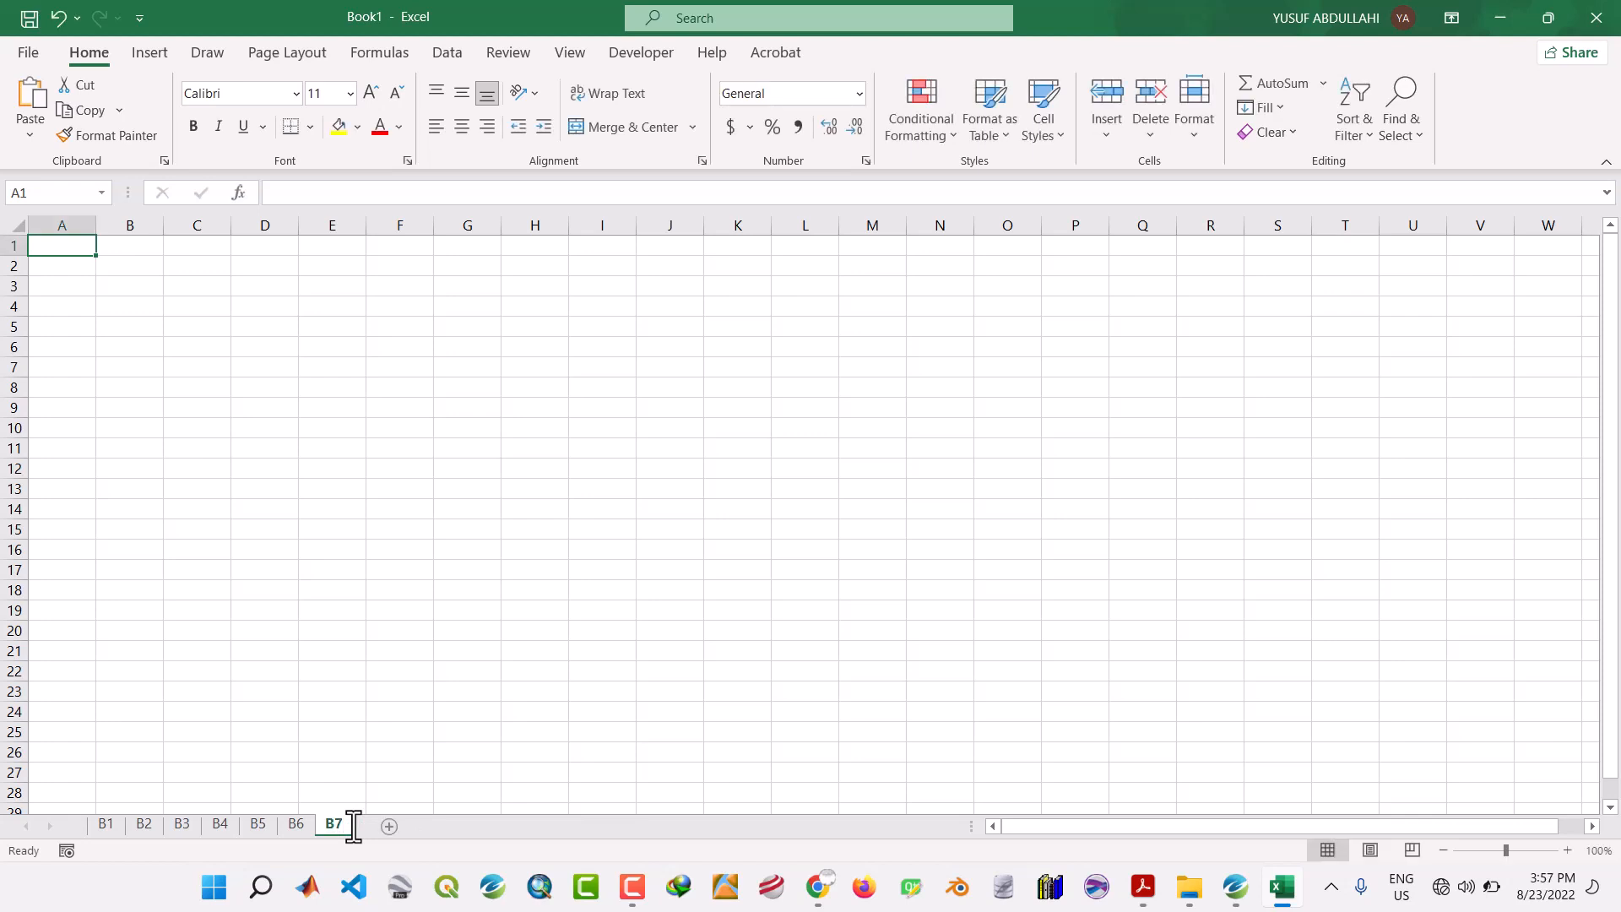
left_click(385, 824)
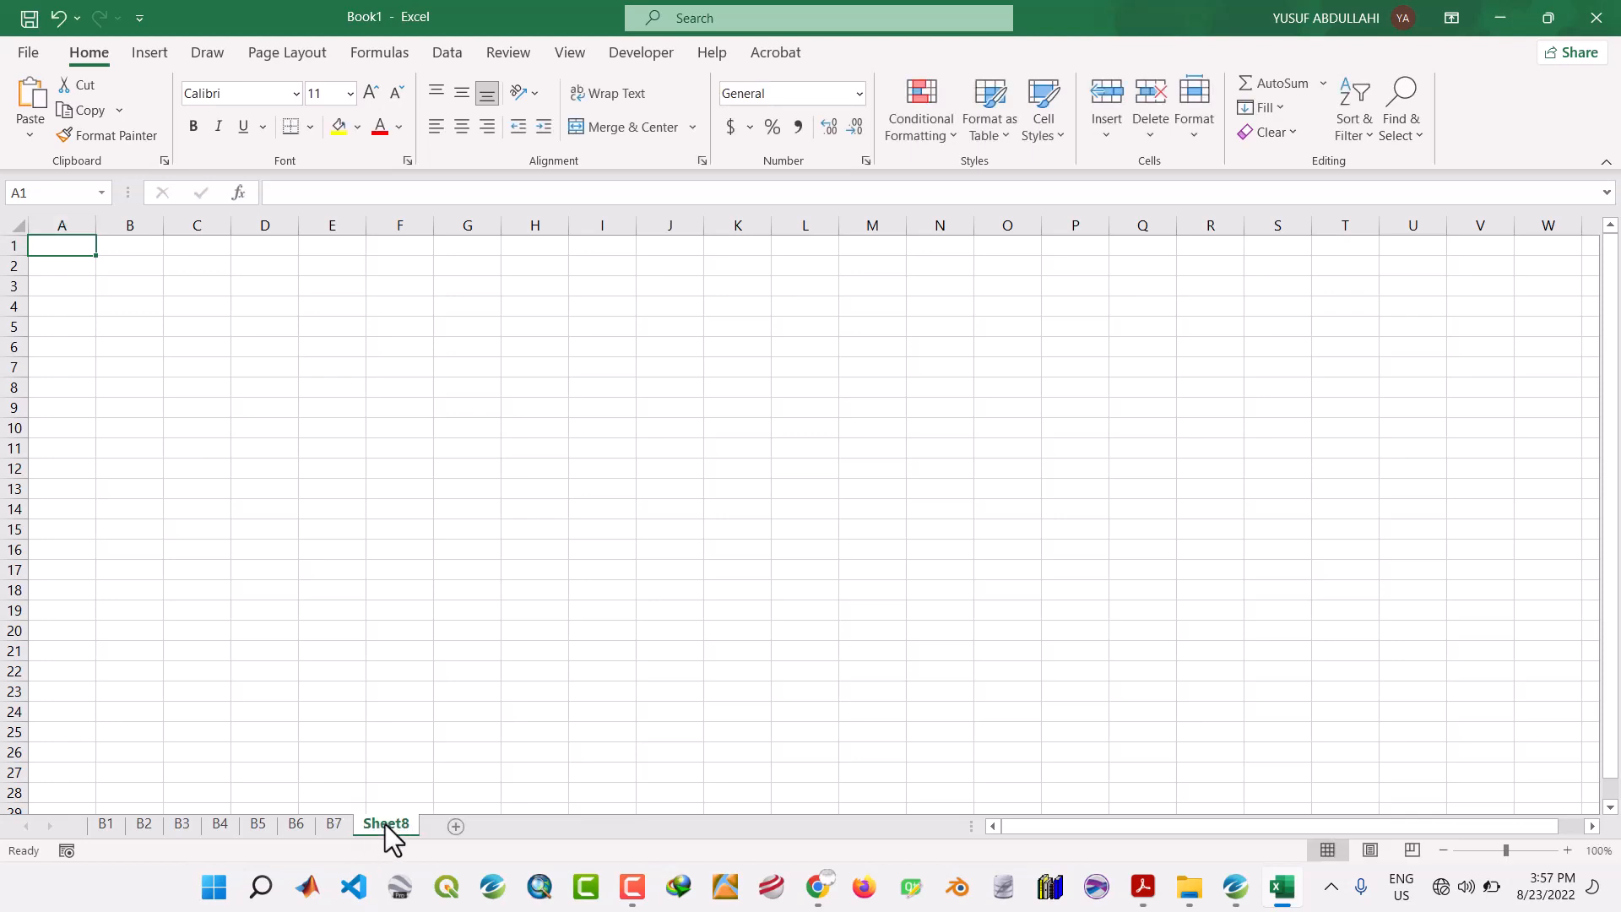
double_click(386, 825)
type("B8")
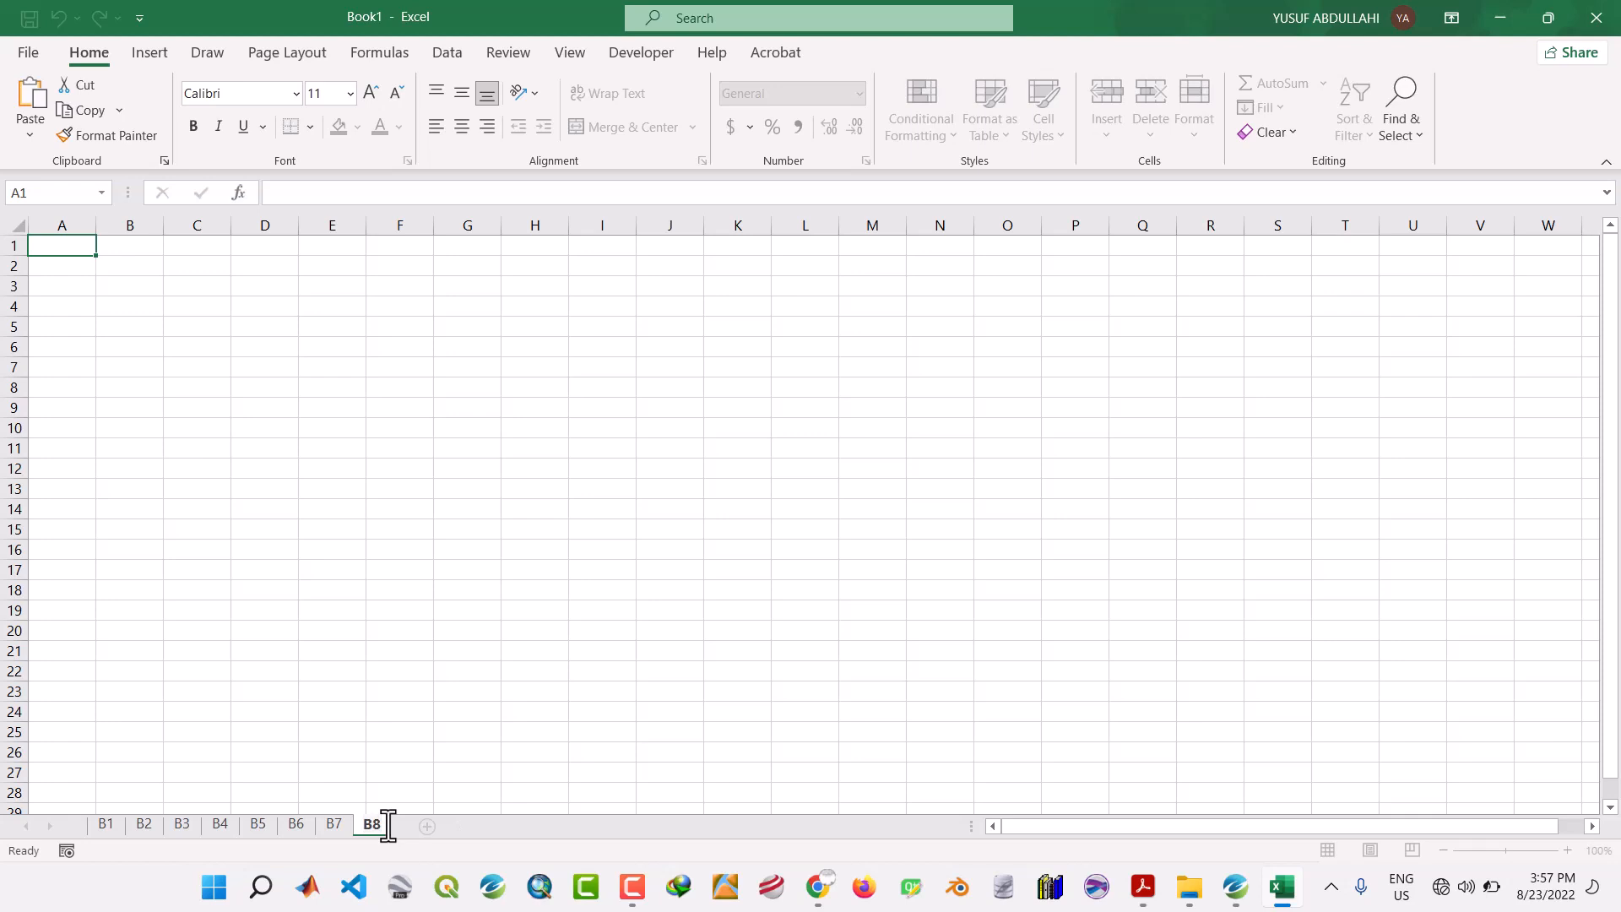
key("Return")
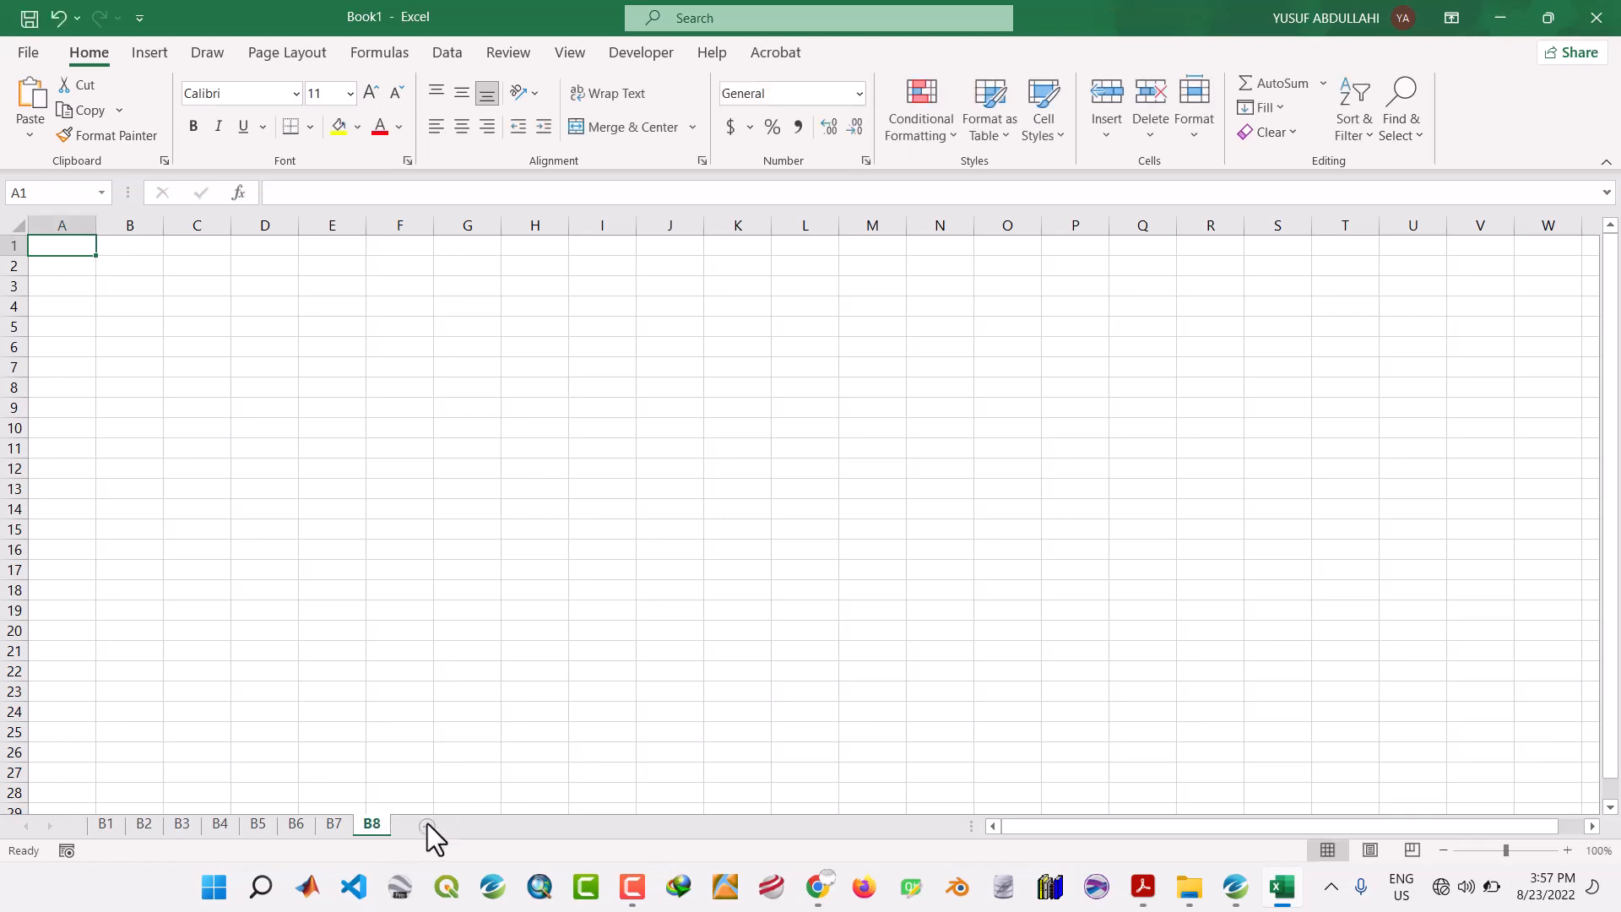
Add a ninth worksheet after B8 and name it B9.
left_click(427, 825)
double_click(427, 824)
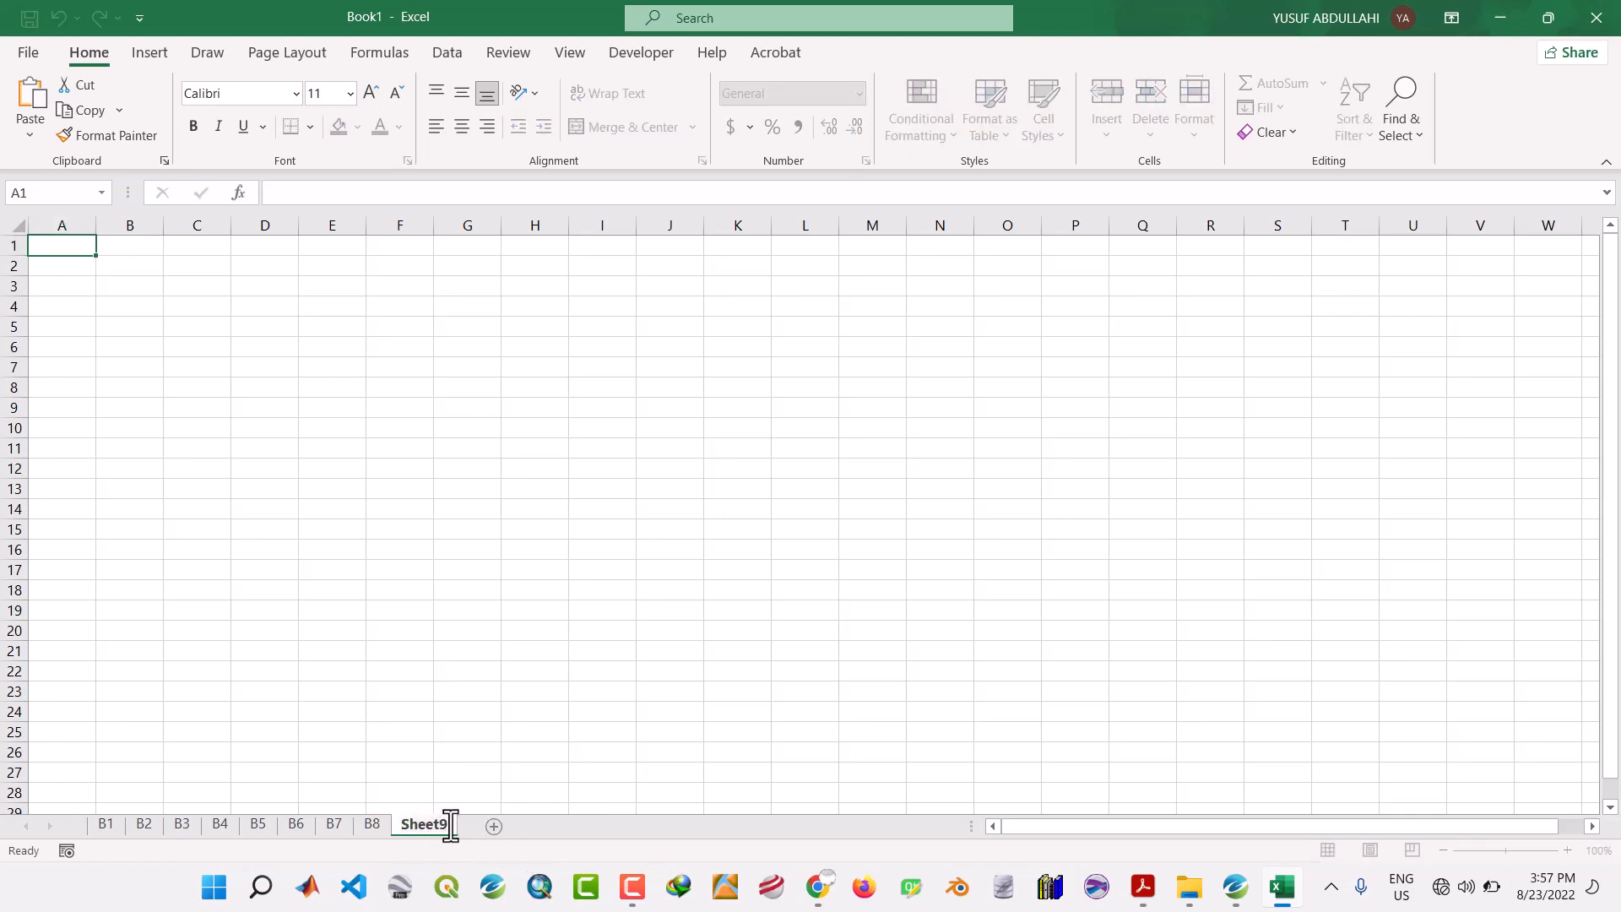
double_click(446, 825)
type("B9")
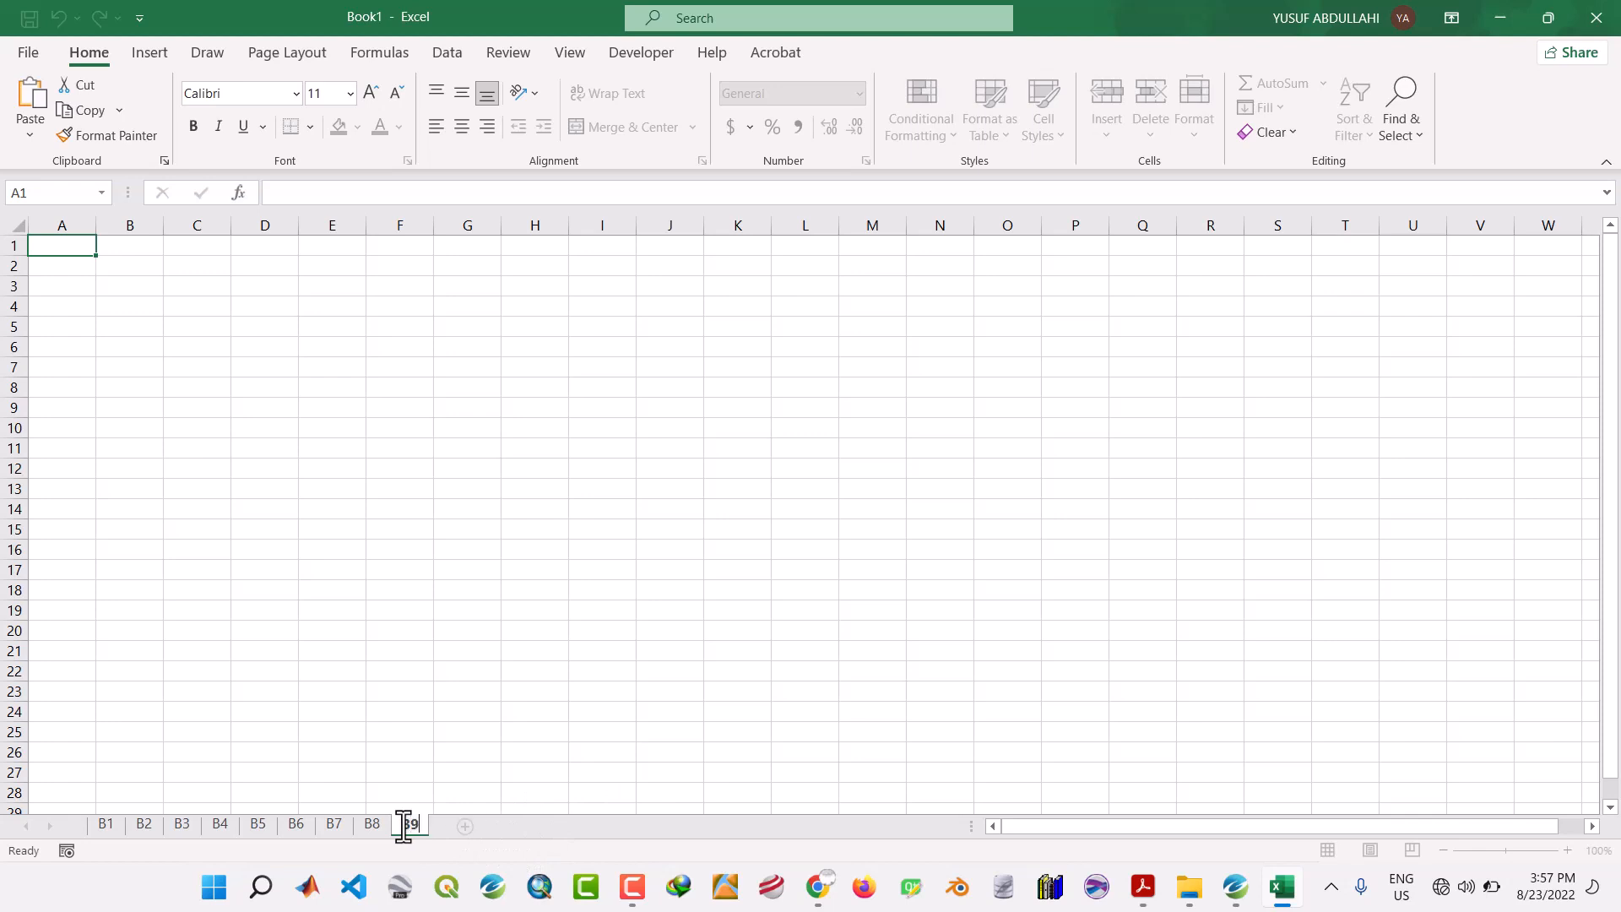
key("Return")
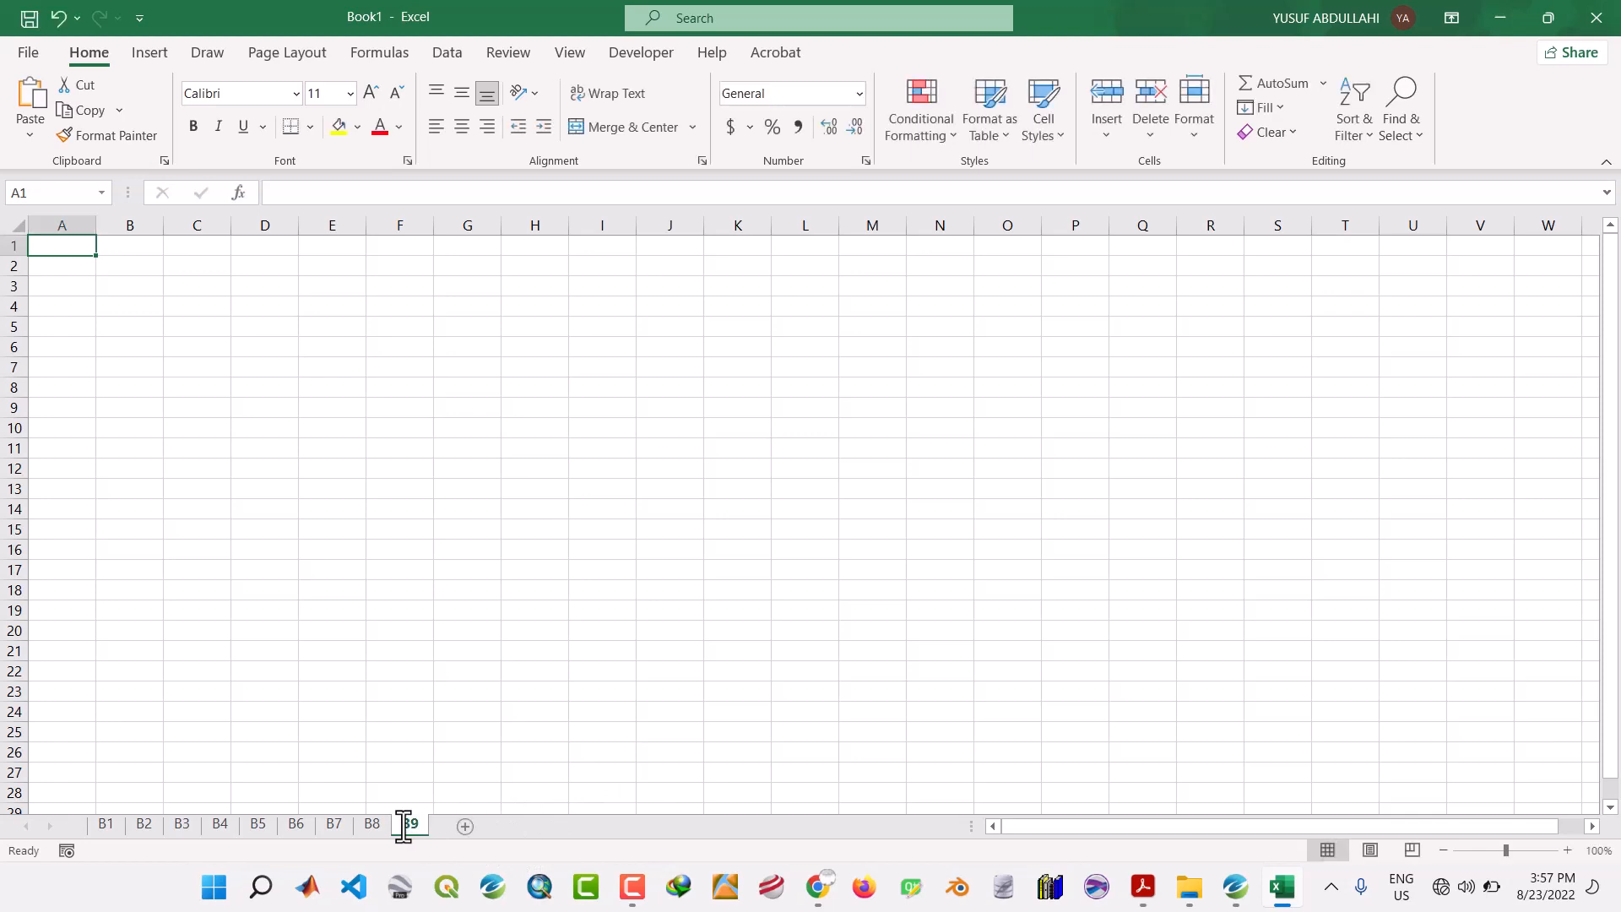
Add two more worksheets after B9, naming them B10 and B11.
left_click(466, 831)
double_click(466, 831)
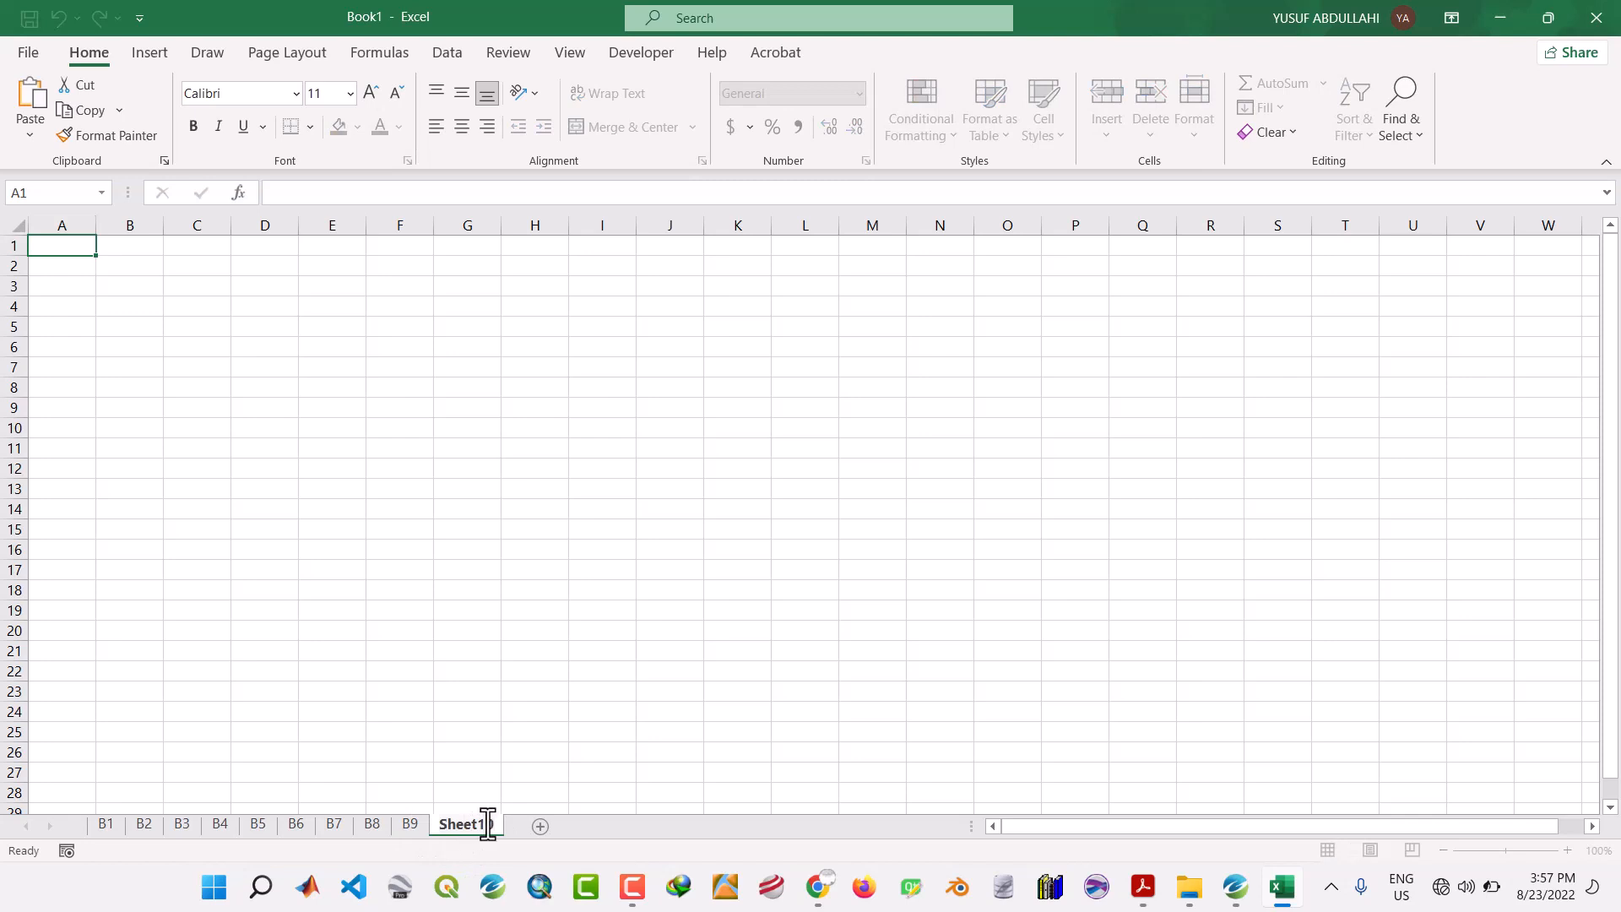
left_click_drag(498, 825, 445, 827)
type("B10")
key("Return")
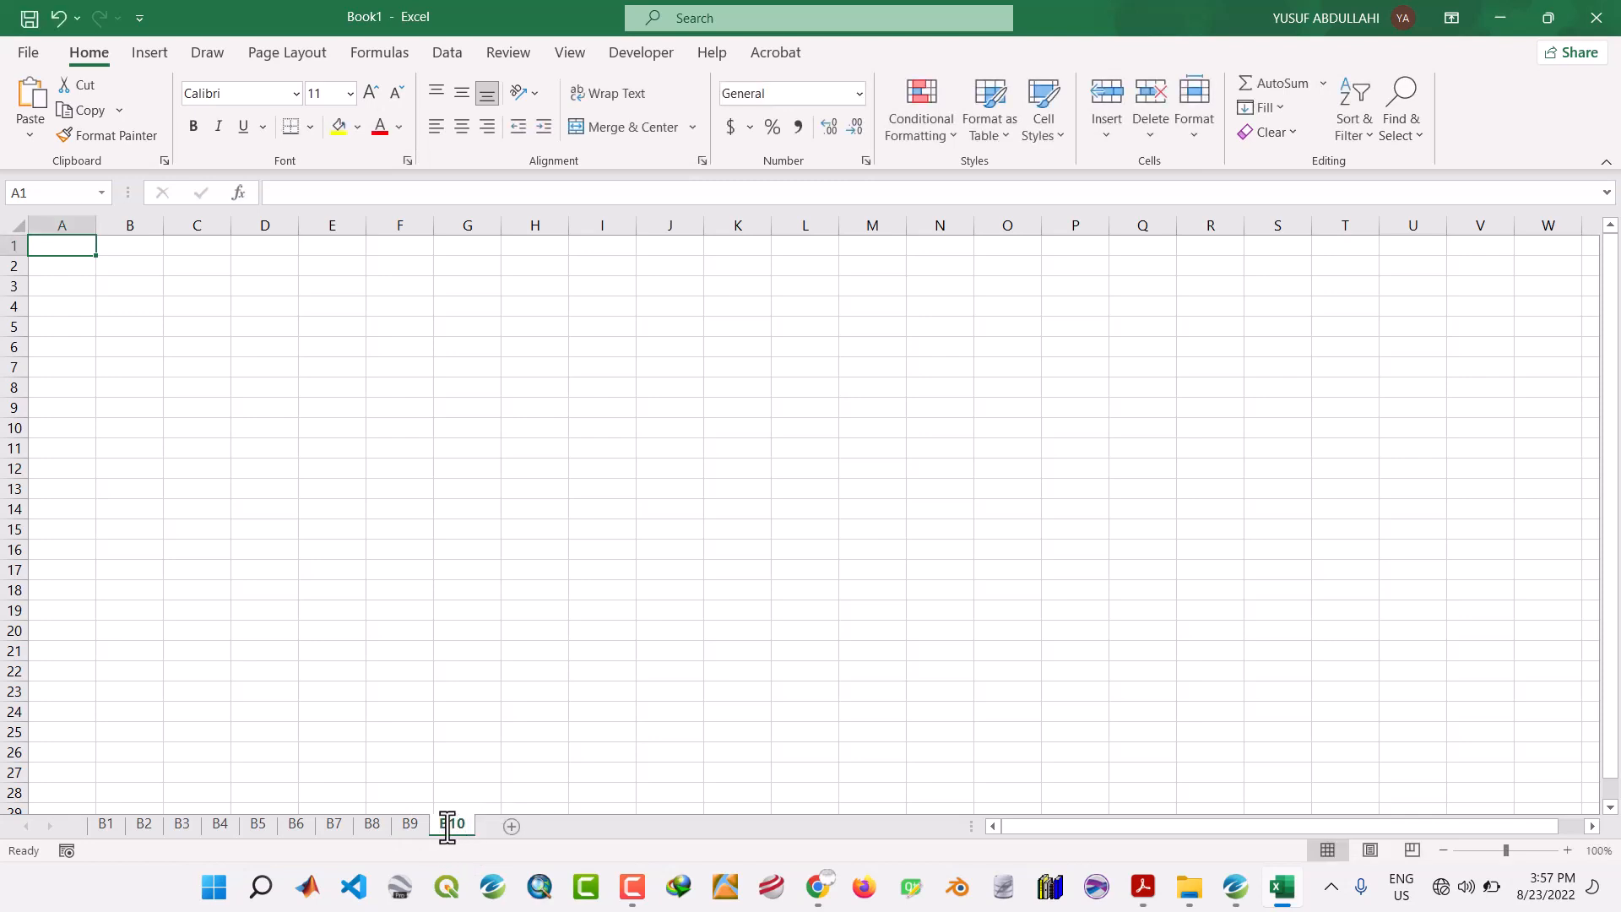
double_click(510, 826)
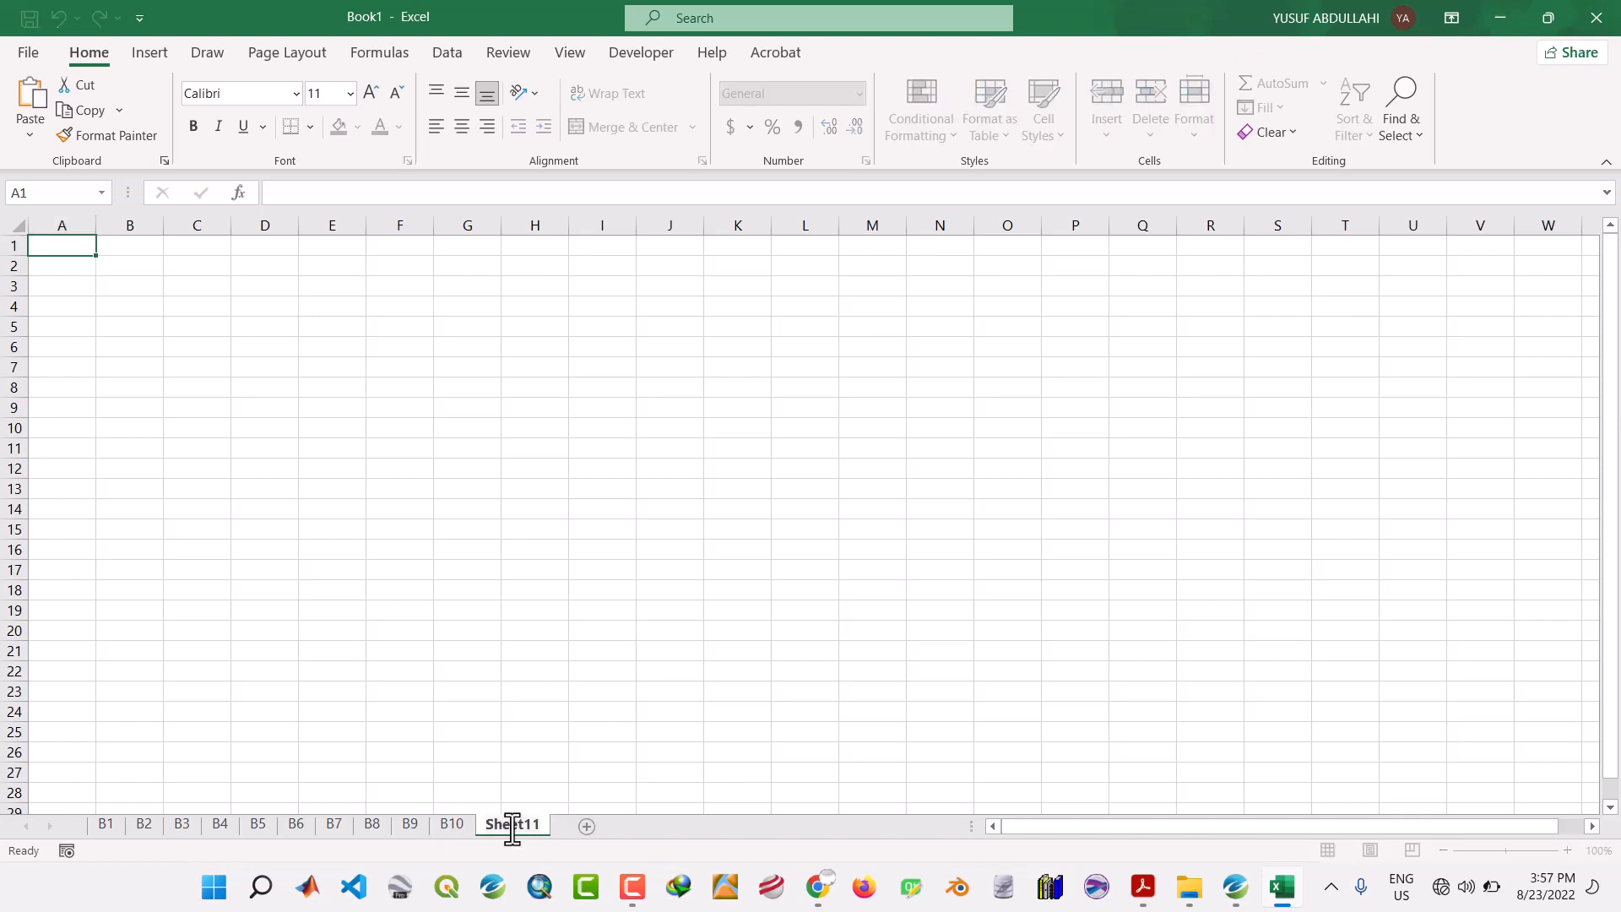
key("Return")
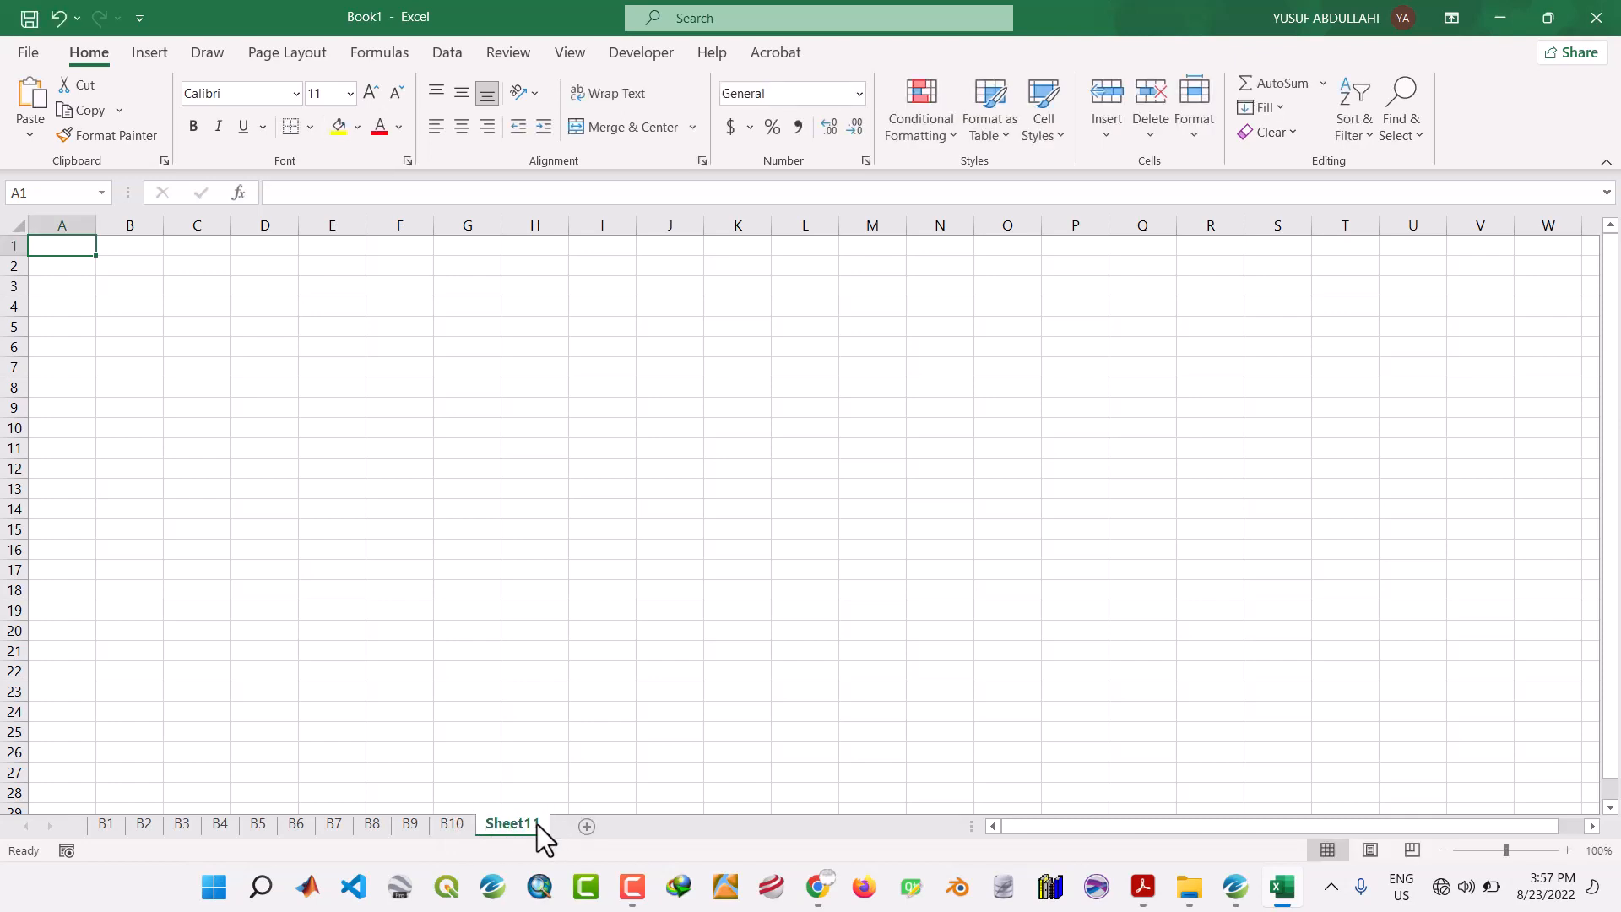
double_click(538, 824)
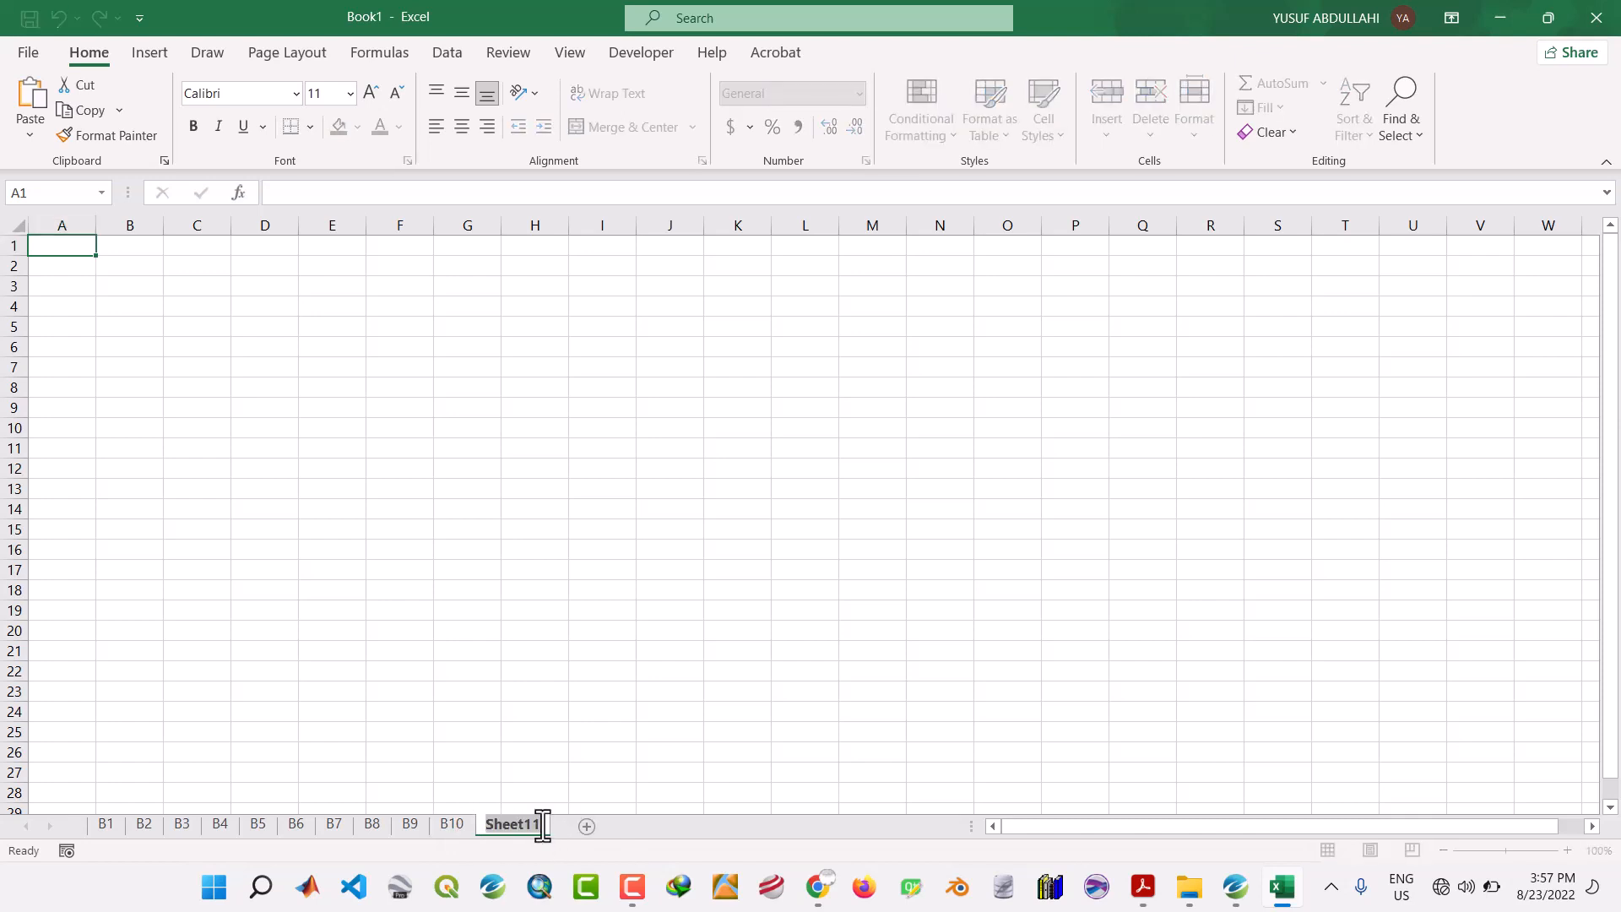
type("B11")
key("Return")
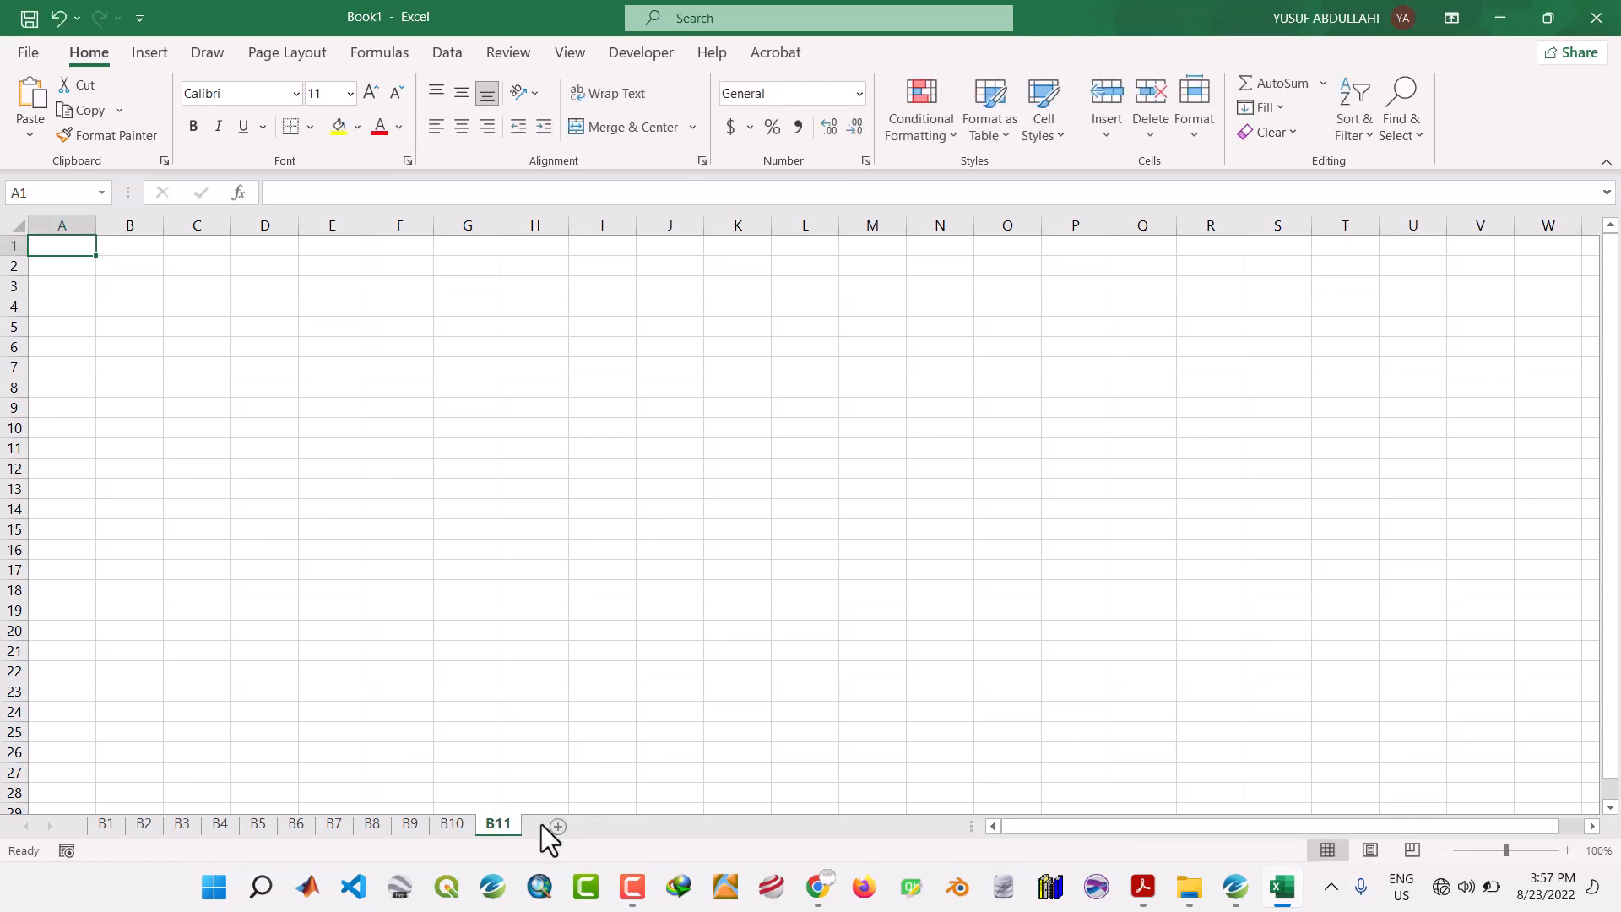
Add two more worksheets after B11, naming them B12 and B13.
left_click(558, 826)
double_click(555, 824)
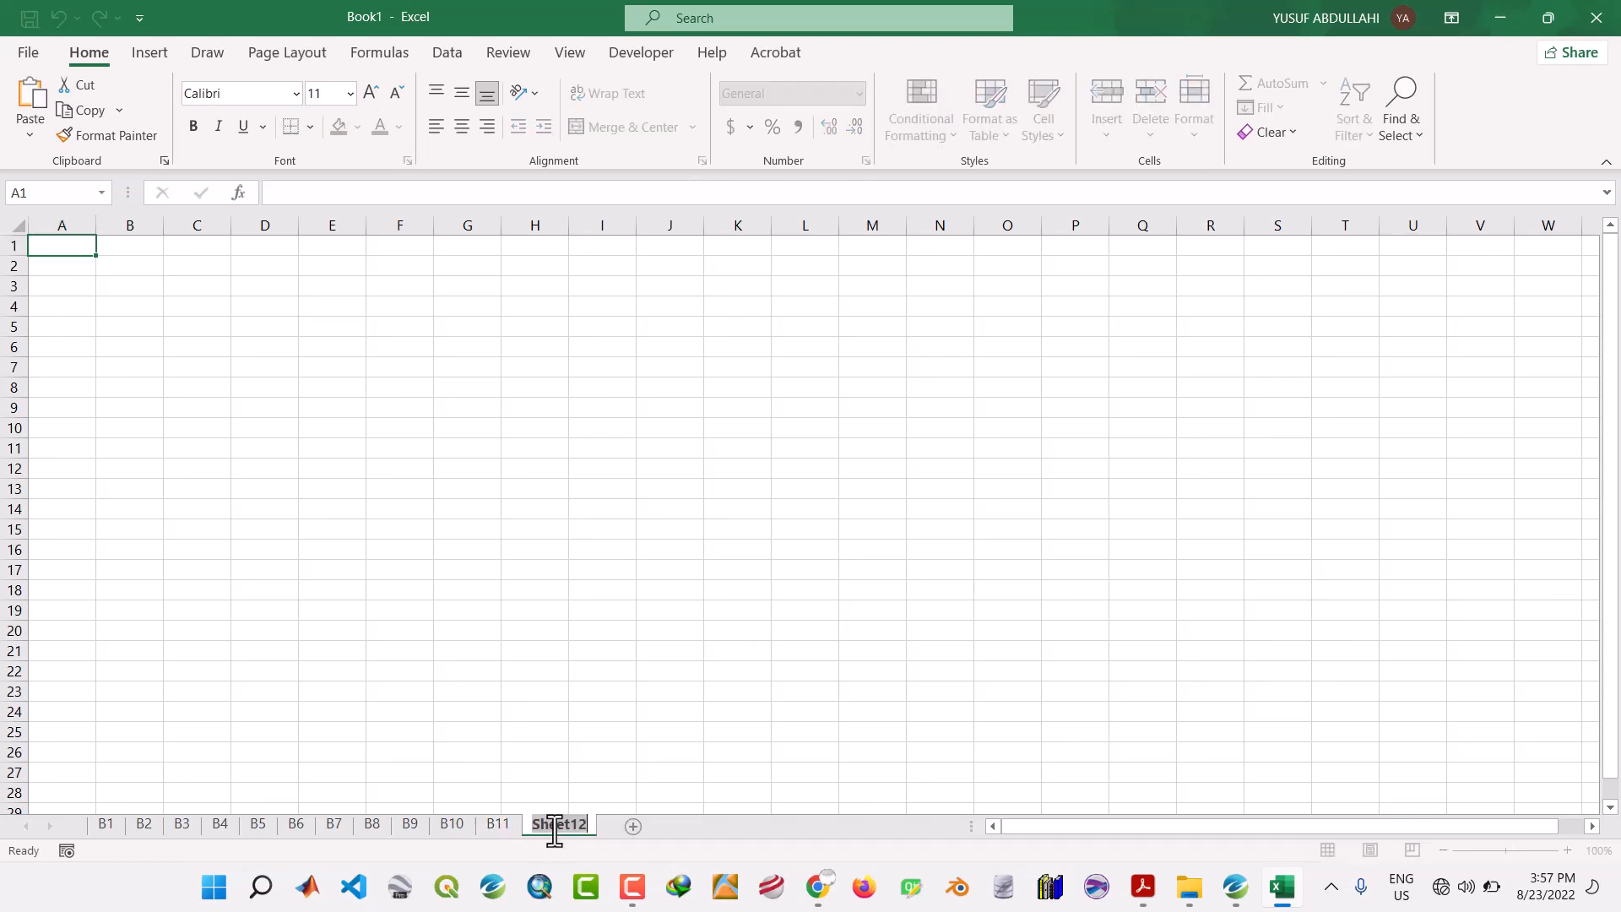
type("B12")
key("Return")
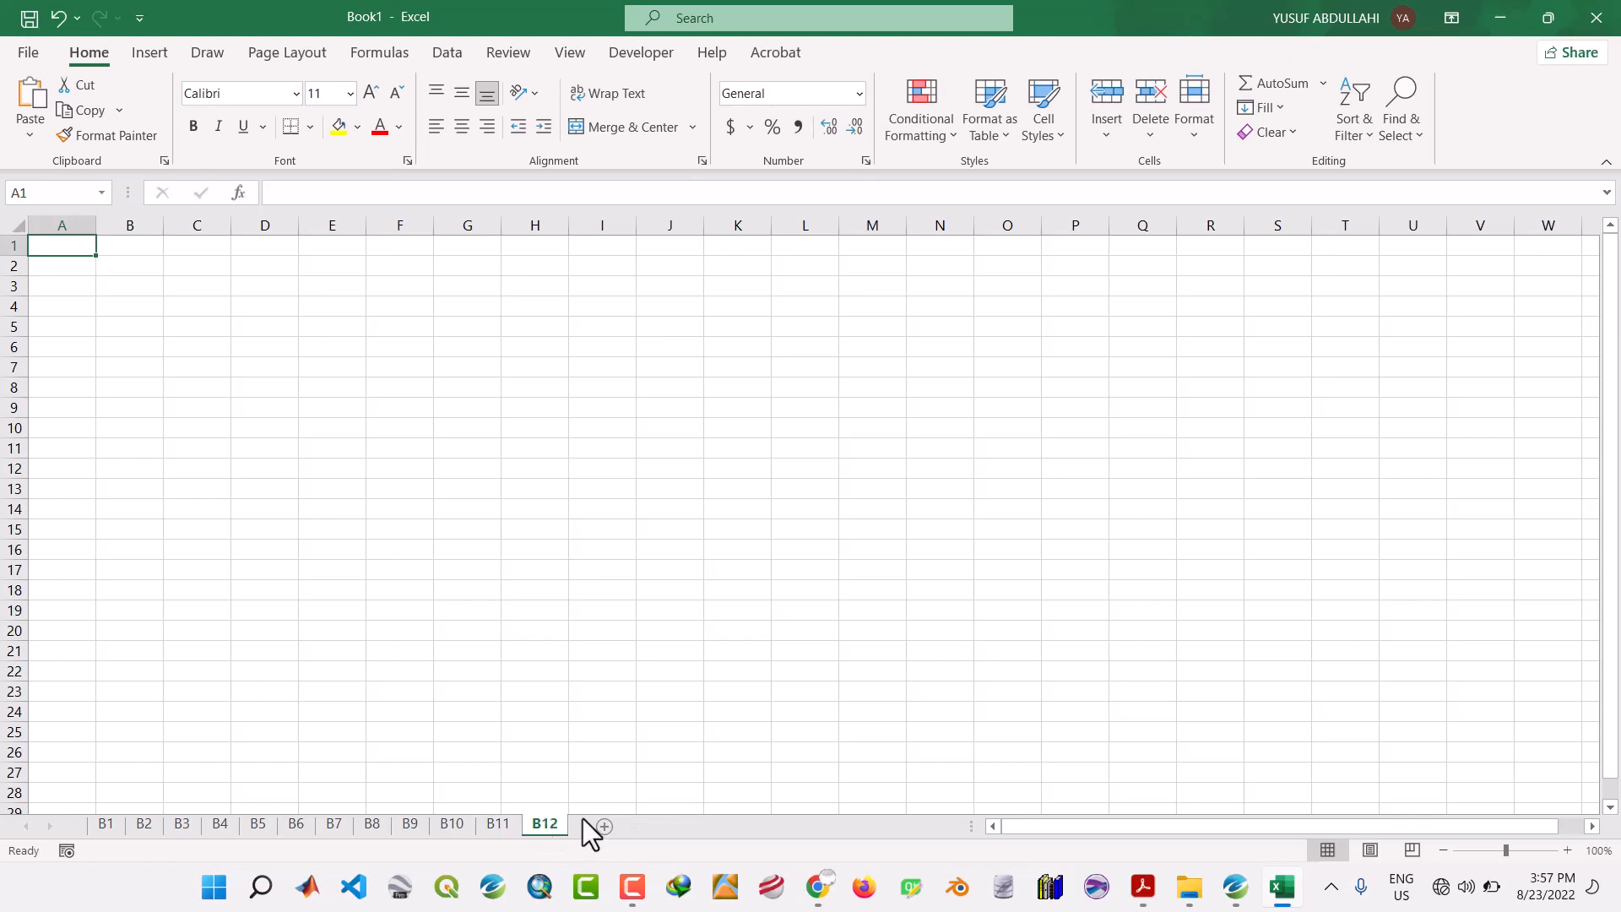
left_click(606, 825)
double_click(606, 825)
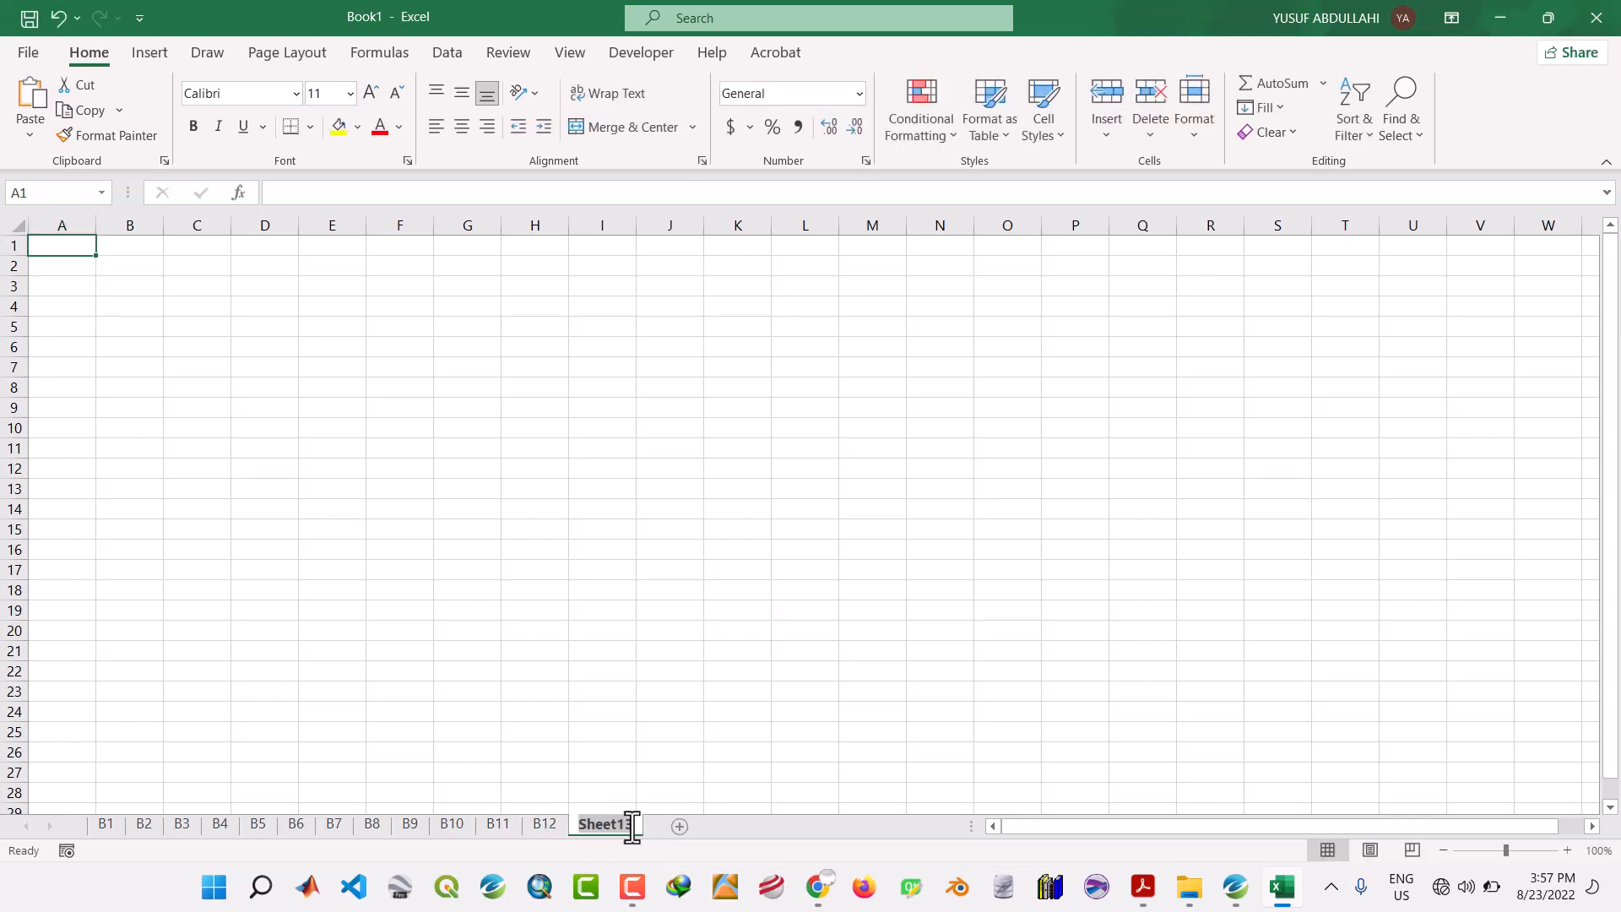
double_click(625, 824)
type("B12")
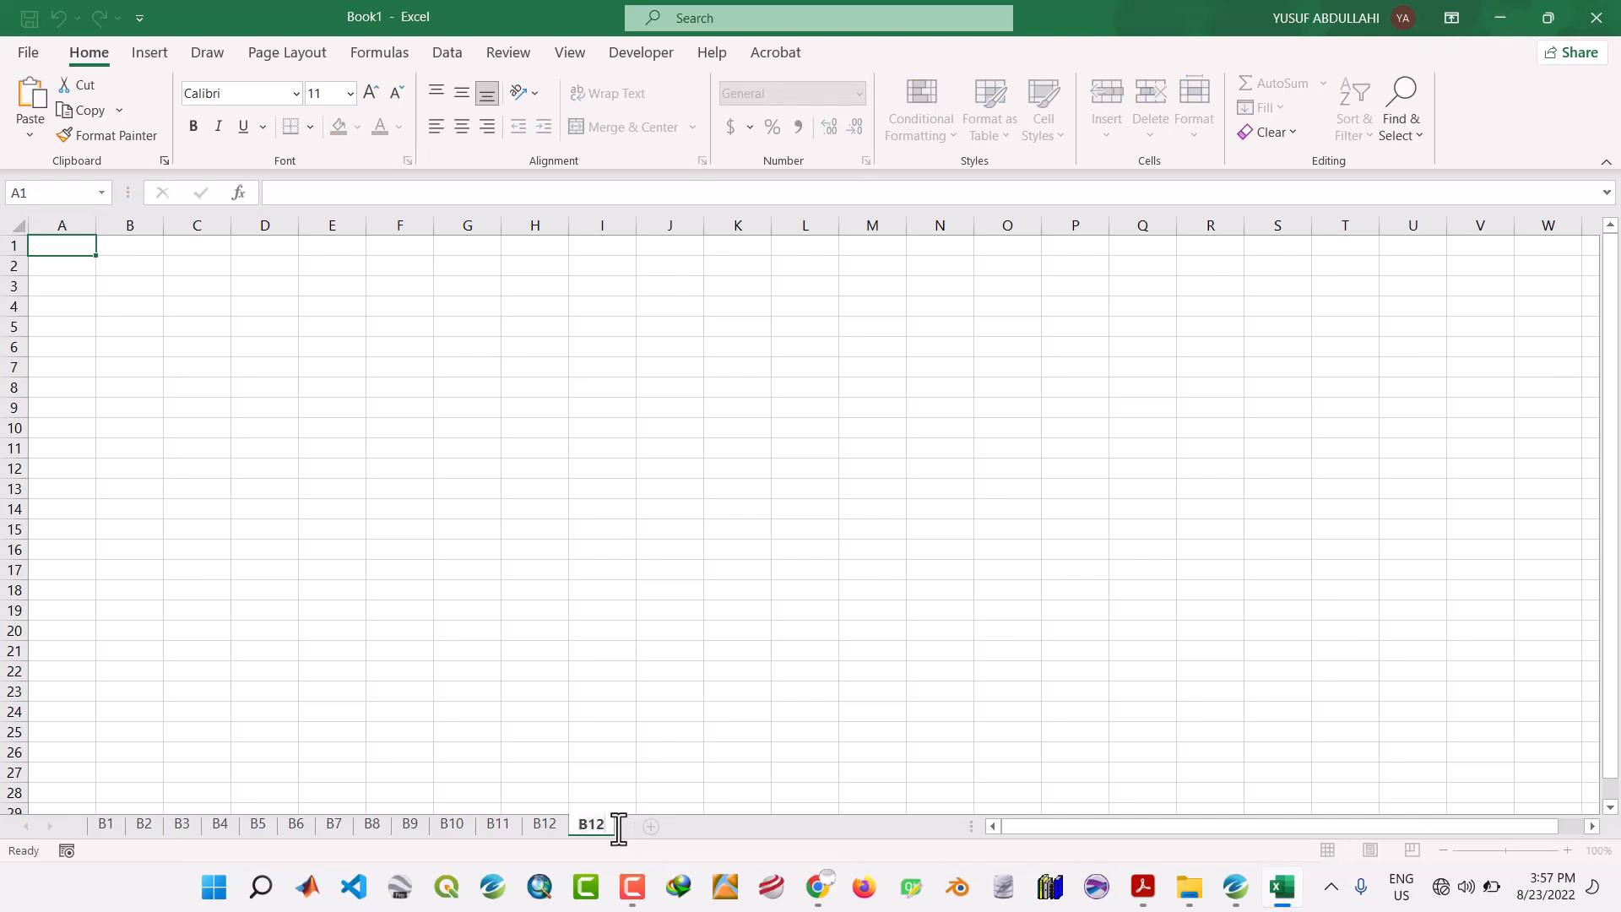
key("BackSpace")
type("3")
key("Return")
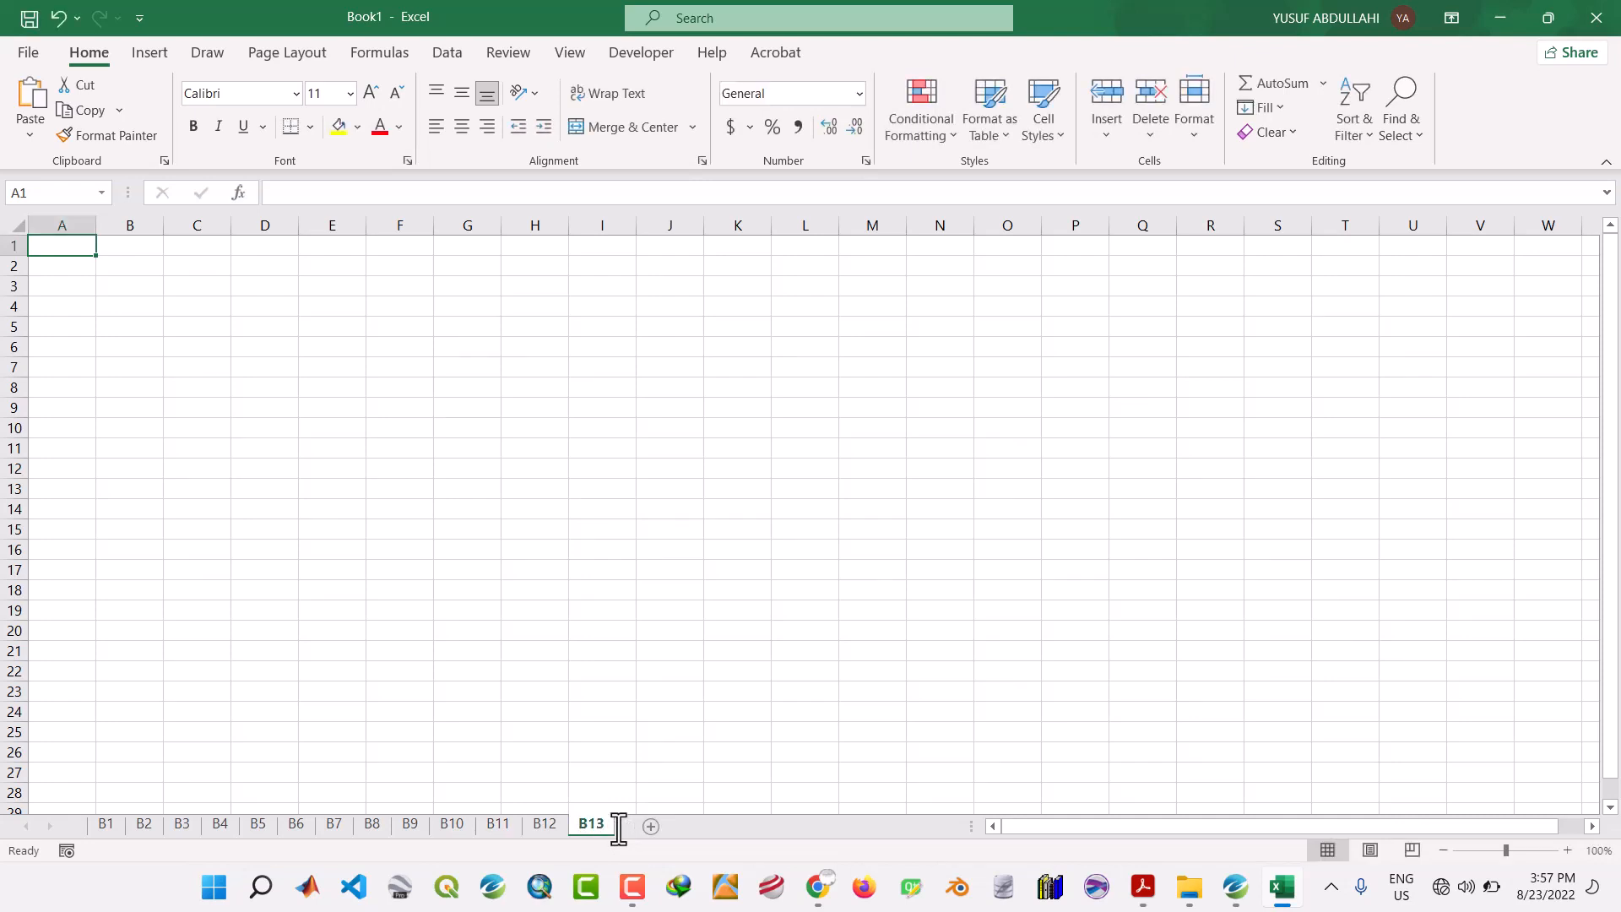
Add two more worksheets after B13, naming them B14 and B15.
left_click(651, 825)
double_click(652, 826)
type("B1")
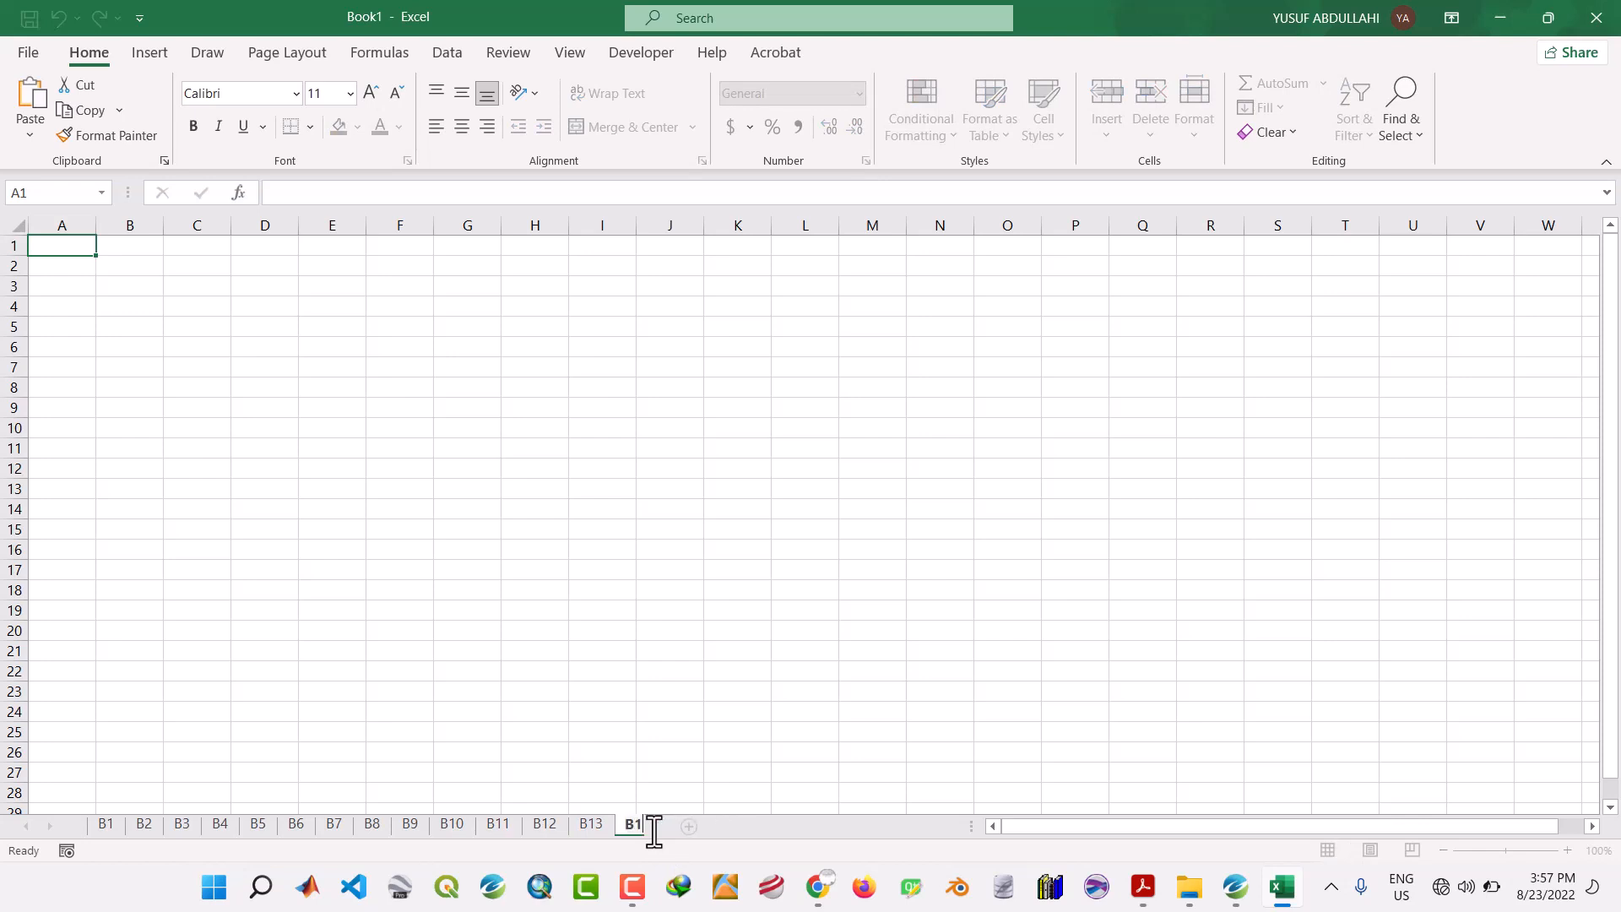
type("4")
key("Return")
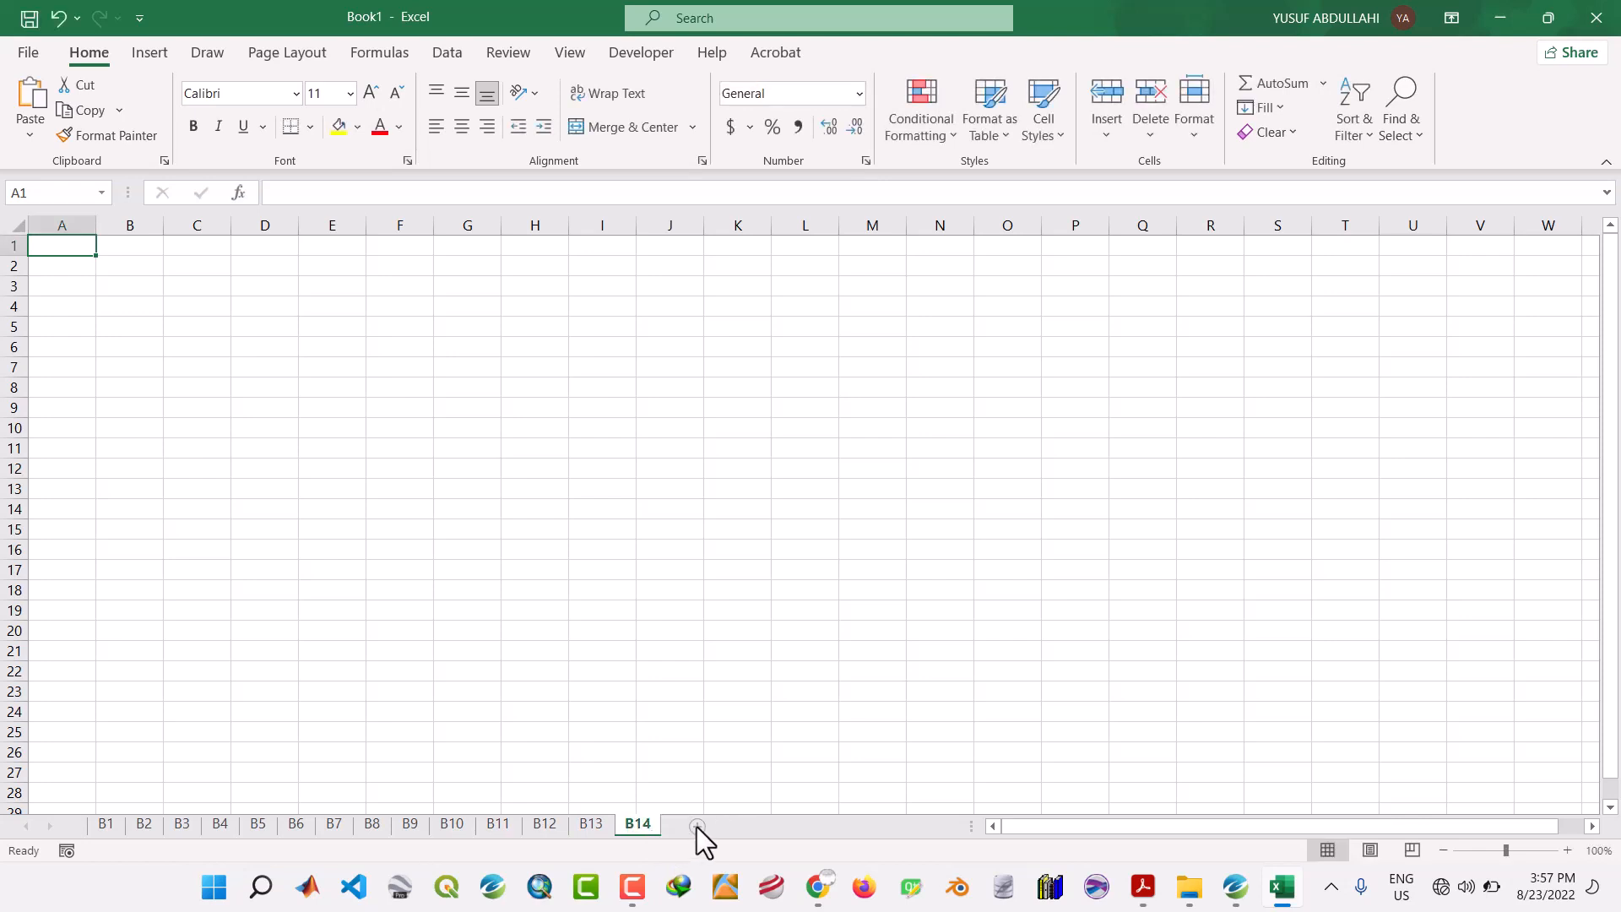
left_click(697, 827)
double_click(697, 825)
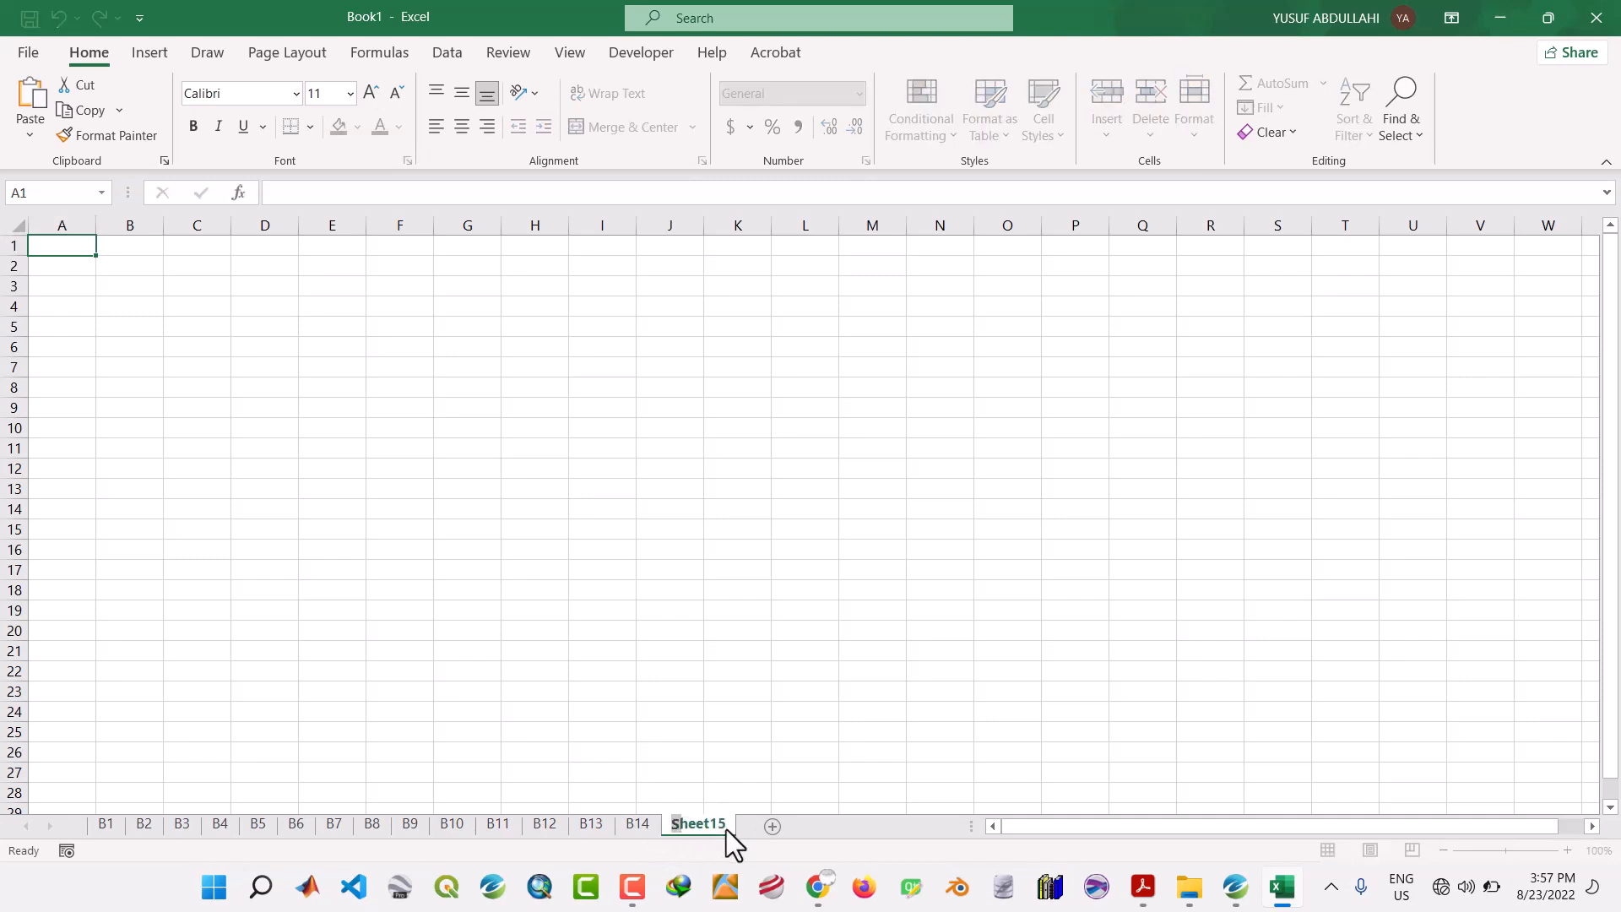
type("B15")
key("Return")
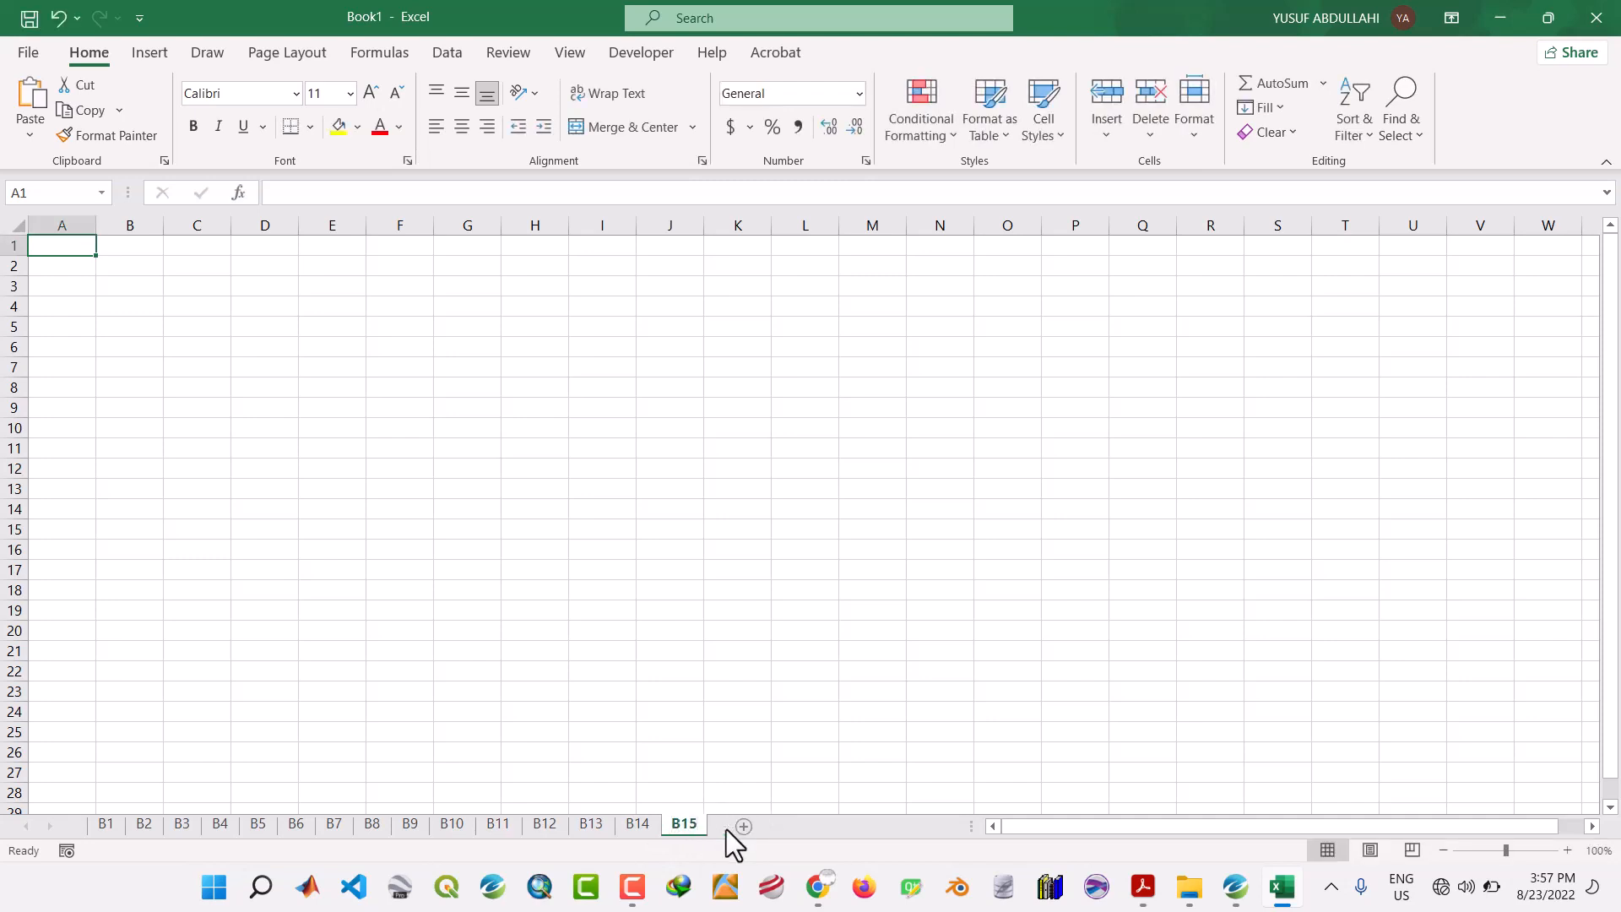
Add a sixteenth worksheet after B15 and name it B16.
left_click(744, 828)
double_click(745, 826)
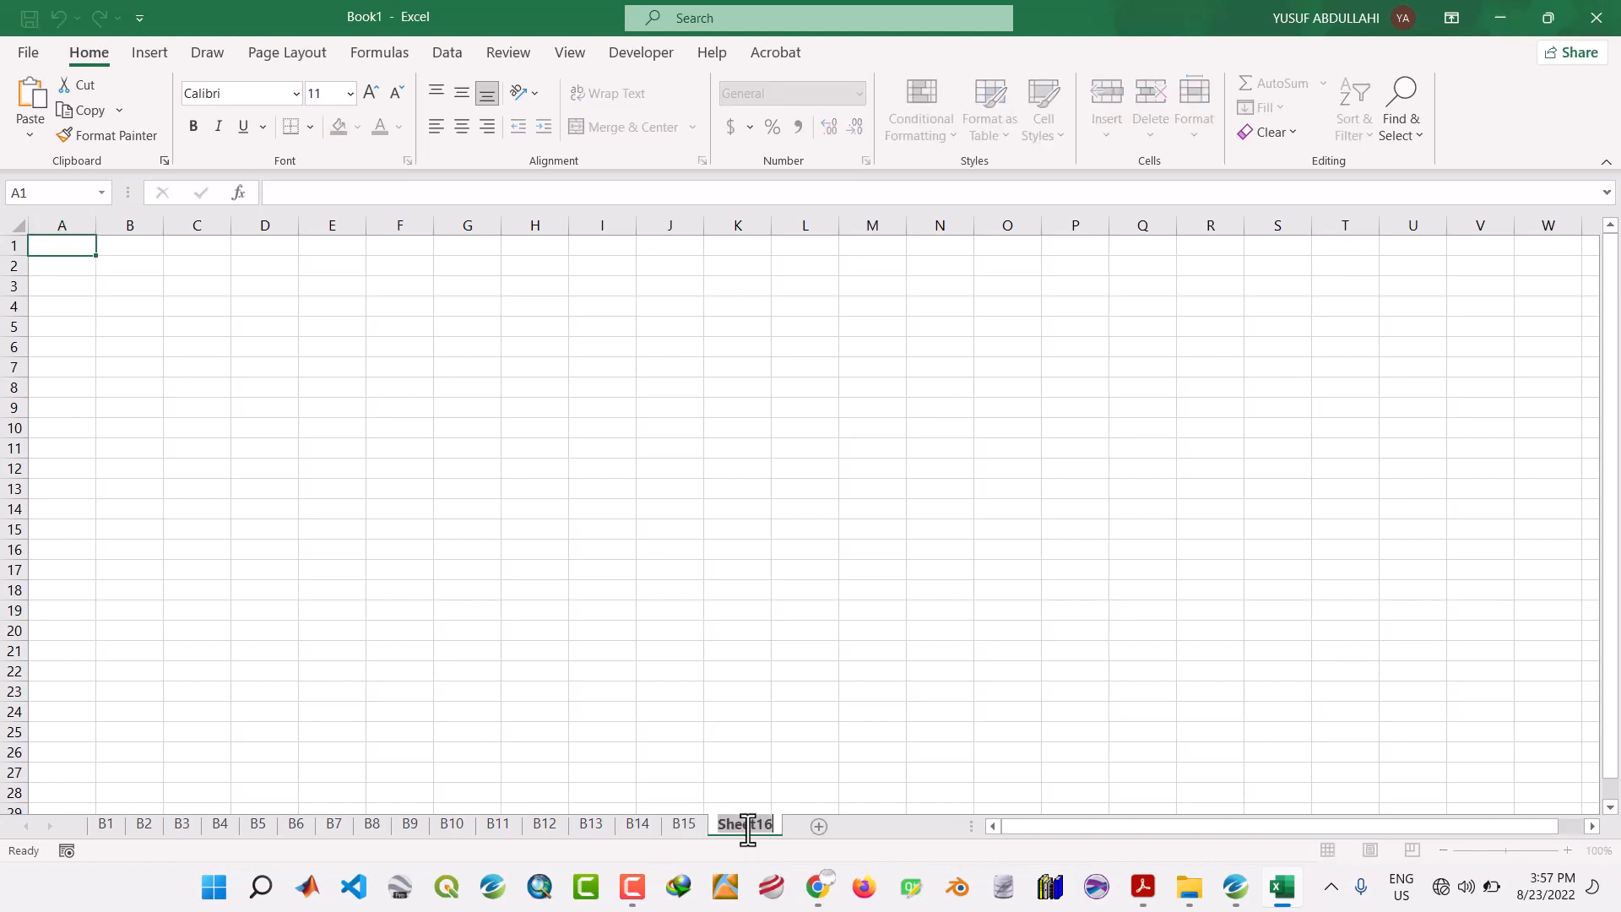
type("B16")
left_click(713, 494)
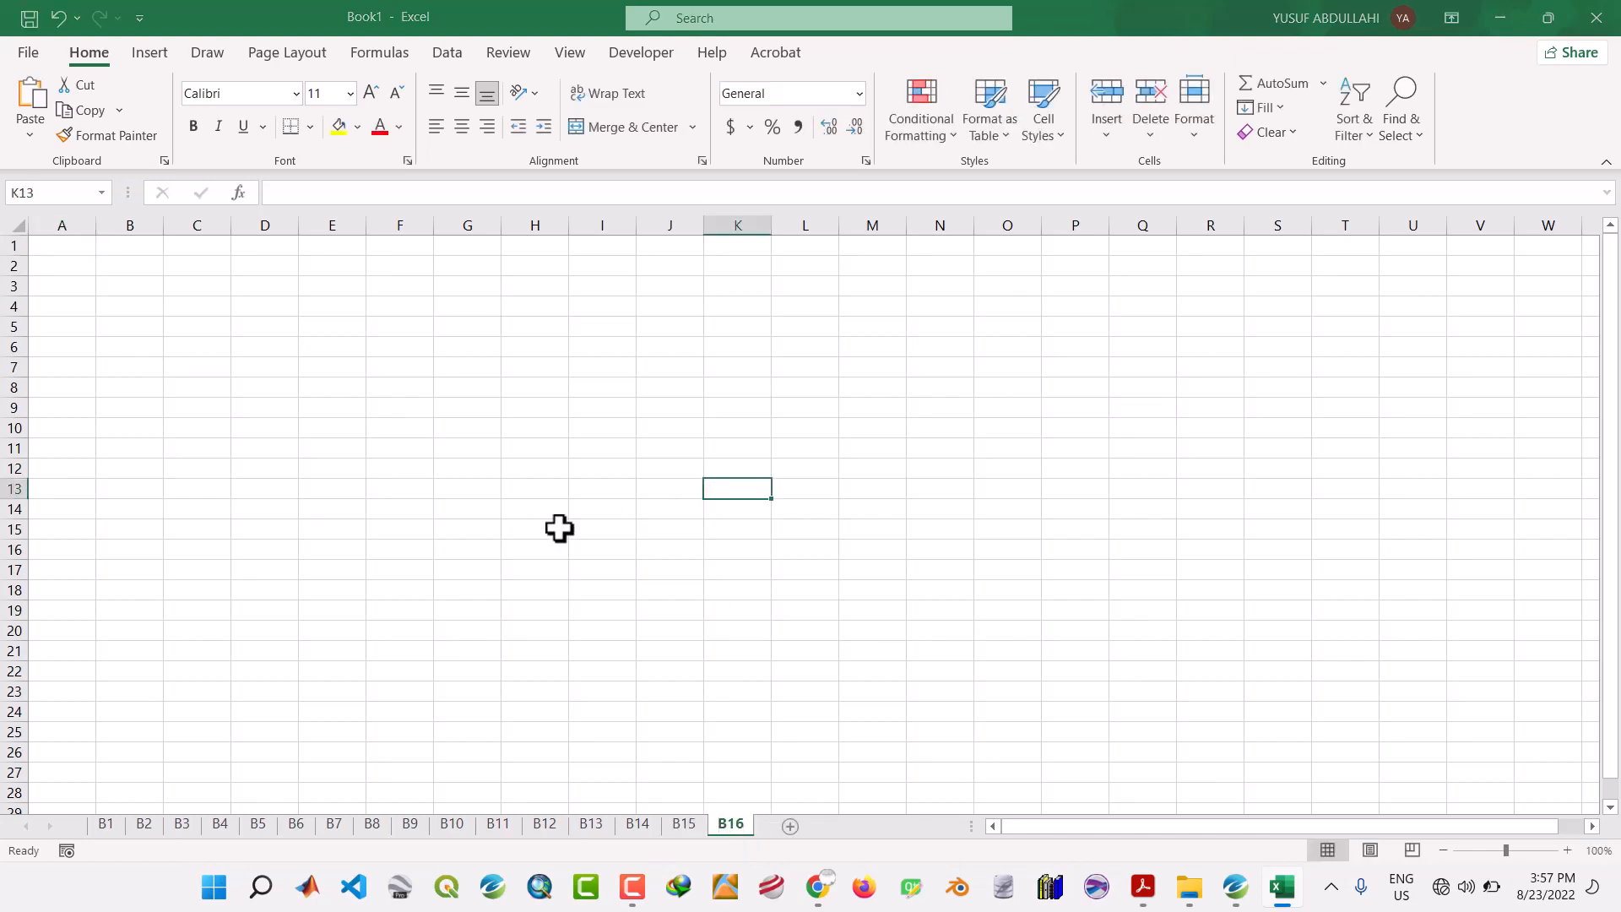
Save the workbook to the Desktop as an Excel Workbook named Spectral analysis.
key("ctrl+s")
left_click(650, 559)
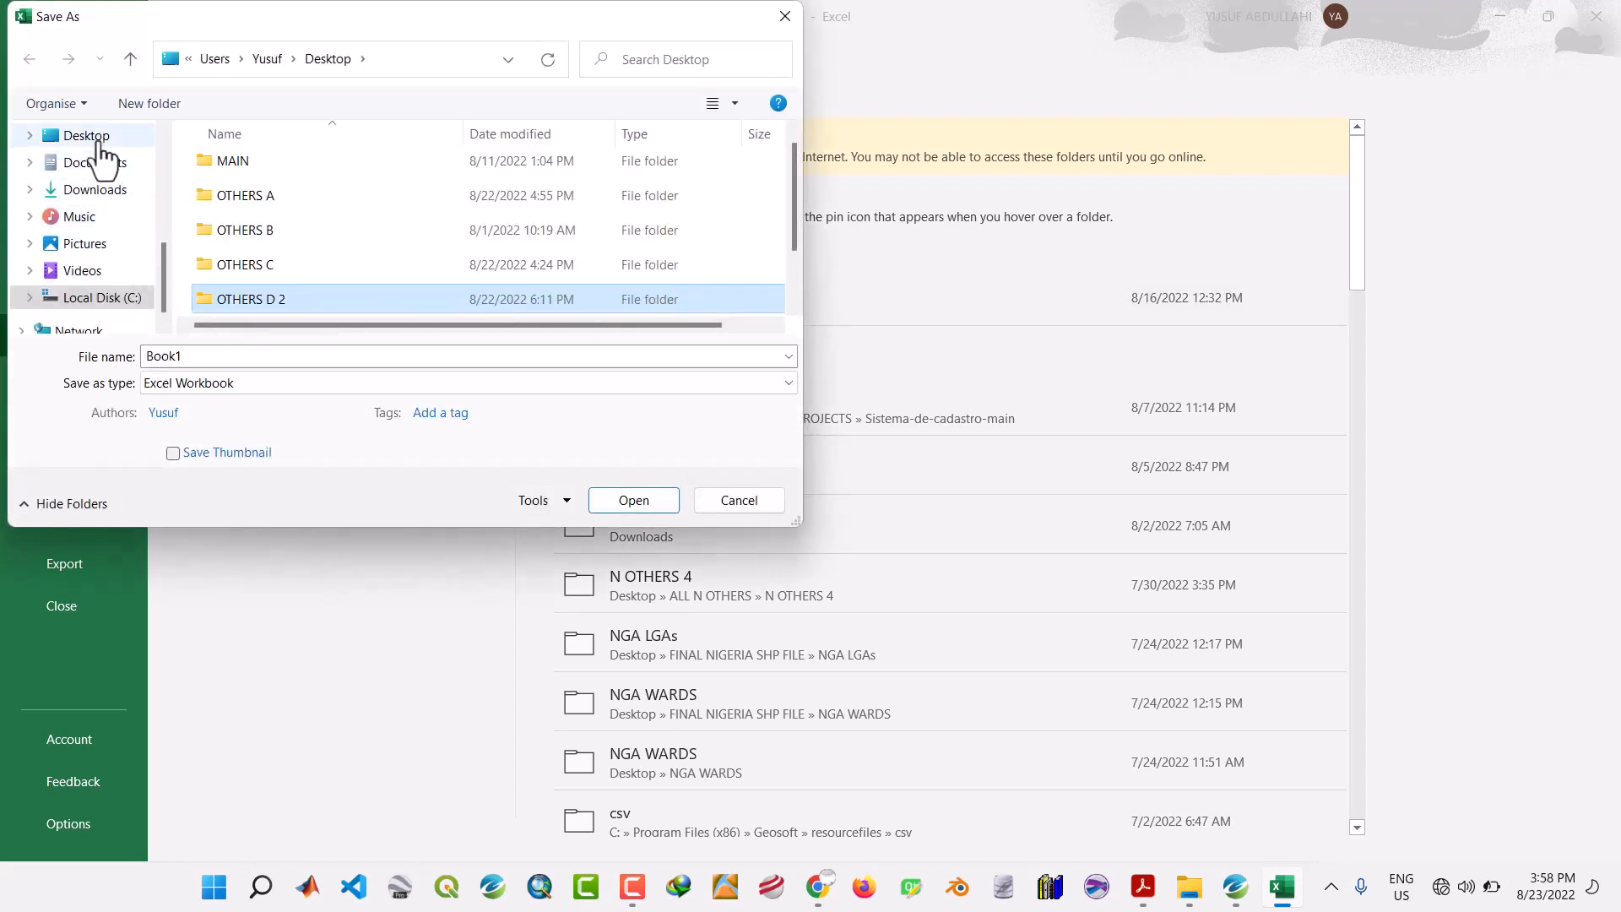
left_click(97, 138)
left_click(214, 354)
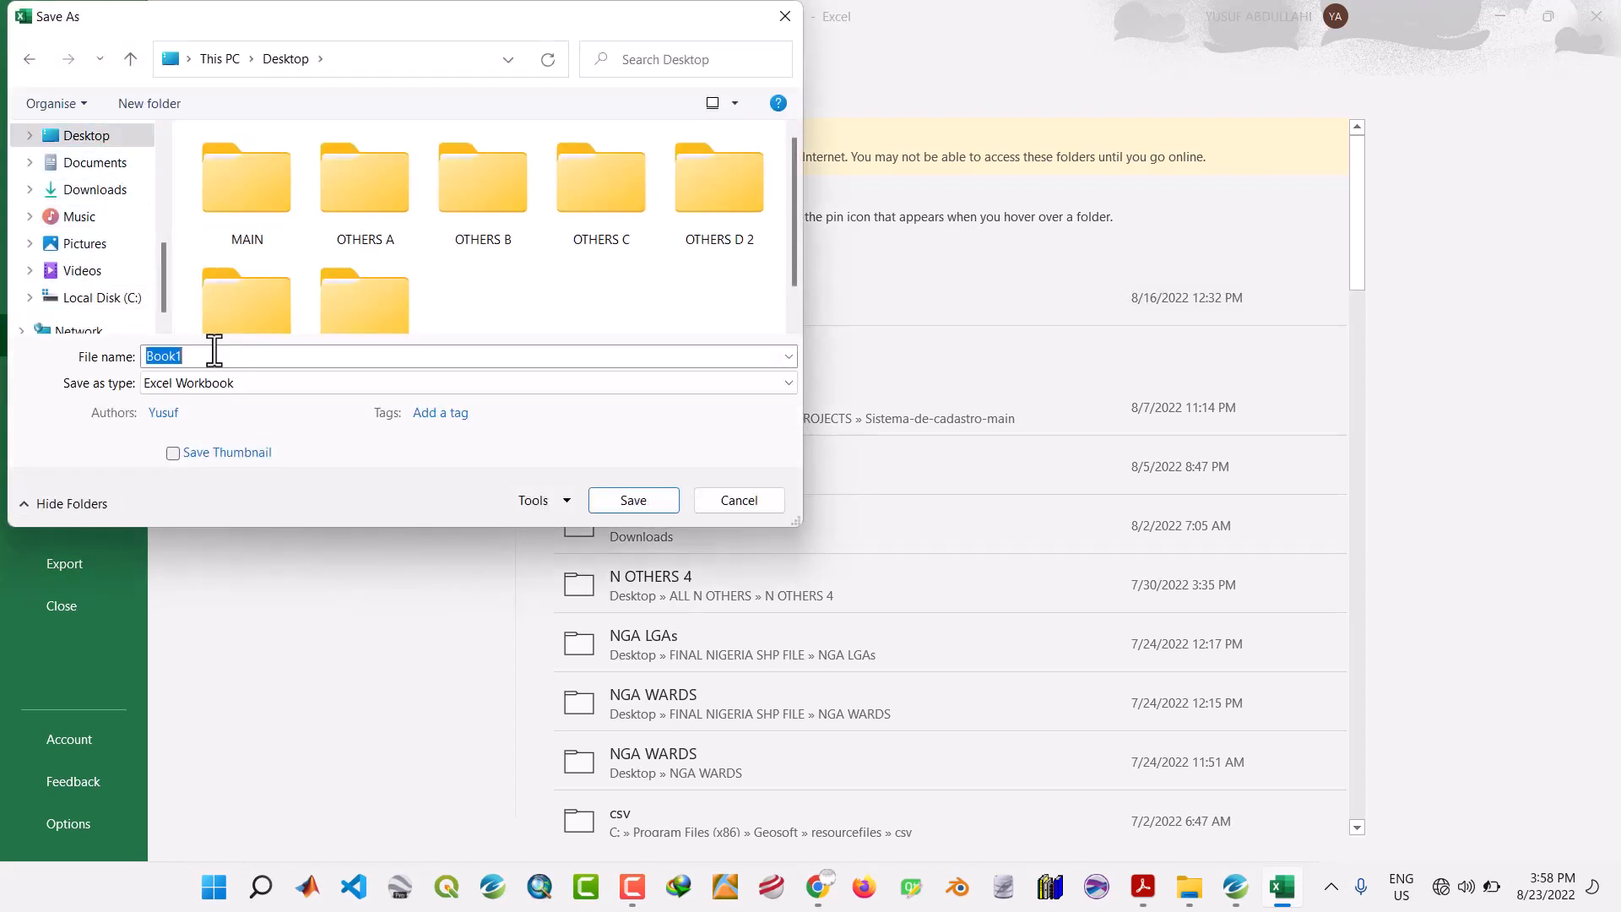
type("Spectral analysis")
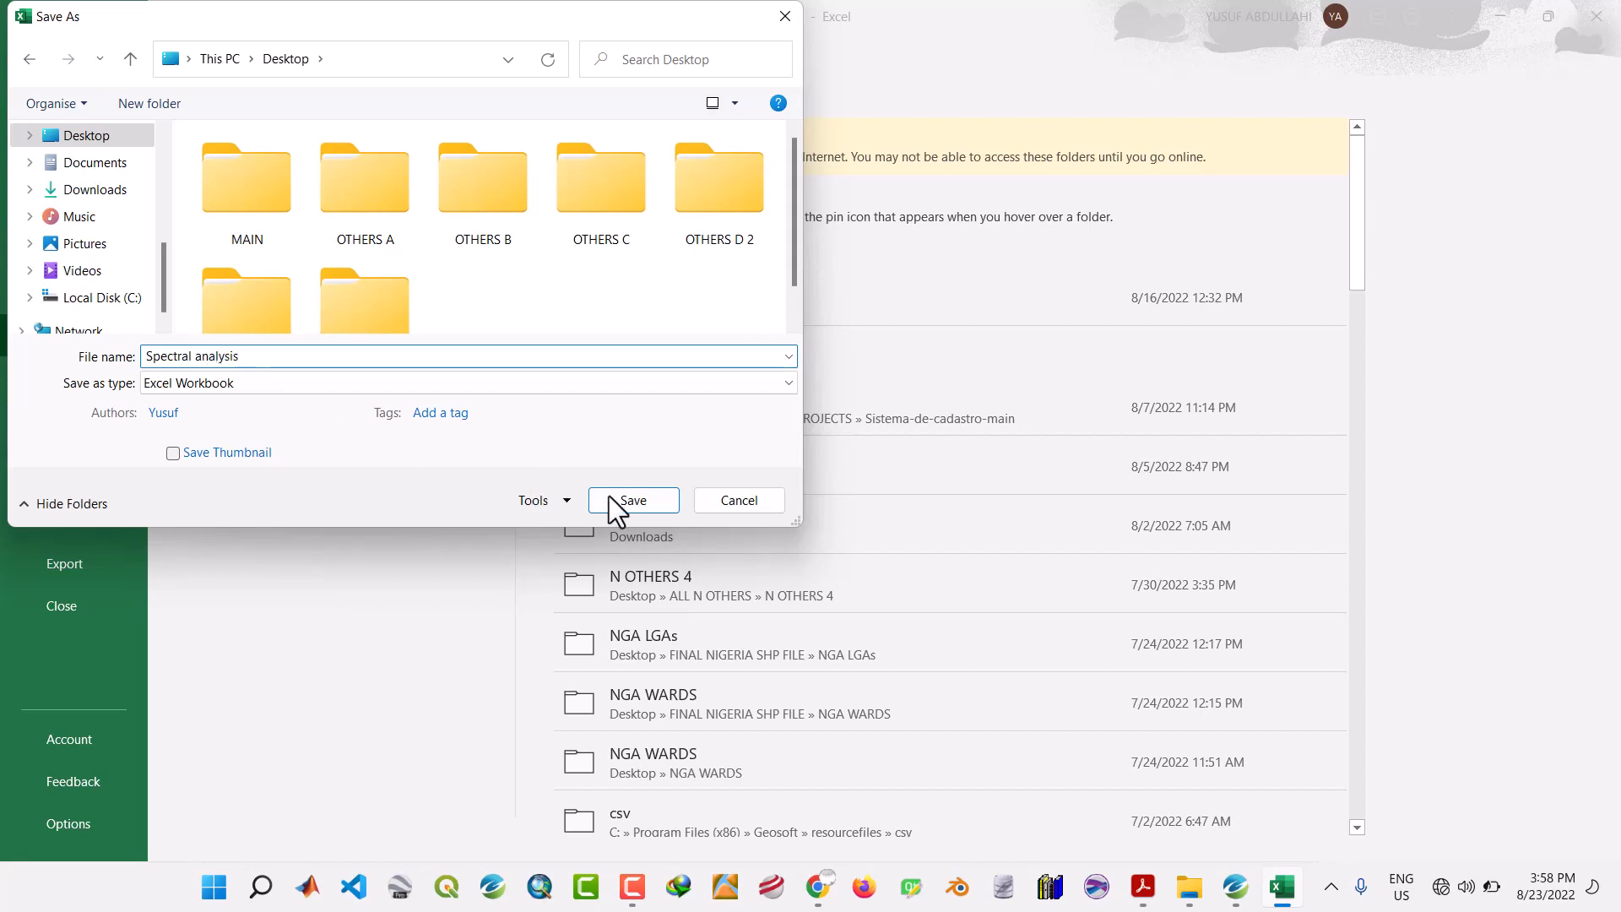
left_click(654, 508)
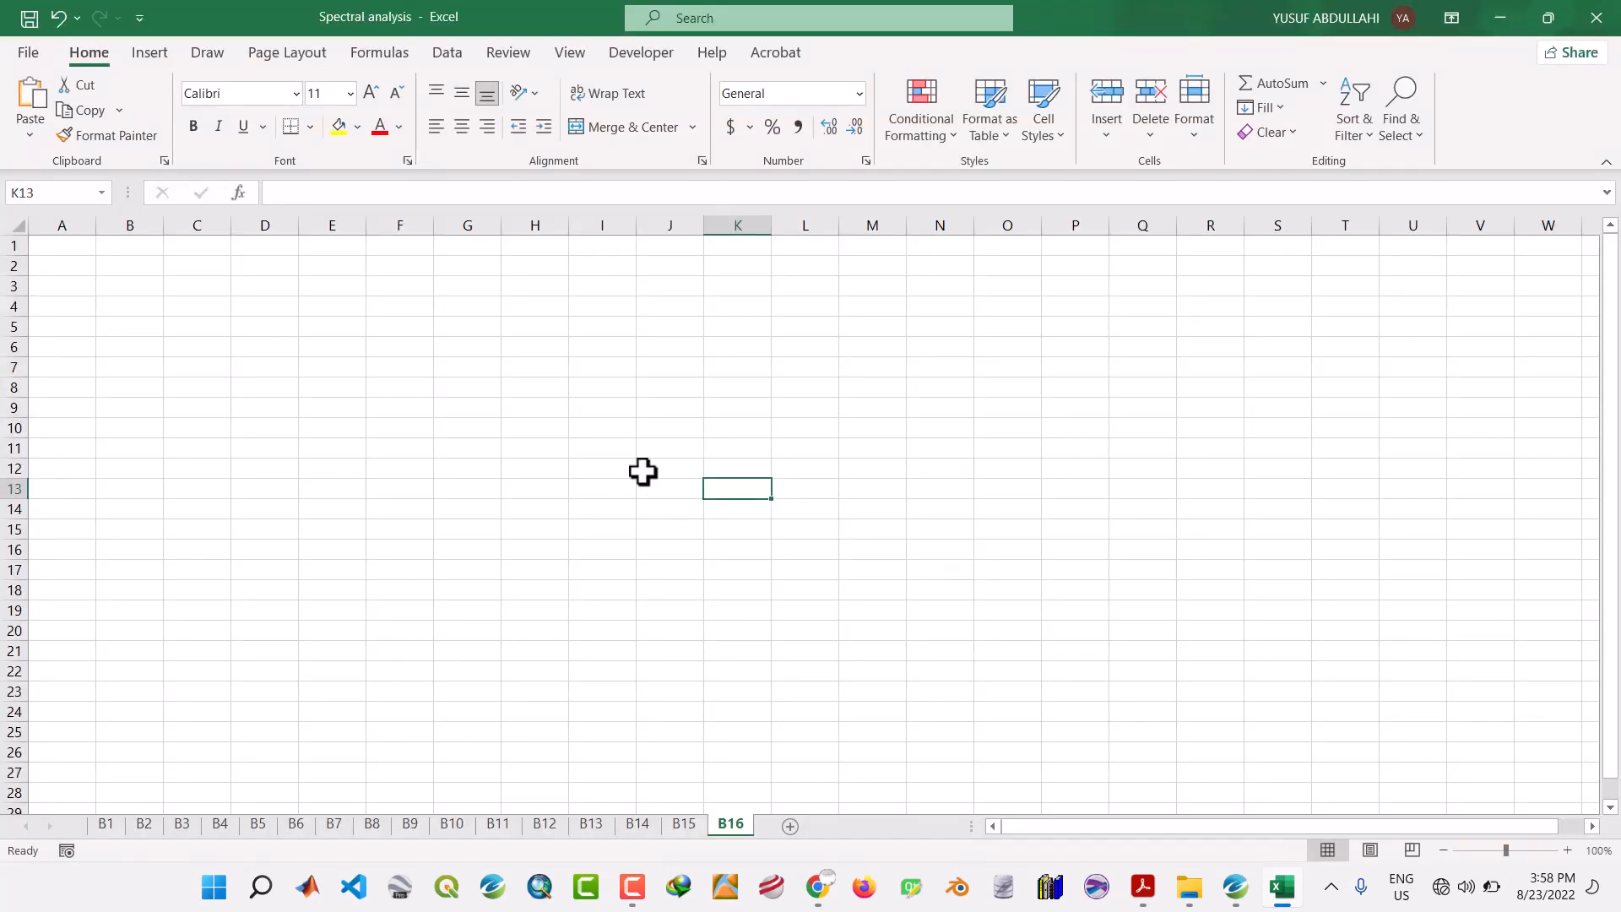
Arrange the workbook side by side with the Specs Blocks folder window, giving the workbook slightly more than half the screen width.
left_click(84, 246)
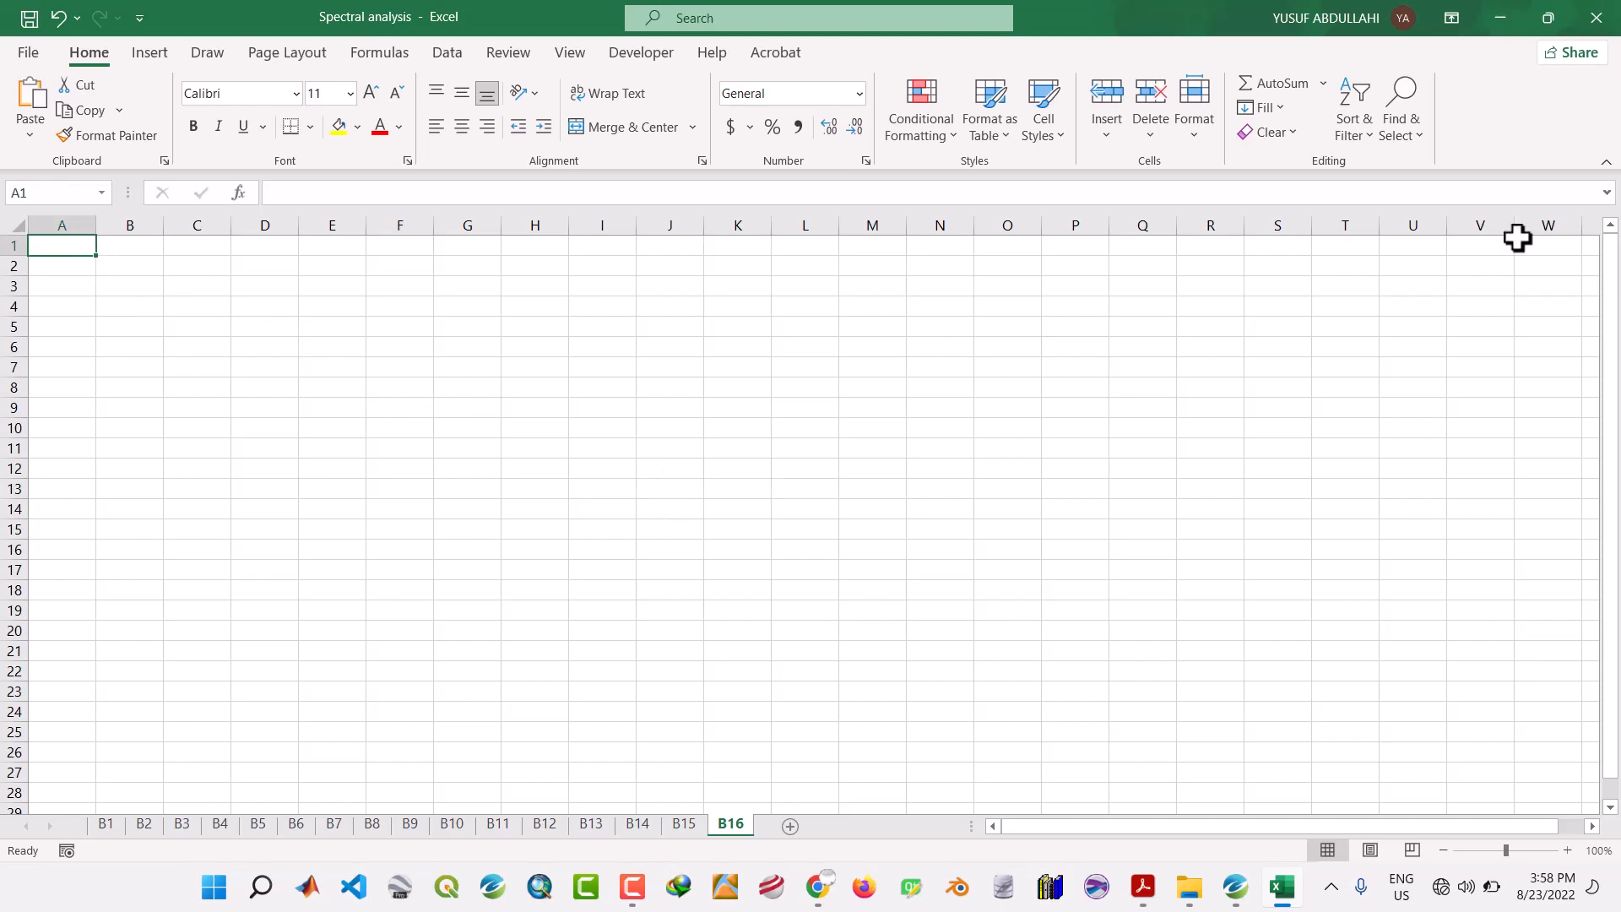
mouse_move(1545, 24)
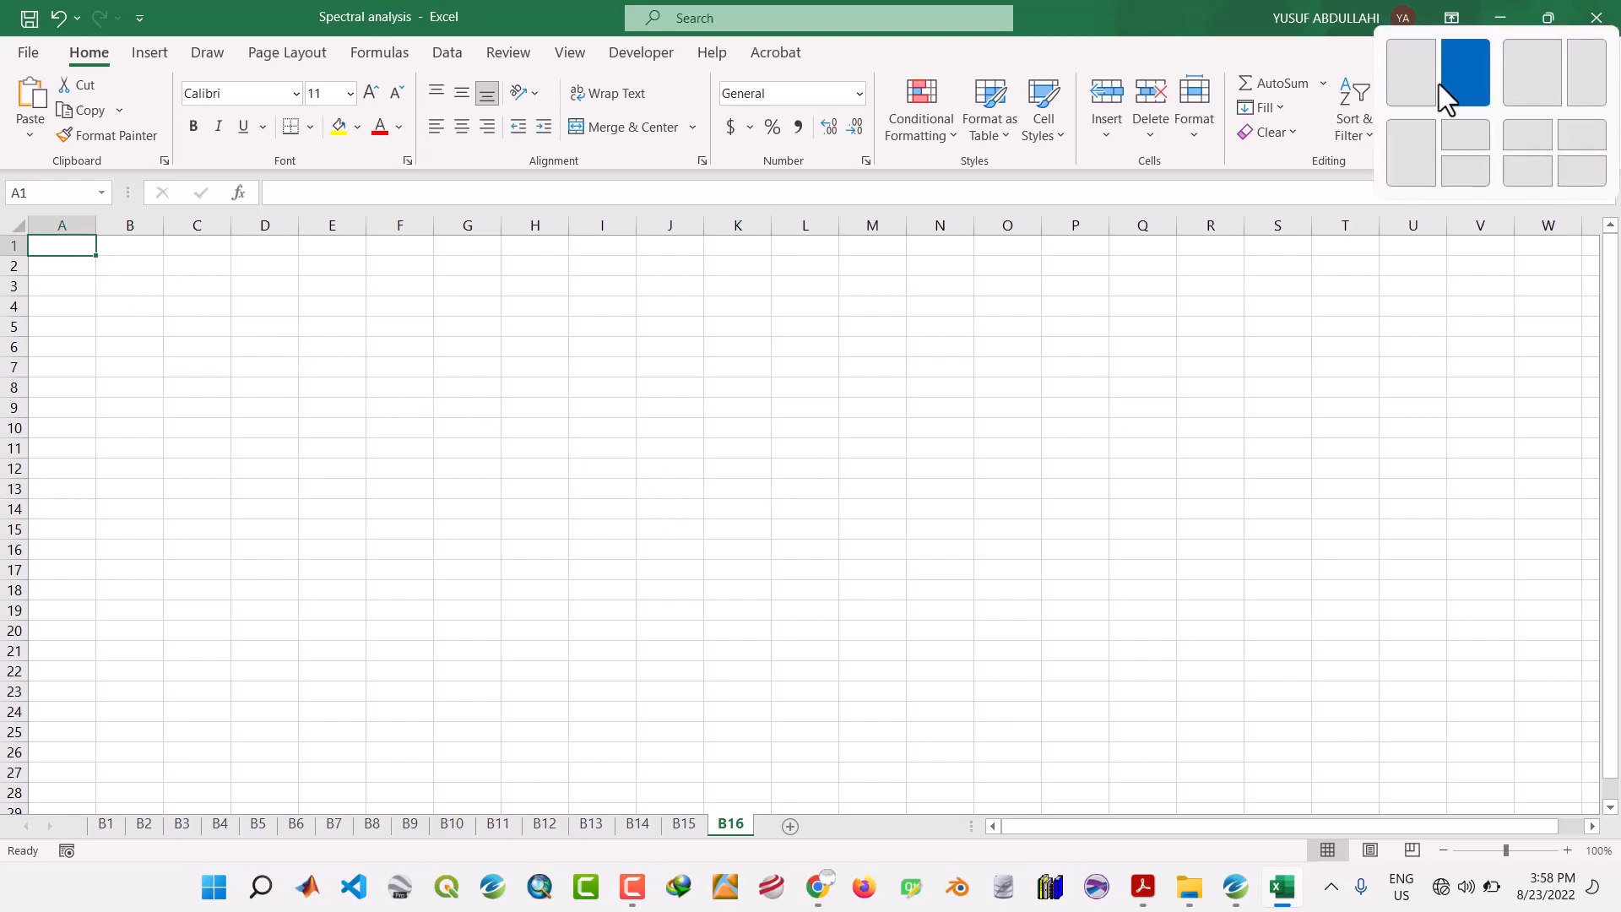
left_click(1438, 85)
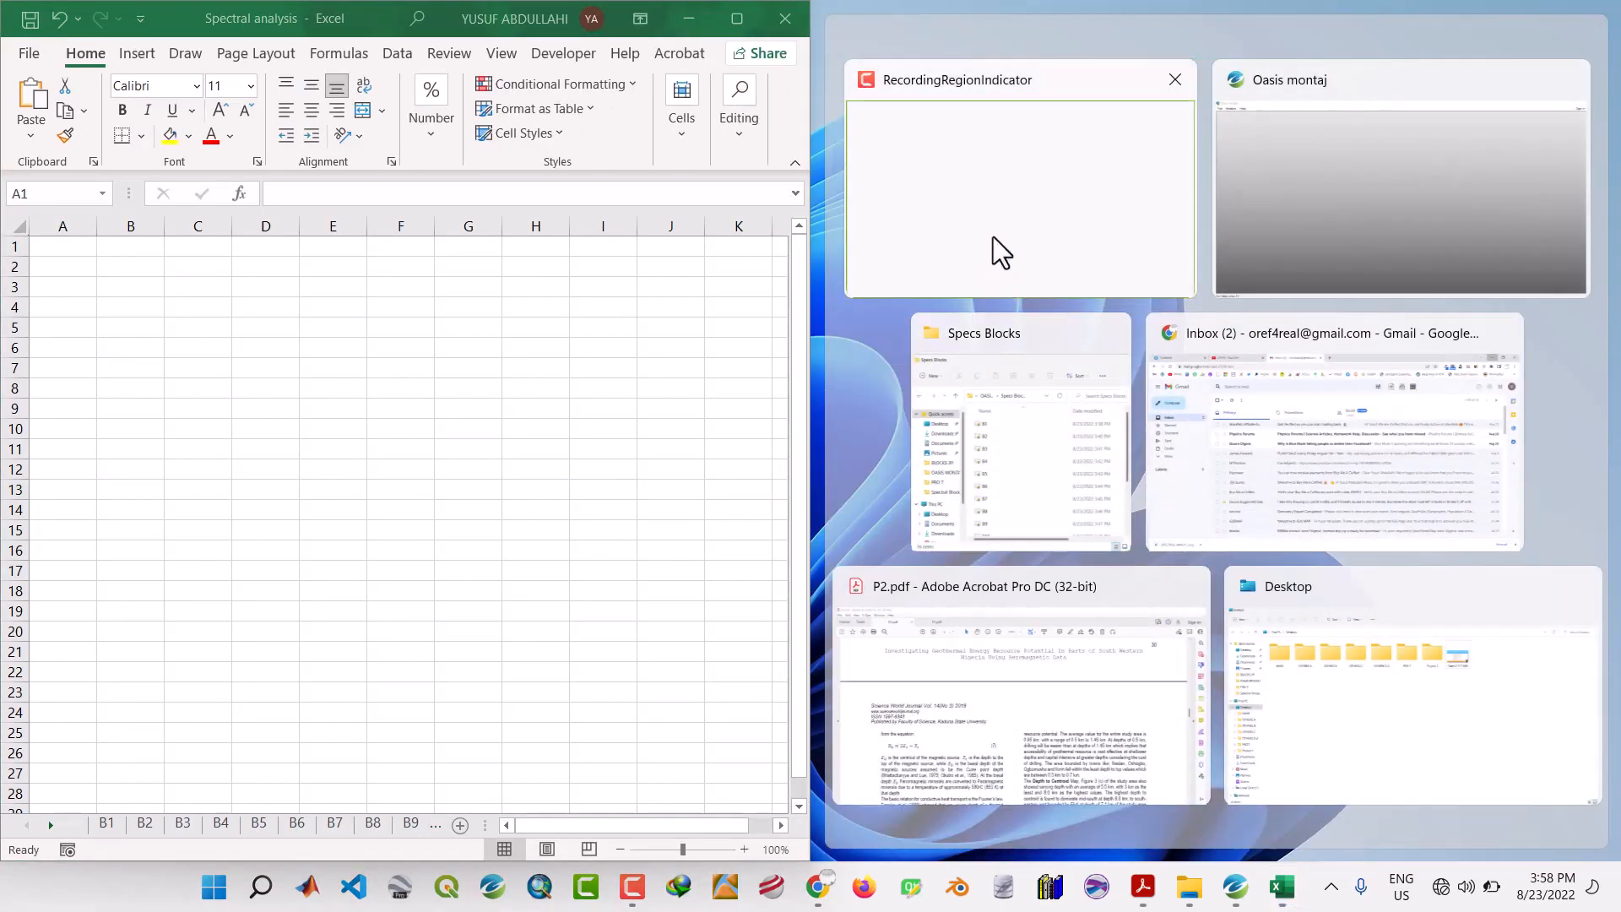
left_click(1021, 459)
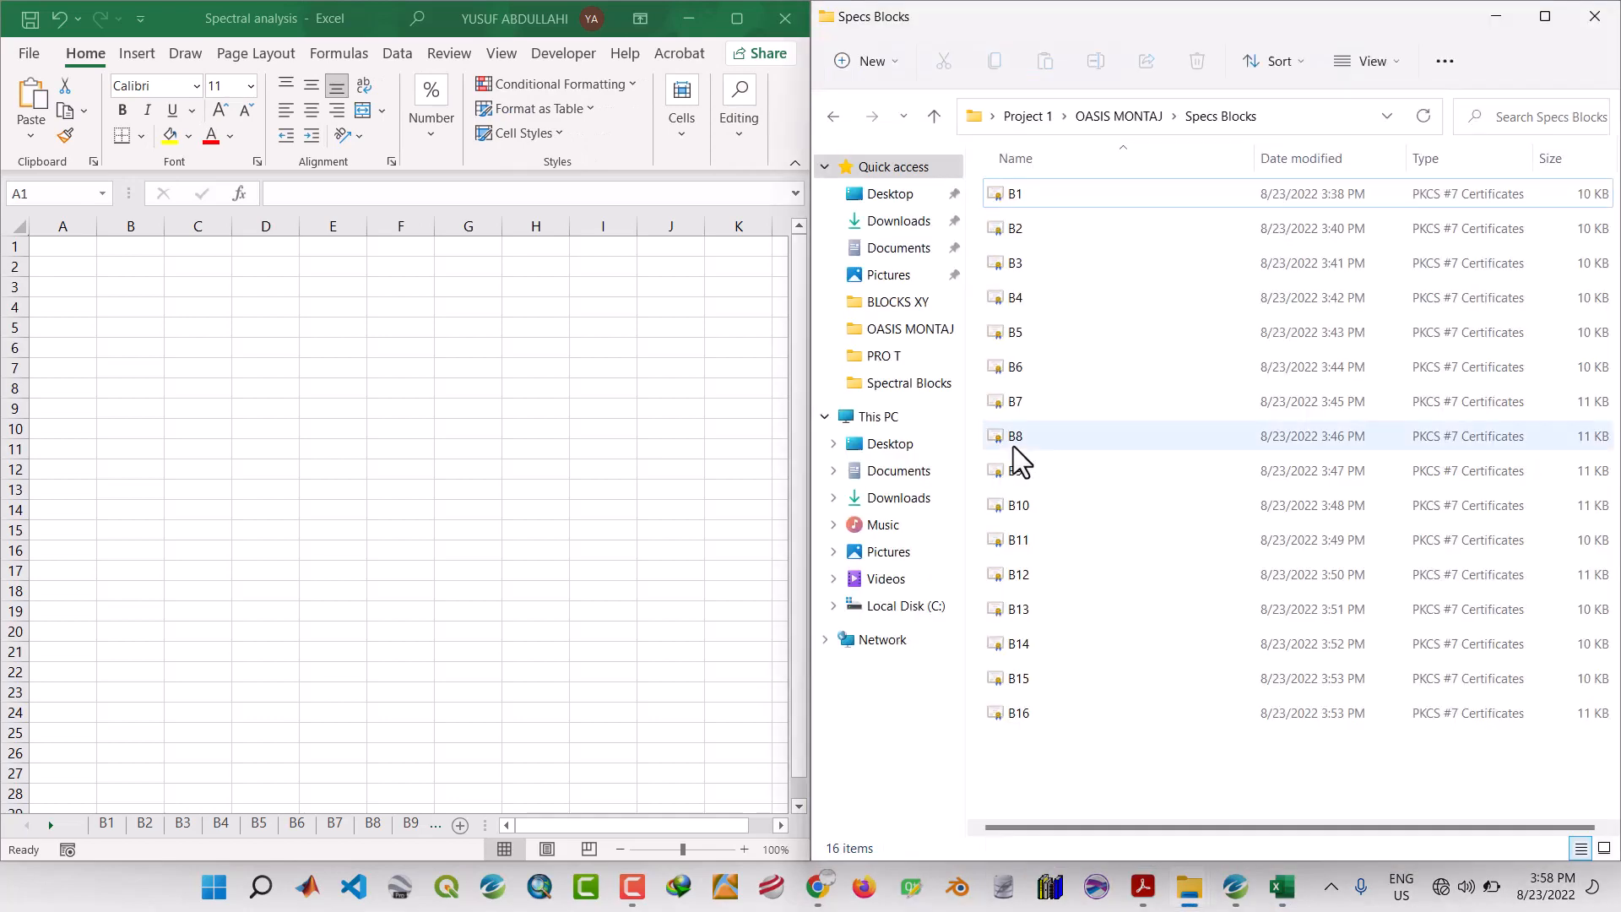
left_click_drag(806, 419, 942, 419)
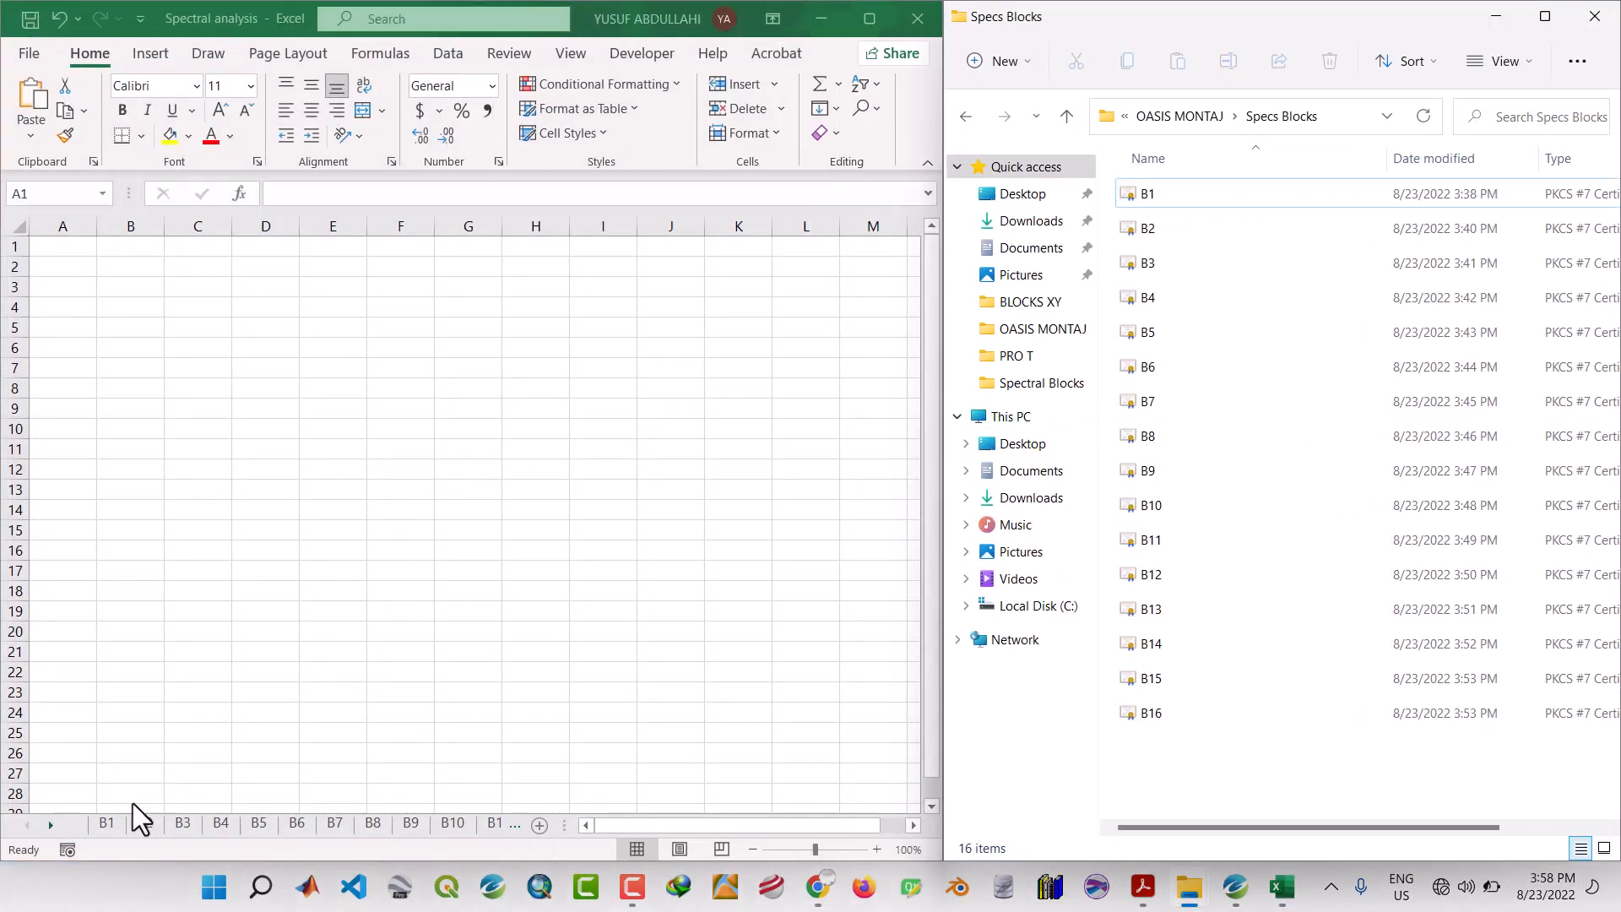
Select cell A1 of worksheet B1, open the B1 file from the Specs Blocks folder in Notepad and copy all its text.
left_click(107, 825)
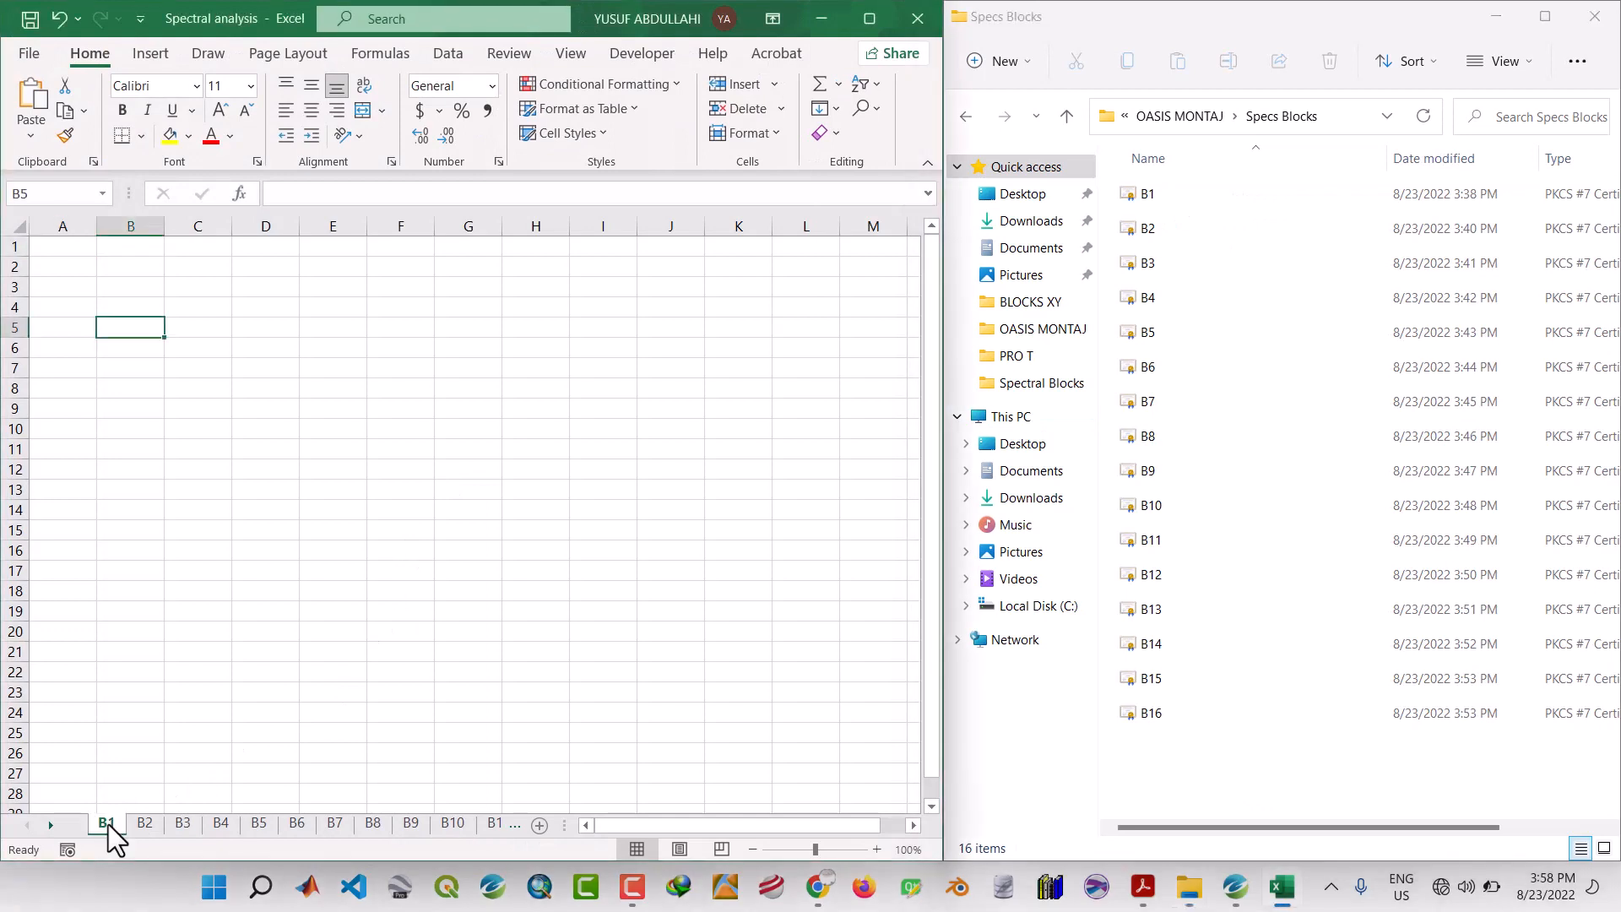
left_click(60, 250)
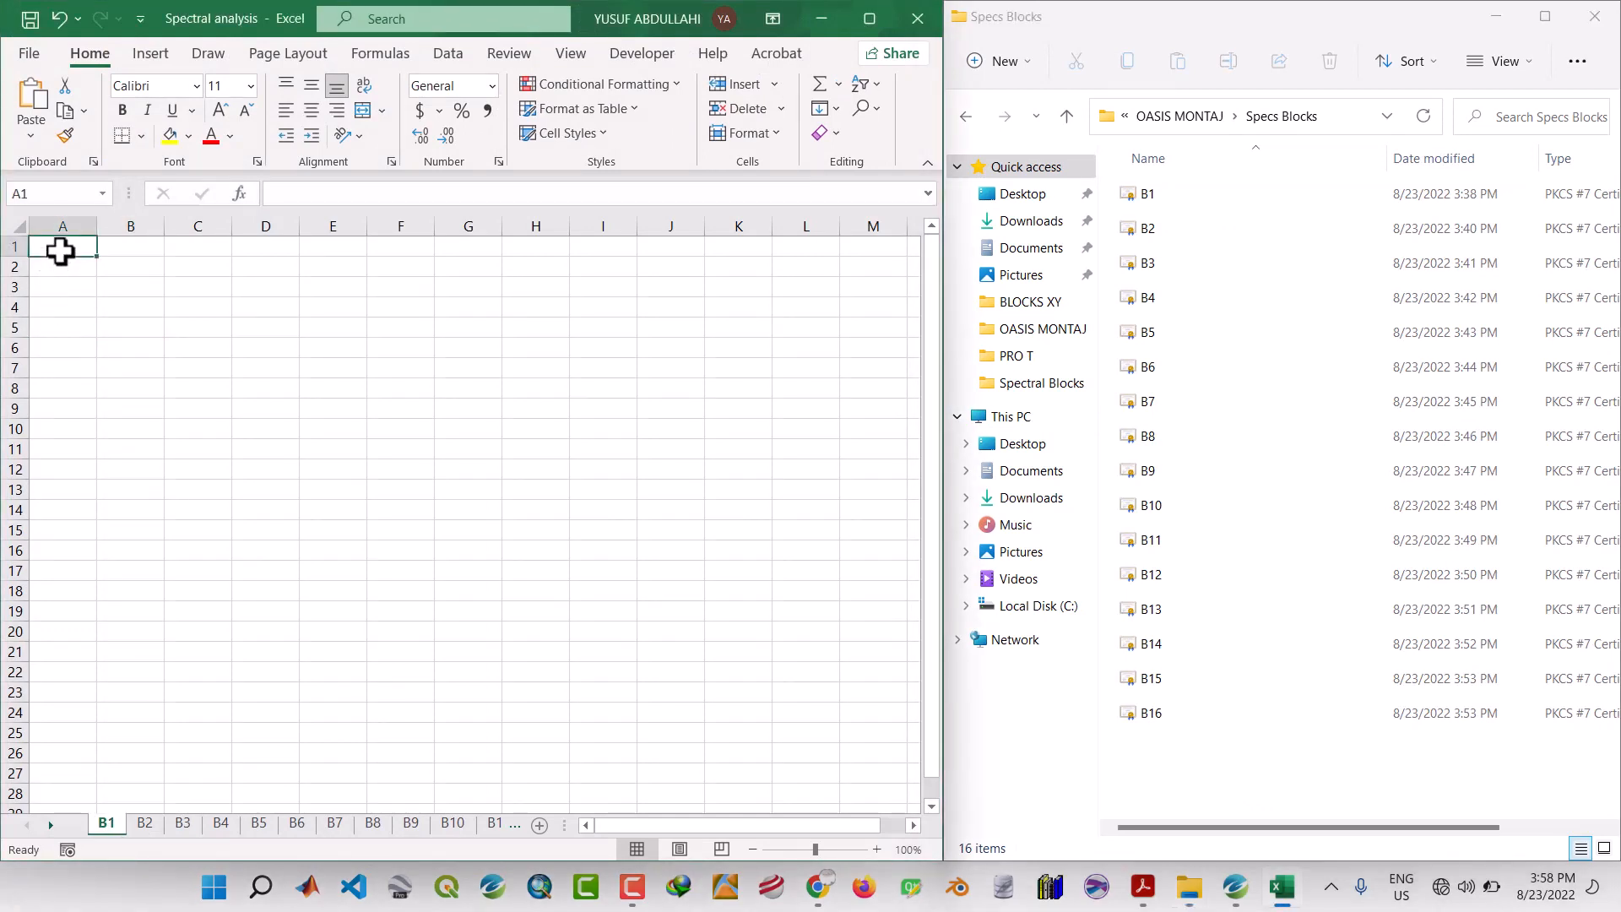
left_click(1135, 201)
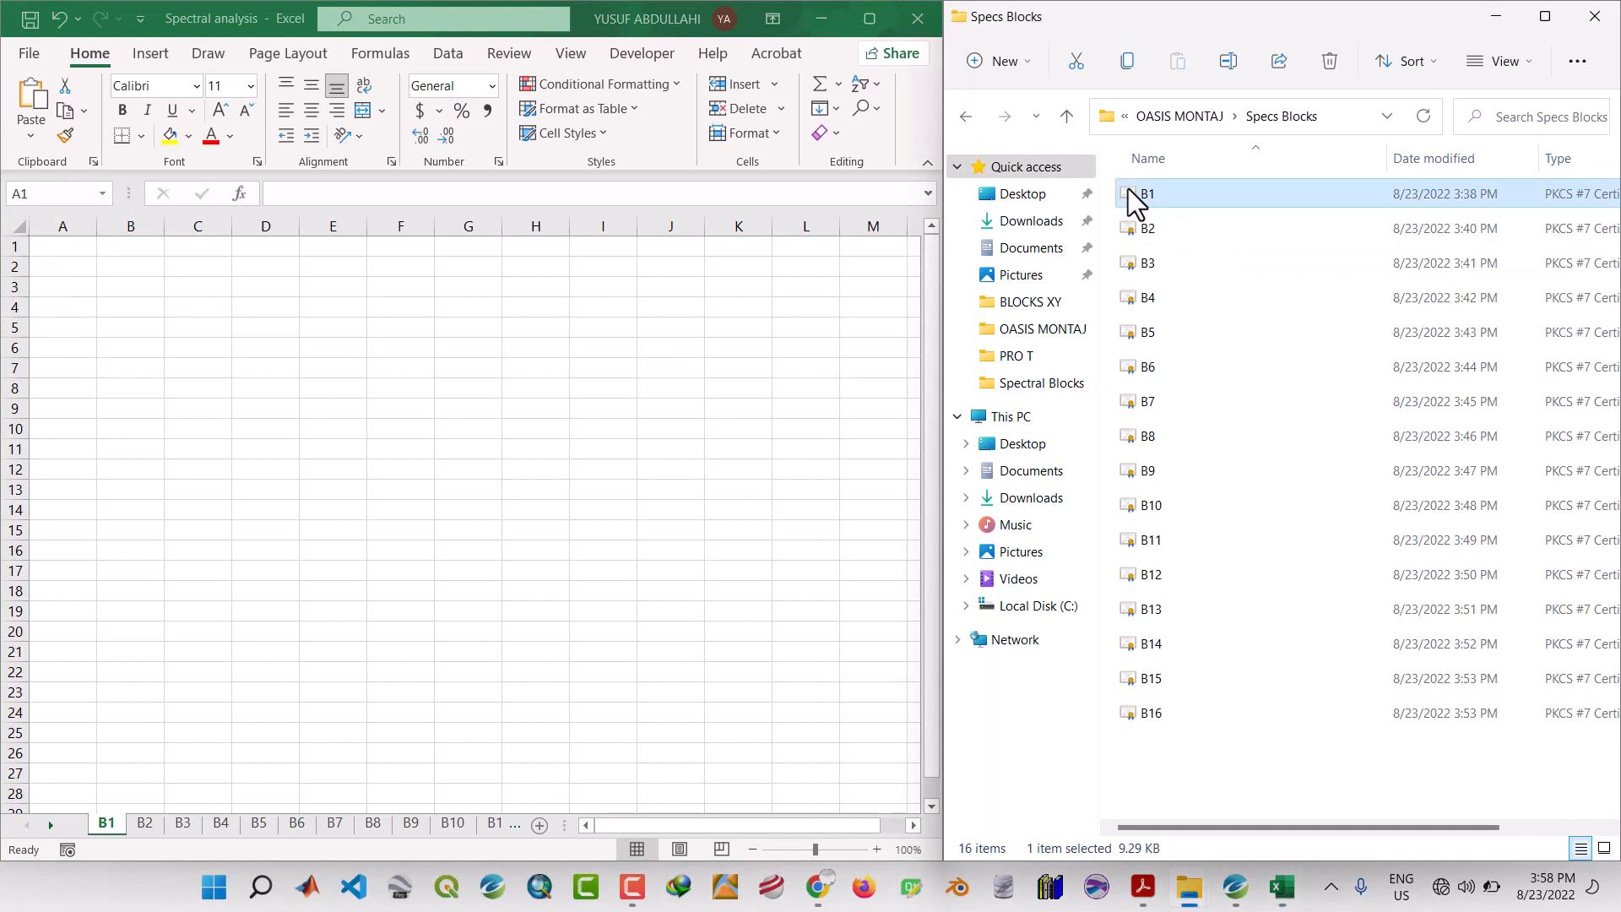
right_click(1136, 200)
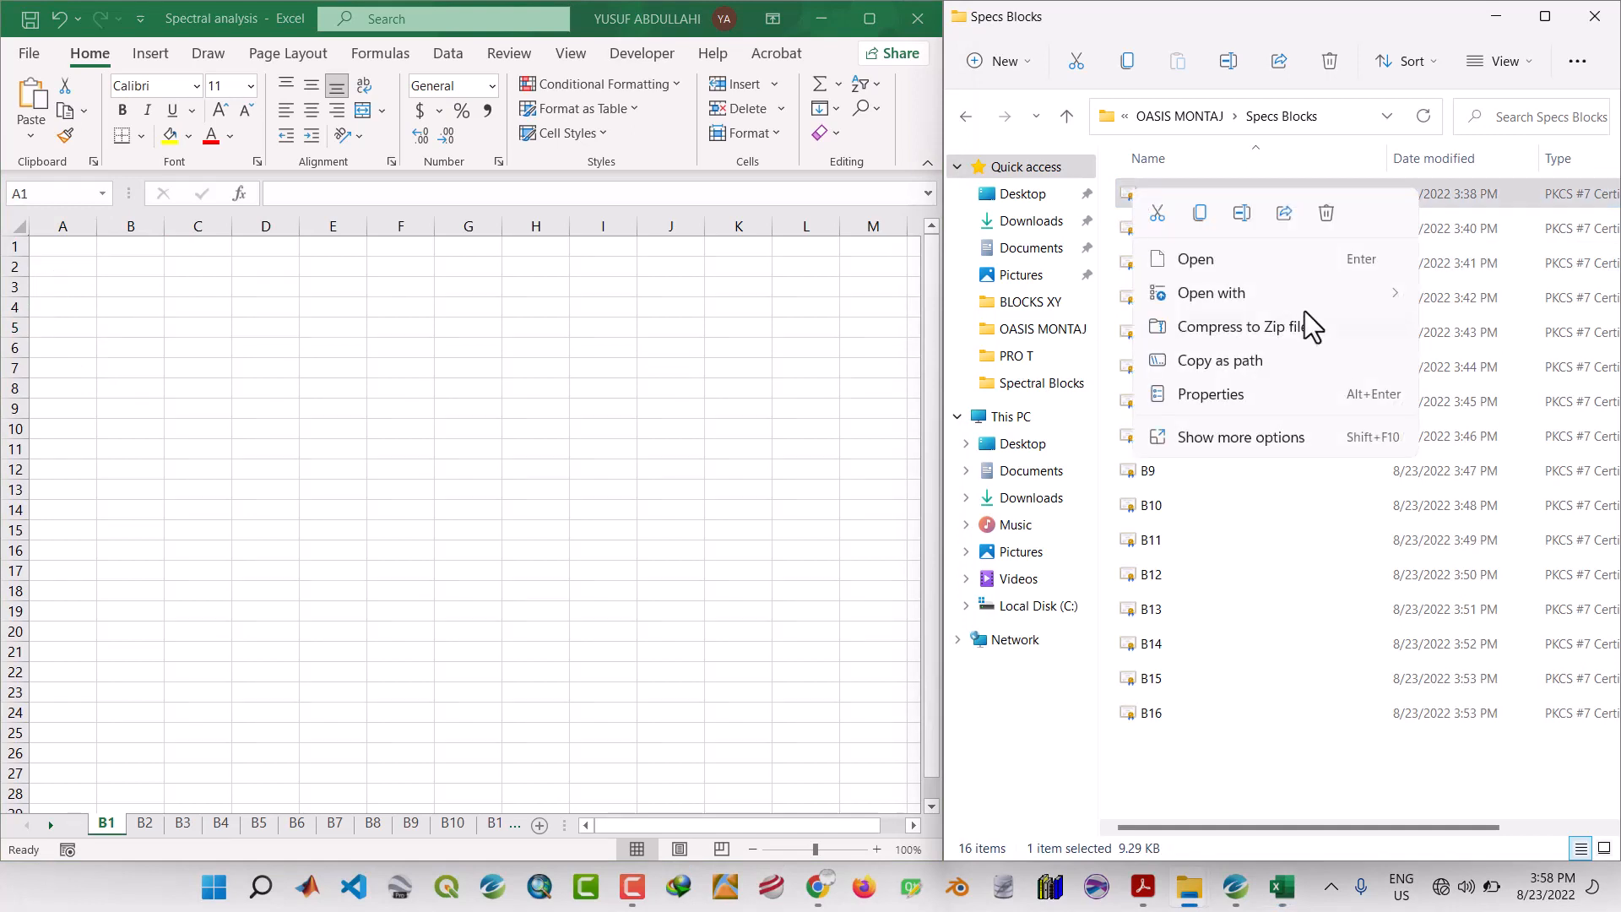
left_click(1258, 333)
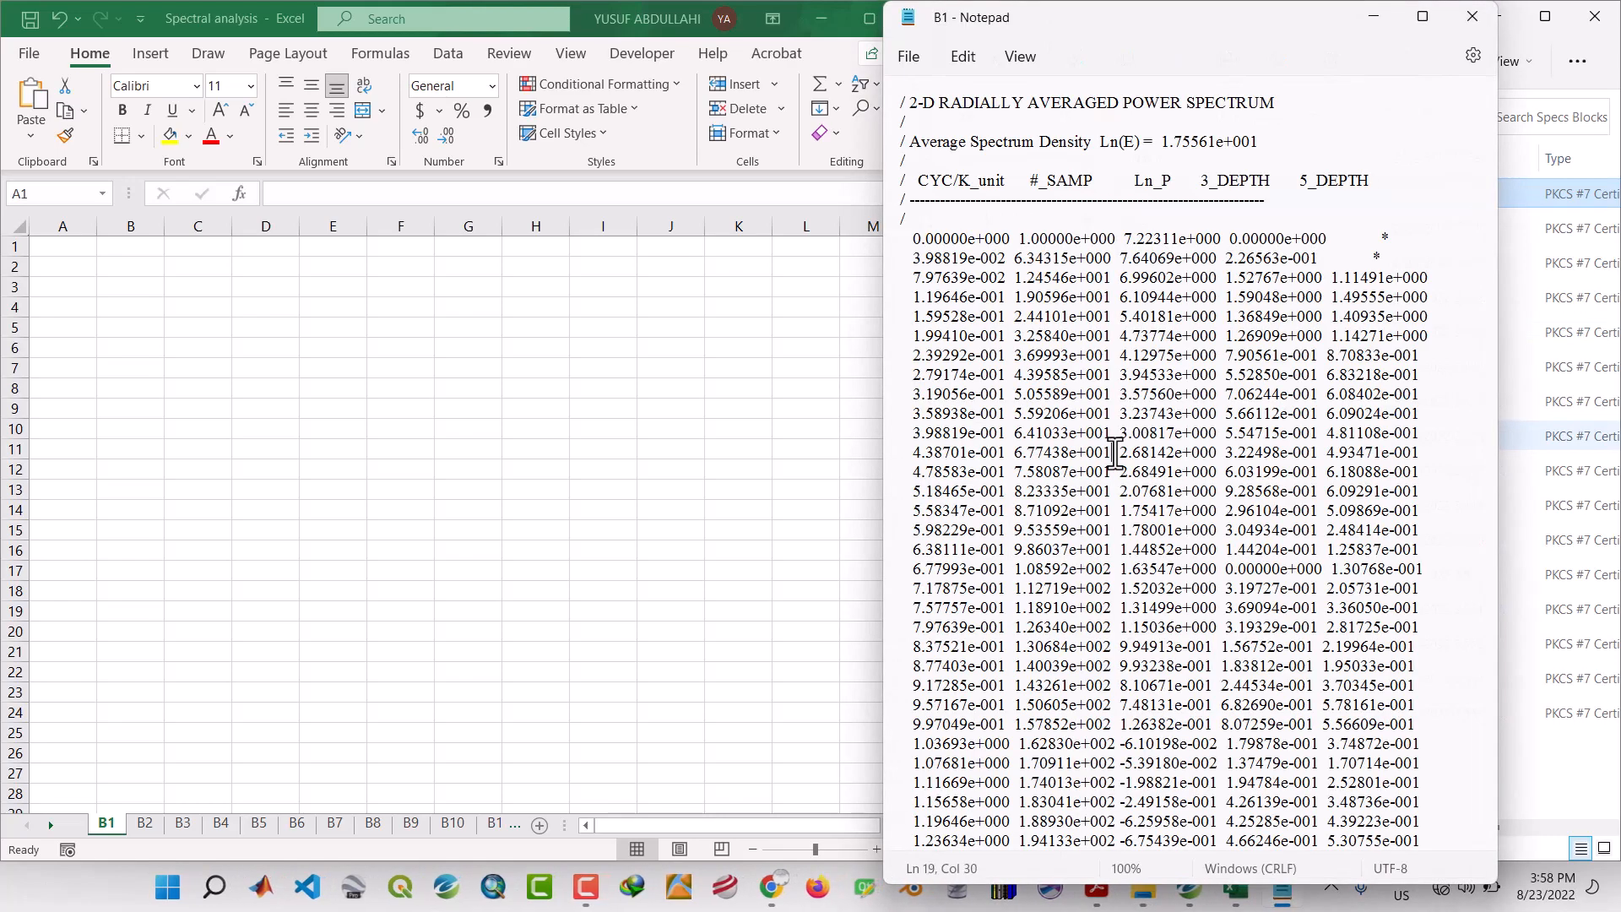
key("ctrl+a")
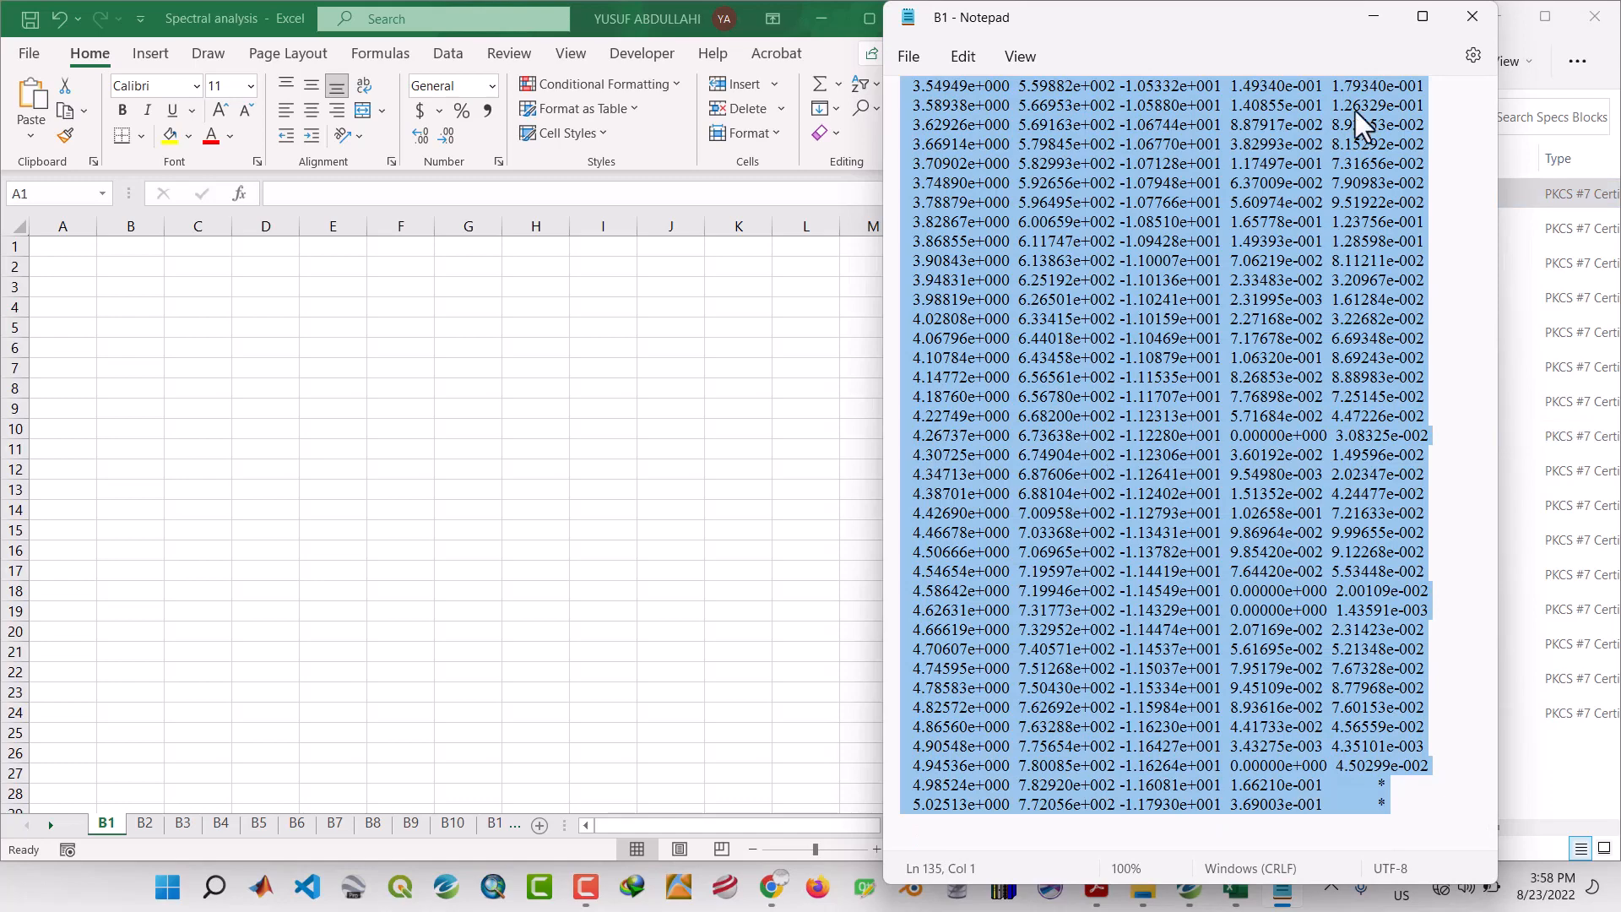
Minimize Notepad and paste the copied B1 spectrum text into worksheet B1 starting at cell A1.
left_click(1373, 16)
left_click(66, 252)
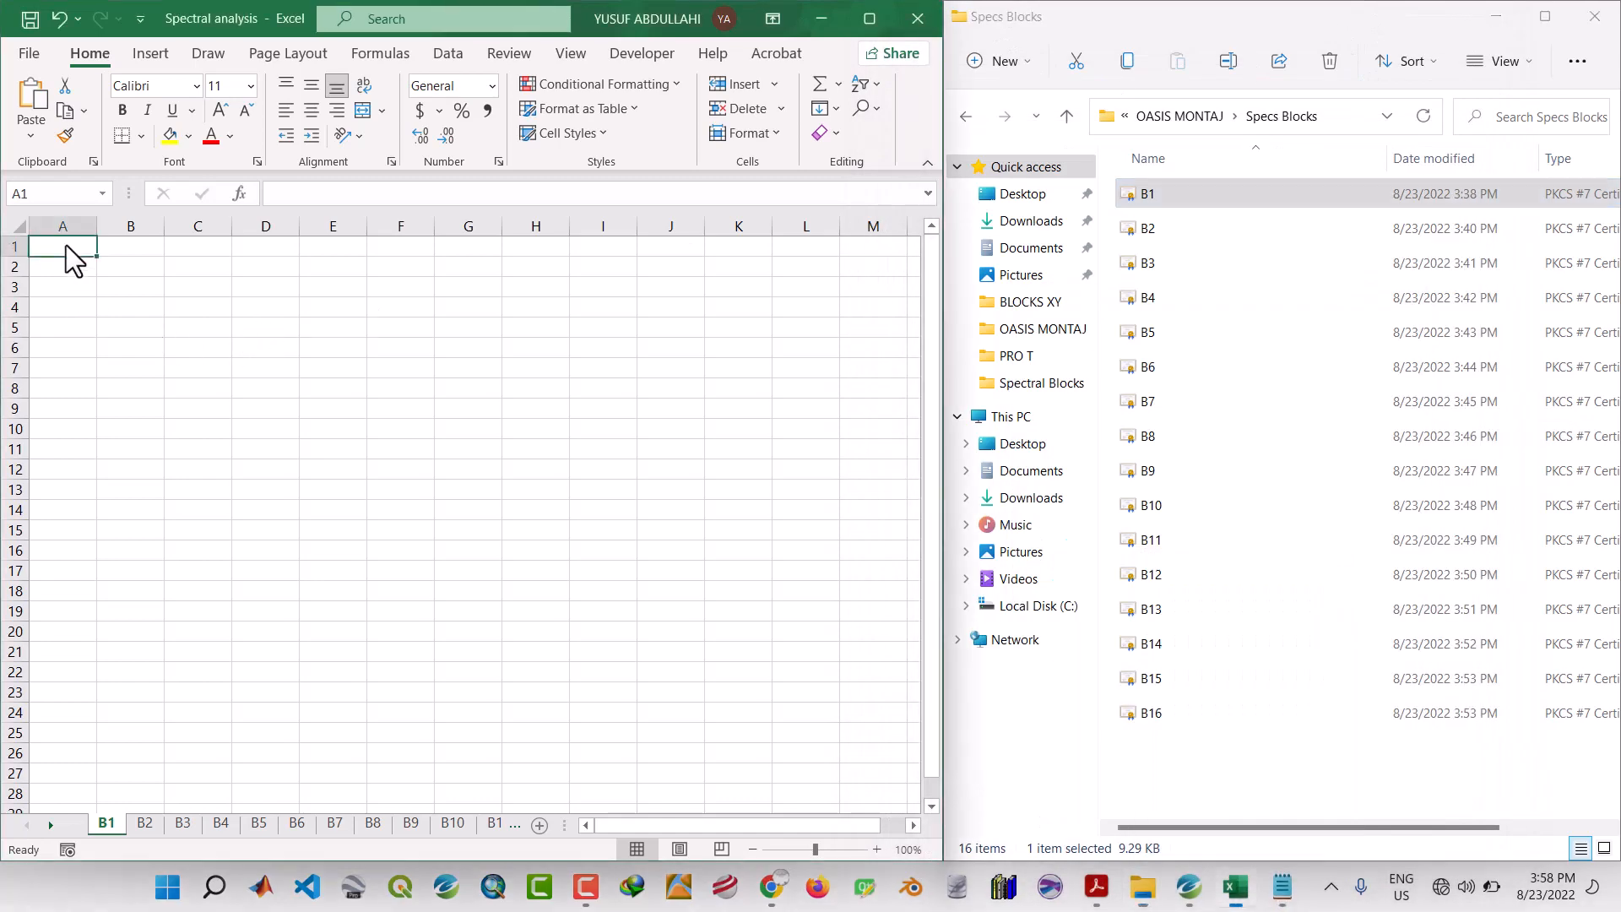
right_click(66, 244)
left_click(115, 351)
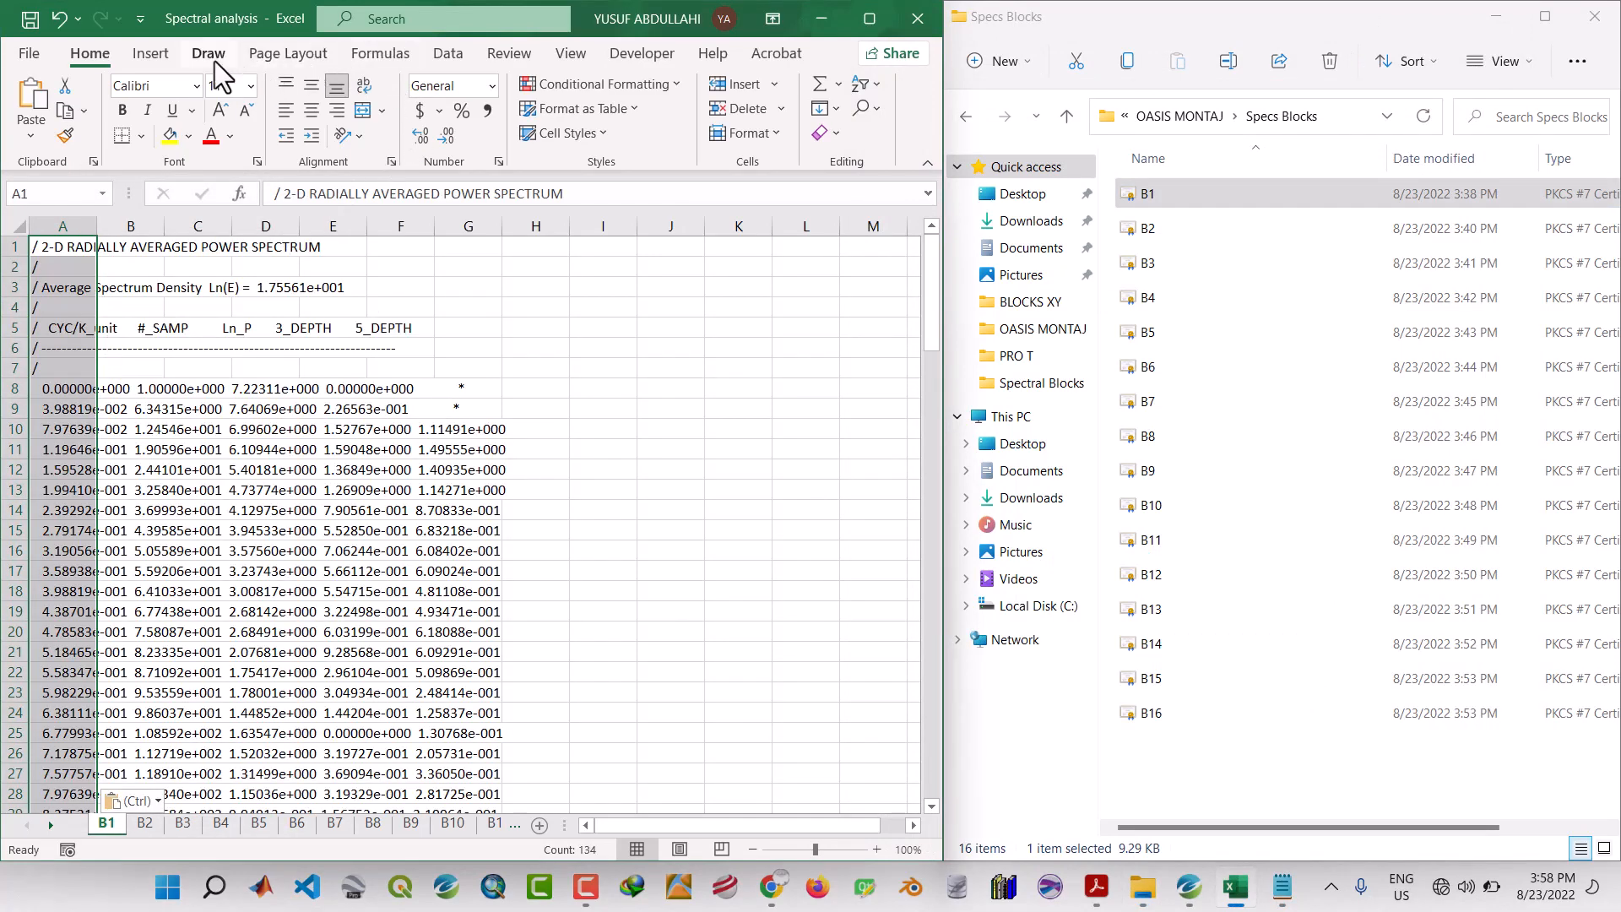
Split the pasted B1 spectrum text in column A into separate columns with Text to Columns, using fixed width and General format.
left_click(448, 58)
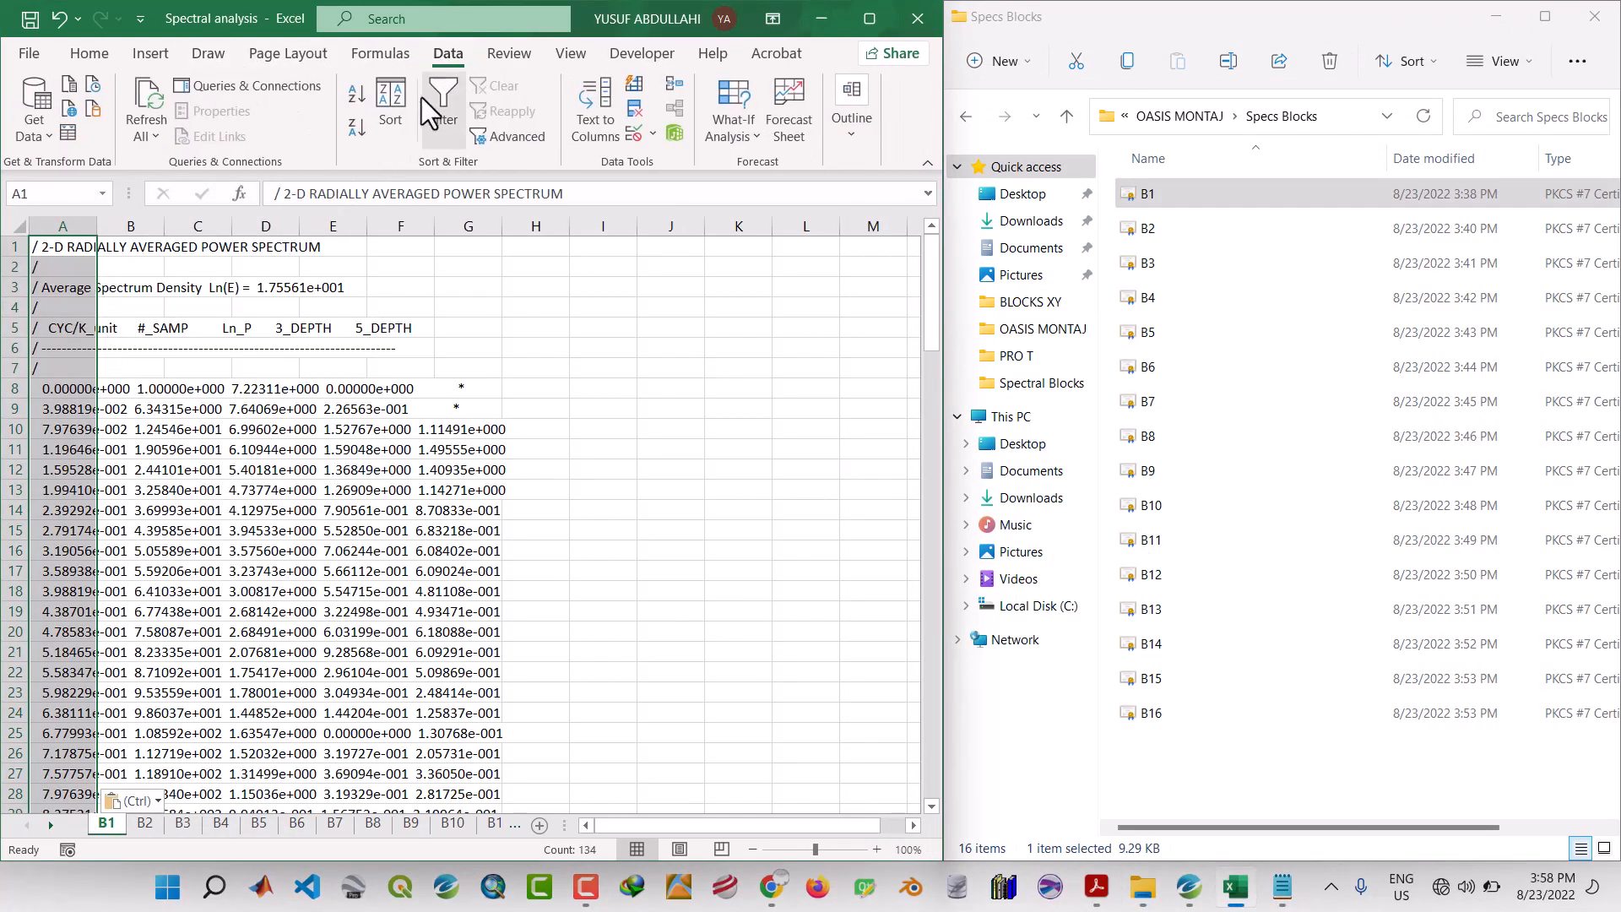
left_click(601, 98)
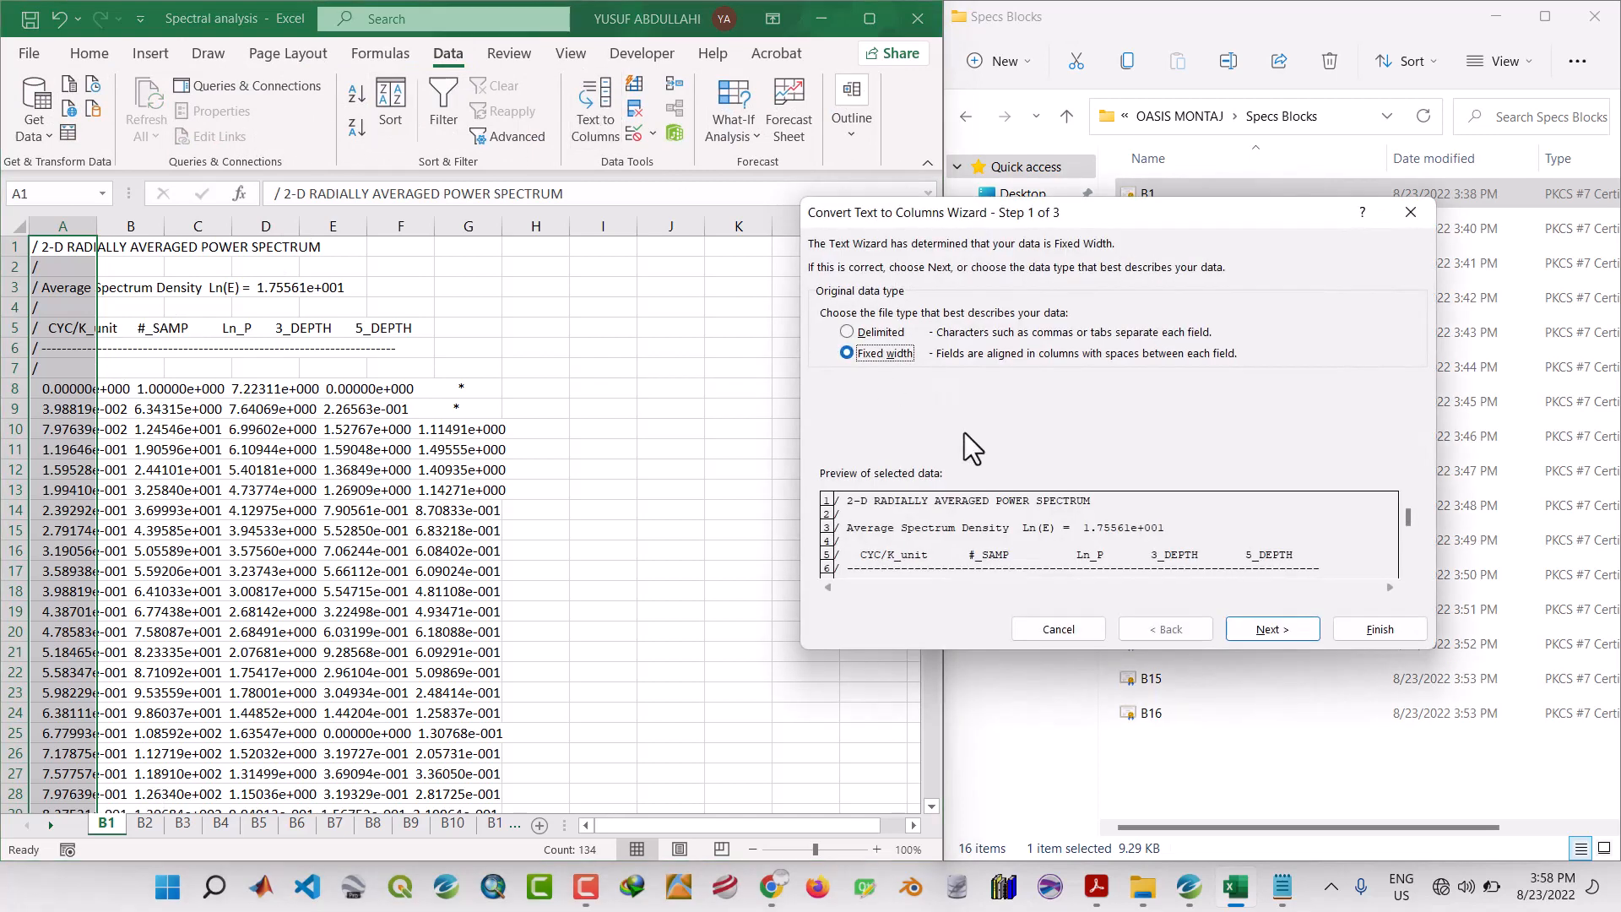
left_click(1271, 635)
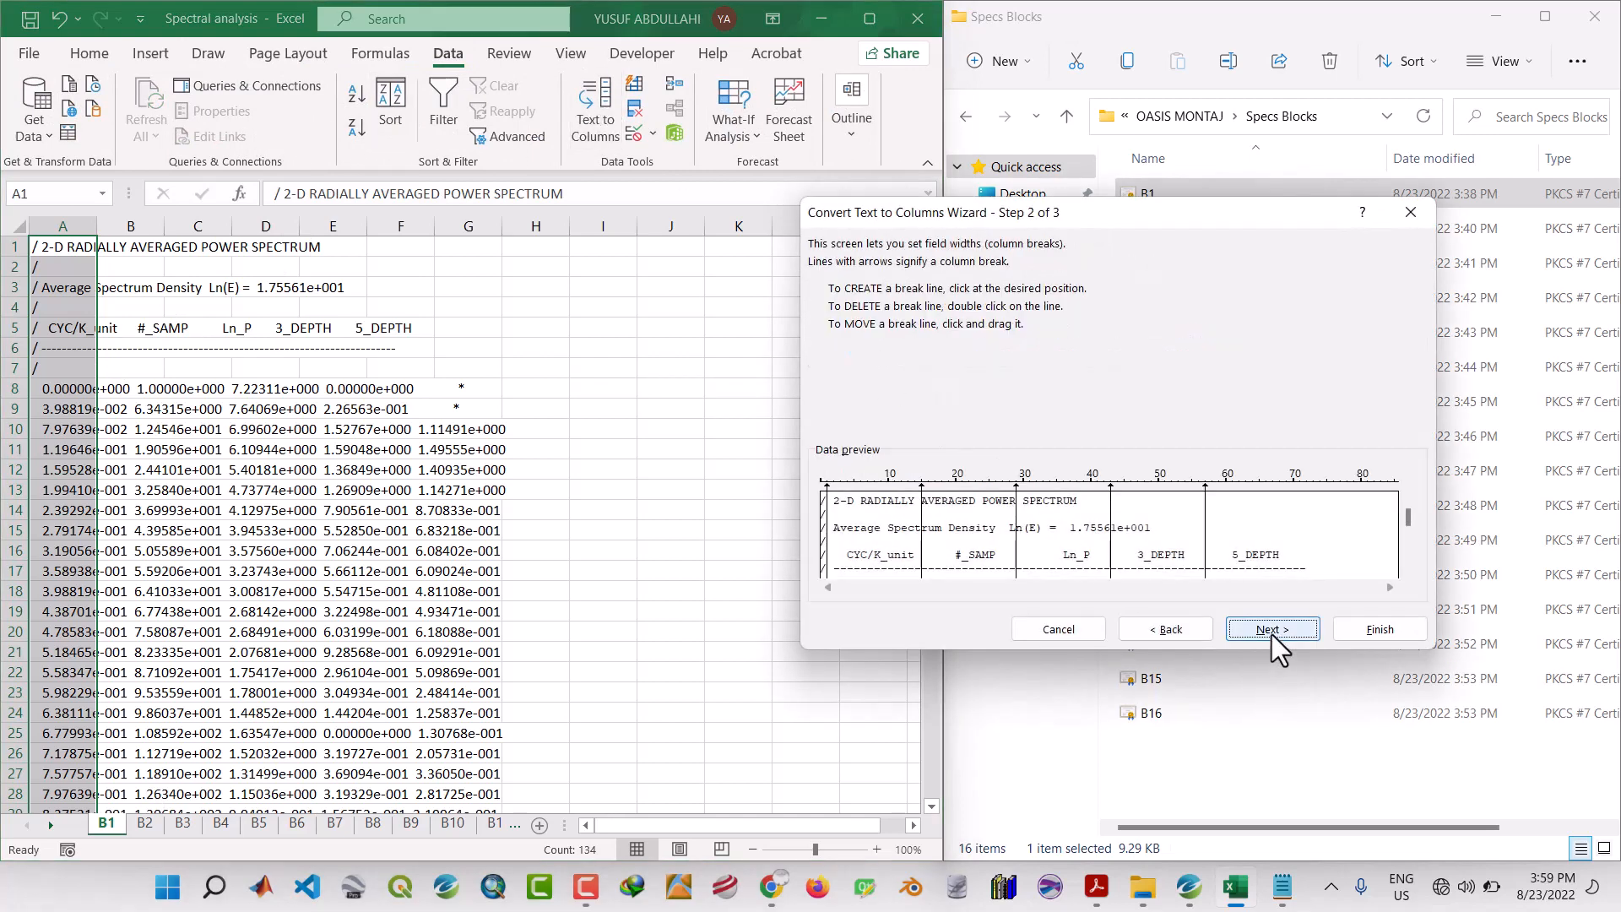
left_click(1271, 635)
left_click(1380, 629)
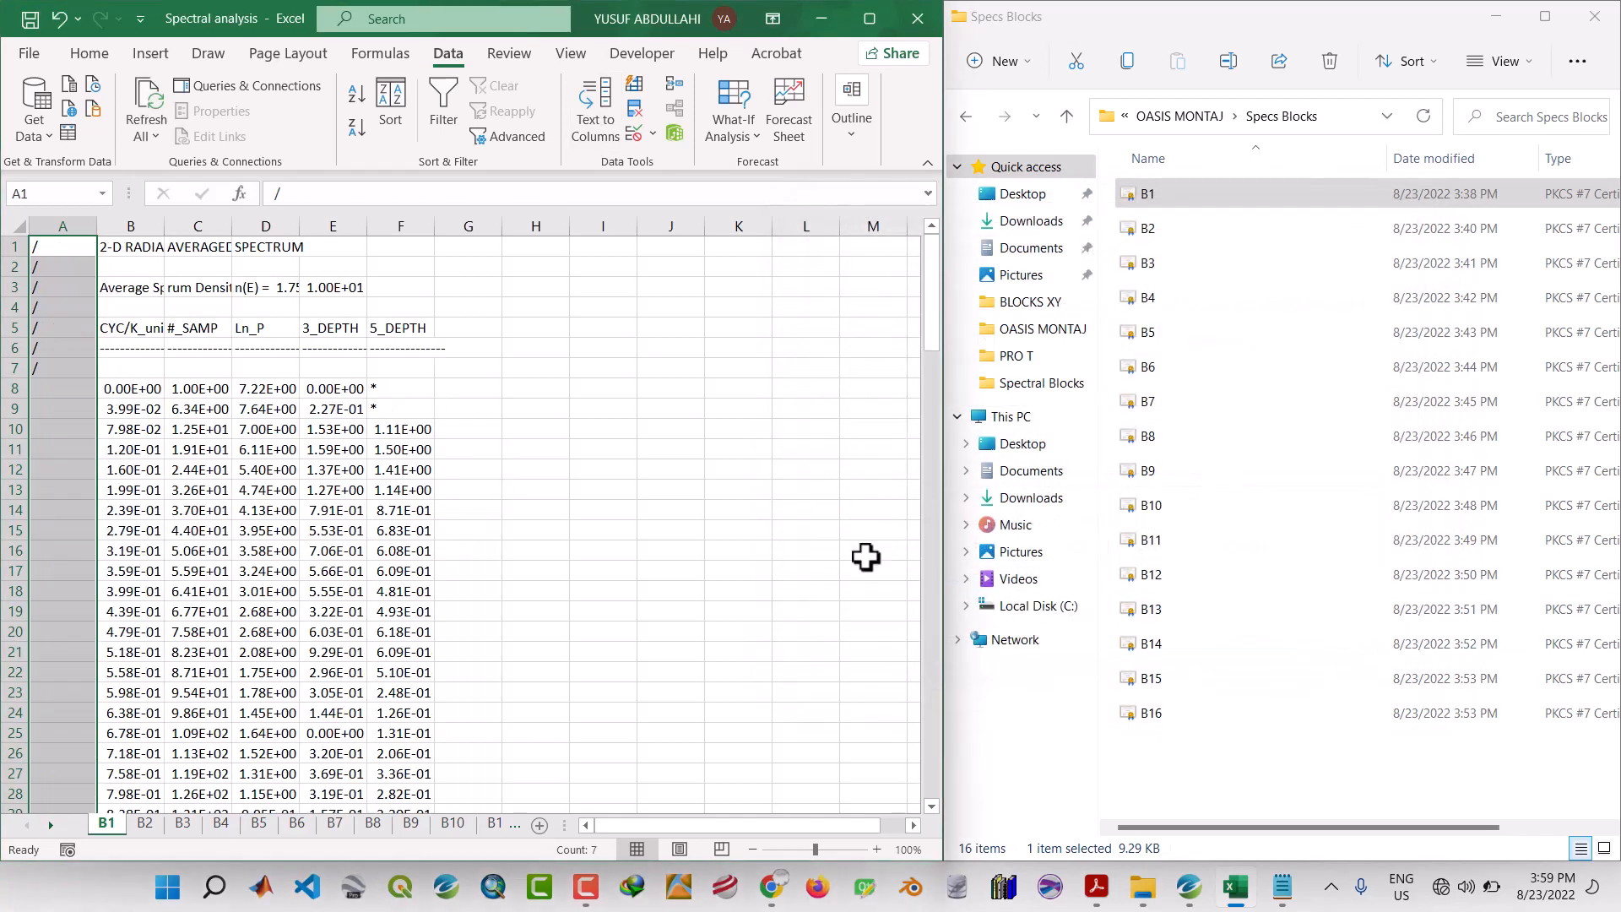
left_click(718, 529)
Switch to worksheet B2 and close the B1 Notepad window.
left_click(148, 827)
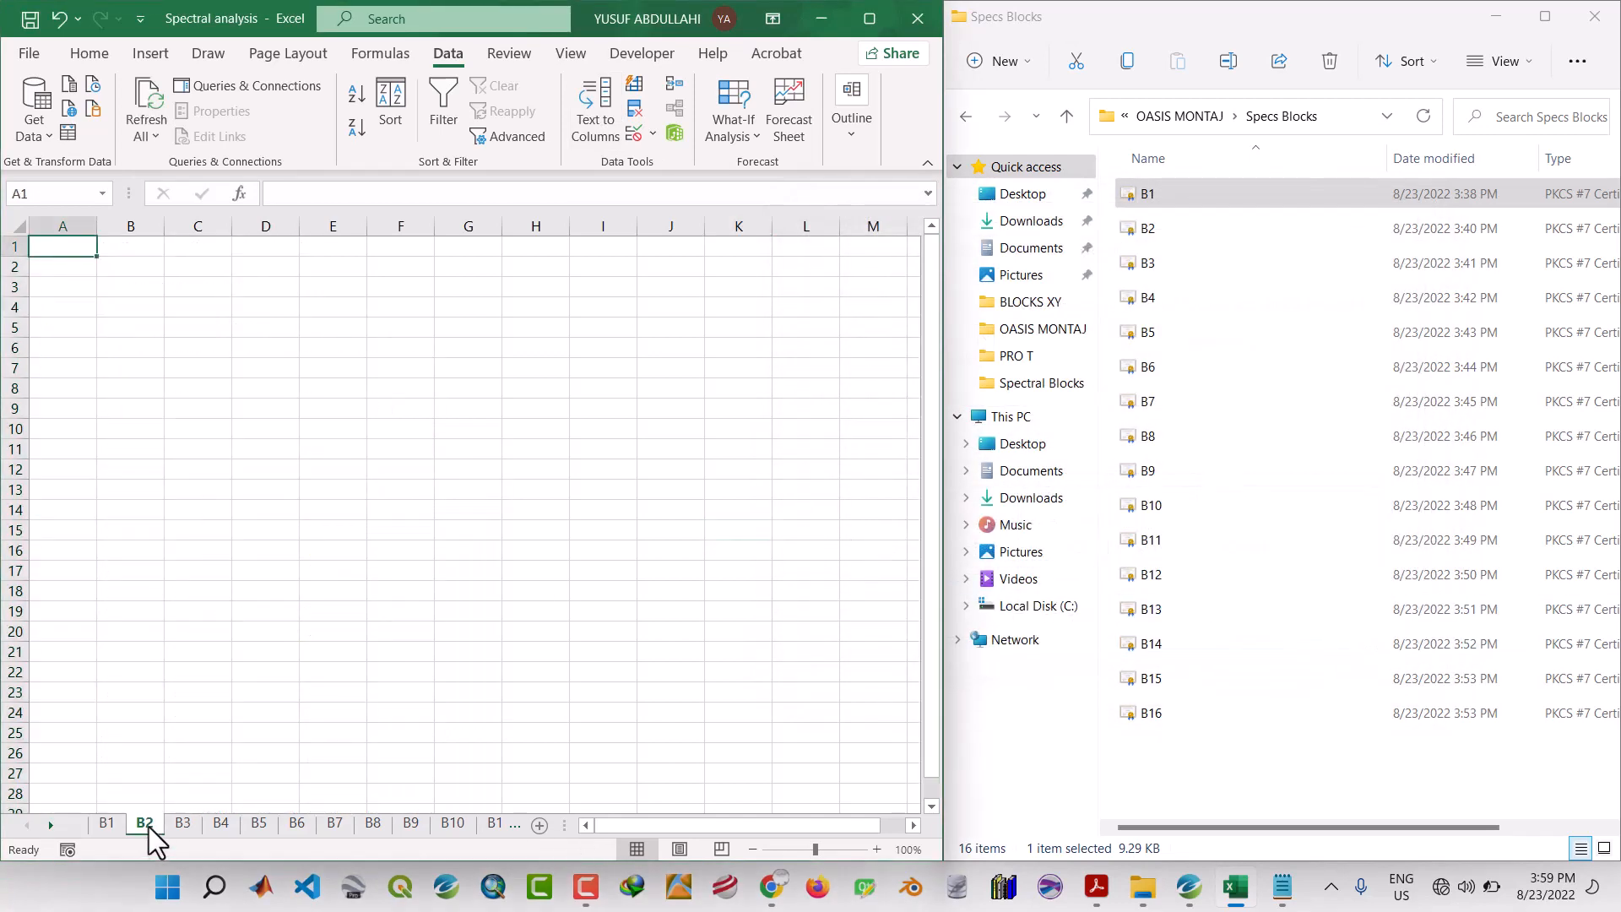
left_click(1284, 885)
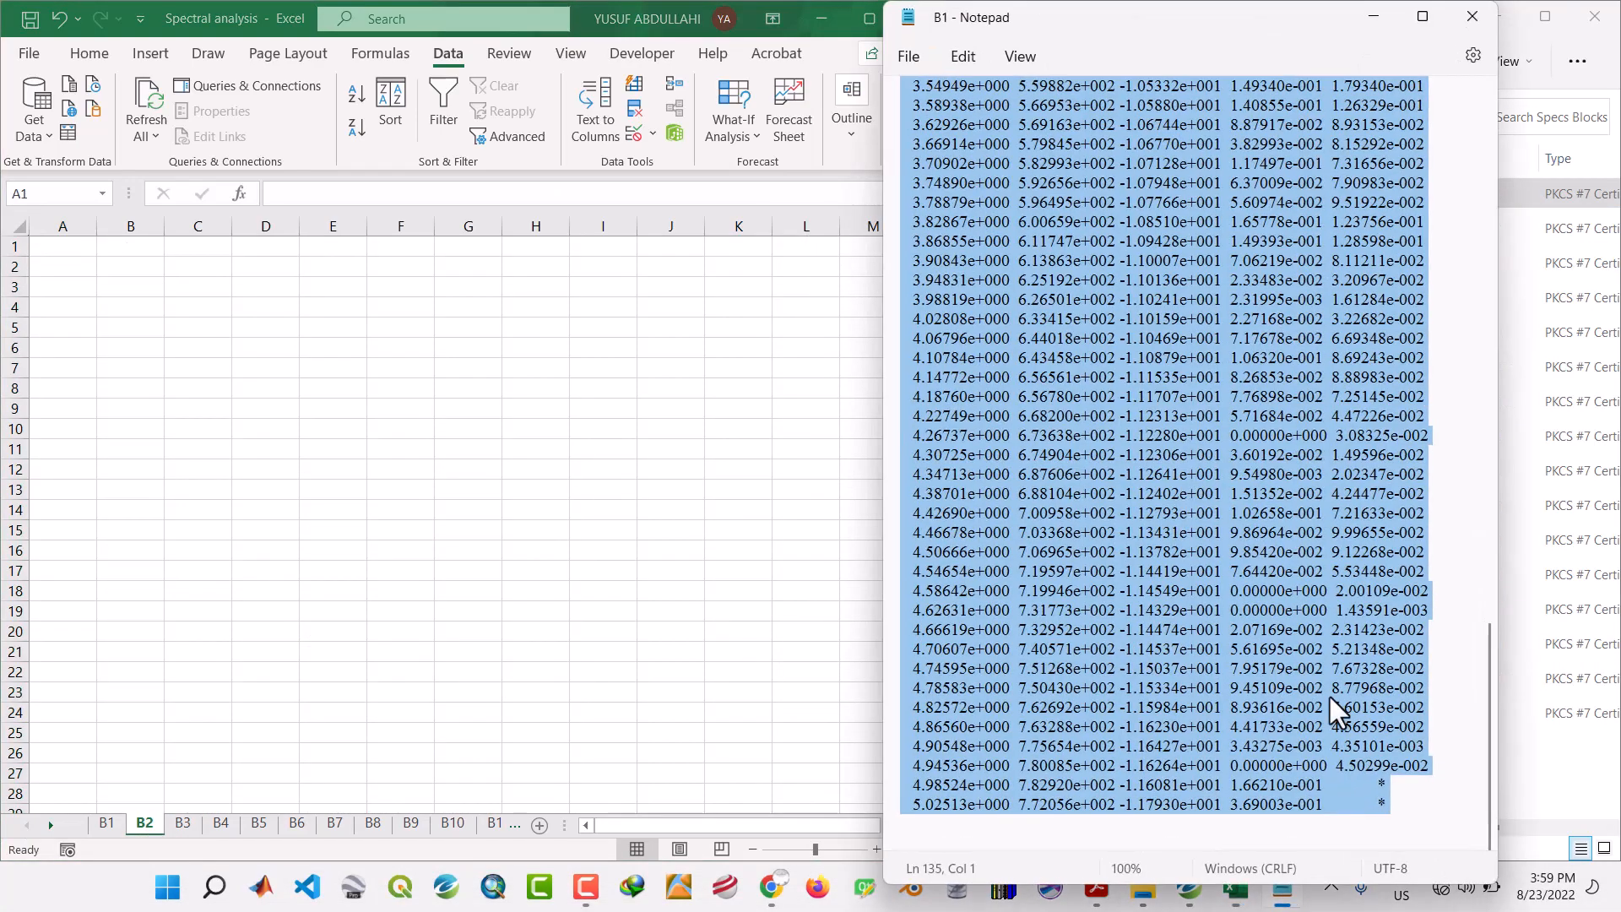
left_click(1479, 14)
Open the B2 file from the Specs Blocks folder in Notepad, copy all its text and minimize Notepad.
left_click(1147, 233)
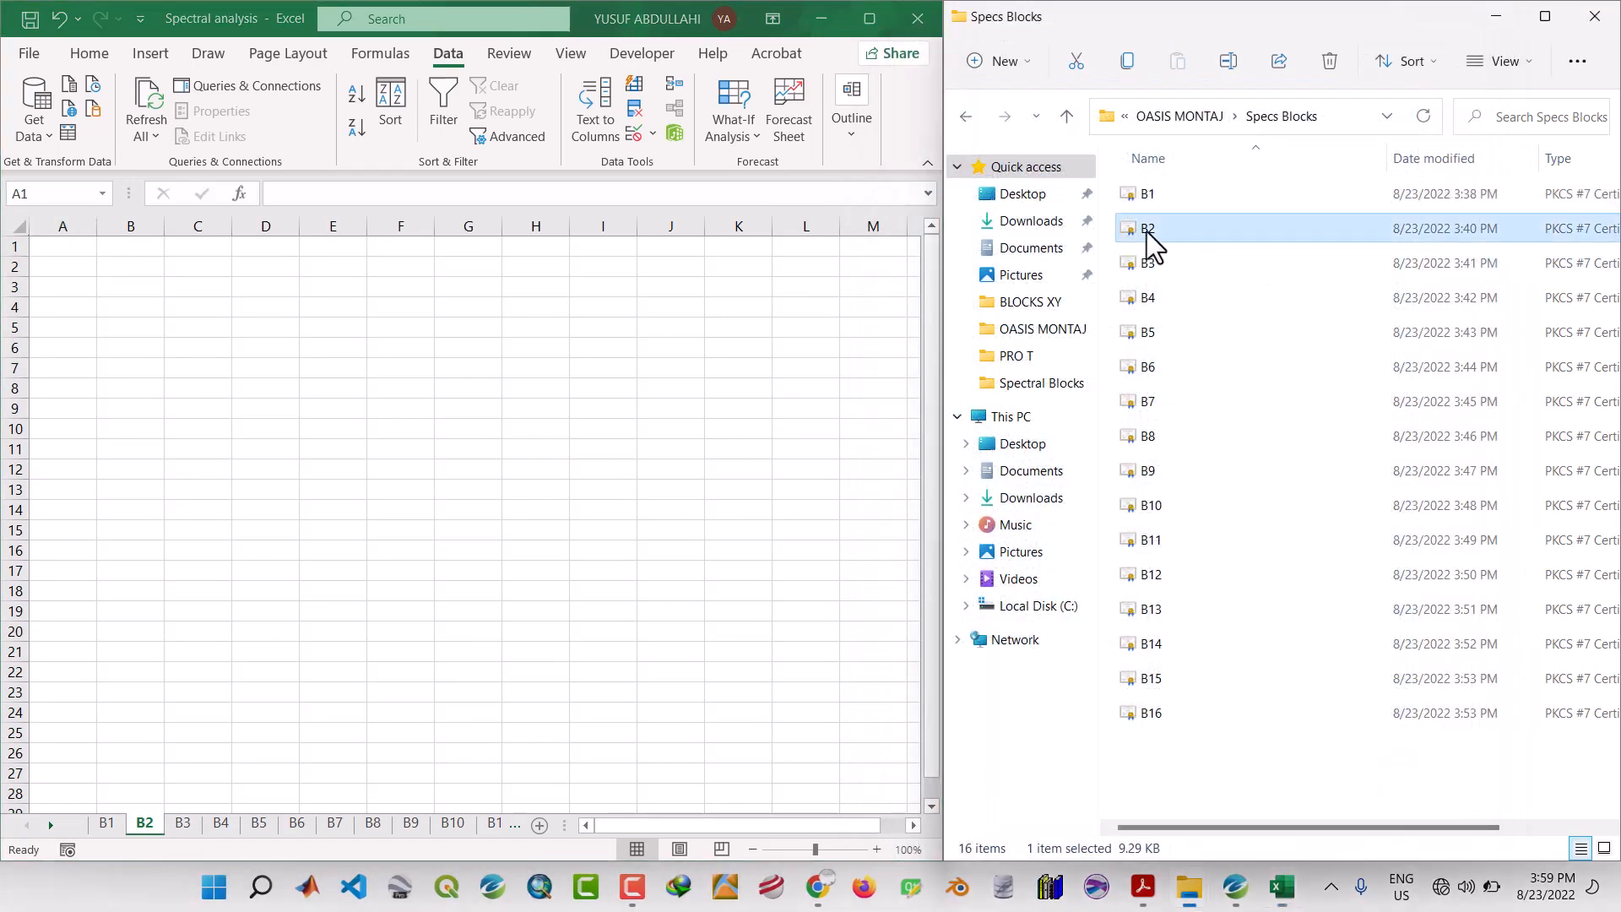
right_click(1152, 245)
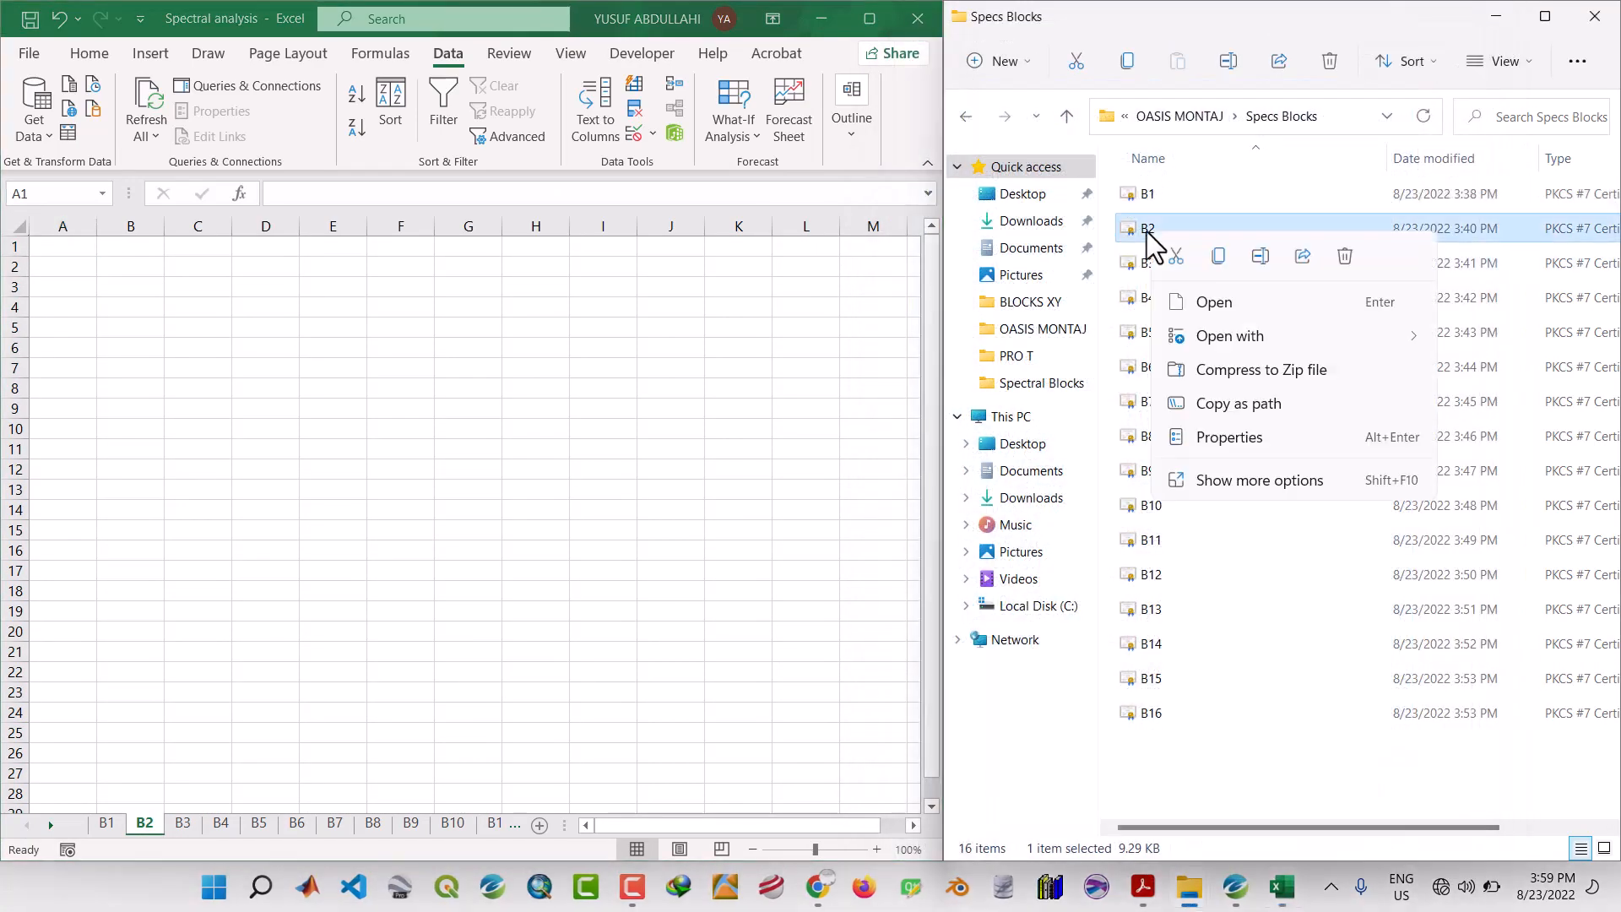
mouse_move(1266, 341)
left_click(1270, 374)
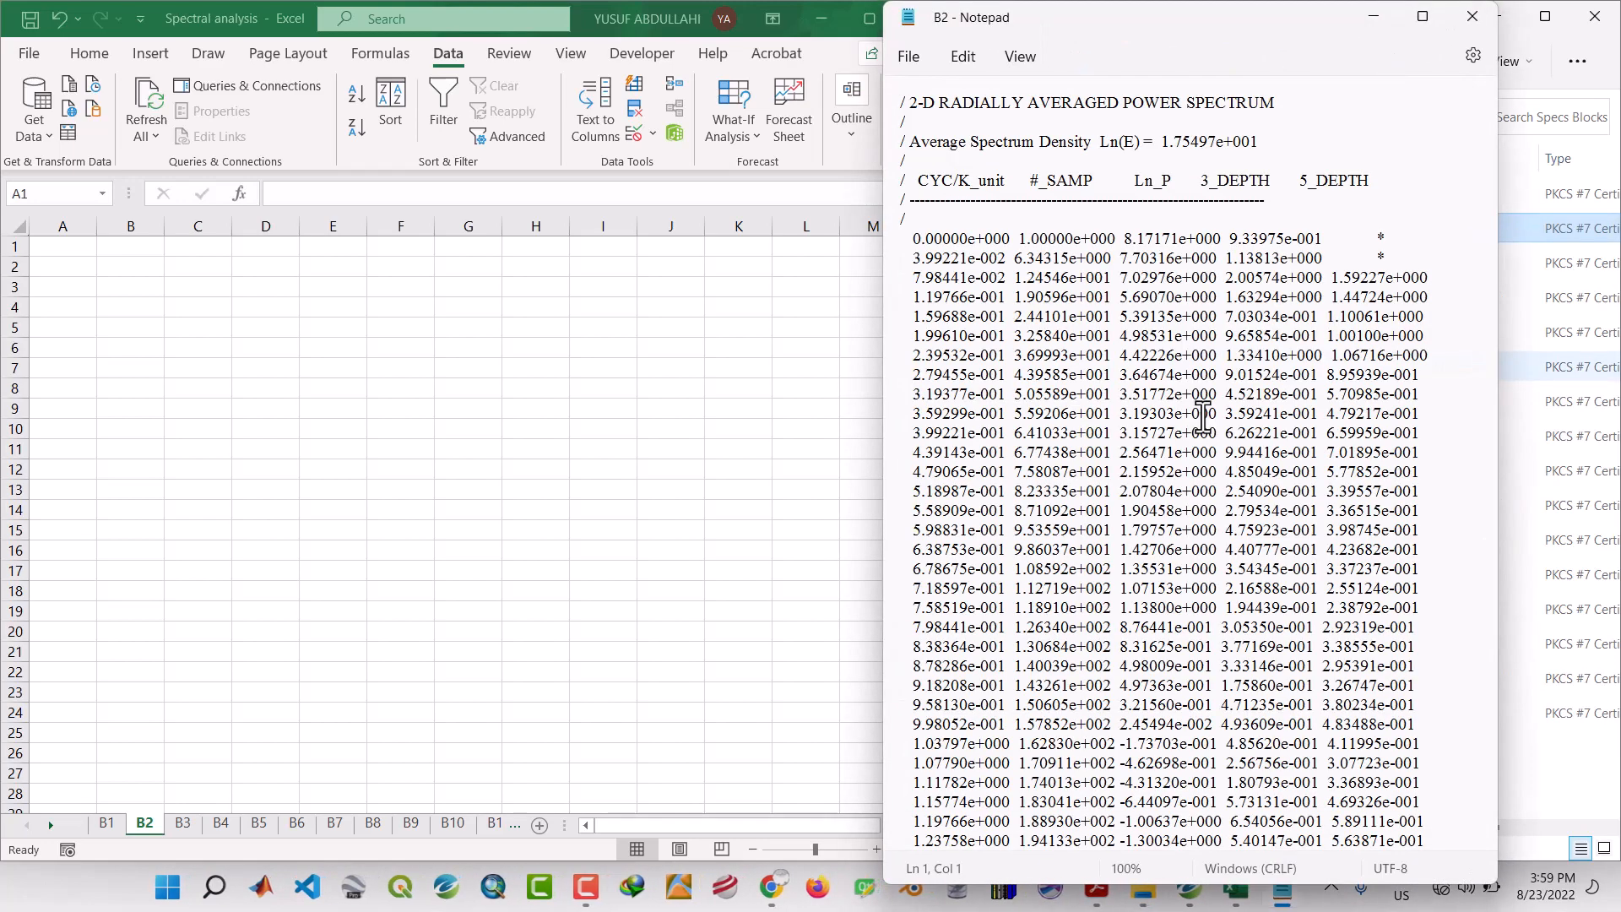
key("ctrl+a")
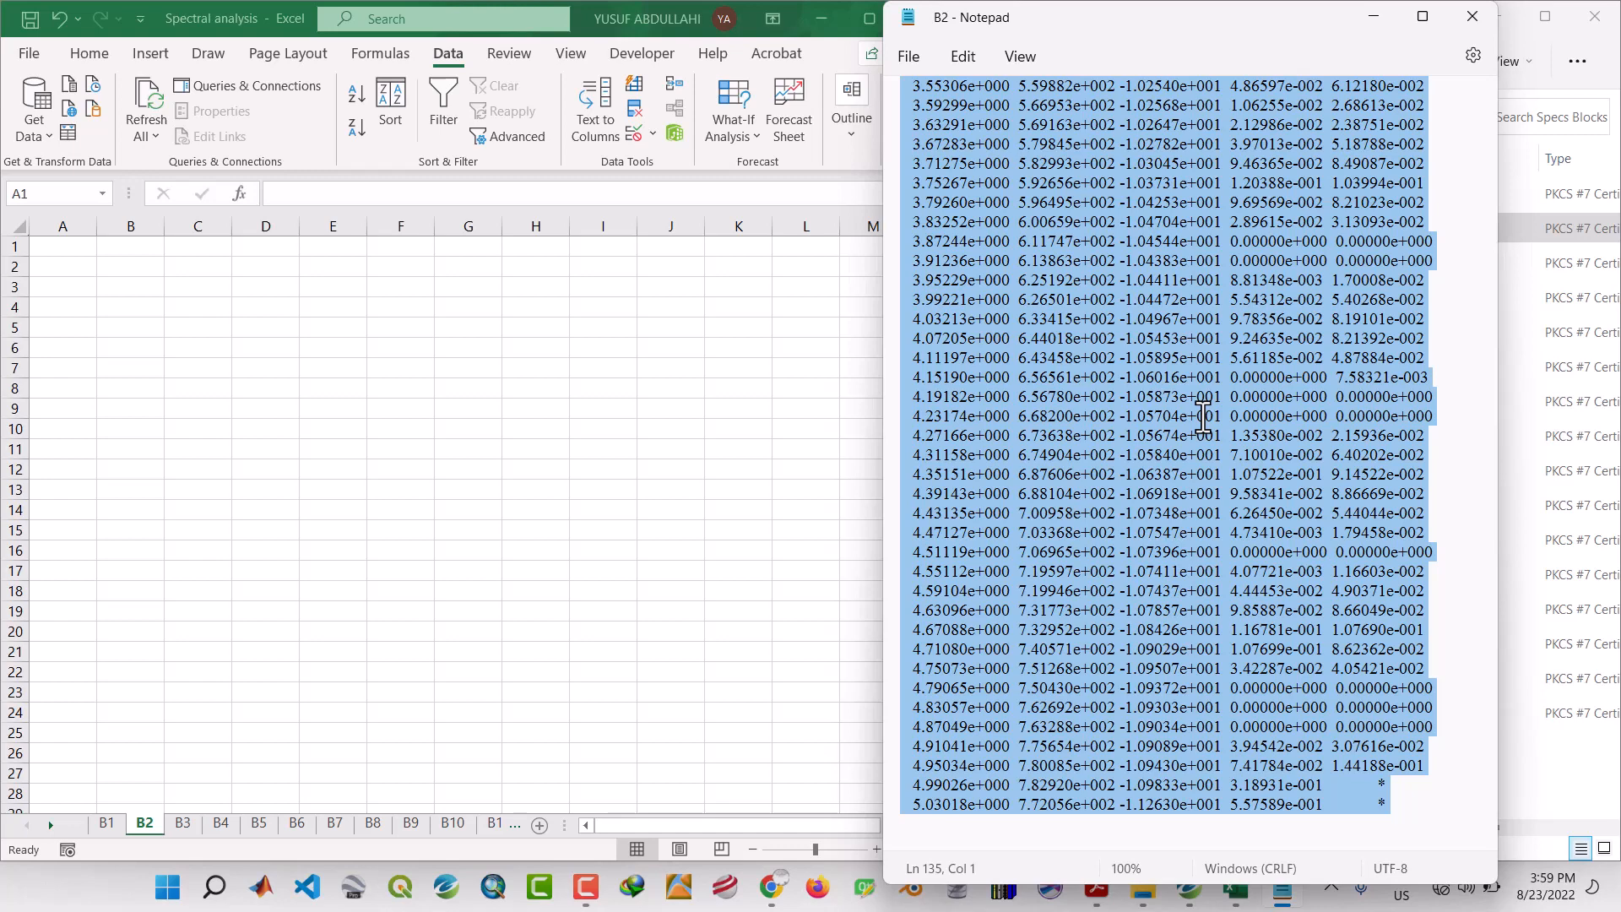
left_click(1376, 18)
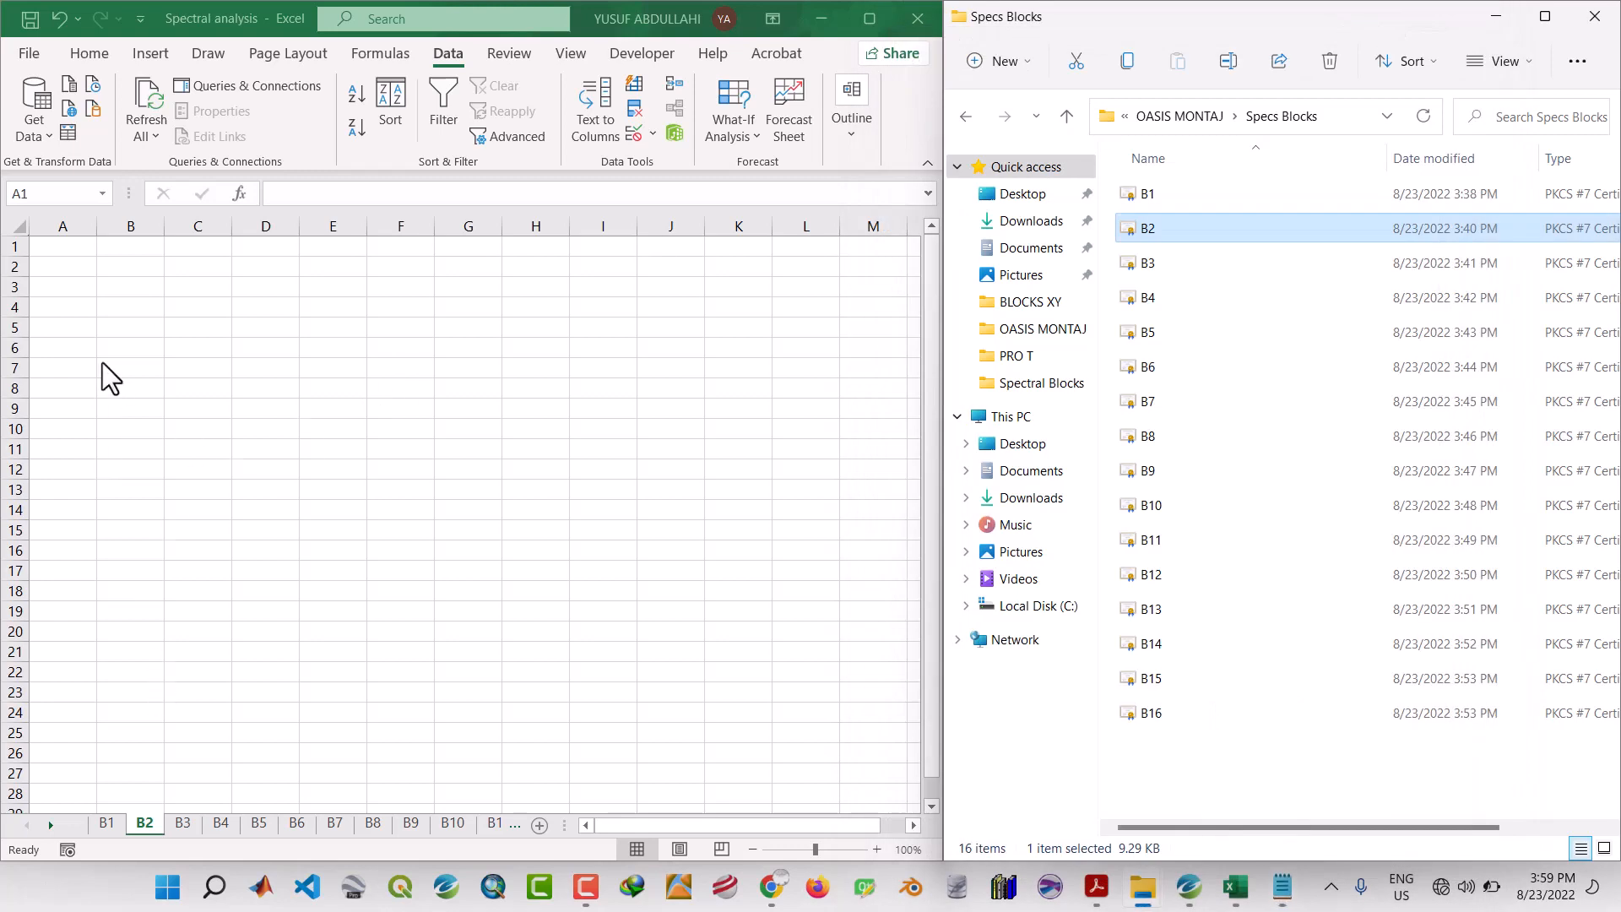
Paste the copied B2 spectrum text into worksheet B2 at cell A1 and split it into fixed-width columns with Text to Columns.
left_click(78, 248)
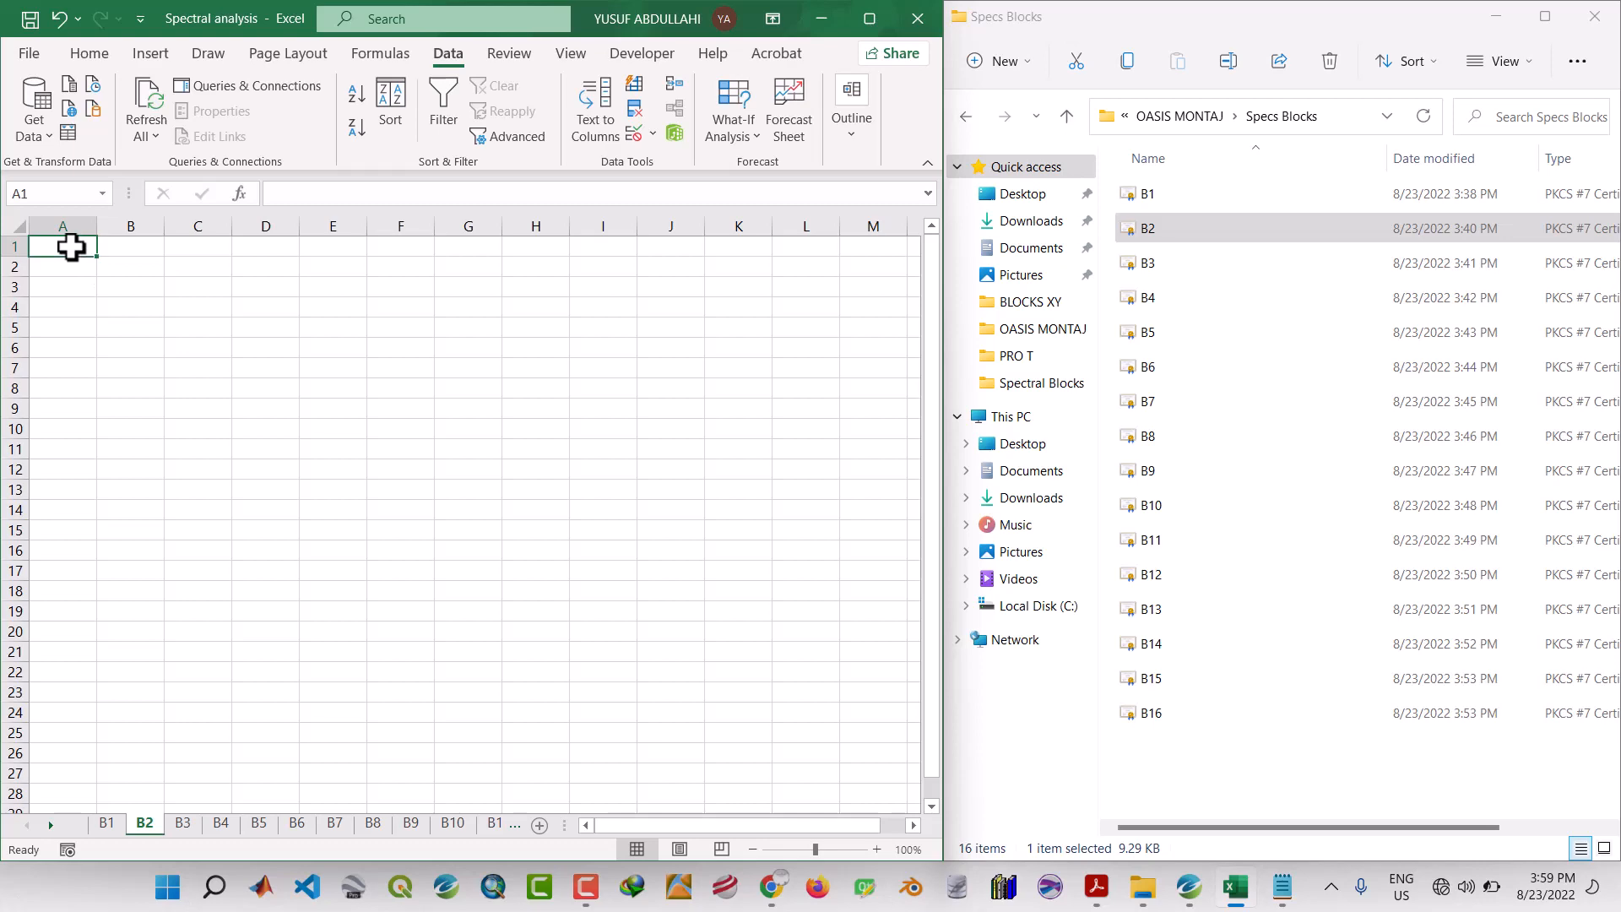
key("ctrl+v")
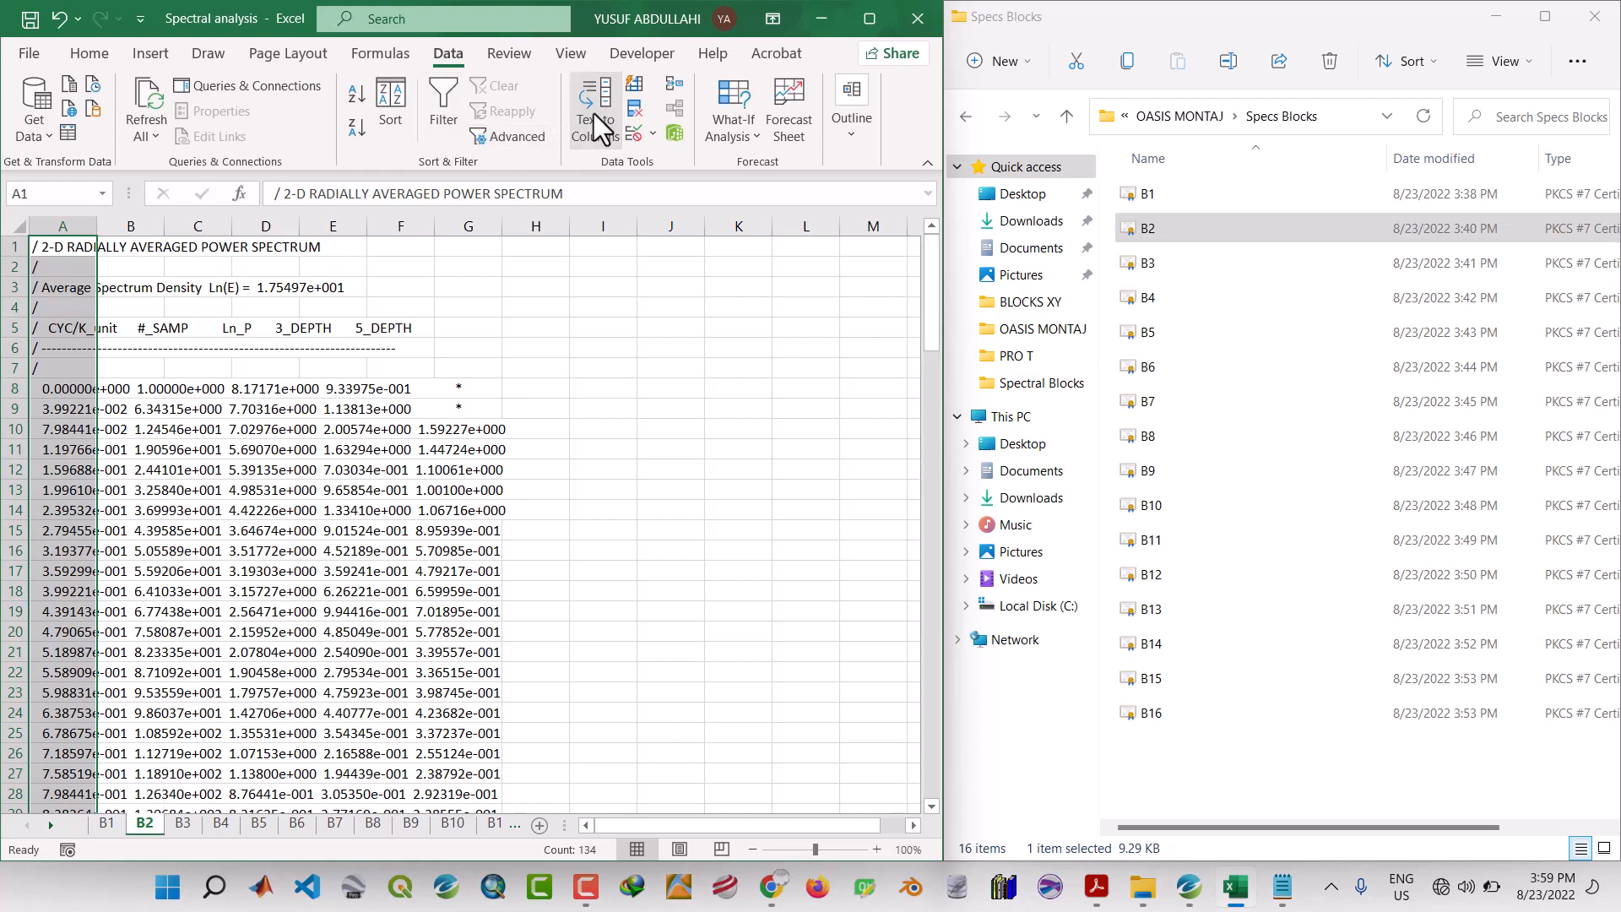
left_click(594, 113)
left_click(1283, 636)
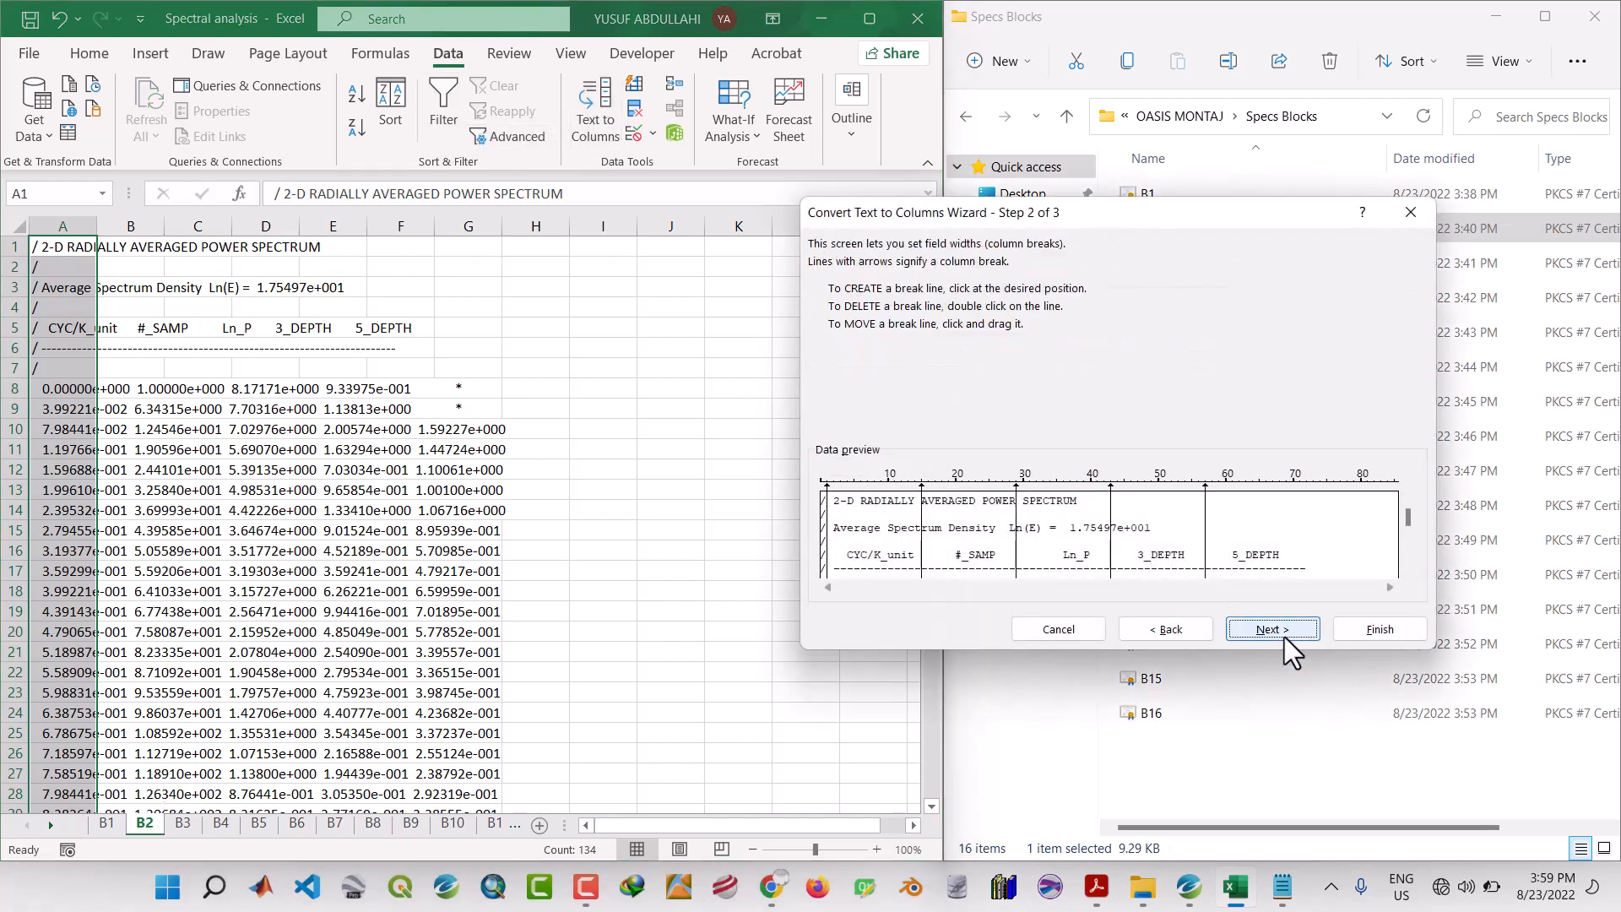
left_click(1284, 636)
left_click(1381, 635)
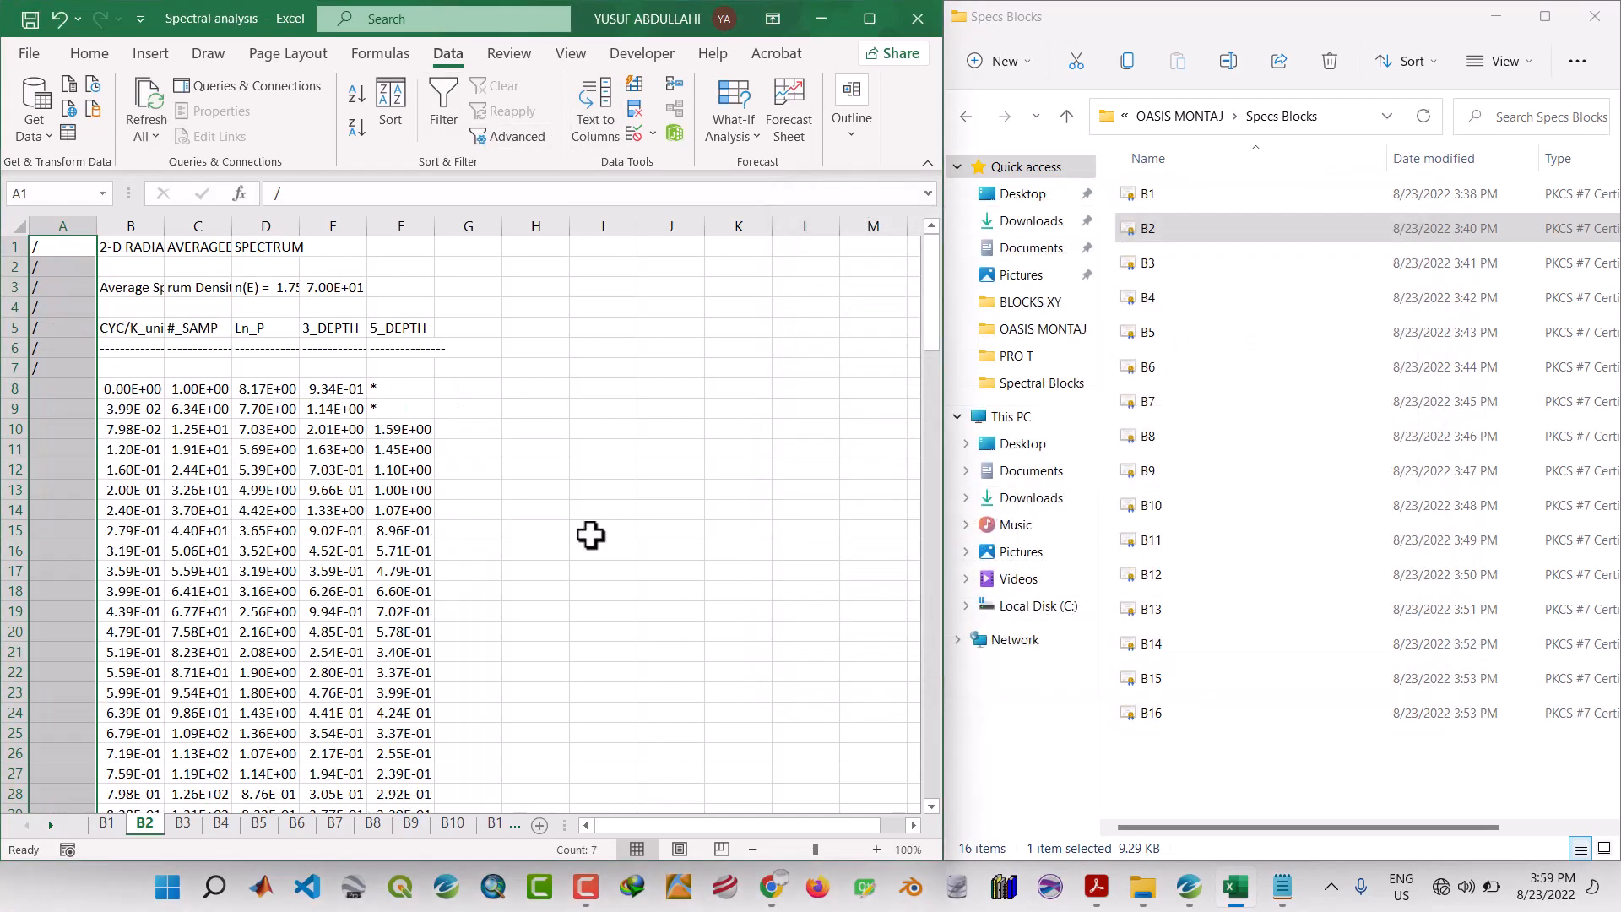
left_click(587, 532)
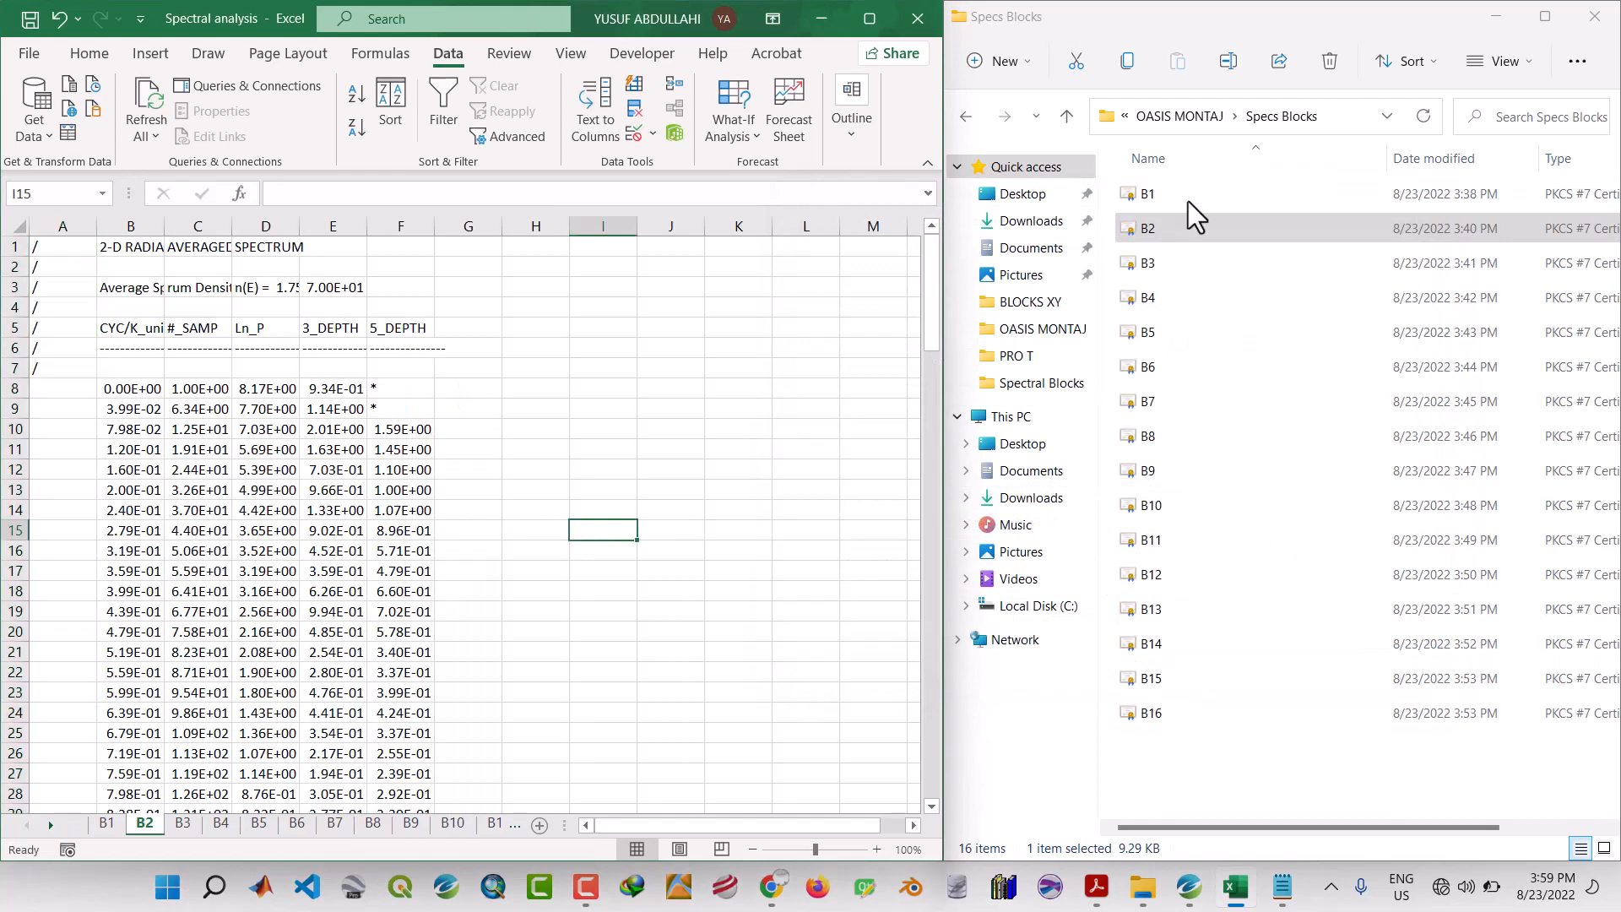
Open the B3 file from the Specs Blocks folder in Notepad, copy all its text and minimize Notepad.
left_click(1146, 277)
right_click(1144, 272)
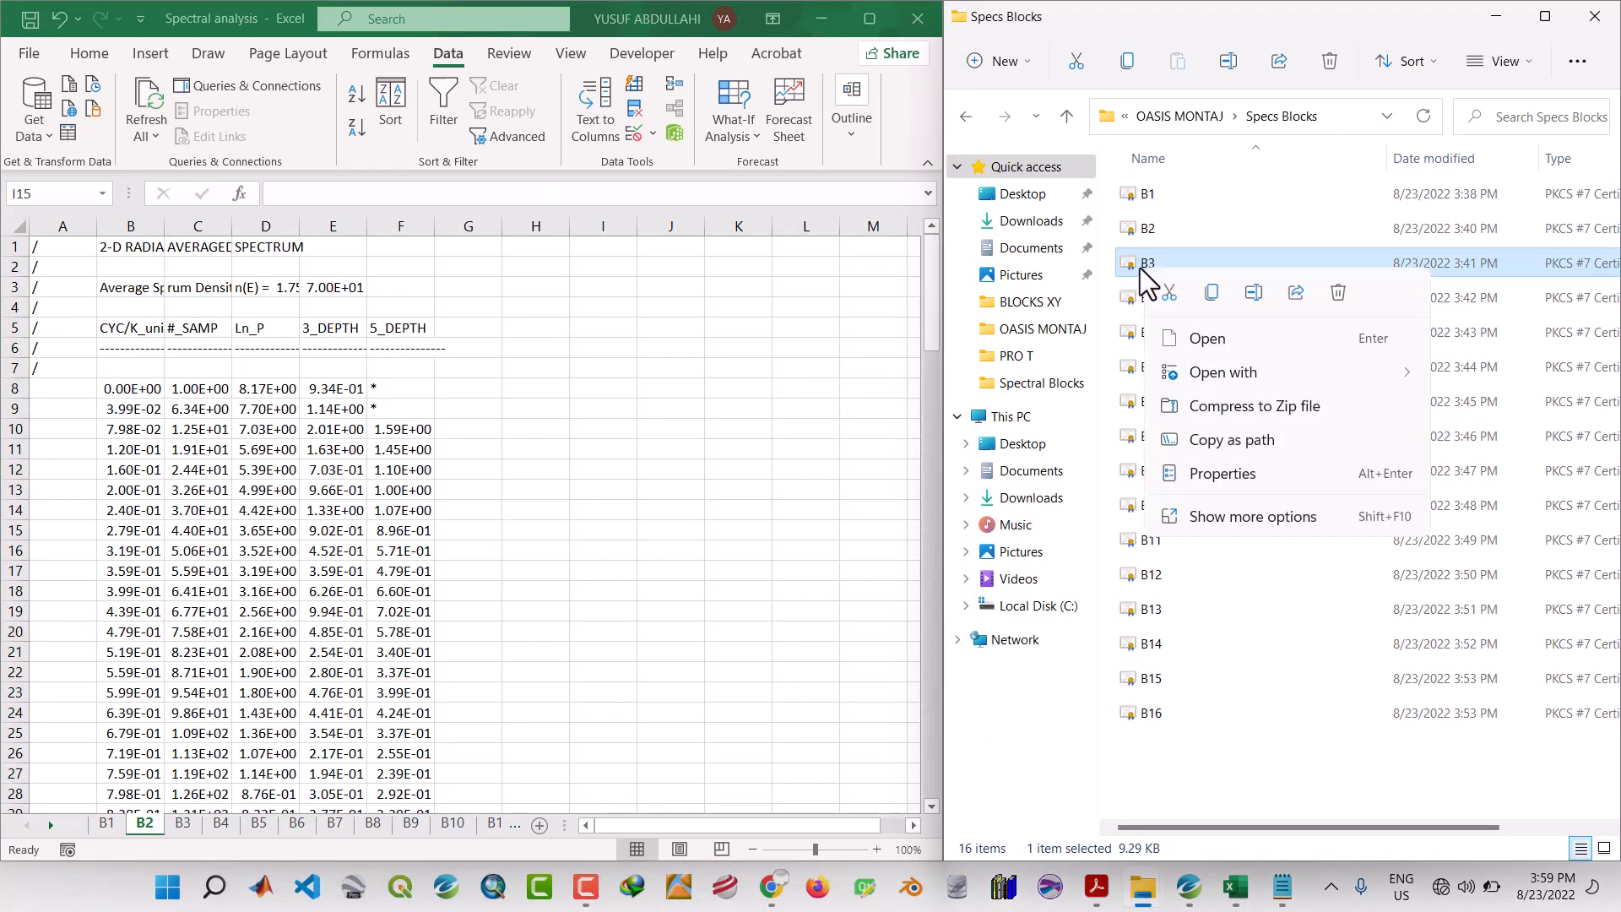
mouse_move(1230, 372)
left_click(1329, 411)
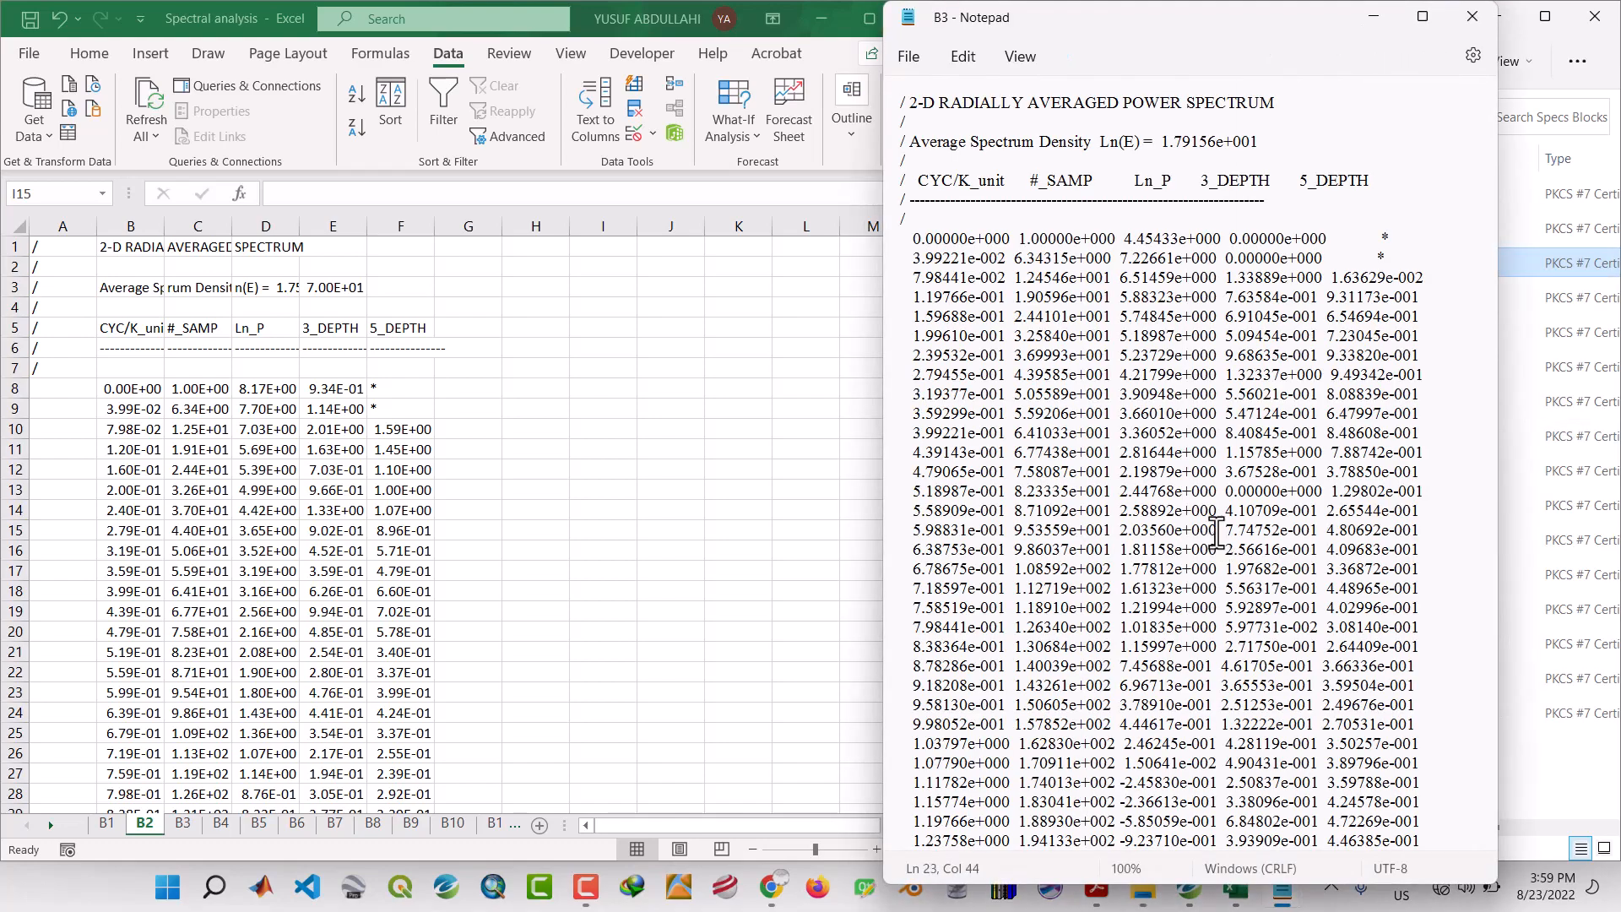
key("ctrl+a")
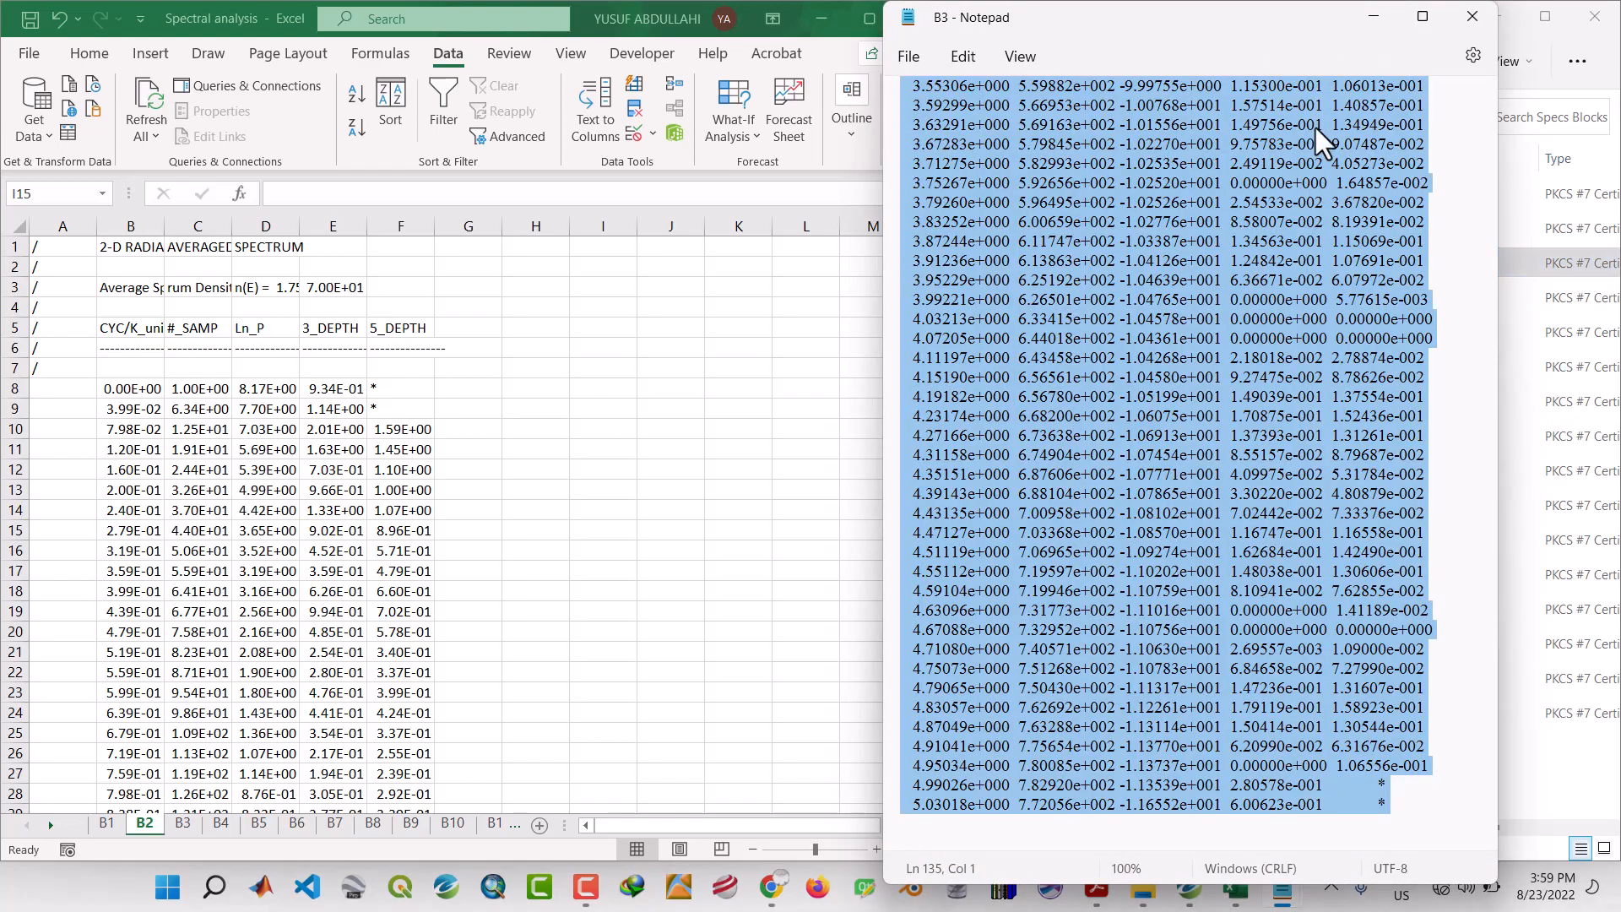
left_click(1373, 17)
Paste the copied B3 spectrum text into worksheet B3 starting at cell A1.
left_click(202, 831)
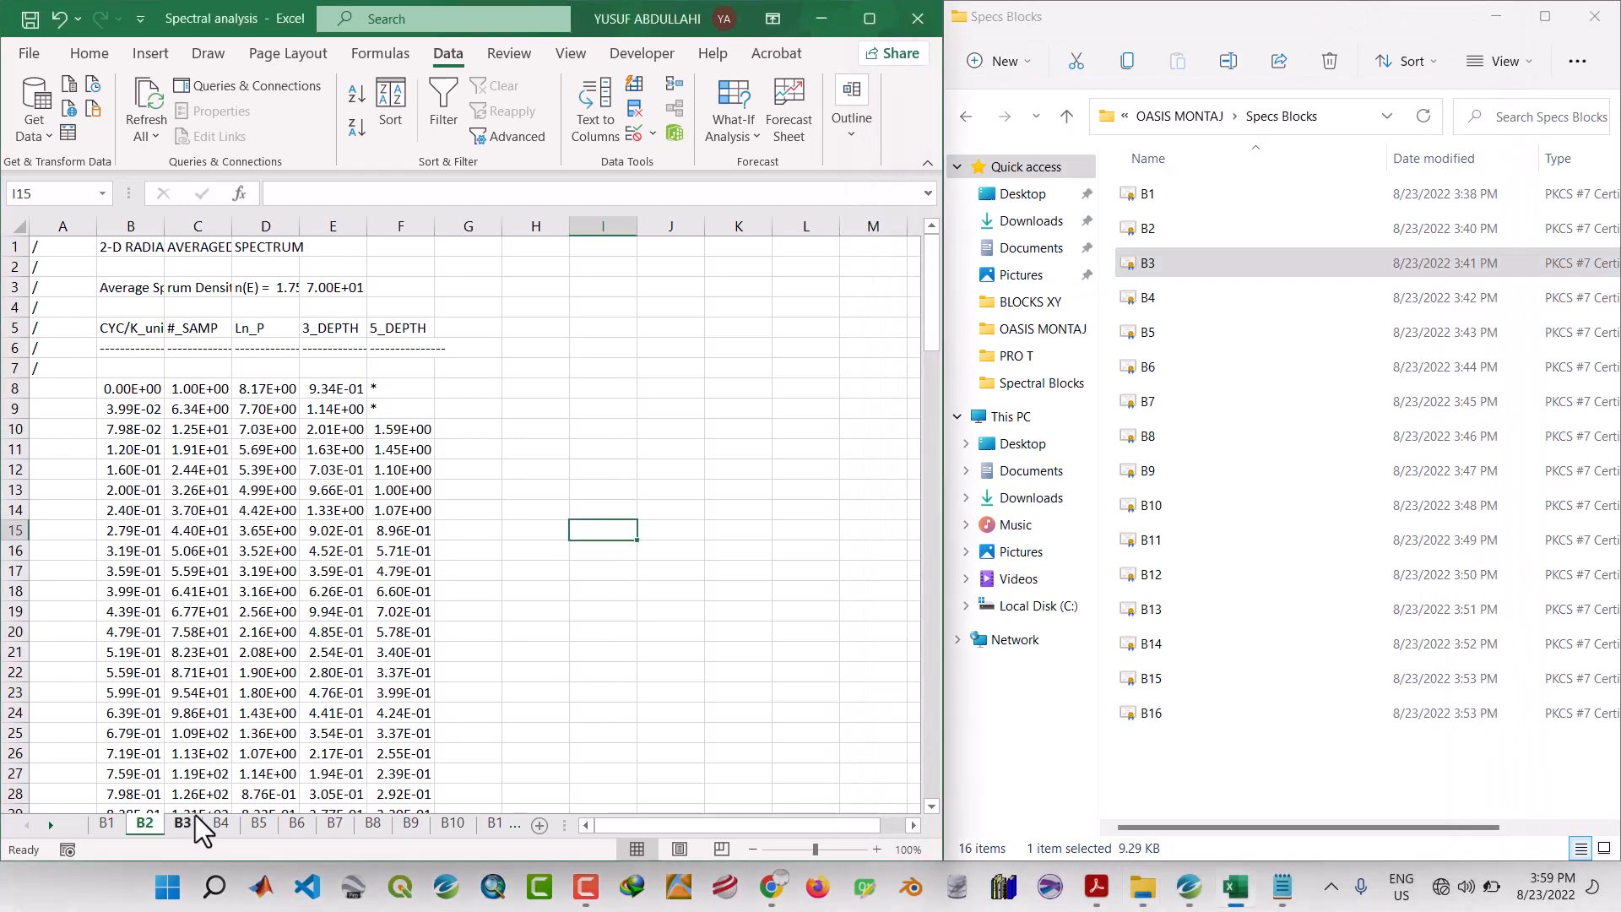
left_click(182, 833)
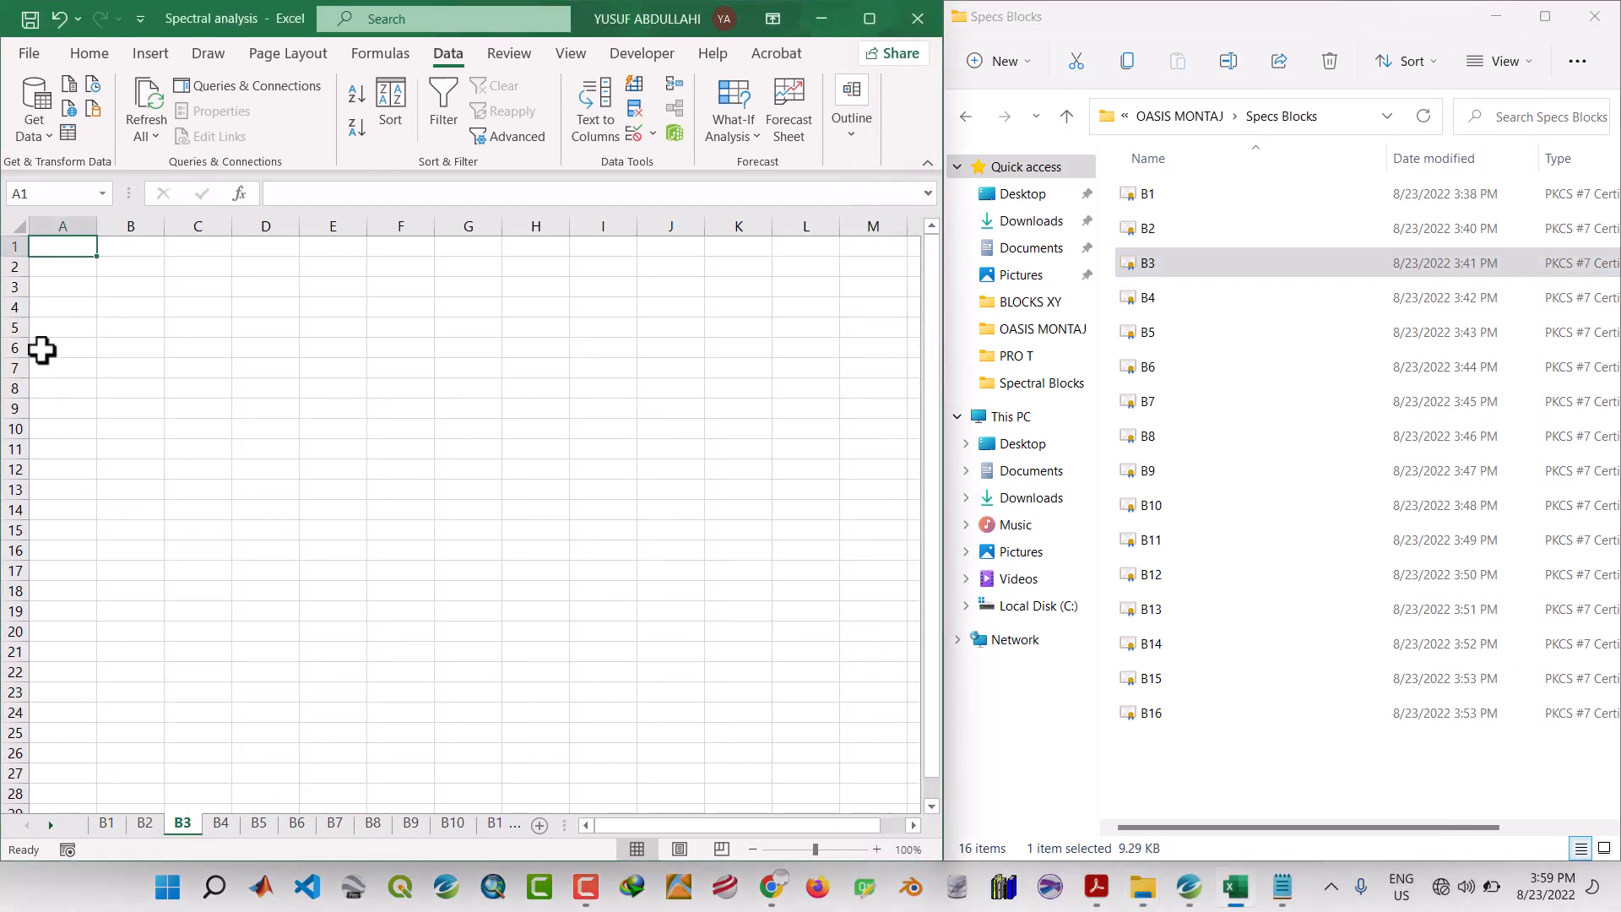
right_click(66, 247)
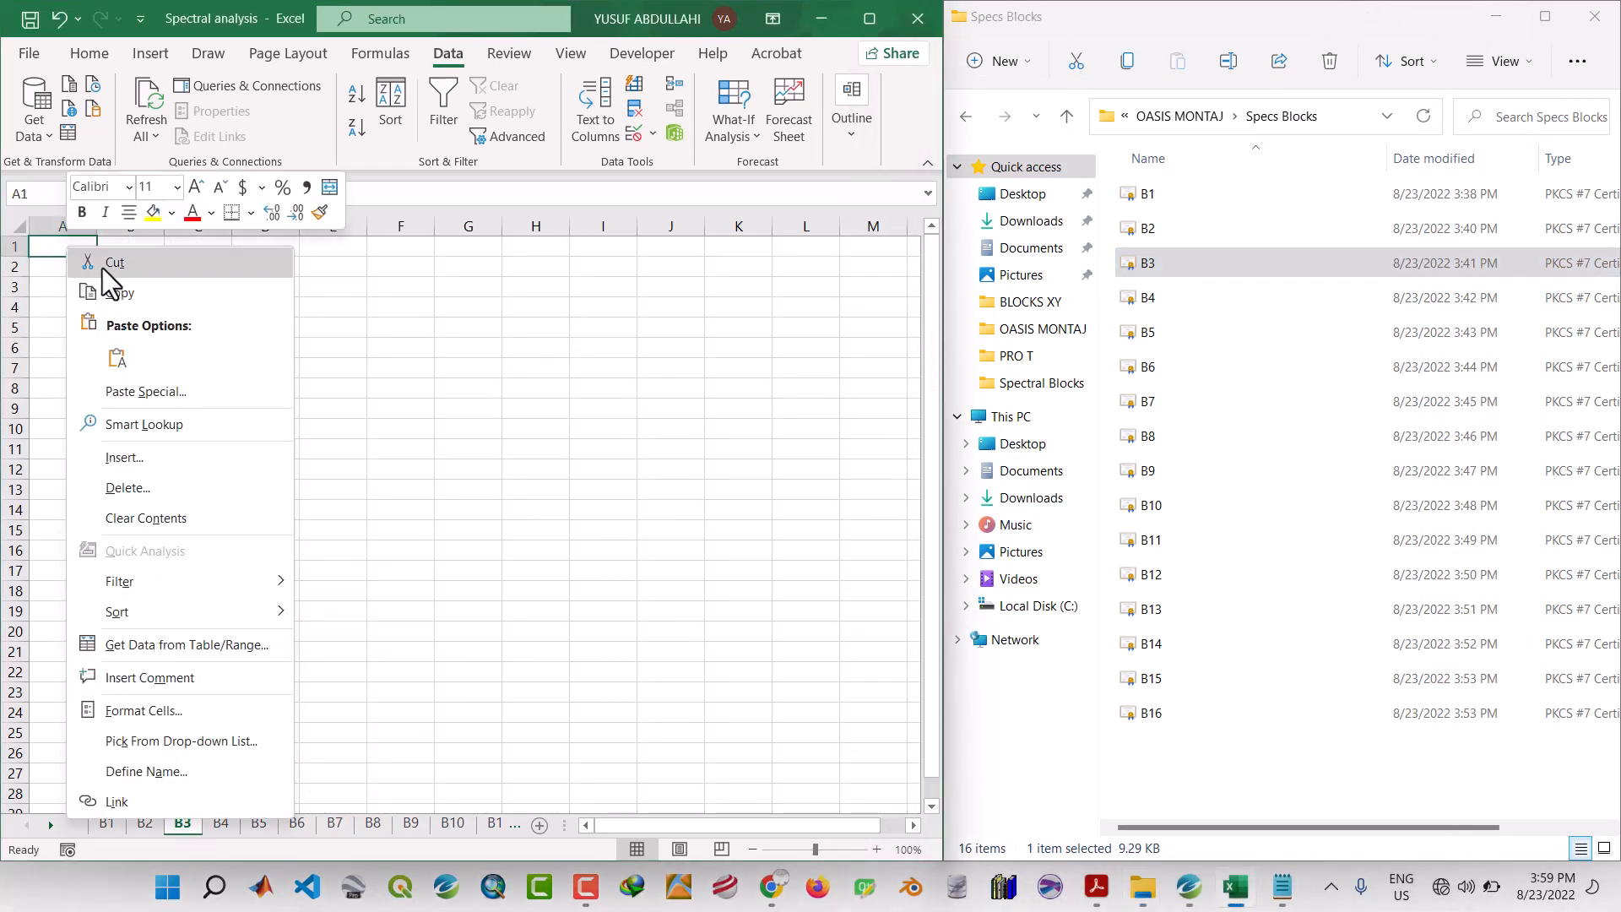
left_click(117, 359)
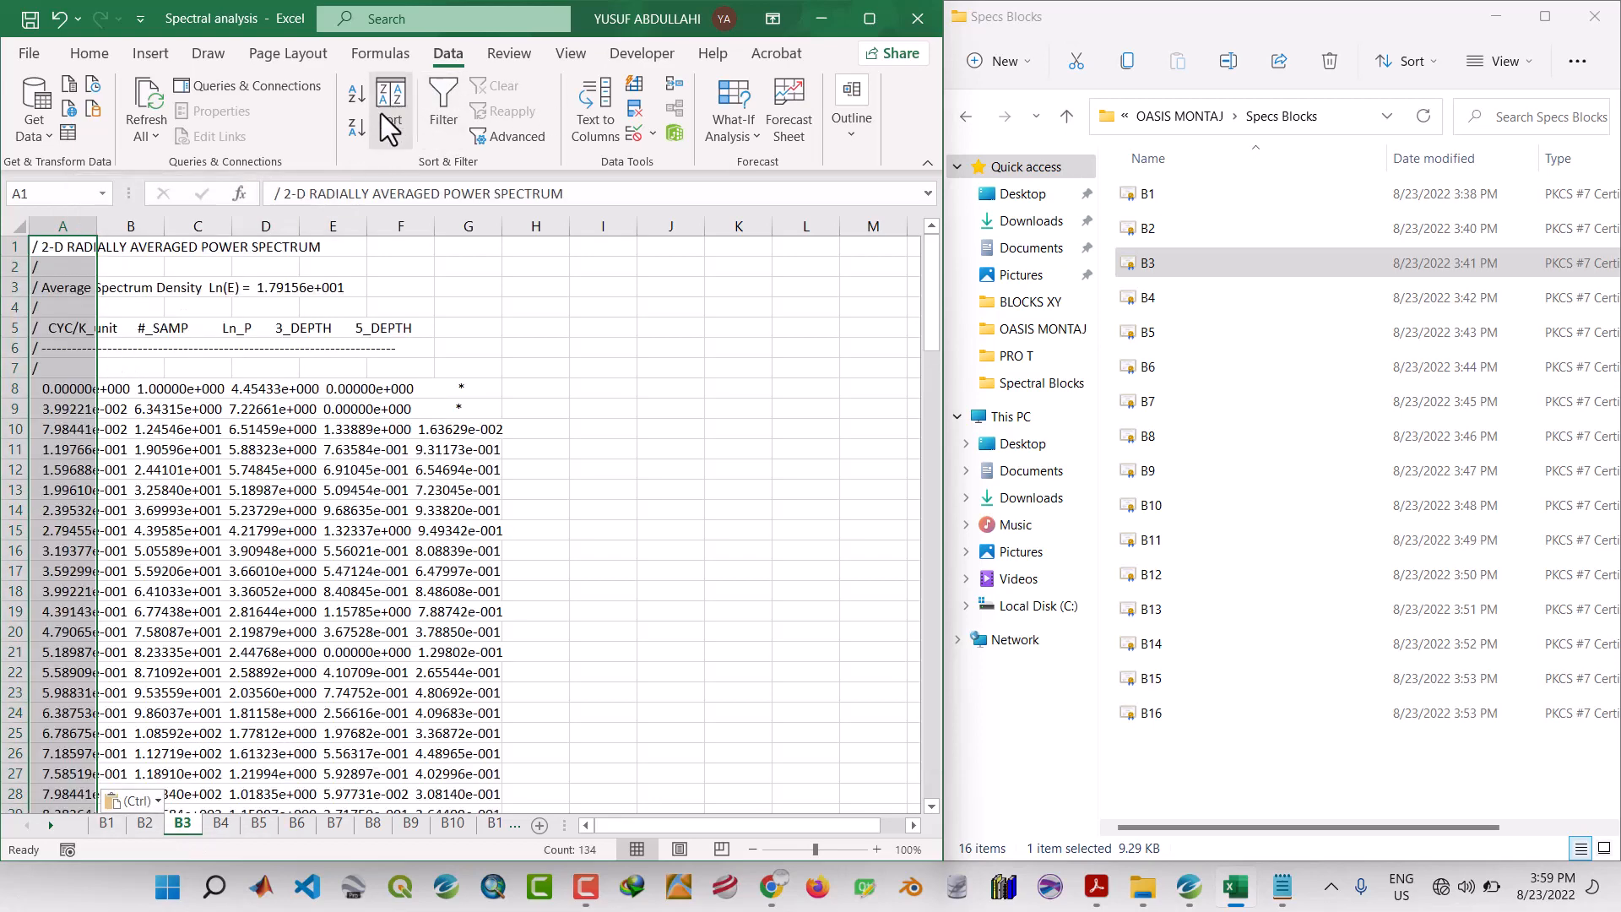
Split the B3 spectrum text in column A with Text to Columns, using fixed width, General format and destination $A$1.
left_click(599, 125)
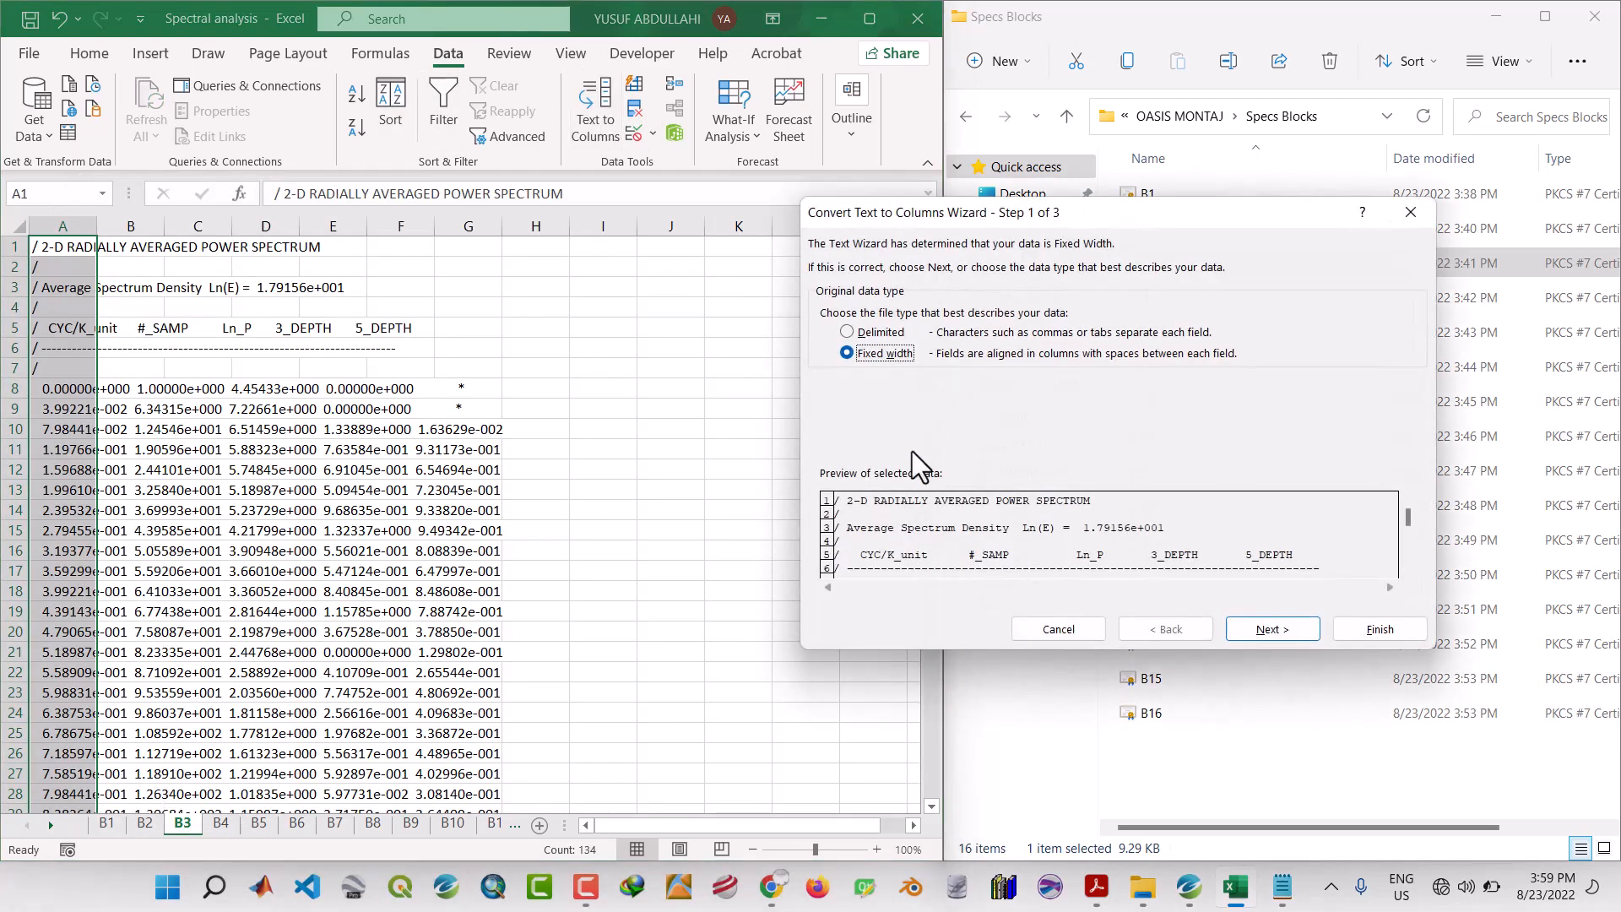
left_click(1258, 631)
left_click(1254, 630)
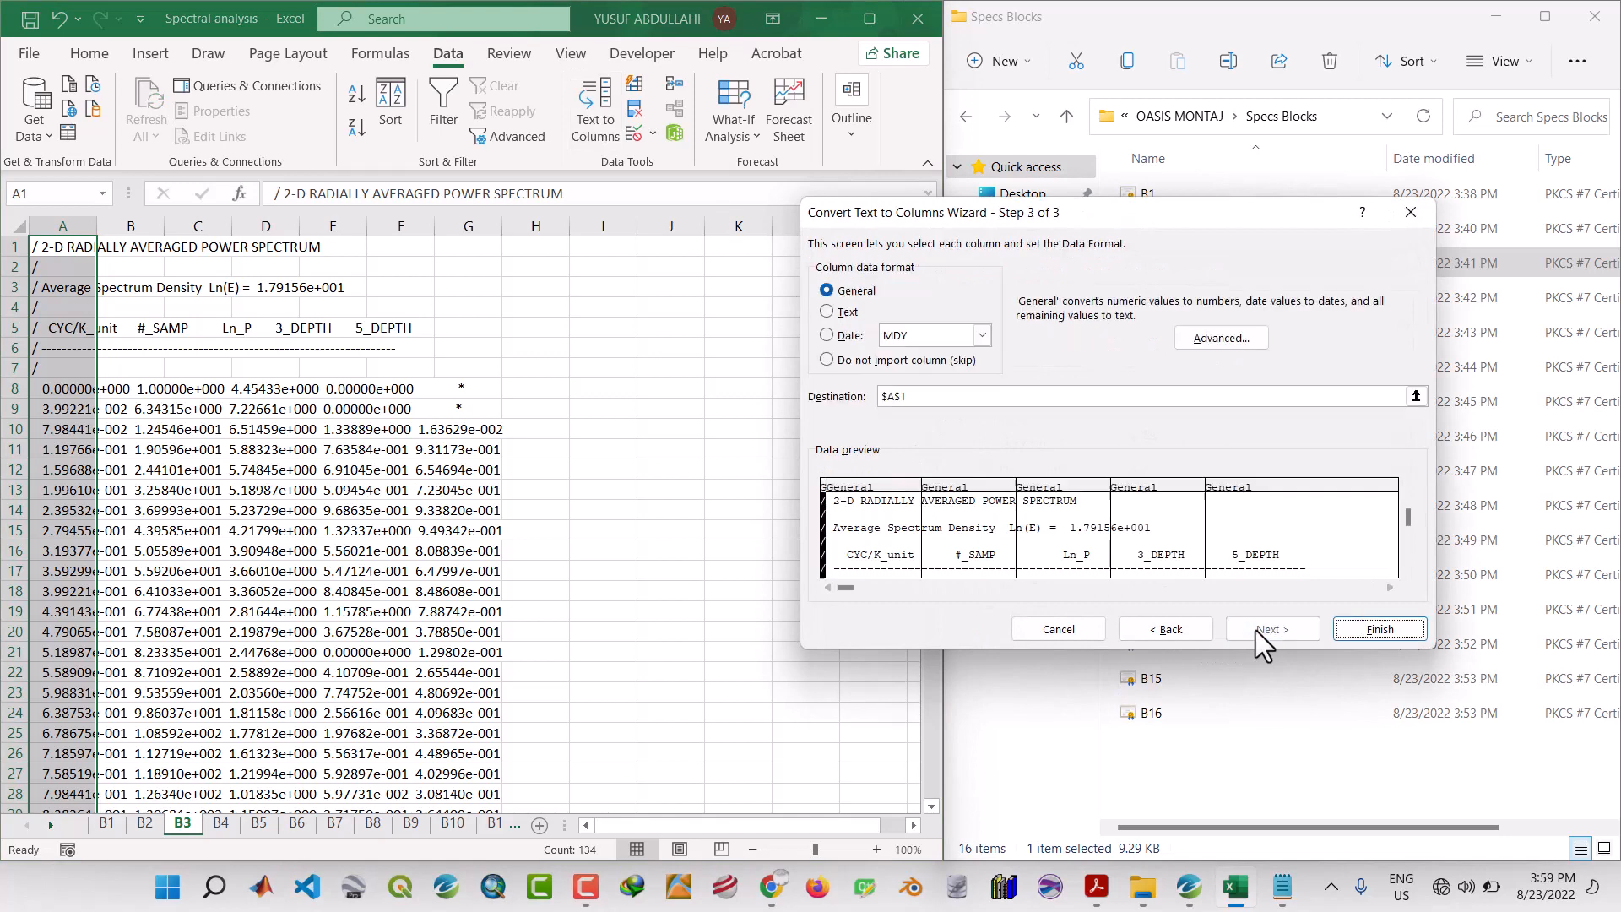
left_click(1369, 629)
left_click(580, 598)
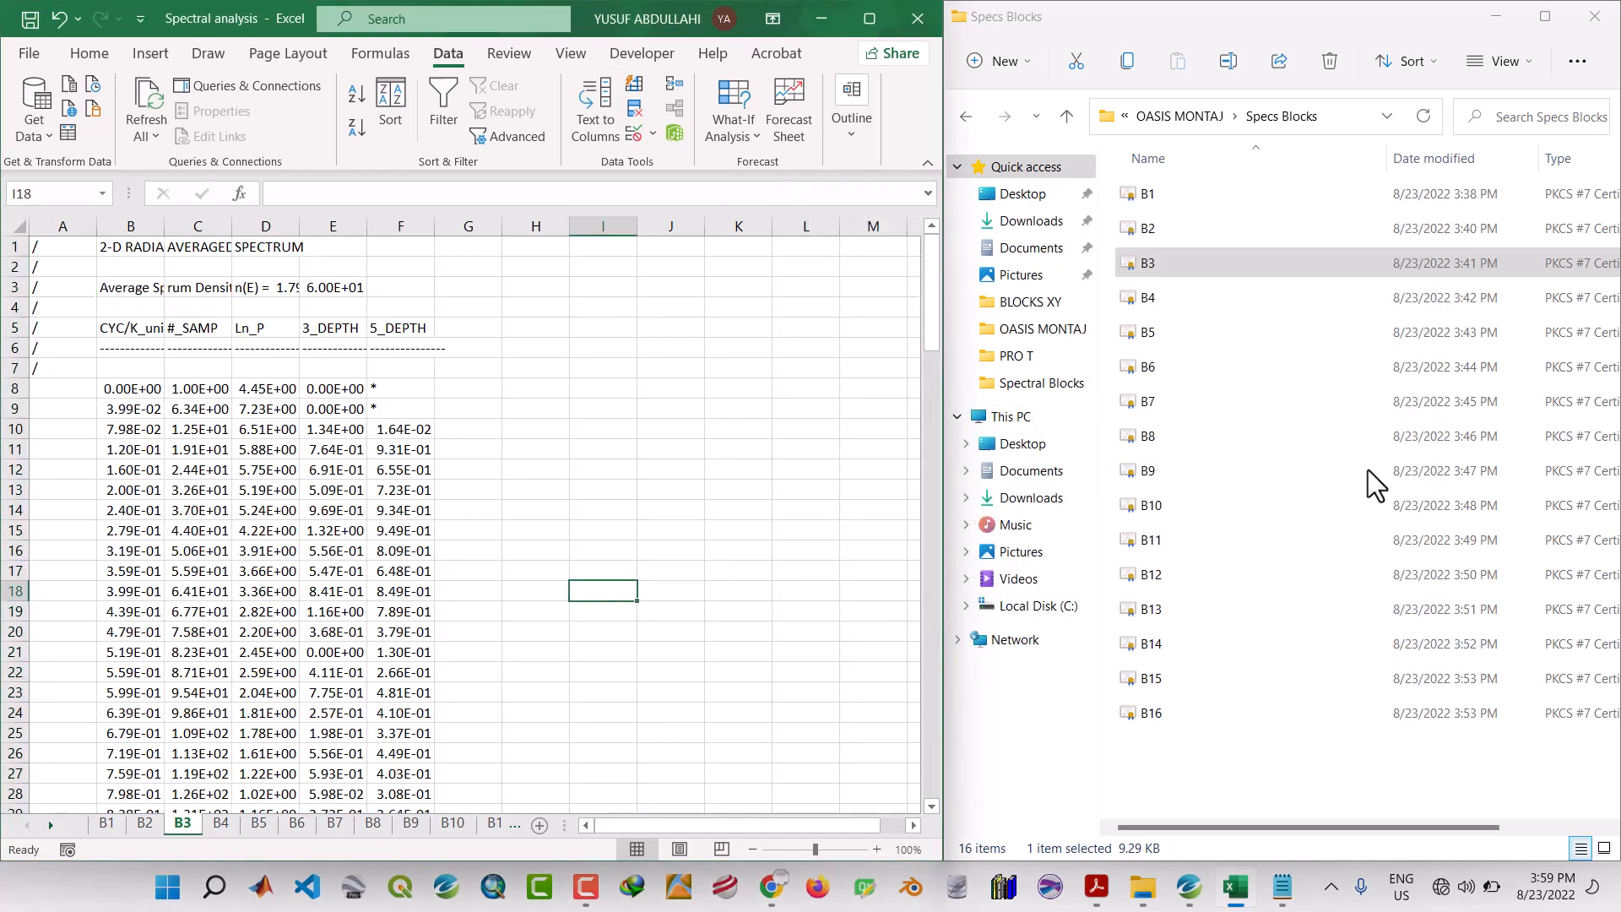
Open the B4 file from the Specs Blocks folder in Notepad, copy all its text and minimize Notepad.
left_click(1151, 306)
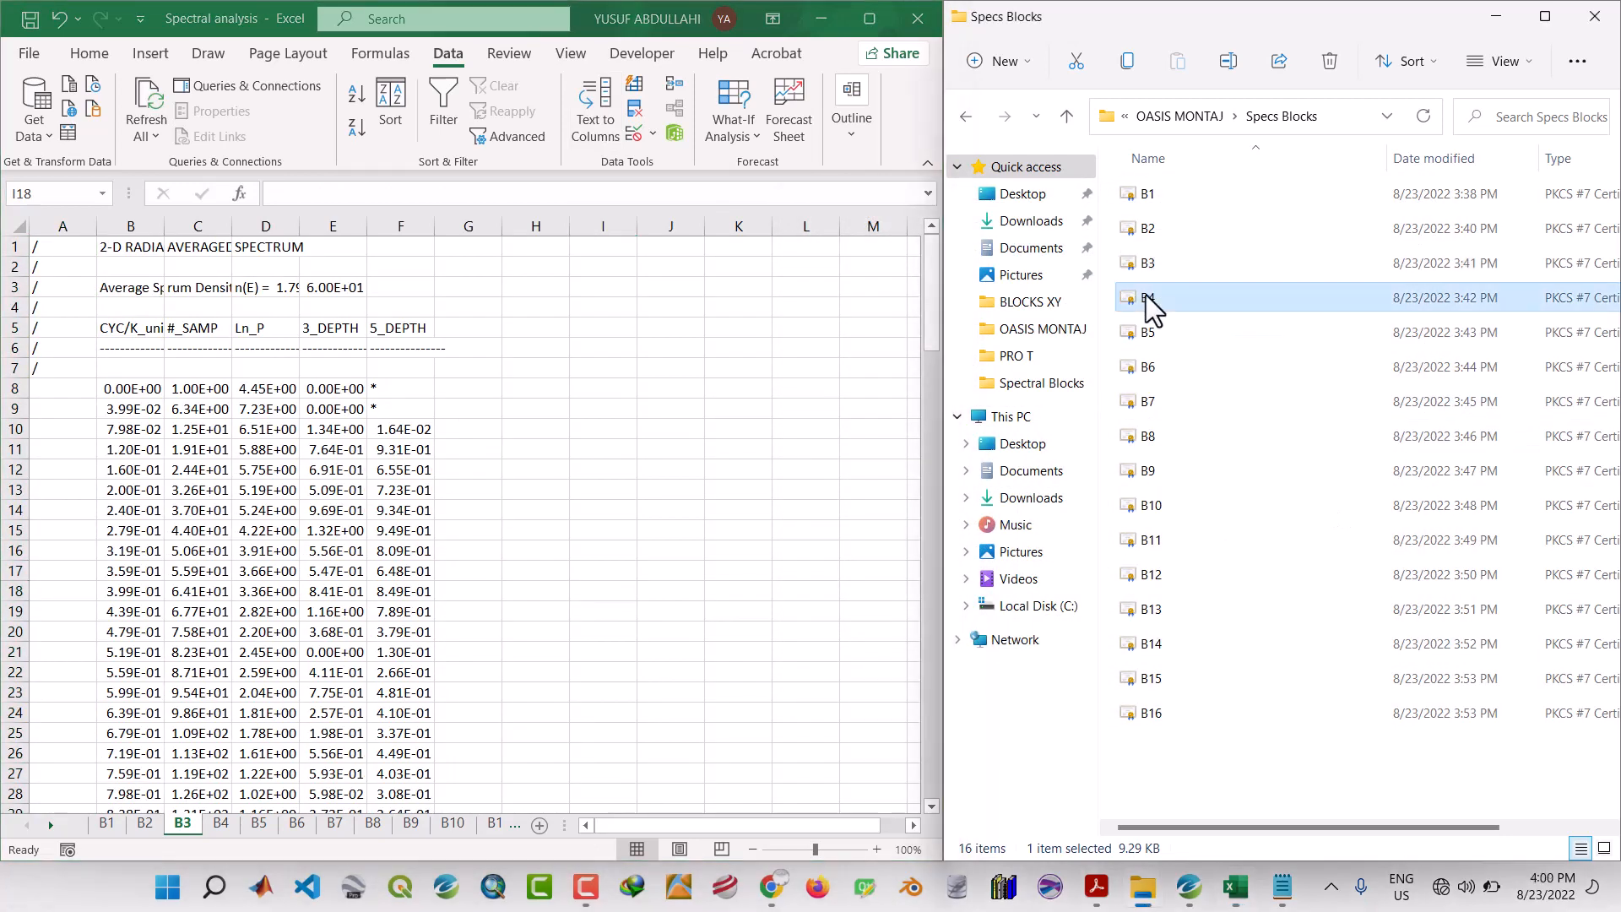
right_click(1152, 308)
mouse_move(1255, 401)
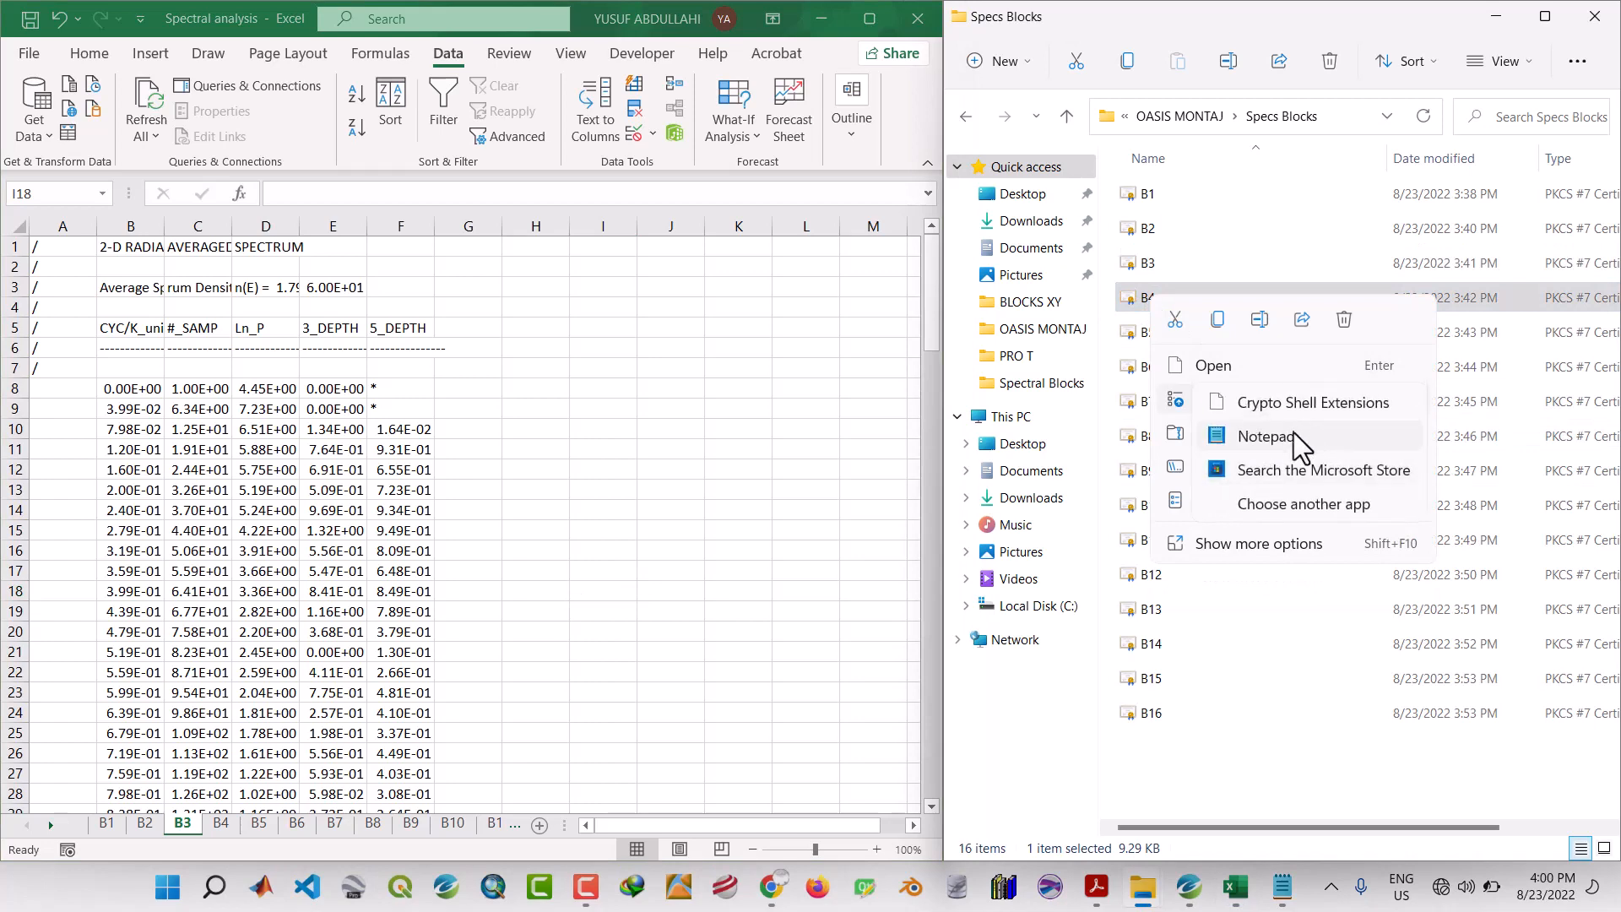
left_click(1266, 436)
left_click(1149, 440)
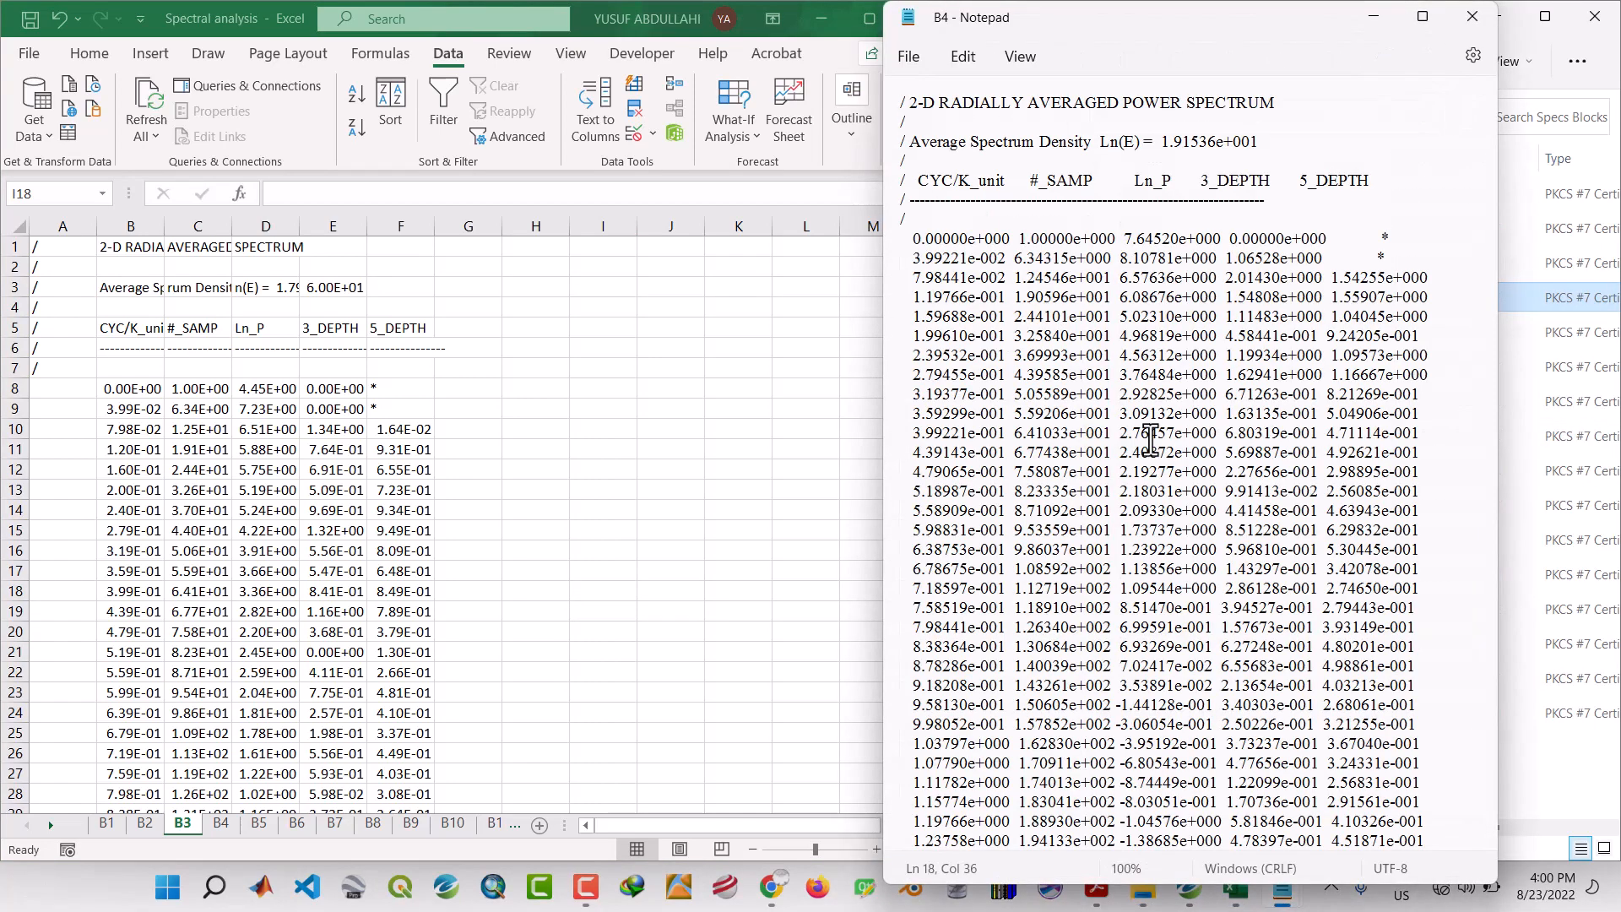
key("ctrl+a")
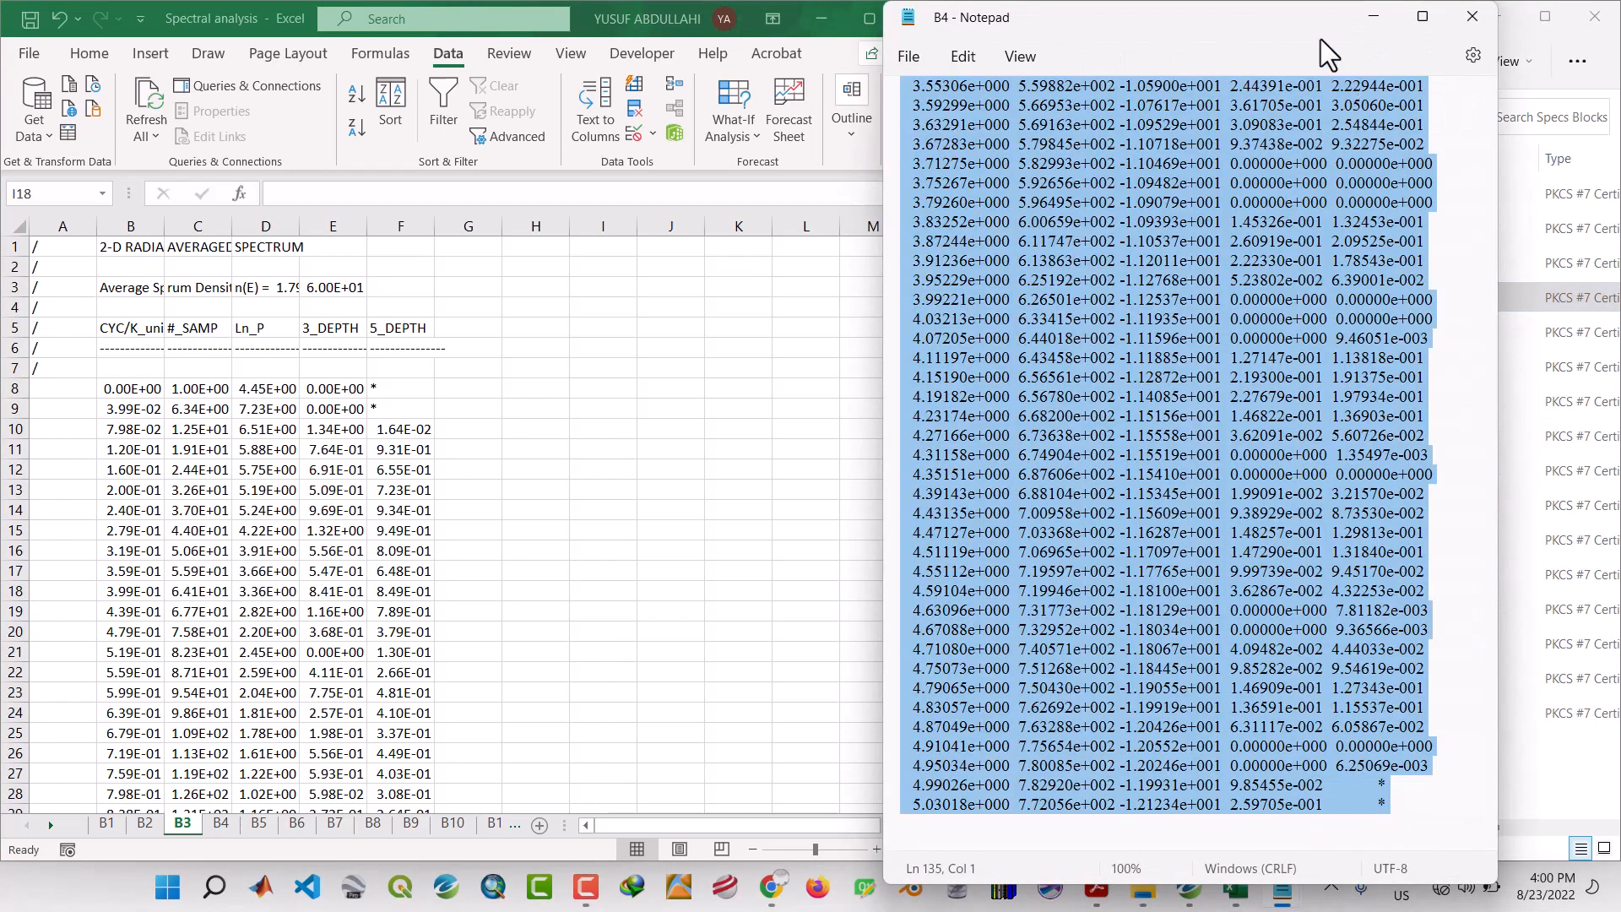
left_click(1370, 18)
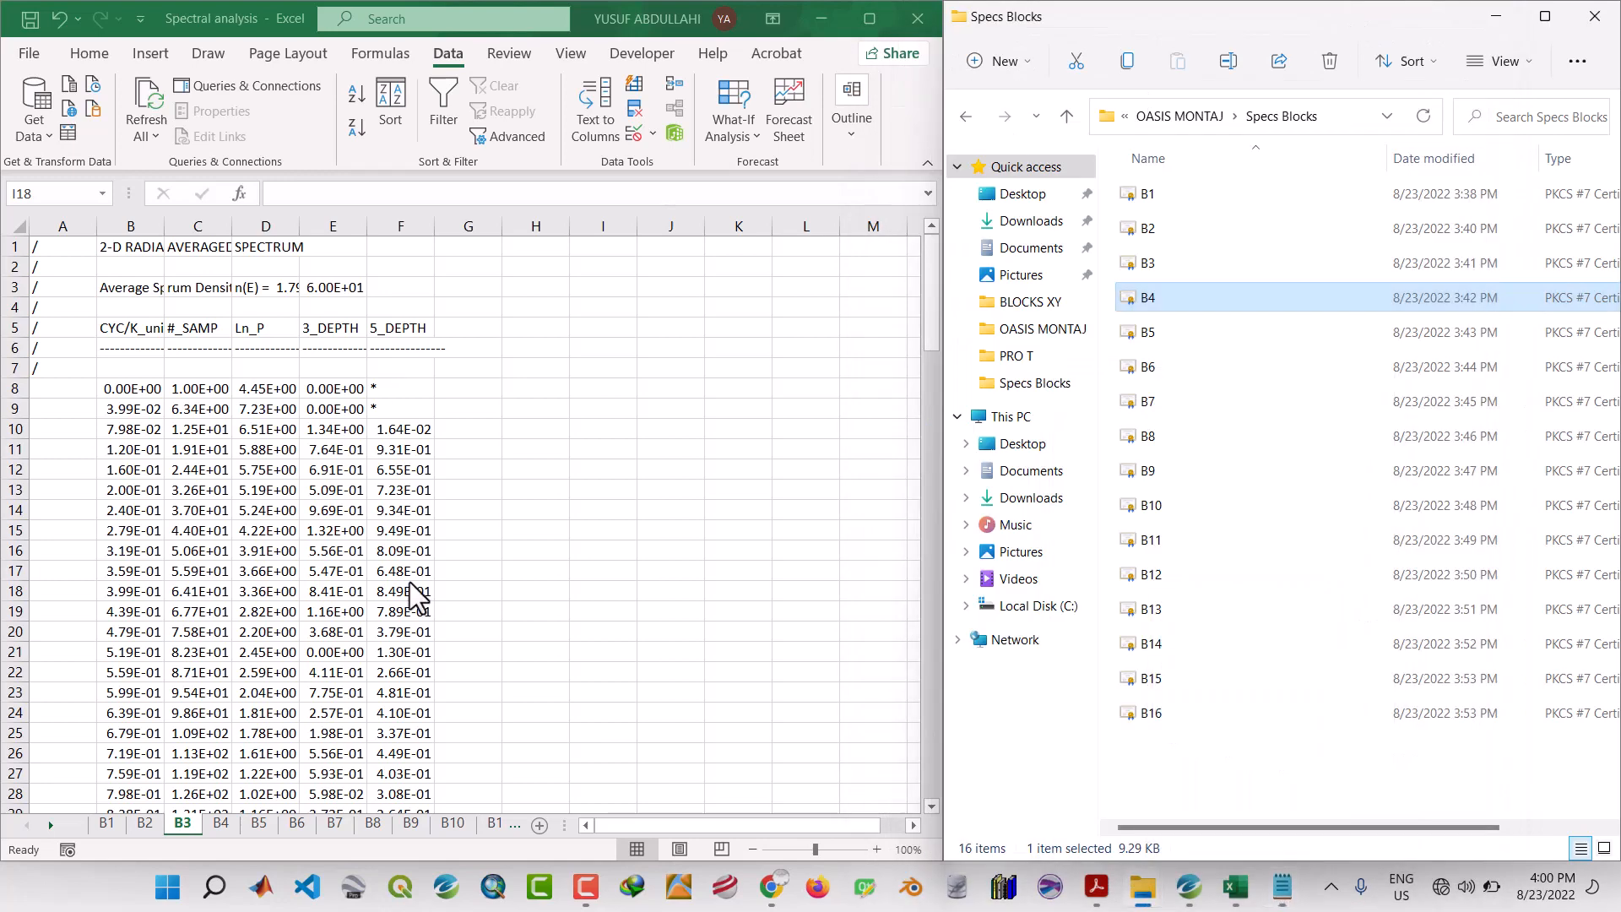
Clear the stray B4 entry from cell A1 of worksheet B4 and paste the copied B4 spectrum text there.
left_click(221, 823)
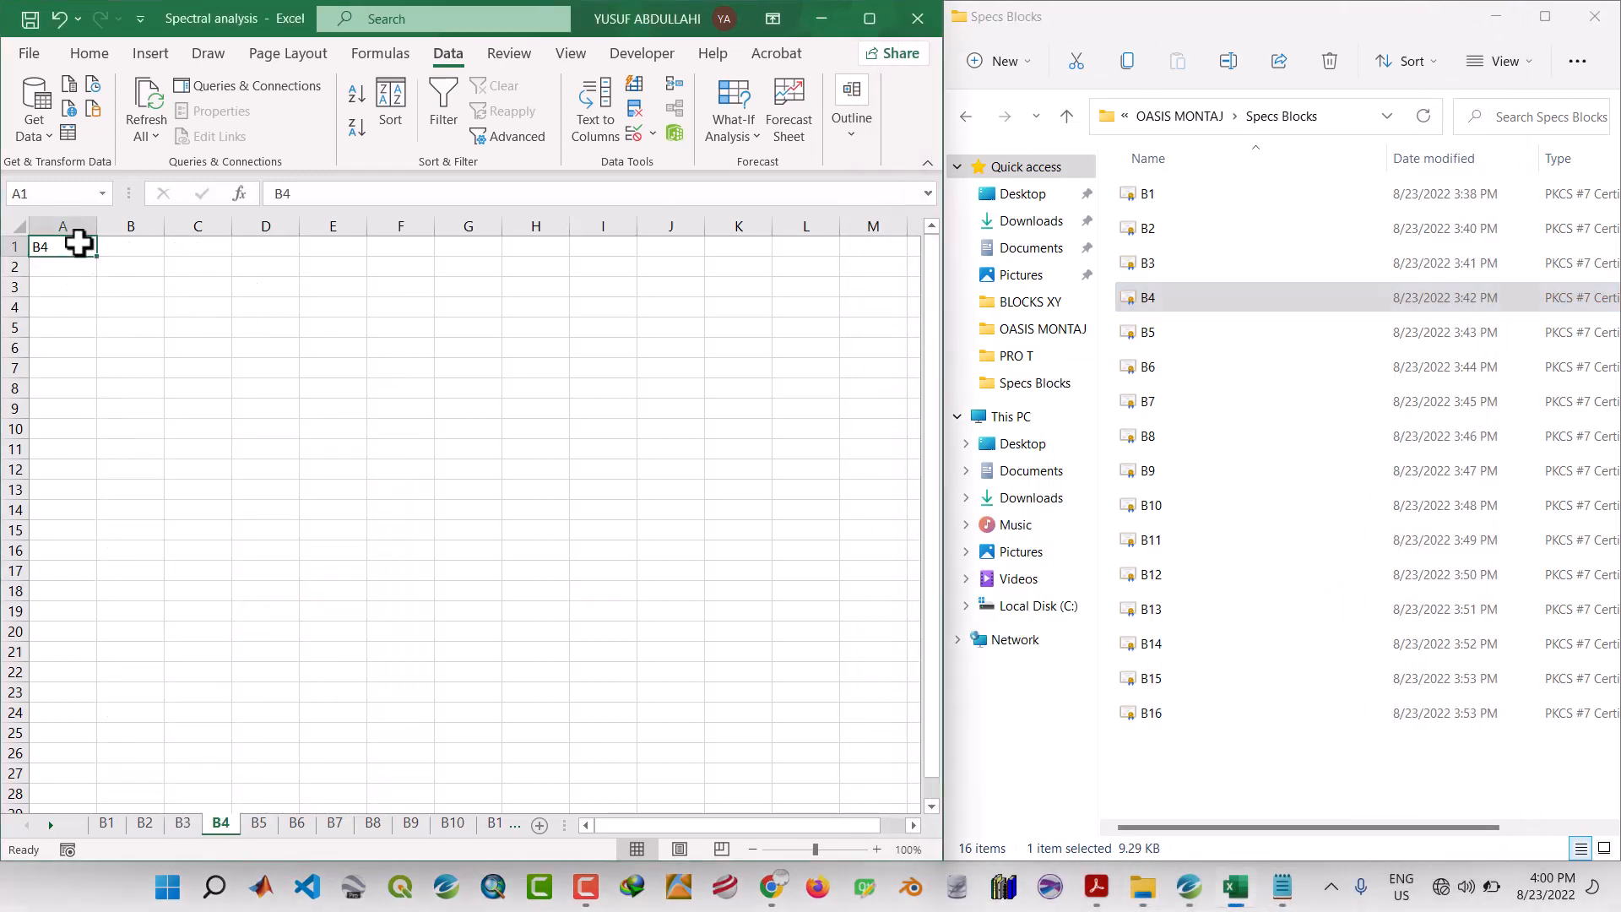
key("Delete")
left_click(115, 326)
left_click(72, 258)
left_click(74, 243)
right_click(75, 243)
left_click(132, 359)
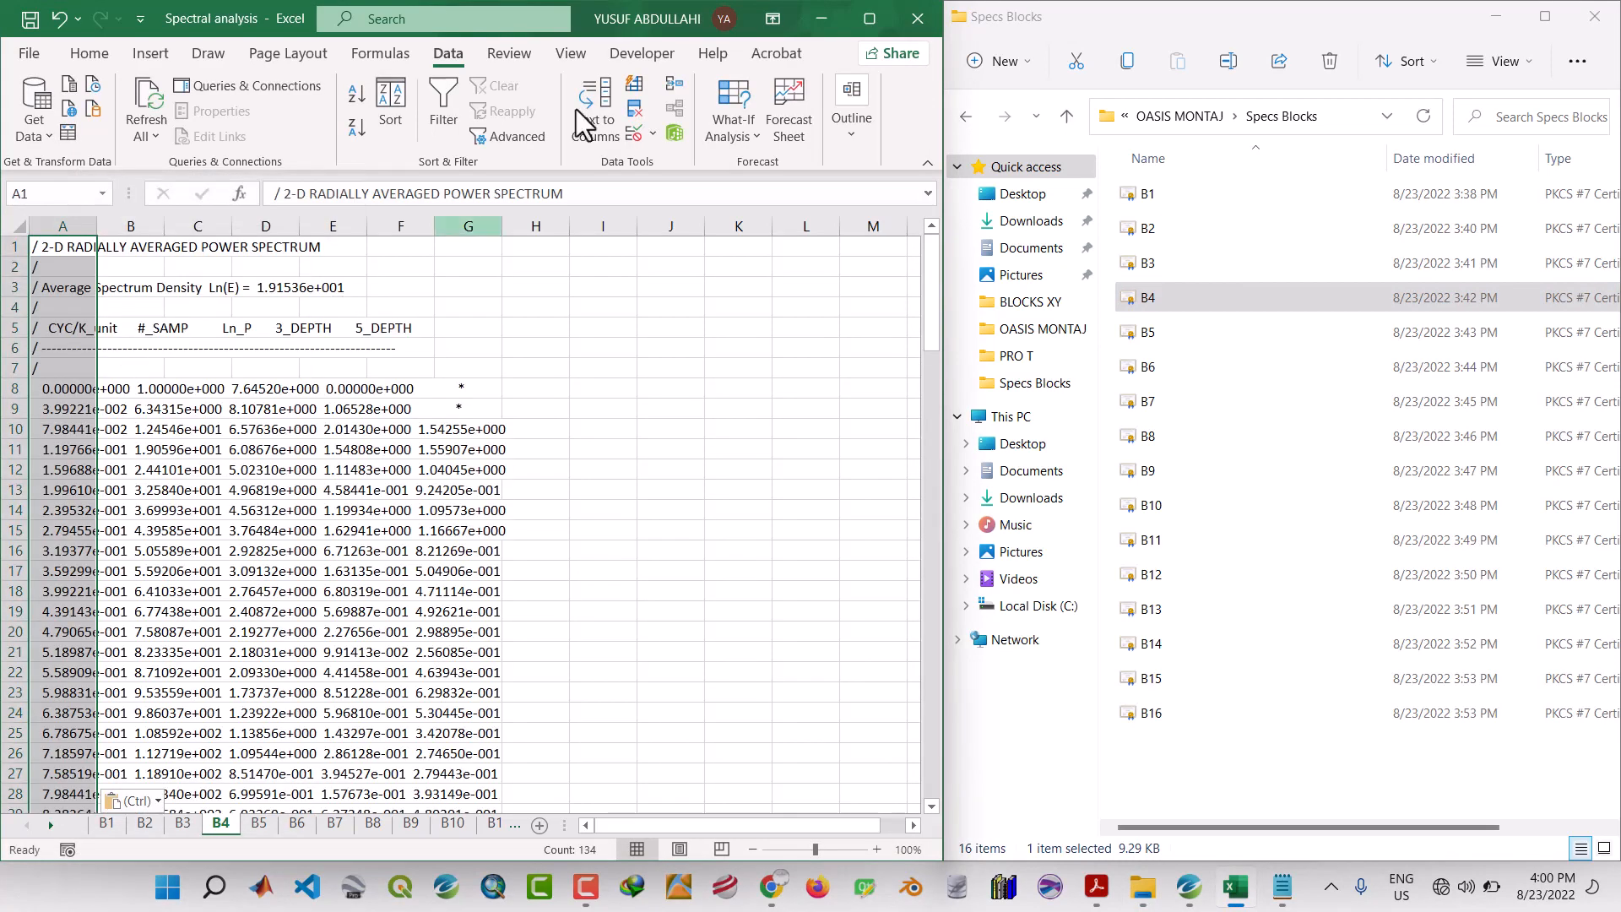
Split the B4 spectrum text in column A with Text to Columns, using fixed width, General format and destination $A$1.
left_click(616, 115)
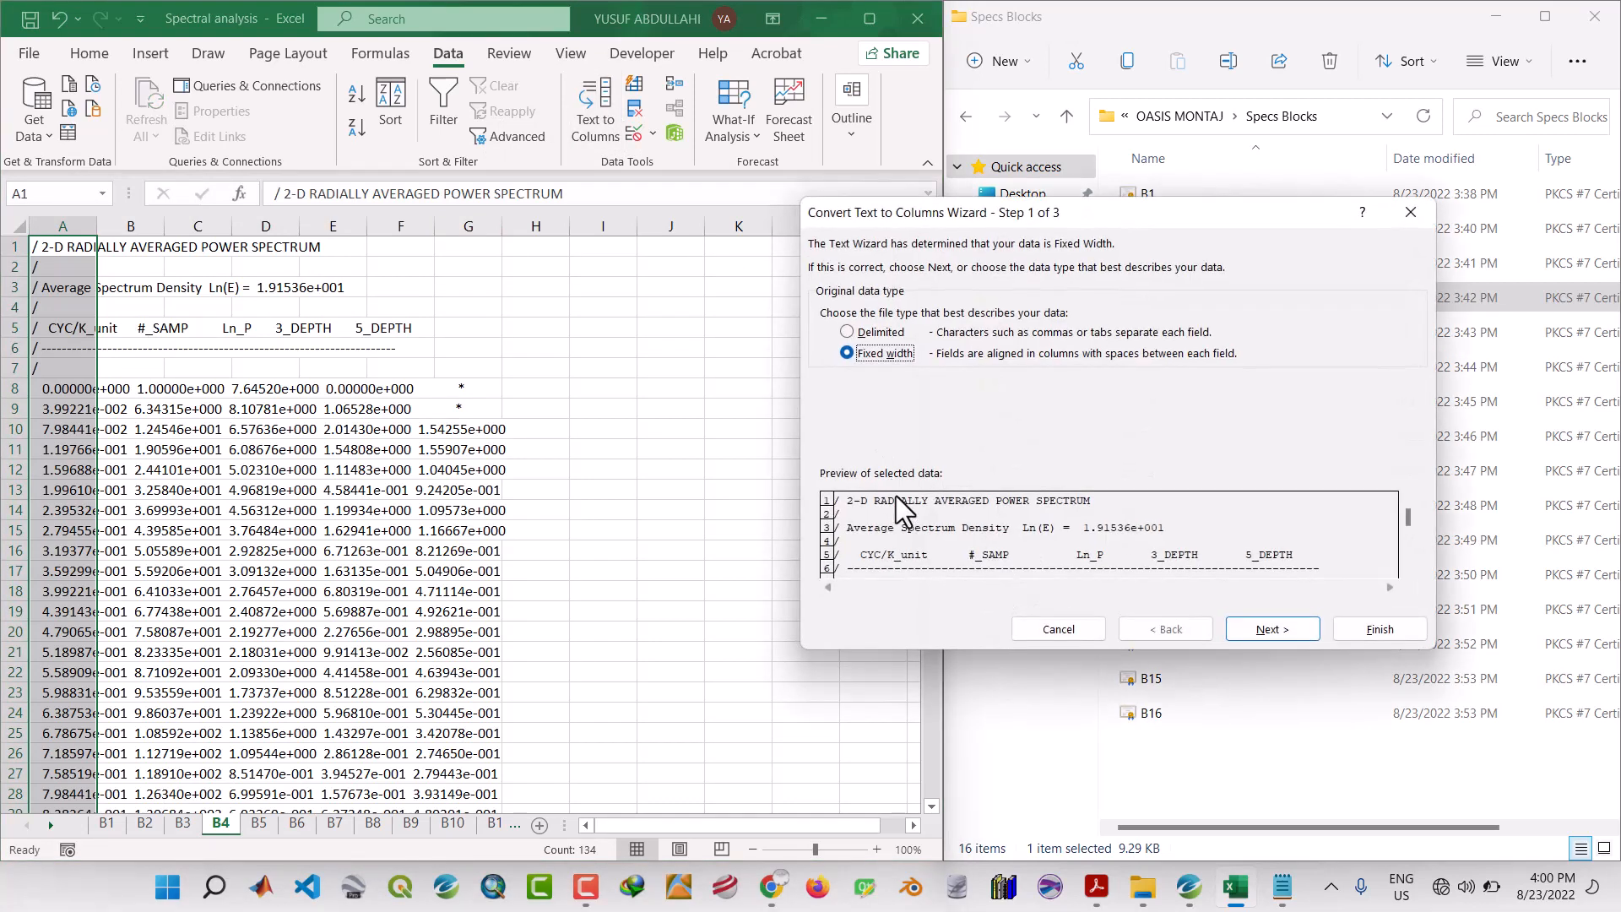
left_click(1247, 628)
left_click(1250, 628)
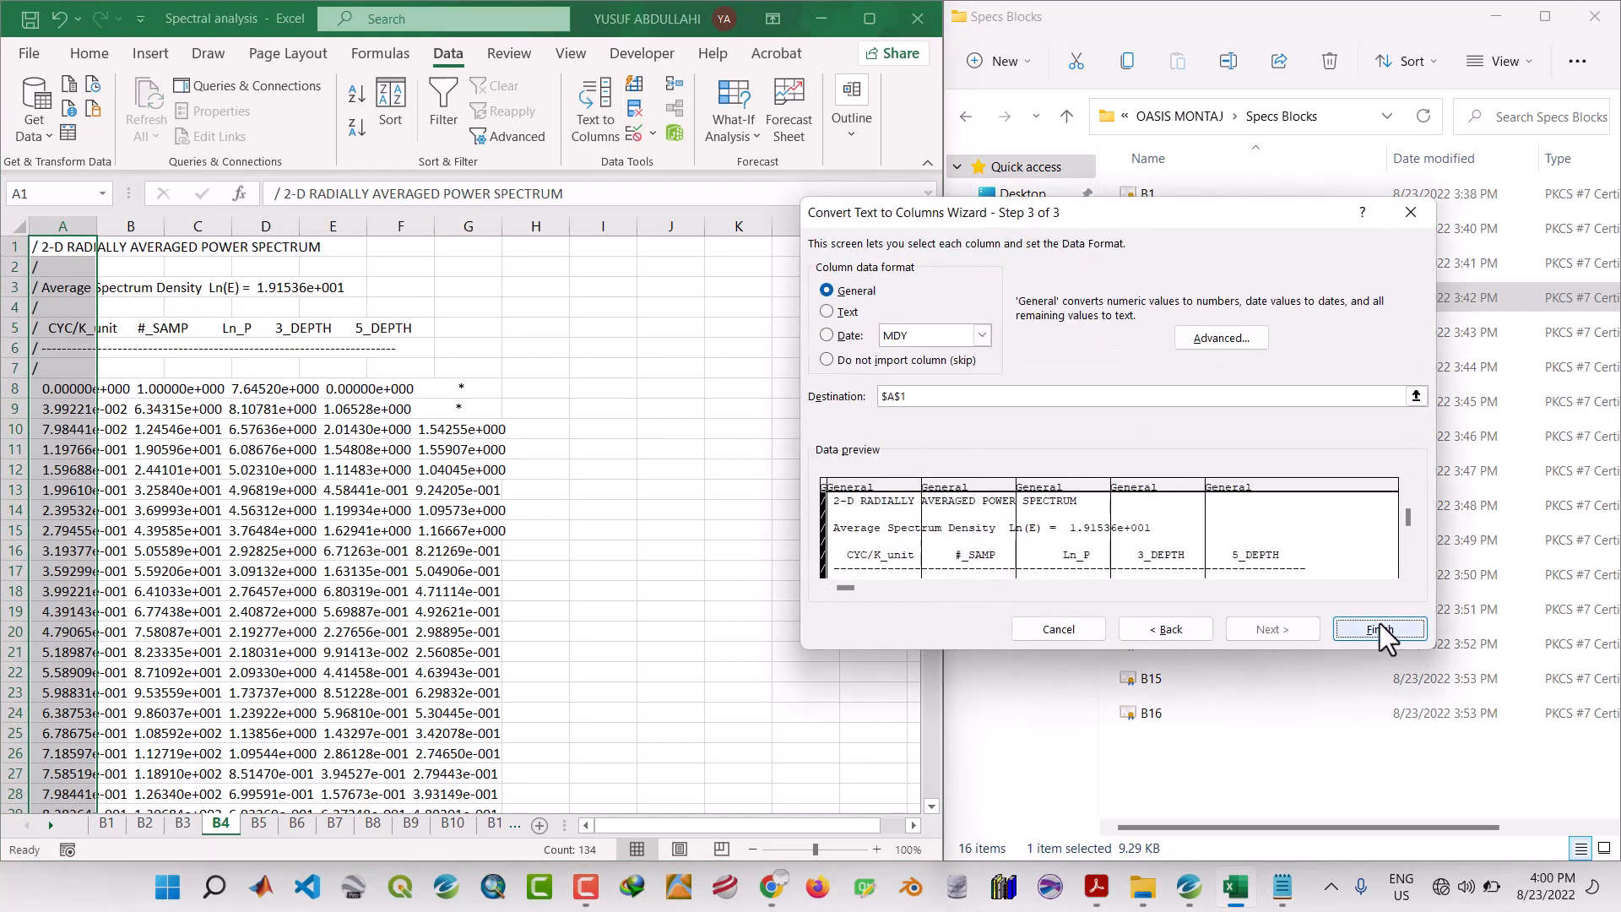
left_click(1378, 627)
left_click(713, 531)
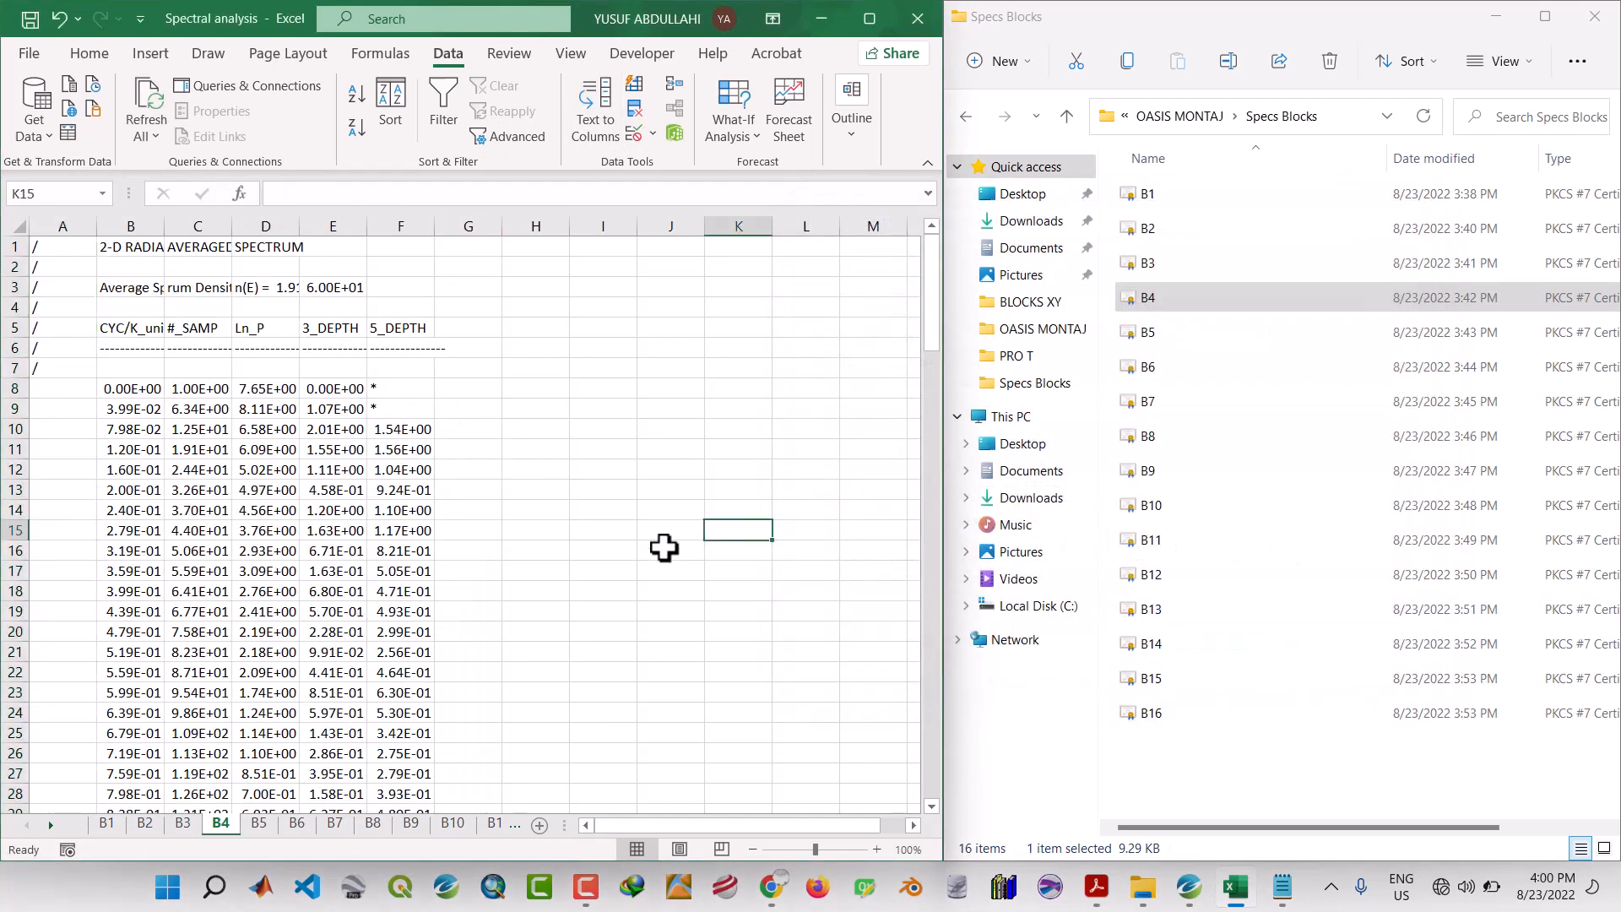
Close all open Notepad windows.
left_click(1283, 890)
right_click(1285, 893)
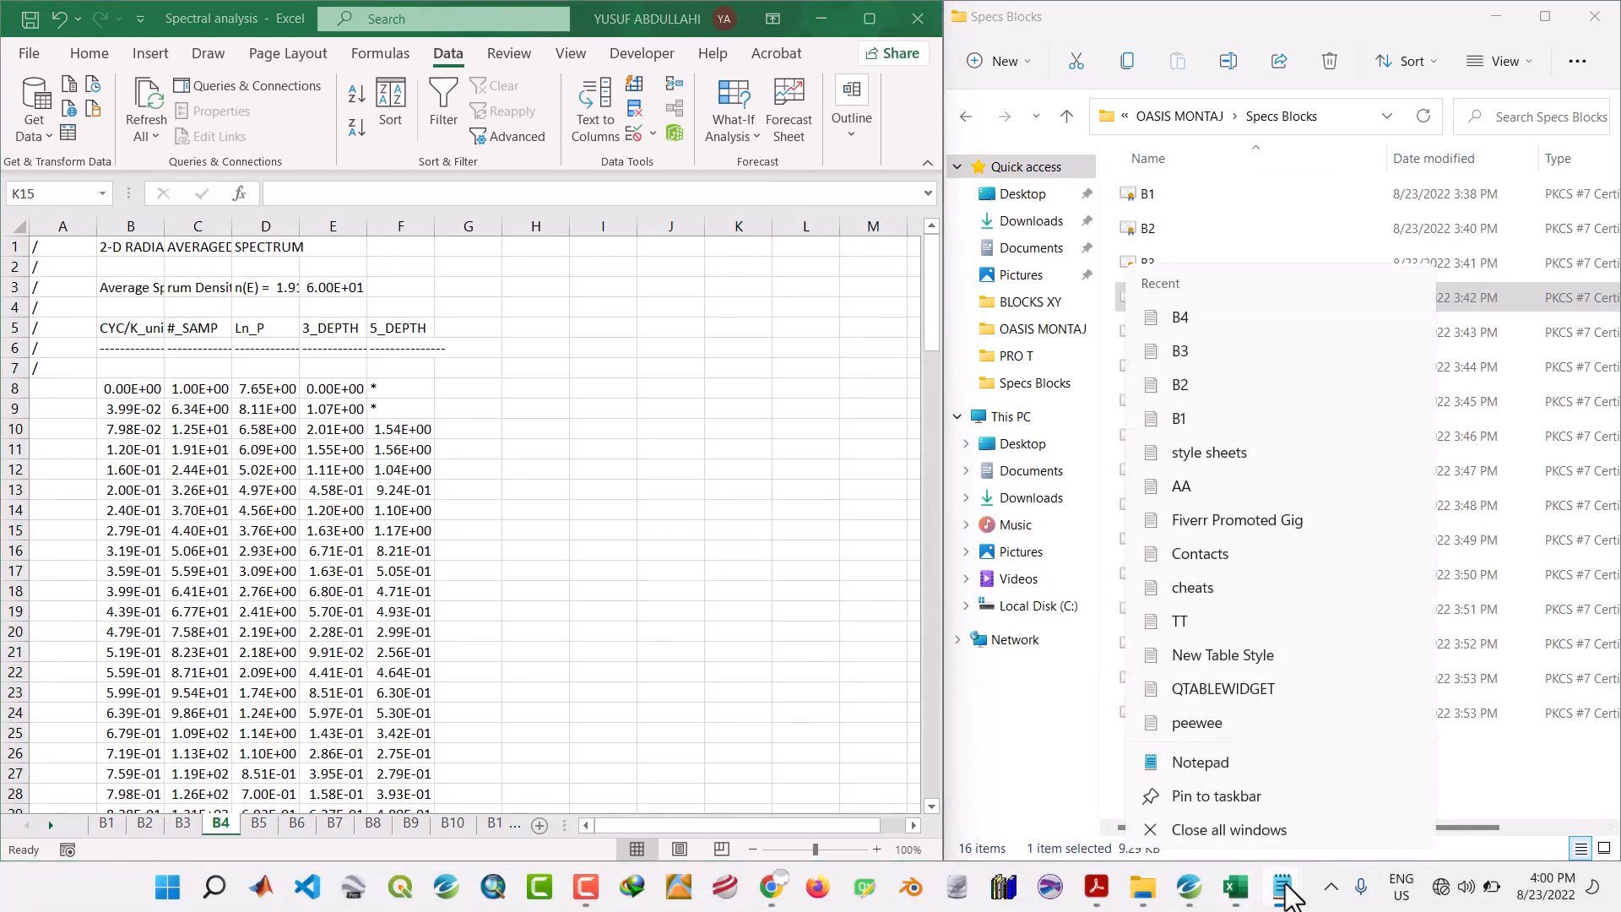
left_click(1253, 830)
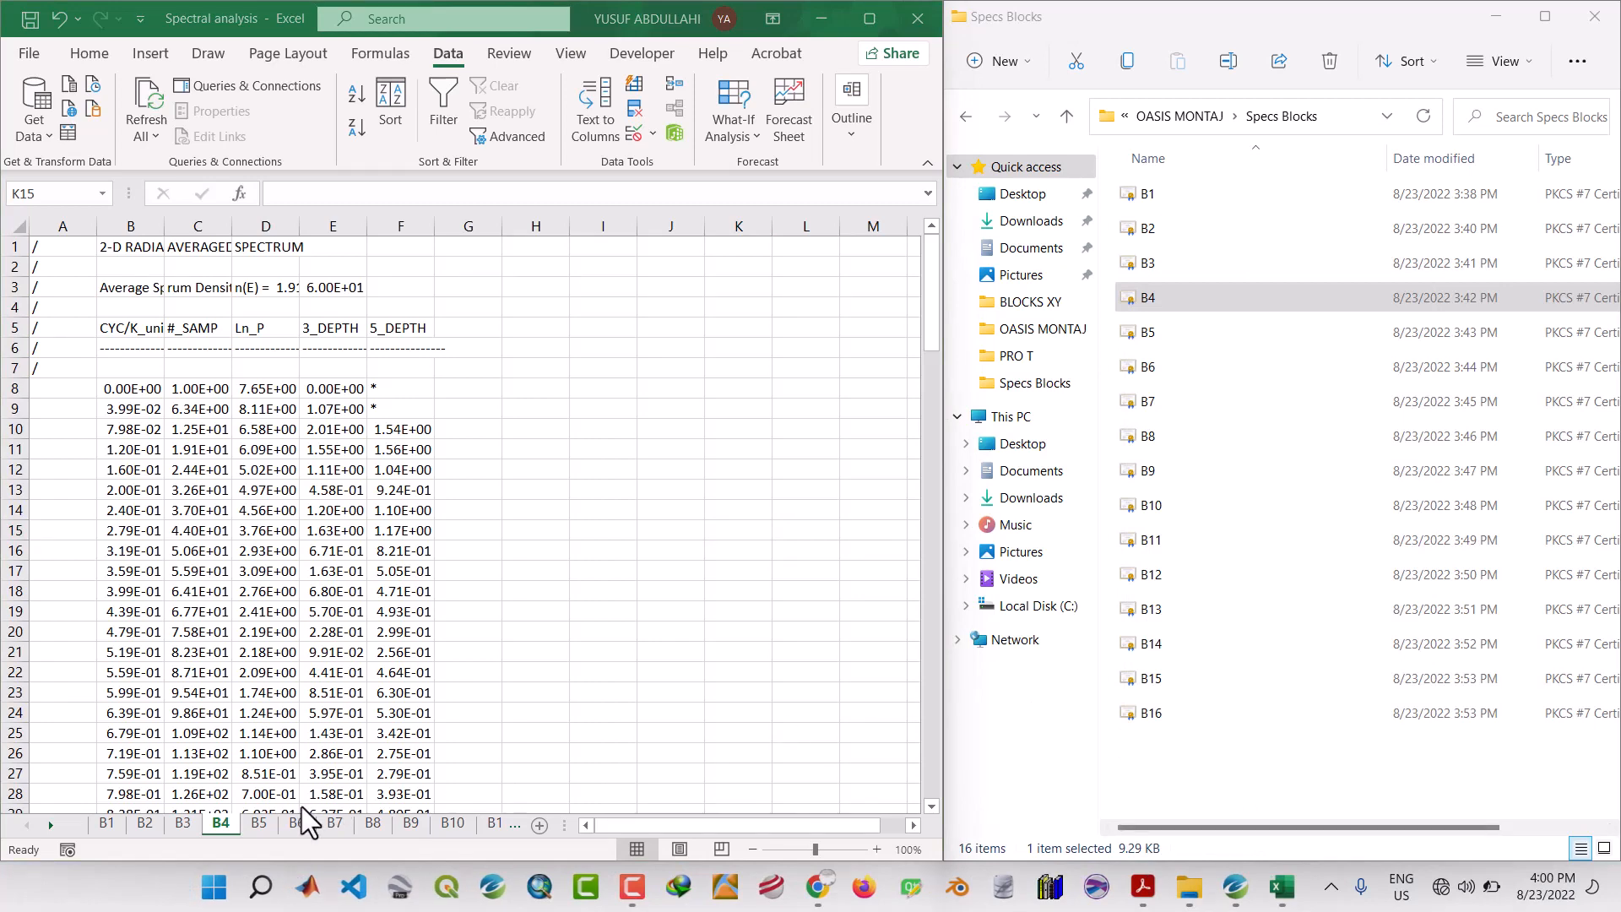
Switch to worksheet B5, open the B5 file from the Specs Blocks folder in Notepad and copy all its text, leaving Notepad minimized.
left_click(256, 824)
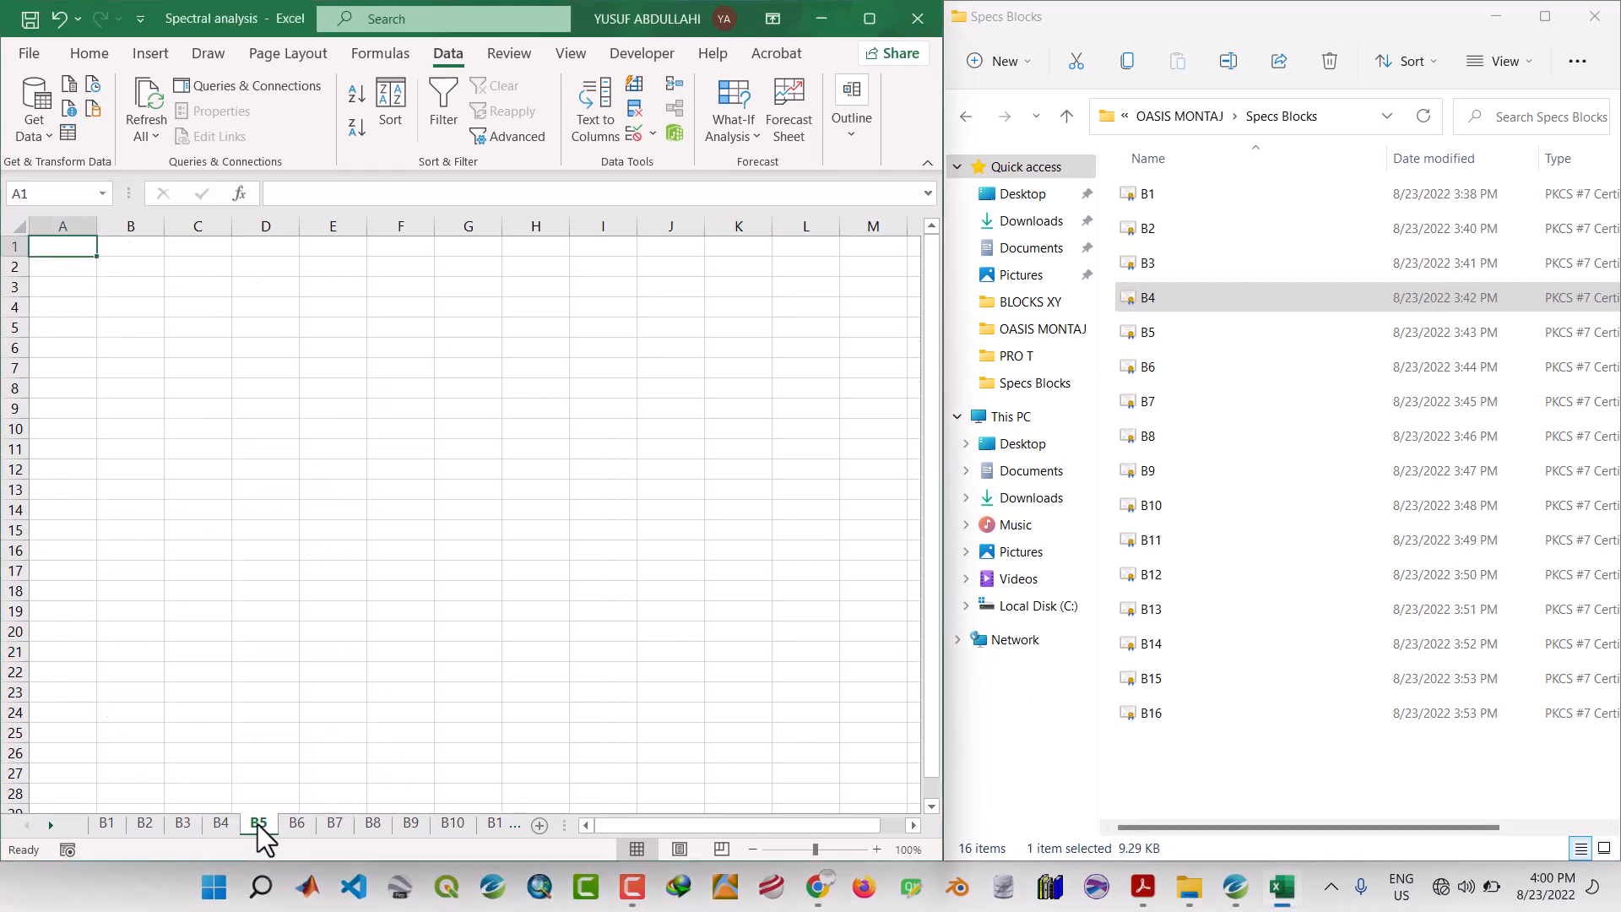
left_click(1144, 332)
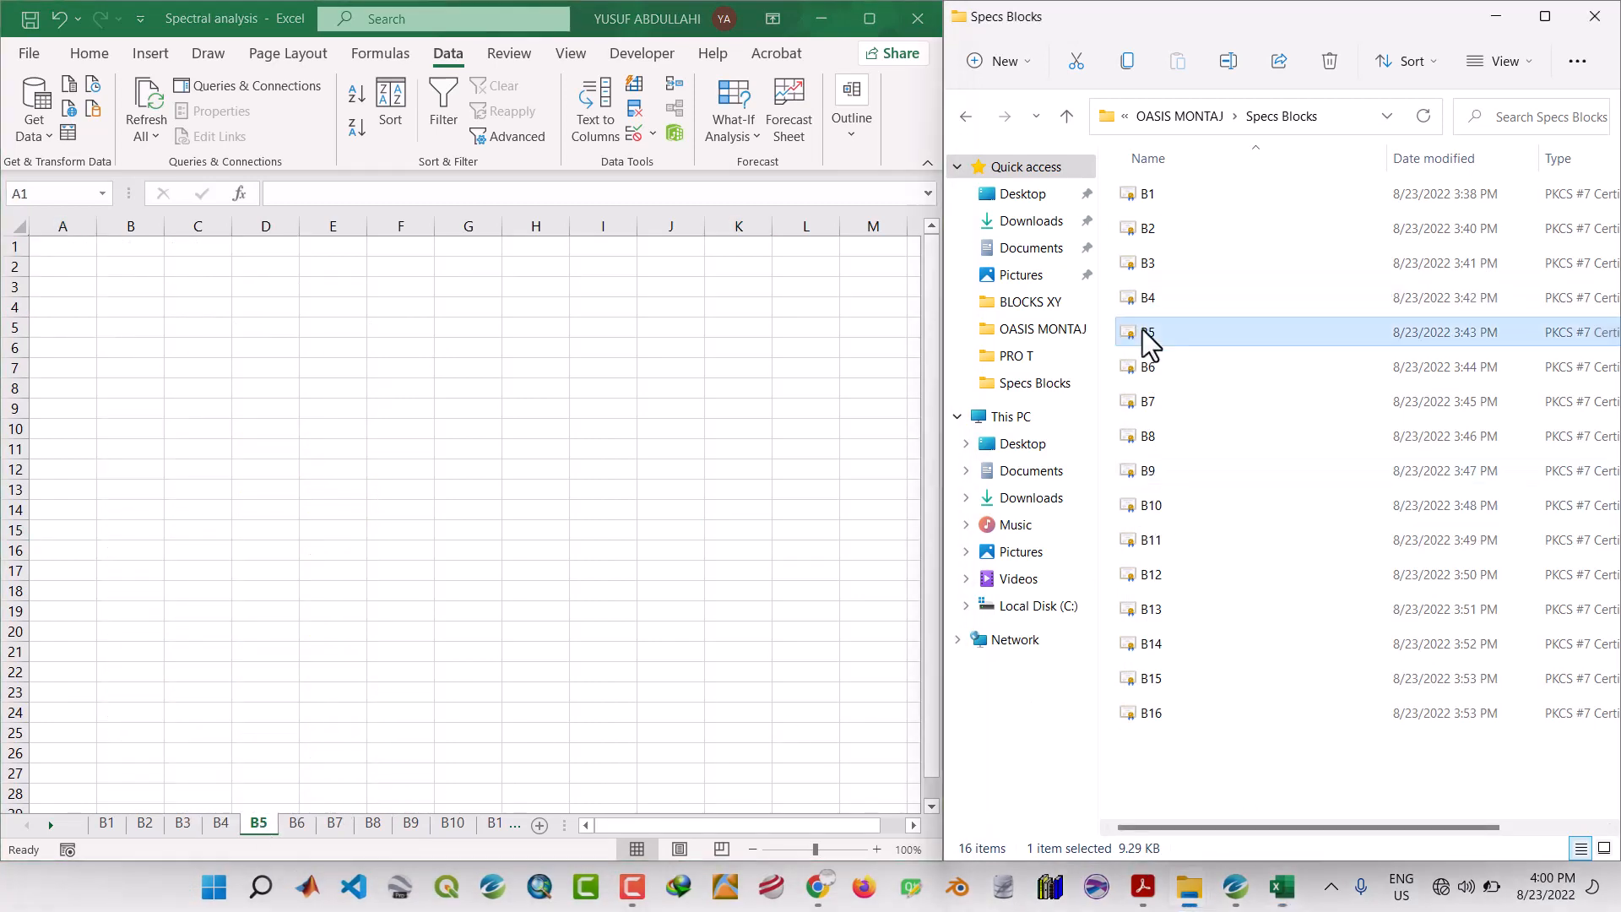
right_click(1144, 334)
mouse_move(1236, 430)
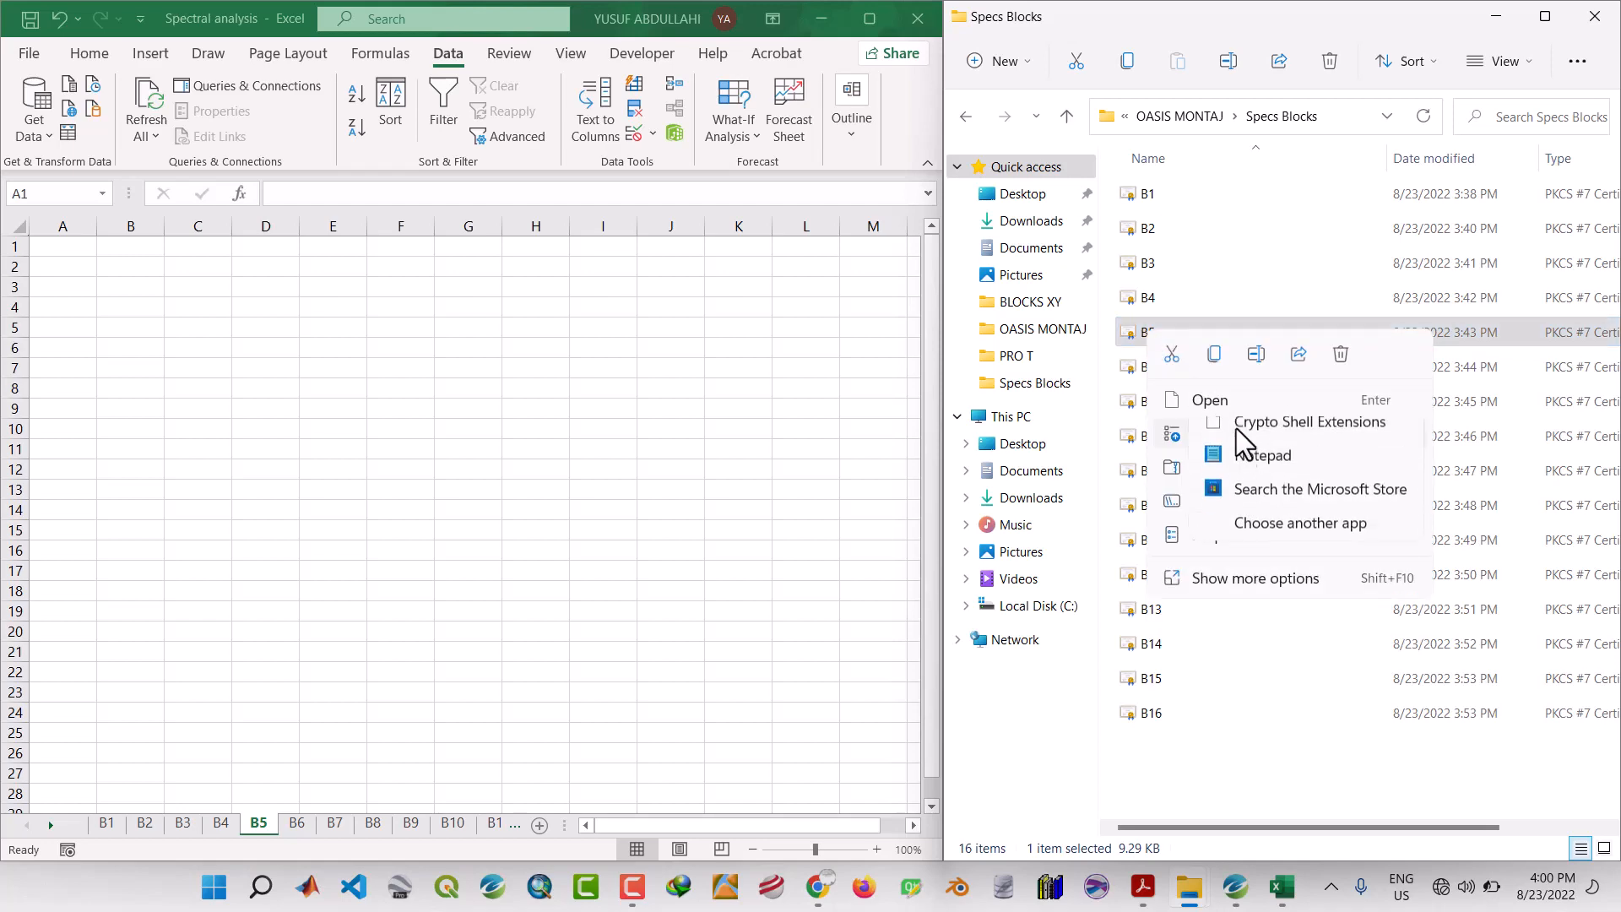
left_click(1272, 467)
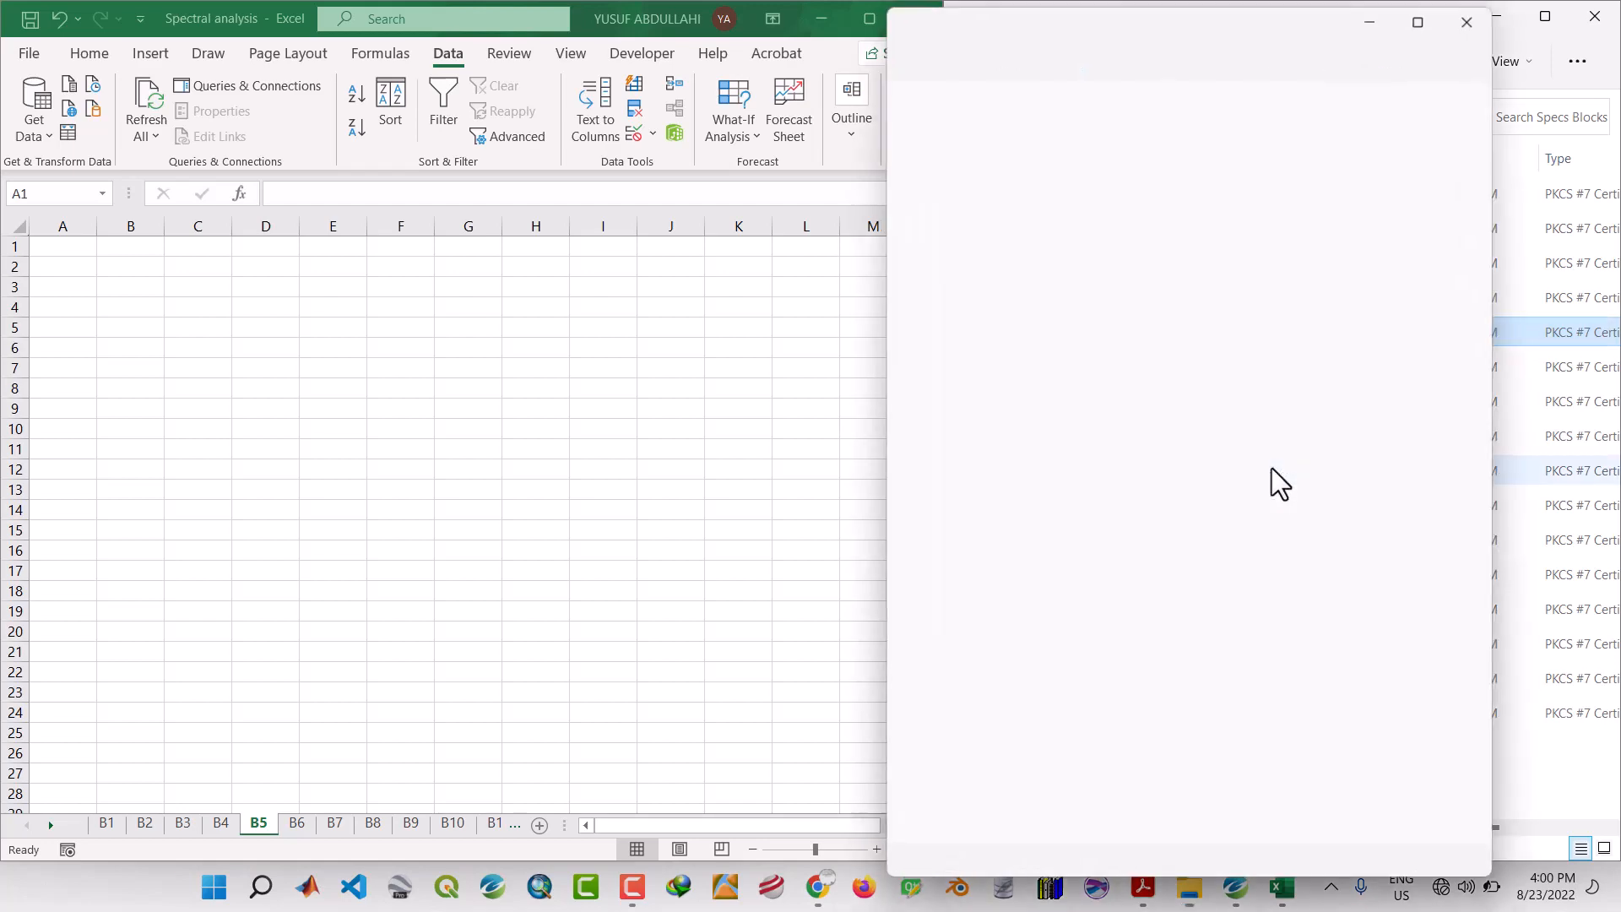
key("ctrl+a")
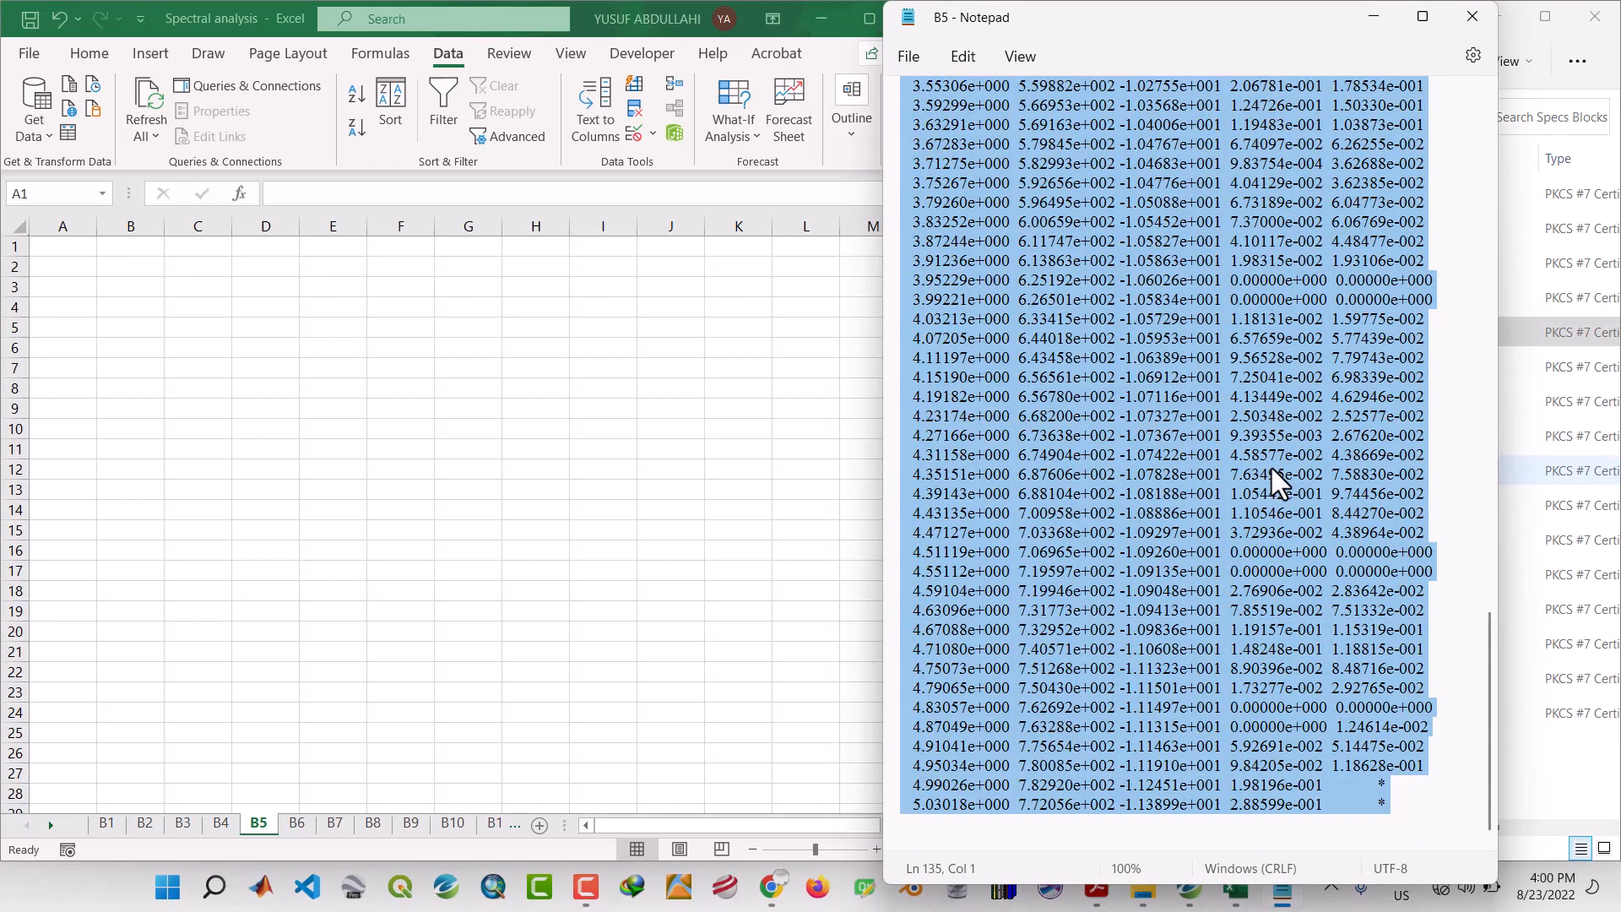
left_click(1367, 17)
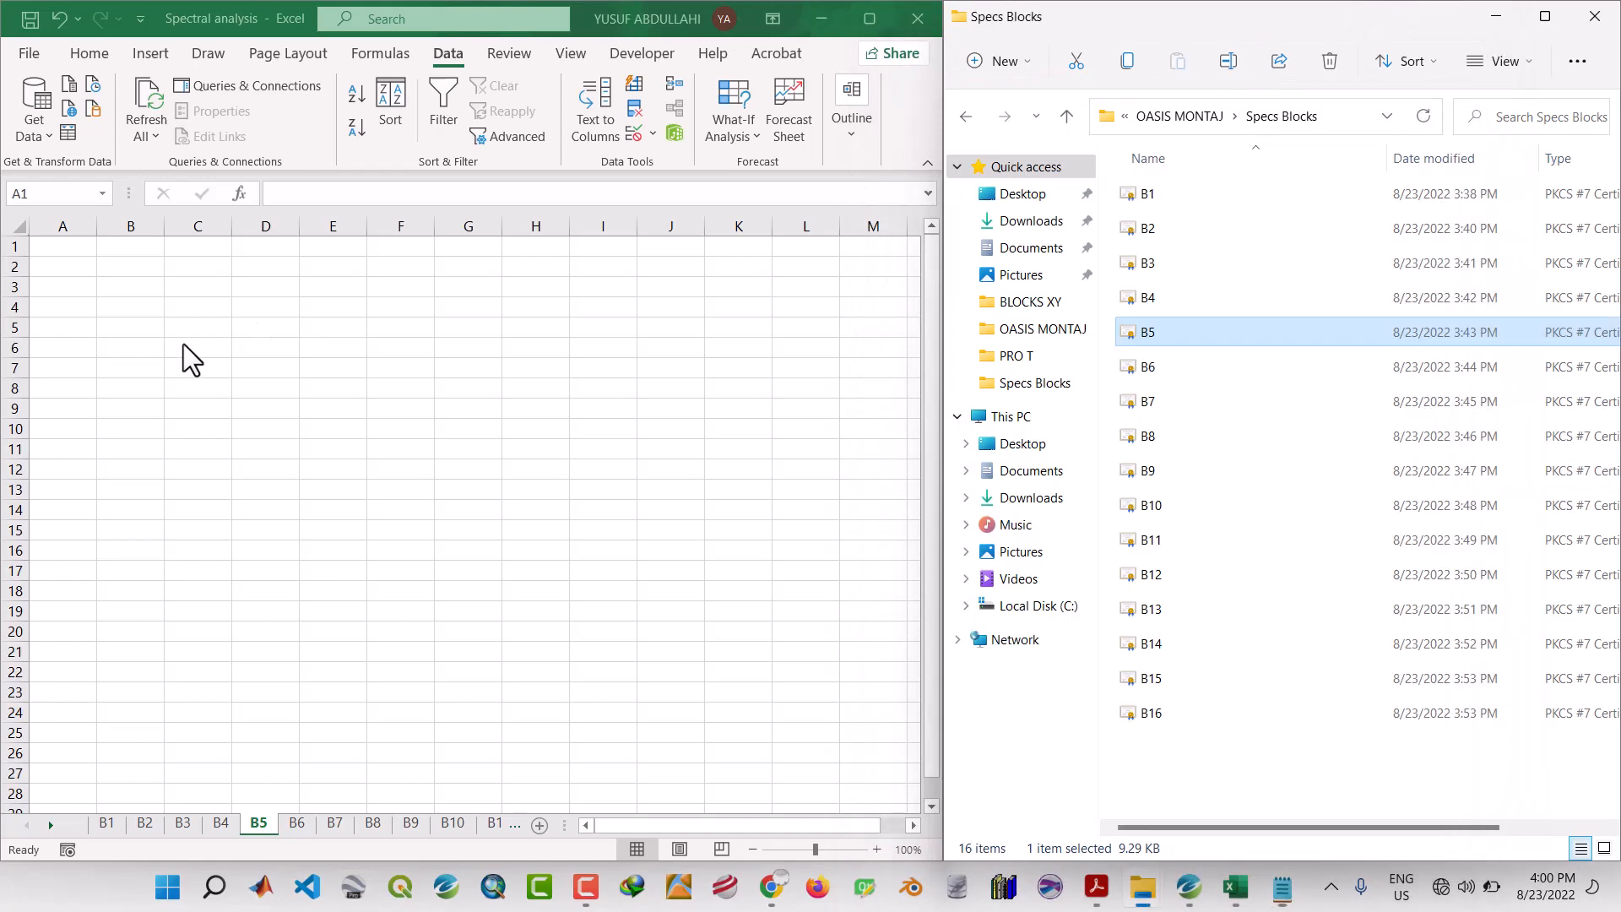
Paste the copied B5 spectrum text into worksheet B5 starting at cell A1.
left_click(66, 249)
right_click(65, 247)
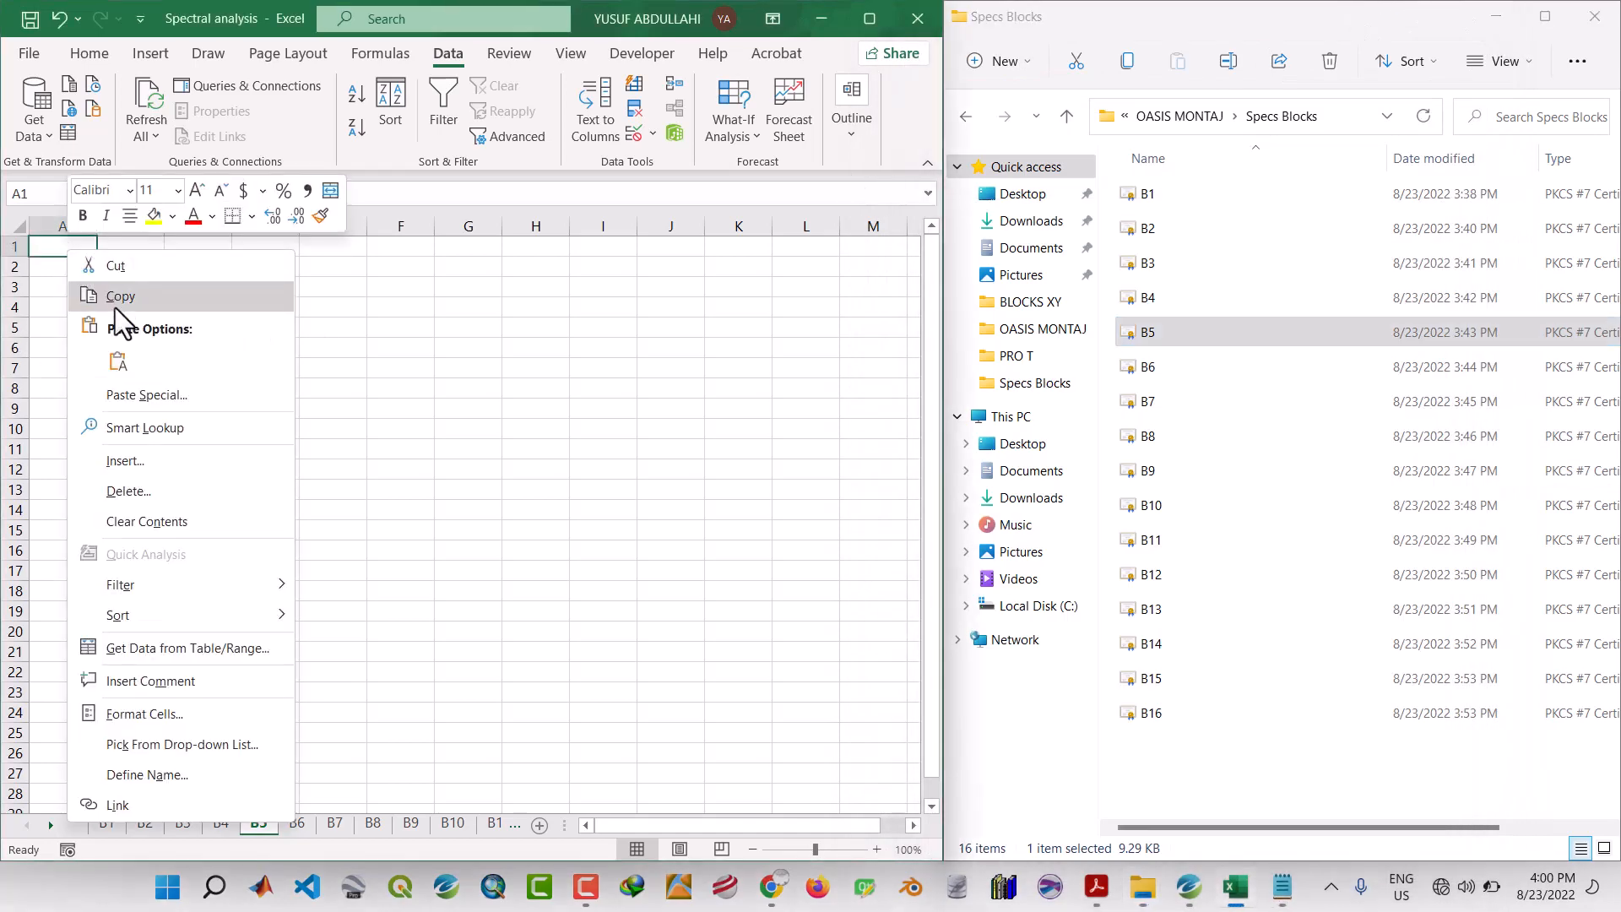
left_click(115, 359)
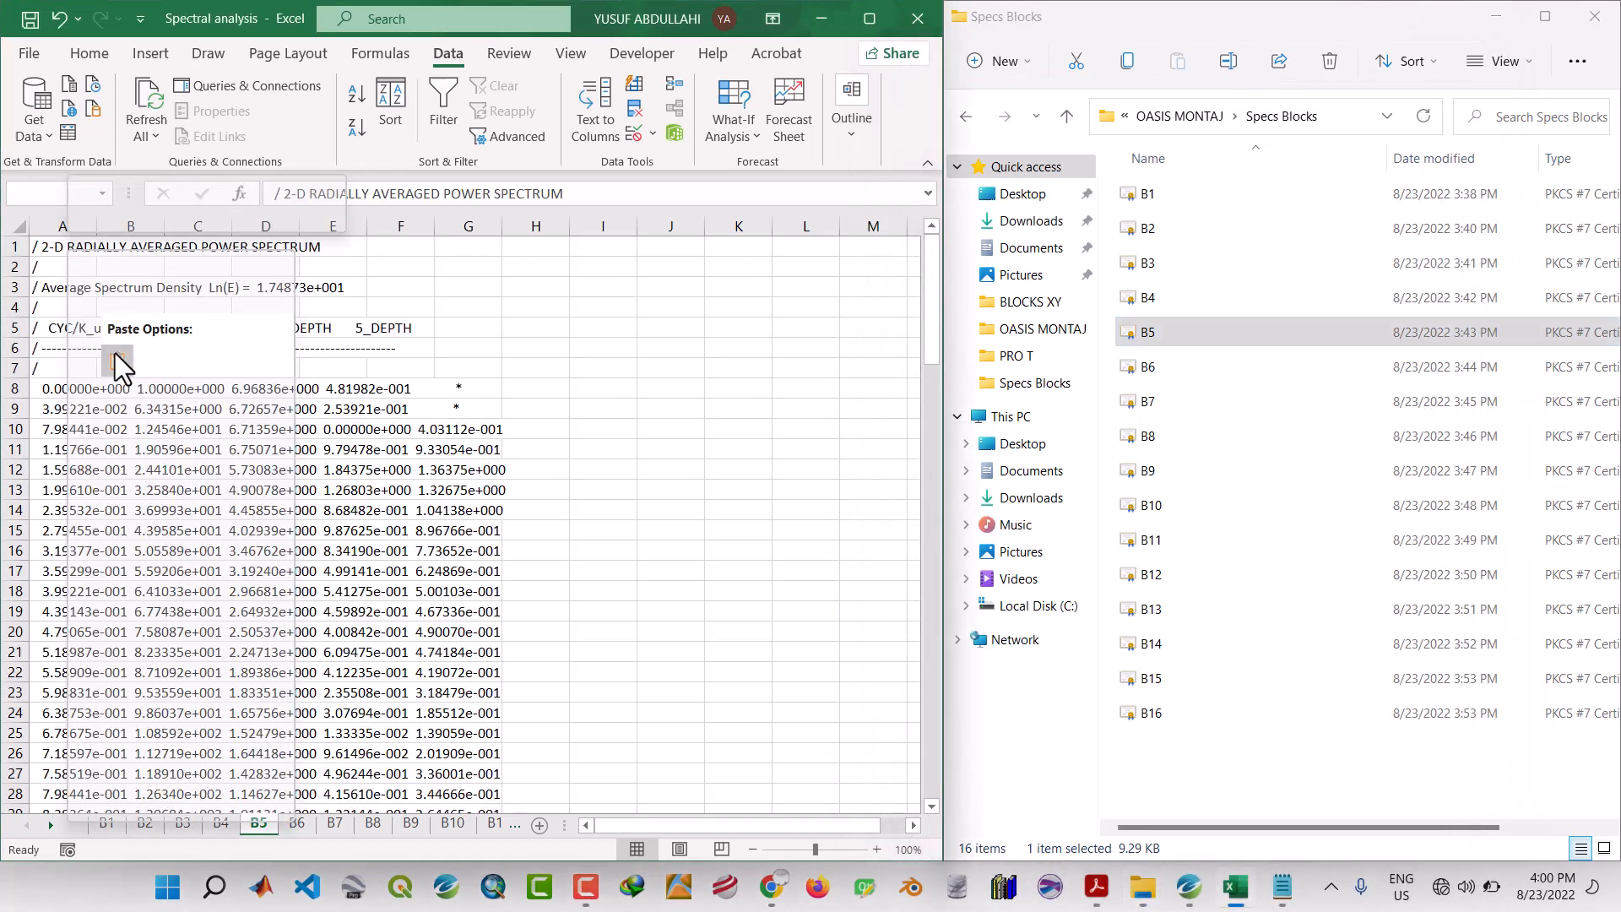
Split the B5 spectrum text in column A with Text to Columns, using fixed width, General format and destination $A$1.
left_click(601, 105)
left_click(1257, 635)
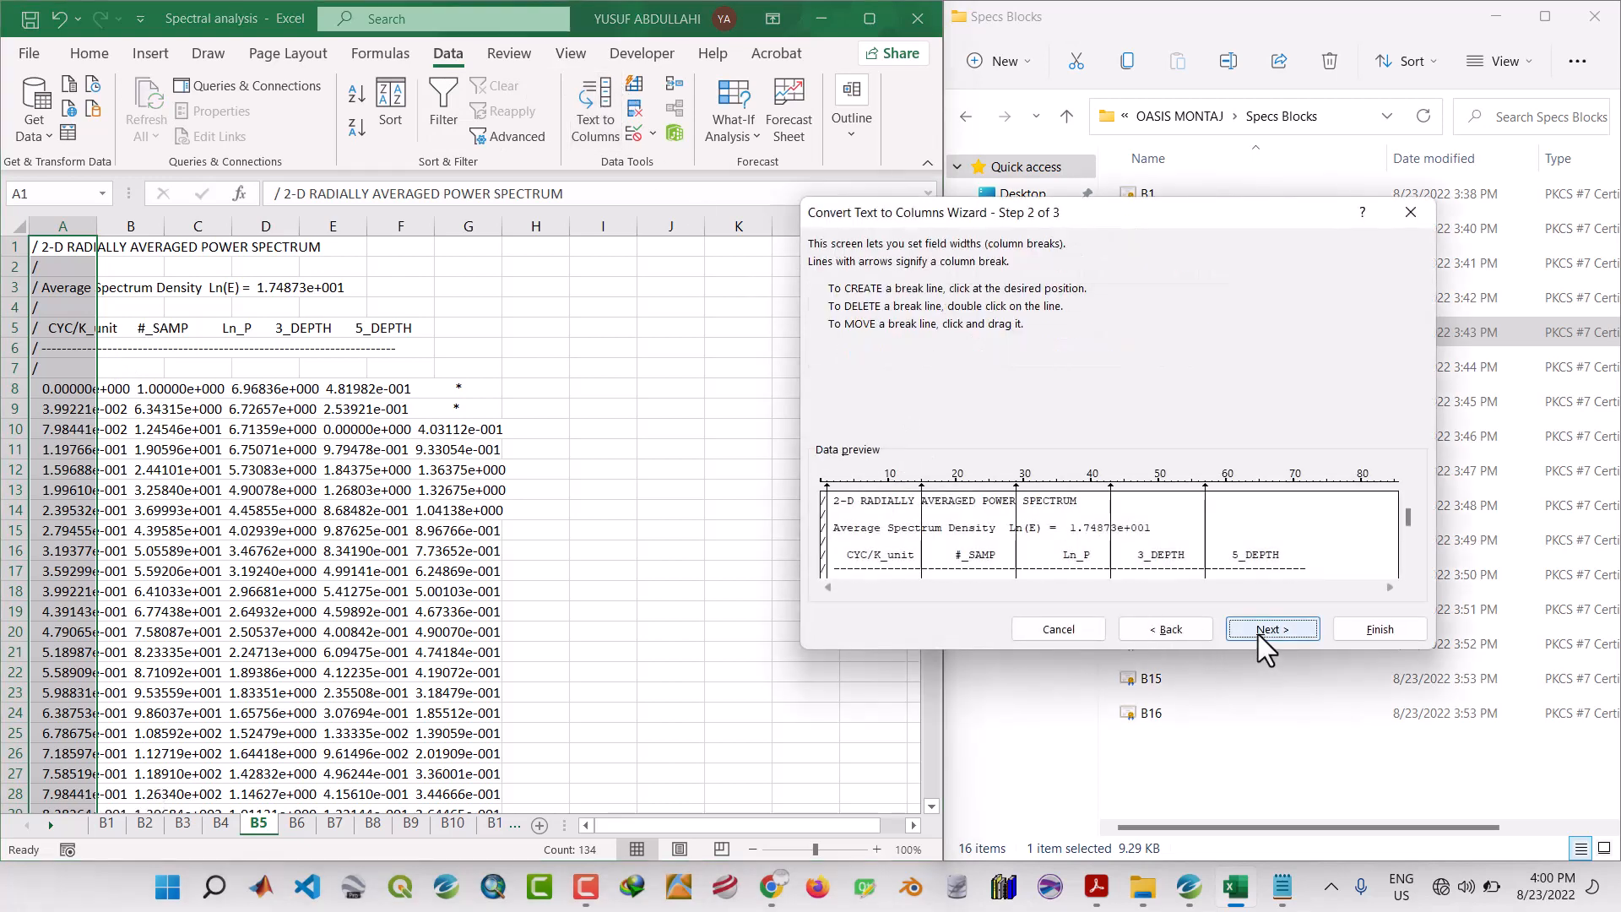
left_click(1258, 635)
left_click(1376, 630)
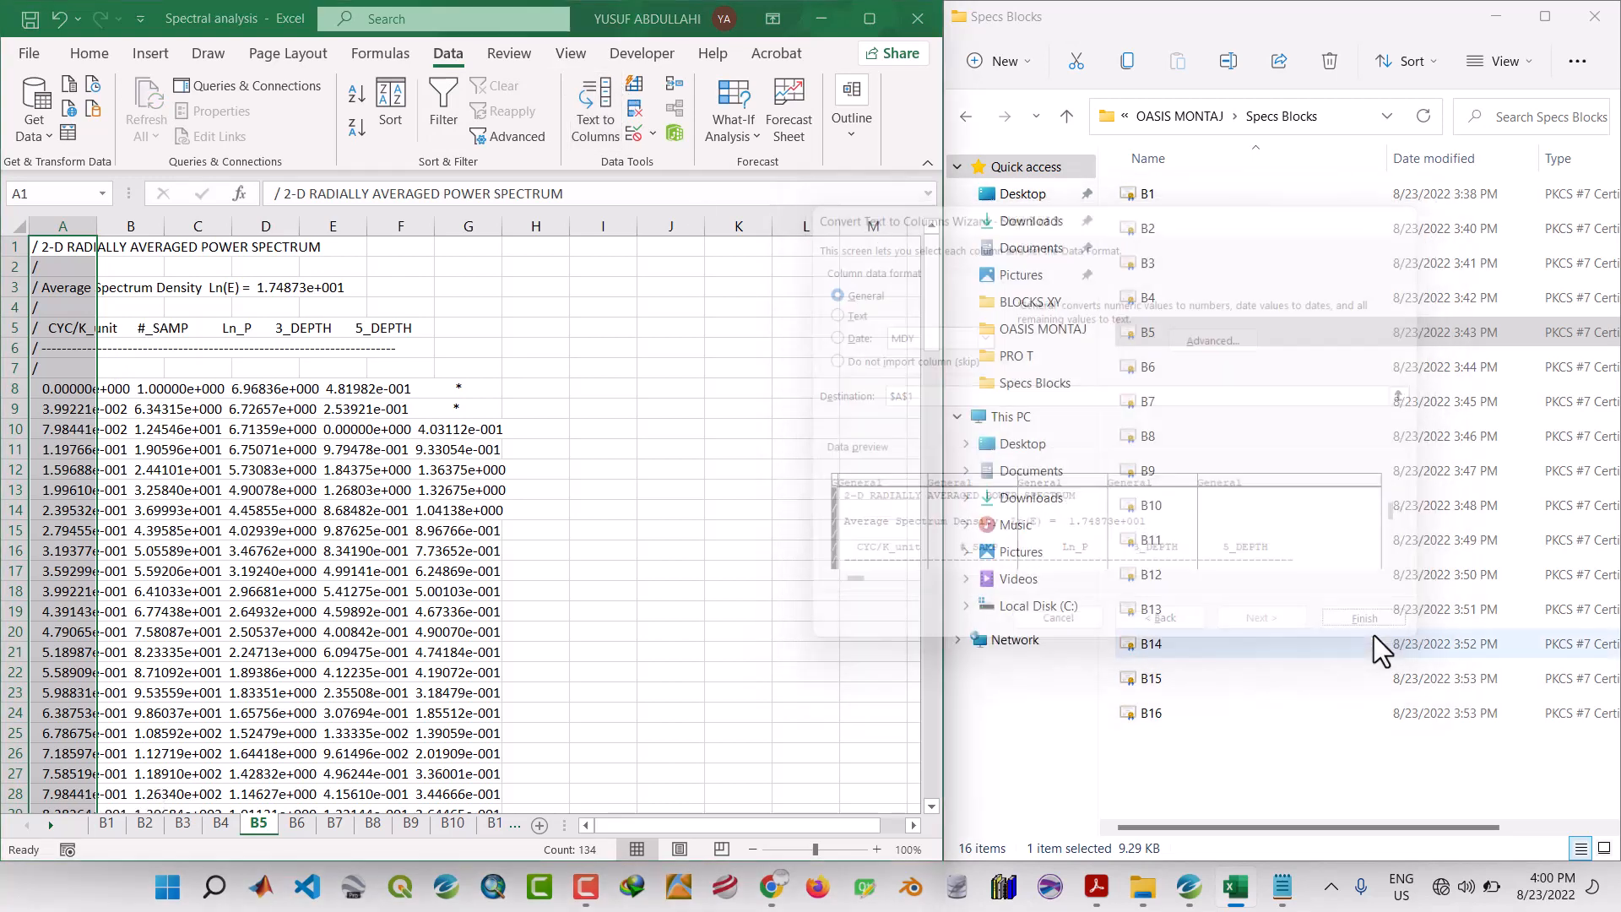
left_click(608, 507)
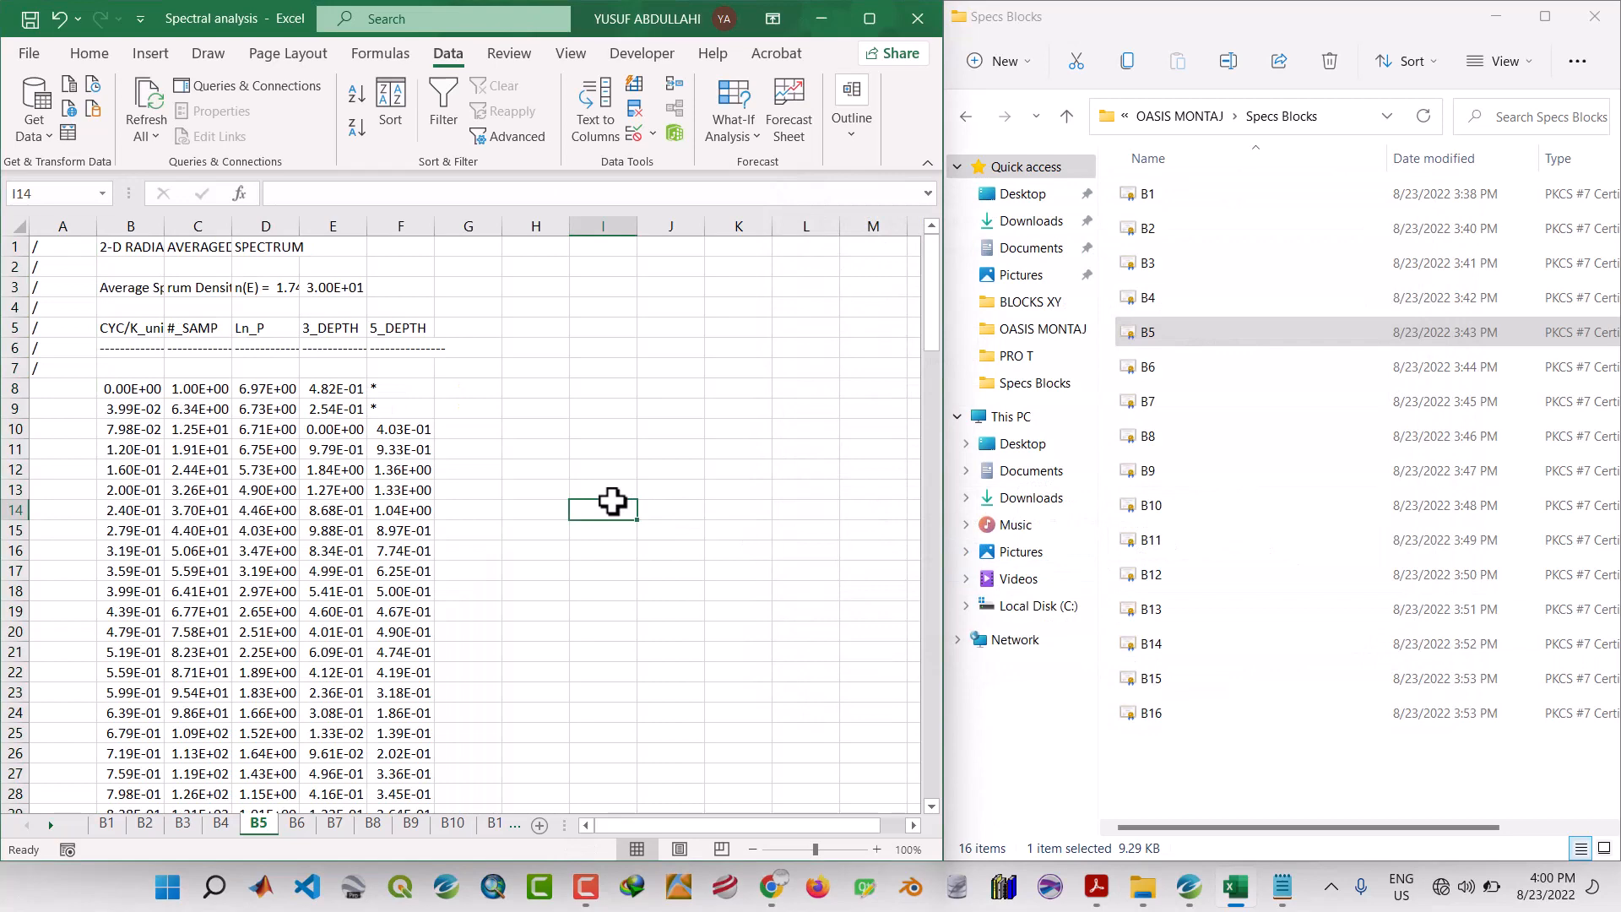
Switch to worksheet B6, open the B6 file from the Specs Blocks folder in Notepad and copy all its text, leaving Notepad minimized.
left_click(1147, 368)
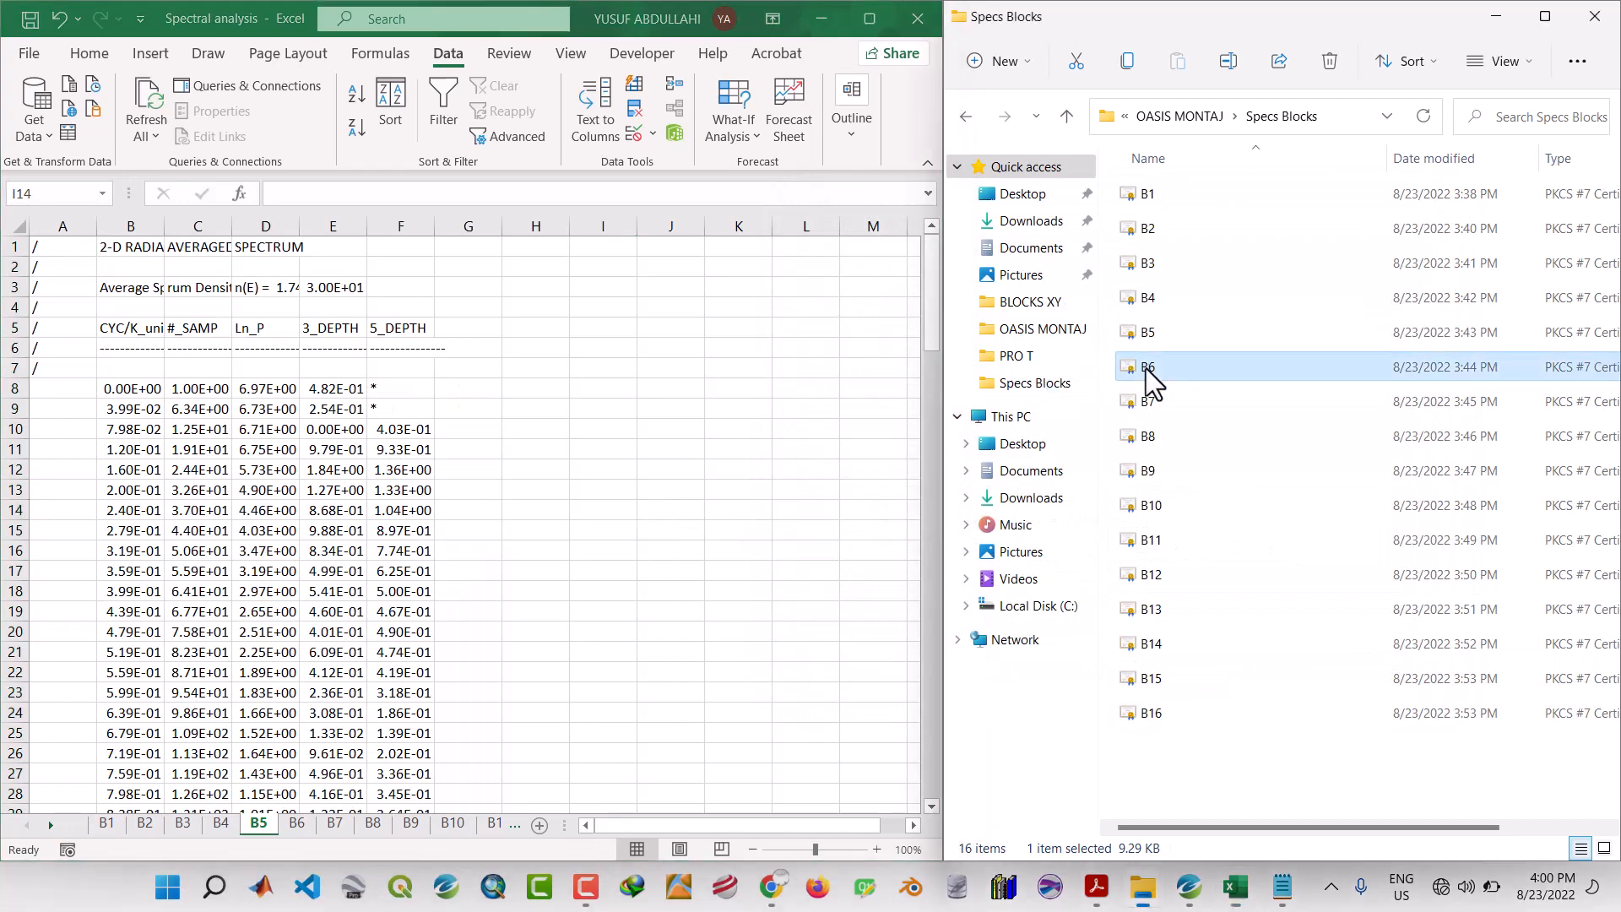
left_click(297, 823)
left_click(297, 823)
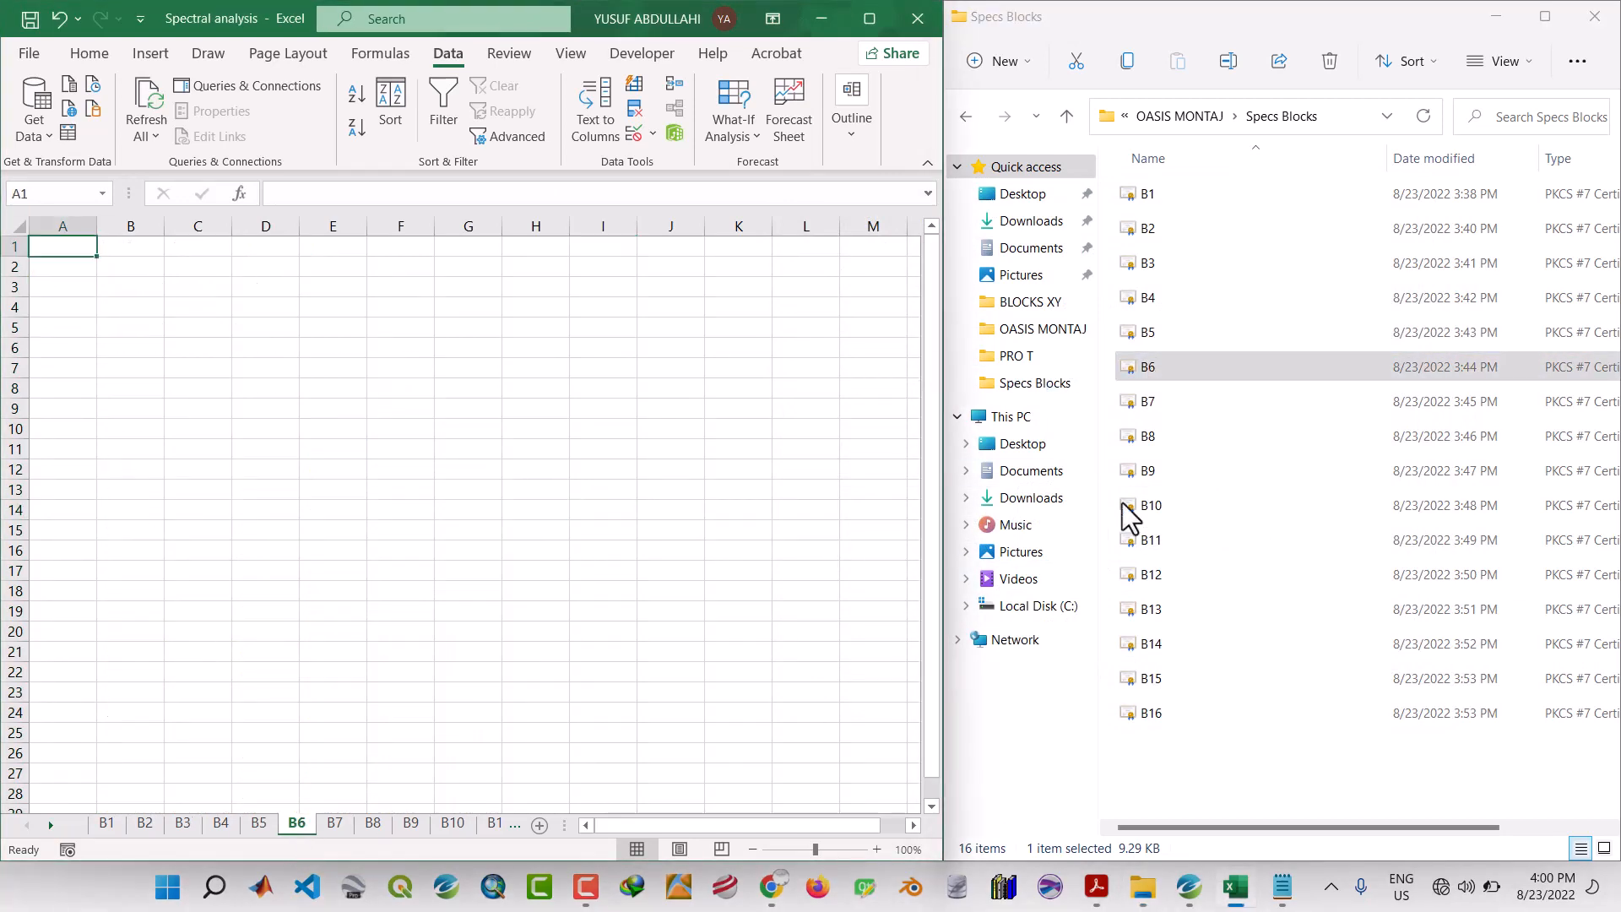
right_click(1178, 372)
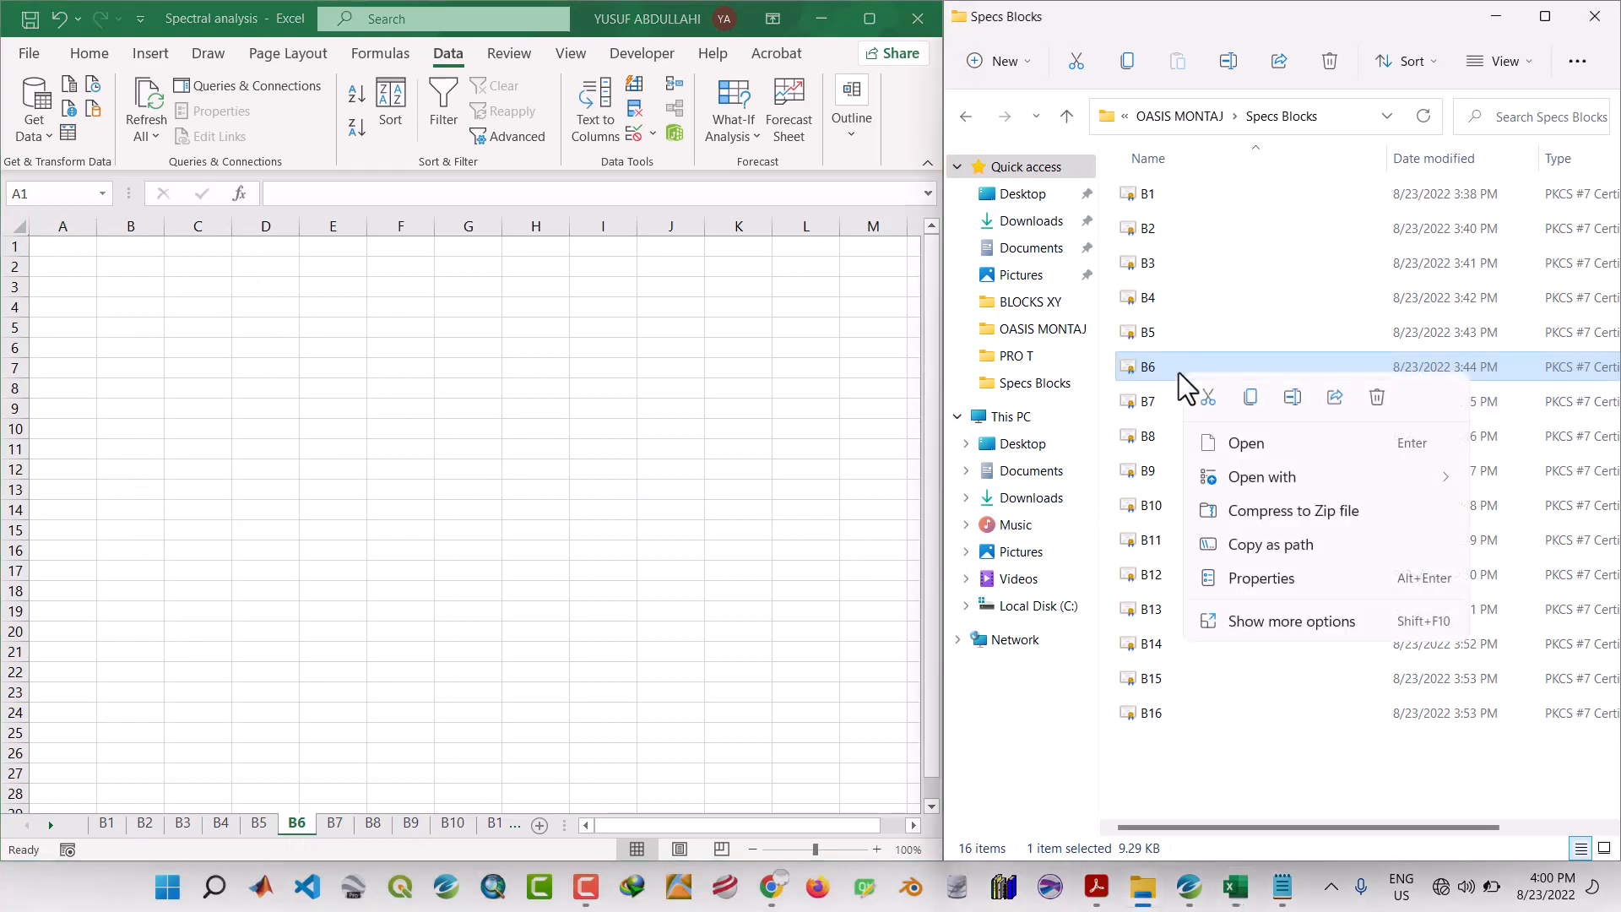
mouse_move(1233, 468)
left_click(1282, 483)
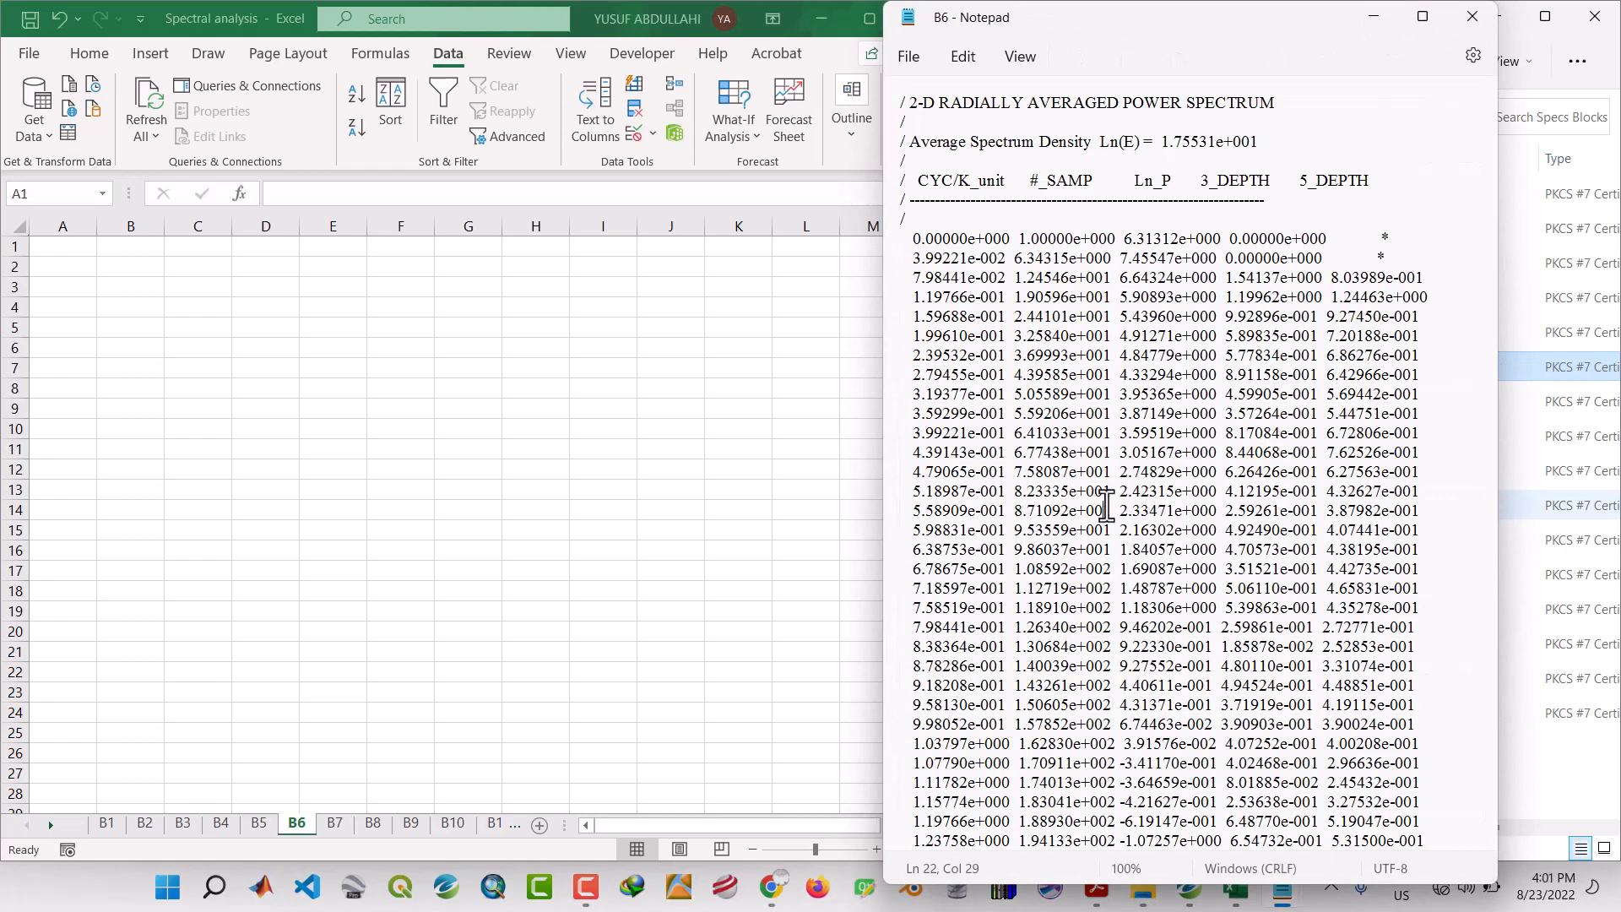
key("ctrl+a")
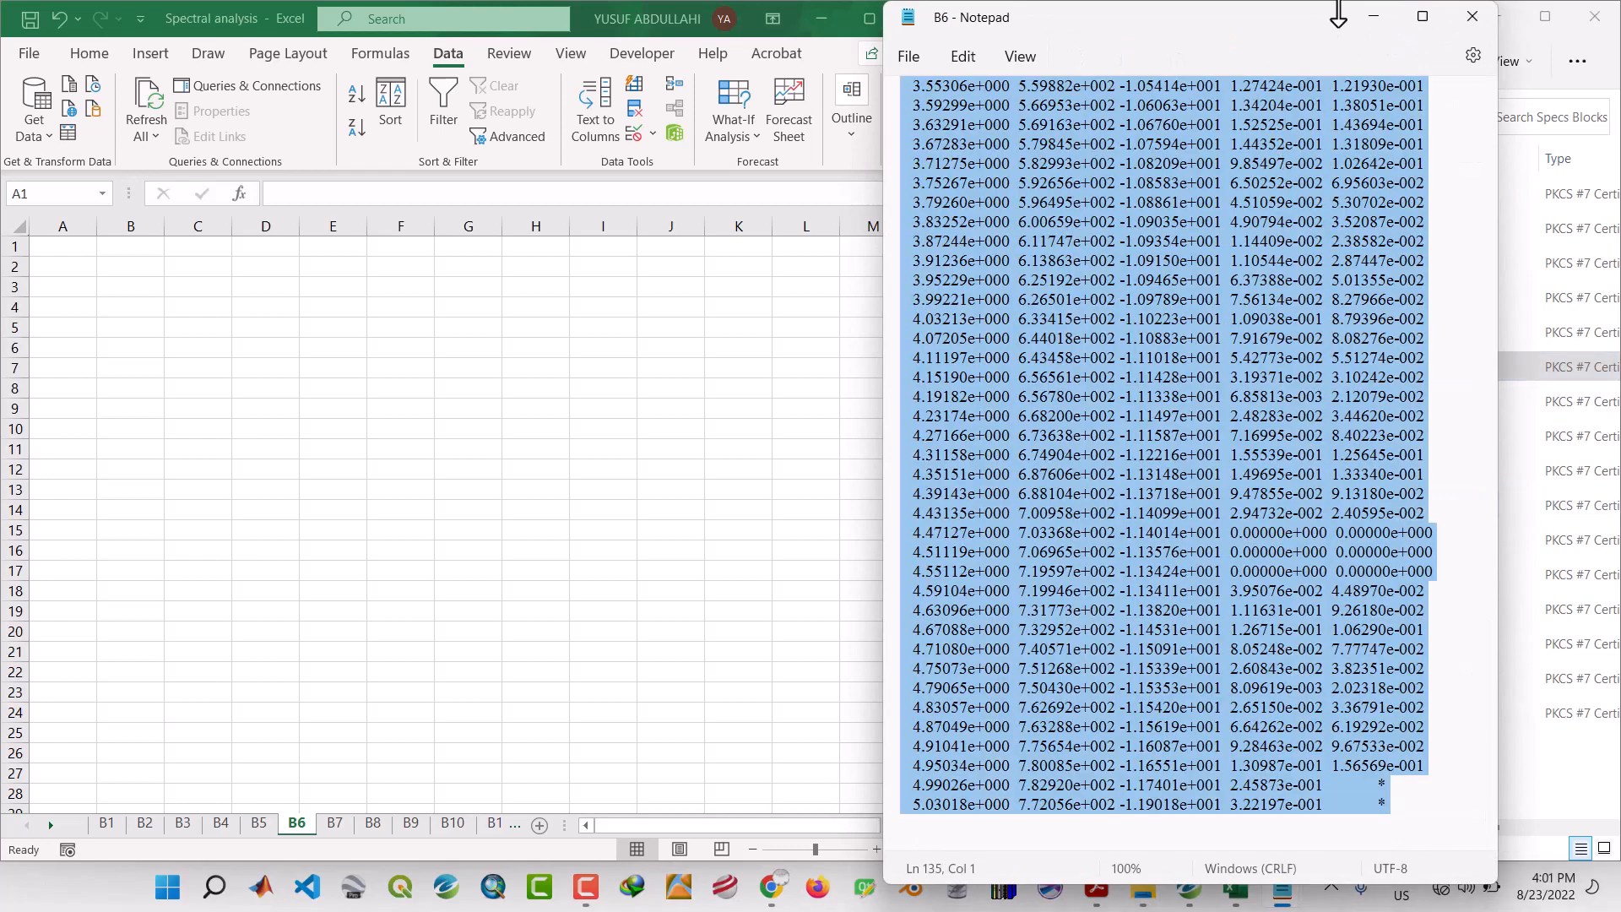
left_click(1376, 17)
Paste the copied B6 spectrum text into worksheet B6 starting at cell A1.
left_click(56, 247)
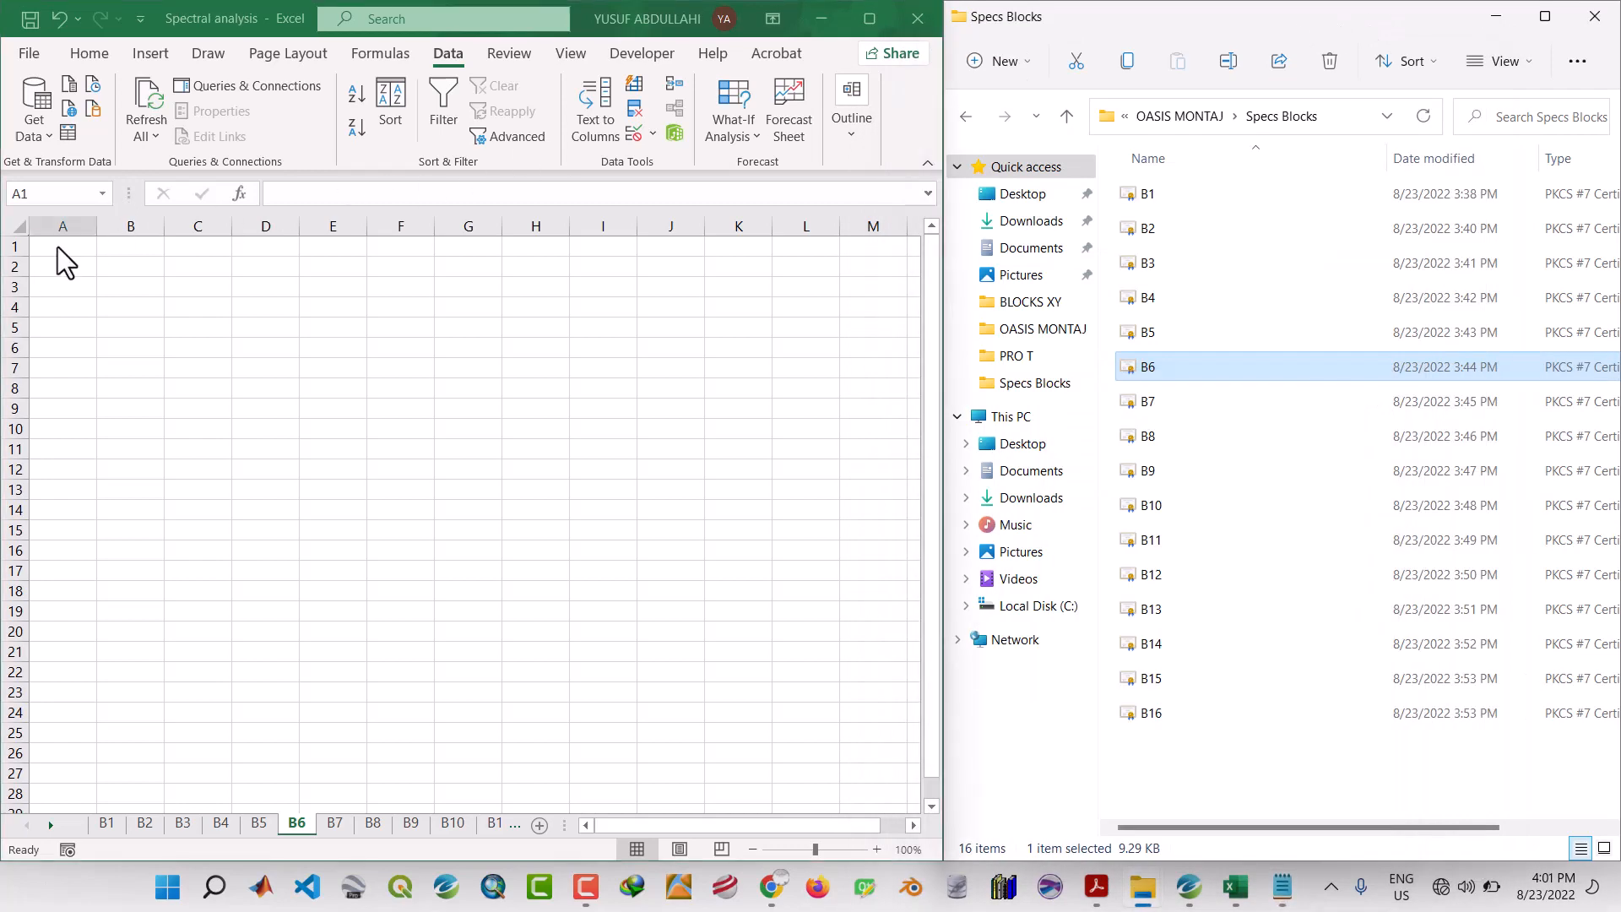
right_click(76, 243)
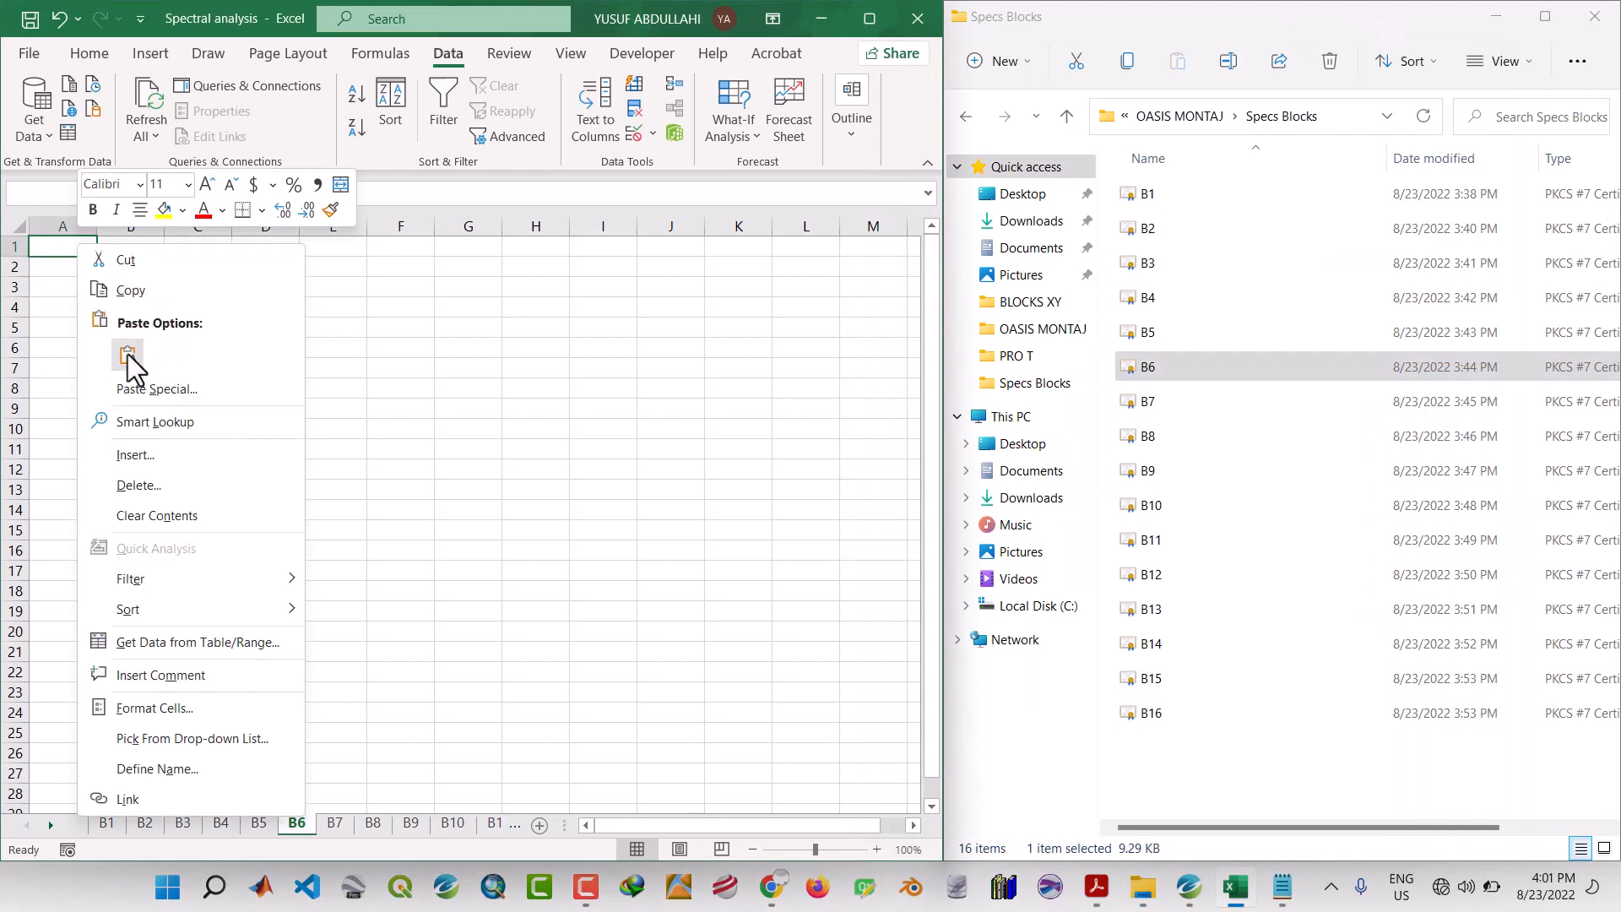
left_click(128, 355)
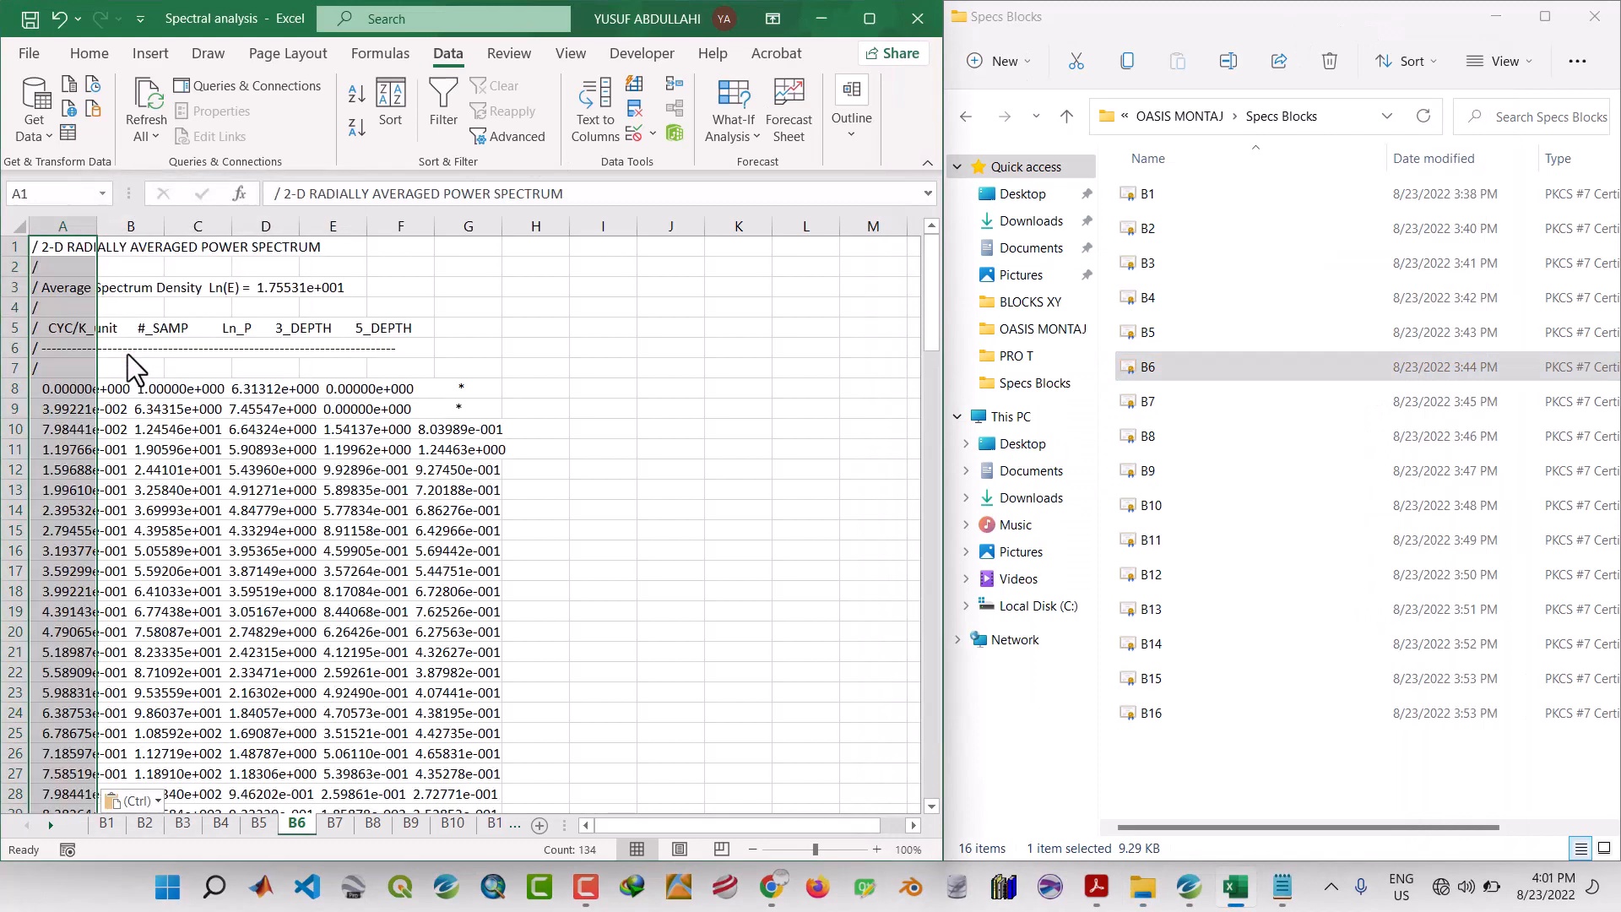
Split the B6 spectrum text in column A with Text to Columns, using fixed width, General format and destination $A$1.
left_click(603, 126)
left_click(1253, 633)
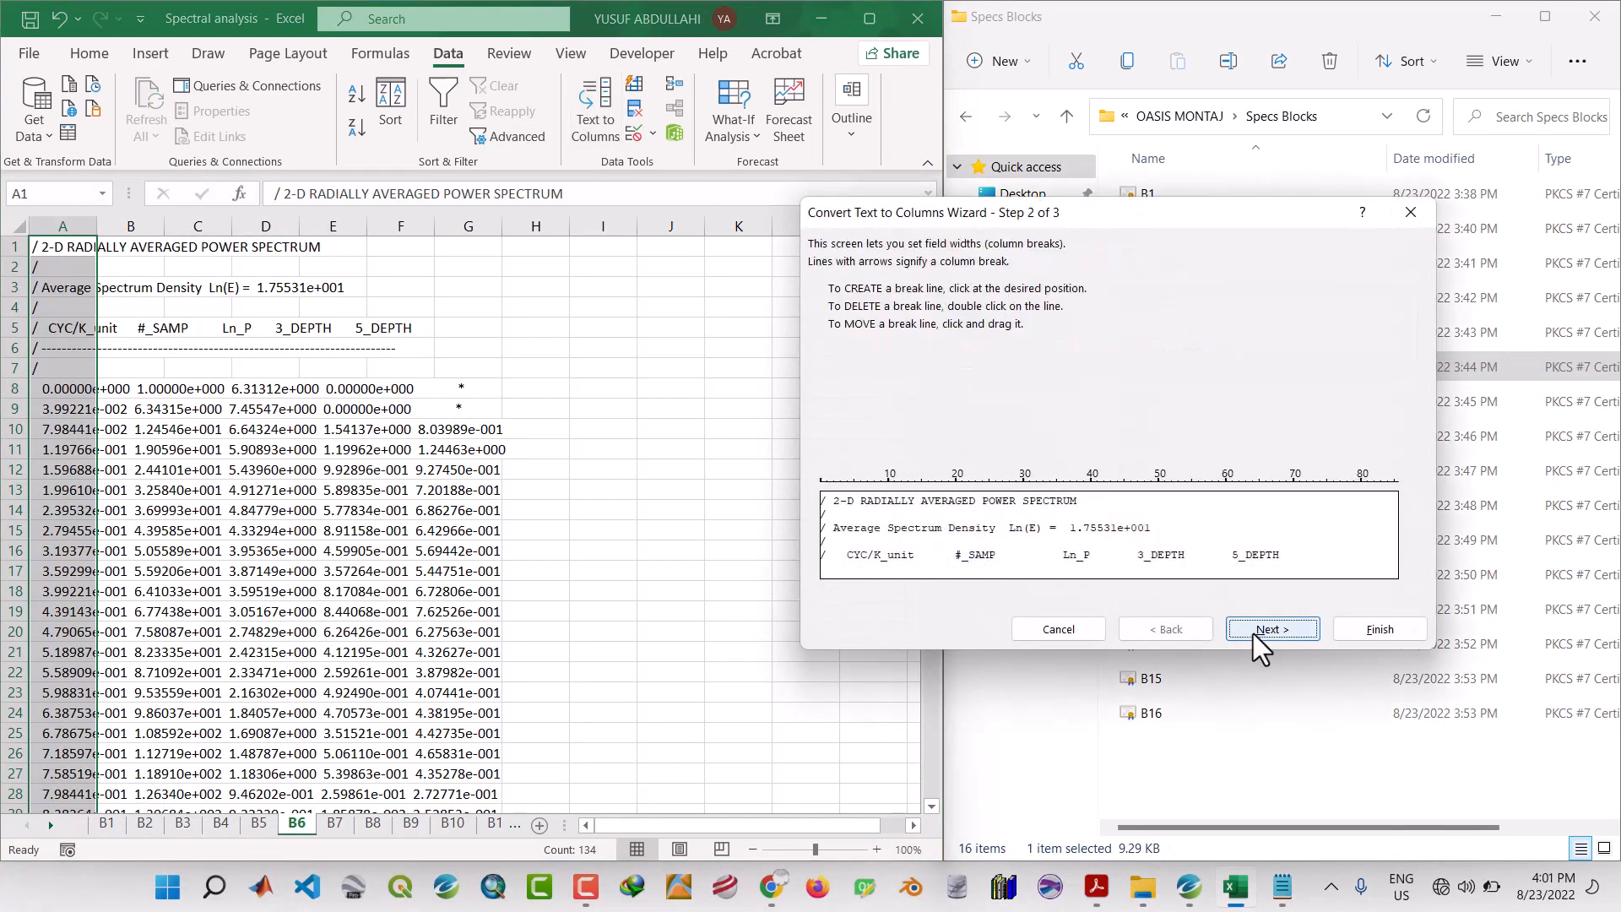
left_click(1253, 633)
left_click(1346, 632)
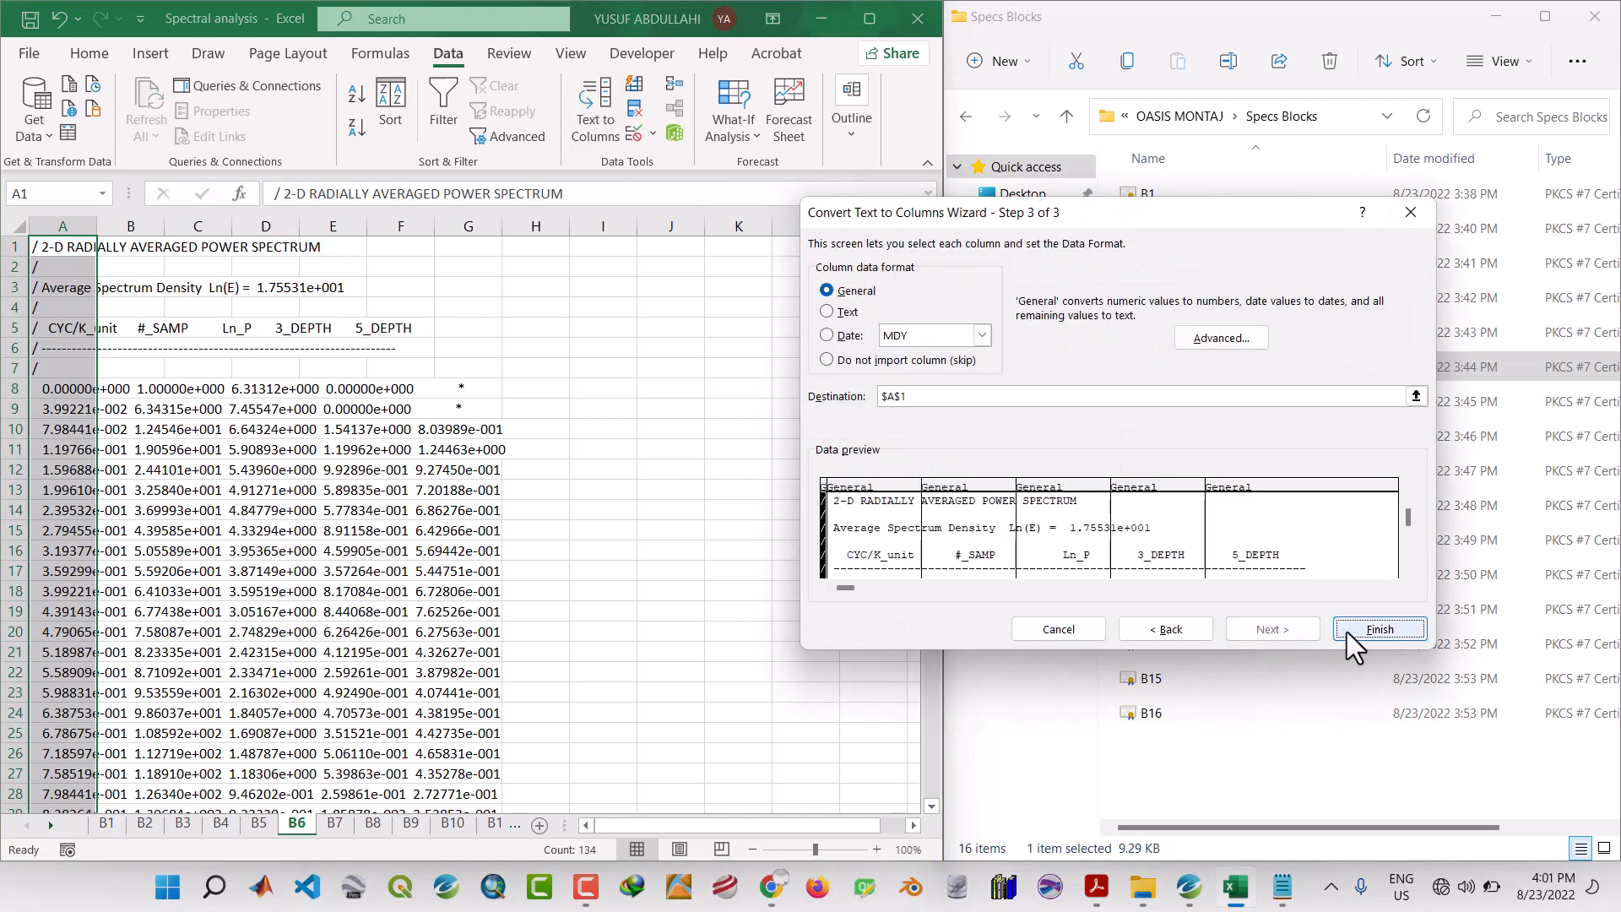
Open the B7 file from the Specs Blocks folder in Notepad, copy all its text and minimize Notepad.
left_click(1148, 396)
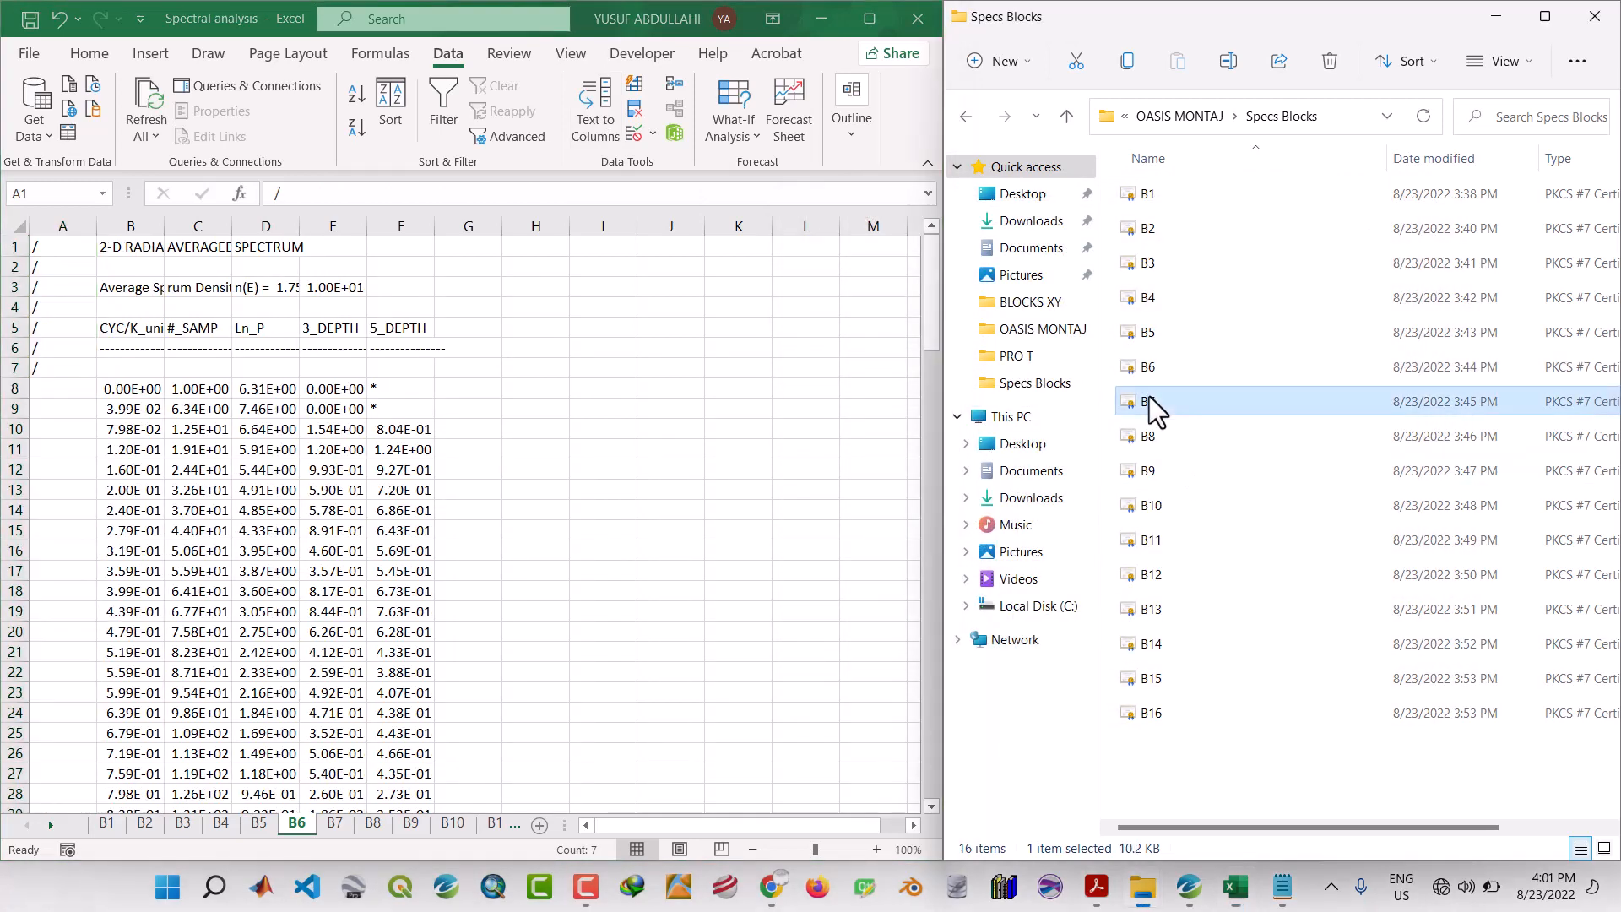
right_click(1148, 396)
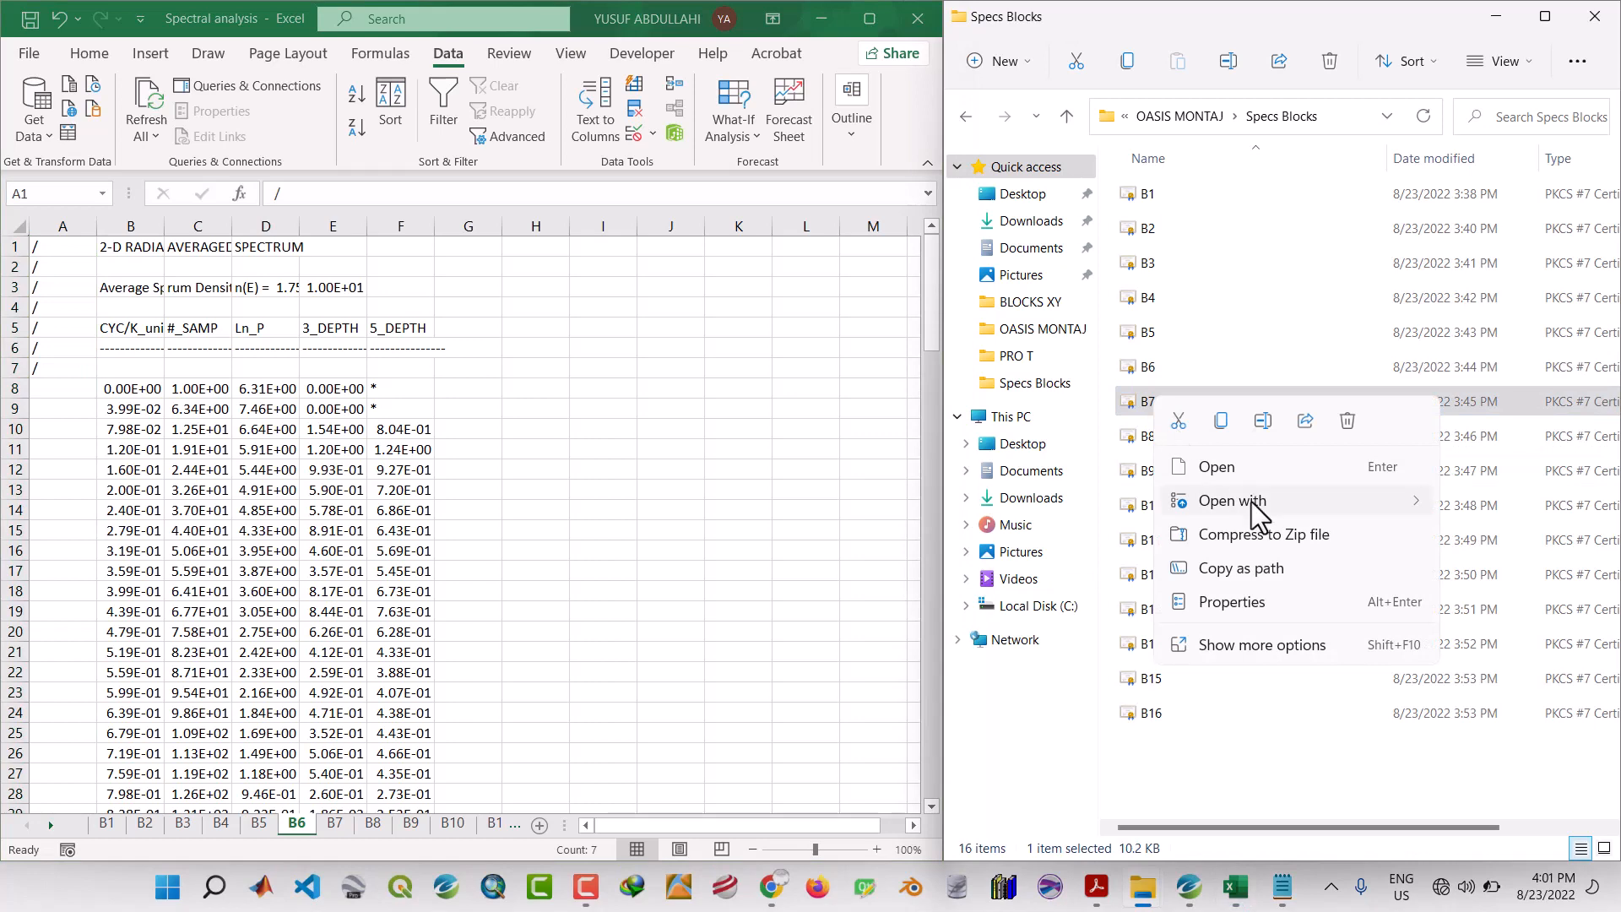
mouse_move(1241, 503)
left_click(1303, 539)
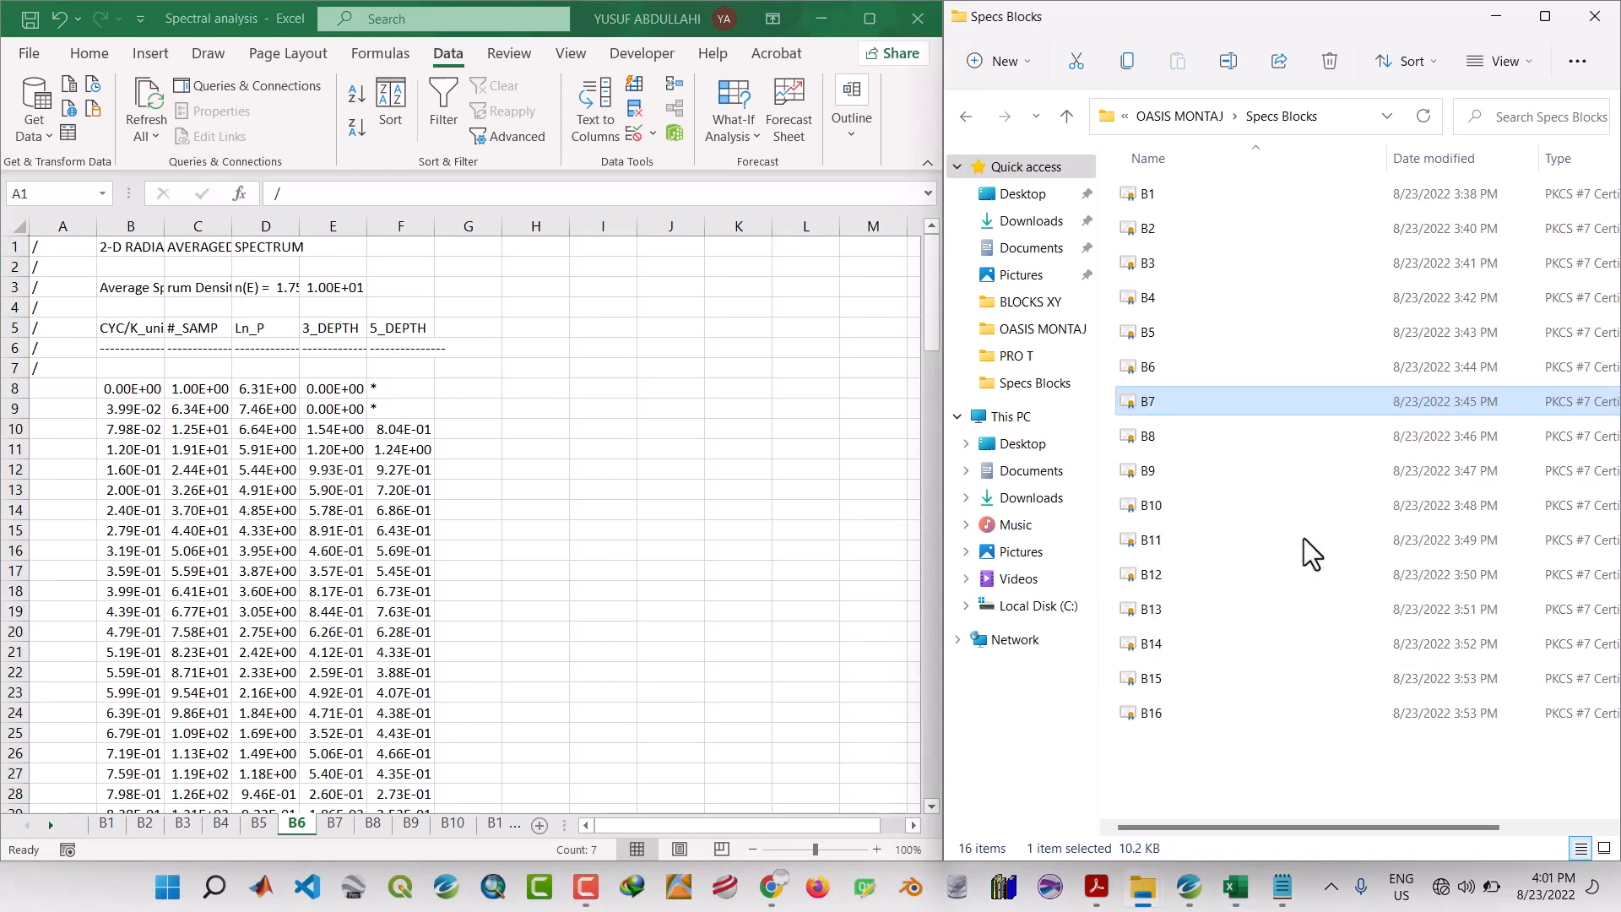
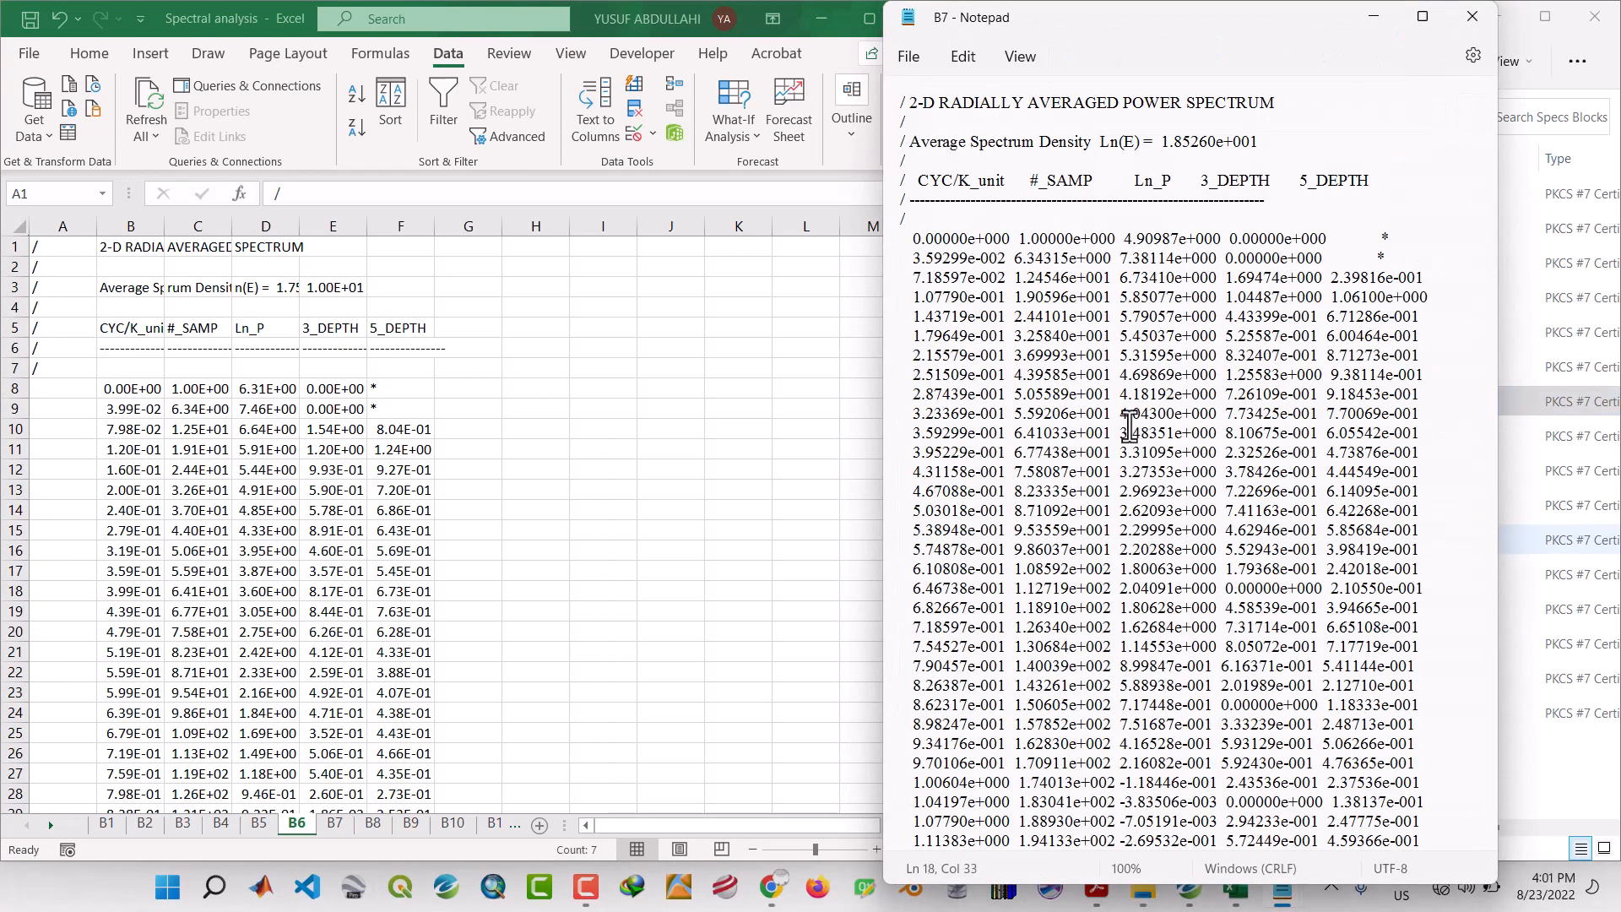
key("ctrl+a")
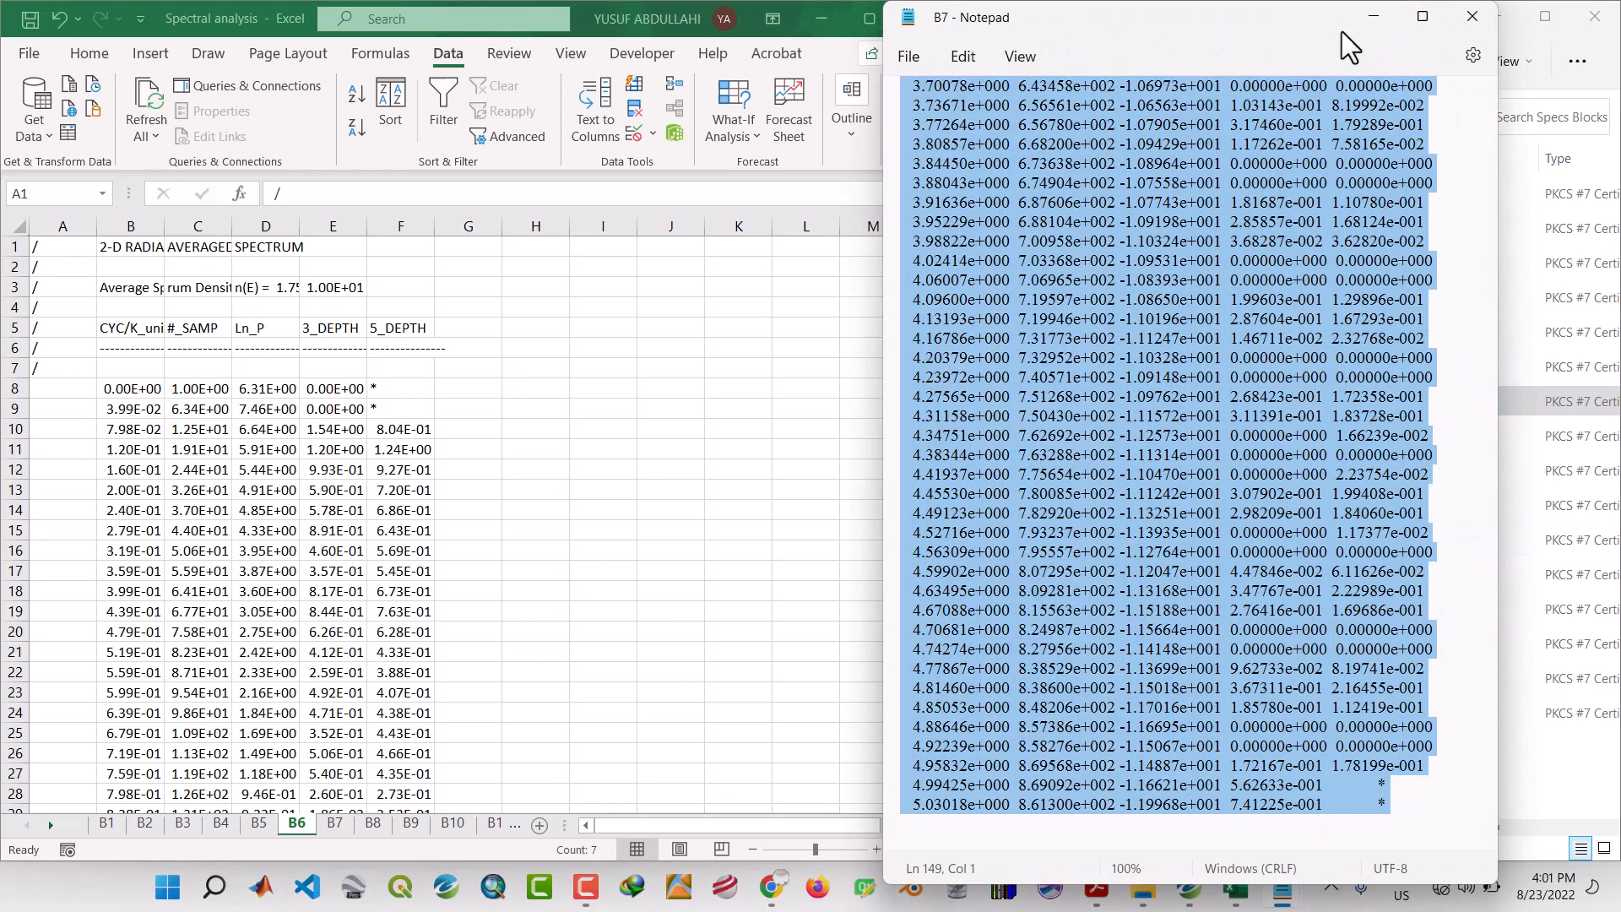
left_click(1365, 18)
Paste the copied B7 spectrum text into worksheet B7 starting at cell A1.
left_click(343, 817)
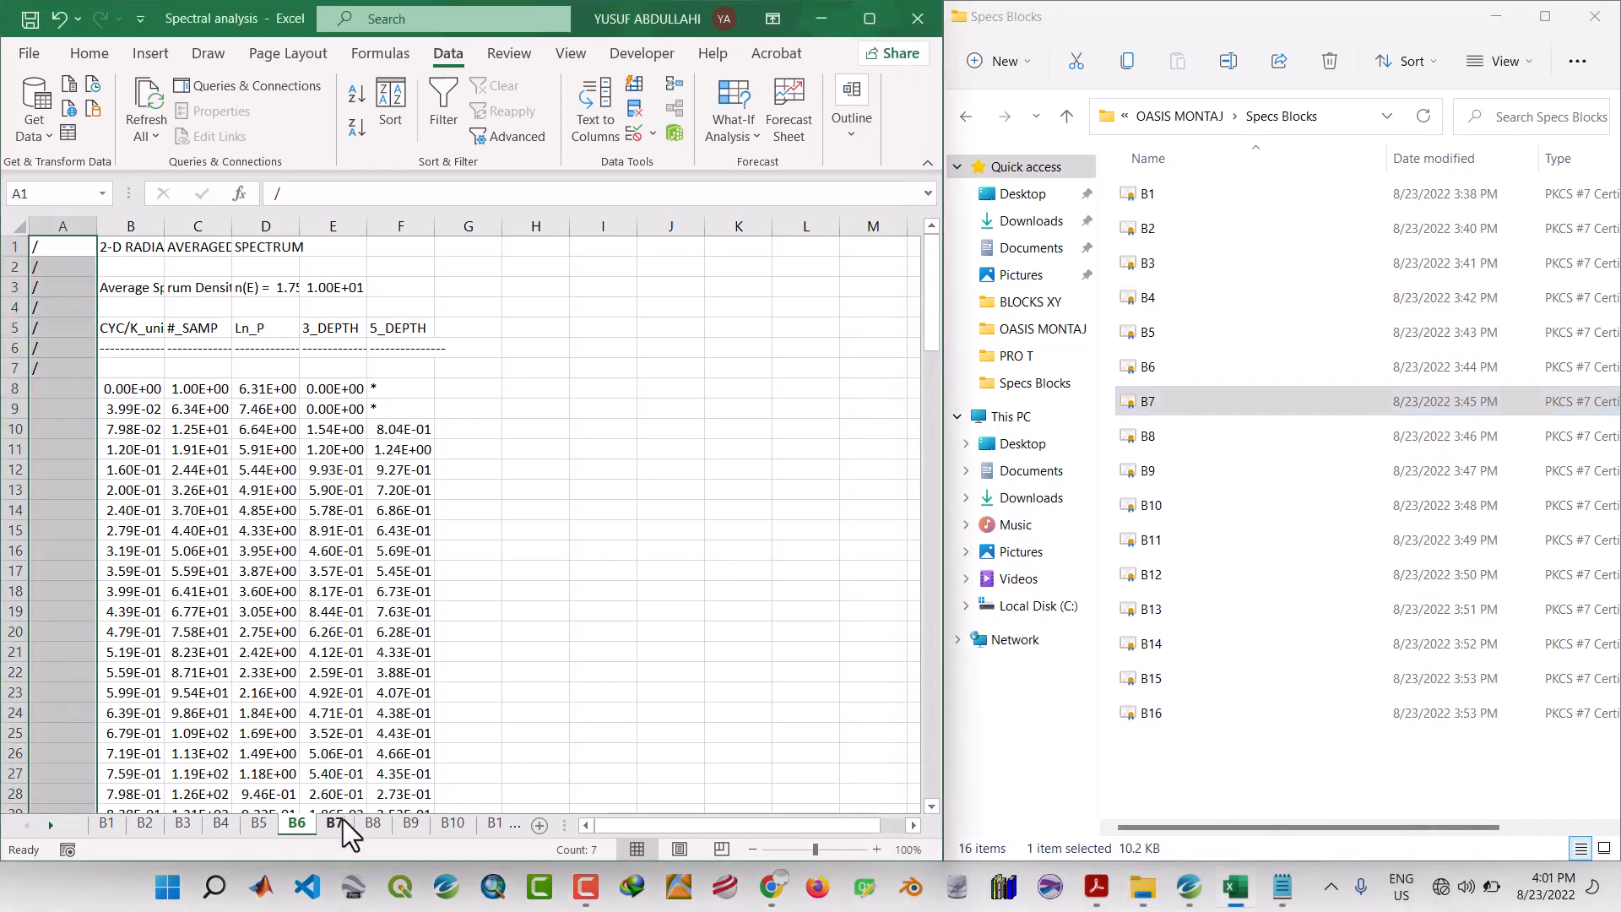
right_click(84, 243)
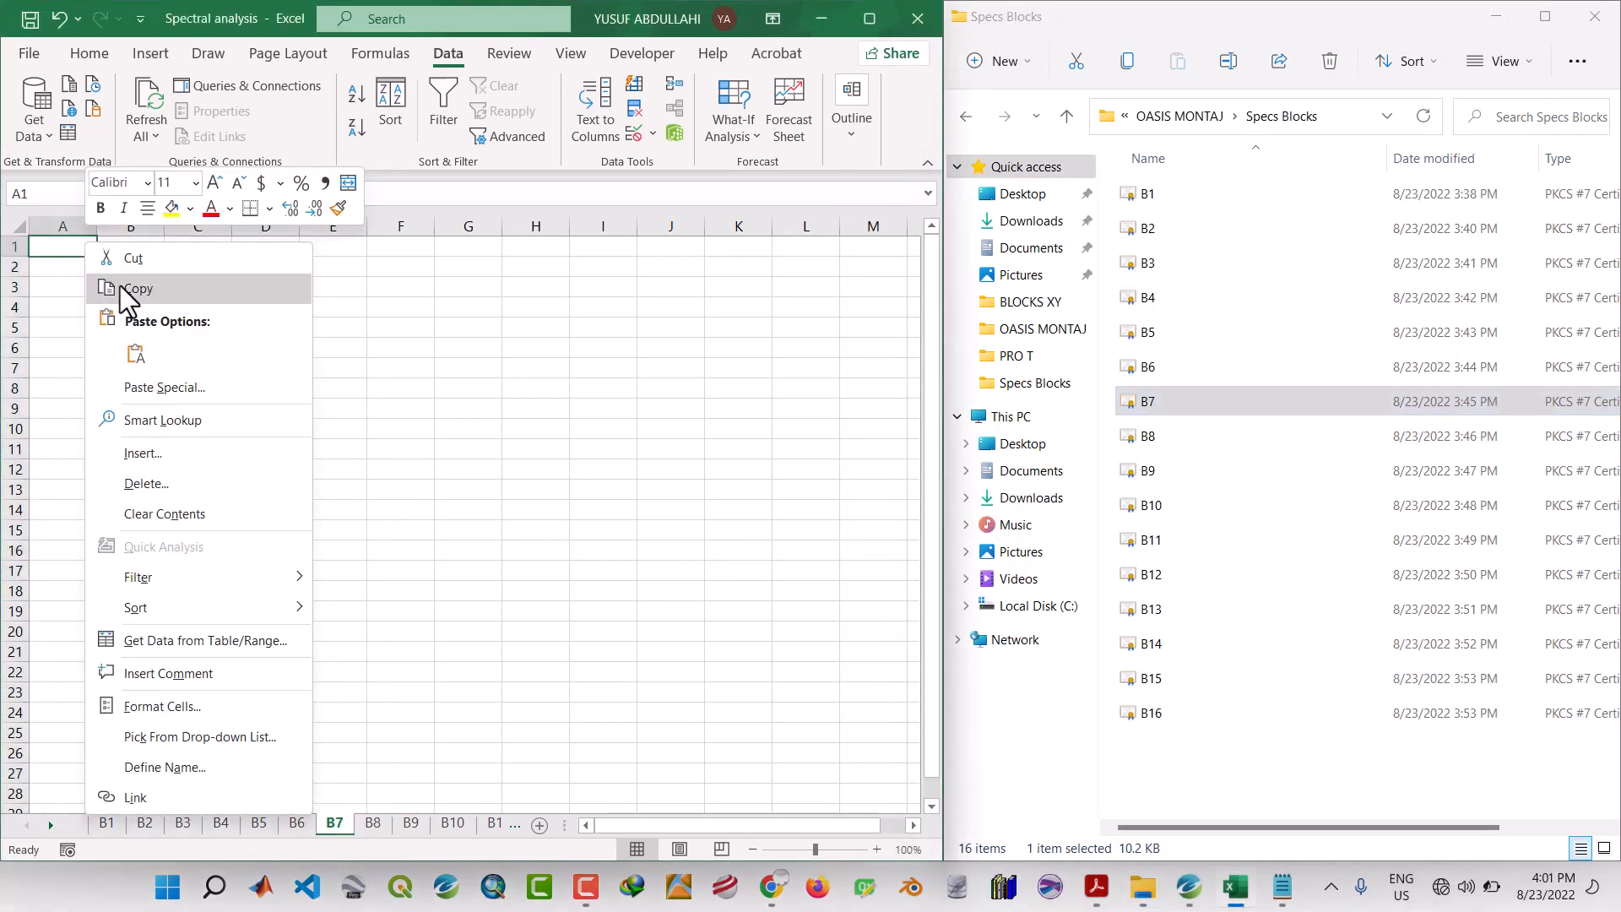
left_click(135, 347)
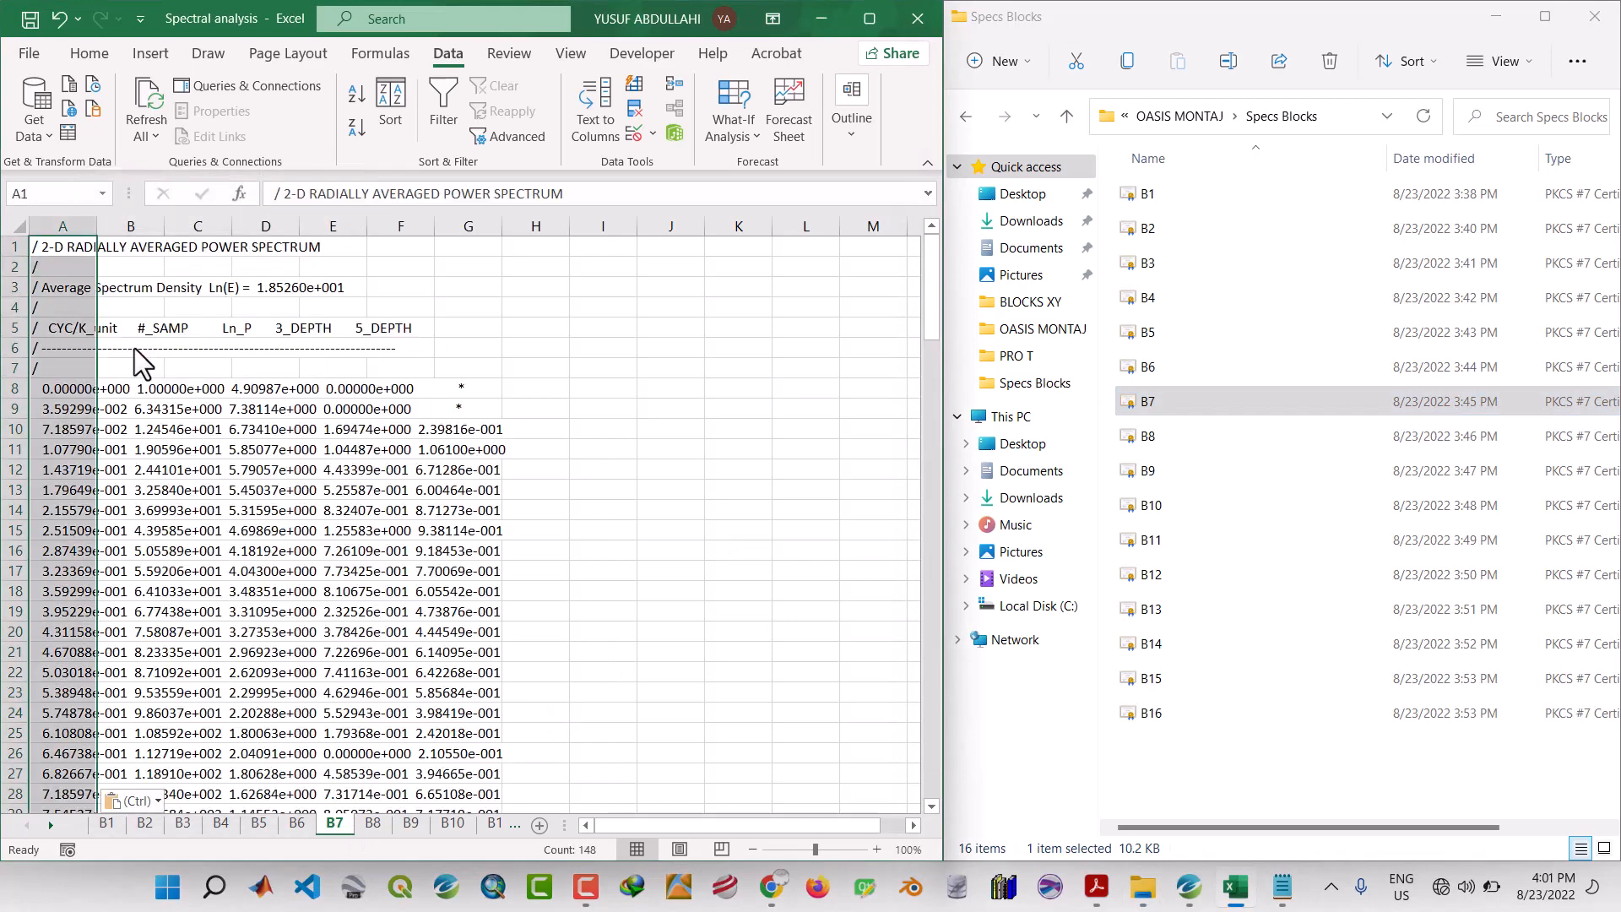
Split the B7 spectrum text in column A with Text to Columns, using fixed width and the suggested column breaks.
left_click(587, 109)
left_click(1248, 631)
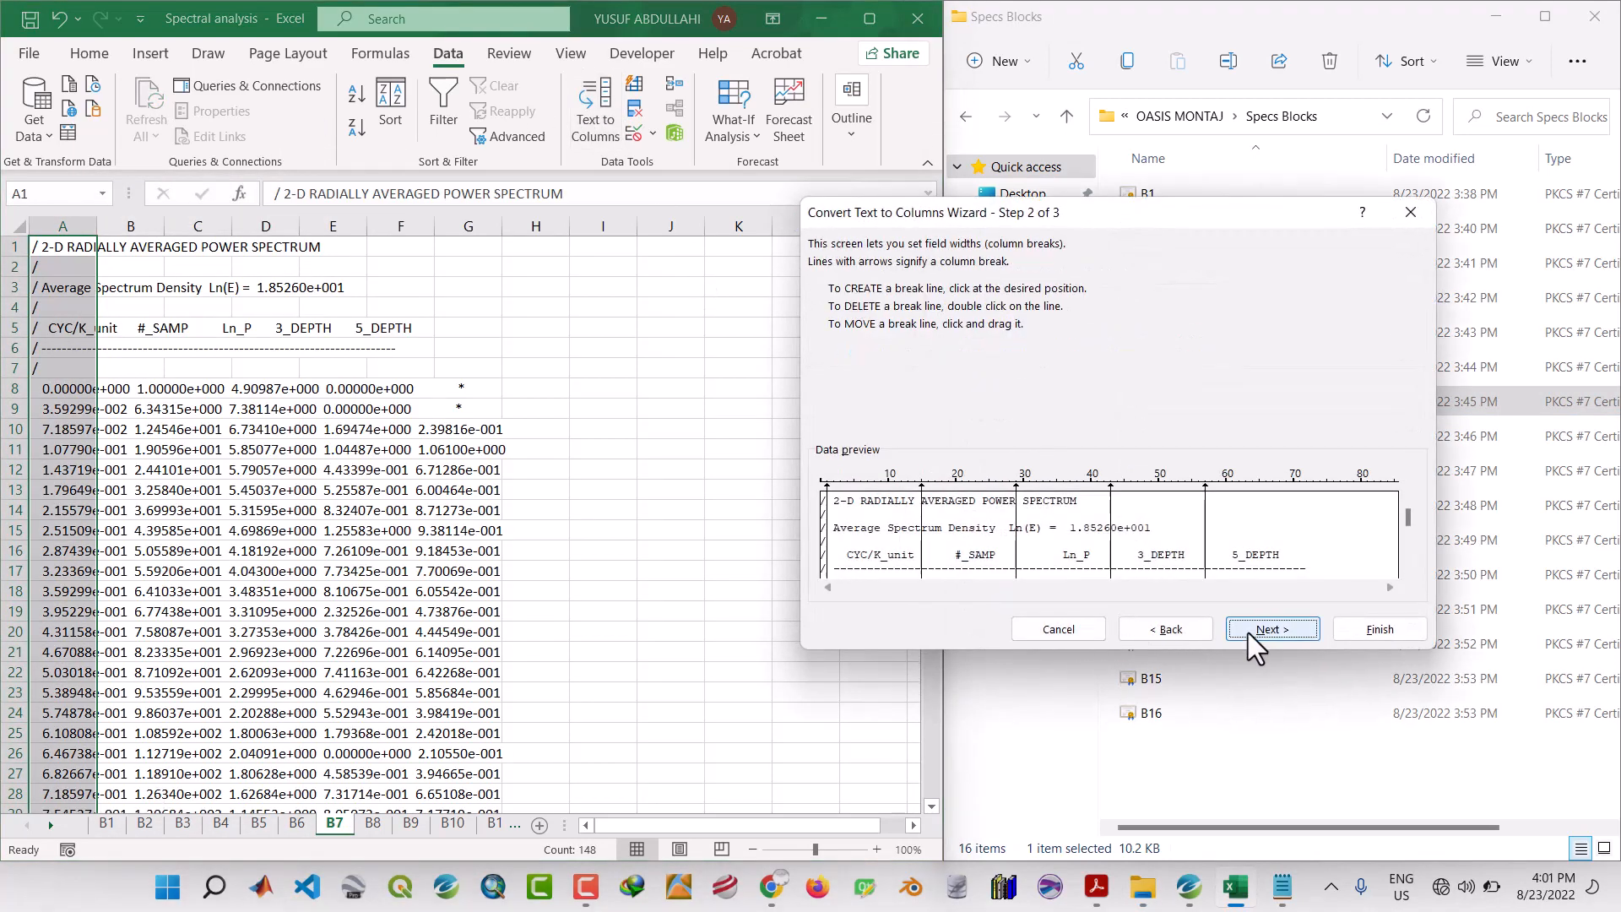
left_click(1248, 633)
left_click(1355, 630)
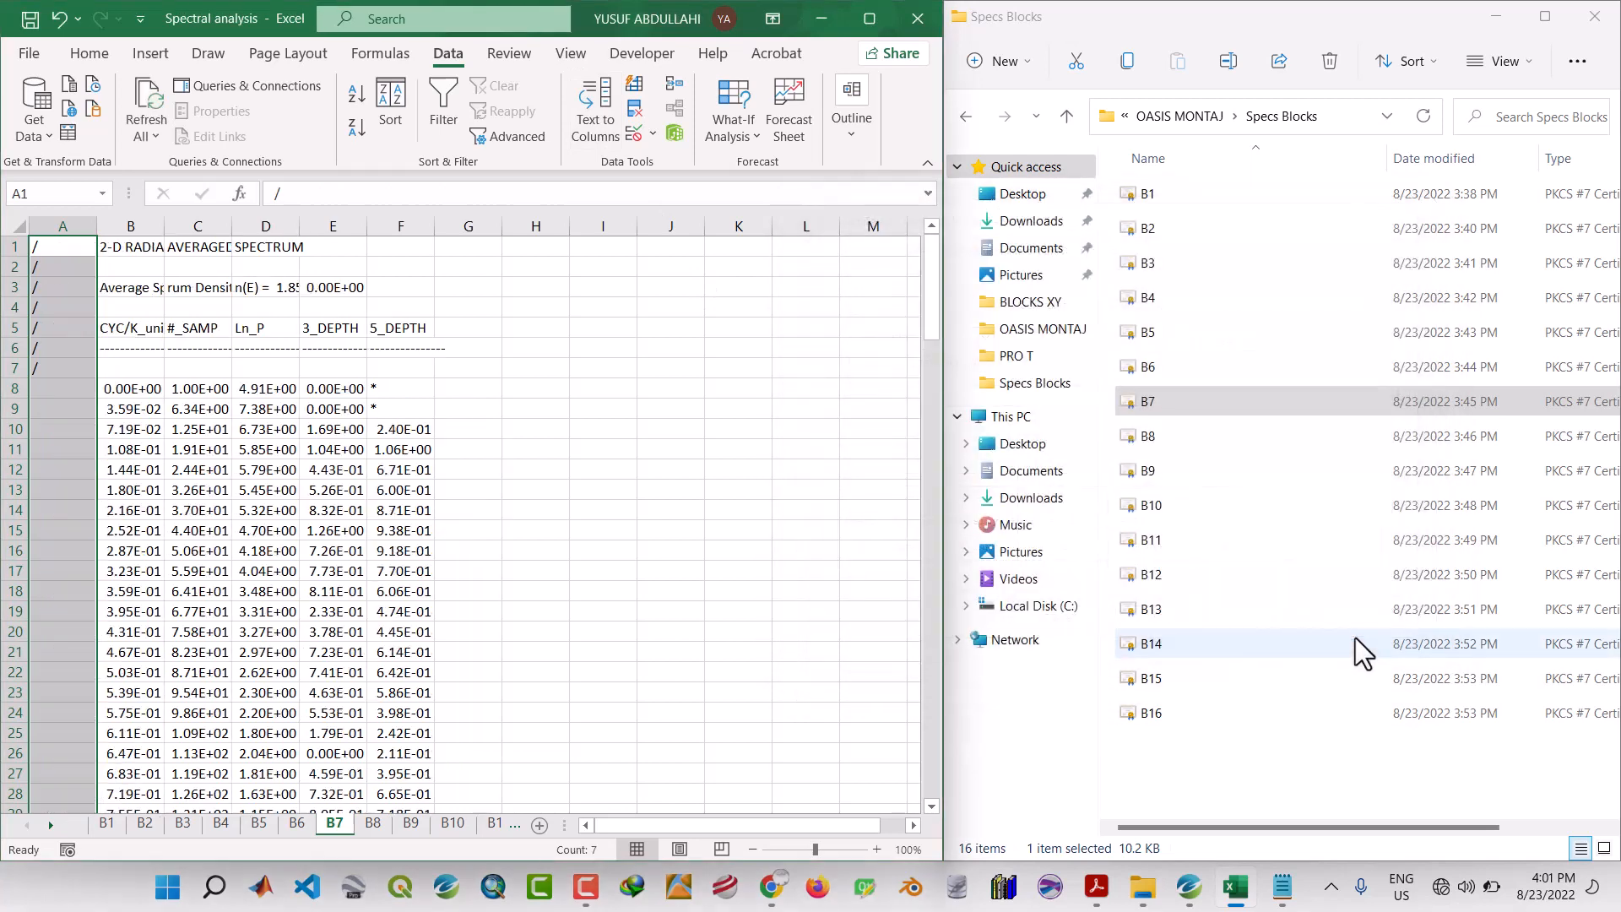
left_click(560, 484)
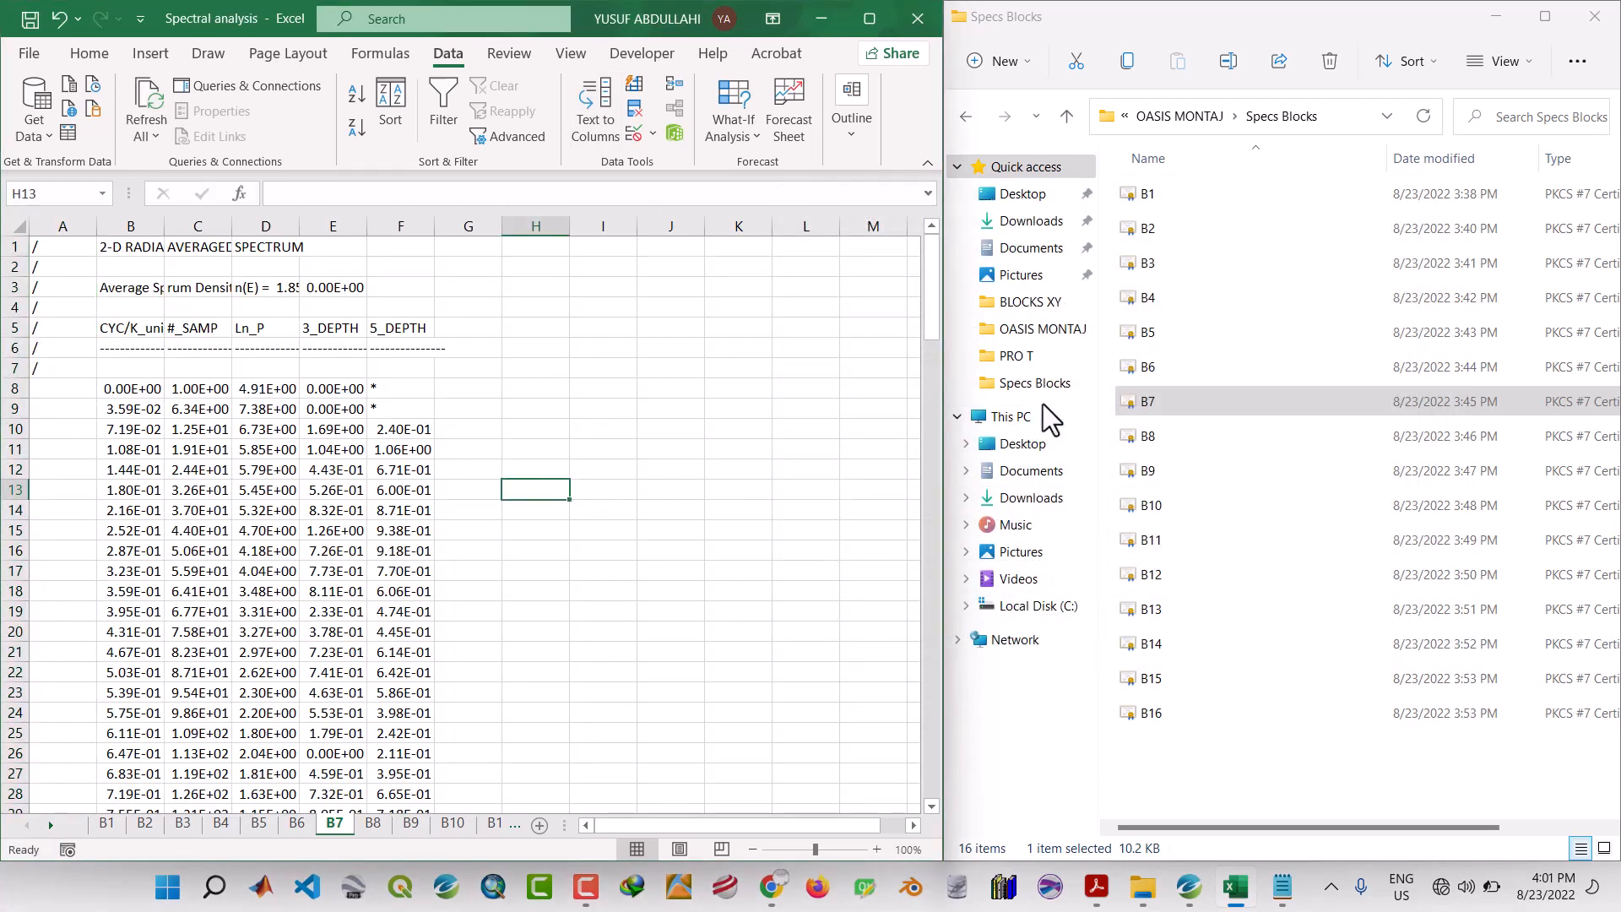
Open the B8 file from the Specs Blocks folder in Notepad, copy all its text and minimize Notepad.
left_click(1136, 445)
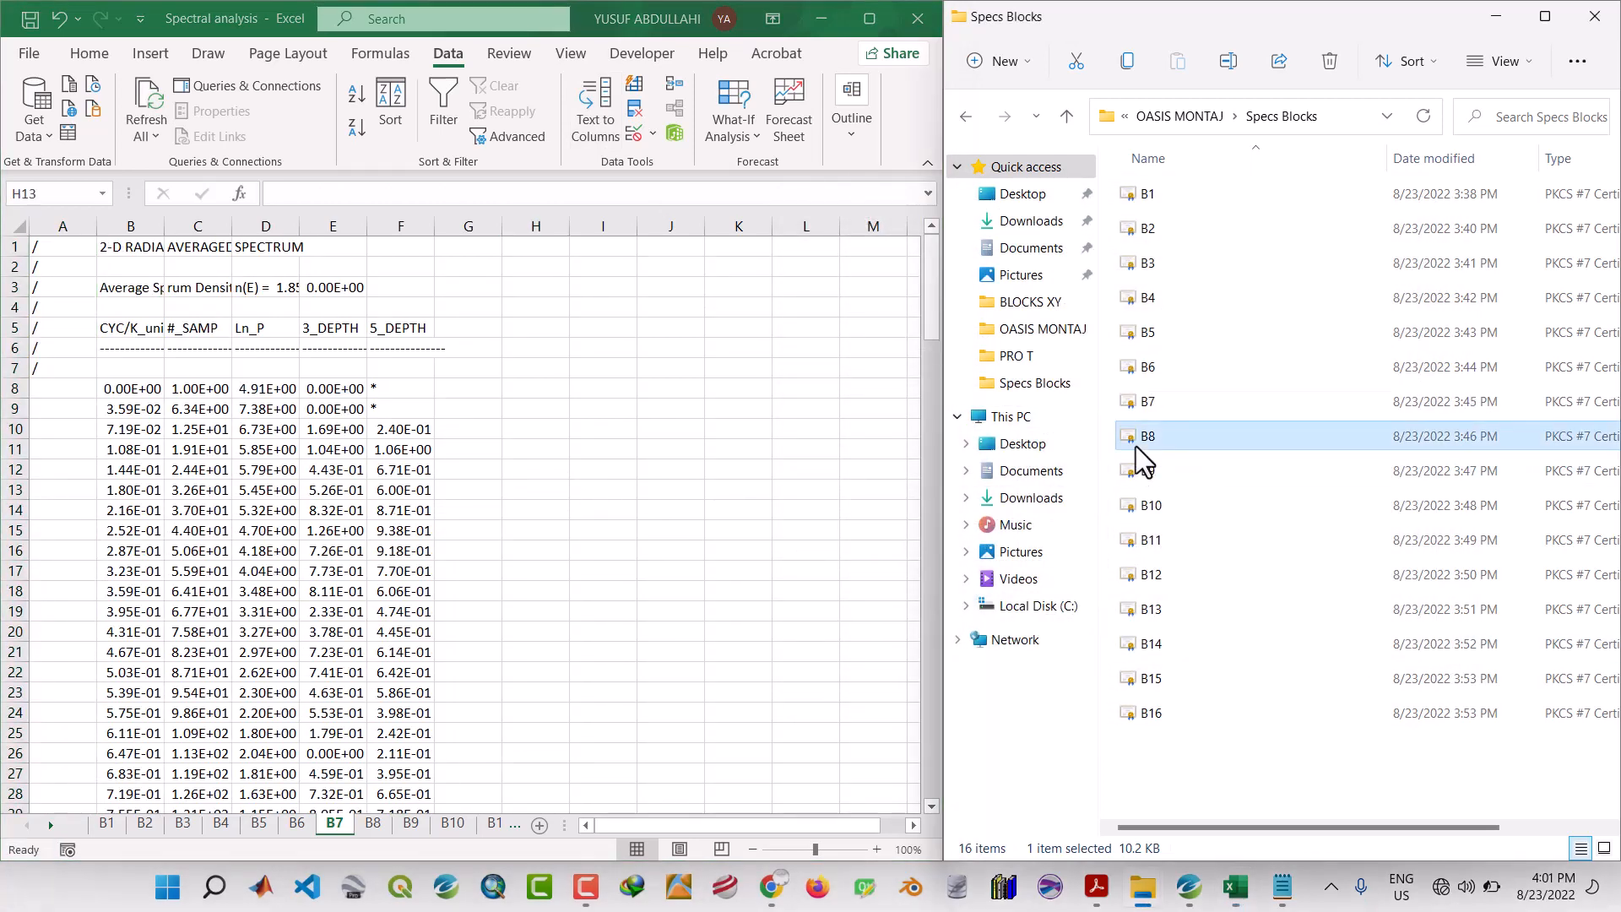
right_click(1137, 445)
mouse_move(1242, 566)
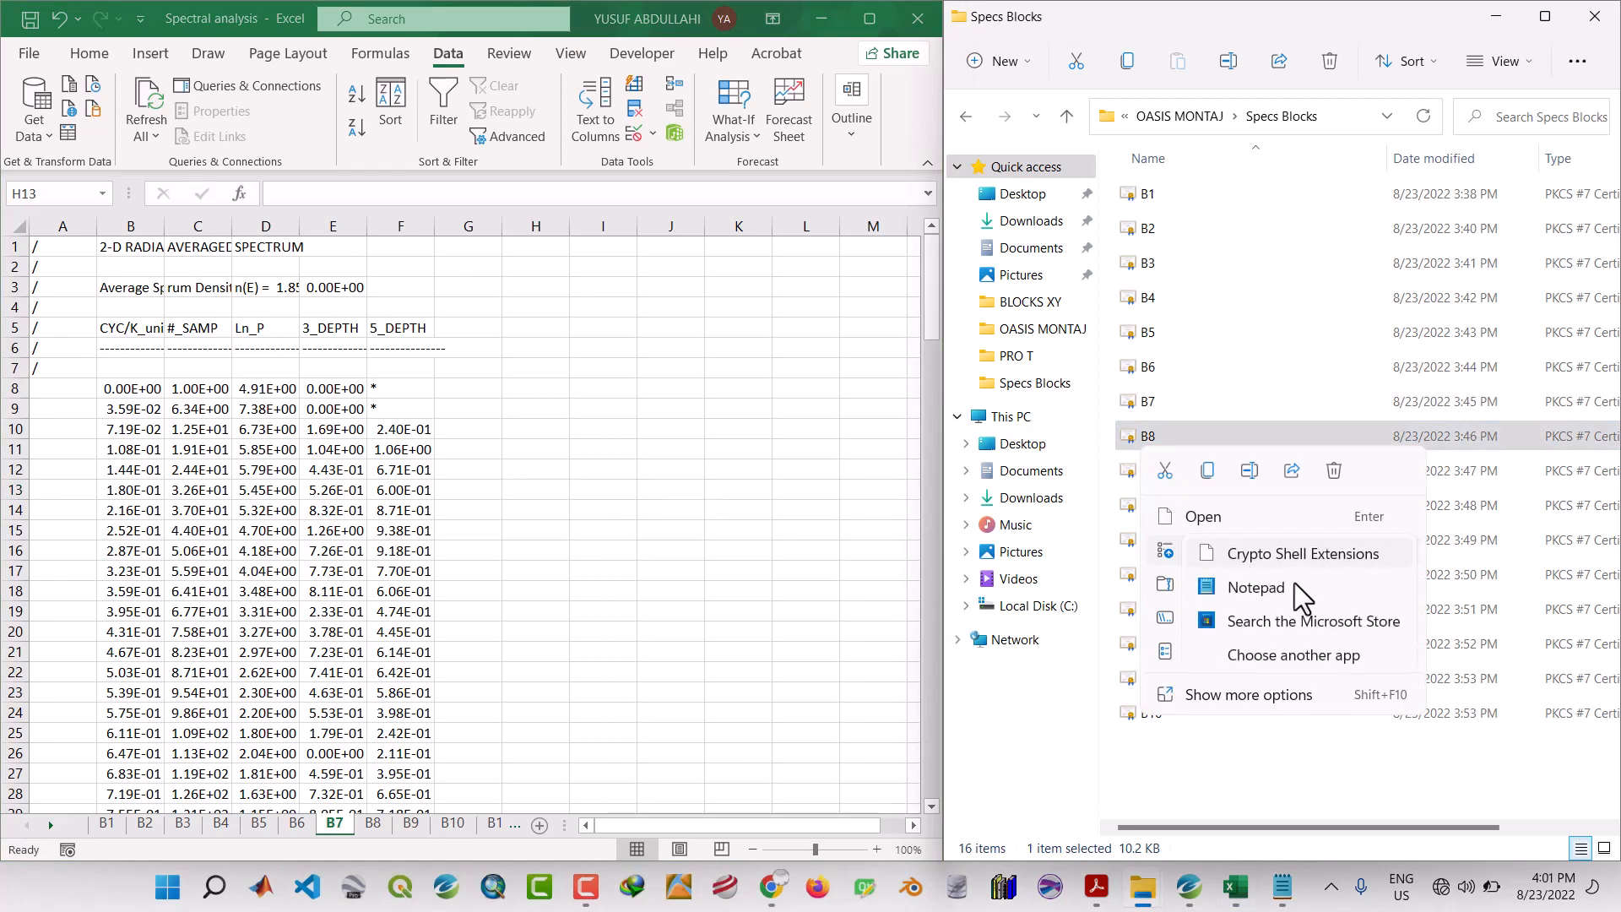
left_click(1294, 584)
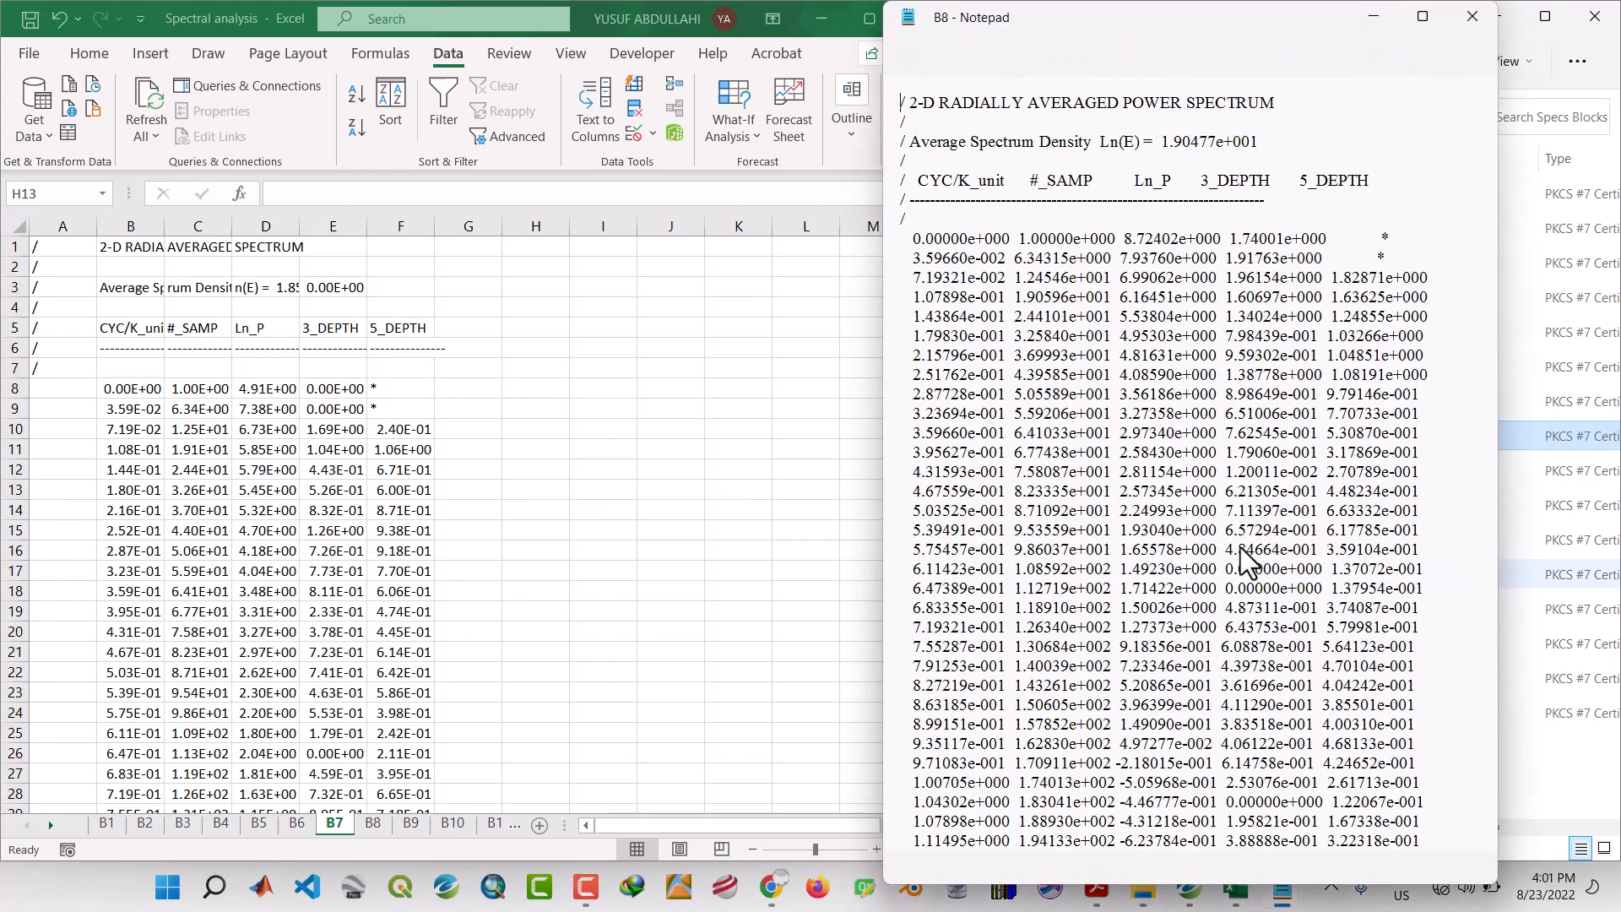
key("ctrl+a")
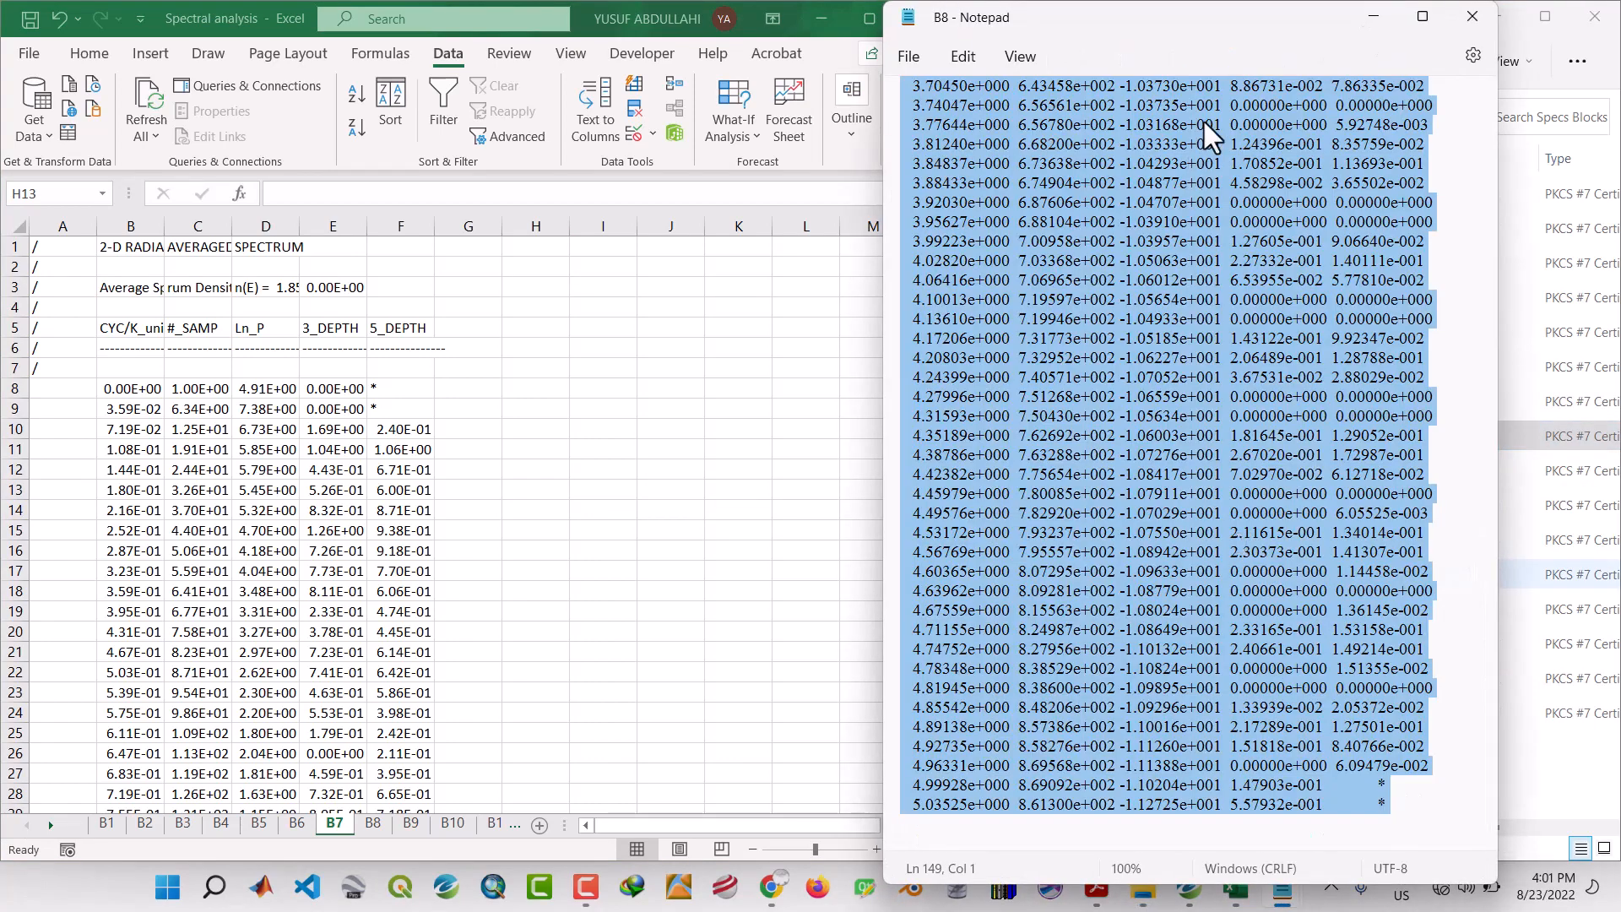
left_click(1366, 16)
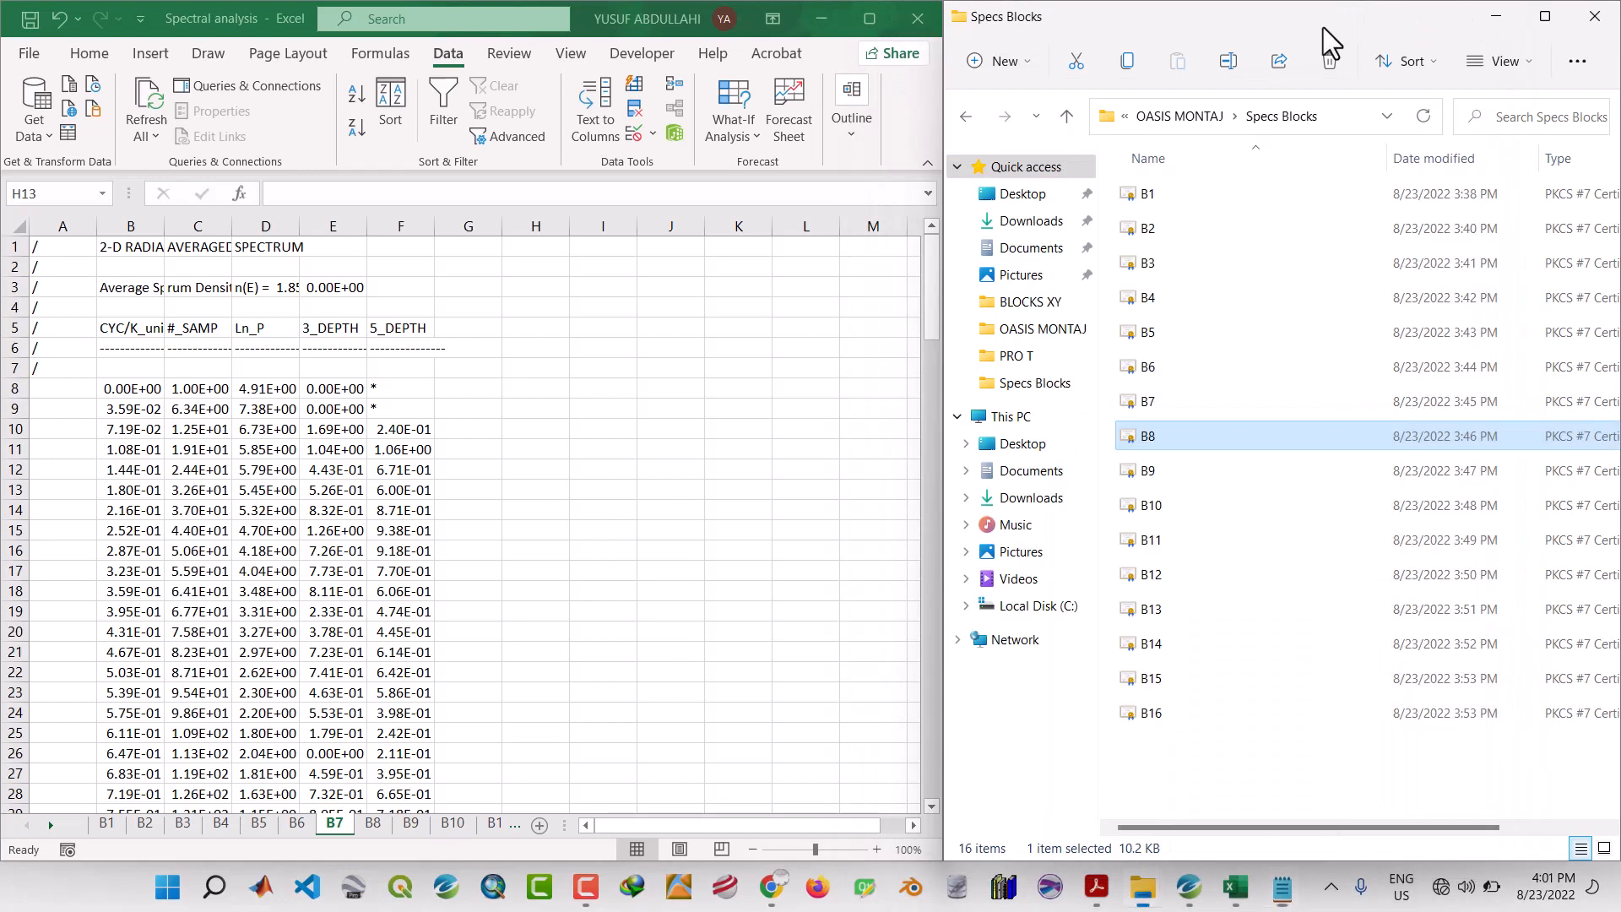
Paste the copied B8 spectrum text into worksheet B8 starting at cell A1, keeping text only.
left_click(373, 823)
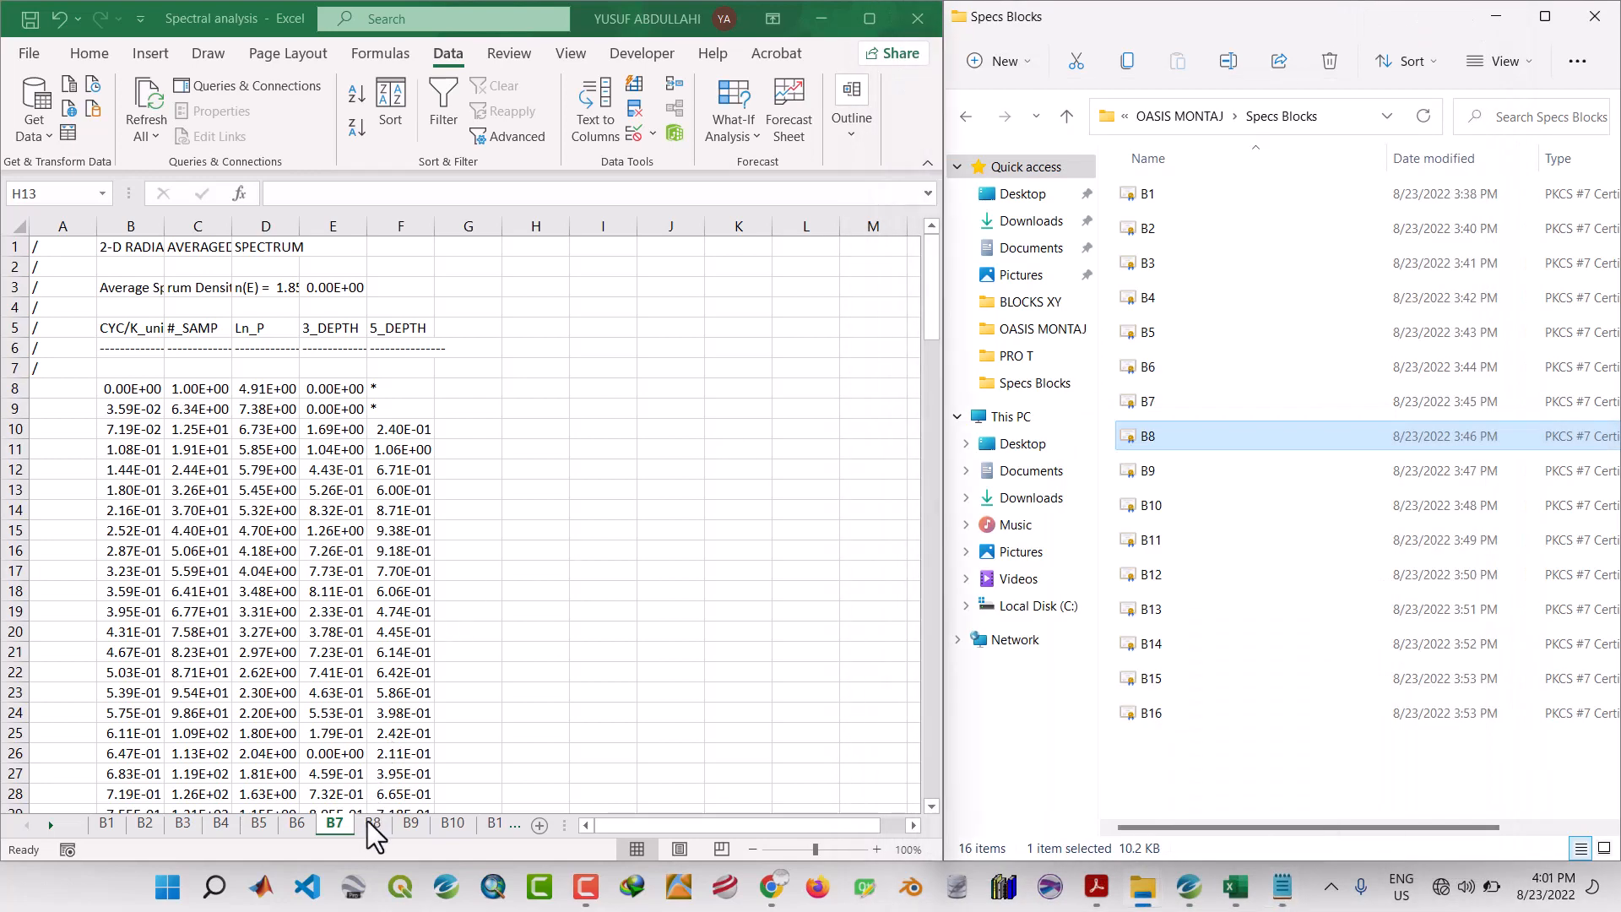
right_click(71, 245)
left_click(123, 358)
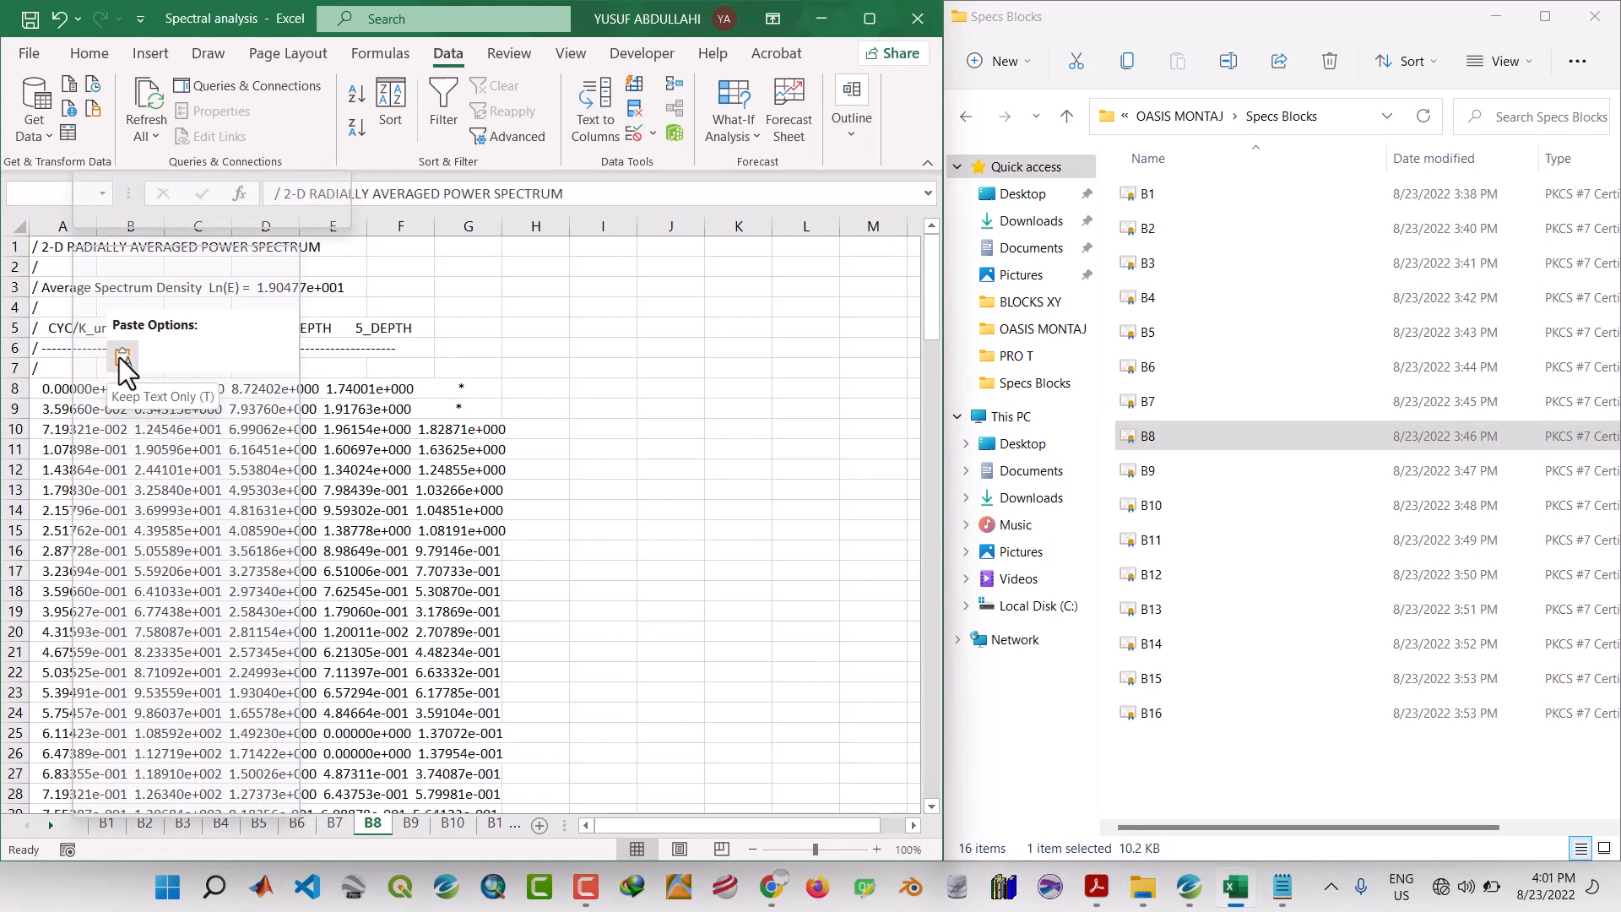
Split the B8 spectrum text in column A with Text to Columns, using fixed width and the suggested column breaks.
left_click(591, 127)
left_click(1264, 628)
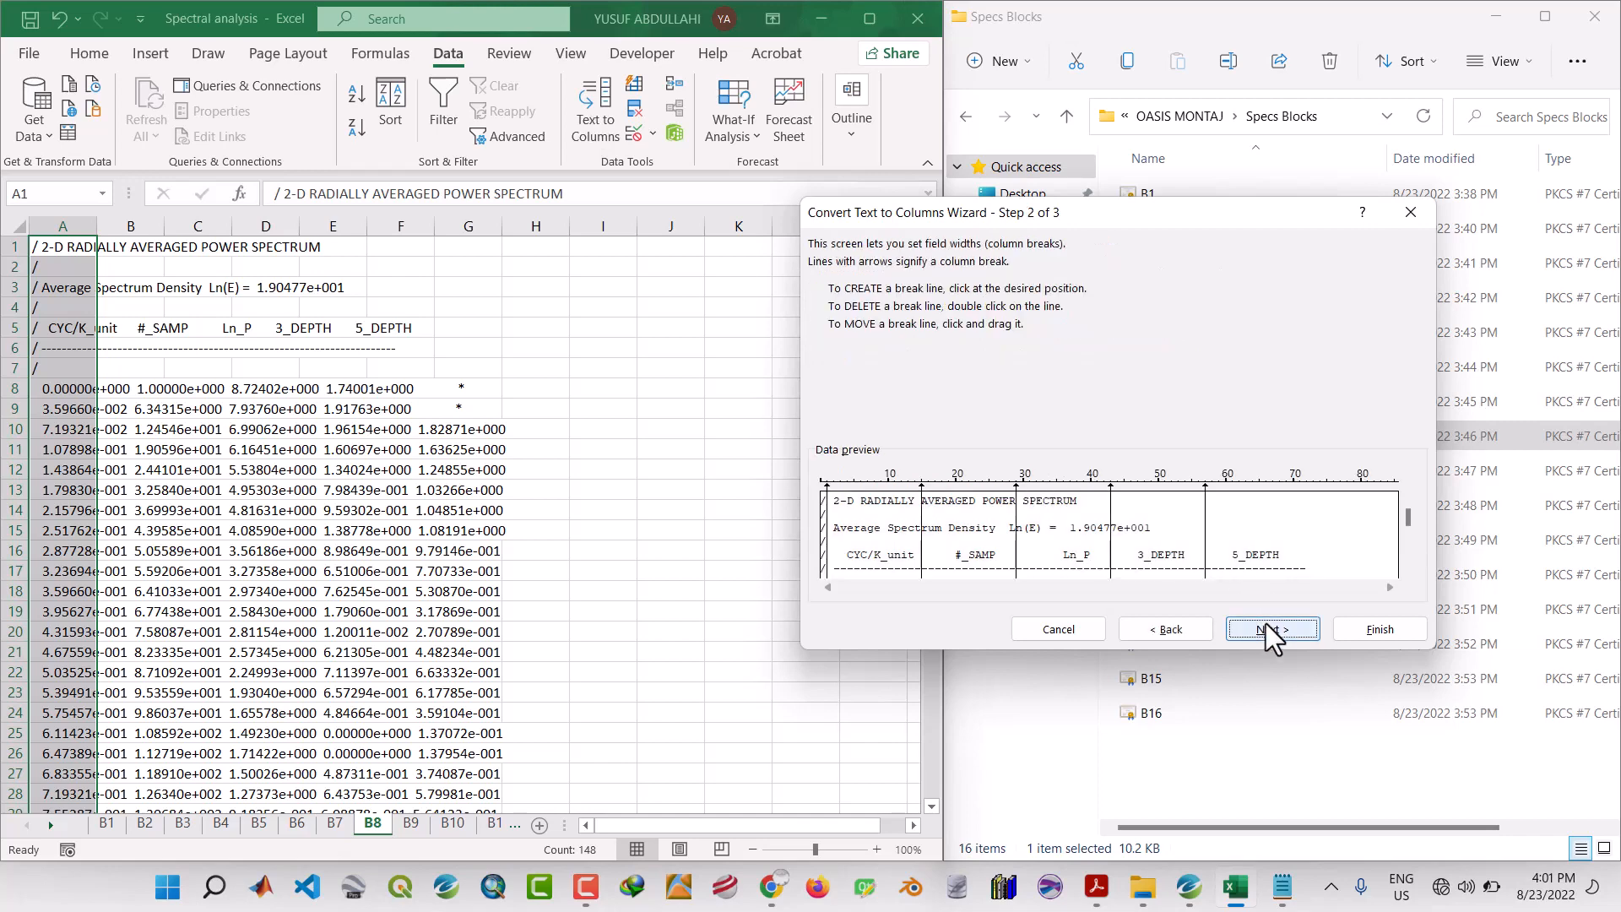
left_click(1266, 628)
left_click(1384, 634)
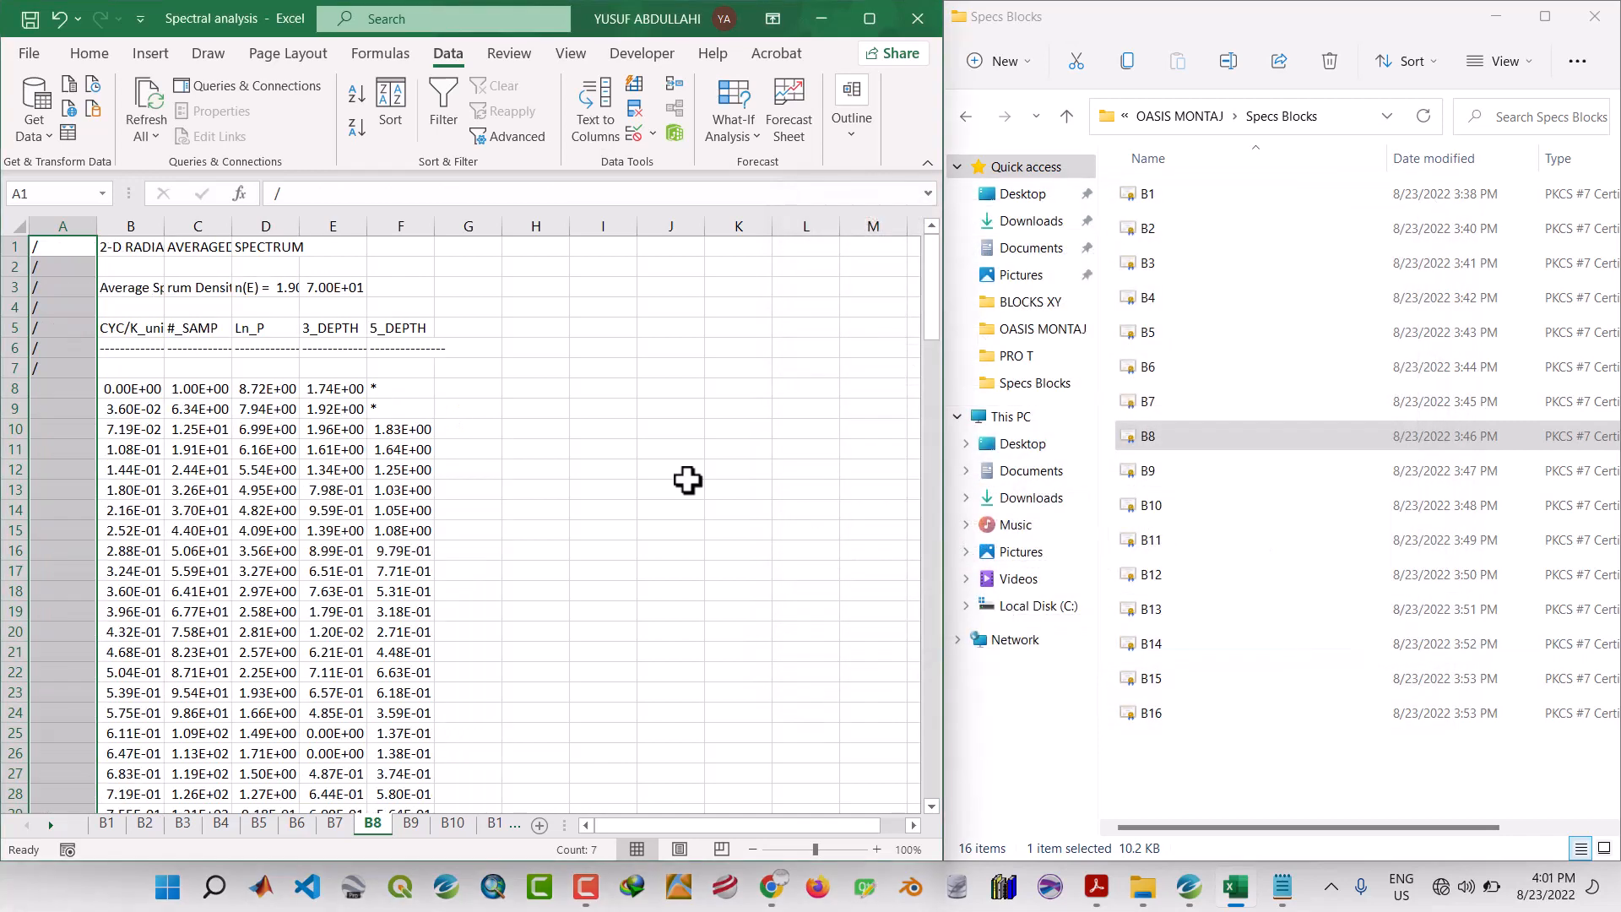
left_click(624, 442)
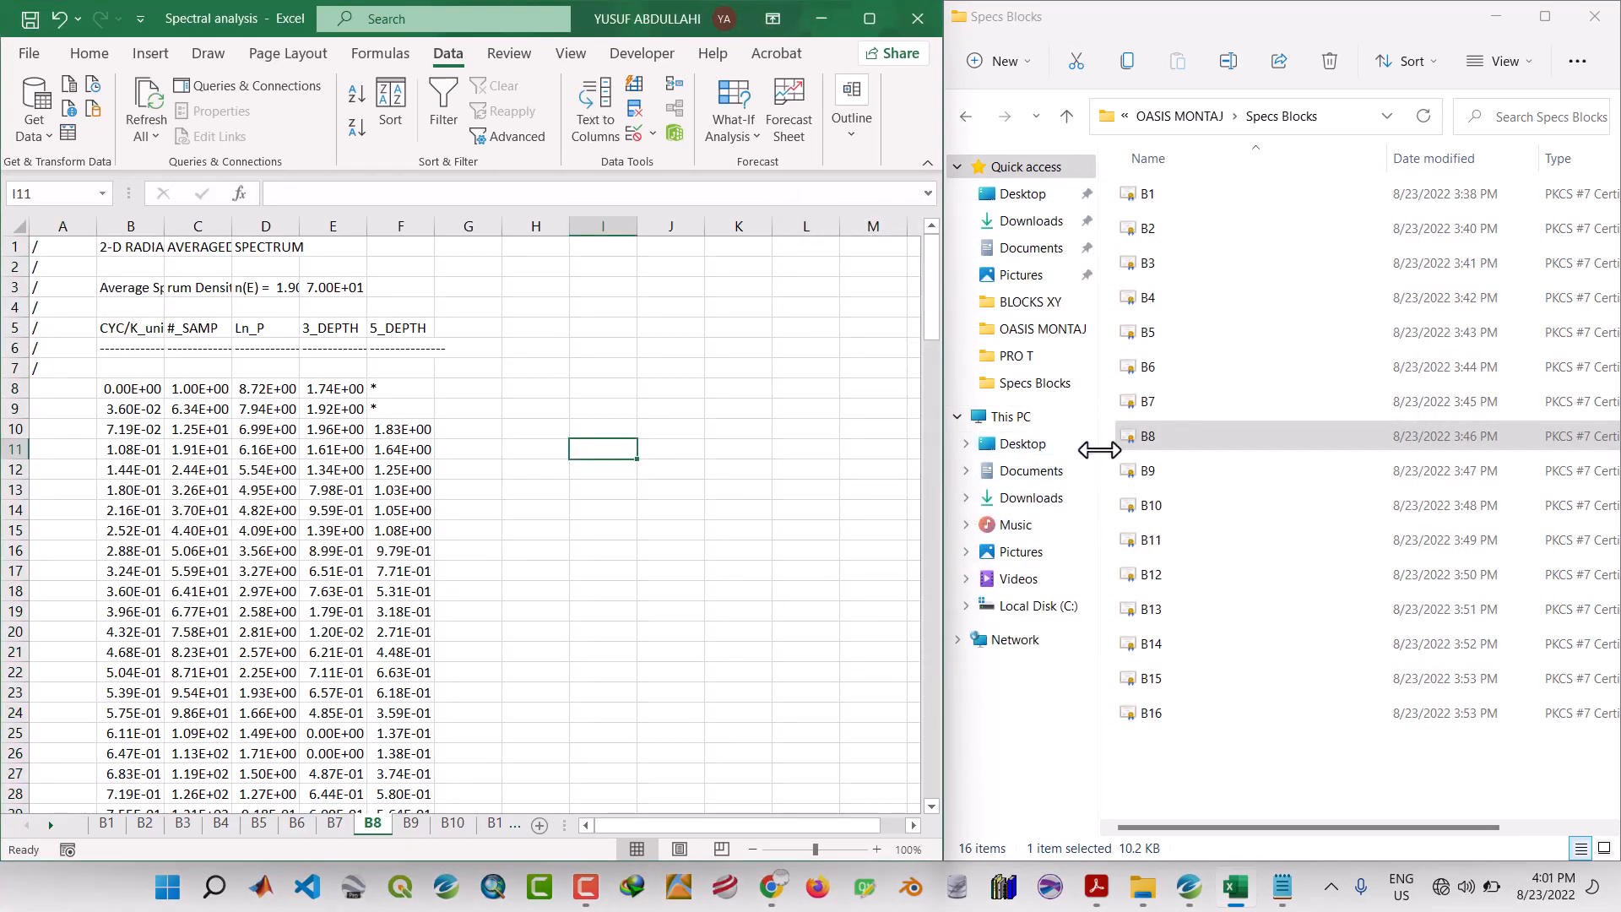
Close all the minimized Notepad windows.
mouse_move(1277, 898)
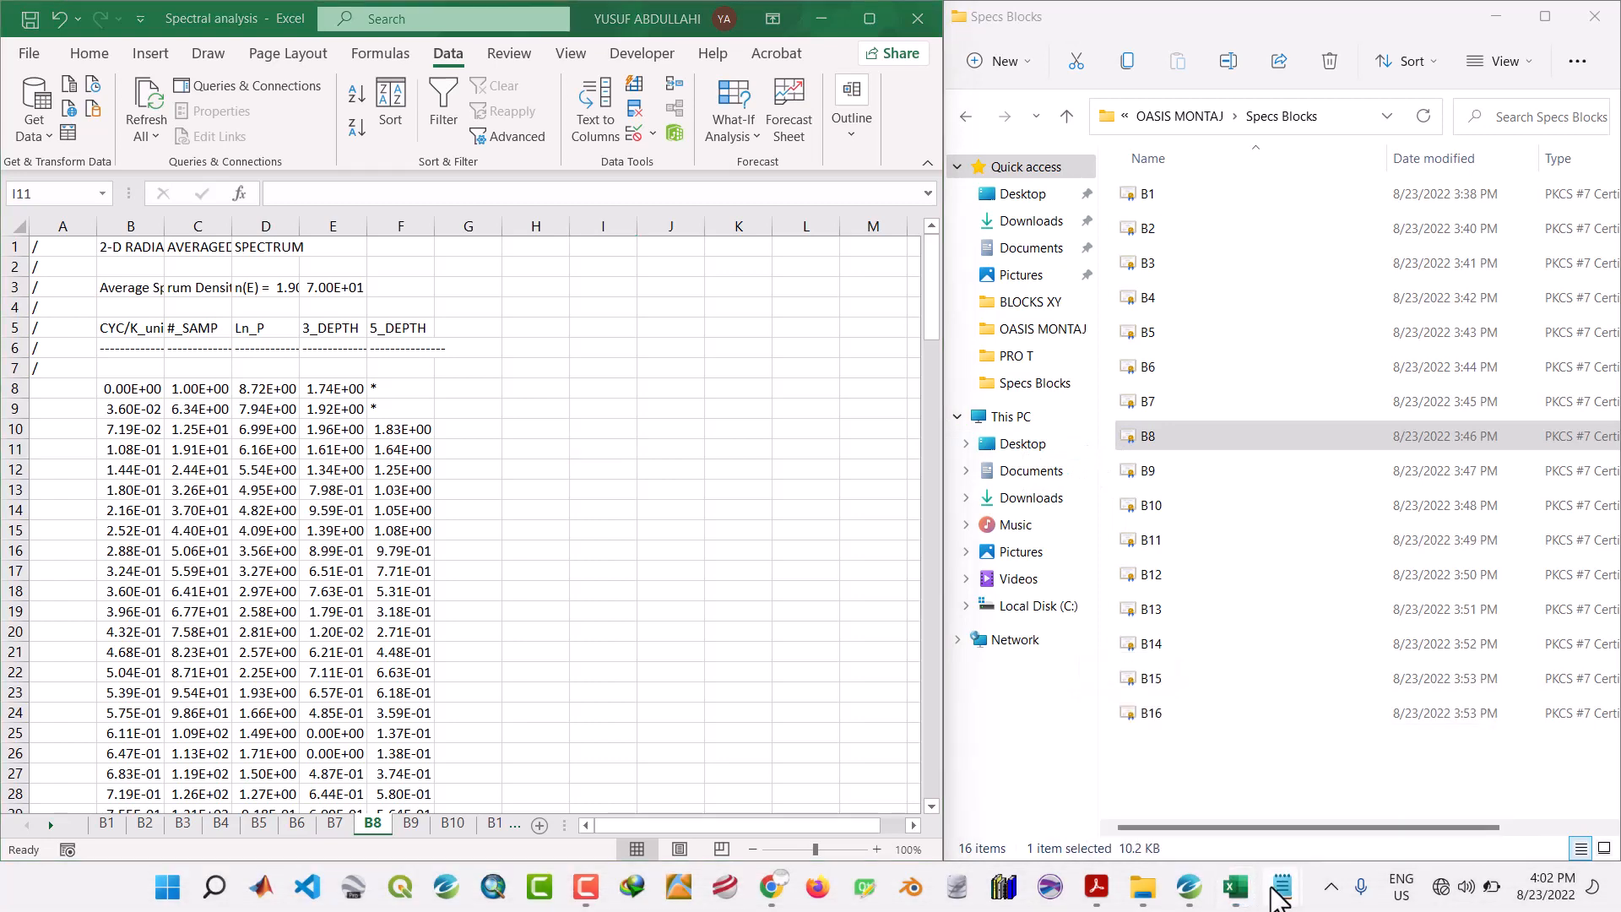
right_click(1279, 897)
left_click(1269, 832)
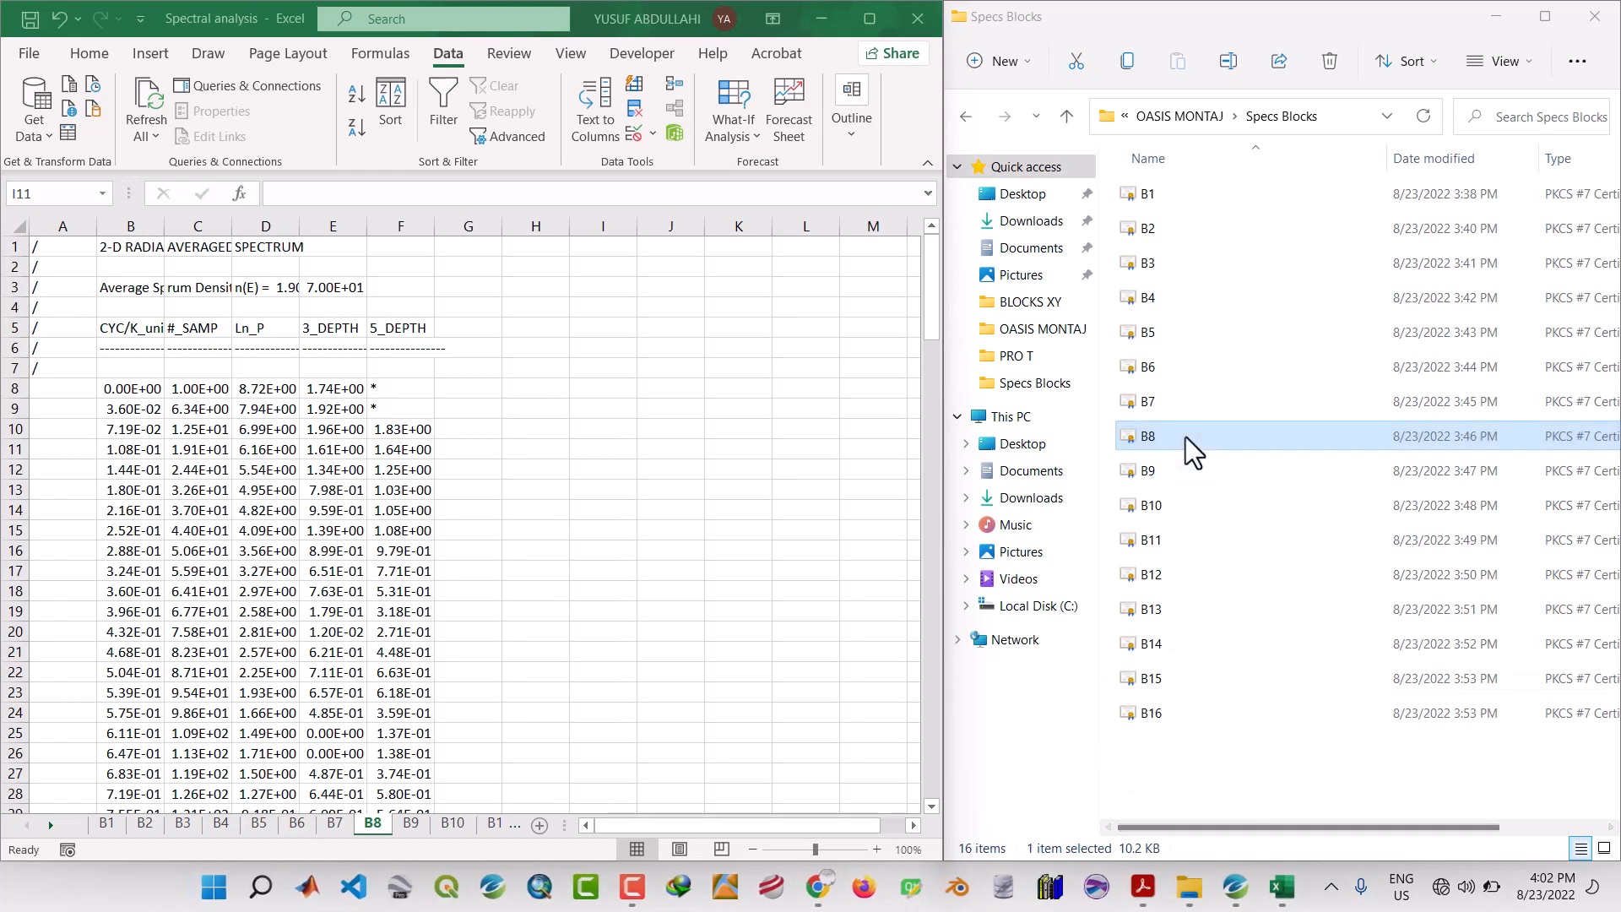
Open the B9 file from the Specs Blocks folder in Notepad, copy all its text and minimize Notepad.
left_click(1155, 469)
right_click(1154, 468)
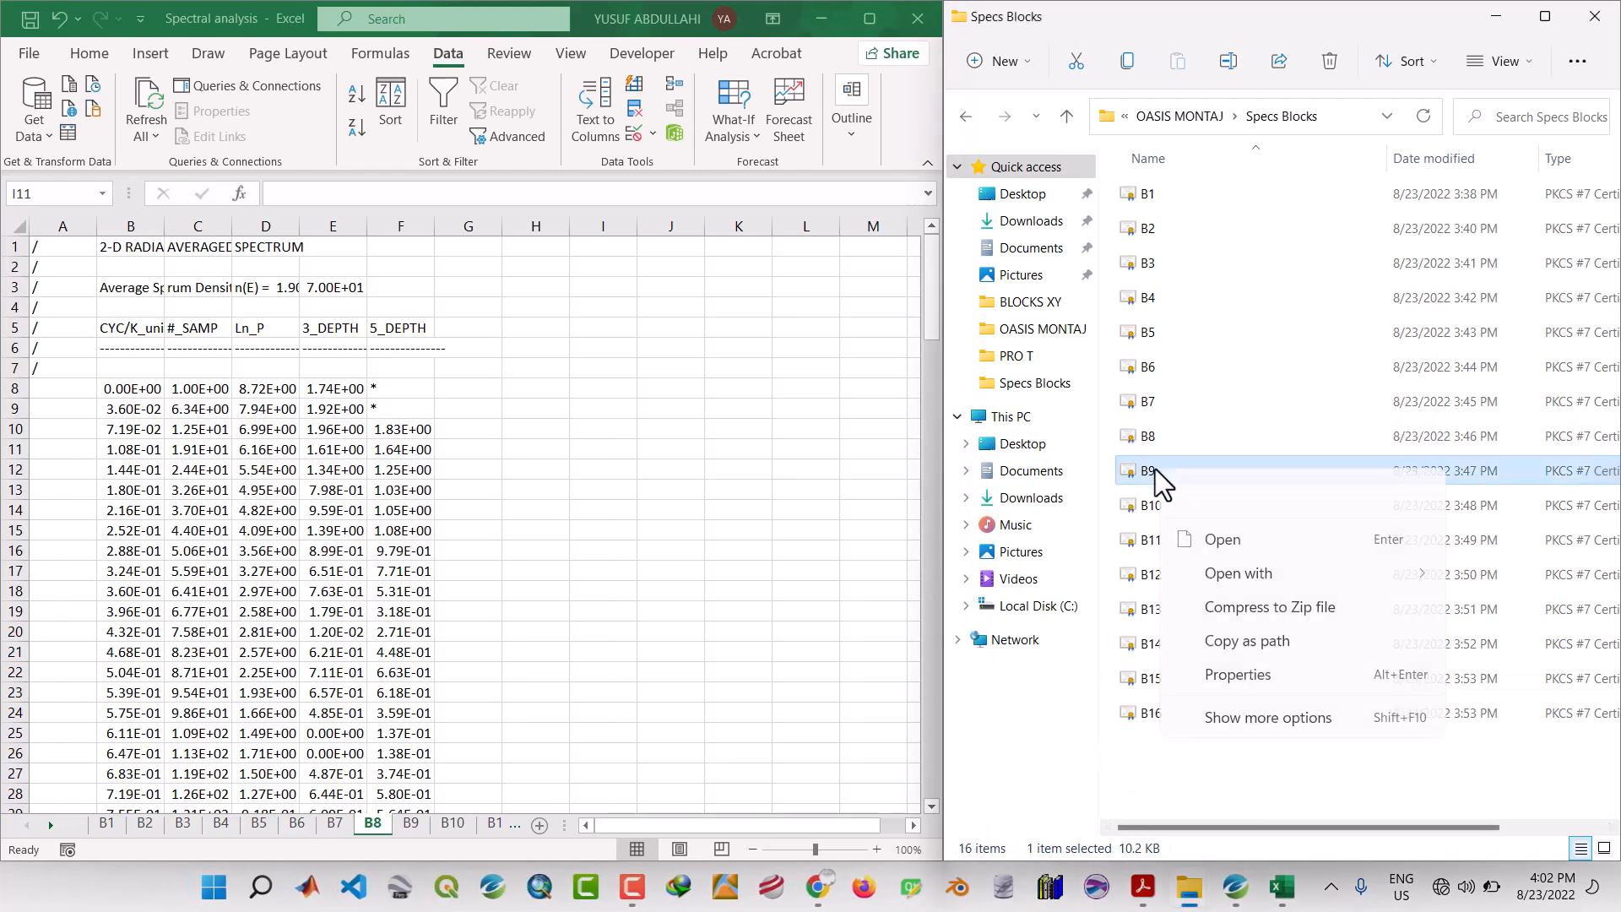
mouse_move(1236, 565)
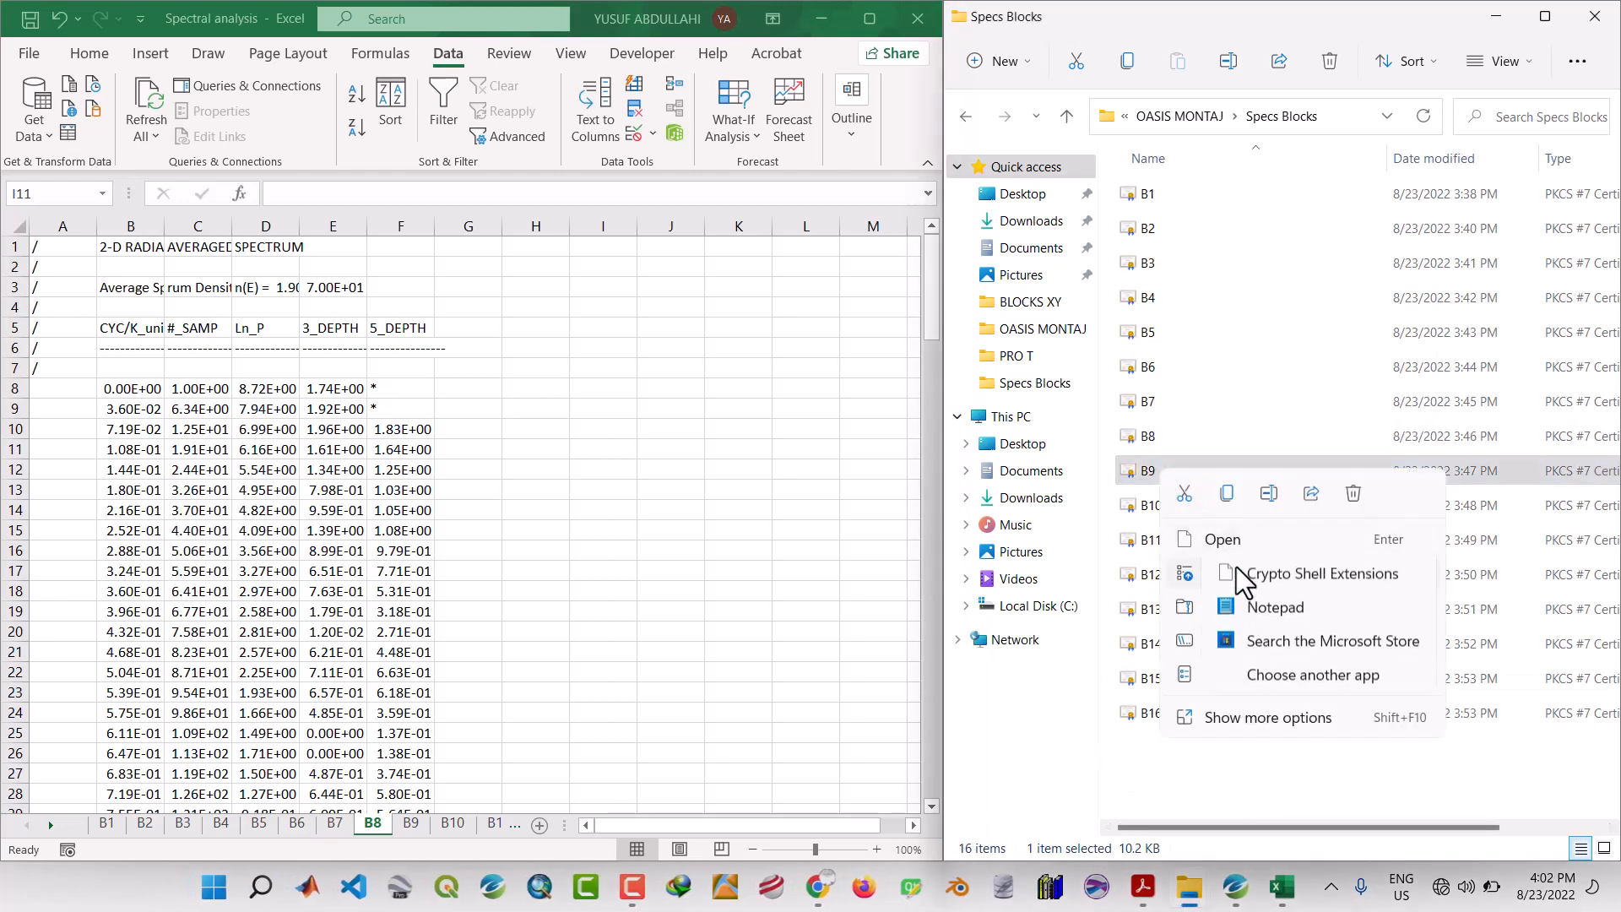
left_click(1312, 604)
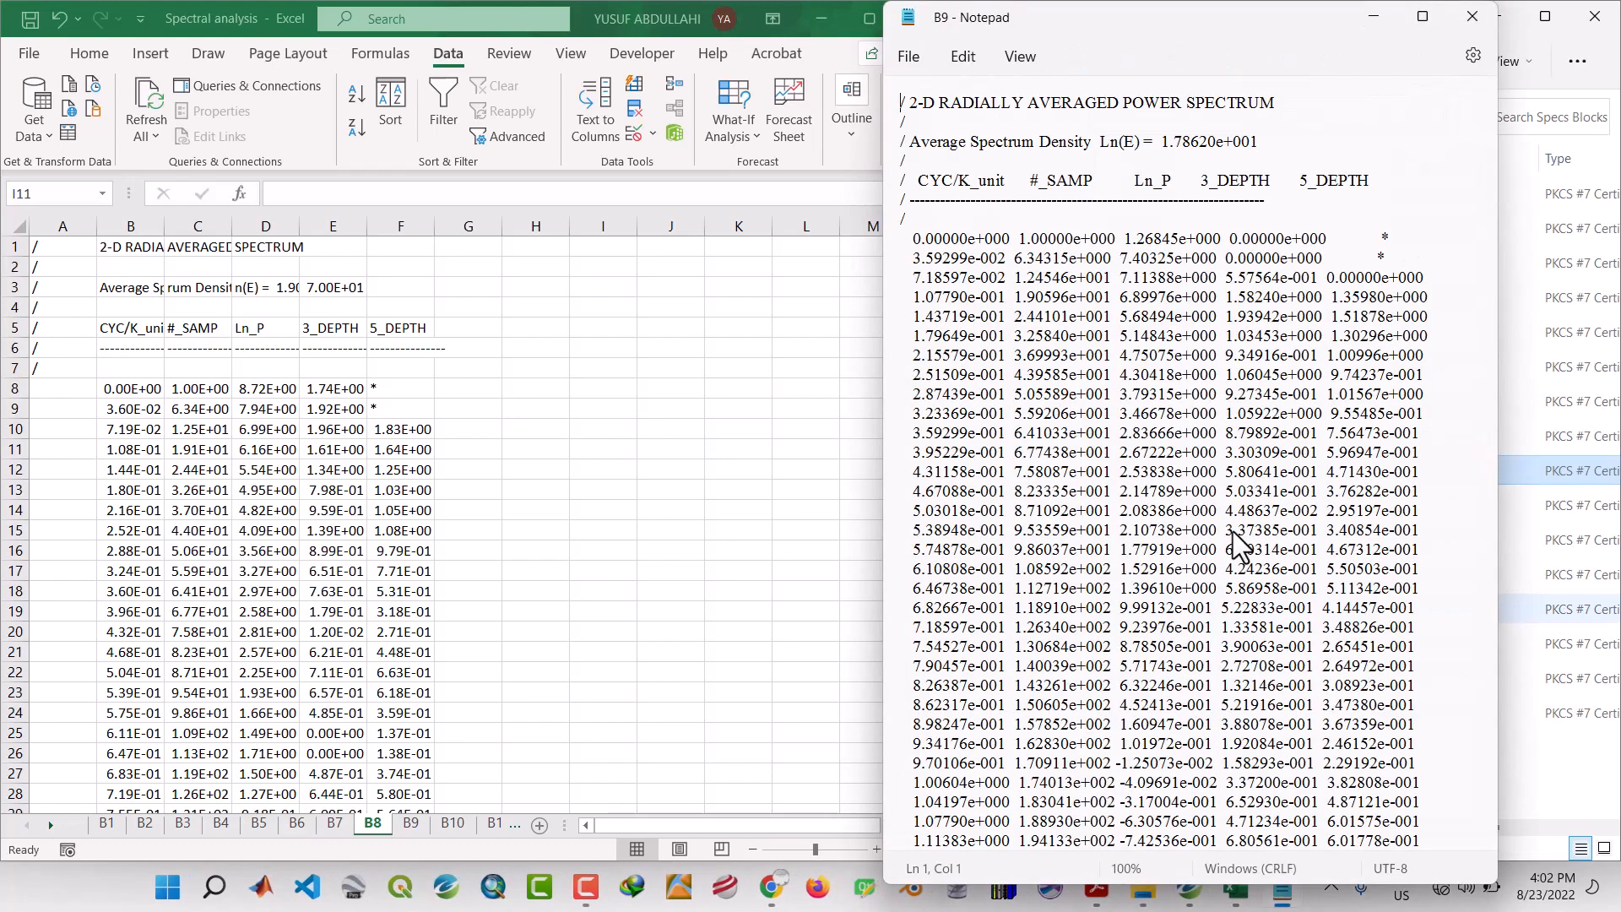
key("ctrl+a")
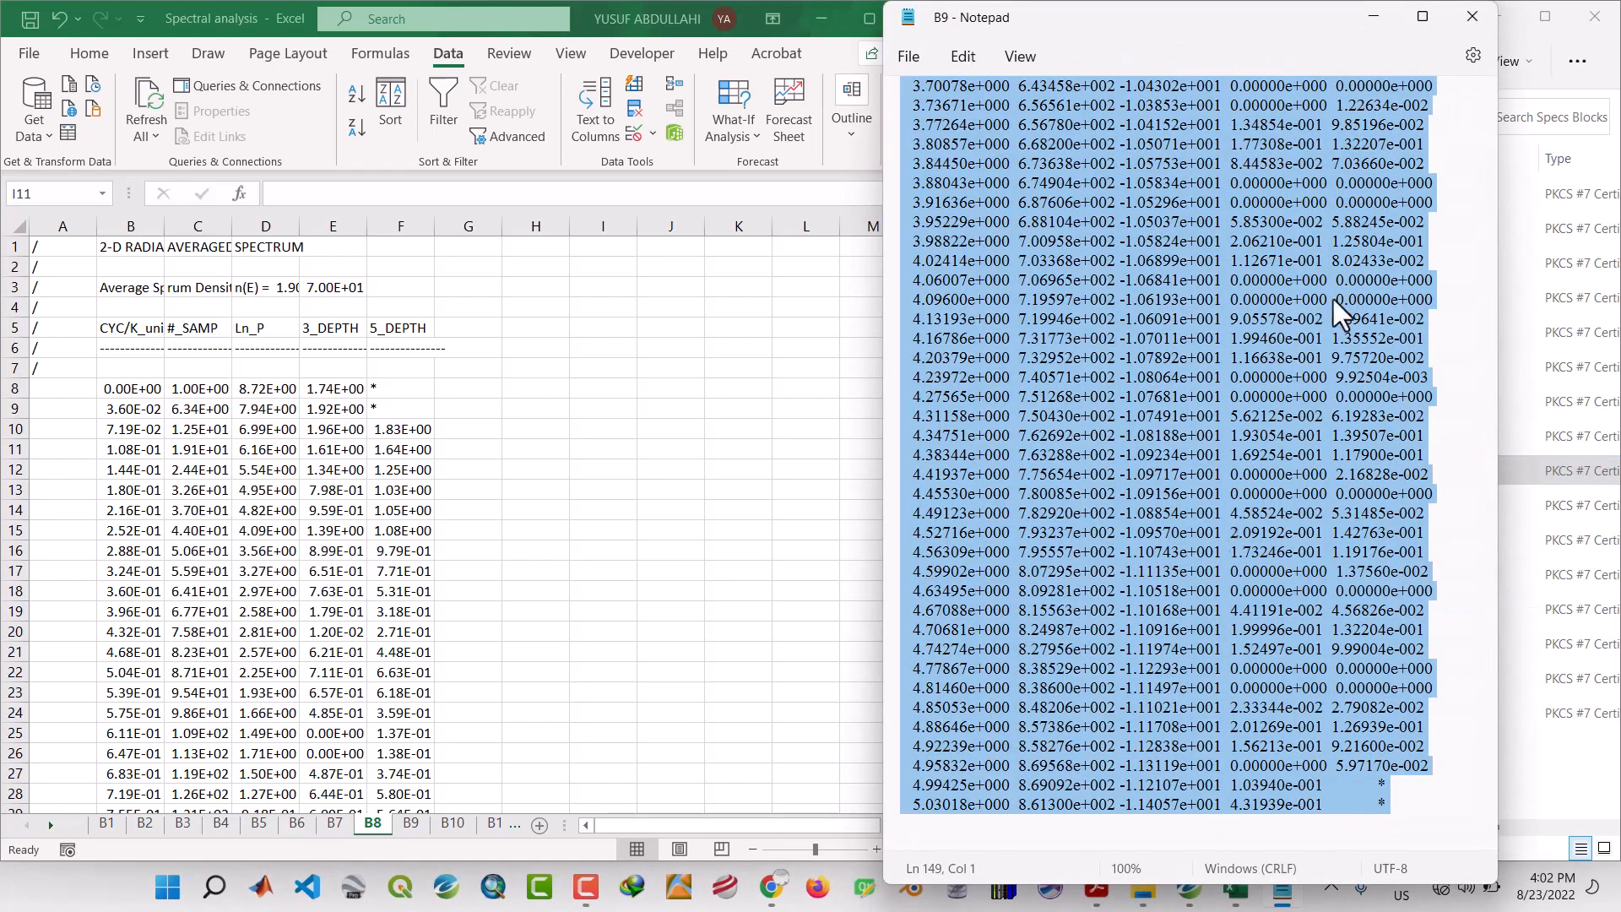
left_click(1373, 9)
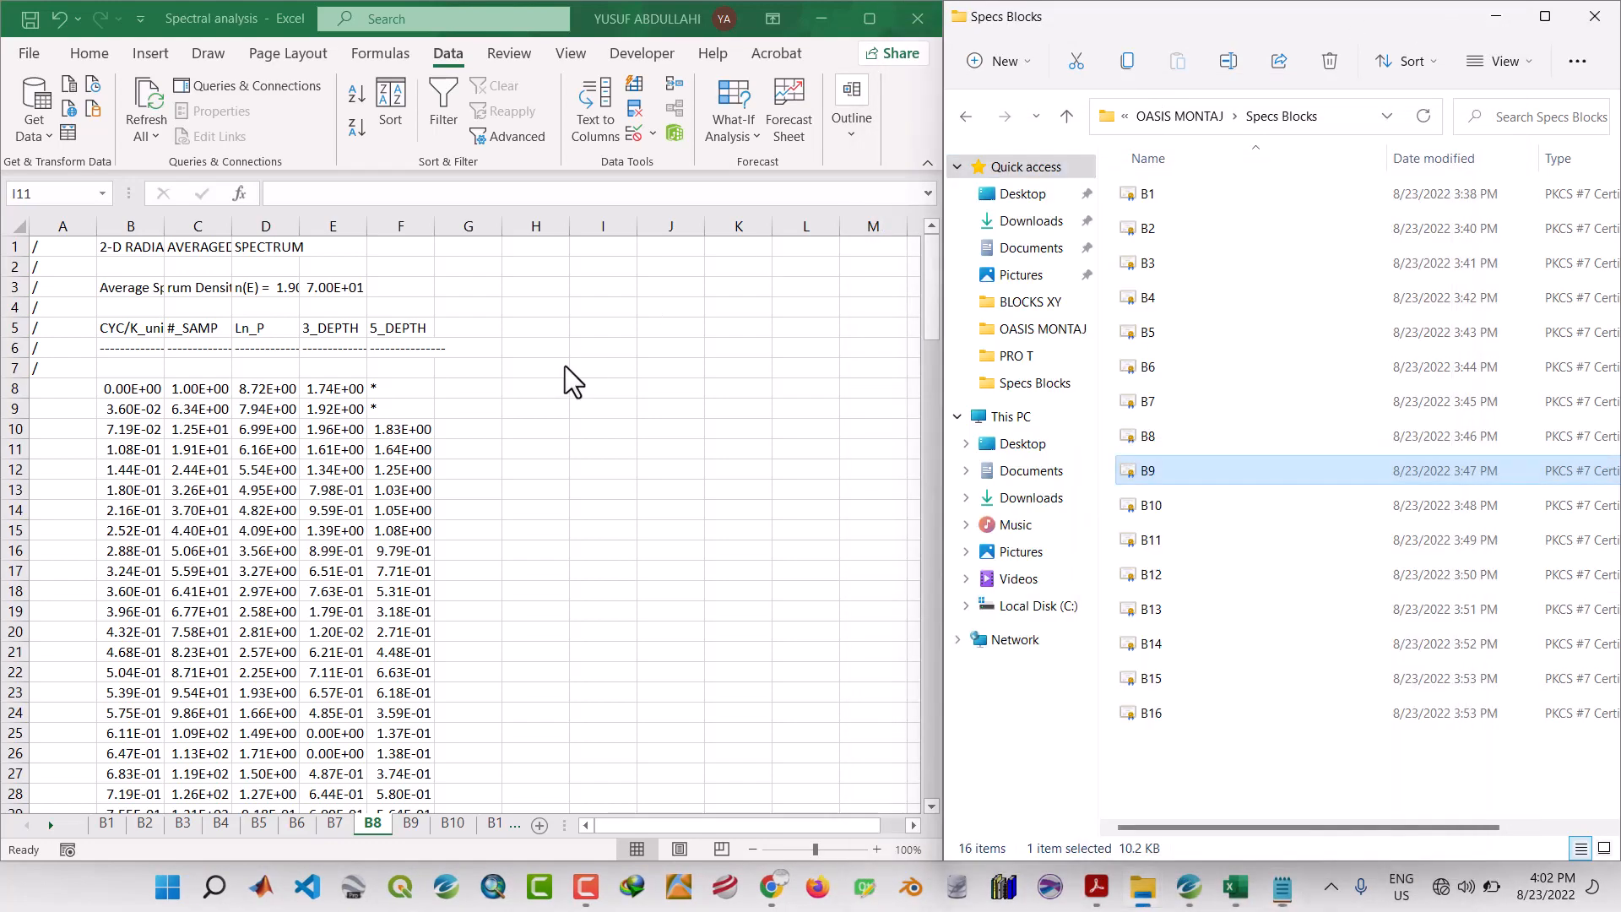
Paste the copied B9 spectrum text into worksheet B9 starting at cell A1.
left_click(412, 812)
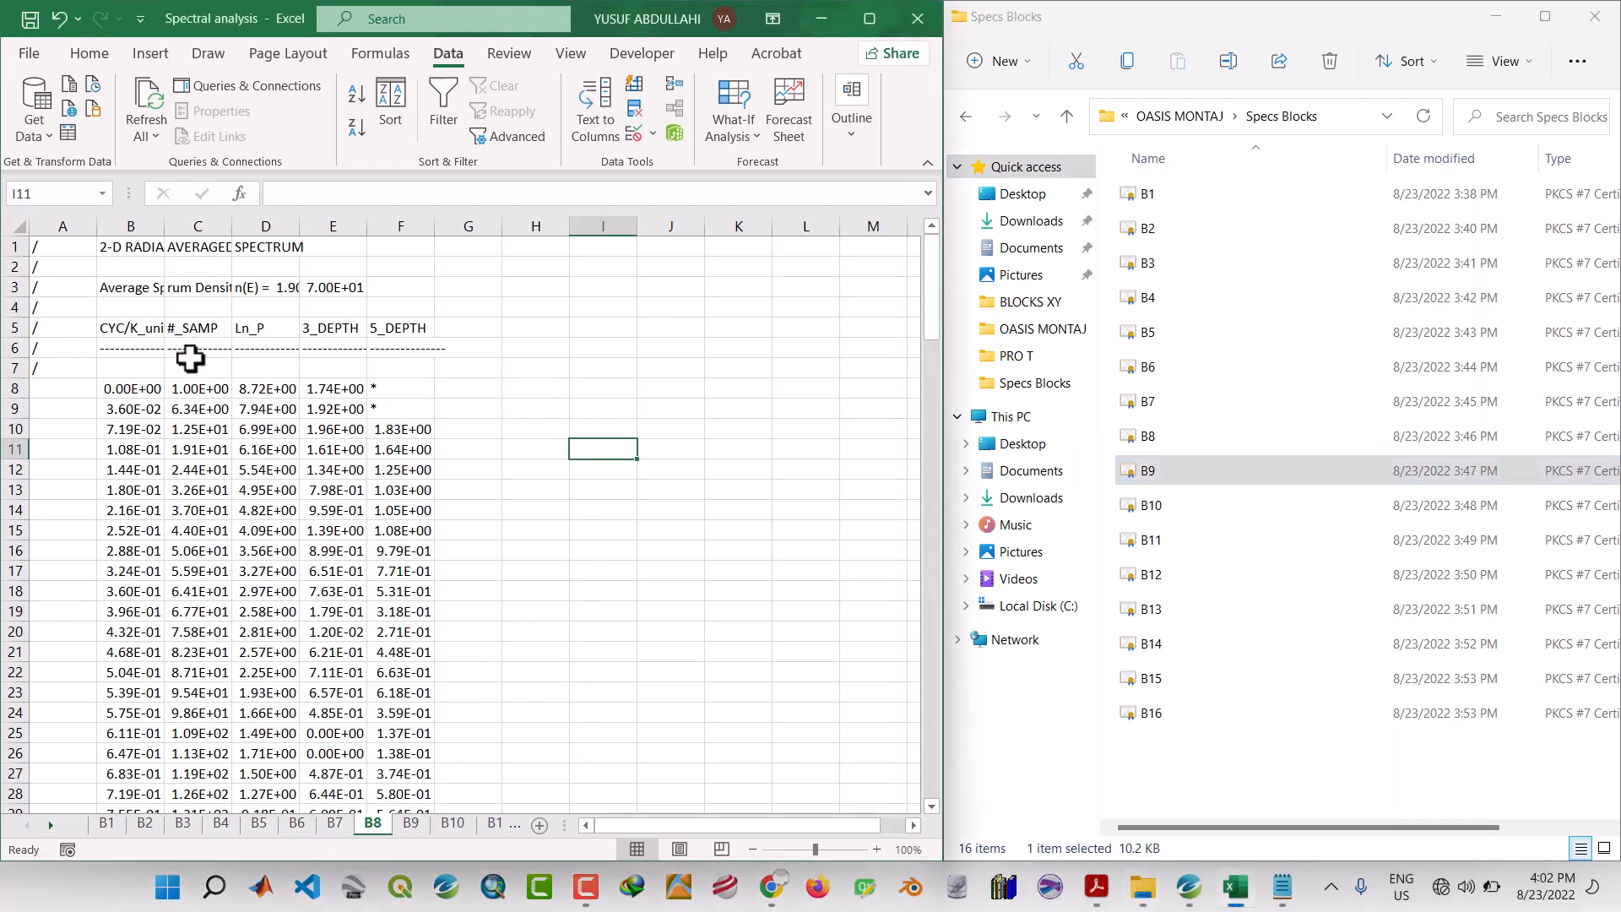
left_click(411, 824)
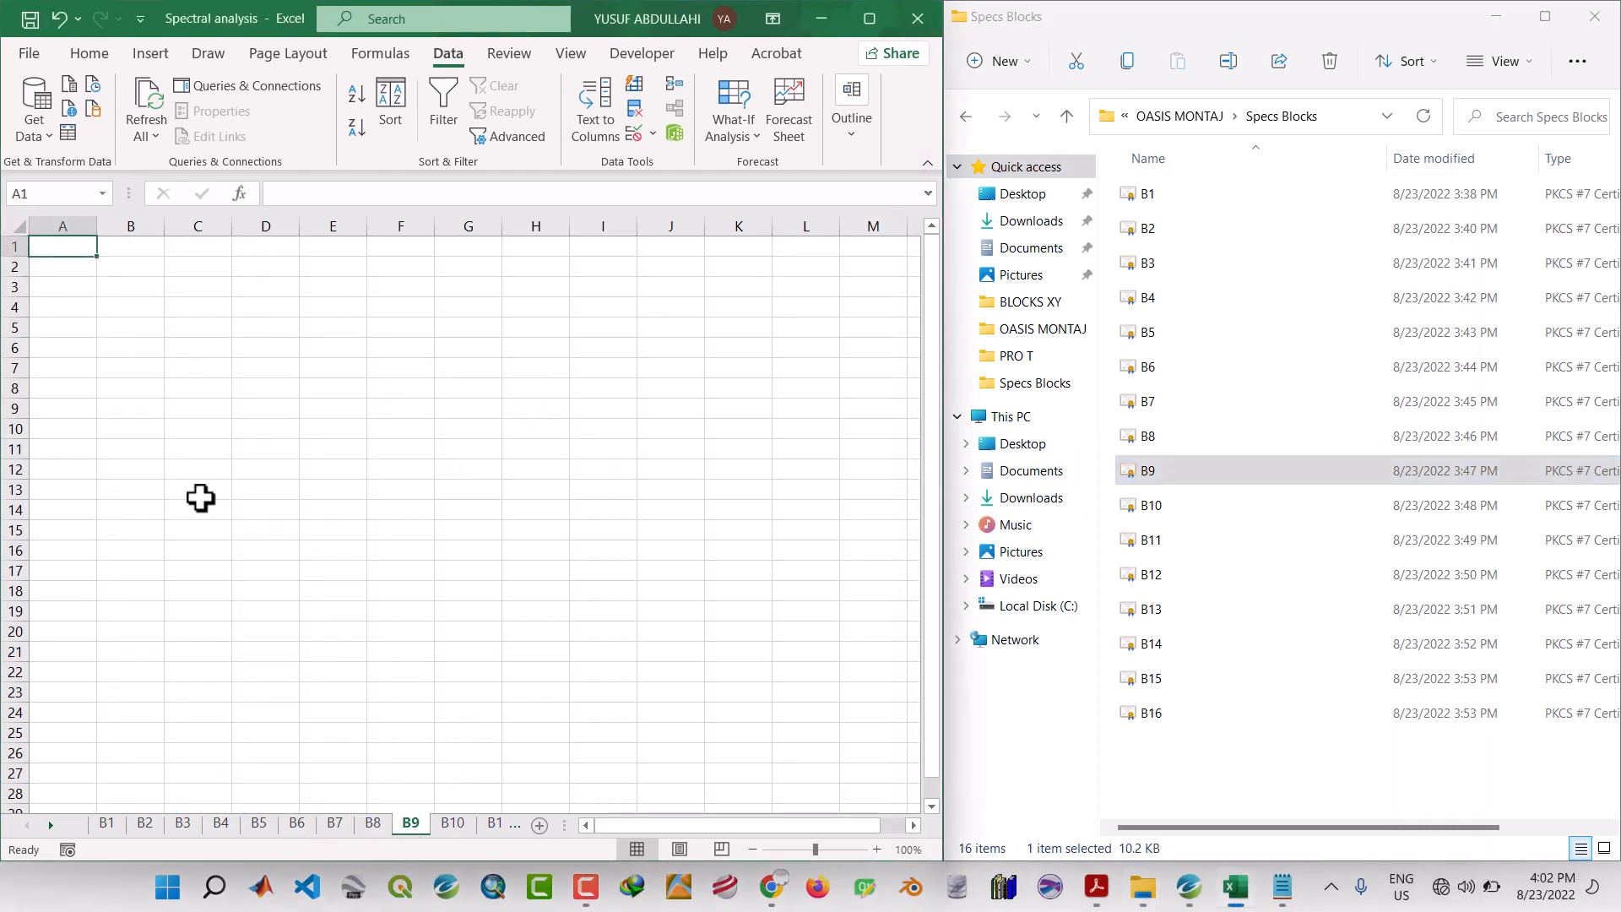
right_click(59, 244)
left_click(112, 353)
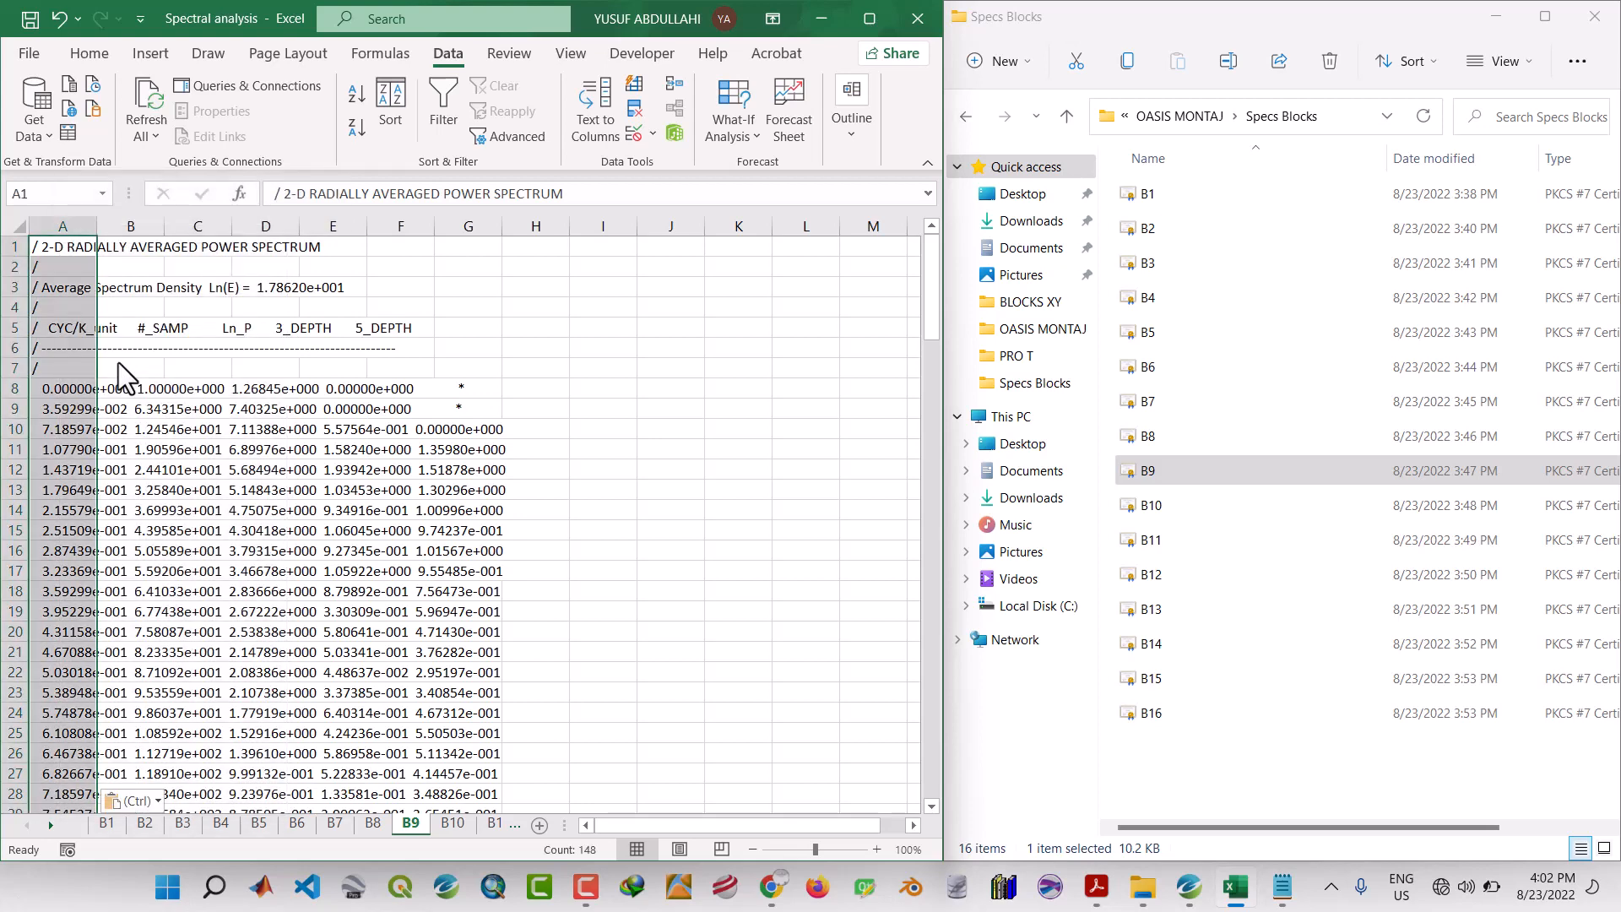
Split the B9 spectrum text in column A with Text to Columns, using fixed width, General format and destination $A$1.
left_click(591, 94)
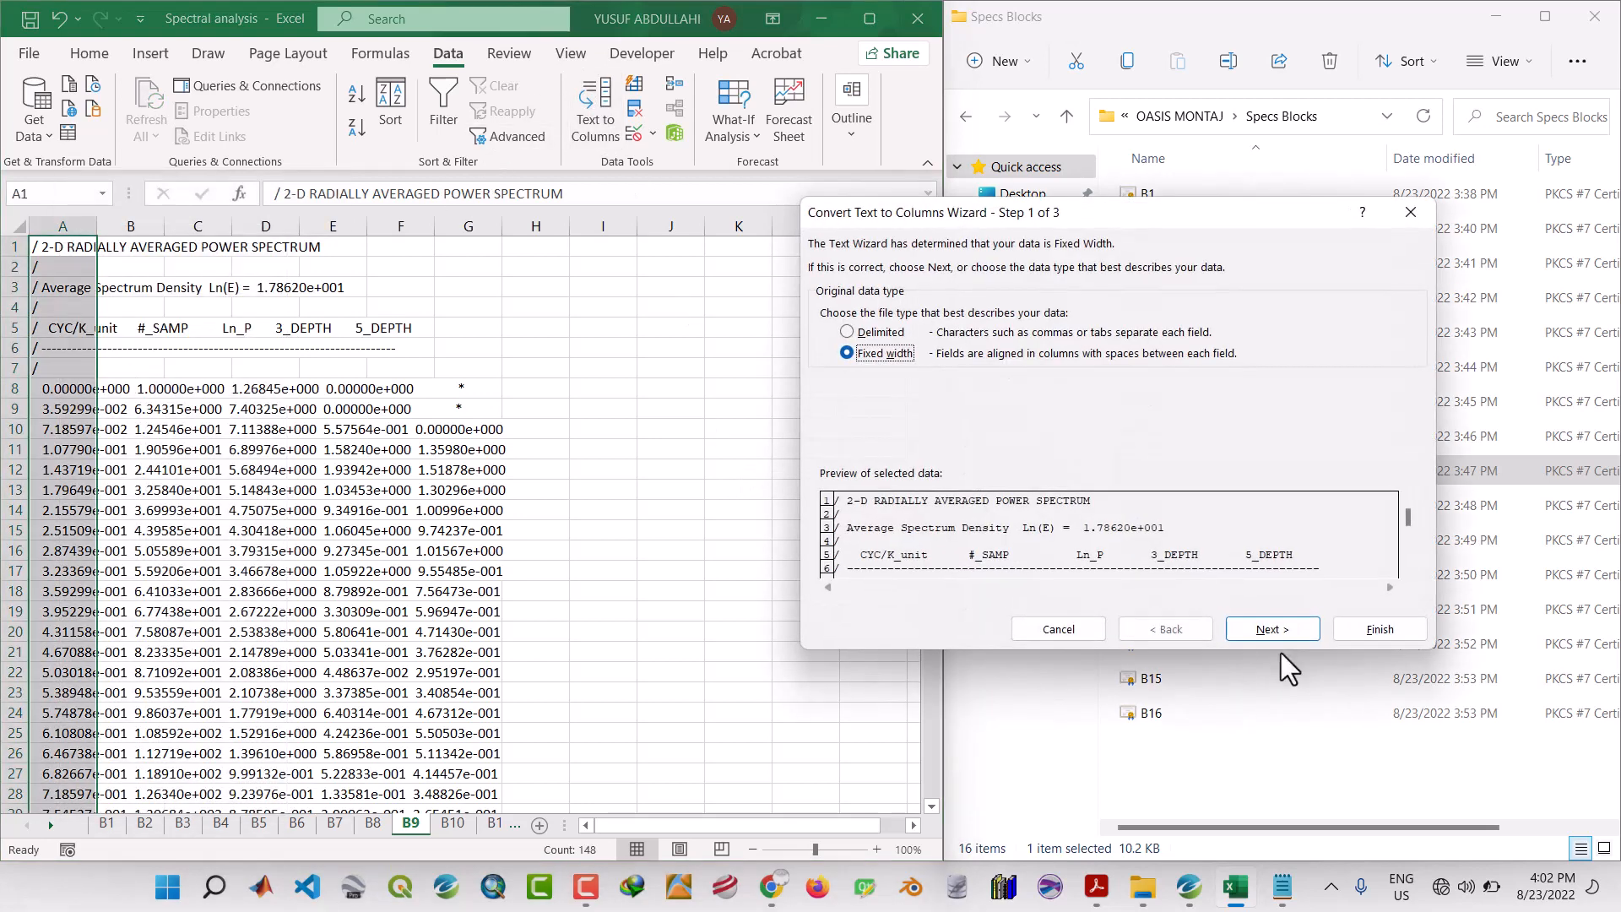
left_click(1294, 626)
left_click(1289, 633)
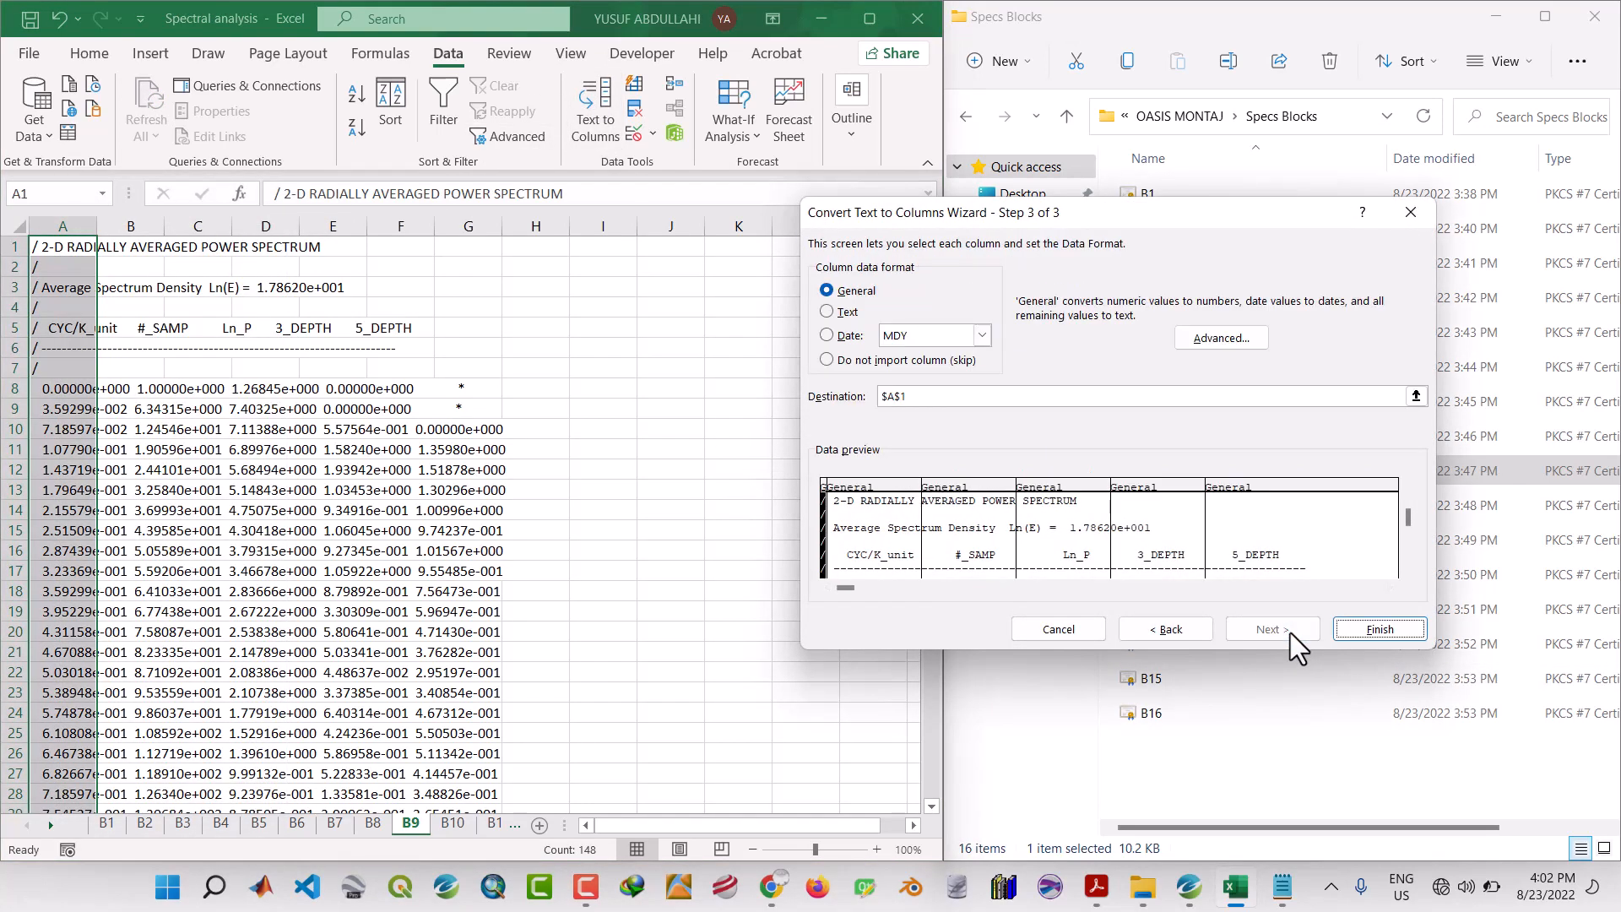
left_click(1396, 634)
left_click(768, 573)
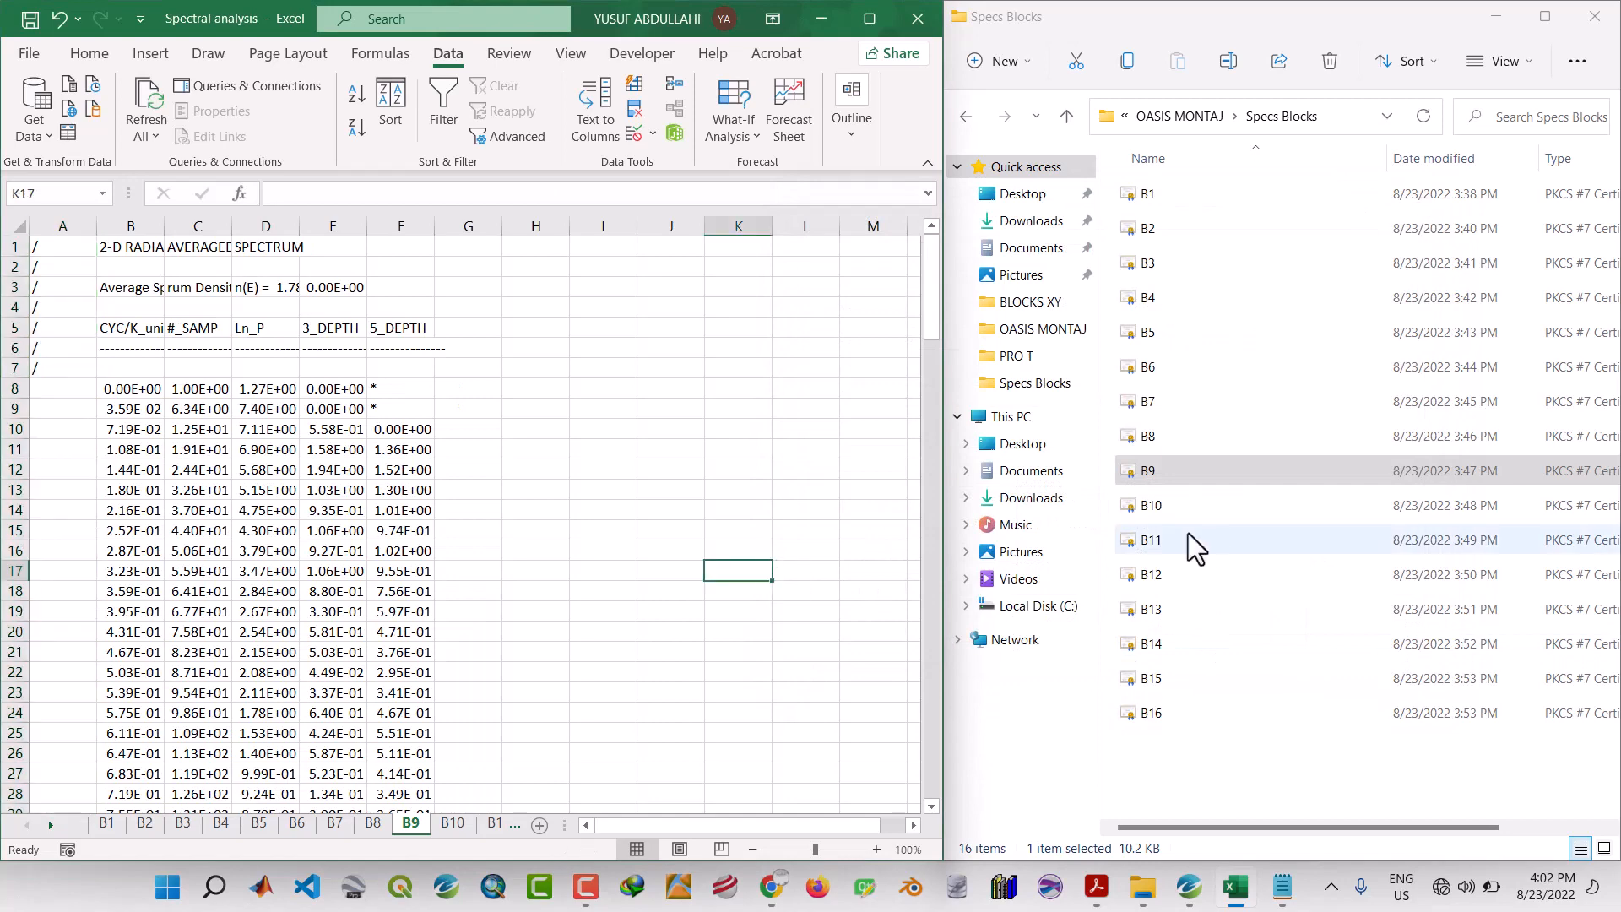
Open the B10 file from the Specs Blocks folder in Notepad, copy all its text and minimize Notepad.
left_click(1158, 510)
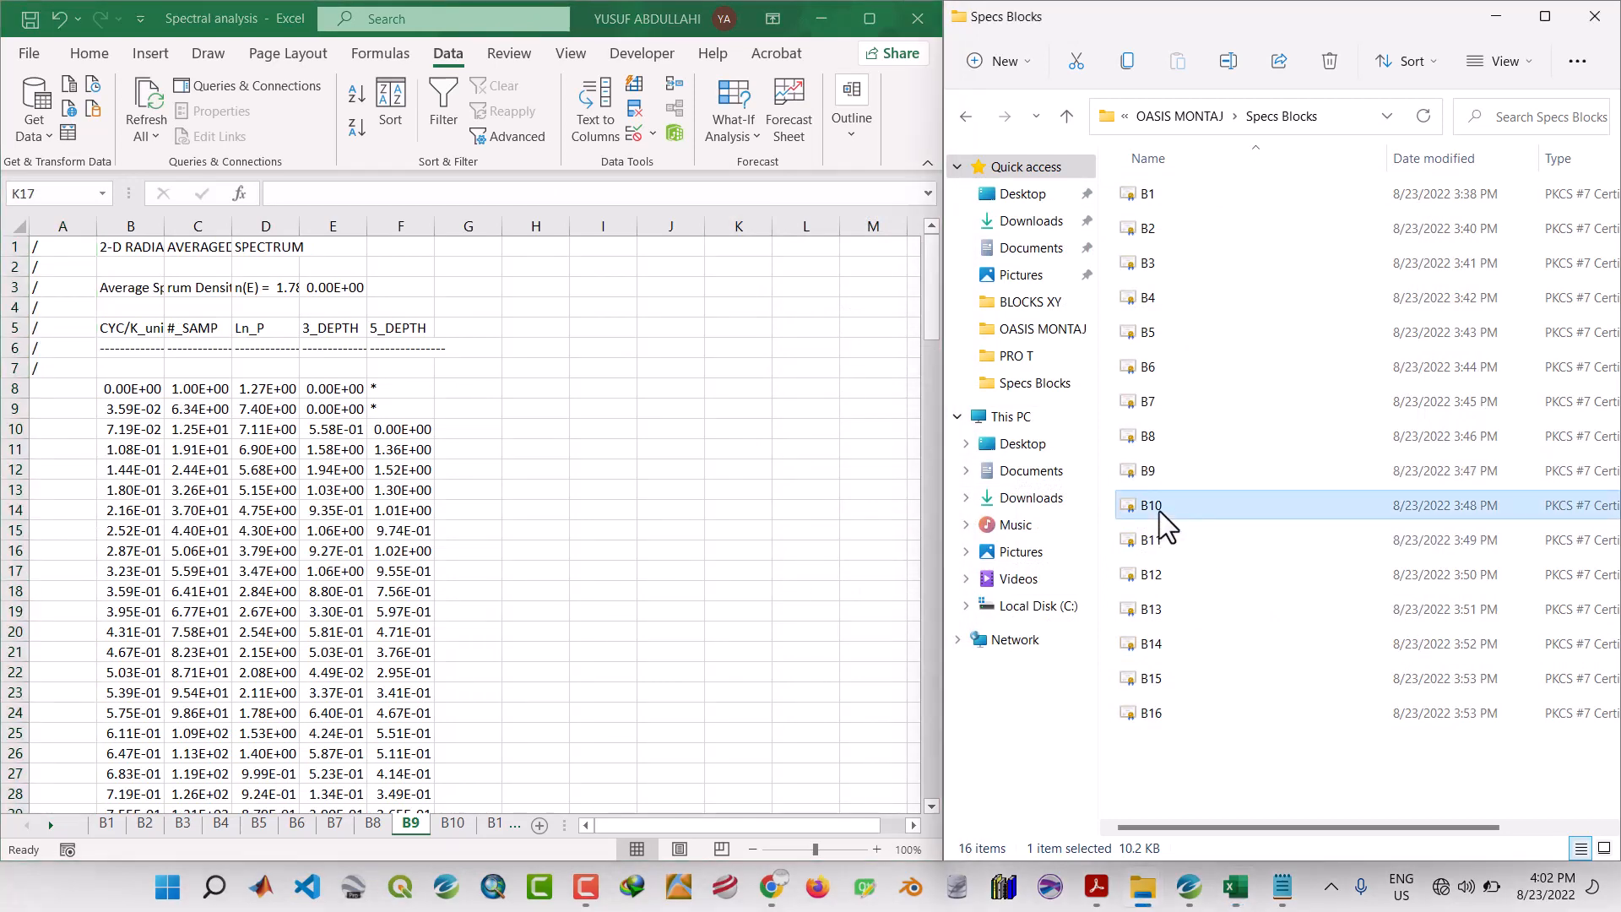
right_click(1158, 510)
mouse_move(1223, 612)
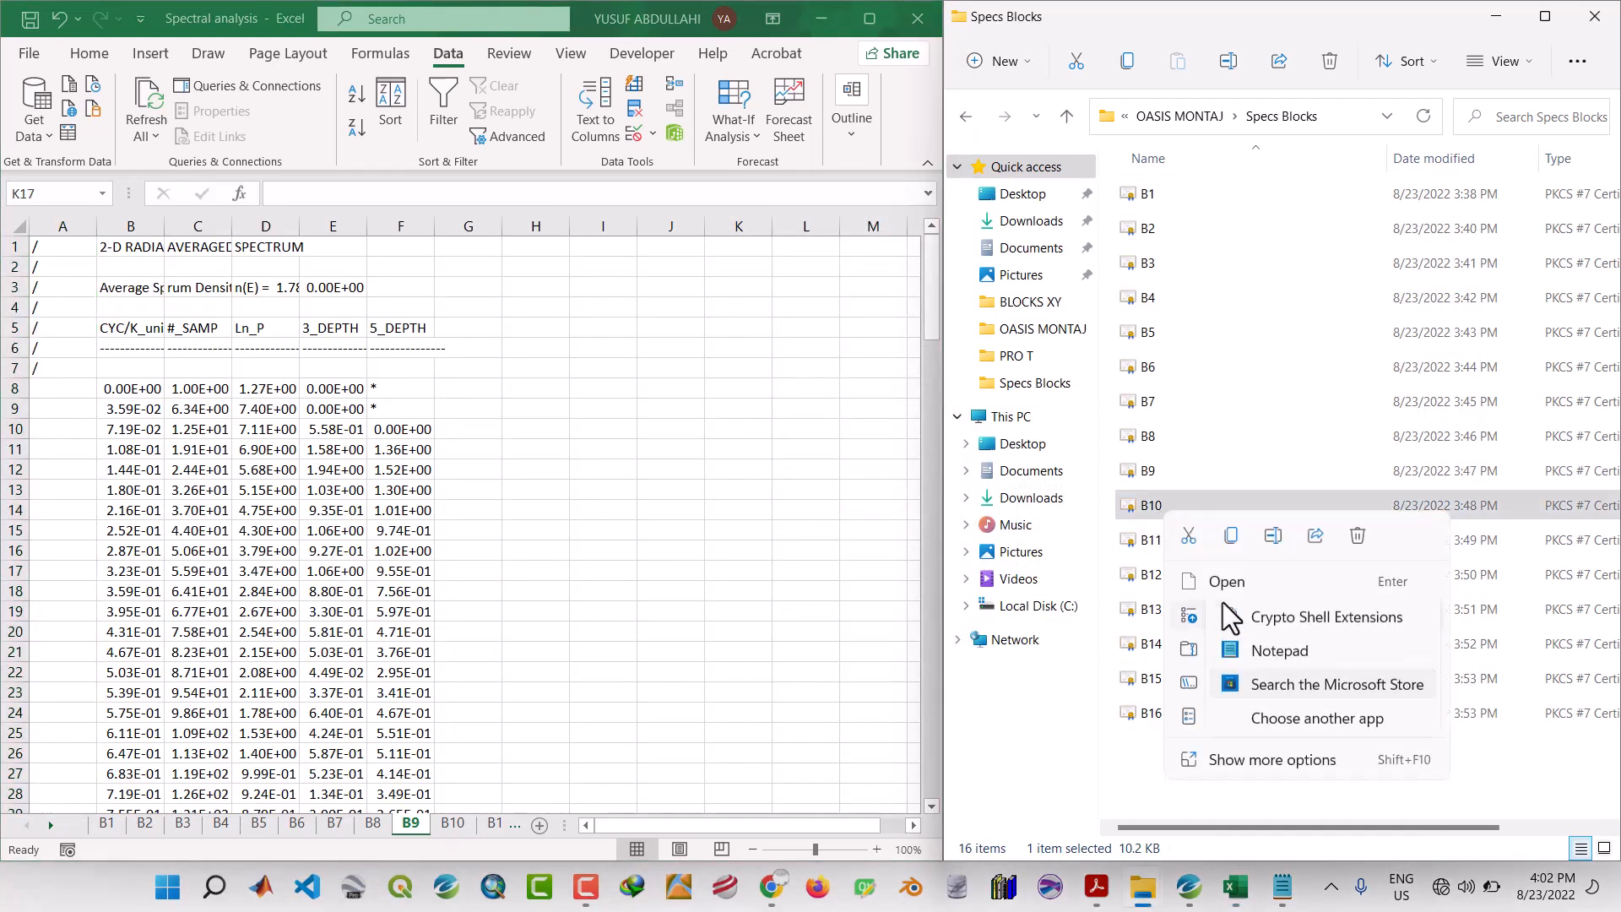
left_click(1310, 655)
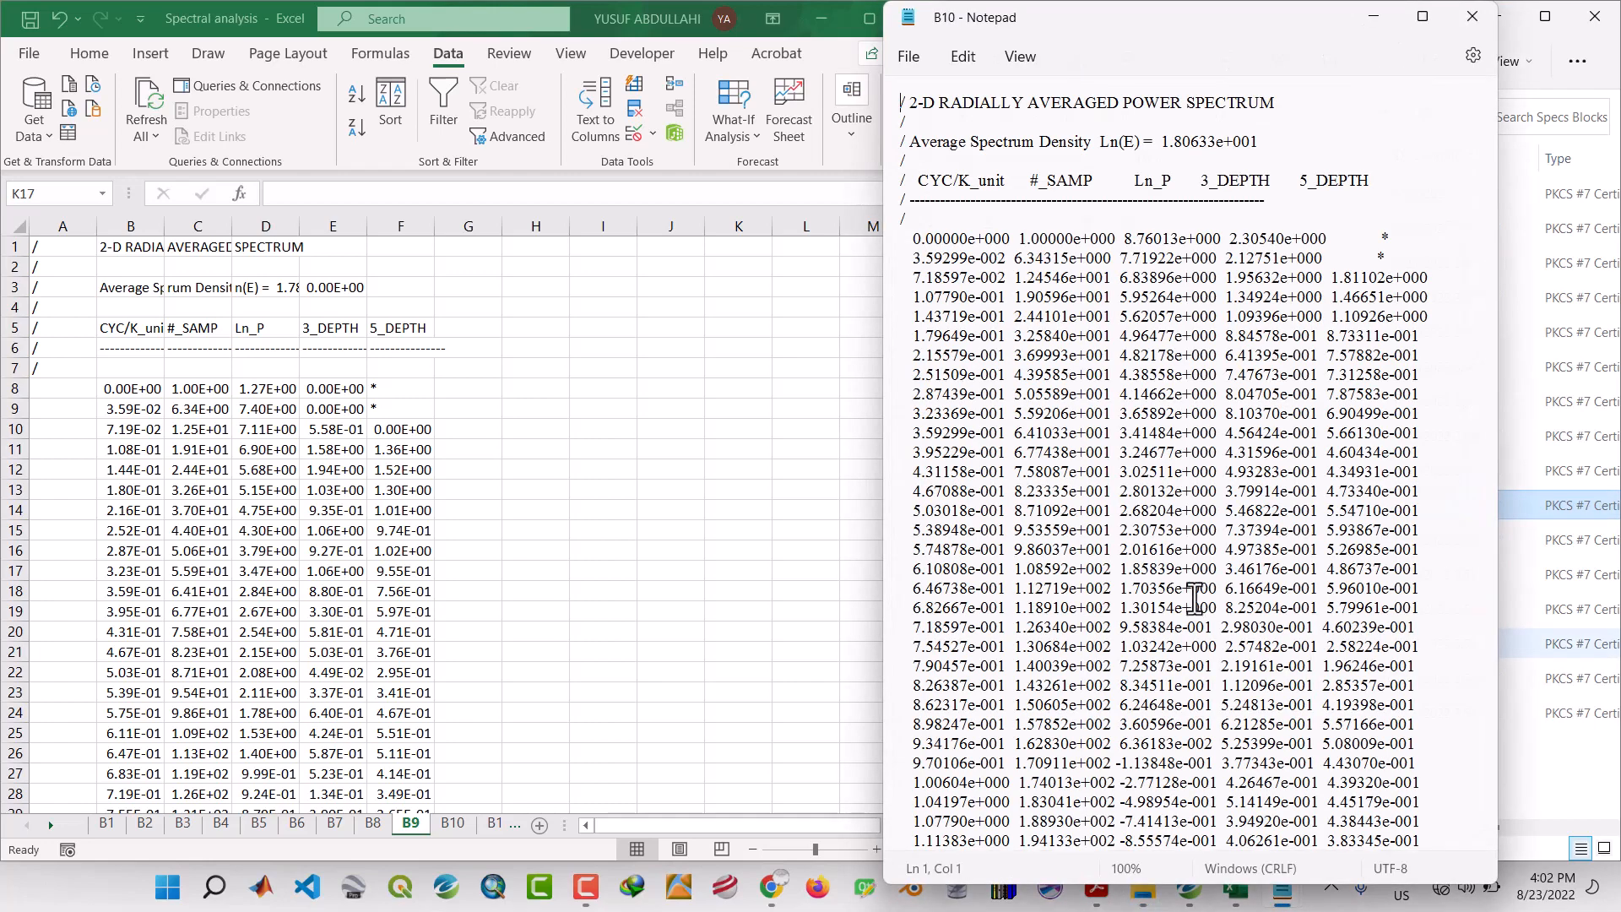
key("ctrl+a")
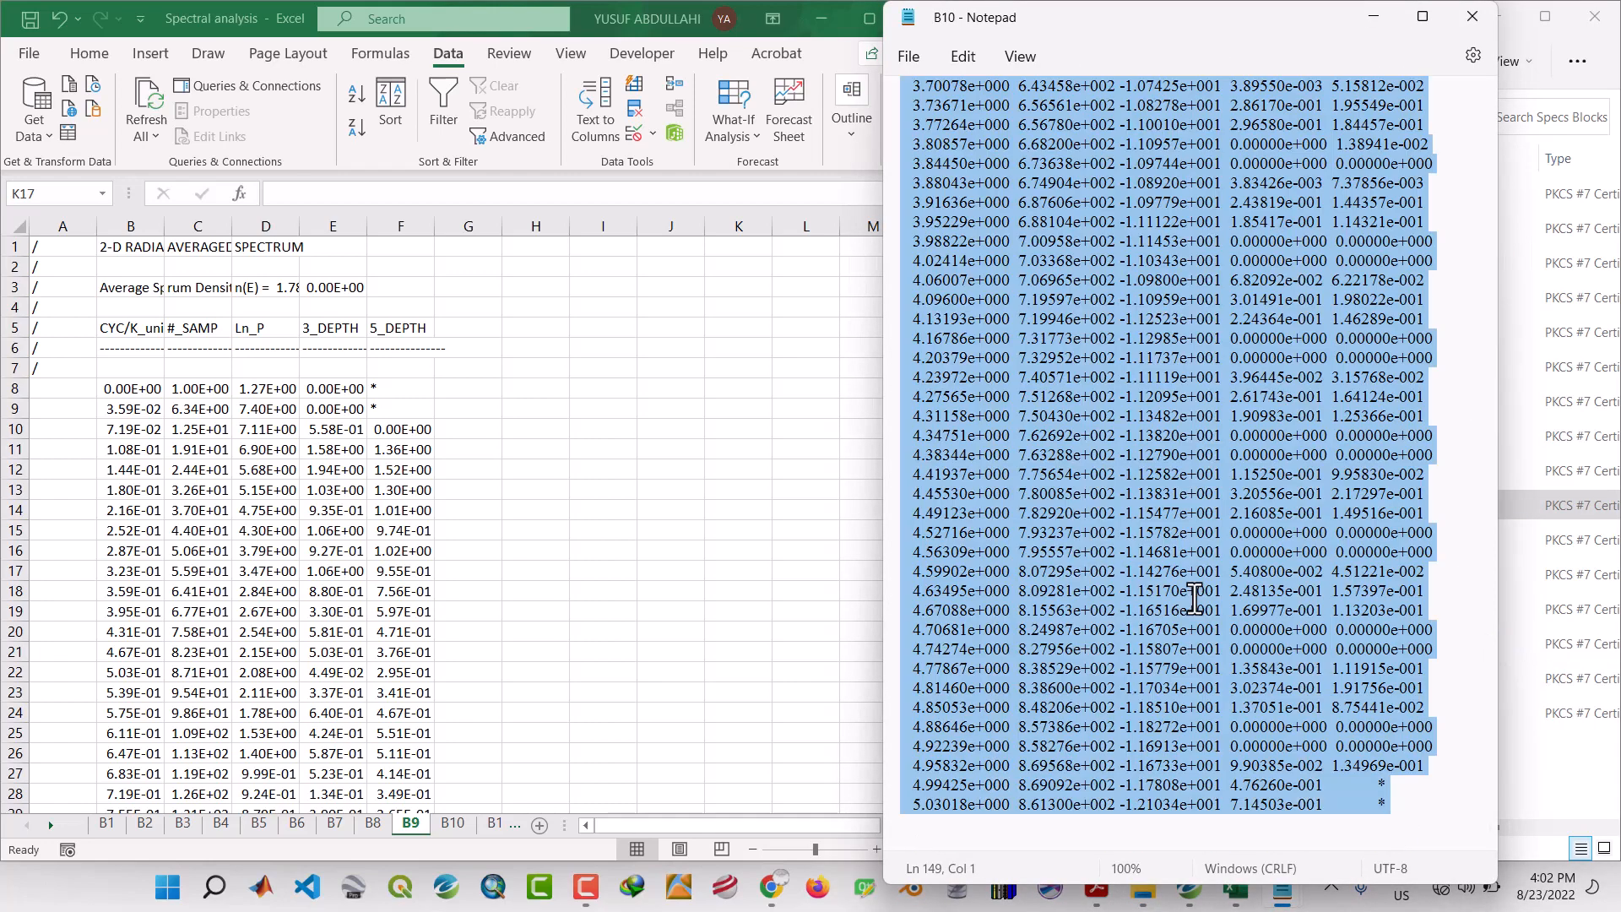
left_click(1371, 18)
Paste the copied B10 spectrum text into worksheet B10 starting at cell A1.
left_click(457, 818)
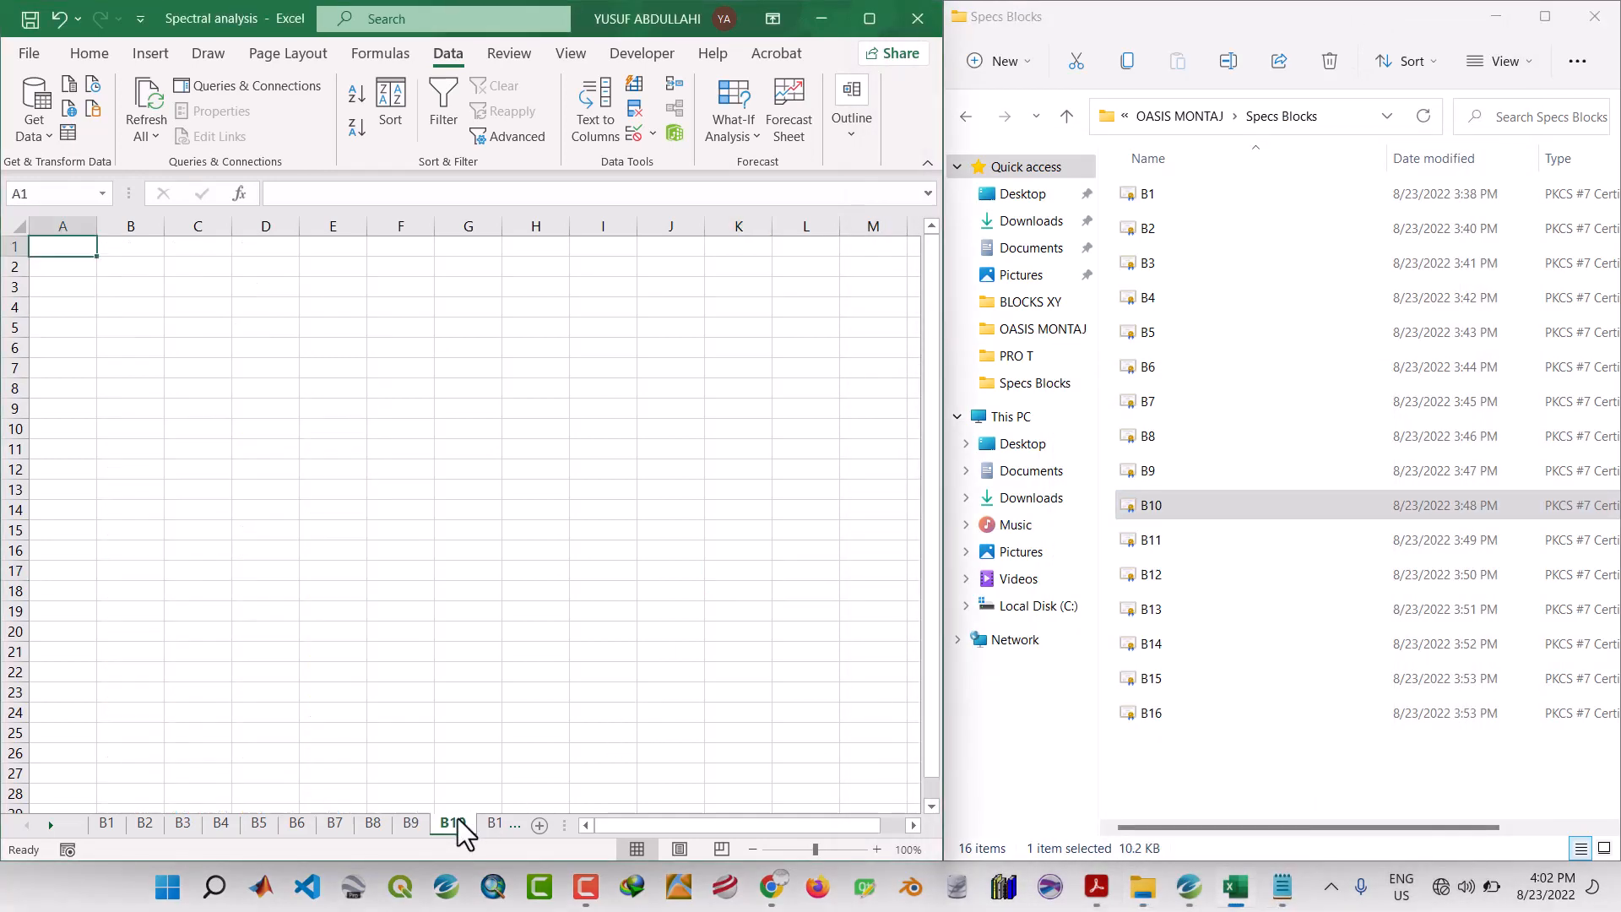
right_click(72, 243)
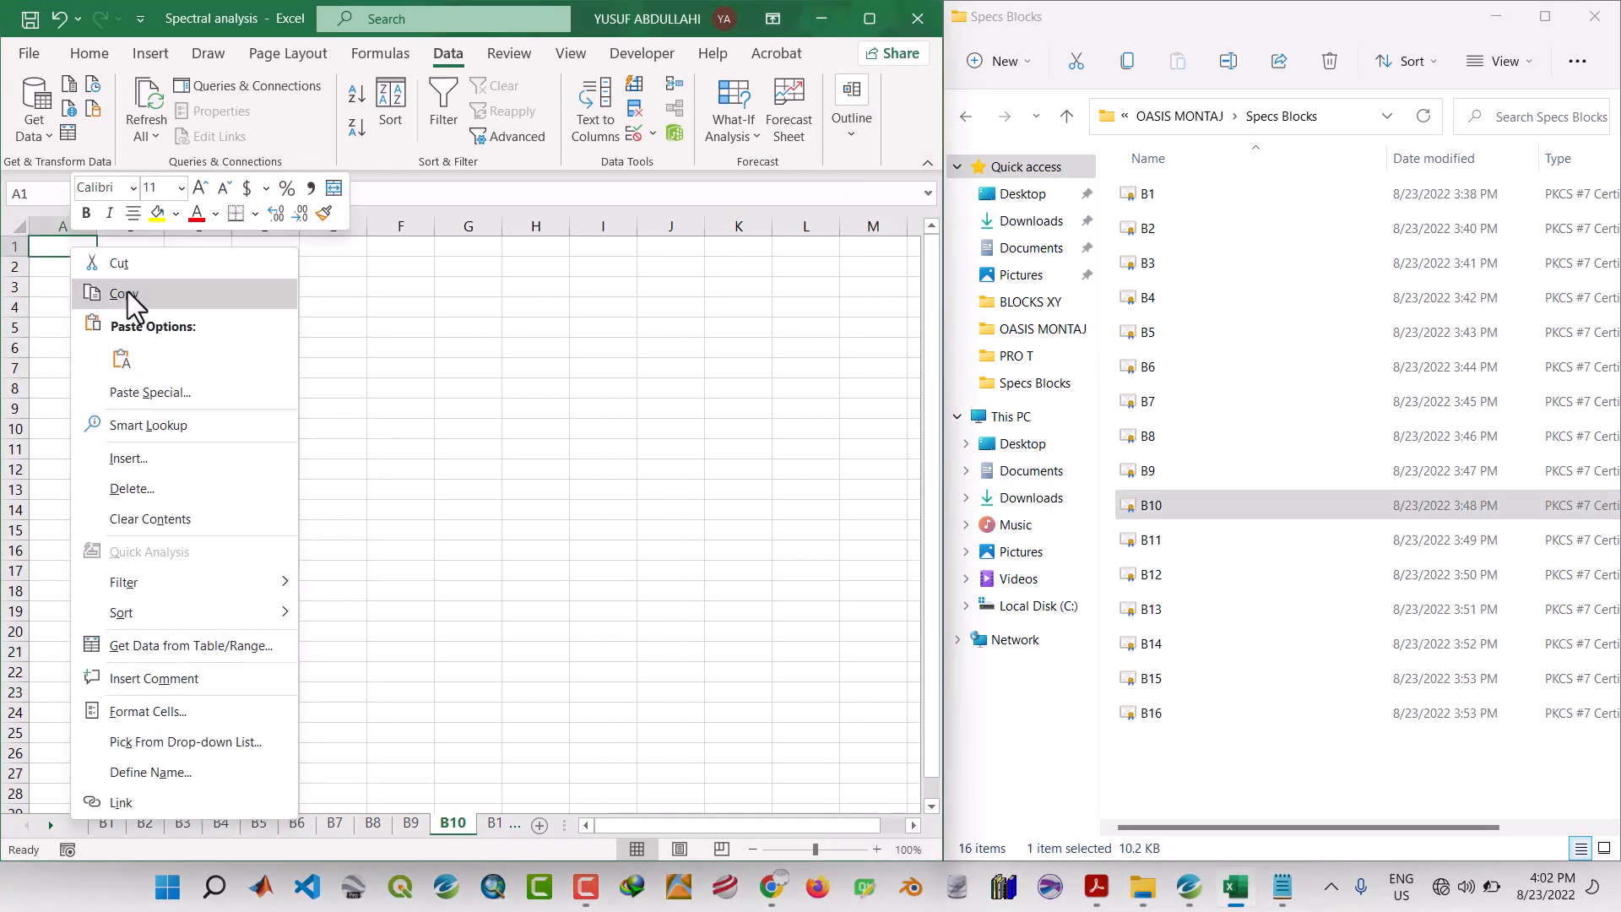
left_click(129, 356)
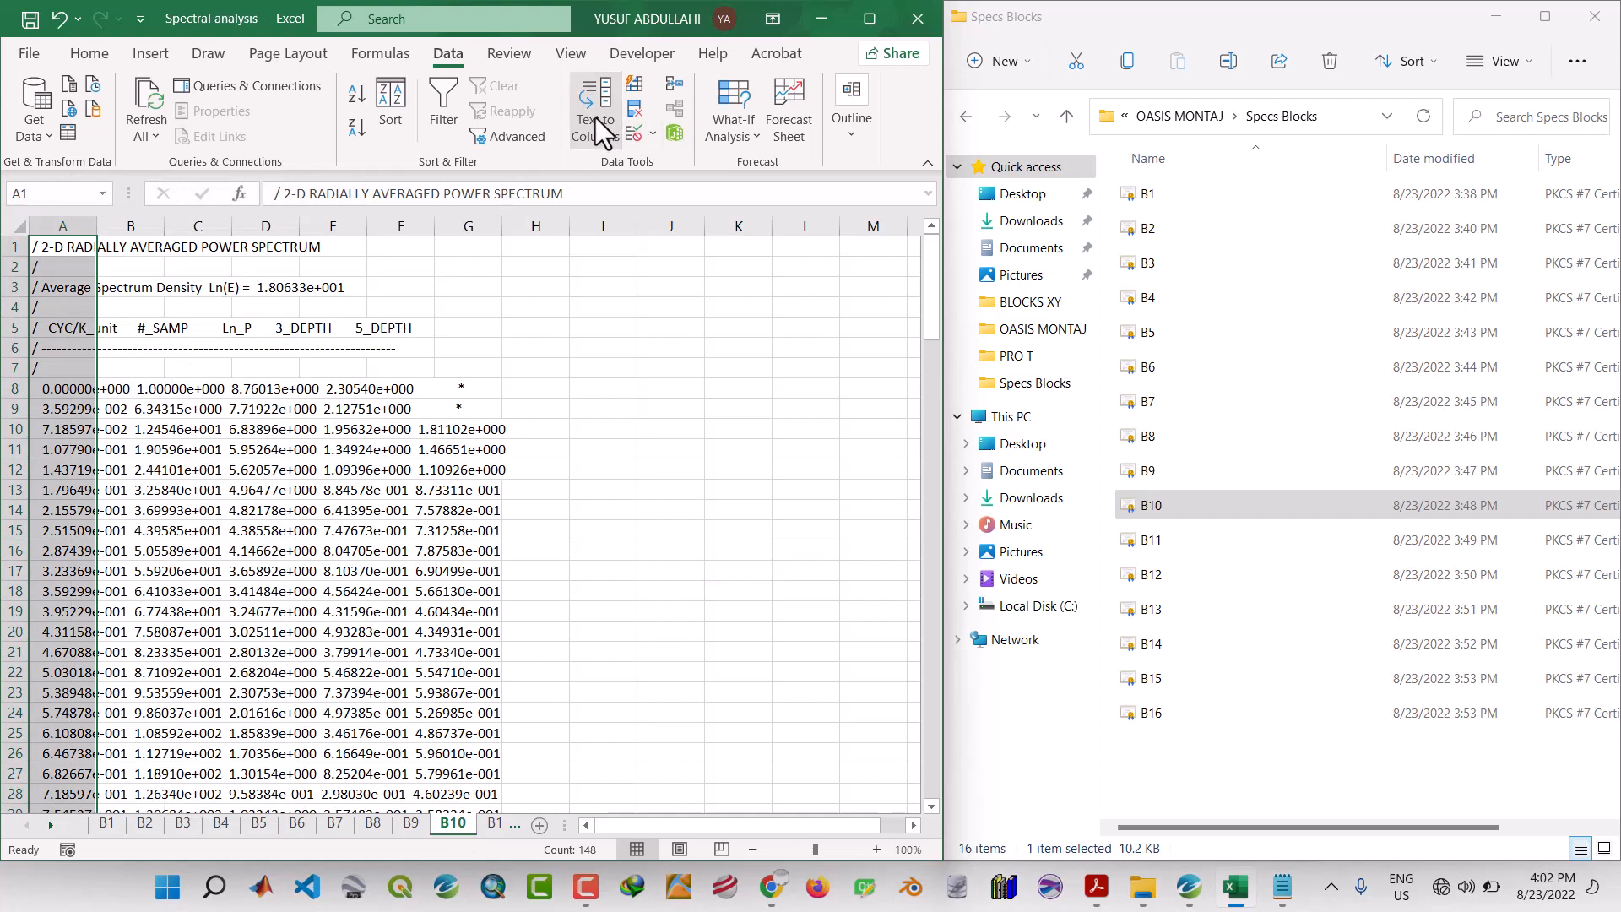
Split the B10 spectrum text in column A with Text to Columns, using fixed width, General format and destination $A$1.
left_click(594, 127)
left_click(1288, 632)
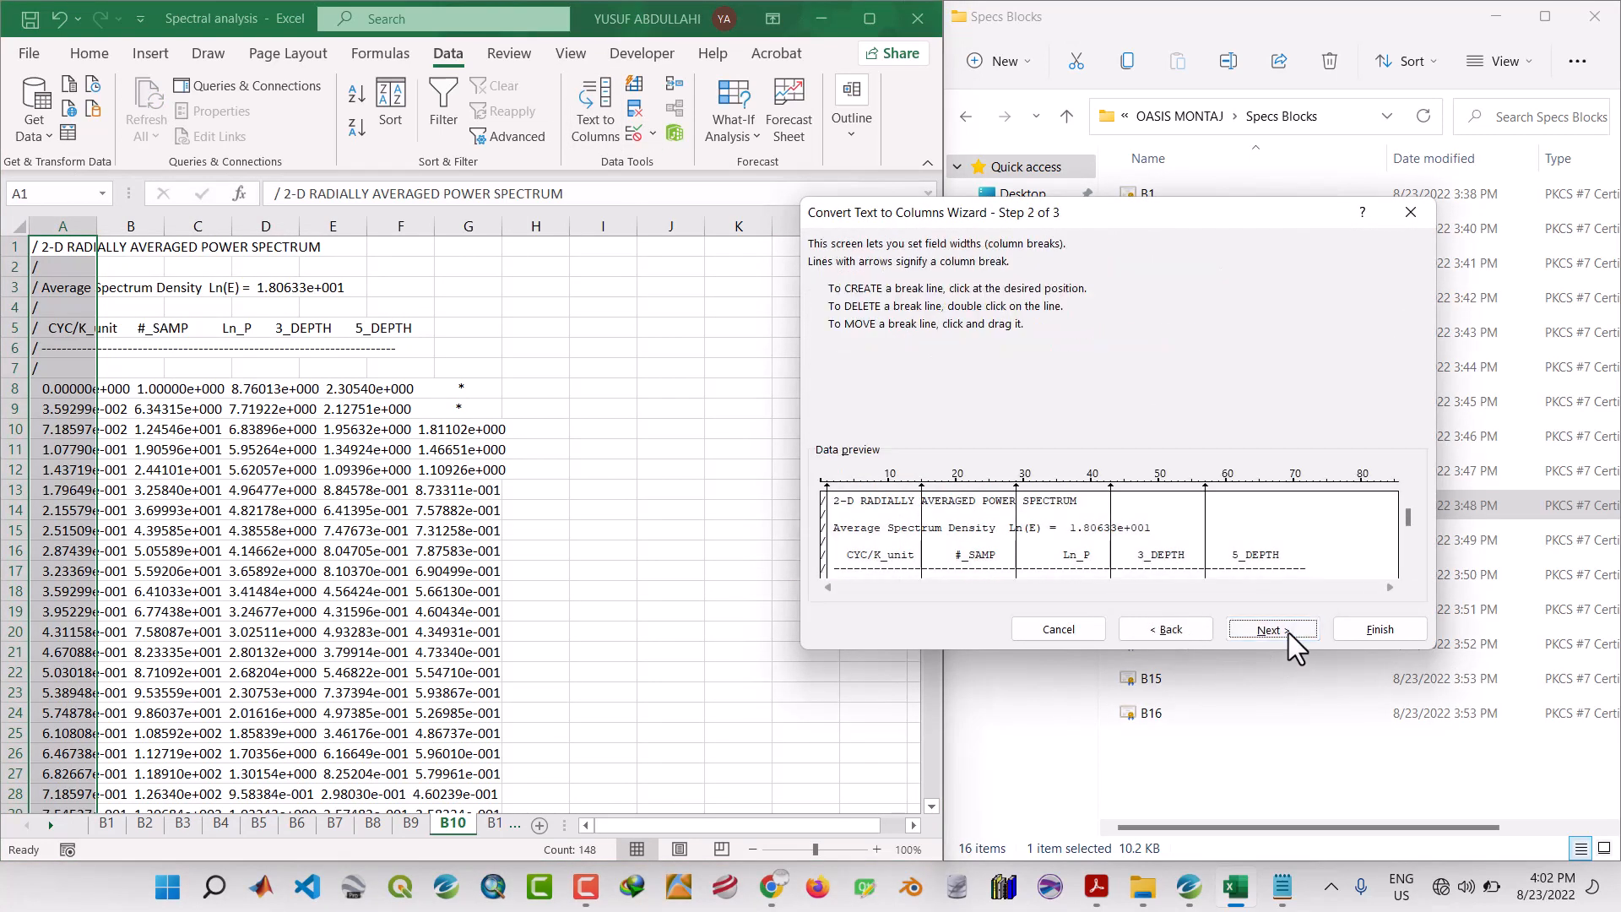
left_click(1292, 631)
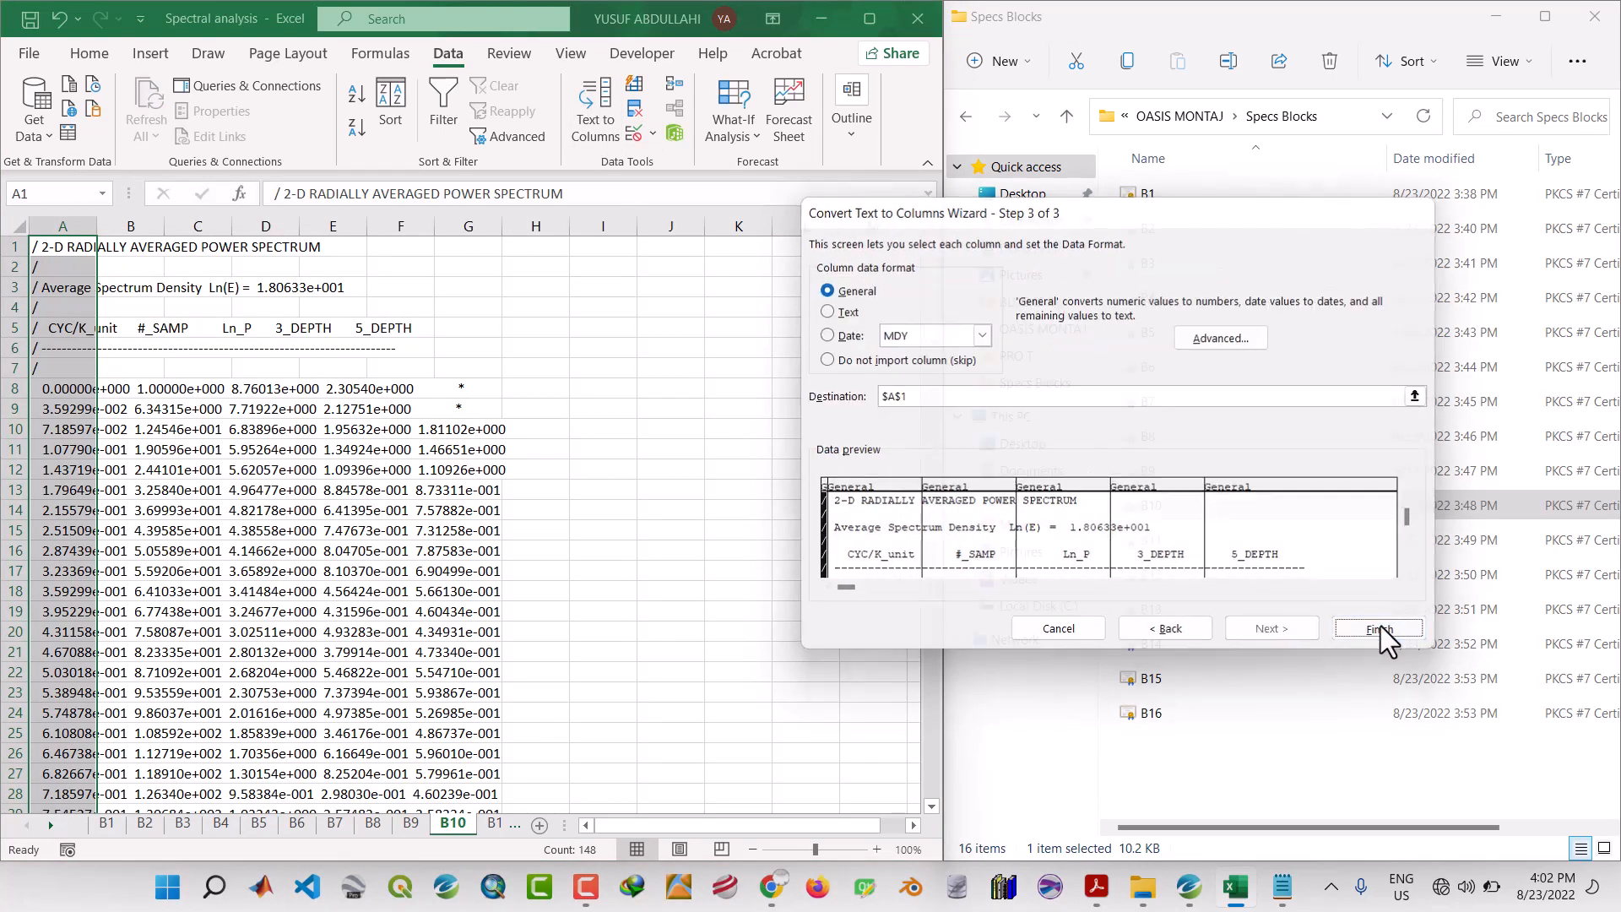
left_click(1380, 628)
left_click(715, 545)
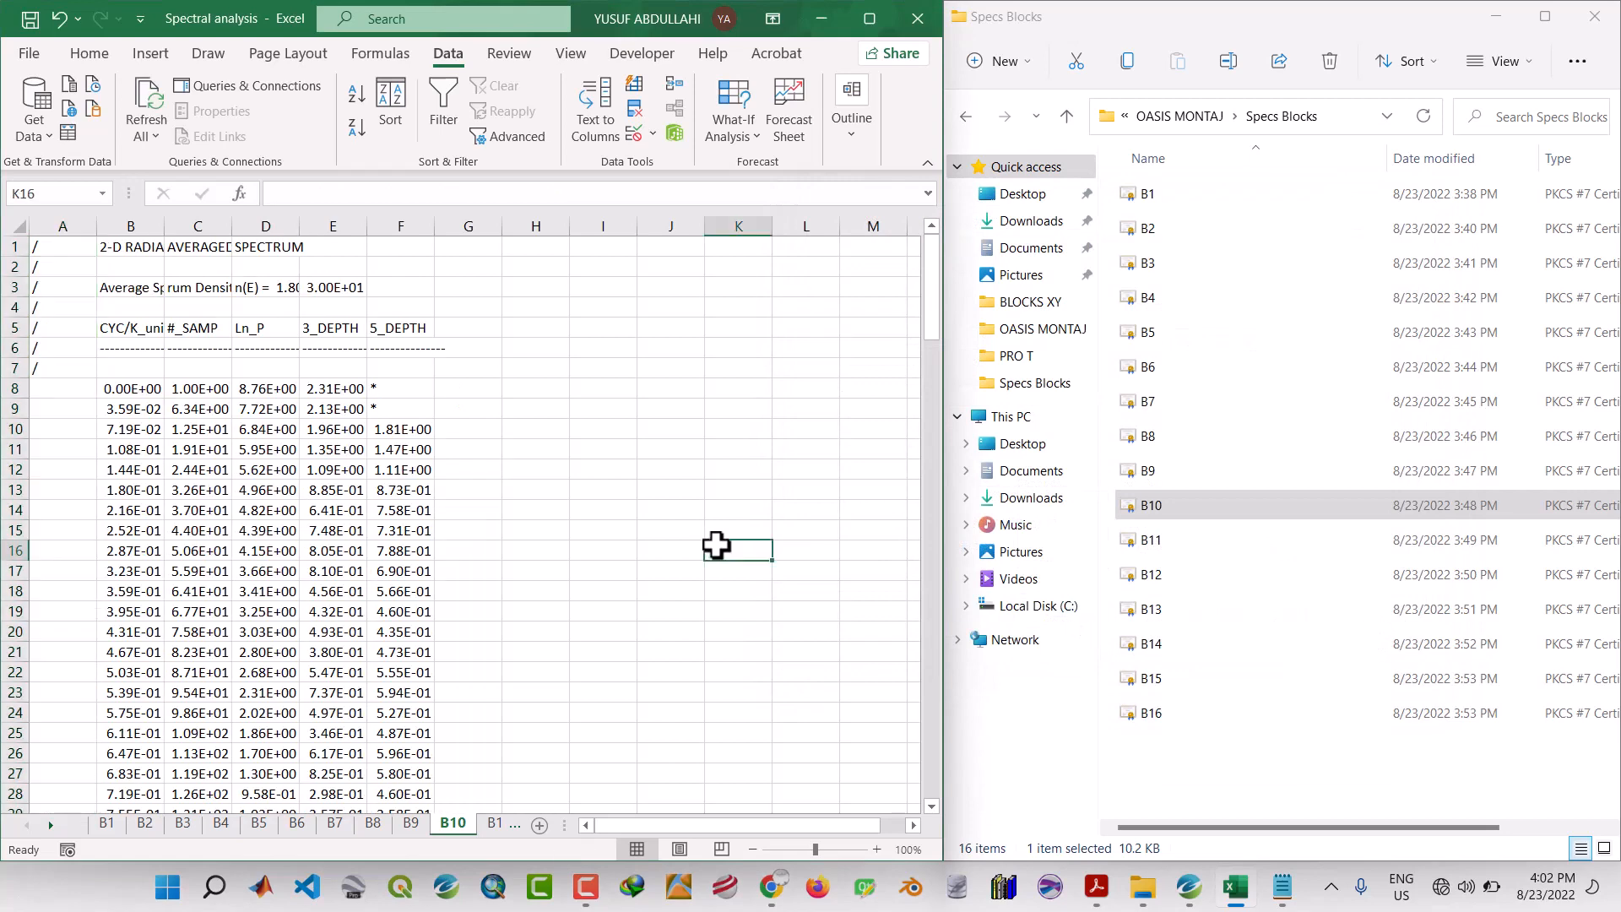
Open the B11 file from the Specs Blocks folder in Notepad, copy all its text and minimize Notepad.
left_click(1163, 541)
right_click(1163, 540)
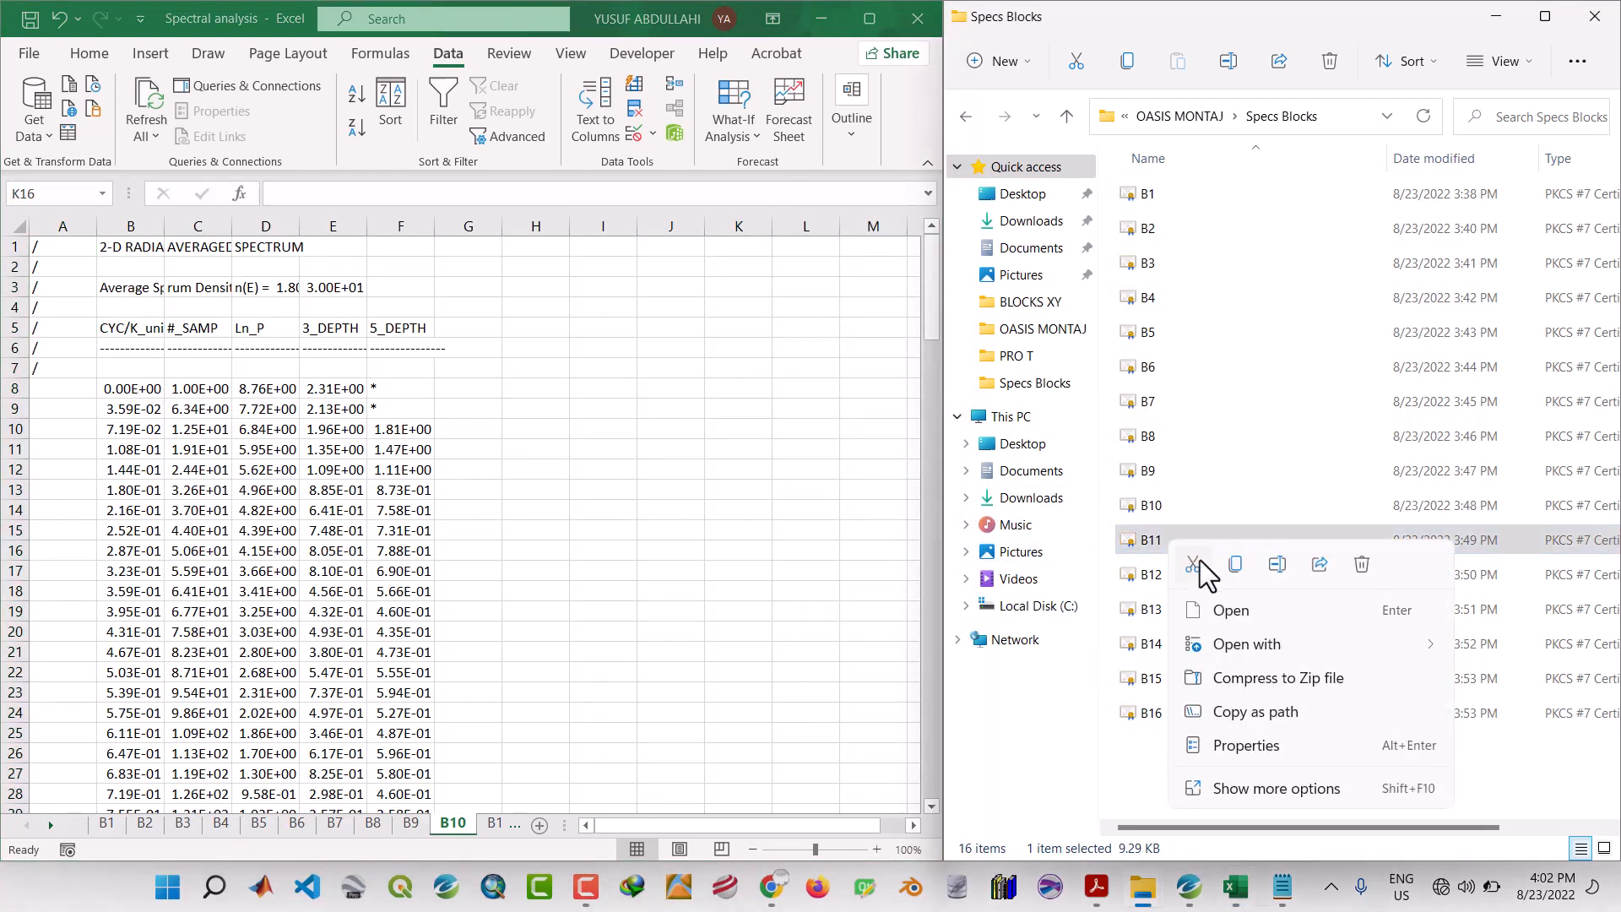
mouse_move(1267, 647)
left_click(1319, 676)
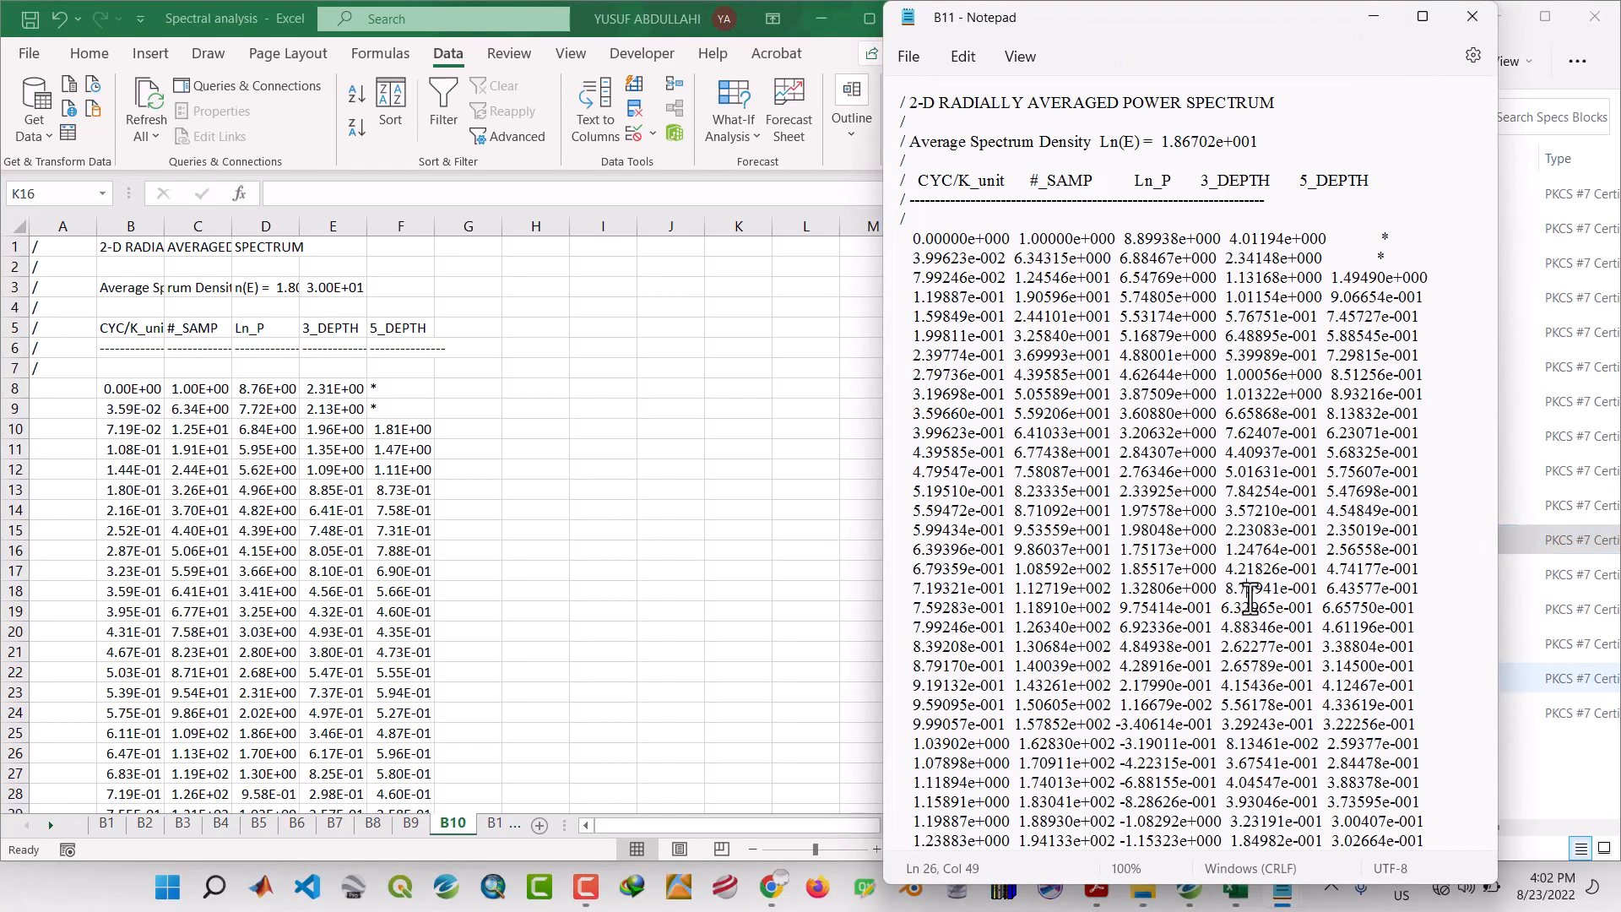
key("ctrl+a")
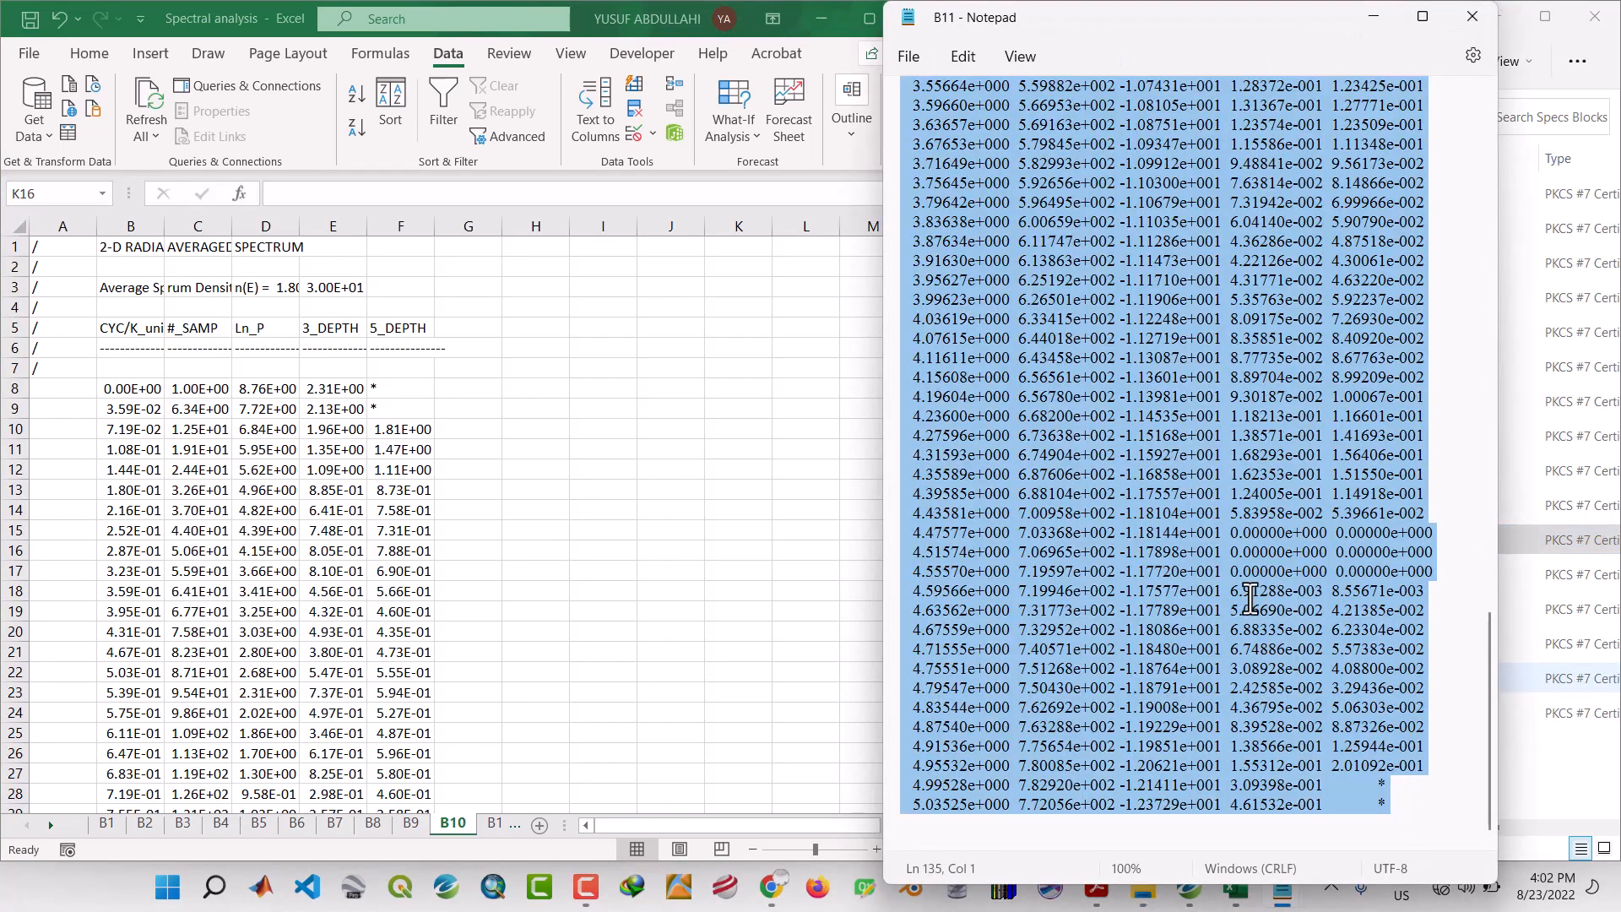
left_click(1373, 17)
Paste the copied B11 spectrum text into worksheet B11 starting at cell A1.
left_click(503, 824)
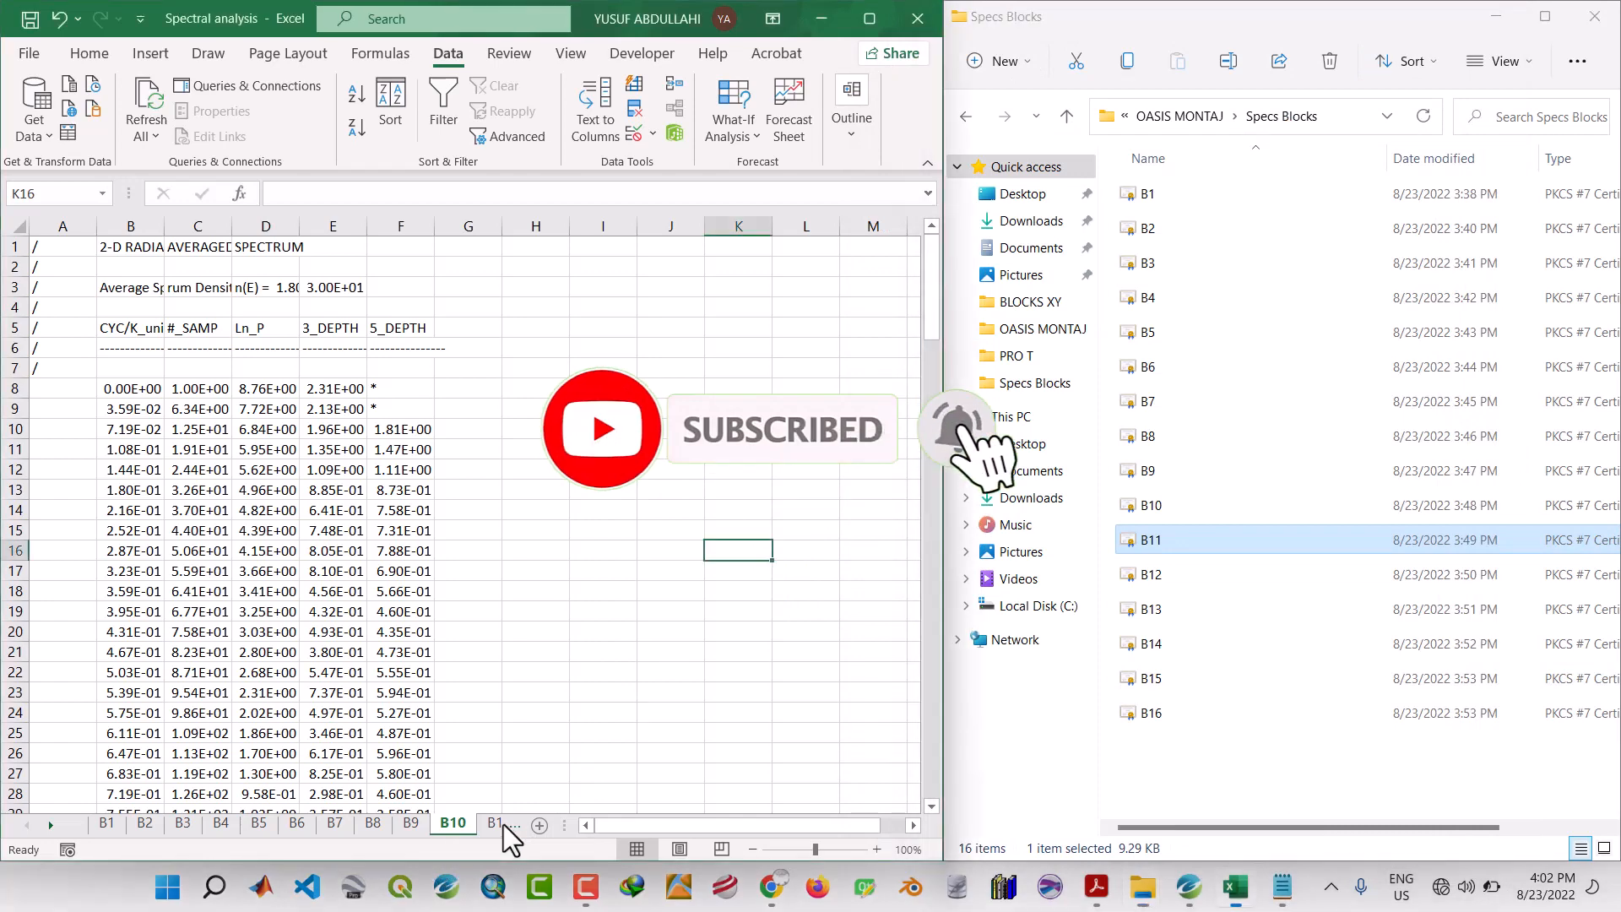
right_click(67, 245)
left_click(119, 356)
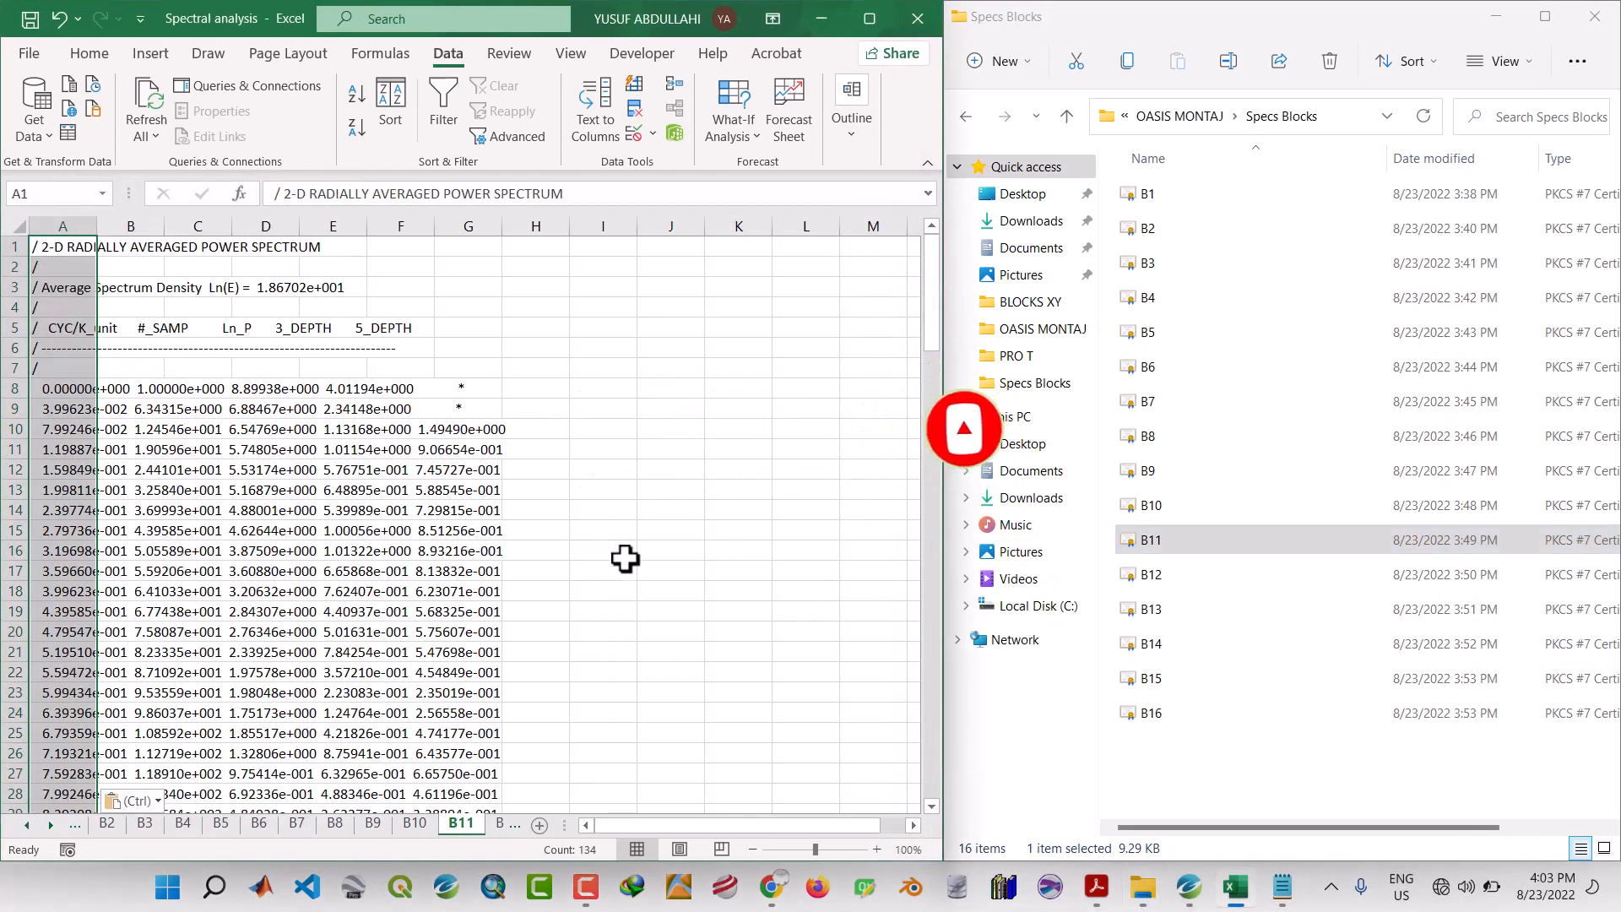
Split the B11 spectrum text in column A with Text to Columns, using fixed width and the suggested column breaks.
left_click(589, 132)
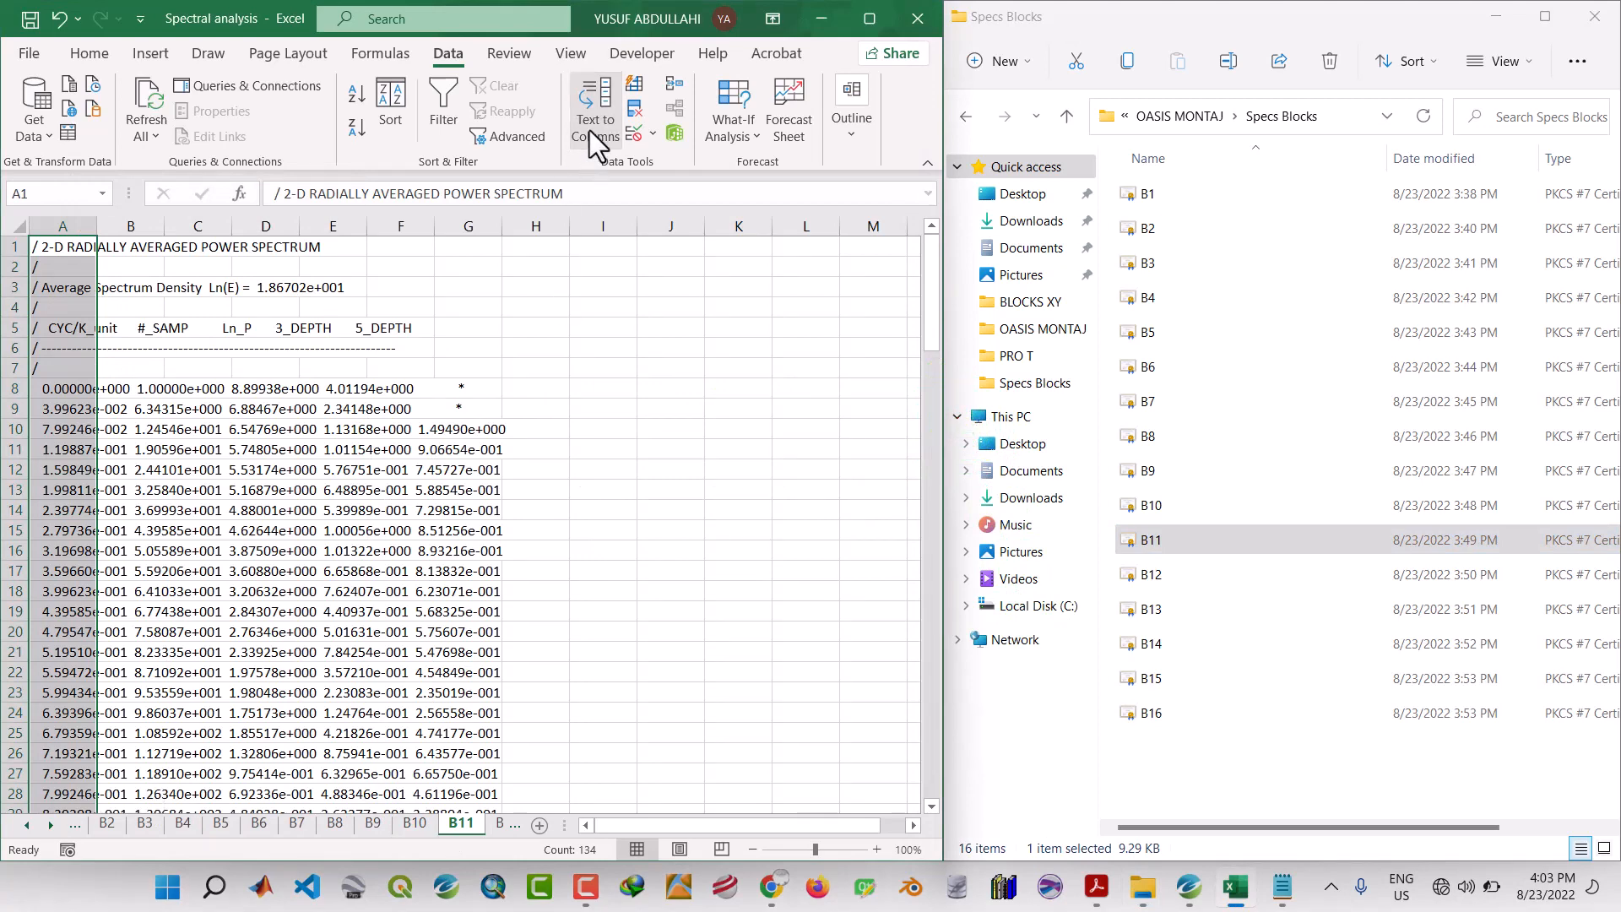
left_click(1257, 629)
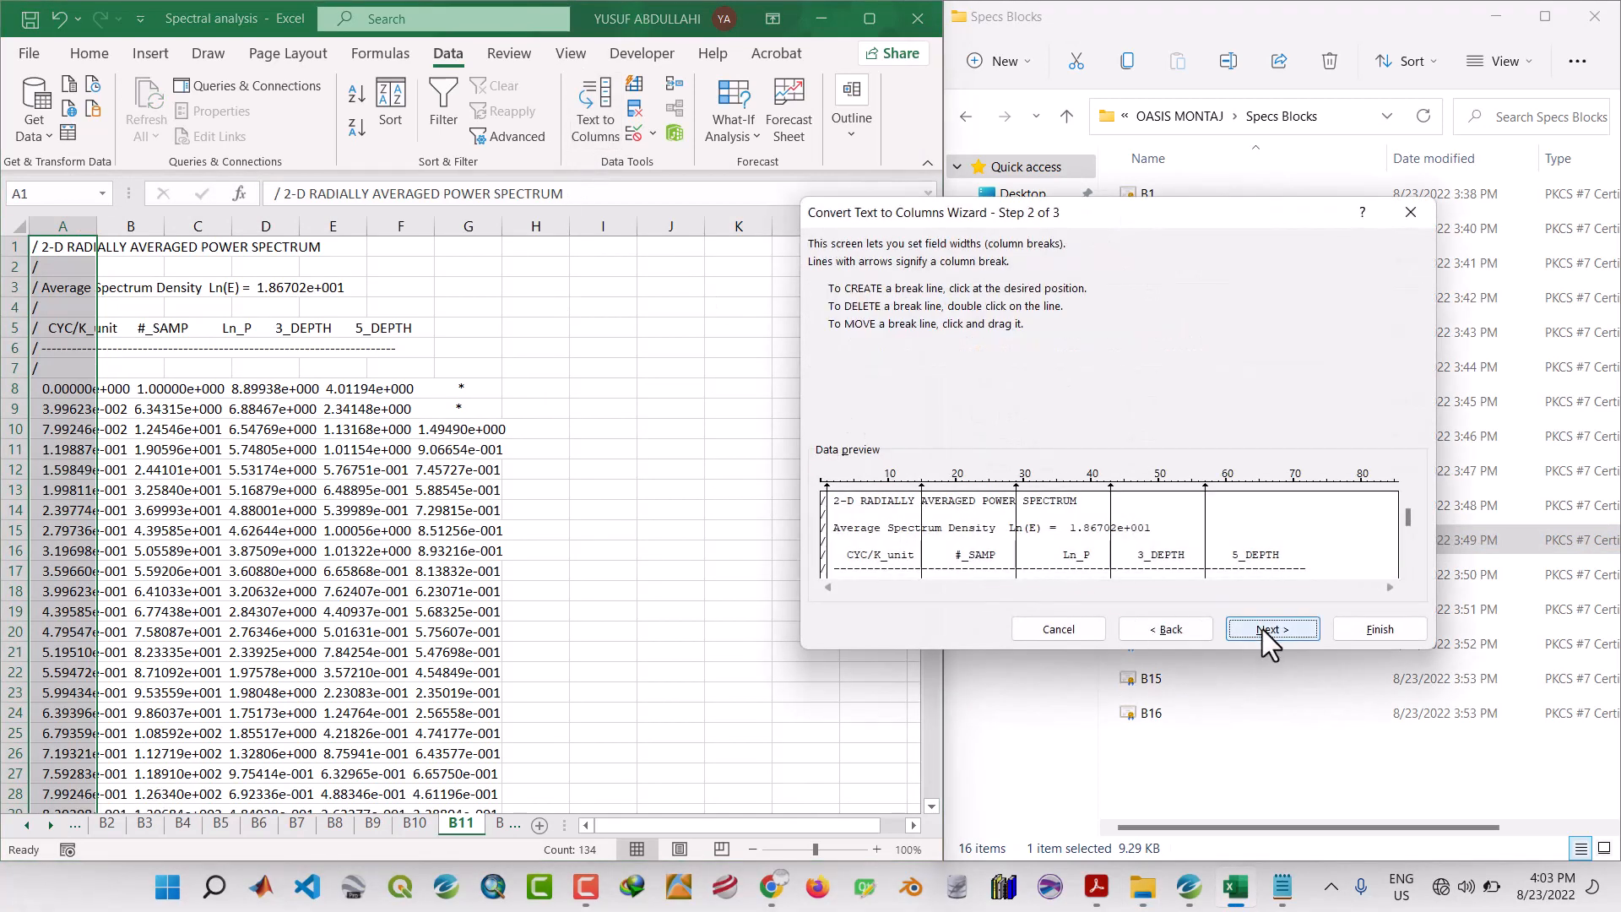
left_click(1263, 630)
left_click(1378, 629)
left_click(743, 509)
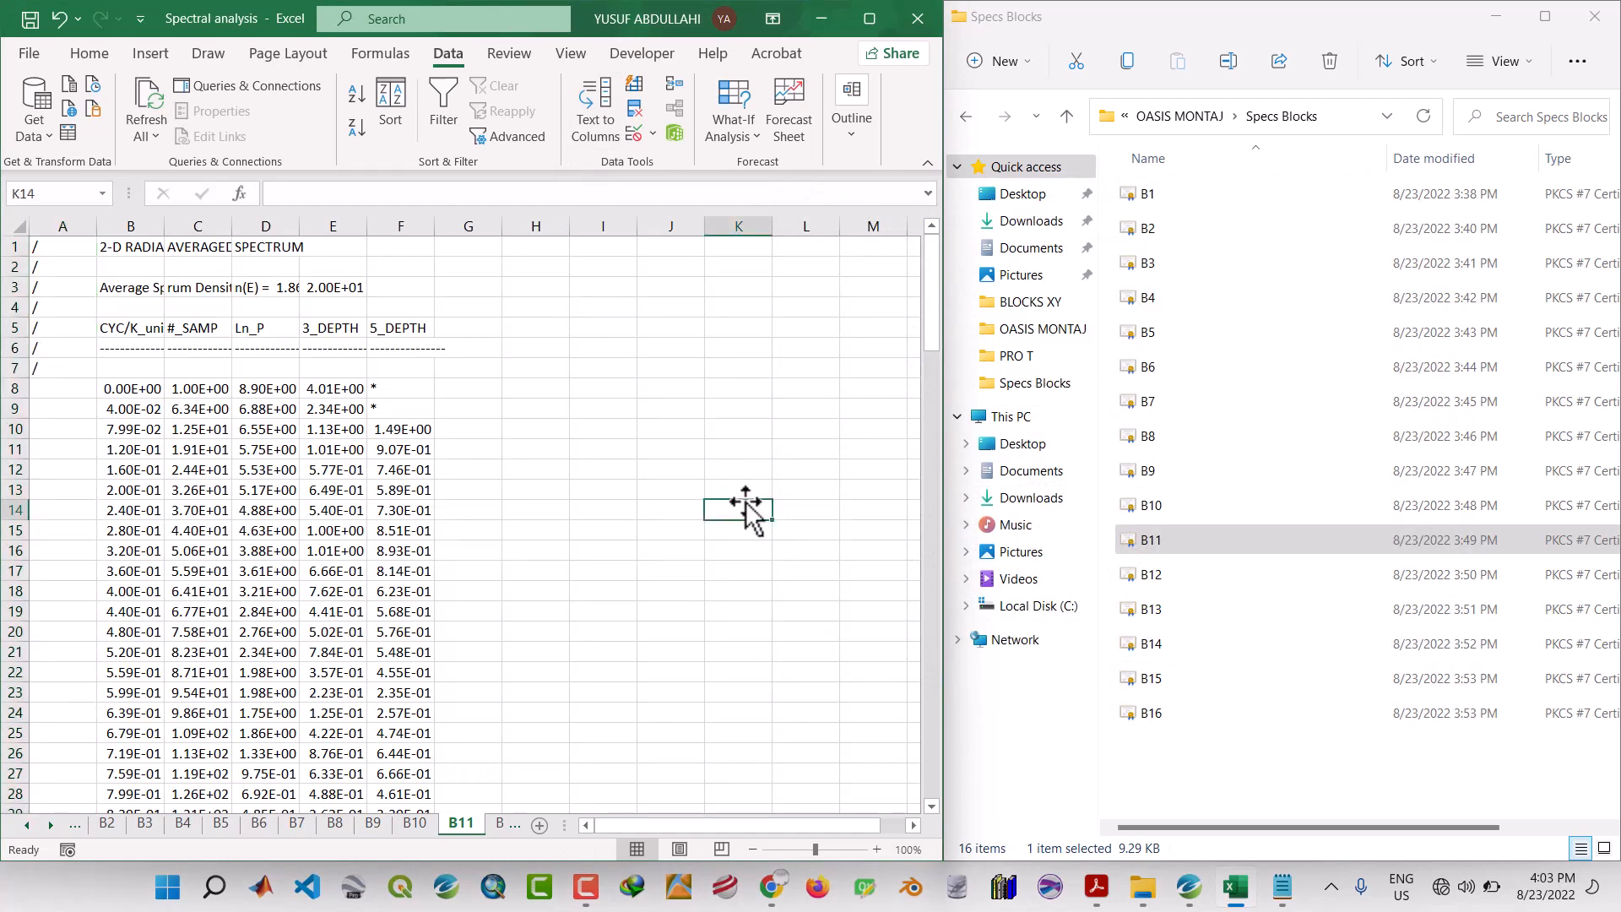
Open the B12 file from the Specs Blocks folder in Notepad, copy all its text and minimize Notepad.
left_click(1146, 583)
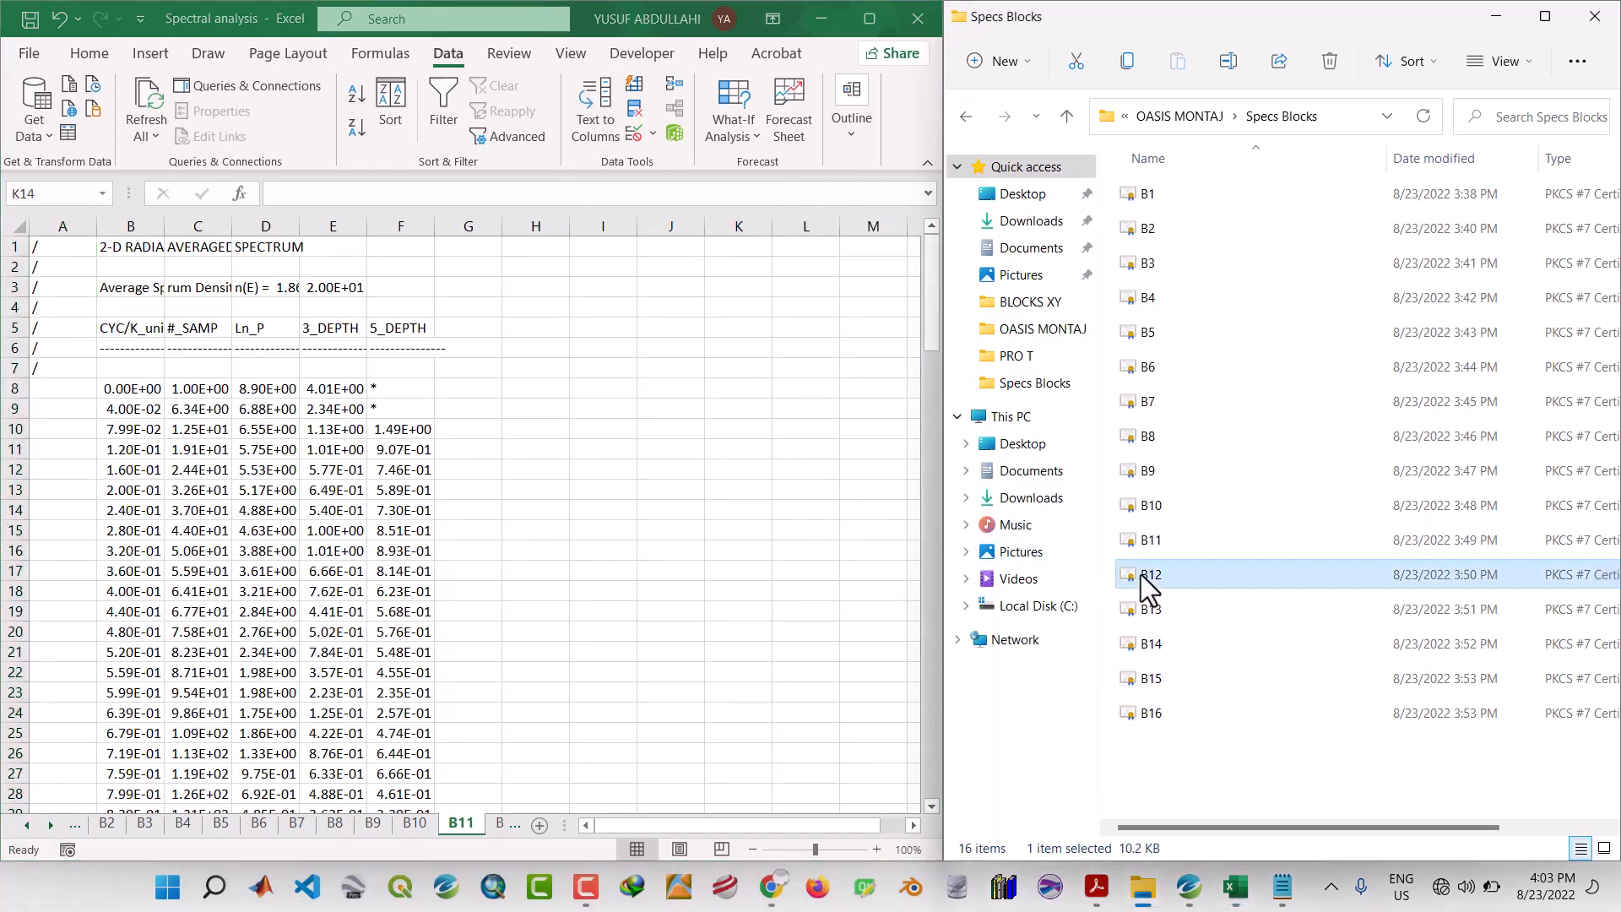
right_click(1148, 582)
mouse_move(1232, 670)
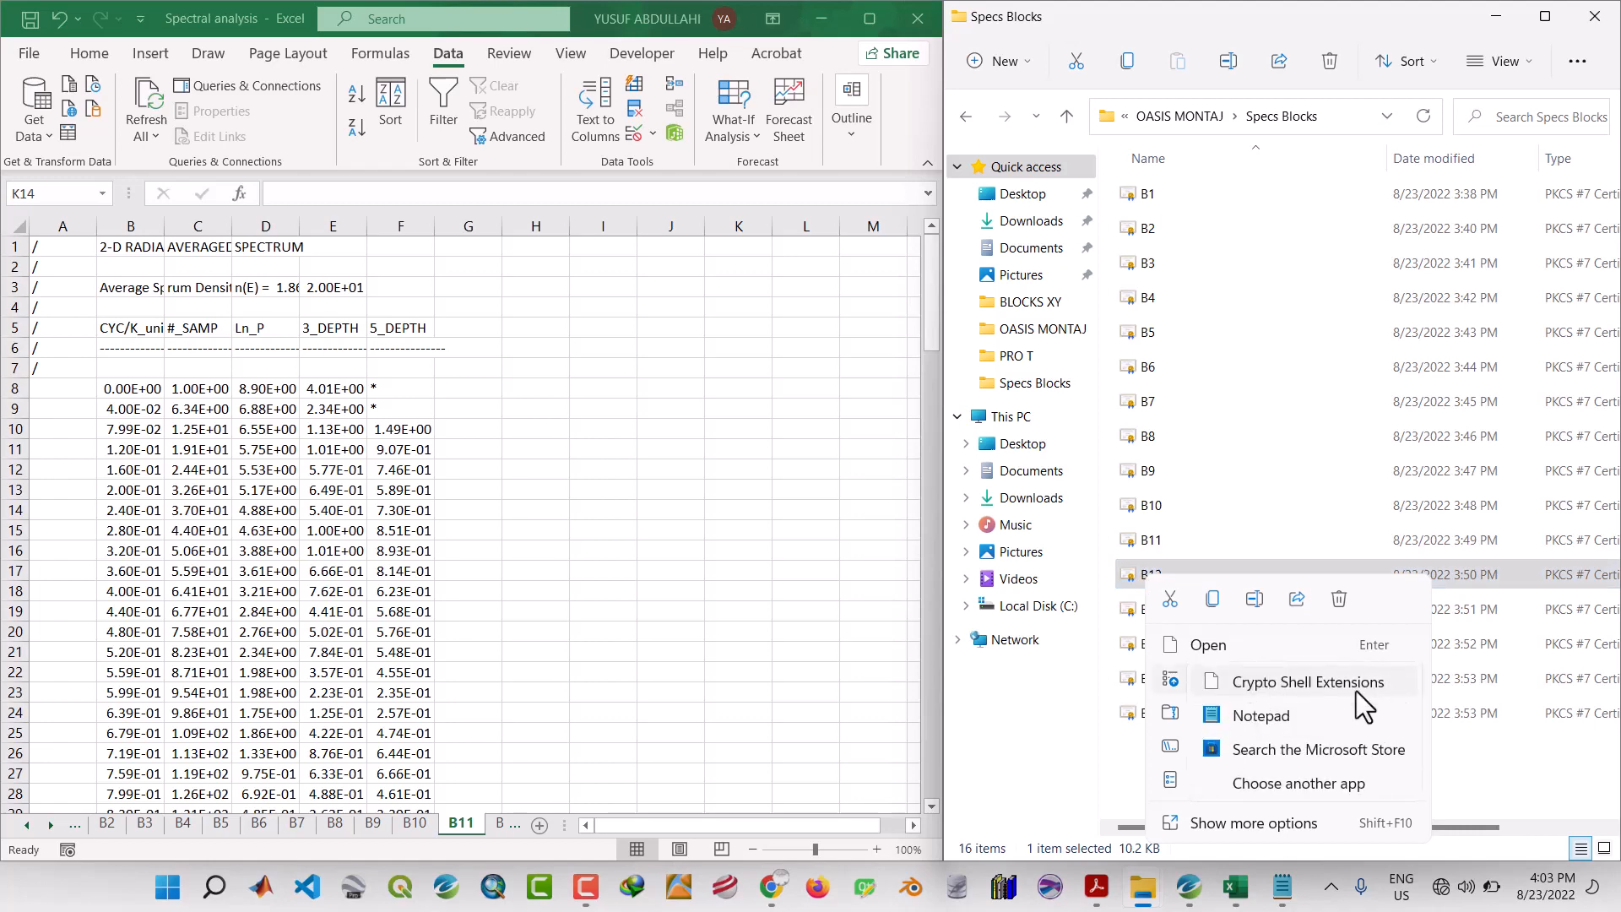
left_click(1310, 716)
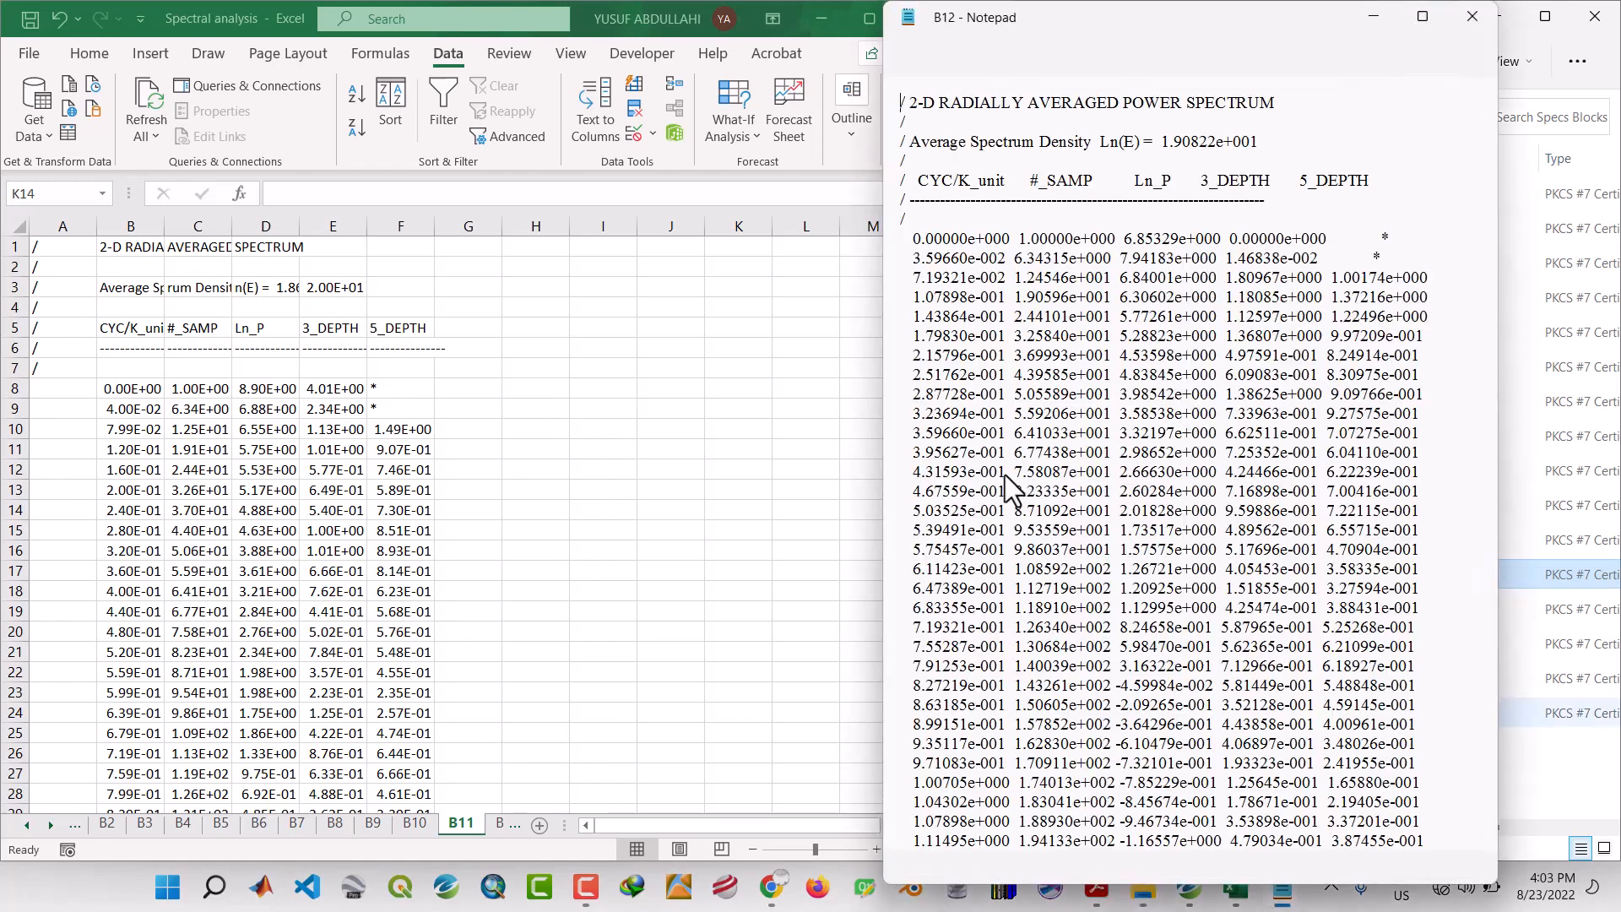
key("ctrl+a")
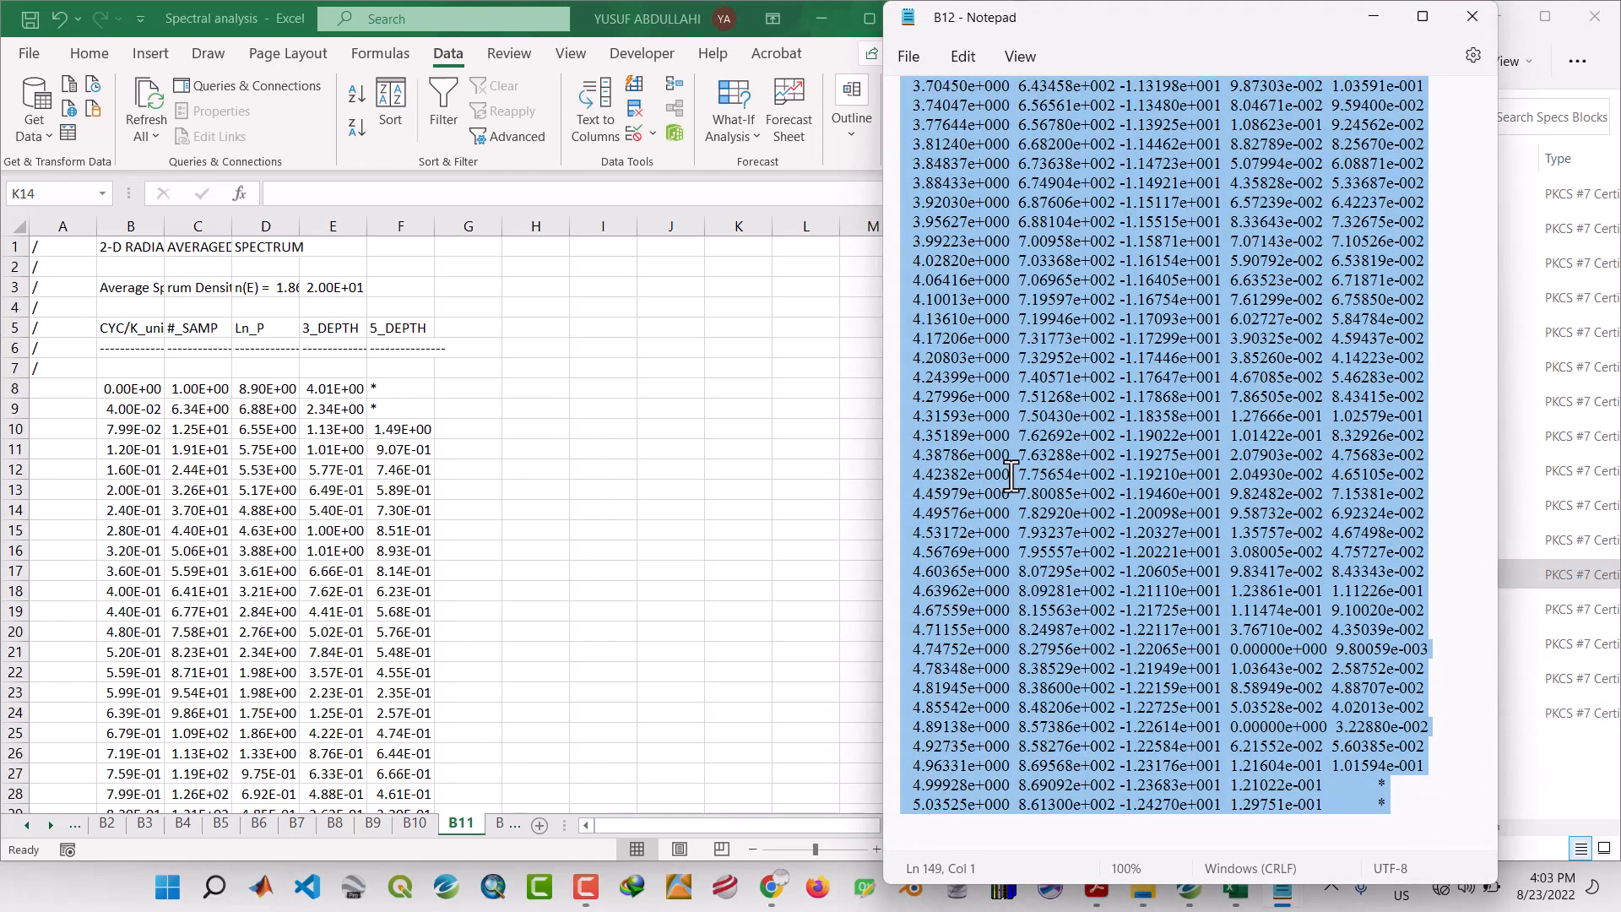
left_click(1355, 13)
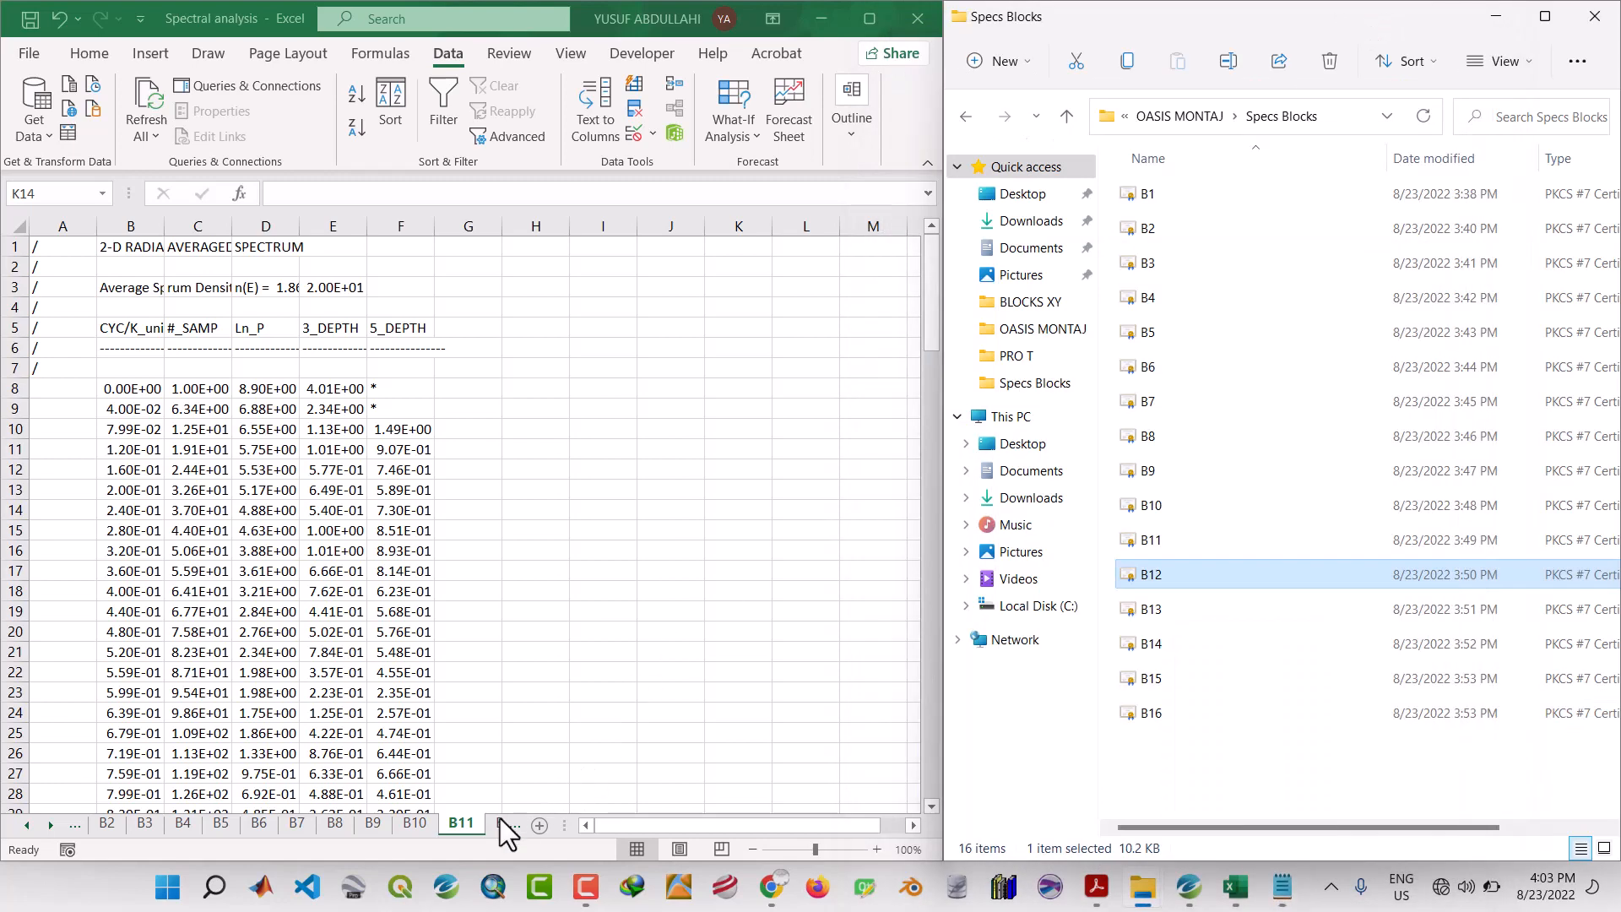
Paste the copied B12 spectrum text into worksheet B12 starting at cell A1.
left_click(499, 819)
left_click(497, 825)
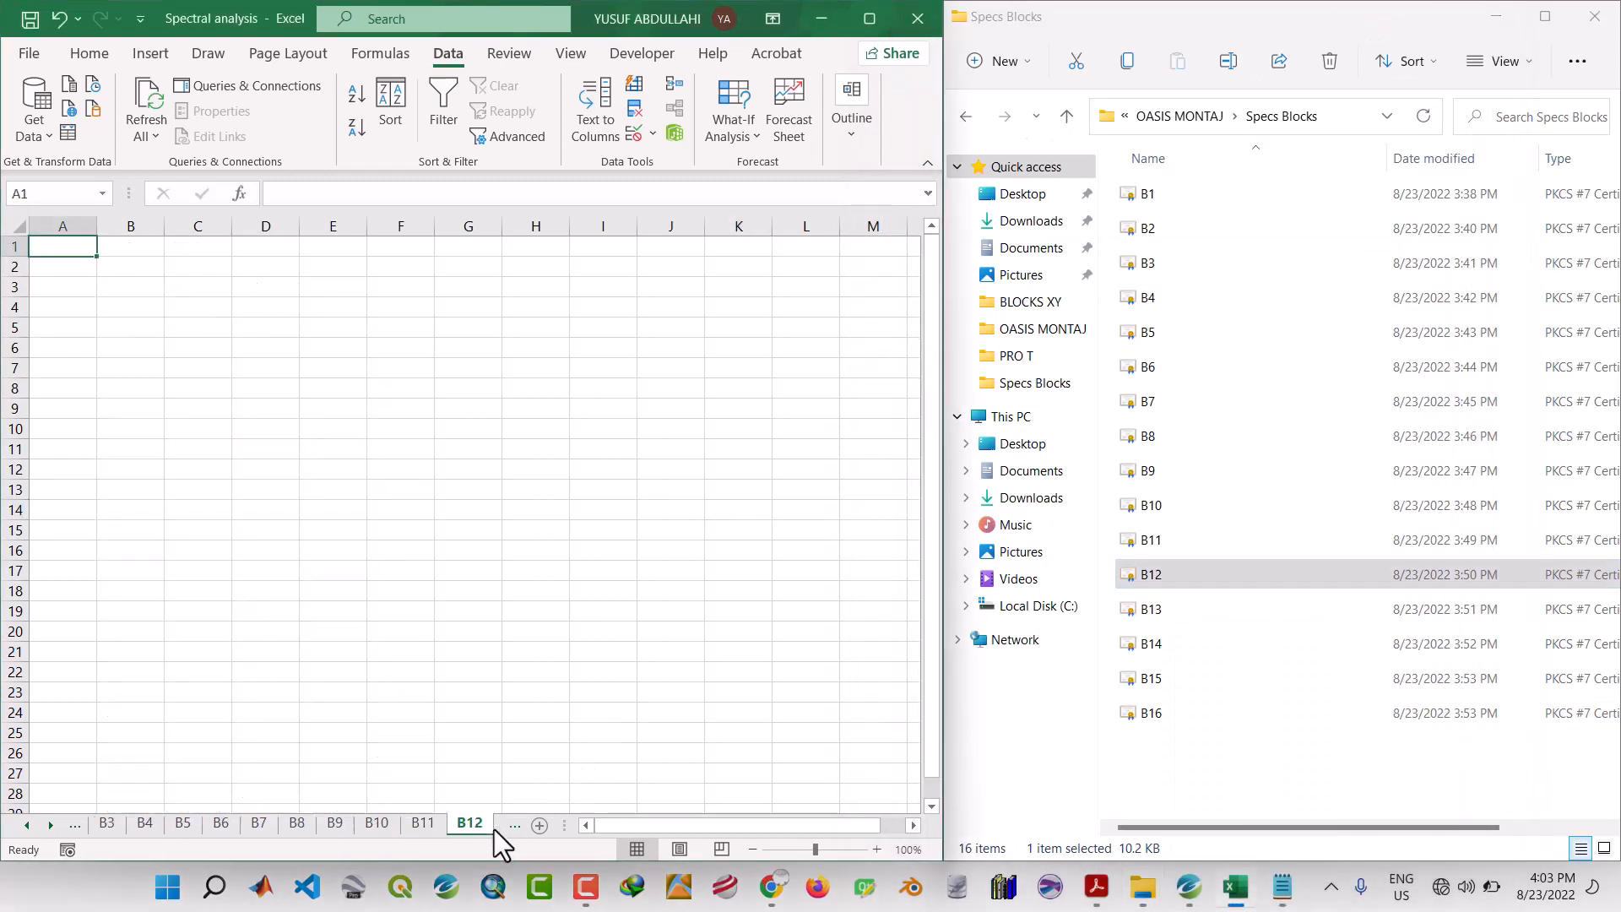
right_click(71, 245)
left_click(123, 358)
Split the B12 spectrum text in column A with Text to Columns, using fixed width and the suggested column breaks.
left_click(604, 128)
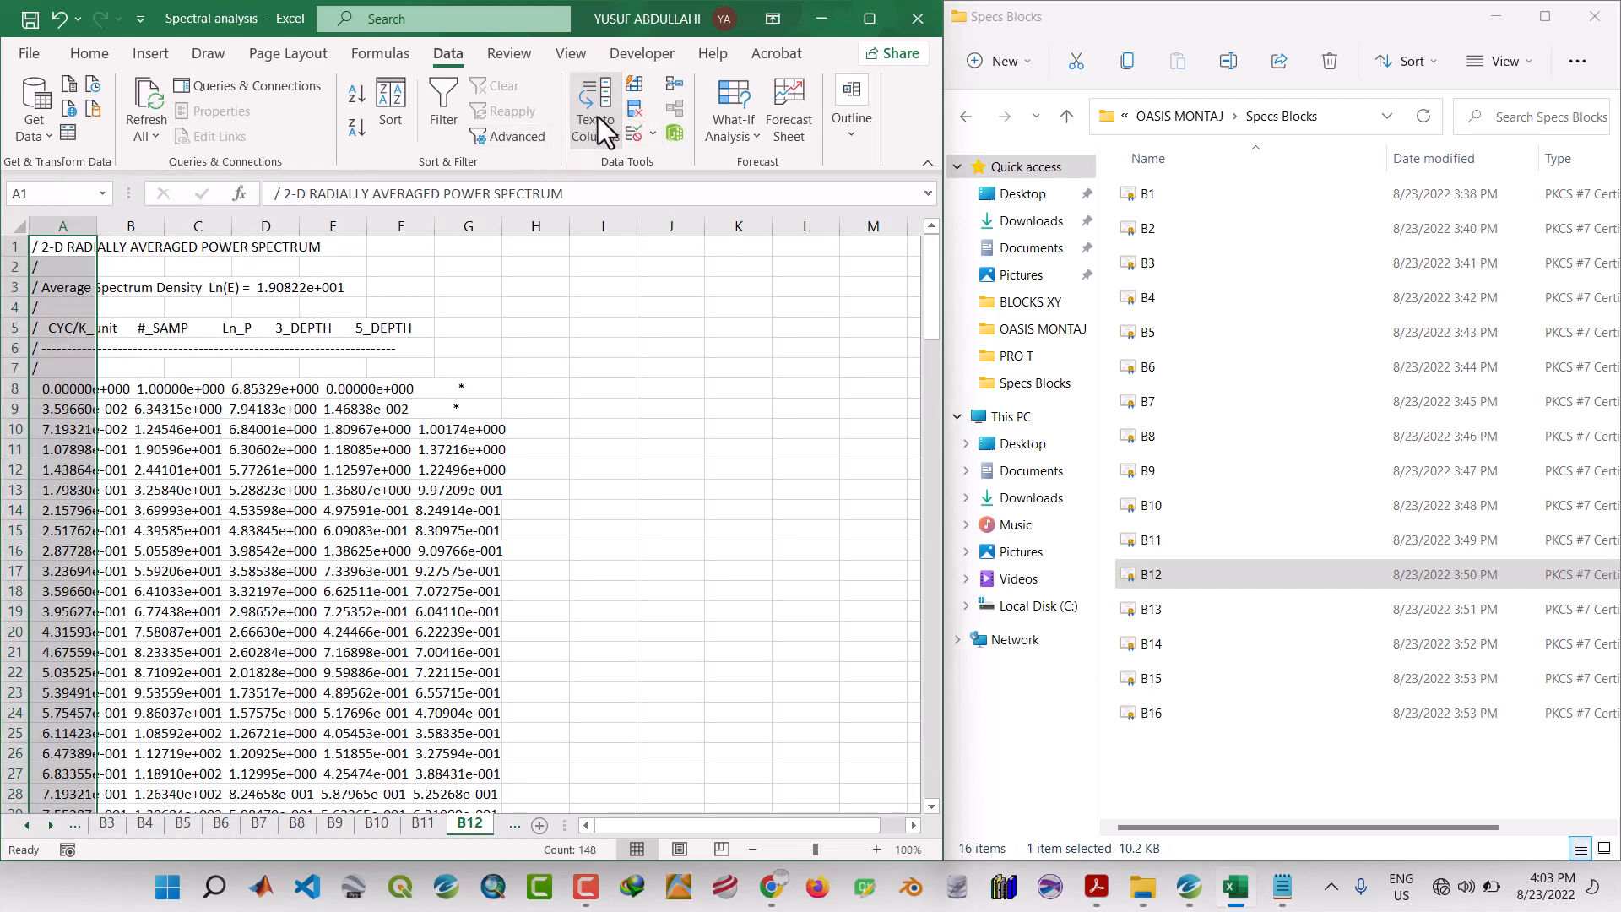
left_click(1248, 629)
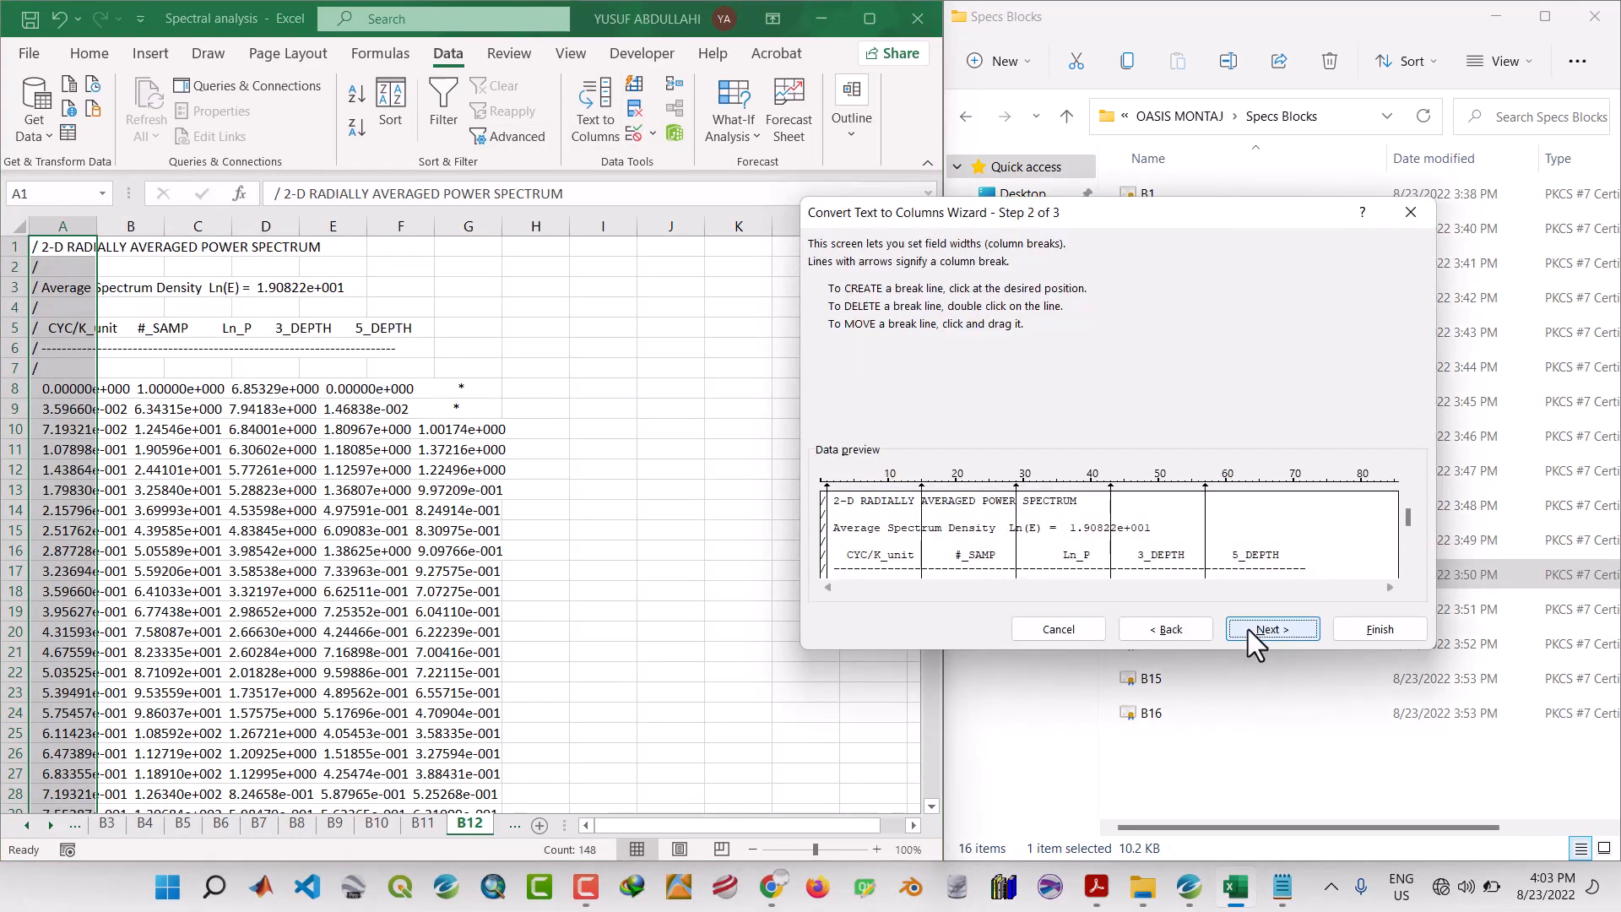
left_click(1256, 631)
left_click(1359, 631)
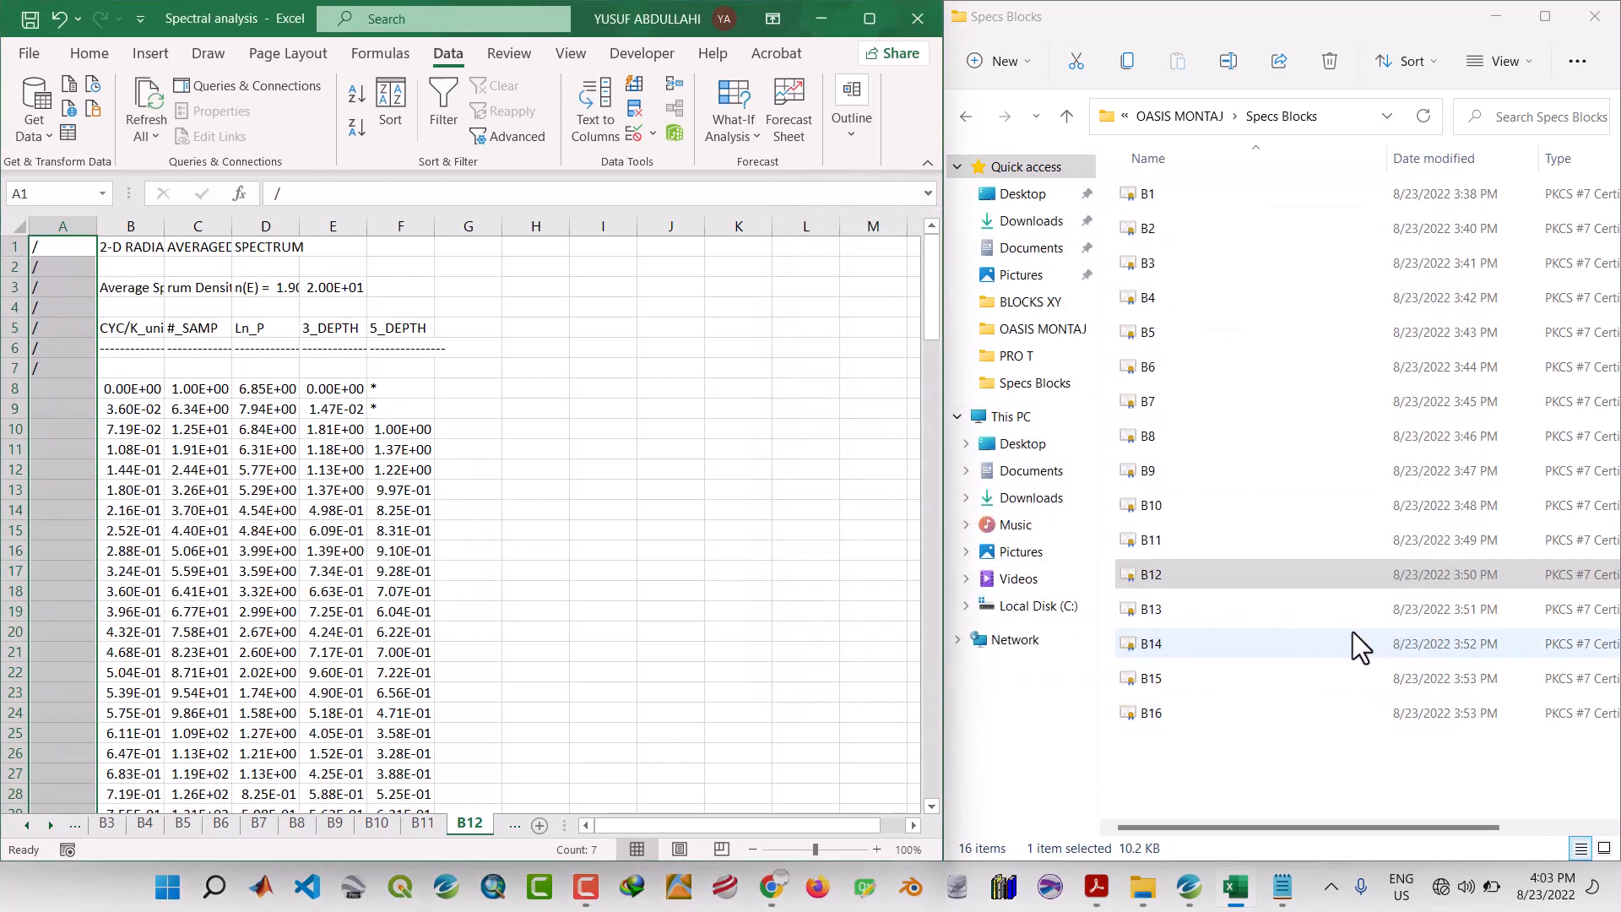
left_click(680, 590)
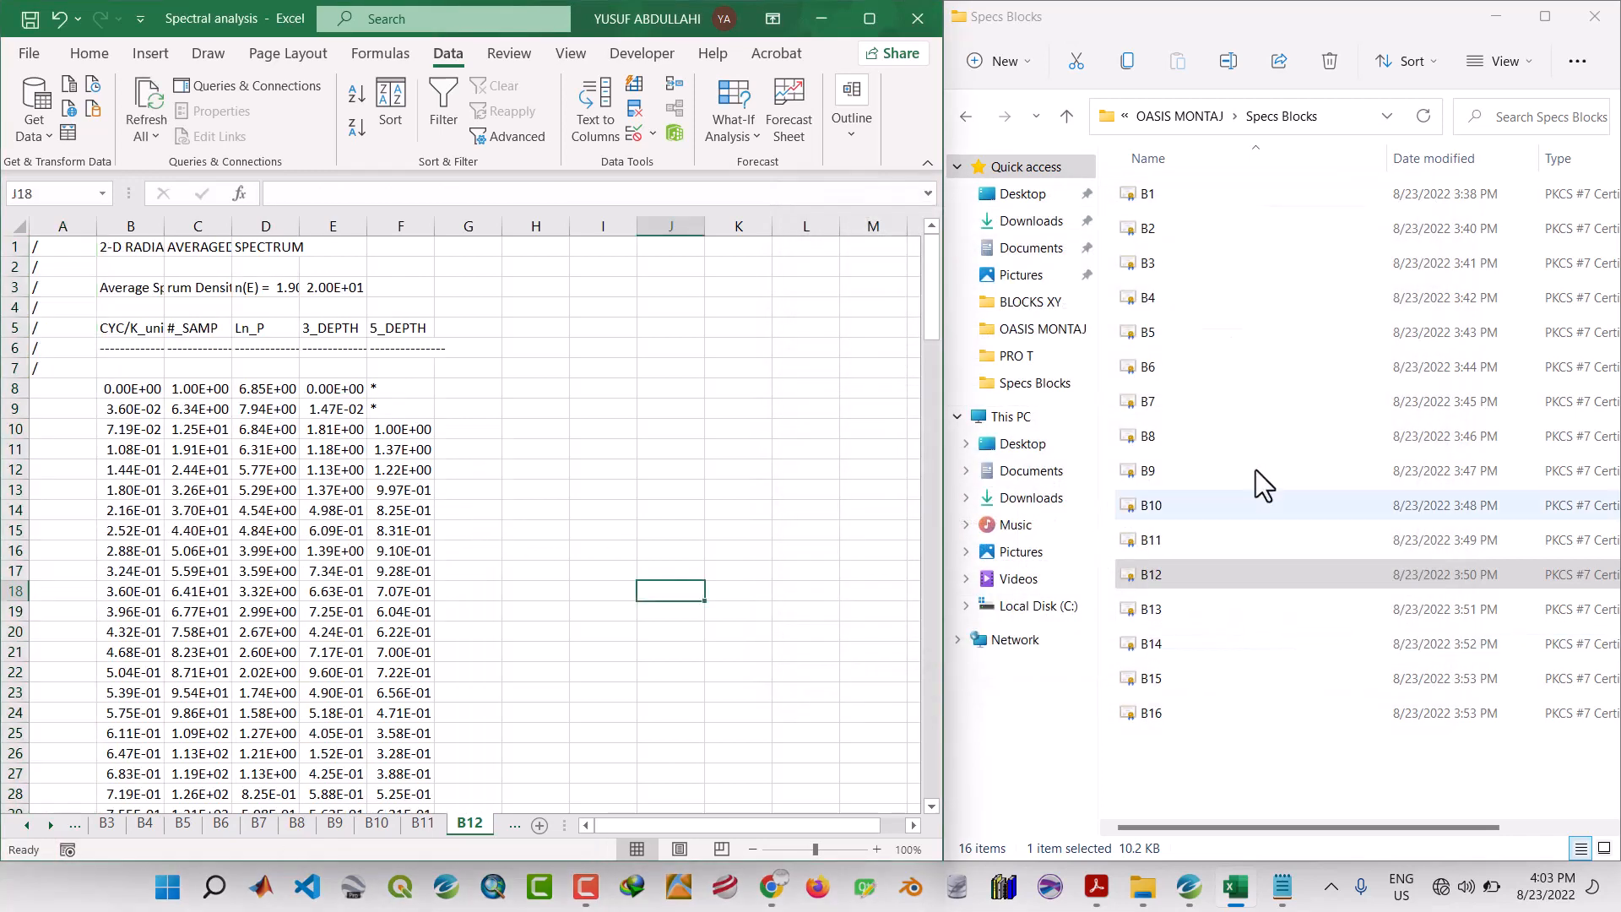
Open the B13 file from the Specs Blocks folder in Notepad, copy all its text and minimize Notepad.
left_click(1157, 609)
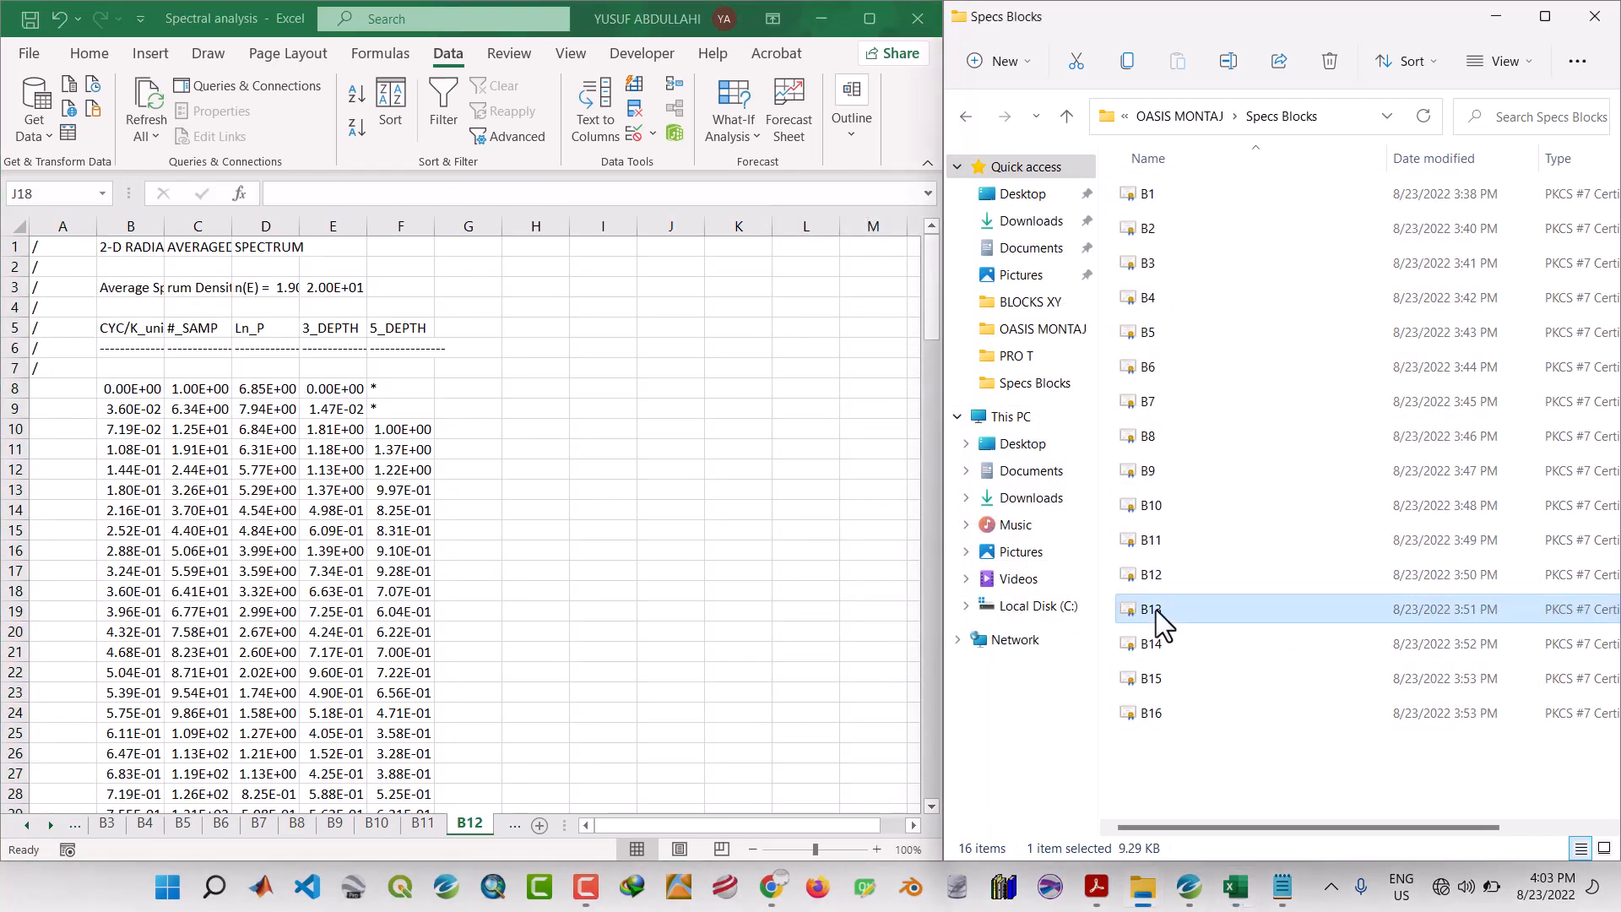
right_click(1156, 612)
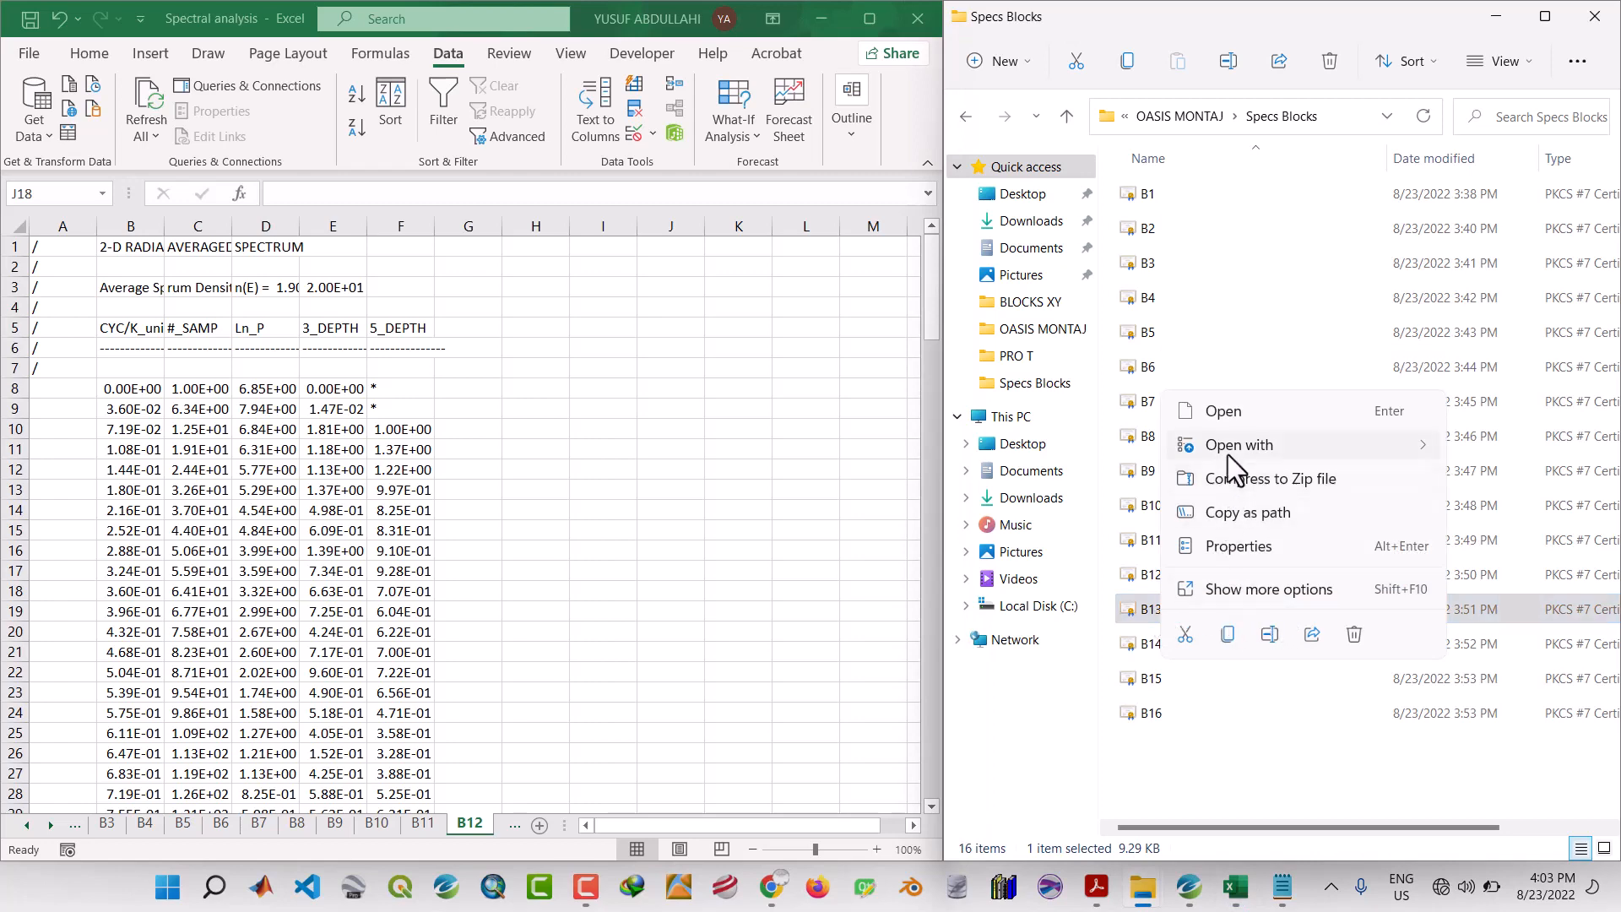
mouse_move(1229, 460)
left_click(1293, 488)
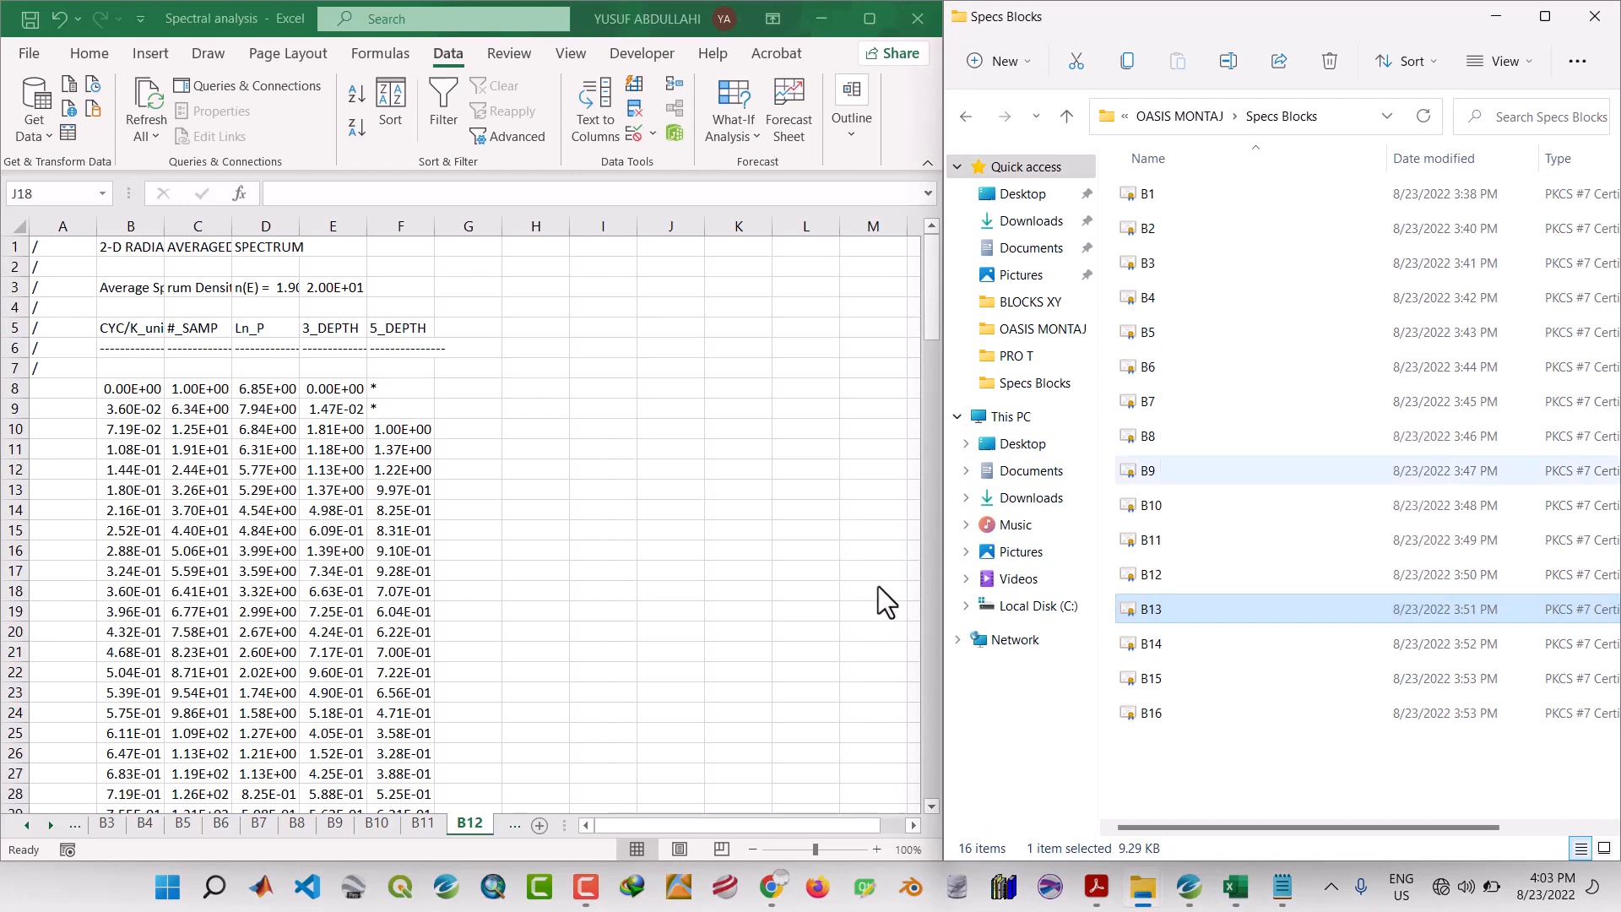
key("ctrl+a")
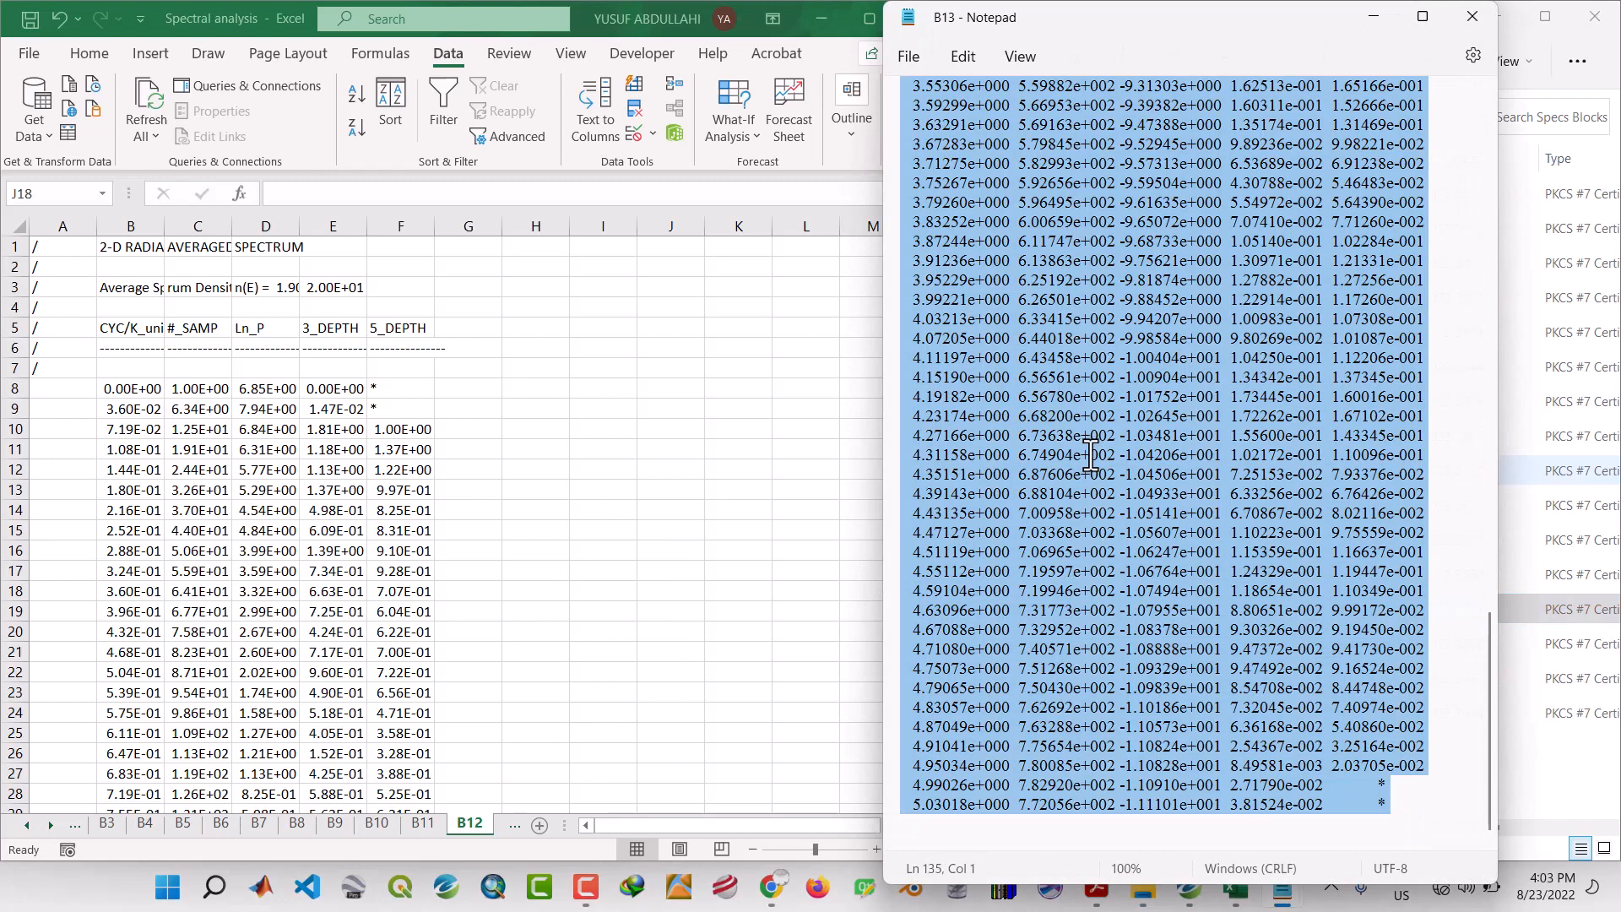
left_click(1376, 18)
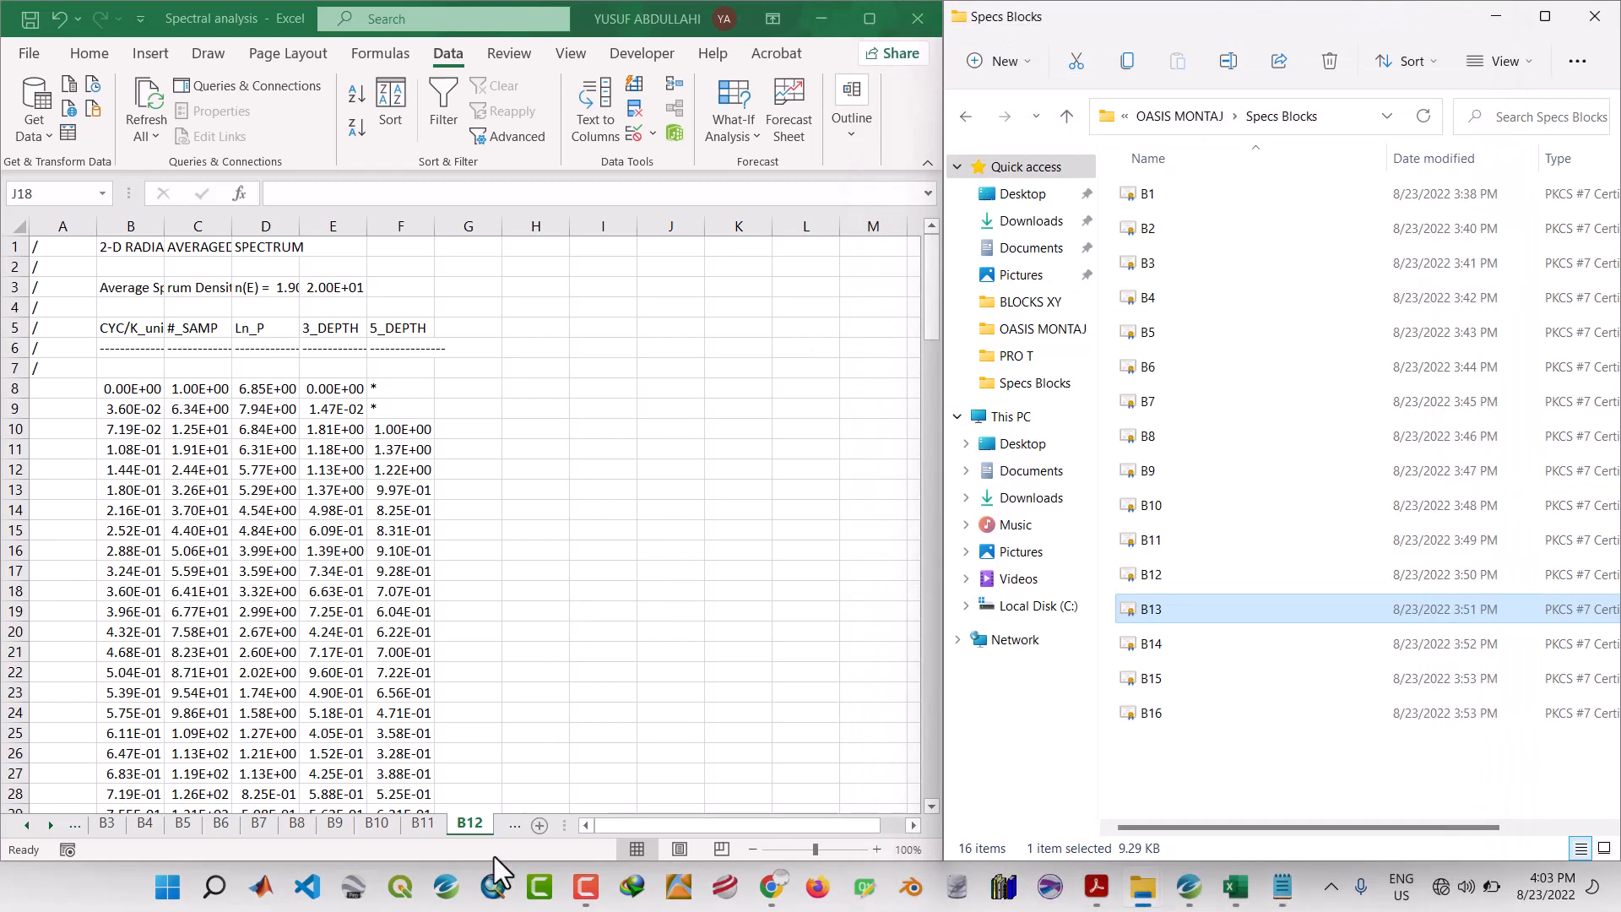
Paste the copied B13 spectrum text into worksheet B13 starting at cell A1.
left_click(507, 829)
left_click(512, 826)
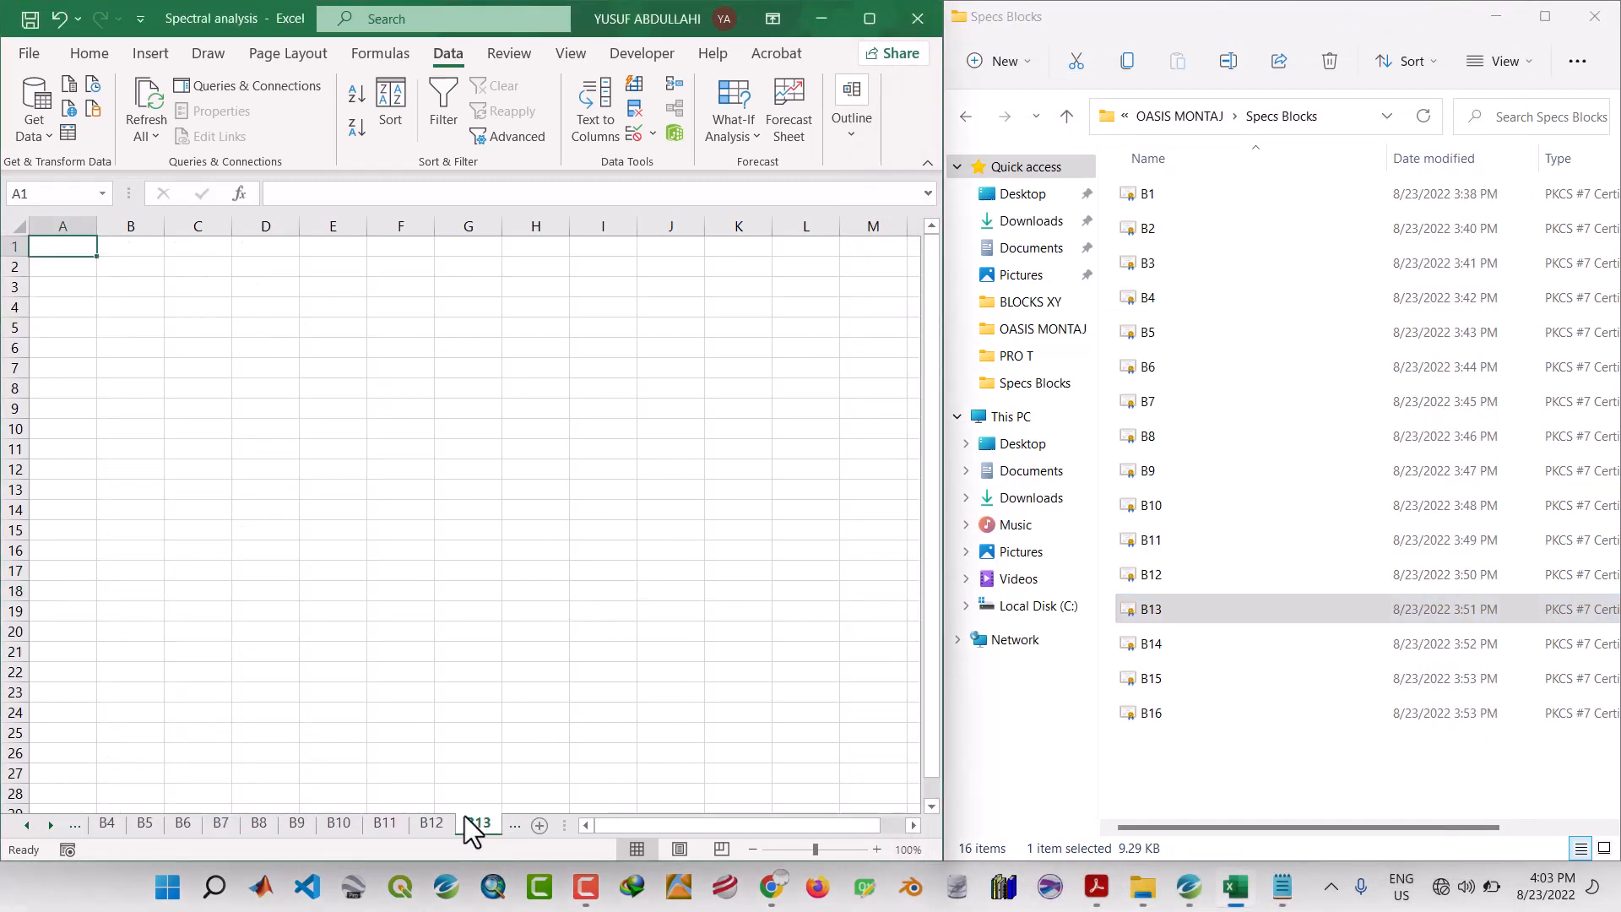
right_click(65, 247)
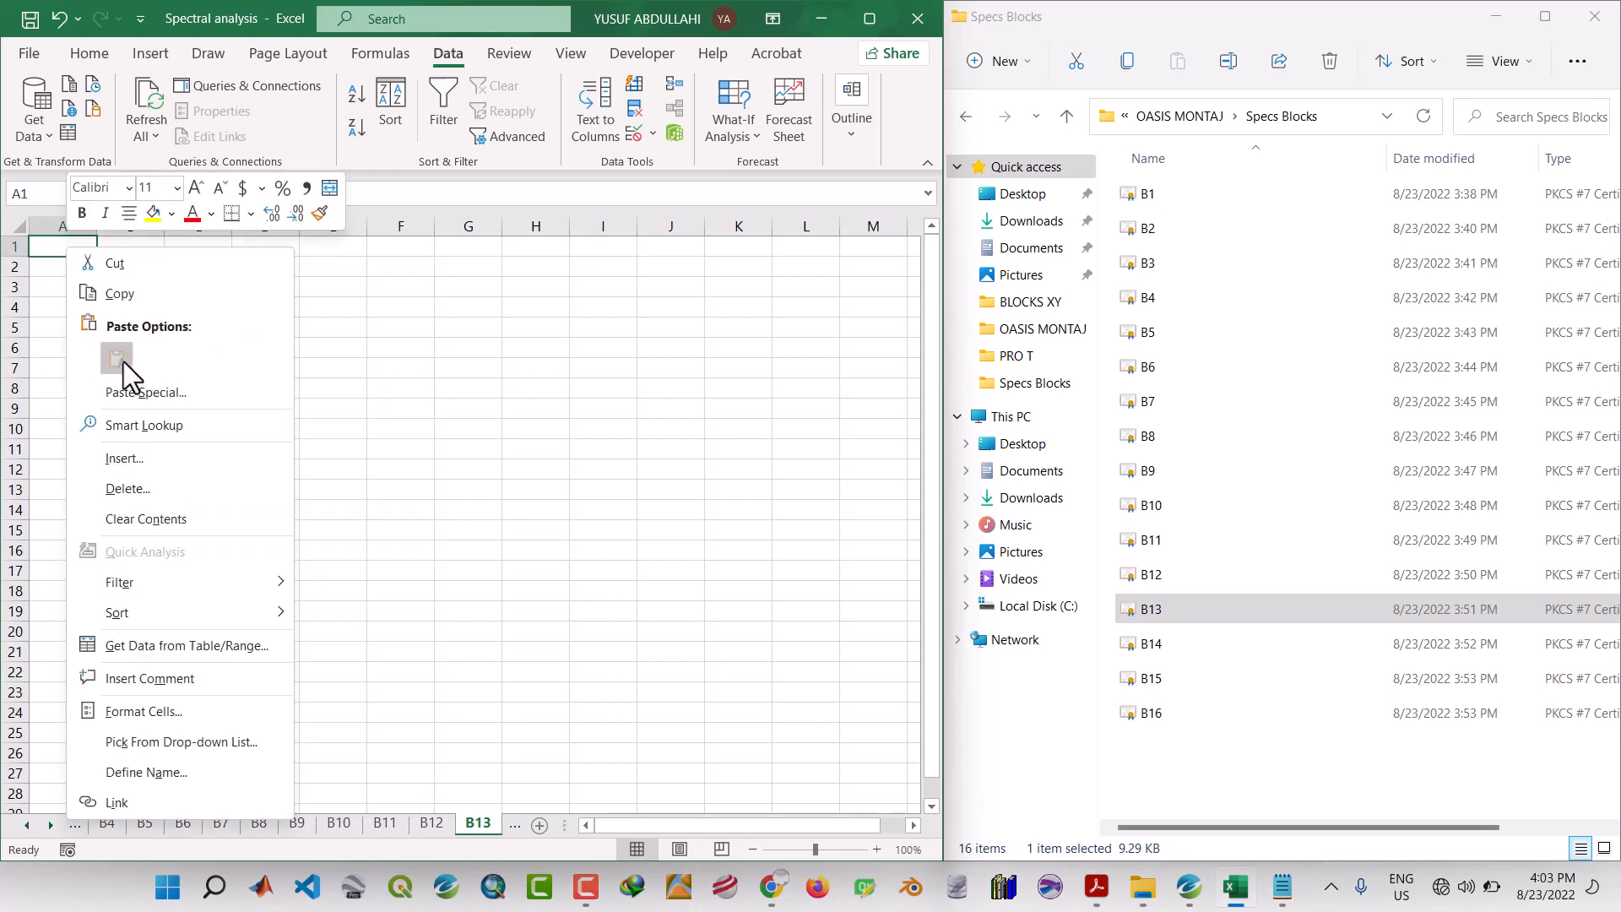
left_click(123, 361)
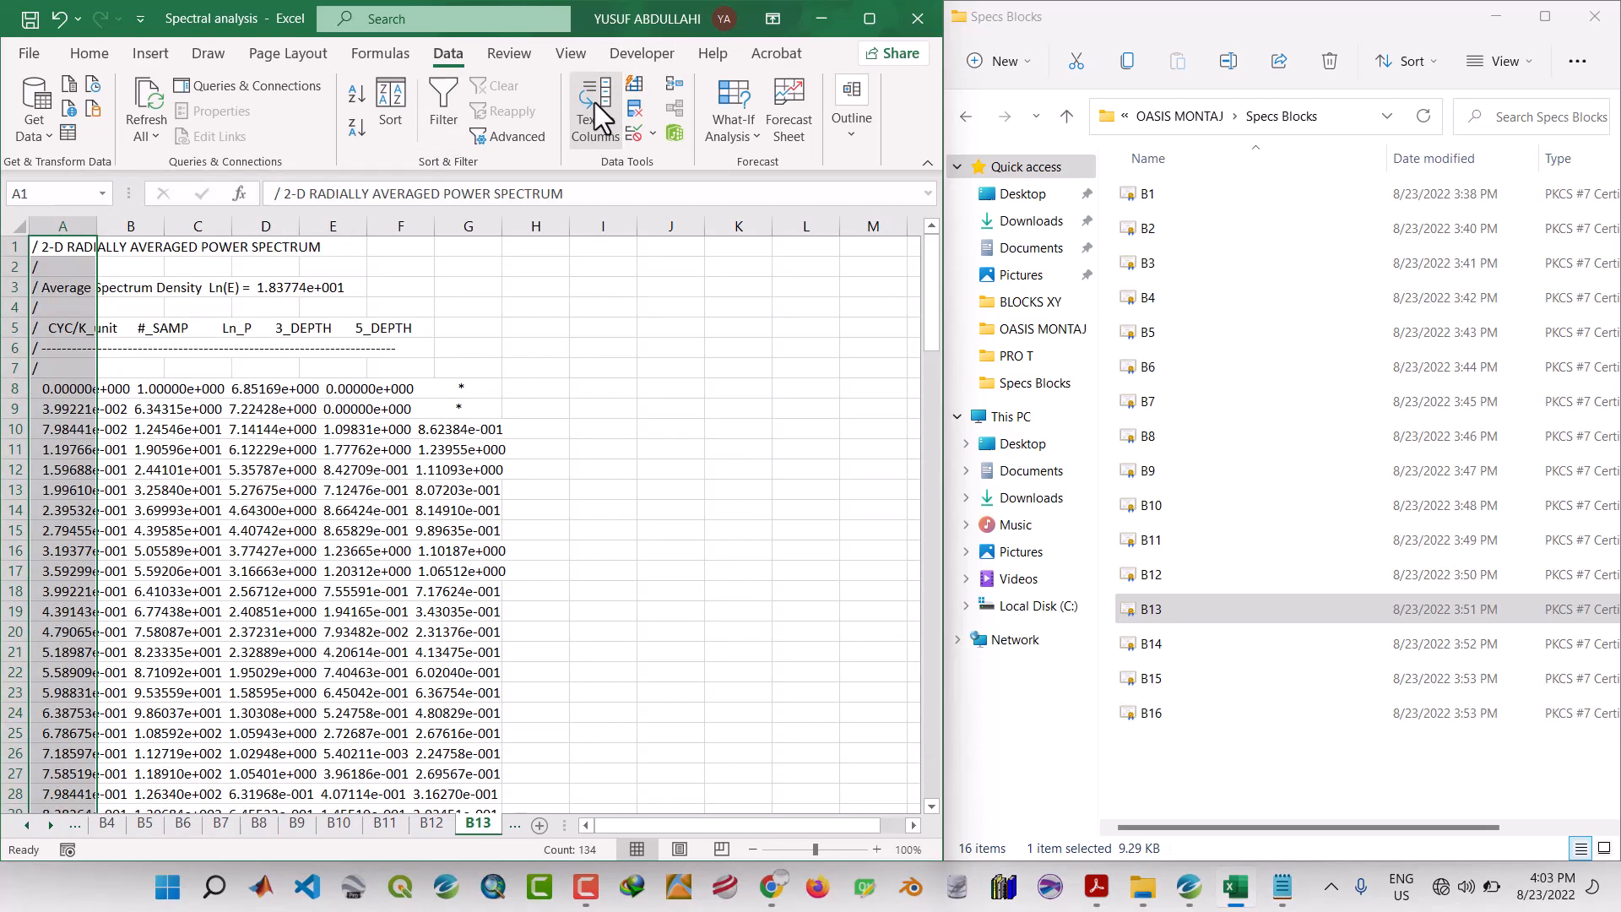
Split the B13 spectrum text in column A with Text to Columns, using fixed width and the suggested column breaks.
left_click(594, 103)
left_click(1272, 629)
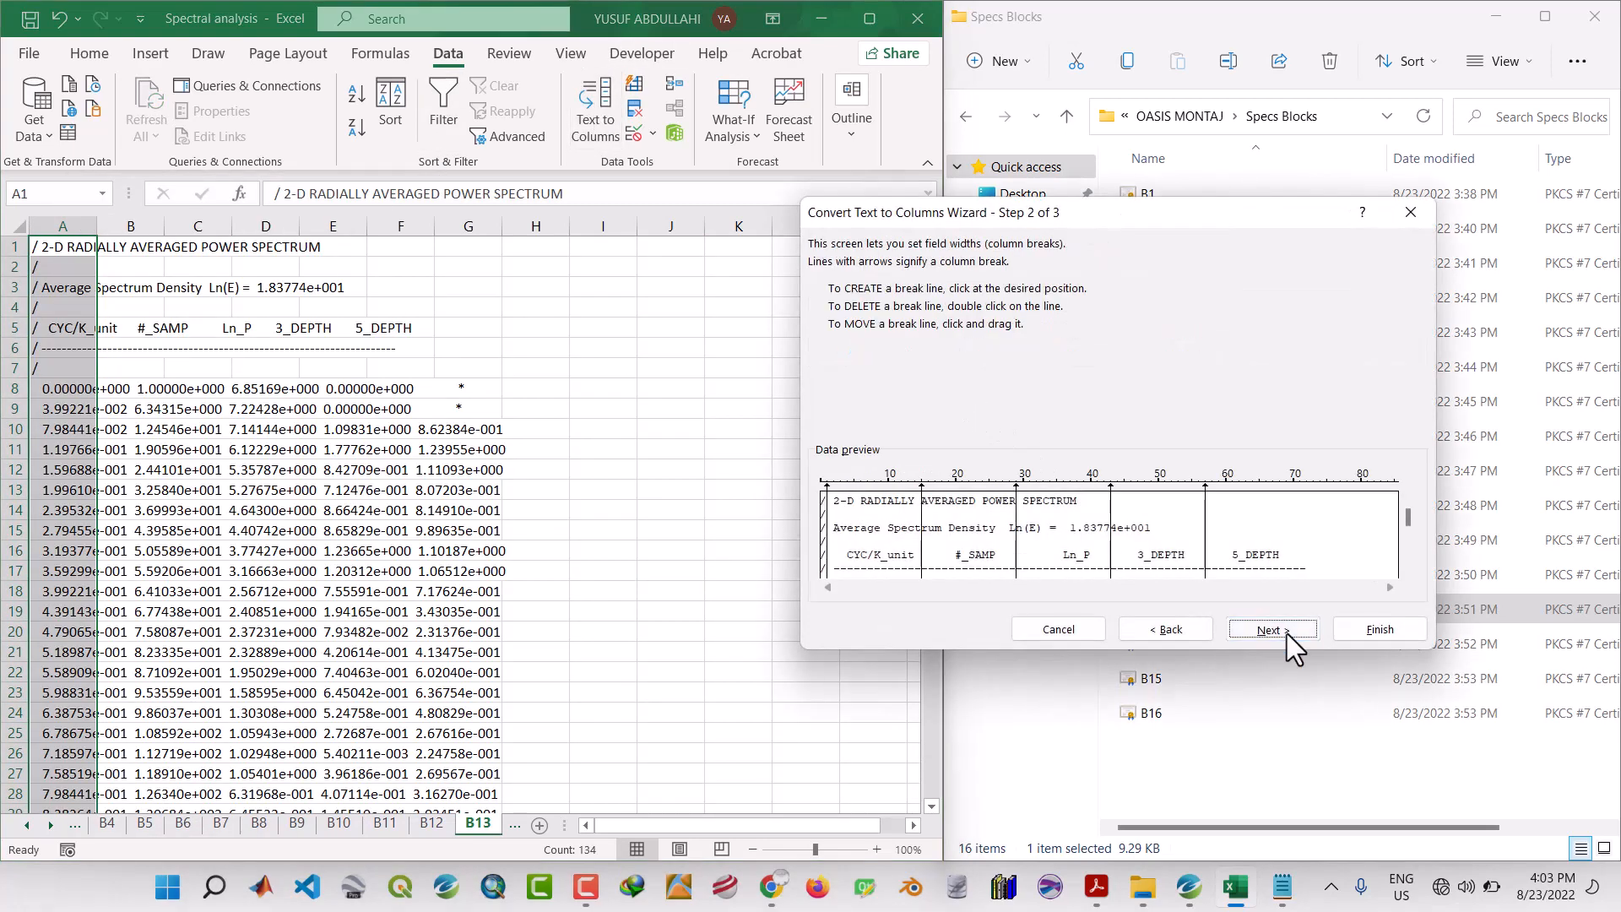
left_click(1272, 629)
left_click(1378, 629)
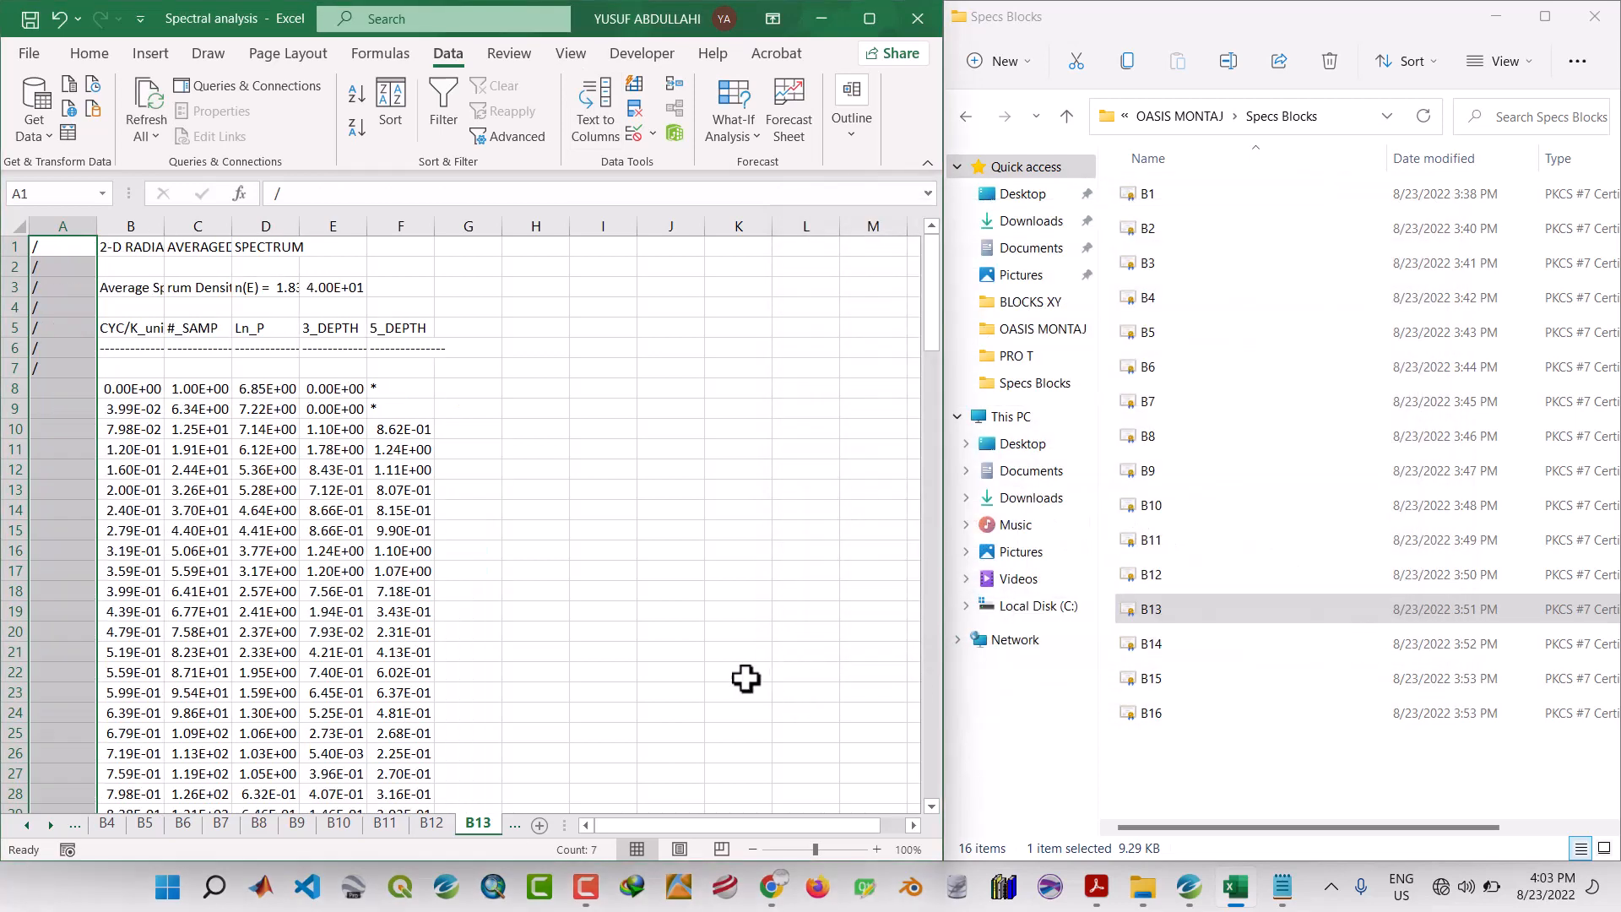
left_click(670, 672)
Switch to worksheet B14, open the B14 file from the Specs Blocks folder in Notepad, copy all its text and minimize Notepad.
left_click(513, 824)
left_click(480, 823)
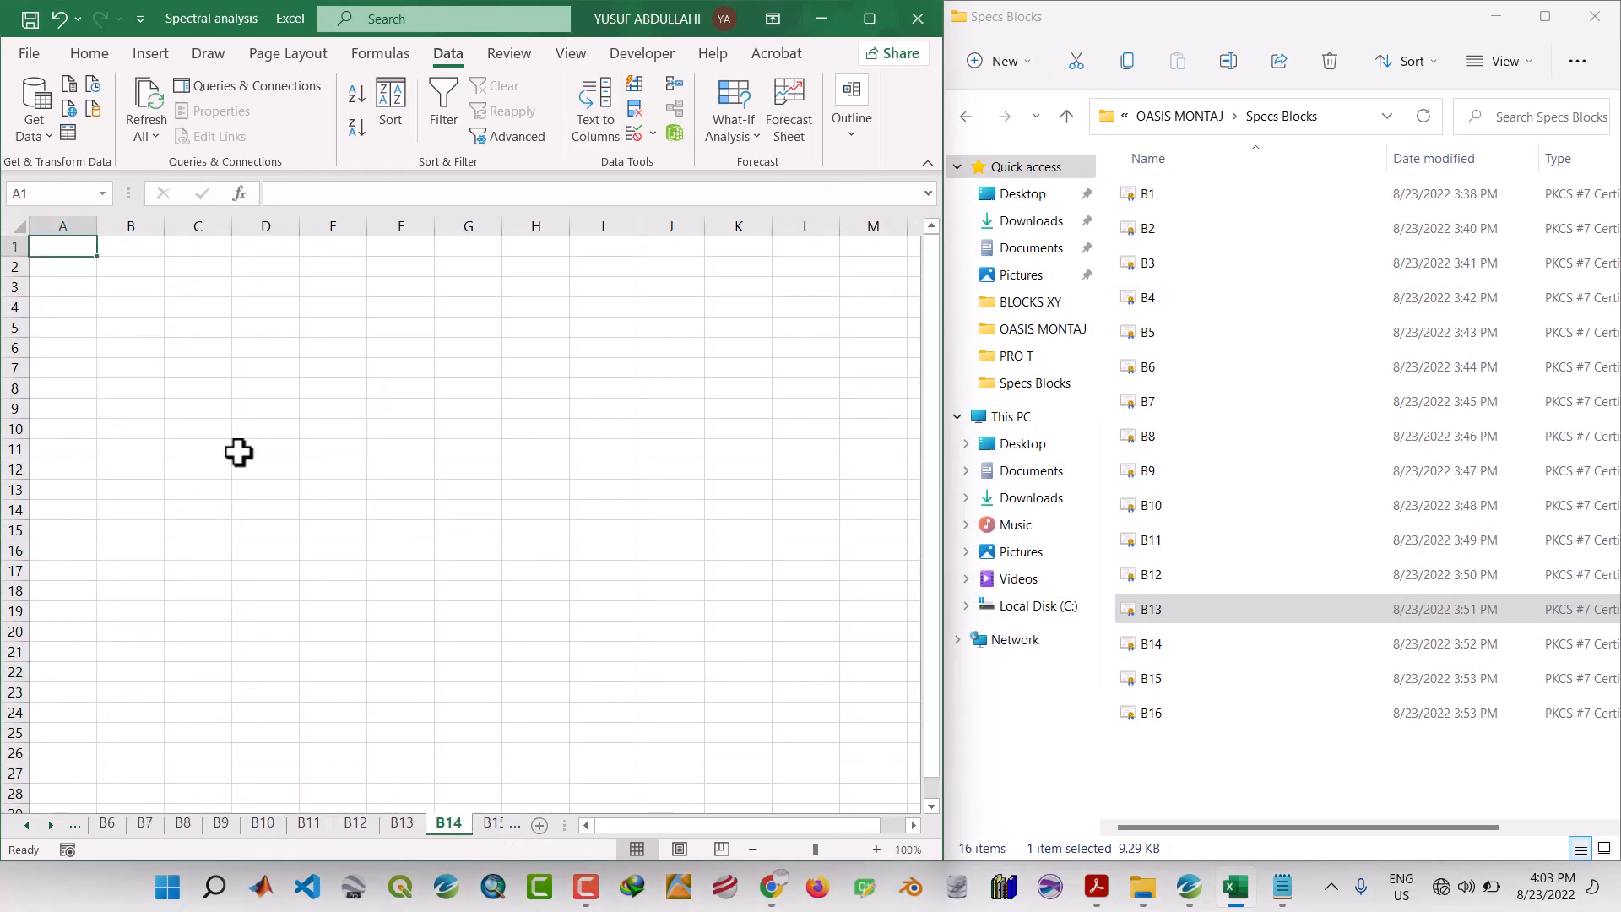
left_click(1164, 650)
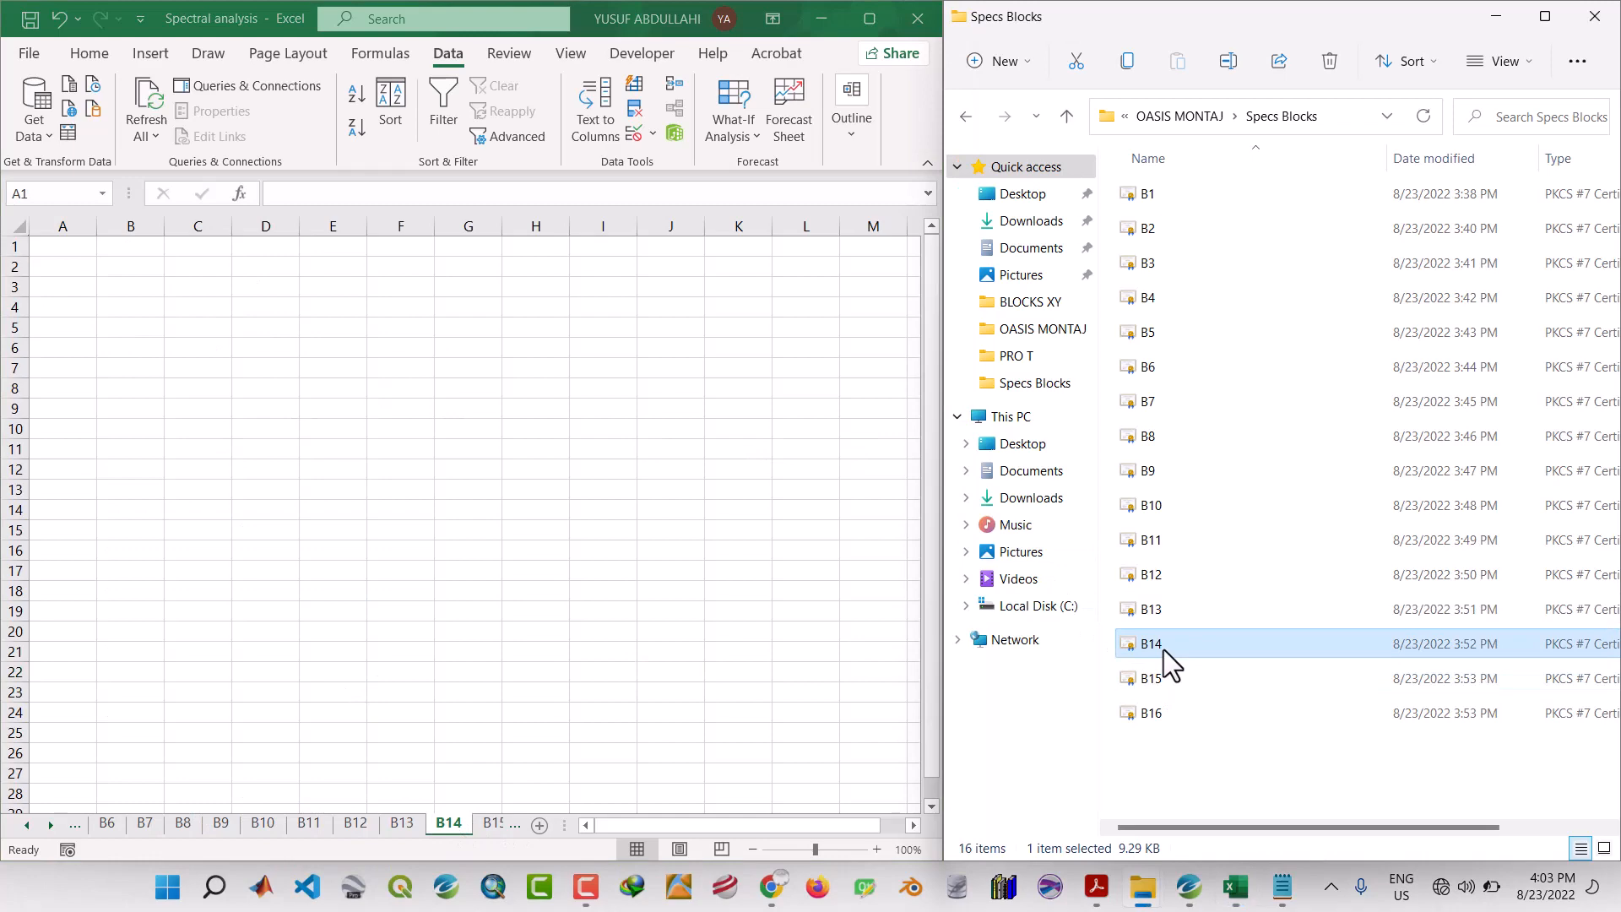
right_click(1168, 661)
mouse_move(1284, 483)
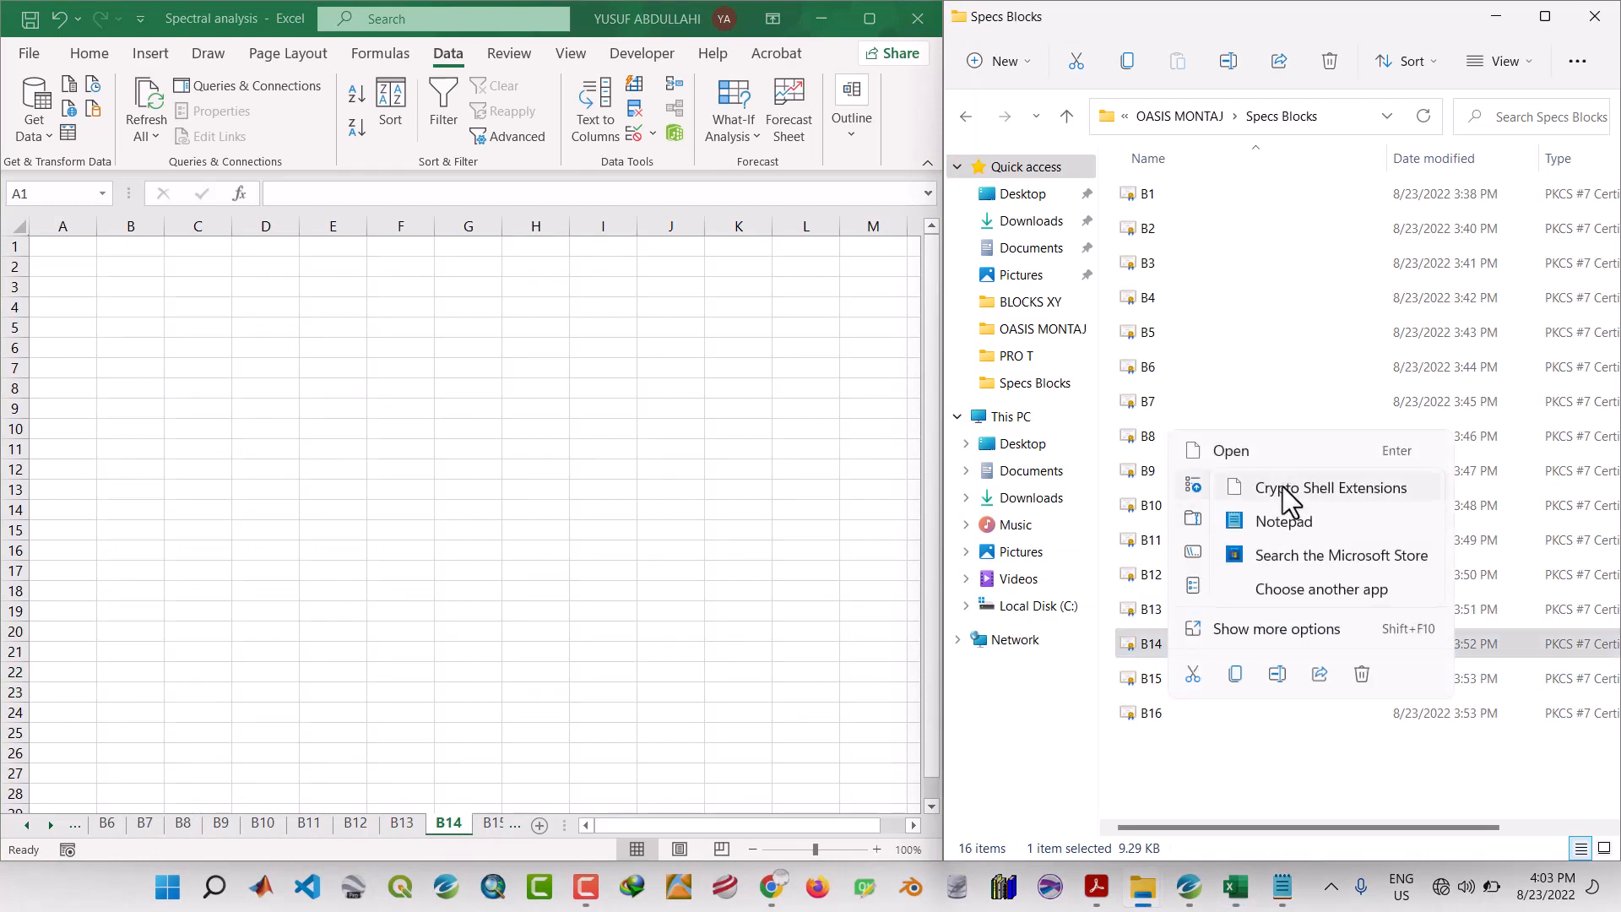
left_click(1281, 523)
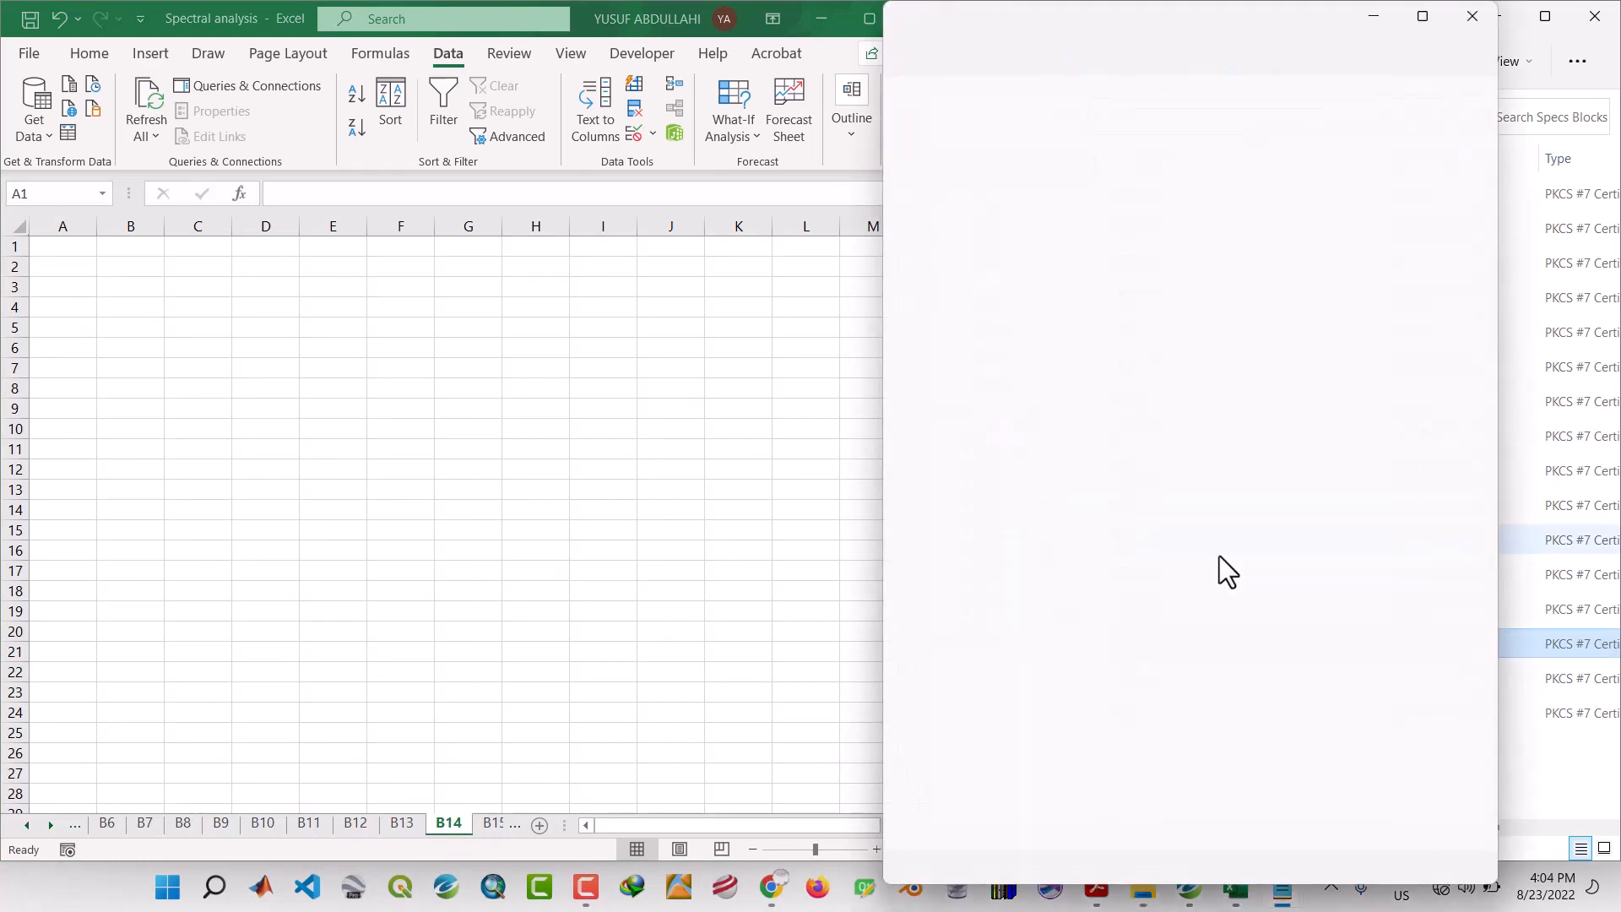
key("ctrl+a")
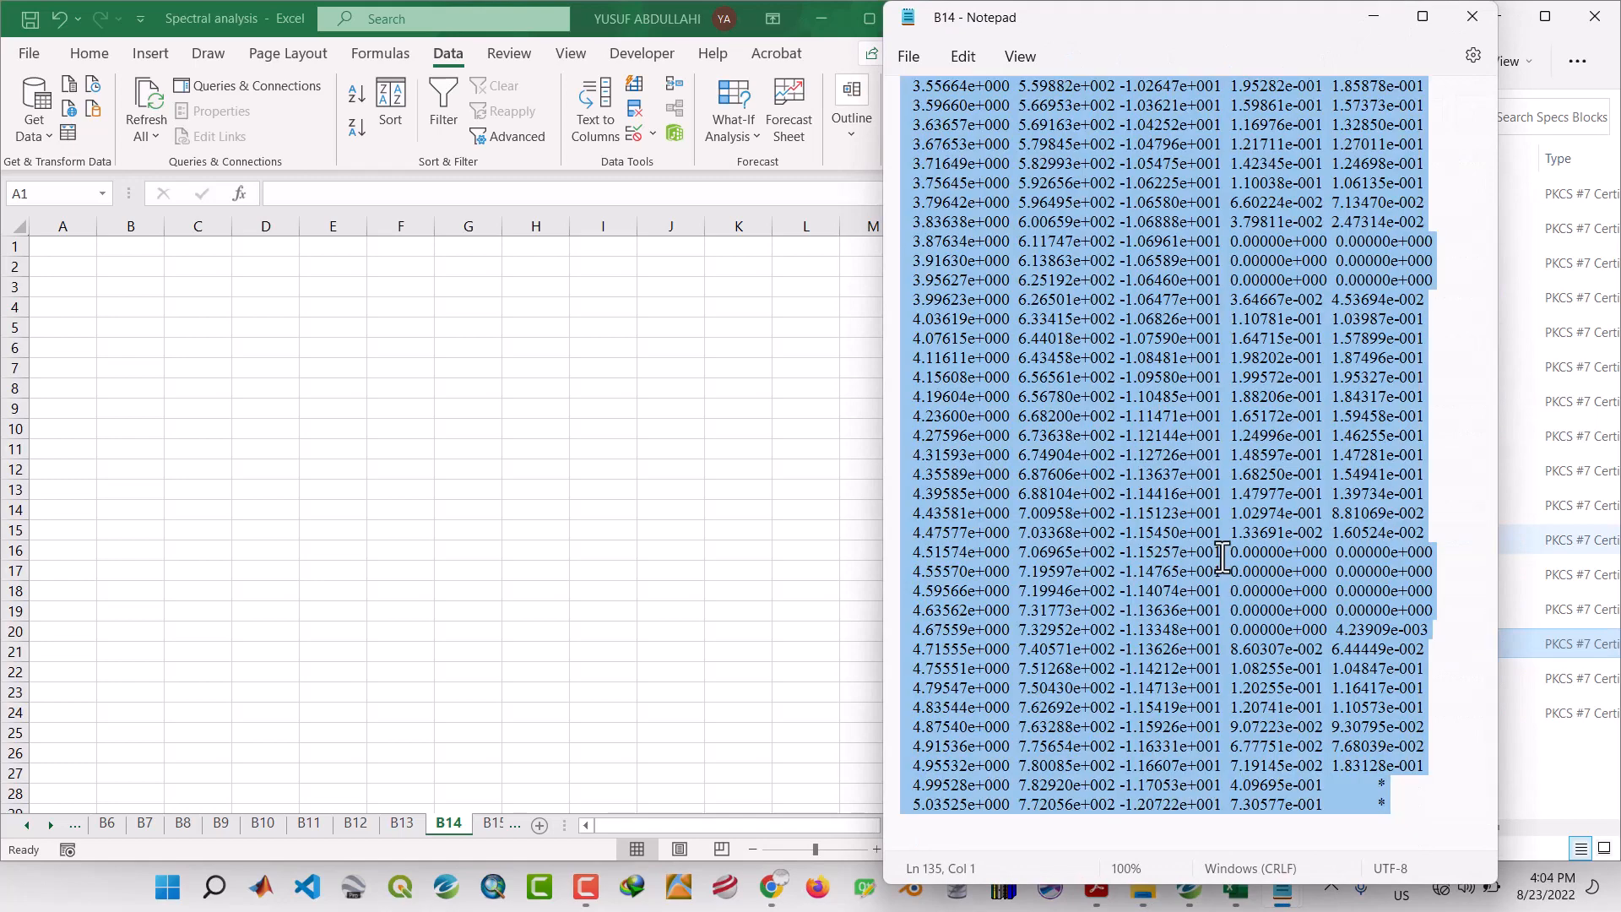
left_click(1371, 18)
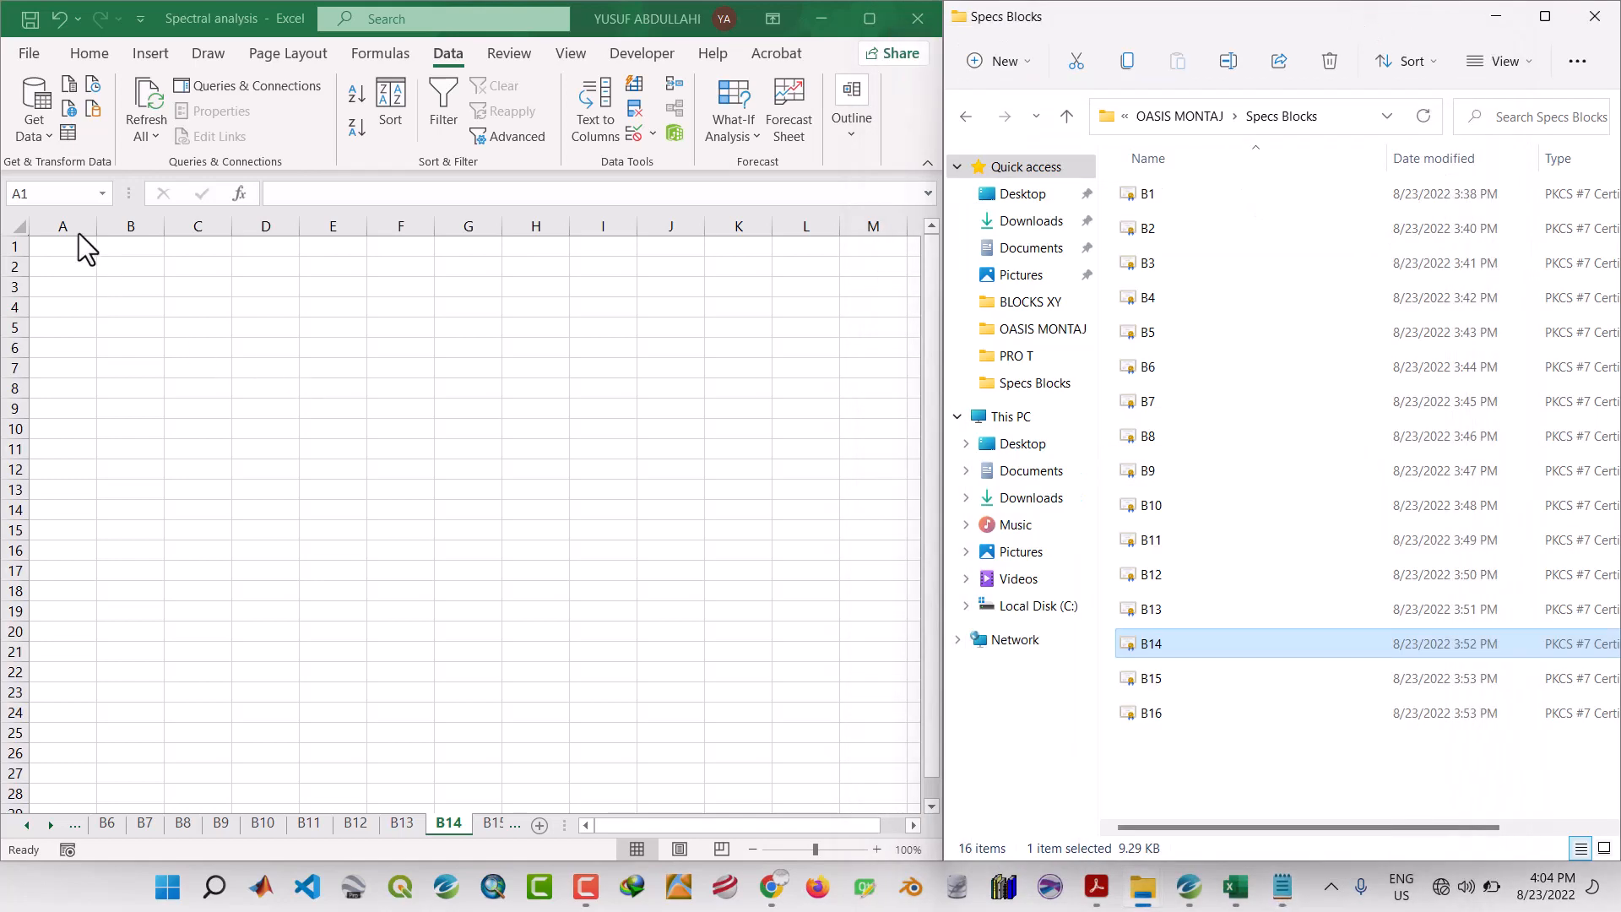
Paste the copied B14 spectrum text into worksheet B14 starting at cell A1.
left_click(86, 247)
right_click(86, 246)
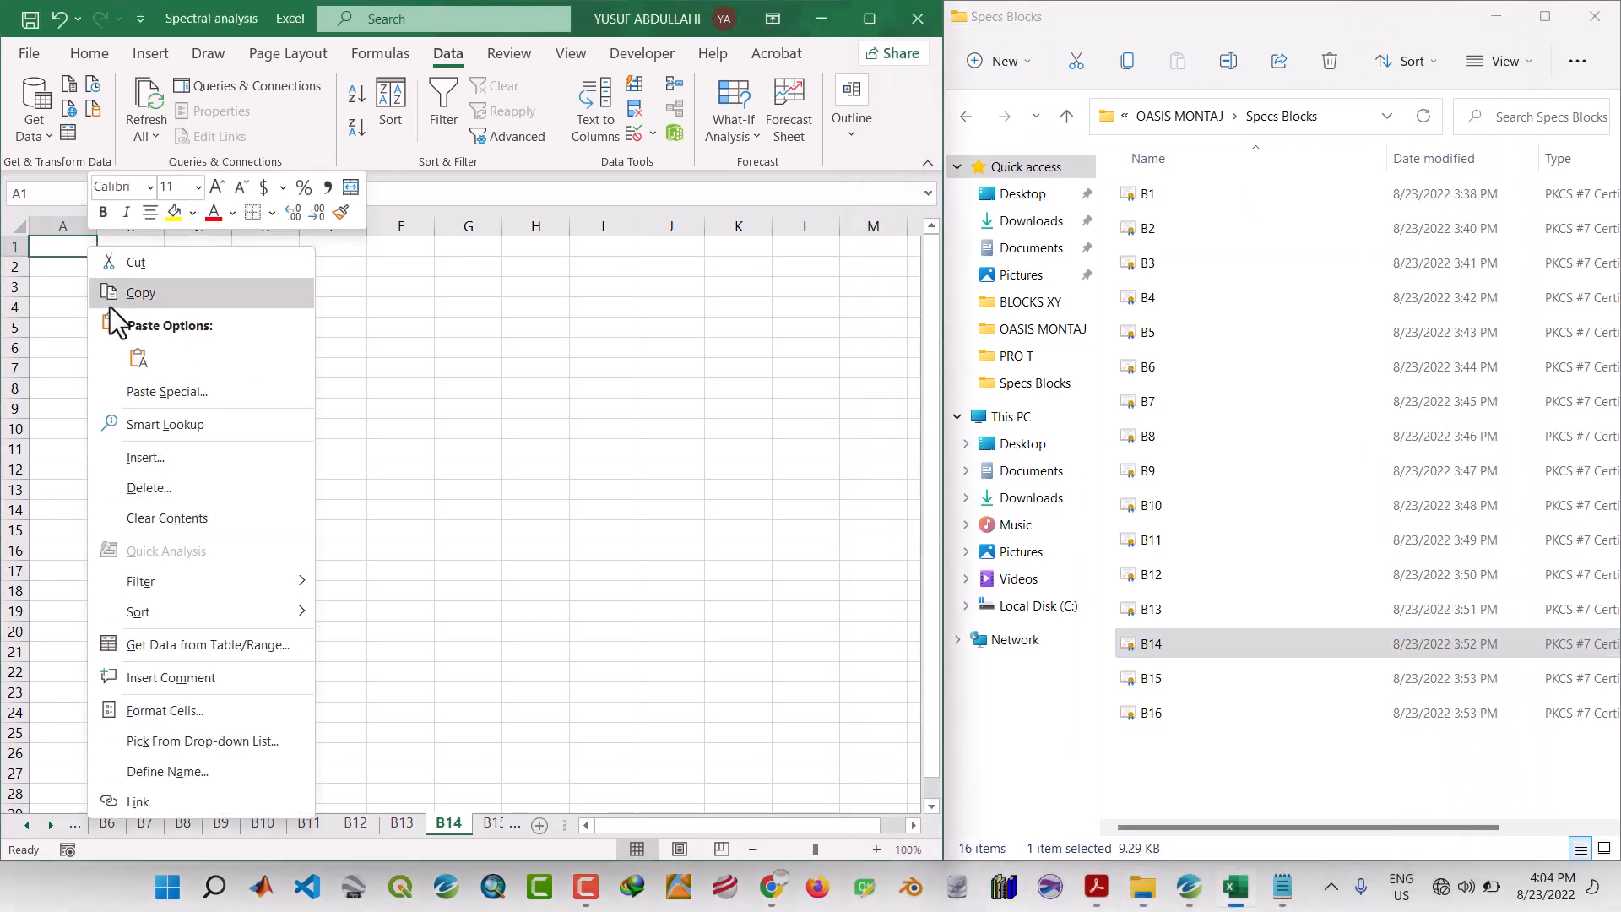
left_click(136, 358)
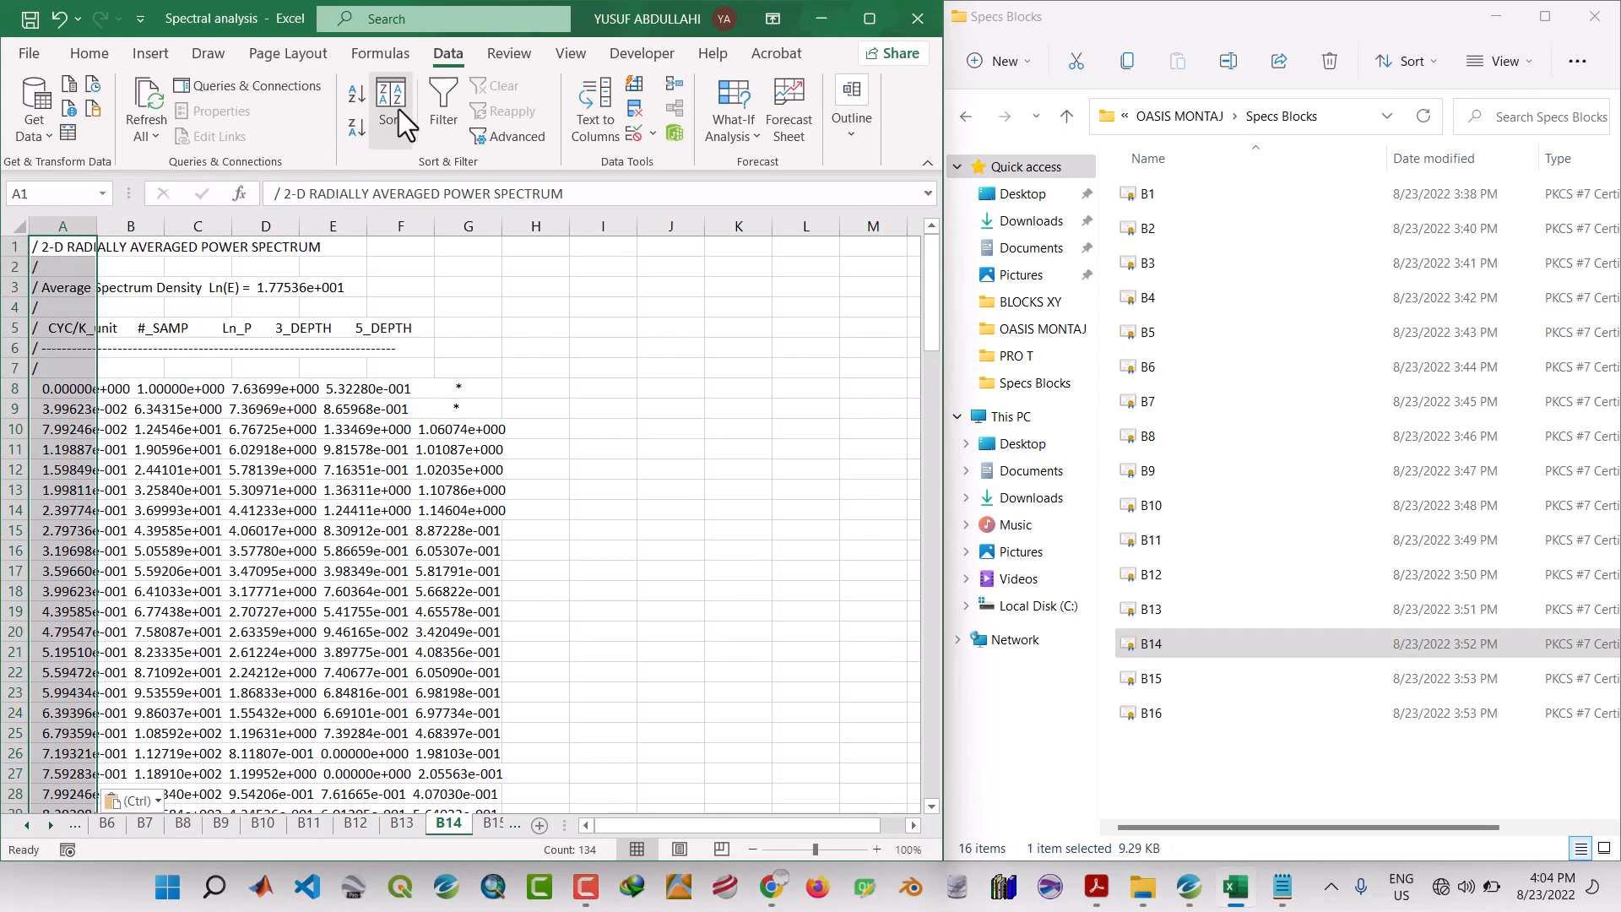
Split the B14 spectrum text in column A with Text to Columns, using fixed width and the suggested column breaks.
left_click(598, 118)
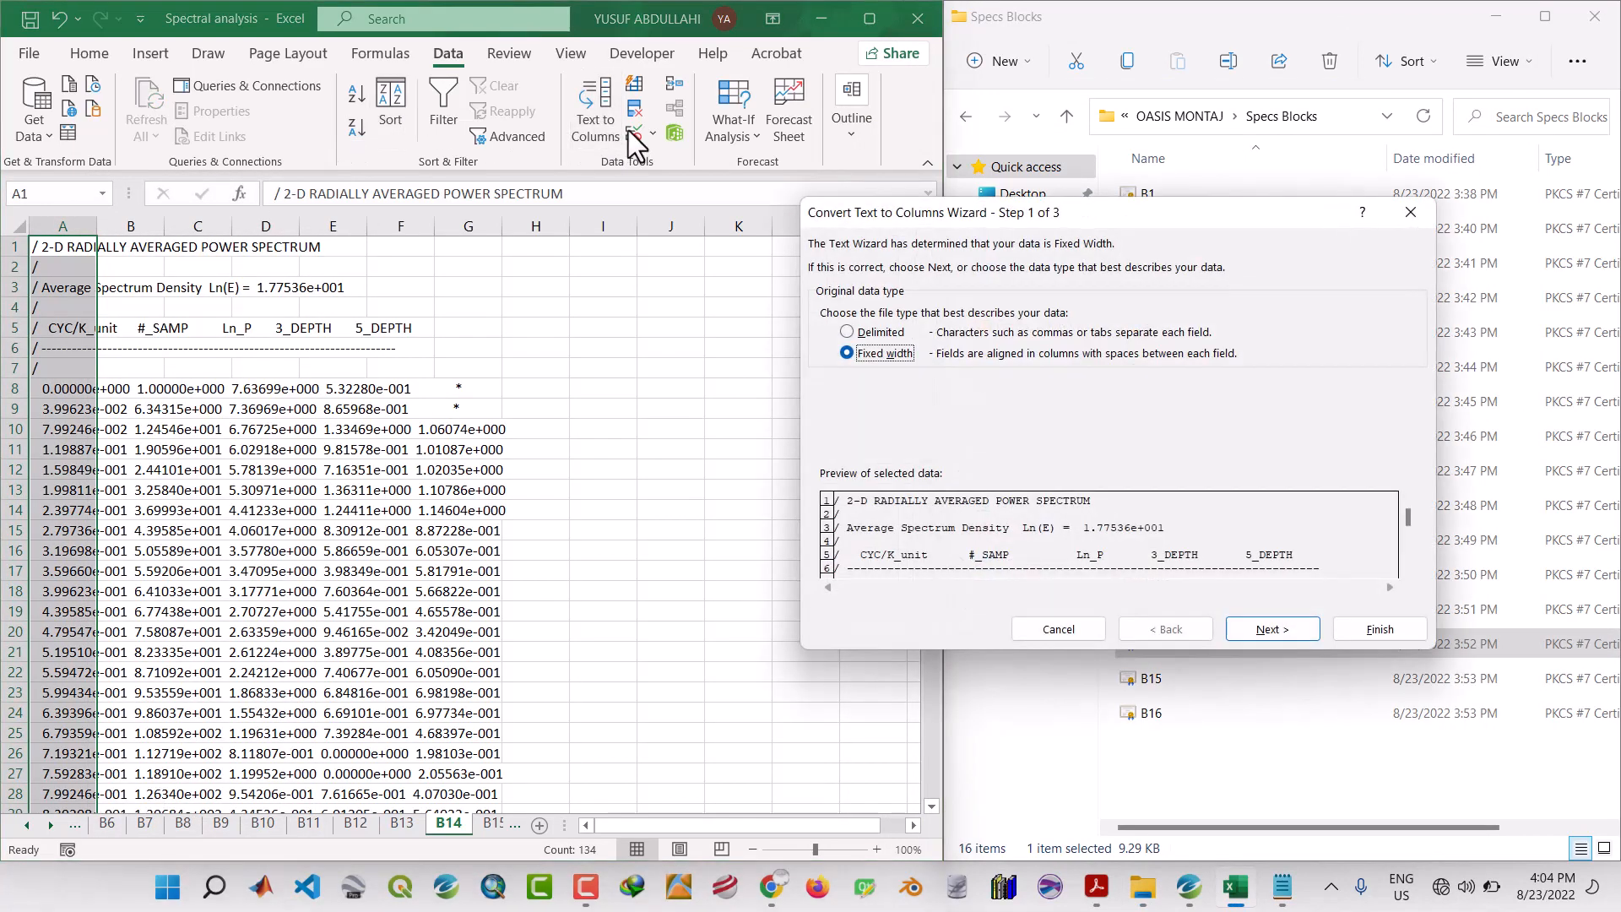
left_click(1273, 629)
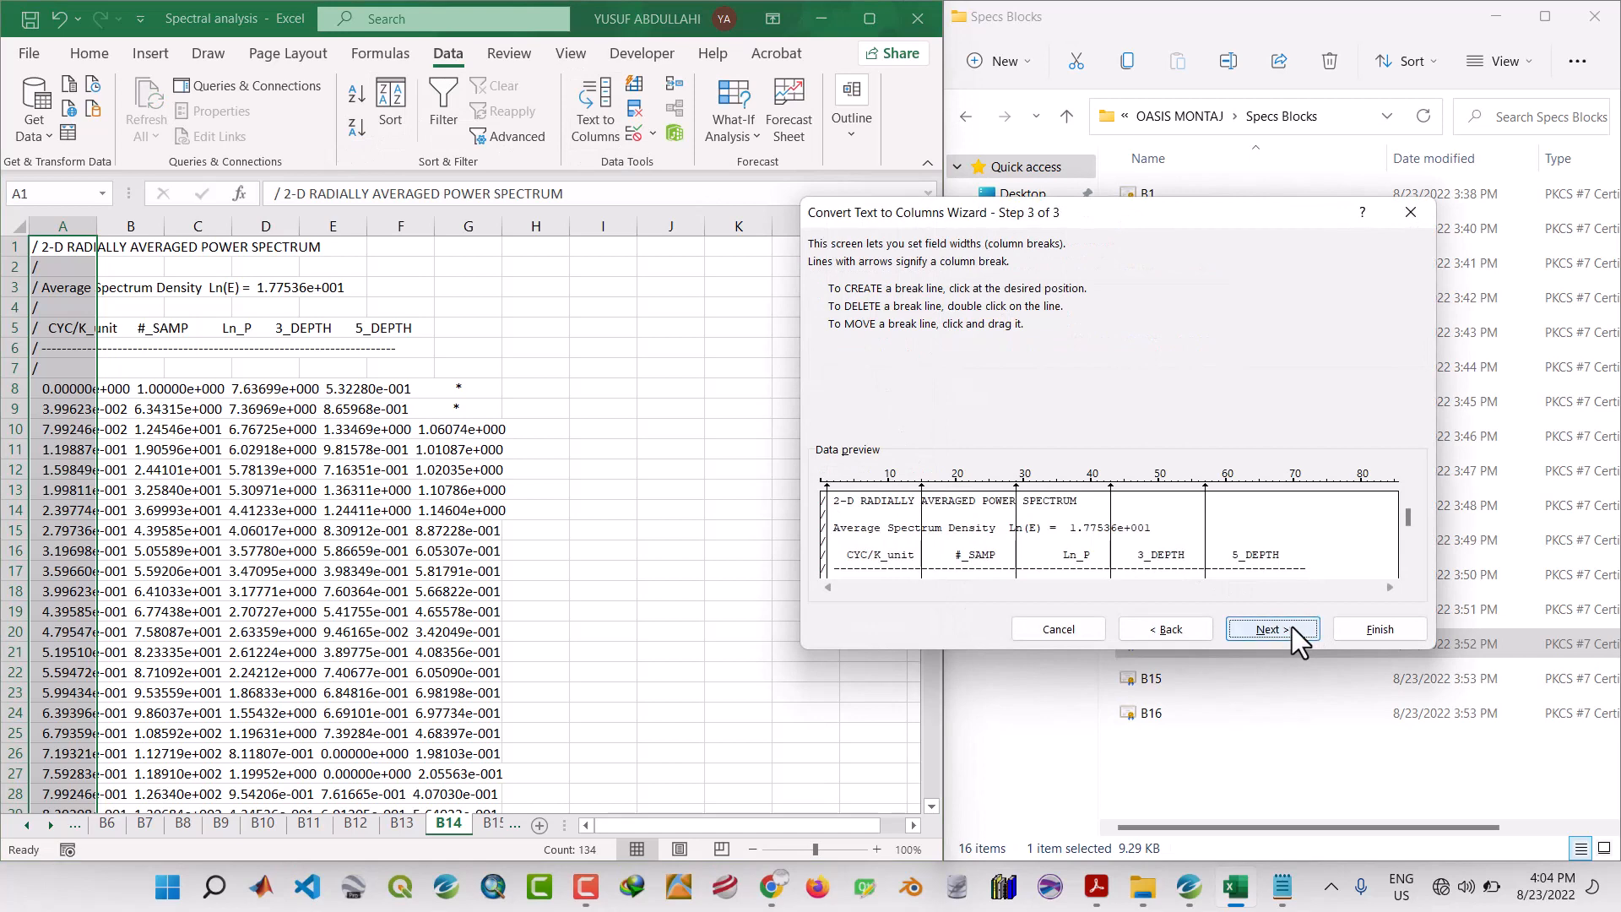
left_click(1272, 628)
left_click(1361, 629)
left_click(737, 631)
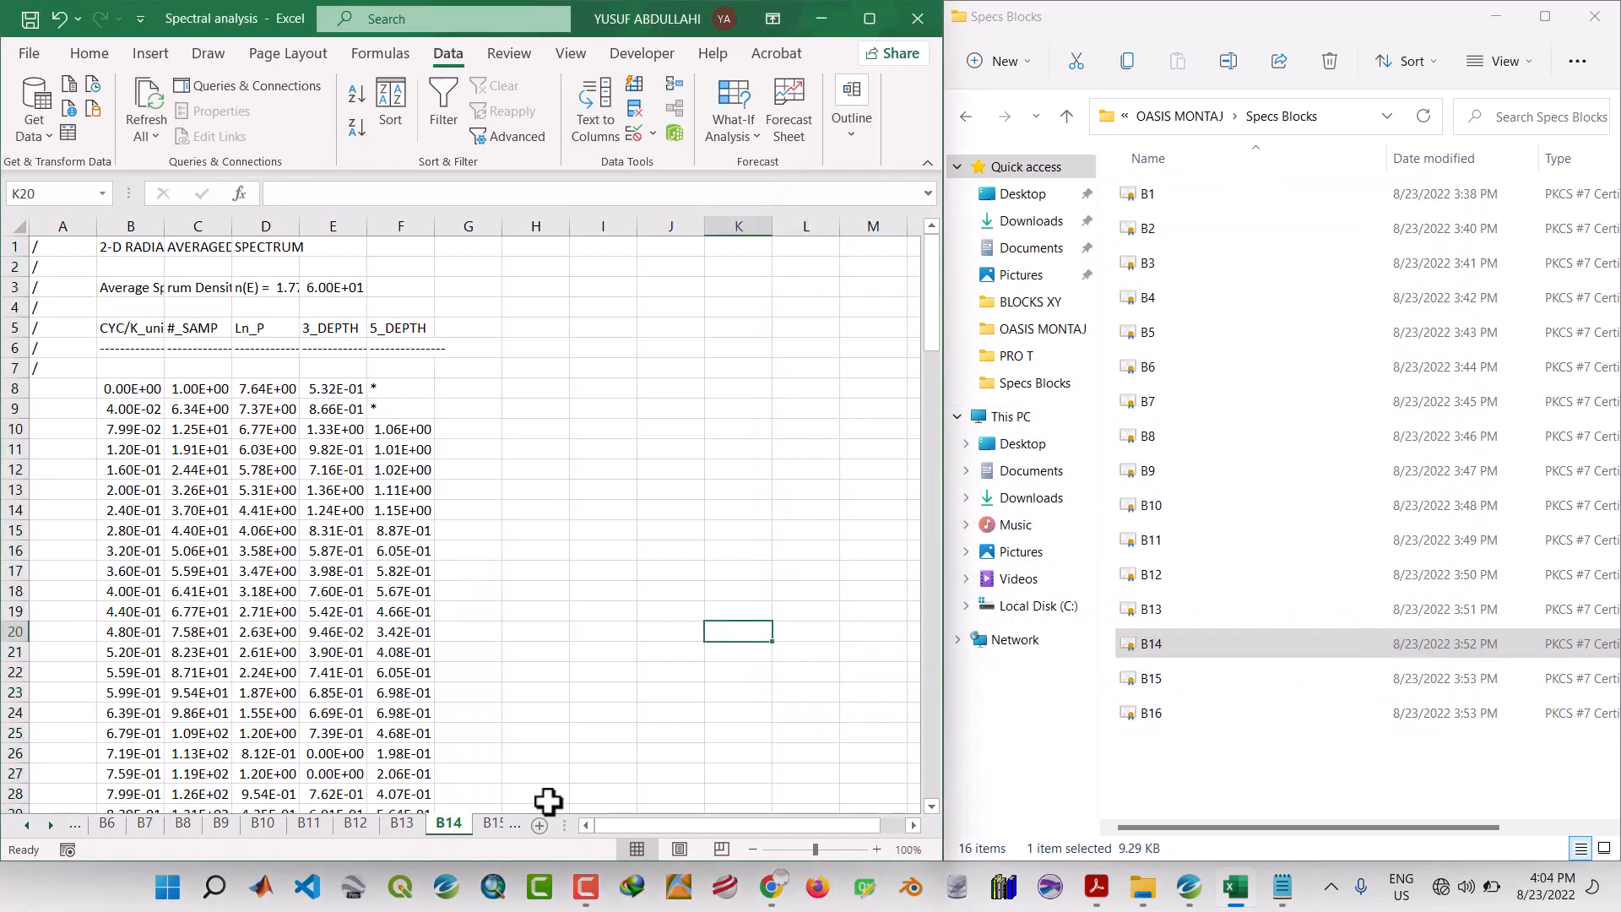
Switch to worksheet B15, open the B15 file from the Specs Blocks folder in Notepad, copy all its text and minimize Notepad.
left_click(501, 826)
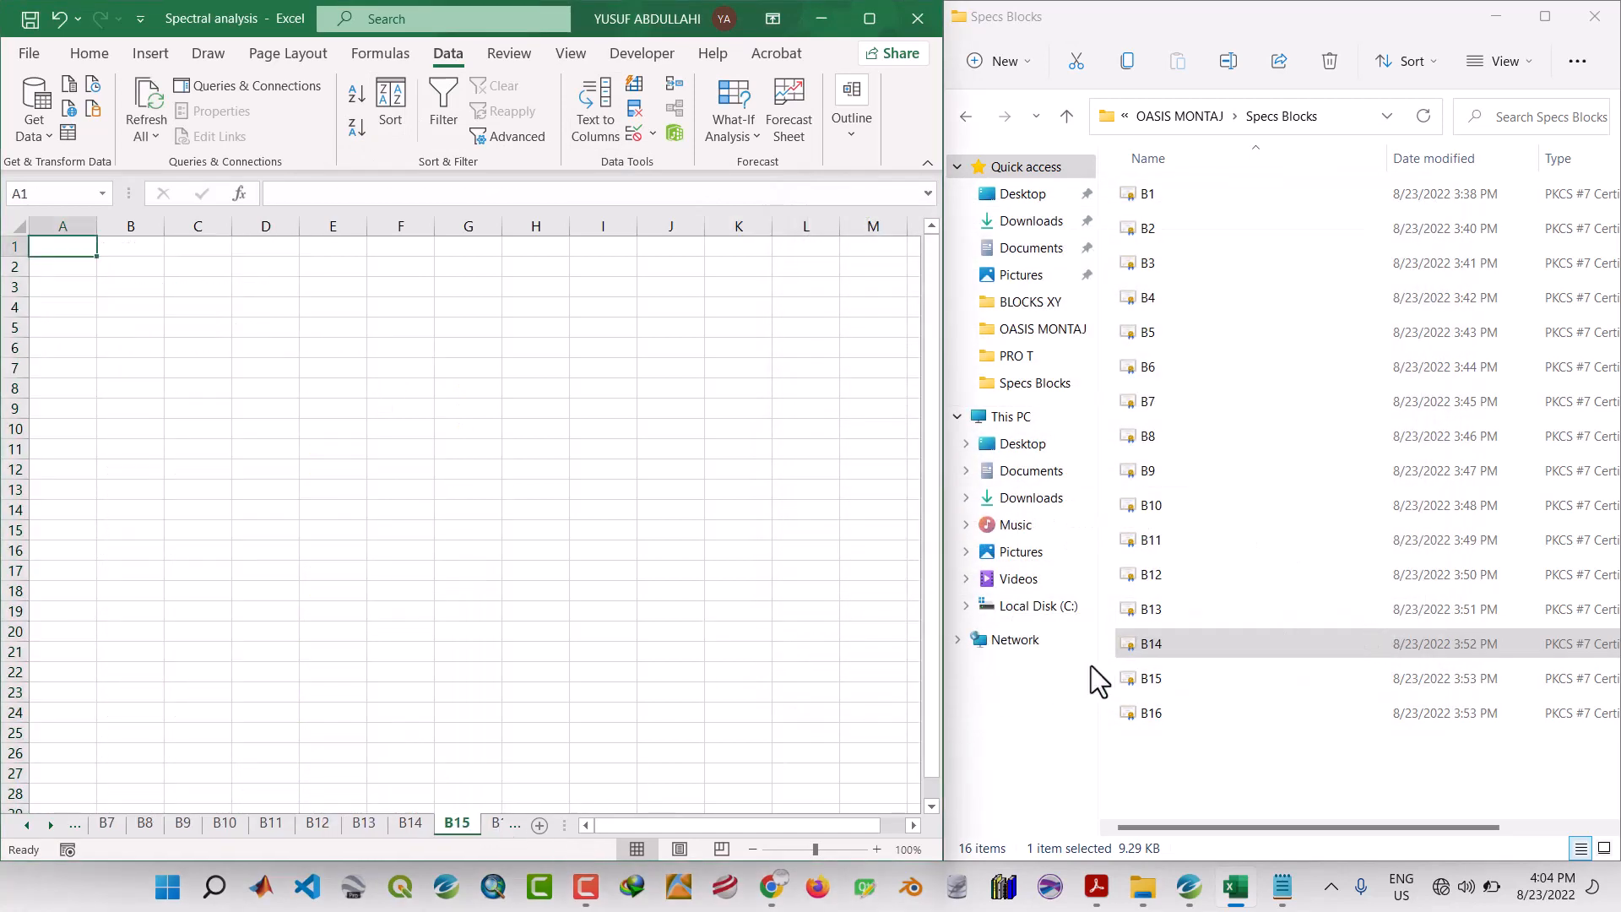
left_click(1144, 680)
right_click(1143, 686)
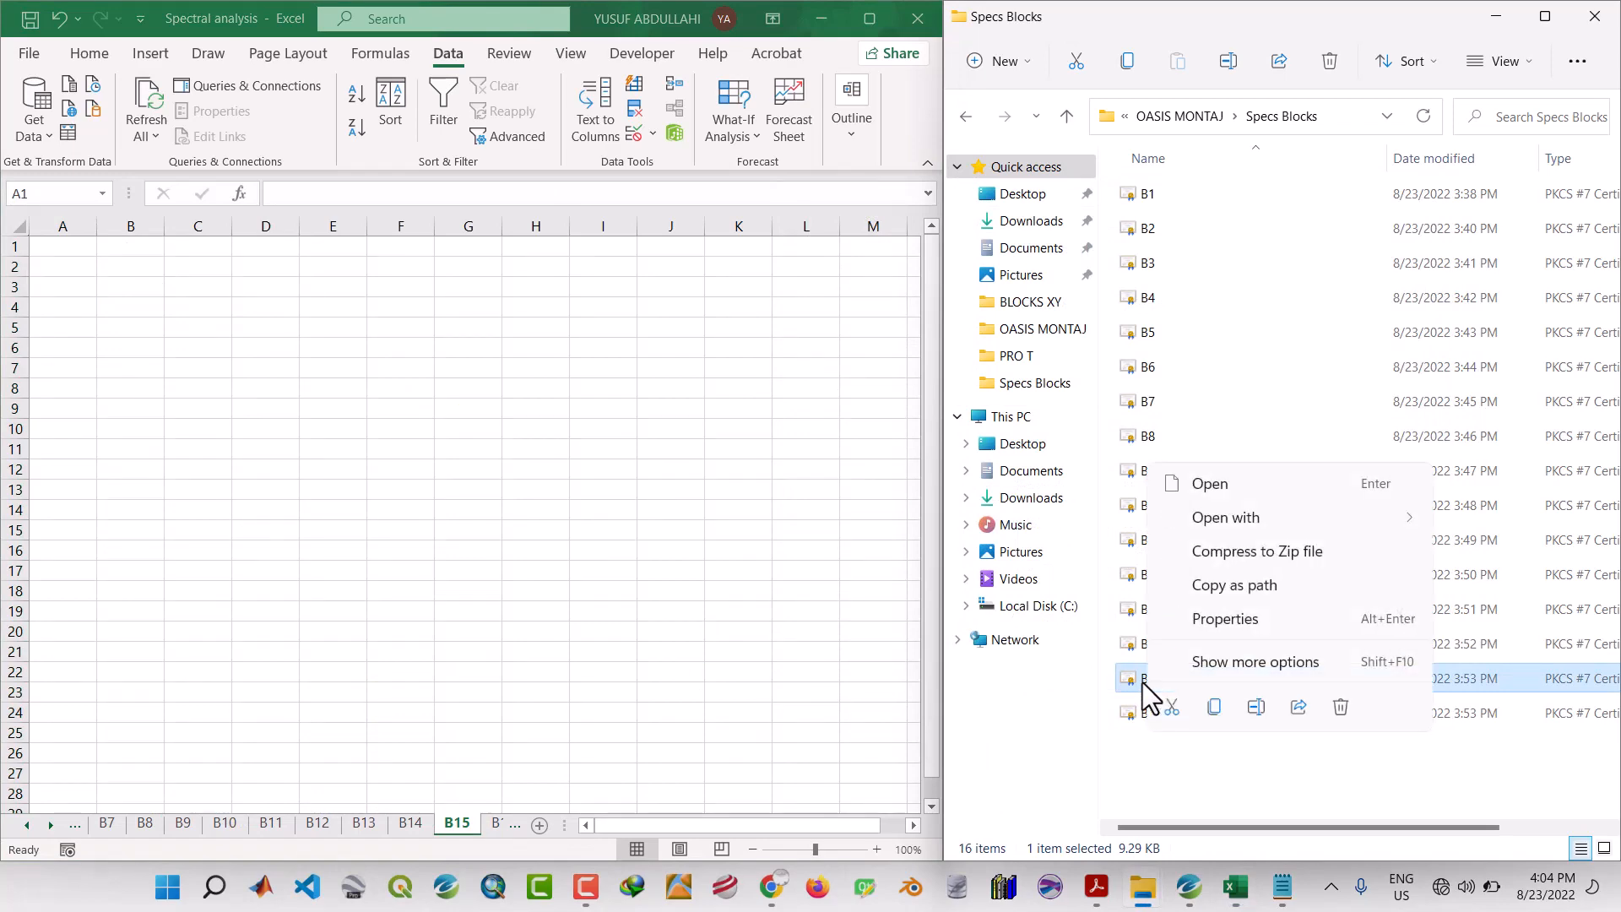
mouse_move(1241, 518)
left_click(1279, 557)
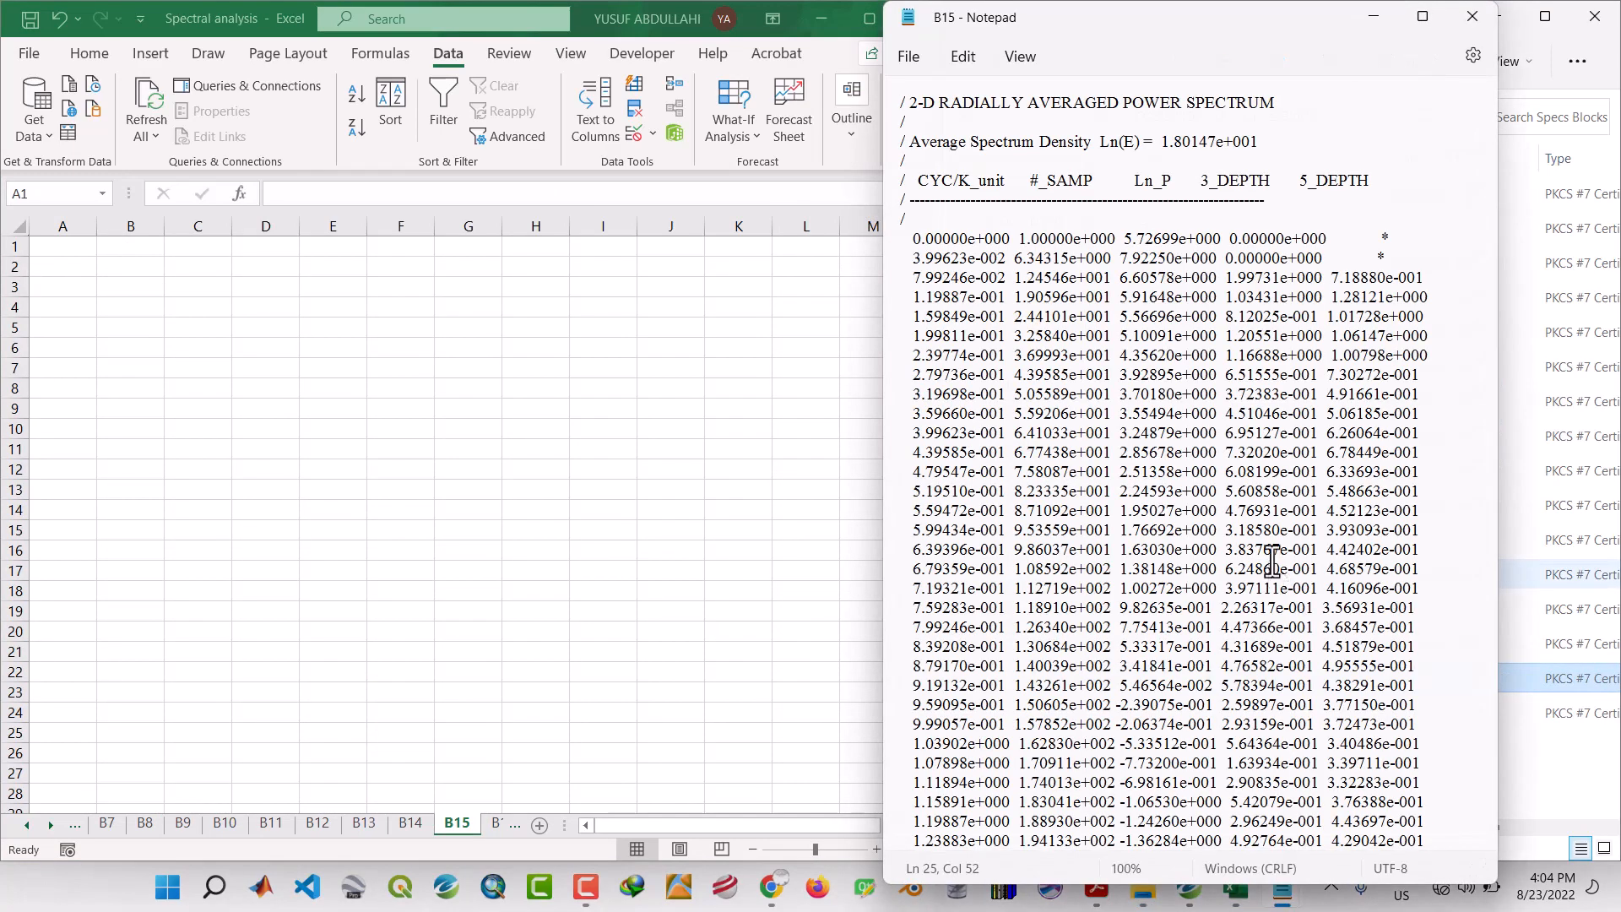
key("ctrl+a")
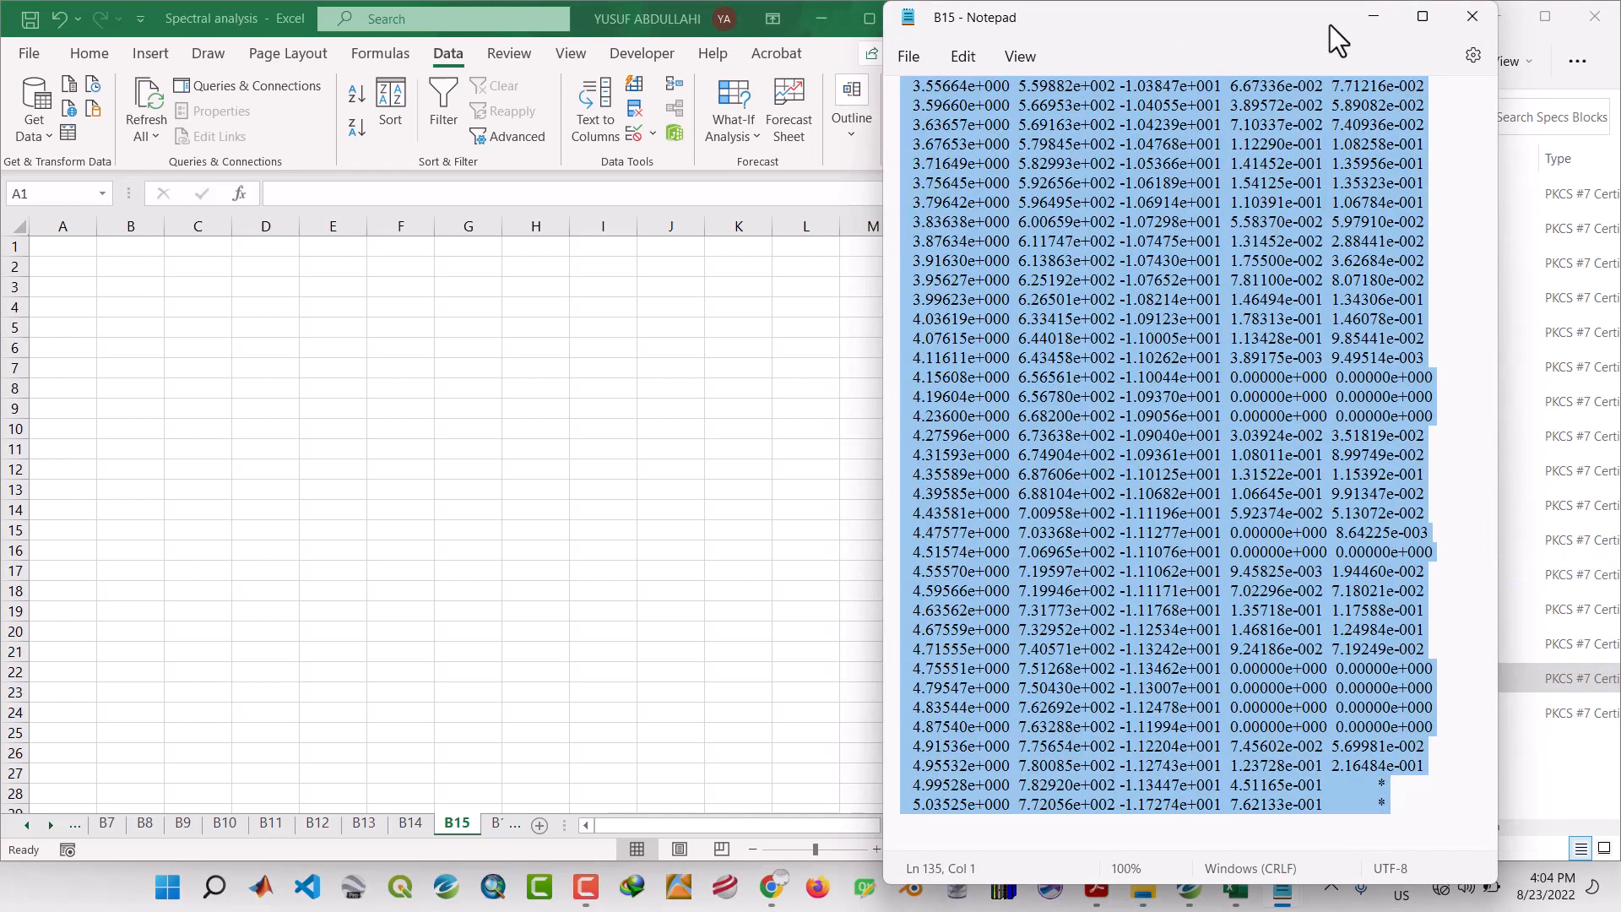
left_click(1371, 18)
Paste the copied B15 spectrum text into worksheet B15 starting at cell A1.
left_click(78, 258)
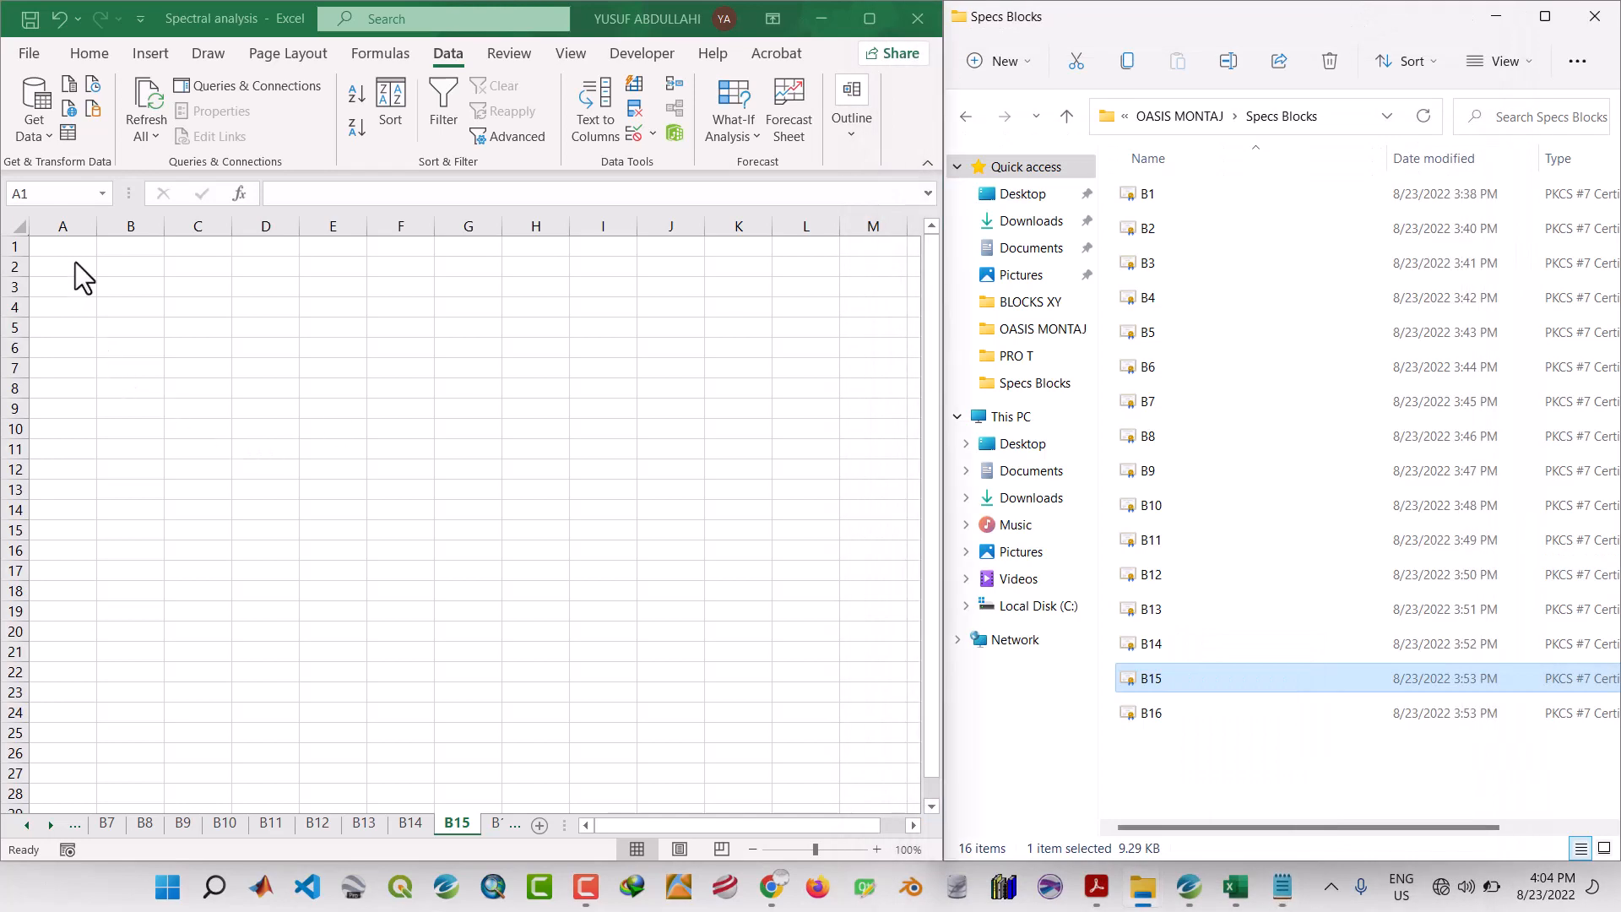
right_click(78, 250)
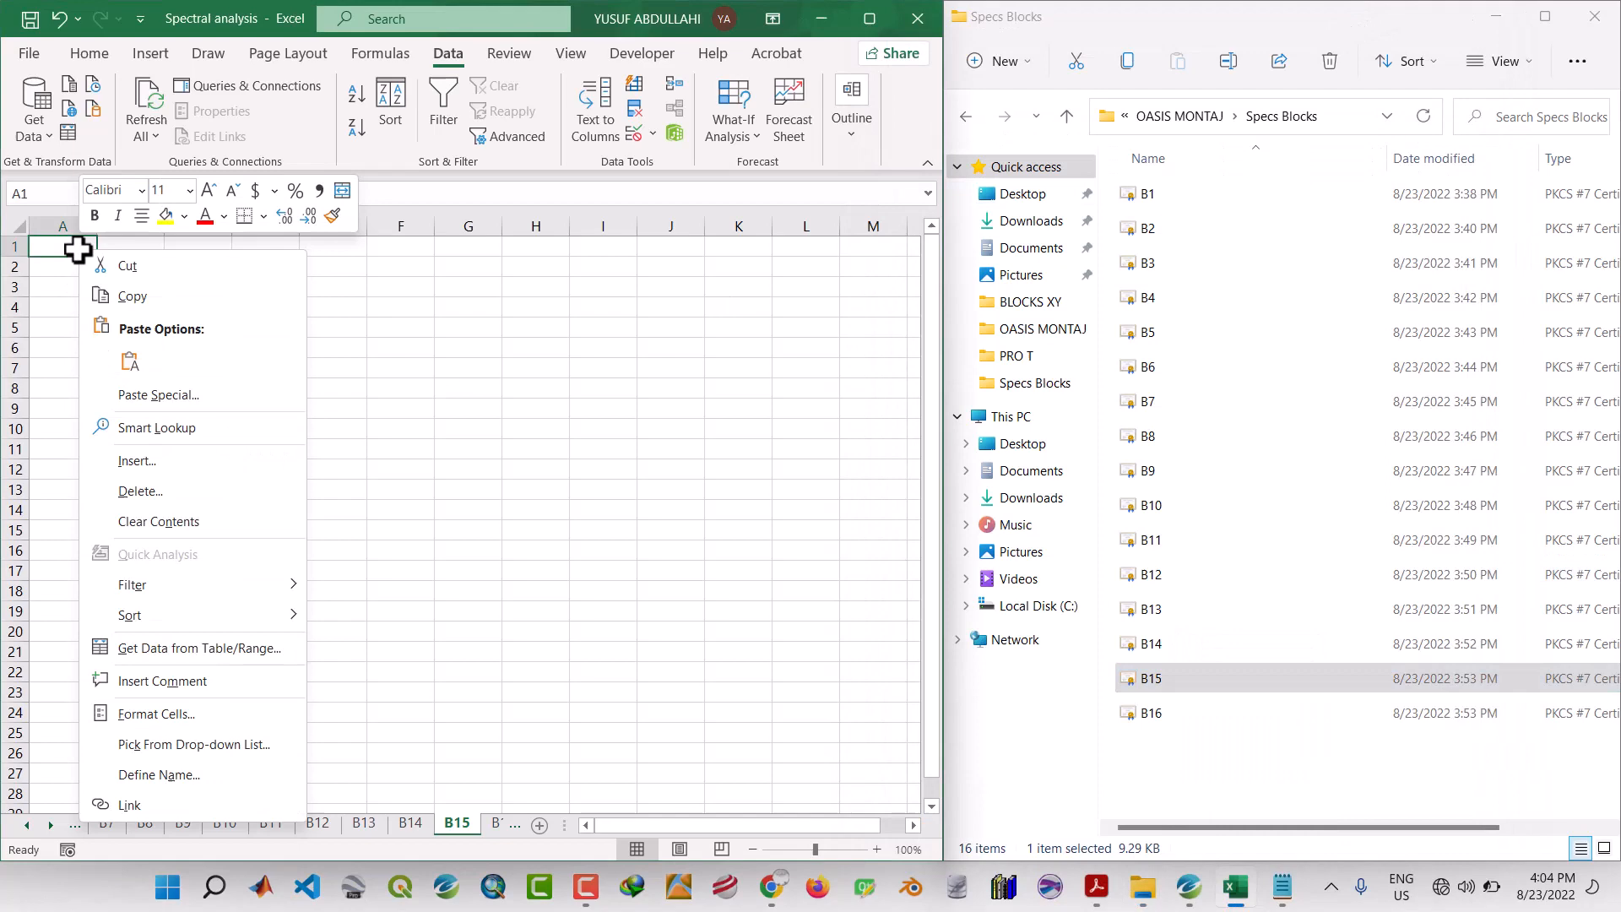
left_click(131, 365)
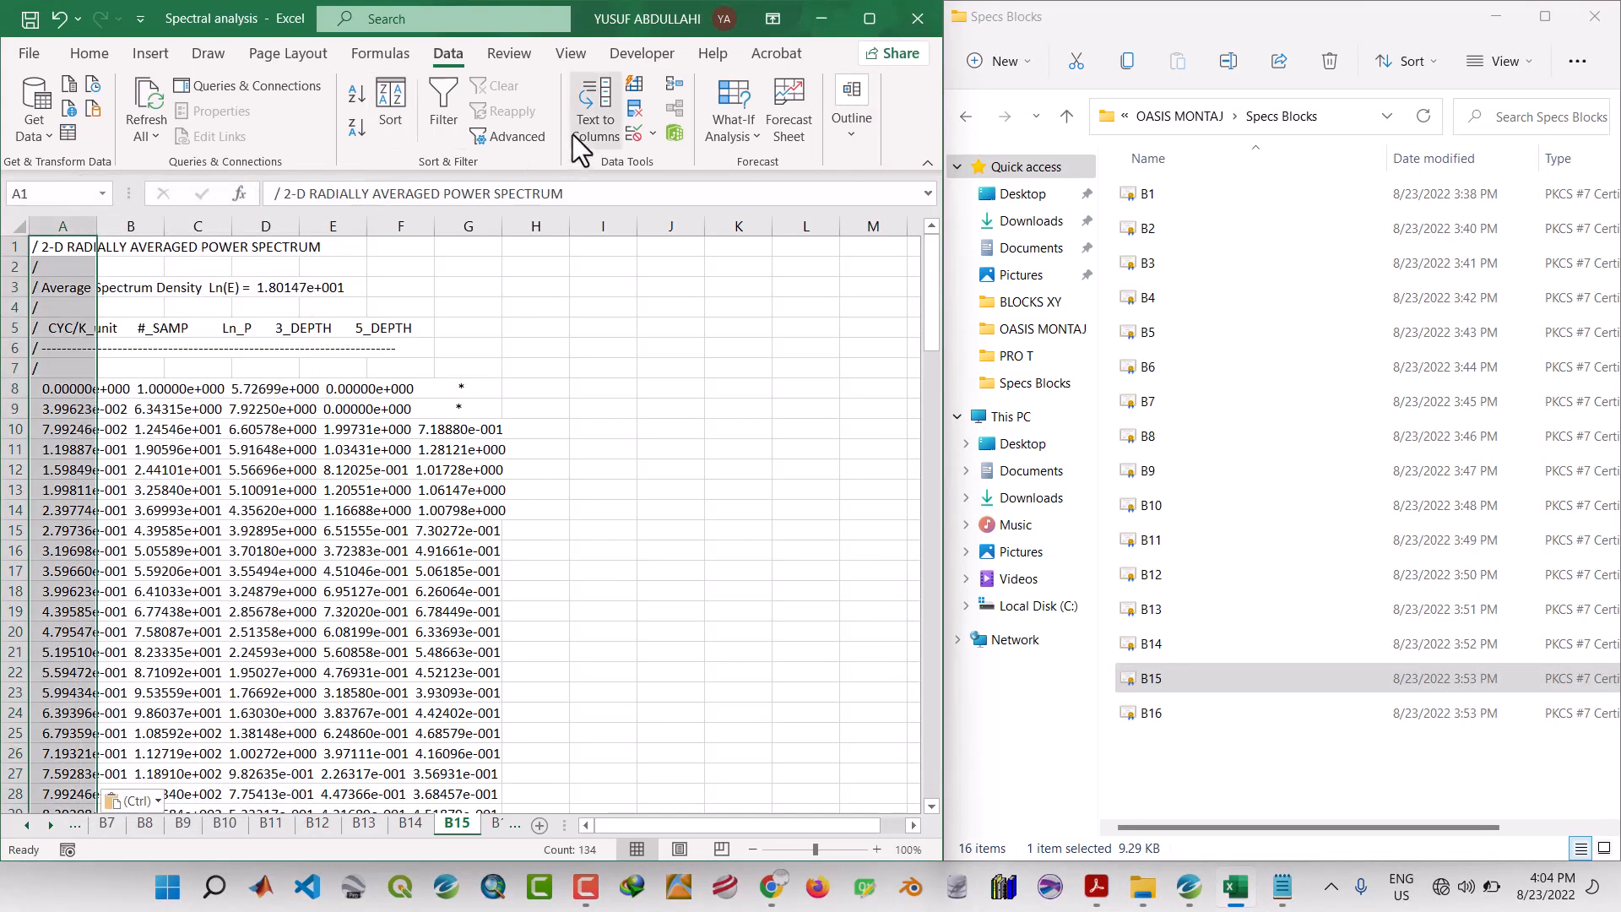
Split the B15 spectrum text in column A with Text to Columns, using fixed width and the suggested column breaks.
left_click(593, 114)
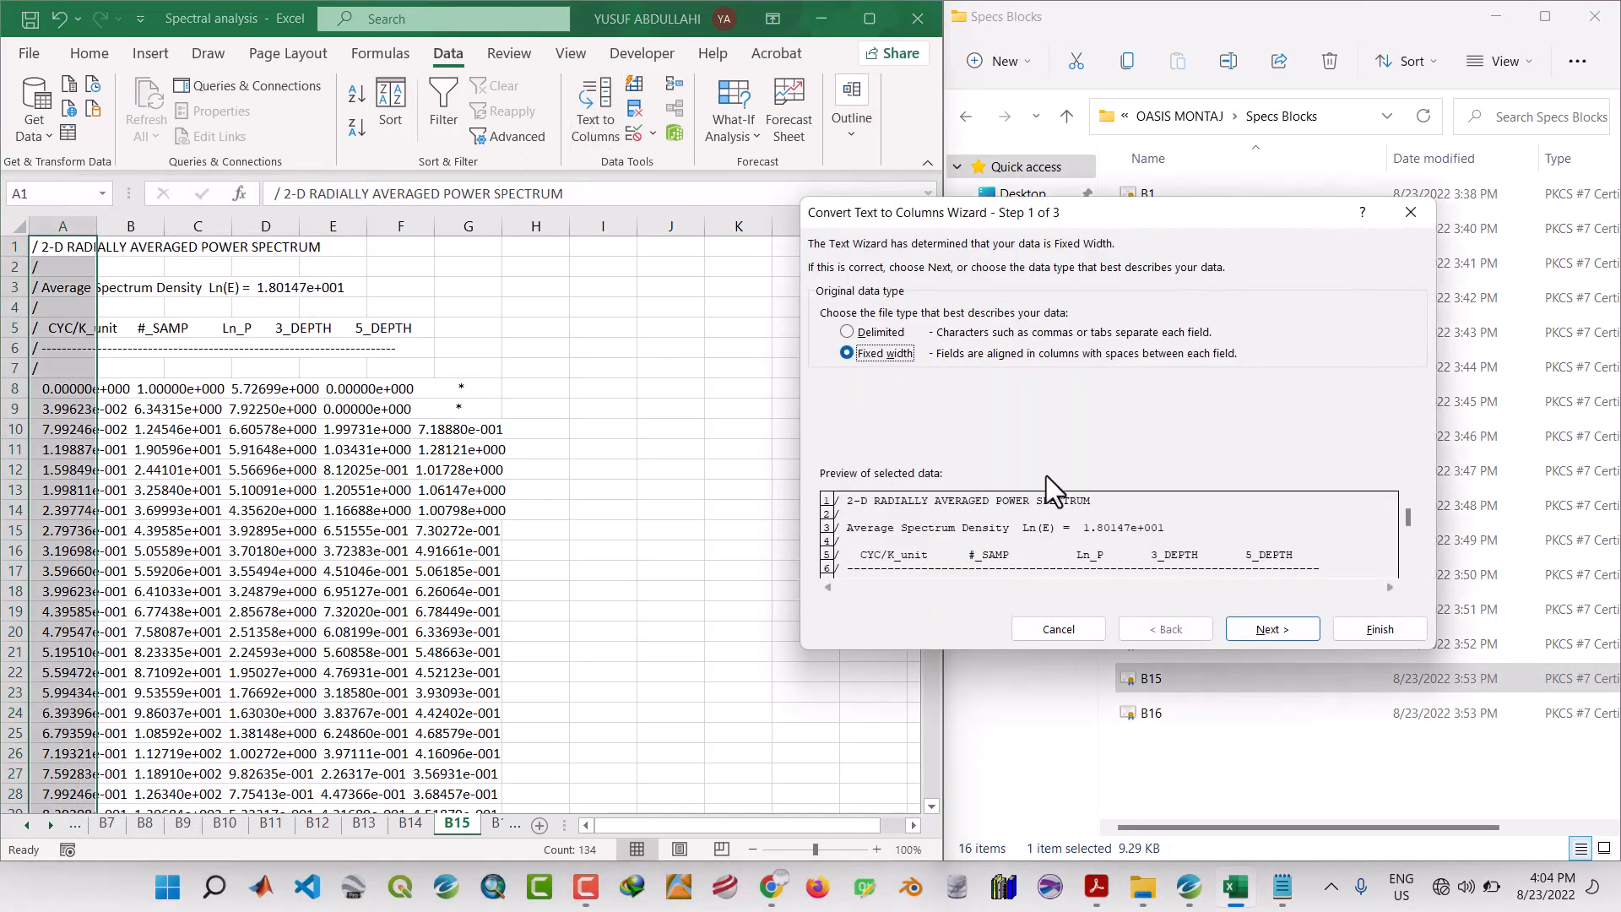
left_click(1256, 626)
left_click(1256, 625)
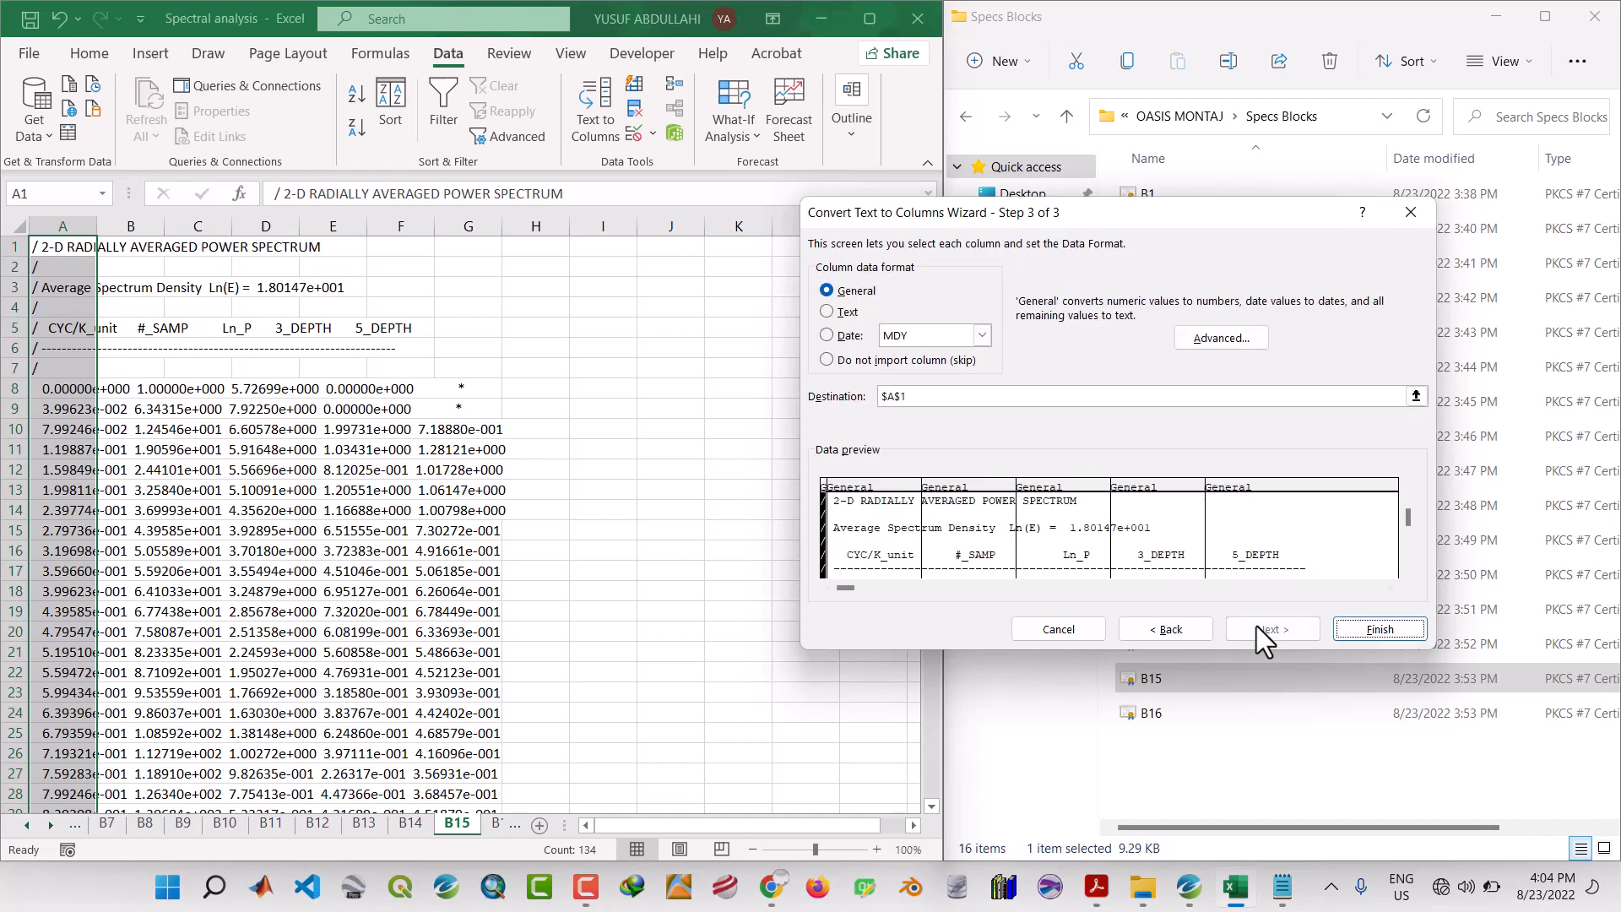
left_click(1346, 630)
left_click(661, 491)
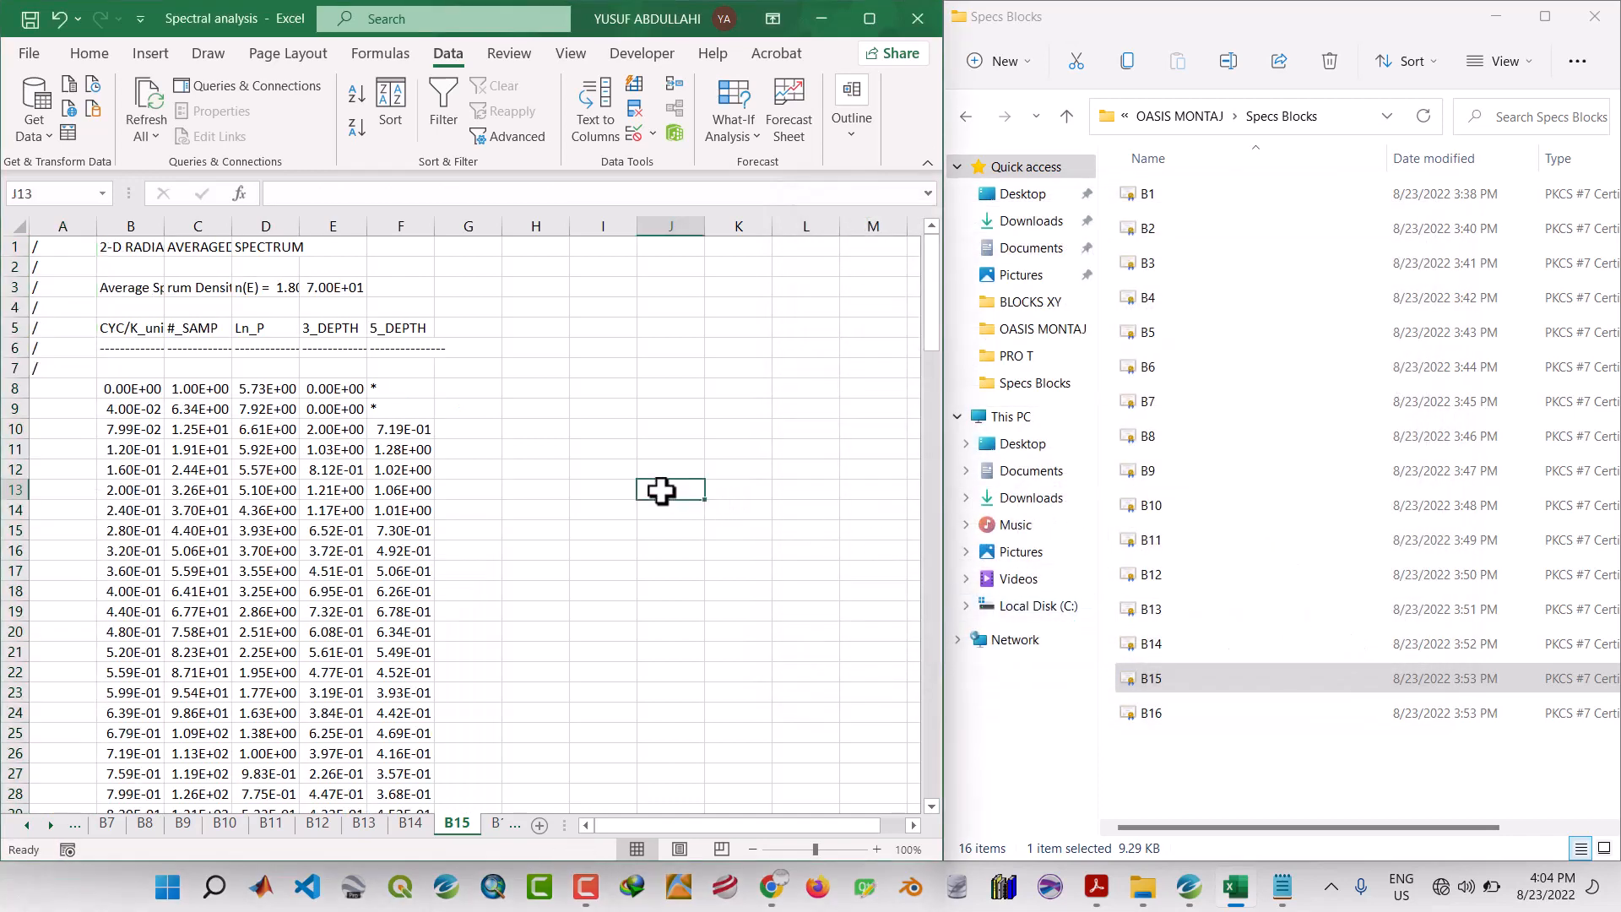
Switch to worksheet B16, open the B16 file from the Specs Blocks folder in Notepad, copy all its text and minimize Notepad.
left_click(501, 826)
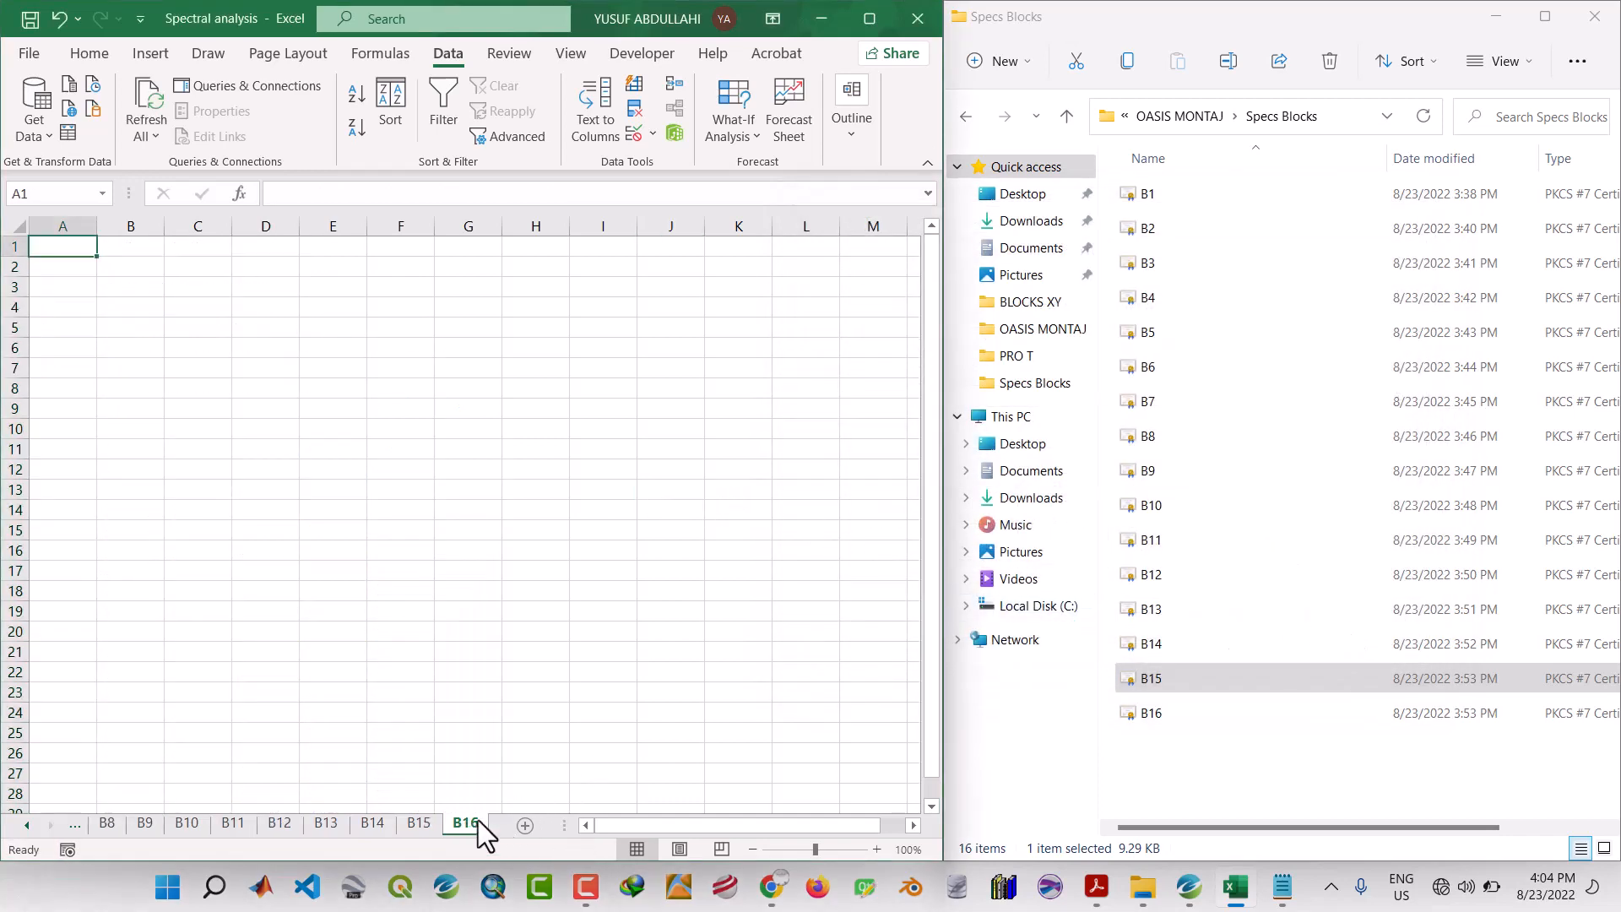
left_click(1148, 713)
right_click(1148, 712)
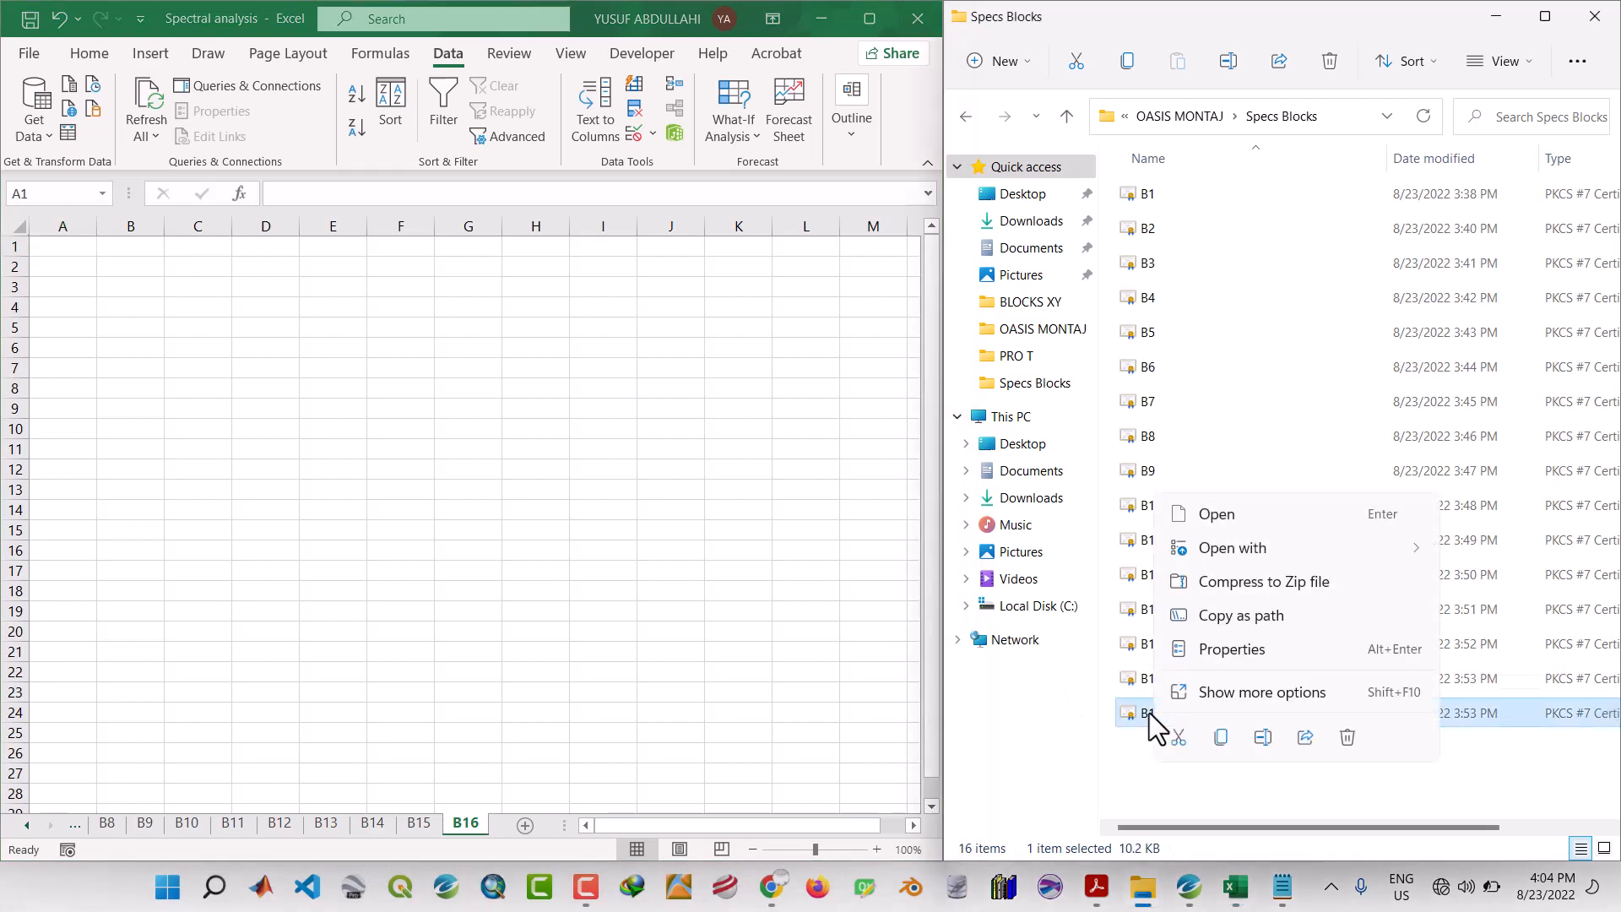
mouse_move(1263, 544)
left_click(1269, 591)
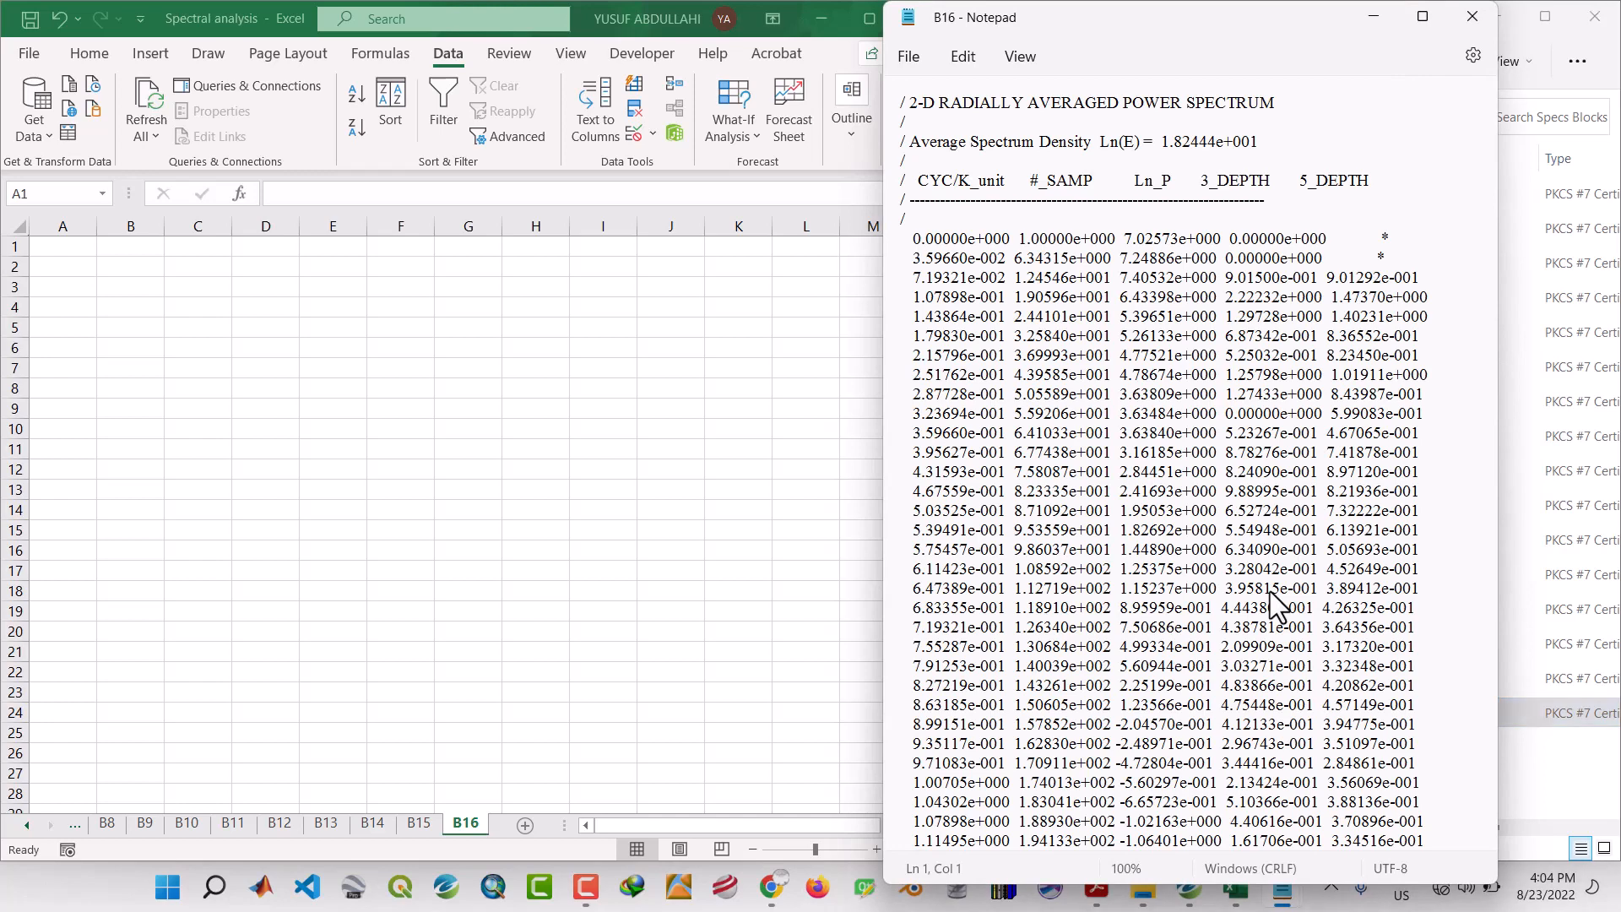
key("ctrl+a")
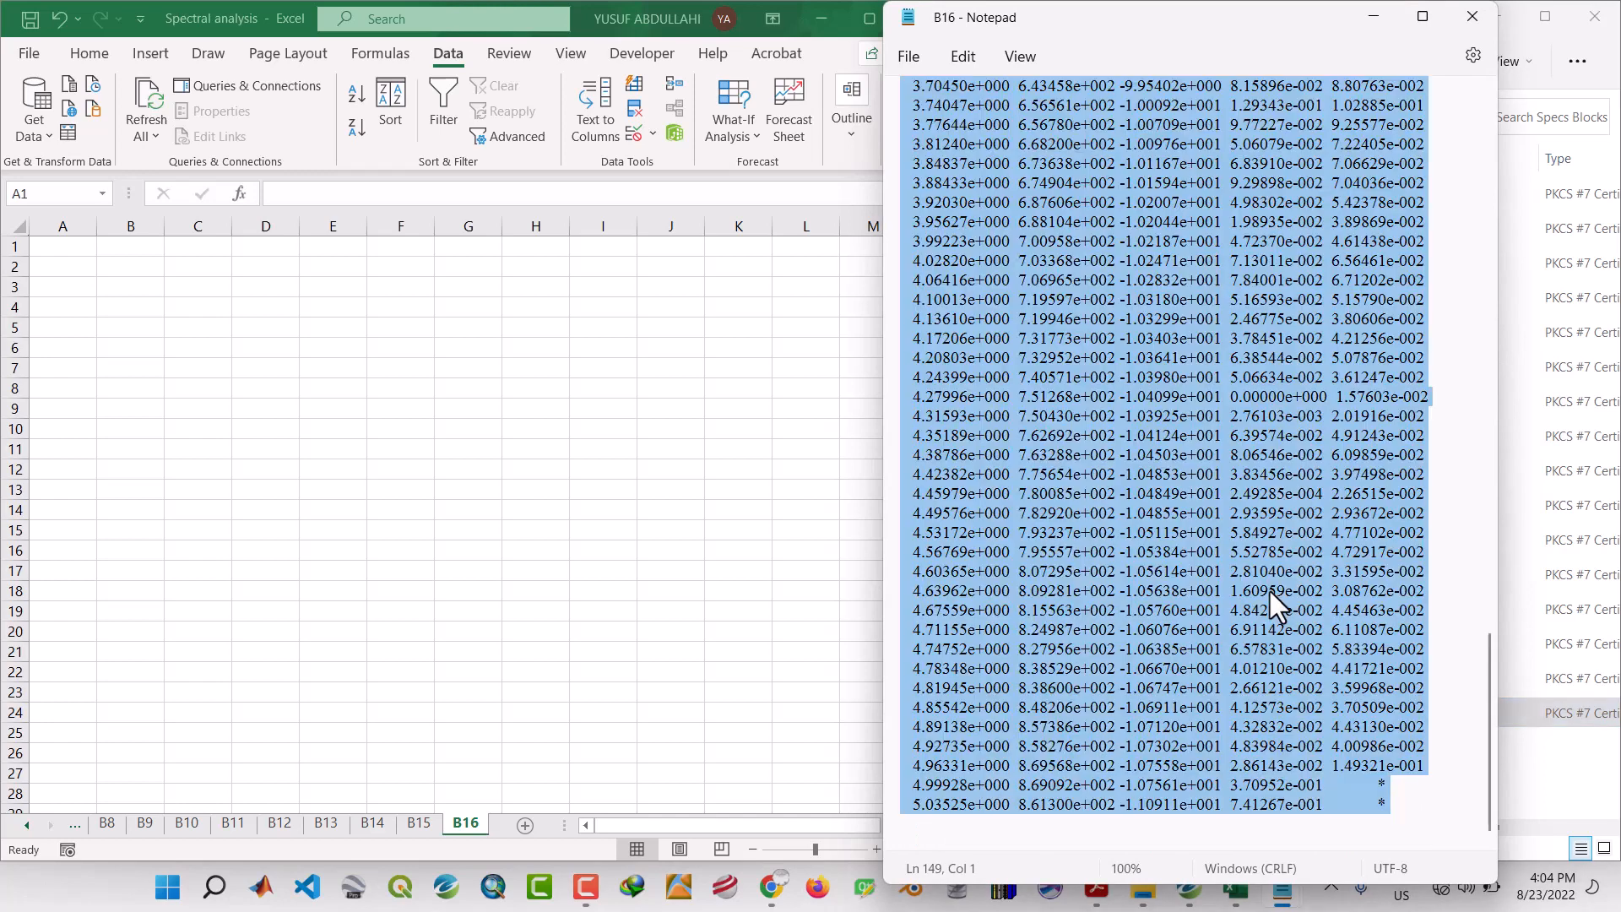
left_click(1372, 16)
Paste the copied B16 spectrum text into worksheet B16 starting at cell A1.
left_click(71, 244)
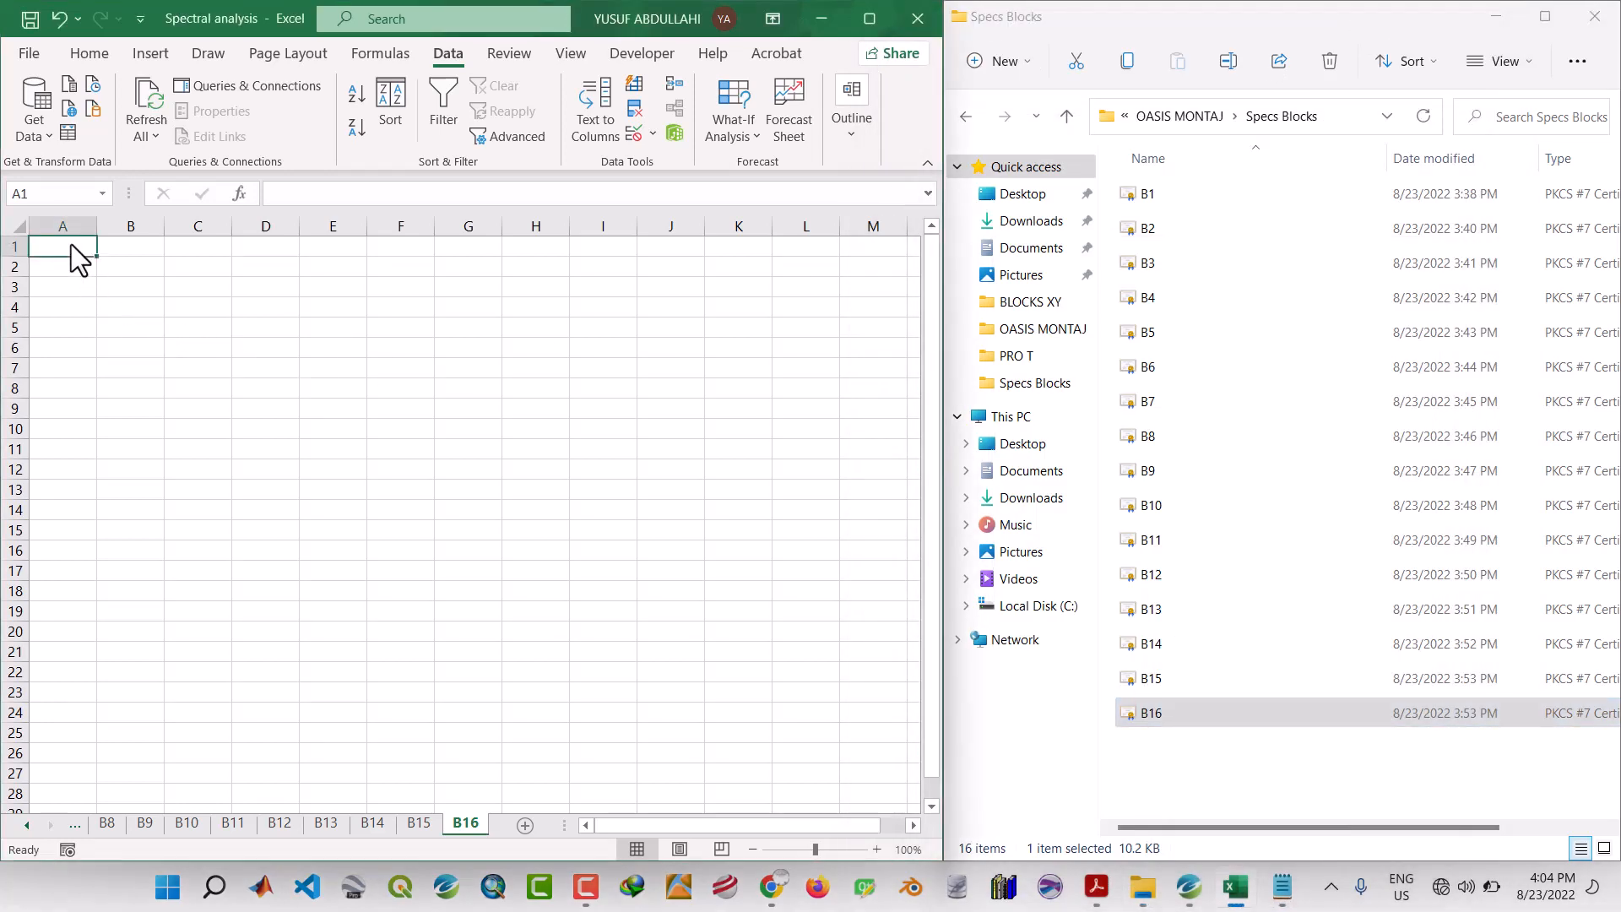
right_click(71, 244)
left_click(131, 355)
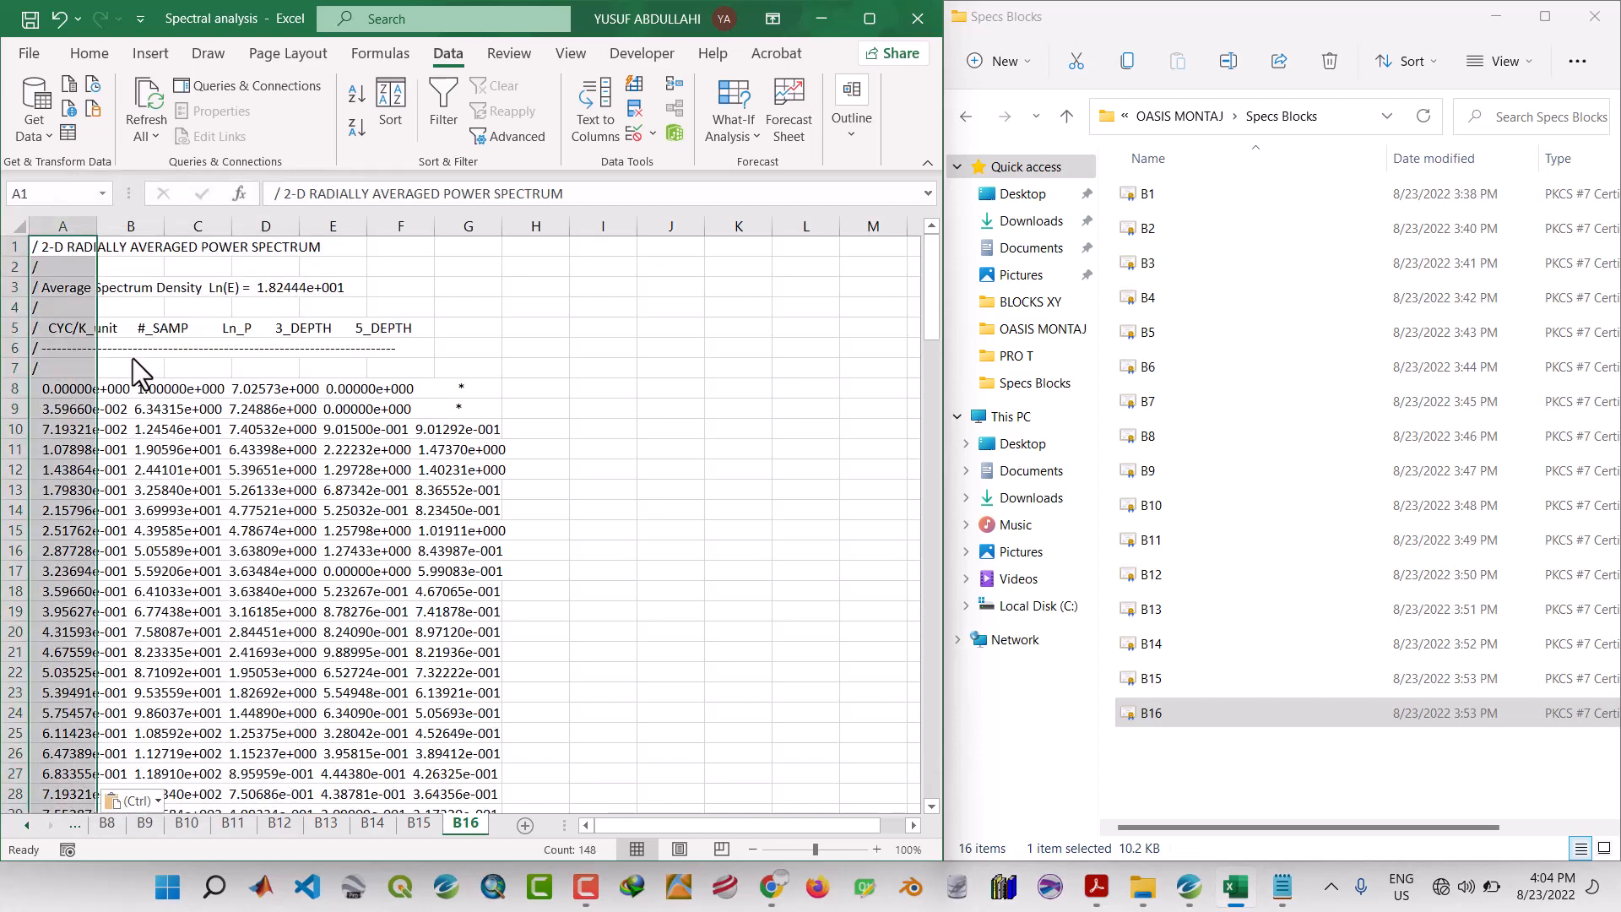
Split the B16 spectrum text in column A with Text to Columns, using fixed width and the suggested column breaks.
left_click(594, 117)
left_click(1277, 624)
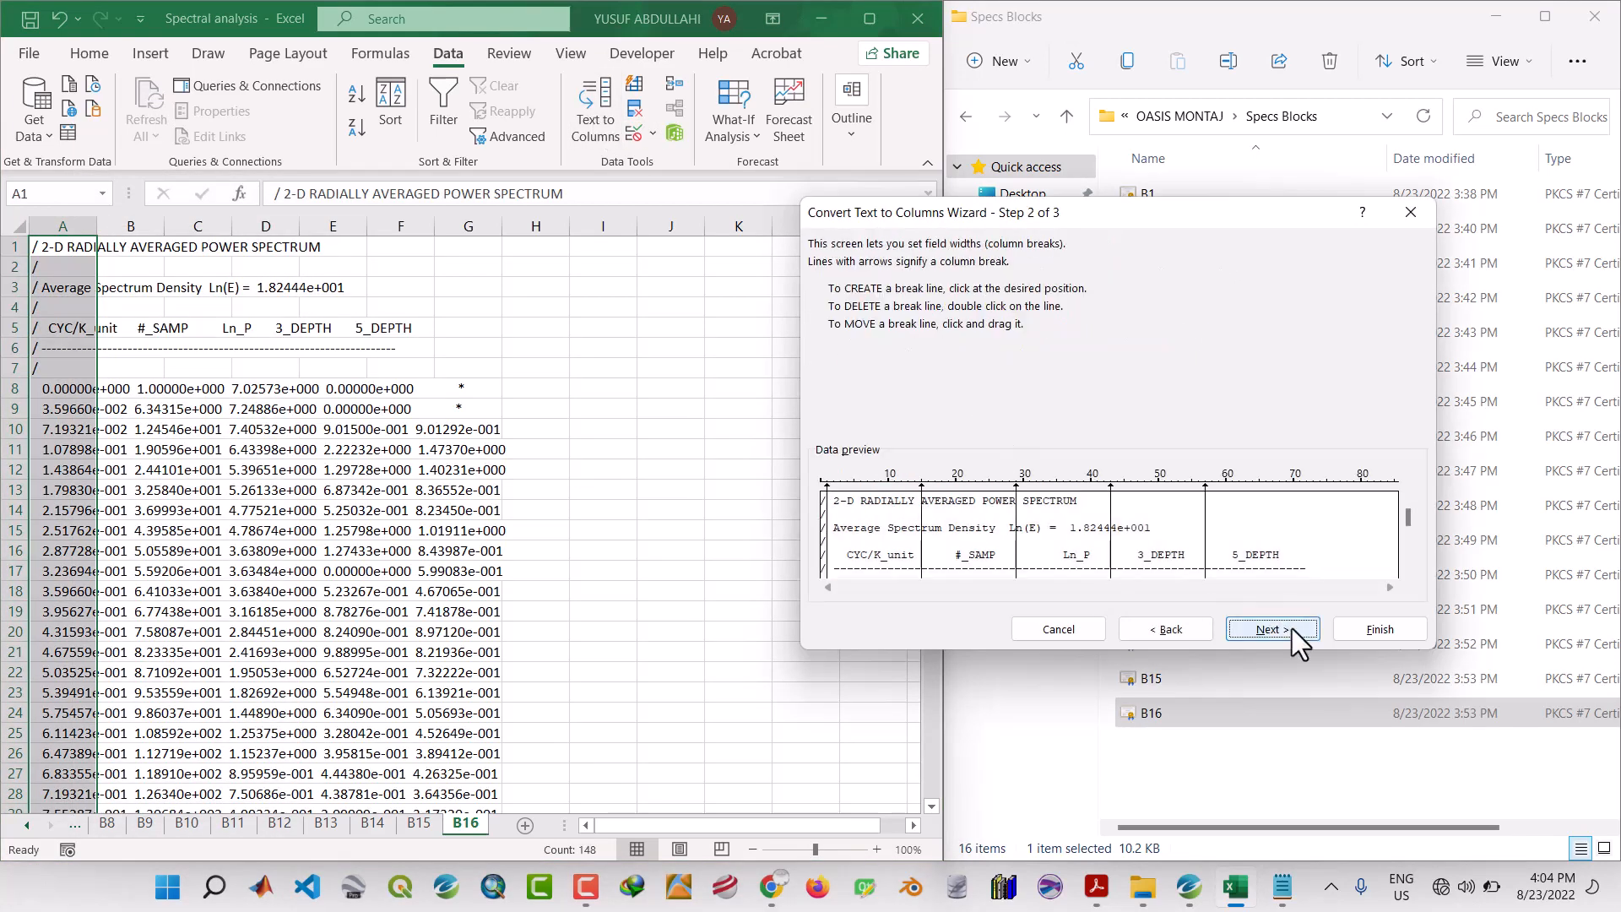
left_click(1291, 630)
left_click(1382, 635)
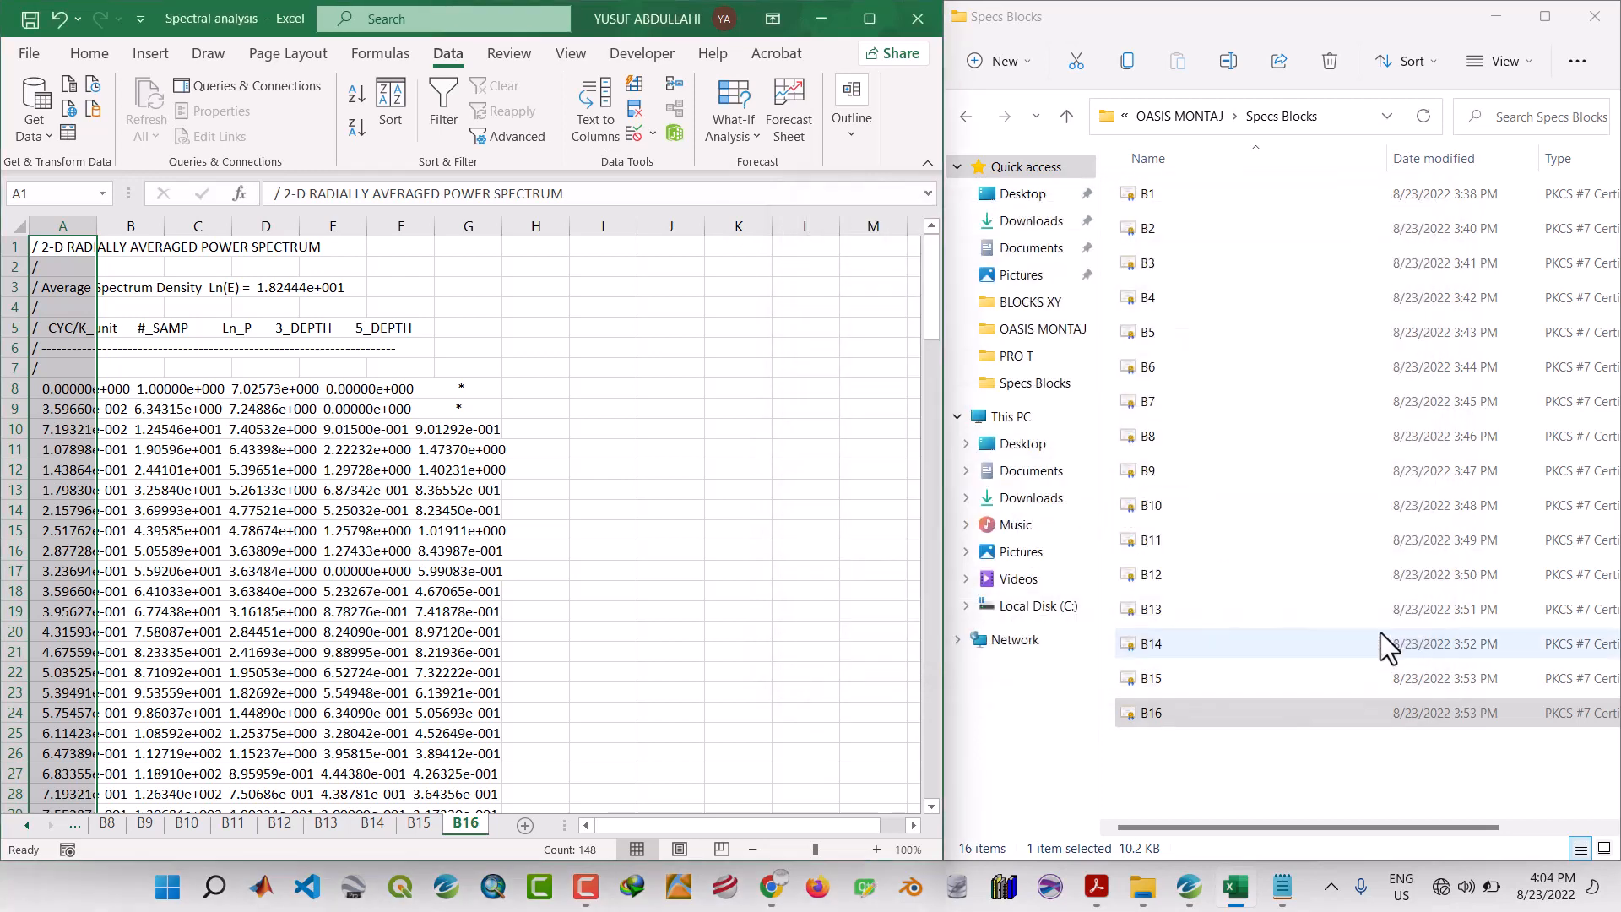
left_click(604, 537)
Check the split spectrum columns in each worksheet from B15 back to B8.
left_click(420, 827)
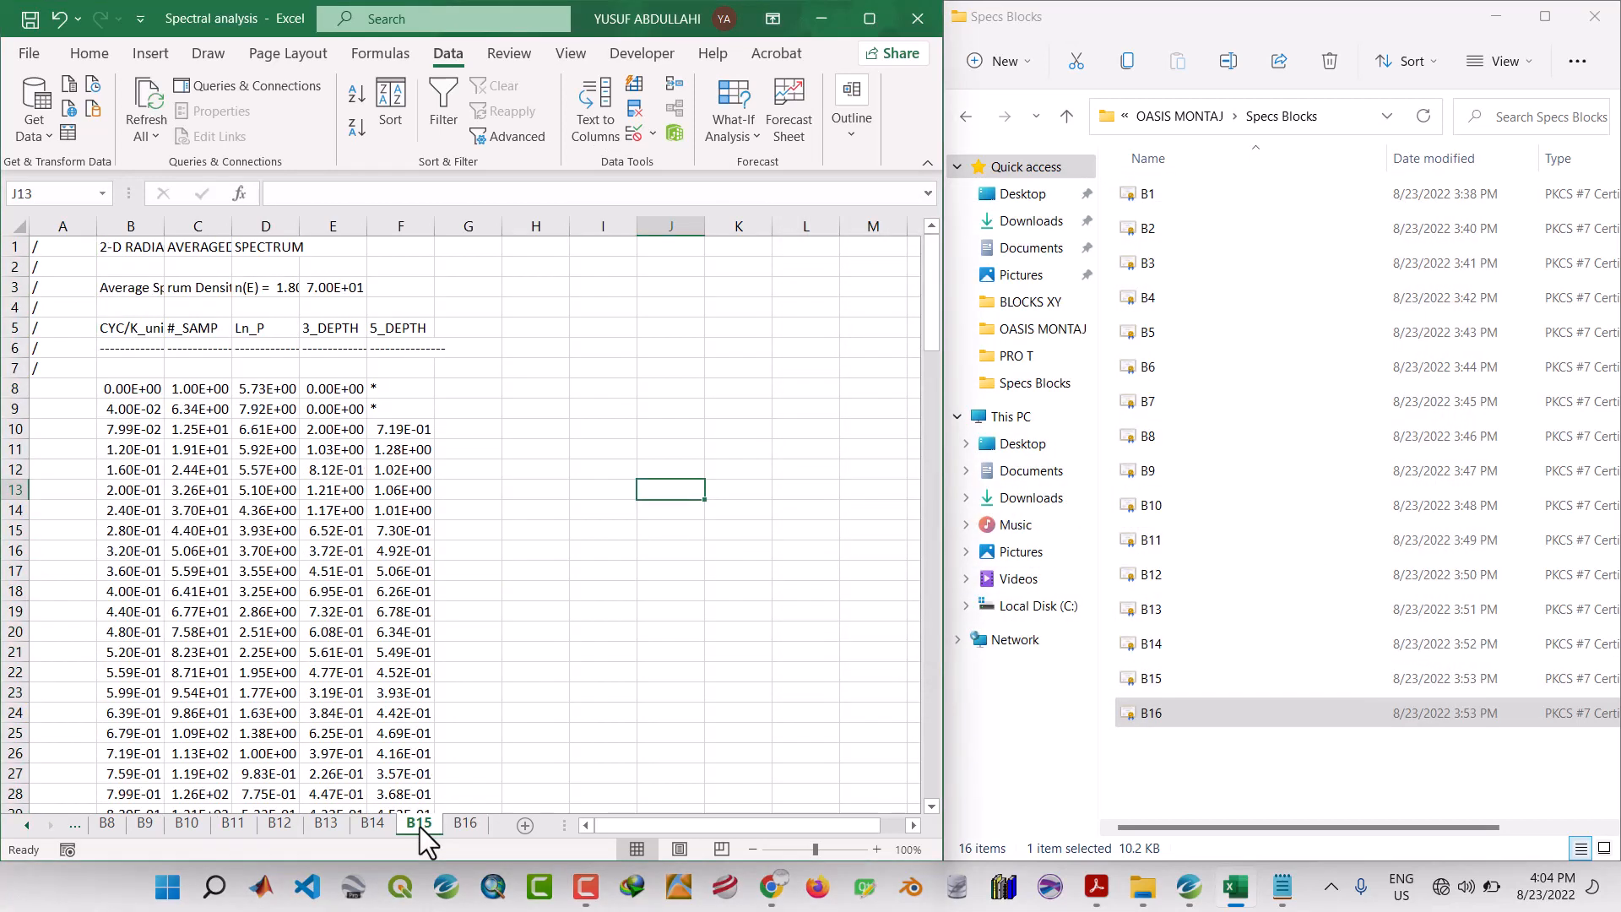
left_click(377, 831)
left_click(329, 829)
left_click(281, 829)
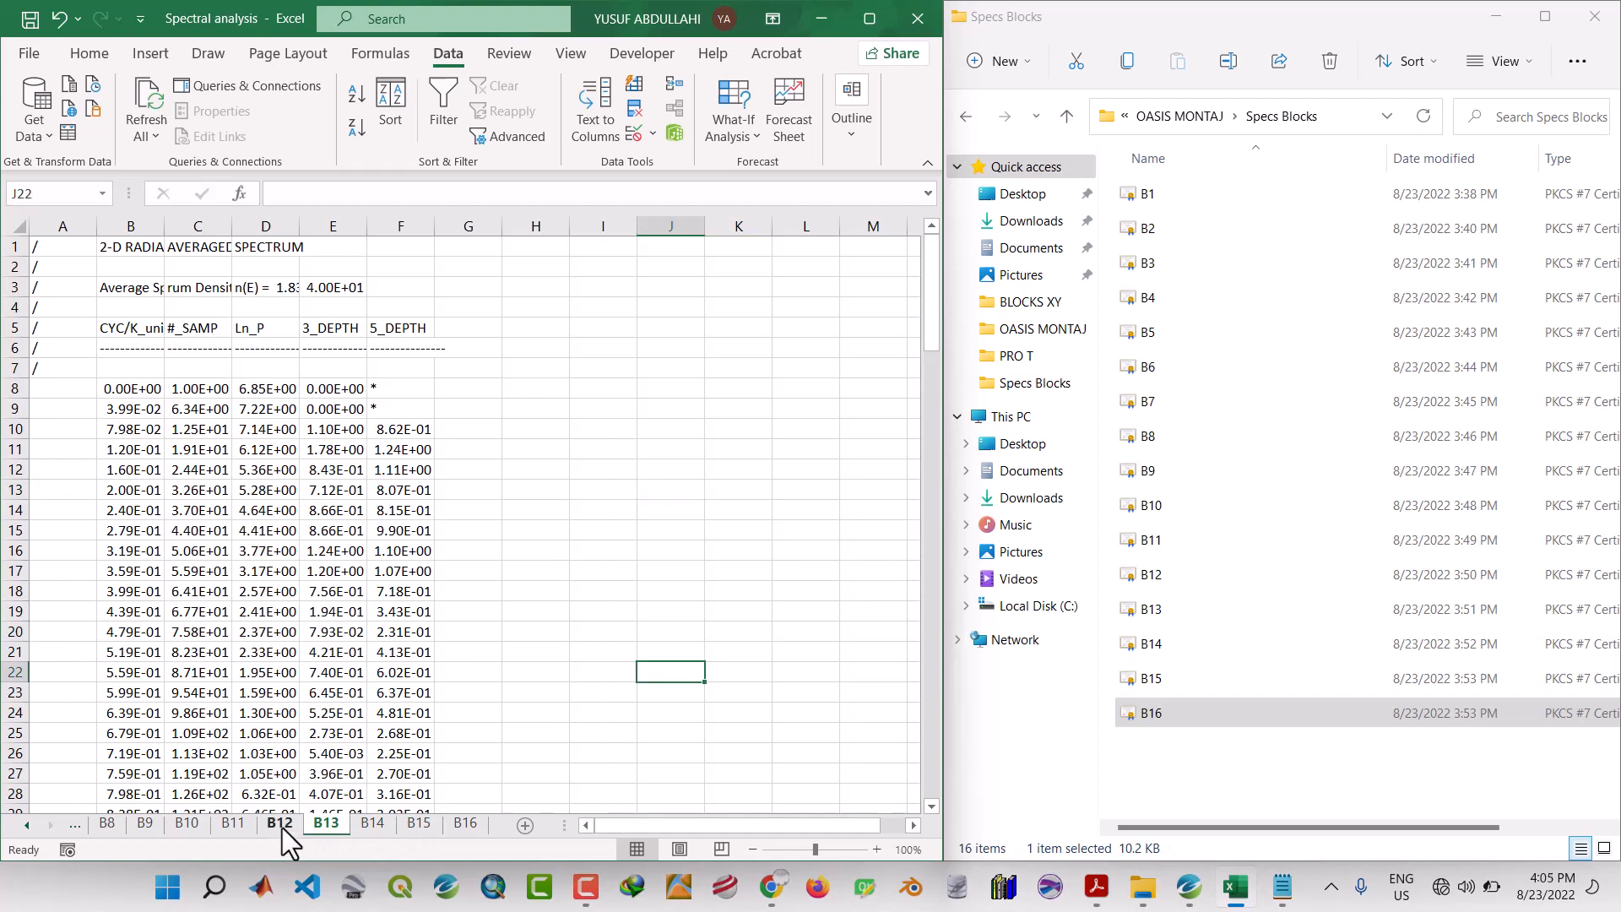
left_click(234, 829)
left_click(189, 829)
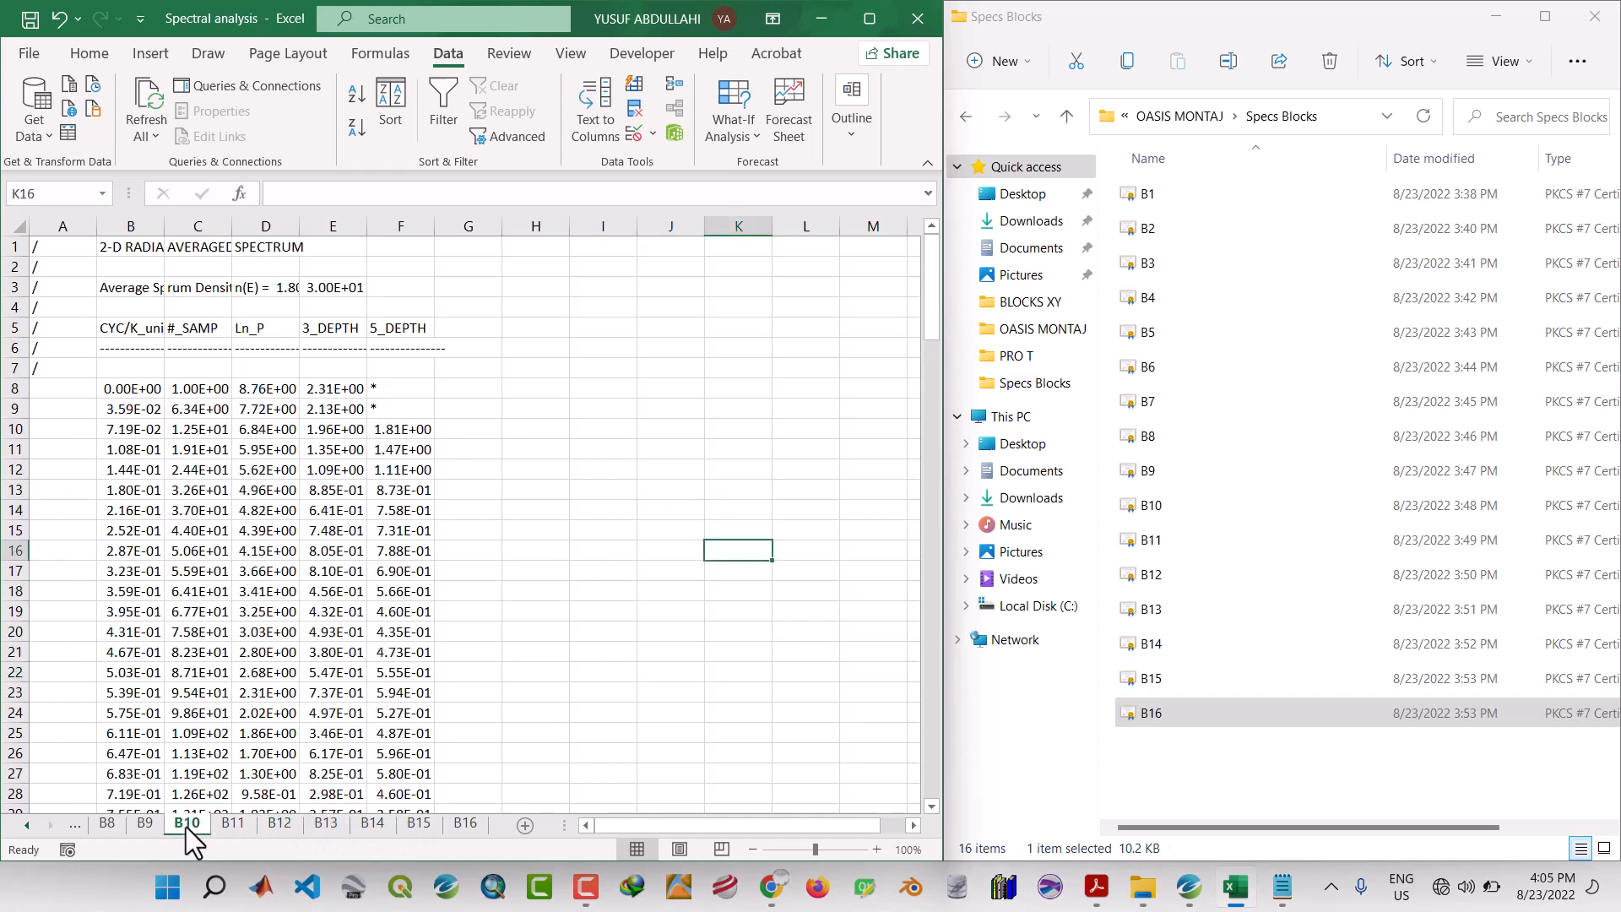
left_click(142, 827)
left_click(110, 829)
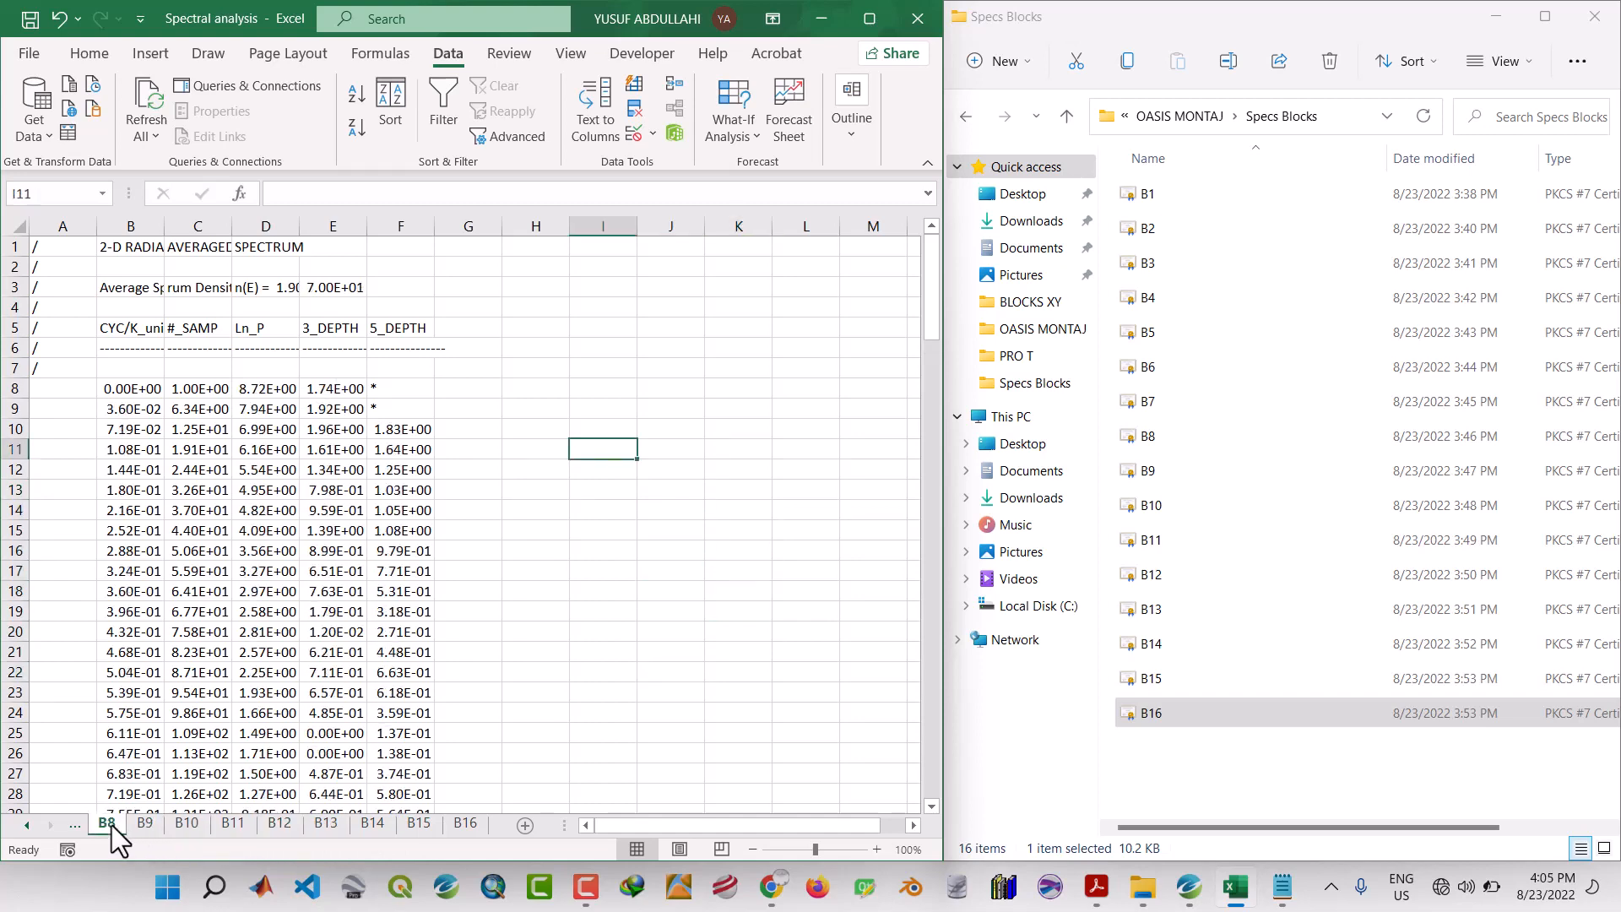
Check the split spectrum columns in each worksheet from B7 back to B1.
left_click(32, 825)
left_click(32, 825)
left_click(32, 825)
left_click(32, 824)
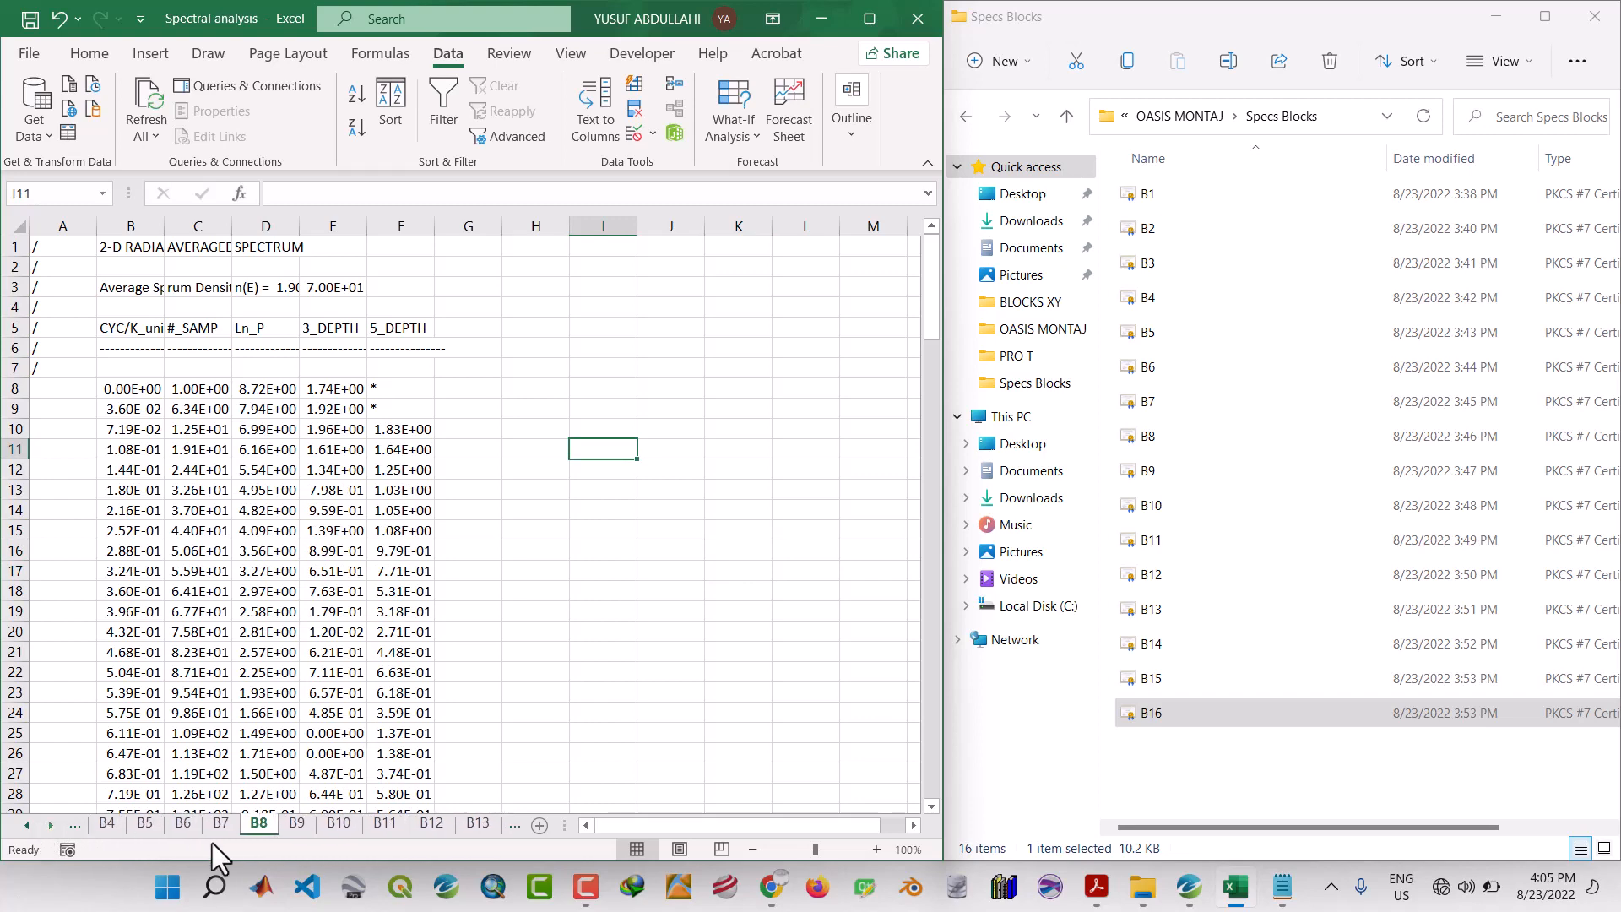
left_click(220, 827)
left_click(184, 824)
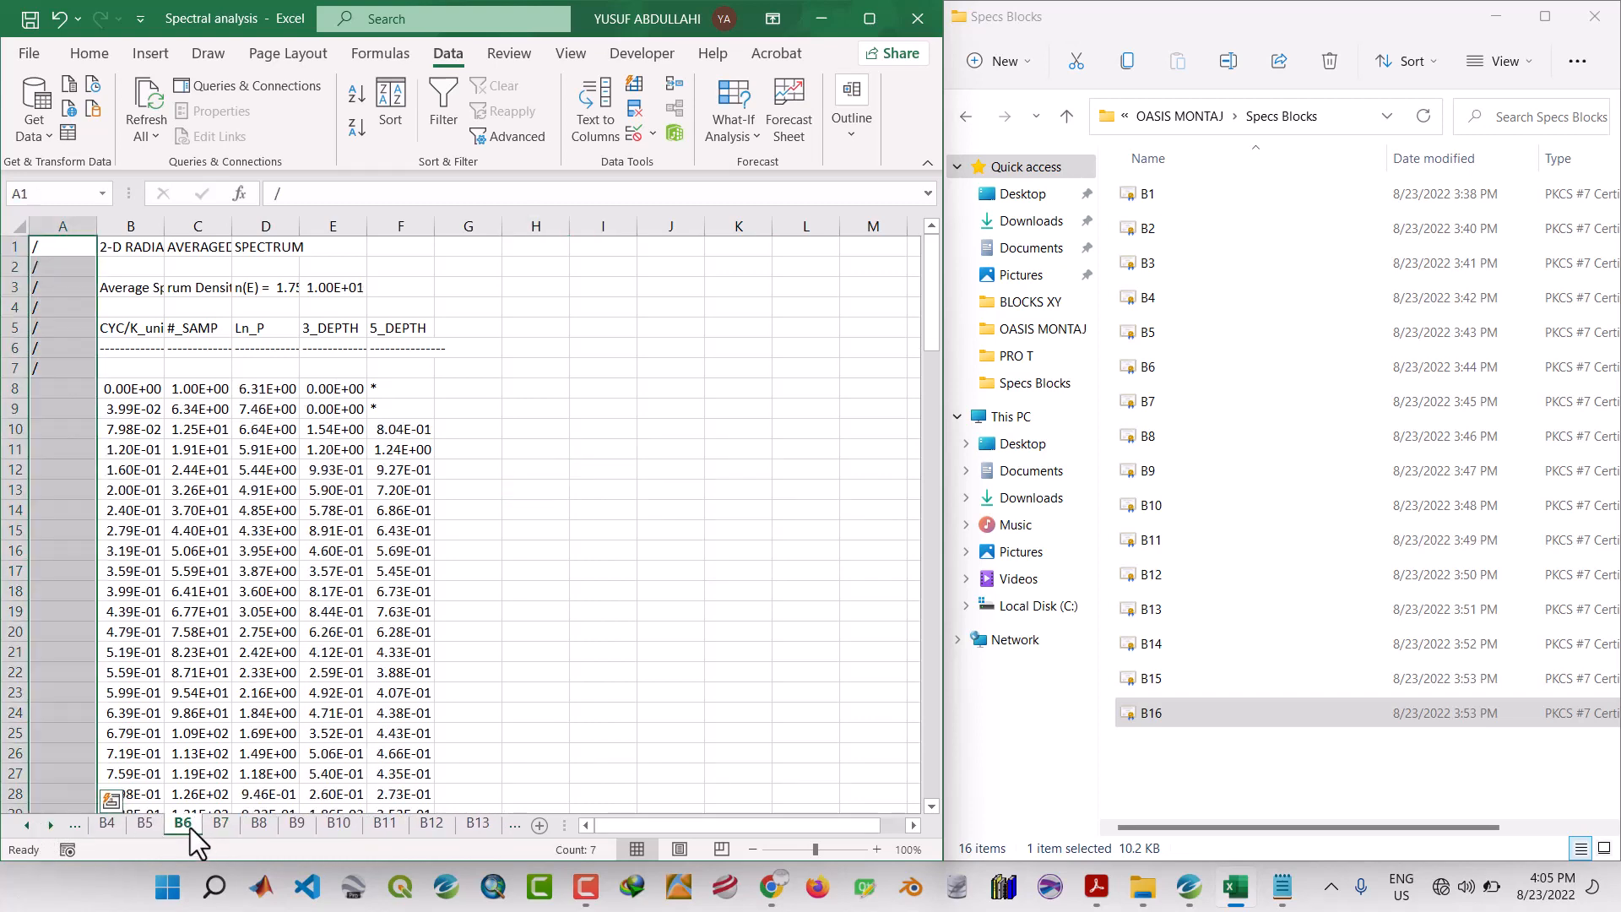
left_click(145, 824)
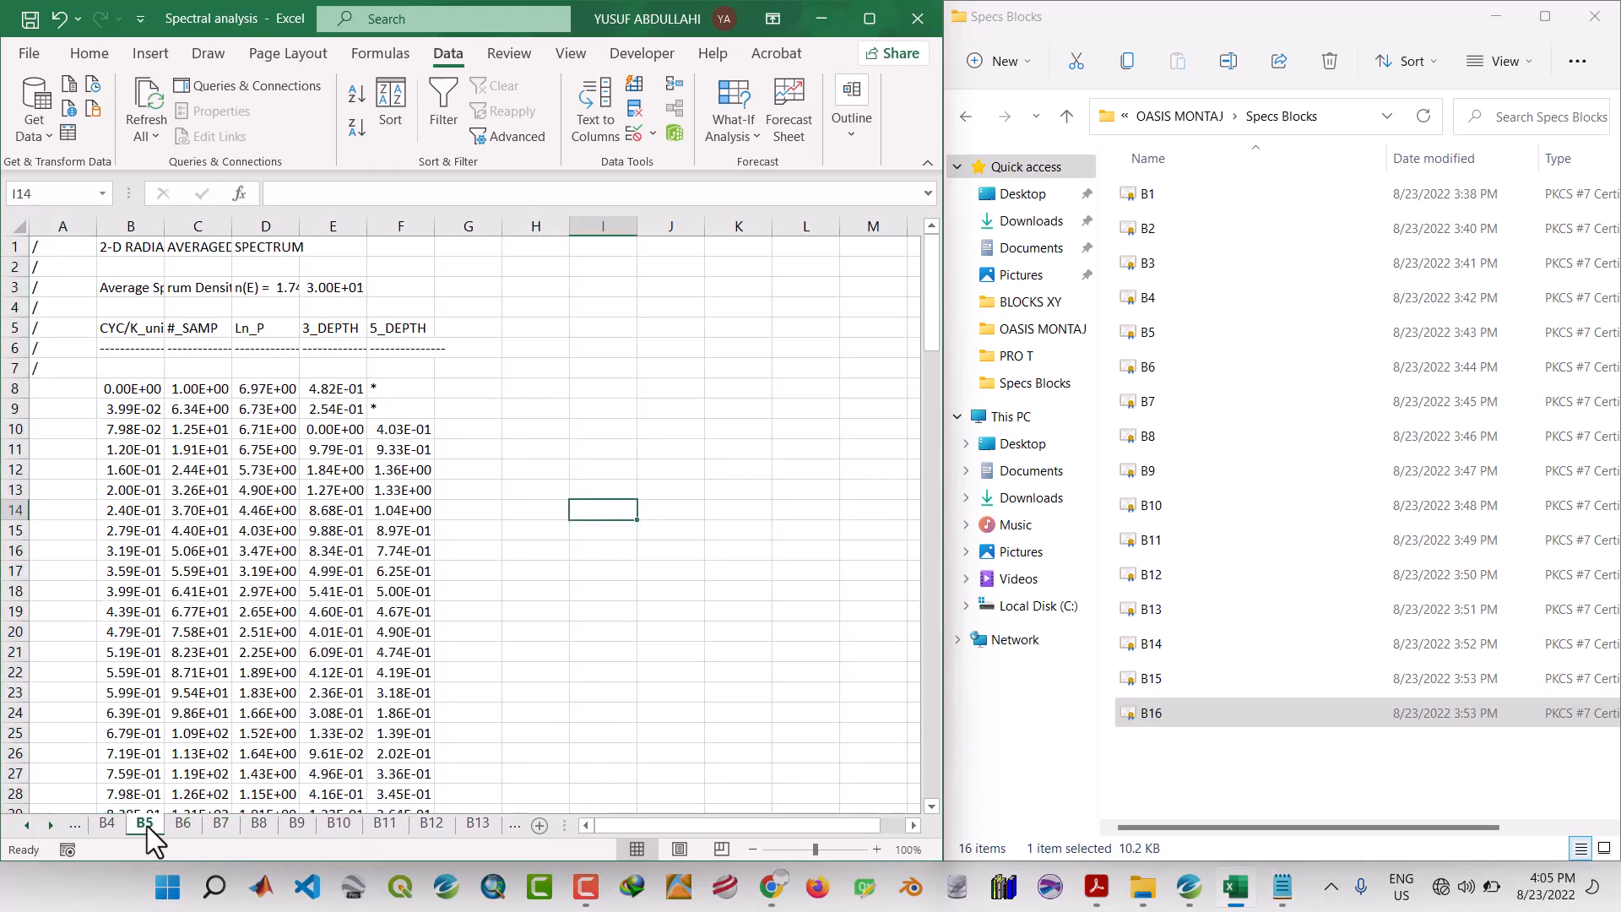
left_click(106, 825)
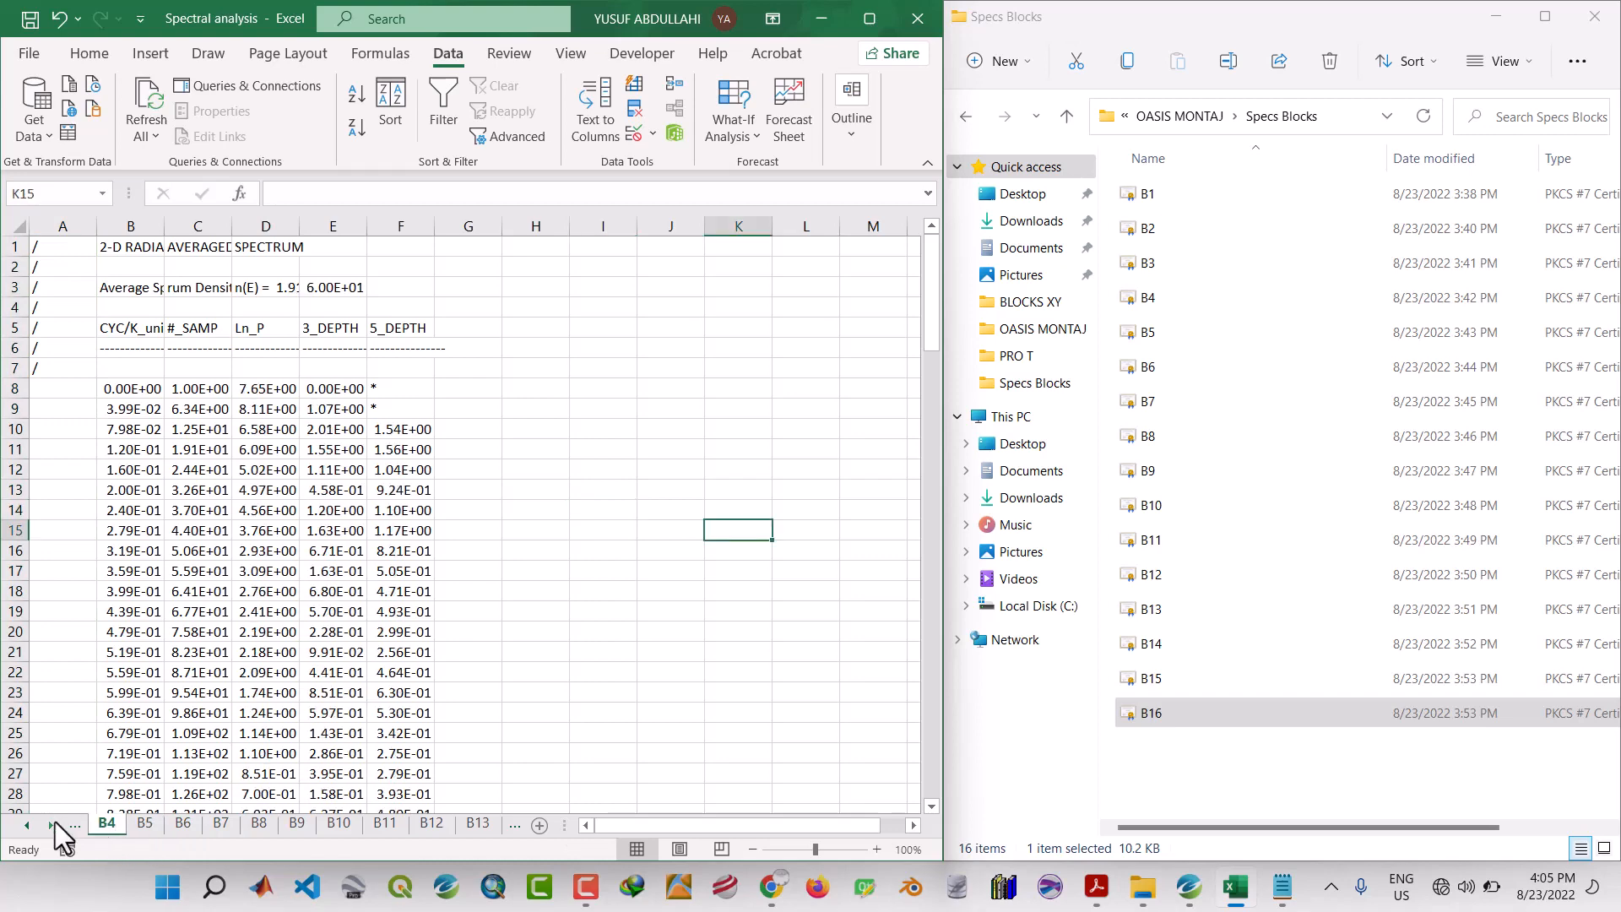
left_click(31, 825)
left_click(106, 825)
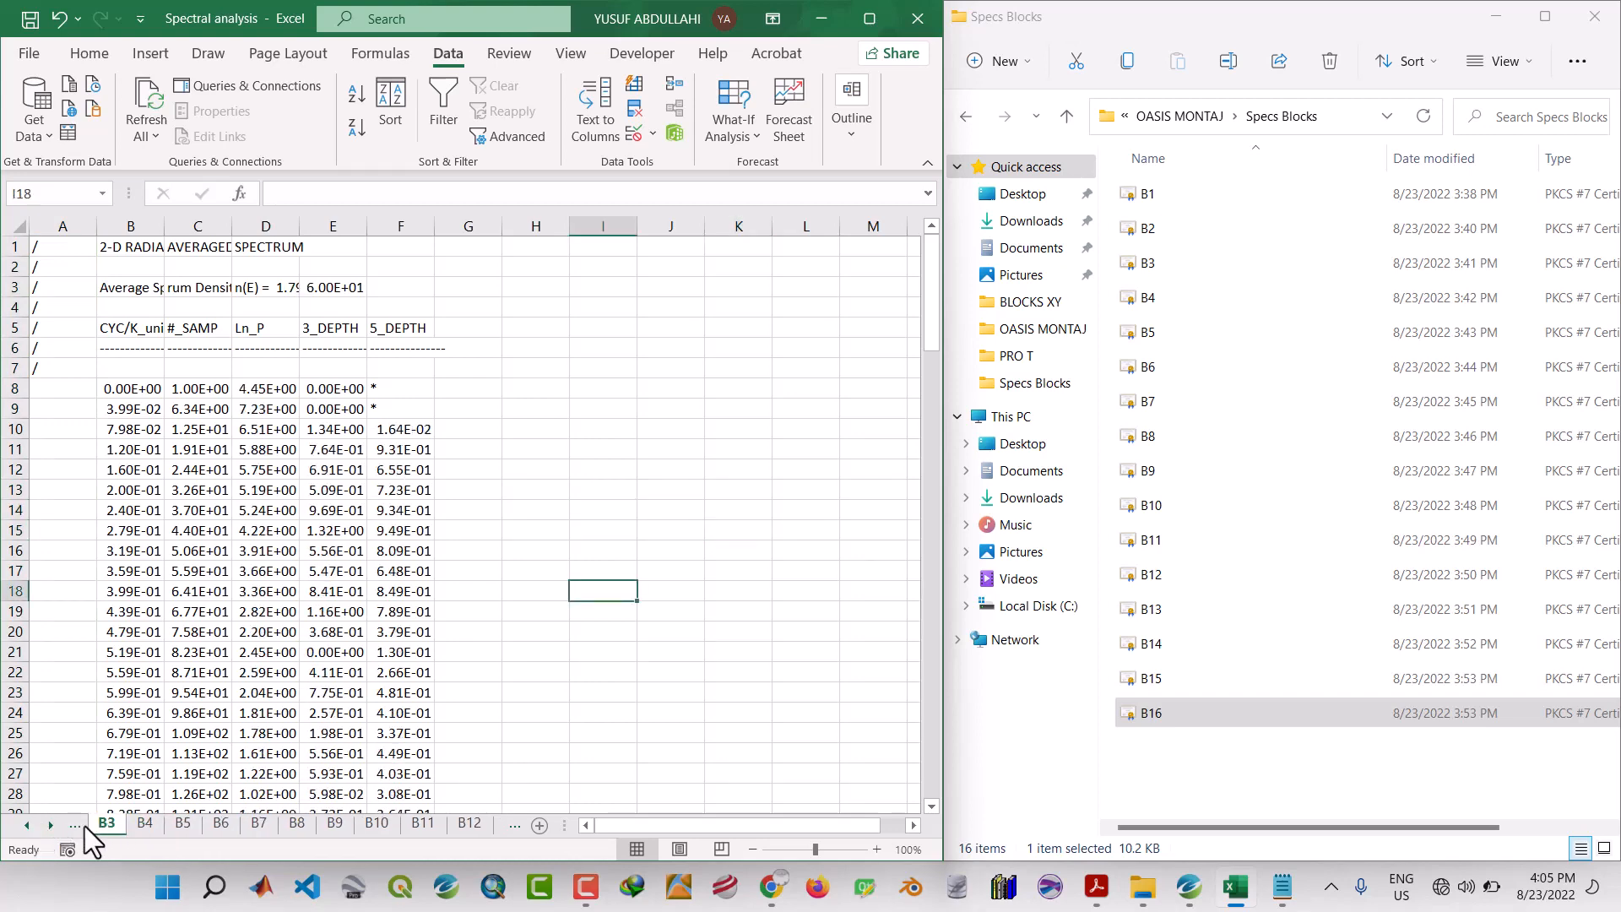
left_click(28, 824)
left_click(116, 832)
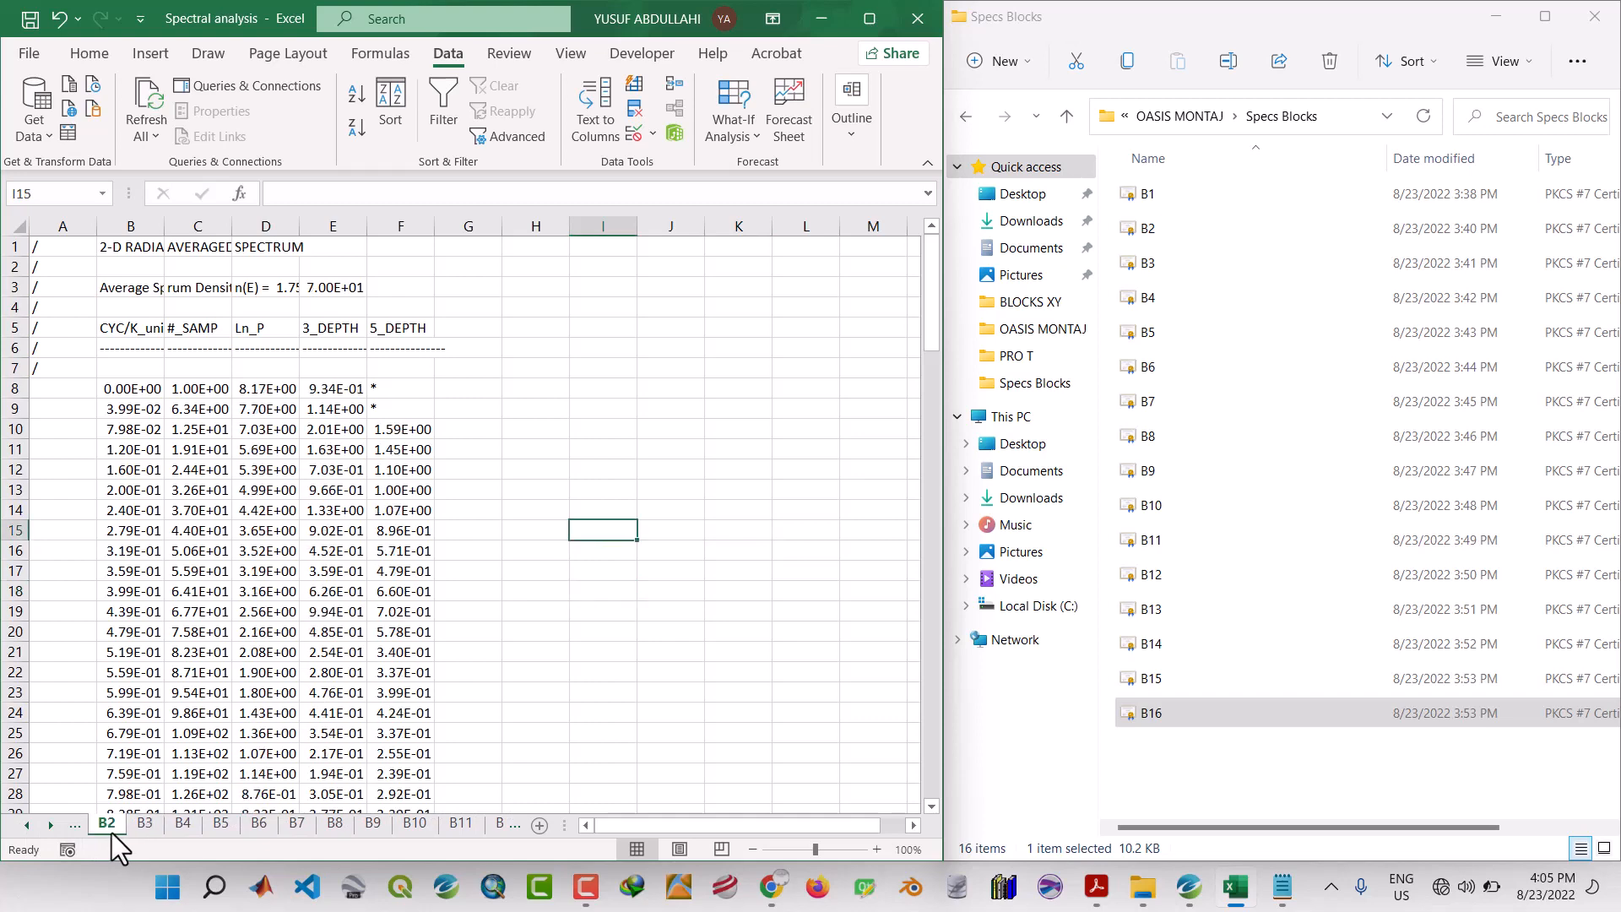
left_click(30, 824)
left_click(108, 828)
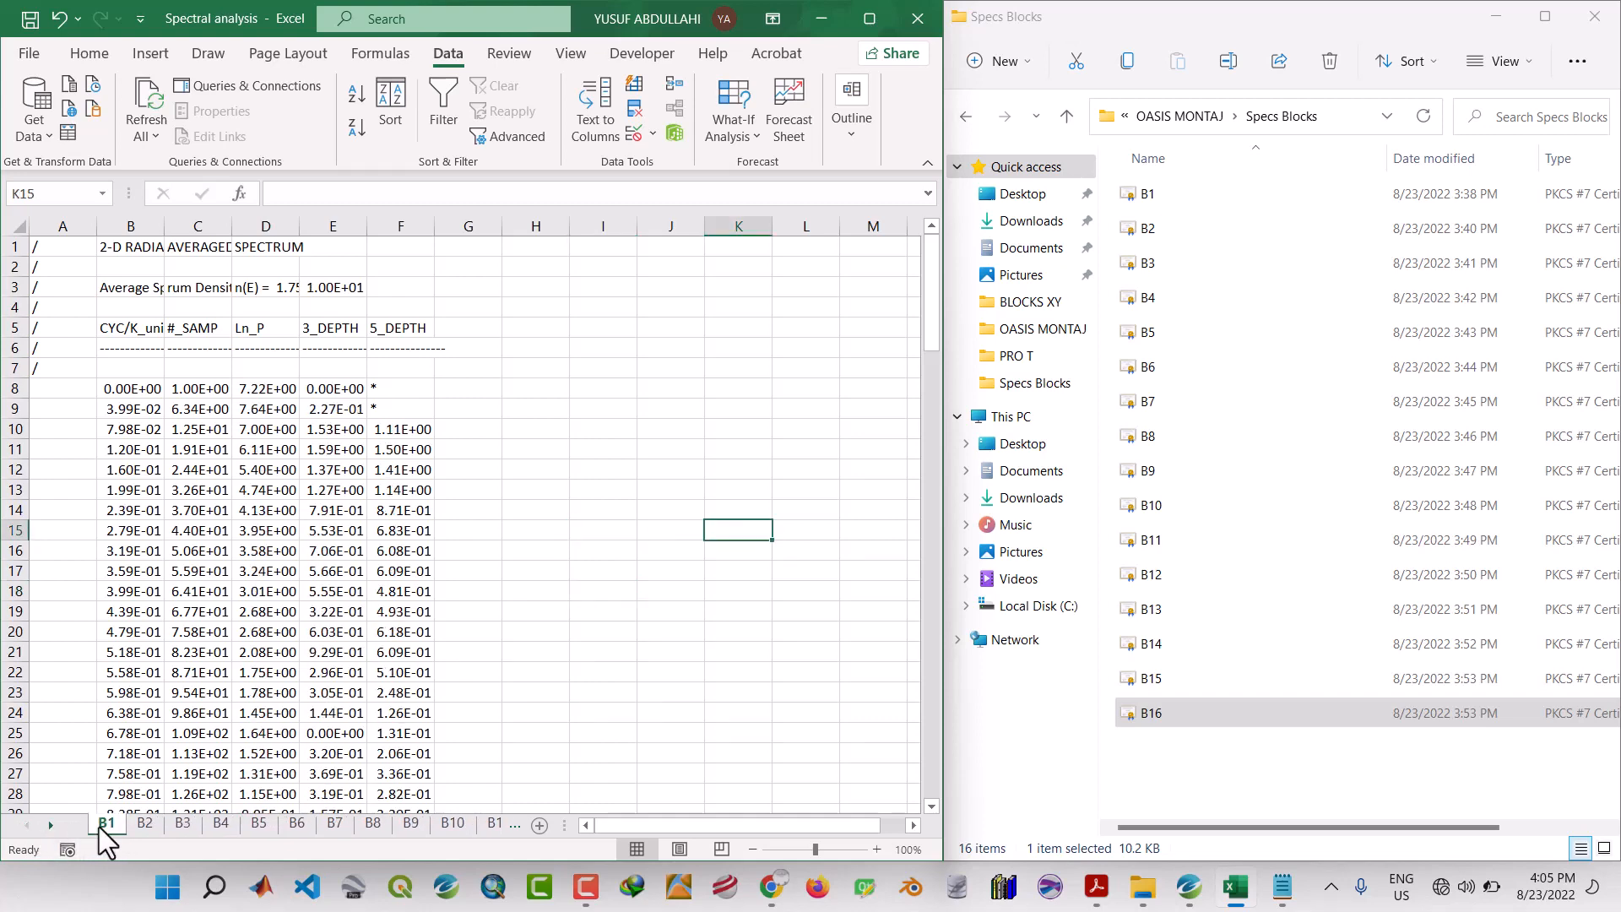
Look through the lower rows of the spectrum data in worksheet B1.
left_click(590, 492)
scroll(459, 529, "down", 14)
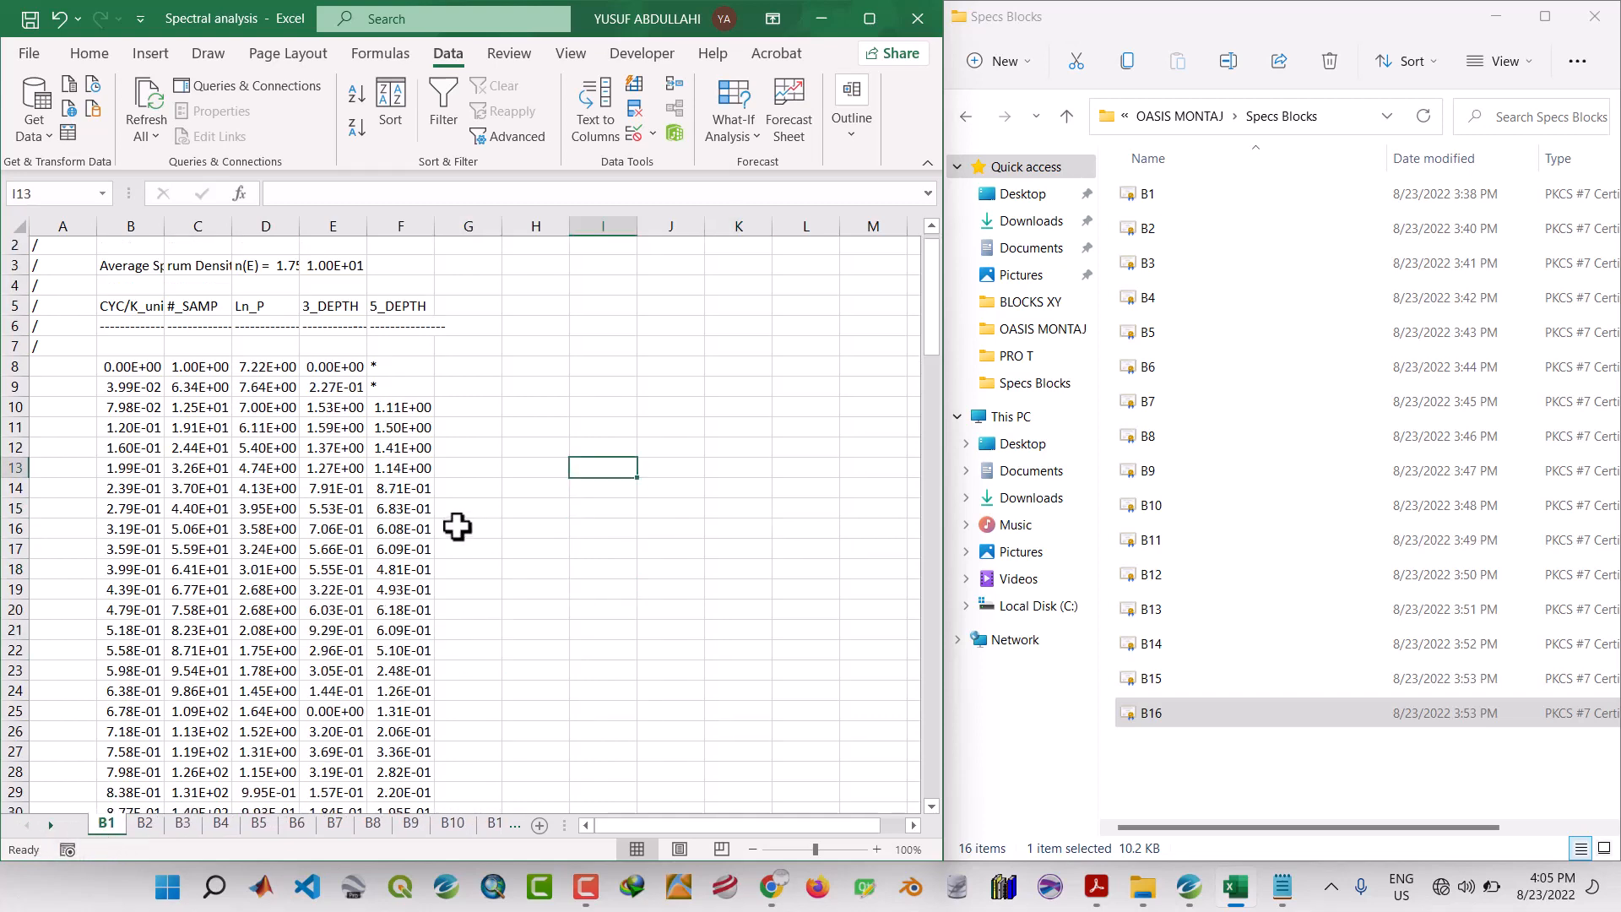
scroll(454, 529, "down", 14)
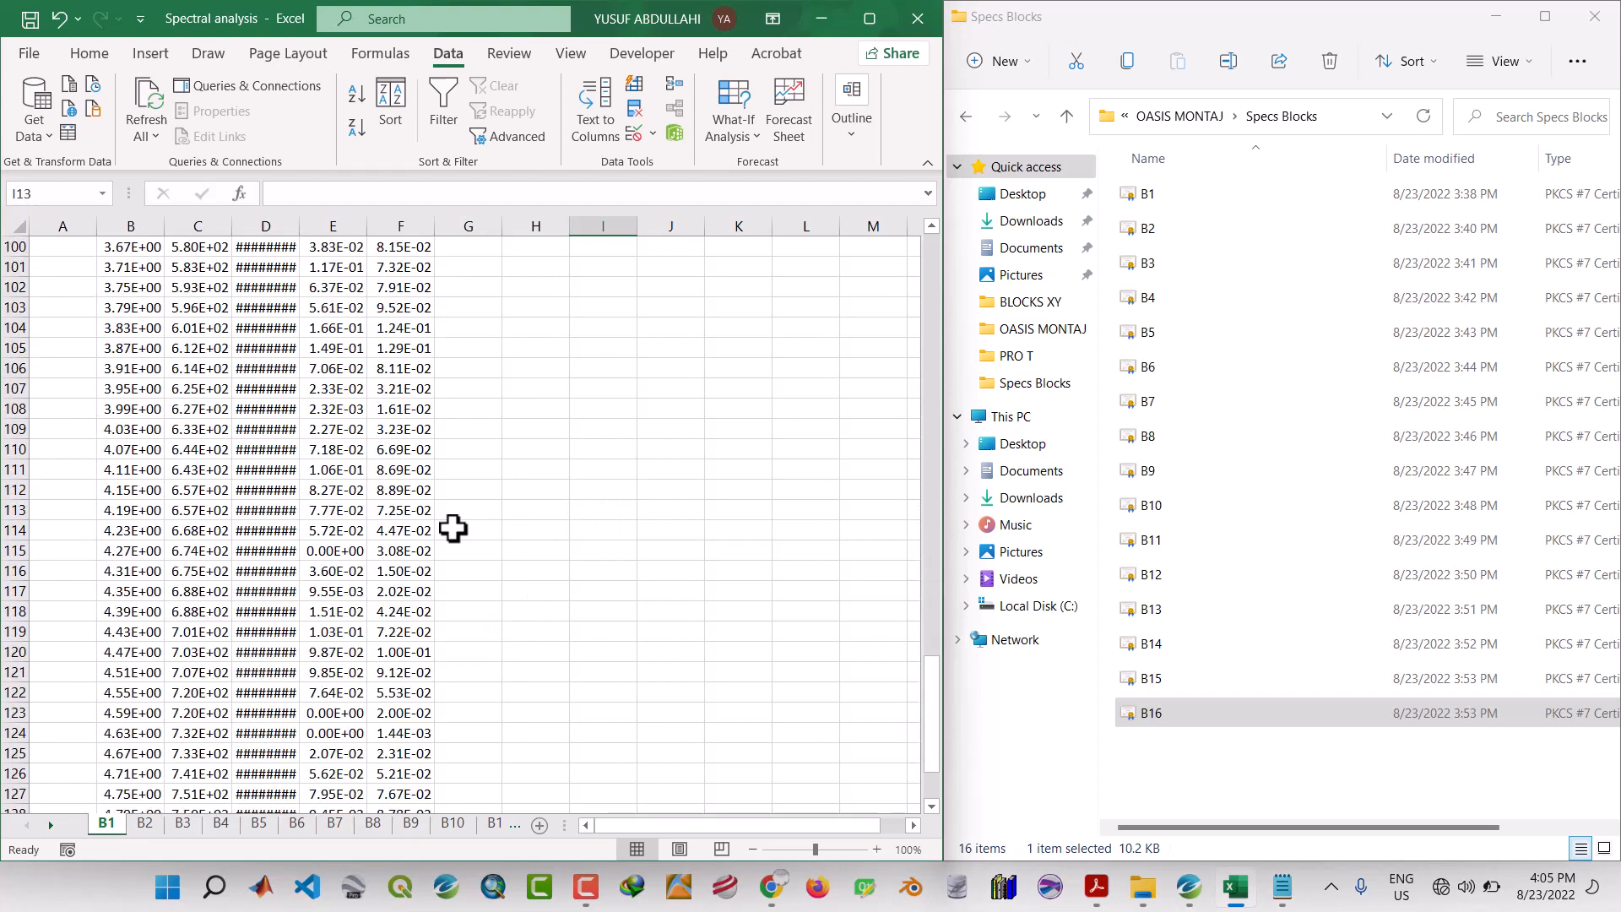
scroll(453, 529, "up", 6)
Close the Specs Blocks folder window and all open Notepad windows.
left_click(1598, 15)
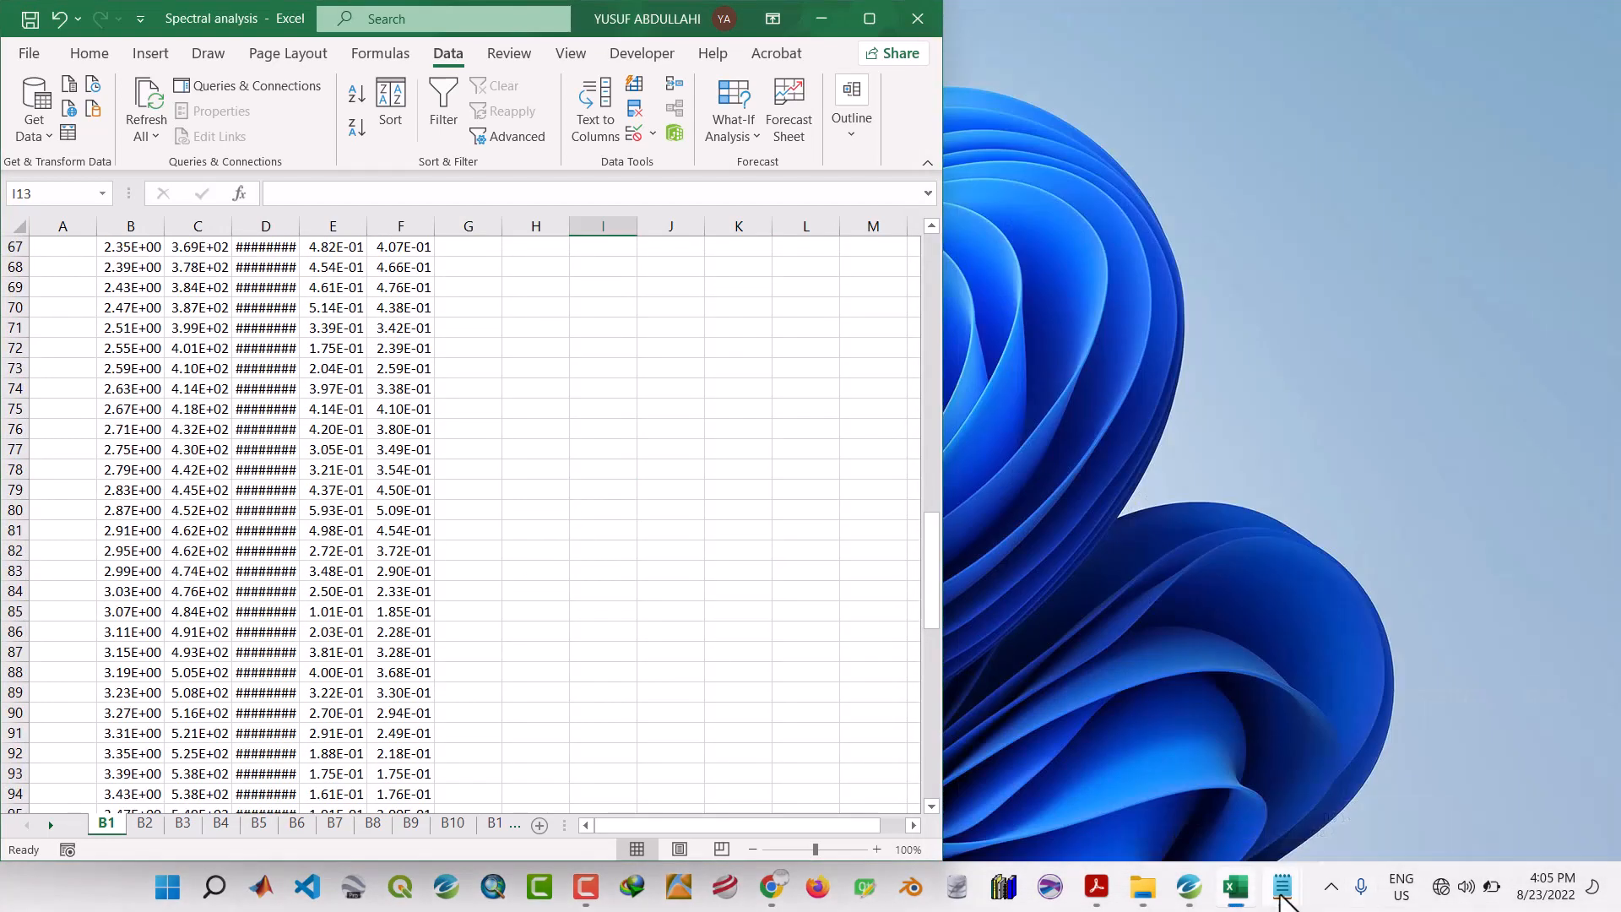
right_click(1280, 894)
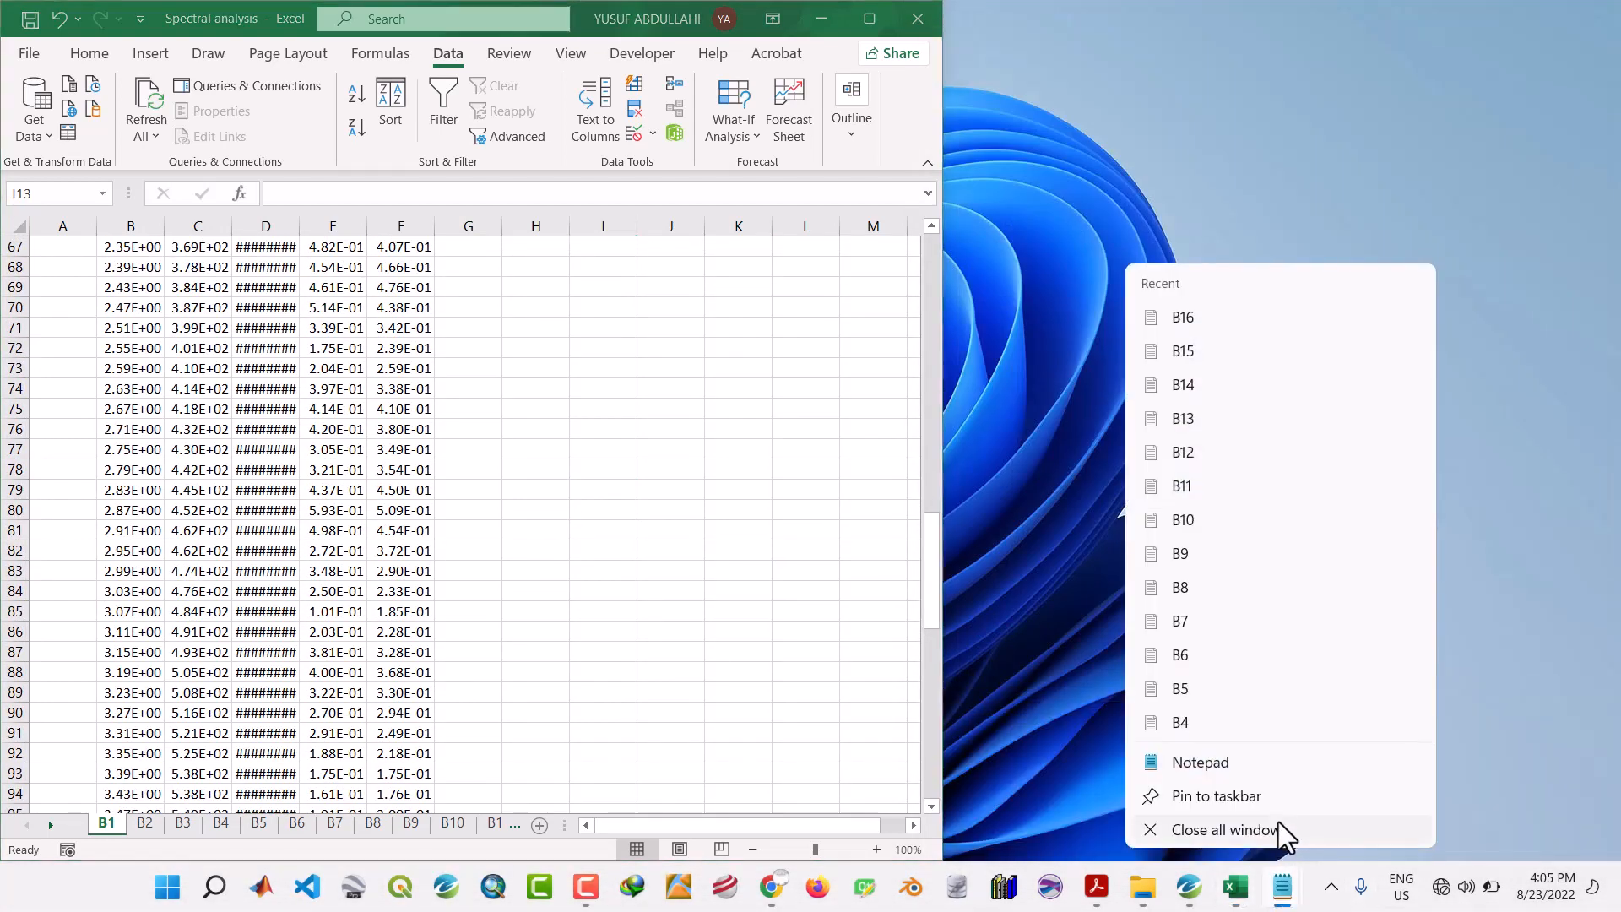
left_click(1279, 823)
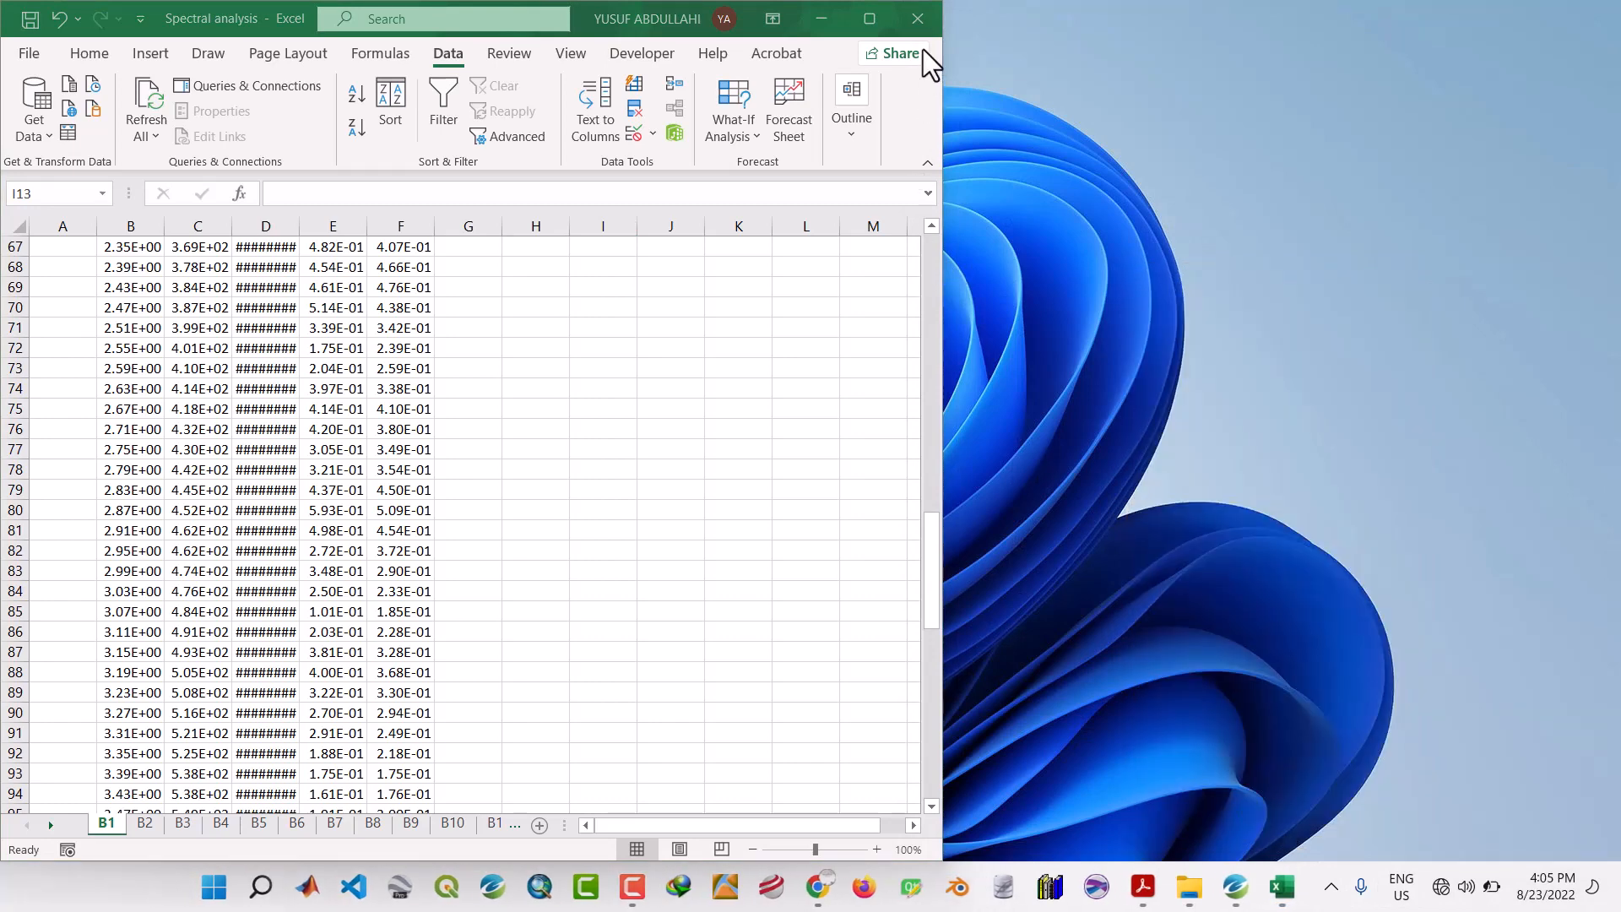
Maximize the Spectral analysis workbook window and close all Oasis montaj (omcore) windows.
left_click(869, 19)
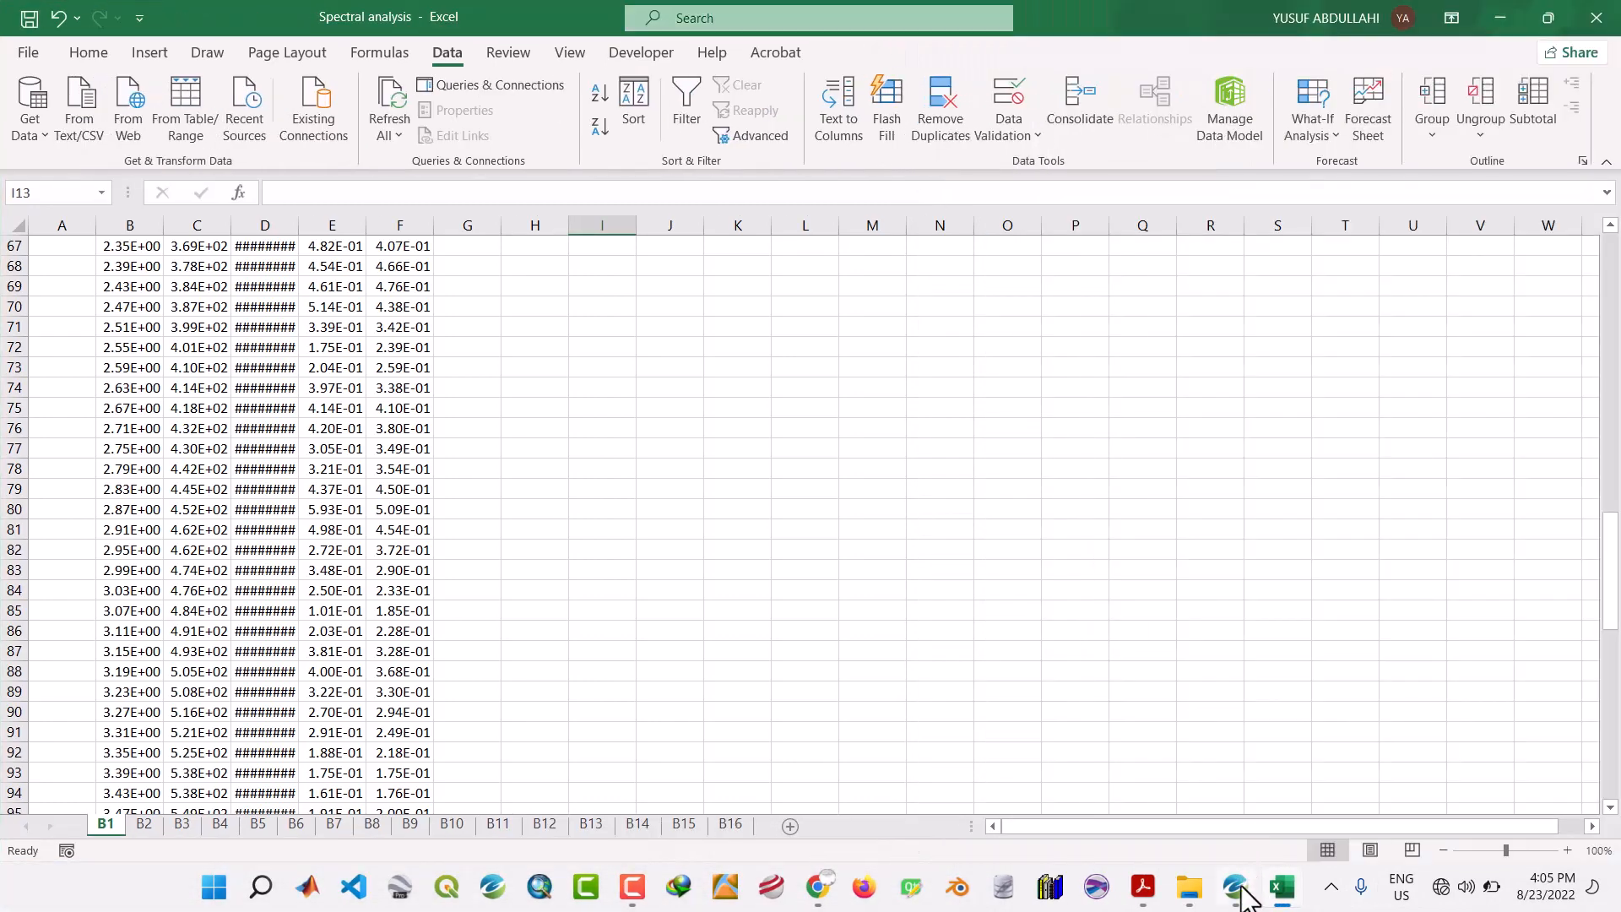
right_click(1235, 888)
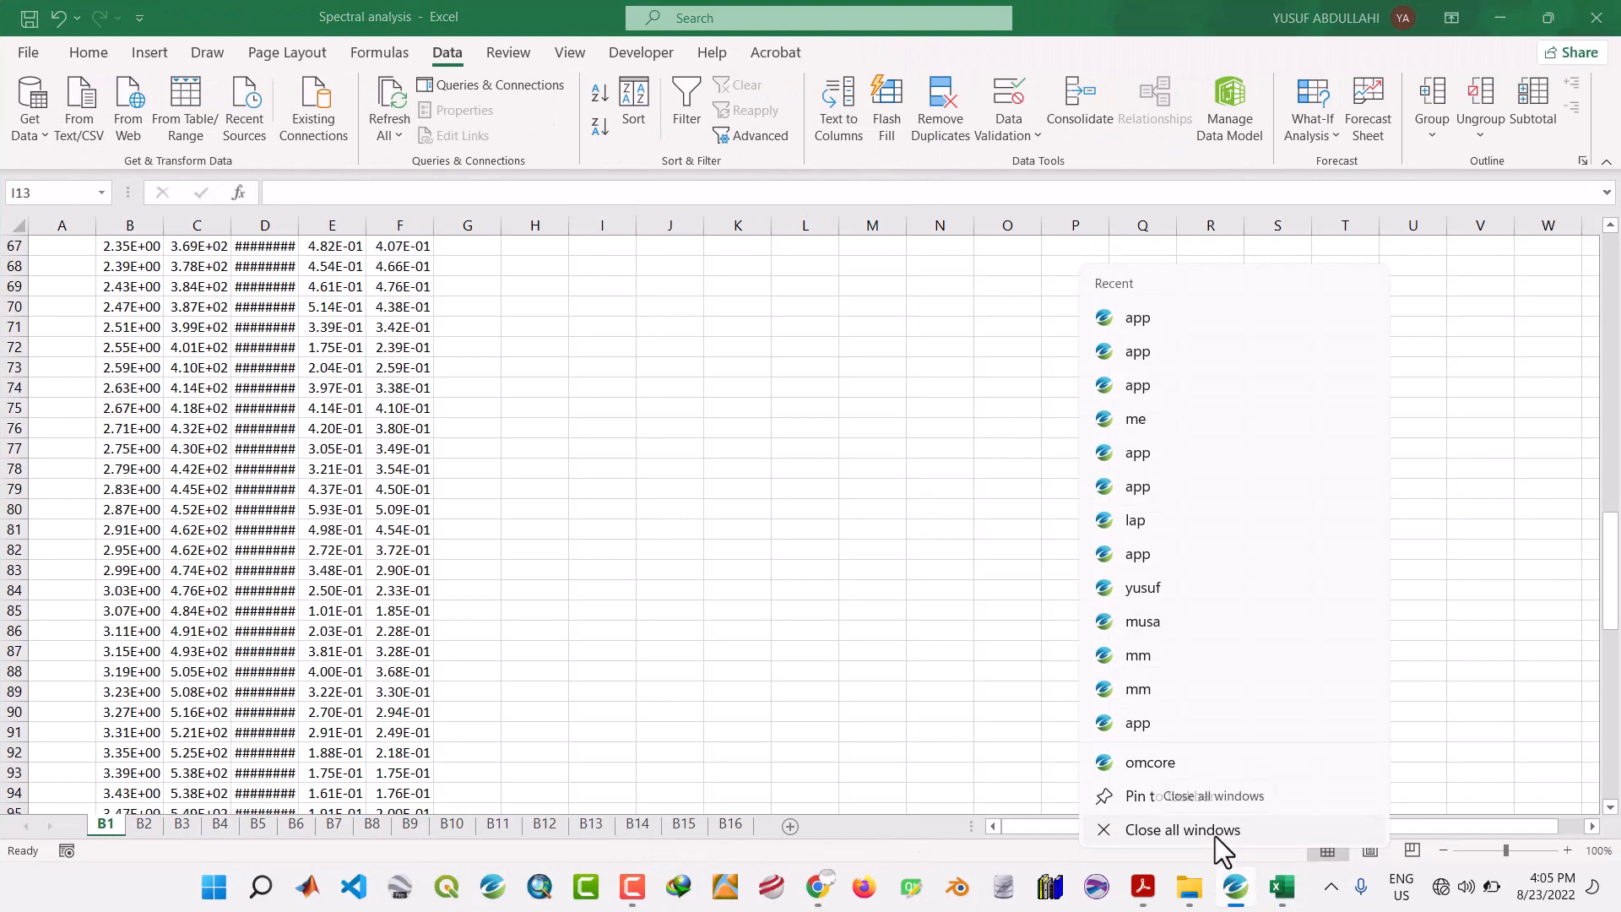
left_click(1223, 852)
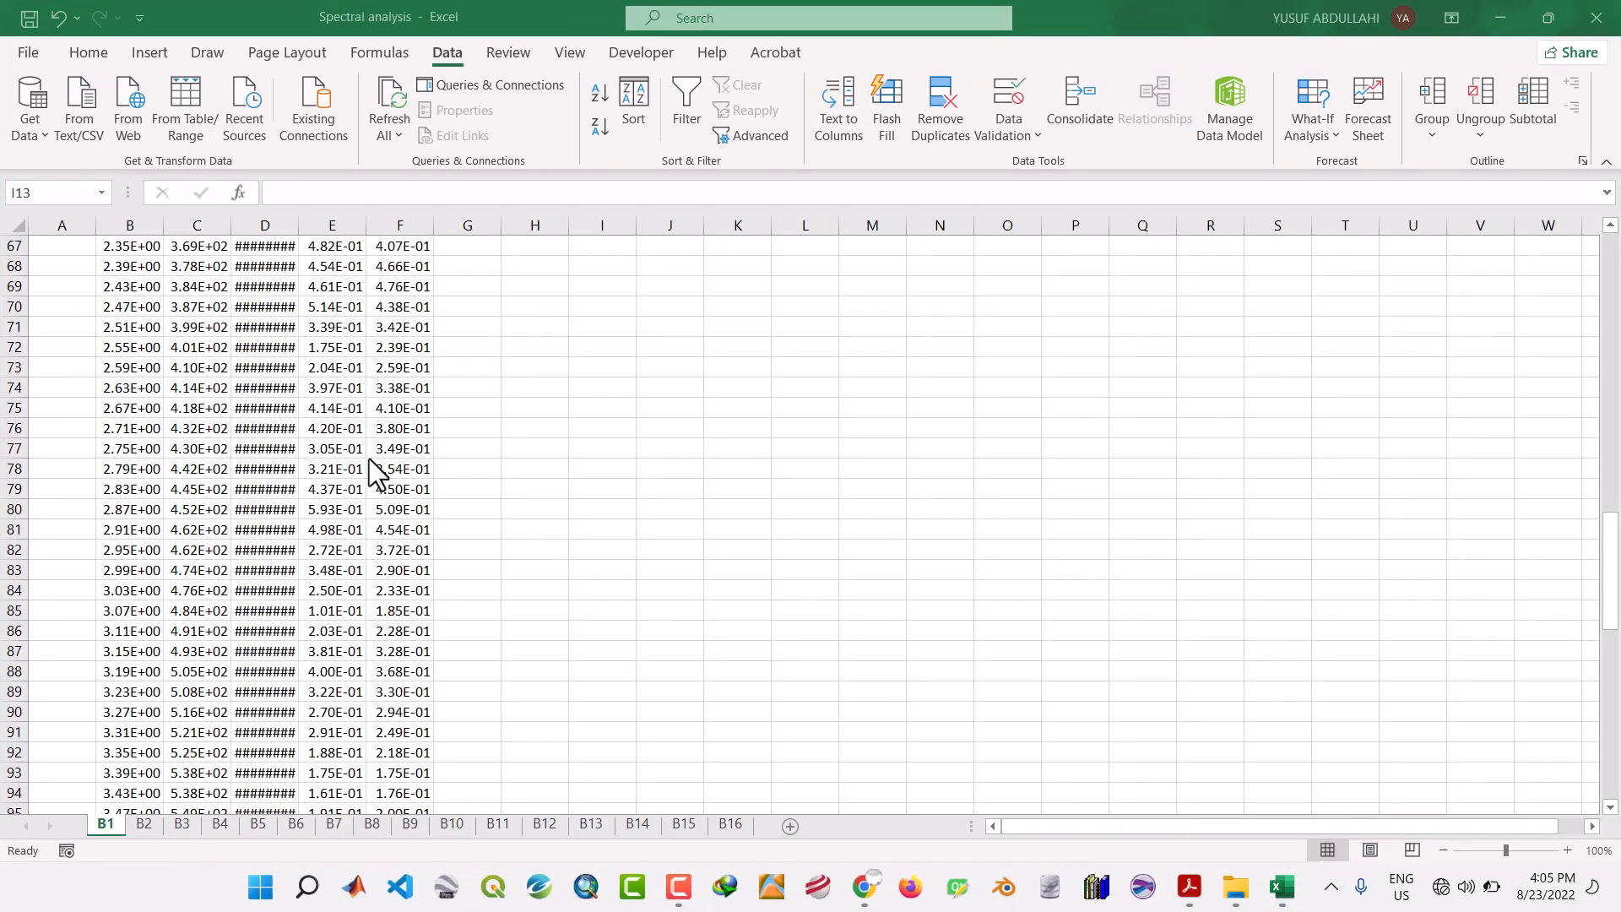
Examine worksheet B1's spectrum data, especially the CYC/K_unit and Ln_P columns.
scroll(266, 444, "up", 20)
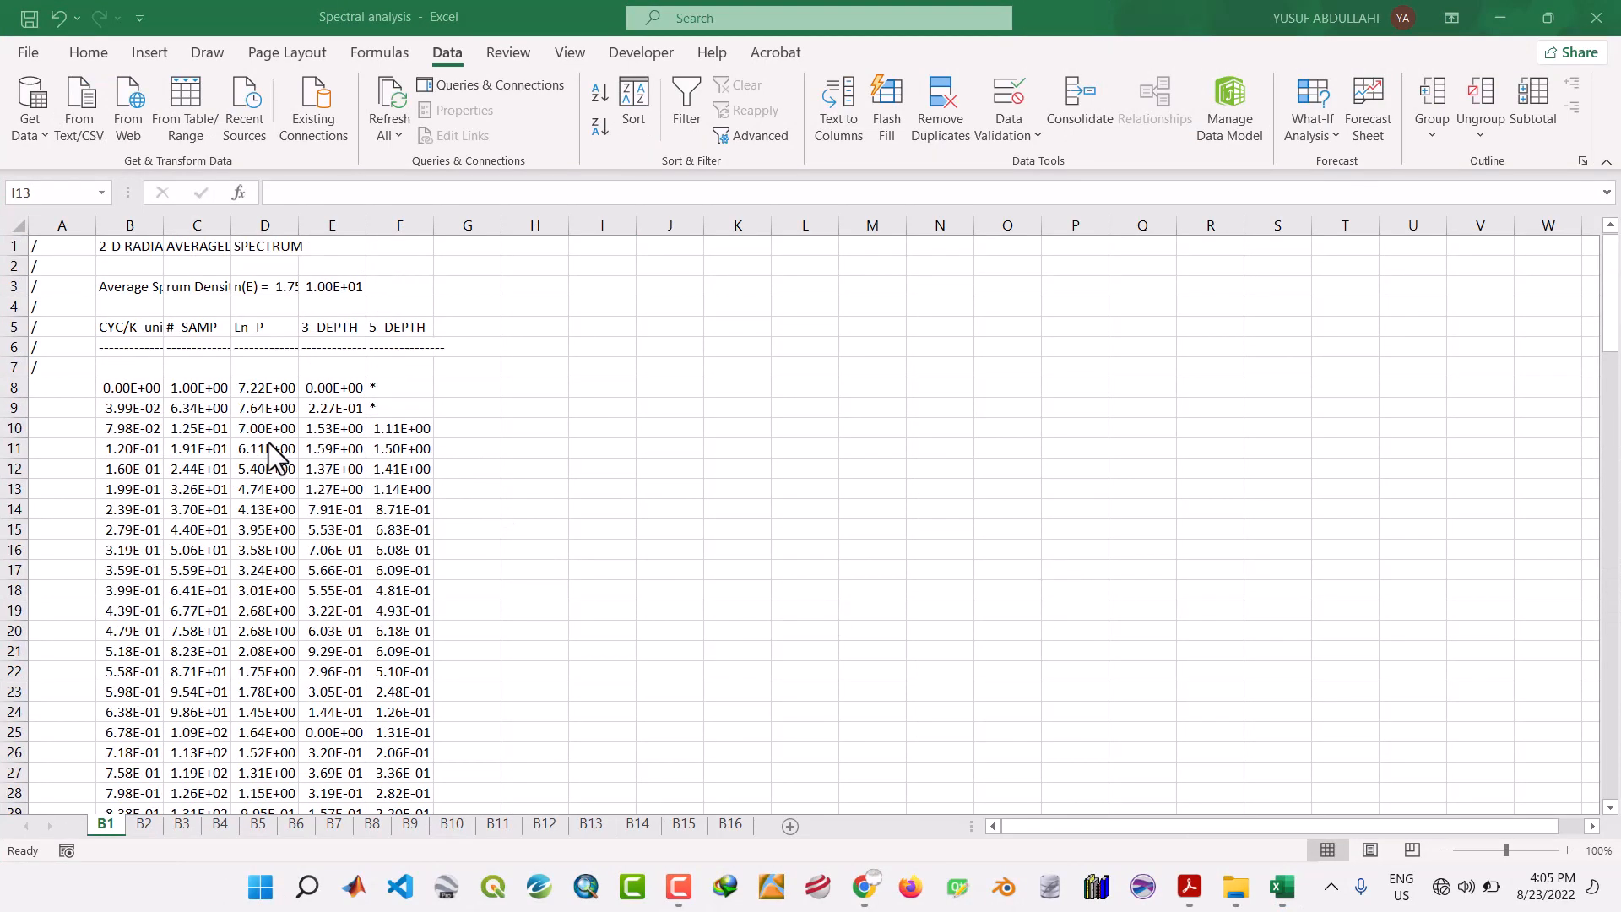
scroll(268, 445, "down", 10)
scroll(268, 445, "up", 10)
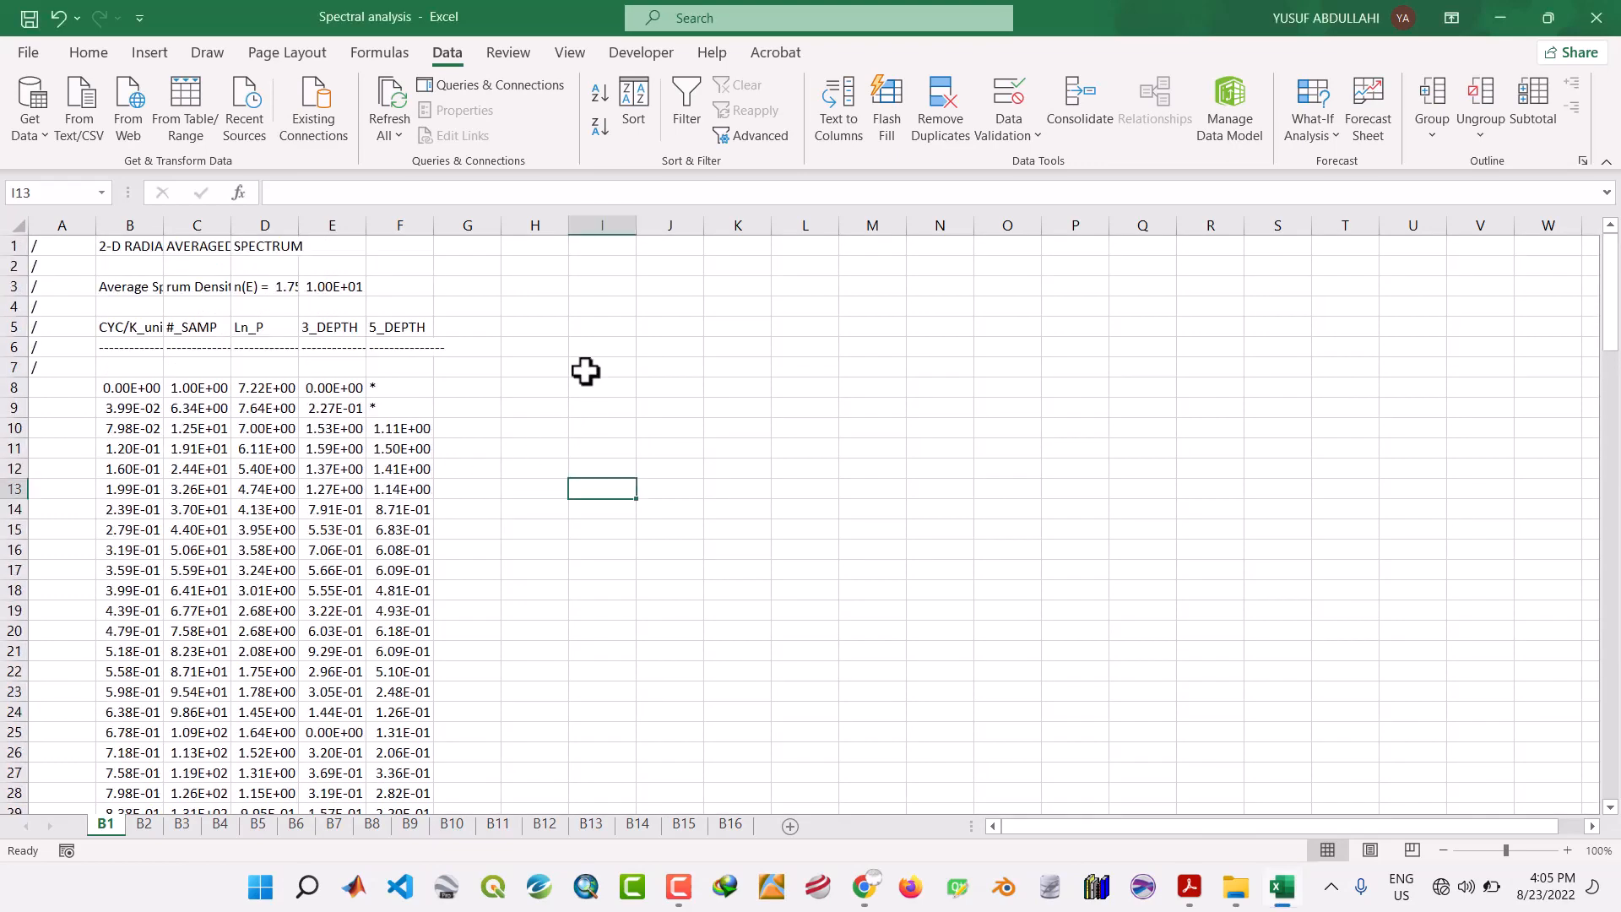
left_click(494, 535)
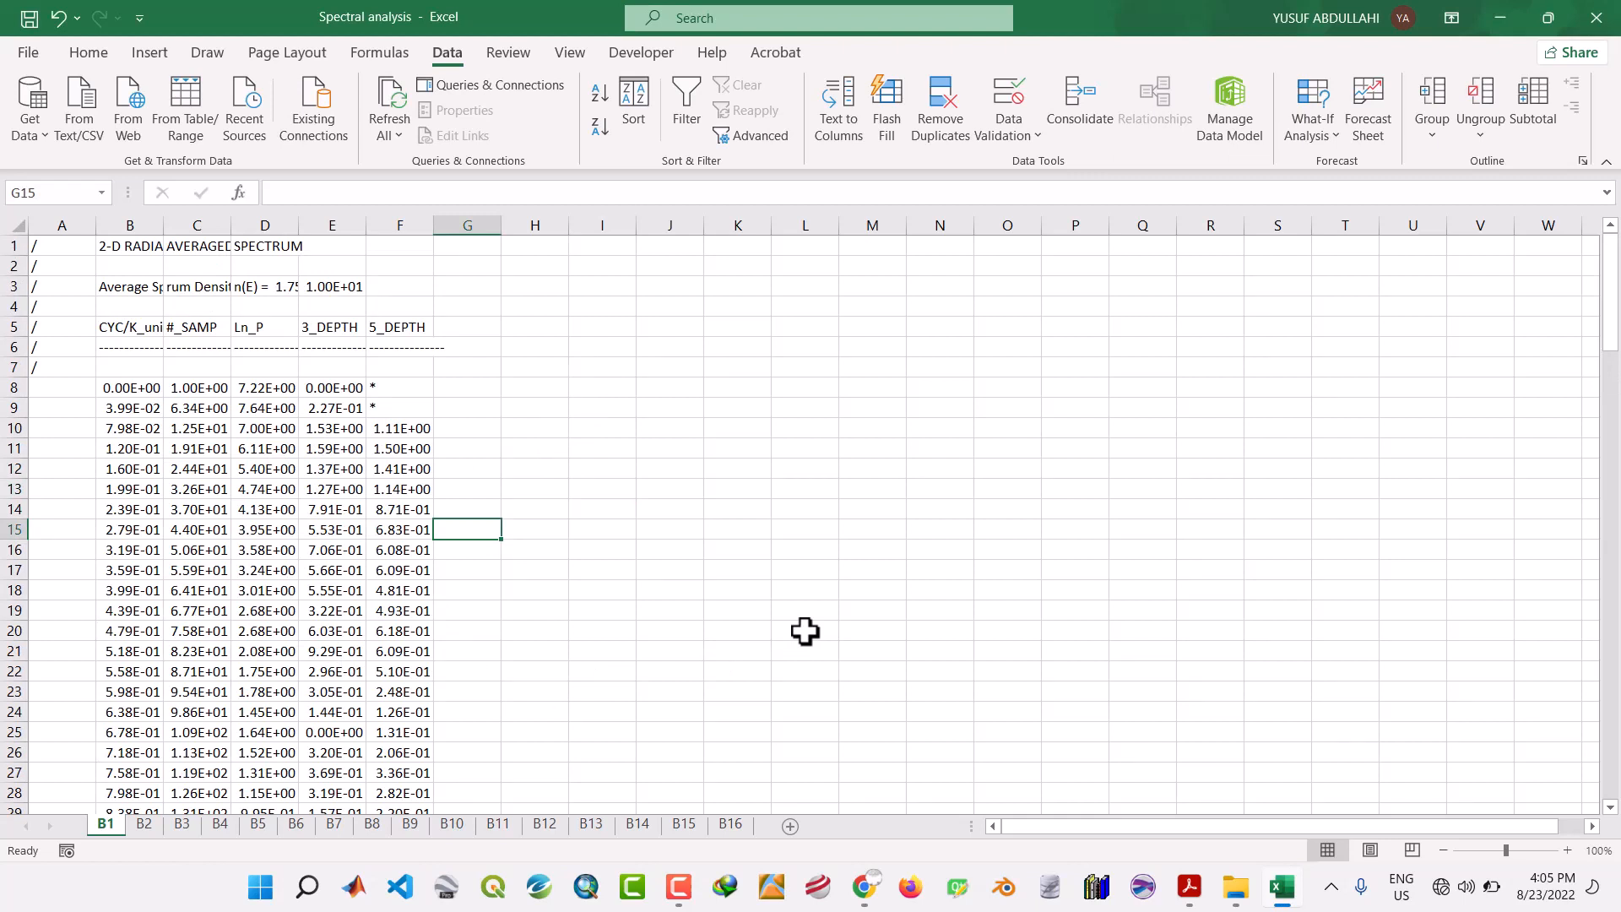
left_click(251, 326)
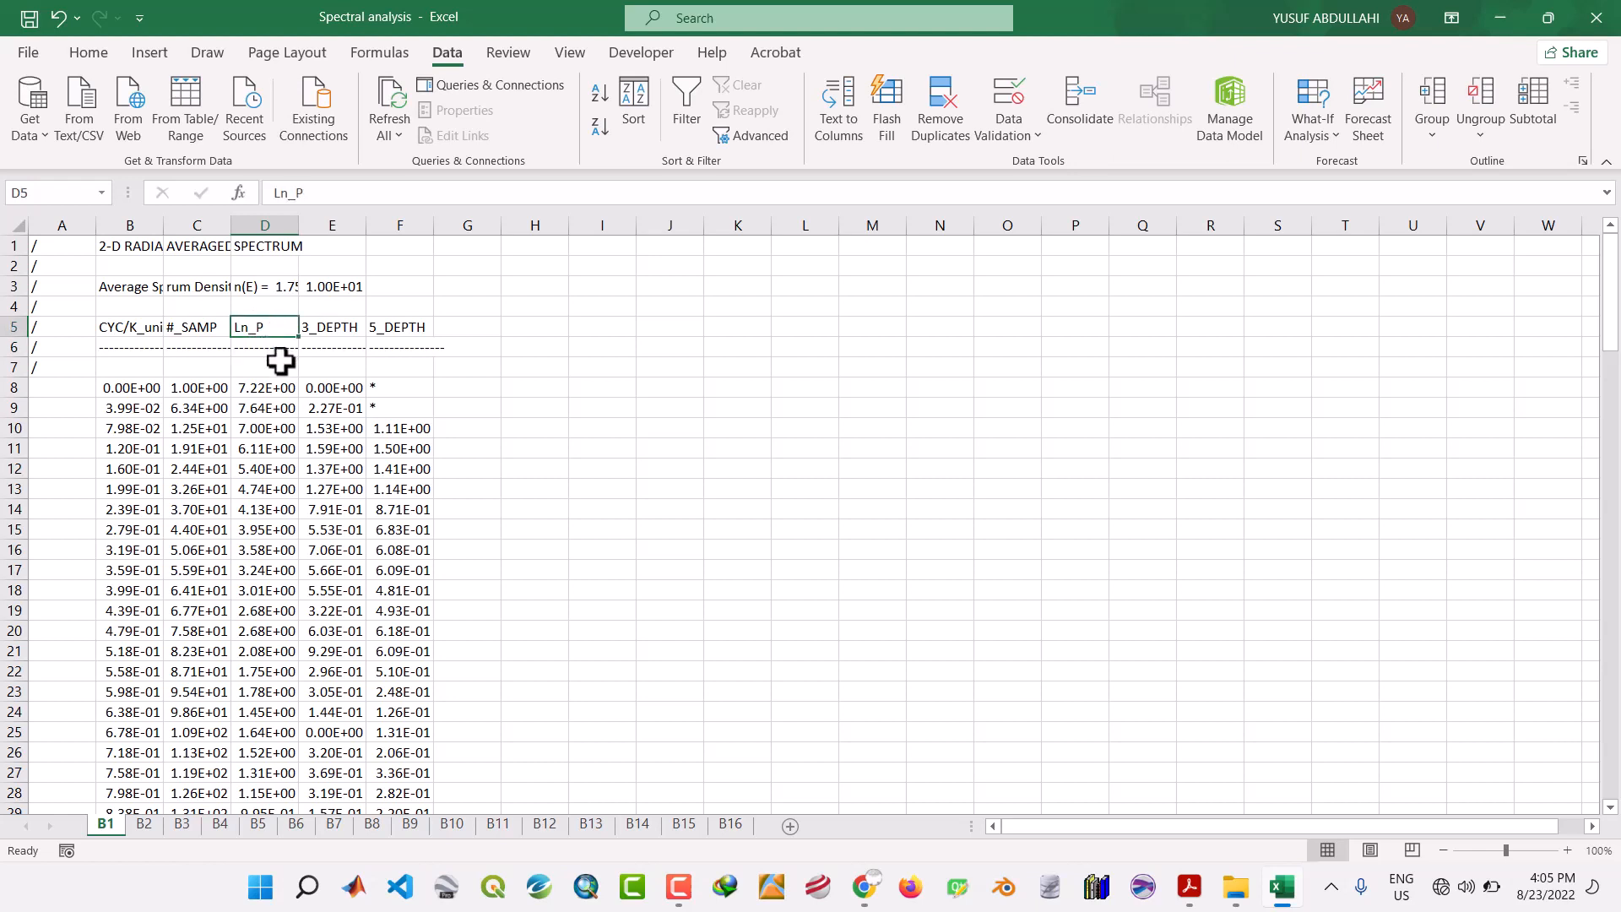
left_click(136, 309)
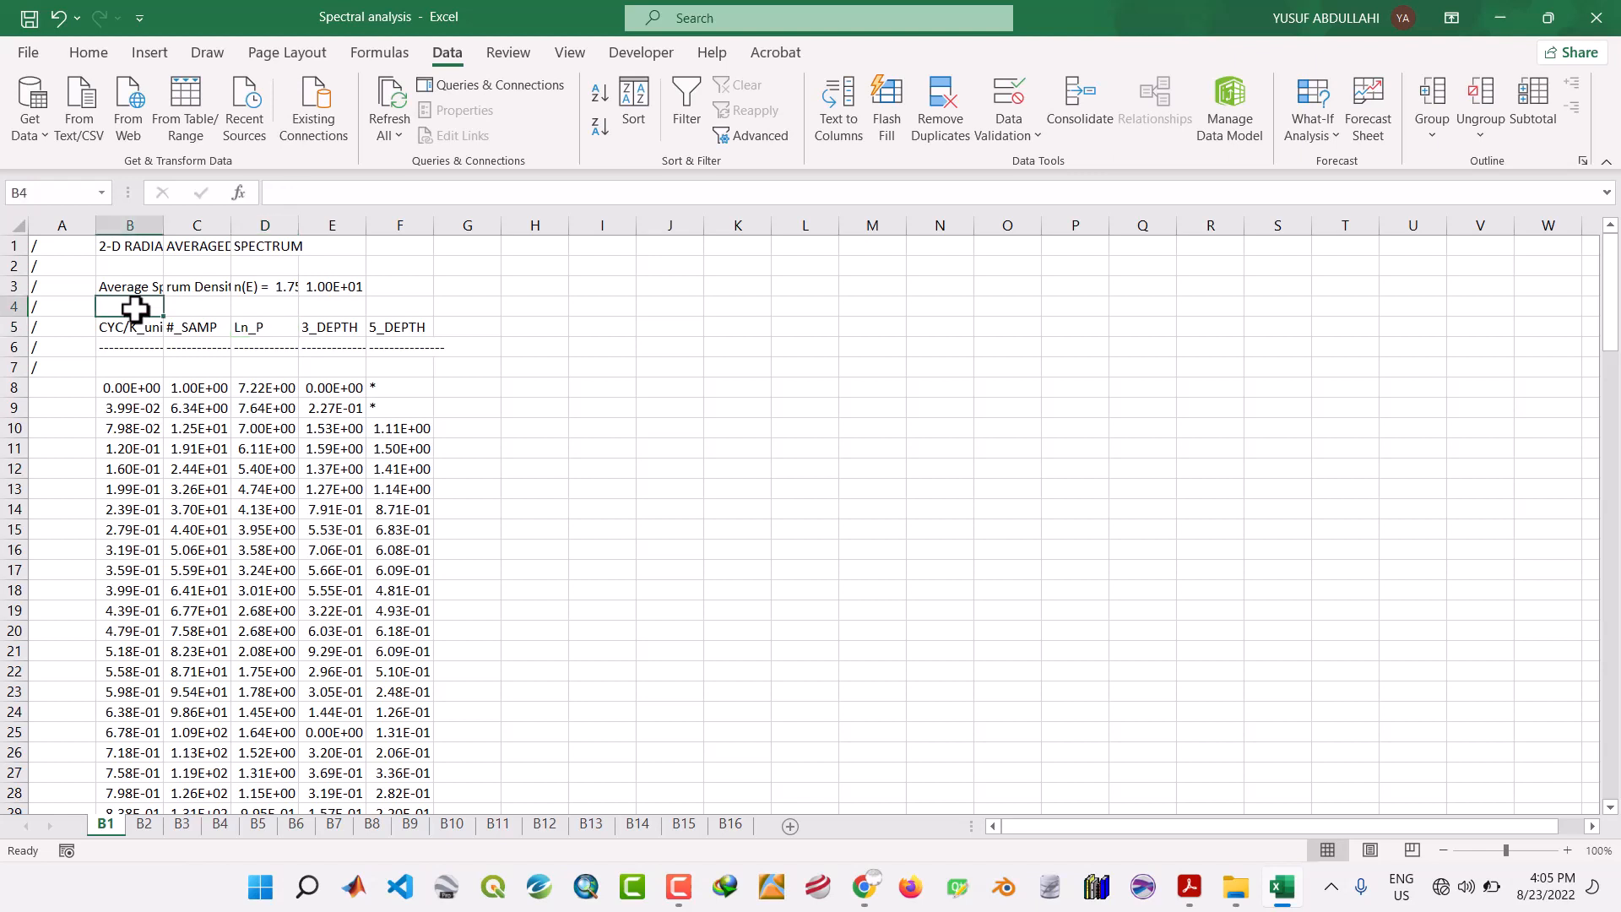
left_click(266, 309)
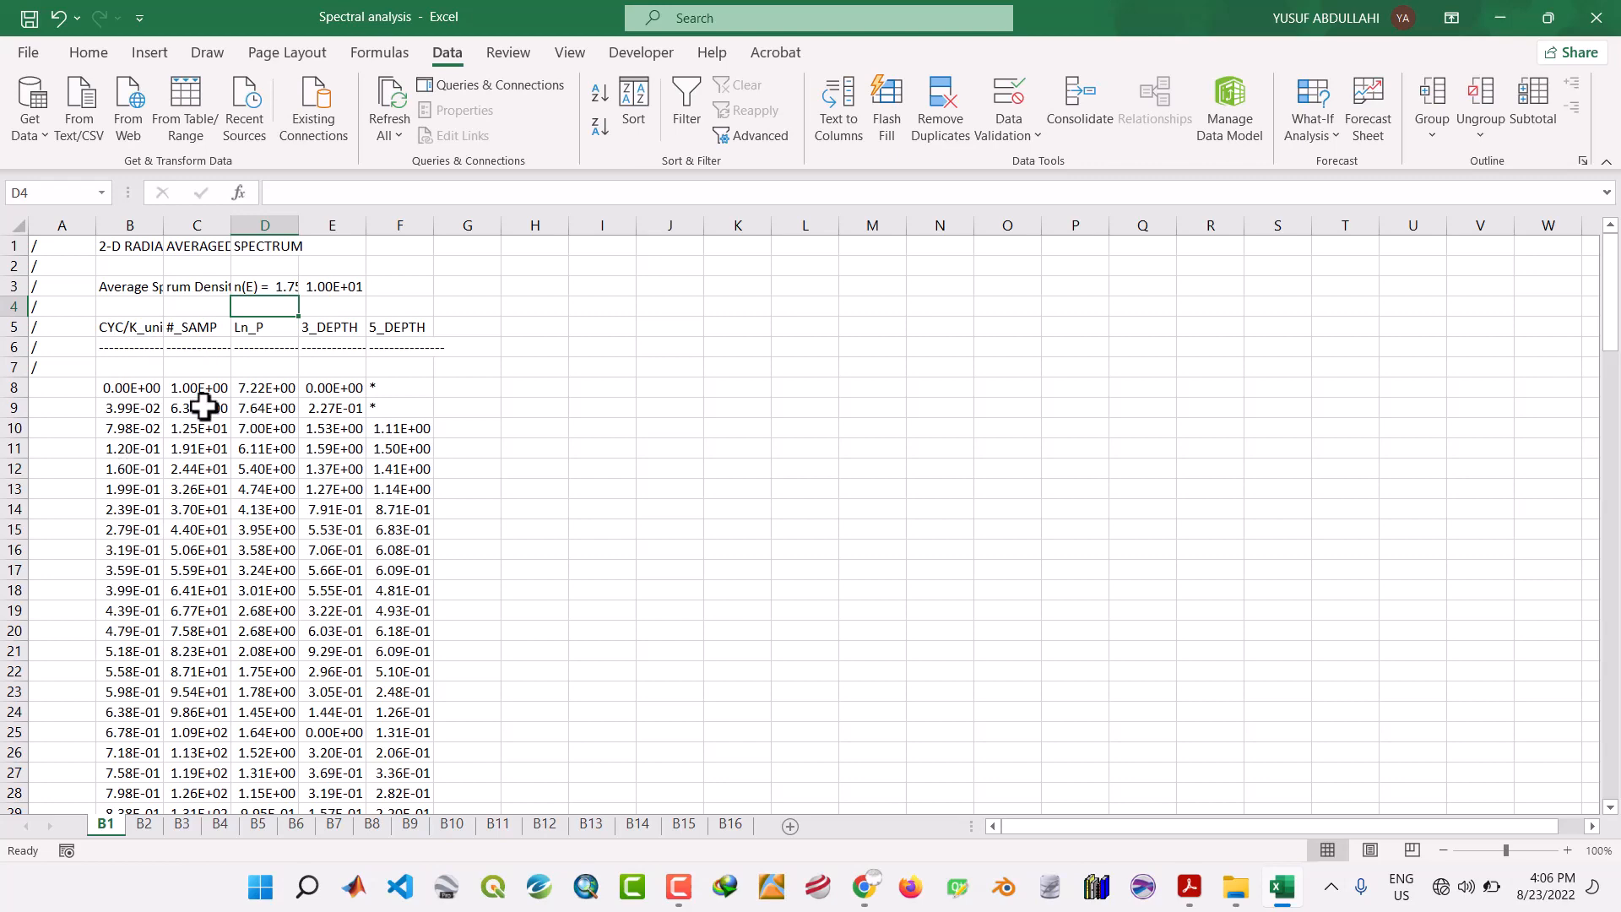
Switch to P1.pdf in Adobe Acrobat, view its title and abstract, and read the Curie point depth equations on page 6.
mouse_move(1183, 905)
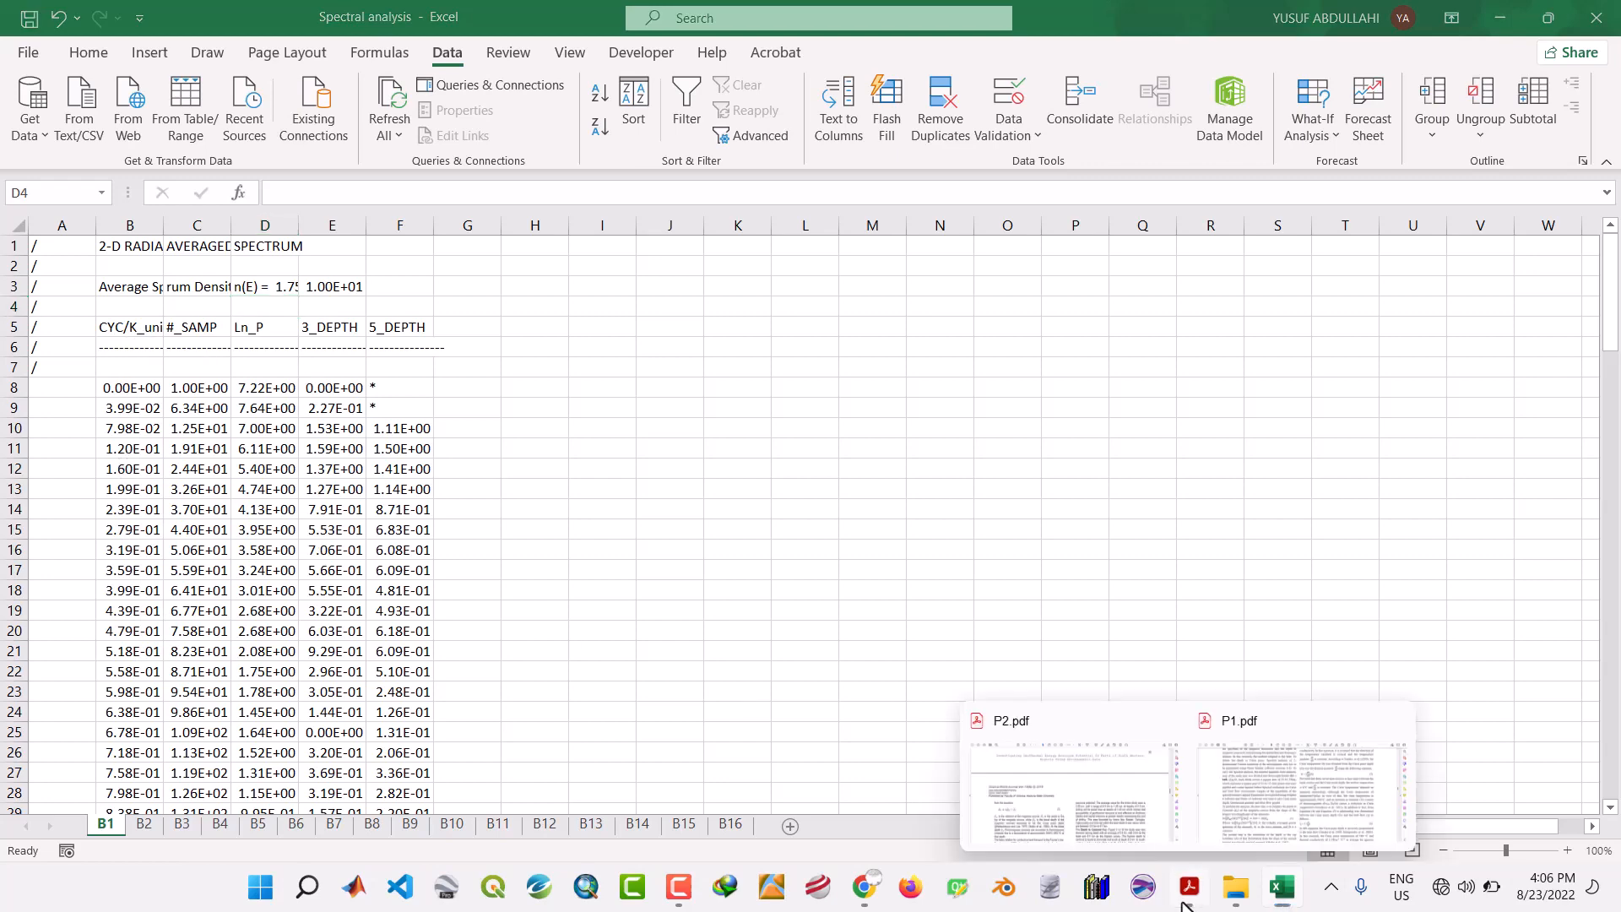
left_click(1279, 806)
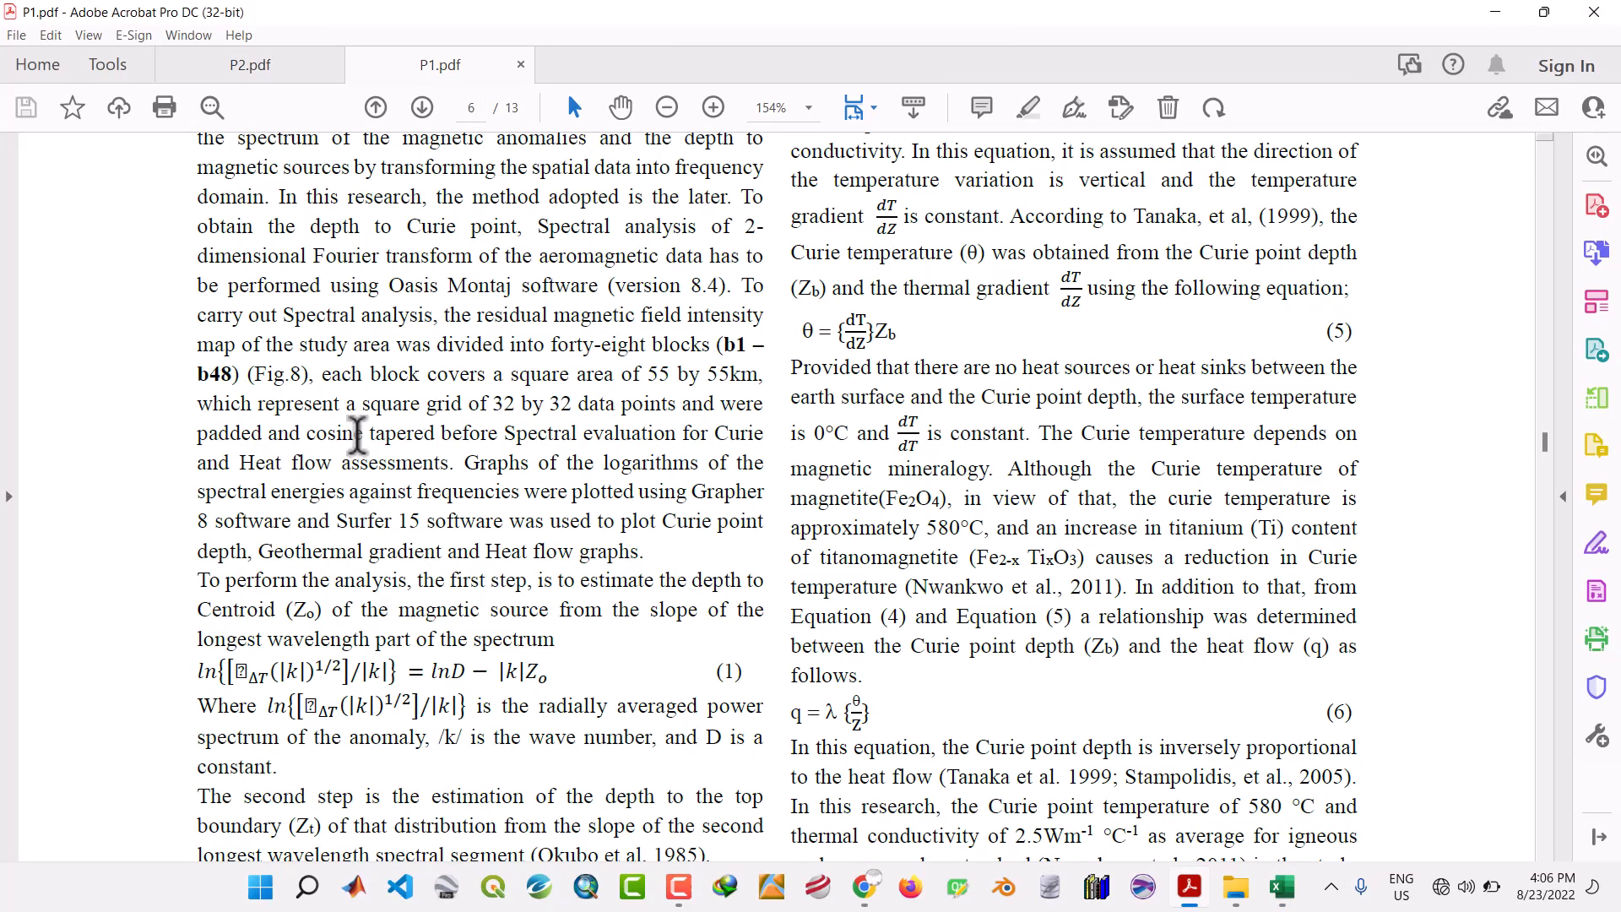
scroll(513, 414, "up", 5)
scroll(513, 426, "up", 4)
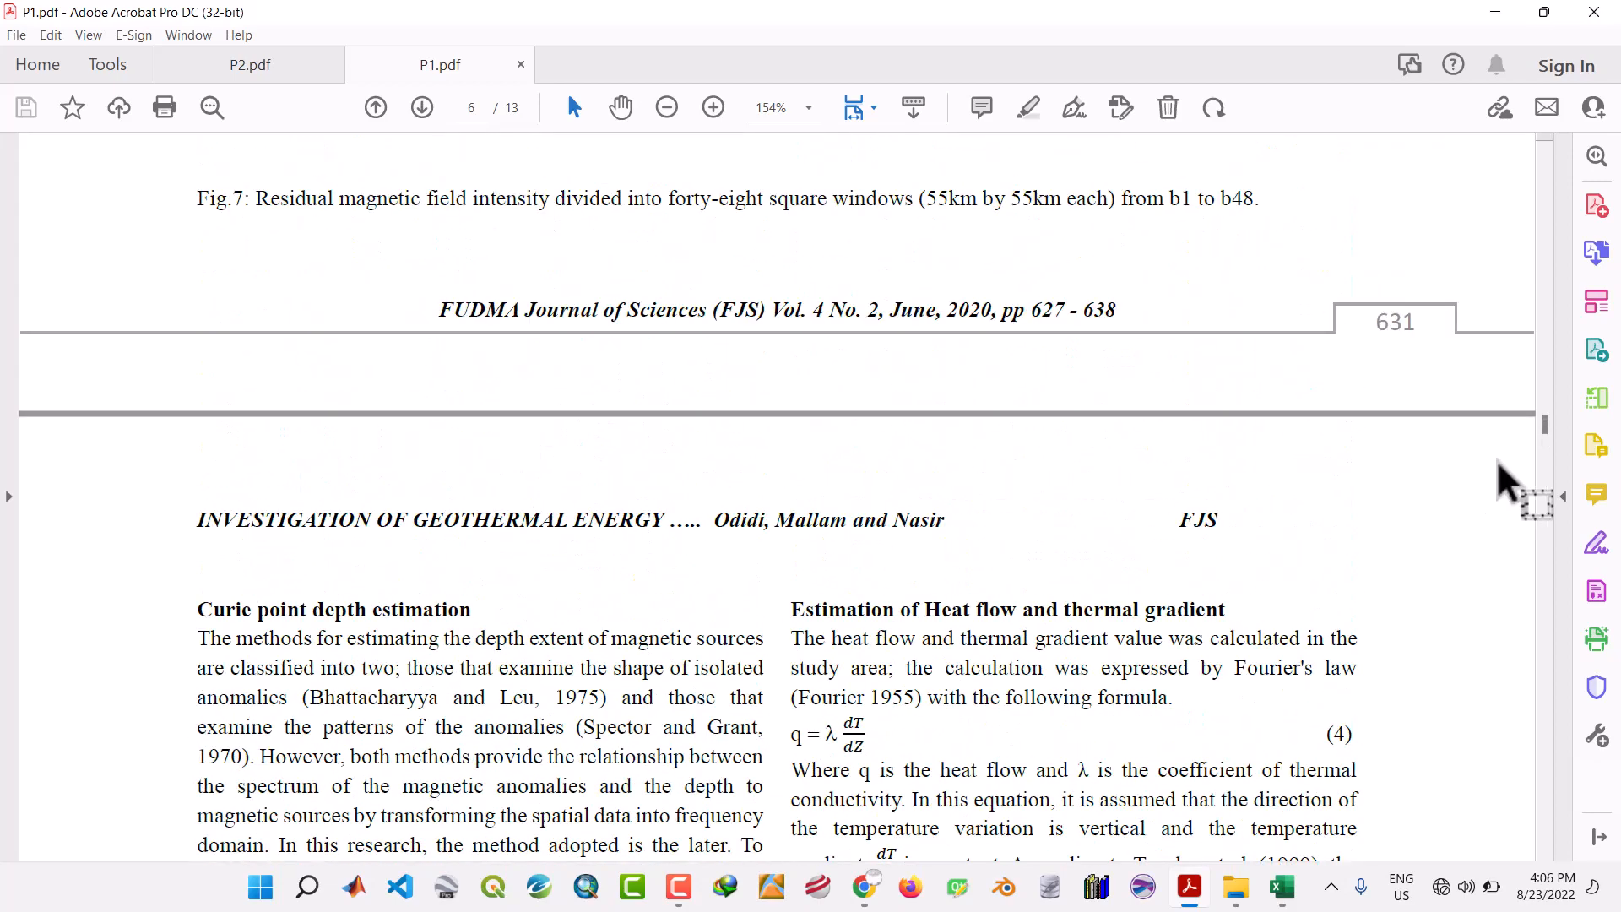
scroll(1564, 186, "up", 5)
left_click_drag(1557, 173, 1556, 143)
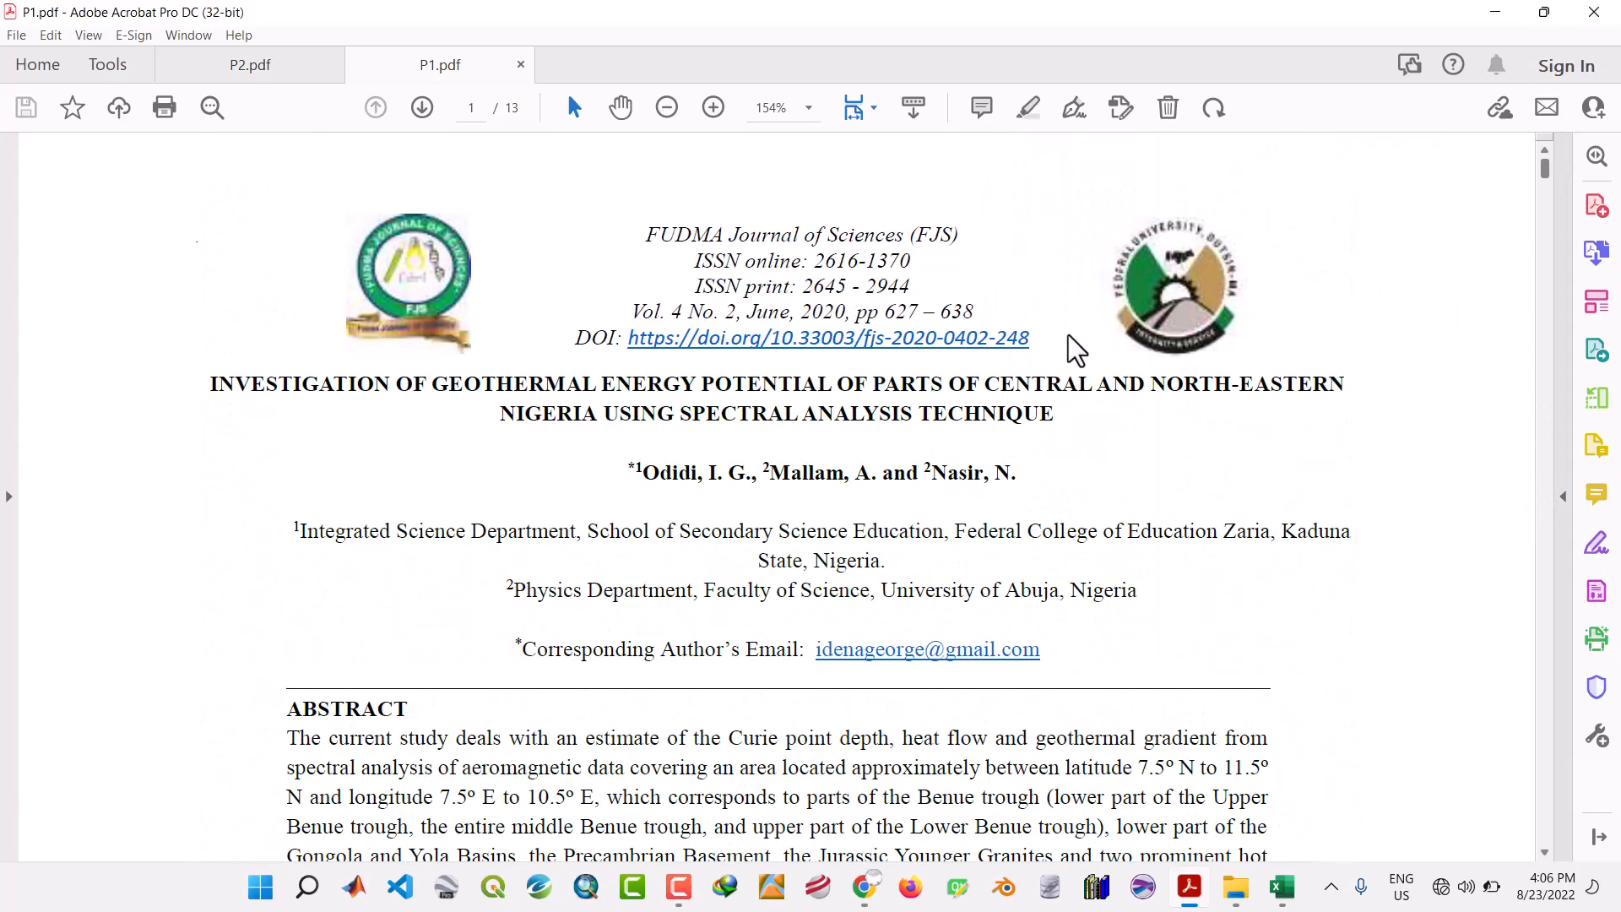
scroll(519, 504, "down", 15)
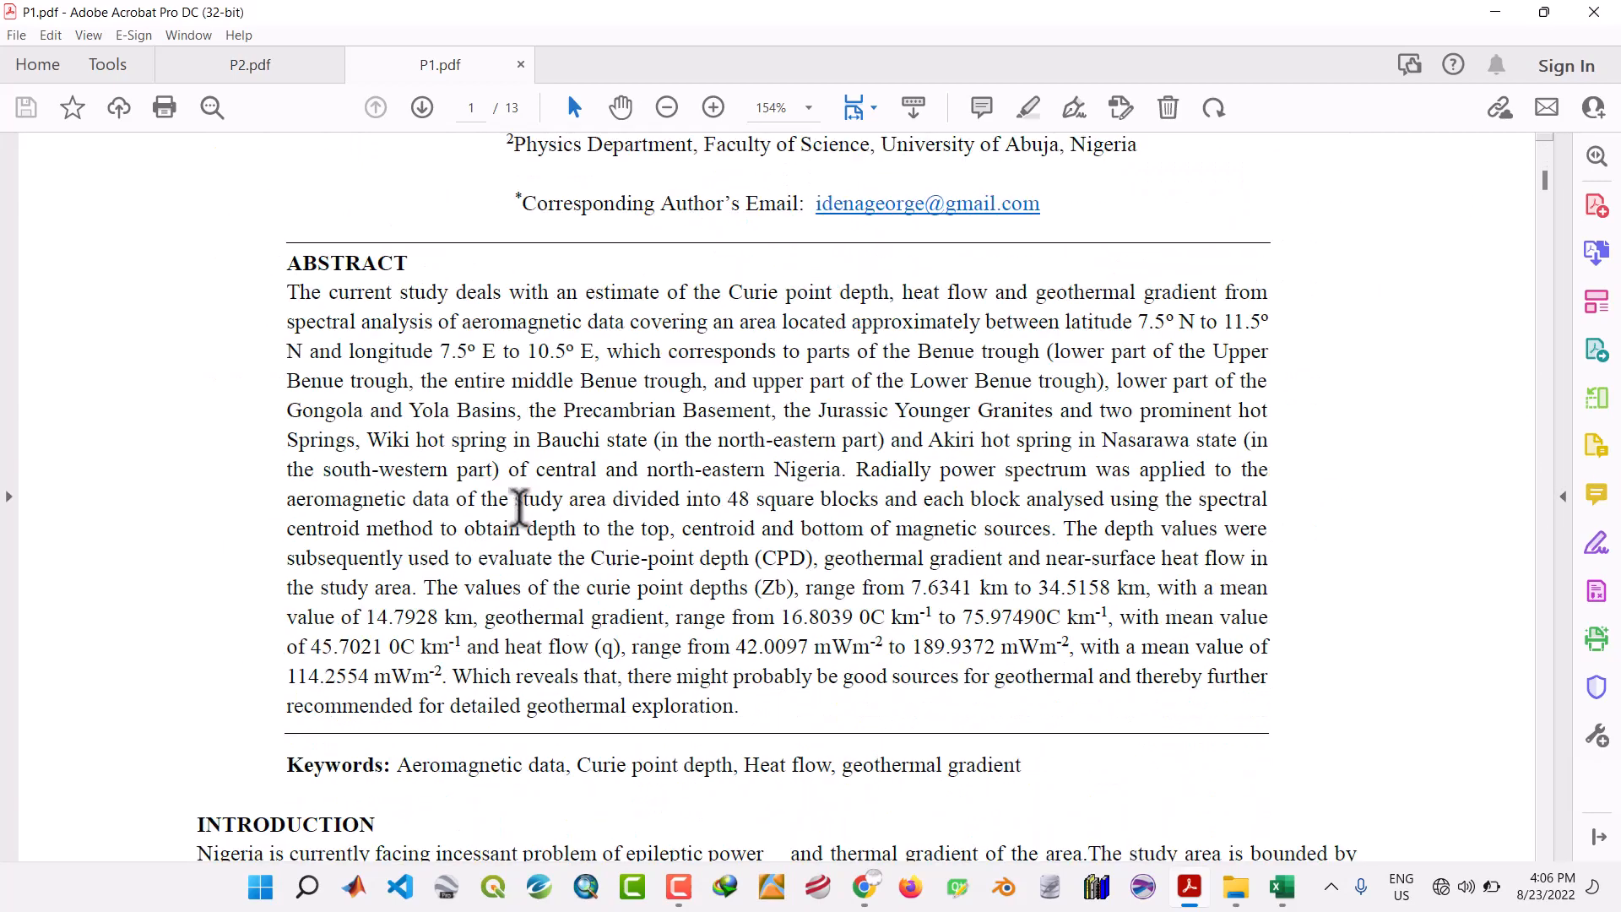
scroll(521, 500, "down", 15)
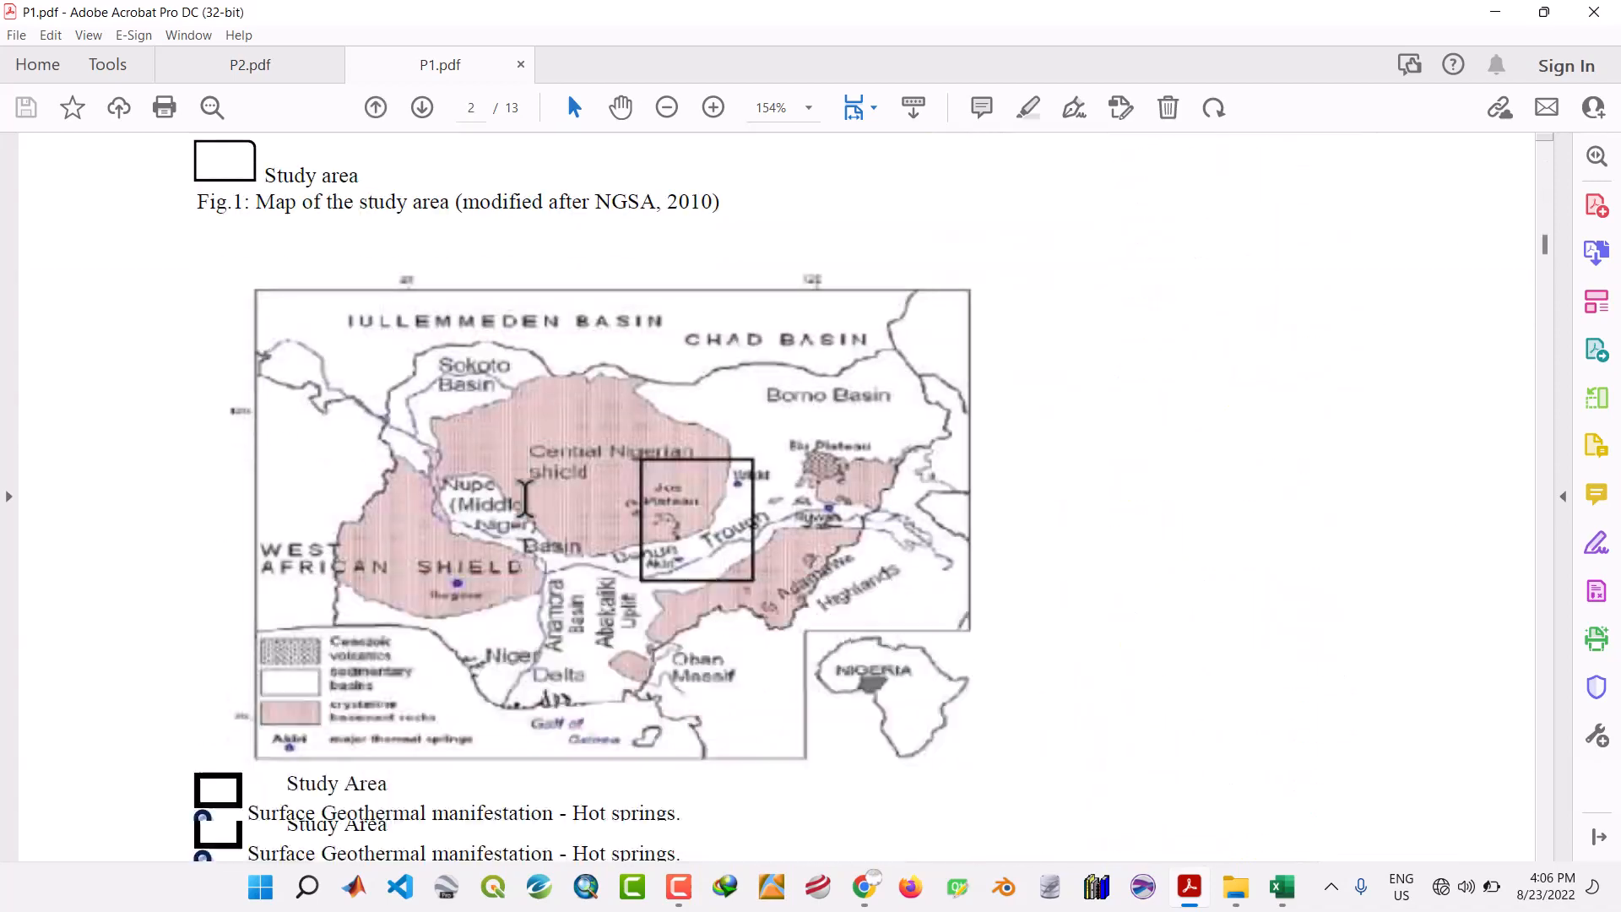
left_click_drag(1548, 250, 1575, 425)
scroll(843, 549, "down", 10)
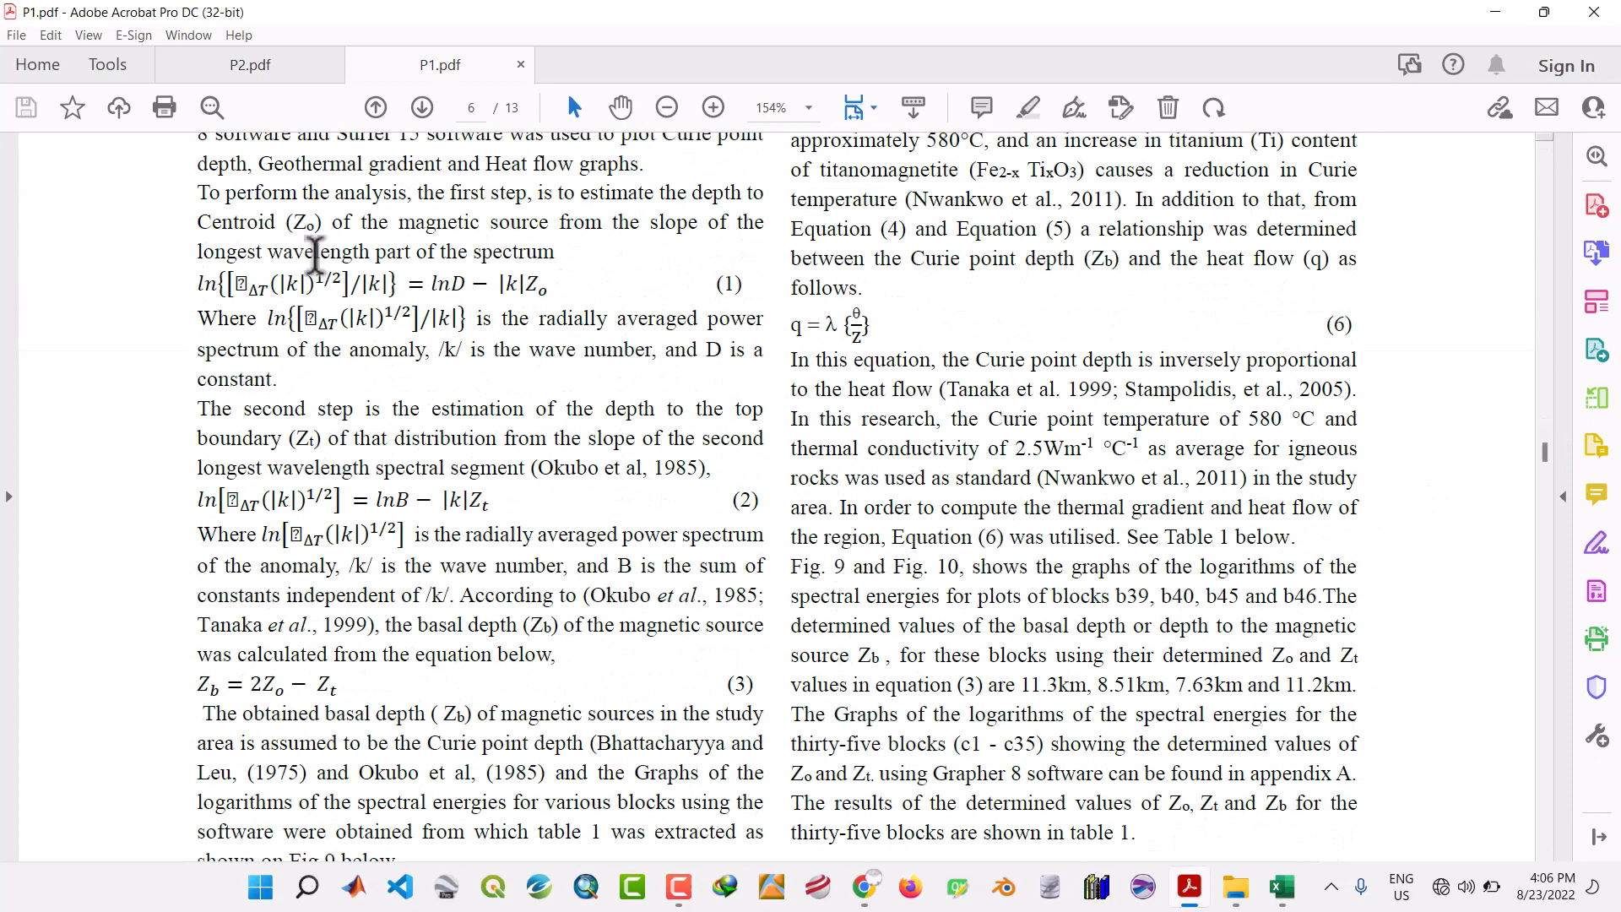
Switch to P2.pdf and examine the radially averaged power spectrum equations on page 3.
left_click(239, 71)
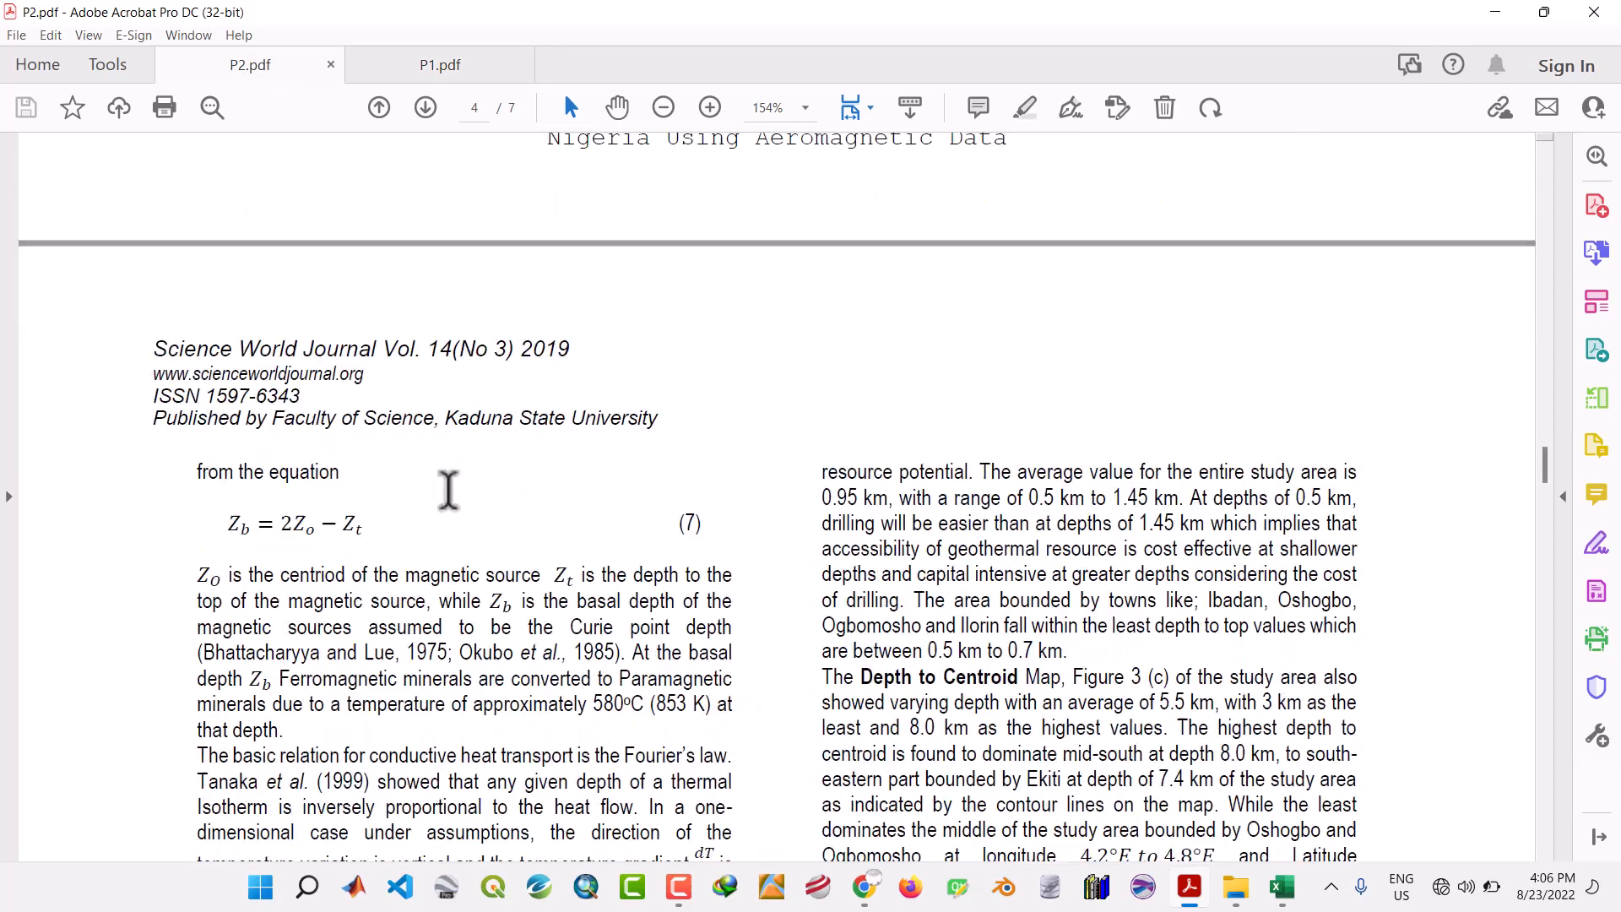
scroll(448, 489, "up", 8)
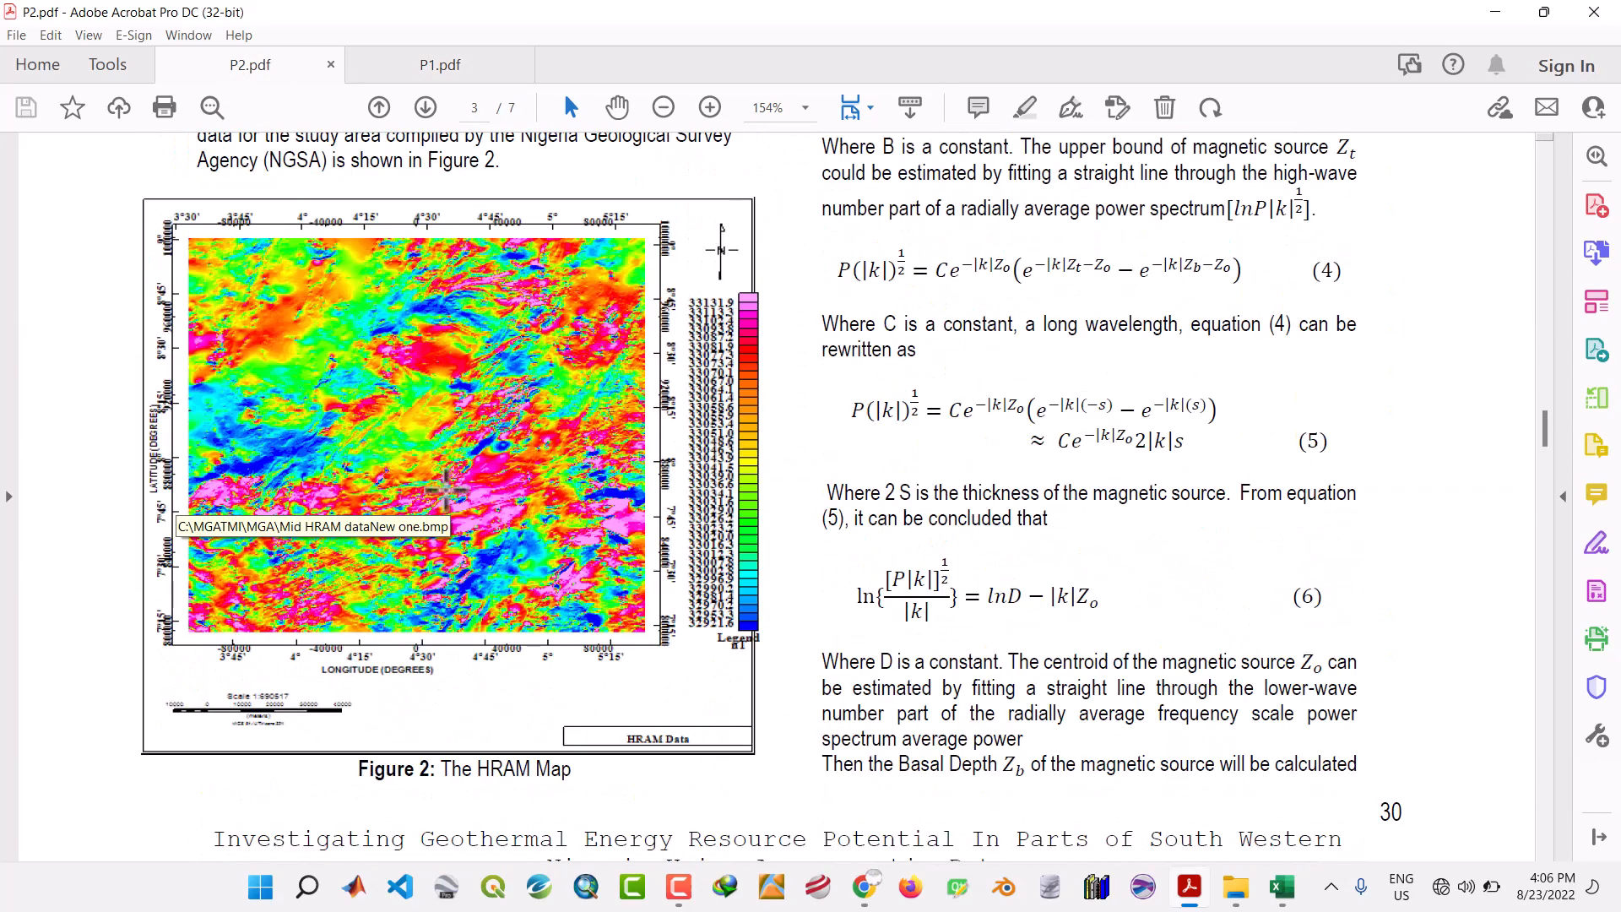
scroll(445, 489, "up", 4)
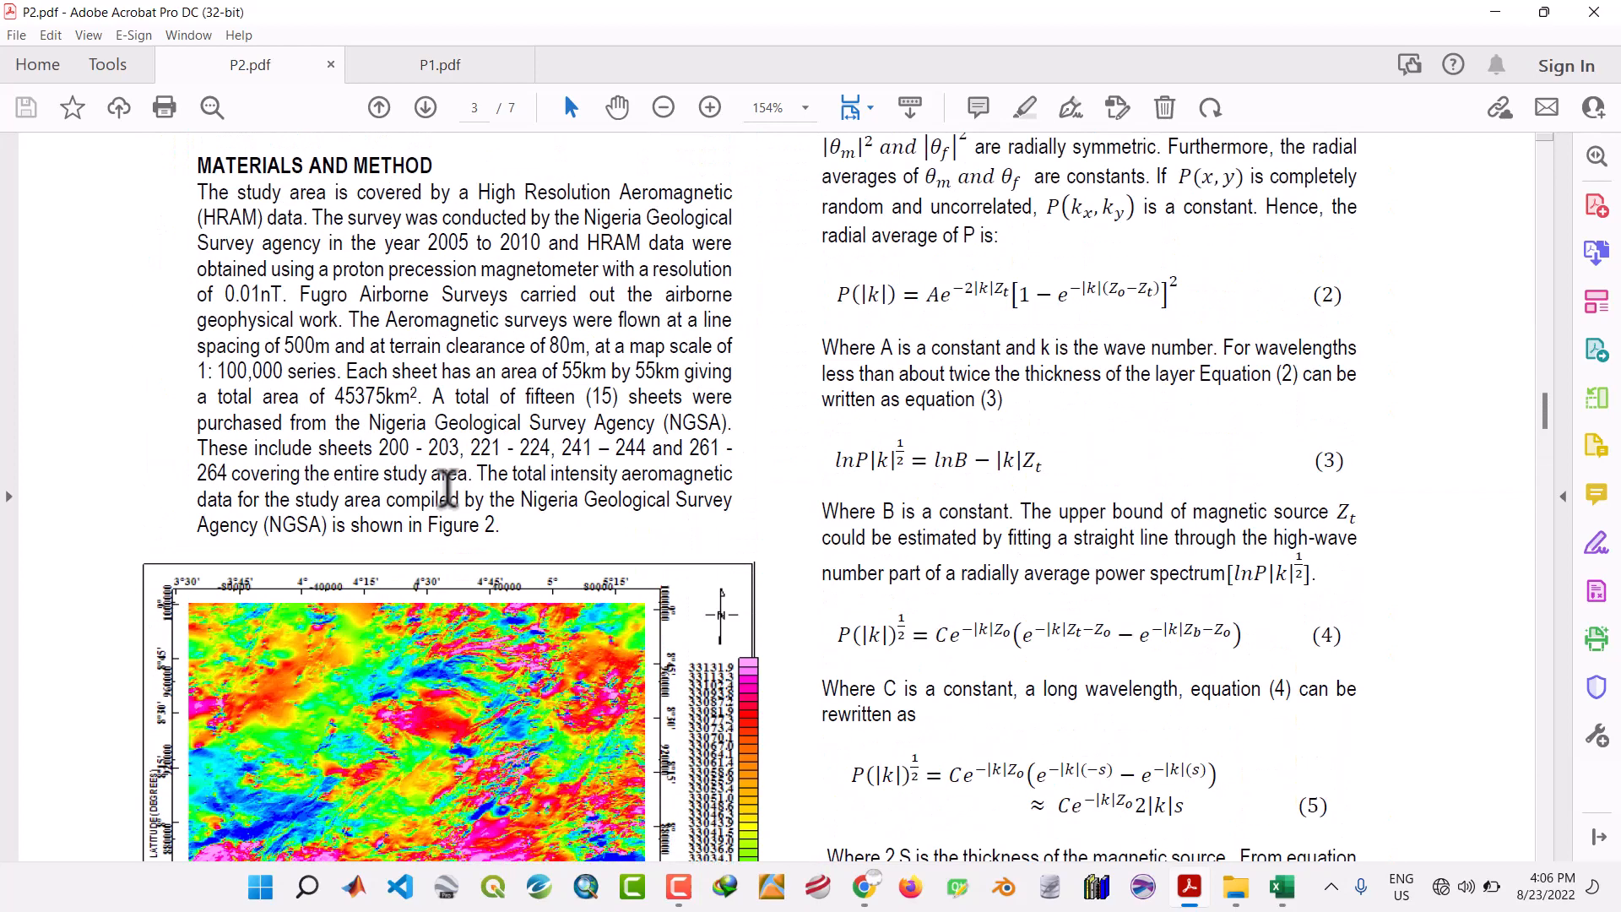
Study equations (3) to (6) on page 3 of P2.pdf, highlighting the power spectrum term and the depth terms Zt and Zo.
scroll(447, 488, "up", 1)
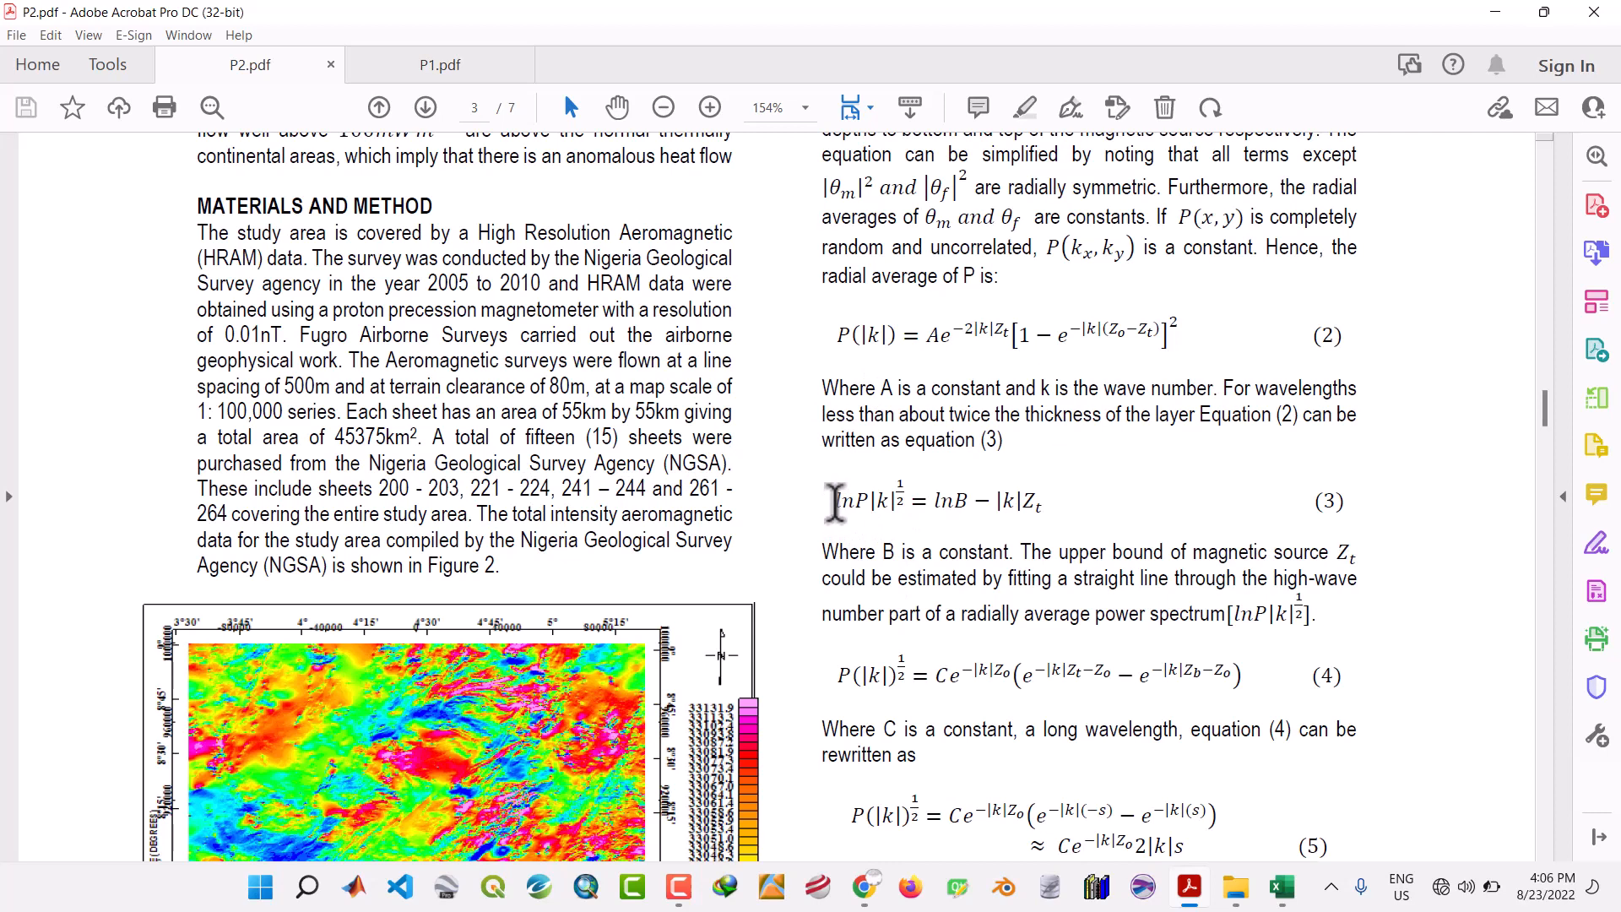
mouse_move(838, 500)
left_mouse_down()
mouse_move(882, 499)
mouse_move(861, 498)
left_mouse_up()
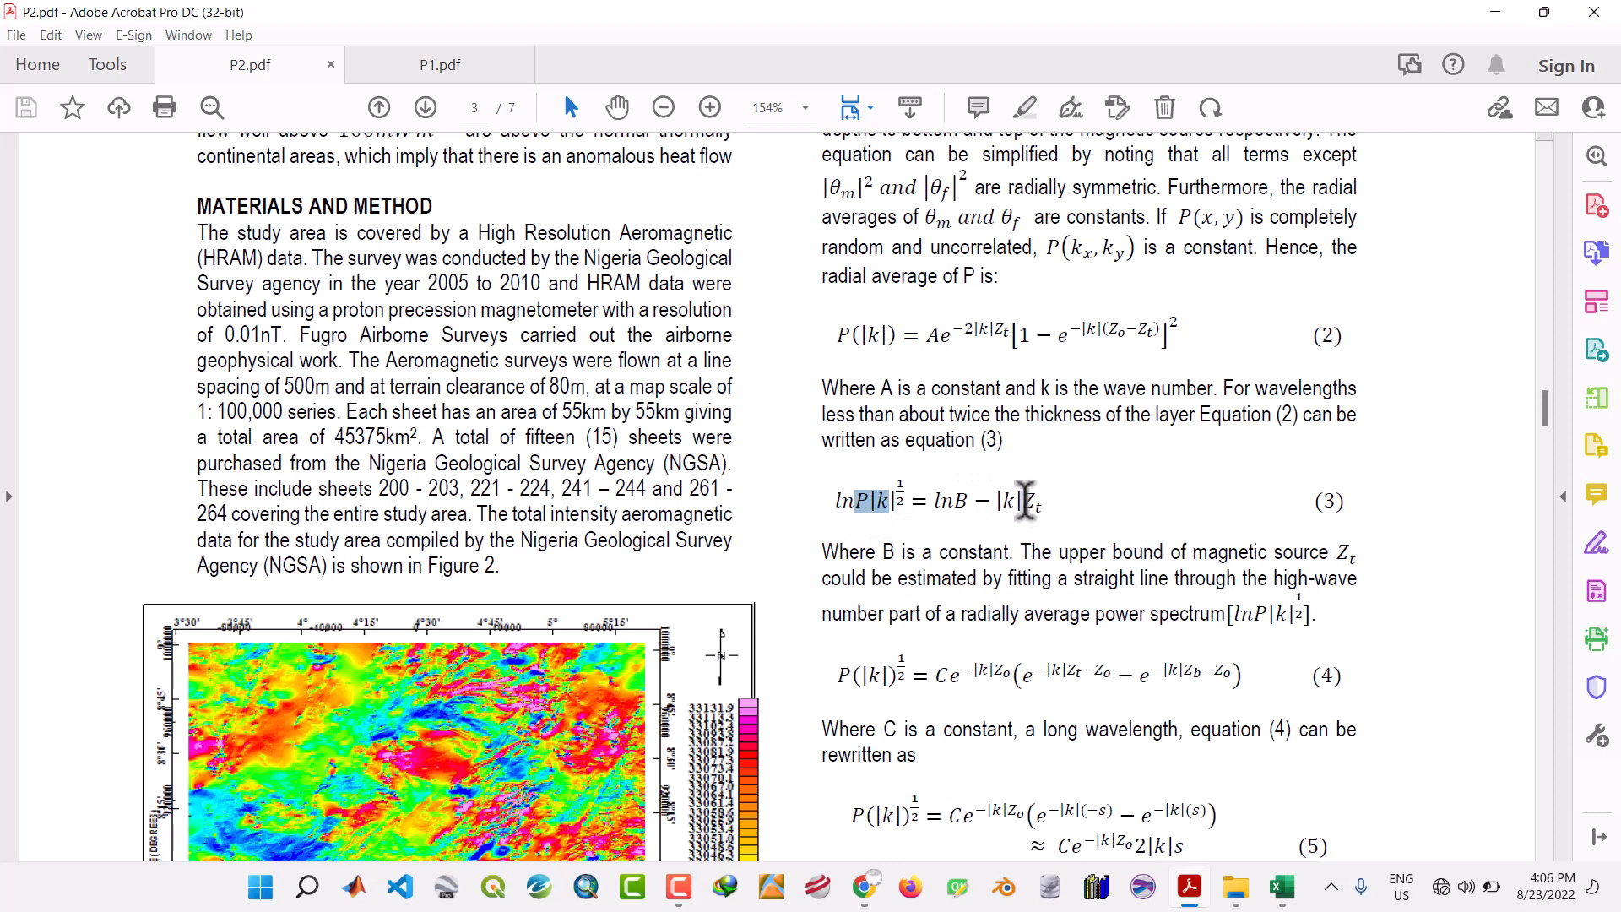
left_click_drag(1027, 501, 1047, 496)
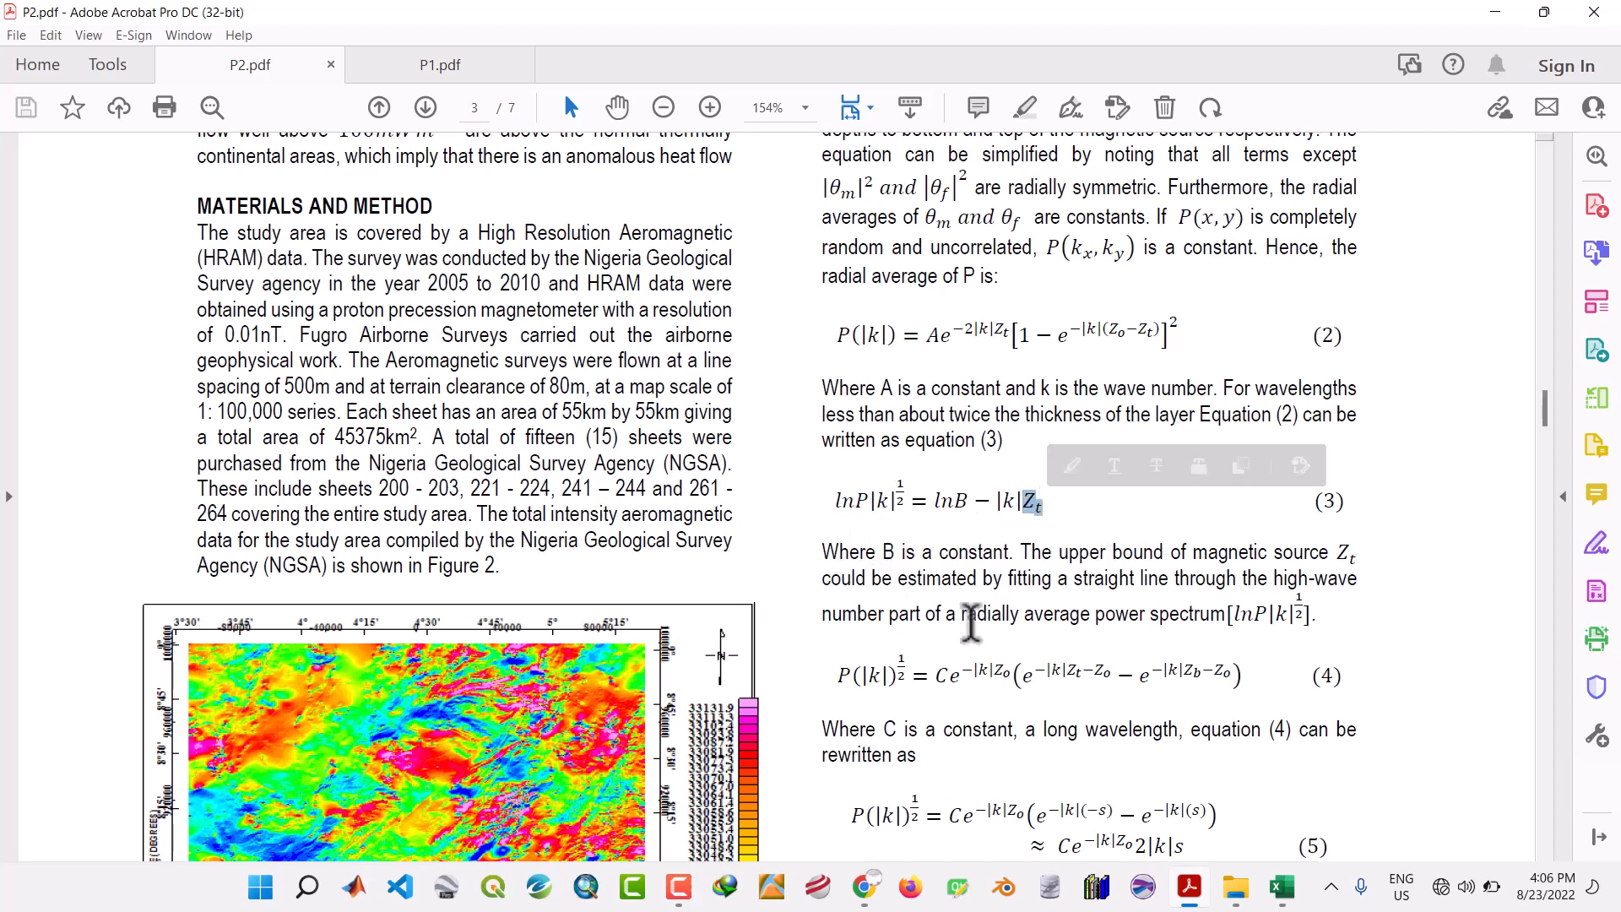
left_click_drag(1540, 411, 1549, 430)
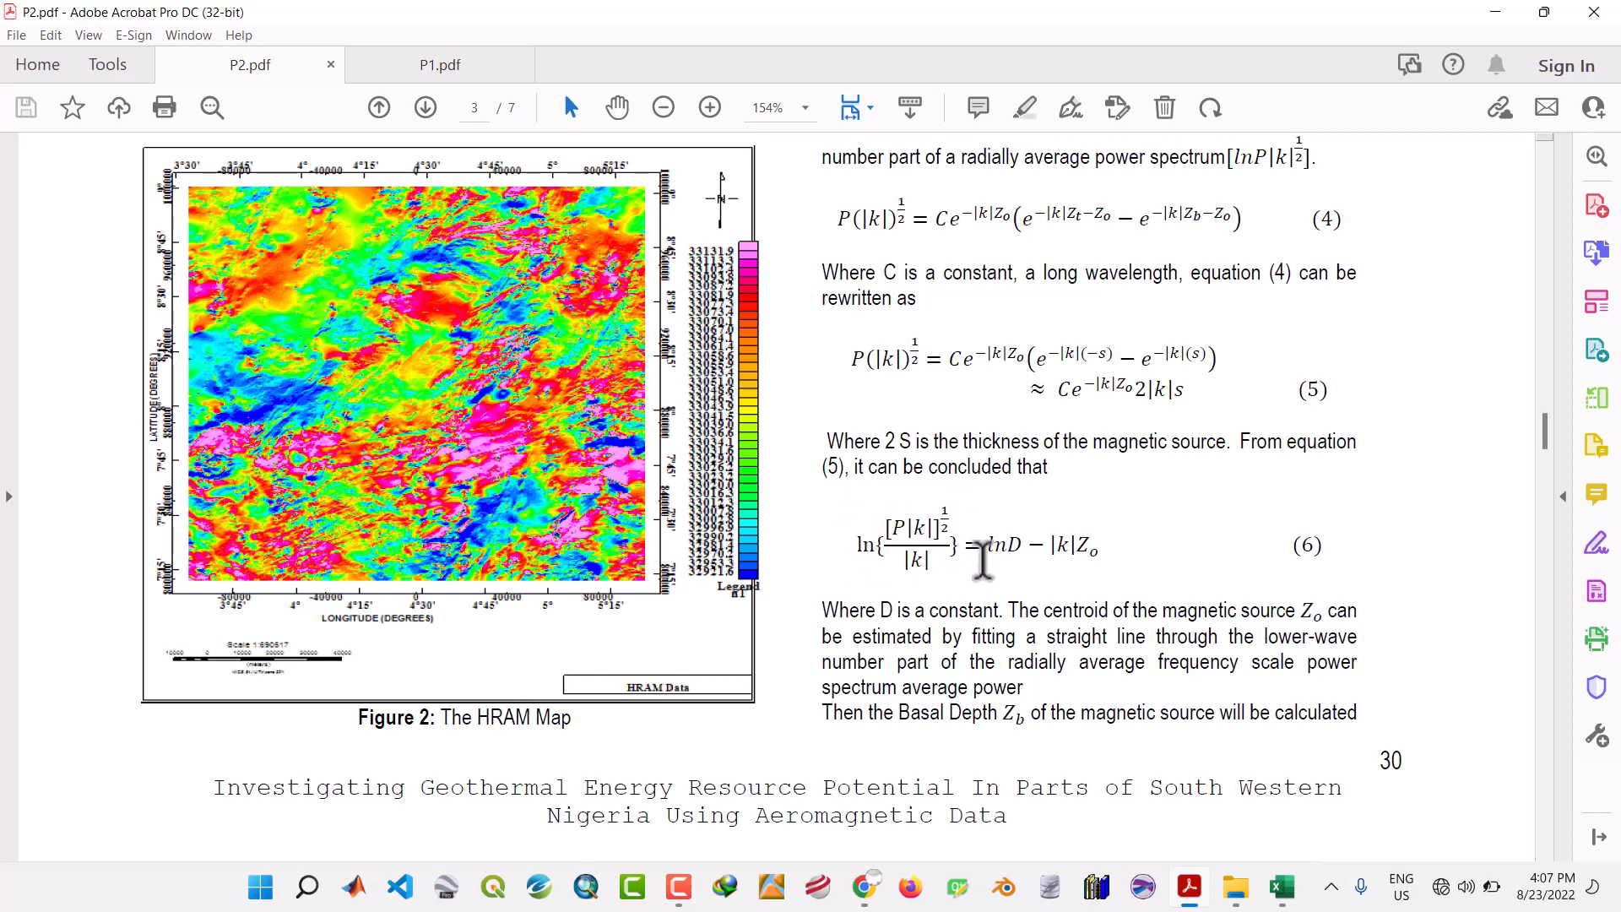
left_click_drag(1081, 539, 1100, 547)
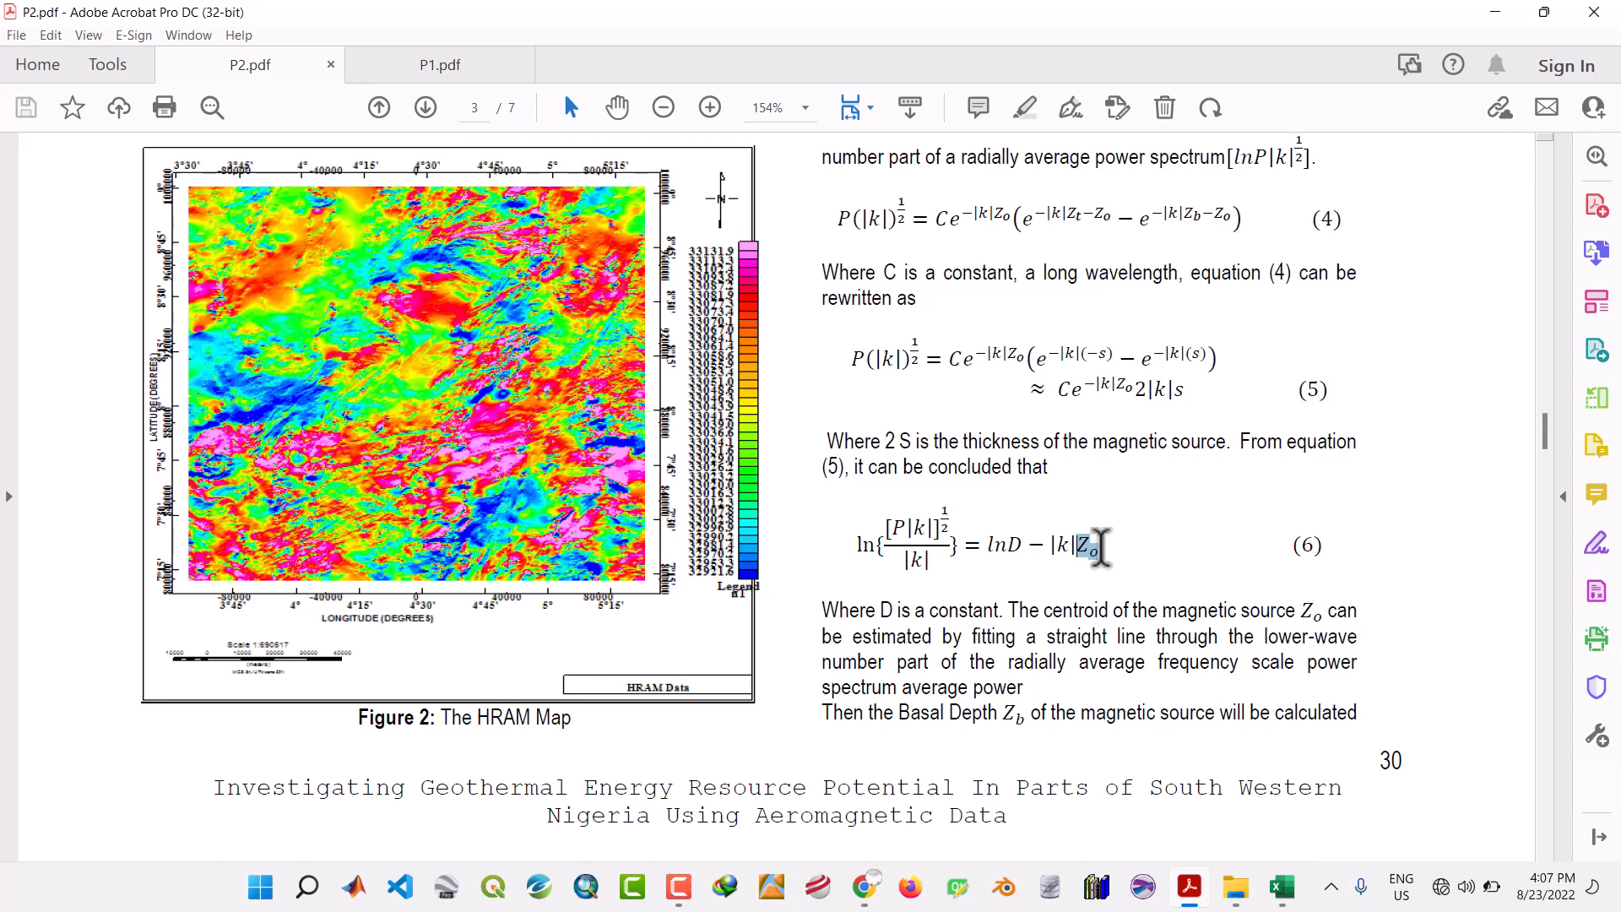
left_click_drag(1100, 547, 1100, 548)
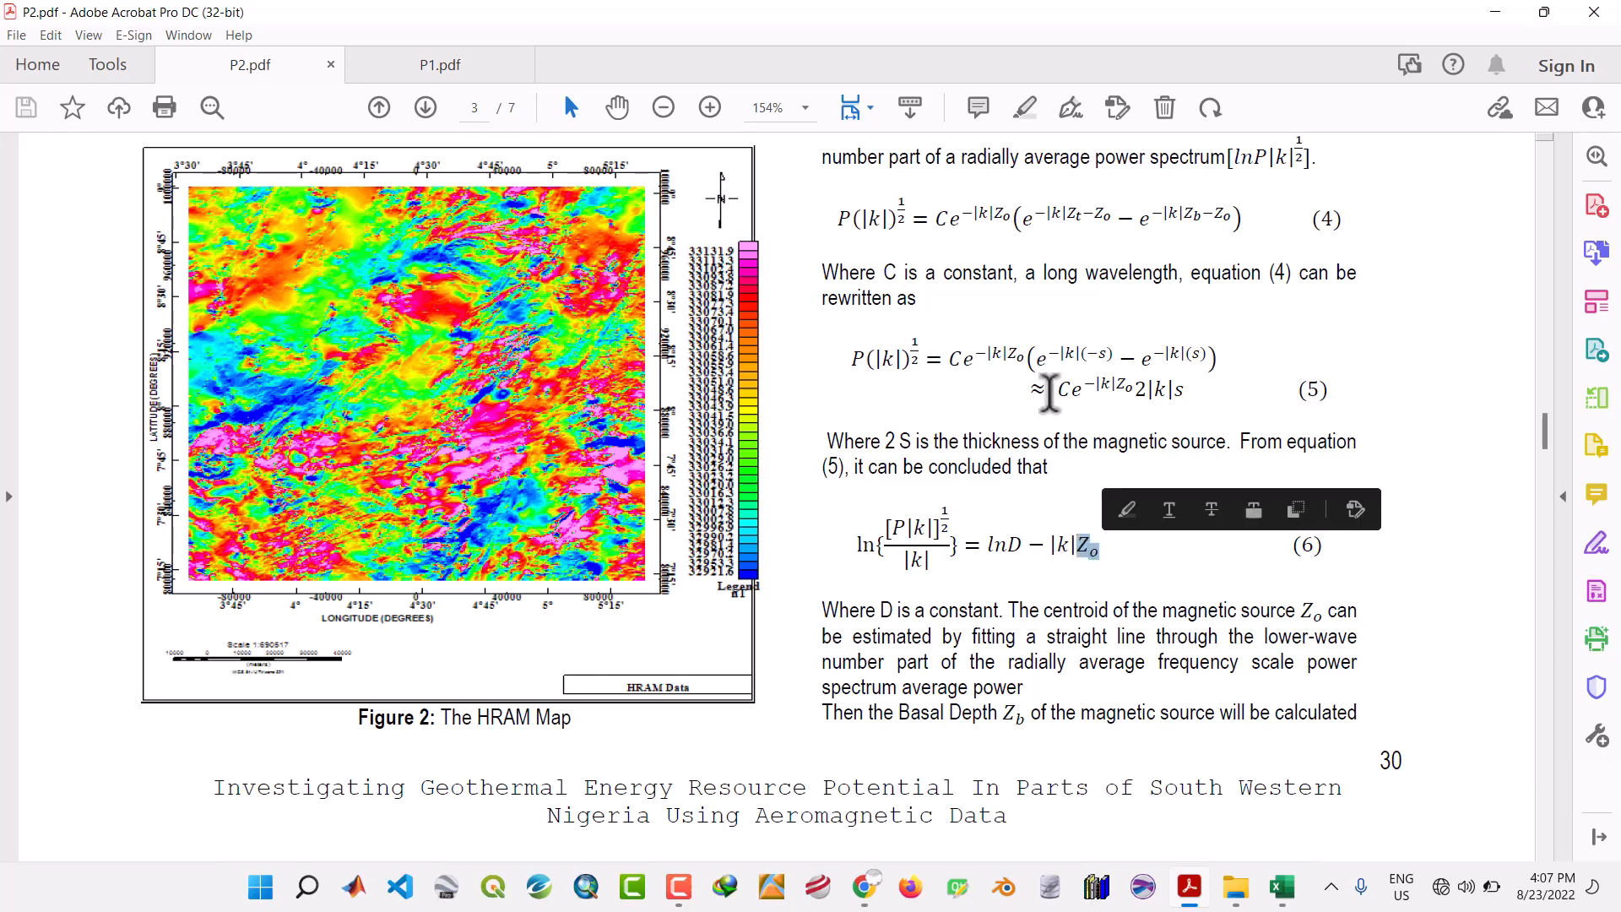
scroll(1050, 393, "up", 2)
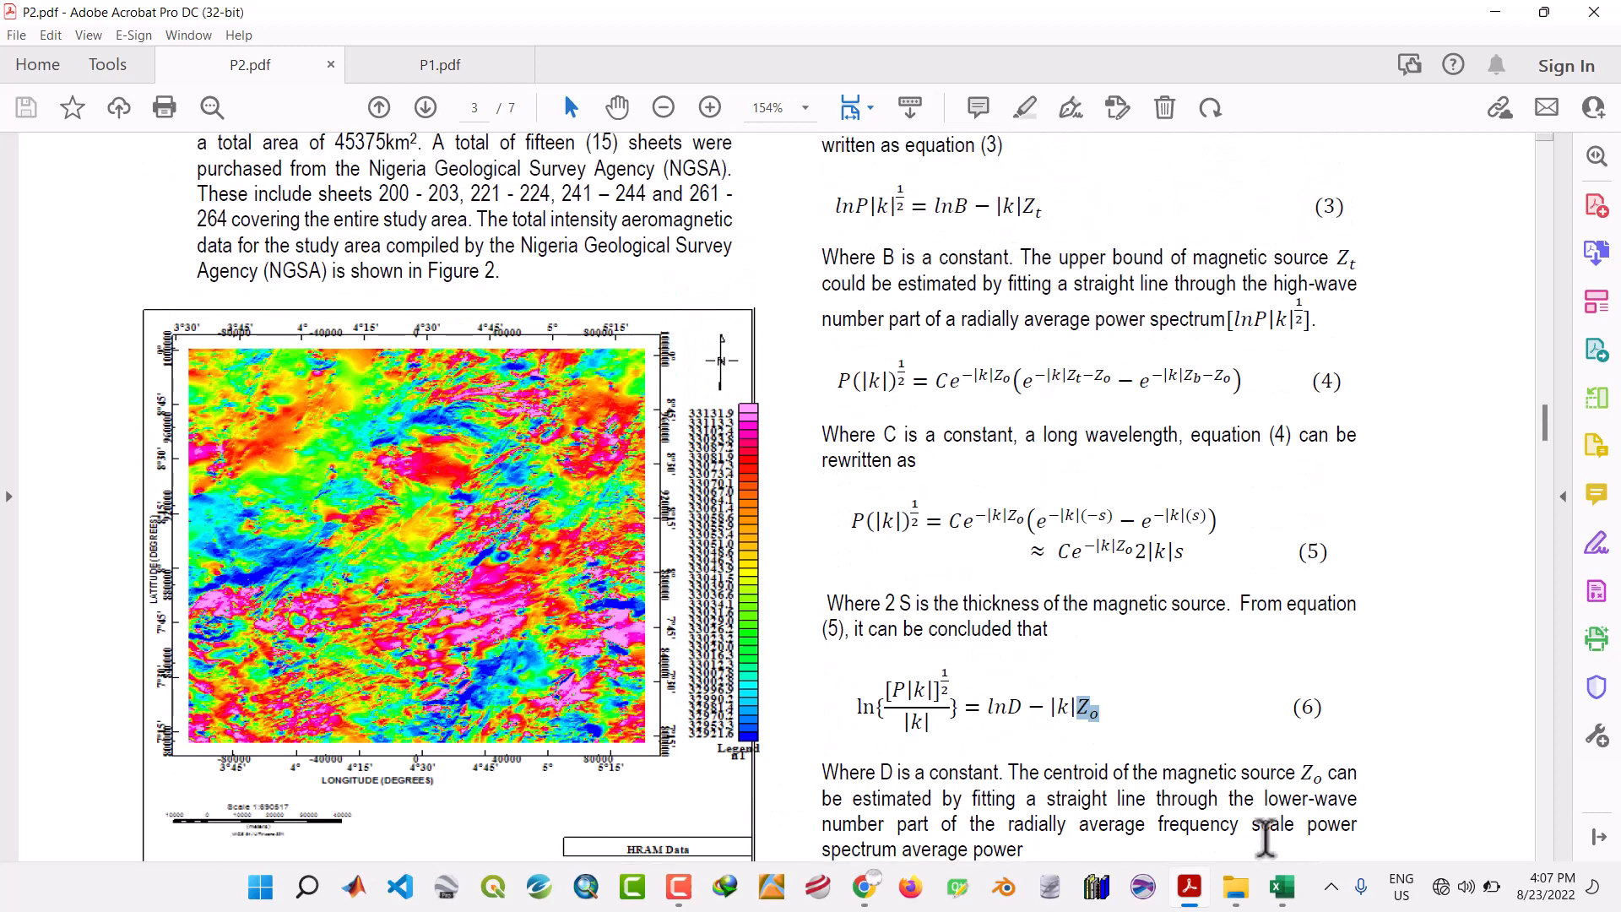
Switch to the Spectral analysis workbook in Excel and check the wavenumber and Ln_P columns on worksheet B1.
left_click(1282, 886)
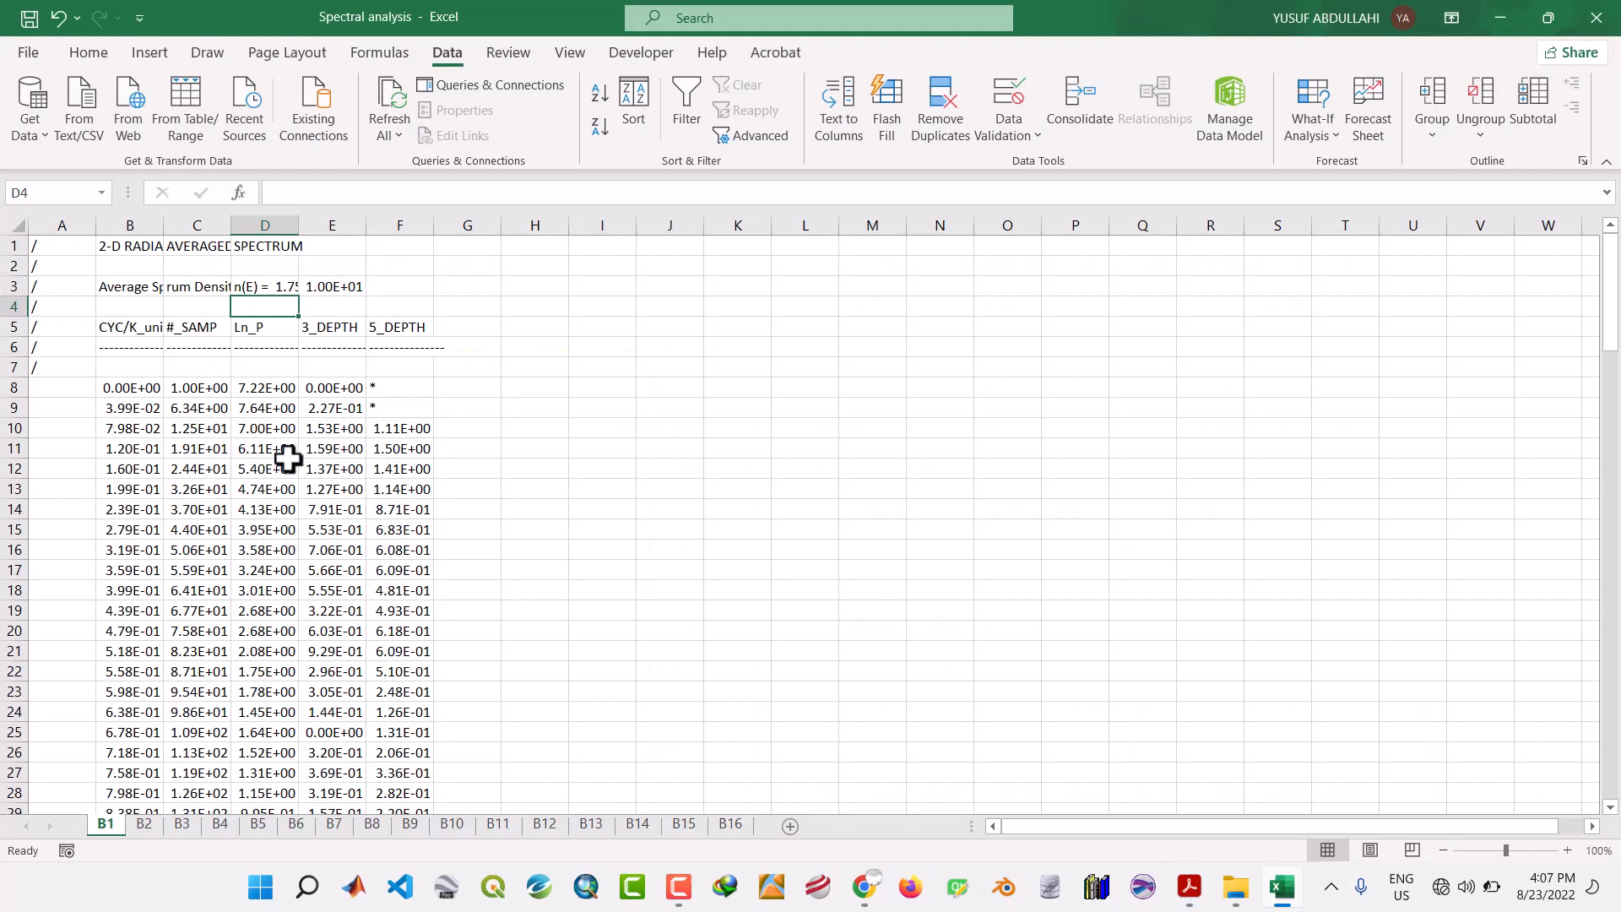
left_click(129, 369)
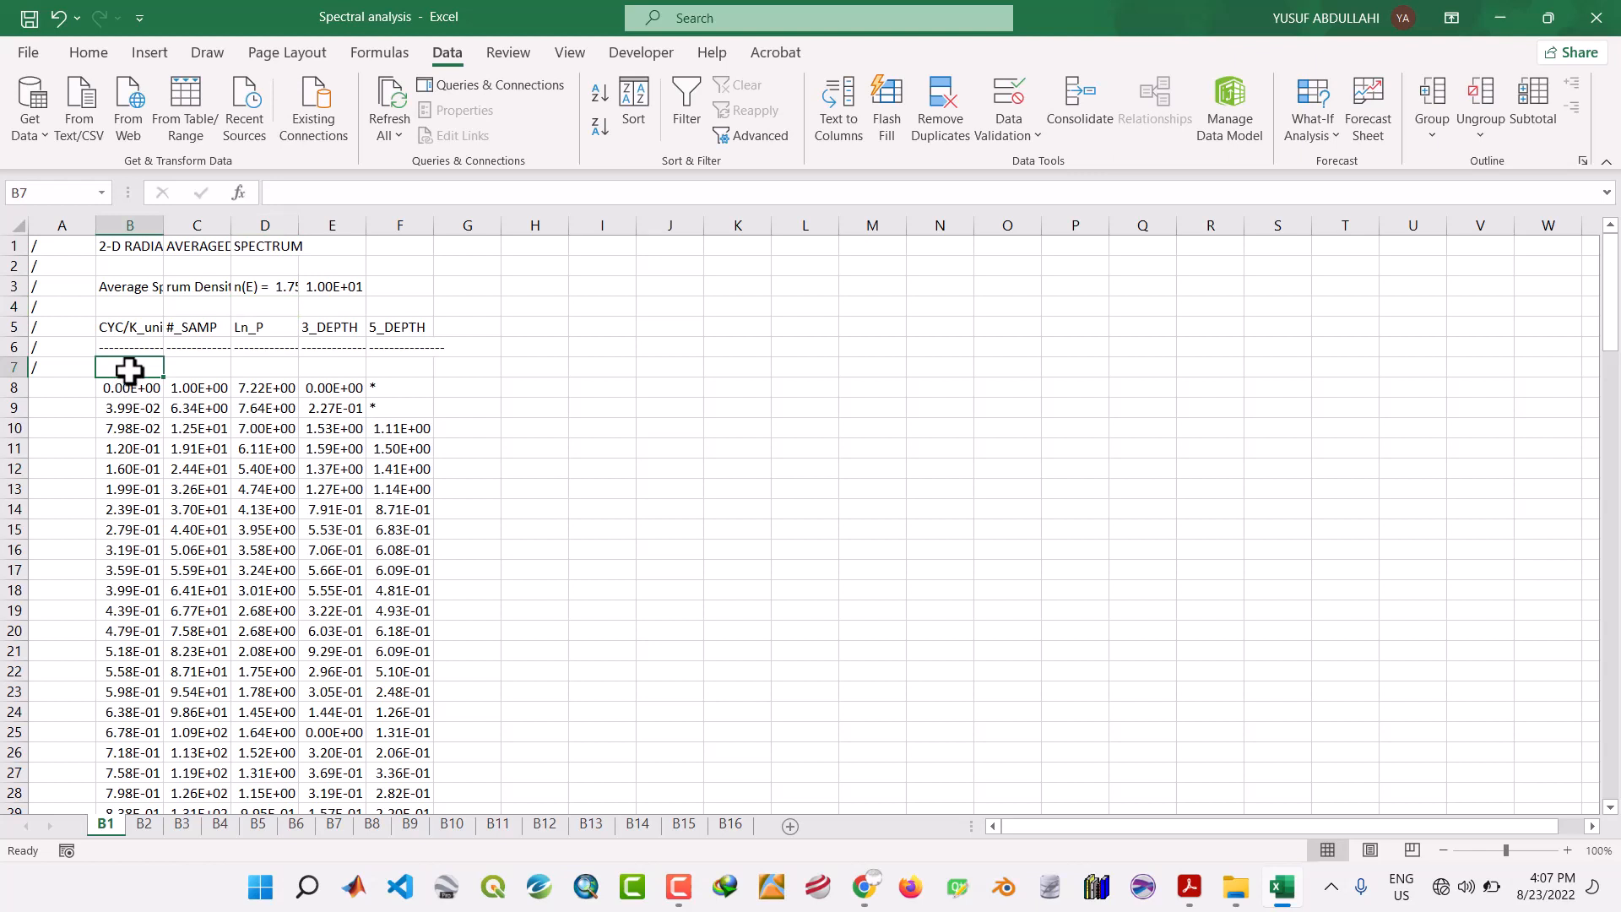
left_click(267, 326)
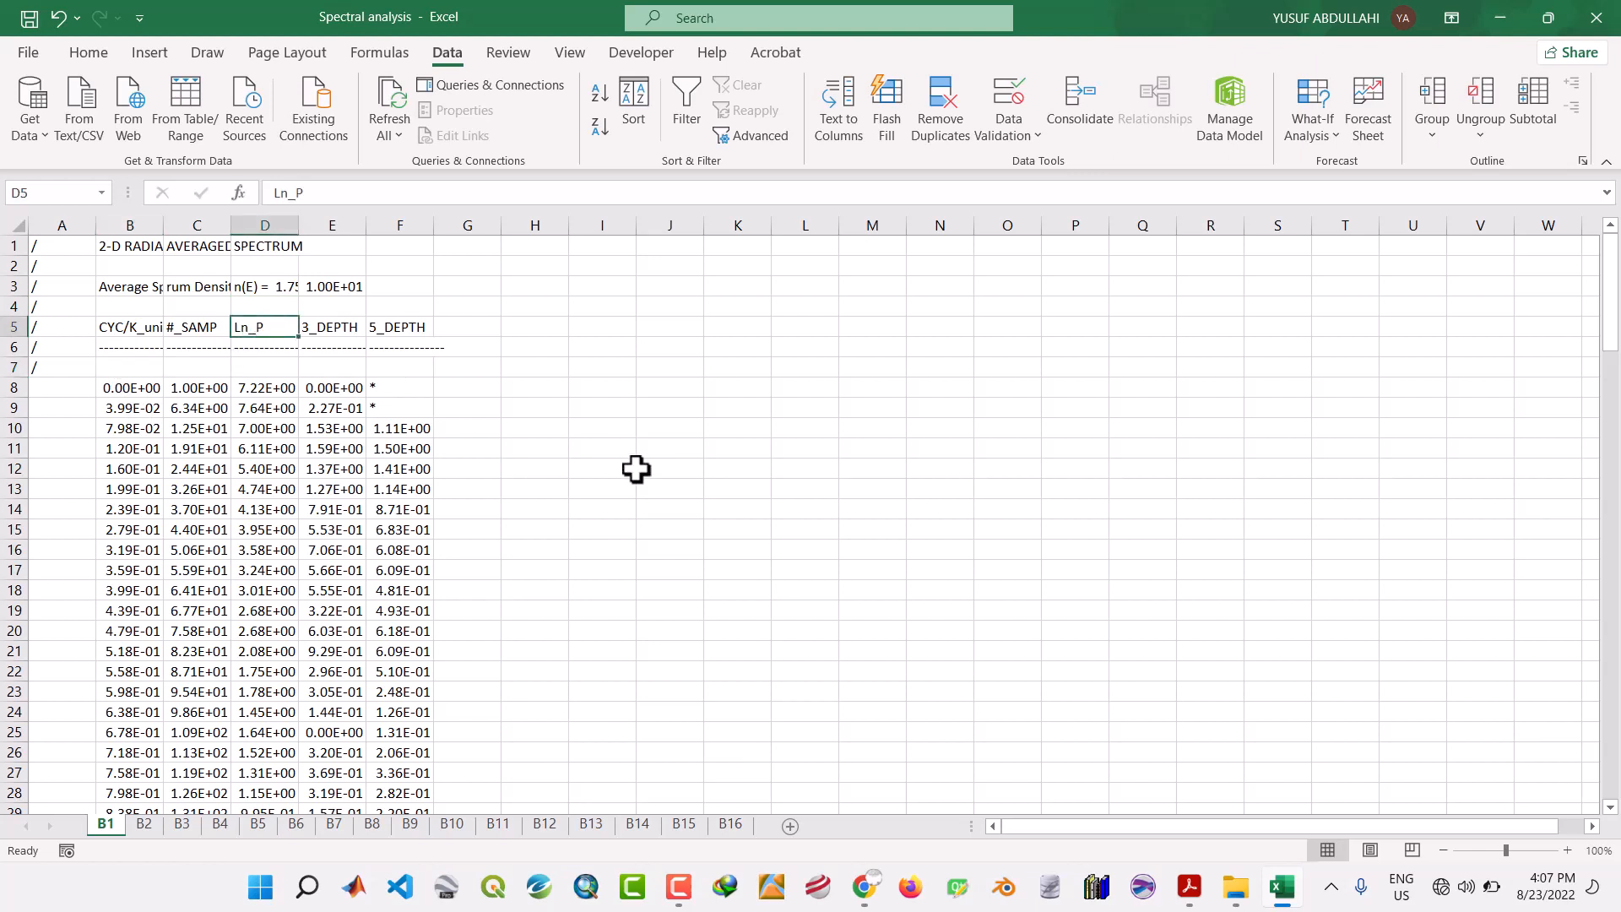
Review the radially averaged spectrum data on each block worksheet in sequence from B1 to B16.
left_click(145, 824)
left_click(182, 822)
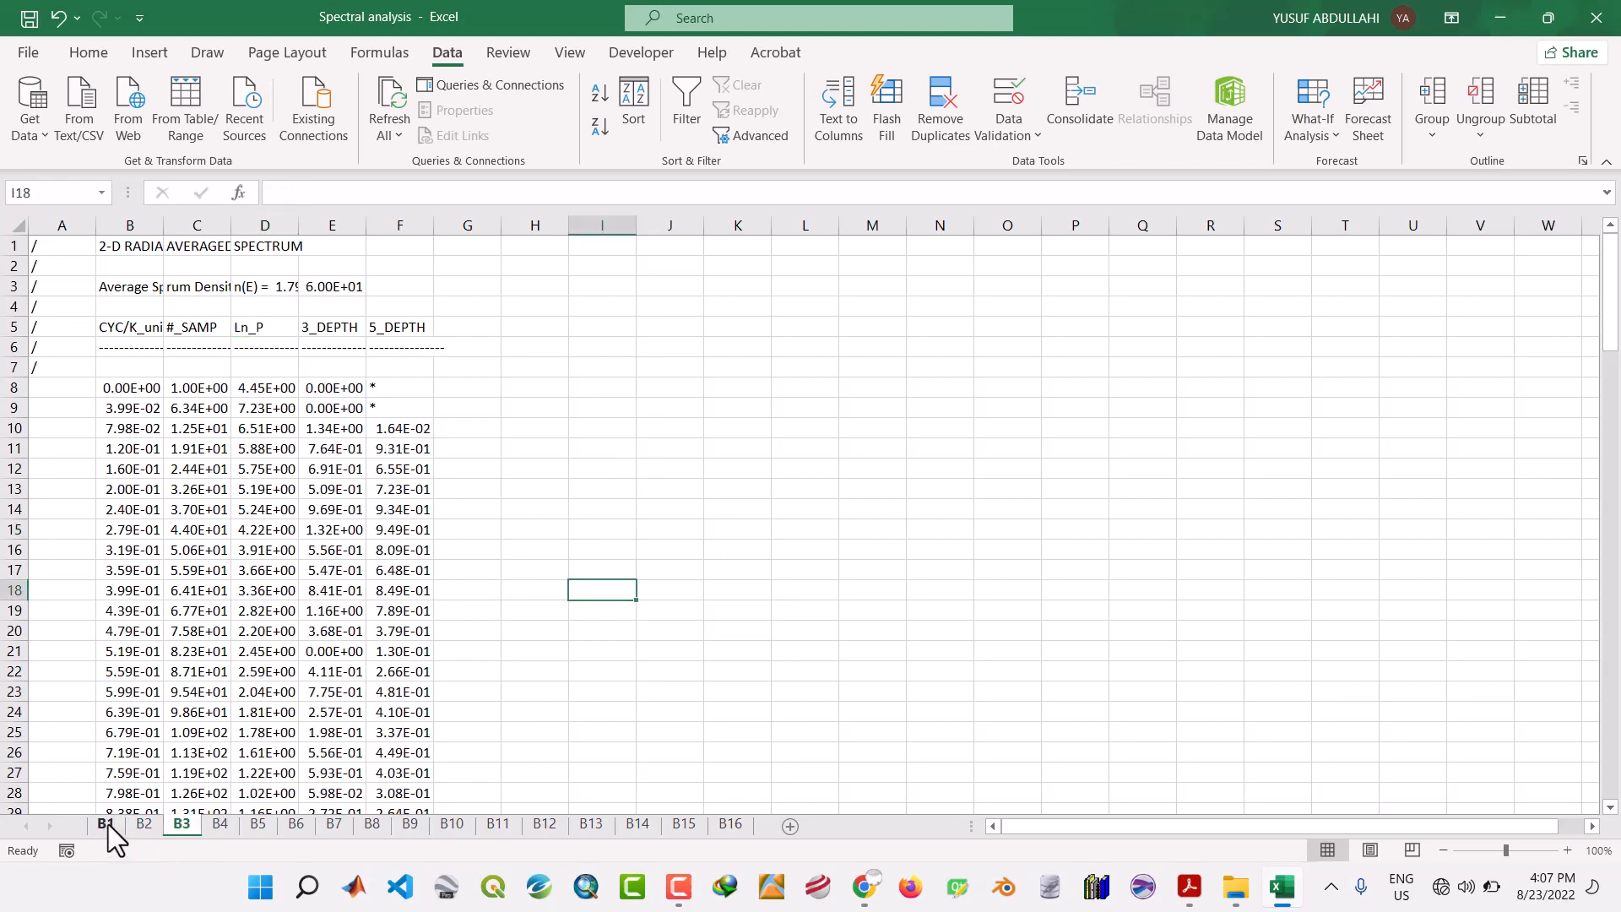
left_click(106, 823)
left_click(141, 823)
left_click(179, 824)
left_click(218, 824)
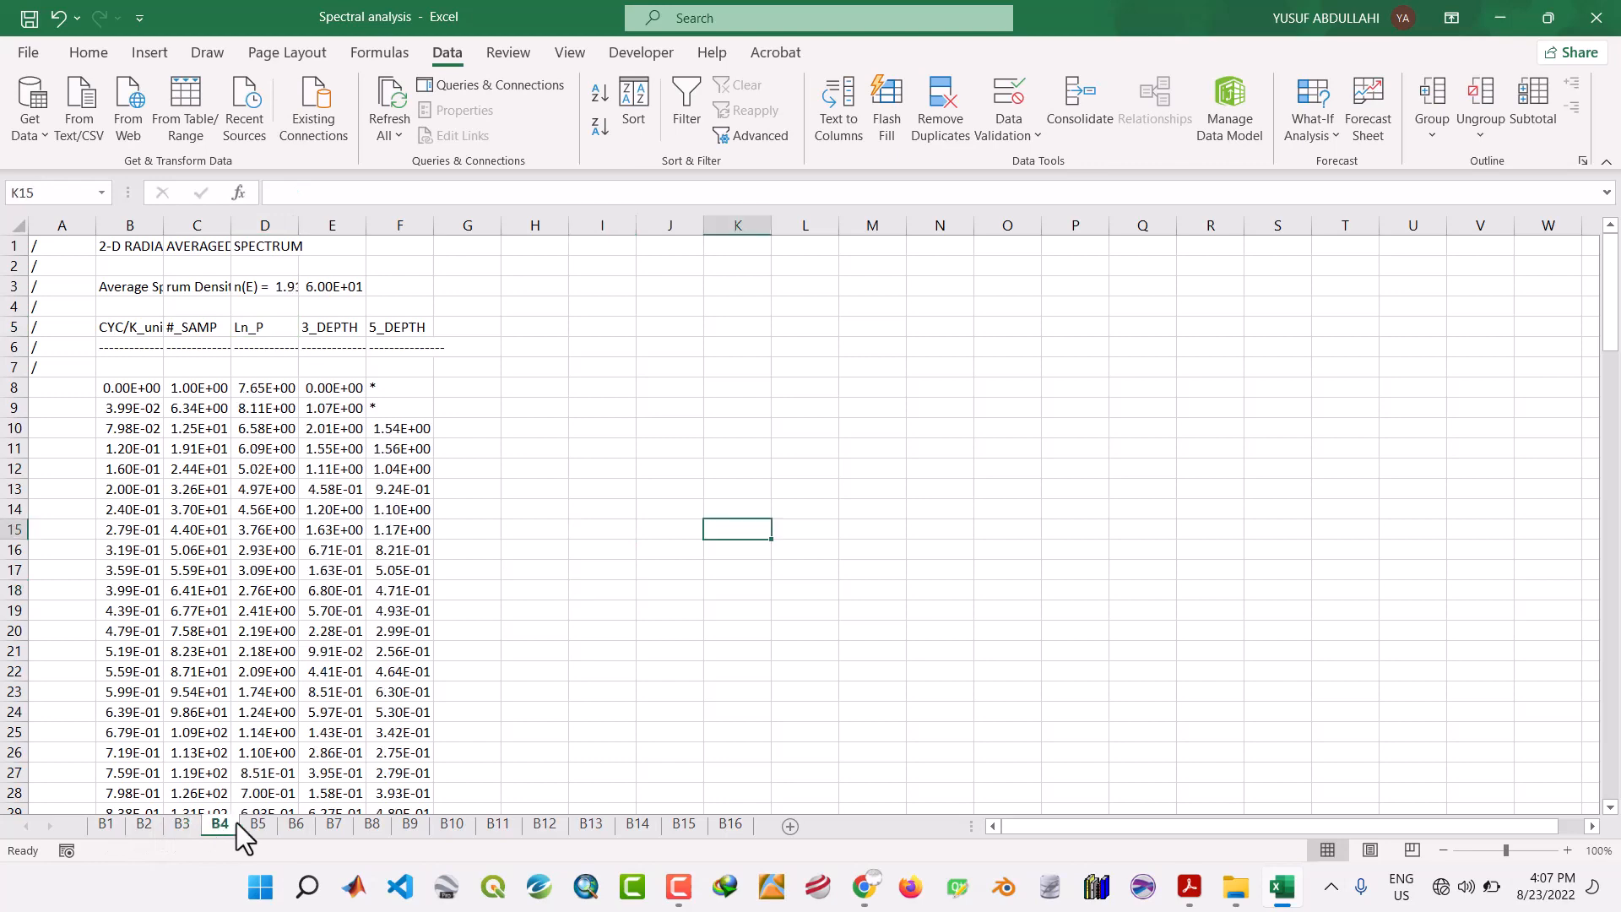
left_click(258, 823)
left_click(291, 823)
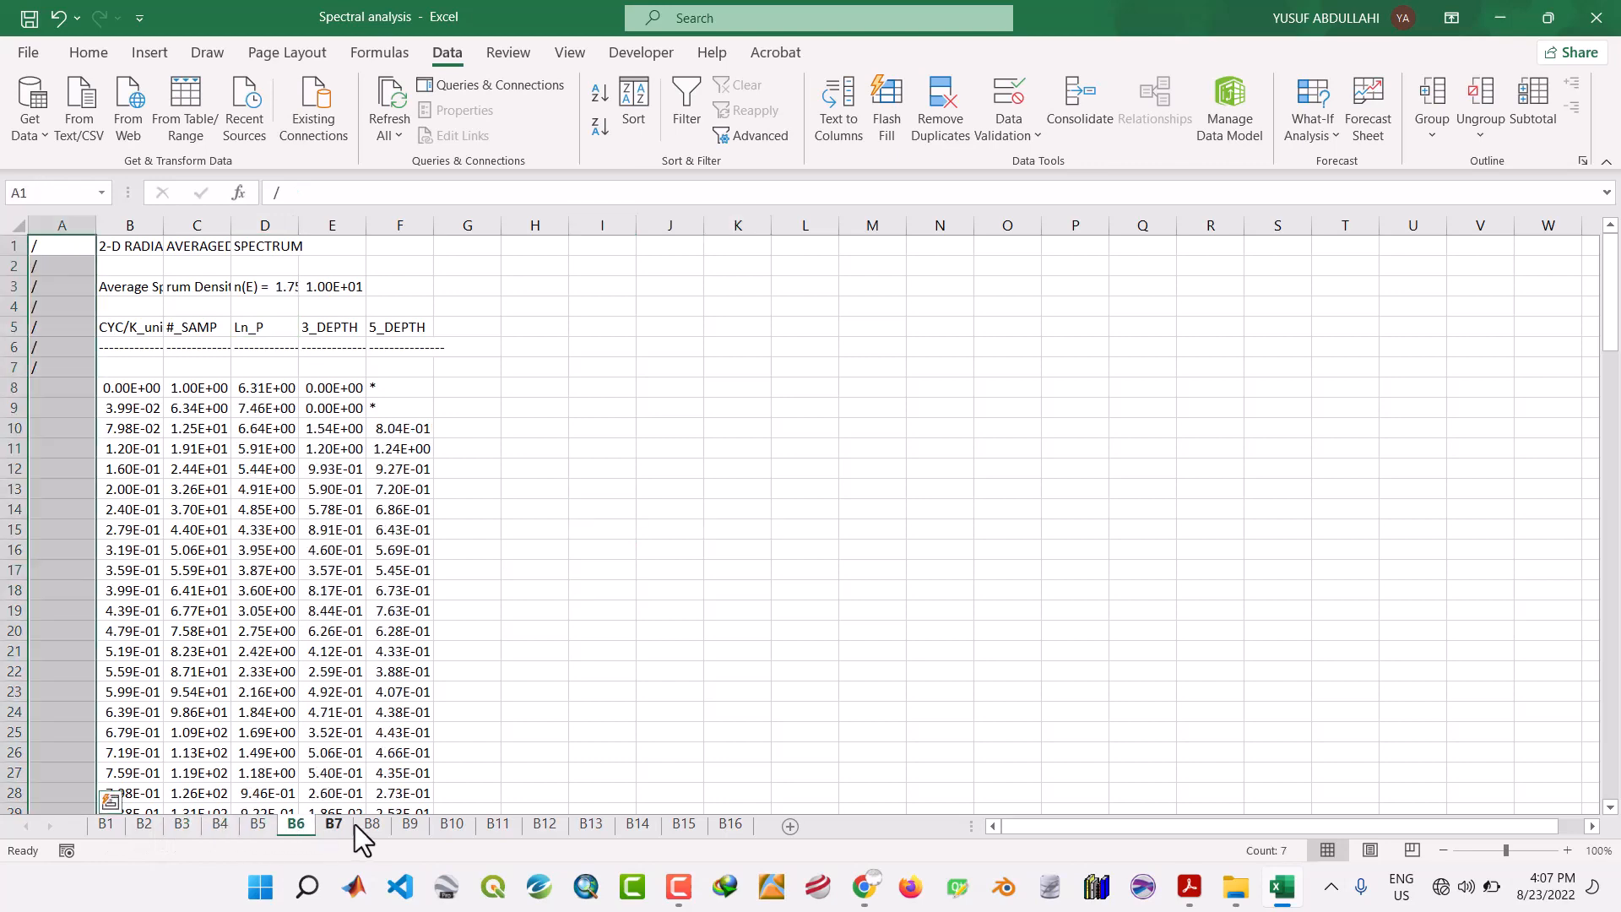
left_click(331, 825)
left_click(375, 825)
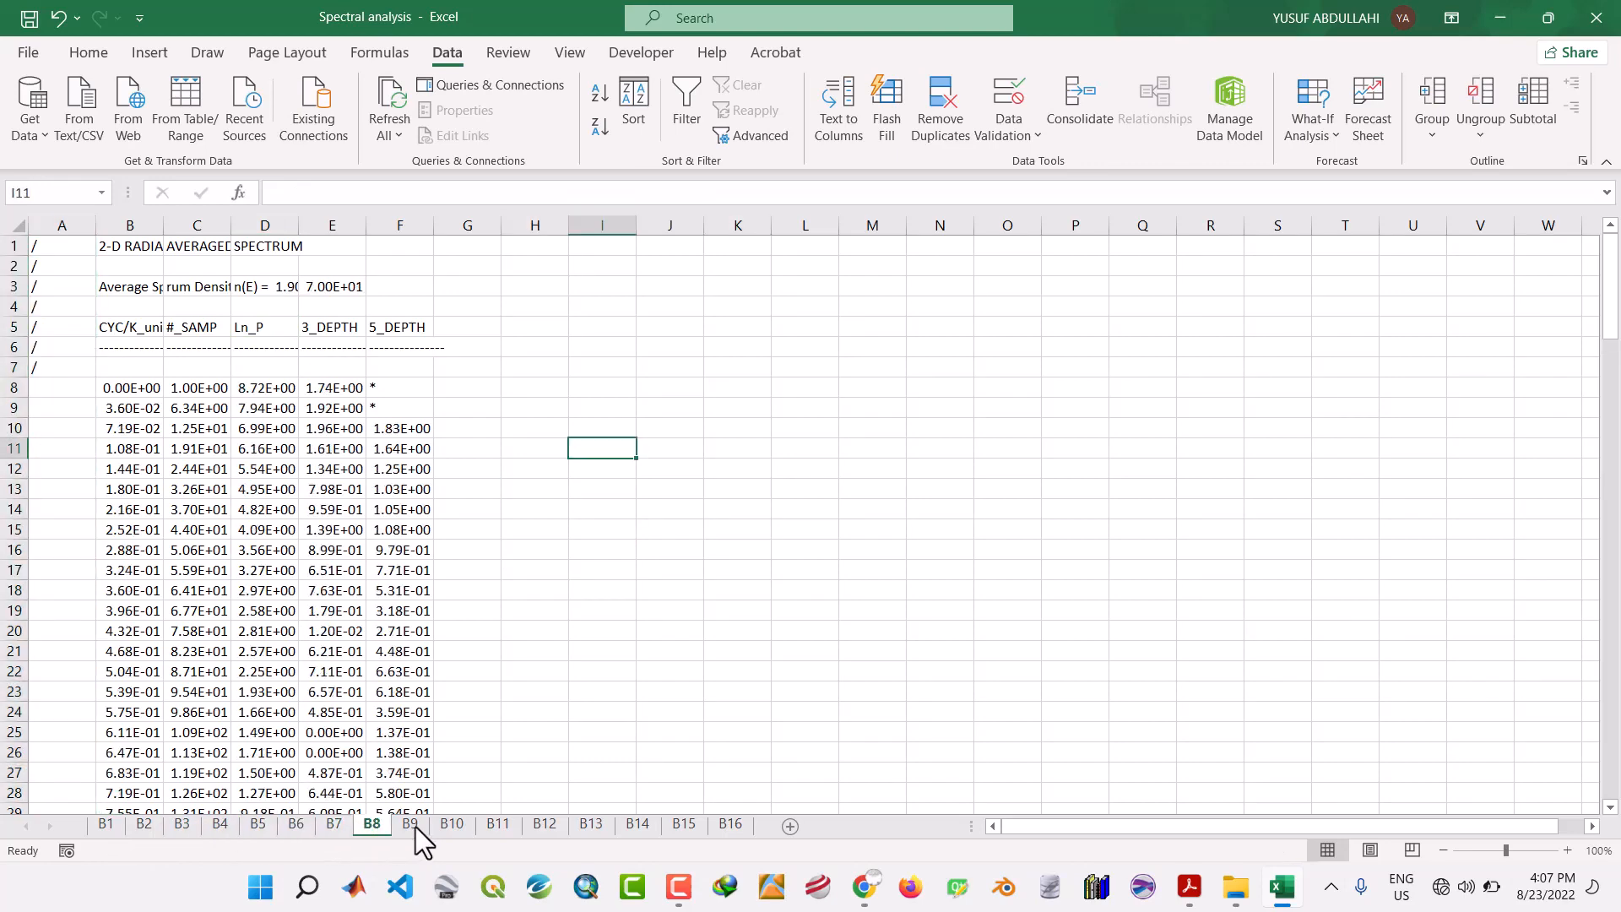
left_click(411, 825)
left_click(452, 824)
left_click(498, 824)
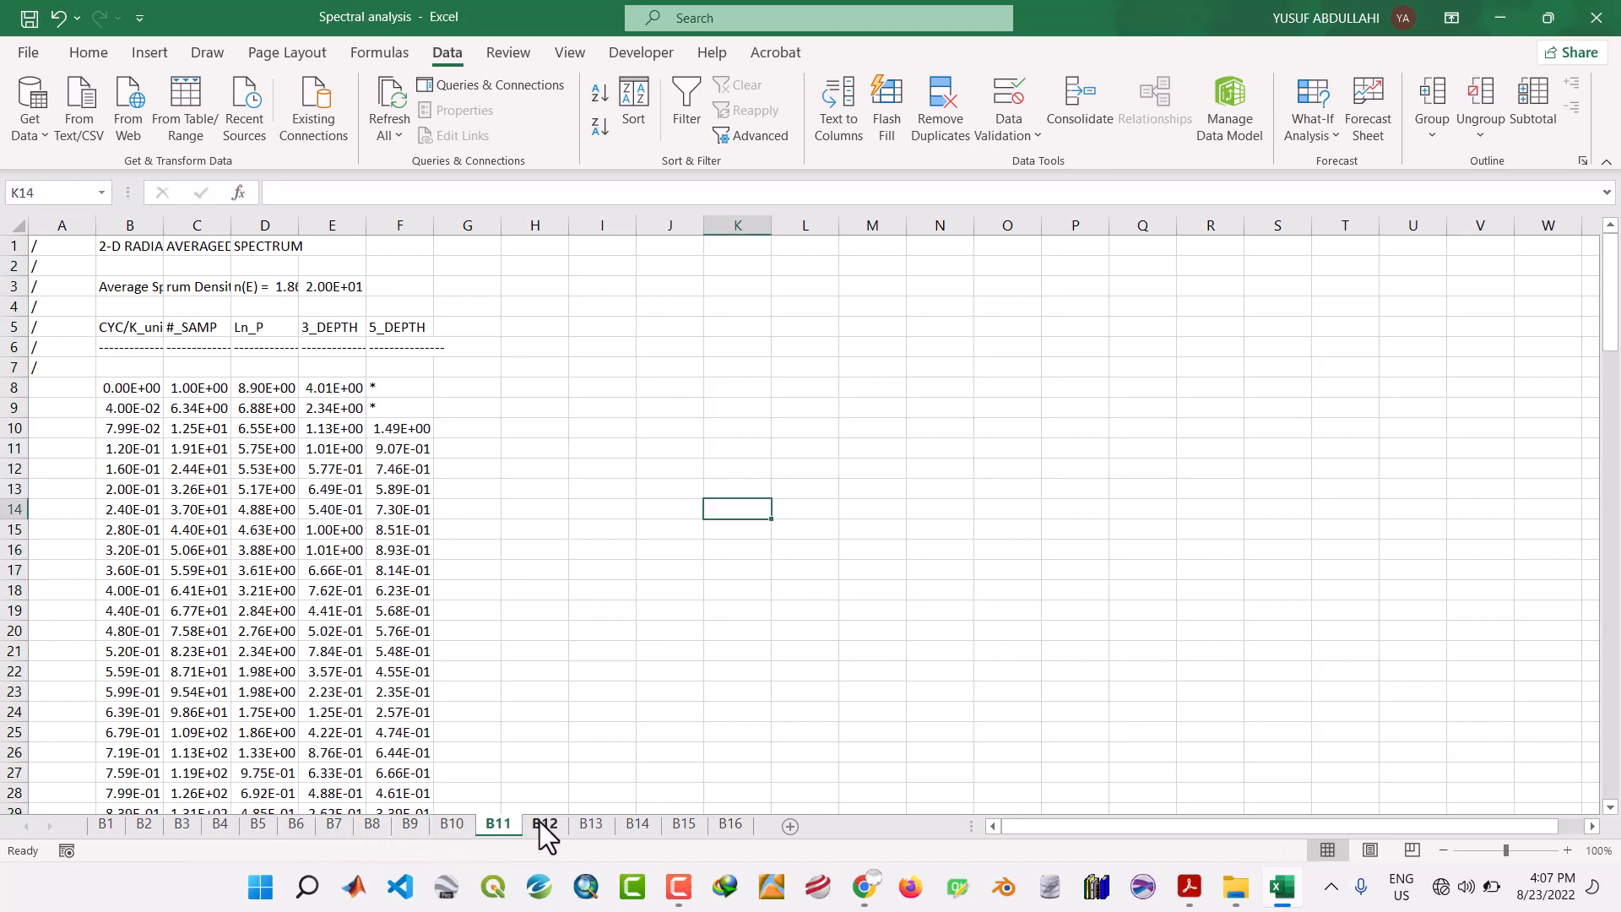
left_click(545, 825)
left_click(591, 825)
left_click(637, 825)
left_click(683, 825)
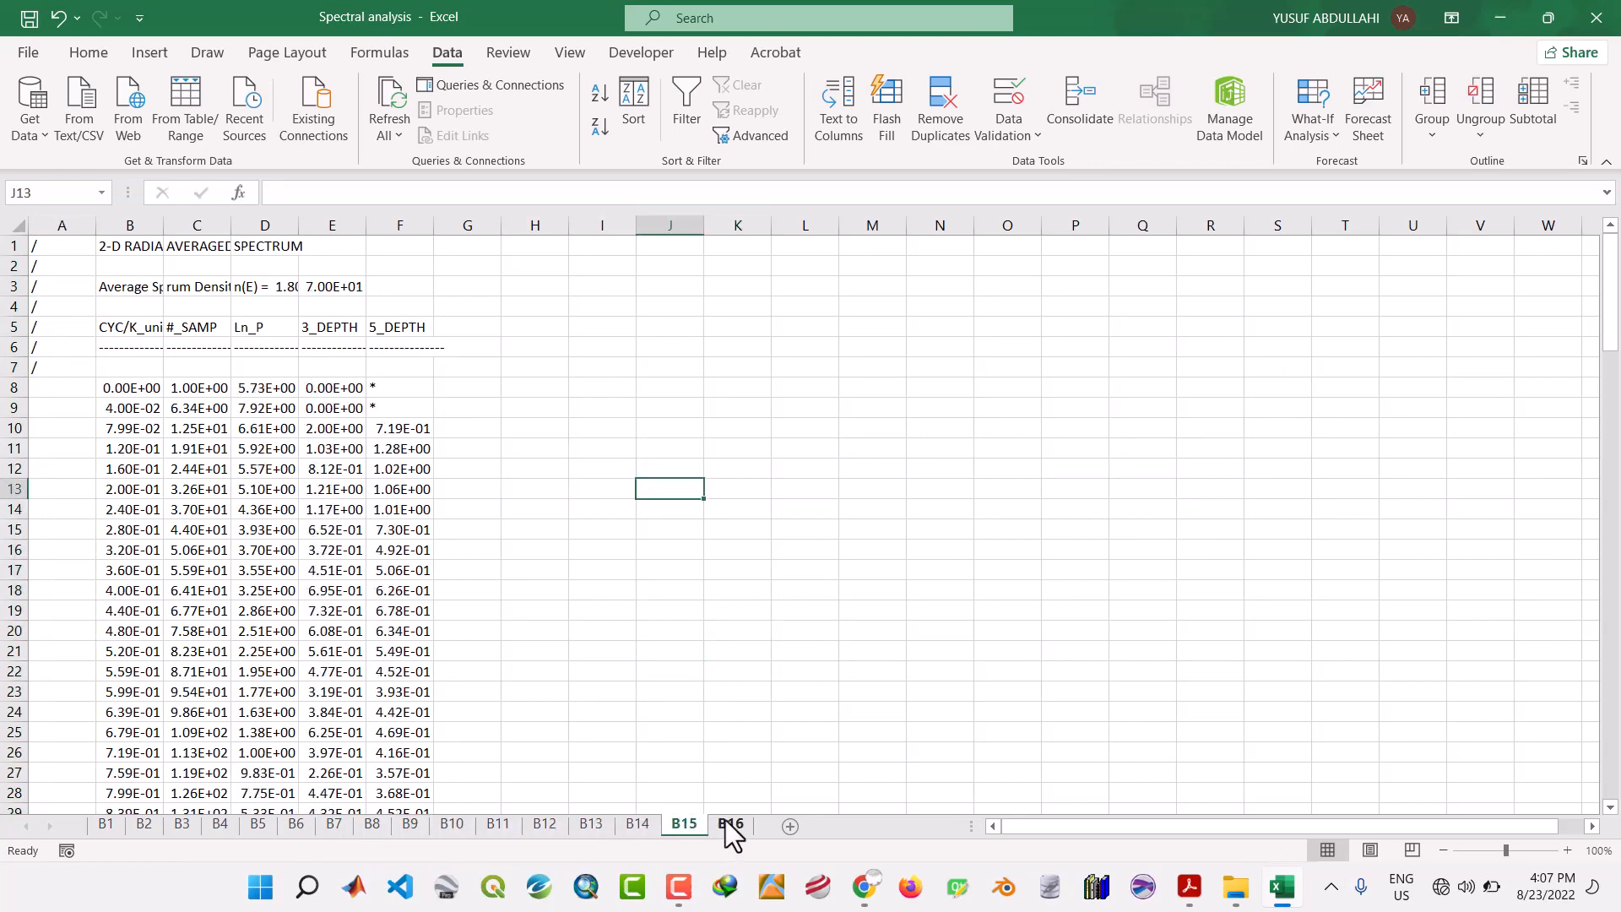
left_click(729, 825)
Look through worksheets B1 to B9 once more, and return to an empty area beside the data on worksheet B1.
left_click(106, 824)
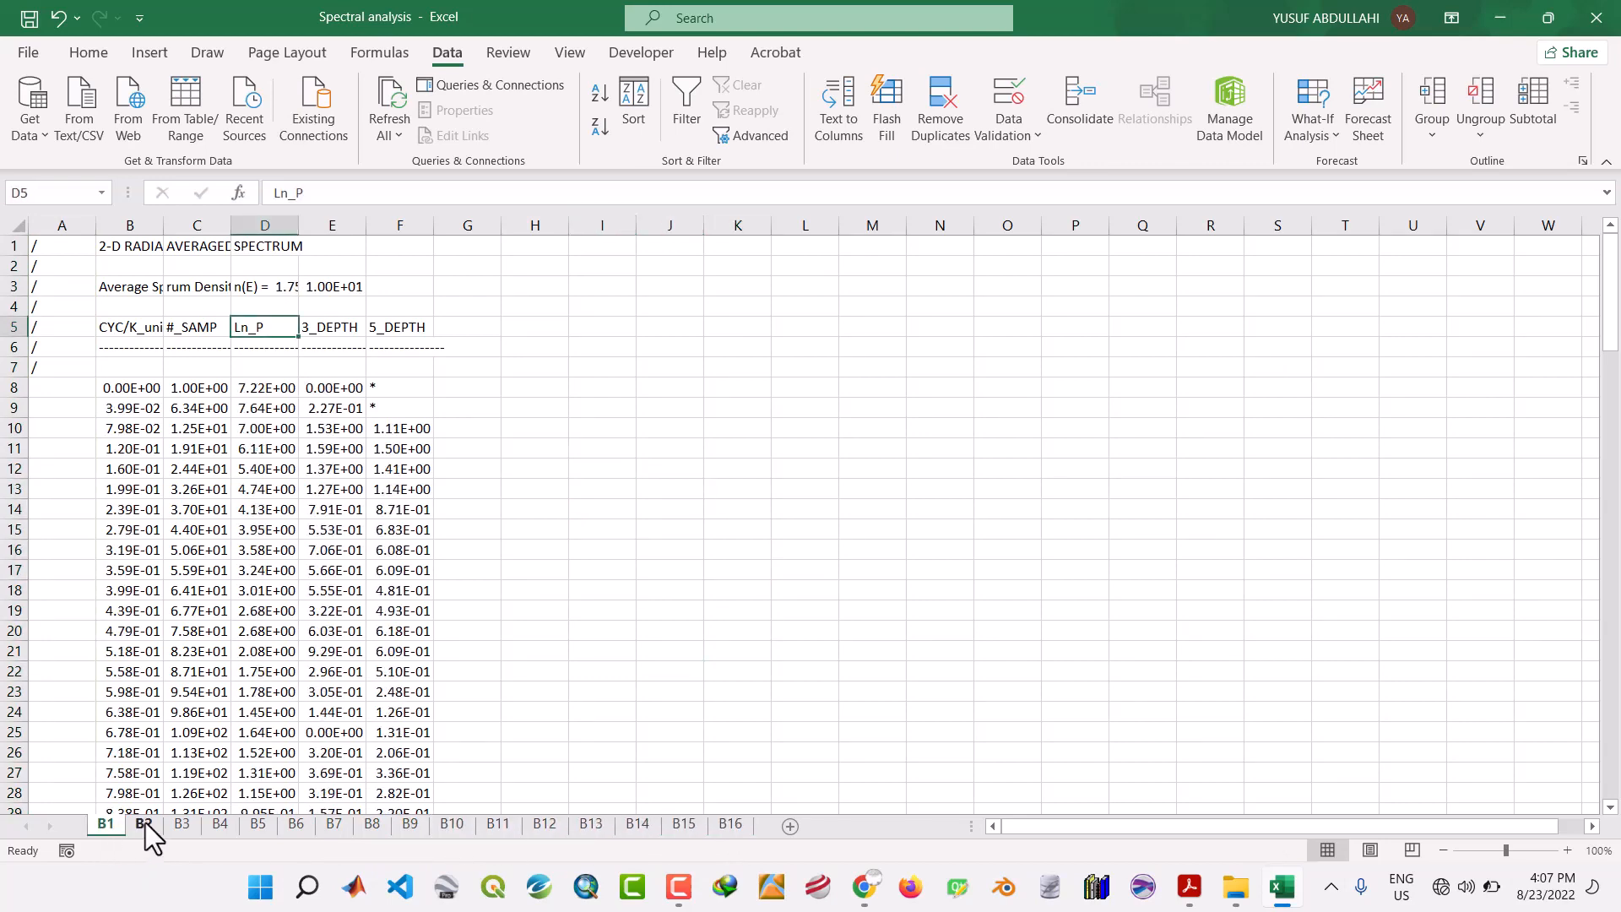
left_click(144, 825)
left_click(181, 825)
left_click(219, 825)
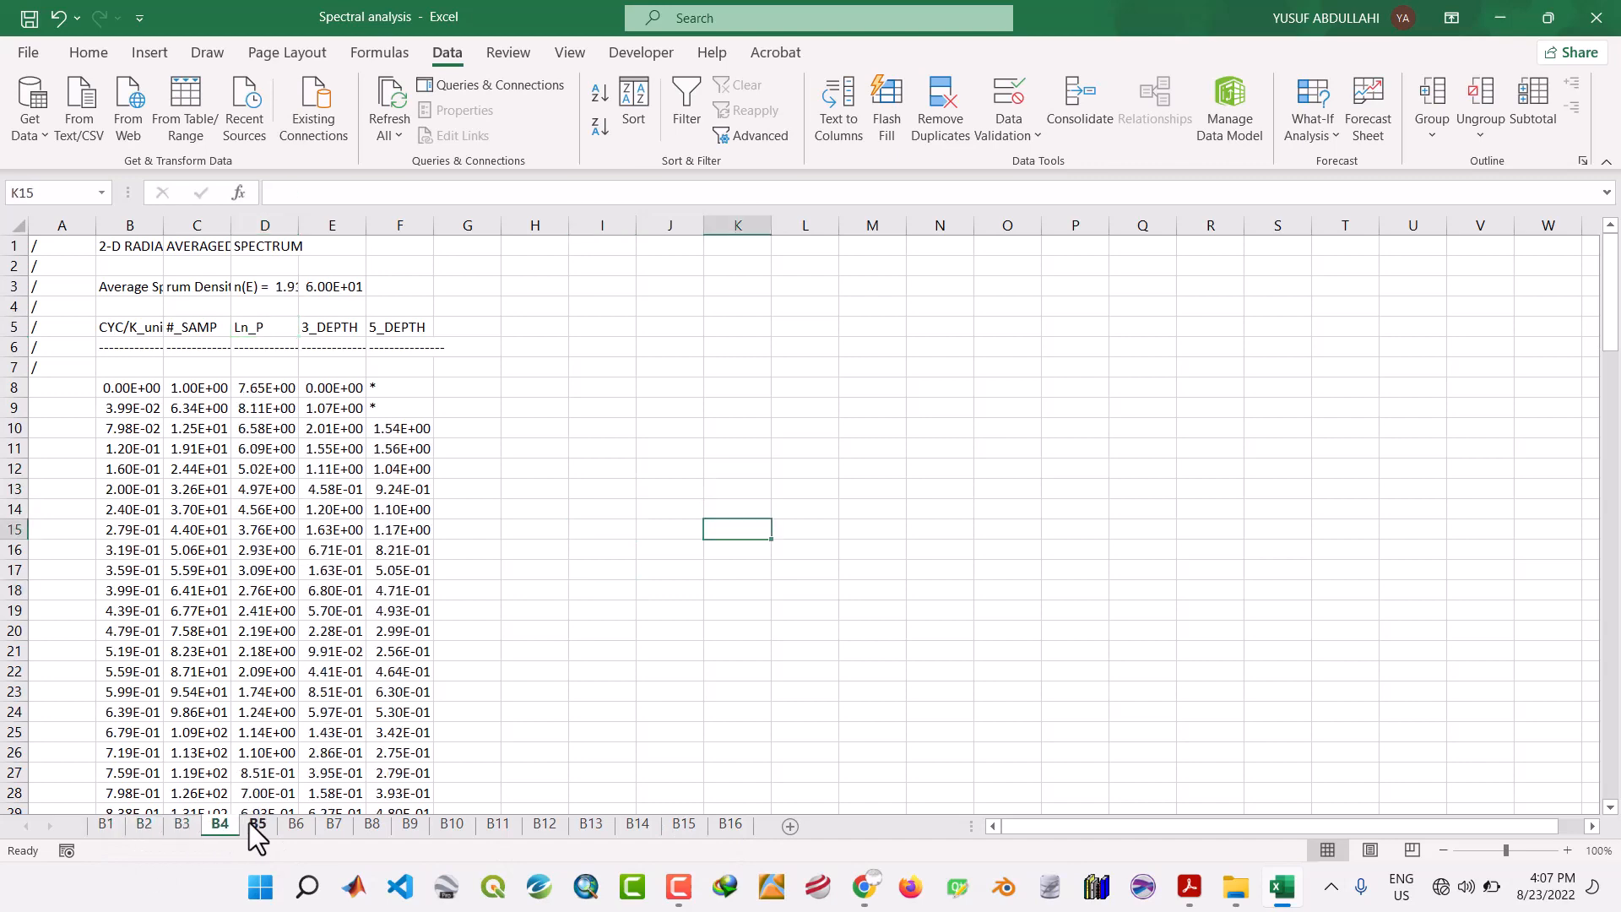
left_click(258, 824)
left_click(295, 825)
left_click(331, 824)
left_click(372, 824)
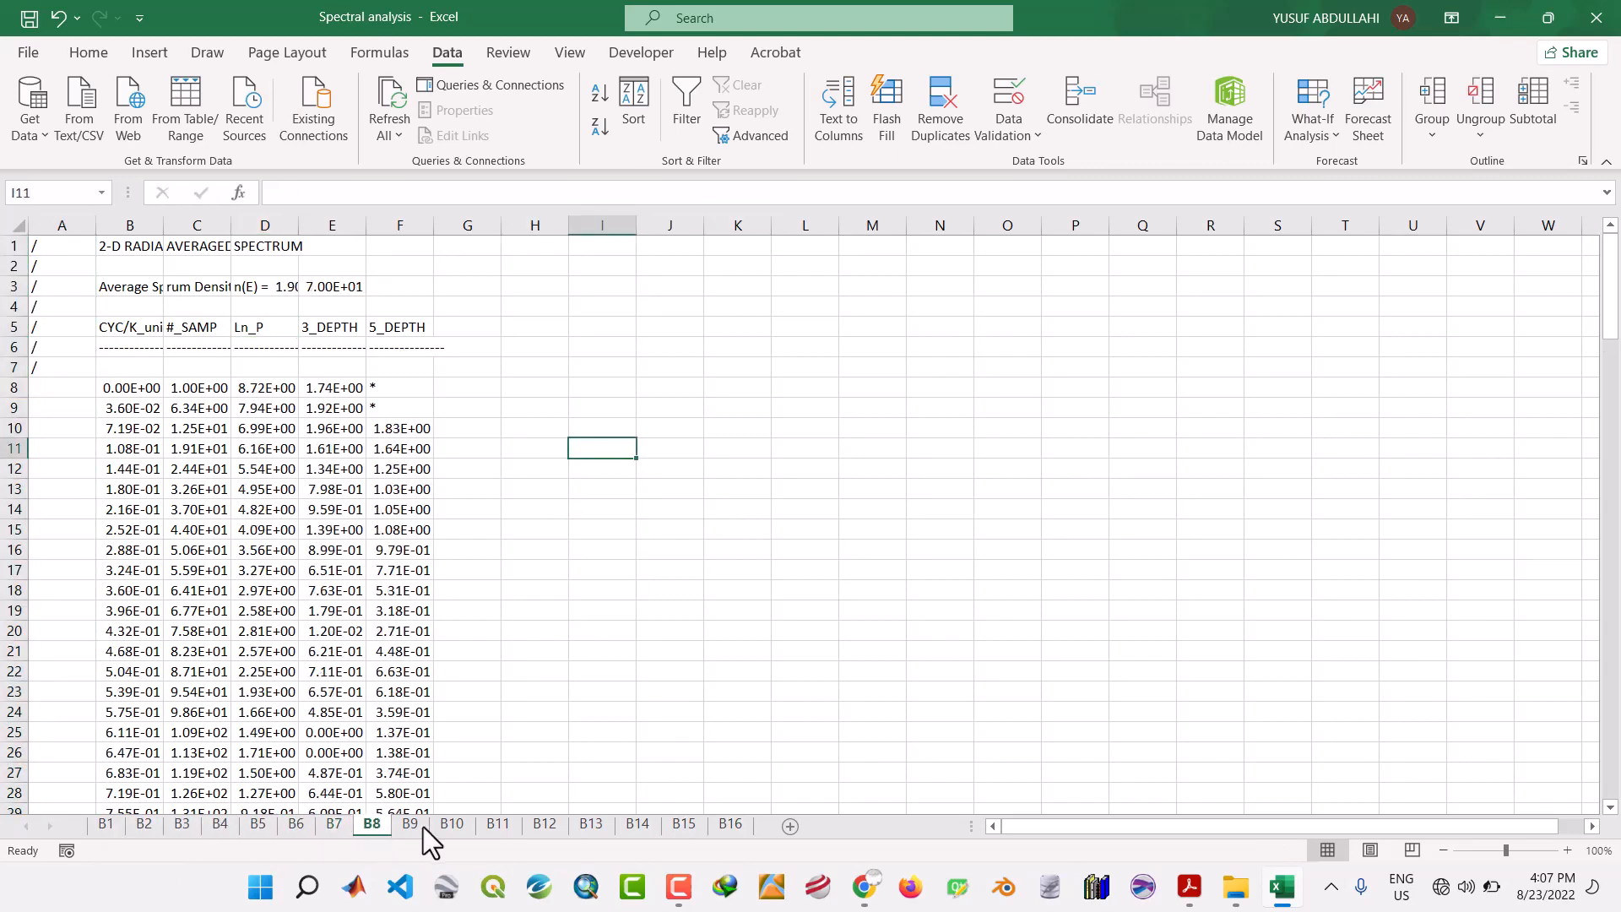
left_click(422, 827)
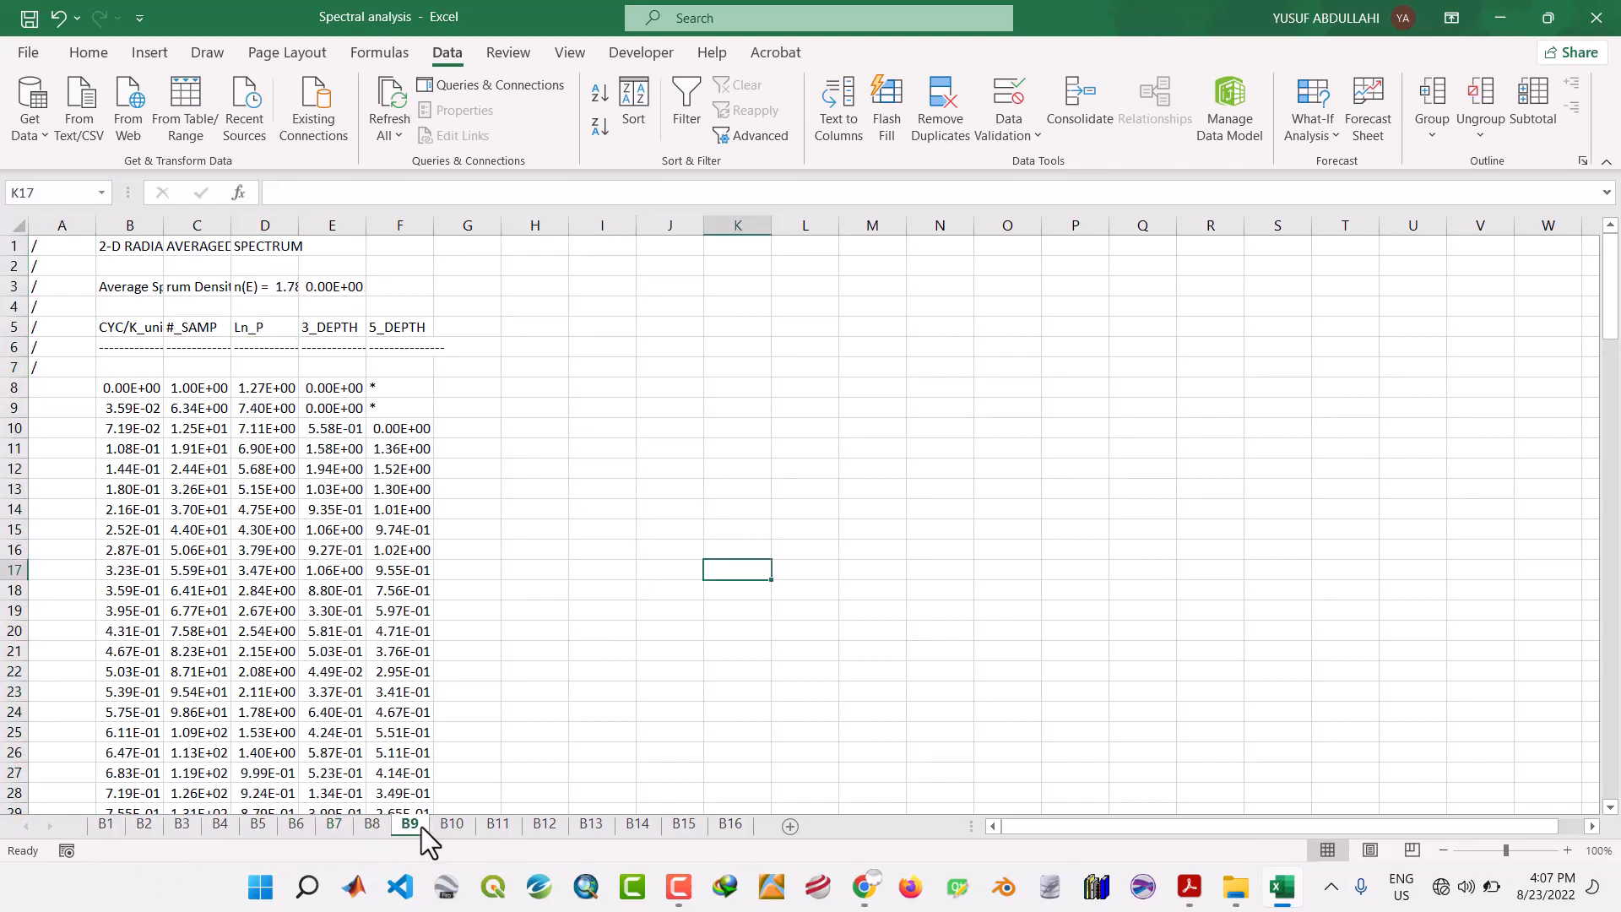
left_click(101, 823)
left_click(616, 598)
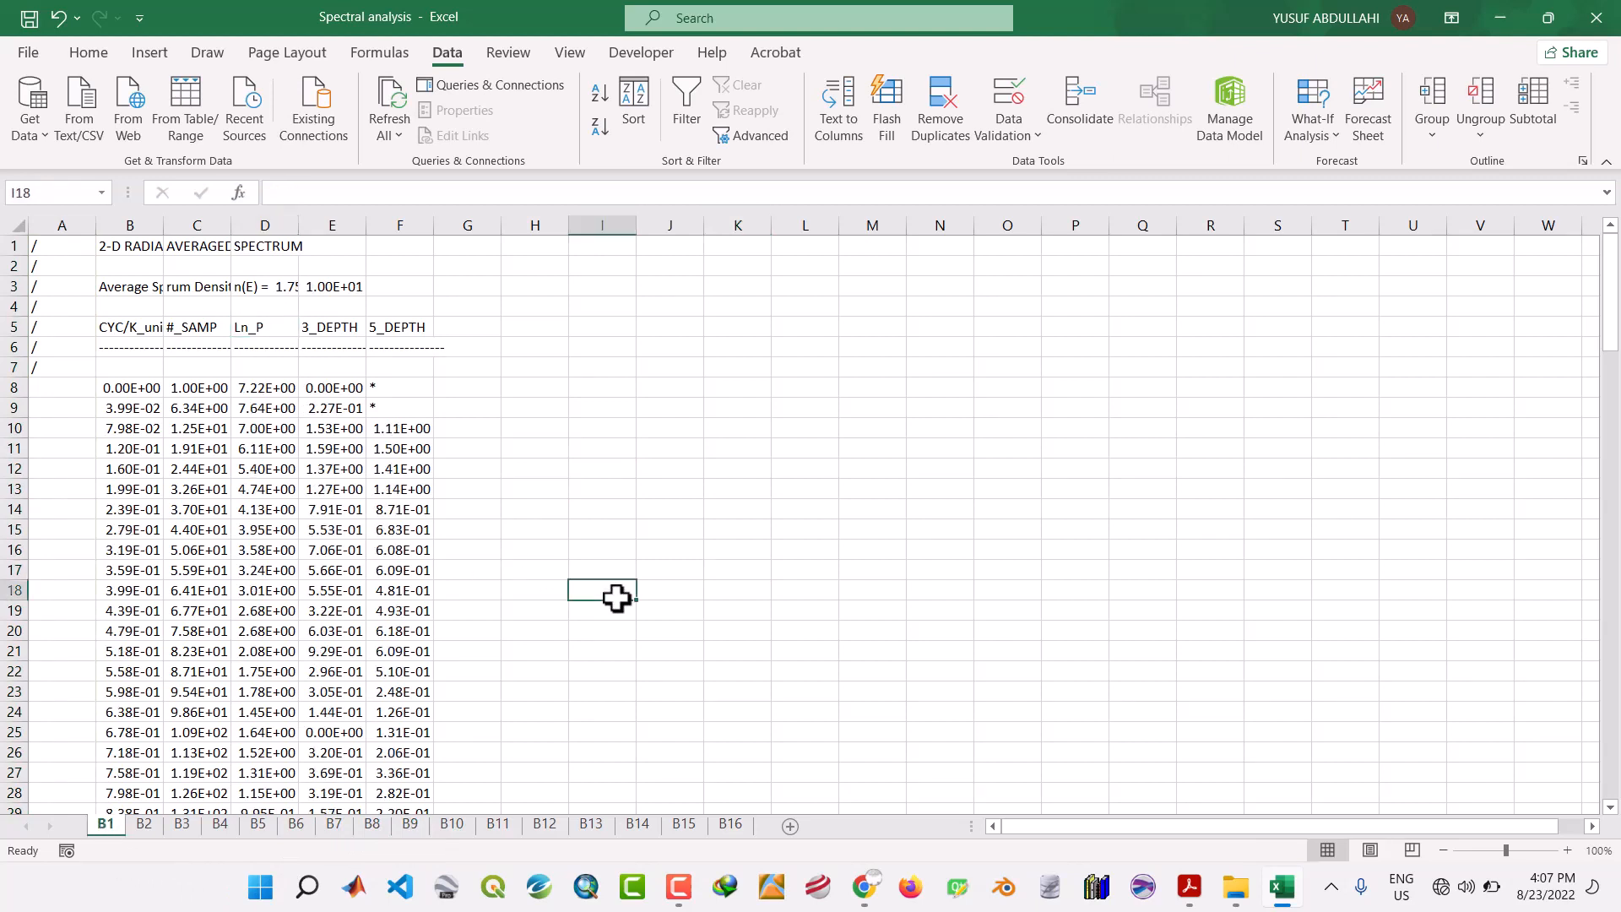
left_click(580, 490)
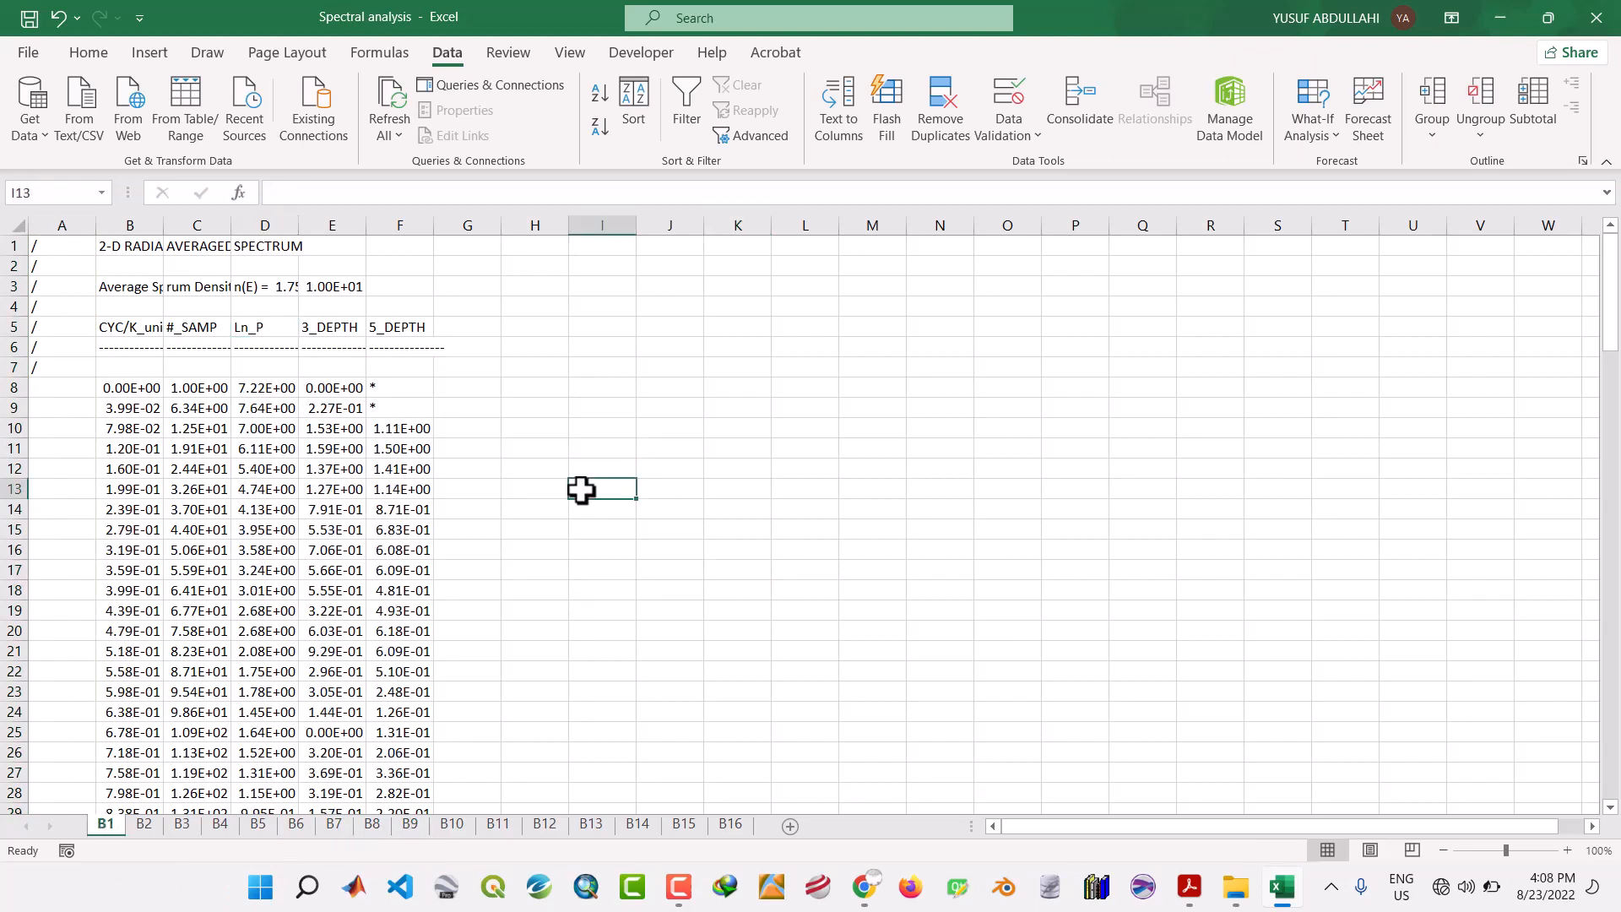